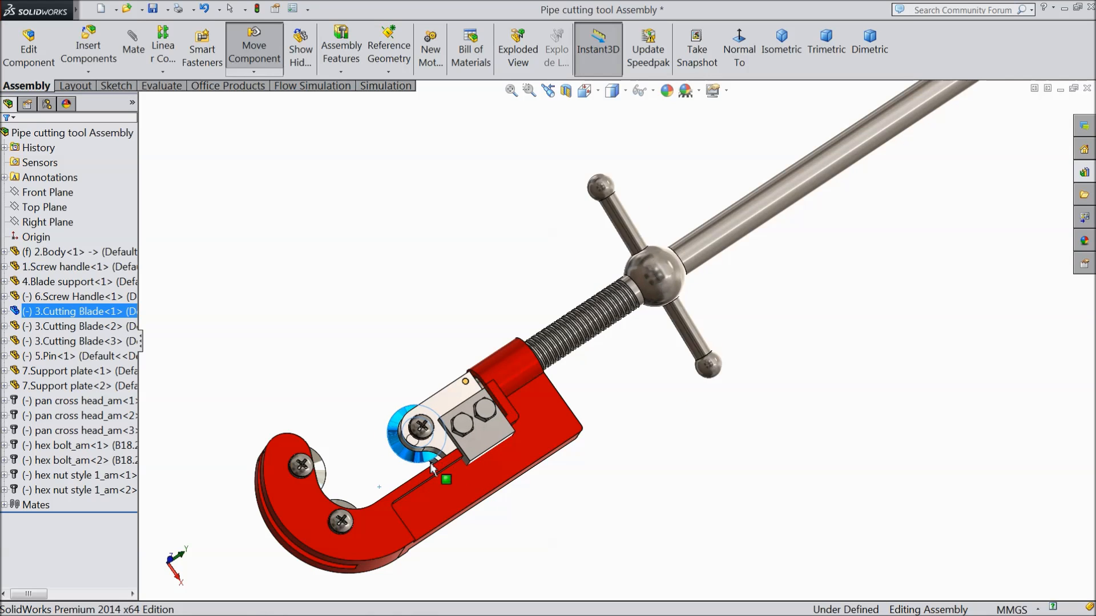
key("Escape")
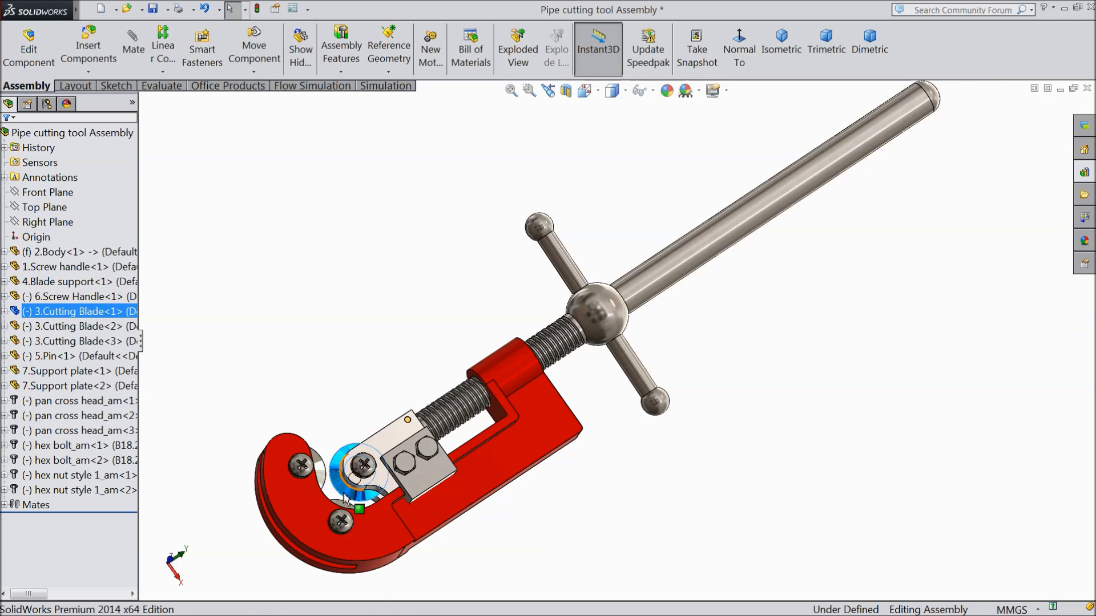
scroll(345, 499, "down", 3)
mouse_move(398, 488)
left_mouse_down()
mouse_move(543, 435)
mouse_move(404, 481)
left_mouse_up()
key("Escape")
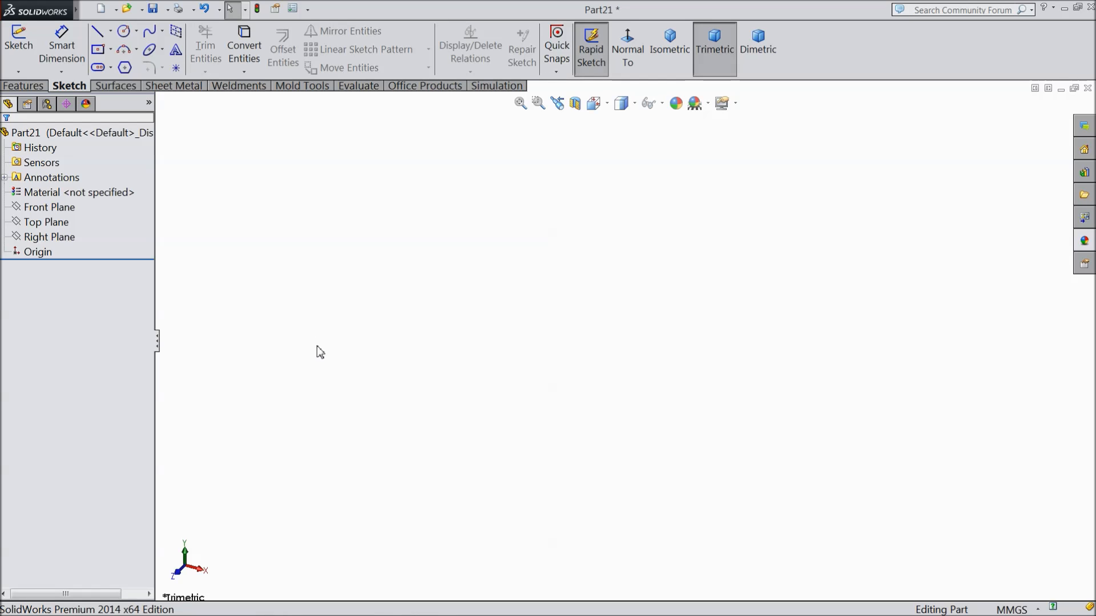
Step: Start a sketch on the Right Plane and draw a vertical line about 110 mm long down from the origin
left_click(45, 238)
left_click(51, 220)
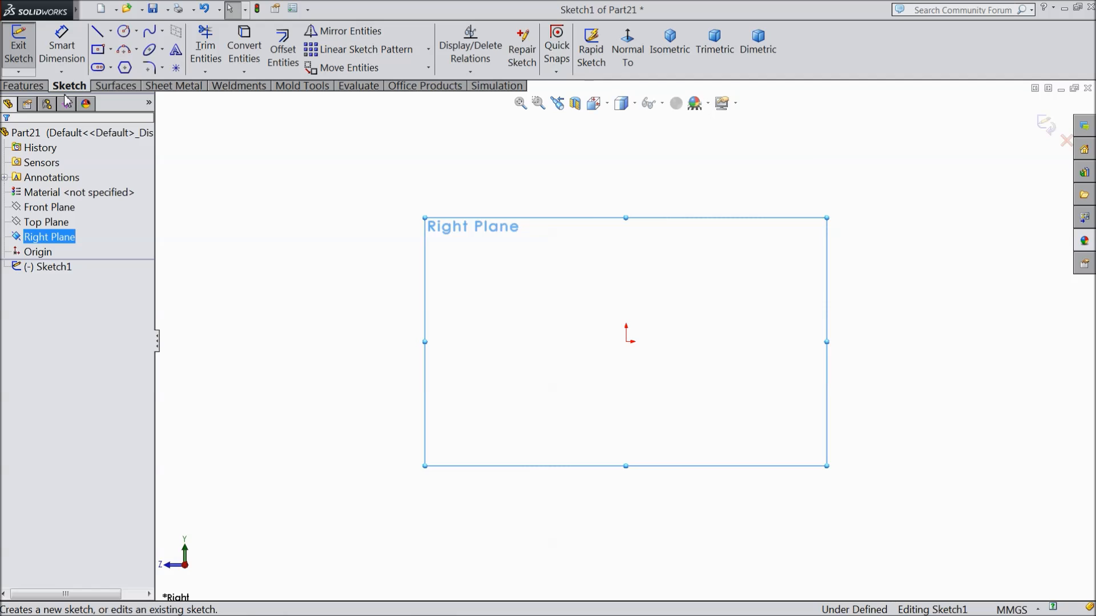
left_click(98, 34)
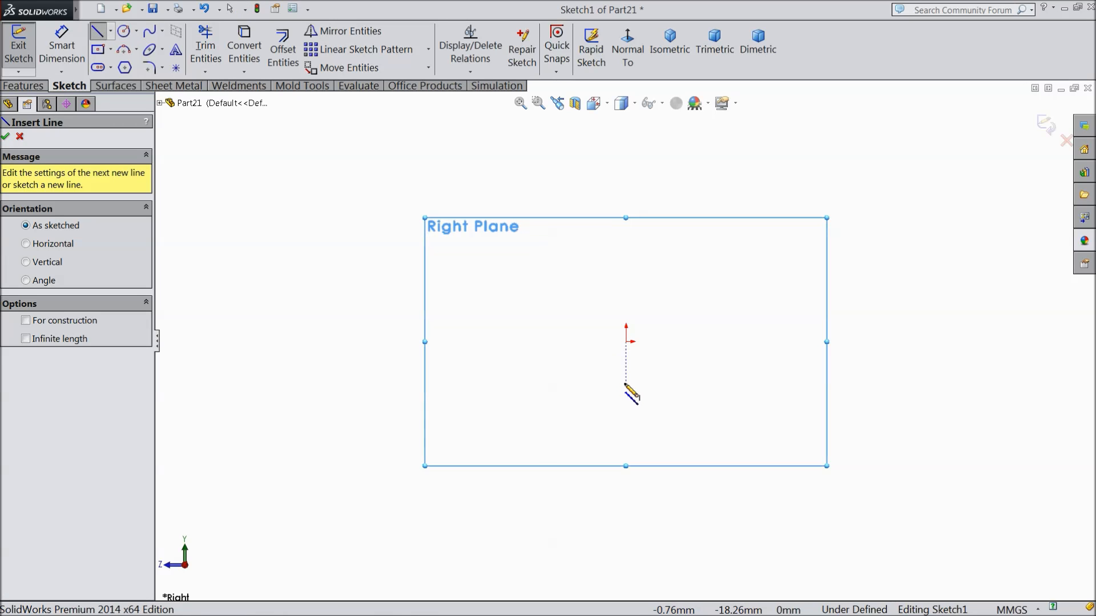
scroll(654, 407, "down", 3)
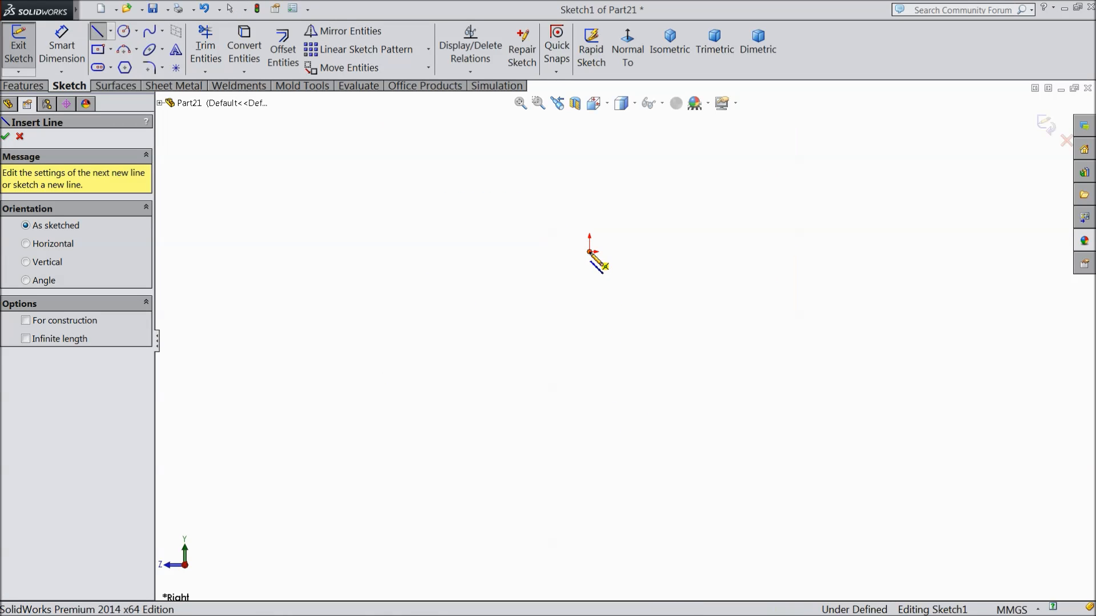
left_click(590, 251)
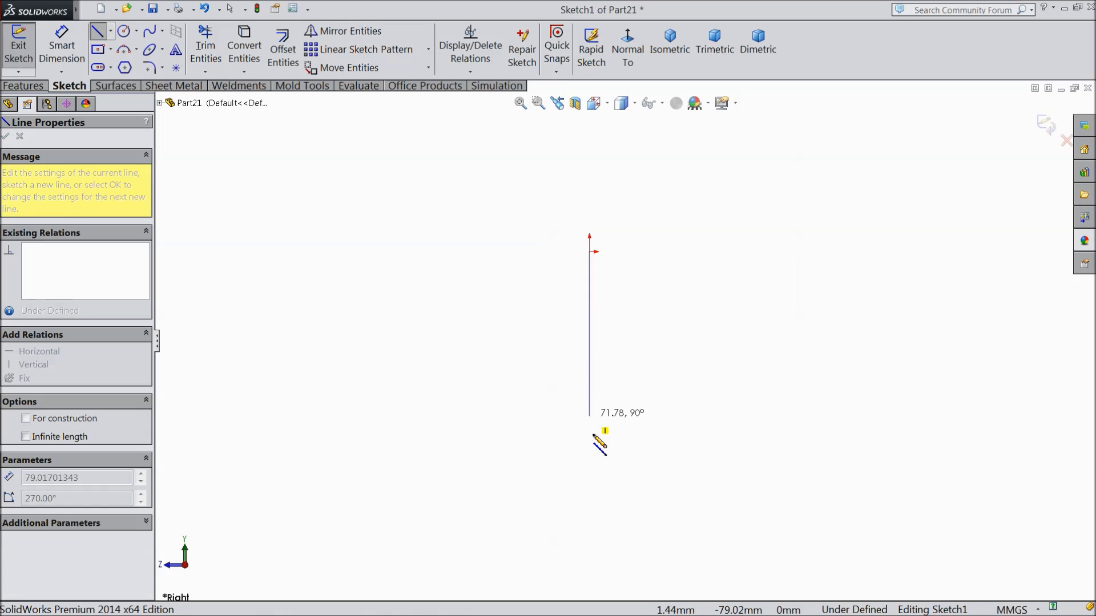
left_click(589, 502)
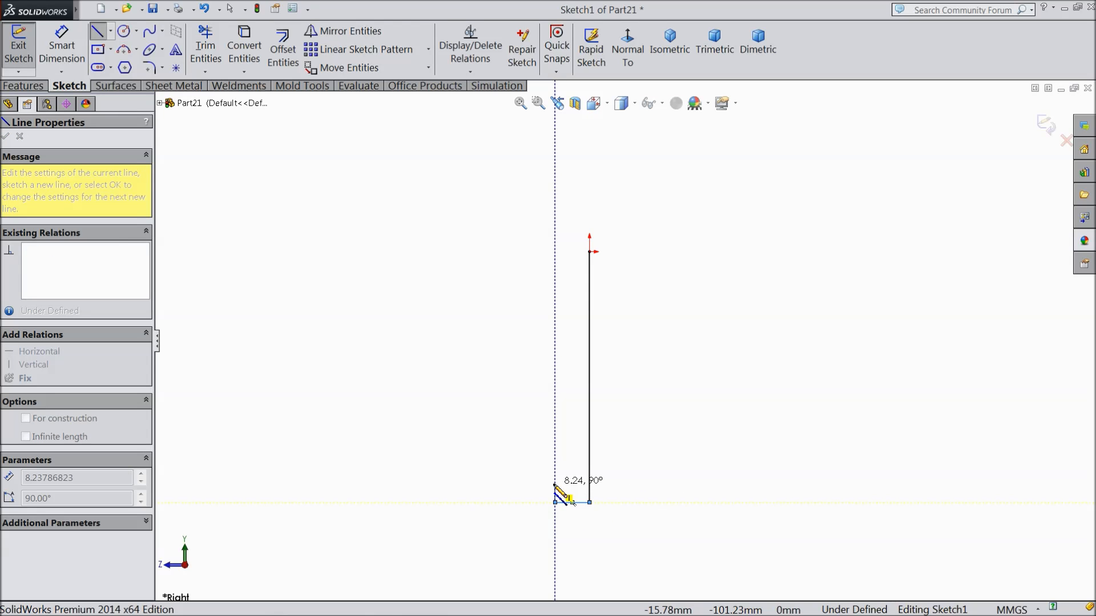
Step: Continue the line chain from the lower end into a stepped outline with a small notch, ending in a long open vertical line
left_click(555, 503)
left_click(555, 483)
left_click(567, 483)
left_click(567, 470)
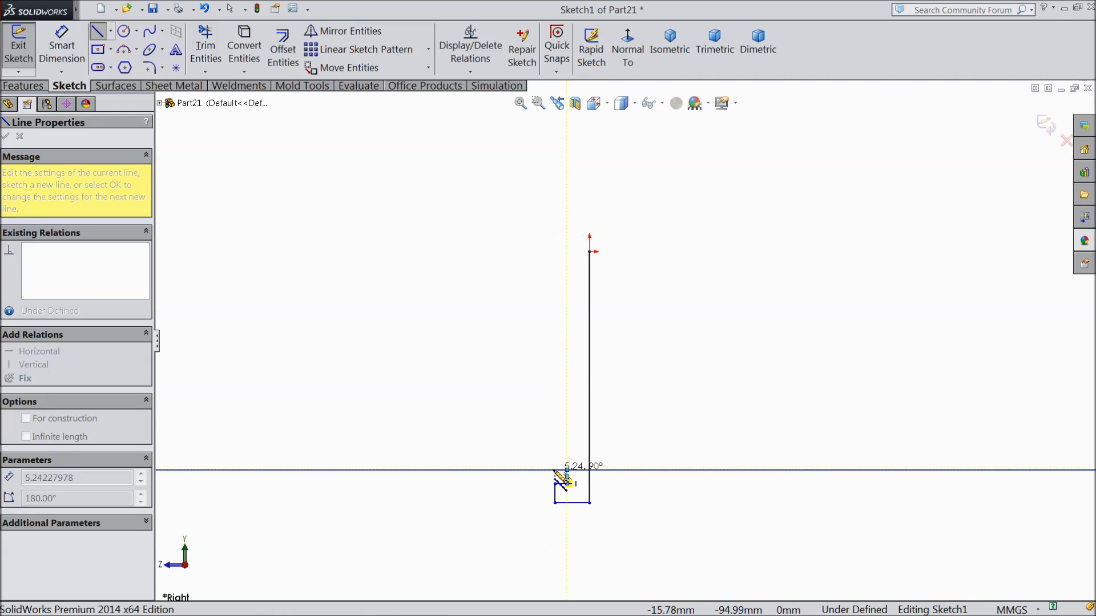
left_click(555, 469)
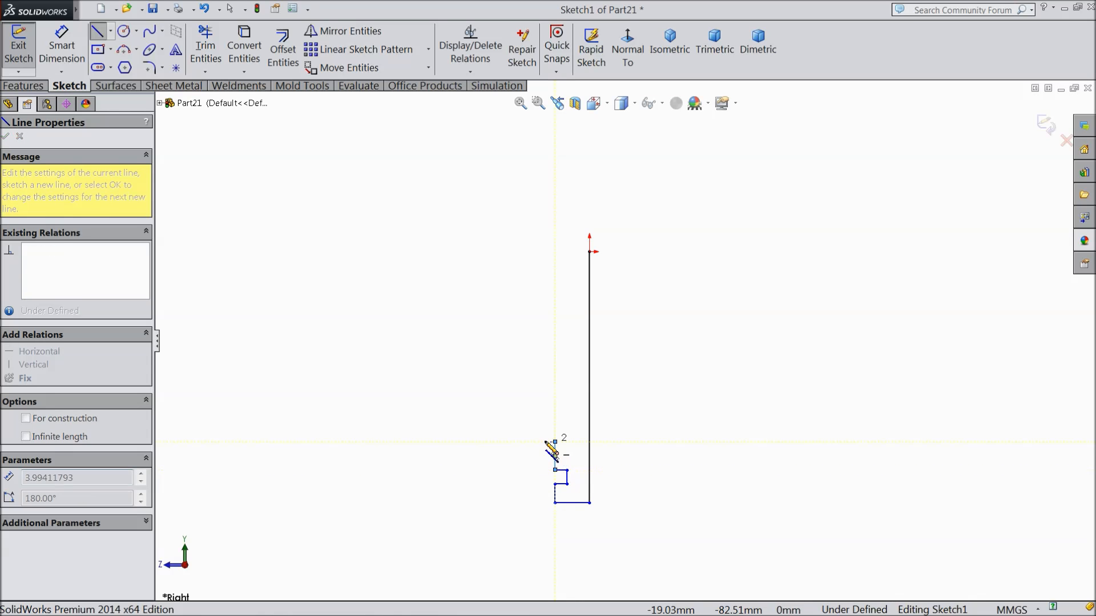
left_click(555, 442)
left_click(537, 442)
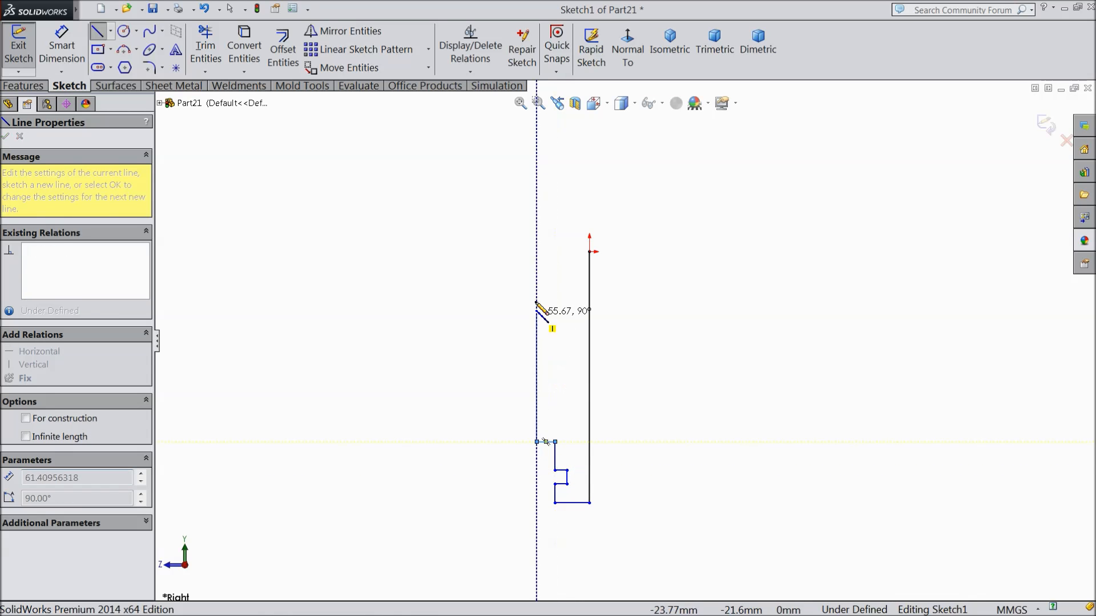
left_click(536, 273)
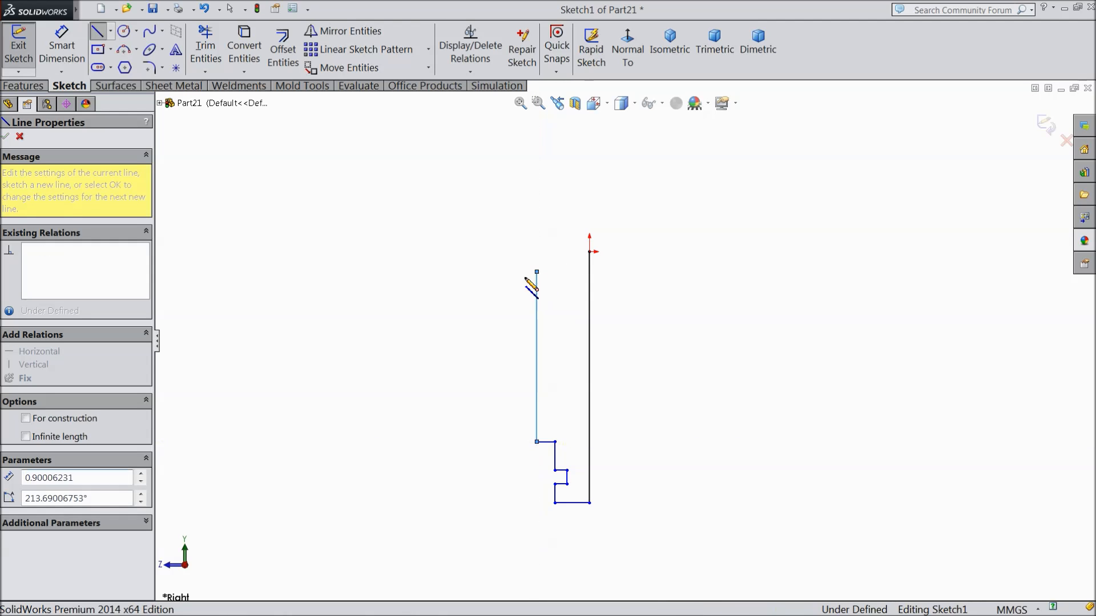
right_click(537, 273)
left_click(502, 104)
Step: Dimension the profile's bottom edge to 9 mm
scroll(593, 488, "down", 5)
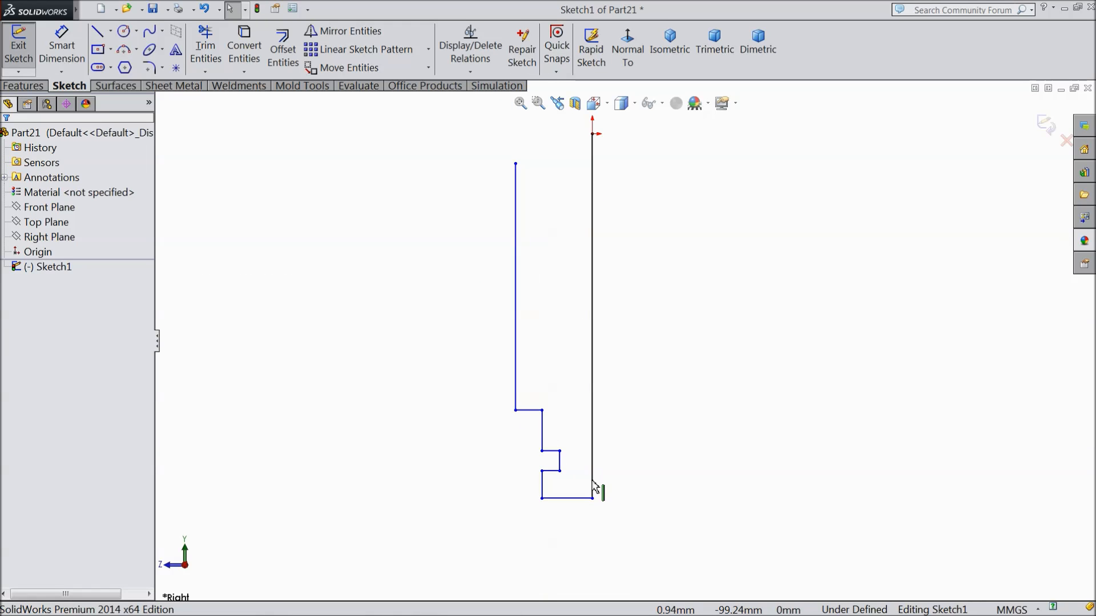
left_click(60, 59)
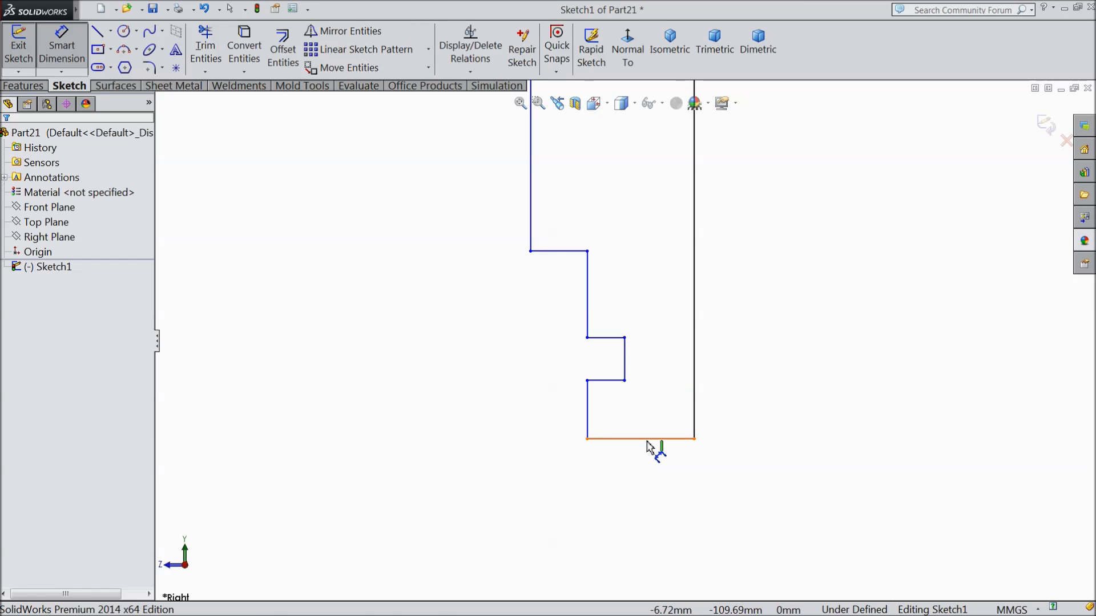
left_click(650, 440)
left_click(640, 485)
type("9")
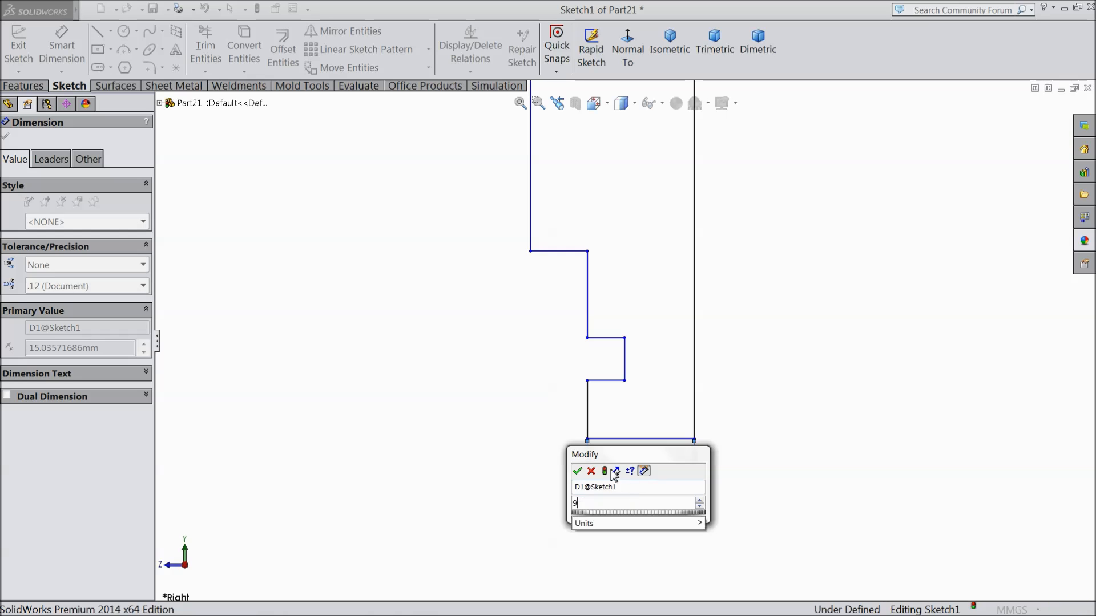
left_click(577, 472)
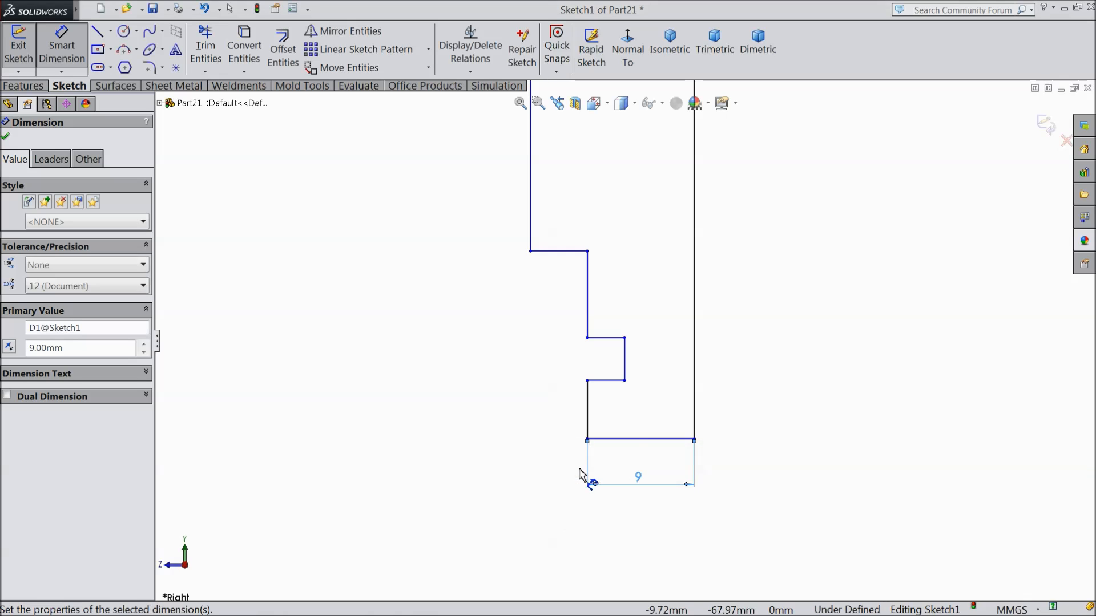
Step: Set the distance between the notch's inner vertical edge and the long line through the origin to 5 mm
left_click(624, 369)
left_click(695, 367)
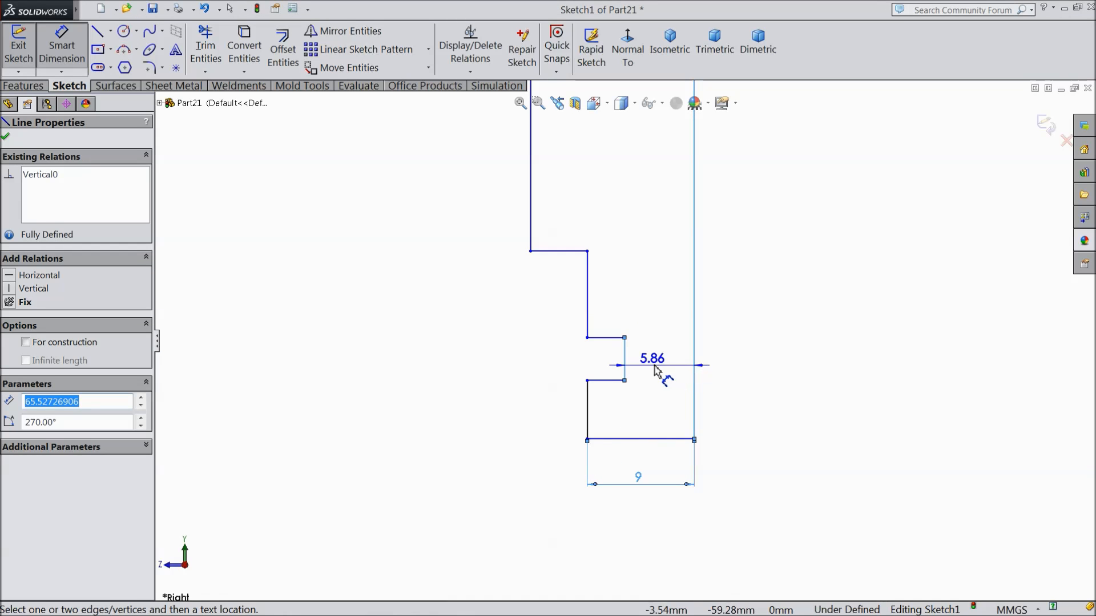
left_click(654, 372)
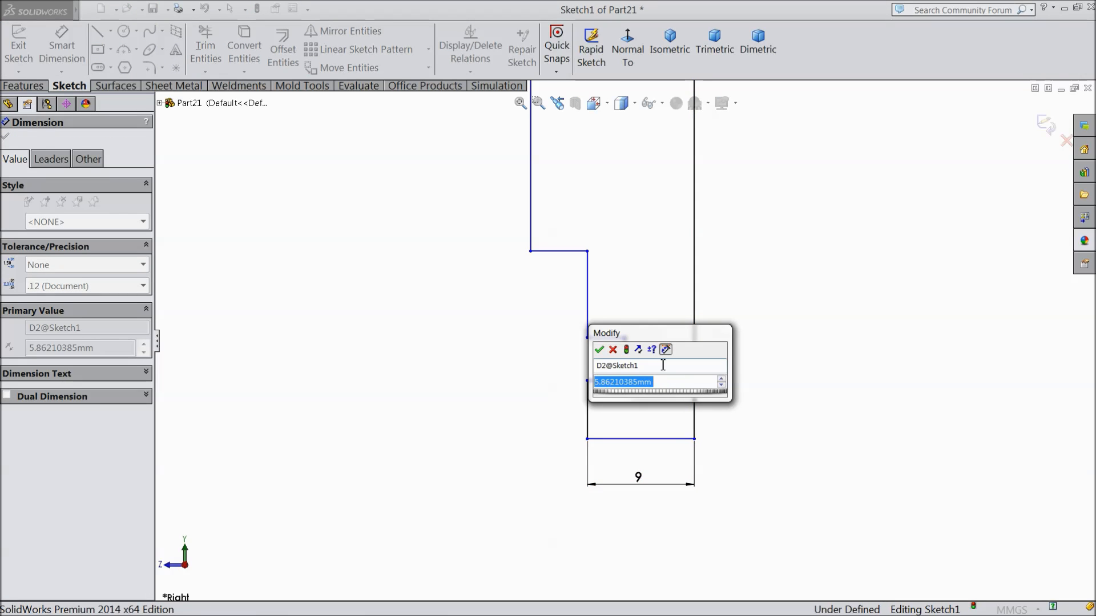
type("5")
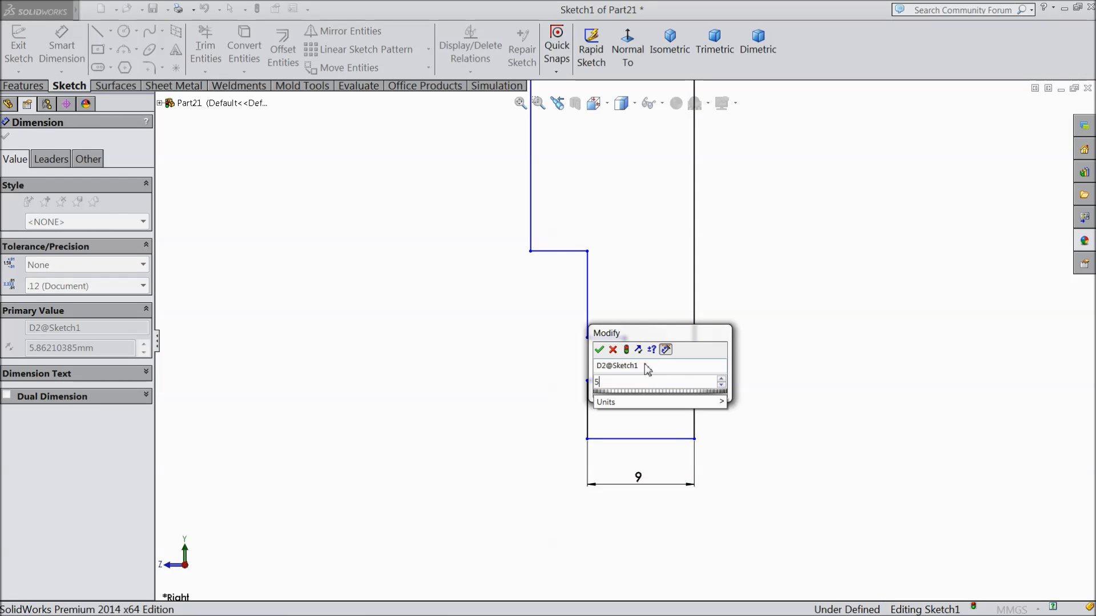
left_click(599, 350)
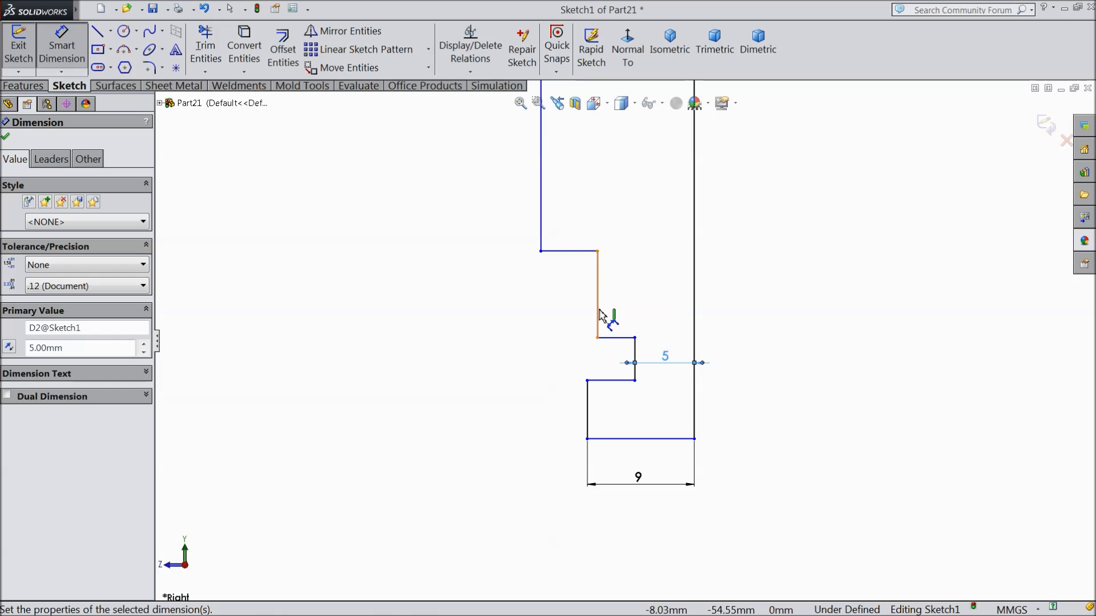
Step: Set the distance between the upper outer vertical line and the line through the origin to 11 mm
left_click(542, 231)
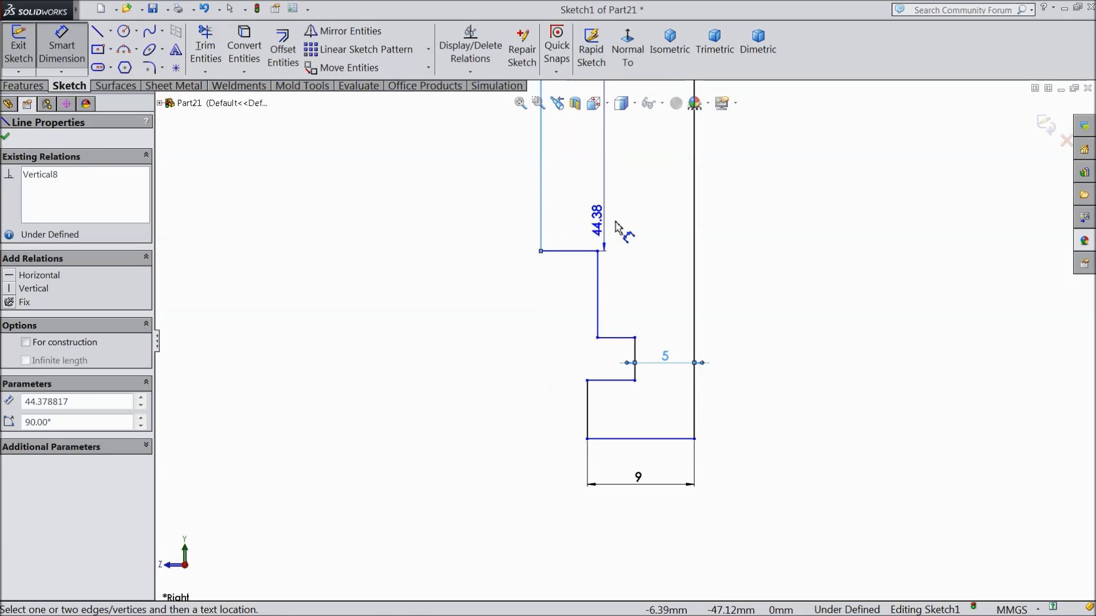
left_click(694, 223)
left_click(630, 201)
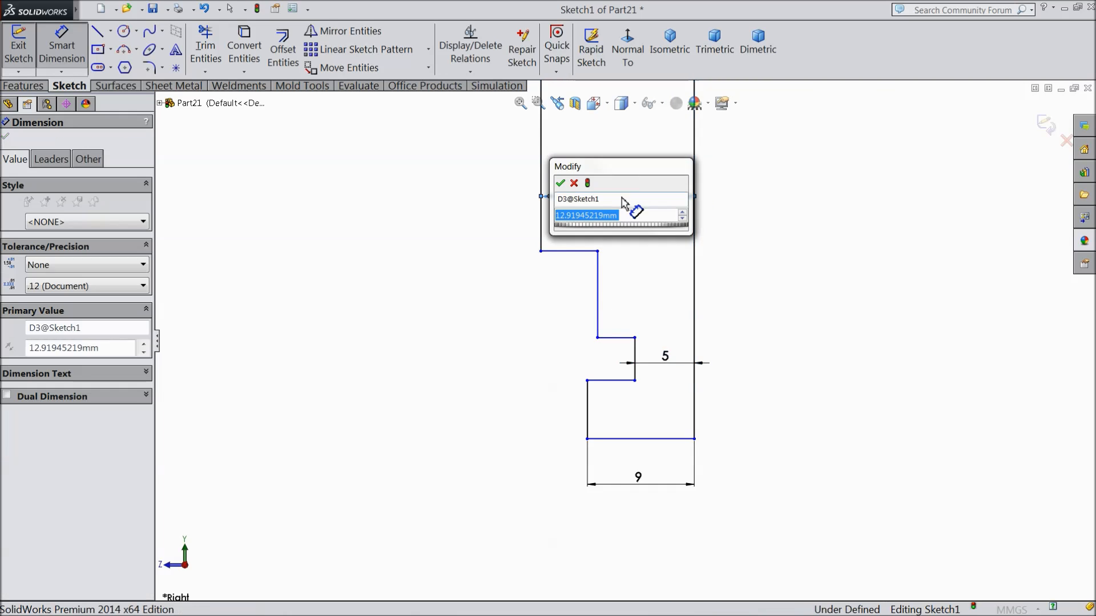
type("11")
left_click(561, 183)
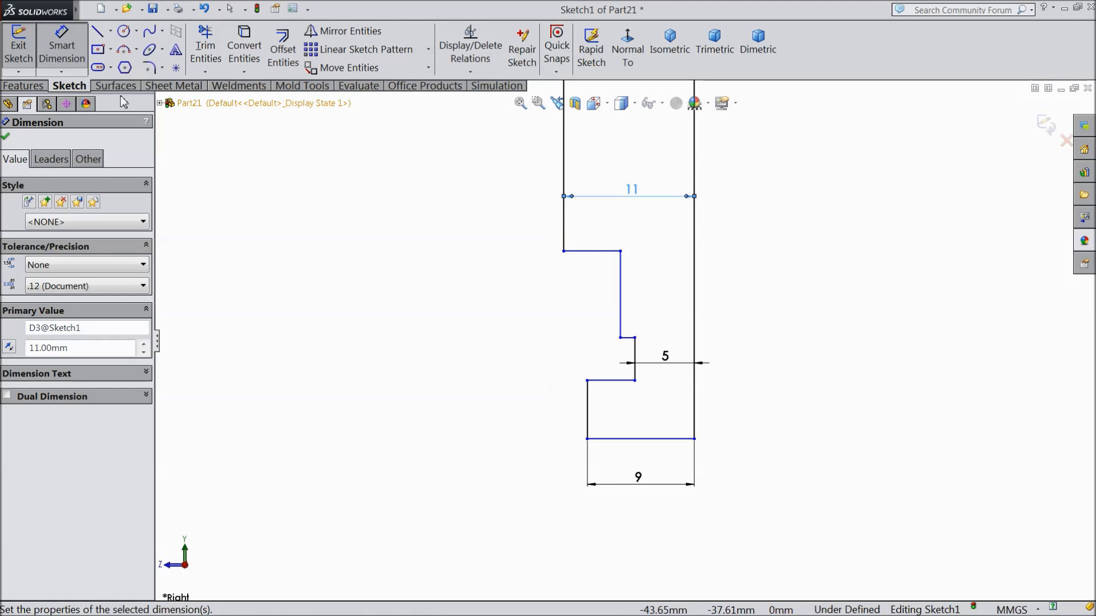
Step: Dimension the lowest outer vertical edge, below the notch, to 8 mm
left_click(592, 413)
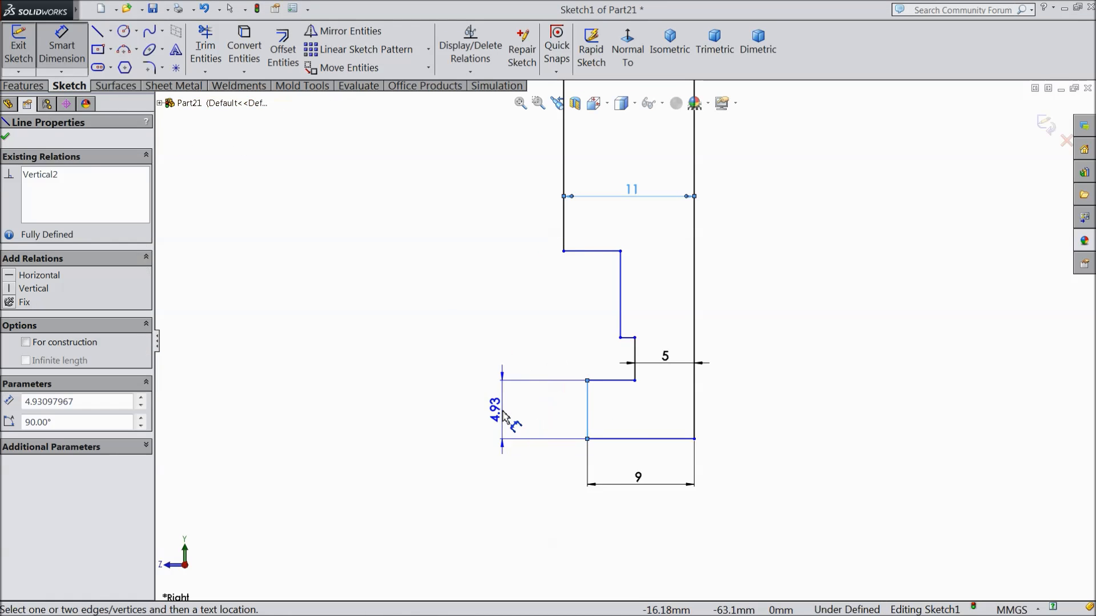
left_click(503, 418)
type("8")
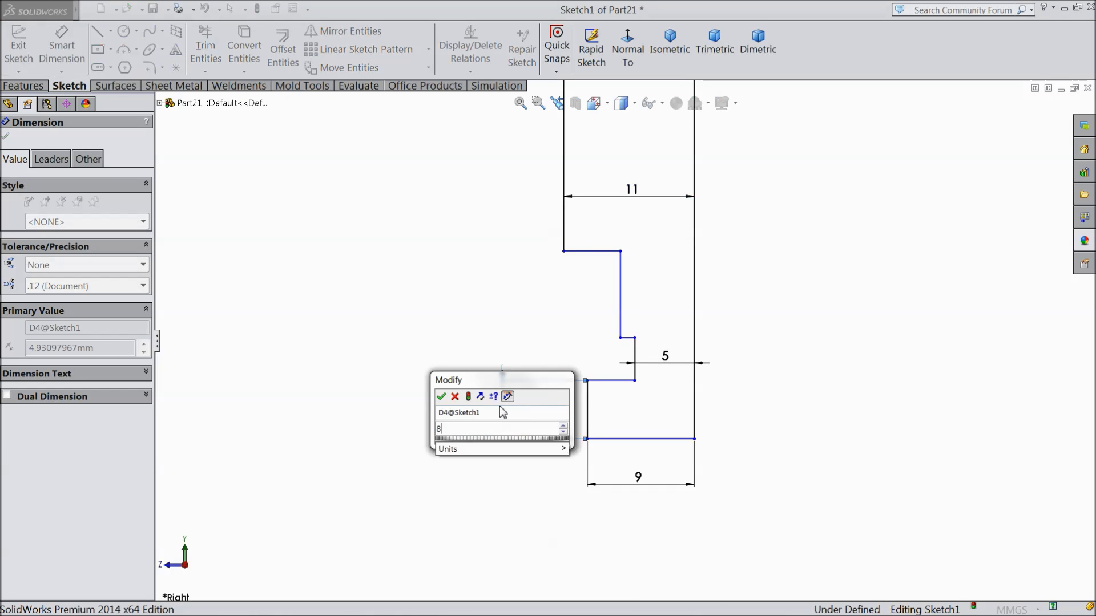
left_click(442, 396)
Step: Set the vertical distance from the profile's bottom edge to the upper horizontal step to 23 mm
scroll(622, 345, "down", 3)
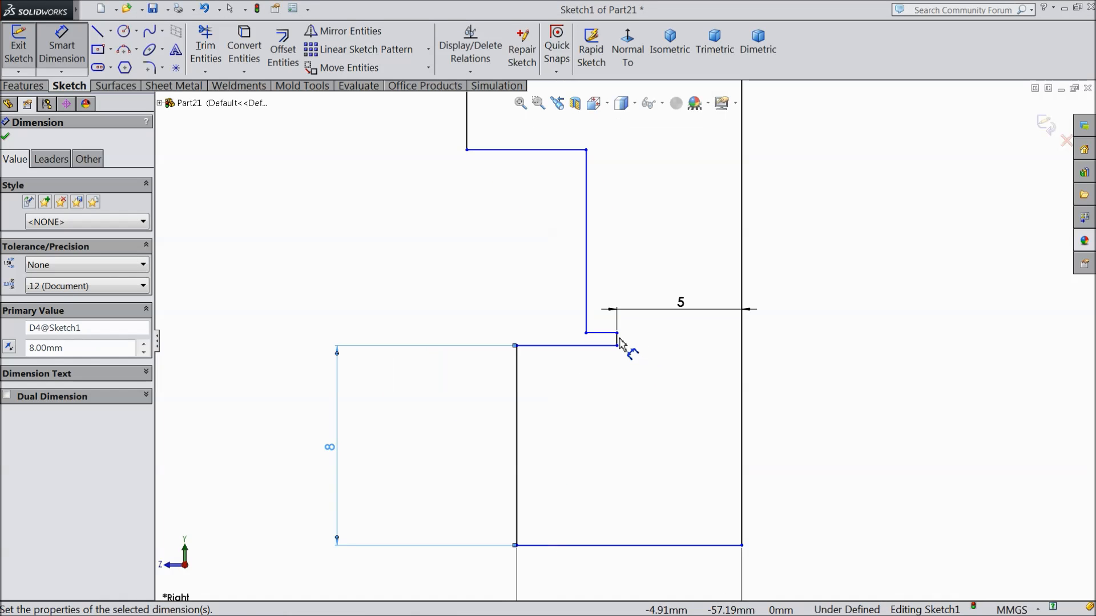
scroll(594, 345, "up", 3)
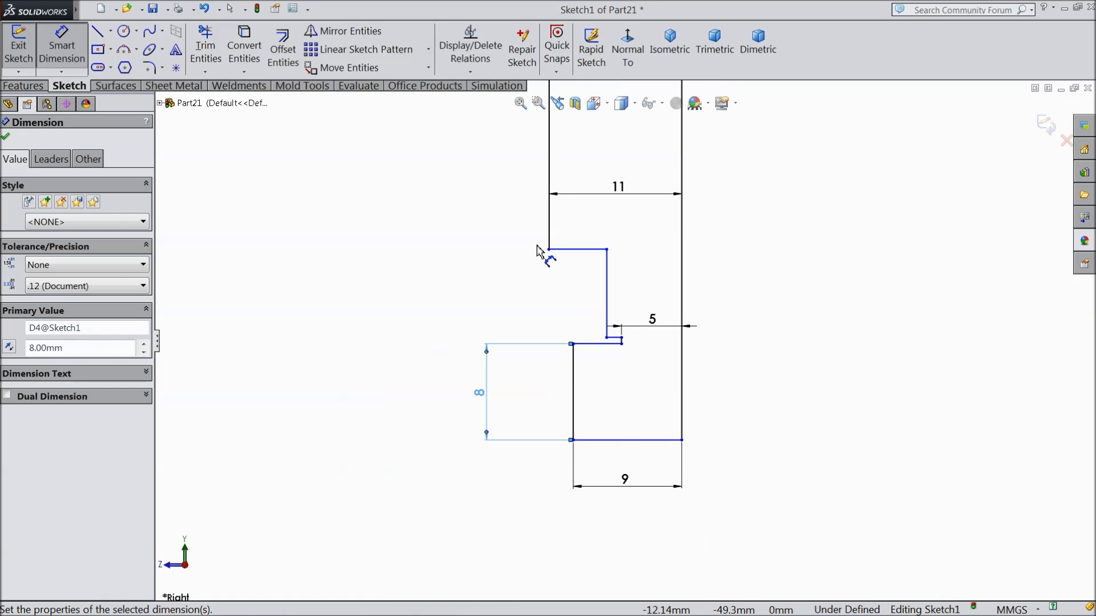
left_click(570, 250)
left_click(625, 440)
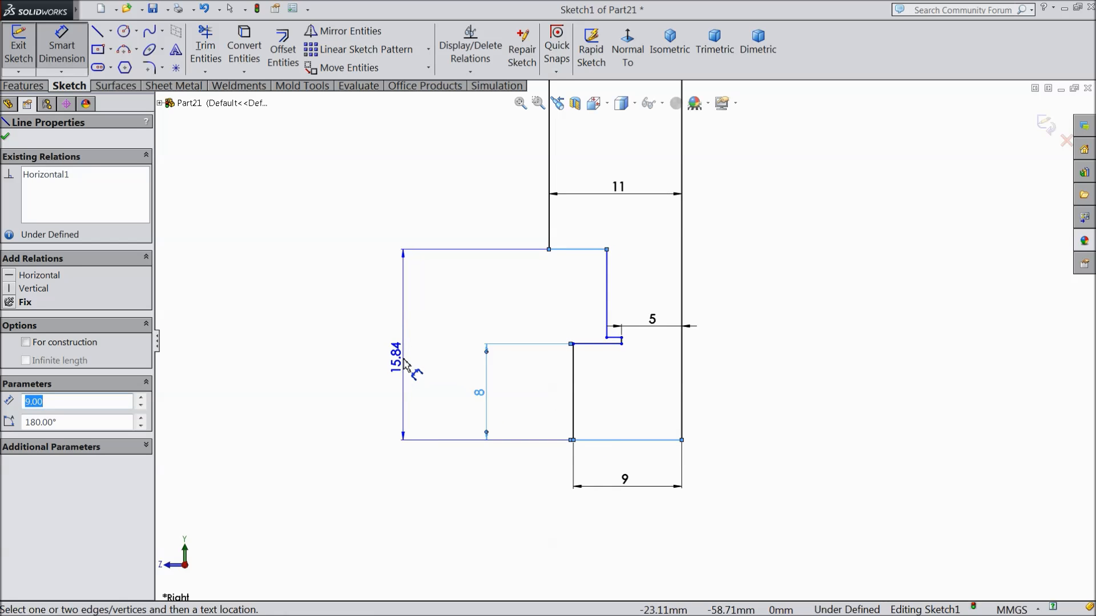
left_click(405, 365)
type("23")
left_click(347, 345)
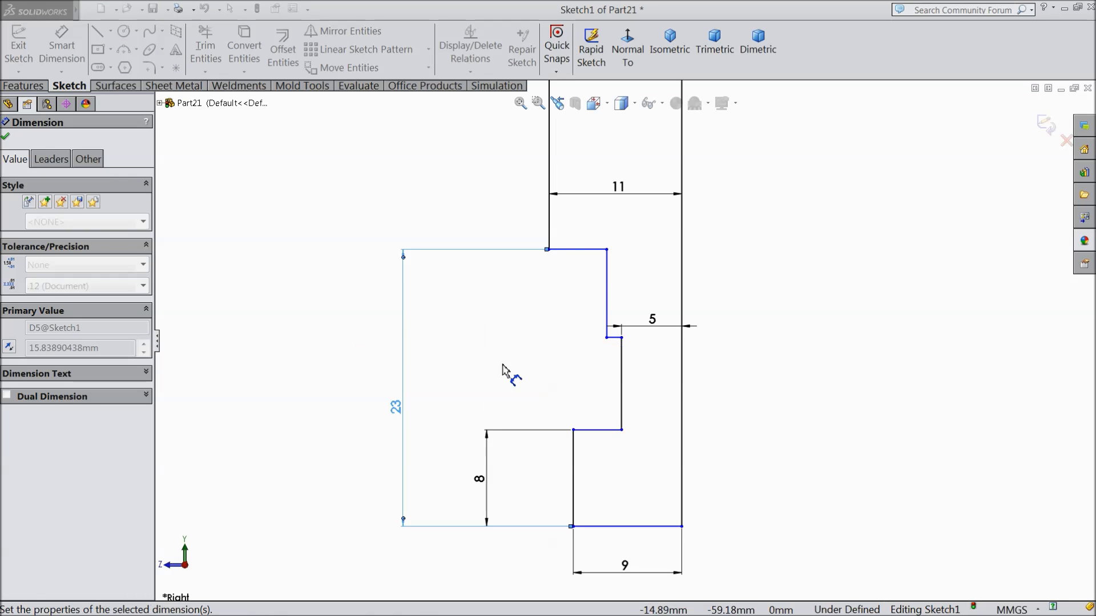
Step: Dimension the notch's inner vertical edge to a height of 5 mm and finish dimensioning
scroll(588, 421, "up", 3)
scroll(632, 465, "down", 2)
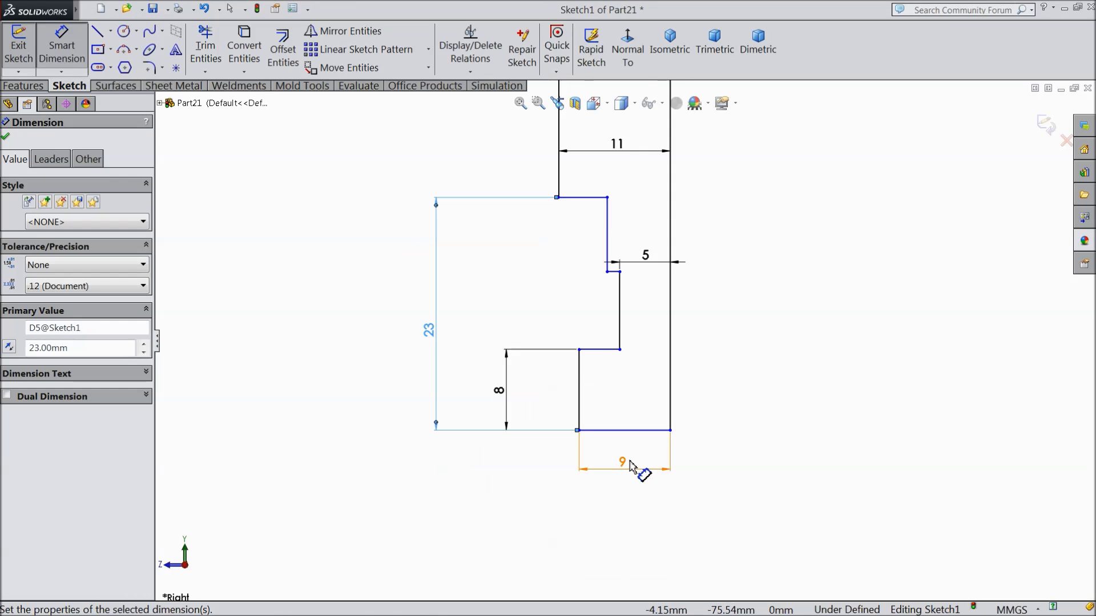
left_click(619, 323)
left_click(531, 313)
type("5")
left_click(470, 302)
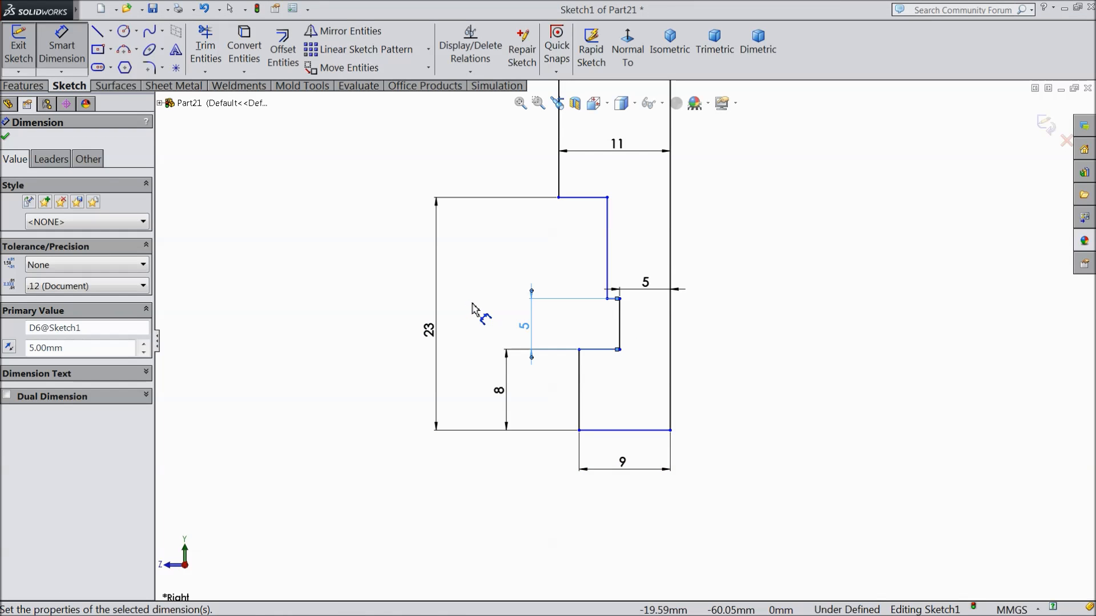
left_click(6, 138)
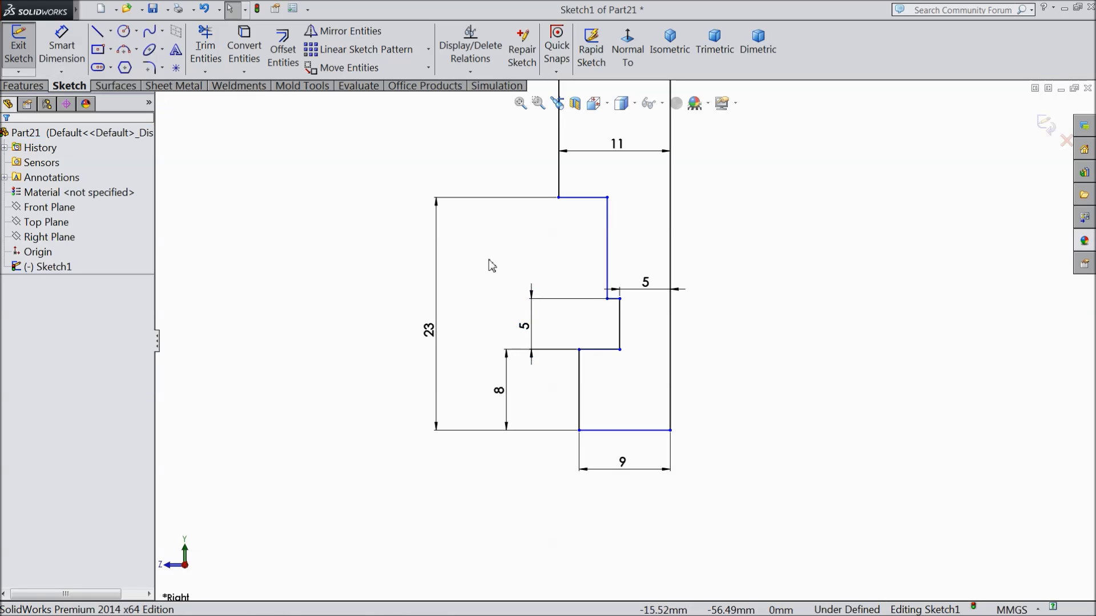
Step: Make the outer vertical edges directly above and below the notch collinear
scroll(627, 332, "down", 2)
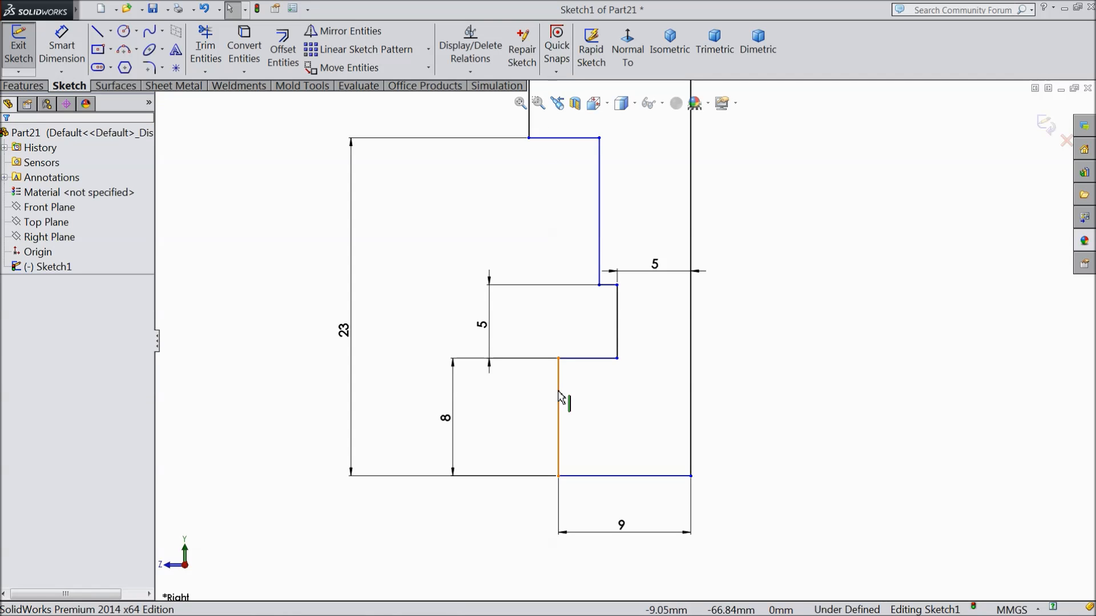
left_click(561, 390)
left_click(600, 266, "ctrl")
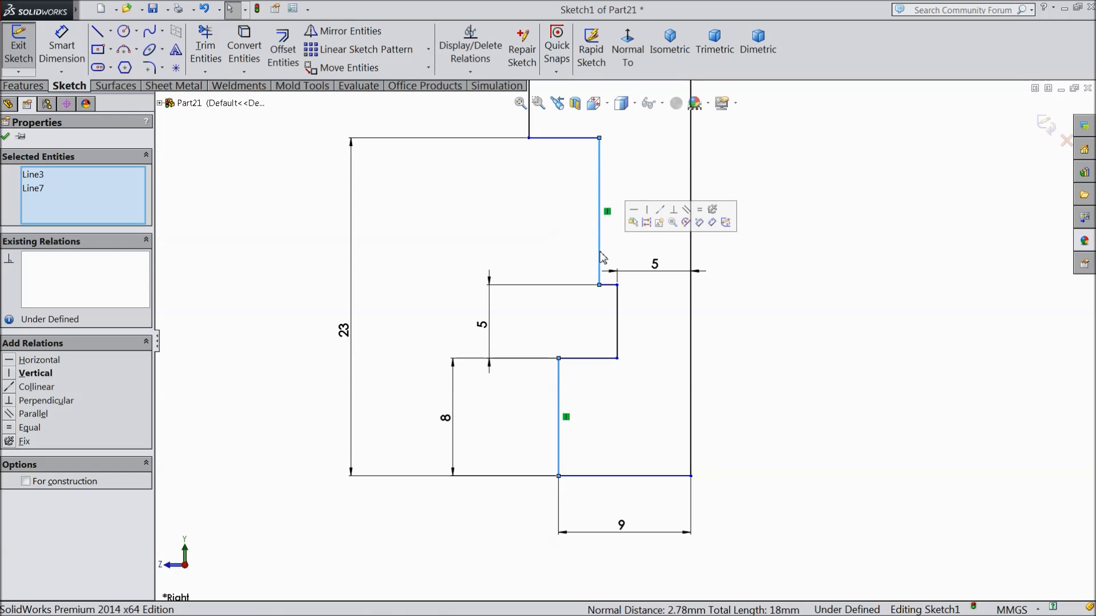
left_click(660, 213)
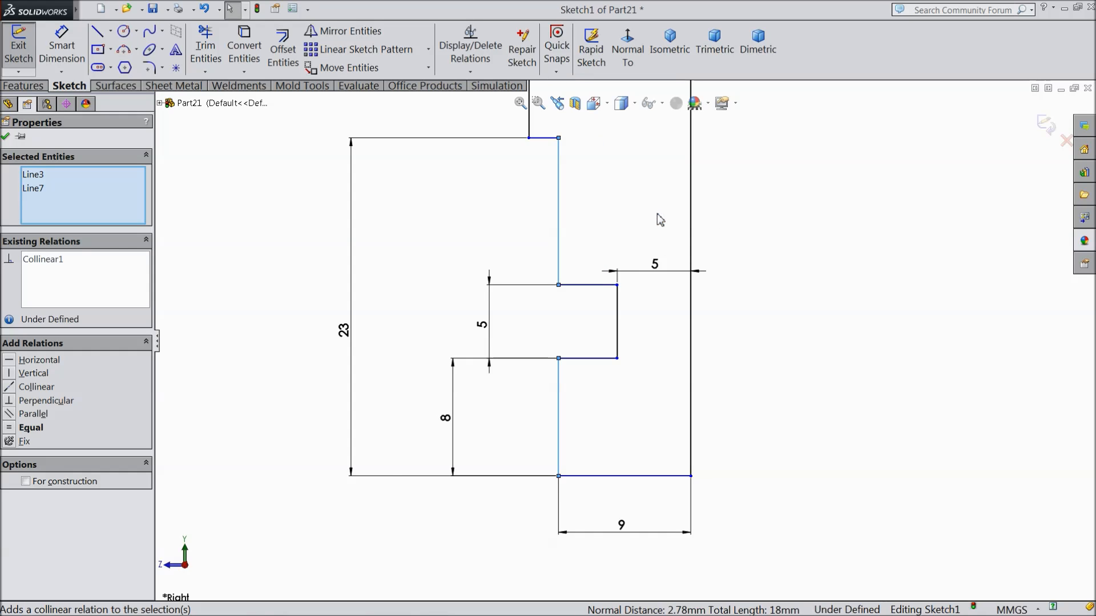
left_click(7, 137)
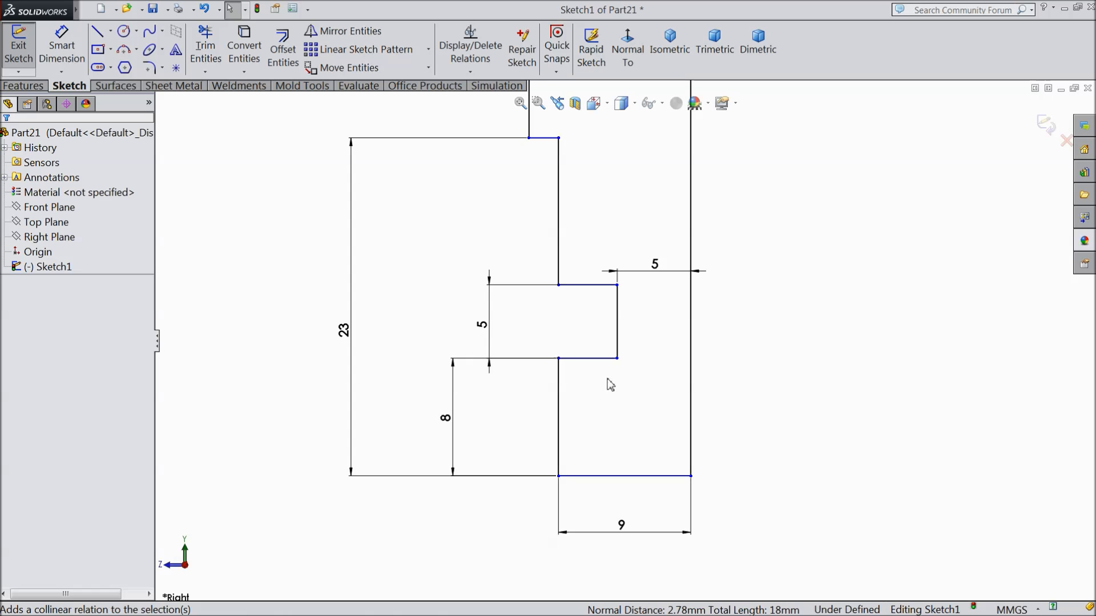
Step: Dimension the vertical distance from the profile's bottom edge to the origin as 160 mm and finish dimensioning
scroll(596, 381, "up", 3)
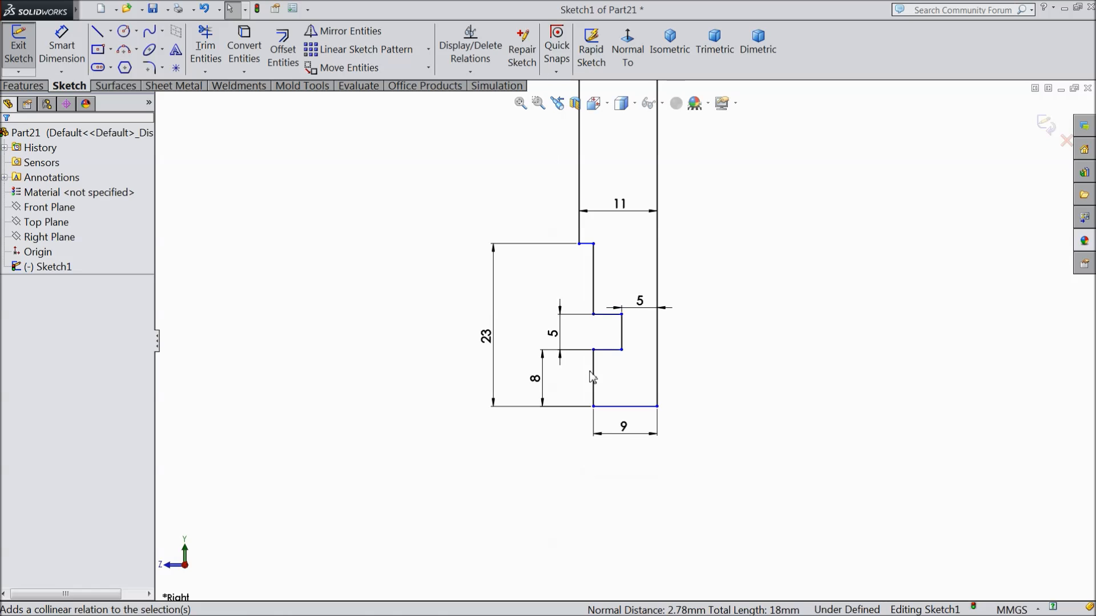
left_click(62, 46)
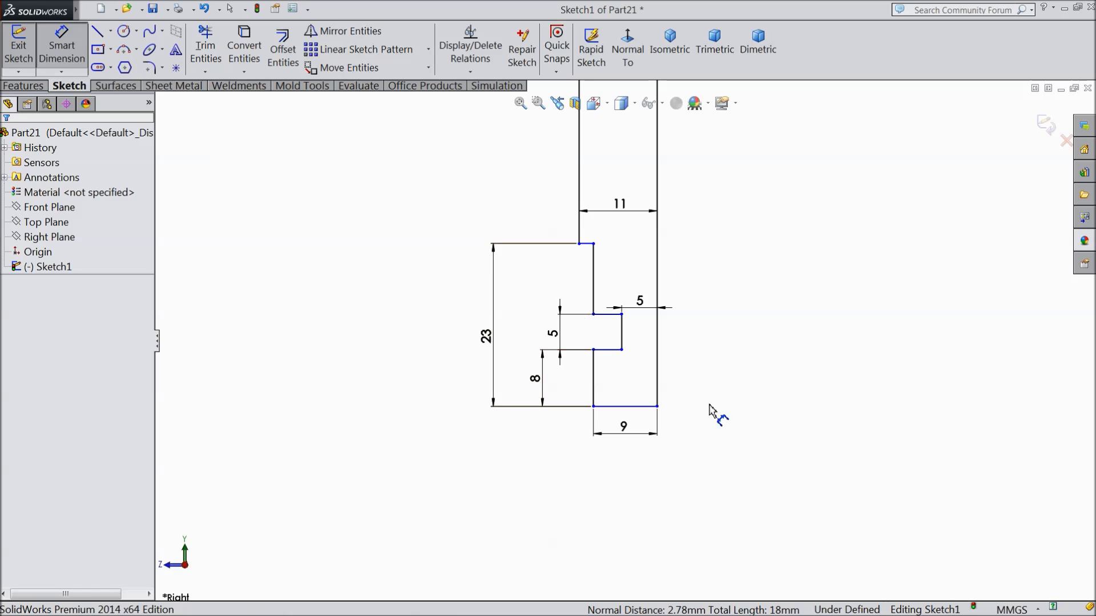
left_click(633, 408)
scroll(739, 335, "up", 3)
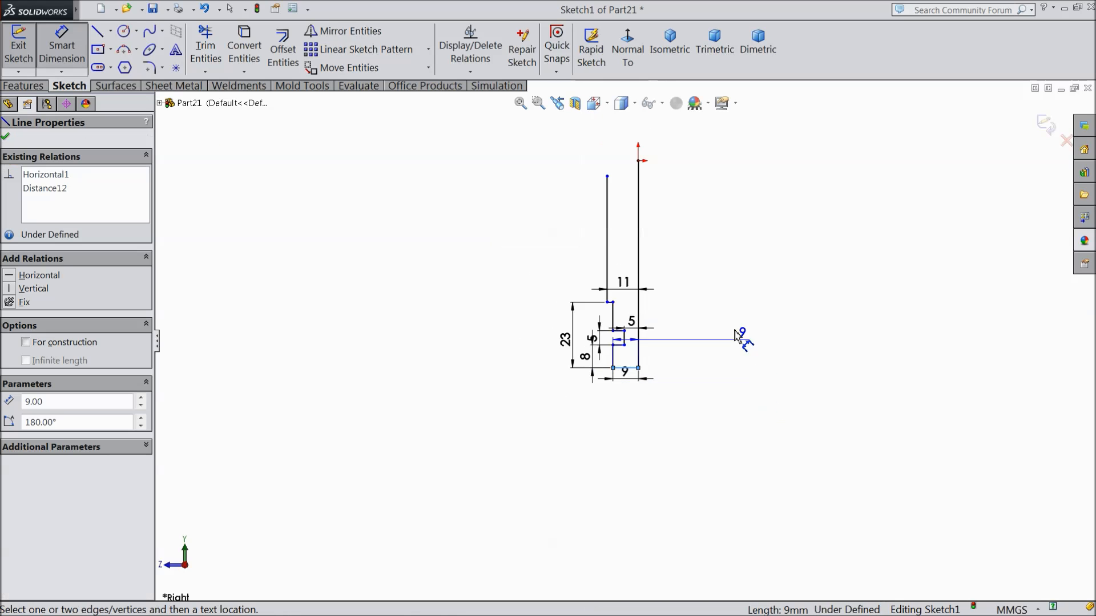
left_click(639, 162)
scroll(657, 279, "down", 3)
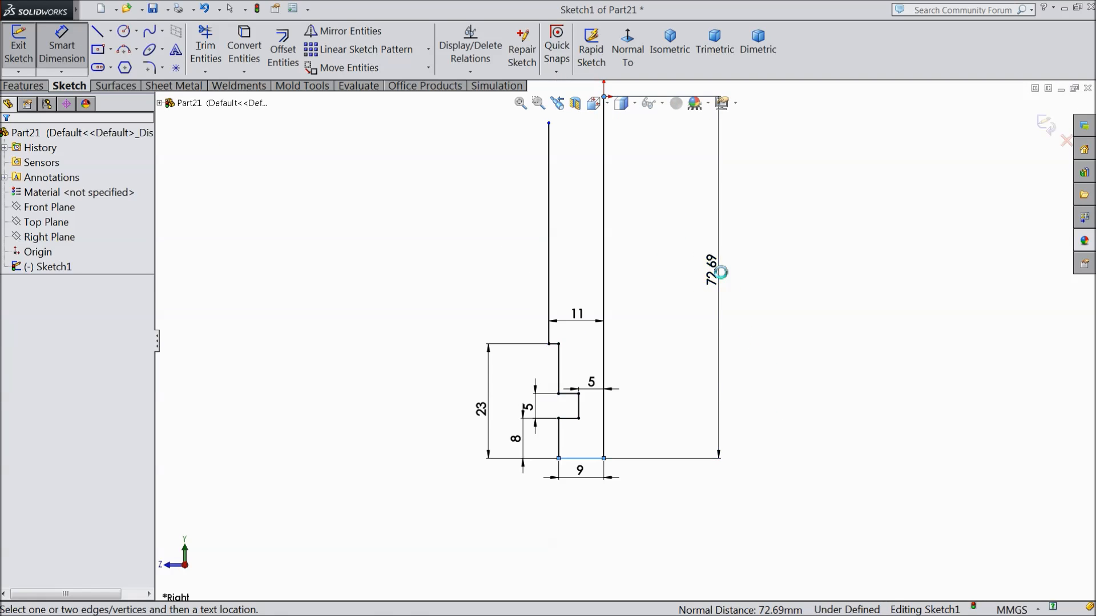
left_click(719, 269)
type("160")
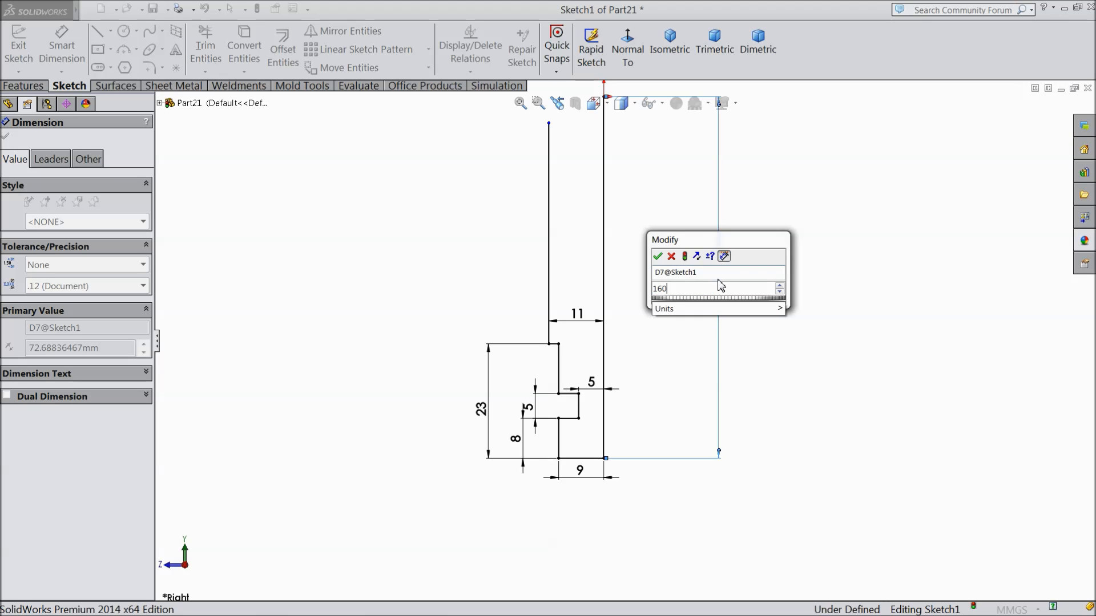
left_click(658, 257)
scroll(617, 343, "up", 4)
scroll(655, 489, "down", 5)
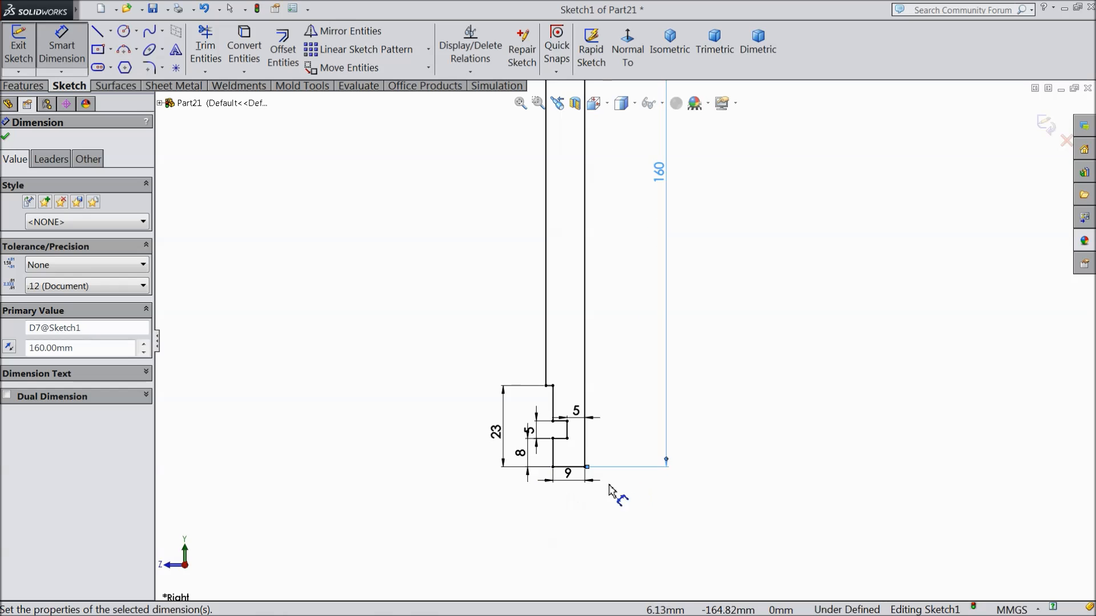
left_click(551, 450)
scroll(568, 421, "up", 5)
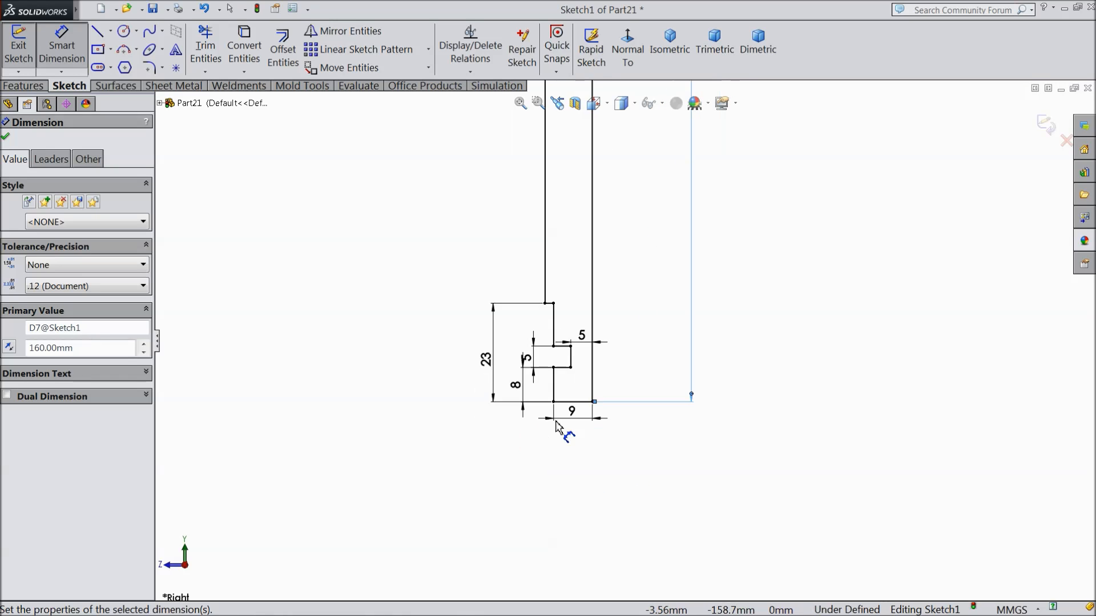
scroll(615, 217, "down", 3)
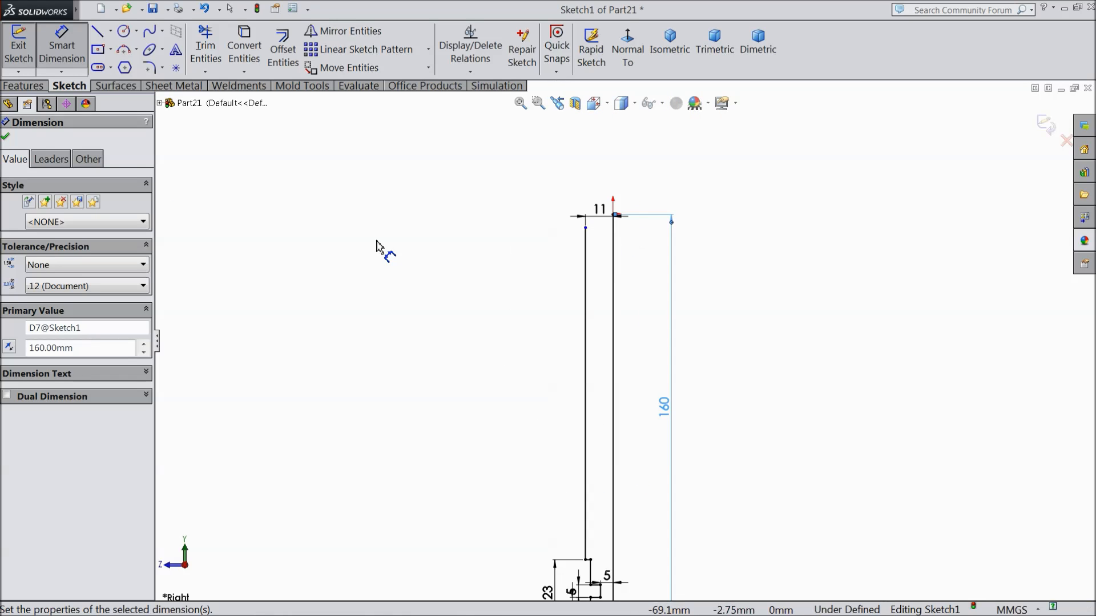
left_click(62, 46)
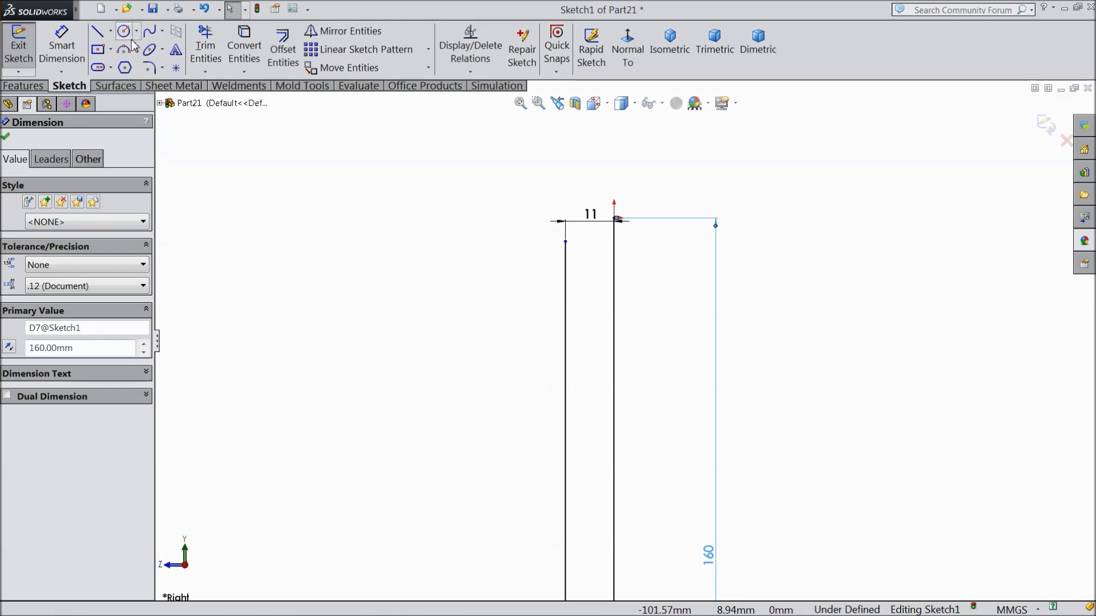
Step: Sketch a 180° centerpoint arc of about 5.8 mm radius centred on the origin, bulging toward the outer vertical line
left_click(136, 50)
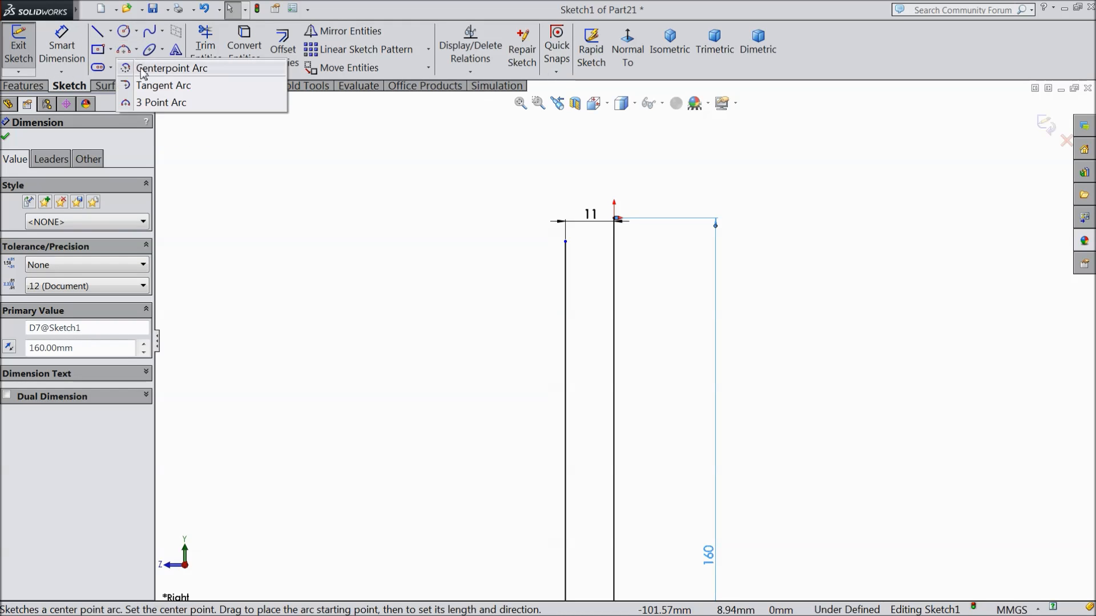
left_click(149, 70)
scroll(613, 228, "down", 5)
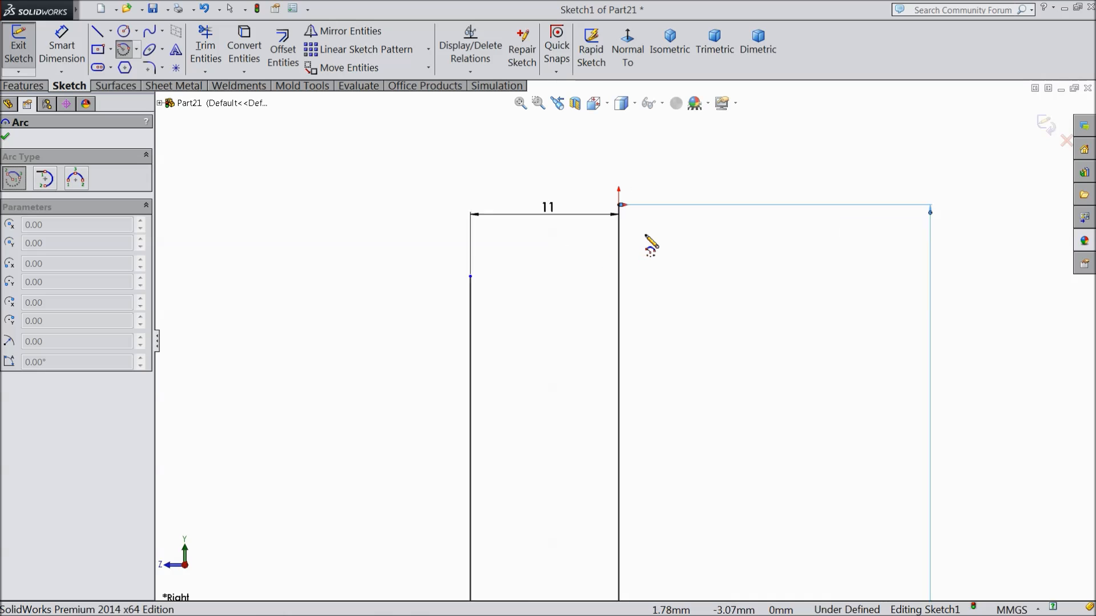
left_click(605, 203)
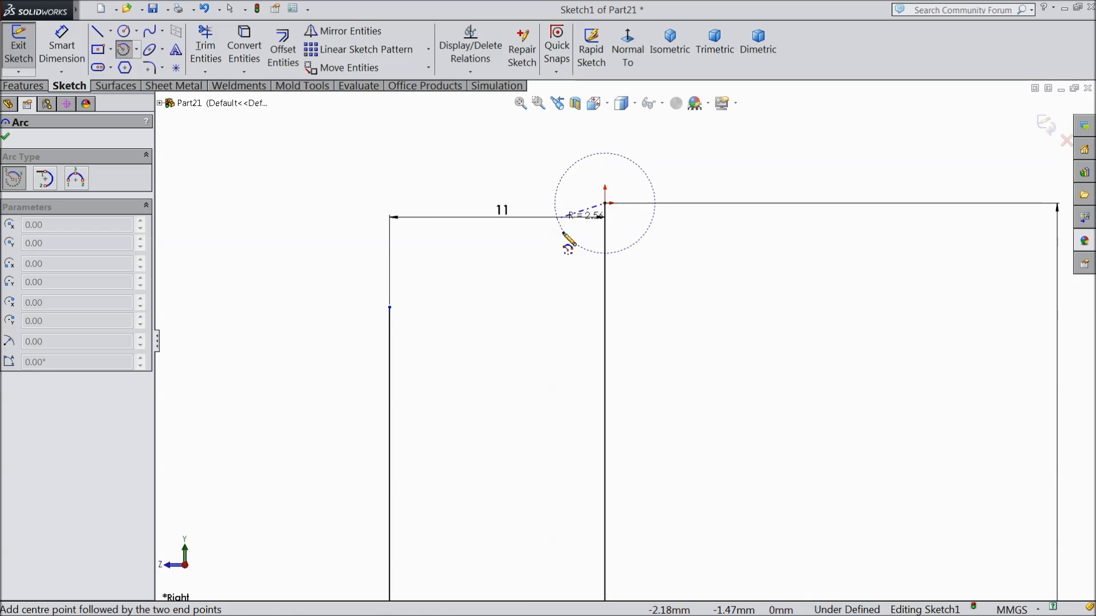
left_click(605, 317)
key("z")
key("z")
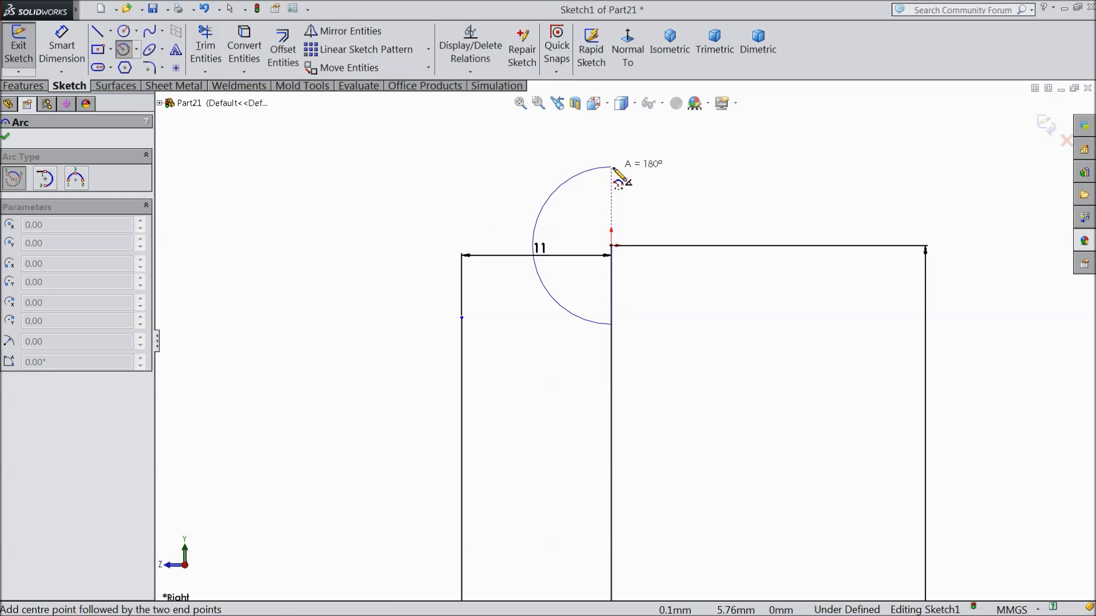
left_click(611, 167)
right_click(661, 109)
left_click(697, 149)
Step: Dimension the semicircular arc at the origin to a radius of 6 mm and finish dimensioning
scroll(626, 316, "down", 2)
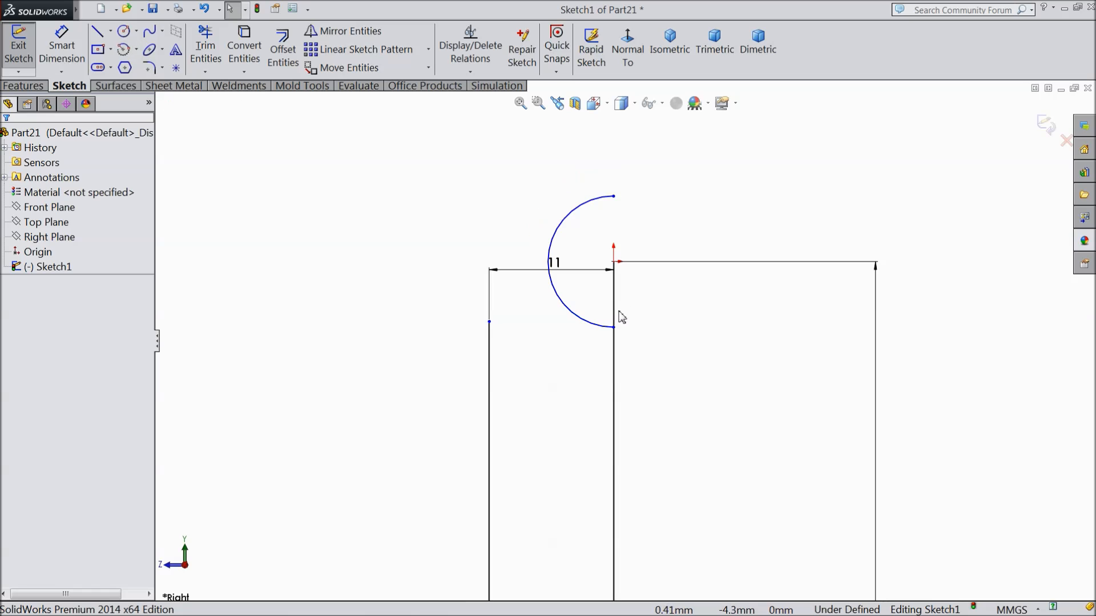
left_click(62, 49)
left_click(533, 200)
left_click(701, 188)
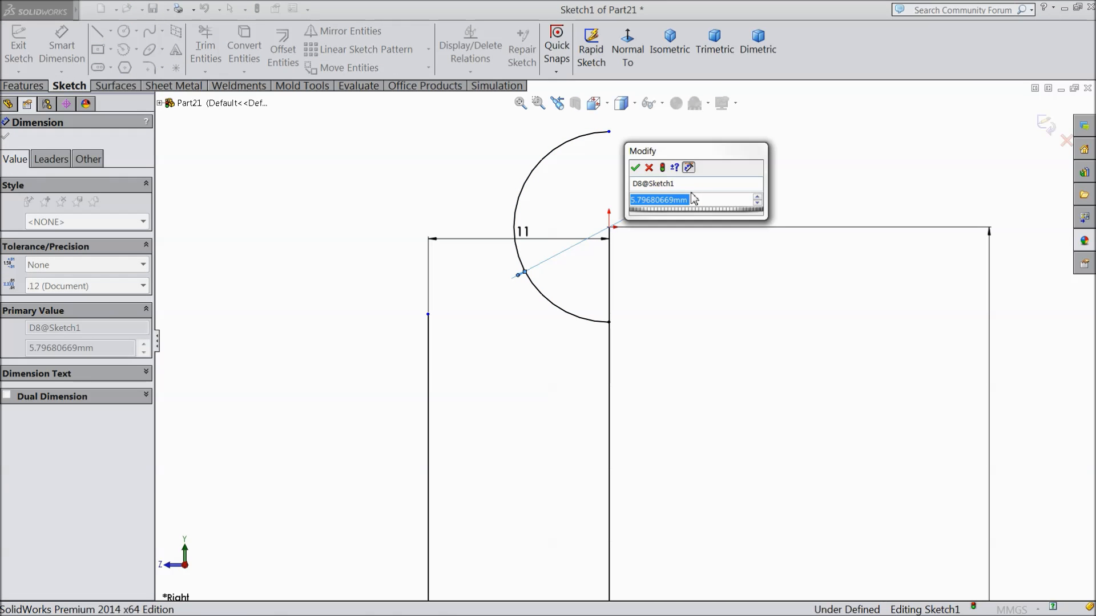
type("6")
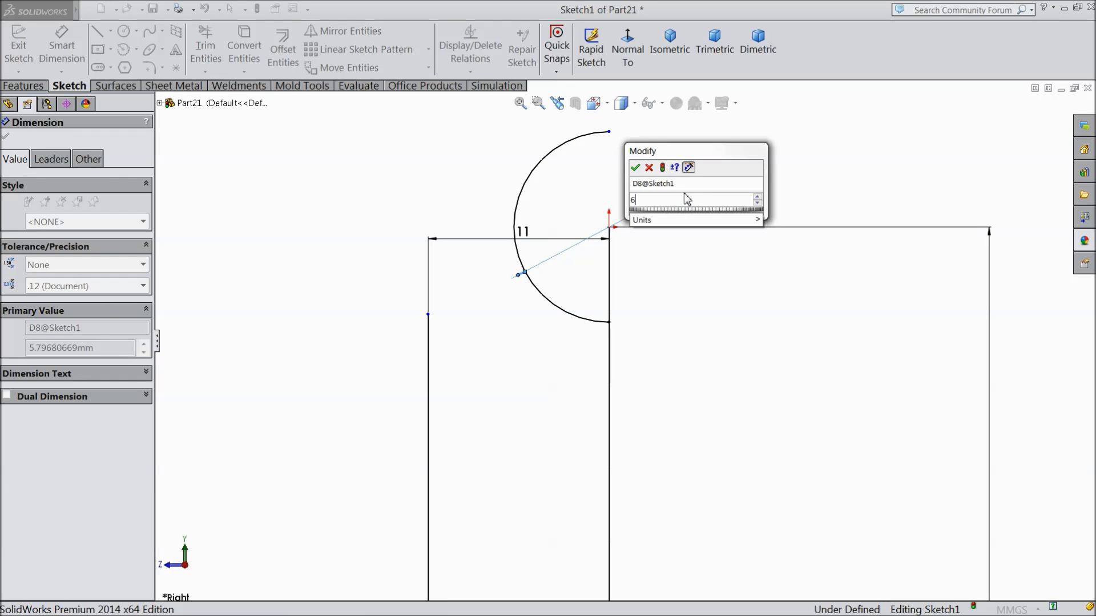
left_click(633, 168)
scroll(639, 342, "up", 5)
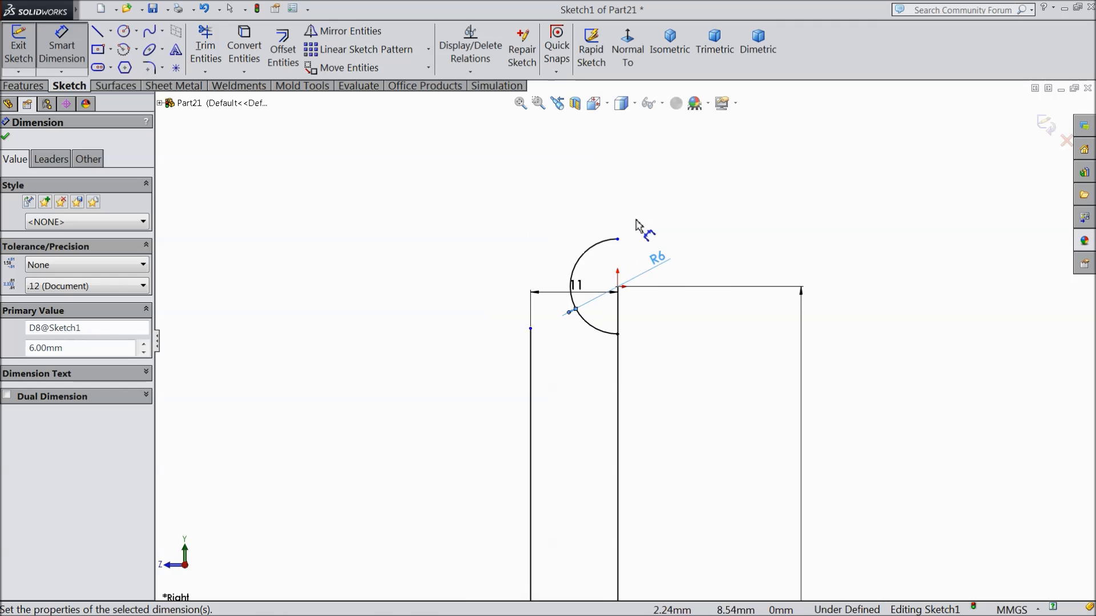
scroll(639, 343, "down", 5)
left_click(5, 137)
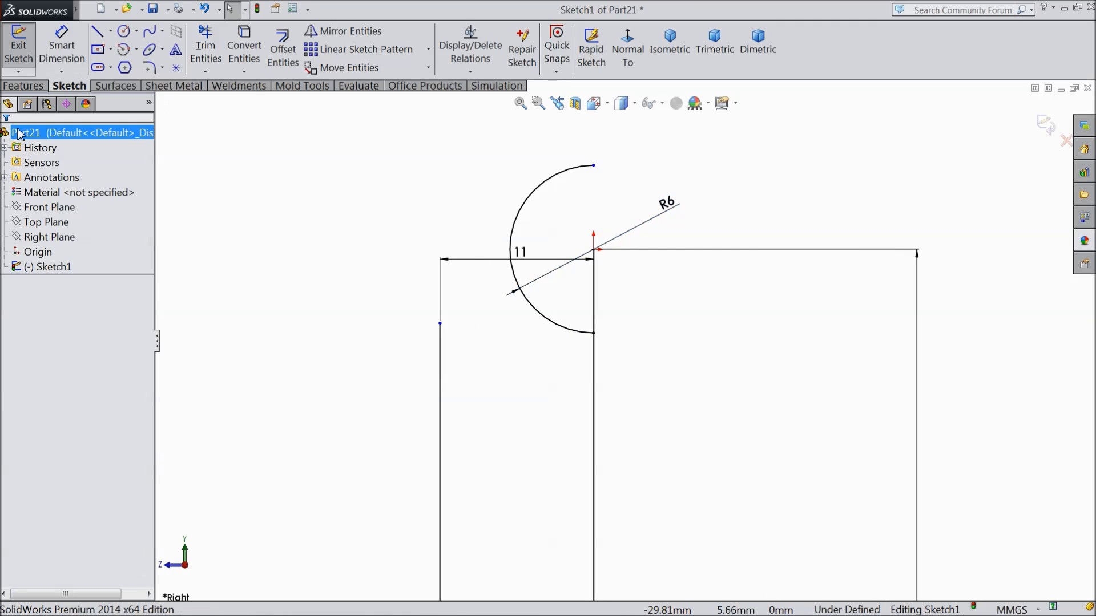
Step: Trim away the part of the inner vertical line between the origin and the semicircular arc's lower end
left_click(205, 48)
scroll(593, 264, "down", 2)
scroll(594, 264, "down", 1)
left_click(602, 312)
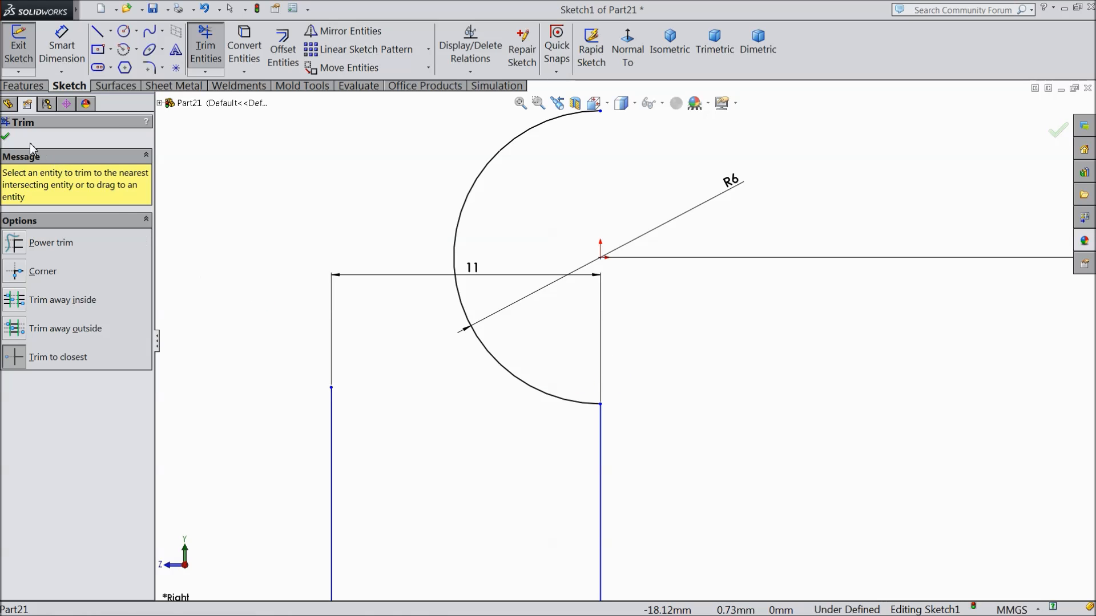
left_click(7, 137)
Step: Add a driven dimension for the width between the profile's two long vertical lines
scroll(521, 287, "up", 13)
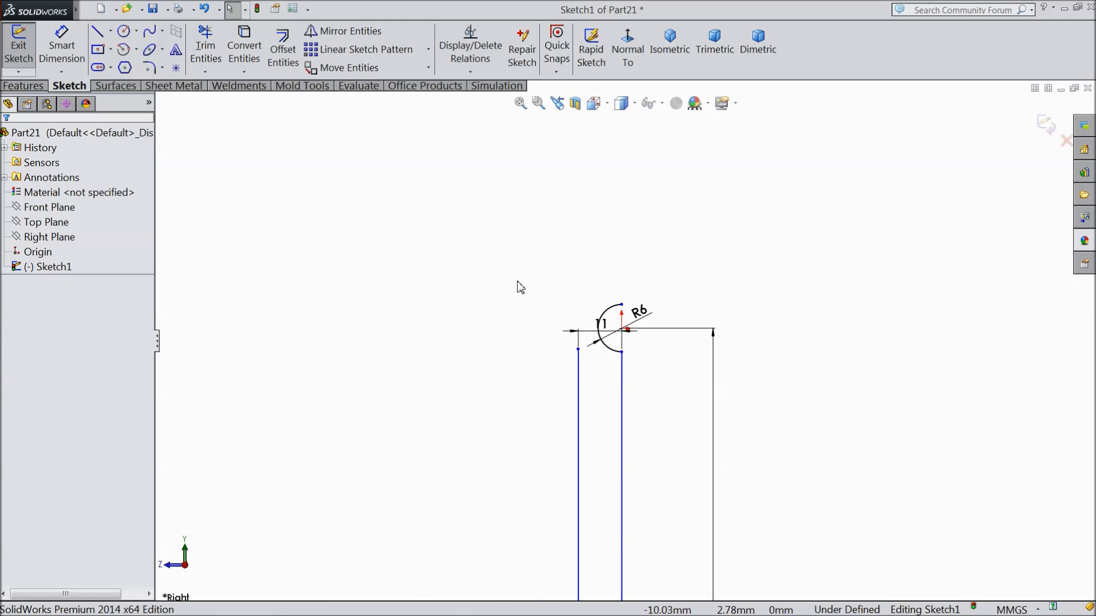
scroll(645, 465, "down", 4)
scroll(625, 464, "up", 4)
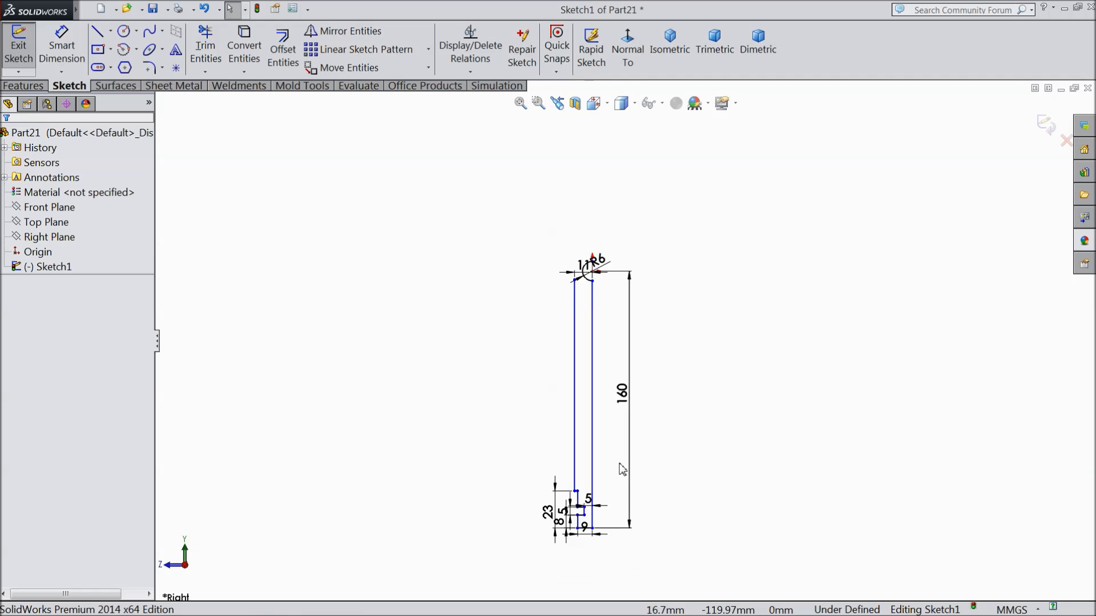
scroll(614, 466, "down", 4)
scroll(597, 454, "down", 1)
scroll(598, 455, "up", 5)
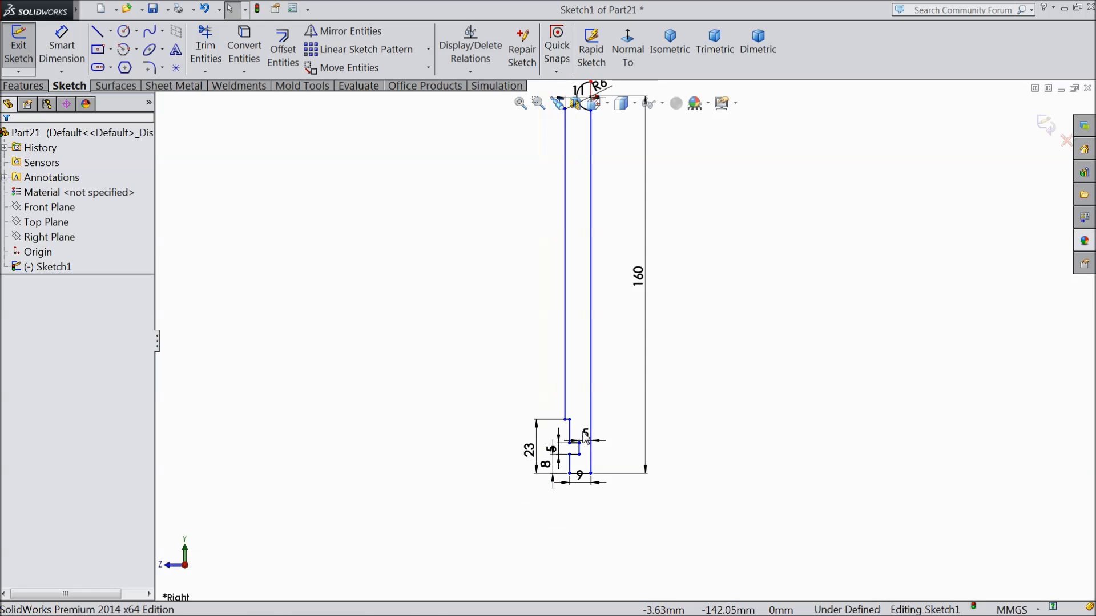
scroll(605, 359, "down", 3)
left_click(67, 57)
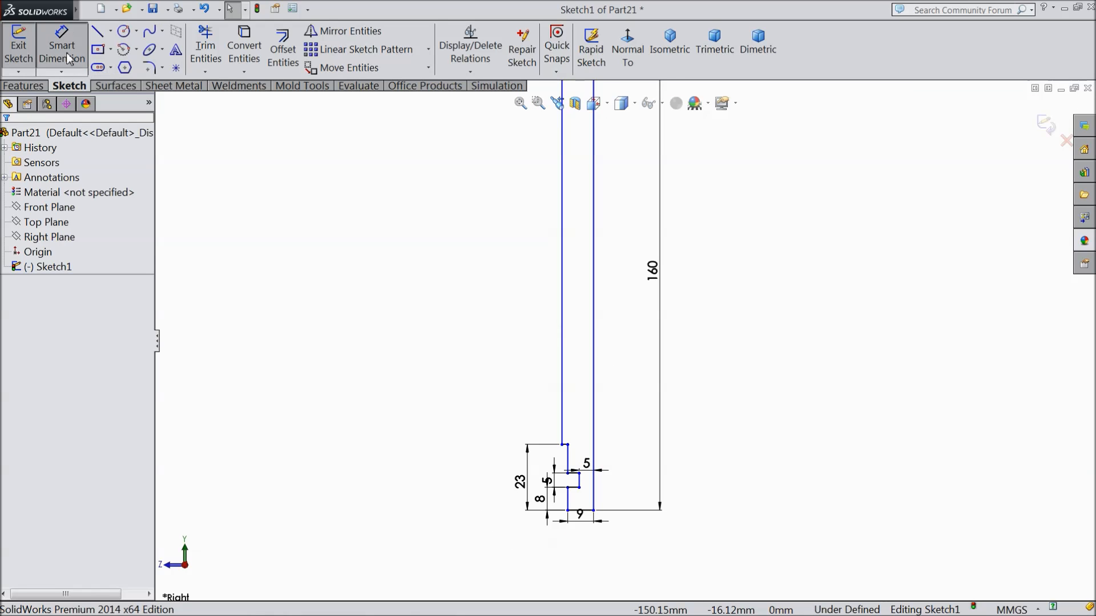
scroll(596, 354, "down", 1)
left_click(597, 347)
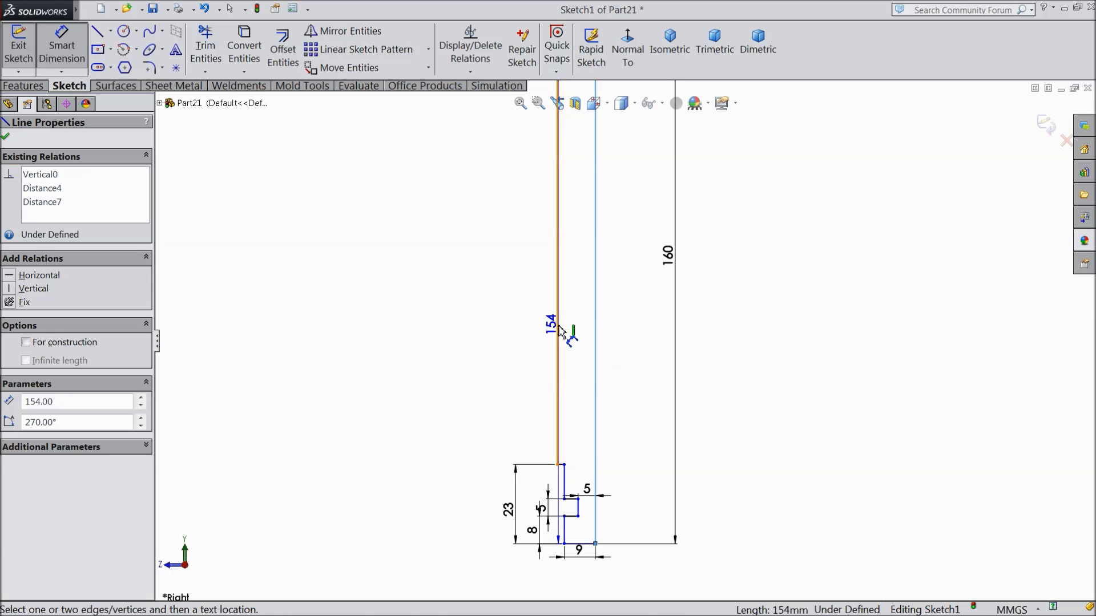
left_click(558, 320)
left_click(576, 325)
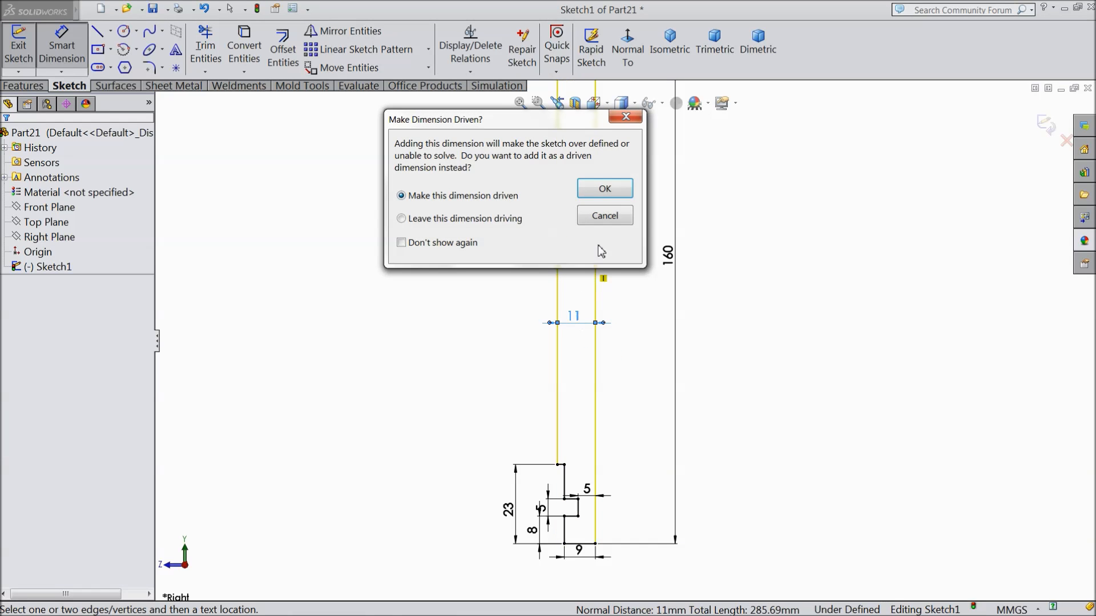
left_click(605, 189)
Step: Sketch a larger centerpoint arc of about 23.5 mm radius around the origin, starting on the outer vertical line and sweeping upward about 129°
scroll(563, 245, "up", 5)
scroll(620, 226, "down", 3)
scroll(602, 197, "down", 3)
left_click(97, 31)
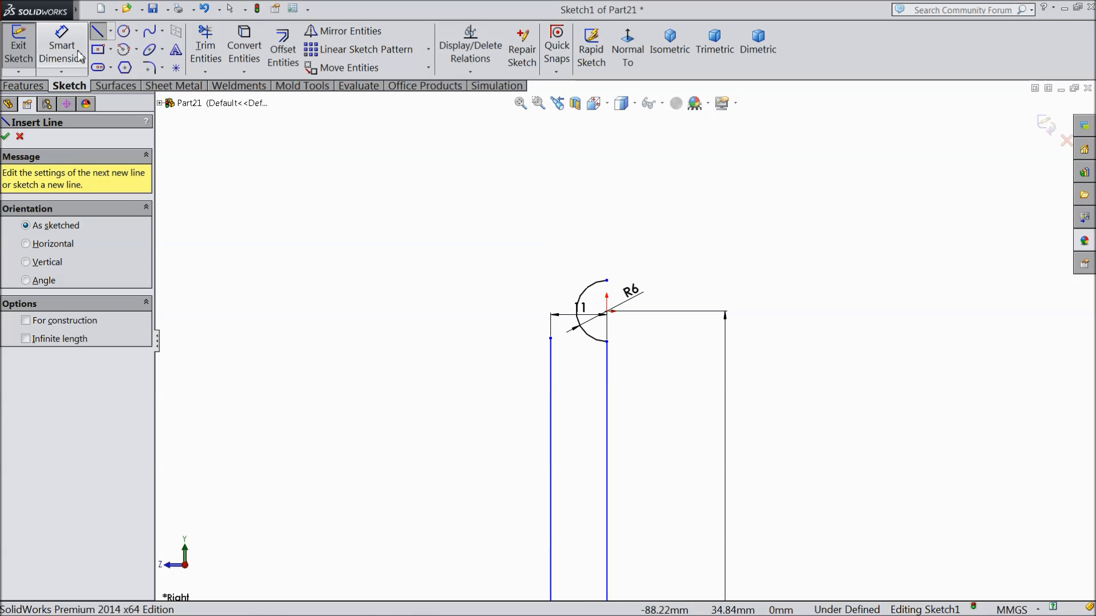
left_click(138, 50)
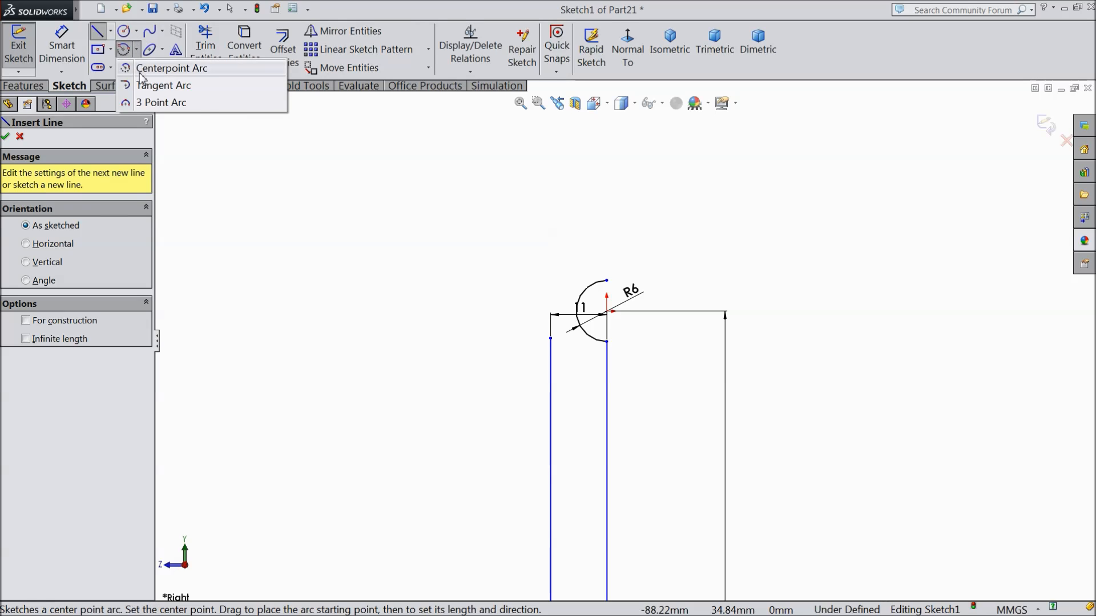
left_click(146, 69)
left_click(607, 312)
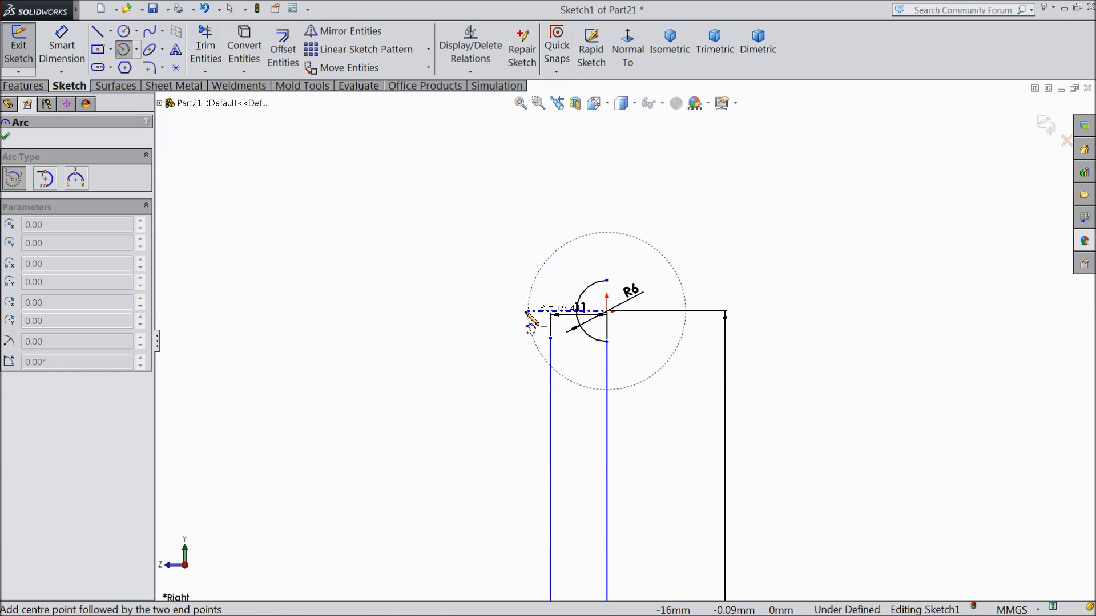
left_click(552, 419)
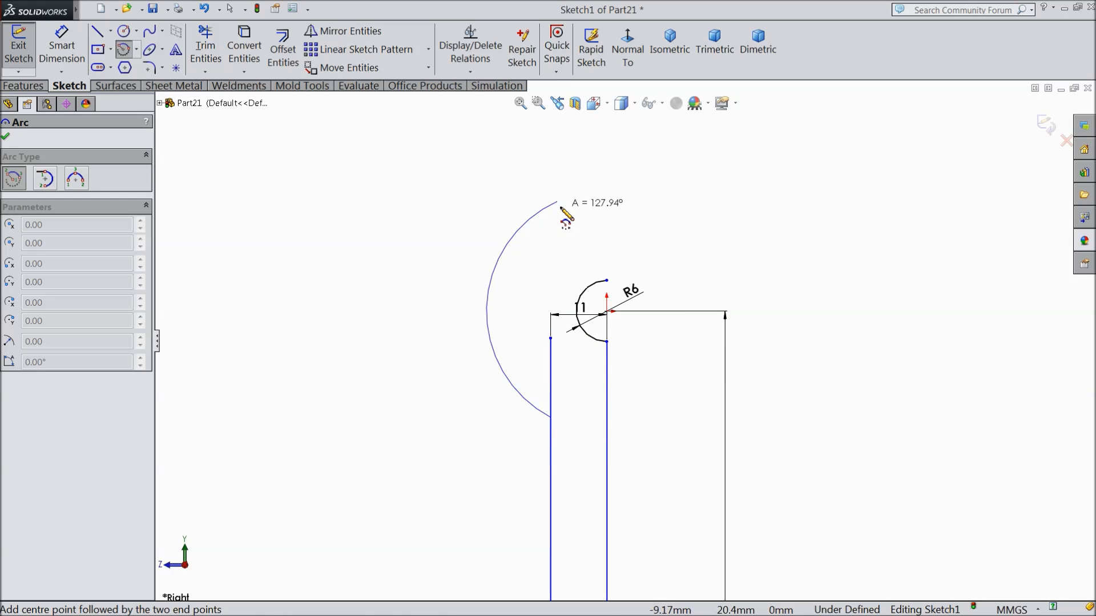
left_click(559, 201)
right_click(582, 195)
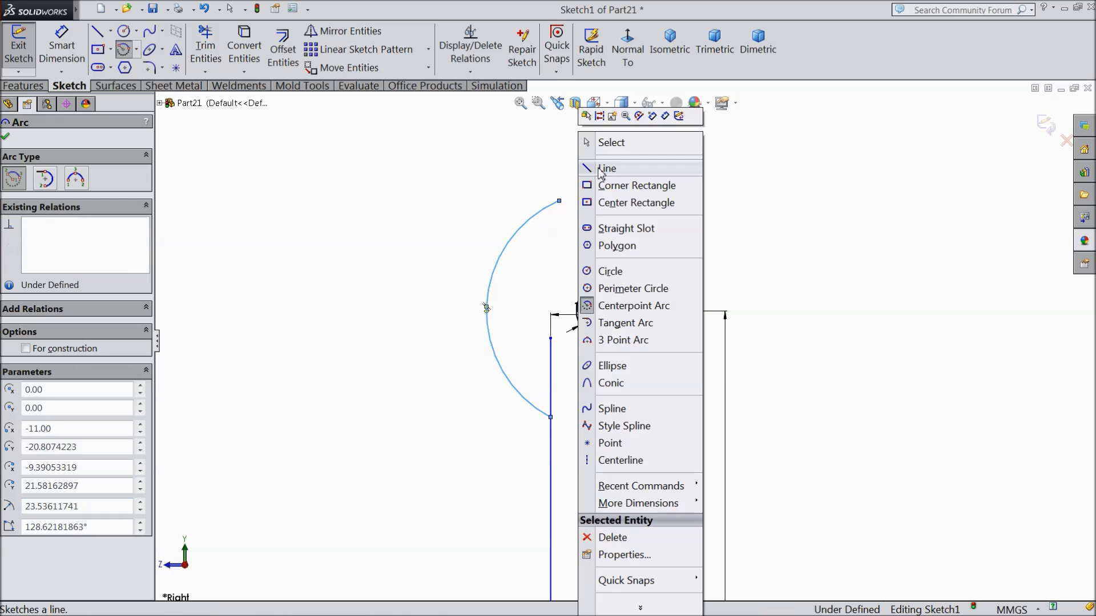
left_click(611, 142)
Step: Draw connected lines from the small arc's upper end straight up, about 15 mm across, and back down onto the large arc
scroll(639, 291, "up", 1)
left_click(97, 31)
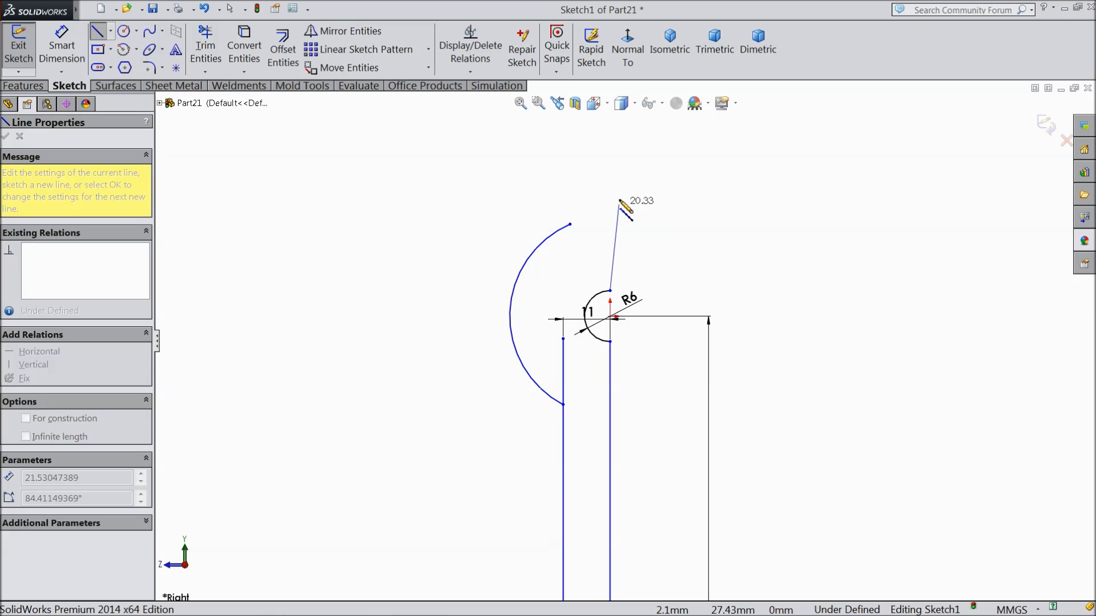
left_click(610, 133)
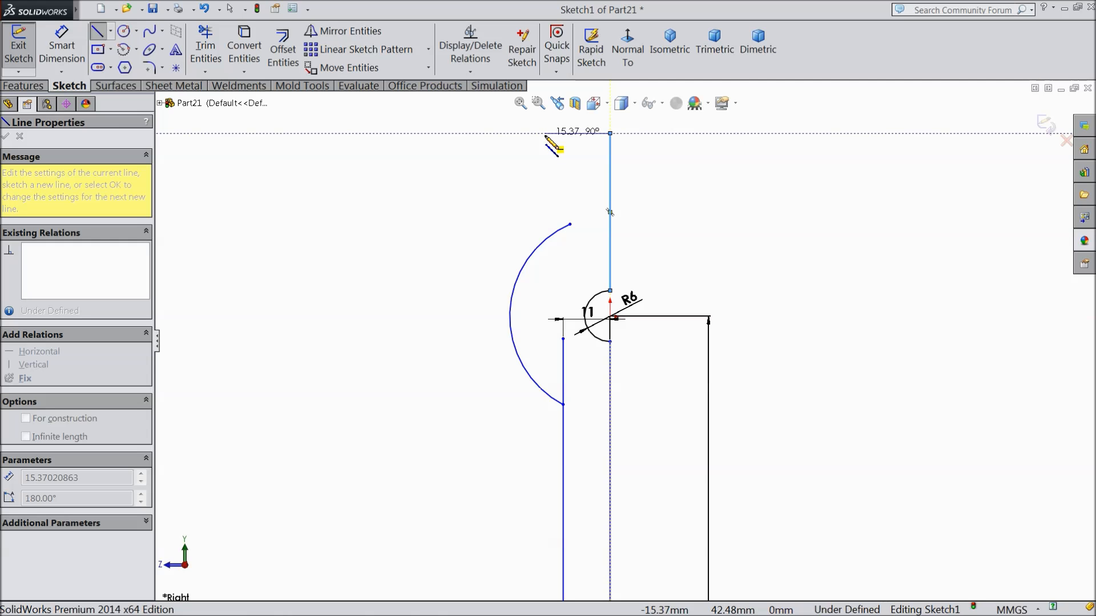
left_click(545, 134)
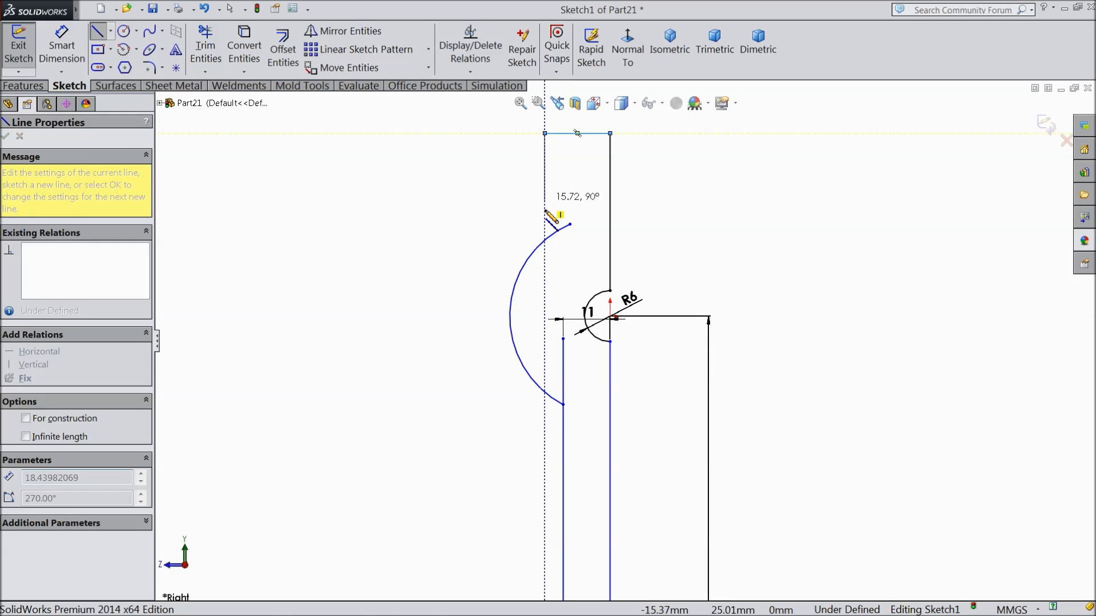
left_click(545, 241)
right_click(482, 225)
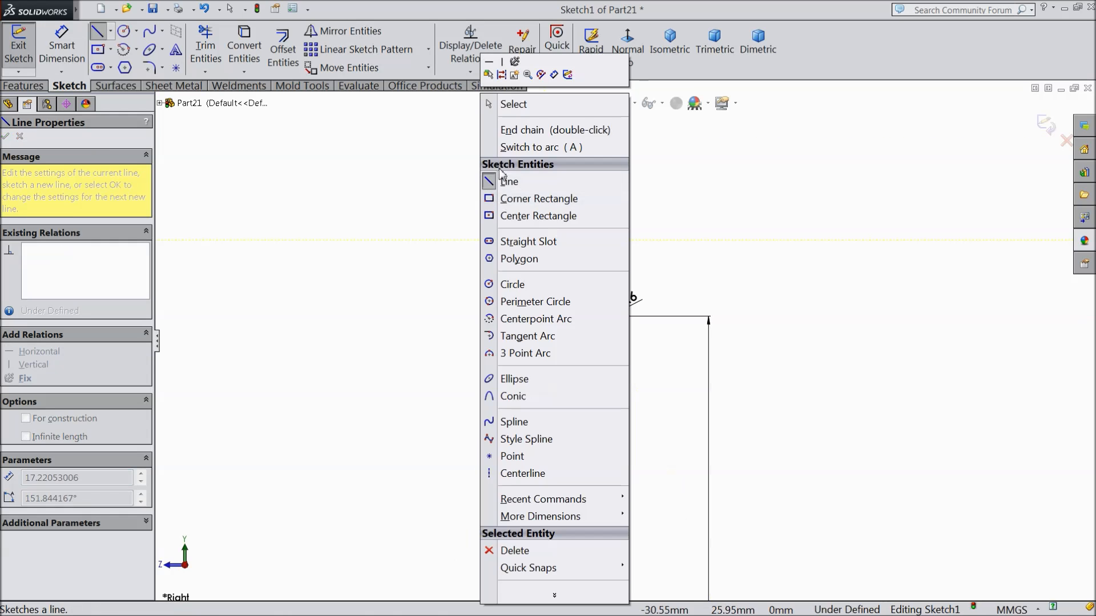
left_click(501, 103)
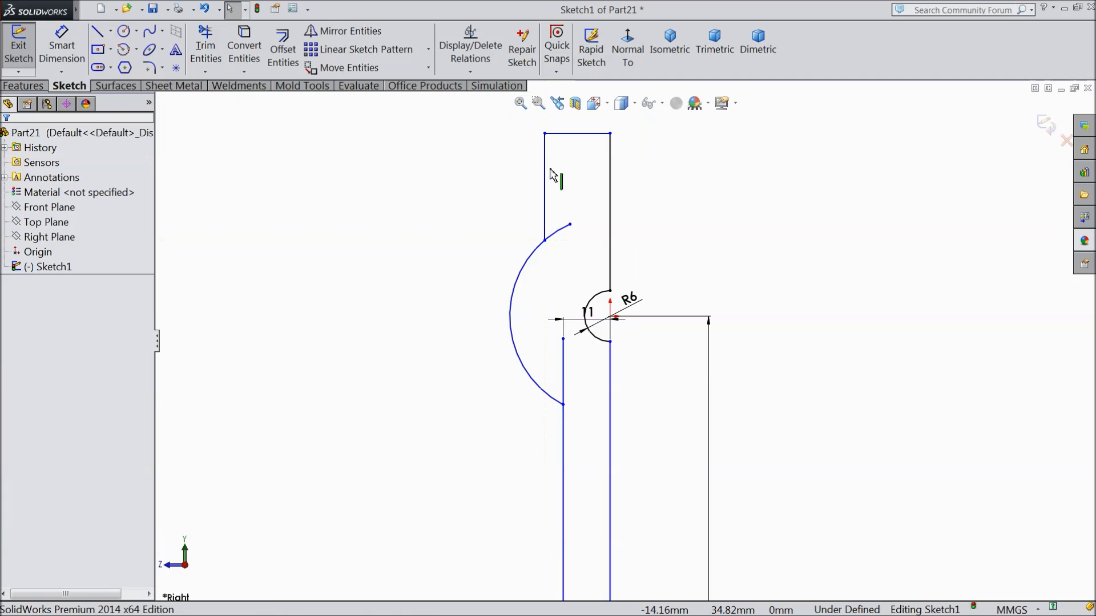
Step: Dimension the short horizontal line at the profile's upper end and set its length to 11 mm
left_click(62, 47)
left_click(578, 135)
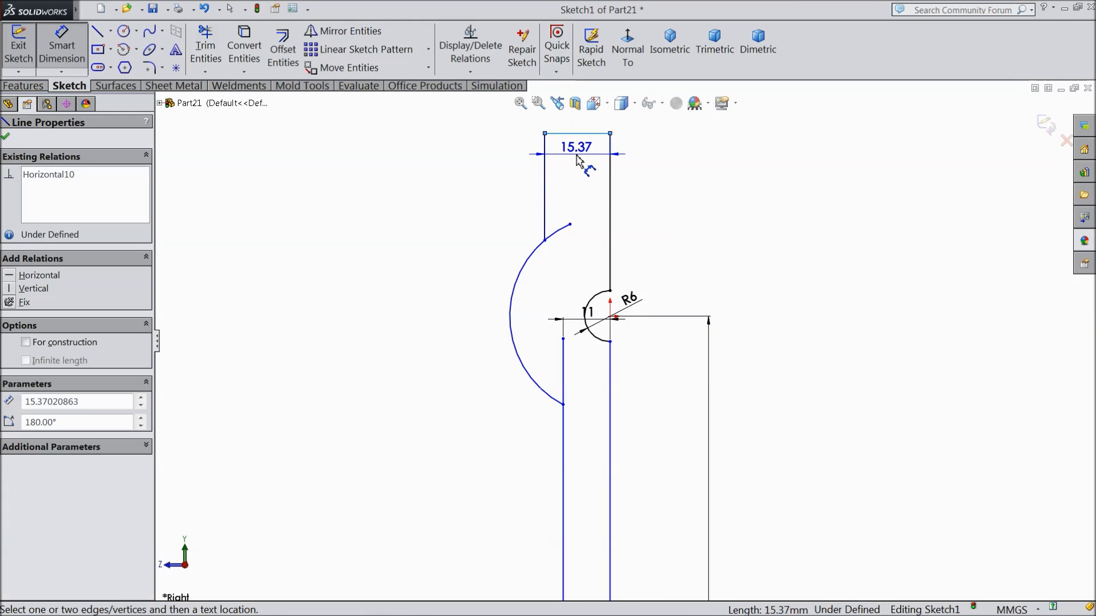
left_click(578, 160)
type("11")
left_click(515, 141)
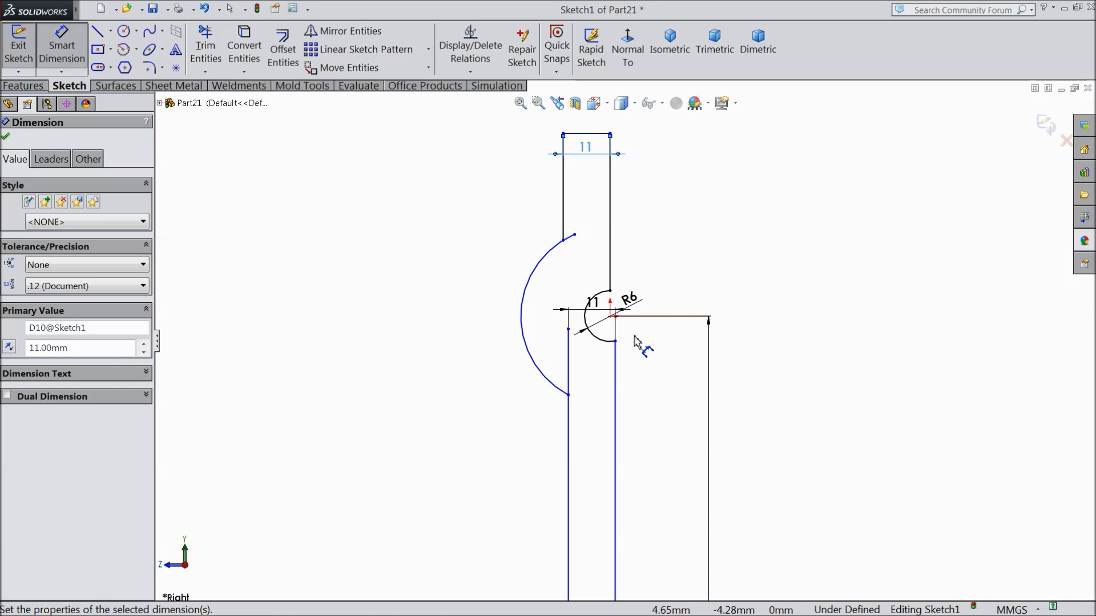
left_click(6, 138)
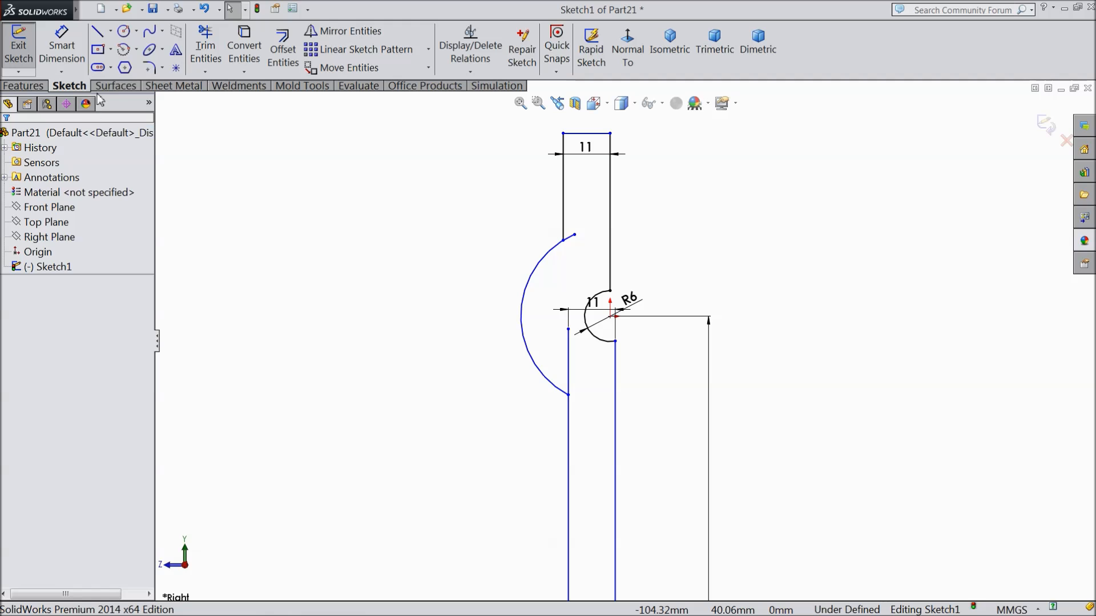
Step: Trim the large arc's overhang past the upper outer line and the piece of the lower outer line inside the arc
left_click(205, 48)
left_click(571, 237)
left_click(569, 357)
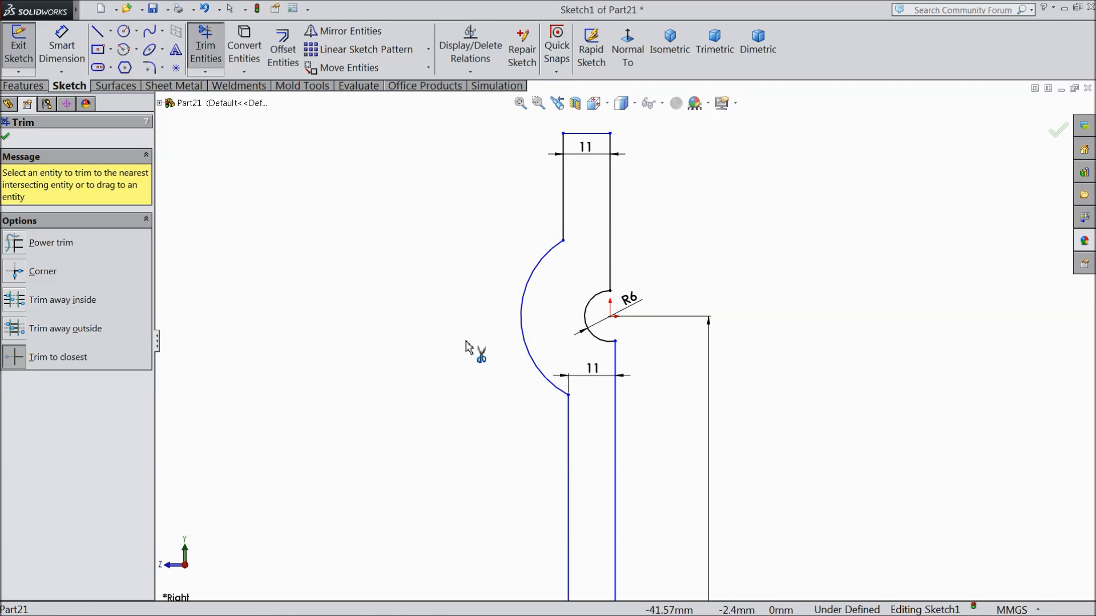
left_click(5, 136)
Step: Dimension the large arc and set its radius to 20 mm
left_click(62, 49)
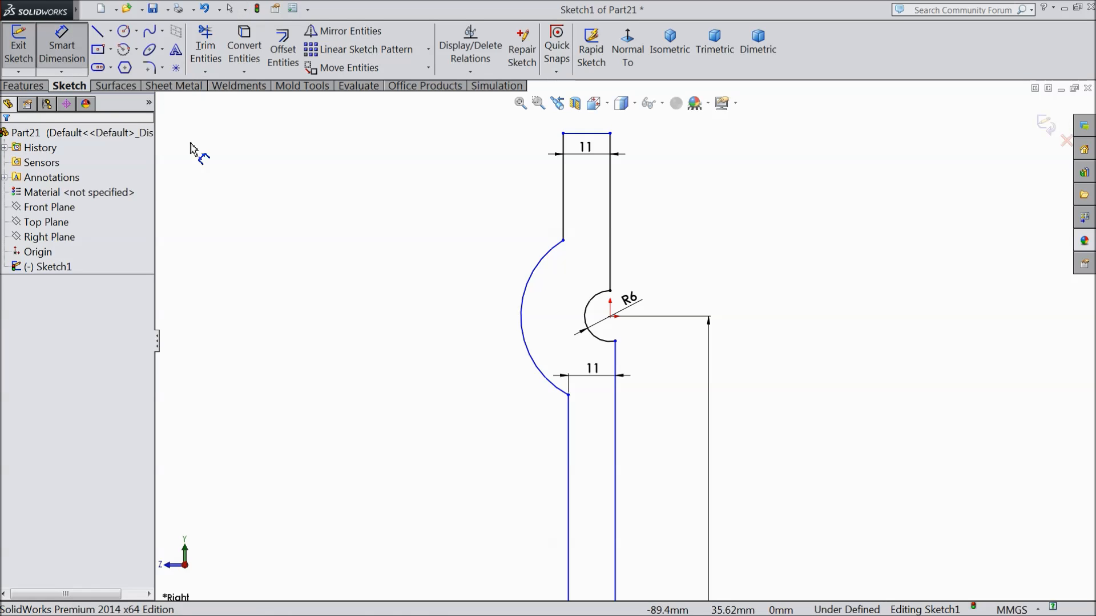
left_click(522, 324)
left_click(478, 323)
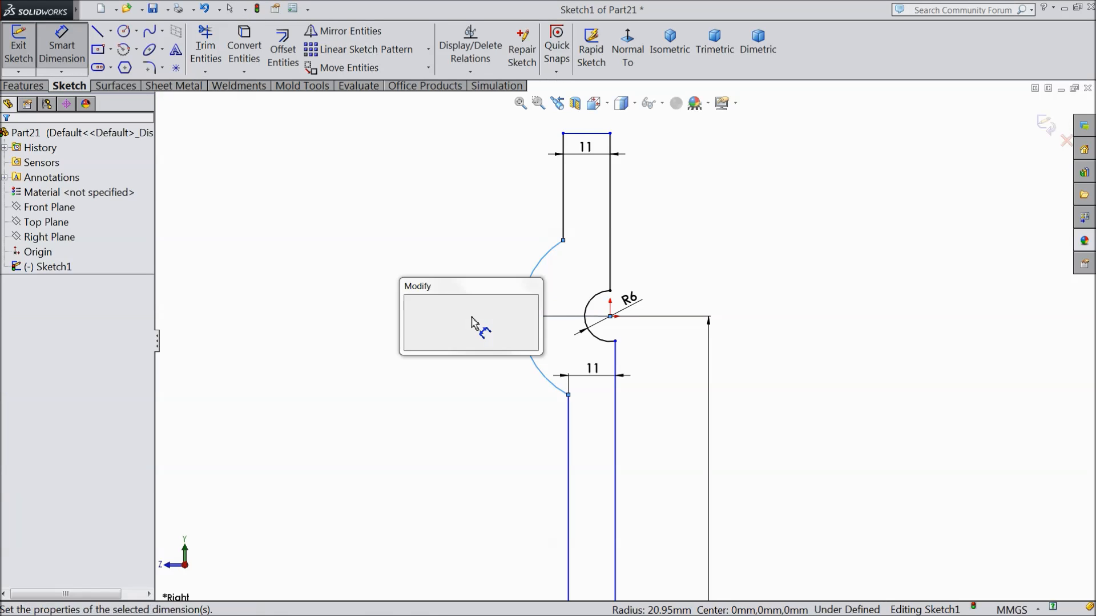
type("20")
left_click(410, 303)
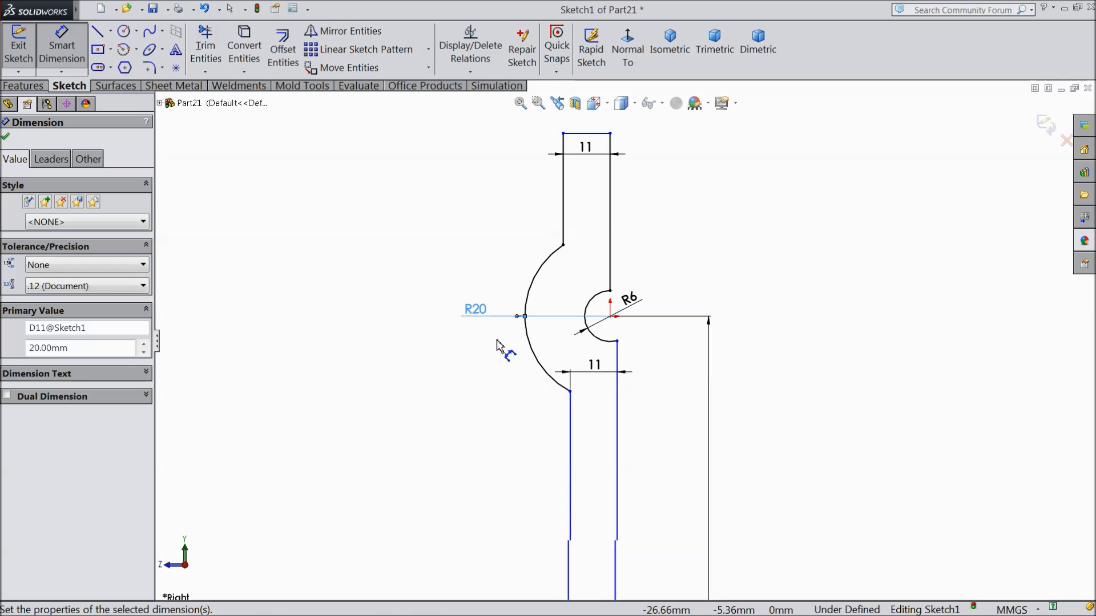
left_click(5, 136)
scroll(633, 370, "down", 3)
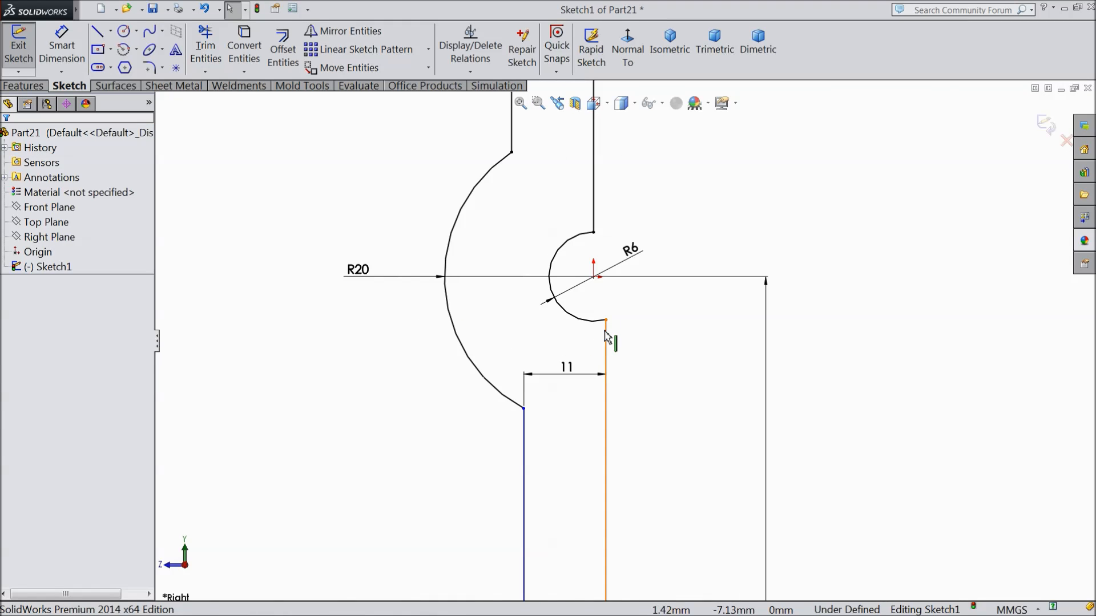
left_click(608, 339)
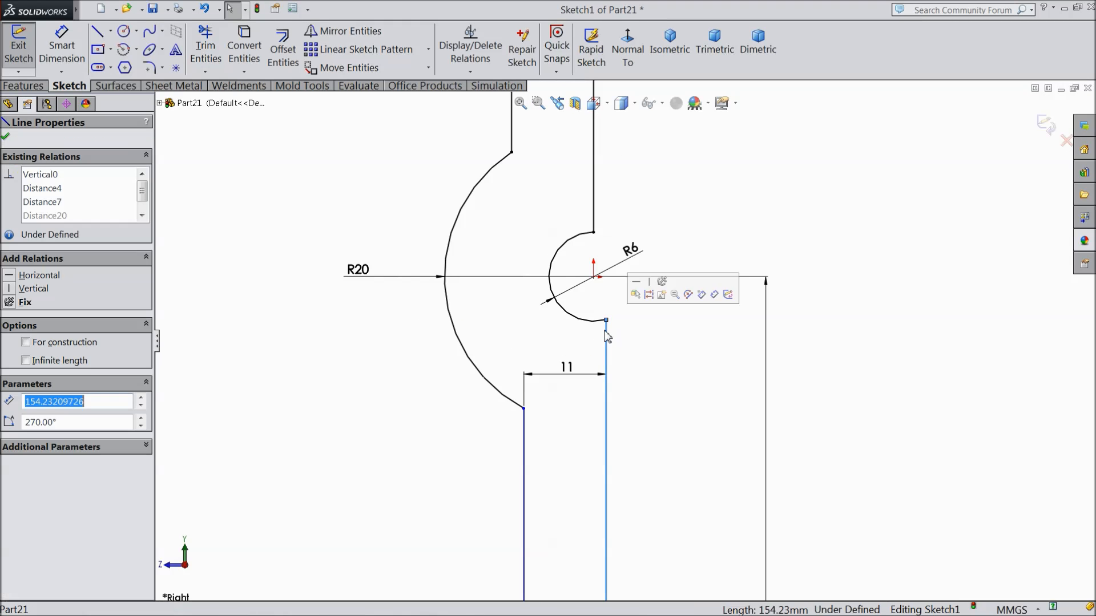
left_click(594, 277, "ctrl")
left_click(594, 220, "ctrl")
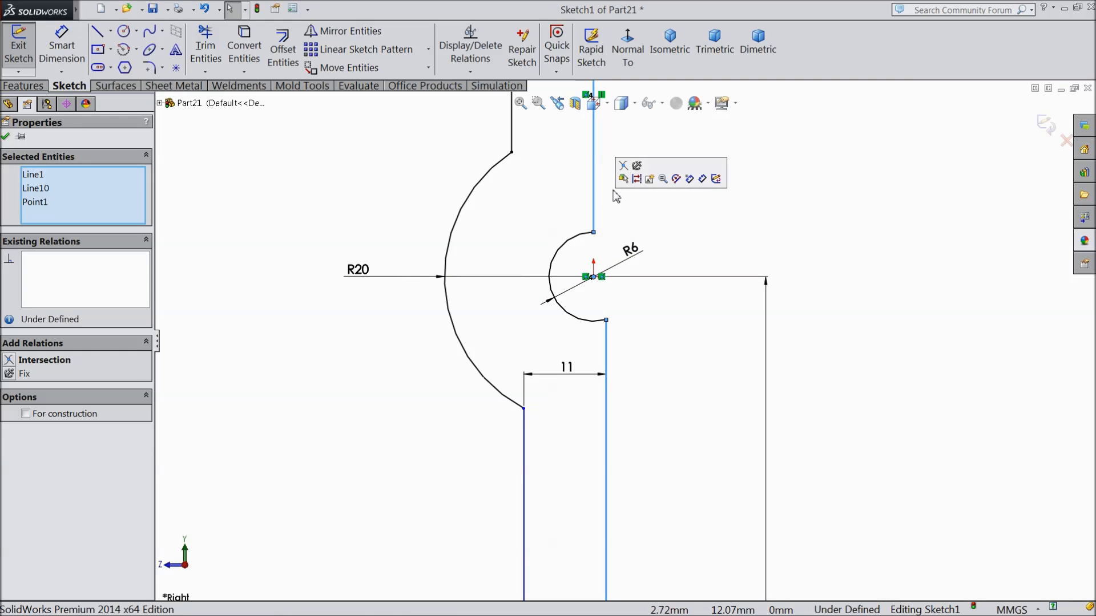
left_click(464, 230)
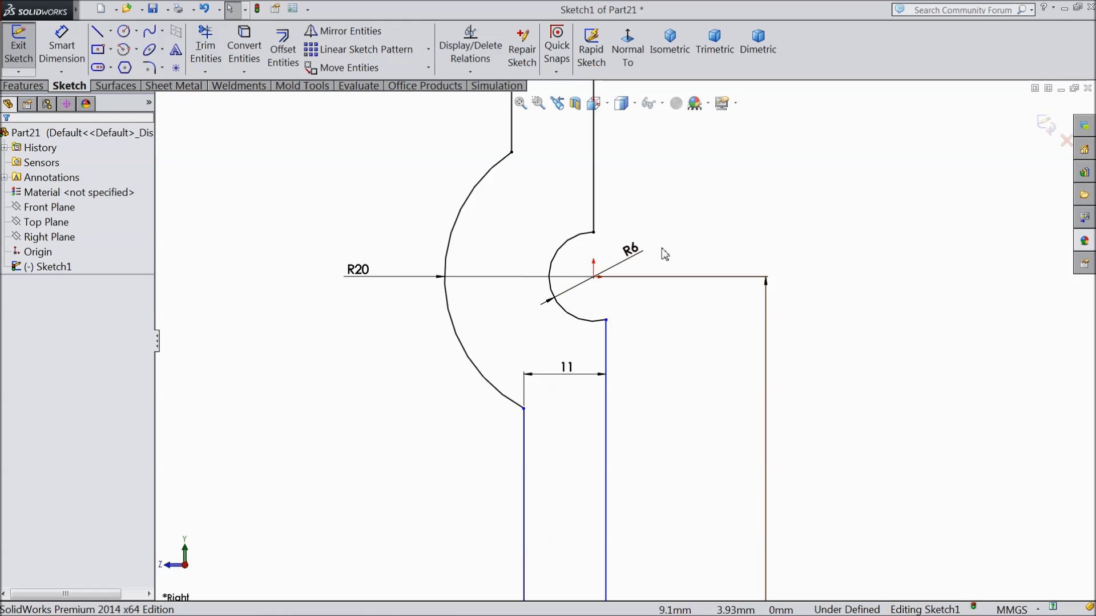
Step: Make the inner vertical line below the small arc coincident with the origin
left_click(608, 347)
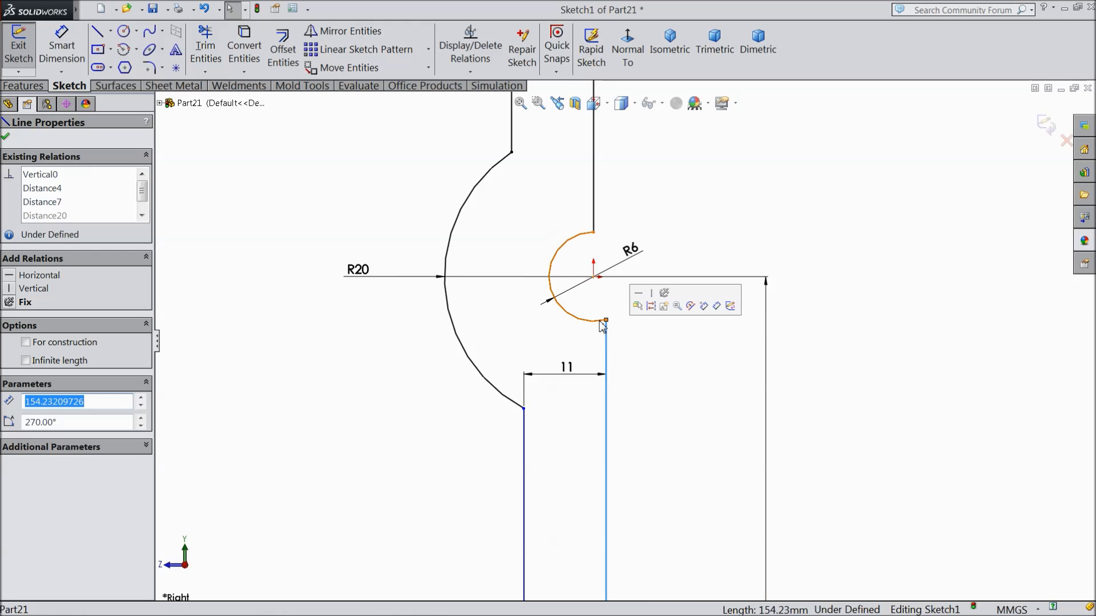
left_click(593, 278, "ctrl")
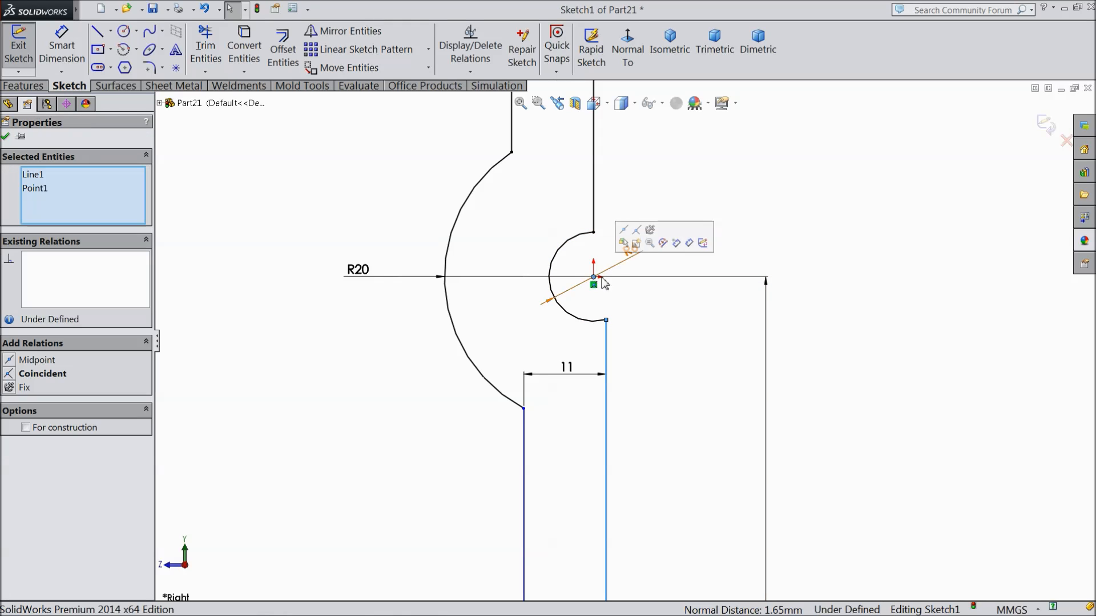
left_click(637, 231)
left_click(690, 208)
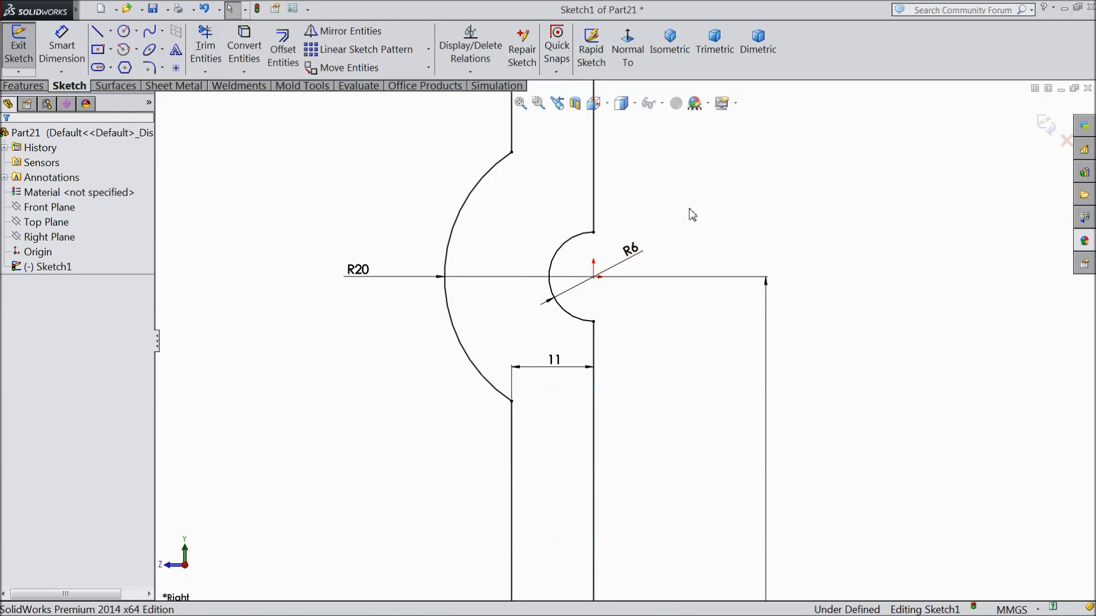
Step: Add an Intersection relation between the origin and the inner vertical lines above and below the small arc
left_click(594, 277)
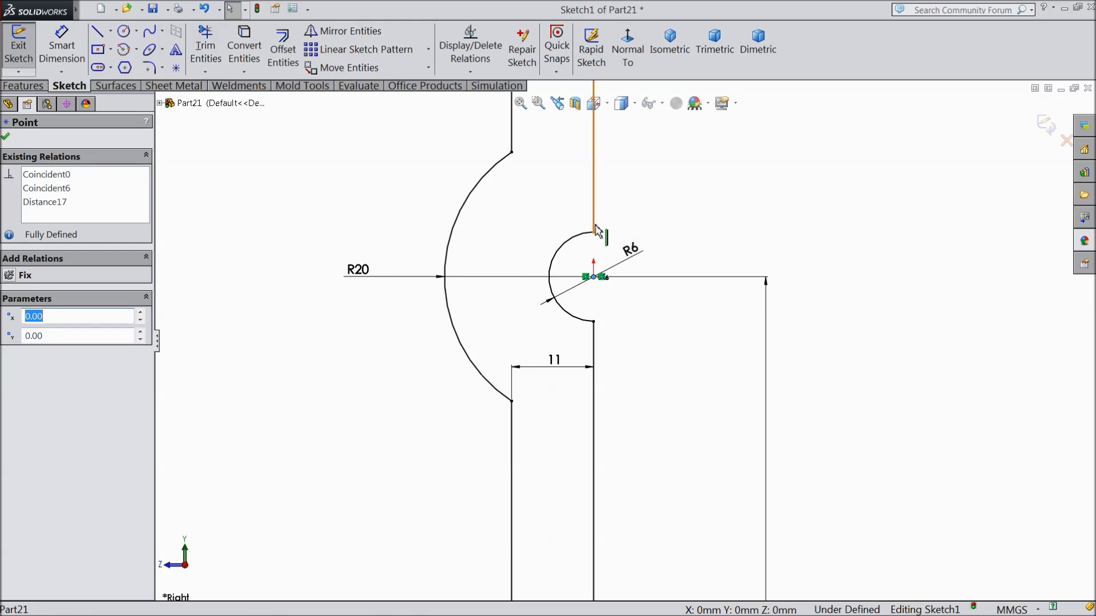
left_click(594, 225, "ctrl")
left_click(595, 354, "ctrl")
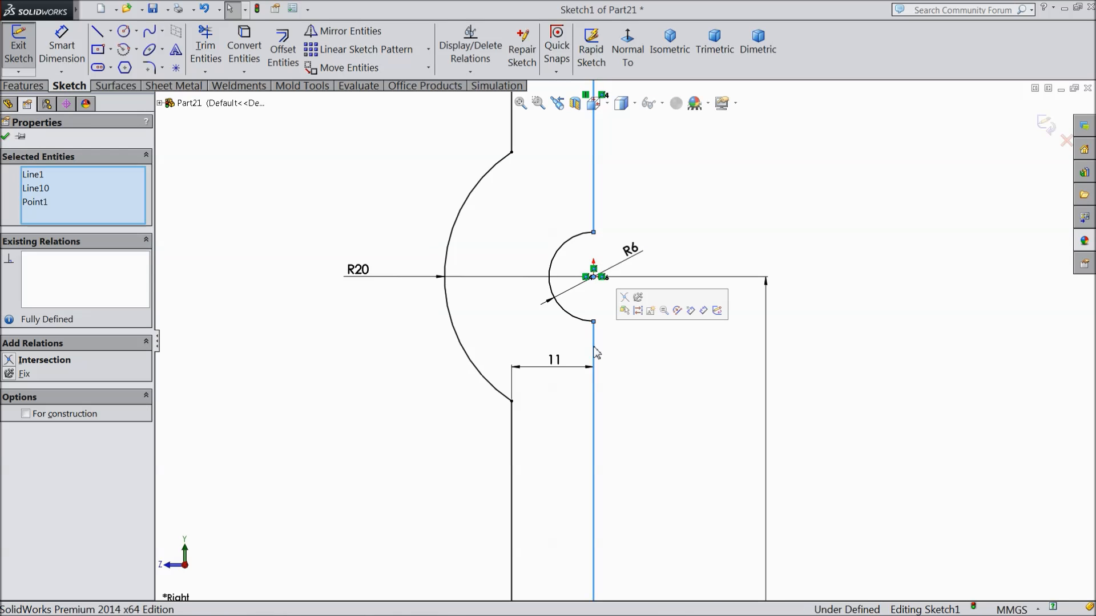
left_click(624, 297)
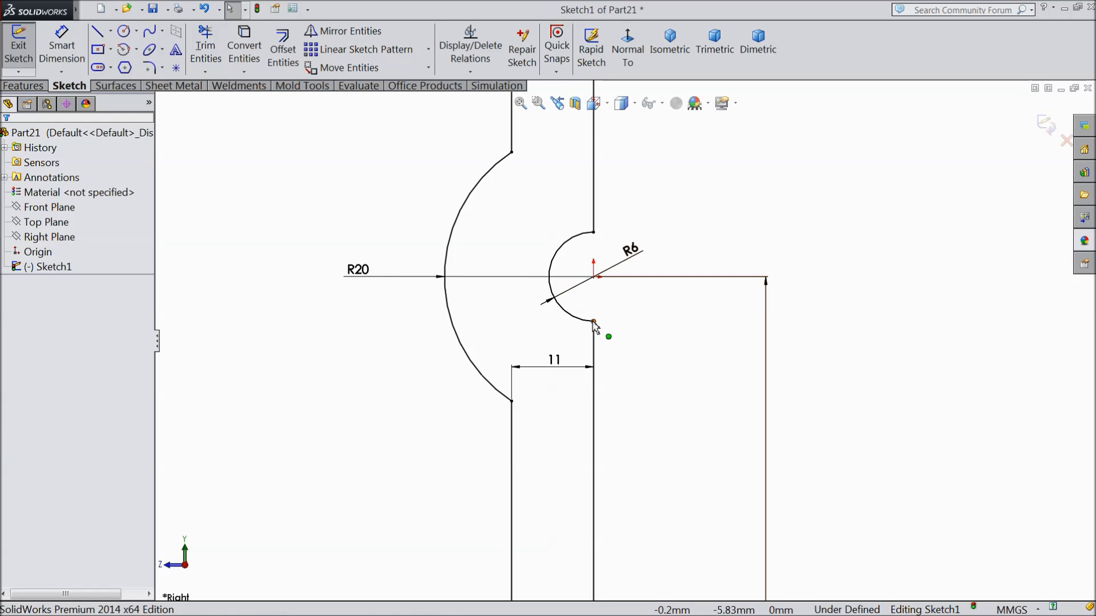
Step: Shift the upper 11 mm width dimension slightly down and dimension the height from the origin to the profile's top line as 260 mm
scroll(626, 336, "up", 3)
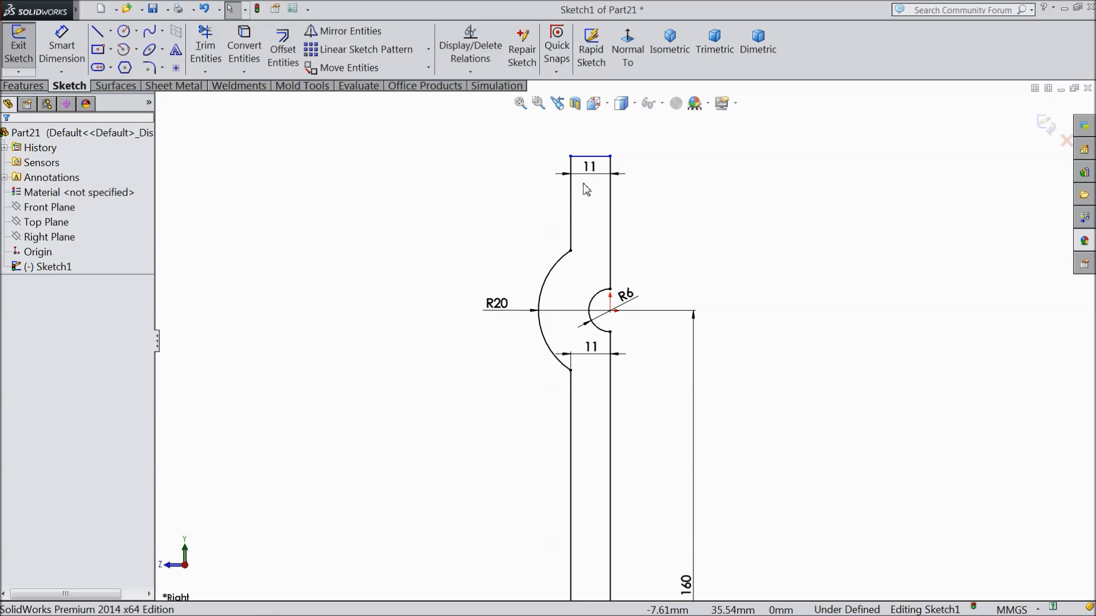
left_click_drag(589, 166, 589, 186)
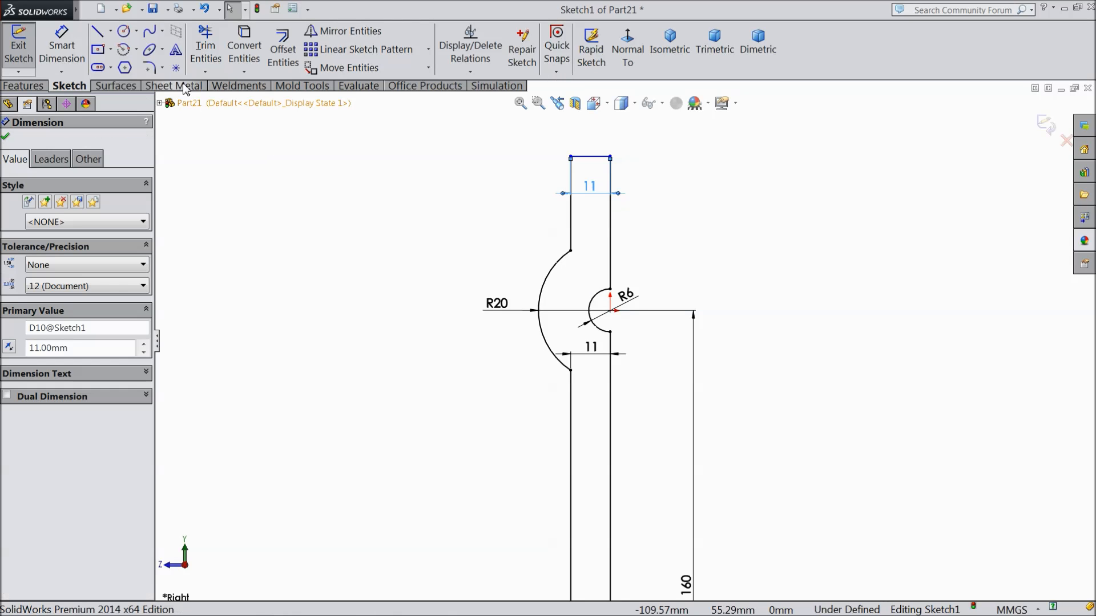
left_click(71, 54)
left_click(610, 310)
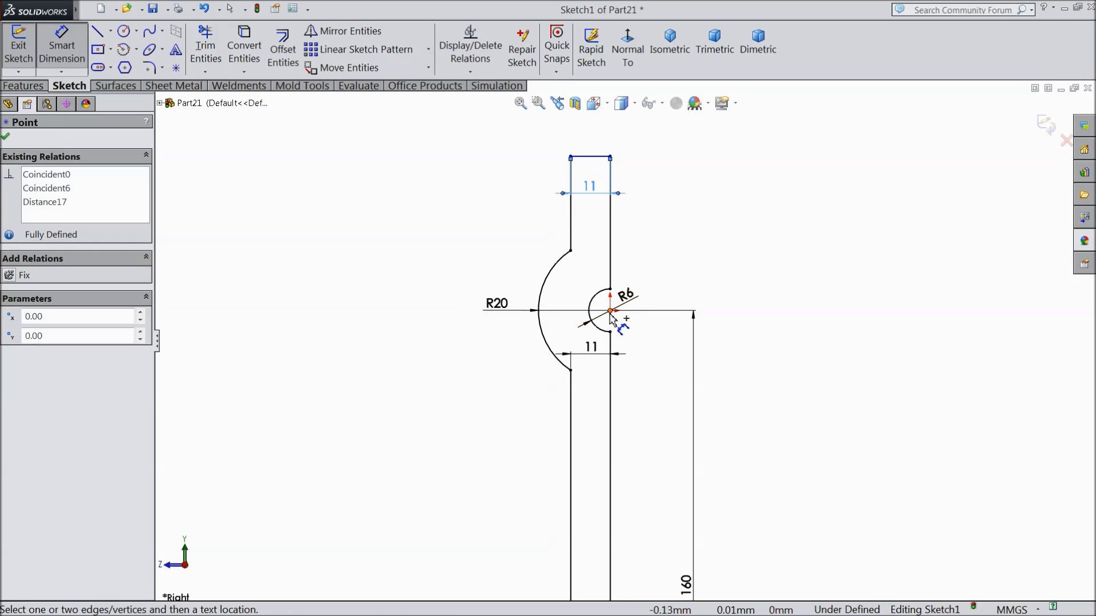
left_click(591, 159)
left_click(753, 234)
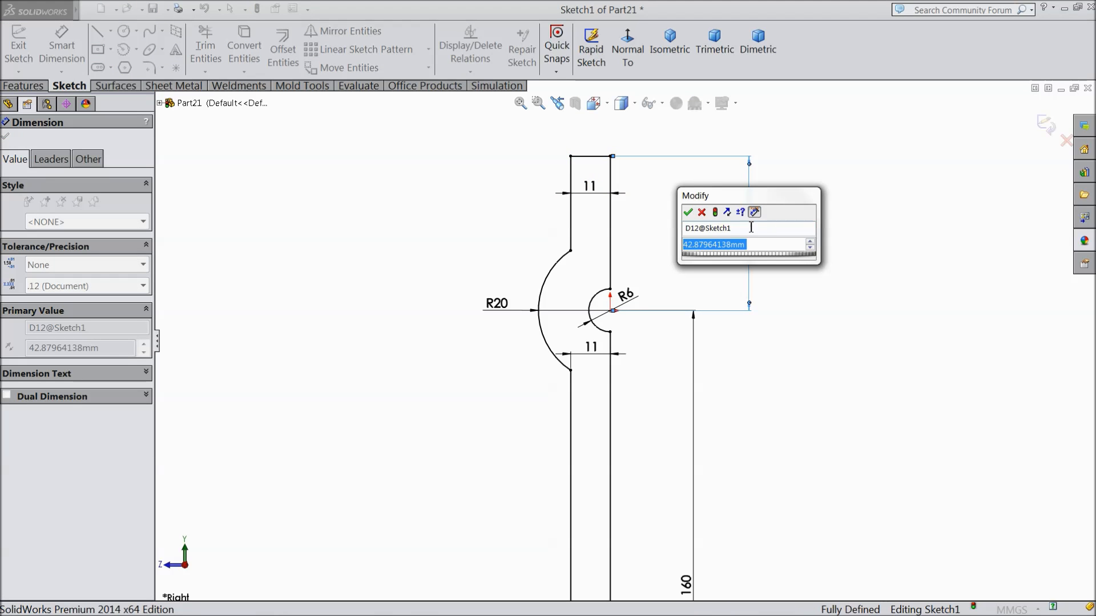
type("260")
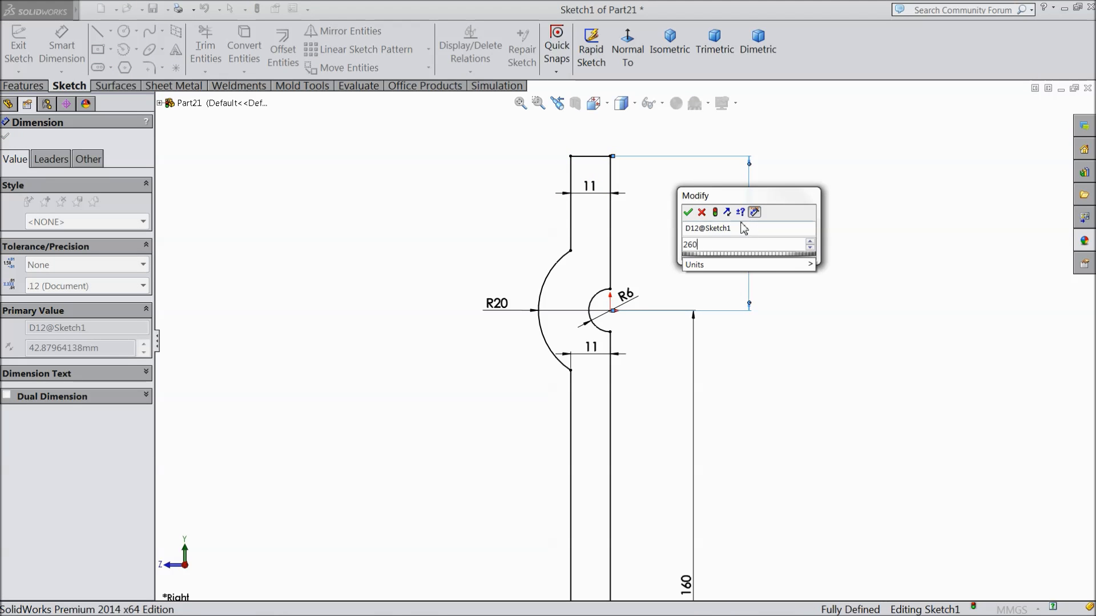
left_click(688, 213)
key("f")
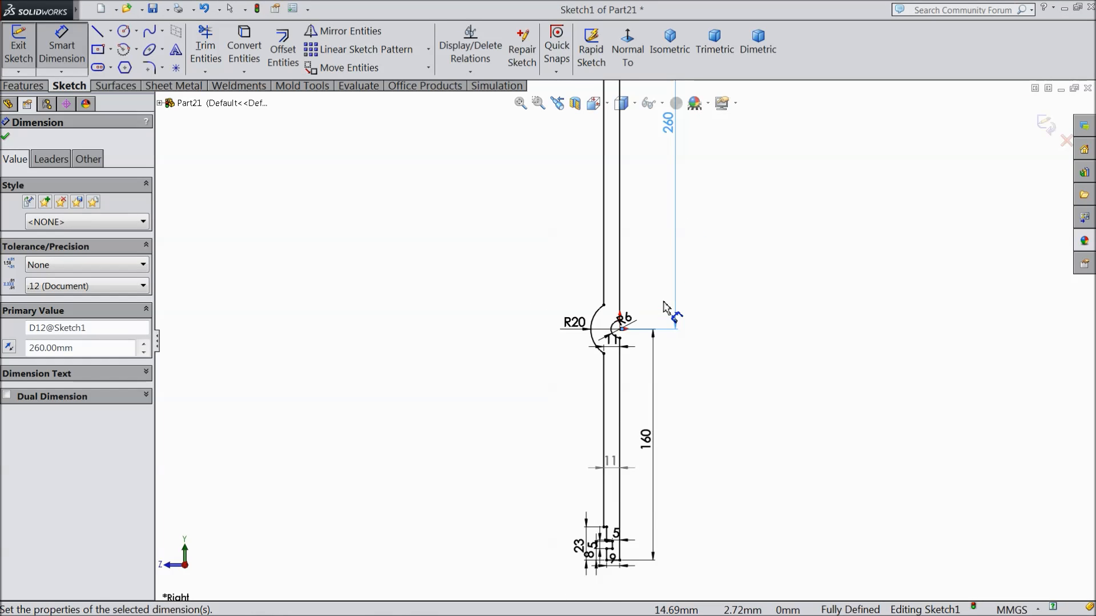
scroll(661, 317, "down", 3)
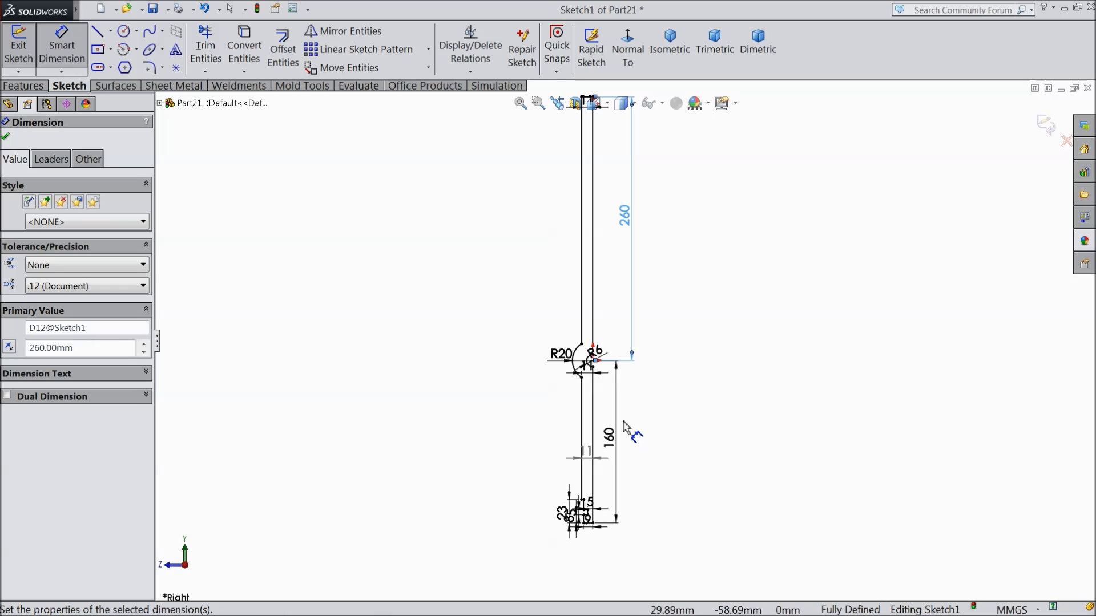
left_click(7, 138)
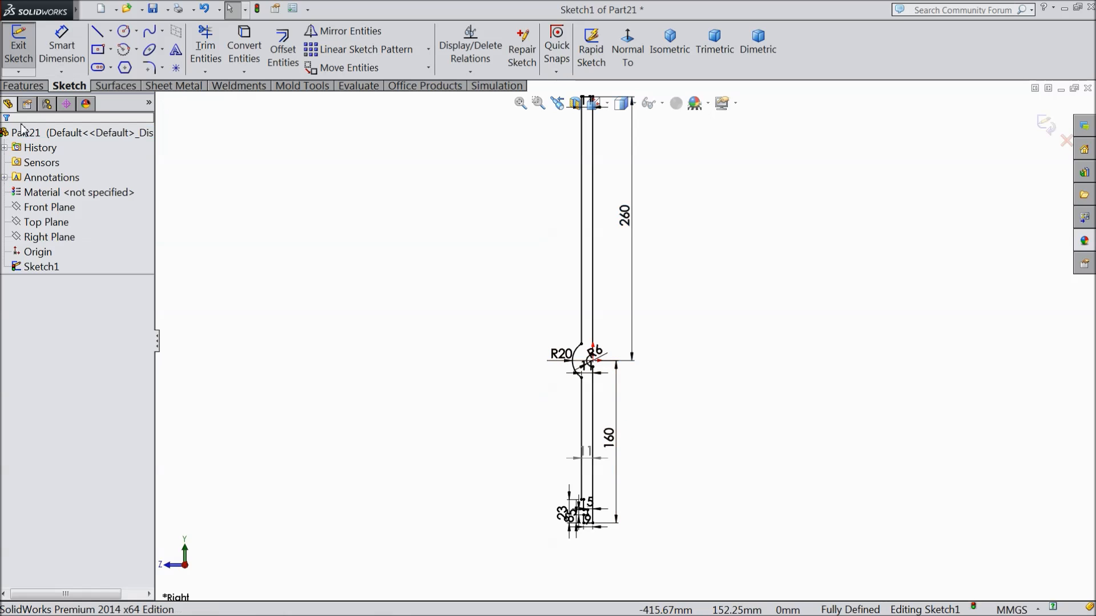
Step: Revolve the profile 360° about the inner vertical line above the origin
left_click(40, 86)
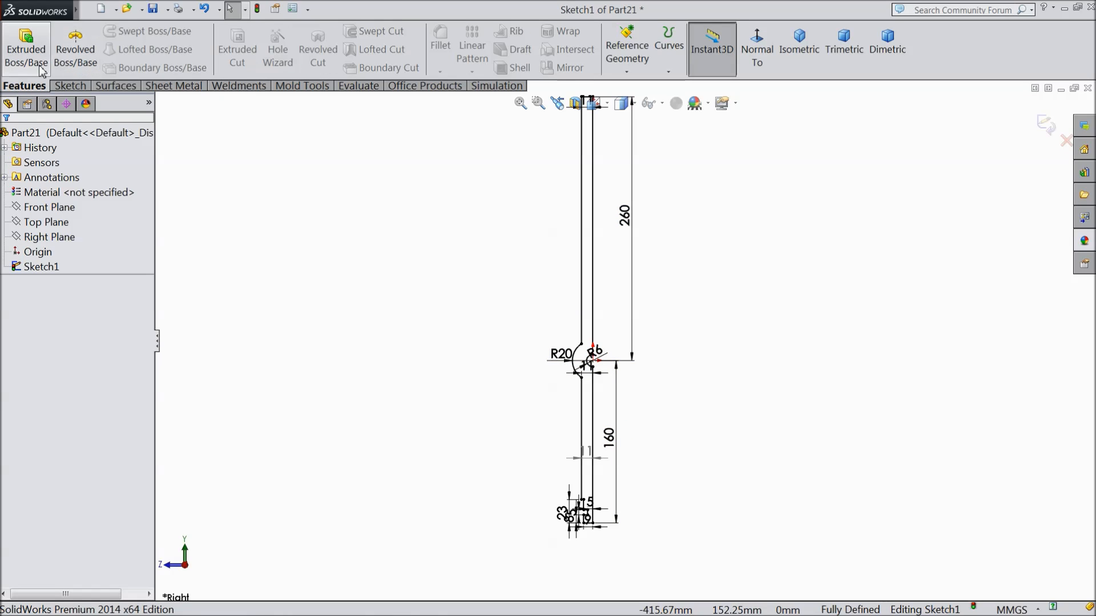
left_click(54, 56)
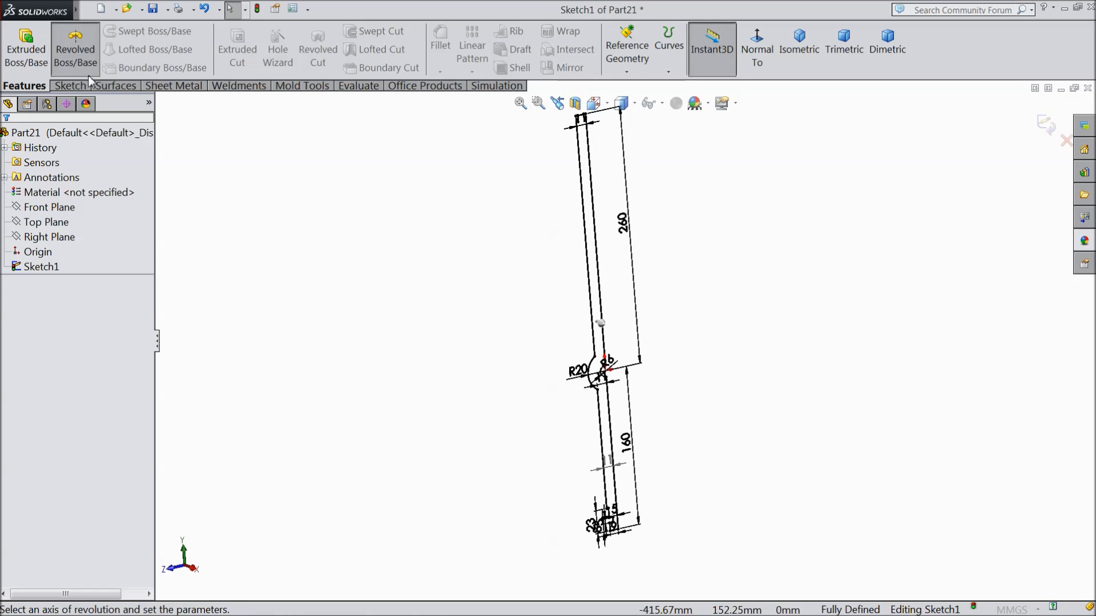
left_click(606, 300)
scroll(636, 350, "up", 3)
scroll(653, 396, "down", 3)
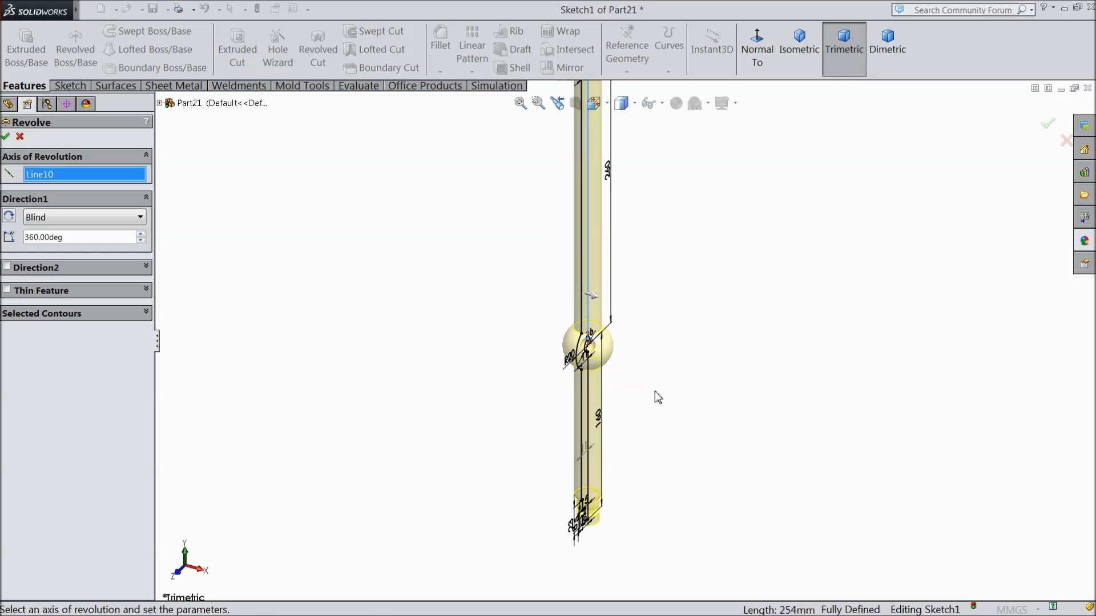
left_click(6, 137)
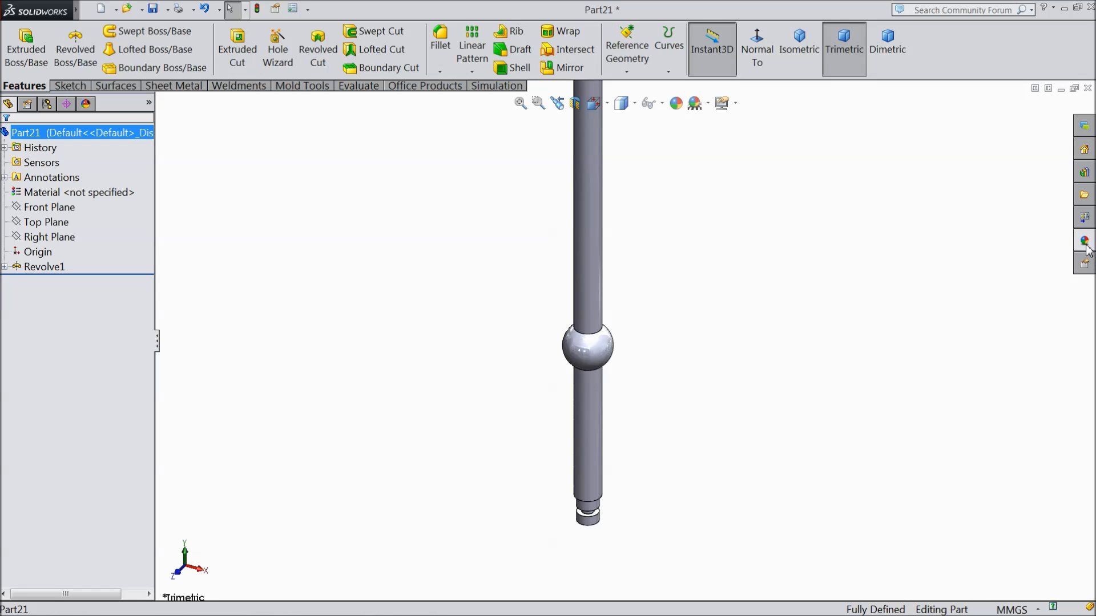
Step: Apply the satin finish stainless steel appearance to the whole part
left_click(1086, 247)
scroll(1010, 252, "up", 4)
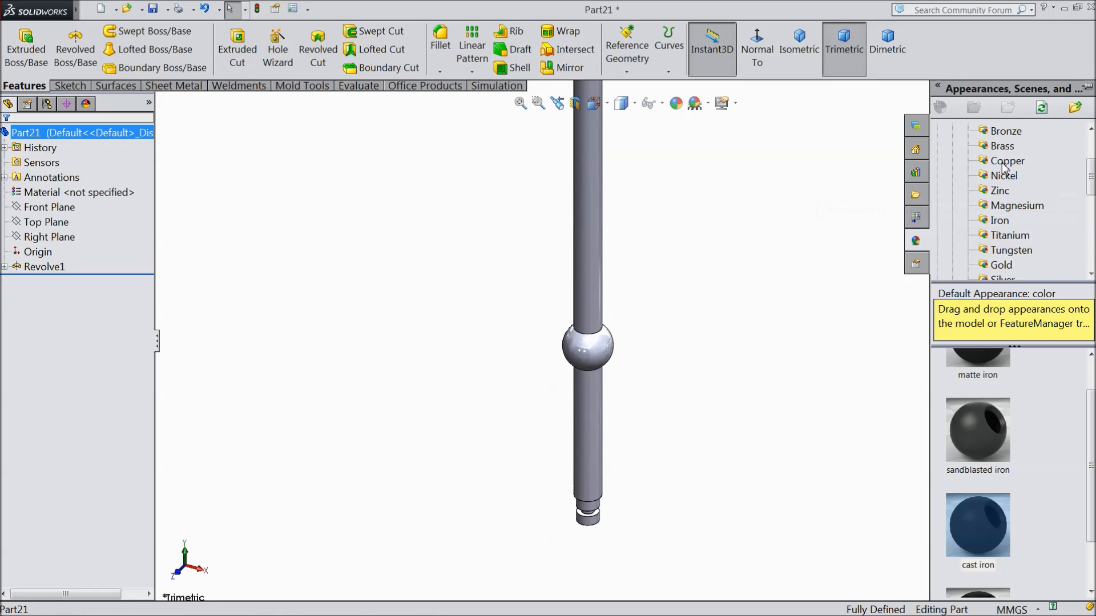
mouse_move(1001, 174)
left_mouse_down()
mouse_move(1000, 191)
mouse_move(1001, 176)
left_mouse_up()
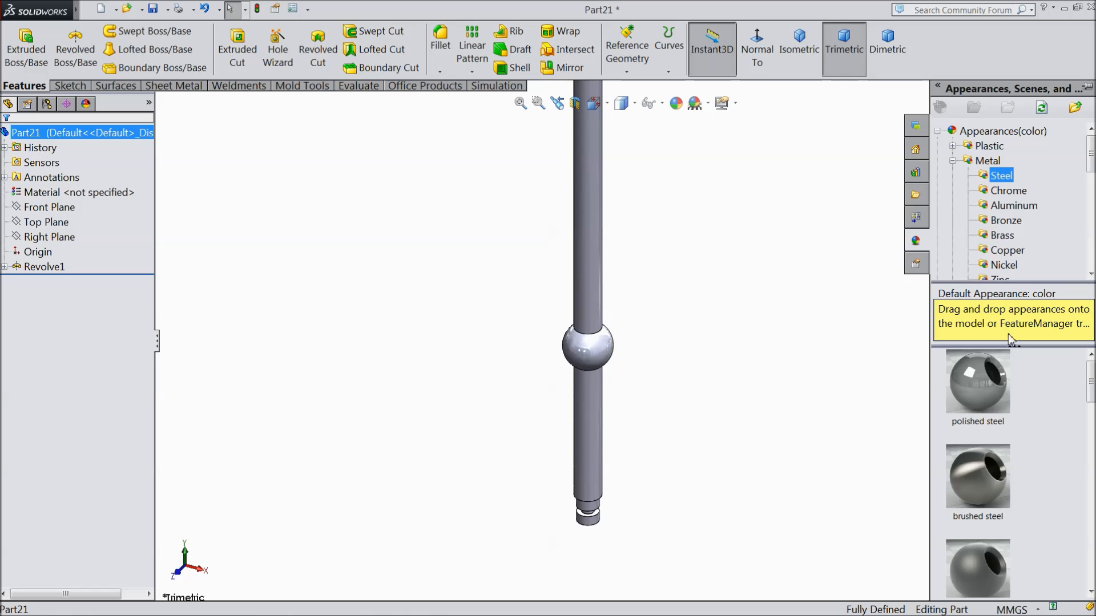
left_click_drag(1091, 388, 1092, 401)
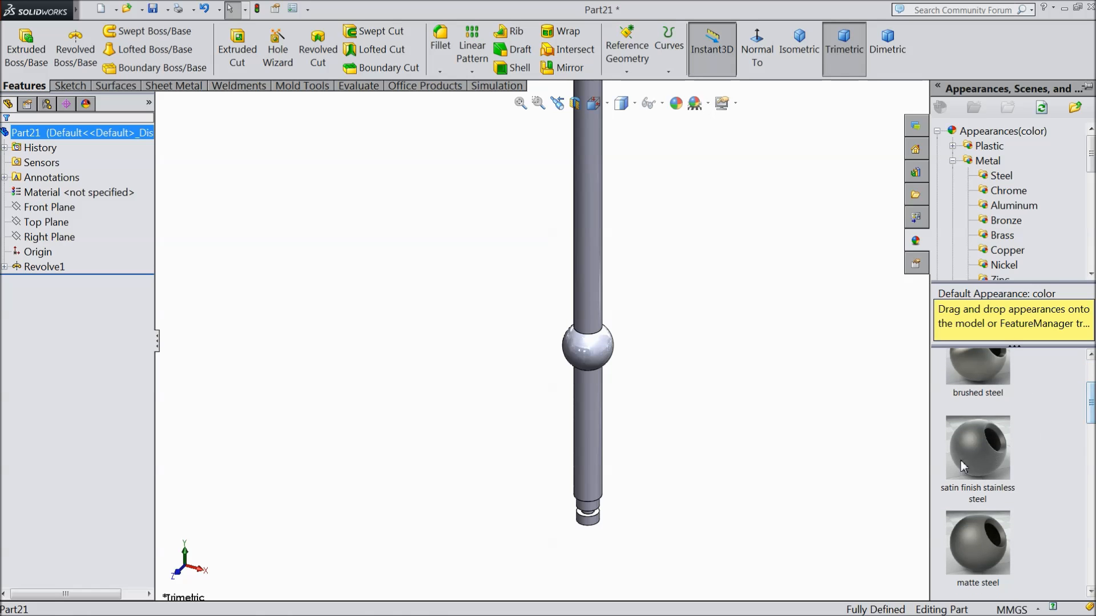
double_click(991, 464)
Step: Sketch a circle about 19 mm in diameter on the Front Plane, centred on the origin inside the spherical collar
middle_click_drag(785, 428, 710, 312)
scroll(644, 372, "down", 3)
middle_click_drag(623, 359, 601, 474)
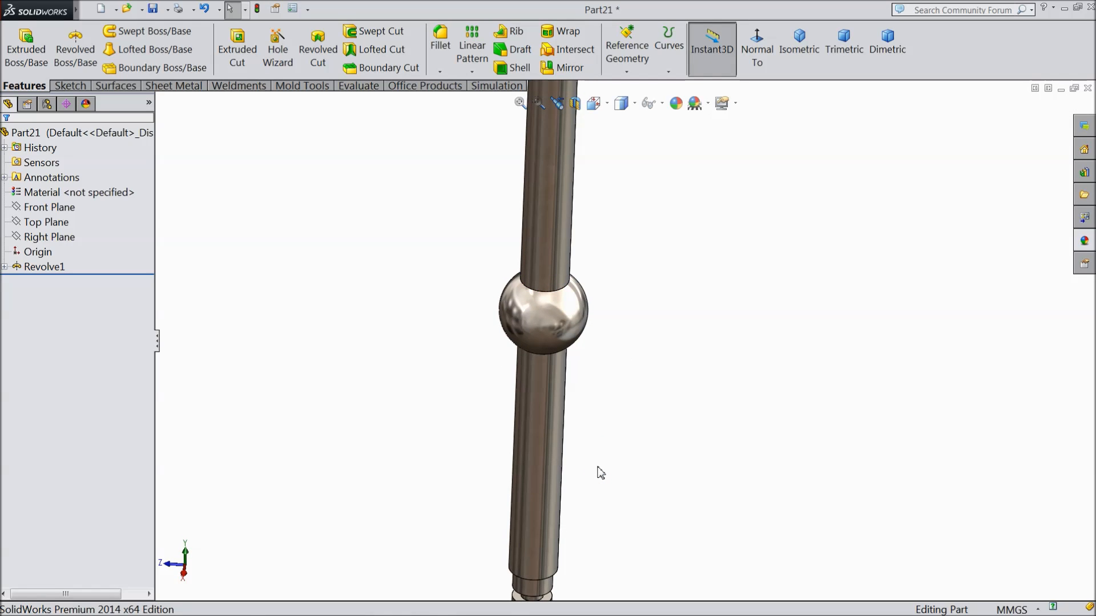
left_click(48, 209)
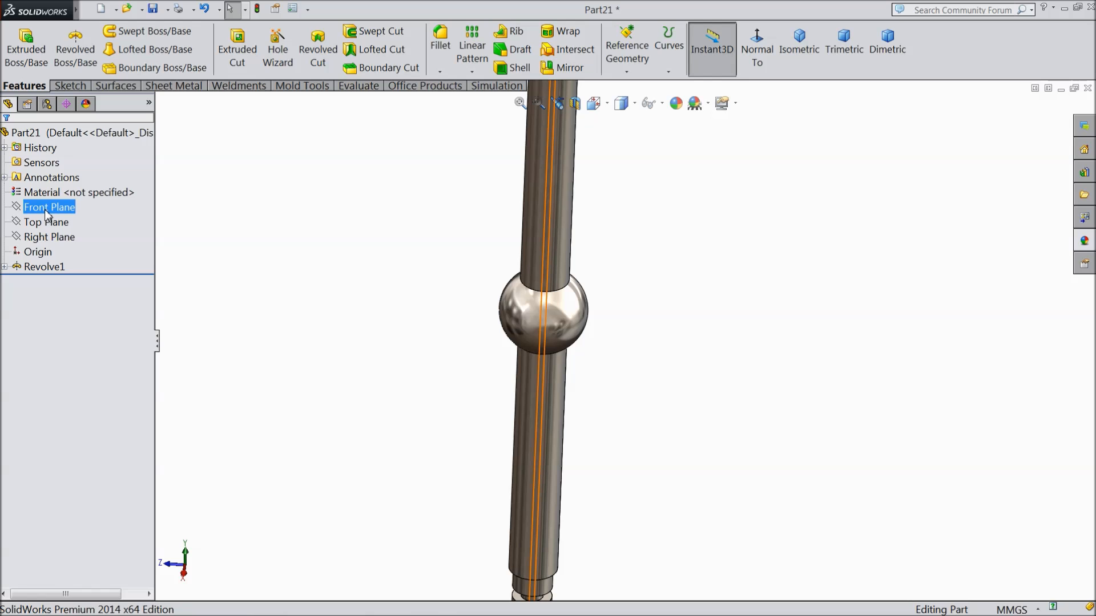
left_click(53, 193)
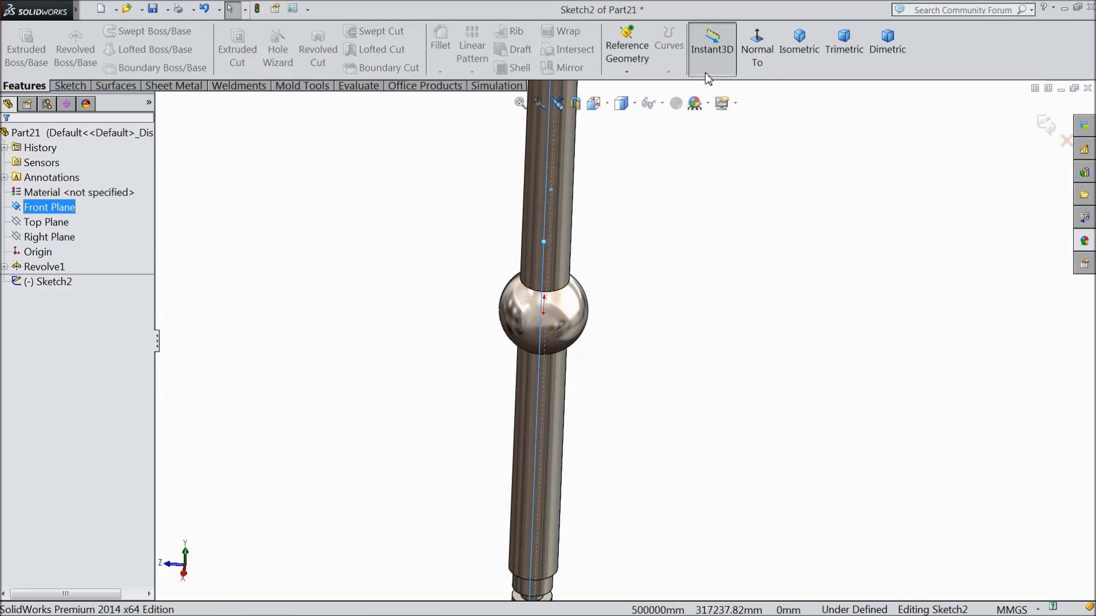
left_click(758, 57)
scroll(655, 423, "down", 8)
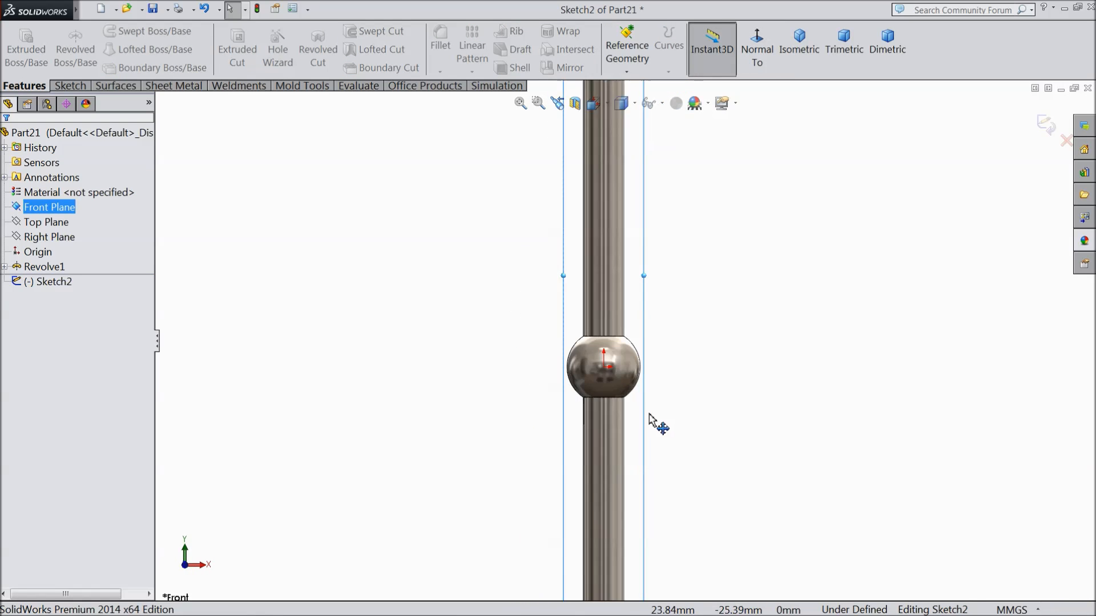
left_click(70, 86)
left_click(124, 31)
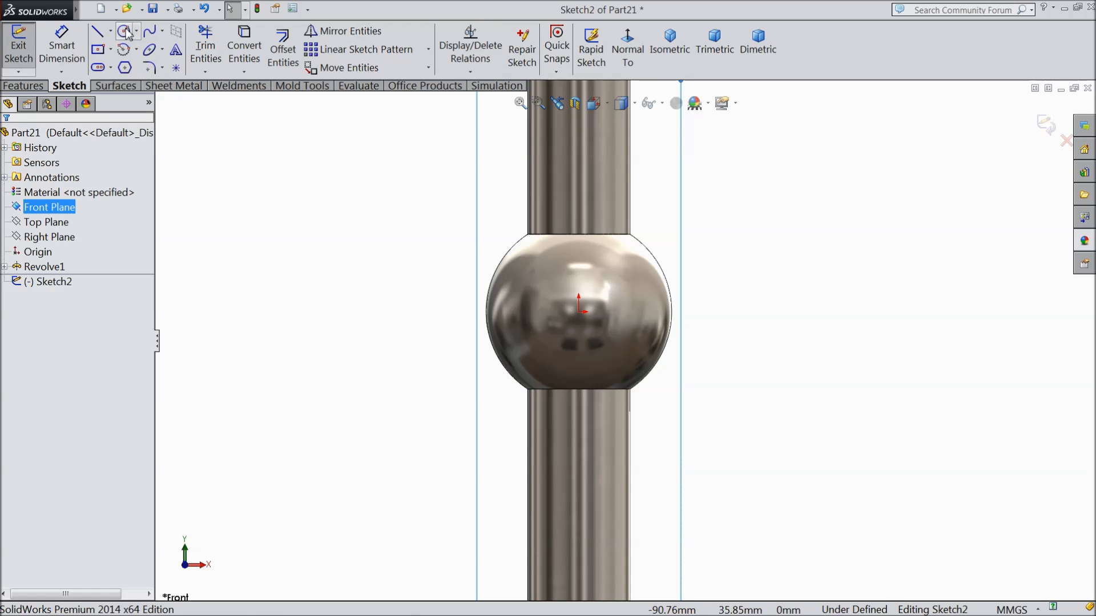
left_click(579, 312)
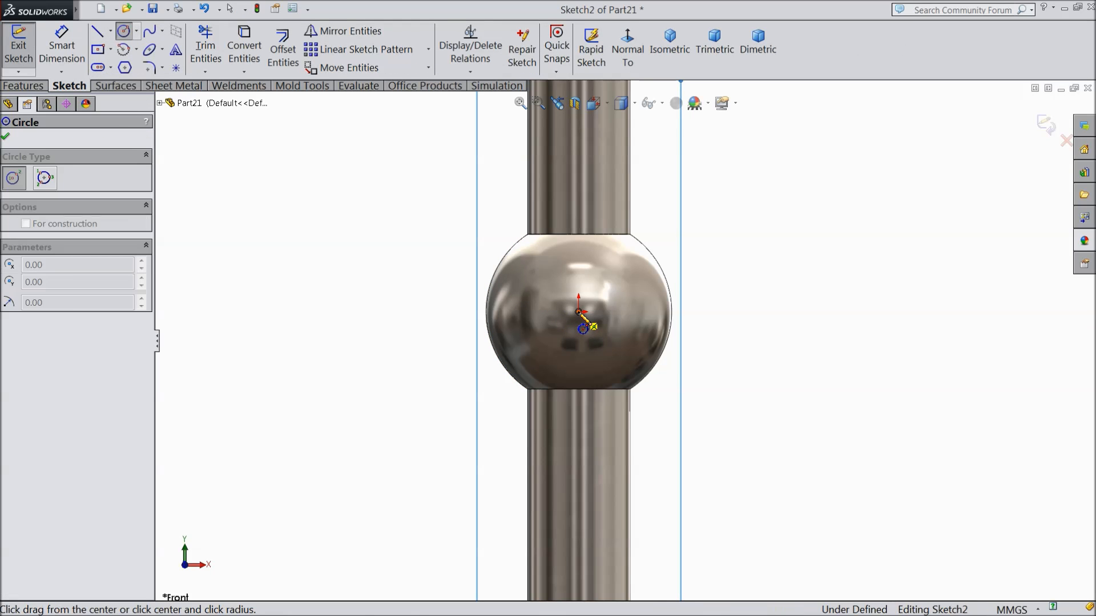
left_click(538, 292)
Step: Set the circle's diameter to 12 mm
left_click(62, 46)
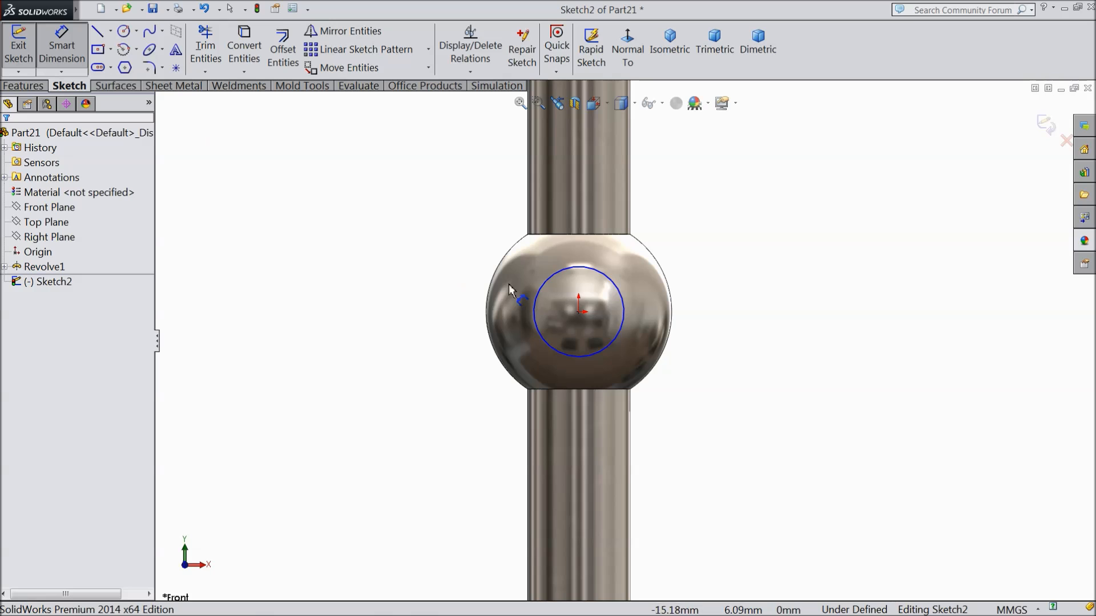
left_click(536, 304)
left_click(465, 299)
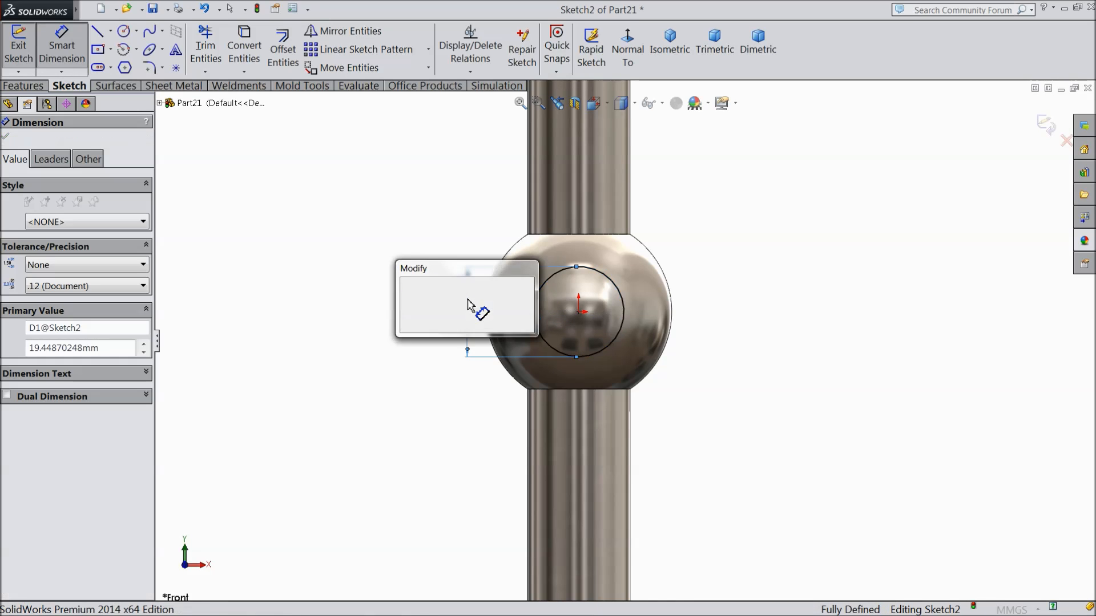
type("12")
left_click(407, 285)
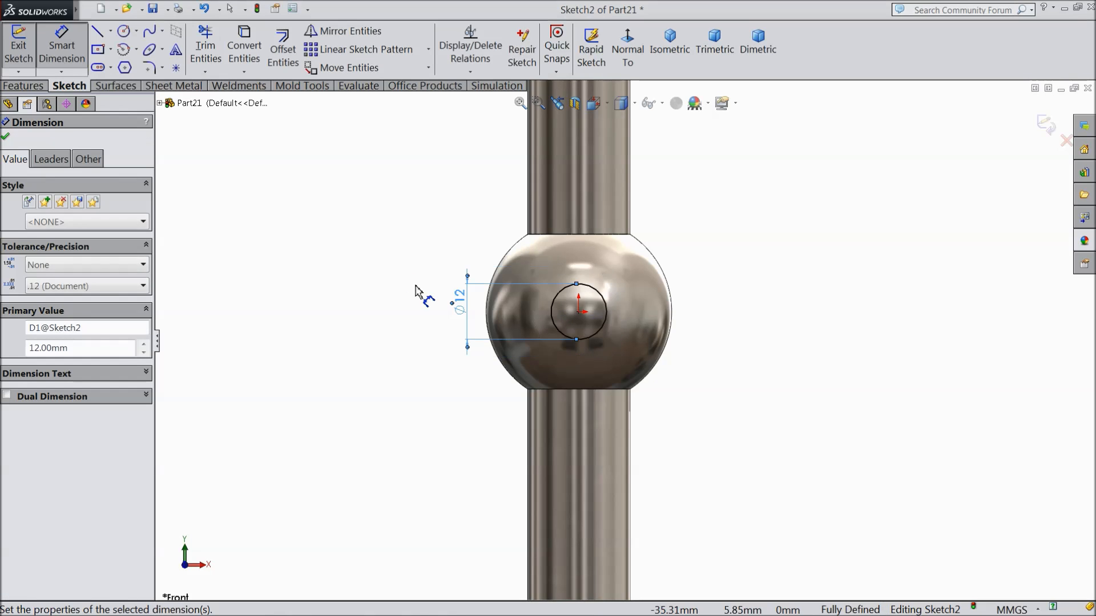
Step: Try extruding the 12 mm circle as a merged boss through the sphere, Mid Plane with a depth of 70 mm
left_click(23, 86)
left_click(26, 49)
left_click(800, 61)
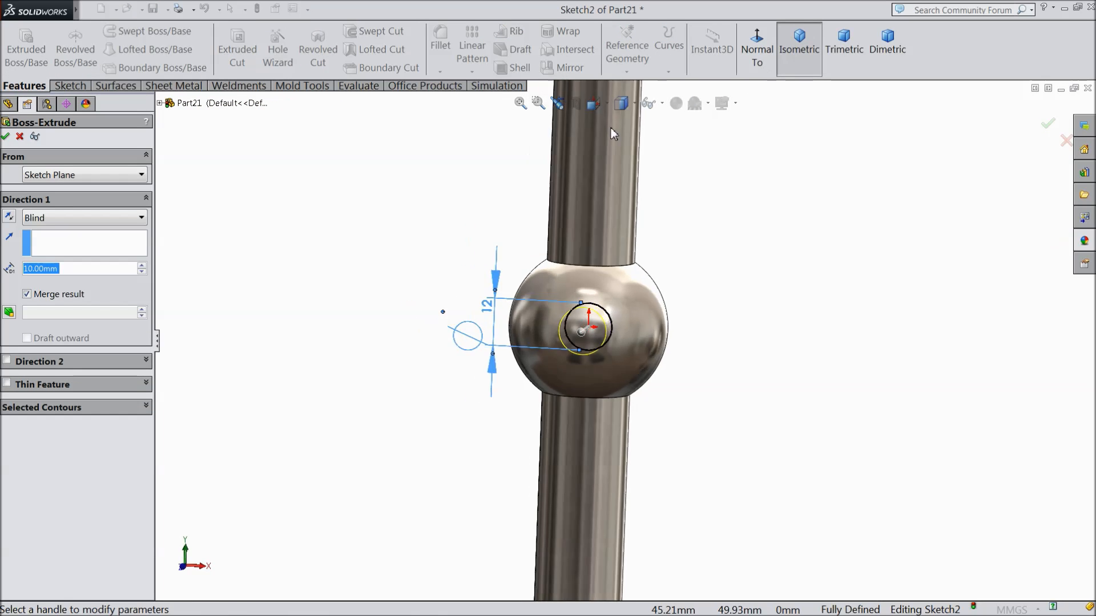
left_click(48, 218)
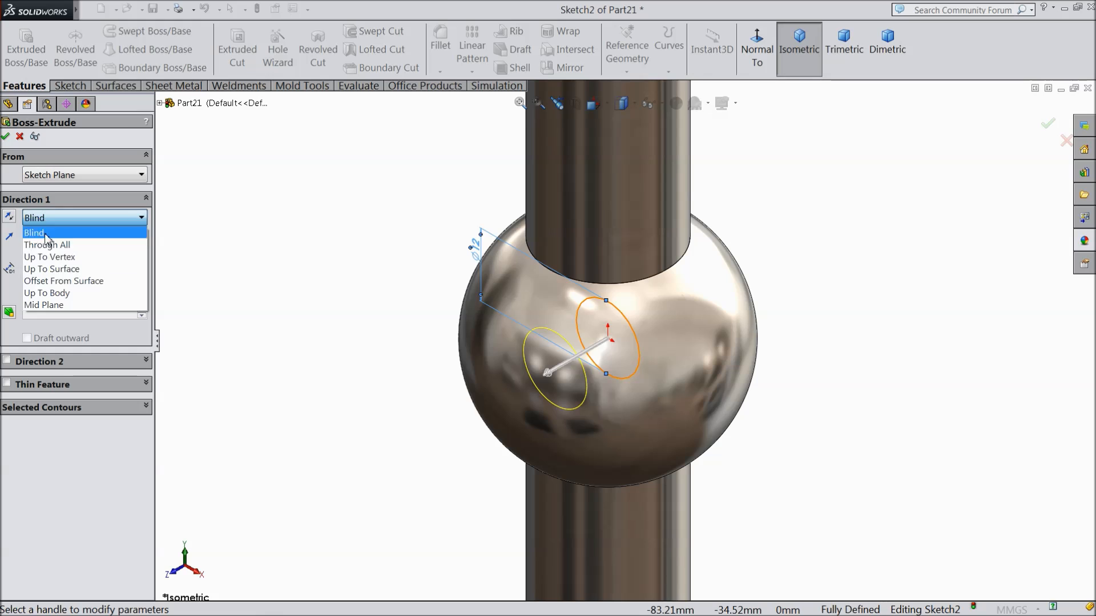
left_click(42, 308)
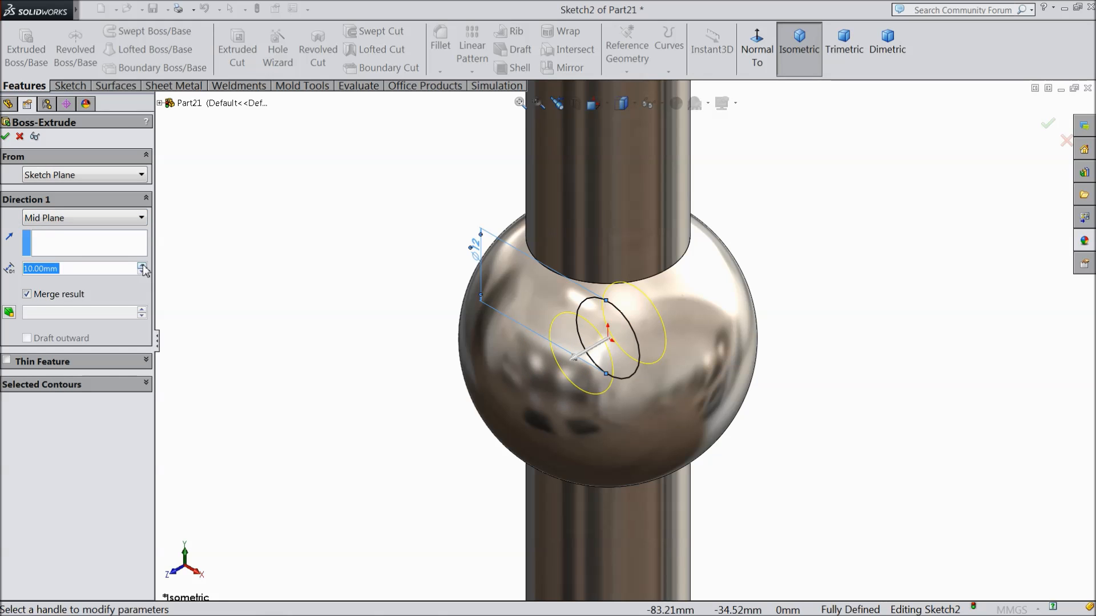
left_click(141, 217)
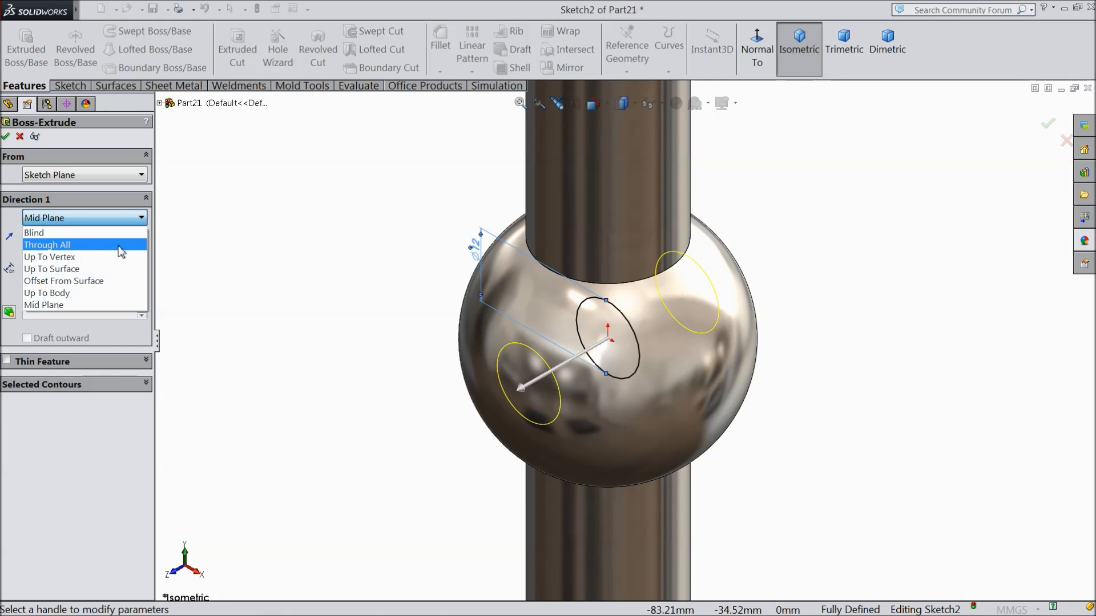
left_click(142, 221)
scroll(142, 272, "up", 4)
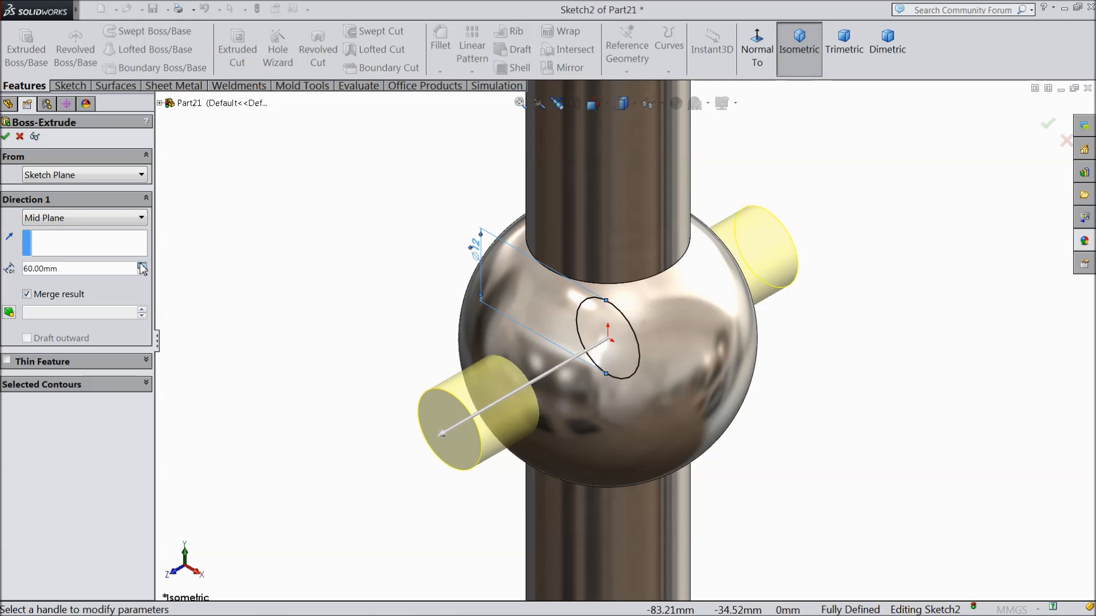
left_click(6, 137)
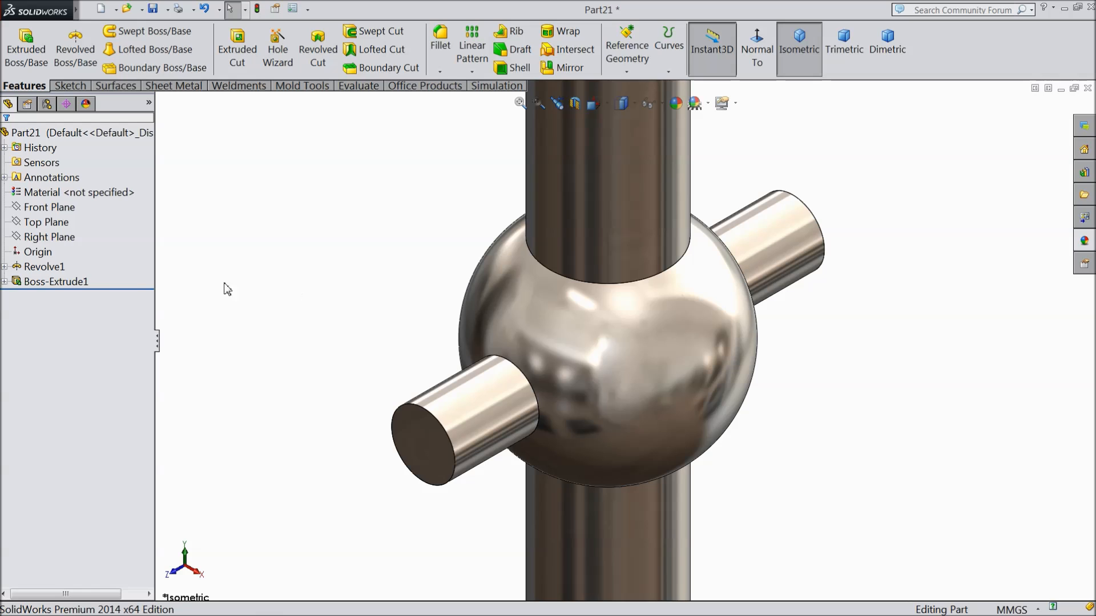
Step: Delete the boss extrusion through the sphere and keep its circle sketch
right_click(29, 282)
left_click(78, 363)
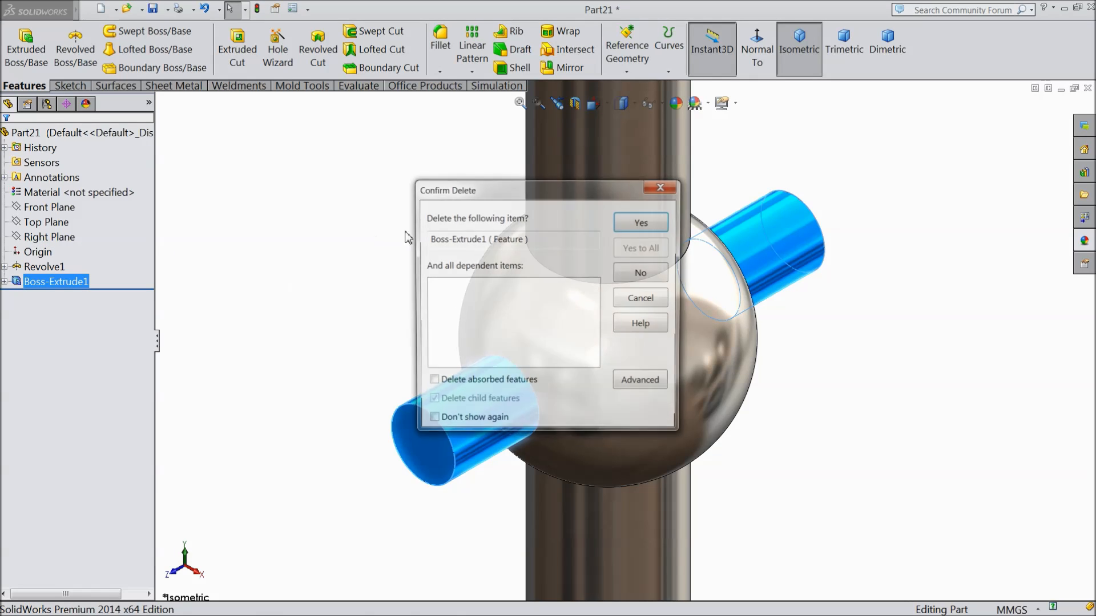
left_click(642, 226)
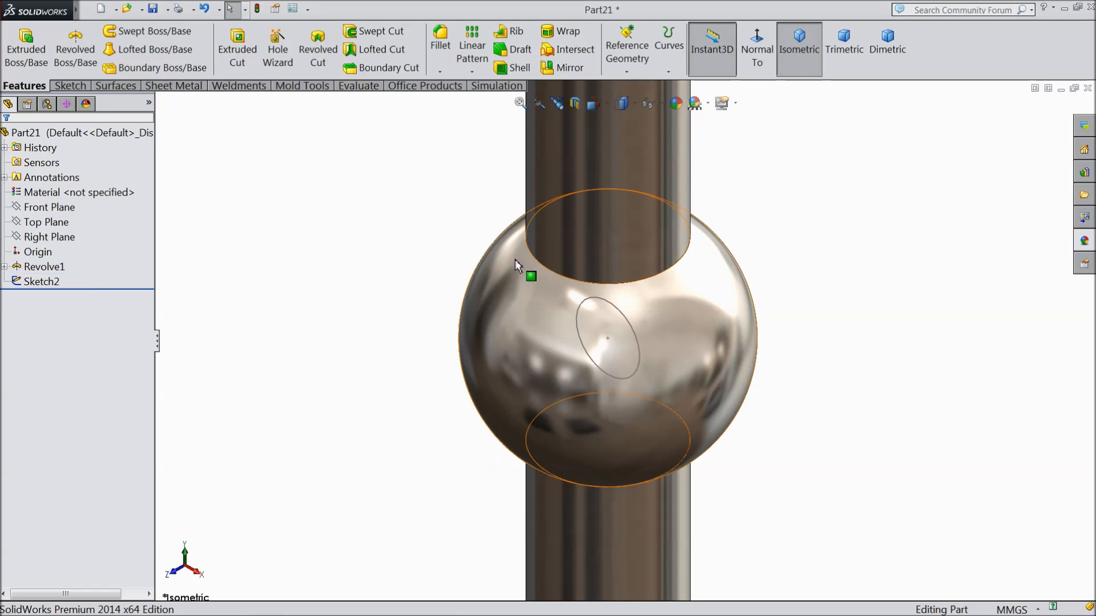
Step: Cut the 12 mm circle through the spherical collar with an Extruded Cut, Mid Plane, 70 mm deep
left_click(34, 281)
left_click(237, 51)
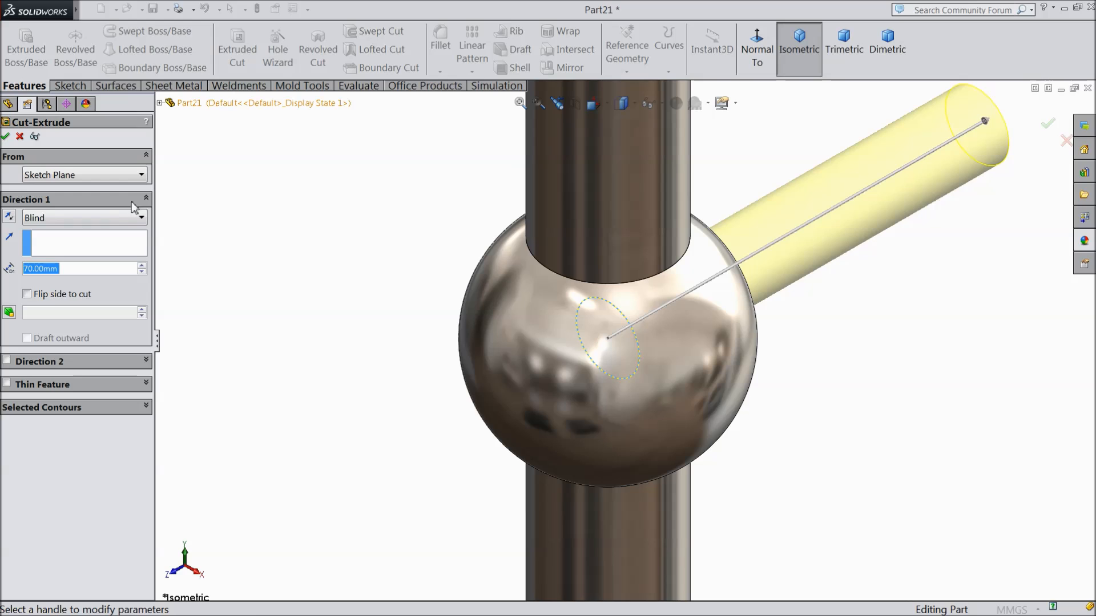
left_click(85, 218)
left_click(43, 330)
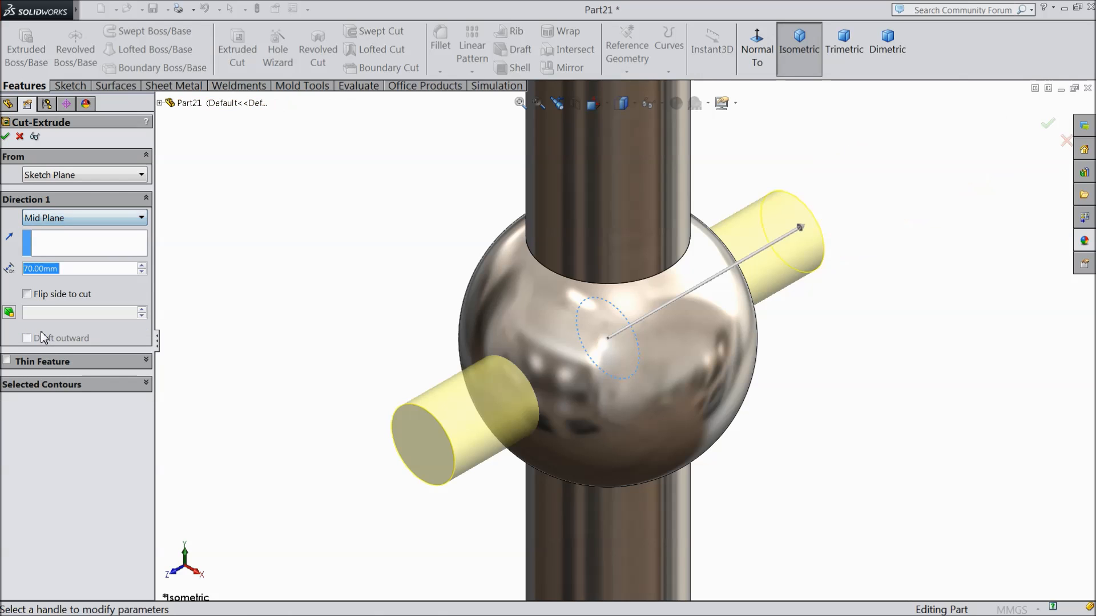
left_click(5, 135)
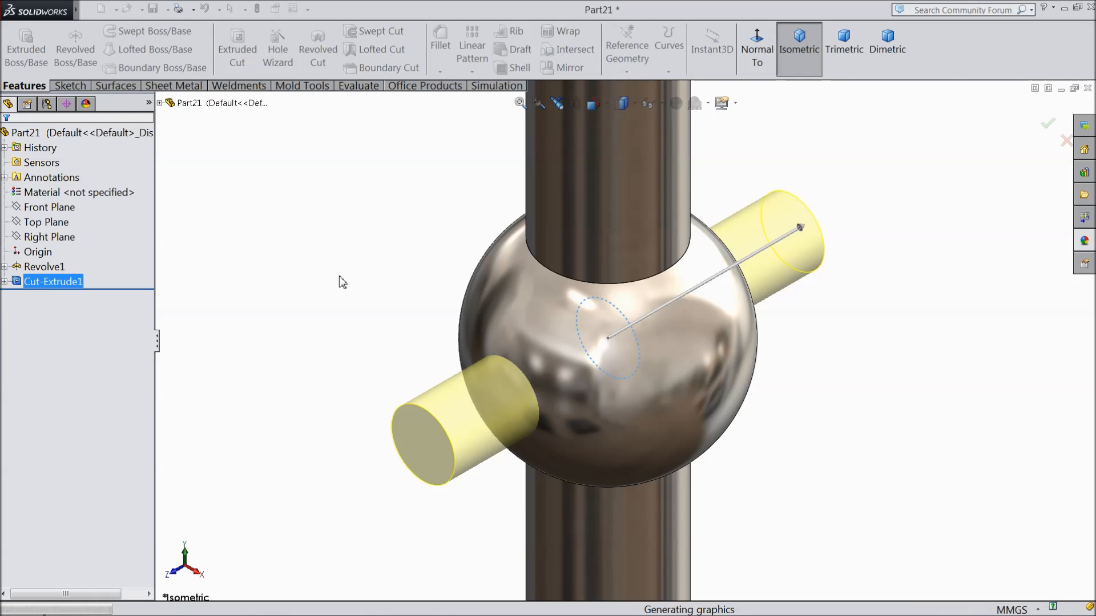
Step: Start a sketch on the ring-shaped shoulder face near the grooved end and convert its outer edge into a sketch circle
mouse_move(350, 287)
middle_mouse_down()
mouse_move(421, 262)
mouse_move(420, 232)
mouse_move(350, 274)
middle_mouse_up()
key("f")
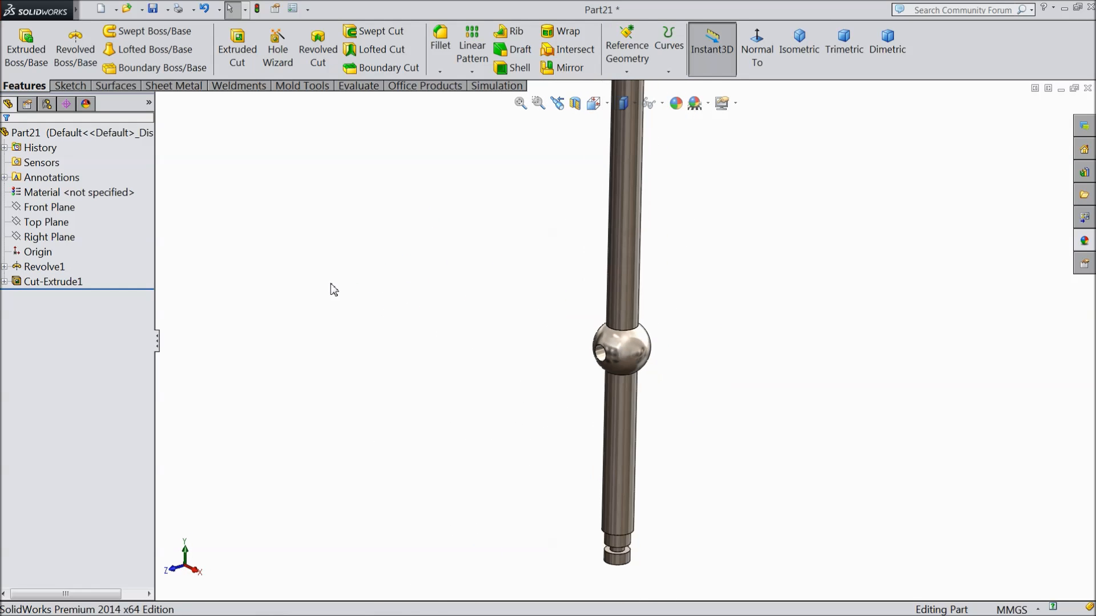
key("z")
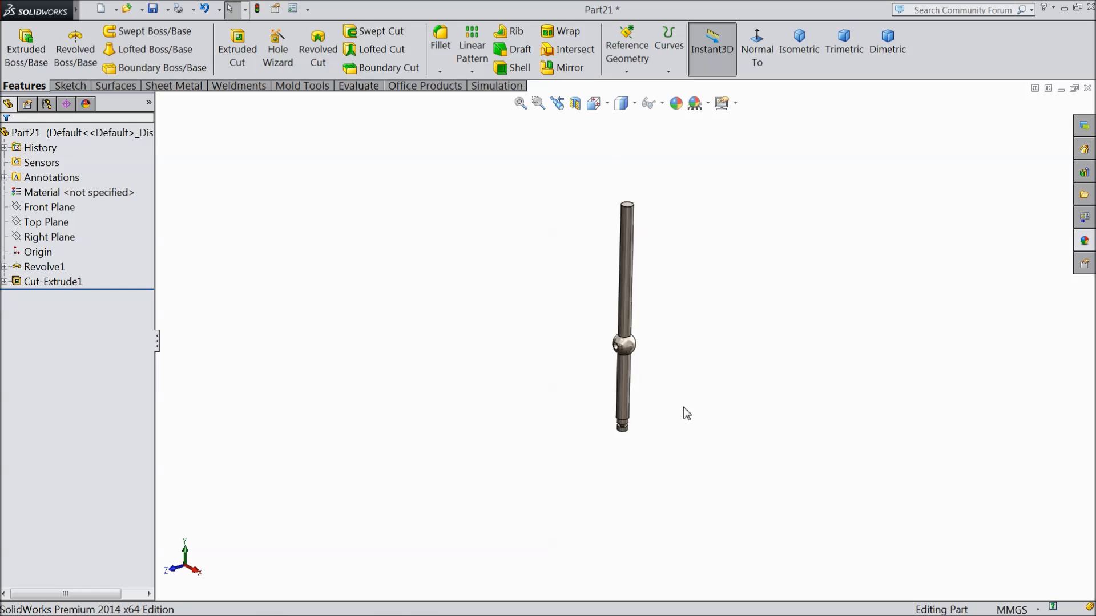
scroll(582, 352, "down", 5)
middle_click_drag(581, 357, 543, 368)
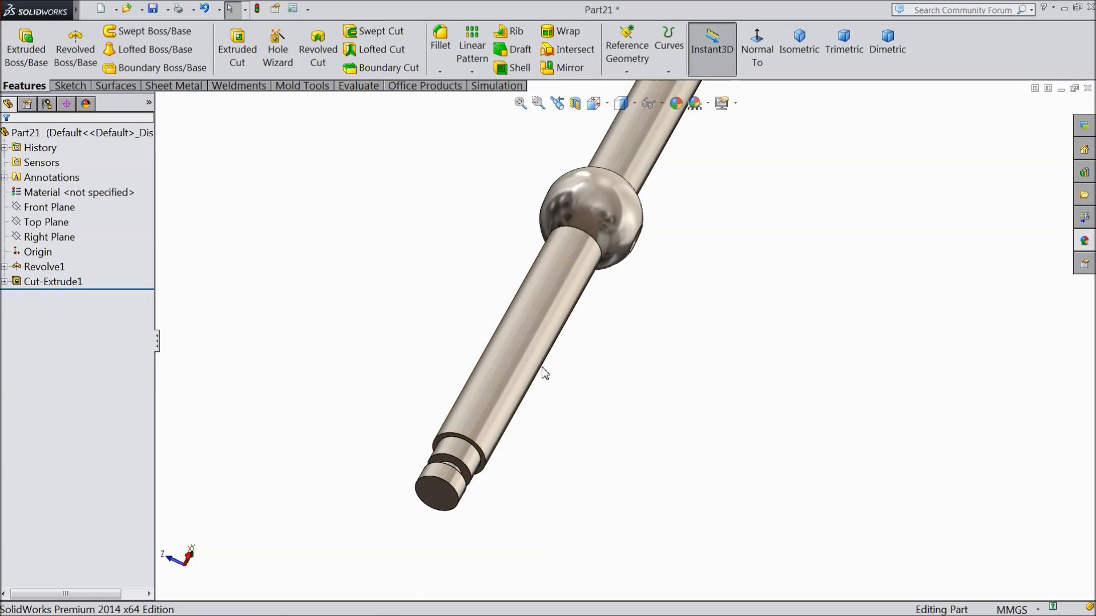
scroll(542, 370, "down", 3)
scroll(602, 232, "up", 3)
scroll(523, 468, "down", 1)
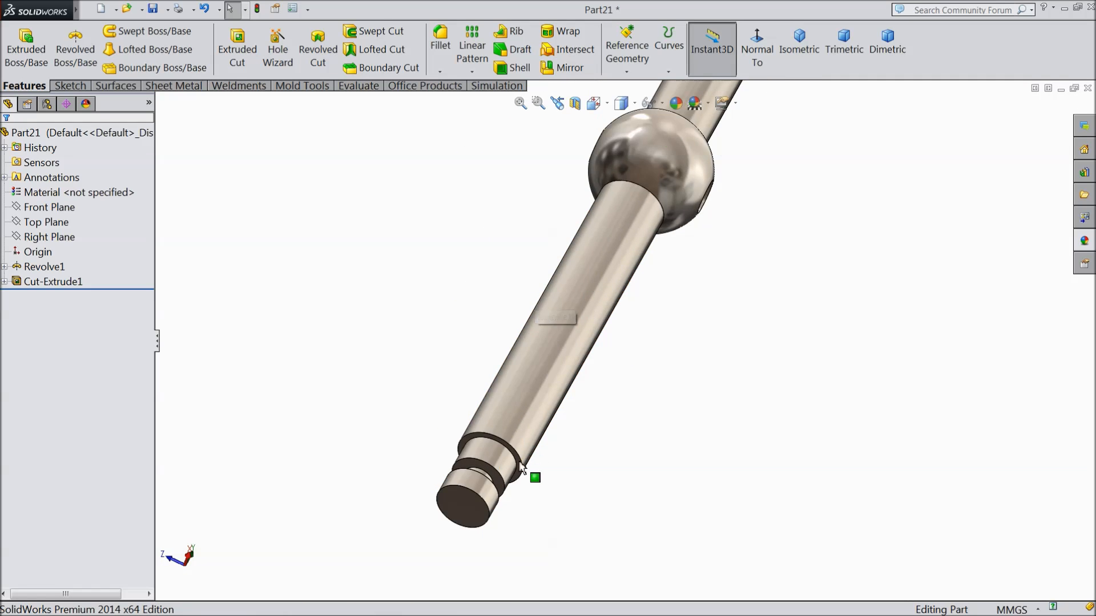
scroll(522, 468, "down", 2)
left_click(522, 390)
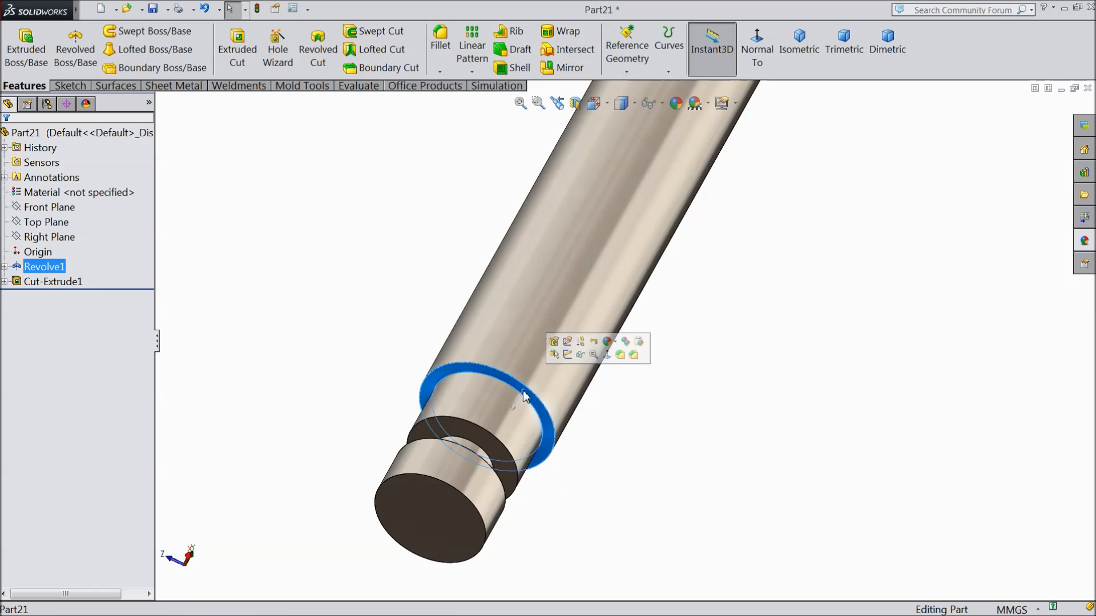
left_click(568, 354)
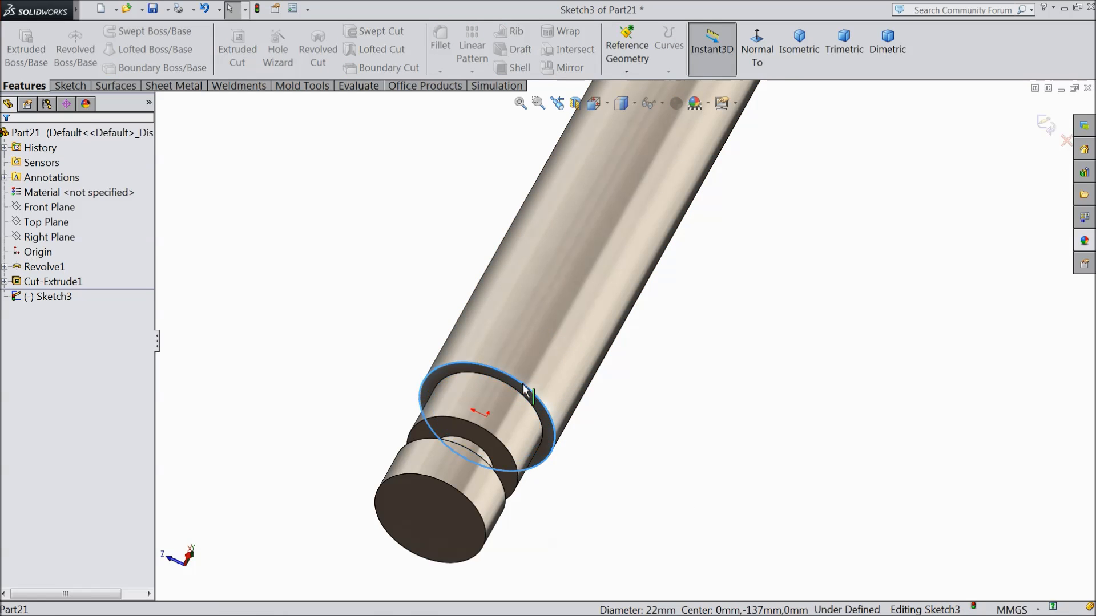
left_click(70, 85)
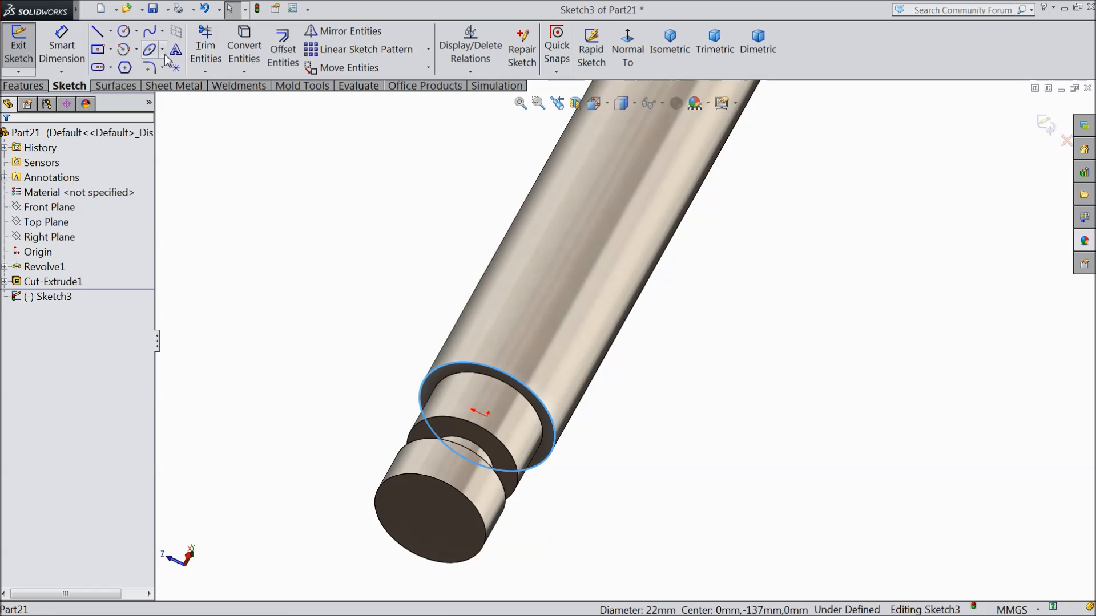
left_click(245, 68)
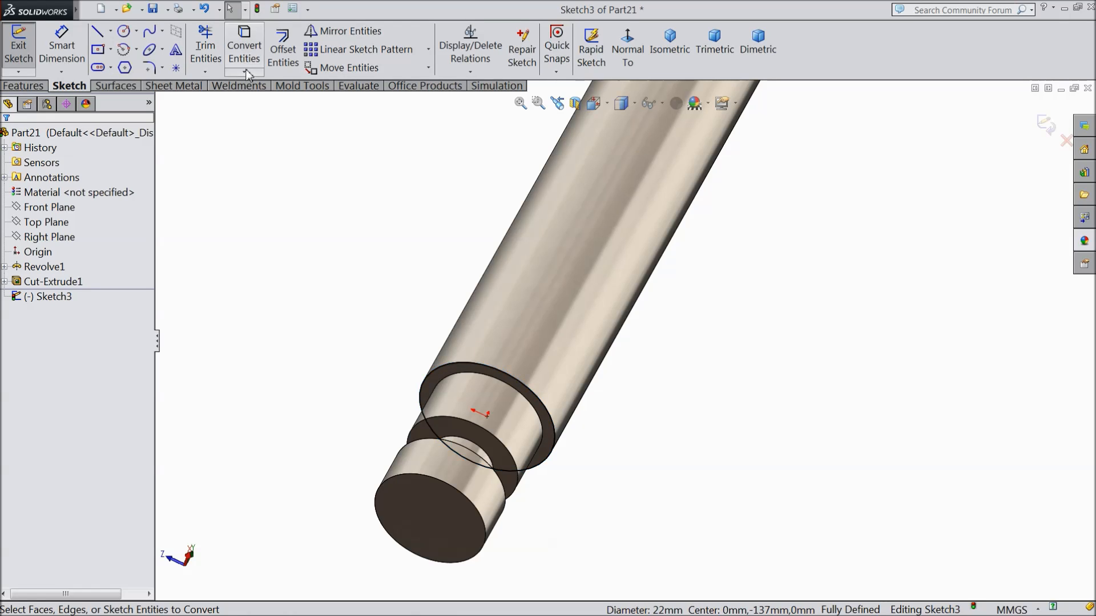
Step: Create a clockwise helix from the converted circle with 4 mm constant pitch and 29 revolutions, reversed to run along the shaft towards the sphere
left_click(36, 88)
left_click(669, 71)
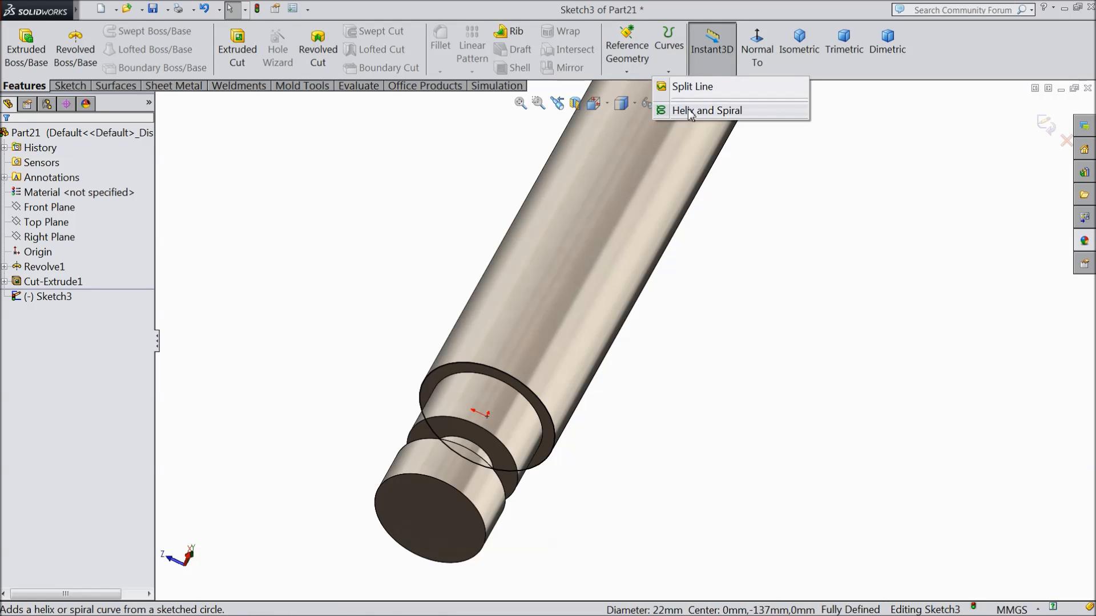
left_click(690, 111)
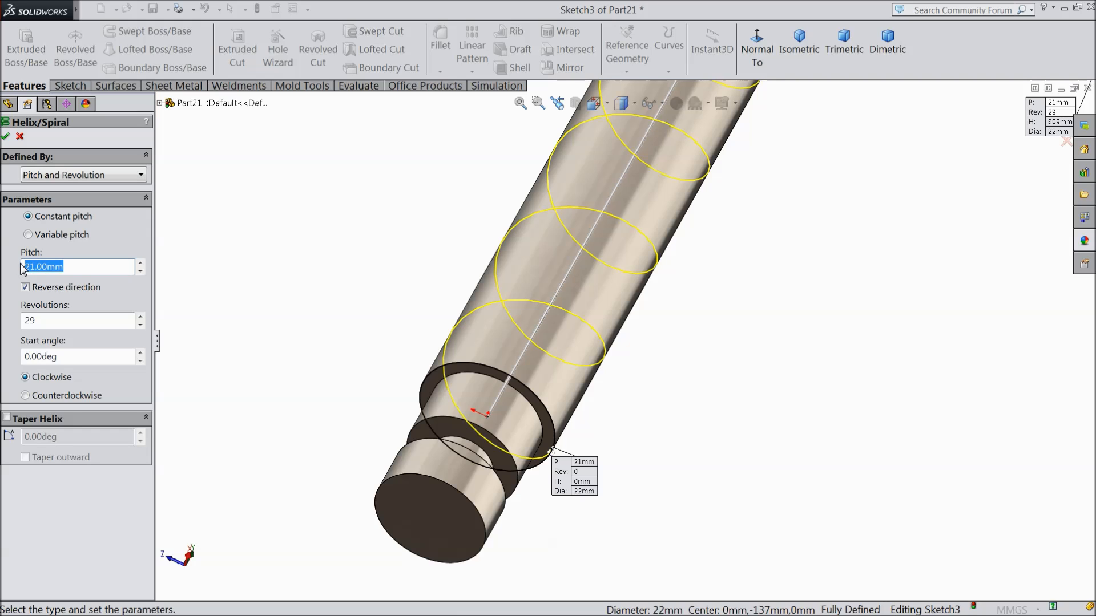
key("Return")
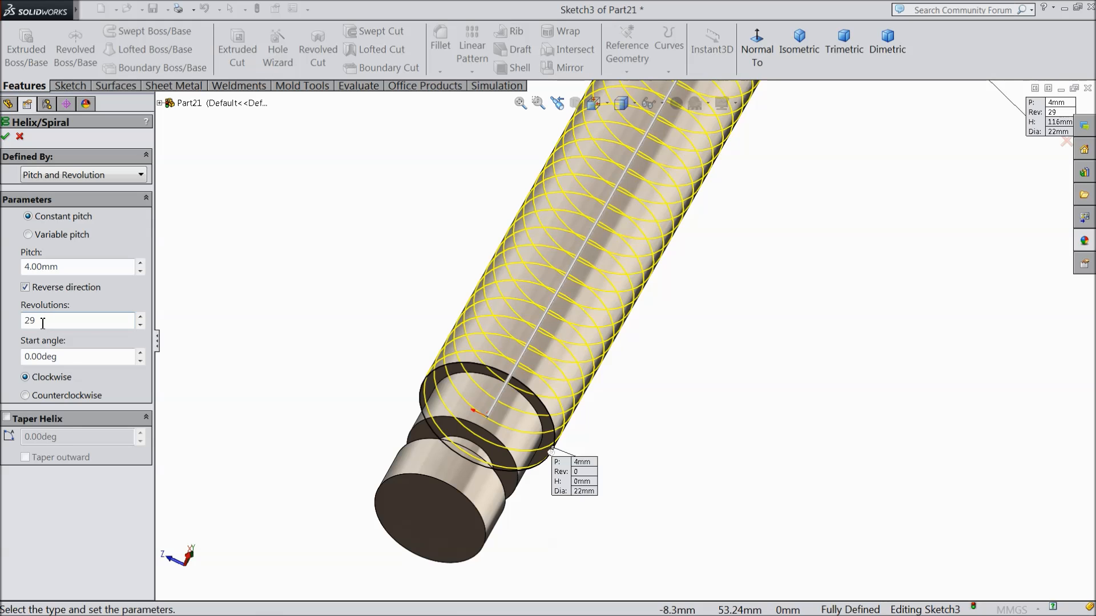
key("f")
middle_click_drag(336, 293, 279, 320)
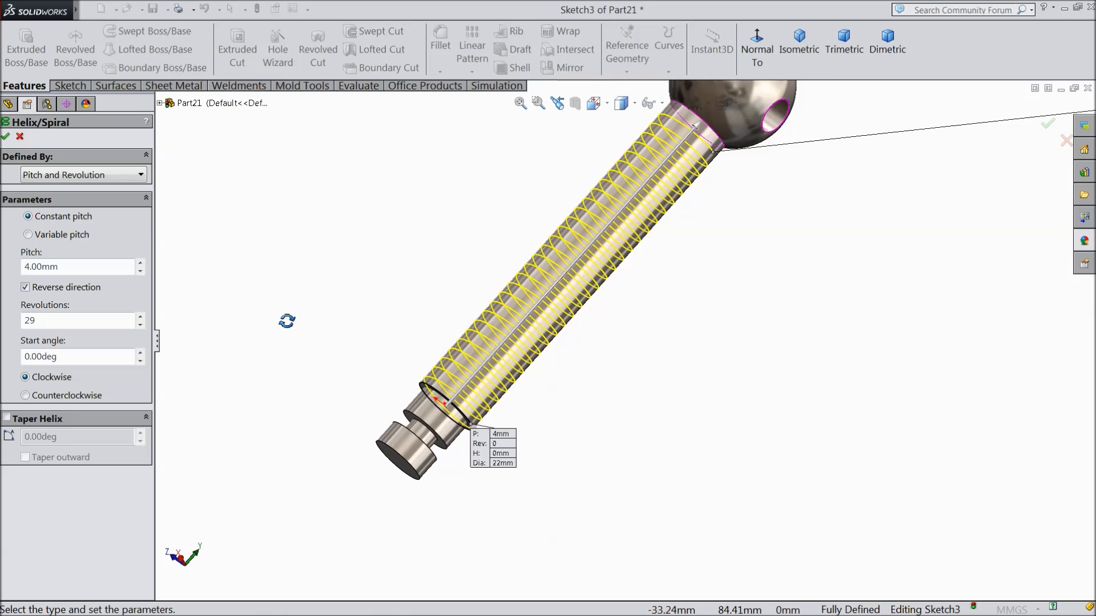
scroll(657, 255, "down", 2)
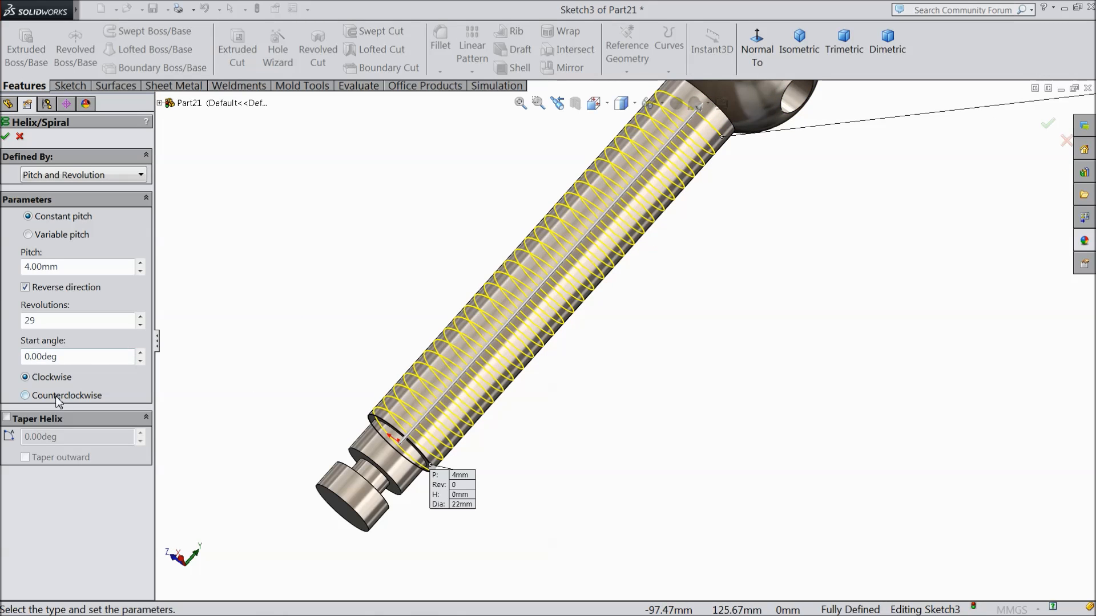
left_click(6, 137)
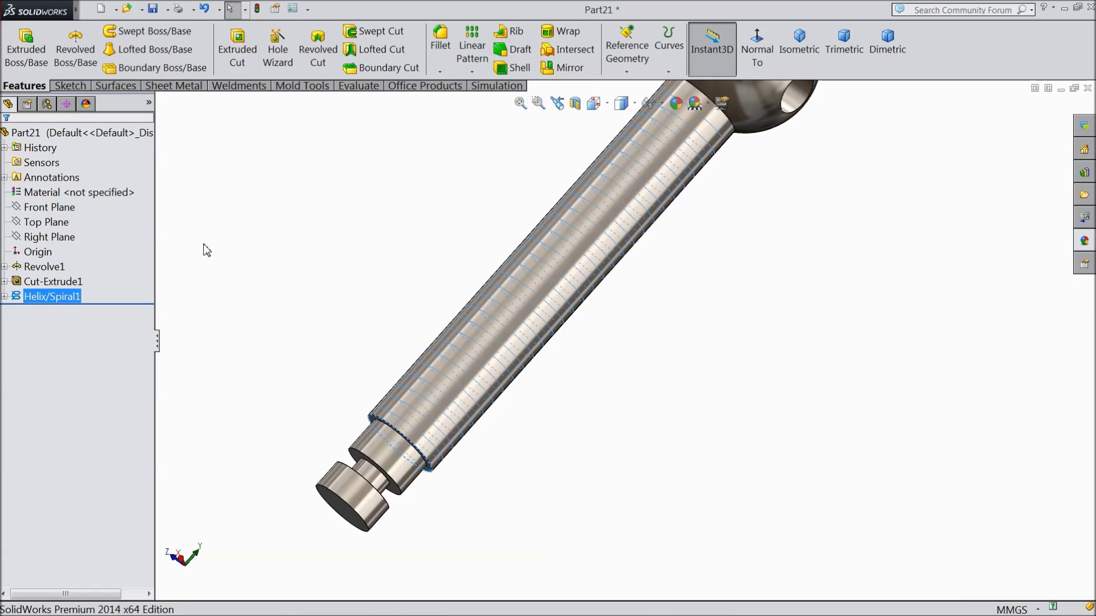
Step: Start a sketch on the Right Plane and view it straight on
left_click(41, 239)
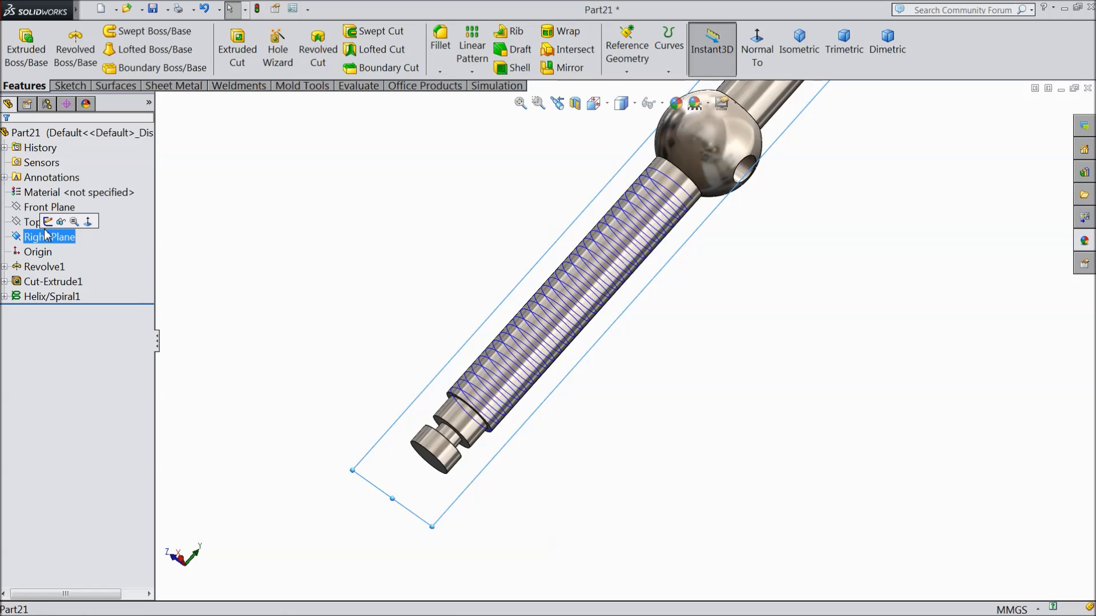
left_click(48, 221)
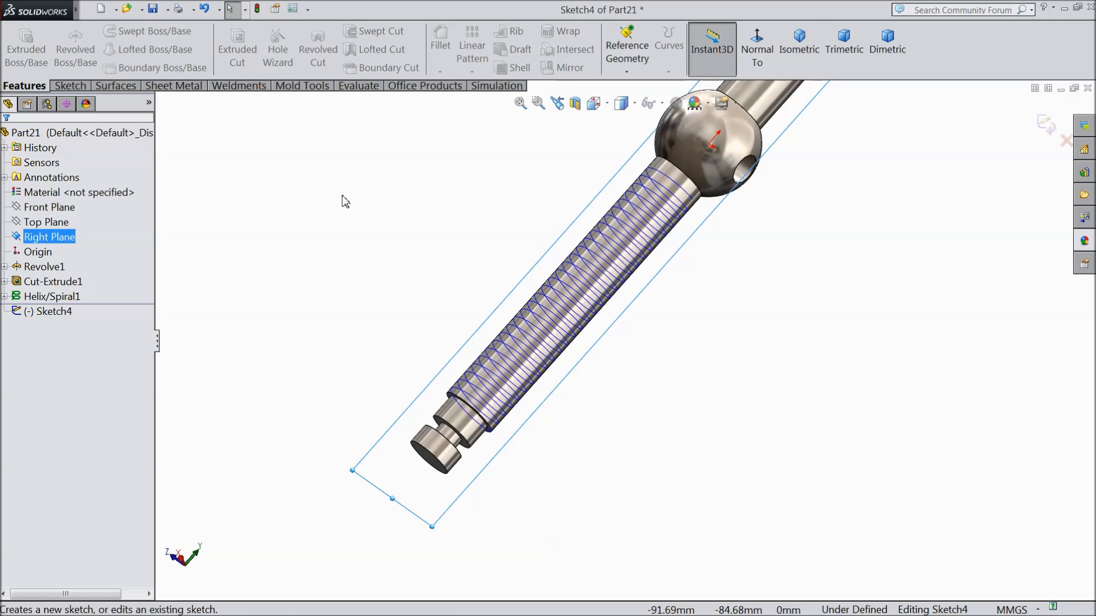
left_click(757, 57)
Step: Sketch a closed trapezoid from the shoulder's outer corner into the shaft, about 3.66 mm deep, with vertical sides of about 3.77 mm outside and 1.87 mm inside
scroll(670, 575, "down", 10)
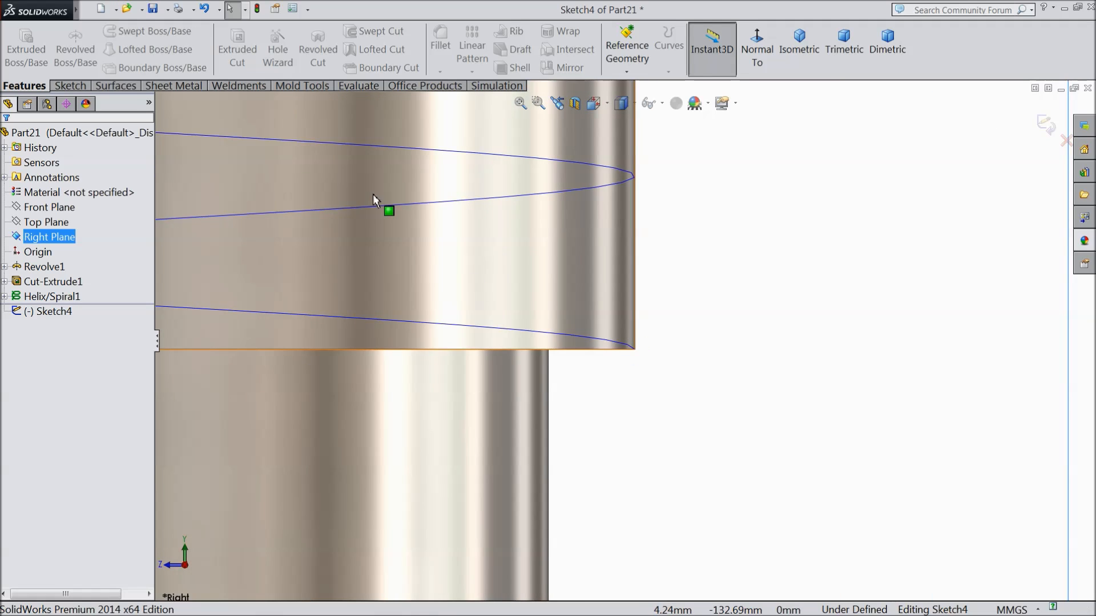
left_click(70, 86)
left_click(98, 32)
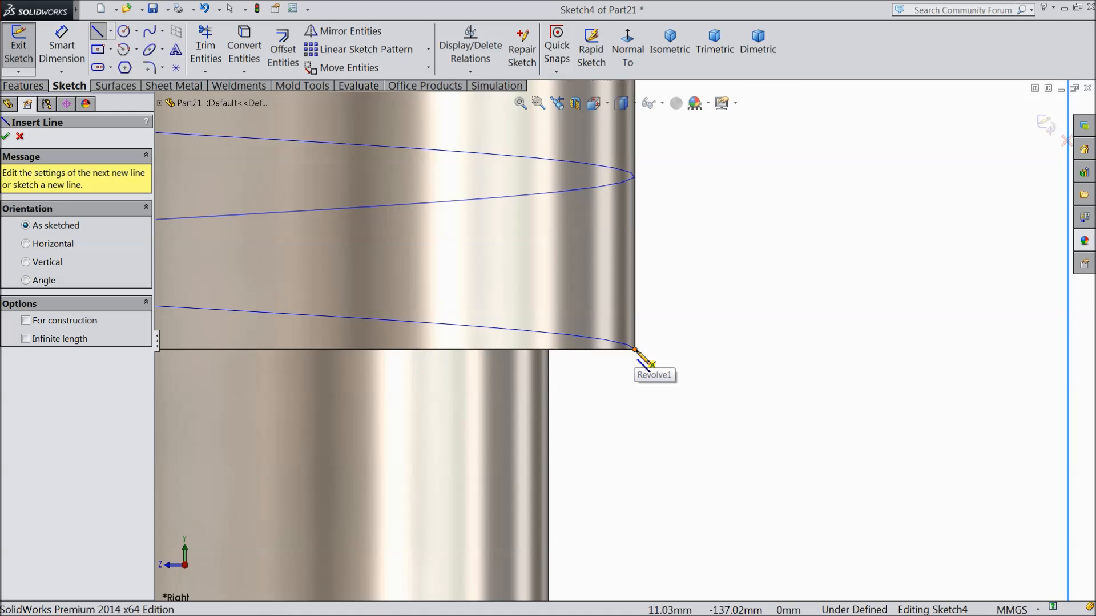
left_click(635, 349)
left_click(477, 304)
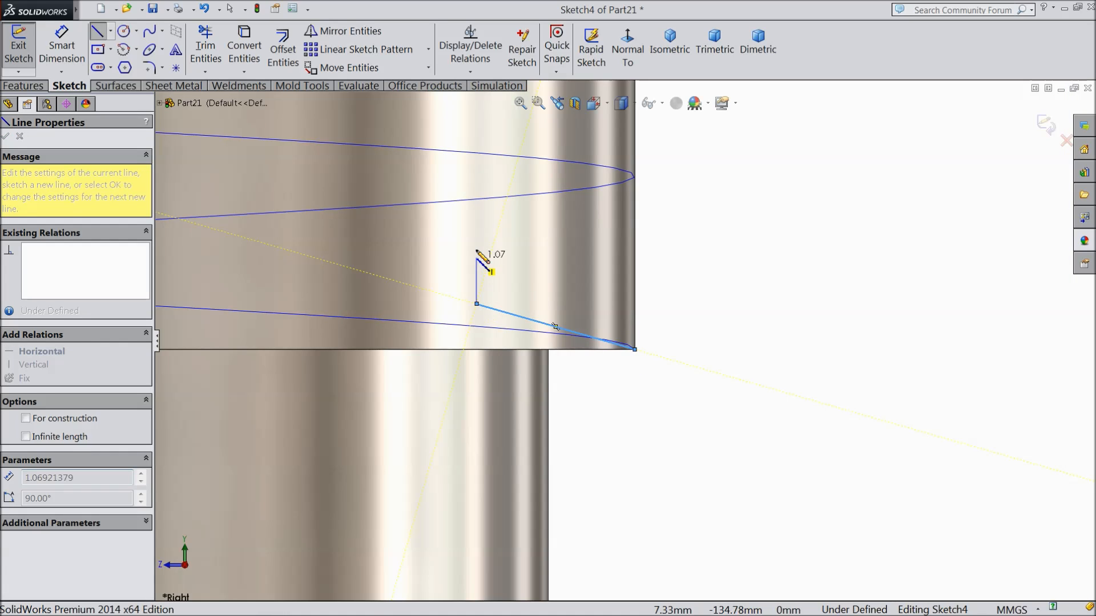
left_click(477, 223)
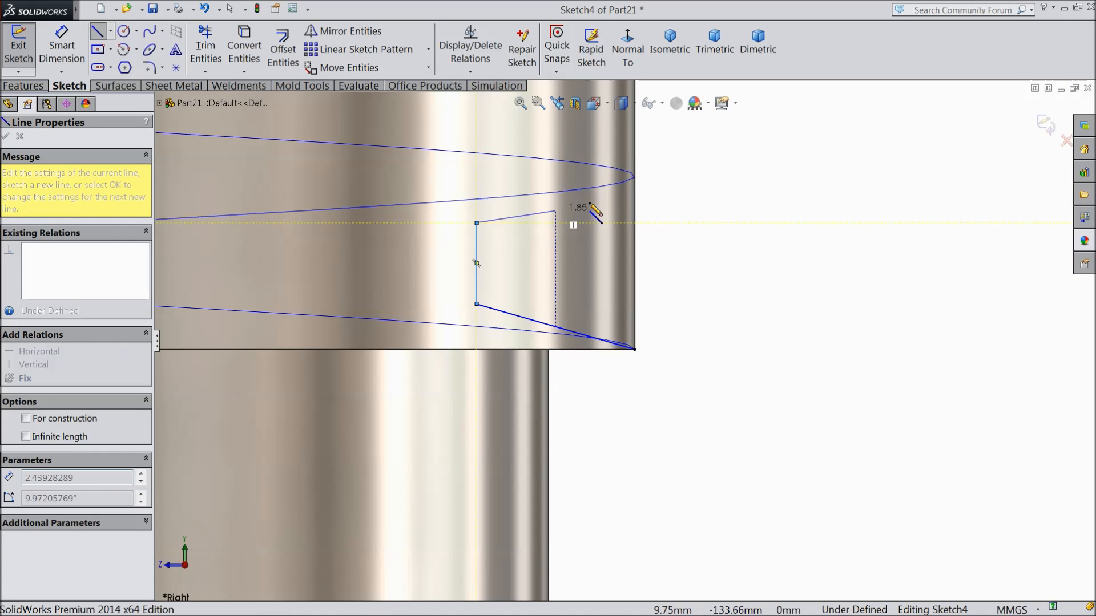
left_click(634, 186)
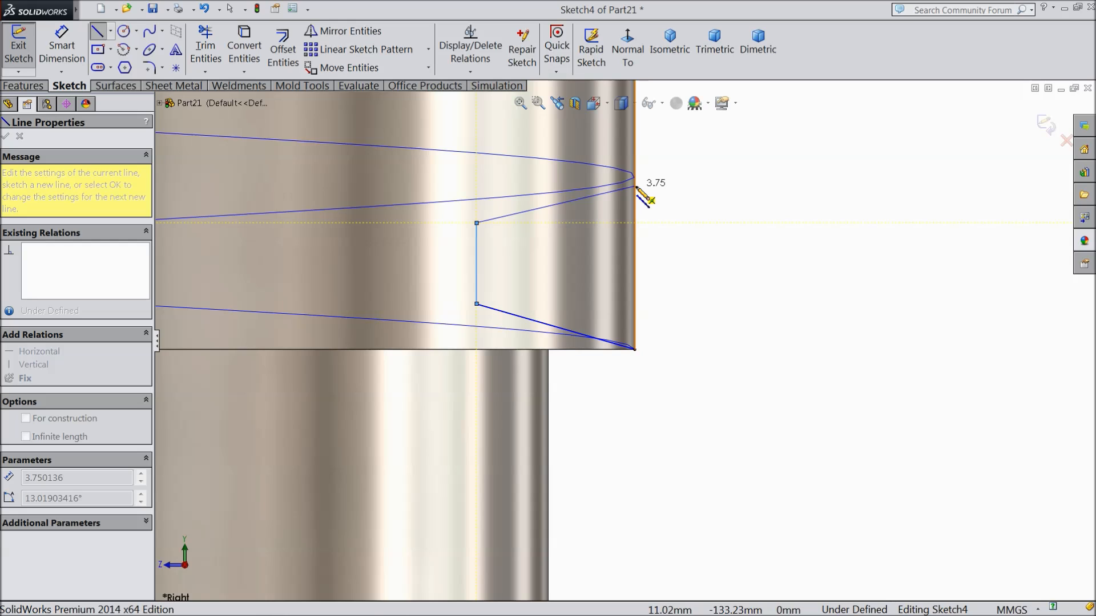
left_click(635, 349)
right_click(686, 242)
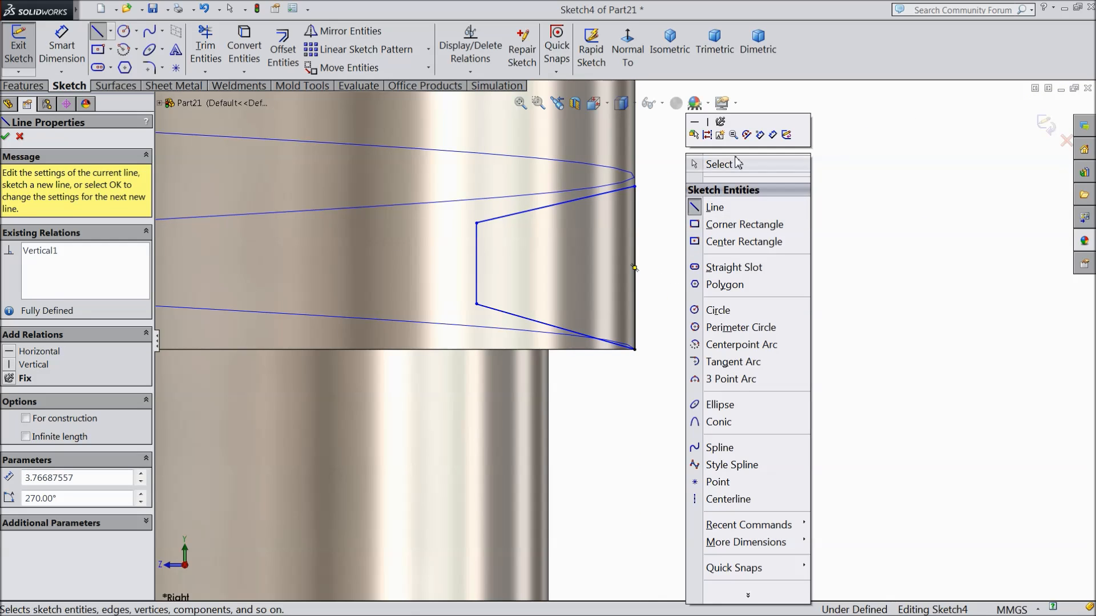
left_click(734, 164)
Step: Draw a centerline between the midpoints of the trapezoid's outer and inner vertical sides and make it horizontal
left_click(110, 31)
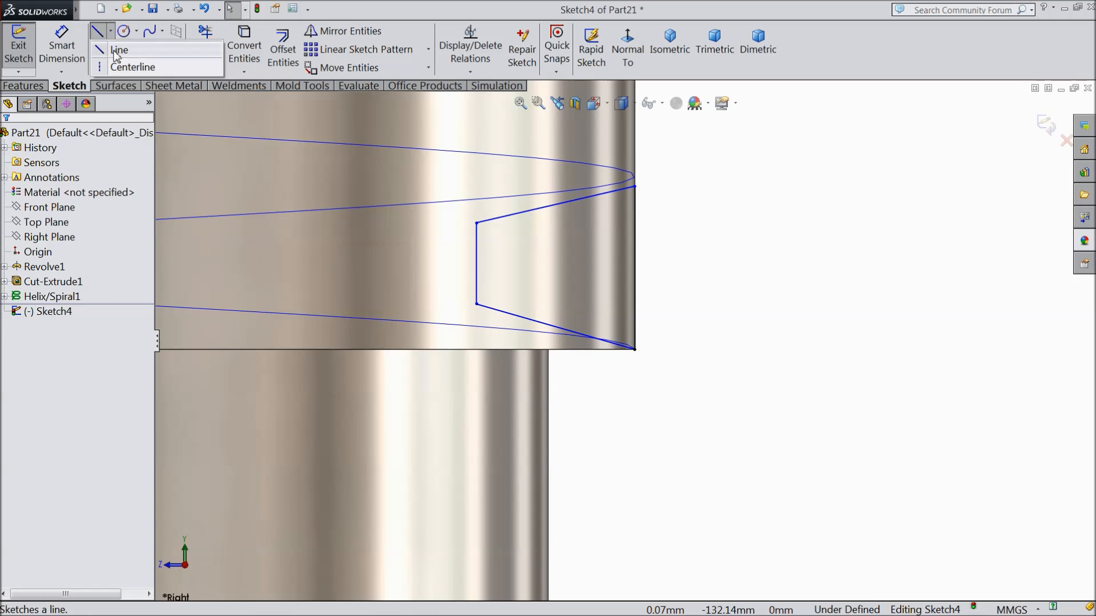
left_click(132, 67)
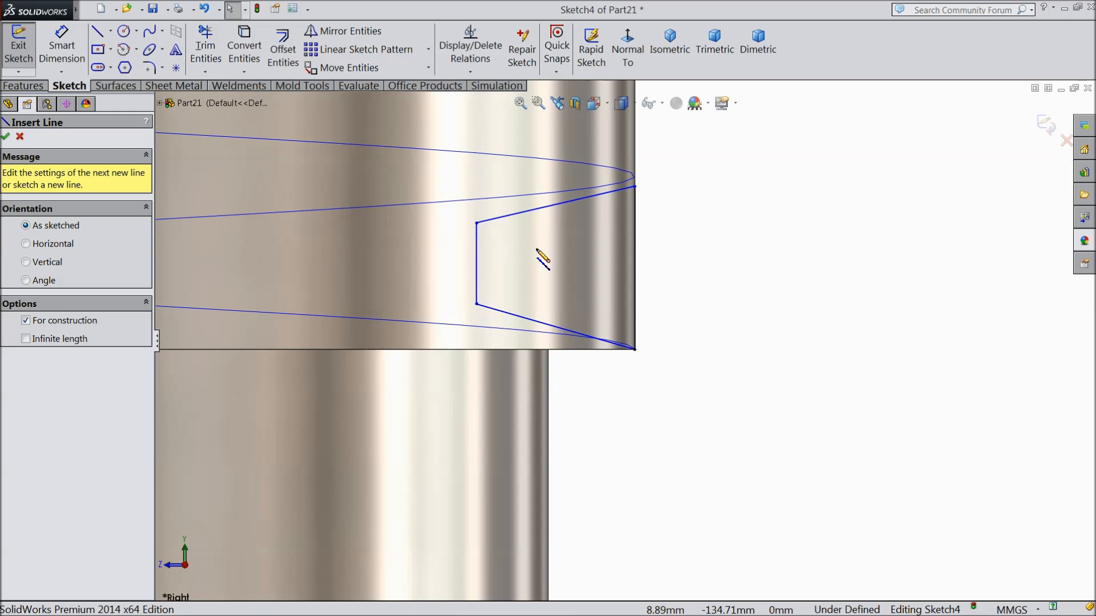
left_click(635, 267)
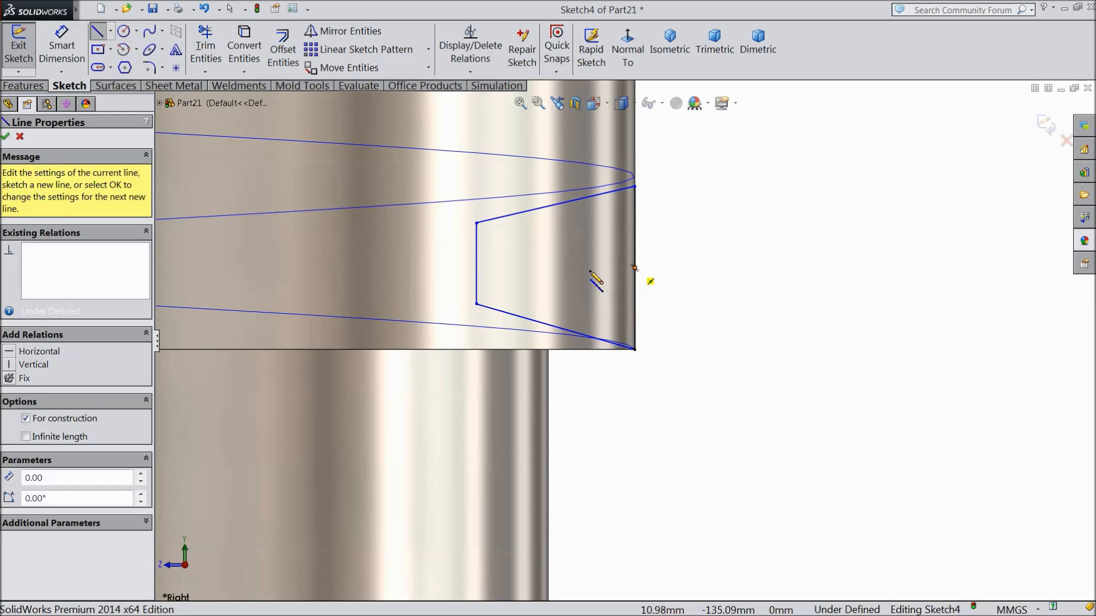
left_click(477, 264)
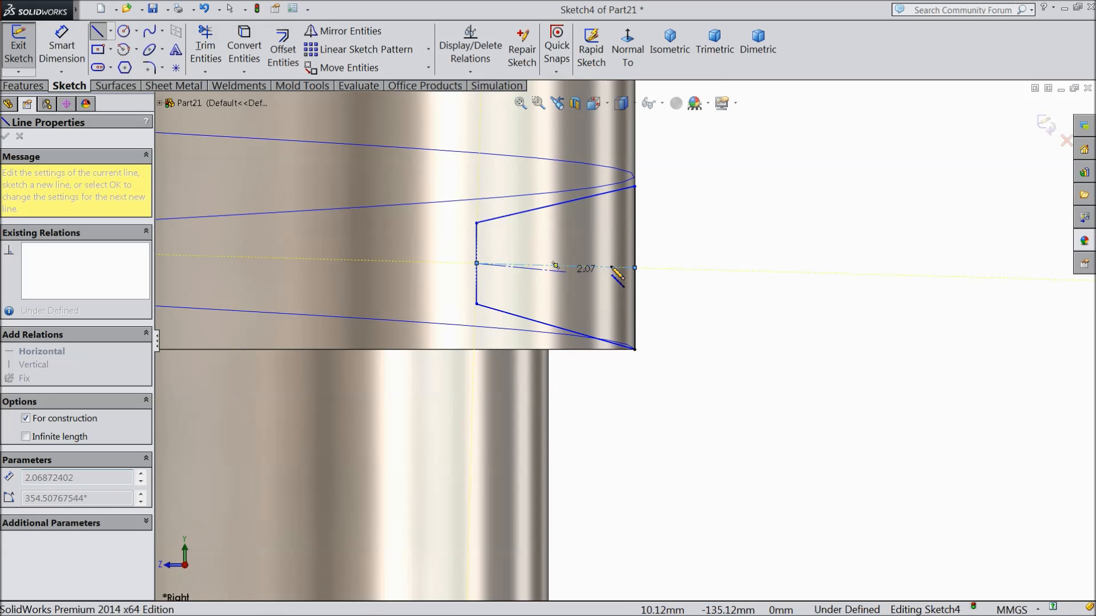
right_click(711, 223)
left_click(740, 113)
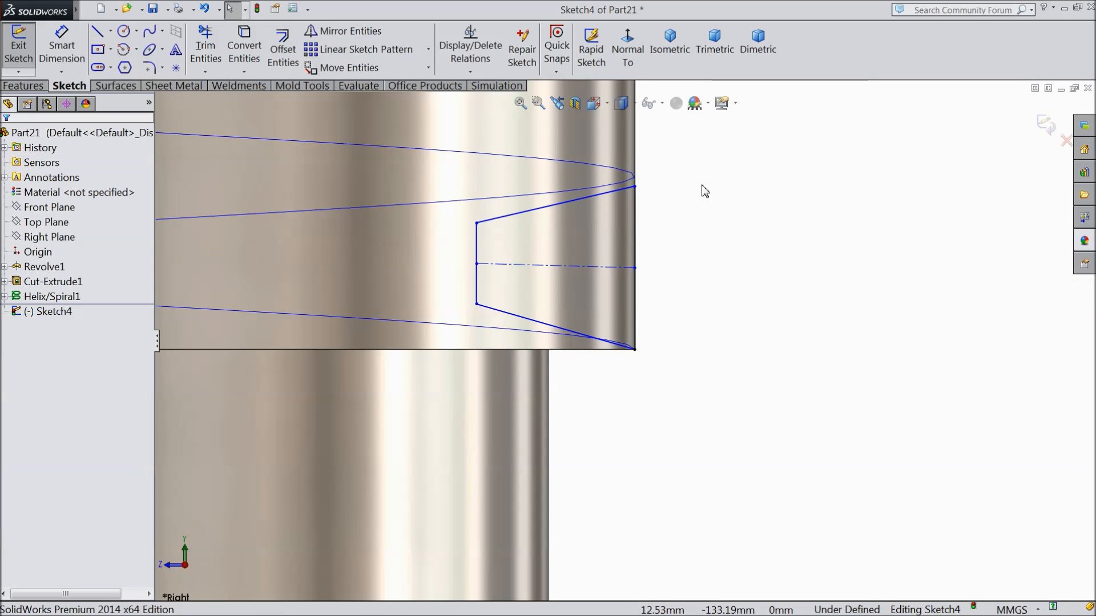
left_click(563, 267)
left_click(595, 218)
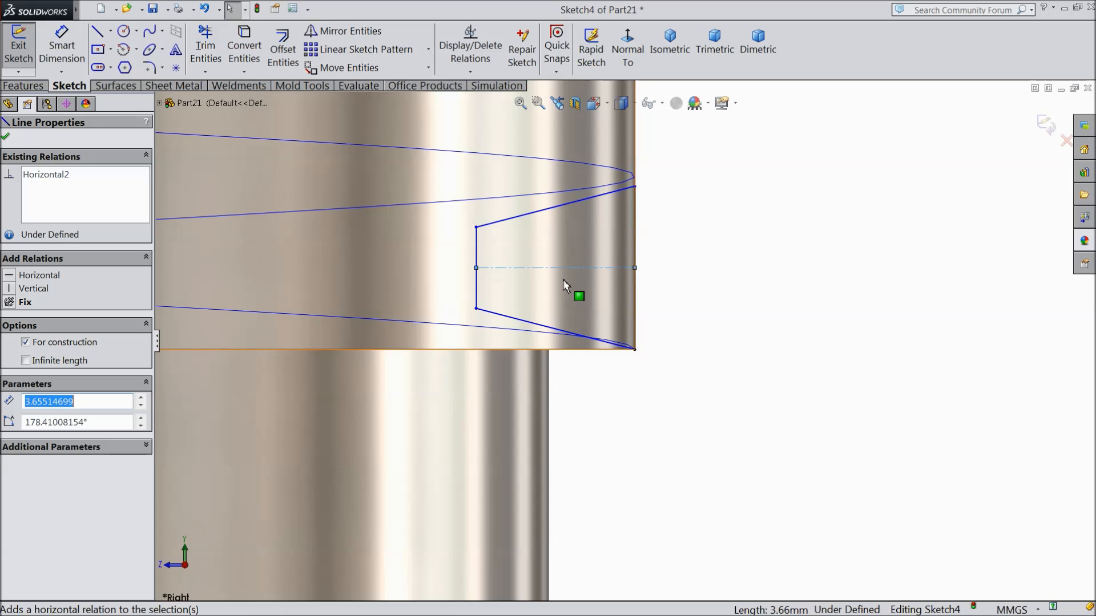
Step: Dimension the distance between the trapezoid's inner and outer vertical sides as 2.25 mm
left_click(61, 46)
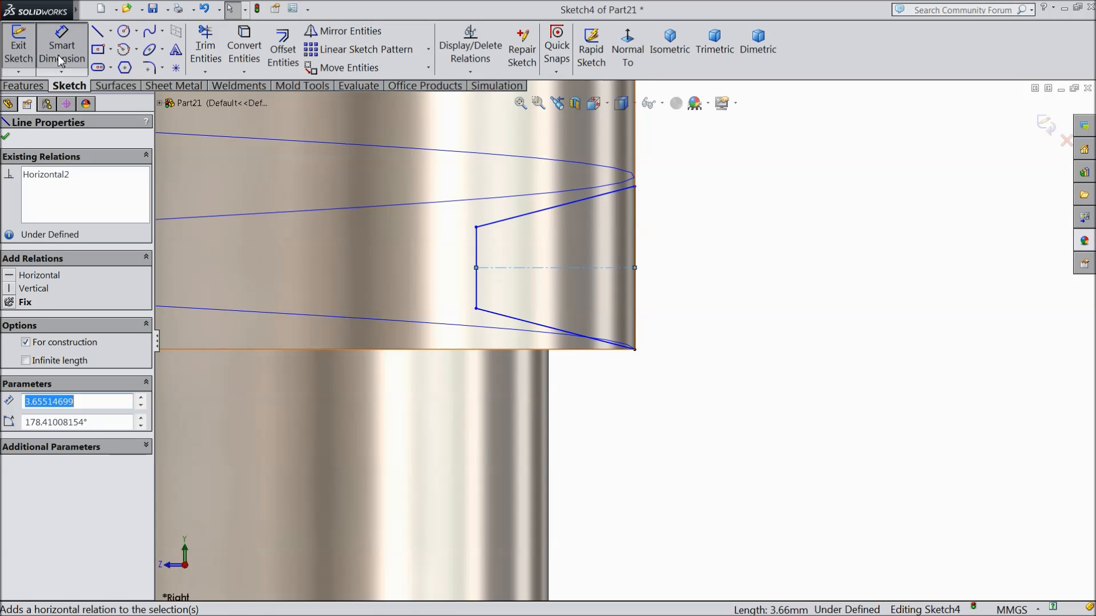
left_click(478, 258)
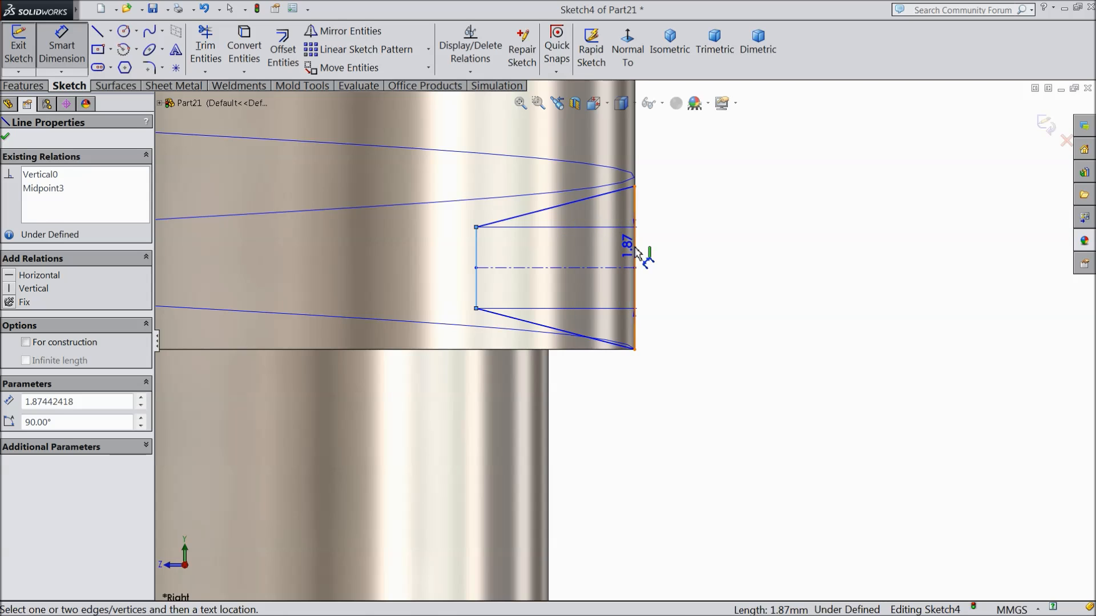
left_click(634, 245)
left_click(561, 138)
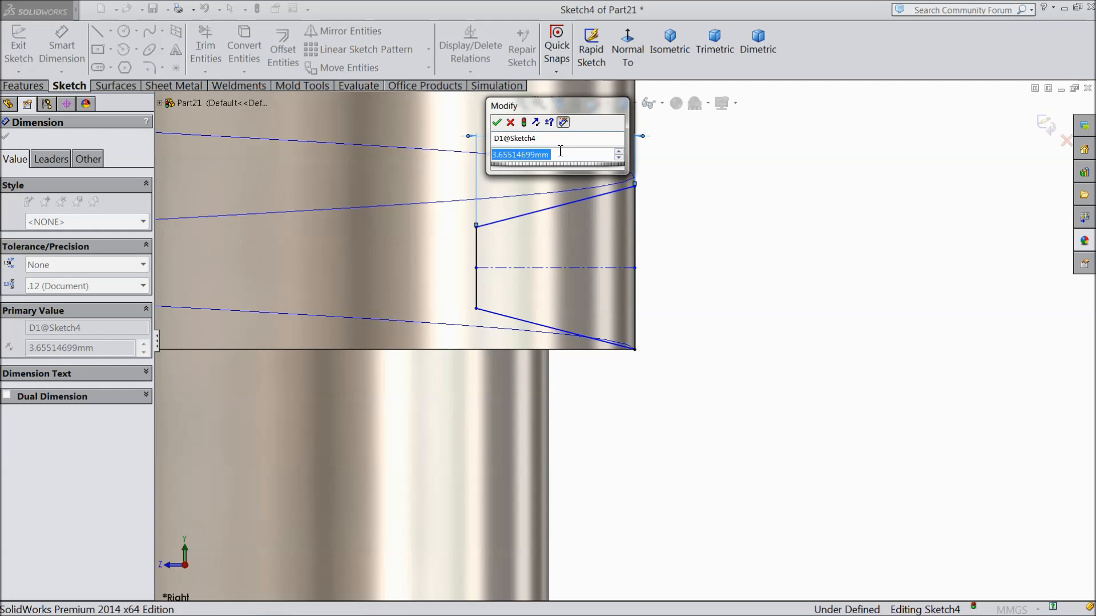
type("2.25")
key("Return")
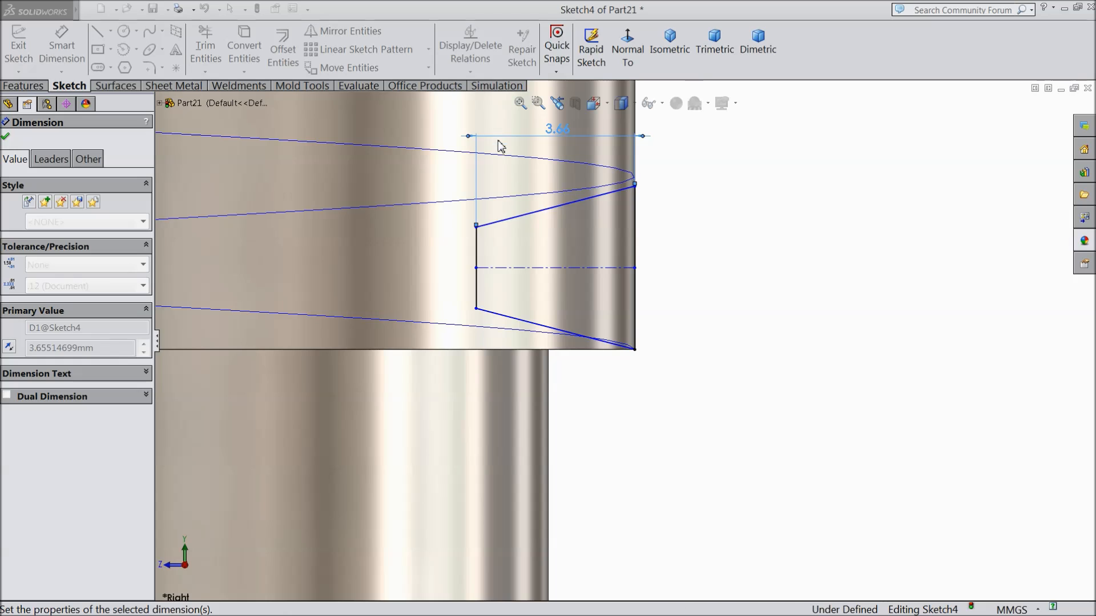
Step: Dimension the trapezoid's short inner side as 1.33 mm
left_click(537, 259)
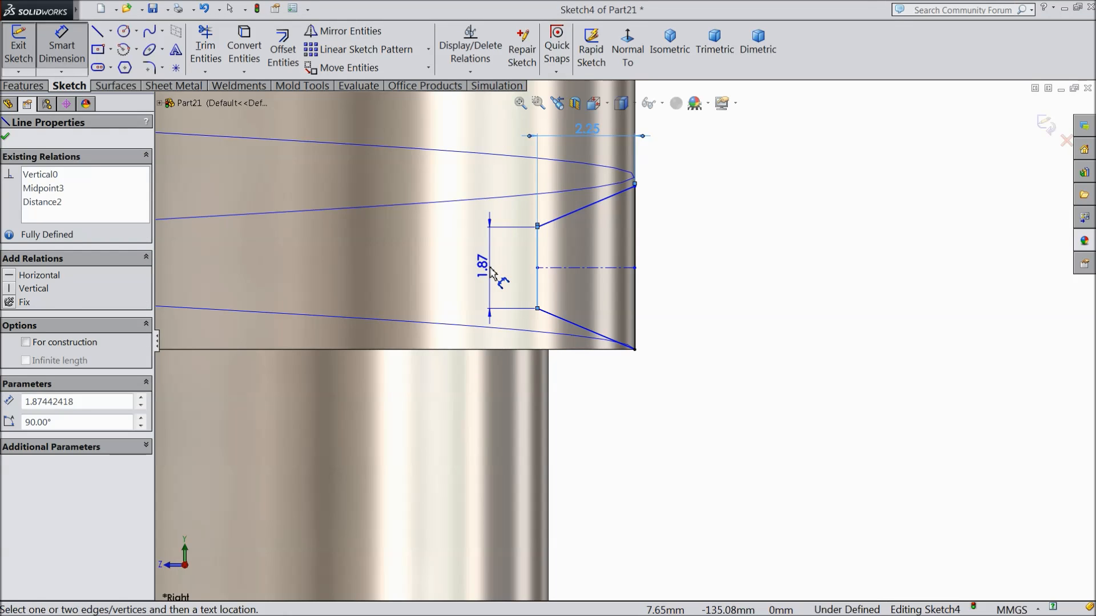
left_click(490, 274)
type("1.33")
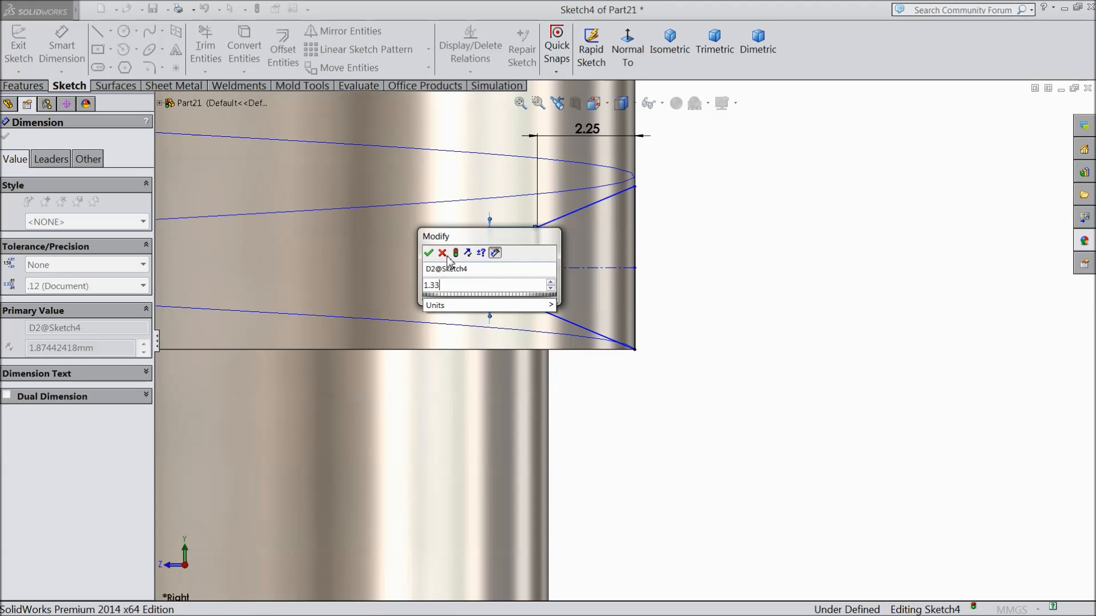
left_click(429, 253)
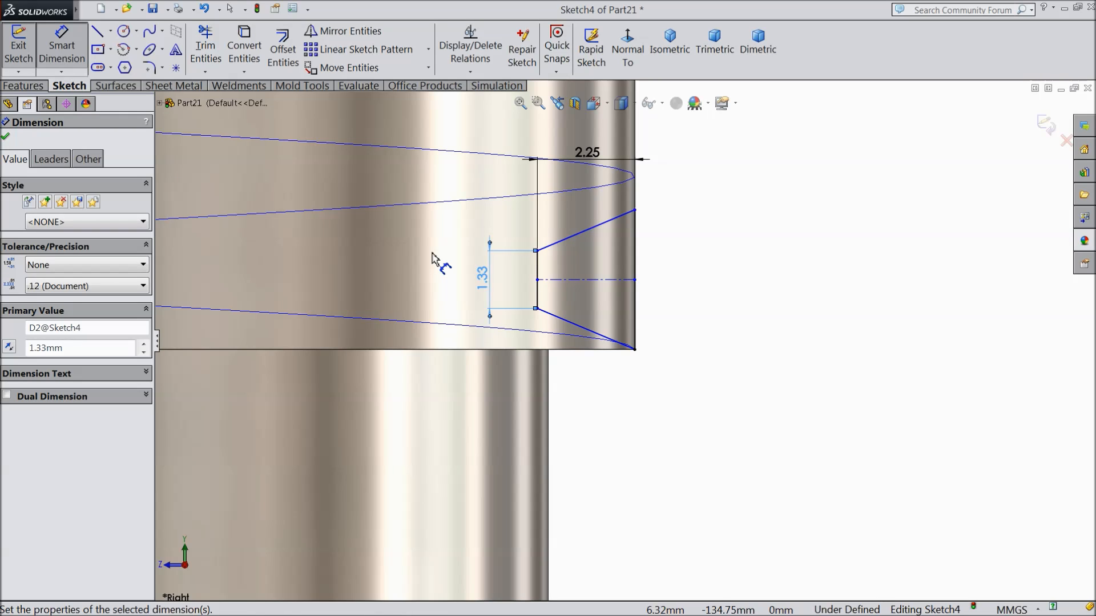
Step: Dimension the angle between the trapezoid's two slanted sides as 30 degrees
left_click(571, 236)
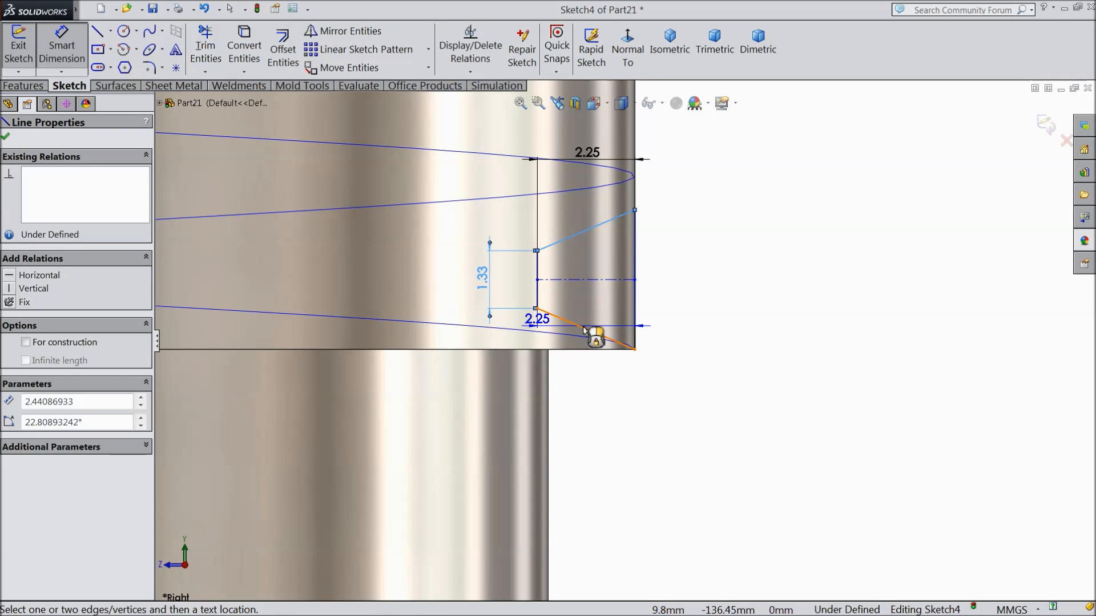
left_click(589, 330)
left_click(719, 274)
type("30")
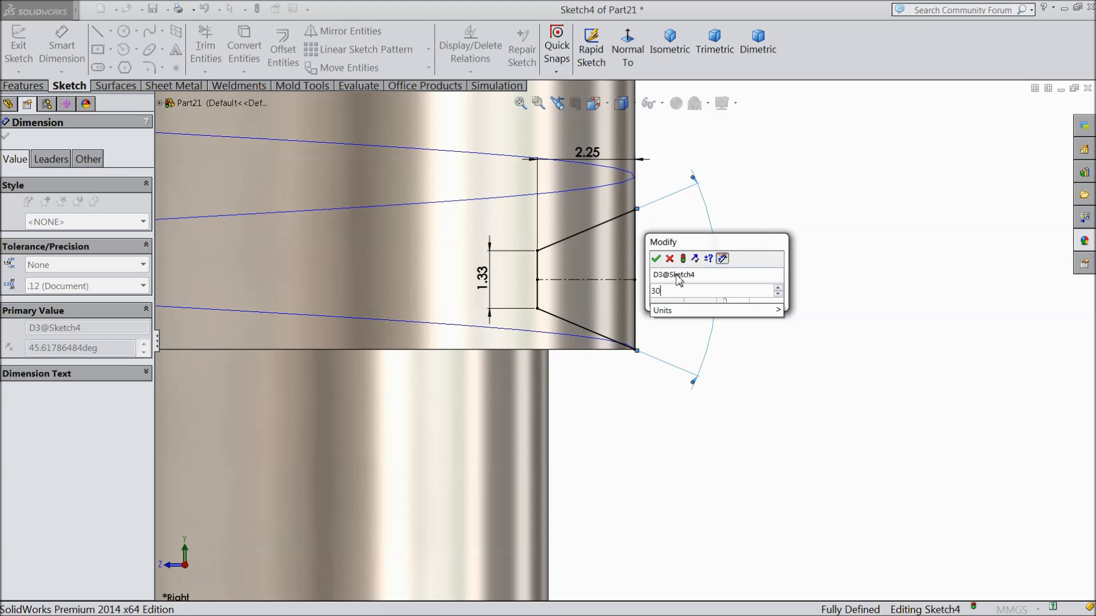
left_click(657, 260)
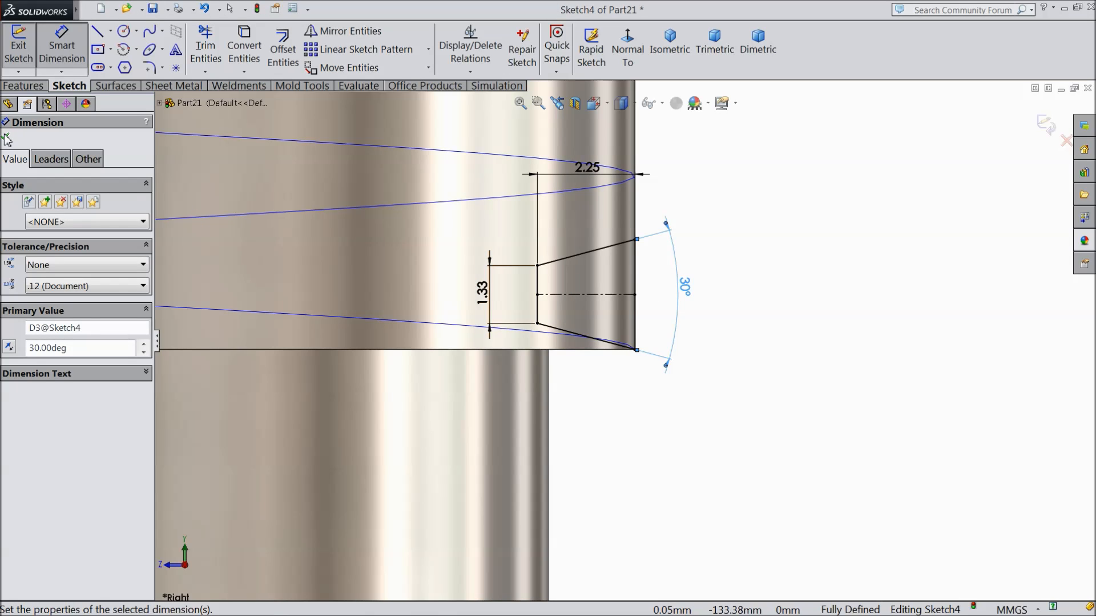
key("Escape")
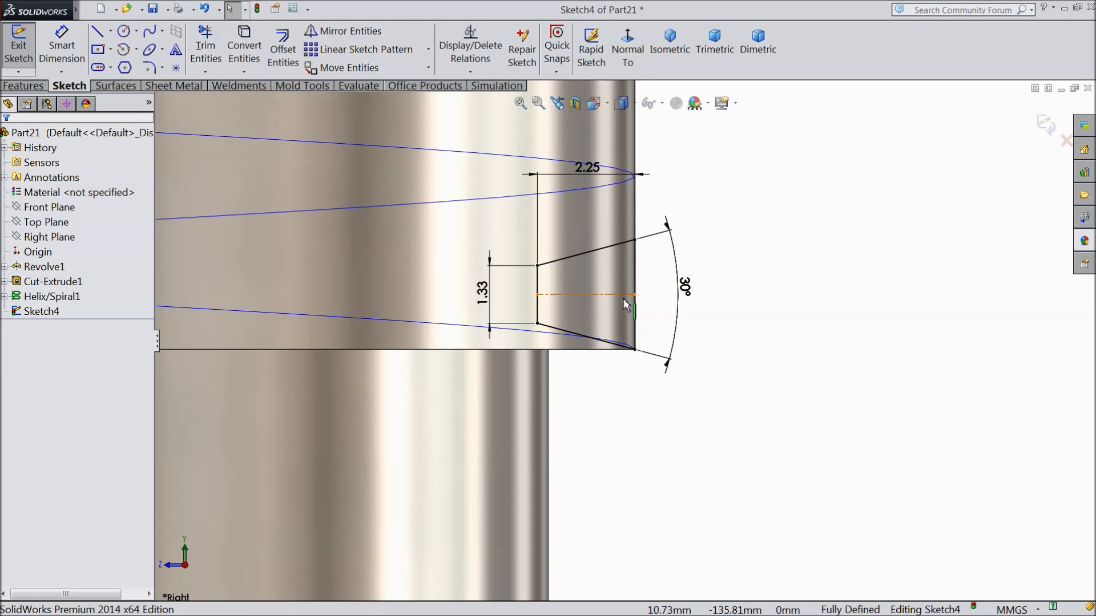
Step: Exit the sketch and cut the thread with a Swept Cut, using the trapezoid as profile and the helix as path
scroll(590, 243, "up", 5)
left_click(1044, 124)
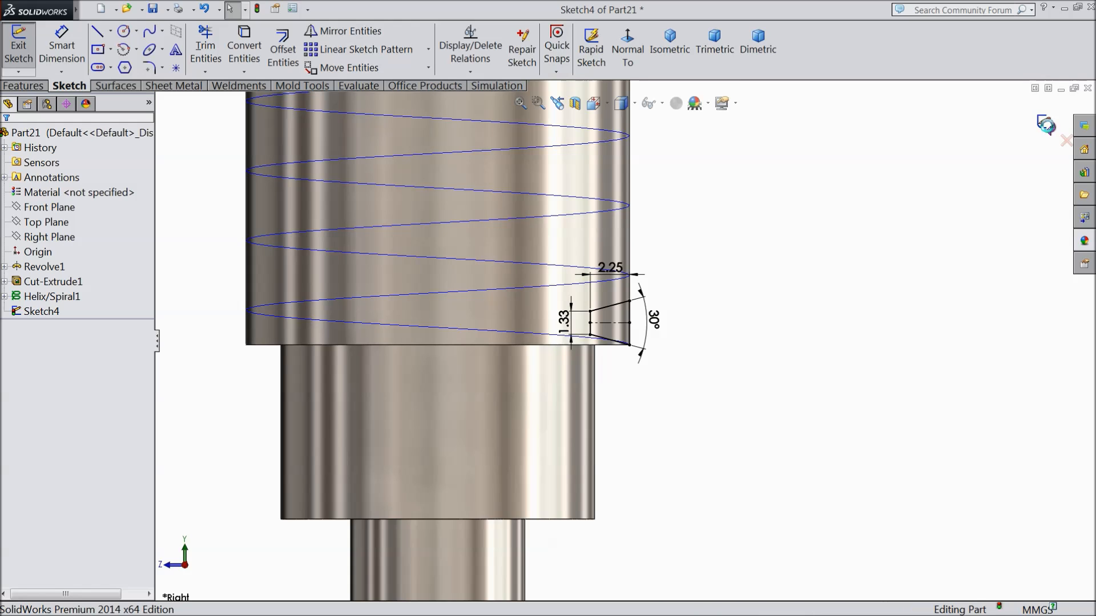
left_click(23, 86)
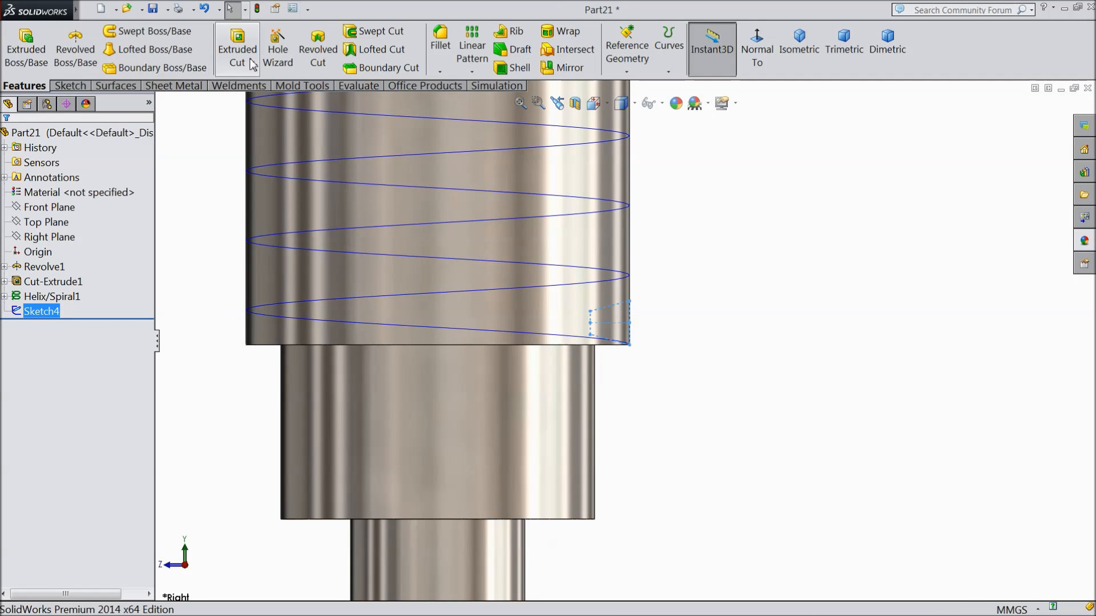
left_click(378, 32)
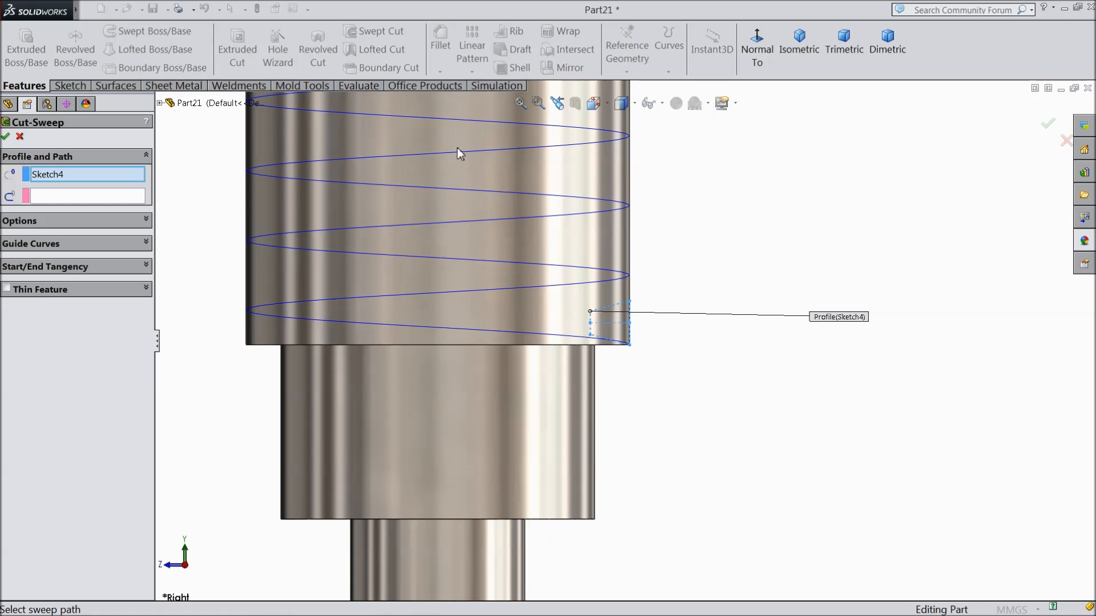
scroll(602, 322, "down", 3)
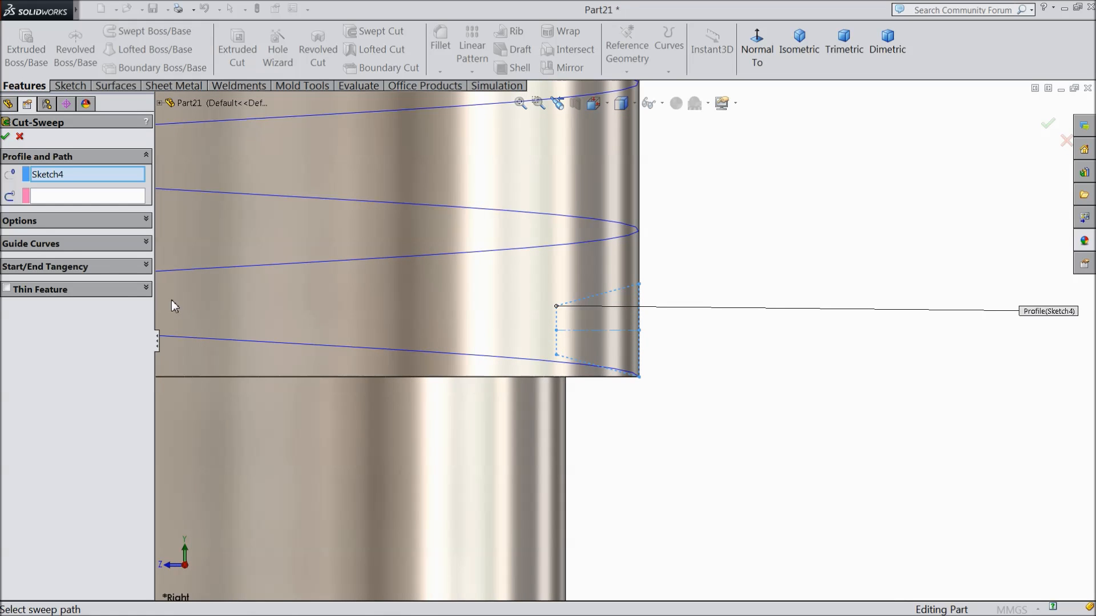
left_click(377, 349)
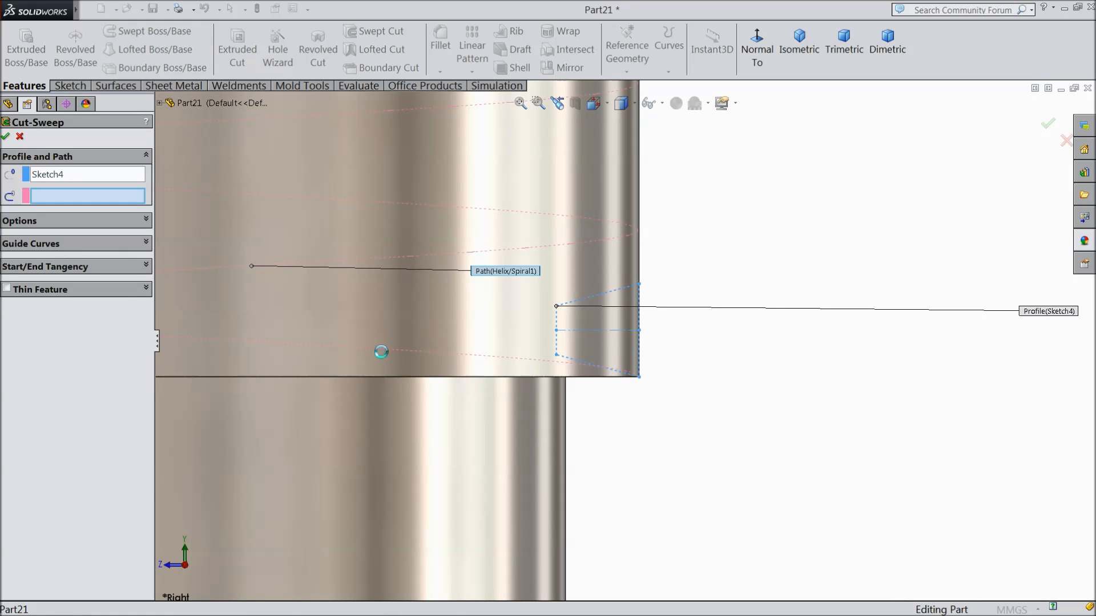
scroll(522, 357, "up", 8)
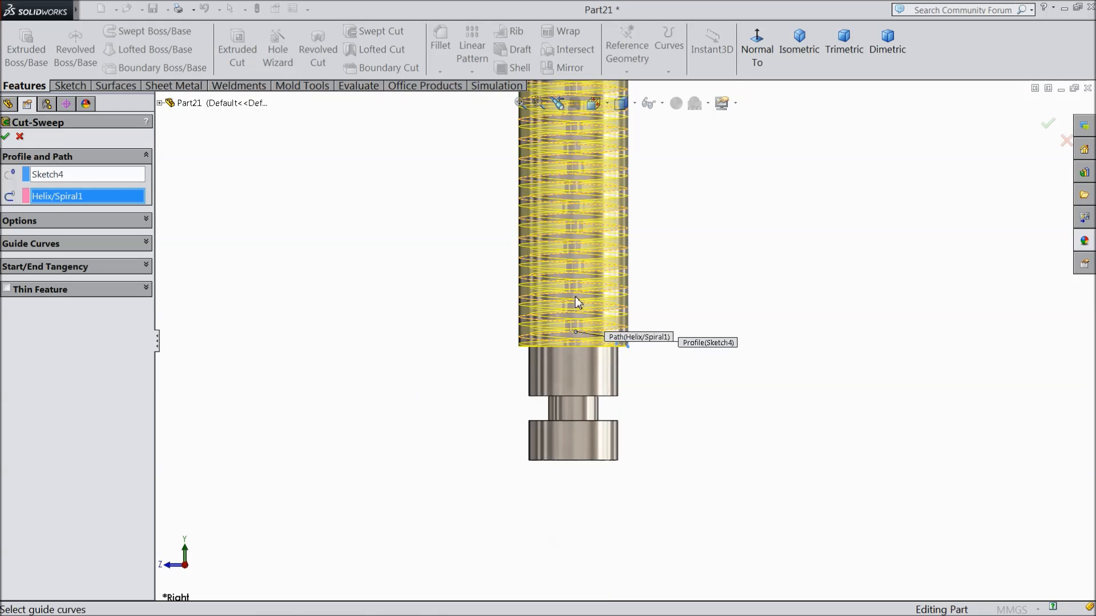
scroll(622, 234, "up", 2)
scroll(617, 342, "down", 6)
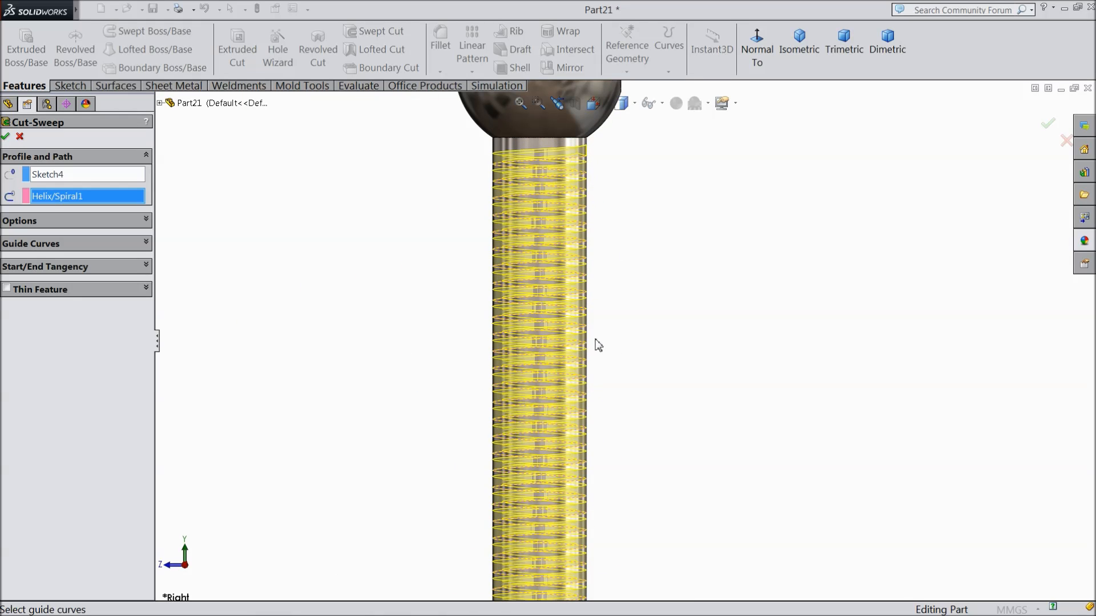
left_click(6, 139)
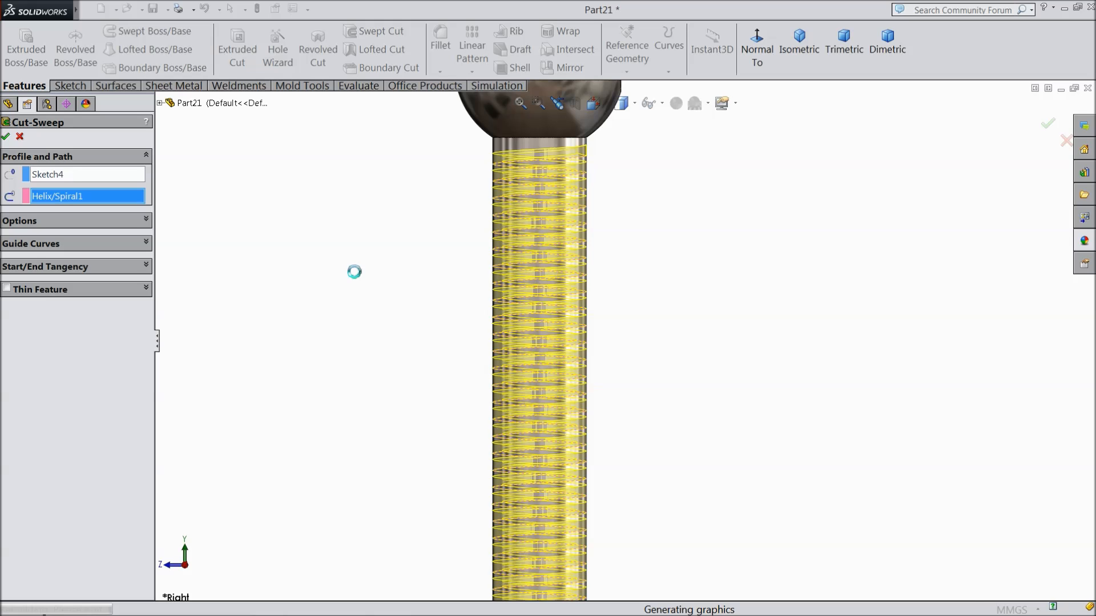
Step: Examine the threaded section, the drilled sphere and the plain rod beyond it from several angles
key("f")
middle_click_drag(443, 384, 351, 294)
scroll(626, 342, "up", 2)
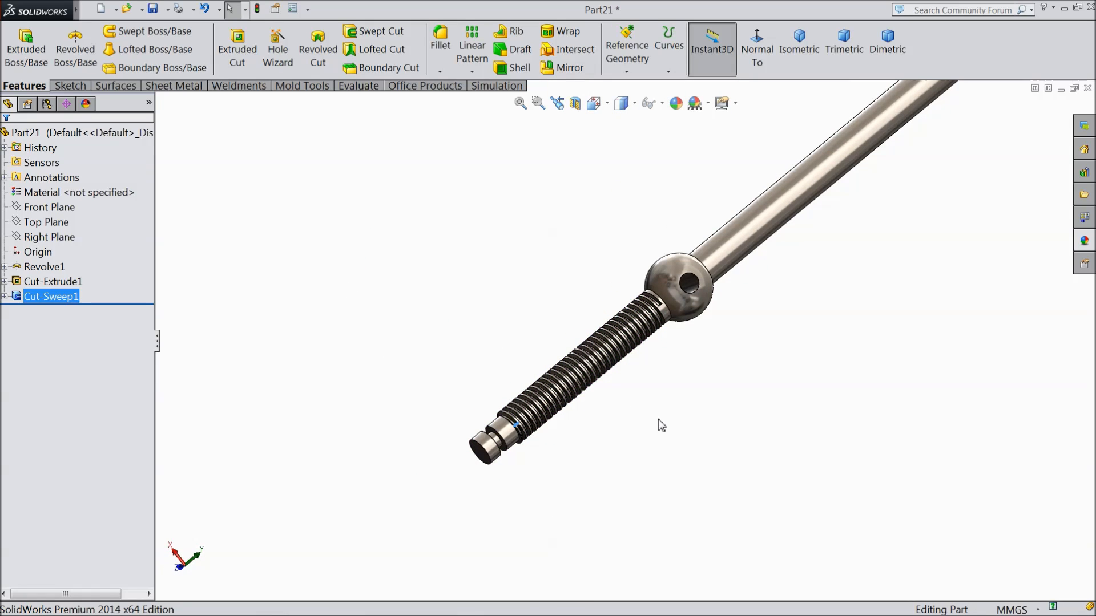
left_click(622, 402)
scroll(680, 361, "down", 4)
mouse_move(651, 364)
middle_mouse_down()
mouse_move(670, 331)
mouse_move(636, 364)
mouse_move(653, 372)
middle_mouse_up()
scroll(588, 362, "up", 3)
scroll(693, 318, "up", 3)
scroll(742, 280, "down", 3)
middle_click_drag(736, 291, 717, 354)
scroll(747, 234, "down", 3)
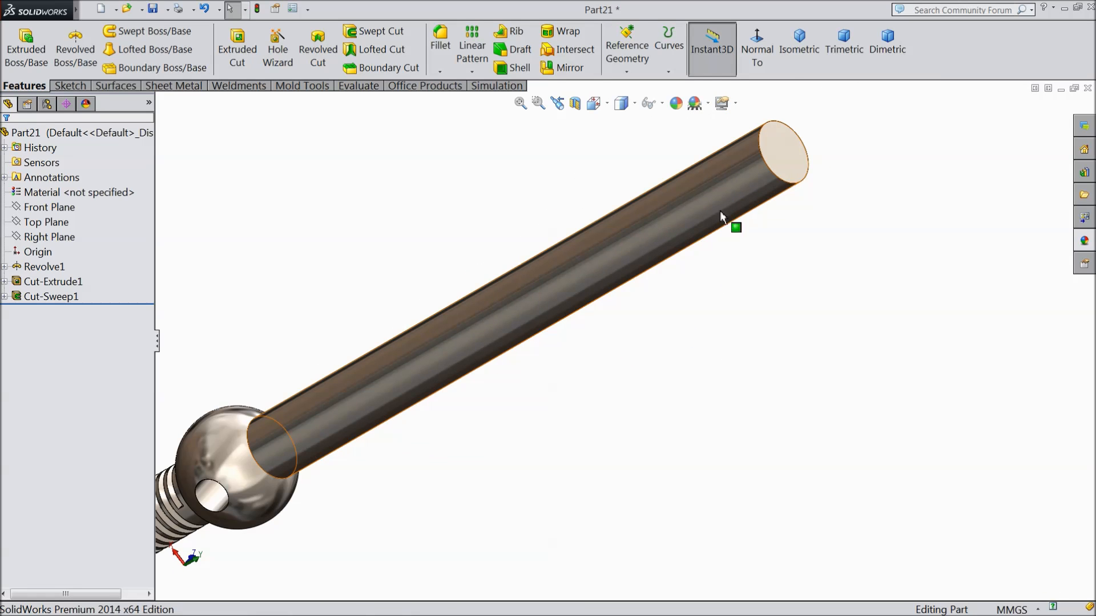
Step: Add a 10 mm elliptical dome to the flat end face of the plain rod
left_click(796, 157)
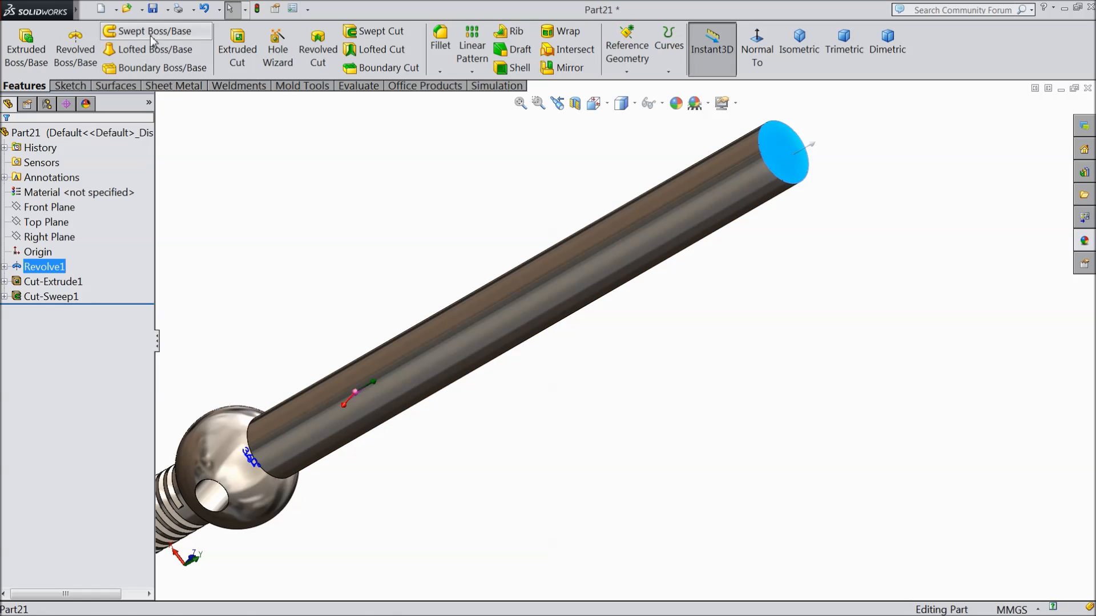
mouse_move(77, 10)
left_click(172, 10)
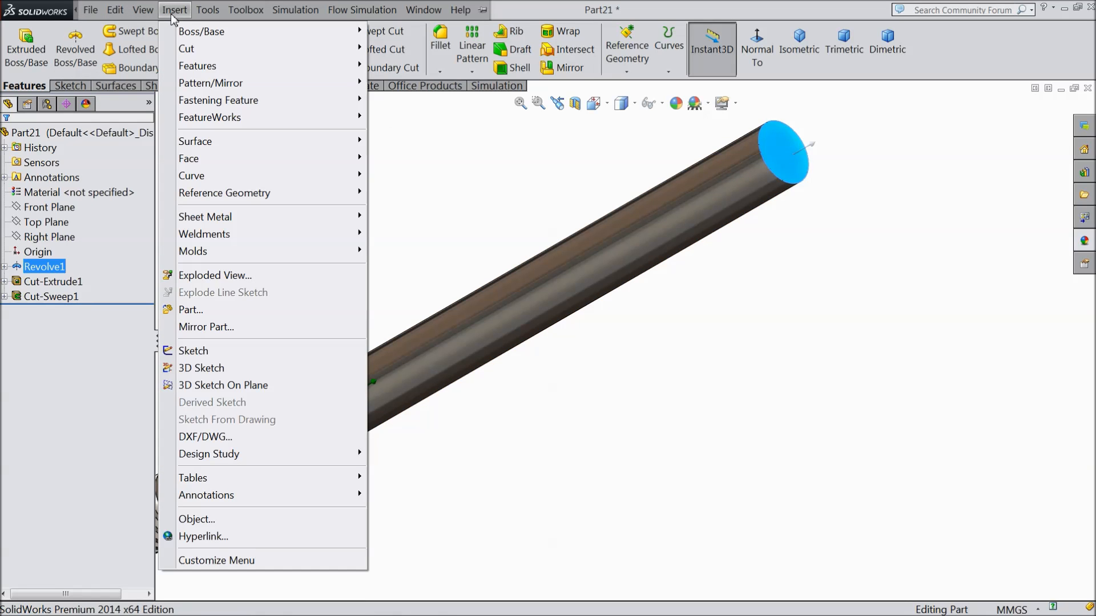
mouse_move(207, 68)
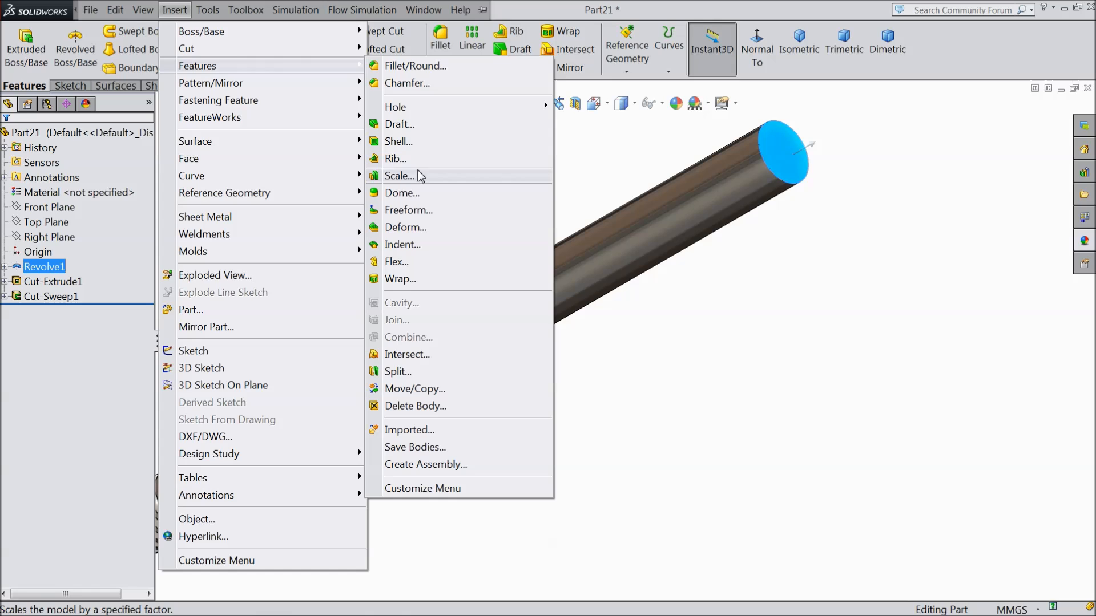
left_click(406, 195)
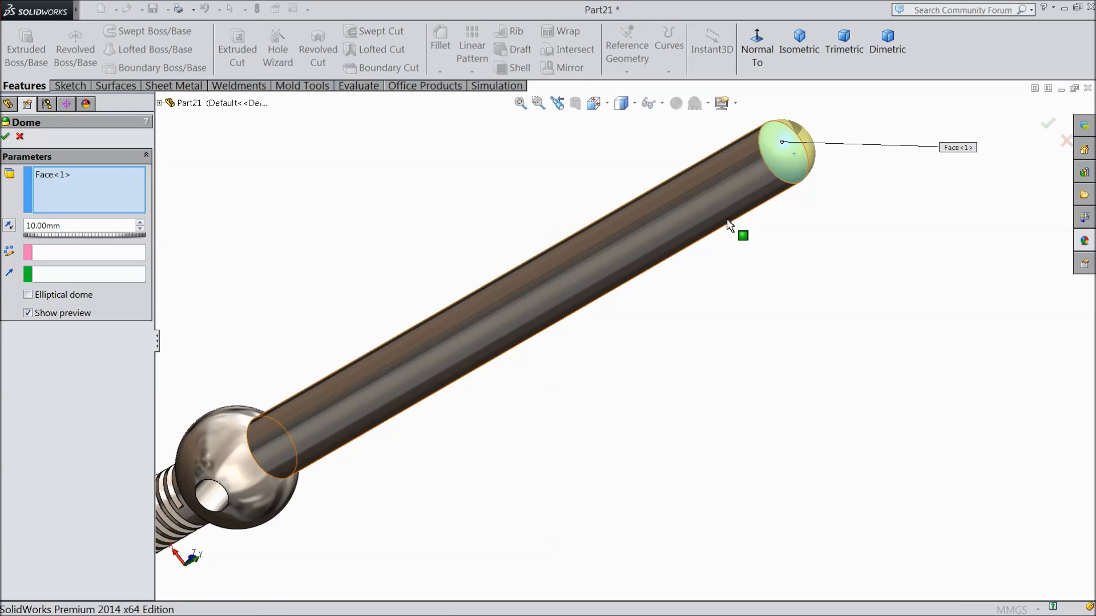
middle_click_drag(296, 223, 436, 240)
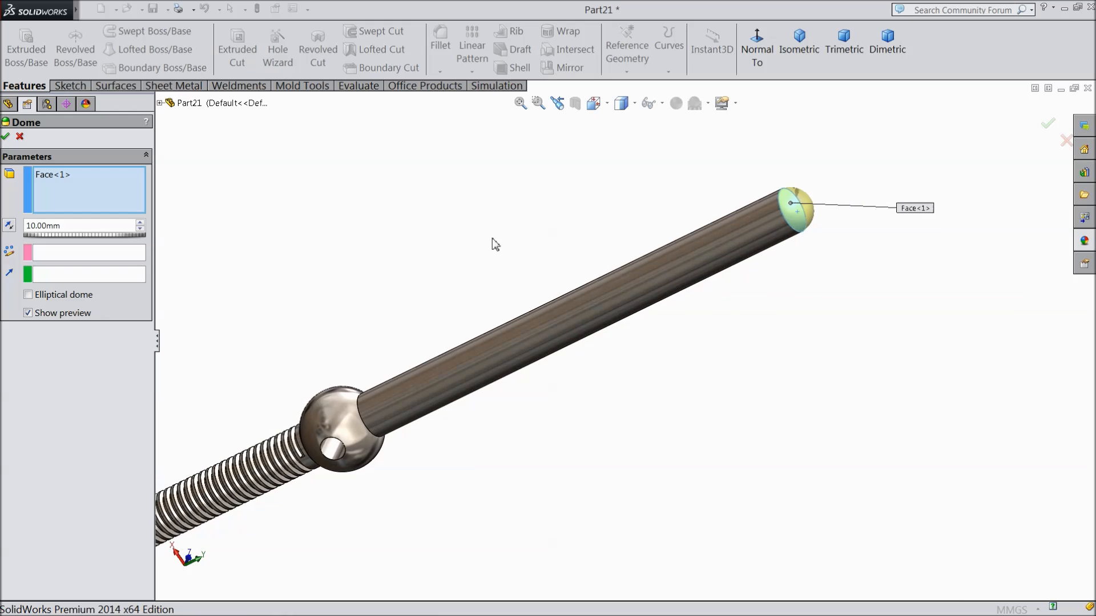
scroll(751, 235, "down", 3)
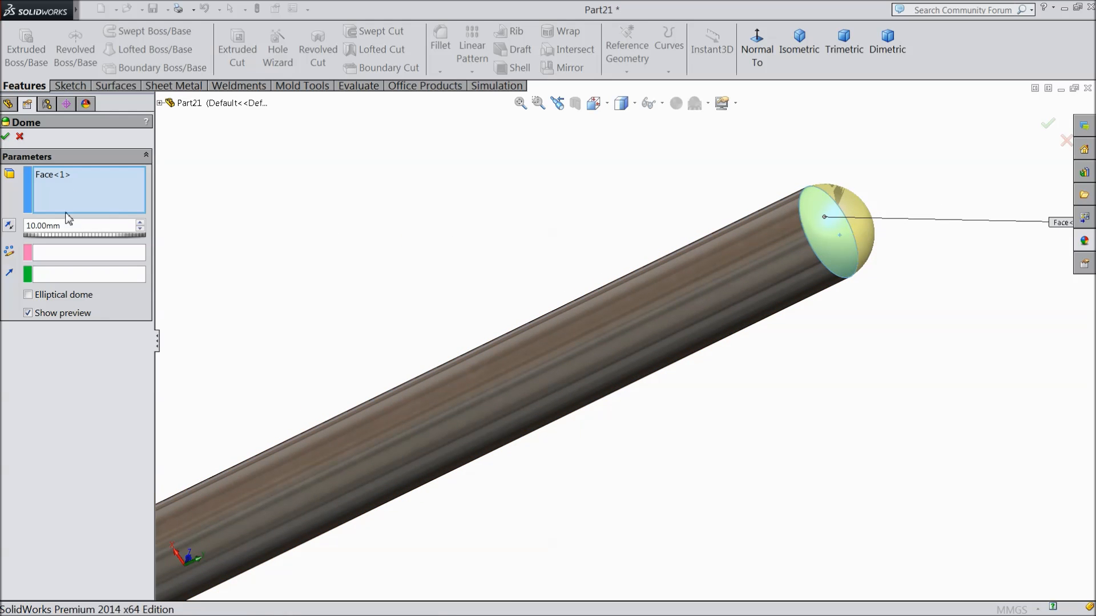
left_click(28, 296)
mouse_move(368, 266)
middle_mouse_down()
mouse_move(416, 237)
mouse_move(385, 249)
middle_mouse_up()
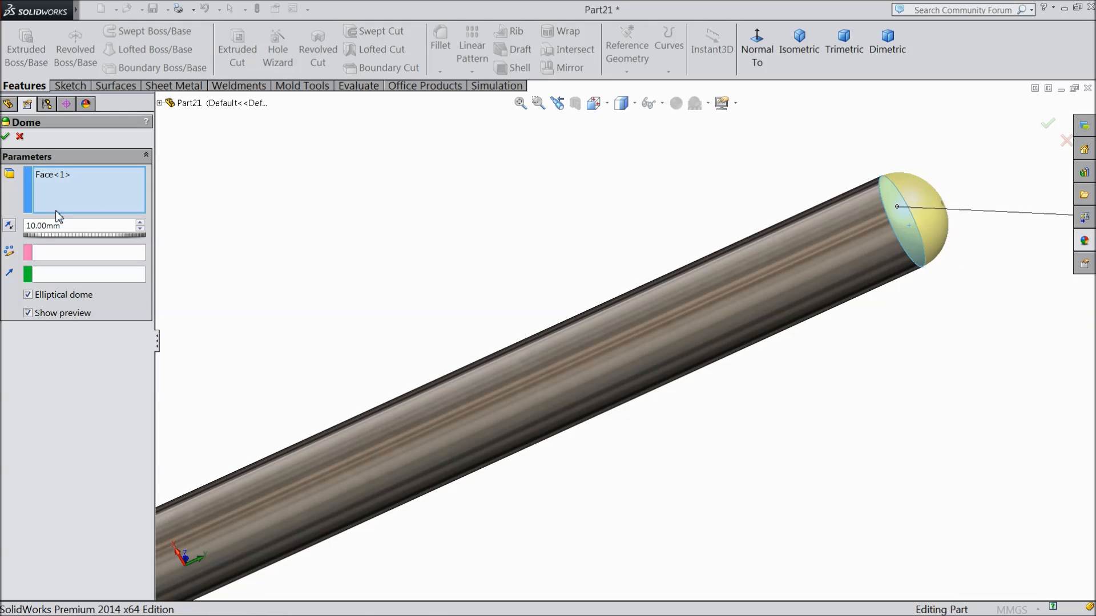
left_click(6, 137)
key("Return")
Step: Start saving the part and create a new folder named Pipe Cutter on the Desktop
scroll(361, 291, "up", 3)
left_click(361, 291)
middle_click_drag(375, 306, 434, 331)
scroll(495, 409, "down", 6)
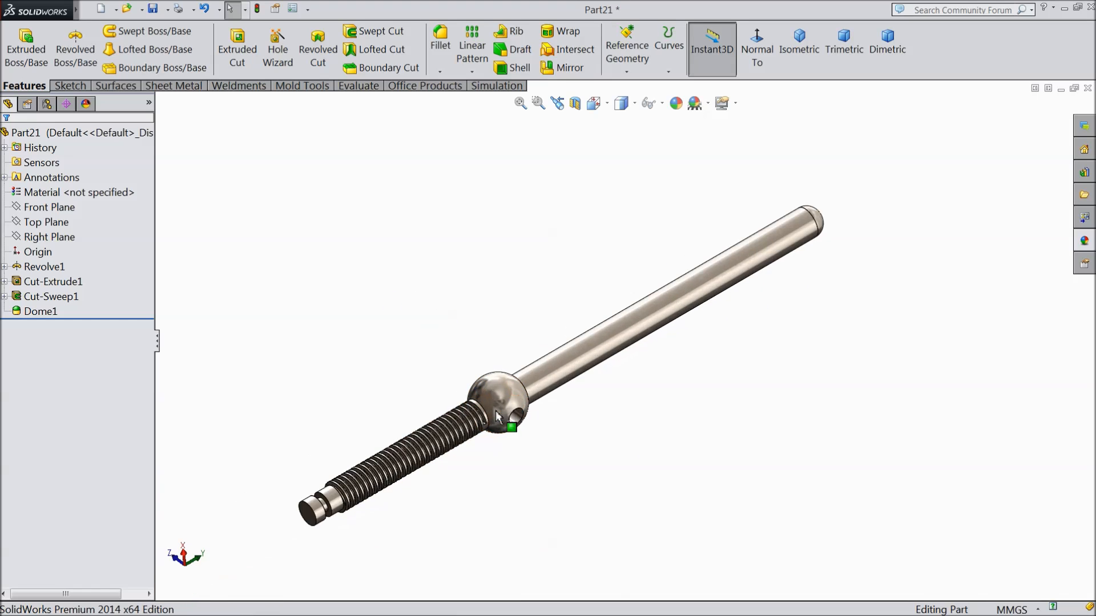
scroll(486, 435, "up", 3)
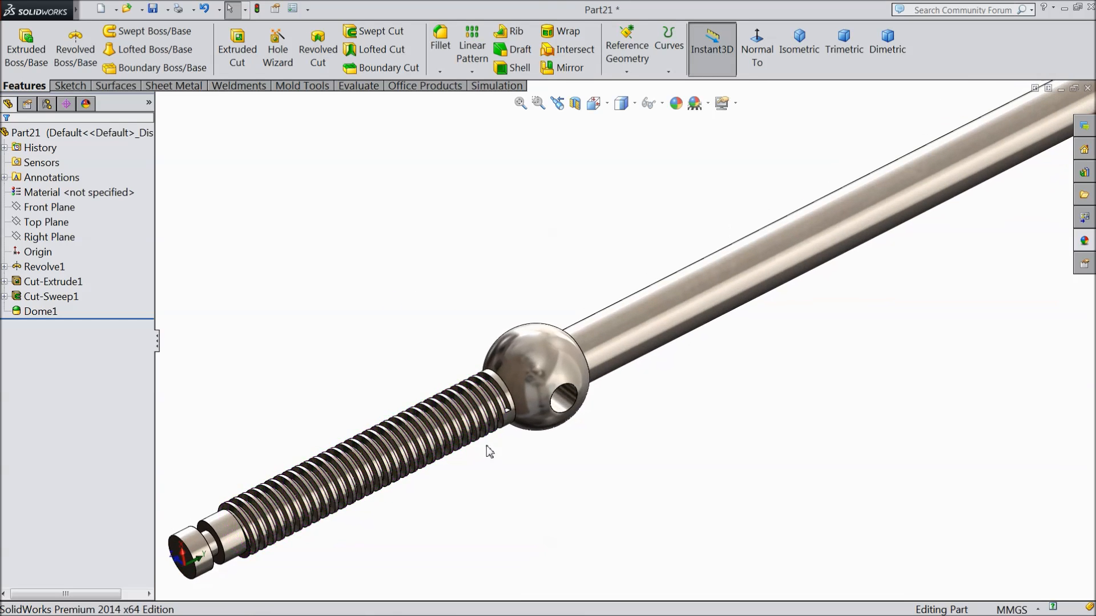
scroll(810, 308, "down", 2)
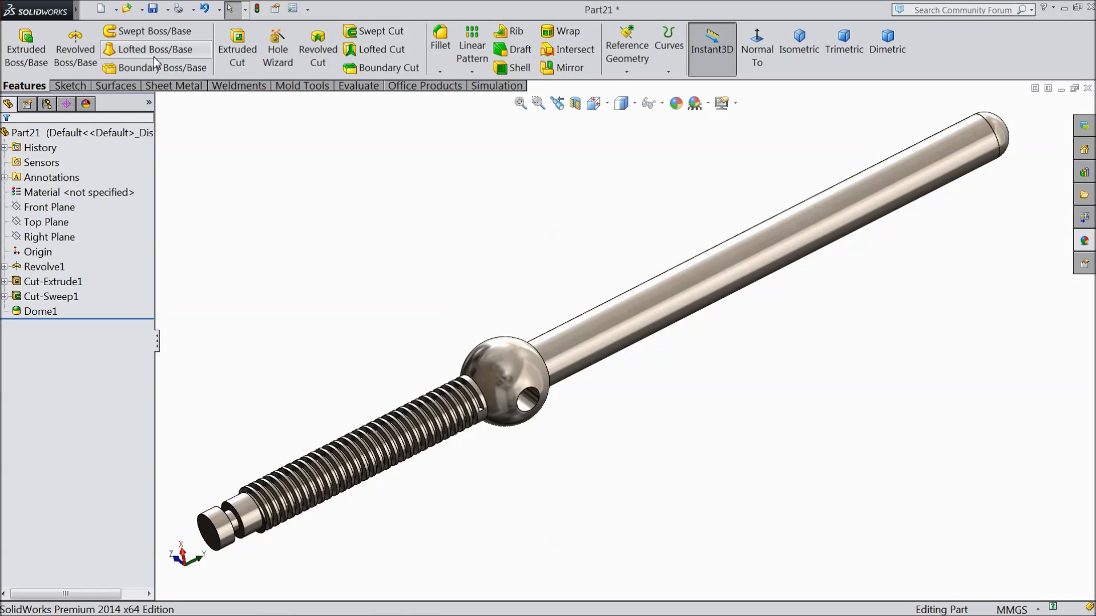
left_click(155, 10)
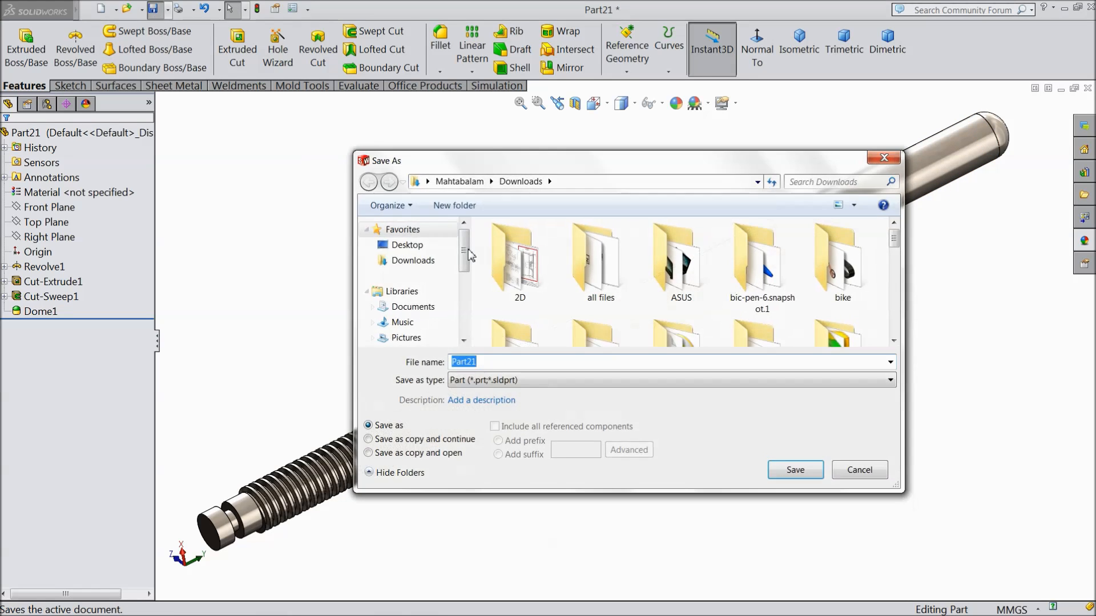
left_click(425, 246)
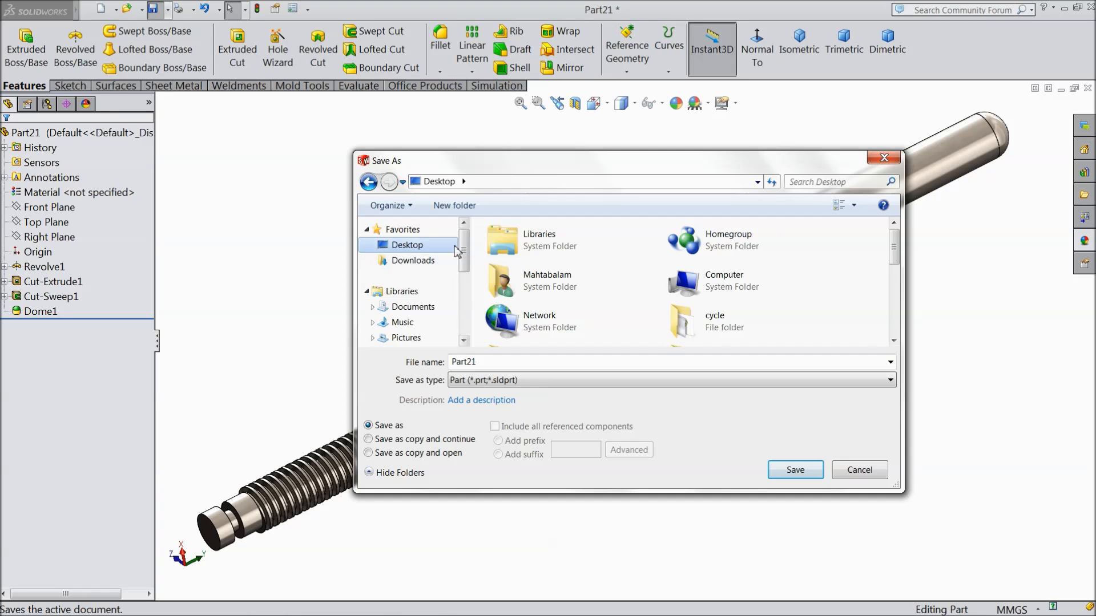
left_click(455, 205)
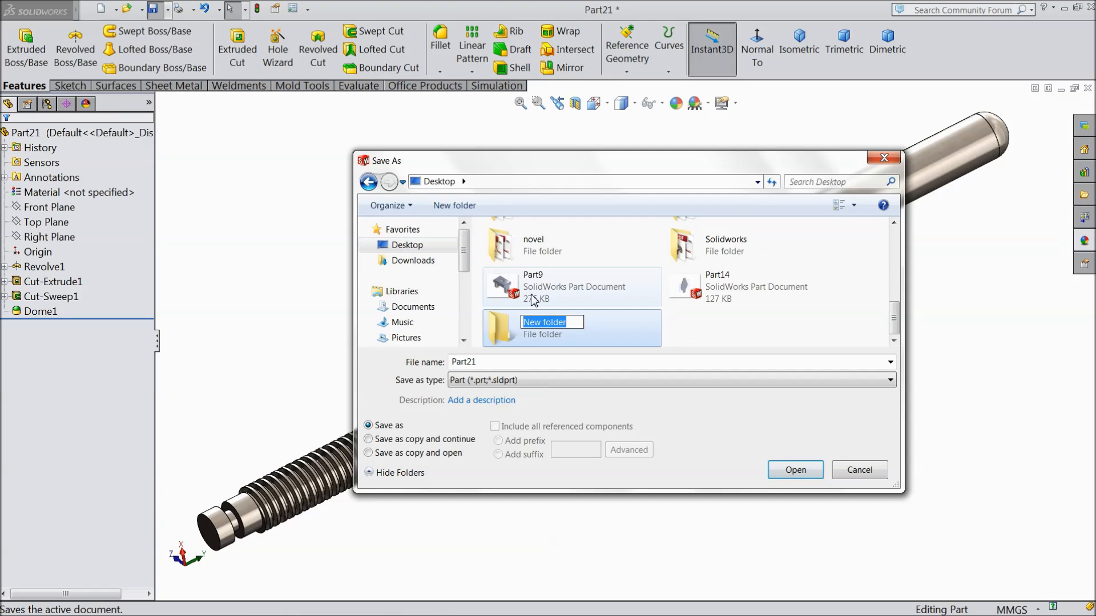
type("Pipe Cutter")
key("Return")
Step: Save the part in the Pipe Cutter folder under the file name 1.Screw handle
double_click(525, 337)
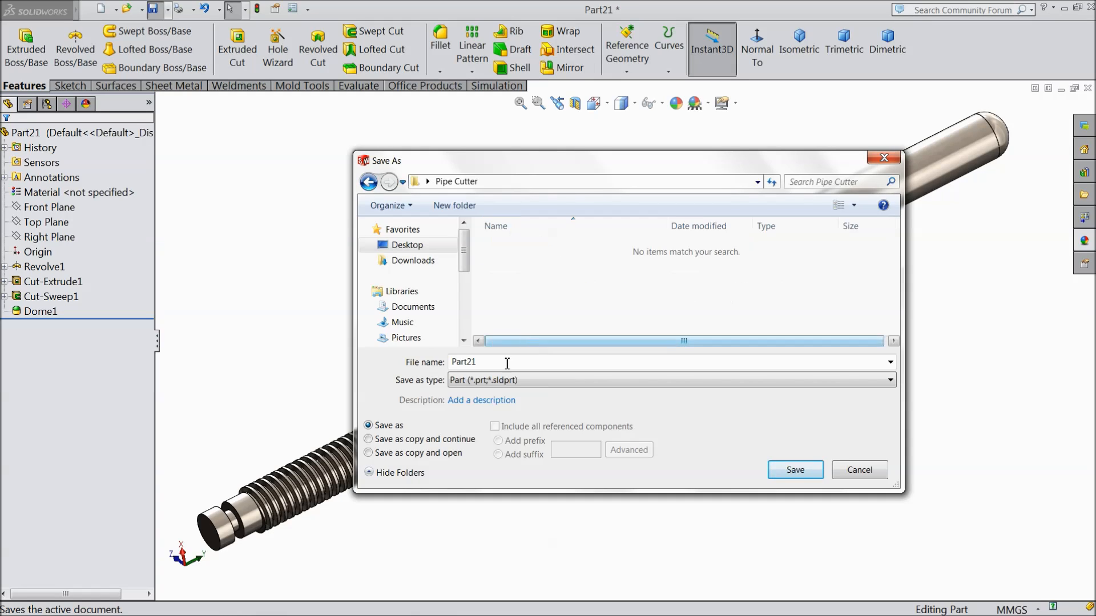
type("1.Screw handle")
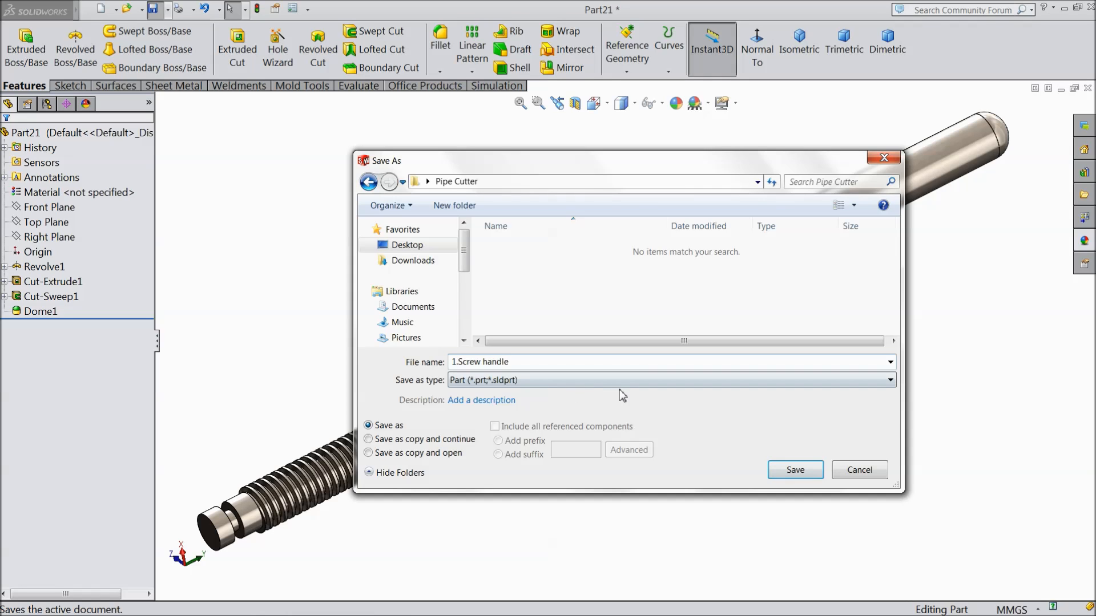
left_click(795, 470)
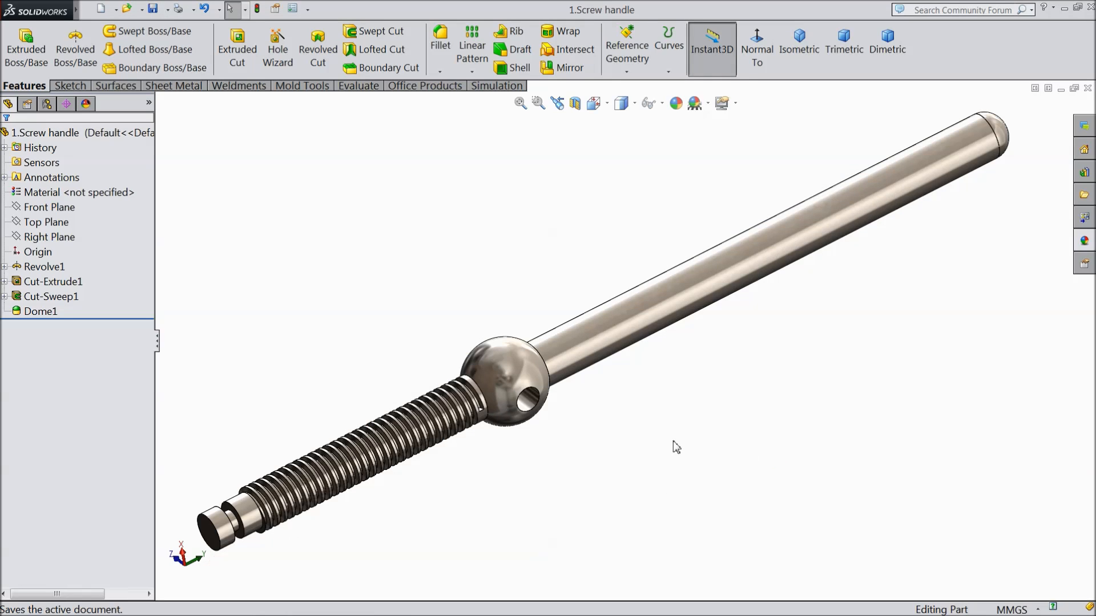
middle_click_drag(673, 446, 693, 394)
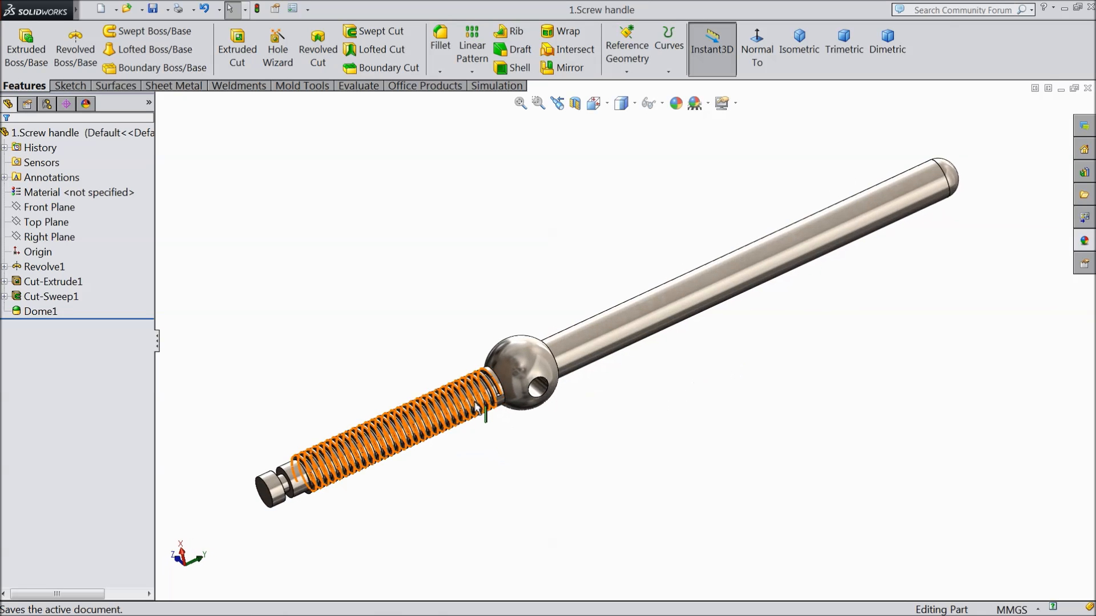
scroll(519, 410, "down", 3)
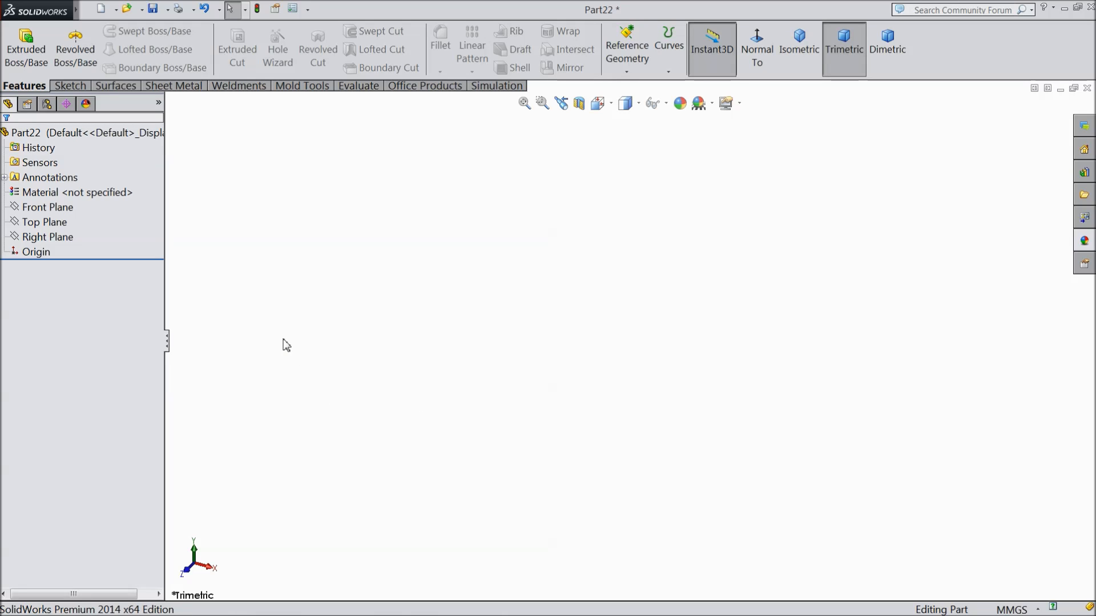
Step: Start a sketch on the Front Plane of the new part and draw a vertical centerline through the origin
left_click(57, 208)
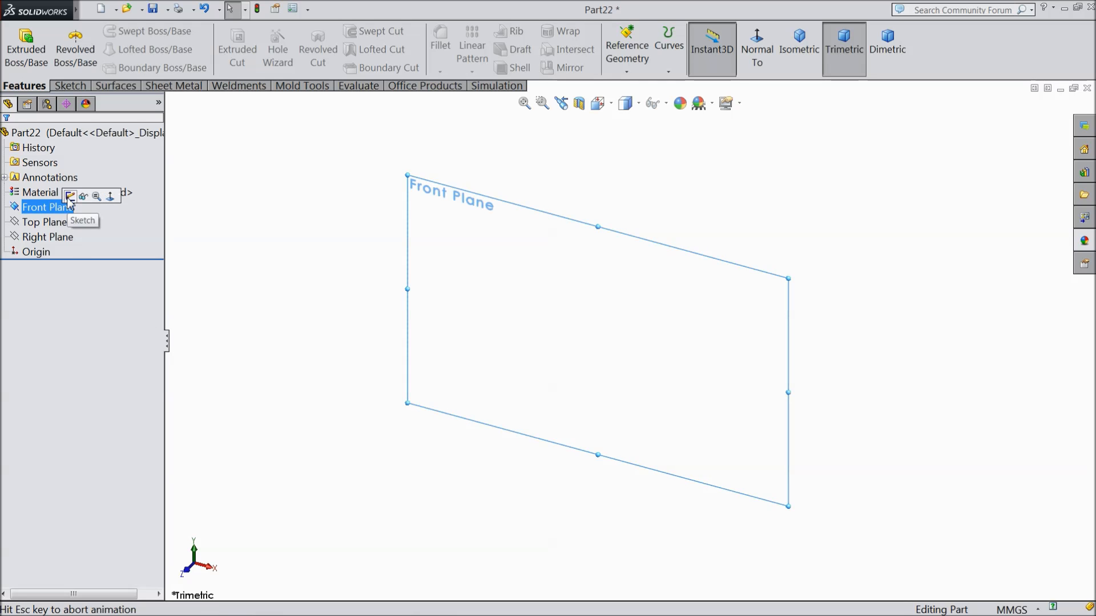
left_click(86, 190)
left_click(80, 87)
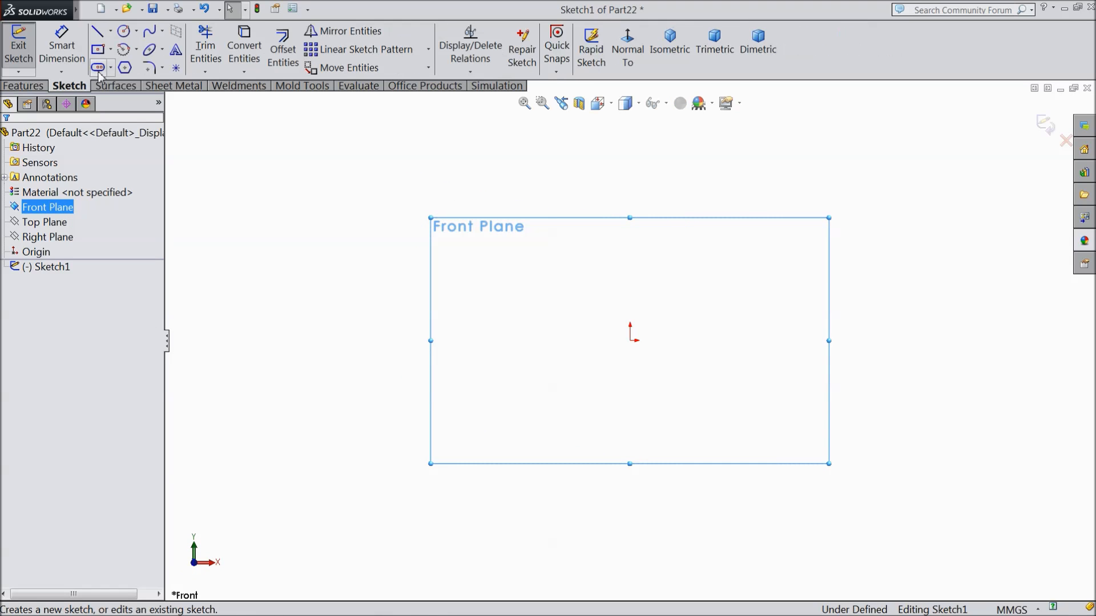
left_click(112, 32)
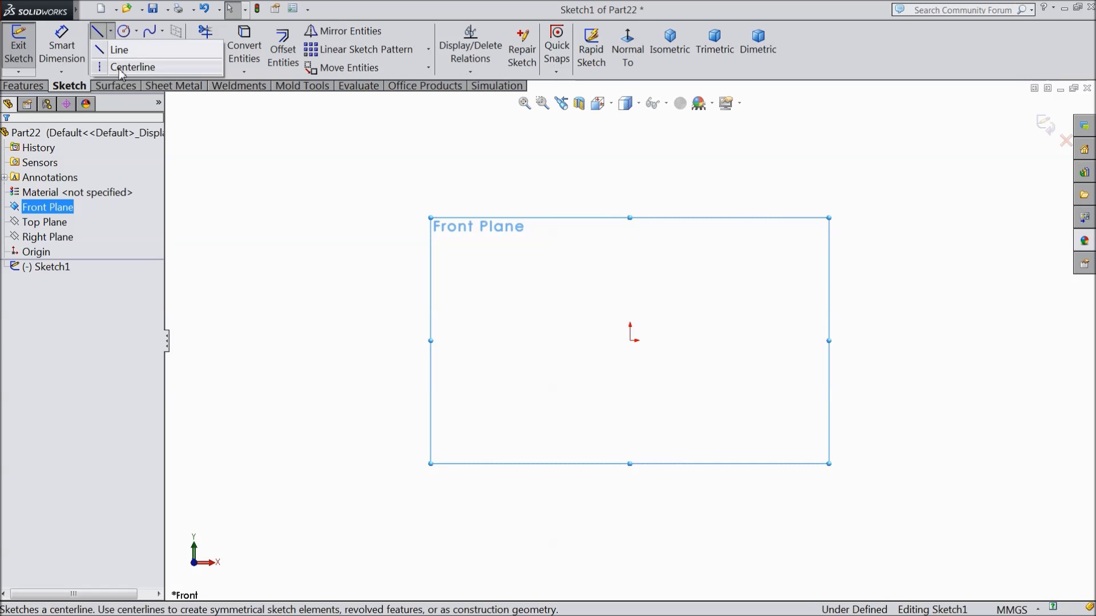
left_click(121, 67)
left_click(630, 228)
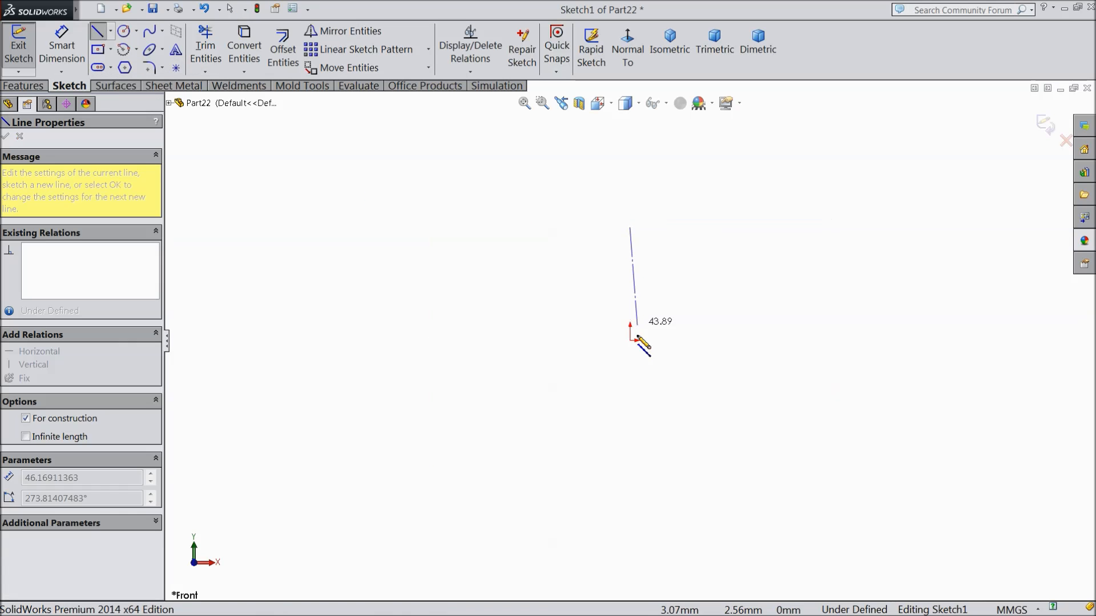
left_click(631, 474)
right_click(699, 474)
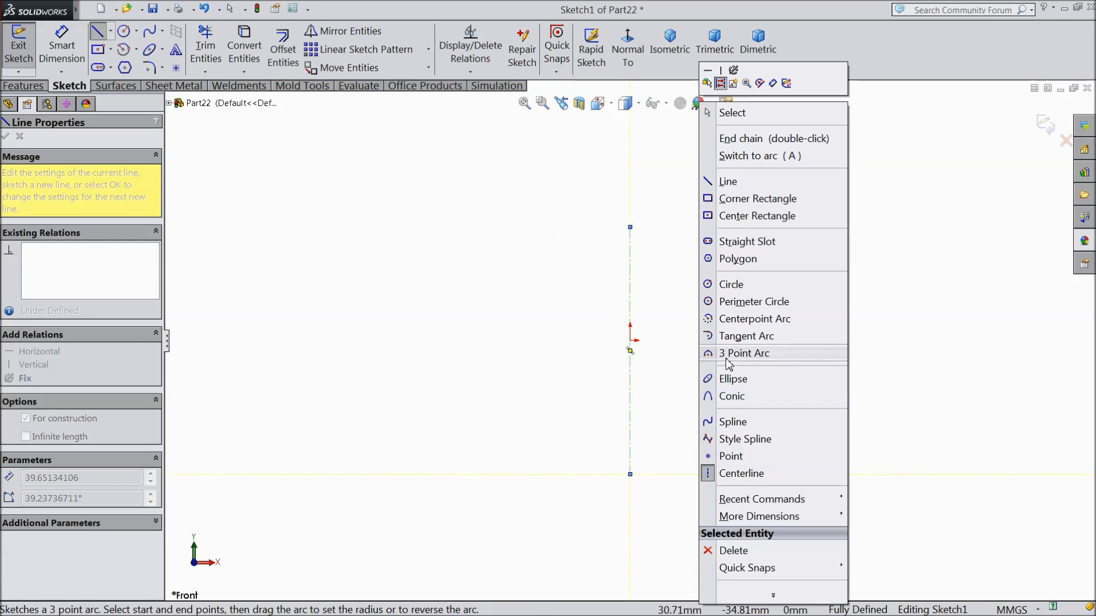
left_click(732, 114)
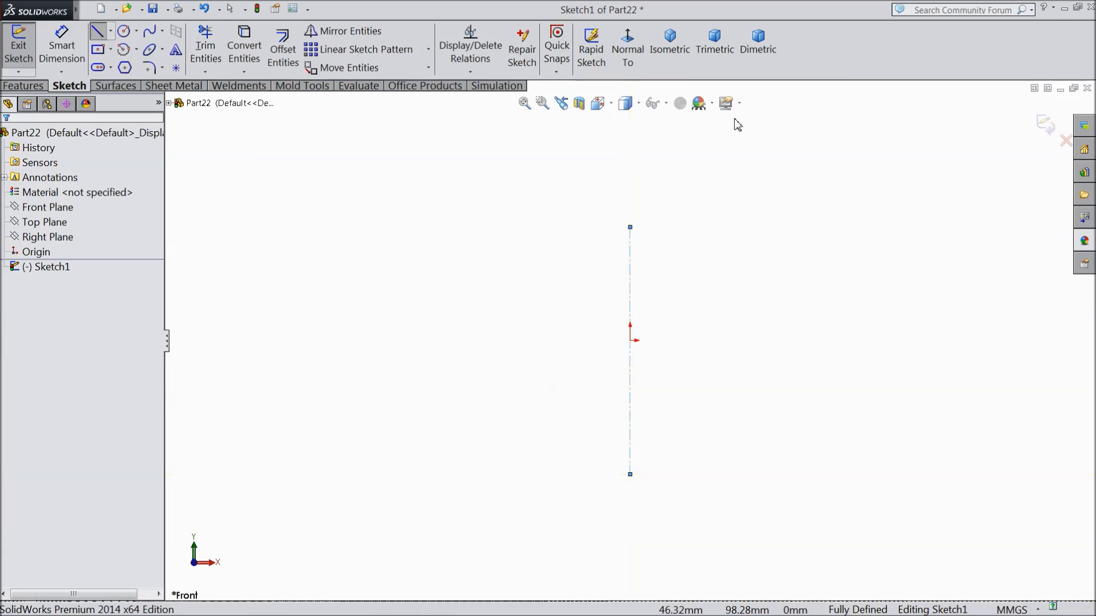
Step: Draw a horizontal centerline through the origin, crossing the vertical centerline
left_click(110, 30)
left_click(121, 67)
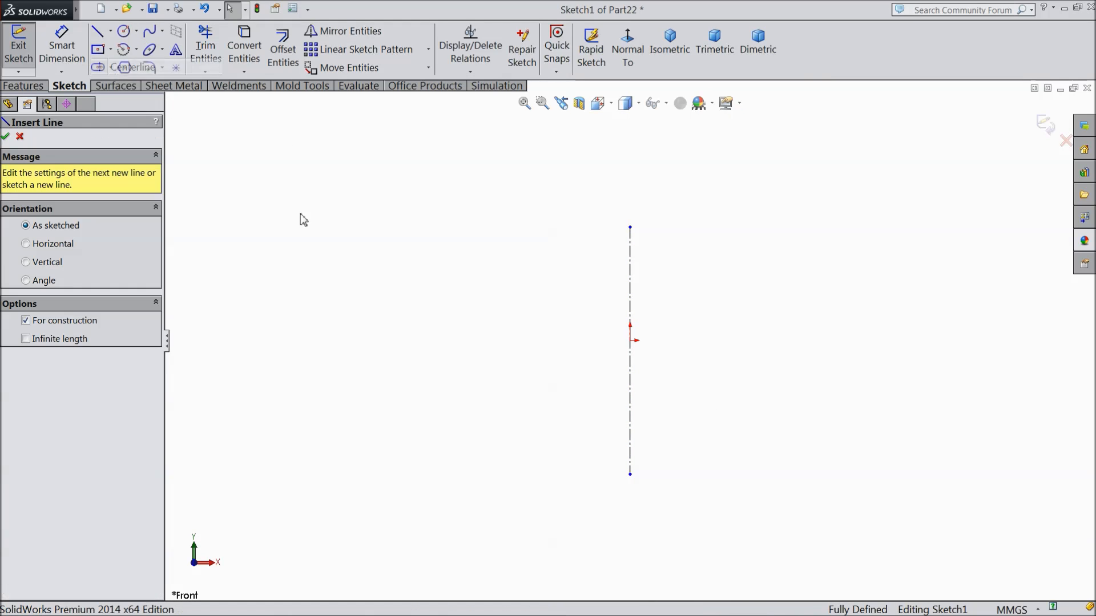
left_click(518, 340)
left_click(803, 340)
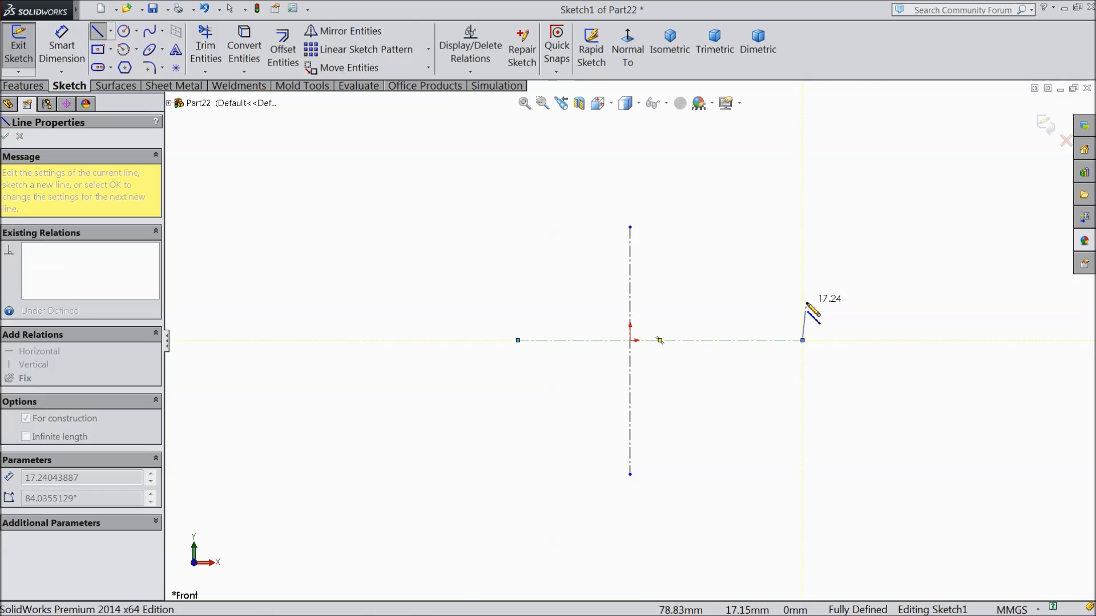
right_click(806, 304)
left_click(834, 112)
Step: Sketch a centerpoint arc below the origin with a radius of about 32 mm, spanning about 159 degrees from the horizontal centerline
scroll(742, 382, "down", 2)
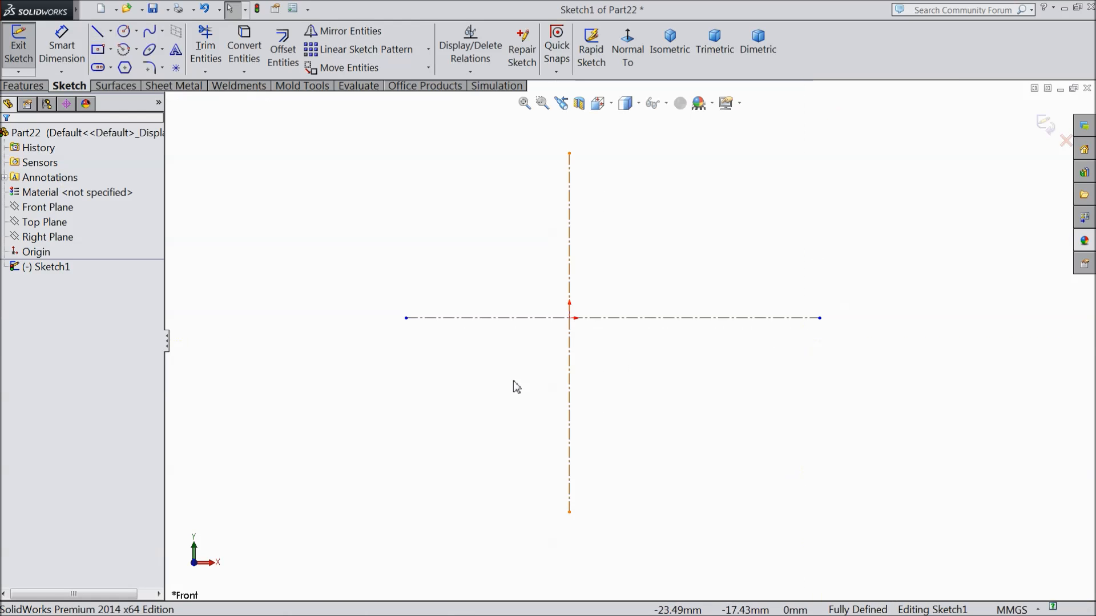
left_click(136, 49)
left_click(146, 70)
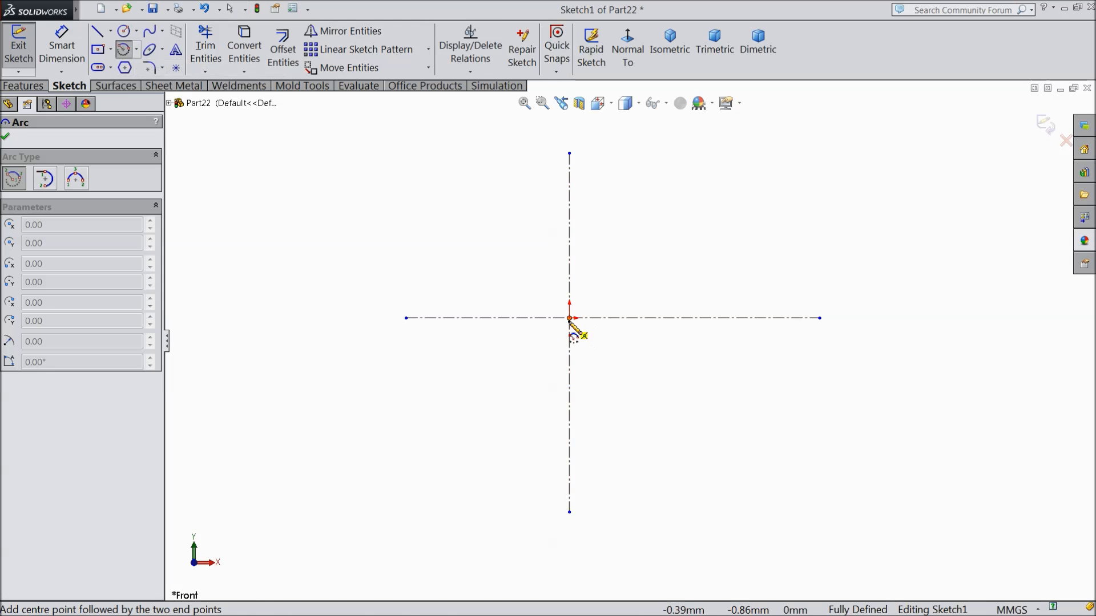
left_click(569, 318)
left_click(673, 318)
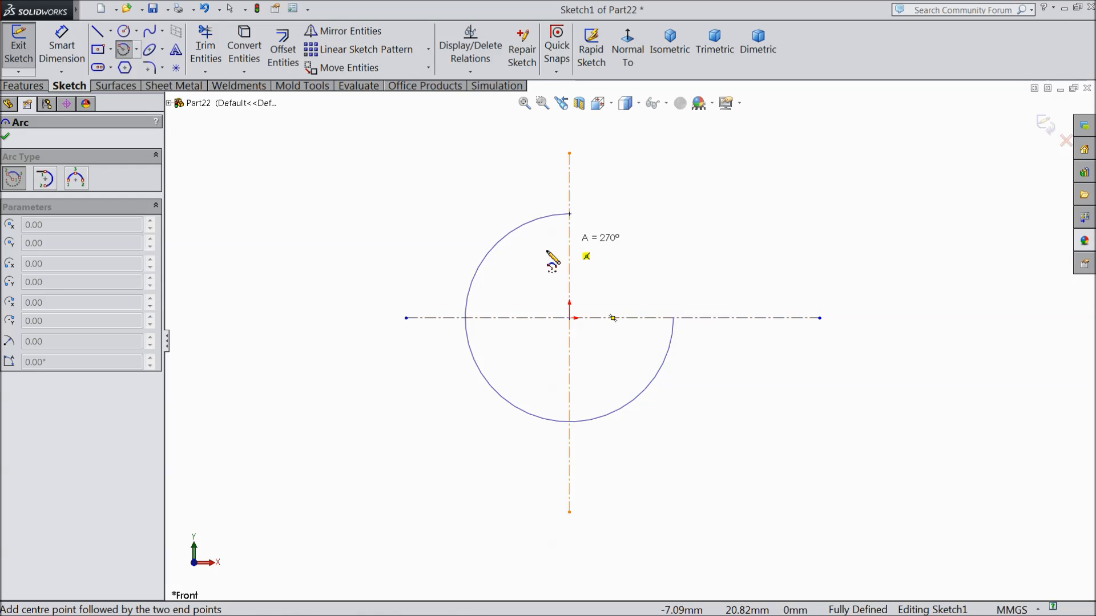
left_click(474, 357)
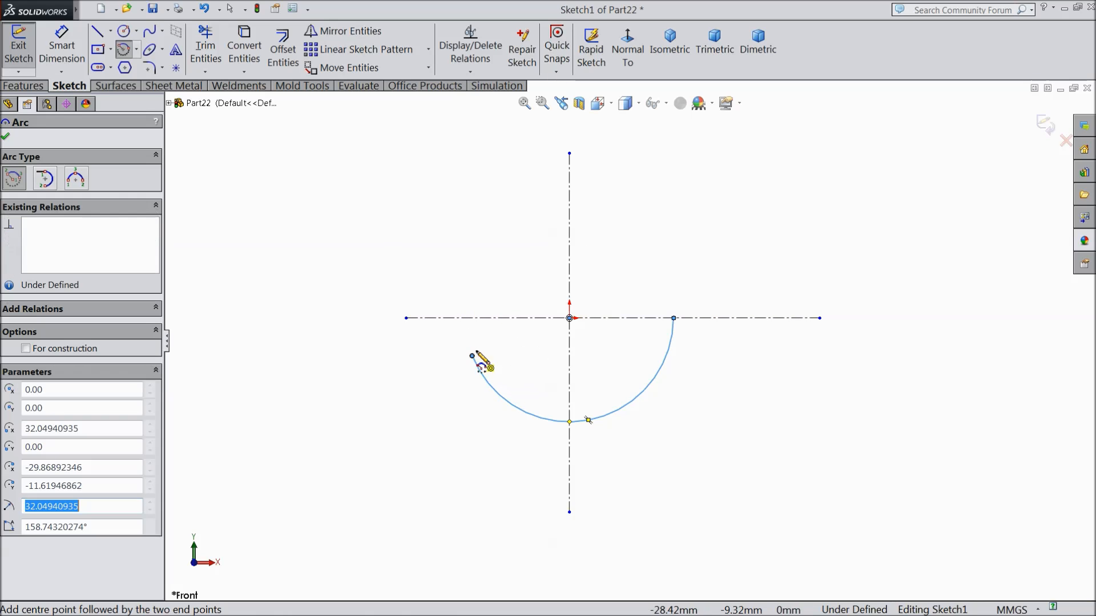
Step: Sketch a concentric inner arc about the origin with a radius of about 18 mm, spanning about 153 degrees from the horizontal centerline
scroll(561, 319, "down", 3)
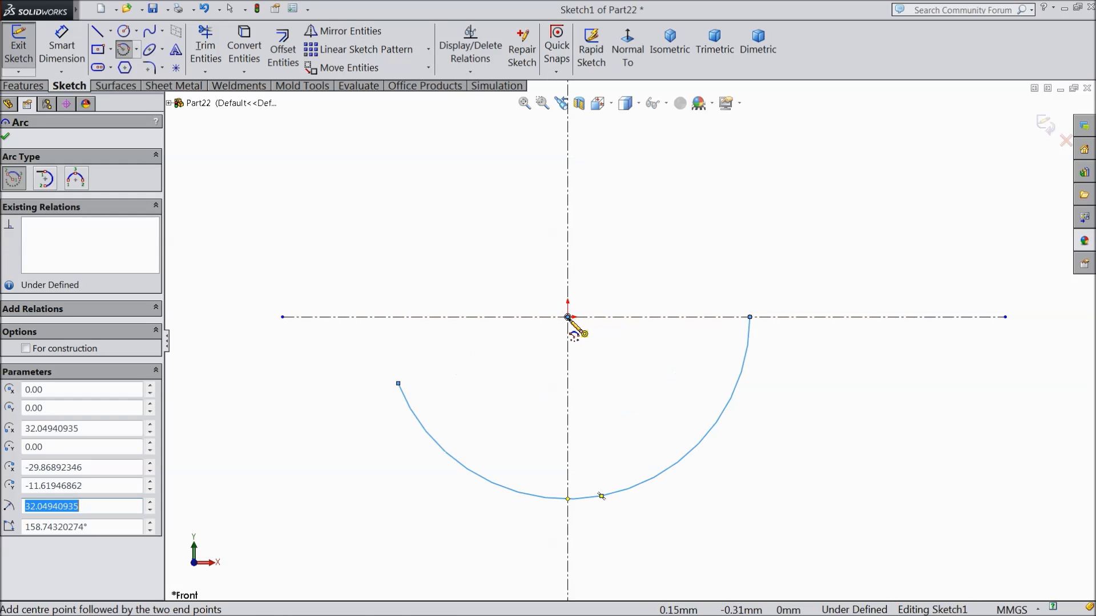
left_click(570, 318)
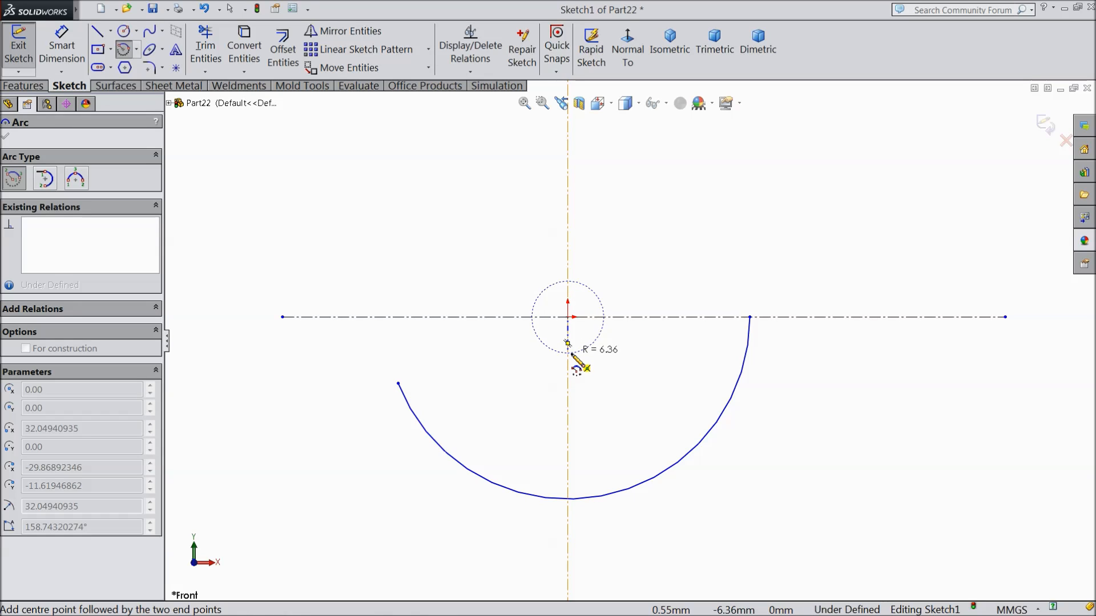
left_click(671, 317)
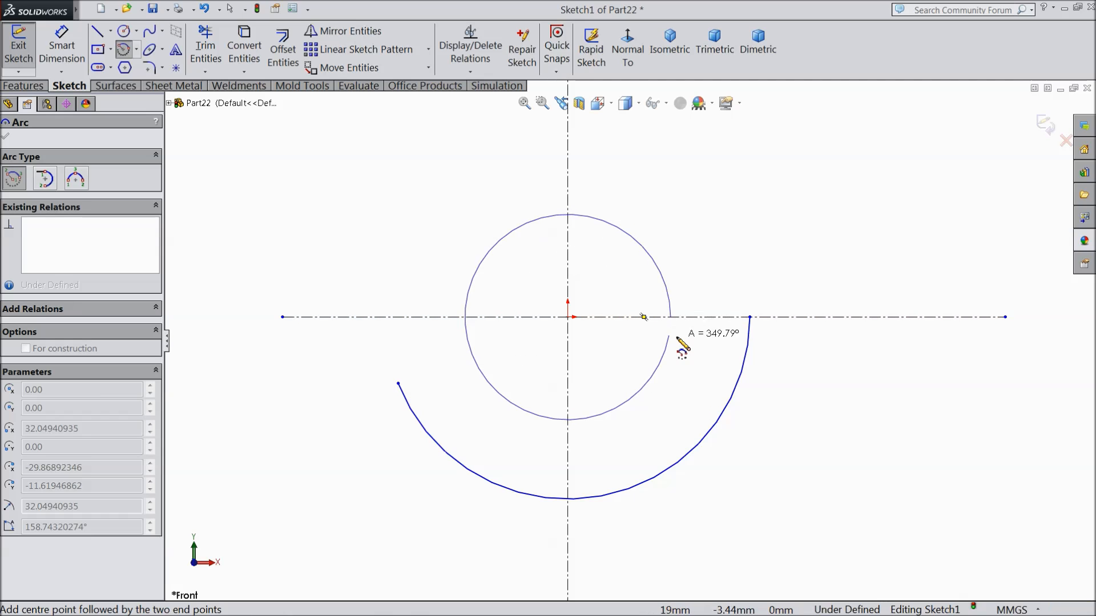
left_click(486, 362)
right_click(486, 230)
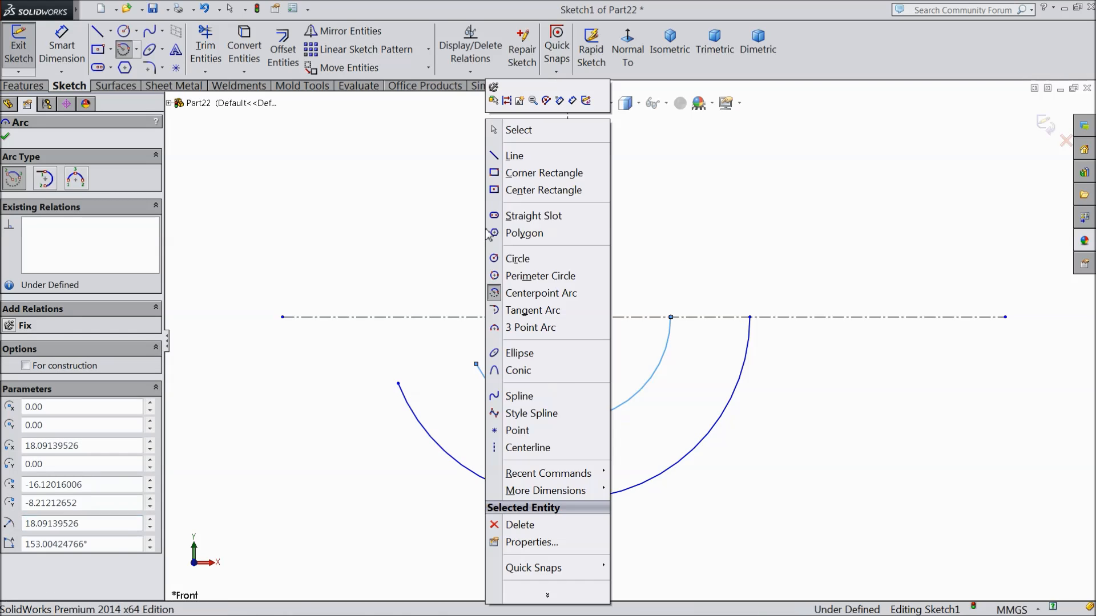
left_click(521, 132)
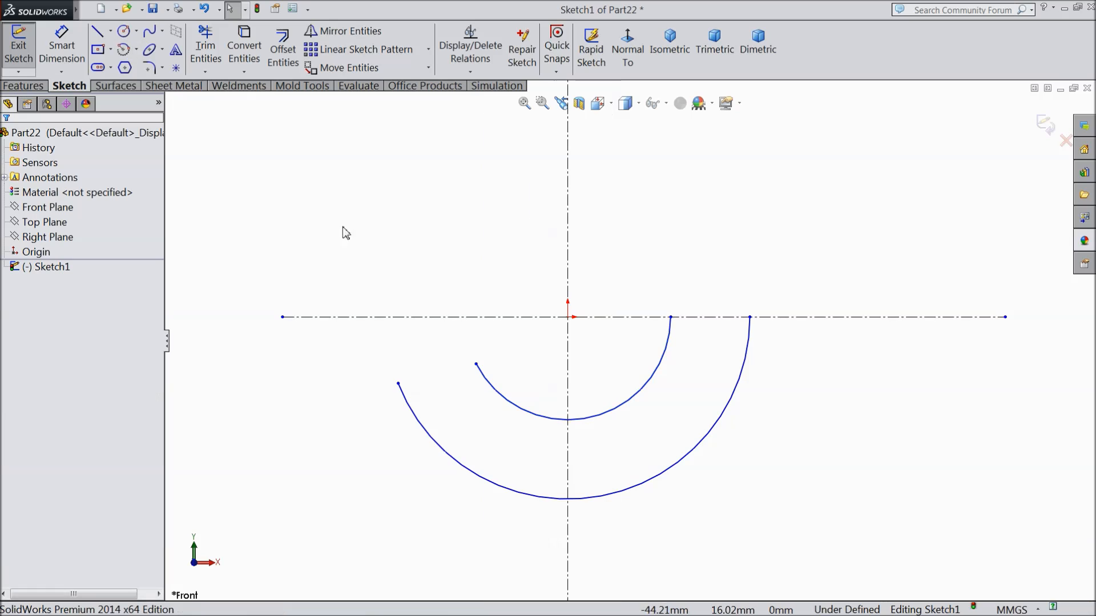
Step: Sketch a construction circle centred on the origin, between the two arcs, with a radius of about 25 mm
left_click(125, 31)
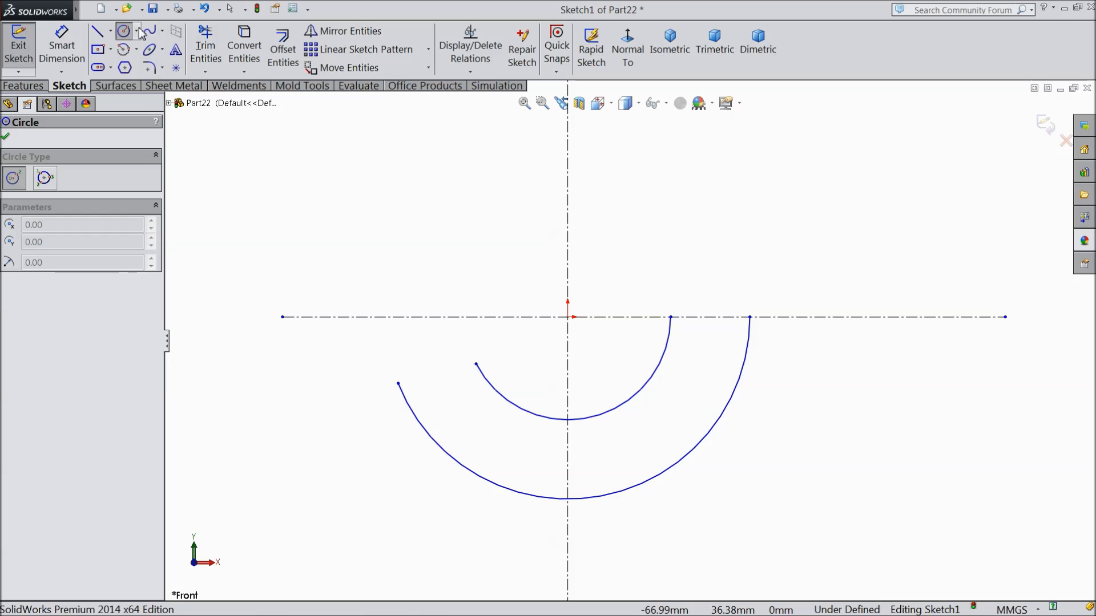
left_click(568, 317)
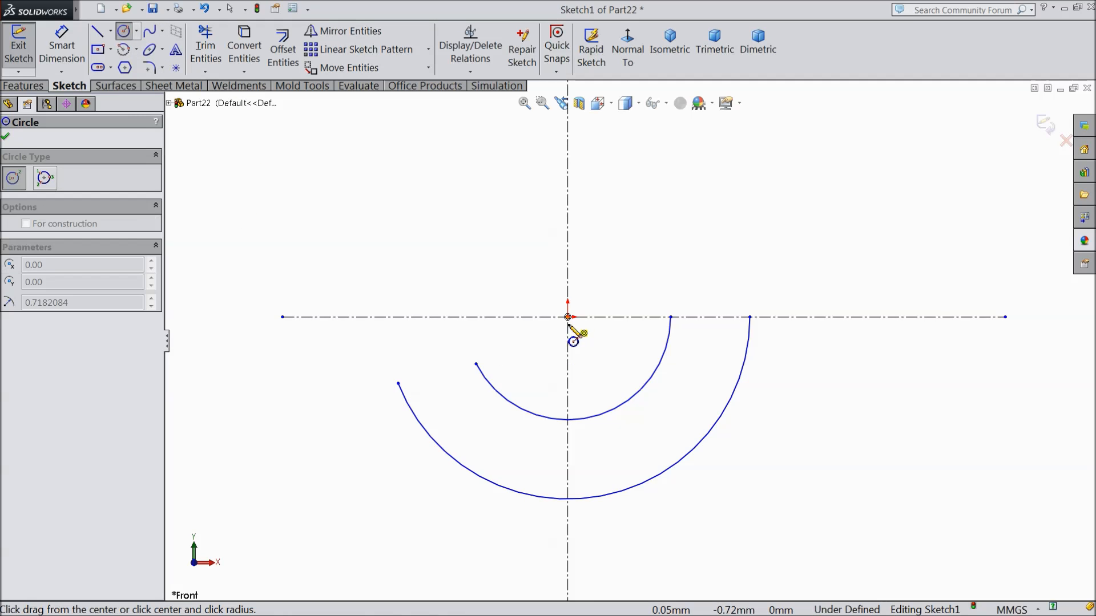
left_click(615, 451)
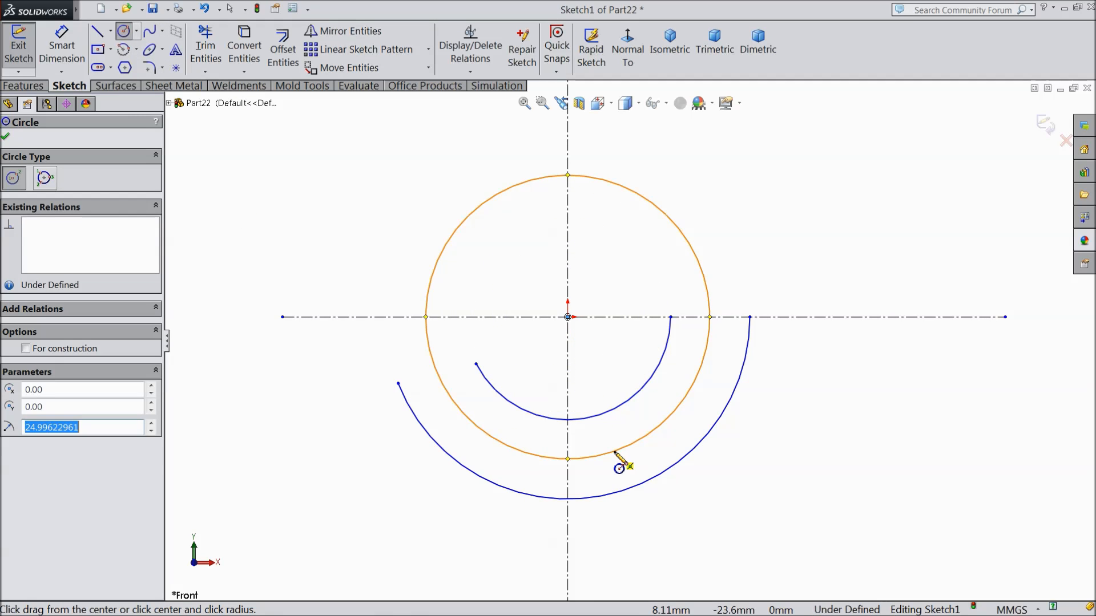
left_click(50, 352)
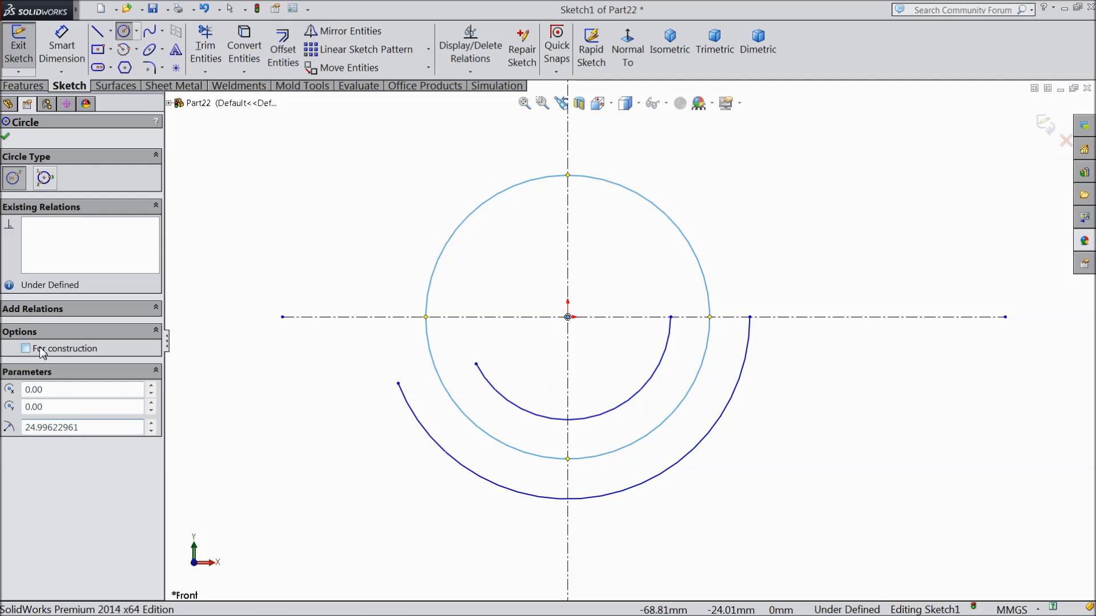
left_click(7, 138)
Step: Dimension the construction circle's diameter as 68 mm
left_click(61, 46)
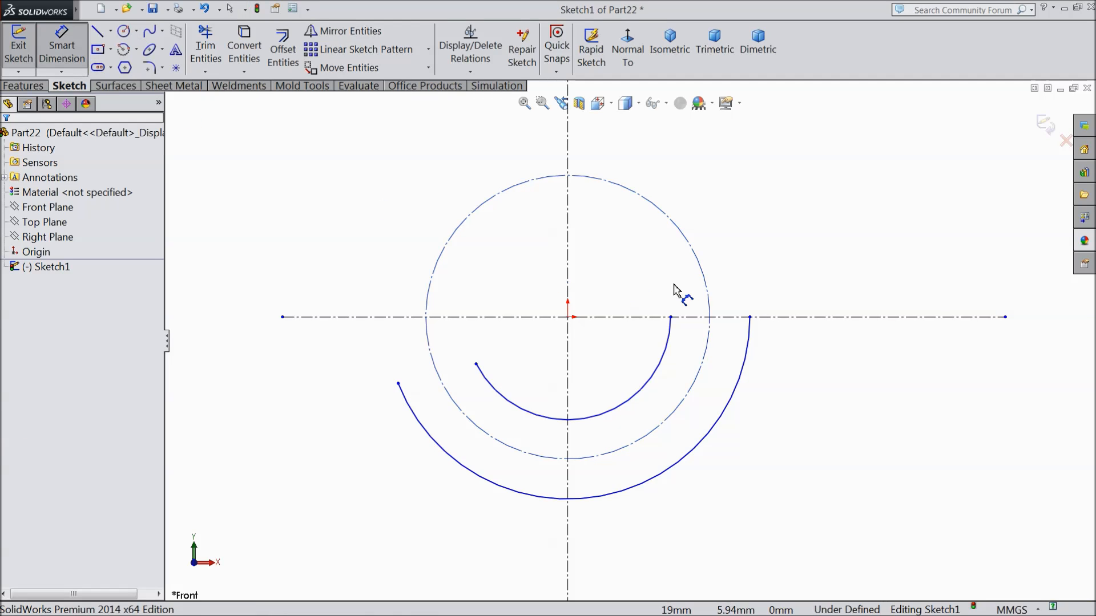
left_click(710, 291)
left_click(870, 337)
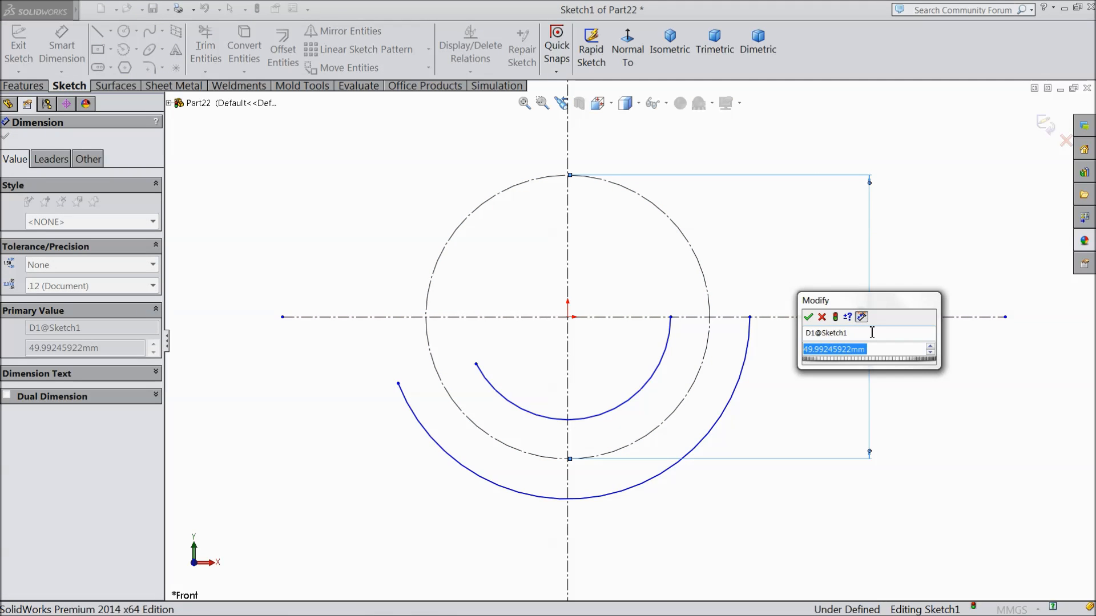
type("68")
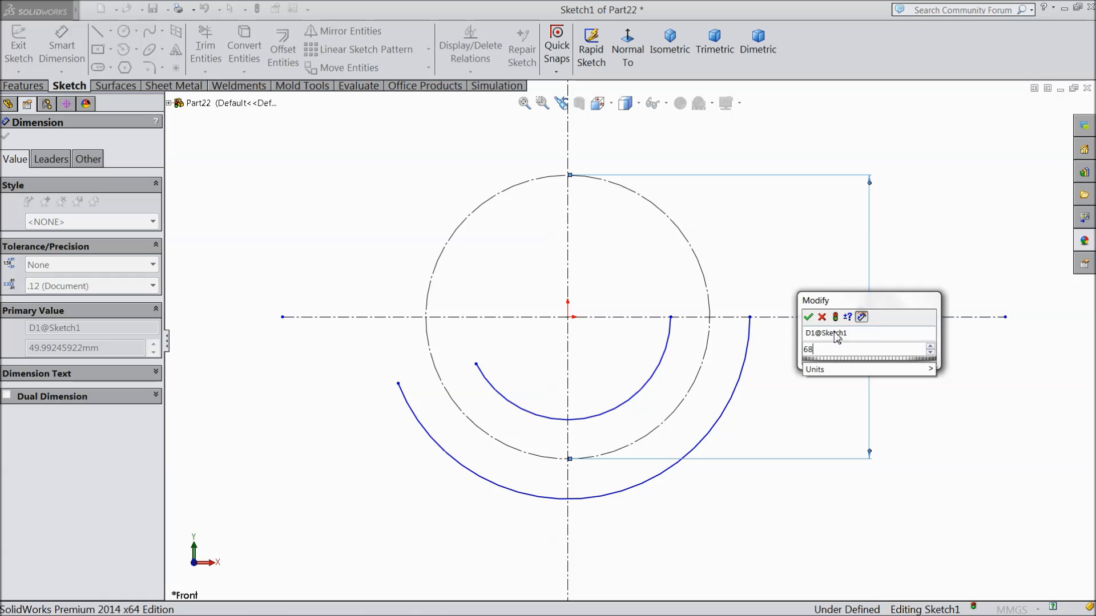
left_click(808, 318)
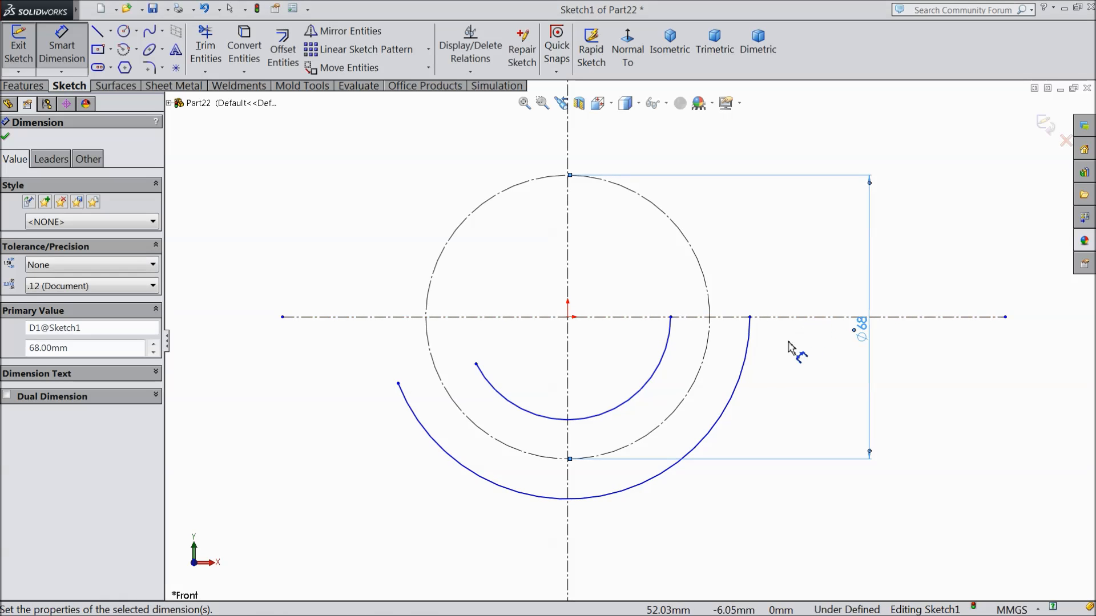
Step: Dimension the outer arc's radius as 116/2, which is 58 mm
left_click(740, 390)
left_click(768, 427)
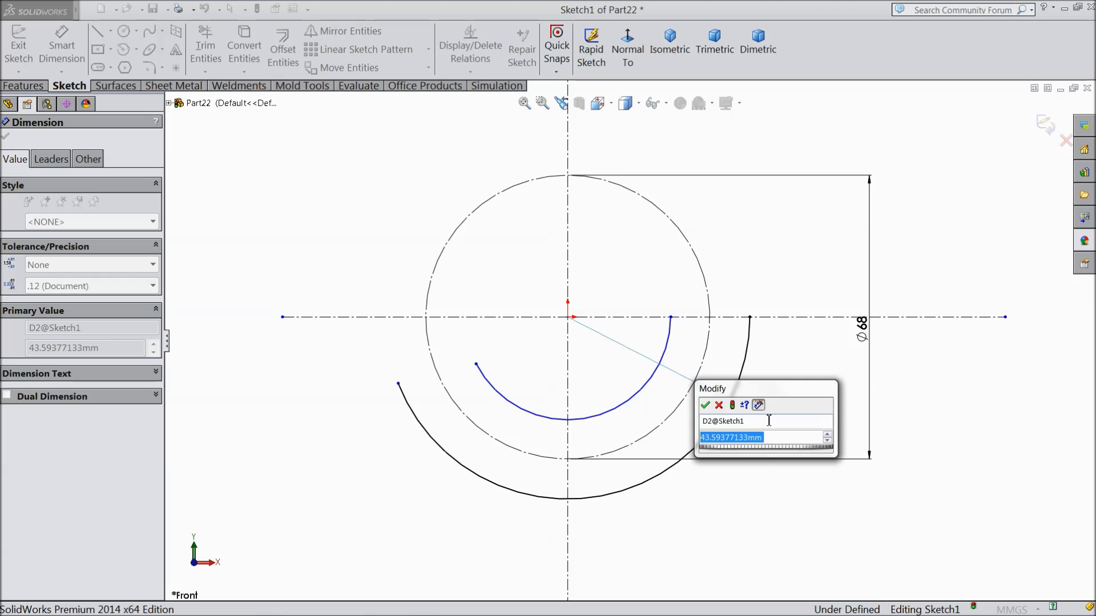
type("116/2")
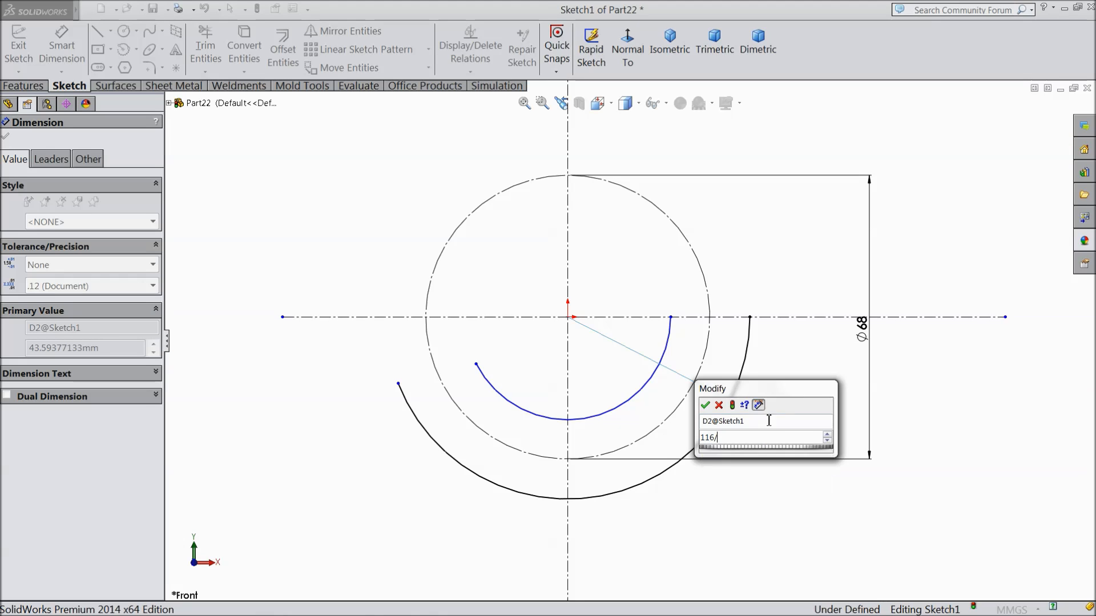
left_click(706, 406)
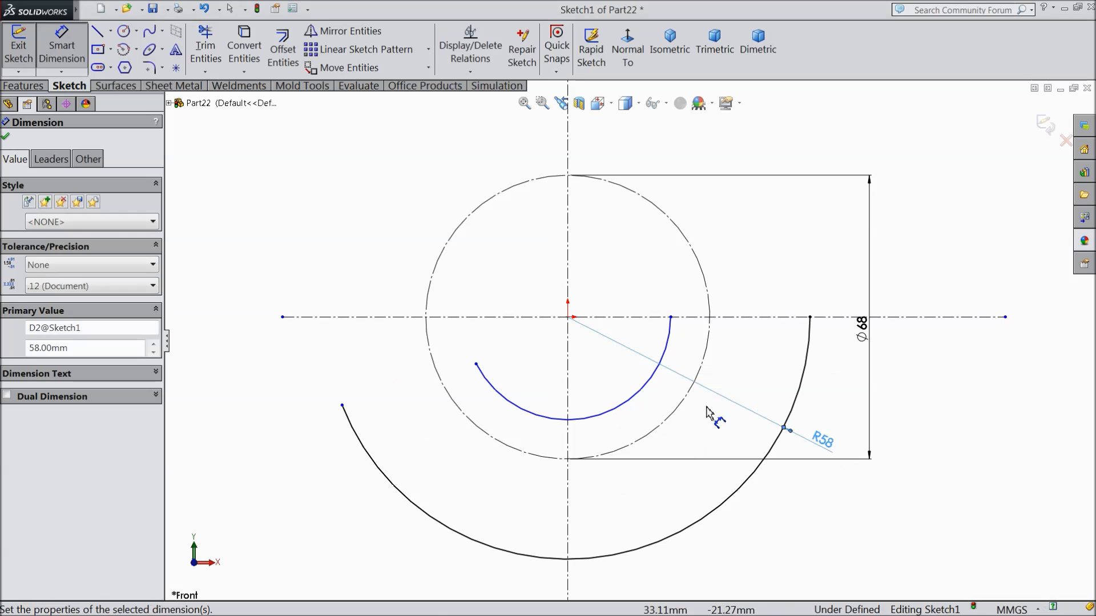
Step: Dimension the inner arc's radius as 24 mm and place its label above the horizontal centerline
left_click(645, 394)
left_click(657, 400)
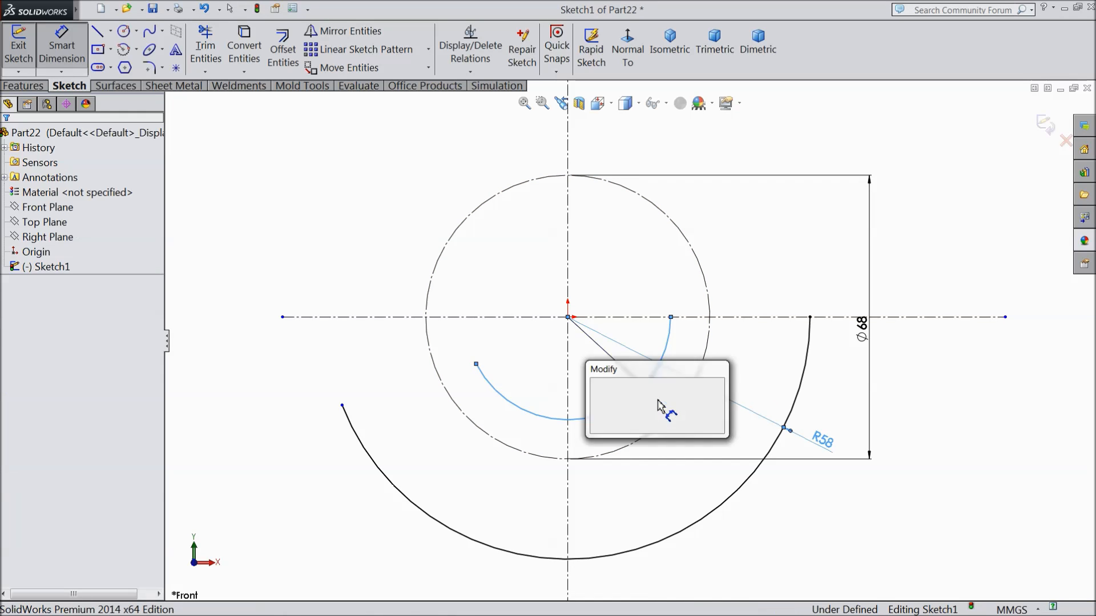
type("24")
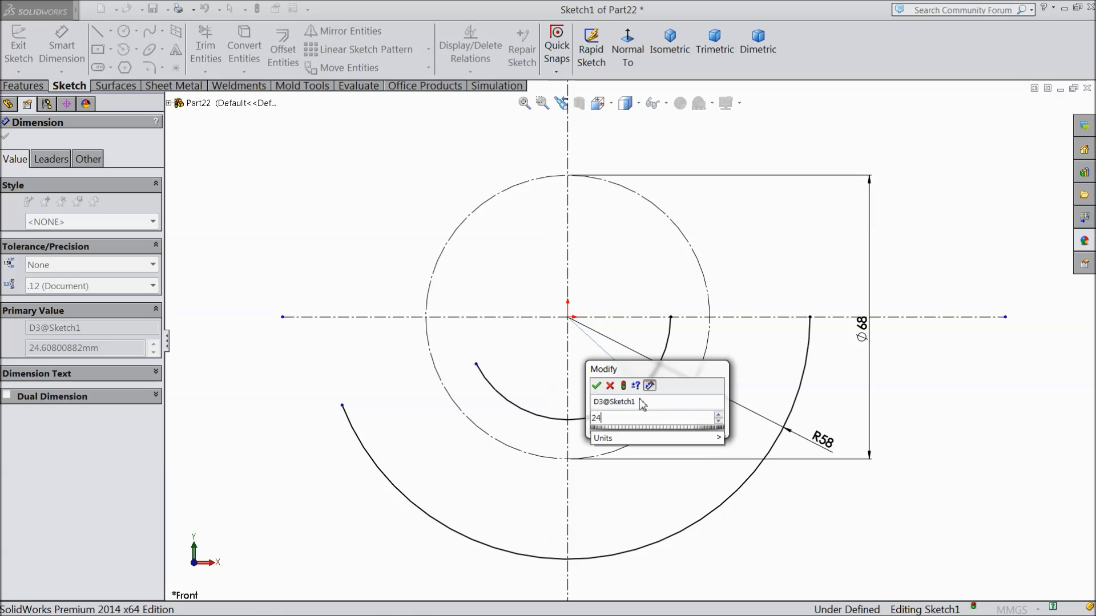
left_click(596, 386)
left_click_drag(655, 394, 669, 270)
left_click(7, 137)
Step: Sketch two small circles centred on the lower construction circle, either side of the vertical centerline, with radii of about 4.5 and 4.8 mm
left_click(124, 31)
left_click_drag(682, 403, 696, 416)
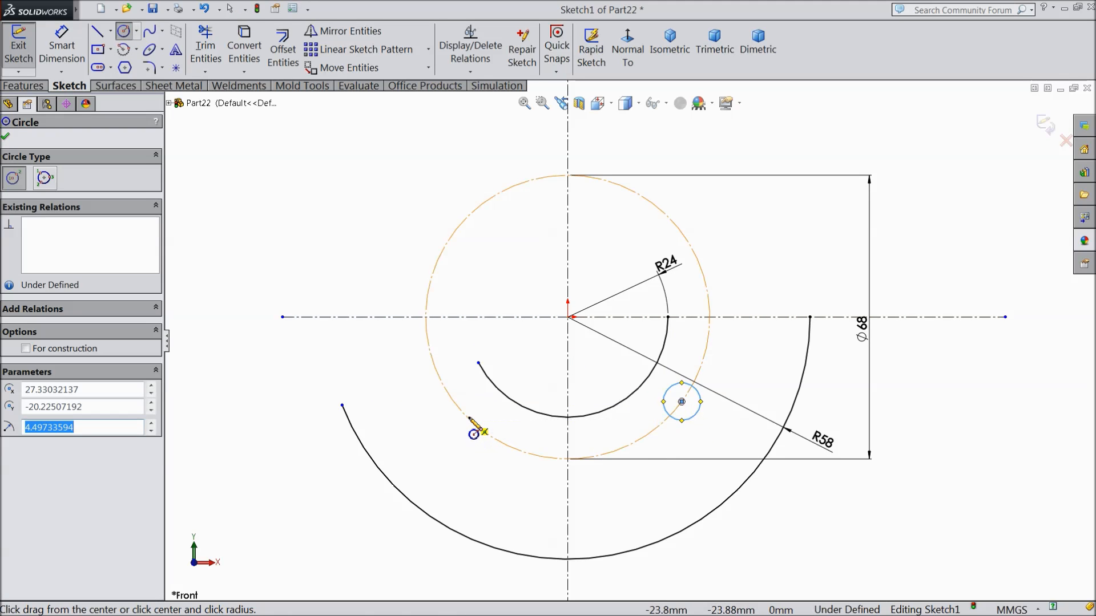
left_click_drag(466, 416, 481, 429)
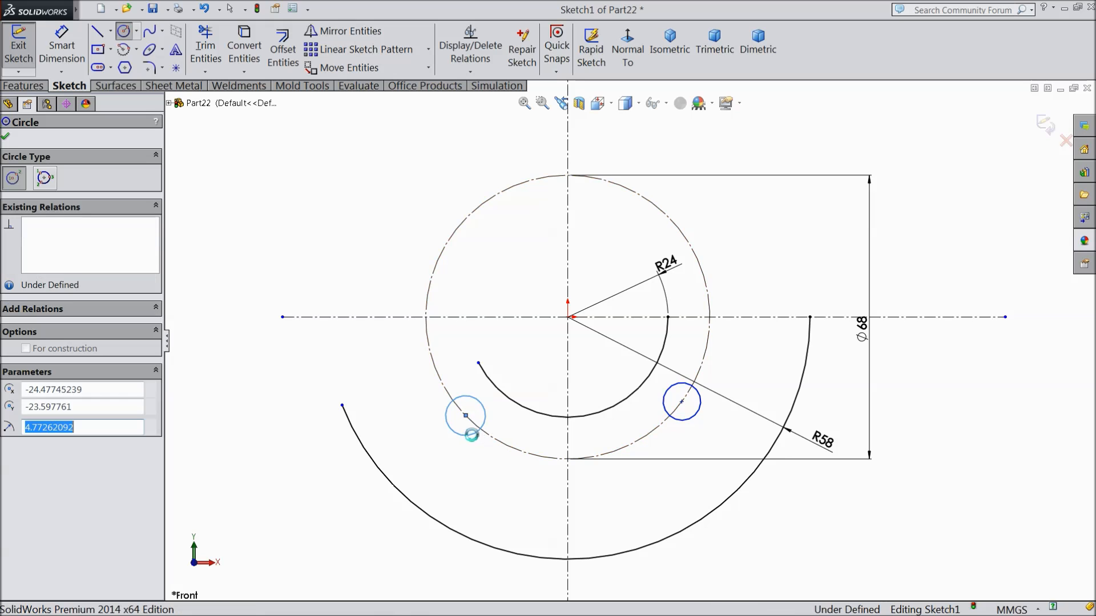
Step: Dimension the left small circle's centre 22 mm from the vertical centerline
left_click(62, 58)
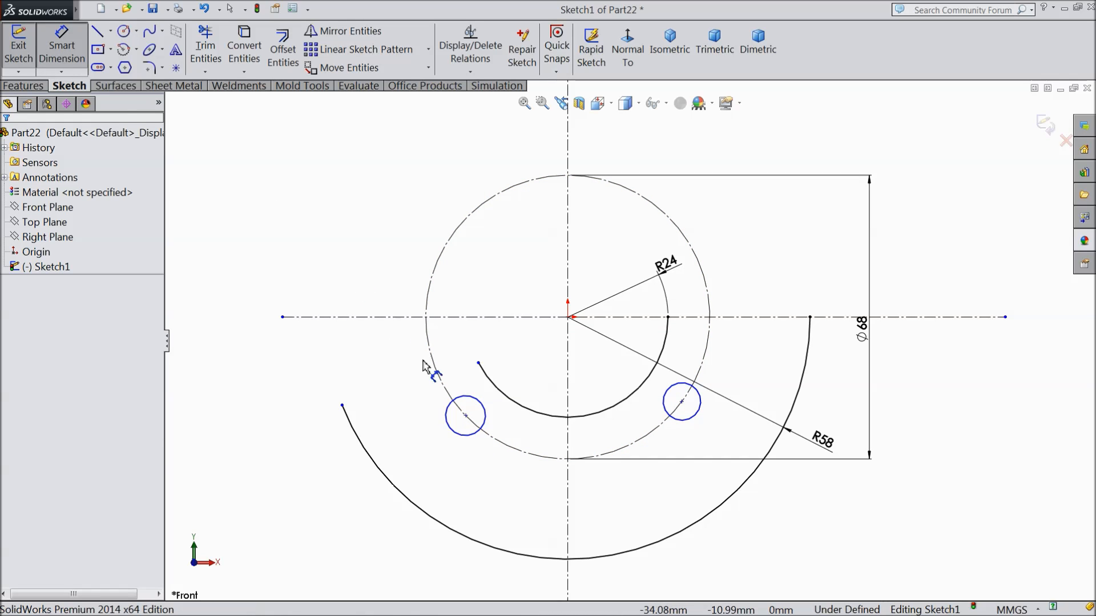
left_click(466, 416)
left_click(568, 484)
scroll(568, 489, "up", 3)
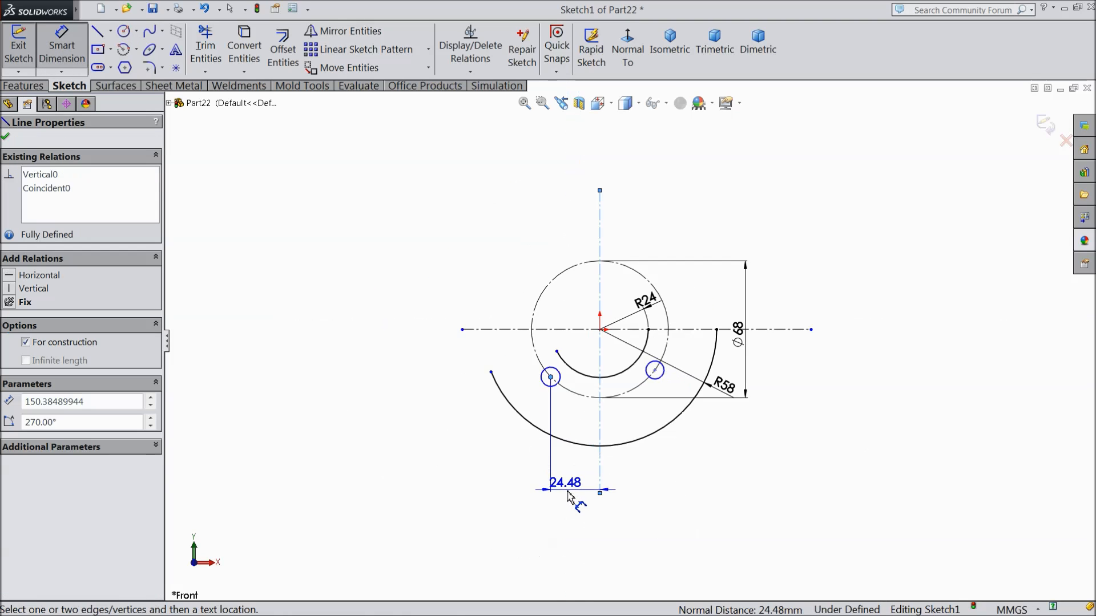
left_click(573, 488)
type("22")
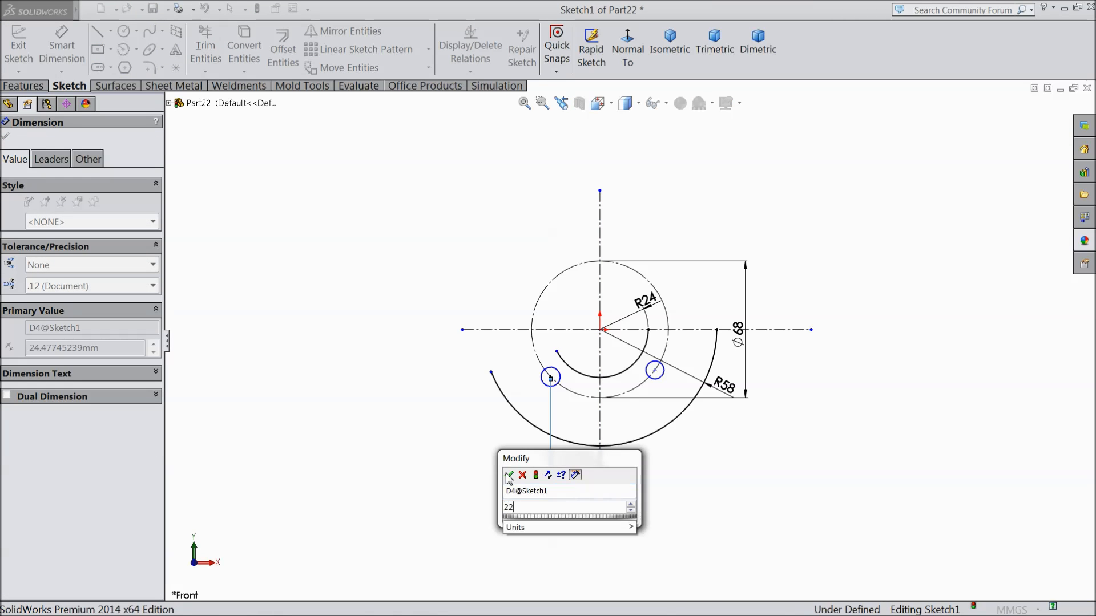
key("Return")
Step: Dimension the right small circle's centre 22 mm from the vertical centerline
scroll(637, 445, "down", 3)
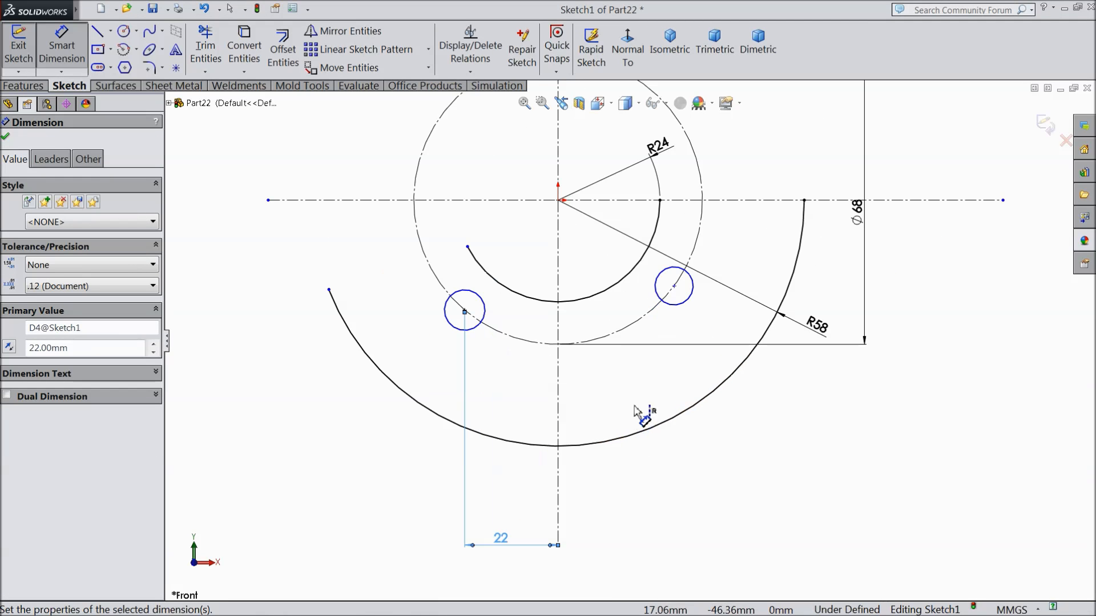
left_click(674, 286)
left_click(557, 342)
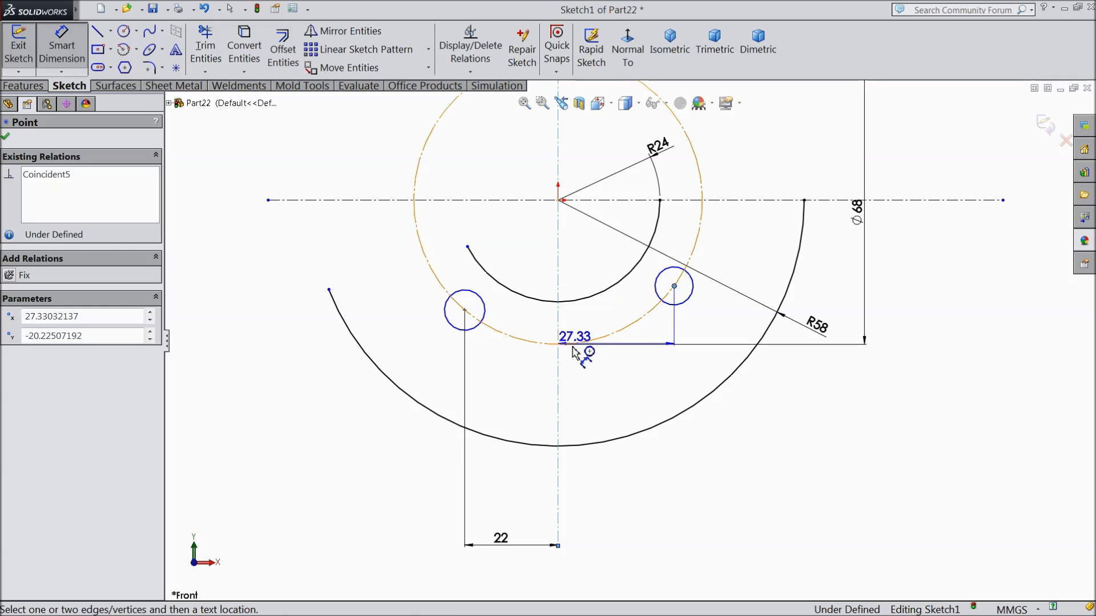
left_click(623, 491)
type("22")
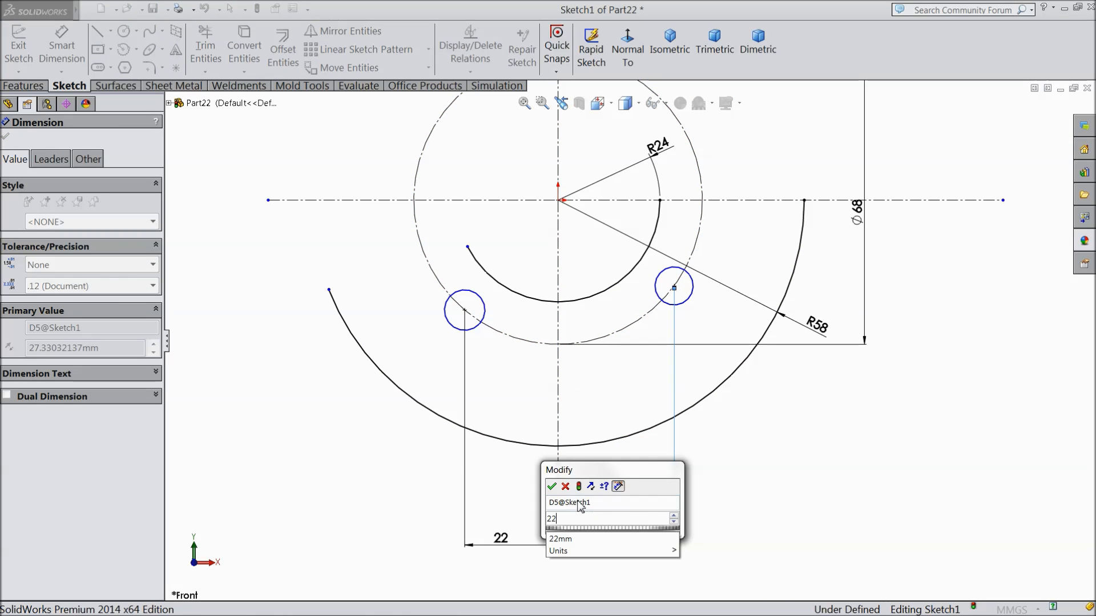
left_click(552, 486)
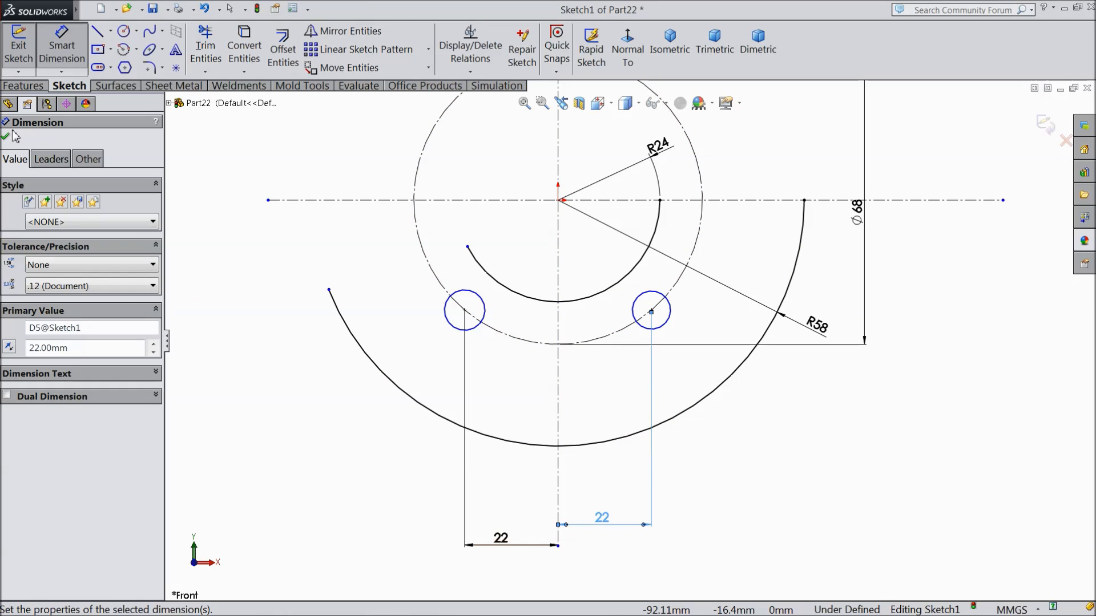
Step: Dimension the diameters of both small circles as 8 mm
left_click(666, 331)
left_click(777, 445)
type("8")
key("Return")
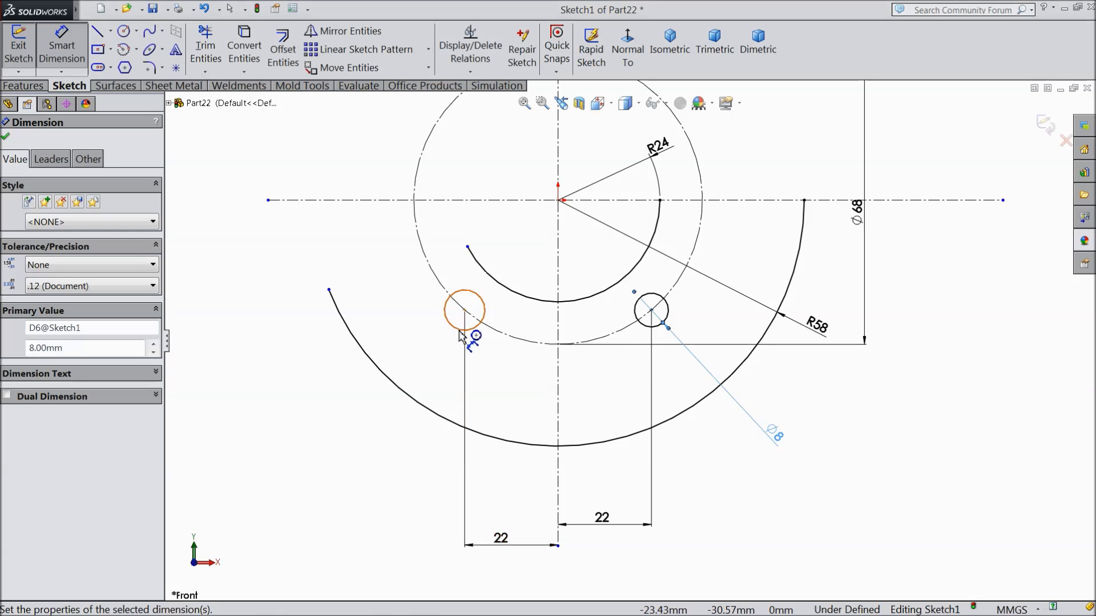
left_click(461, 337)
left_click(379, 445)
type("8")
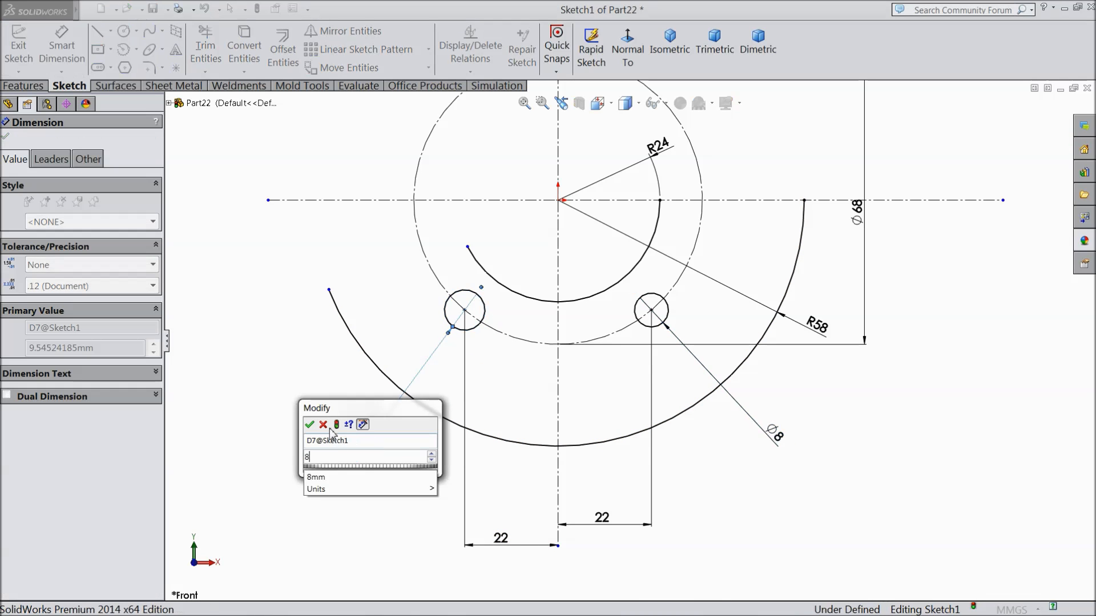
left_click(310, 424)
key("Escape")
left_click(6, 137)
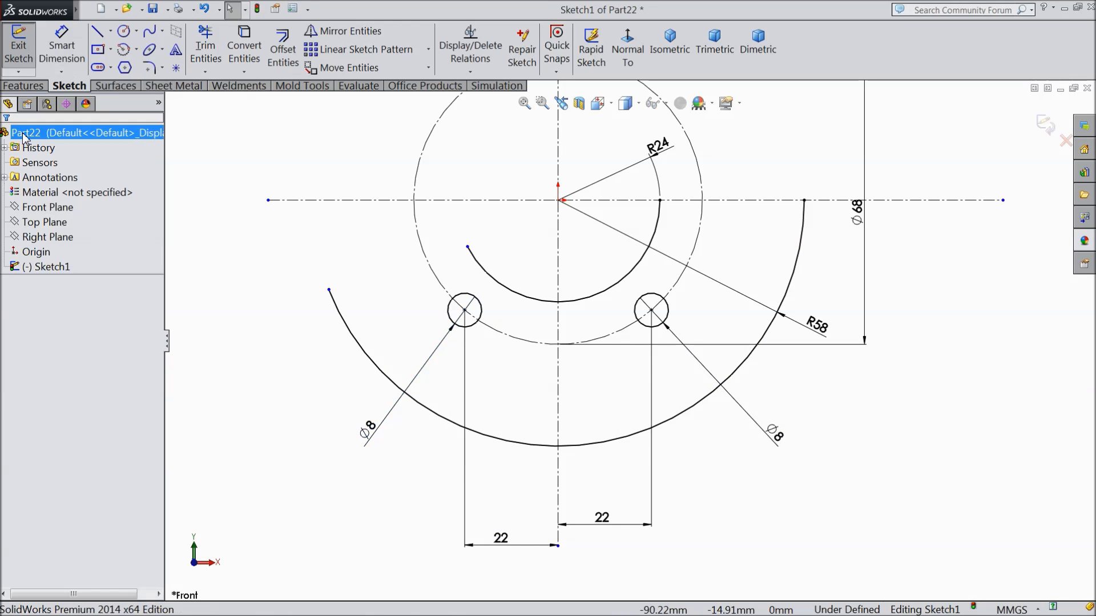
Step: Sketch a circle with a radius of about 19 mm between the open left ends of the two arcs
left_click(124, 31)
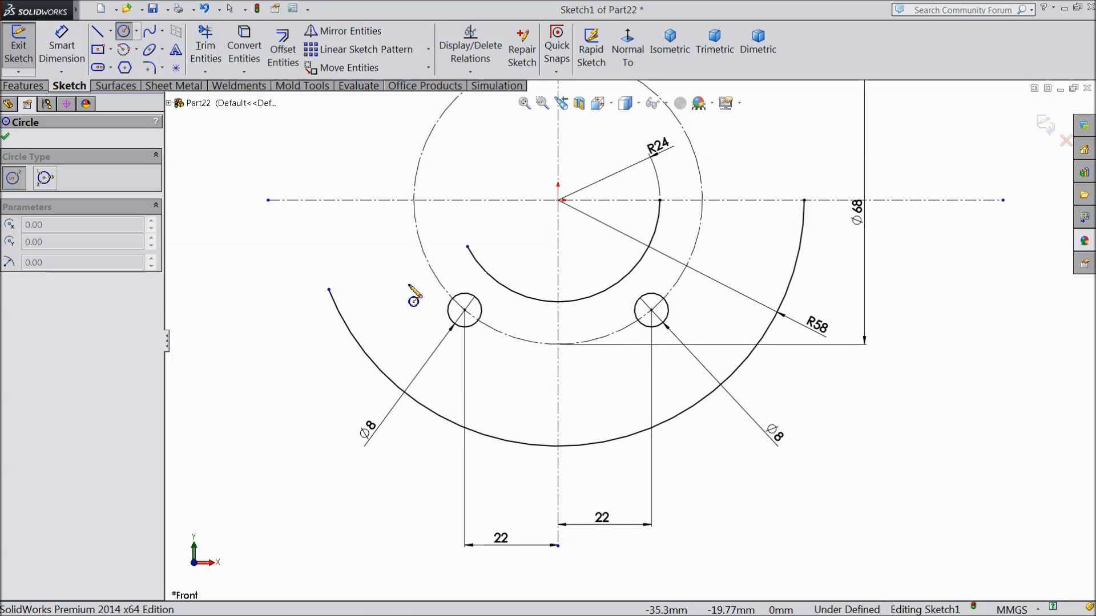
left_click(408, 284)
left_click(374, 210)
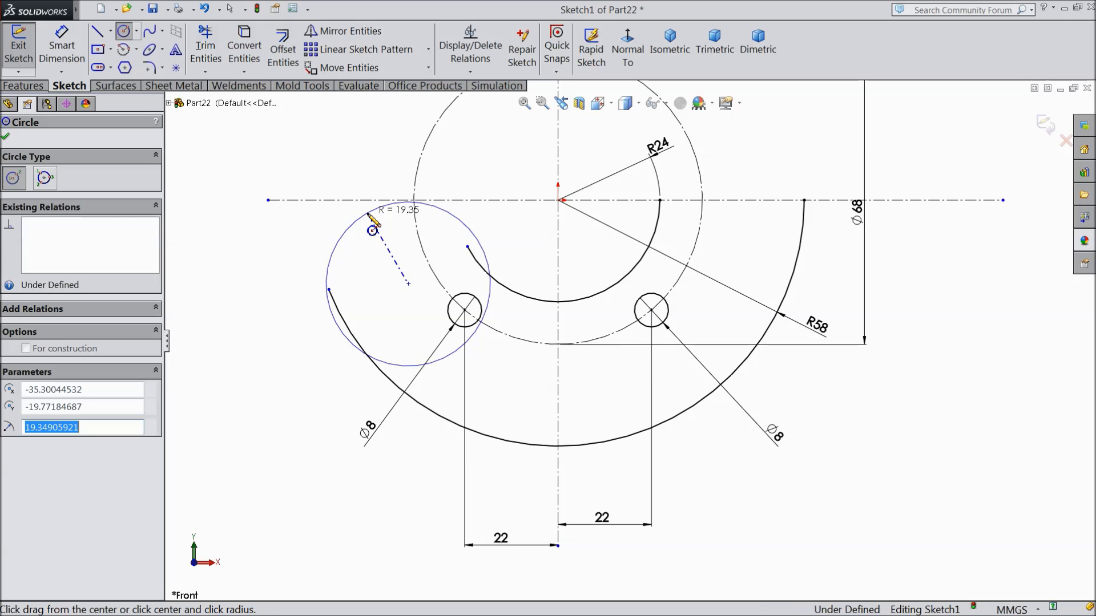
Step: Dimension the diameter of the large circle at the arcs' open ends as 30 mm
left_click(57, 48)
left_click(335, 246)
left_click(273, 293)
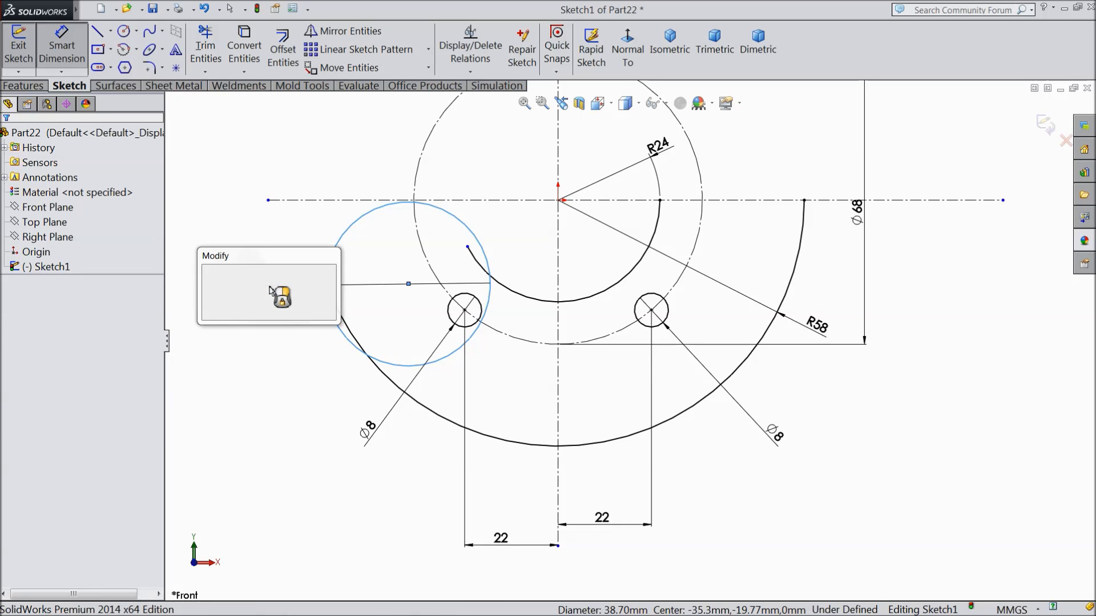
type("30")
left_click(208, 272)
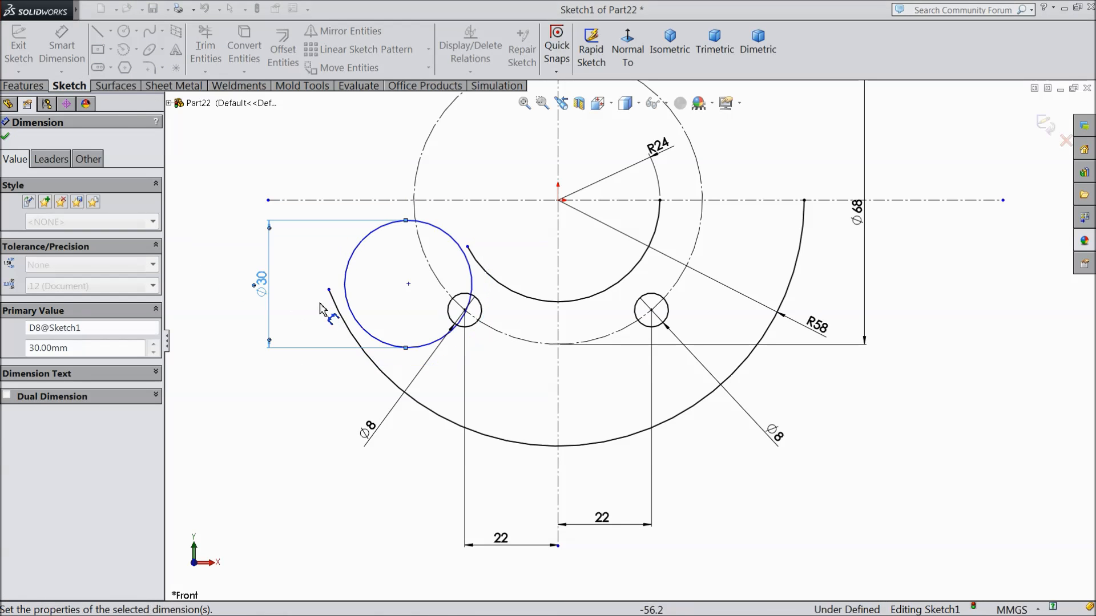
Step: Dimension the 30 mm circle's centre 32 mm horizontally from the vertical centerline
left_click(408, 284)
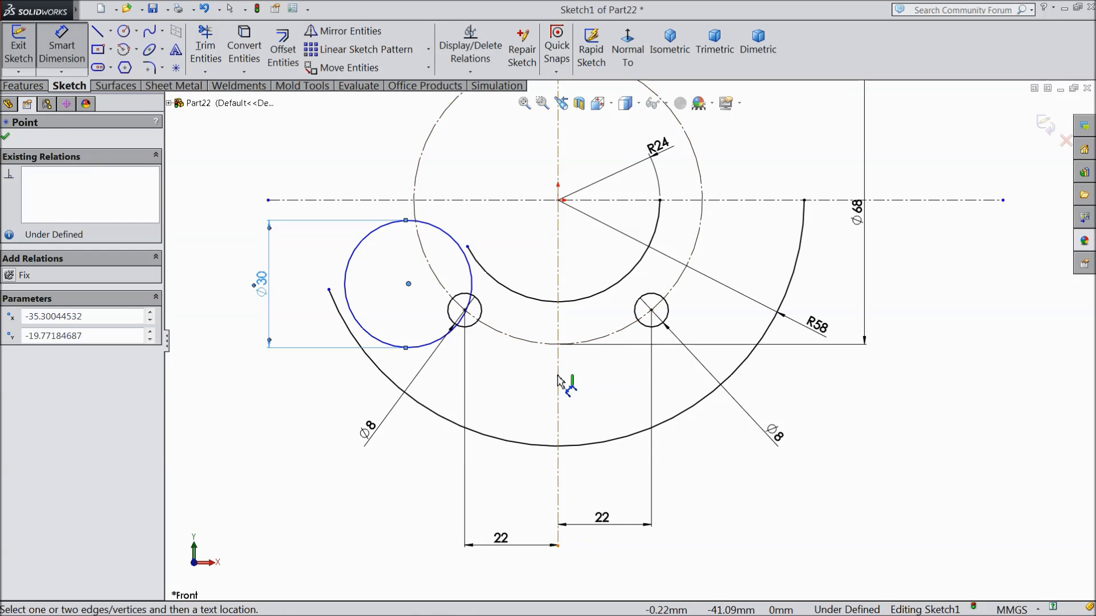
left_click(558, 381)
left_click(488, 484)
type("32")
left_click(423, 471)
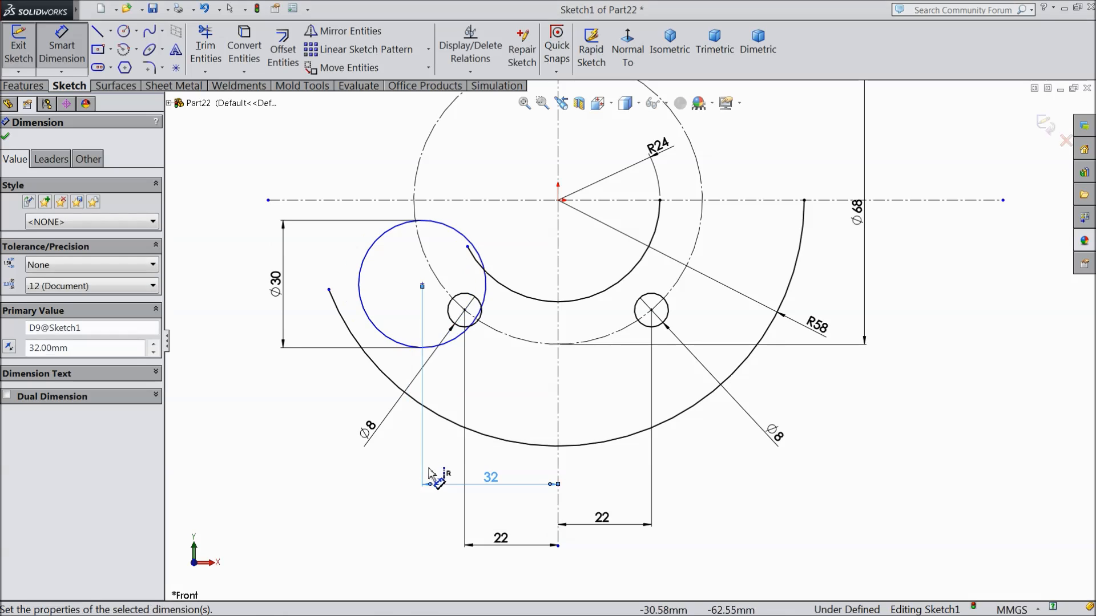
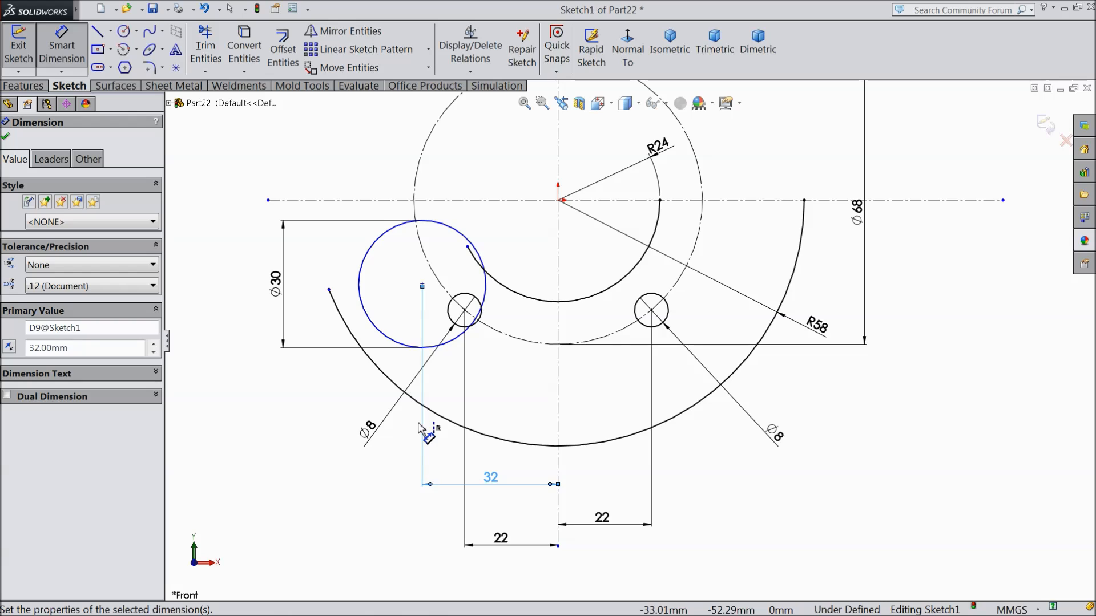
left_click(5, 138)
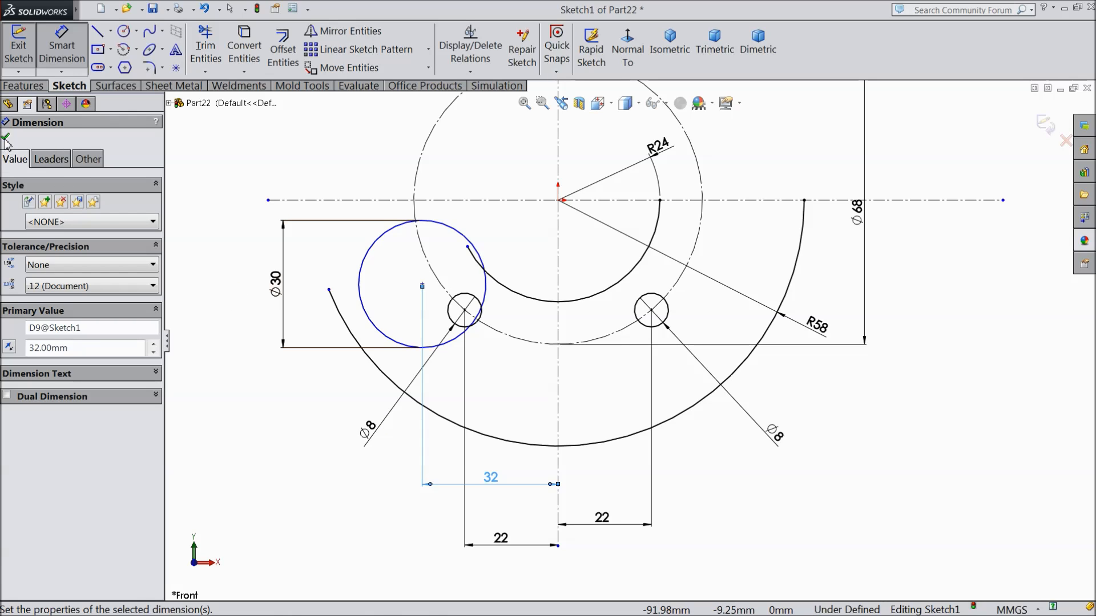
Step: Shorten the R58 arc's left end and make its endpoint coincident with the 30 mm circle
left_click_drag(330, 290, 378, 368)
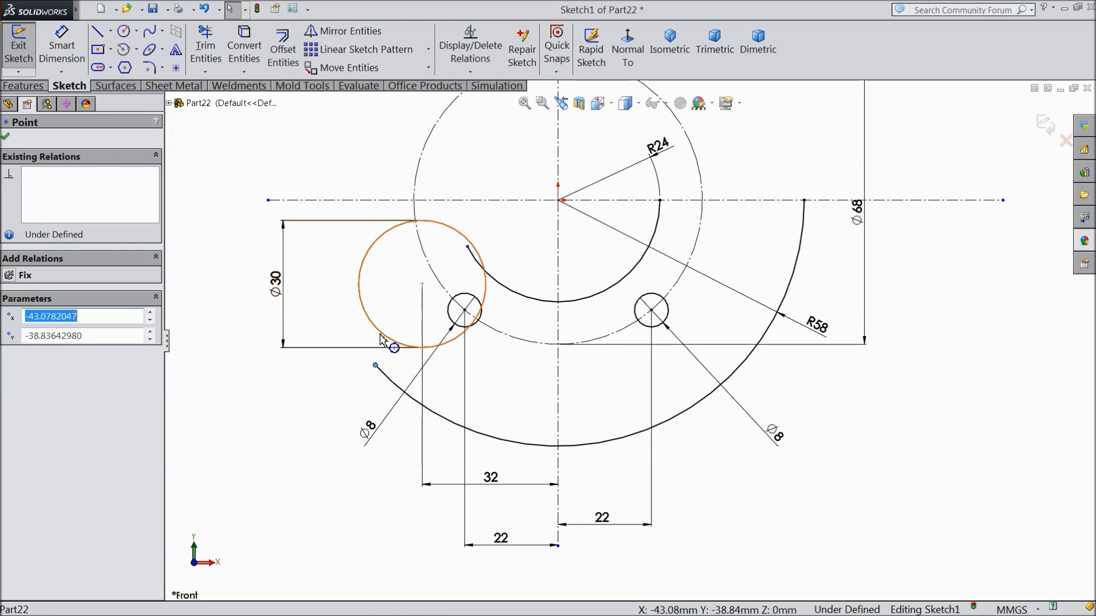
left_click(388, 337)
left_click(375, 365, "ctrl")
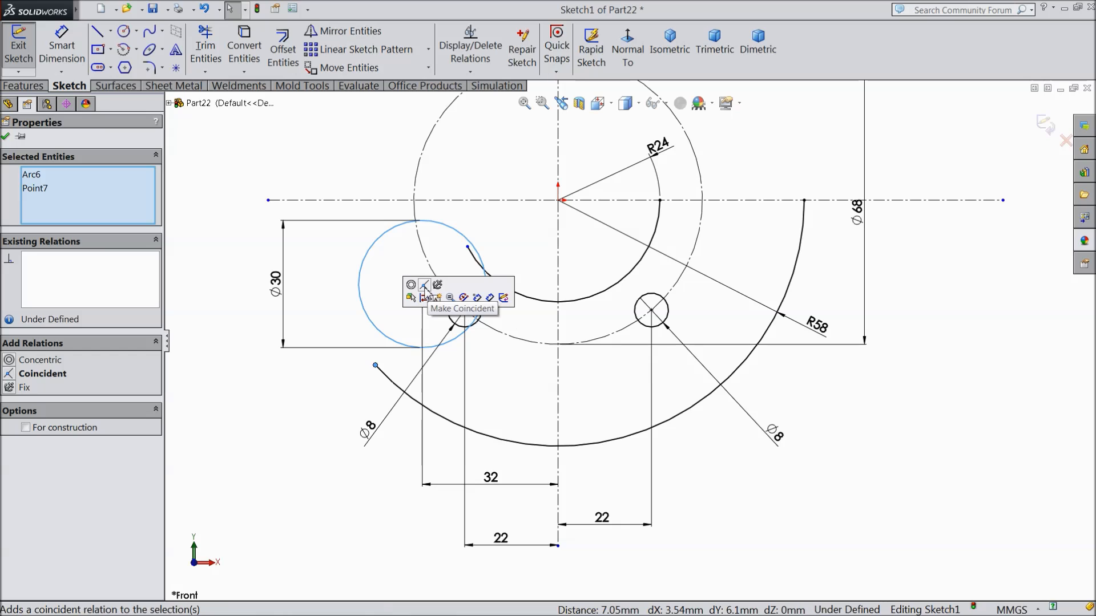
left_click(425, 285)
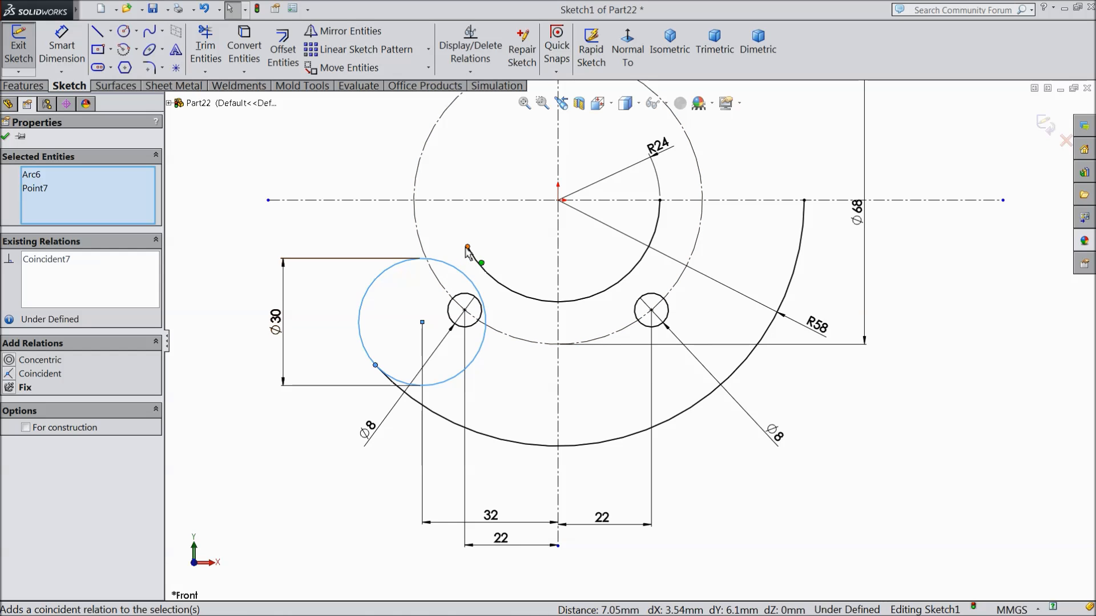
Step: Shorten the R24 arc's left end and draw a sloped line from its endpoint to the 30 mm circle
left_click_drag(467, 249, 526, 304)
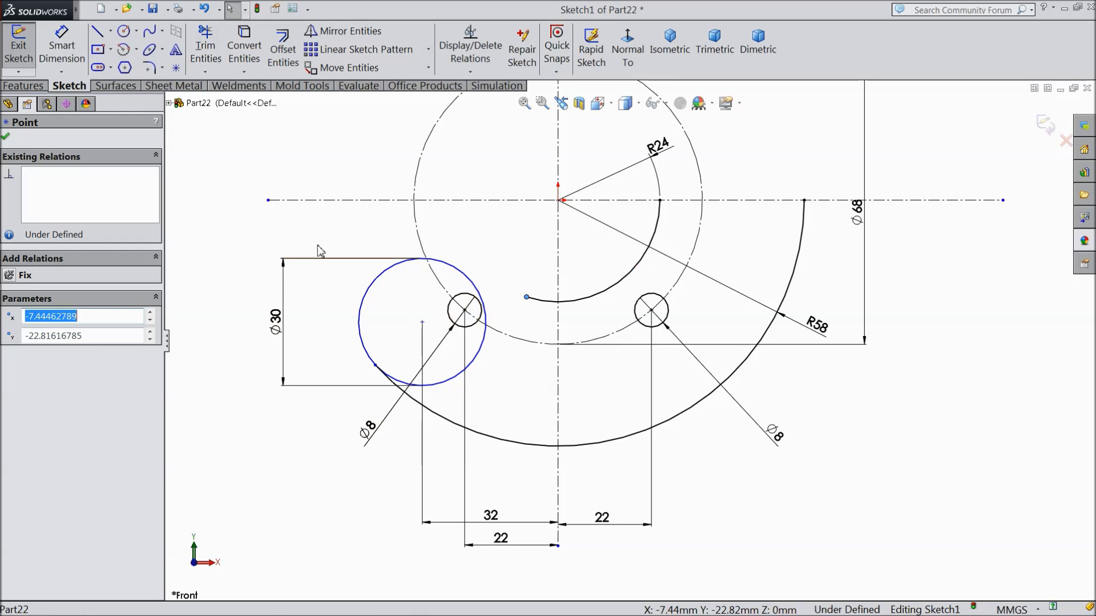
left_click(103, 35)
scroll(519, 262, "down", 3)
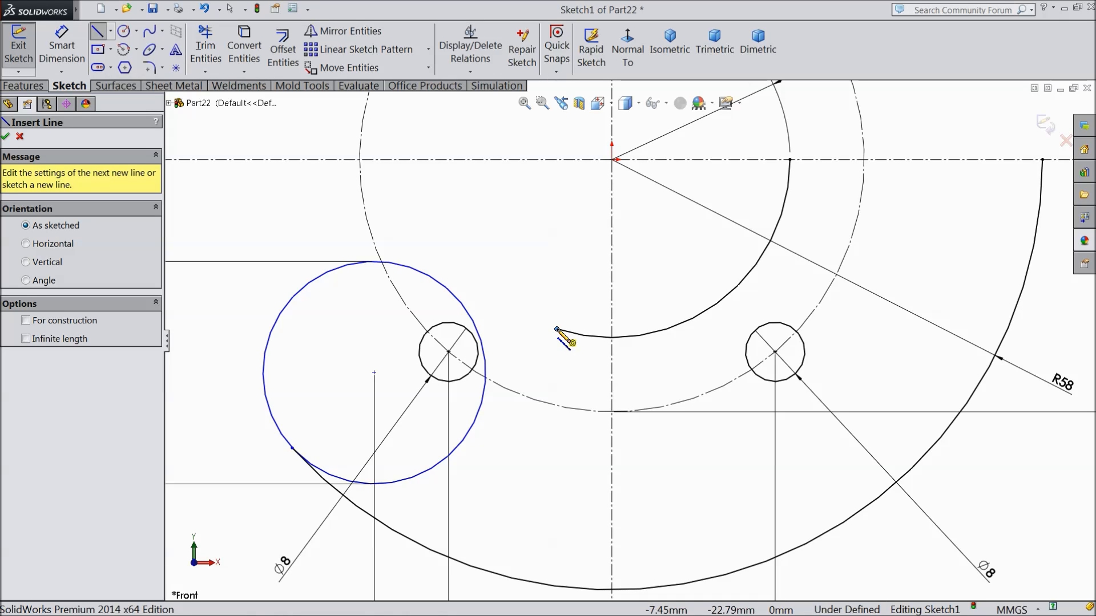
left_click(557, 330)
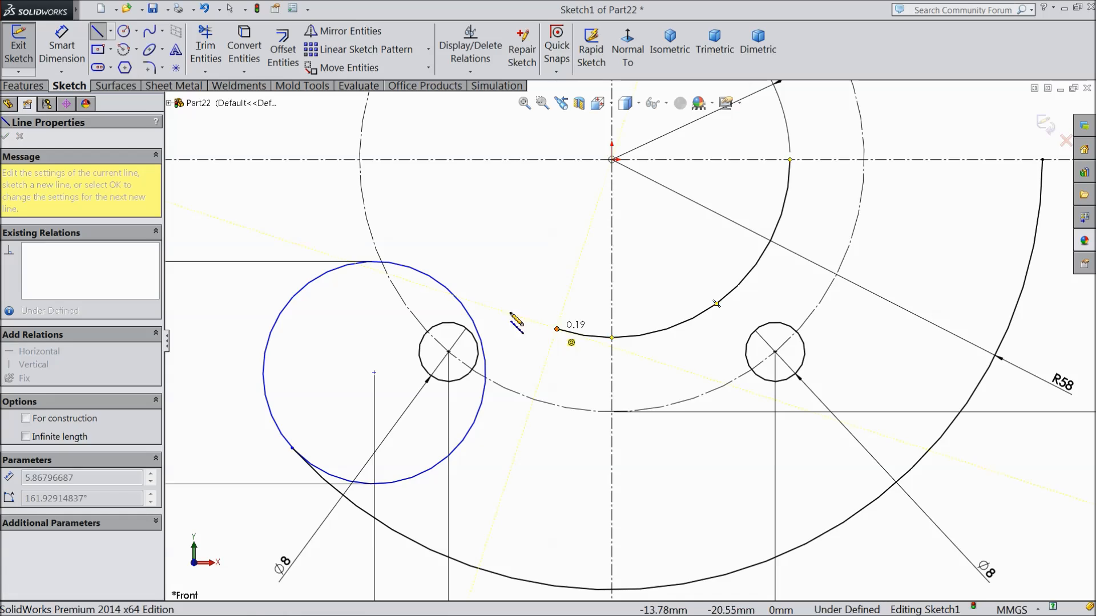
left_click(460, 298)
right_click(471, 299)
left_click(510, 107)
Step: Make the sloped line tangent to the R24 arc
scroll(579, 337, "down", 3)
left_click(582, 330)
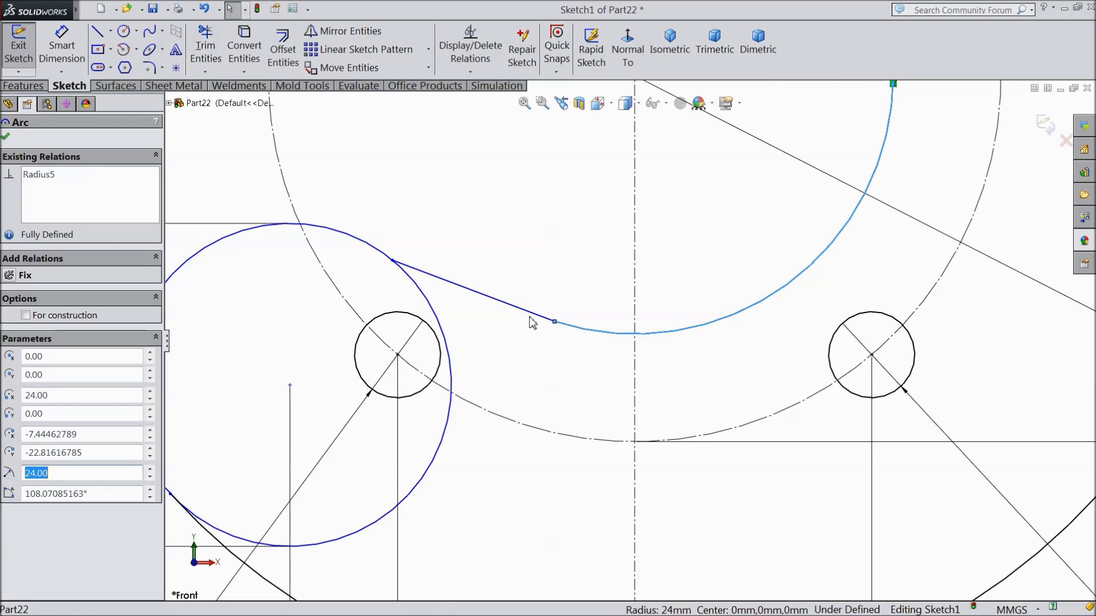
left_click(530, 318, "ctrl")
left_click(563, 267)
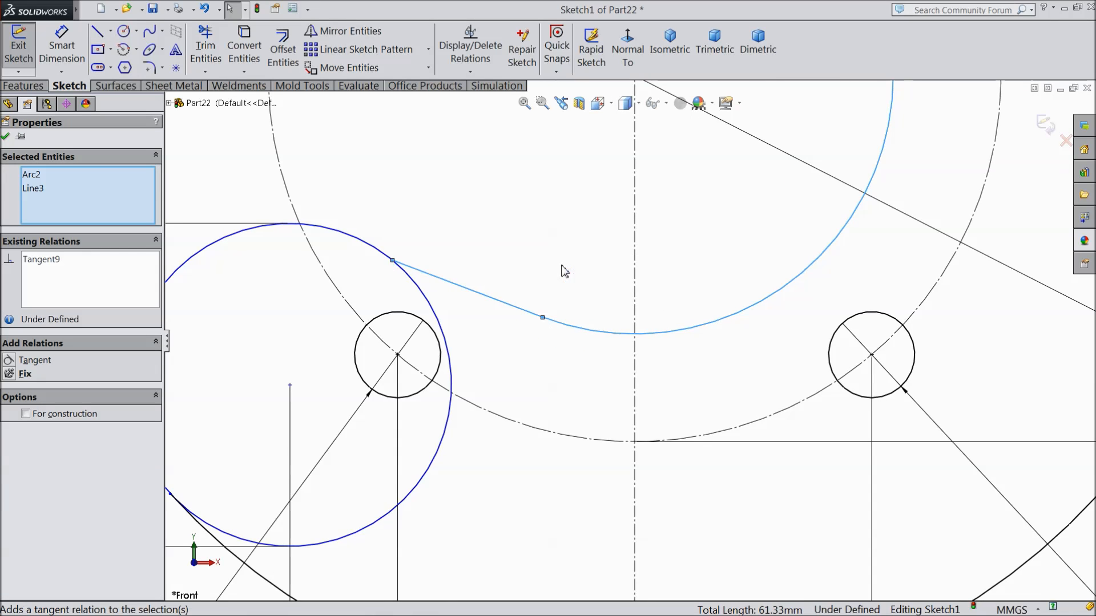
Step: Make the sloped line tangent to the 30 mm circle
scroll(553, 352, "up", 3)
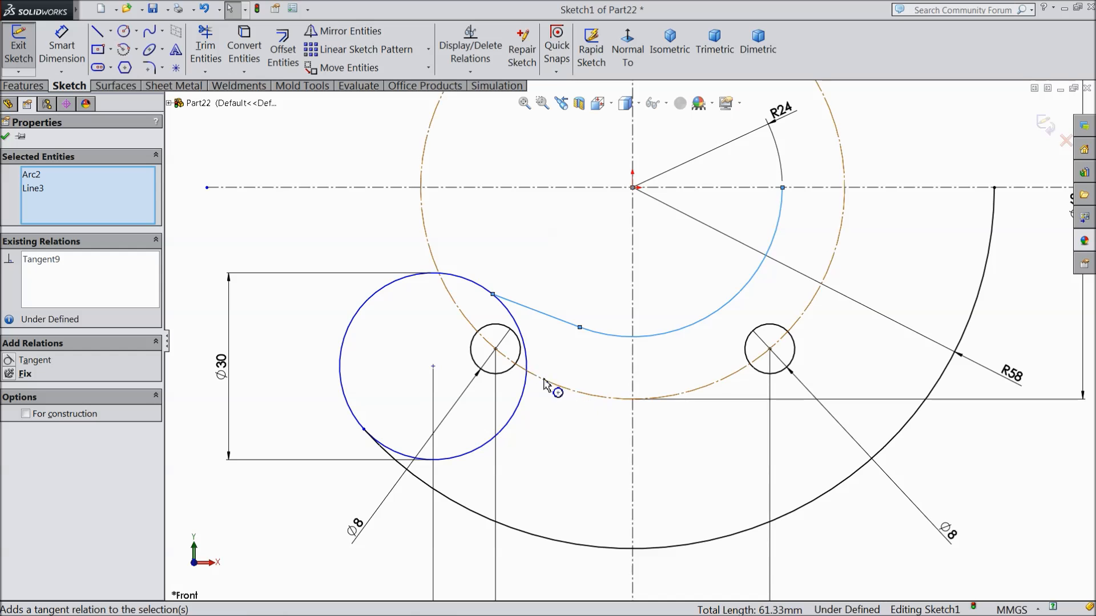
scroll(508, 313, "down", 1)
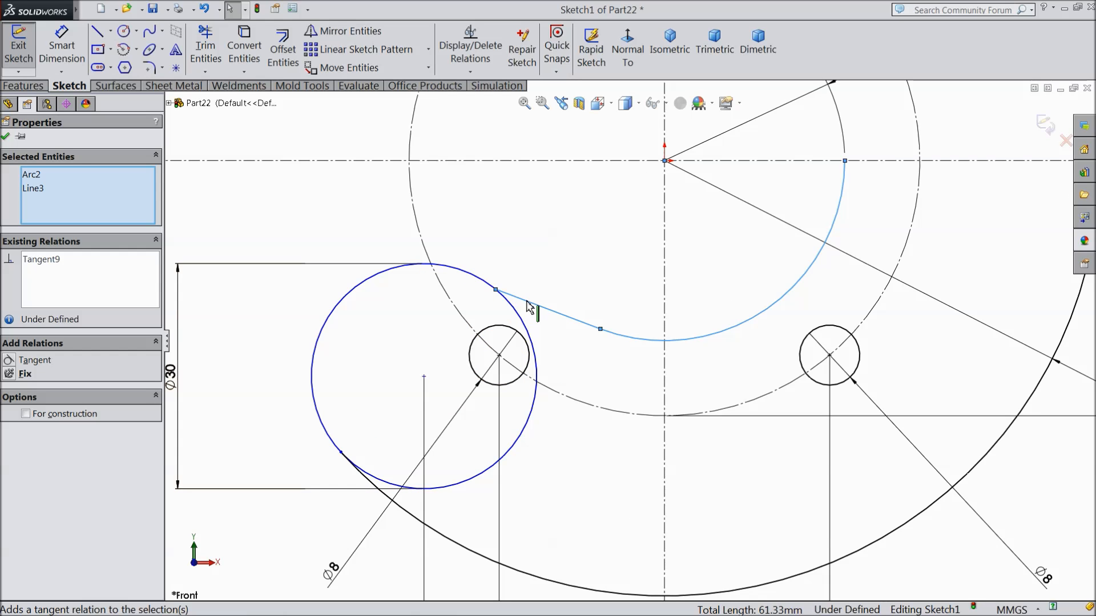
left_click(493, 292, "ctrl")
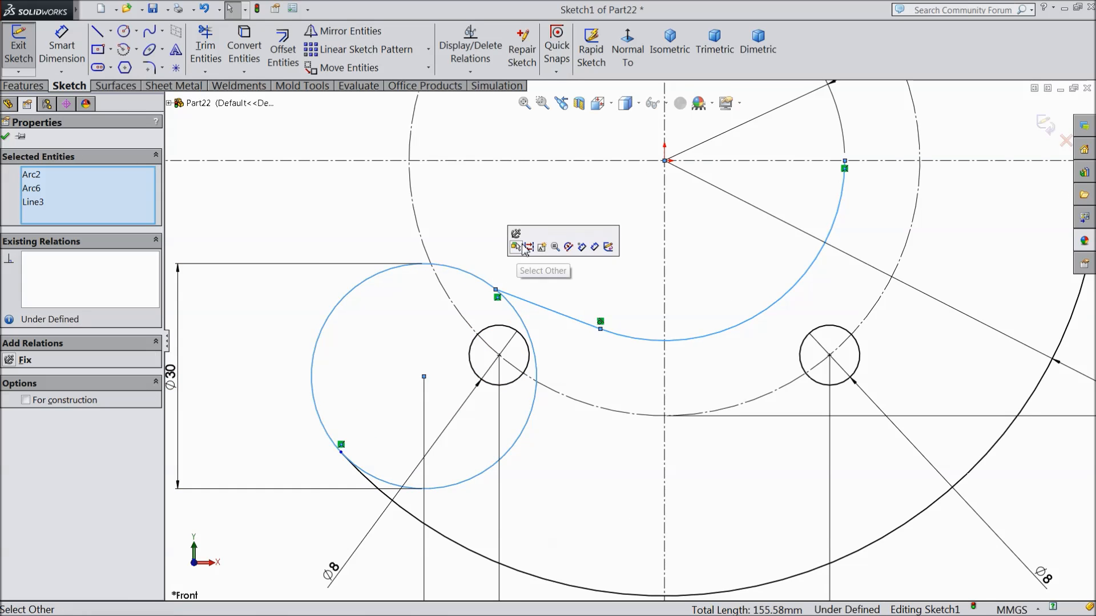
left_click(372, 237)
left_click(510, 302)
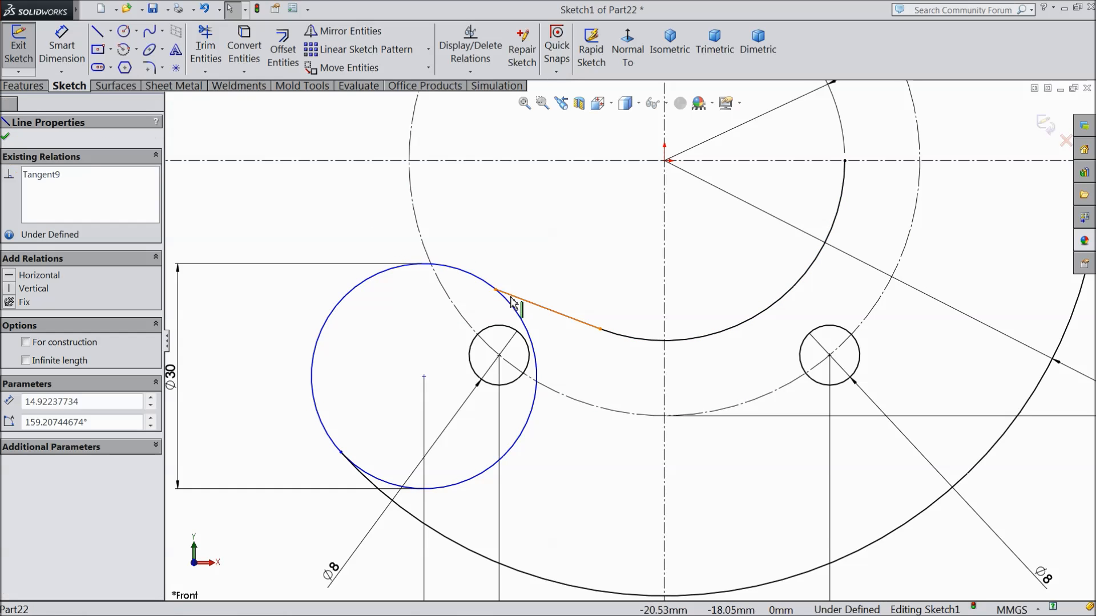
left_click(510, 300, "ctrl")
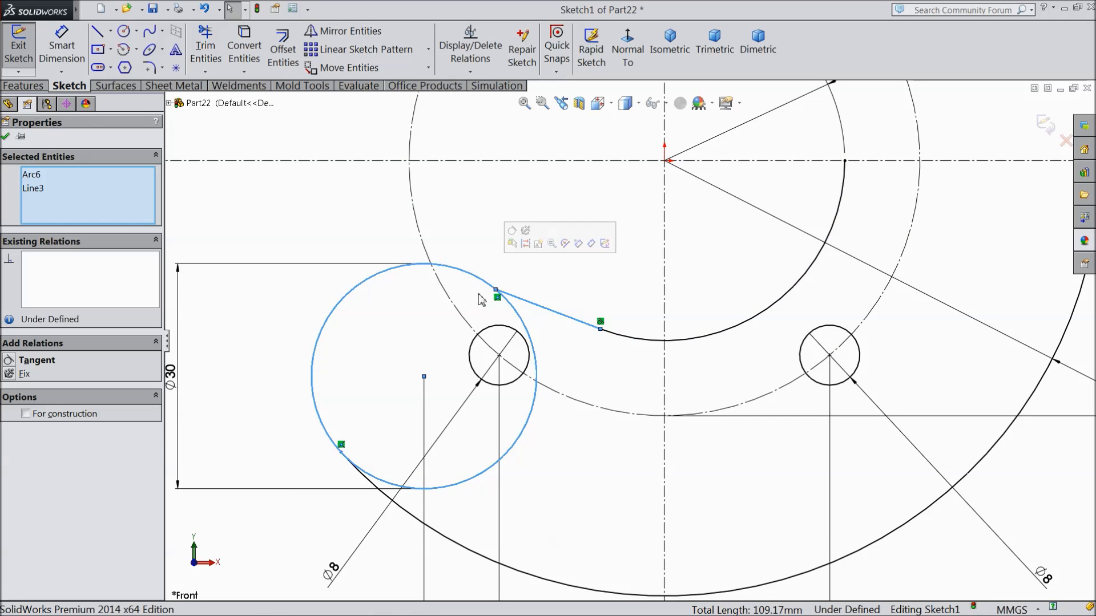
left_click(512, 230)
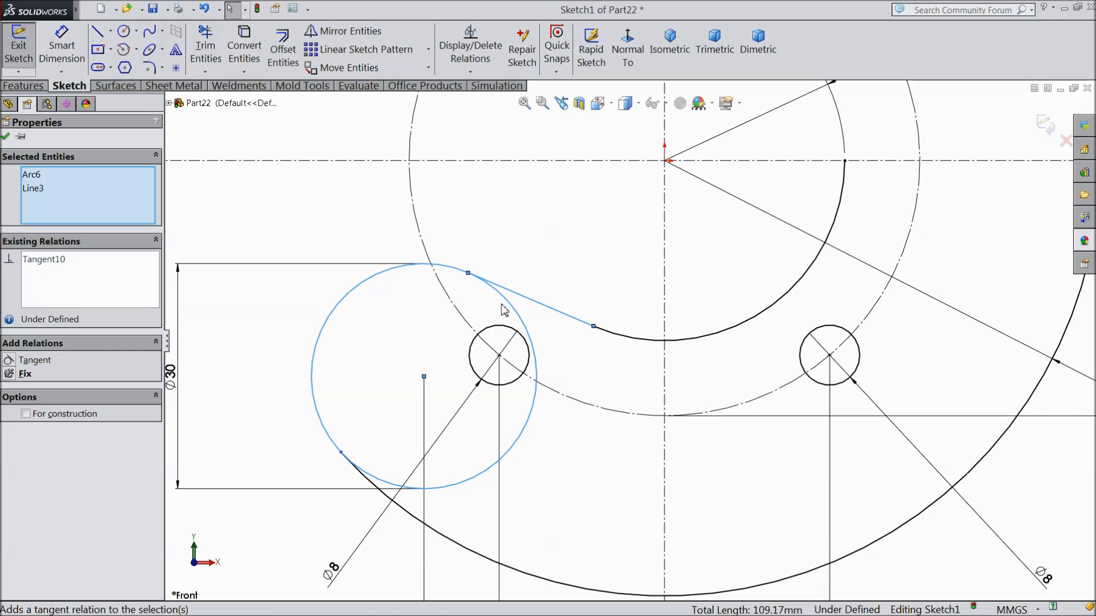
left_click(6, 137)
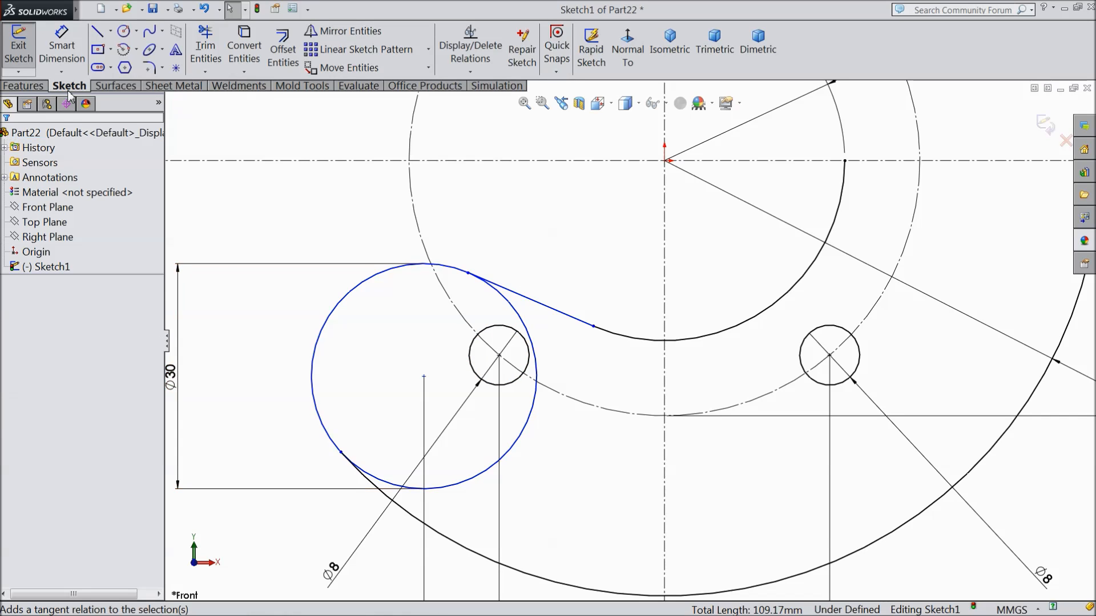
Step: Trim away the inner portion of the 30 mm circle between the sloped line and the R58 arc
left_click(206, 48)
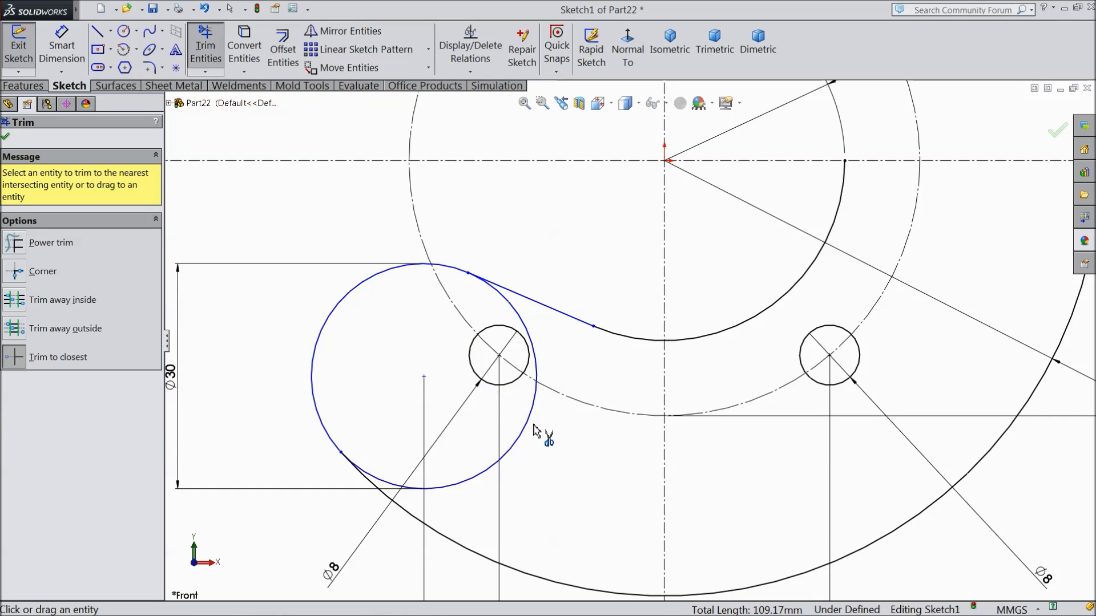
mouse_move(535, 429)
left_mouse_down()
mouse_move(557, 362)
mouse_move(533, 342)
left_mouse_up()
scroll(434, 377, "up", 5)
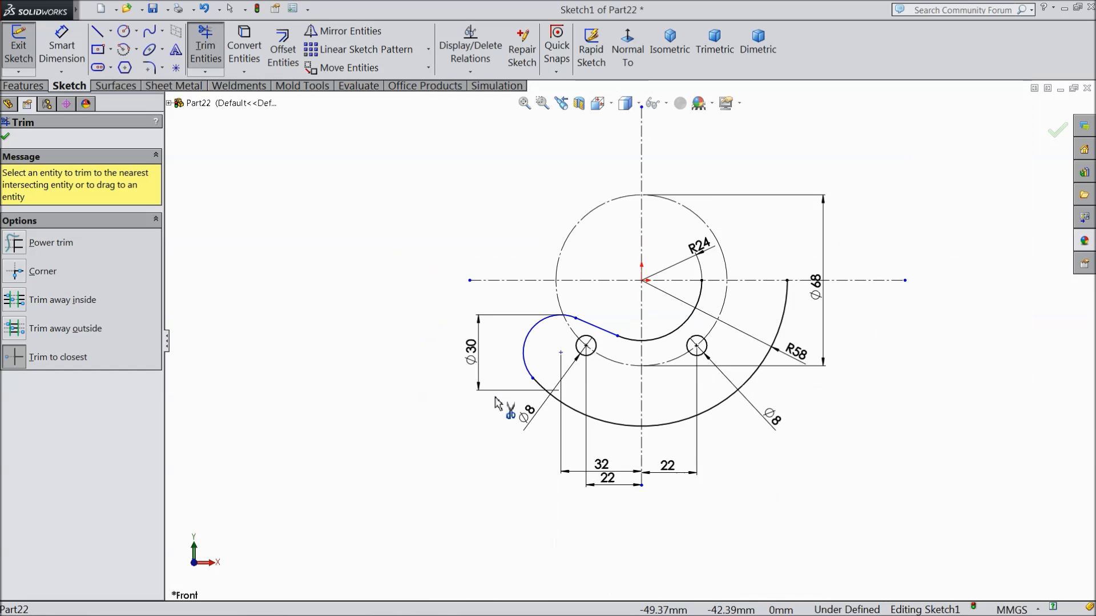
scroll(674, 485, "down", 3)
scroll(519, 311, "up", 1)
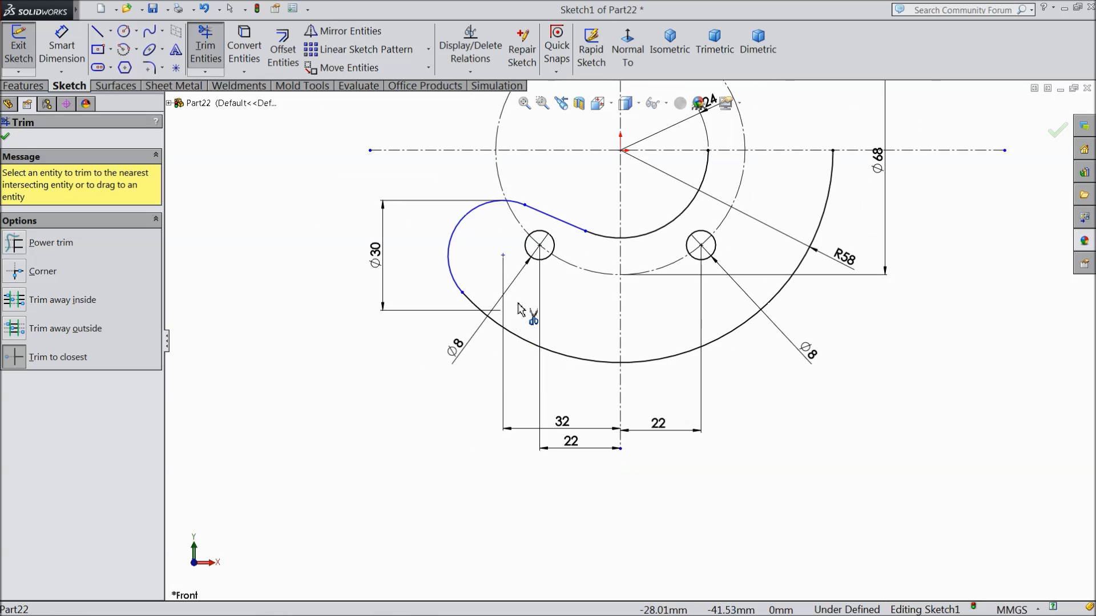
scroll(527, 254, "up", 2)
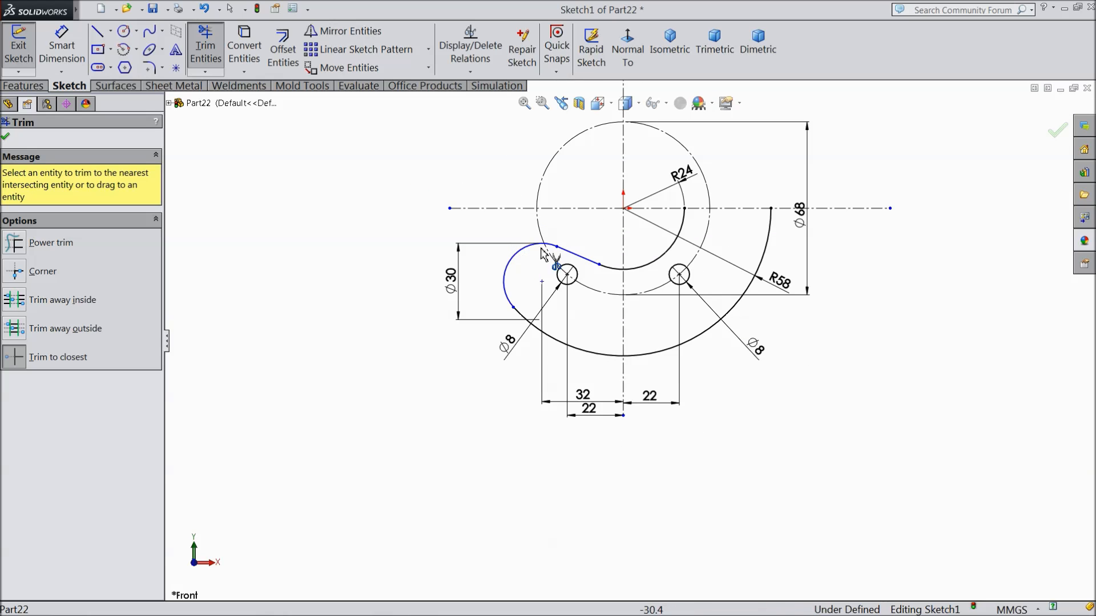
scroll(564, 245, "down", 1)
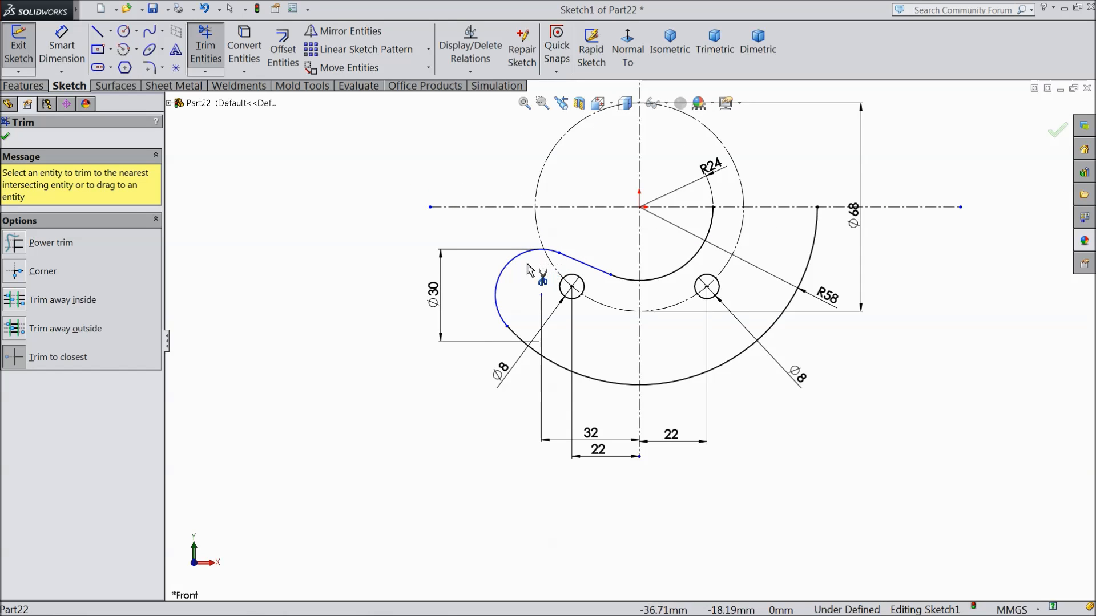
left_click(7, 139)
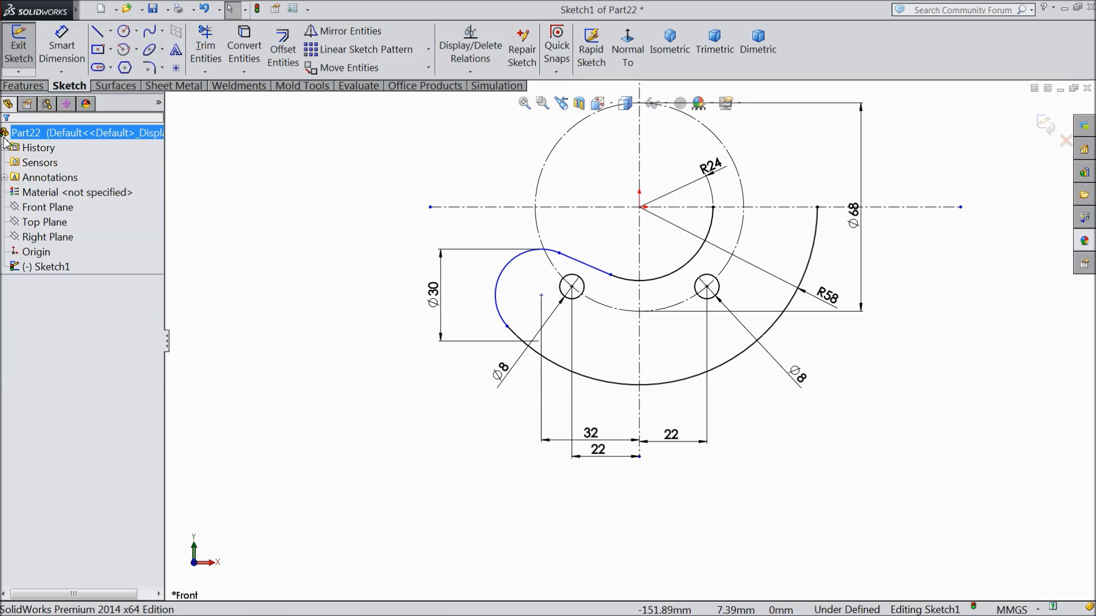
key("f")
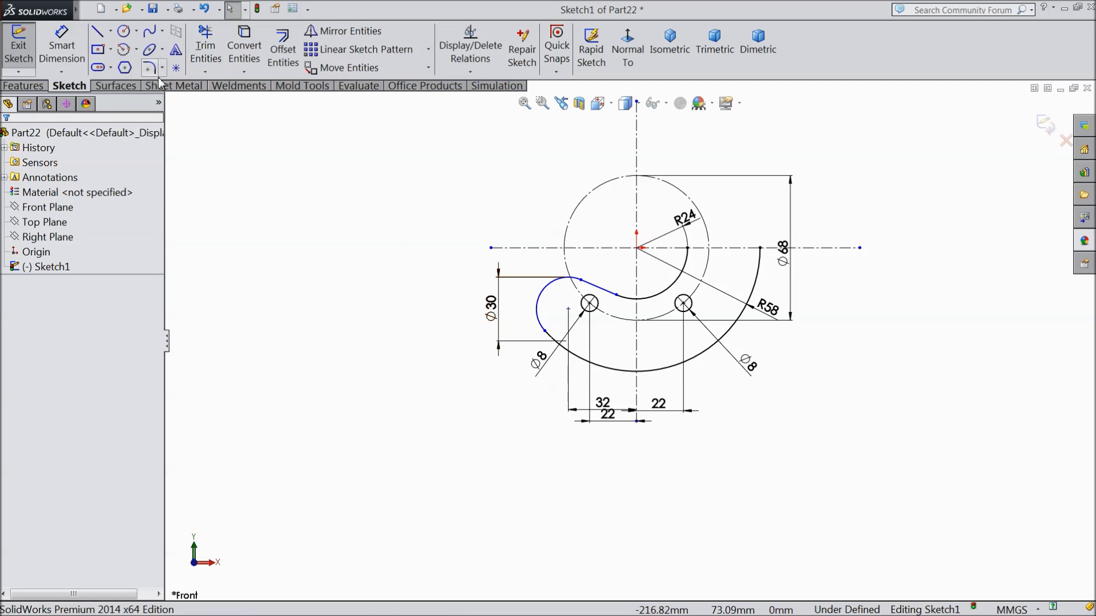
Step: Draw a vertical line about 170 mm long upward from the R58 arc's right endpoint
left_click(97, 32)
scroll(661, 233, "down", 3)
scroll(709, 370, "up", 3)
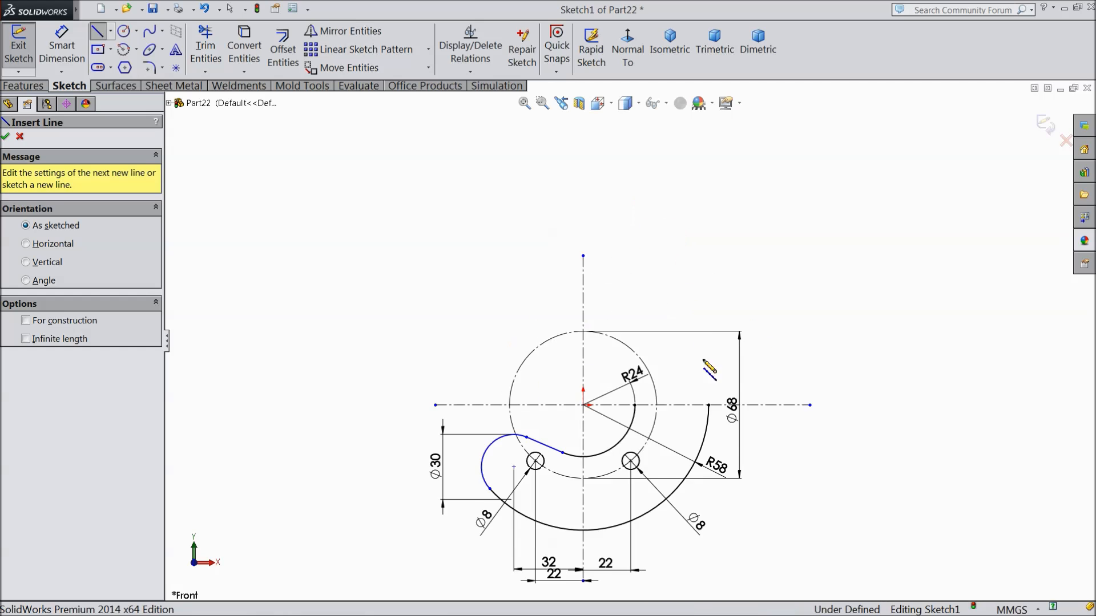
left_click(710, 406)
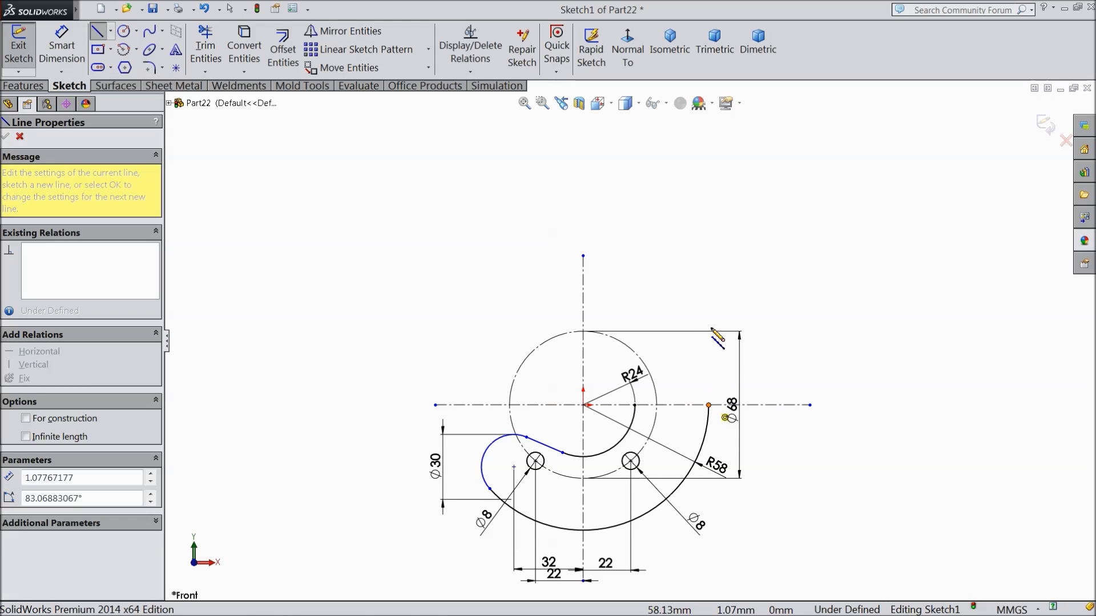
scroll(718, 142, "down", 2)
scroll(719, 147, "down", 1)
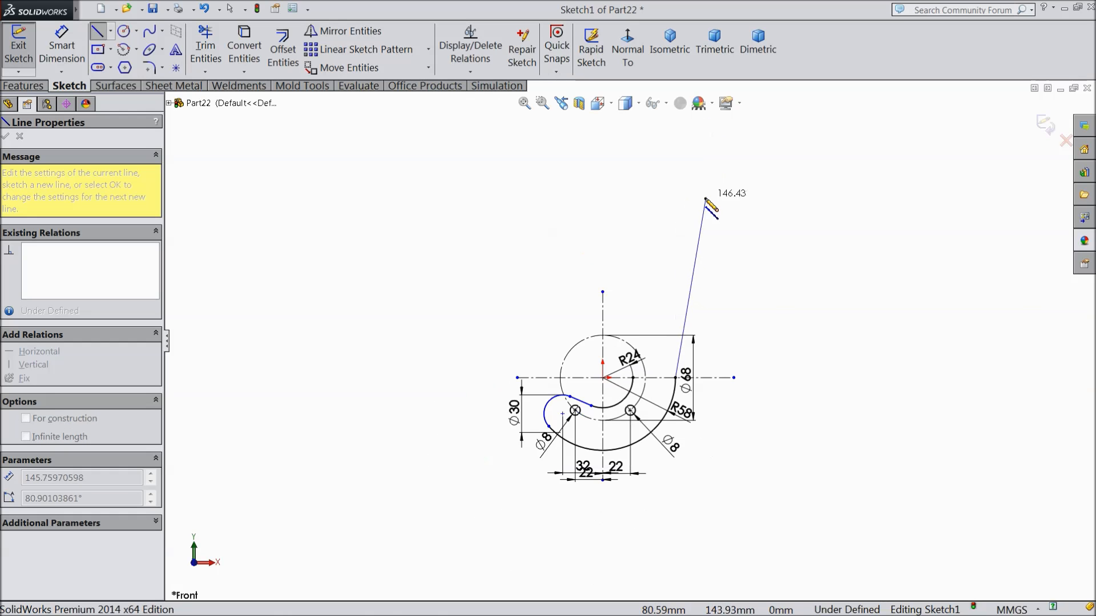
left_click(676, 166)
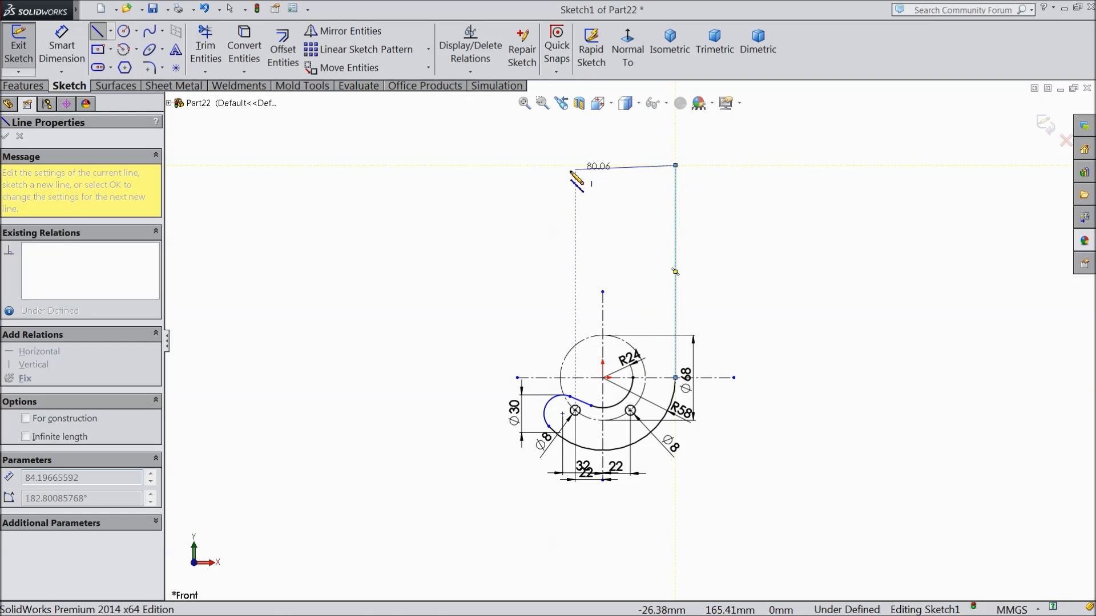
Step: Continue the outline with a horizontal top edge, a 40 mm or so end edge, a horizontal return and a vertical line of about 129 mm to the R24 arc
left_click(563, 165)
left_click(563, 216)
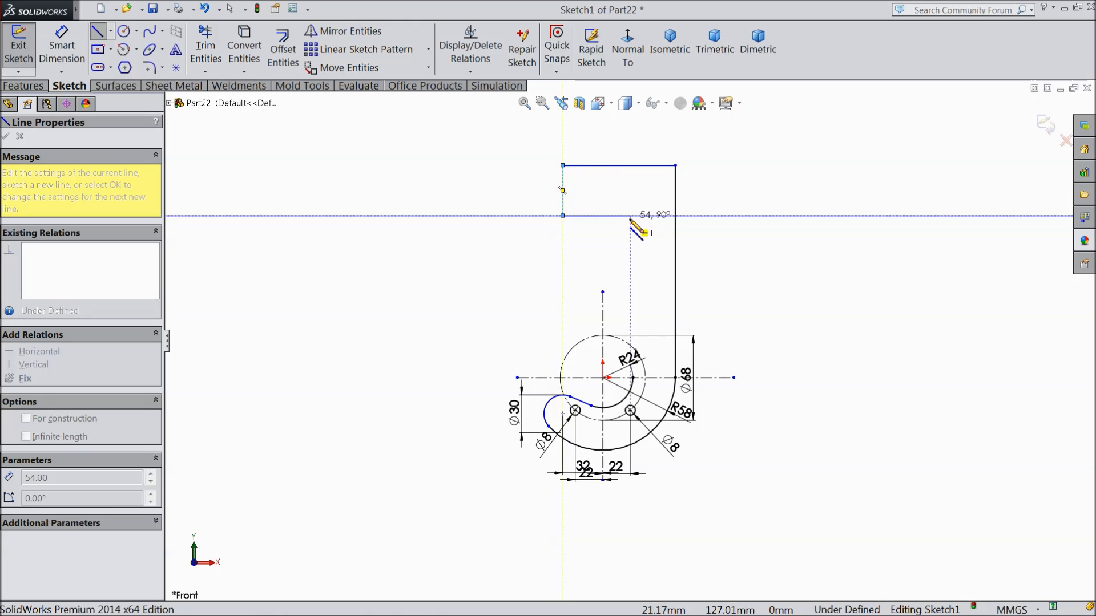
left_click(633, 216)
scroll(632, 377, "down", 3)
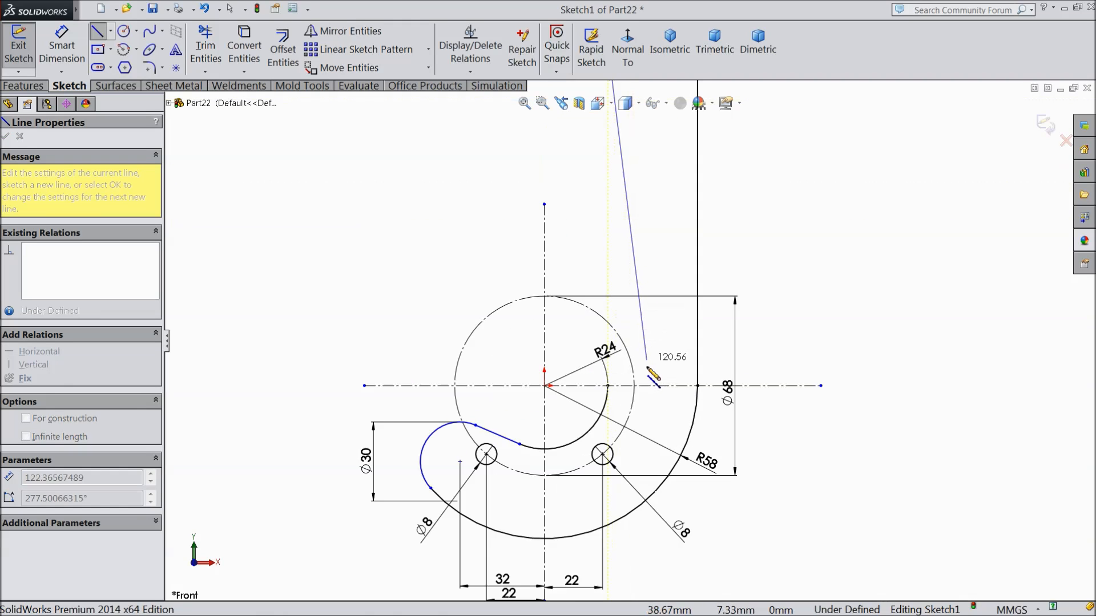
left_click(607, 386)
right_click(748, 152)
left_click(788, 165)
scroll(763, 195, "up", 3)
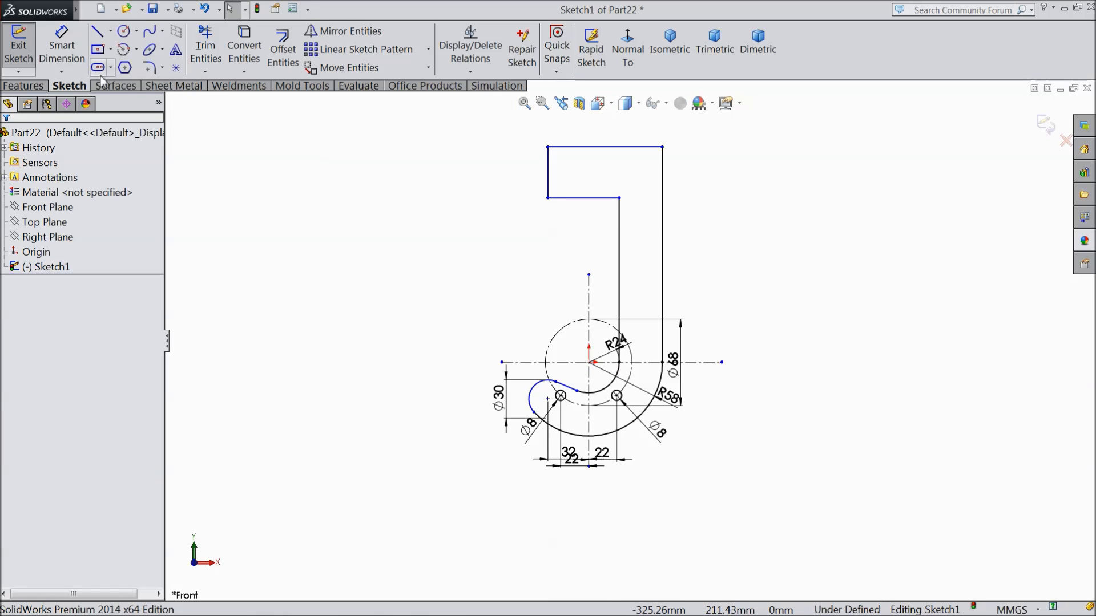
Step: Dimension the inner vertical line's length as 106 mm
left_click(62, 46)
scroll(646, 288, "down", 2)
left_click(614, 279)
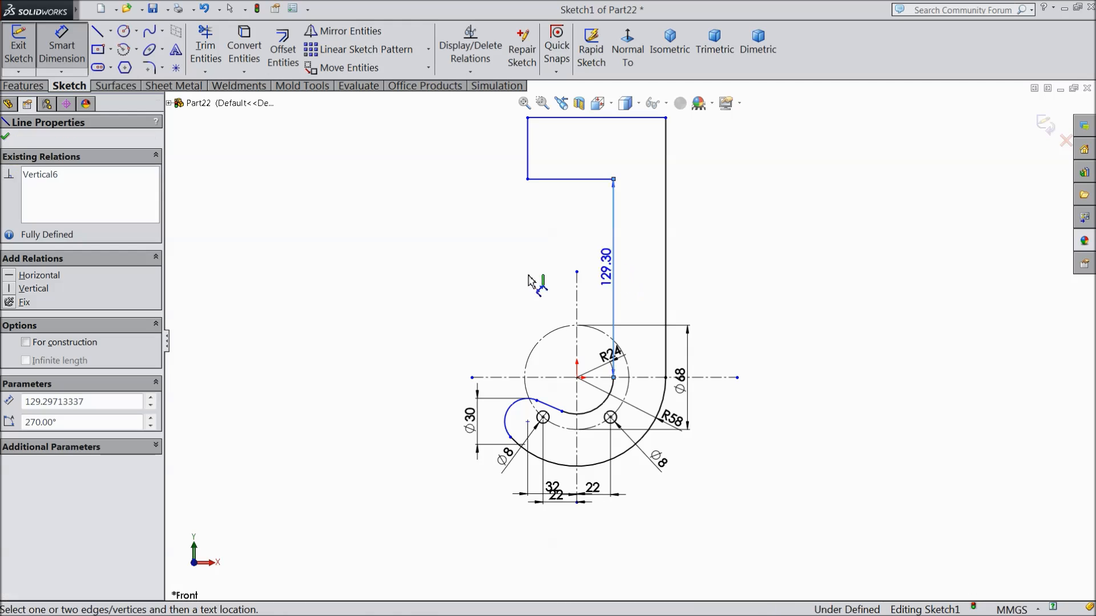
left_click(445, 285)
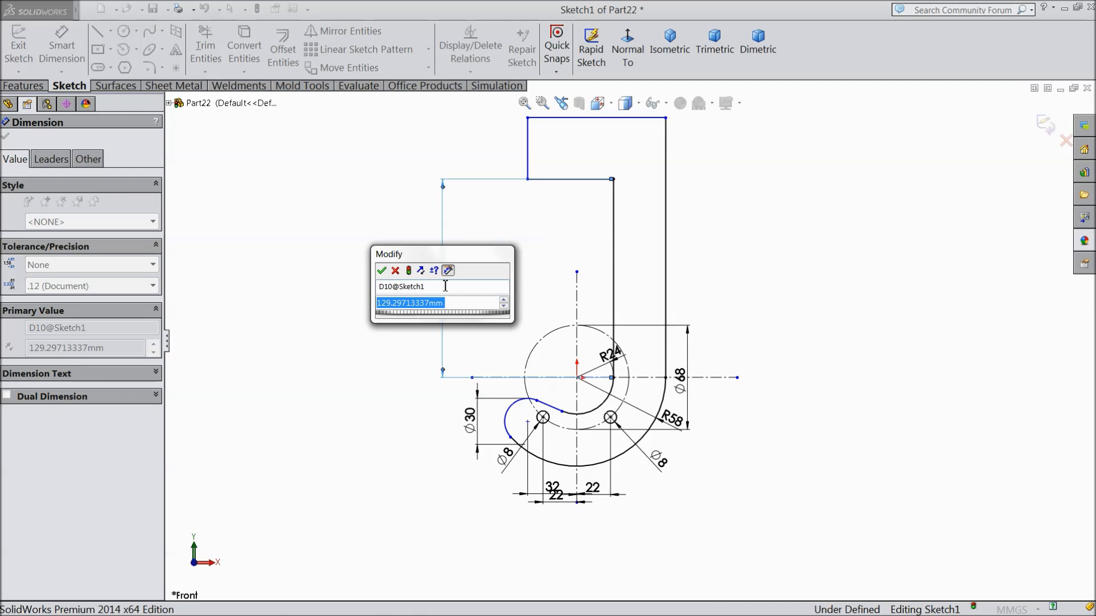
type("106")
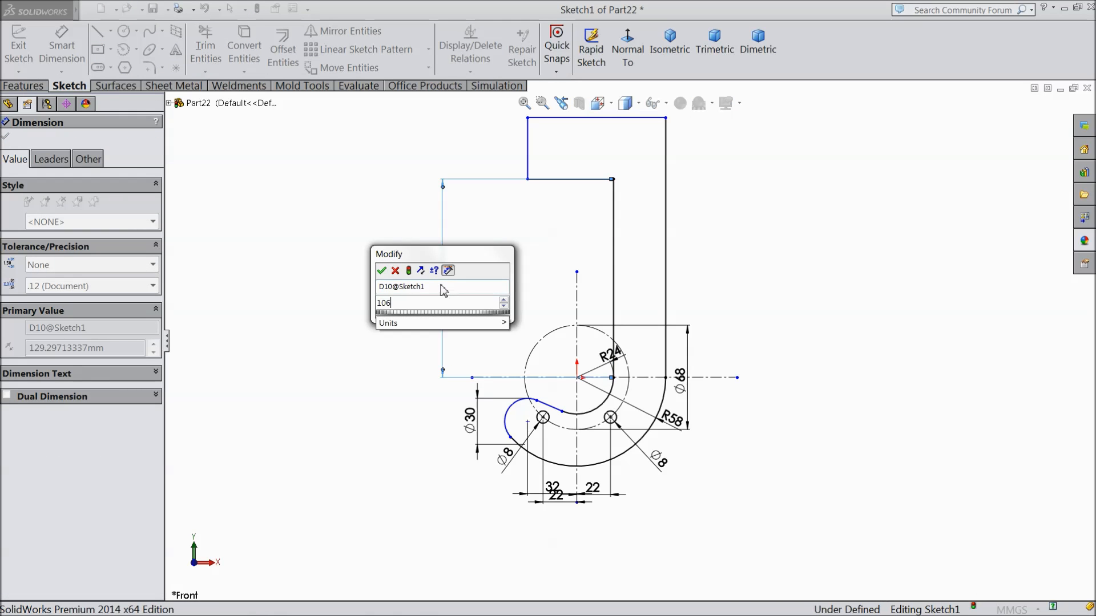
left_click(383, 271)
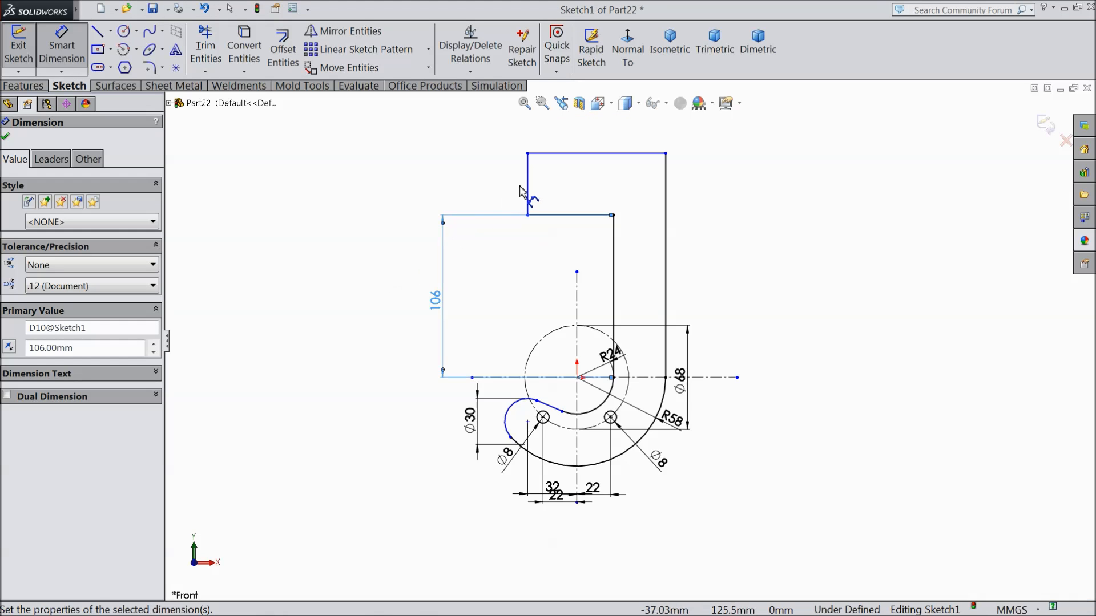
Step: Dimension the upper arm's short vertical end edge as 38 mm
left_click(527, 189)
left_click(514, 197)
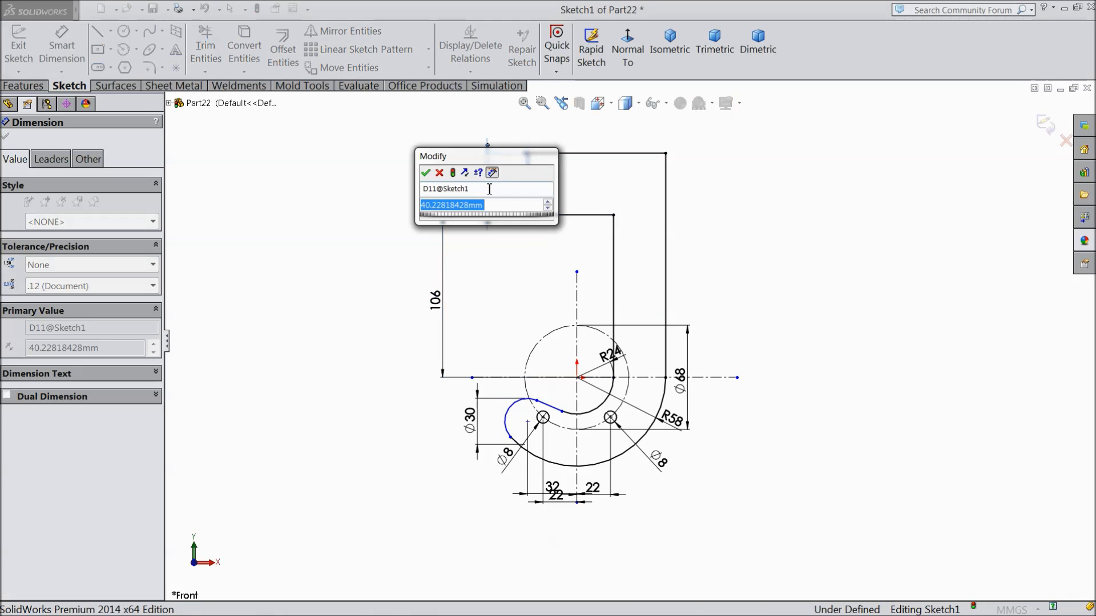
type("78")
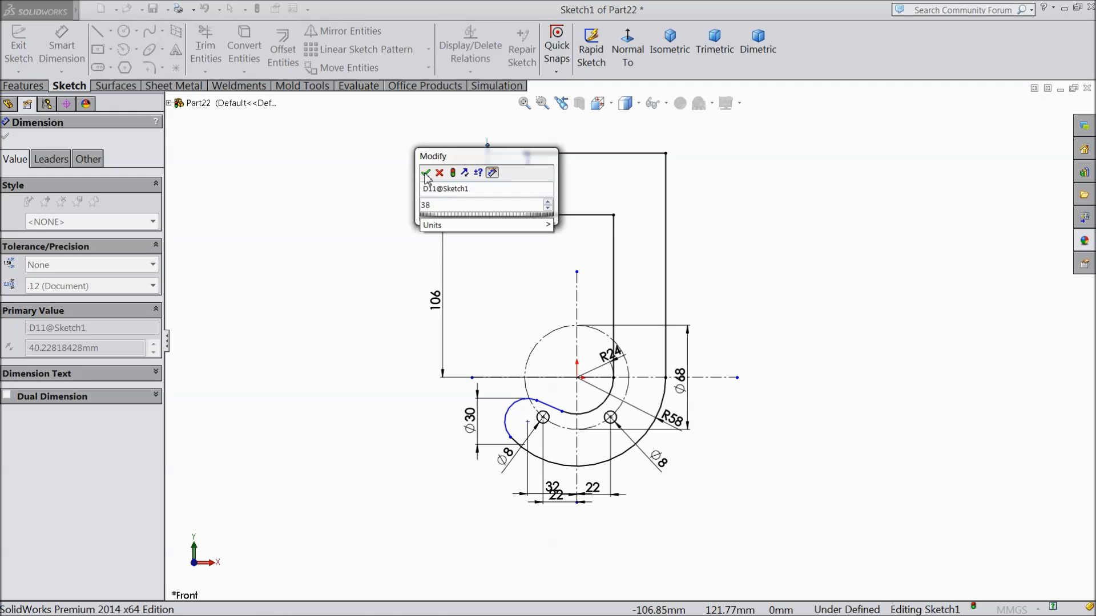
left_click(426, 173)
Step: Dimension the profile's horizontal top edge as 74 mm
left_click(581, 157)
left_click(583, 148)
type("7")
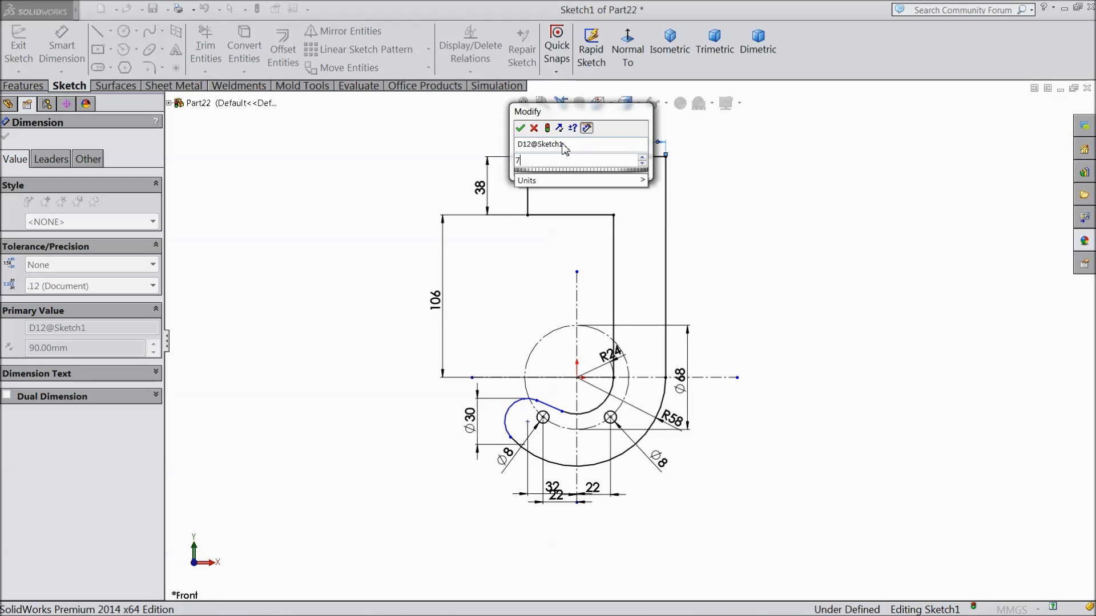
type("4")
left_click(520, 127)
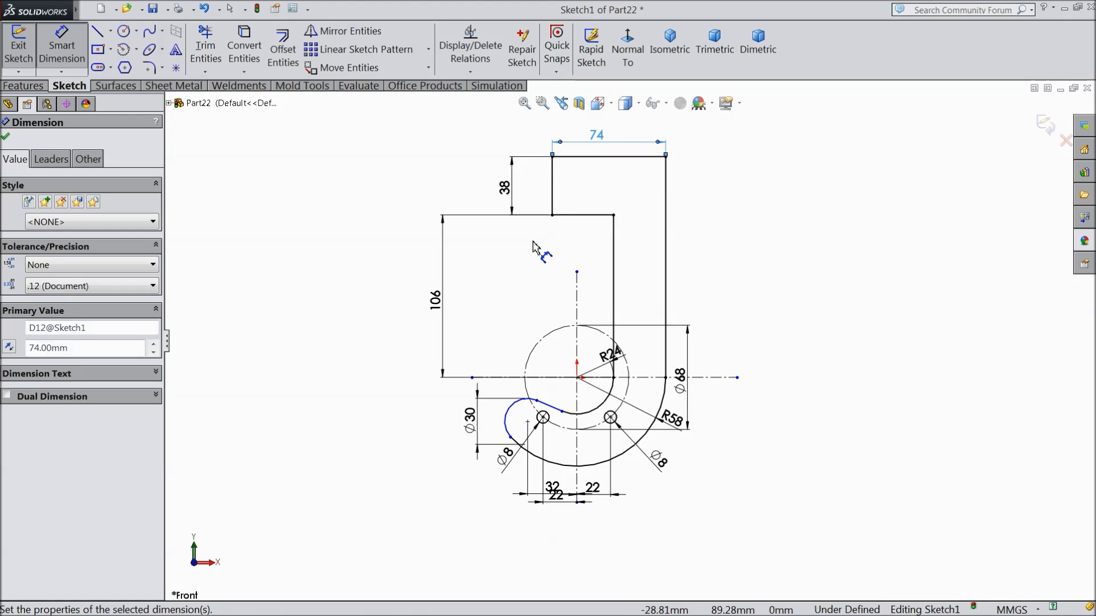
Step: Dimension the length of the sloped line between the 30 mm arc and the R24 arc, accepting its drawn length
scroll(580, 411, "down", 4)
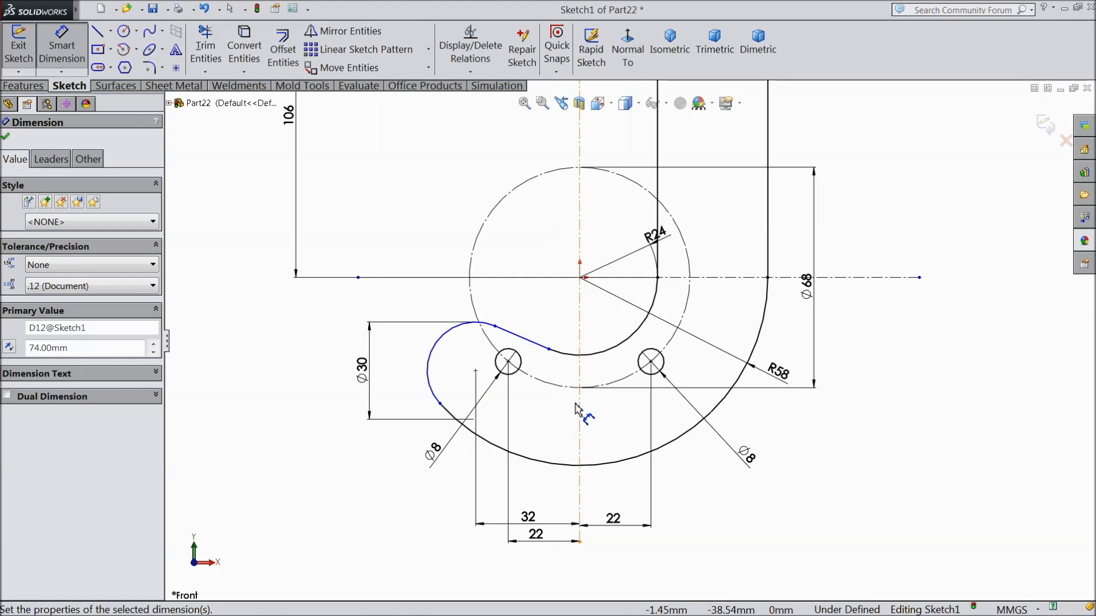
scroll(566, 385, "down", 2)
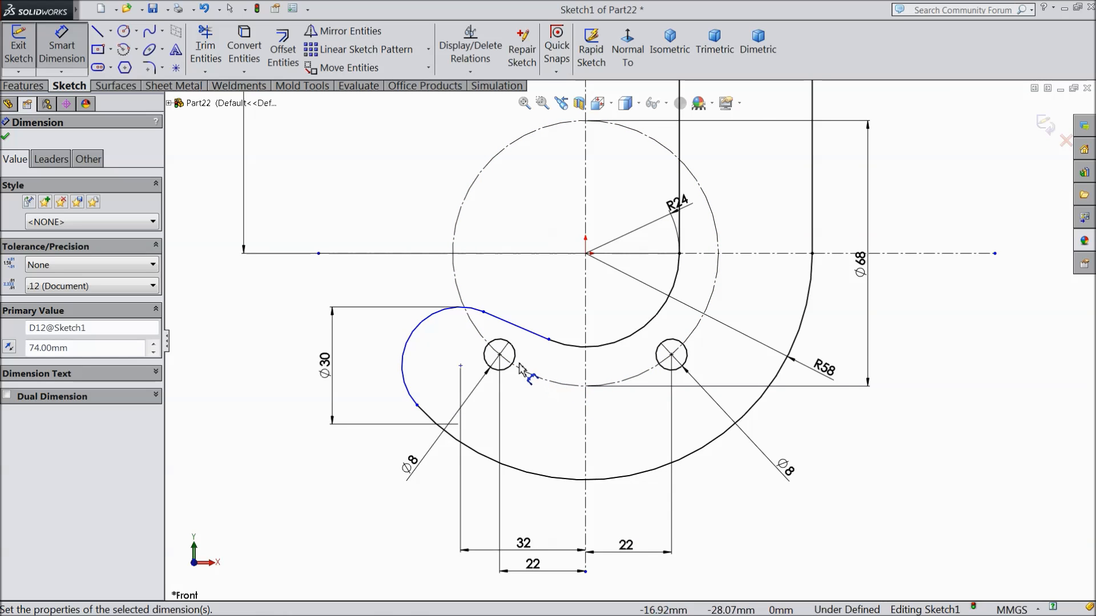
scroll(495, 334, "down", 2)
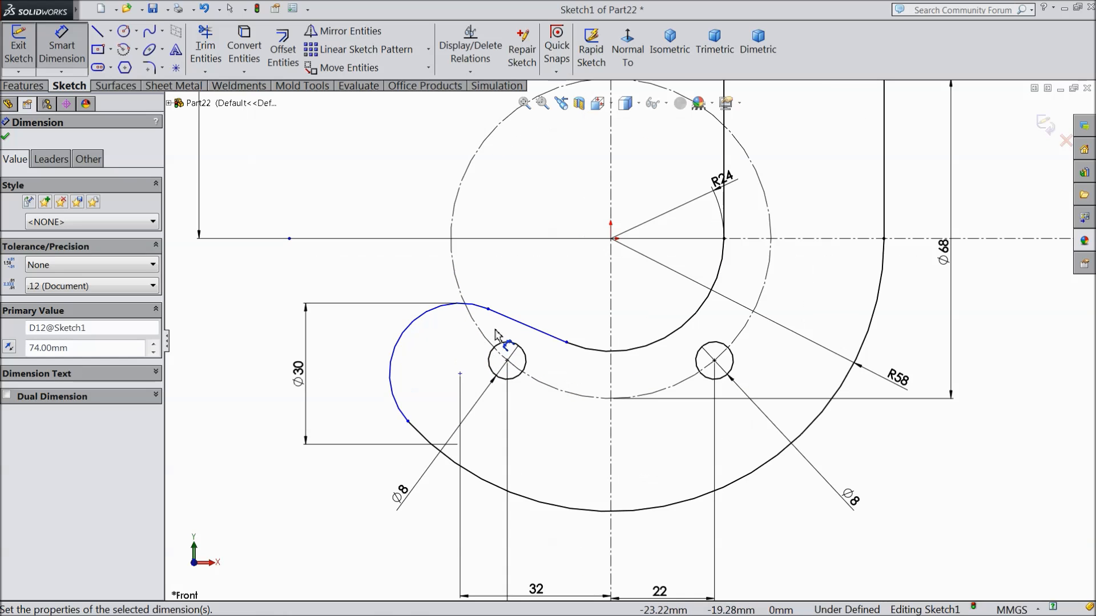
left_click(524, 324)
left_click(526, 313)
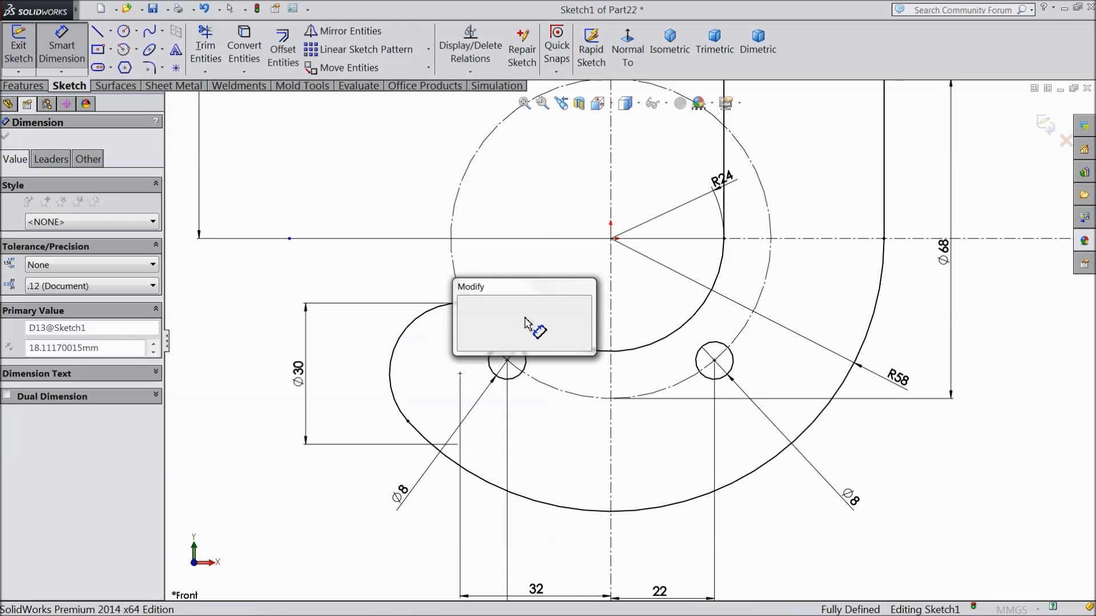
left_click(464, 303)
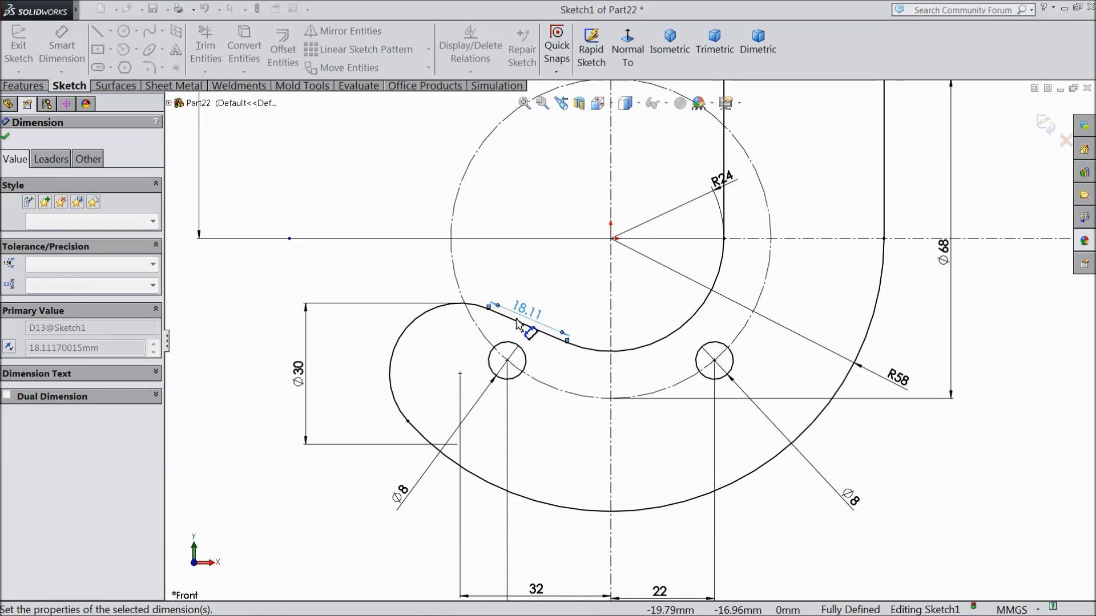
scroll(632, 339, "up", 2)
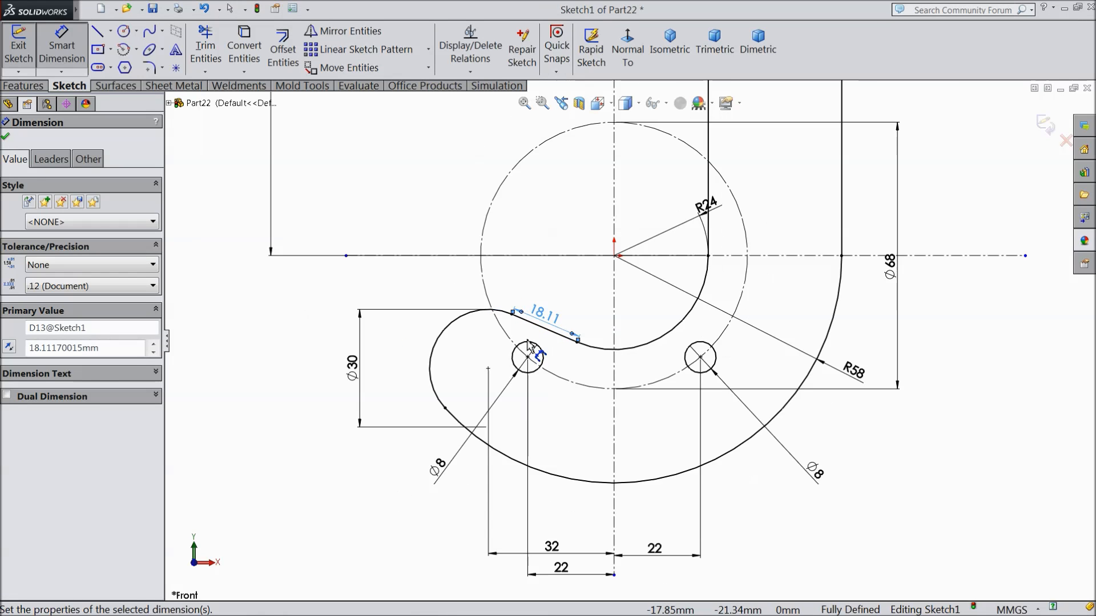
left_click(8, 137)
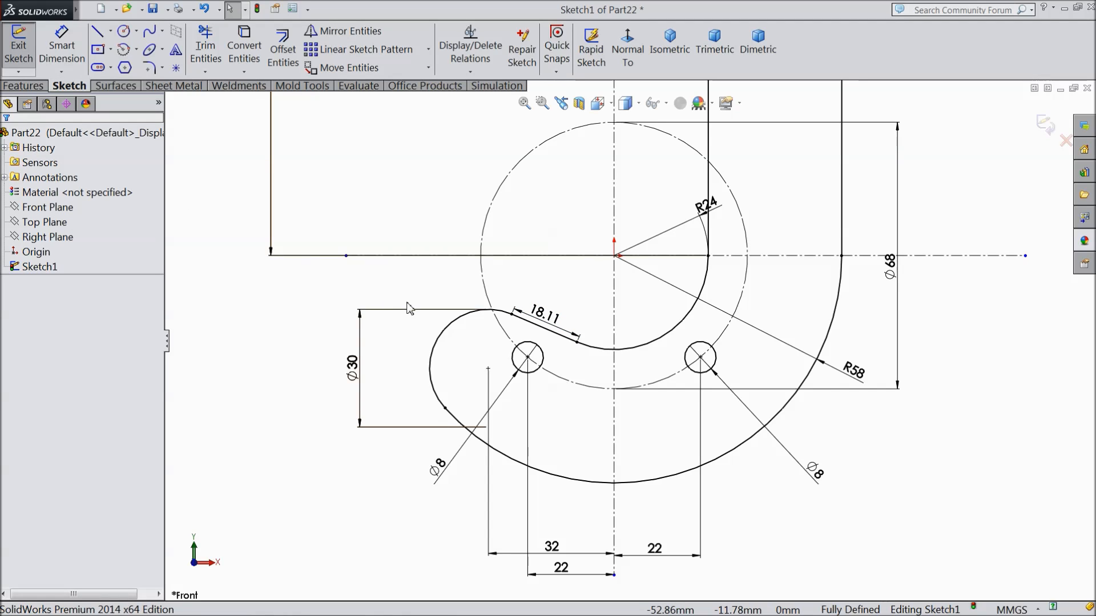
Step: Try to make the 30 mm arc tangent to the R58 arc, and delete the added tangent relation
scroll(439, 426, "down", 2)
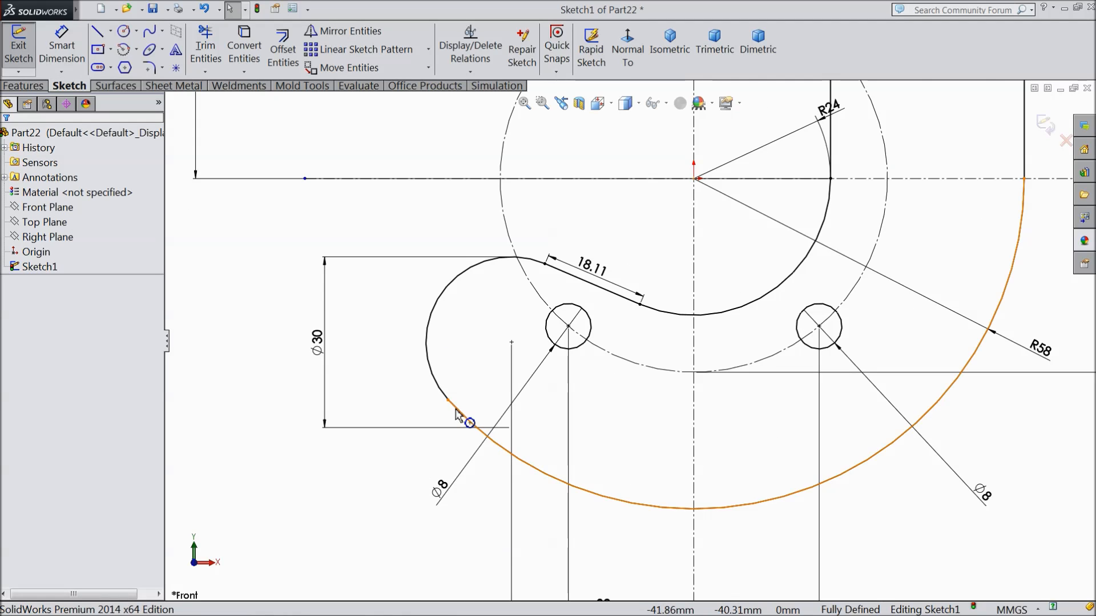
left_click(448, 398)
left_click(443, 403, "ctrl")
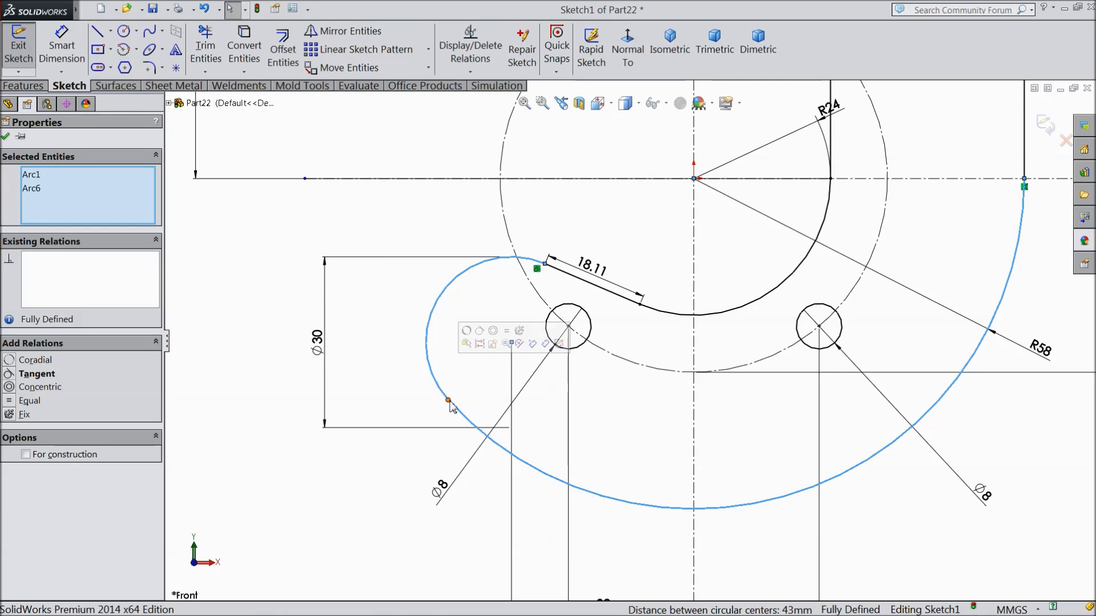
left_click(506, 343)
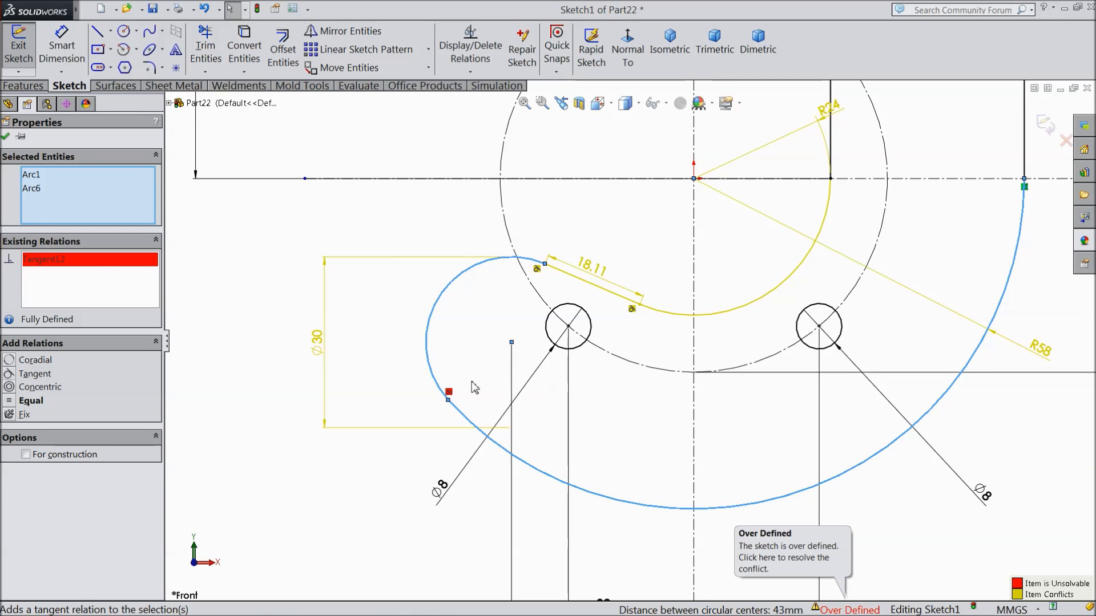
right_click(93, 272)
left_click(135, 286)
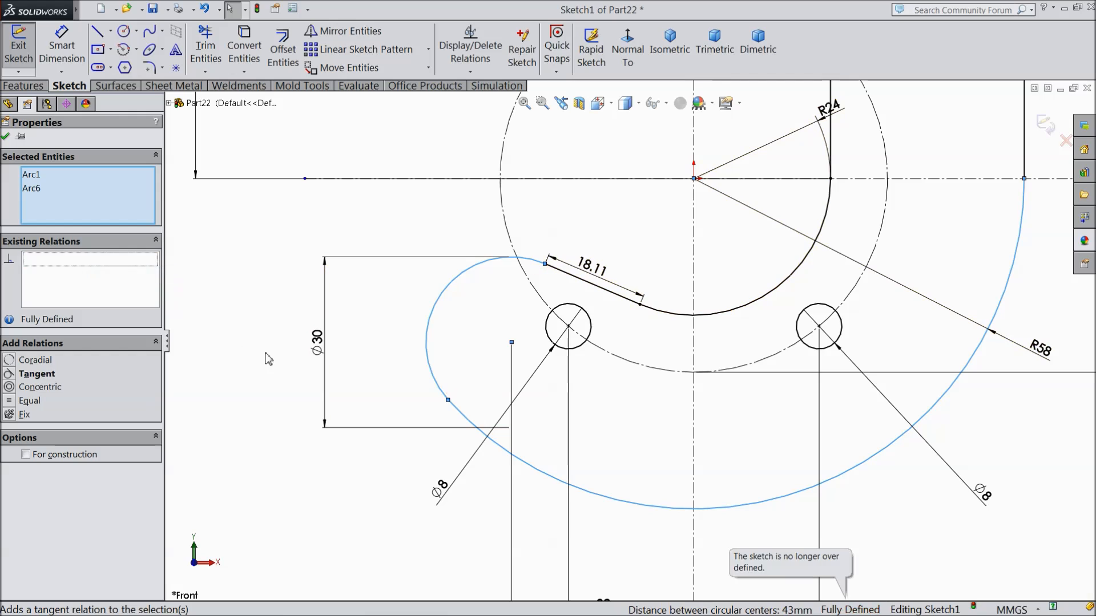
left_click(293, 371)
Step: Examine the relations of the R58 arc and its junction with the 30 mm arc, and look over the whole profile
left_click(454, 407)
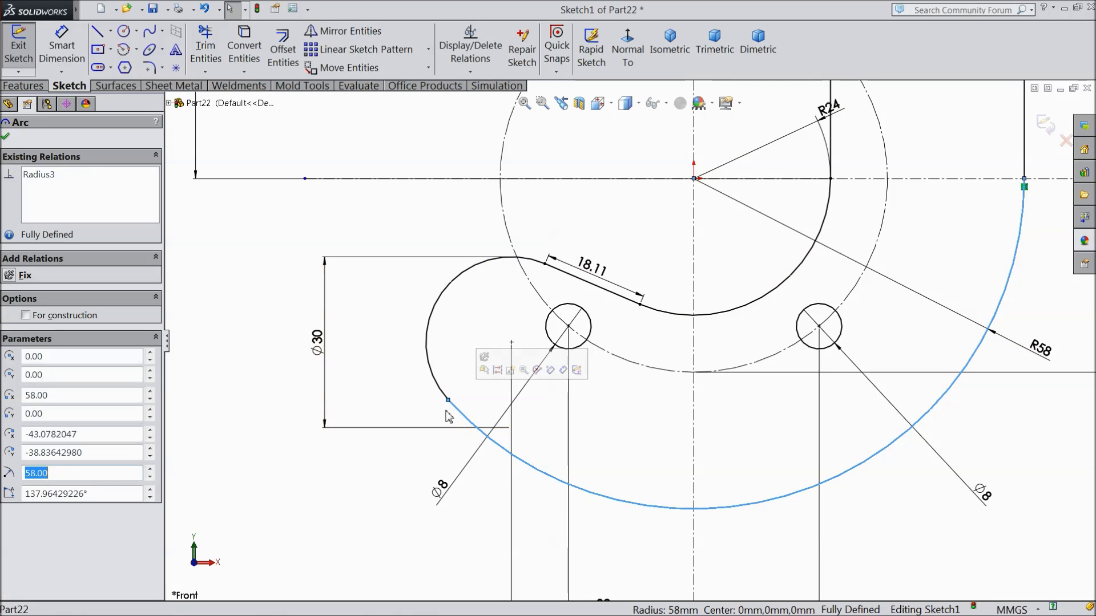
left_click(444, 395)
left_click(448, 400)
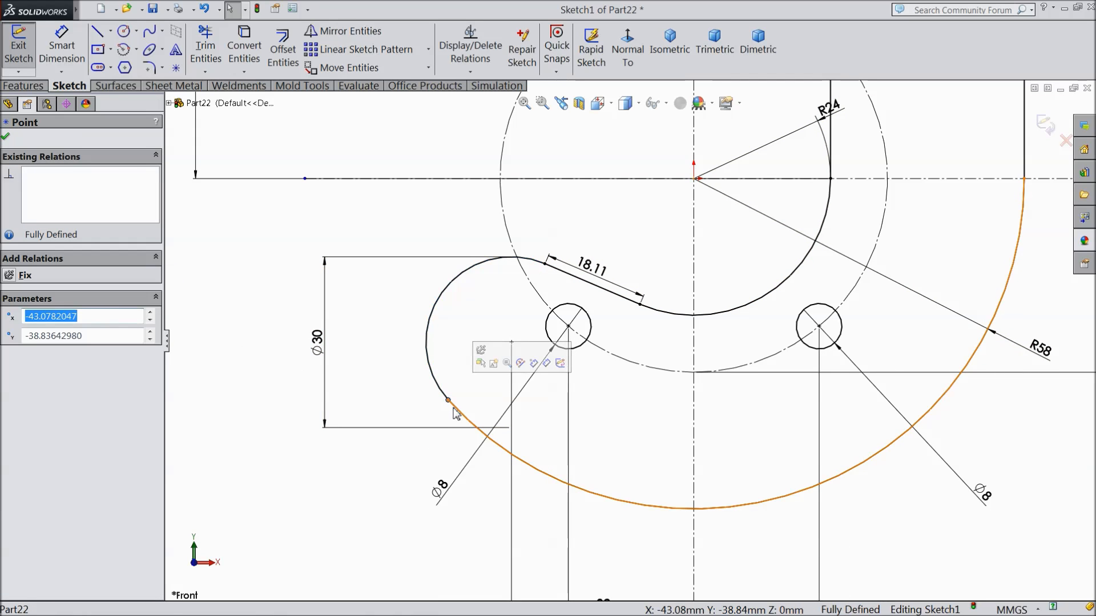
left_click(454, 412)
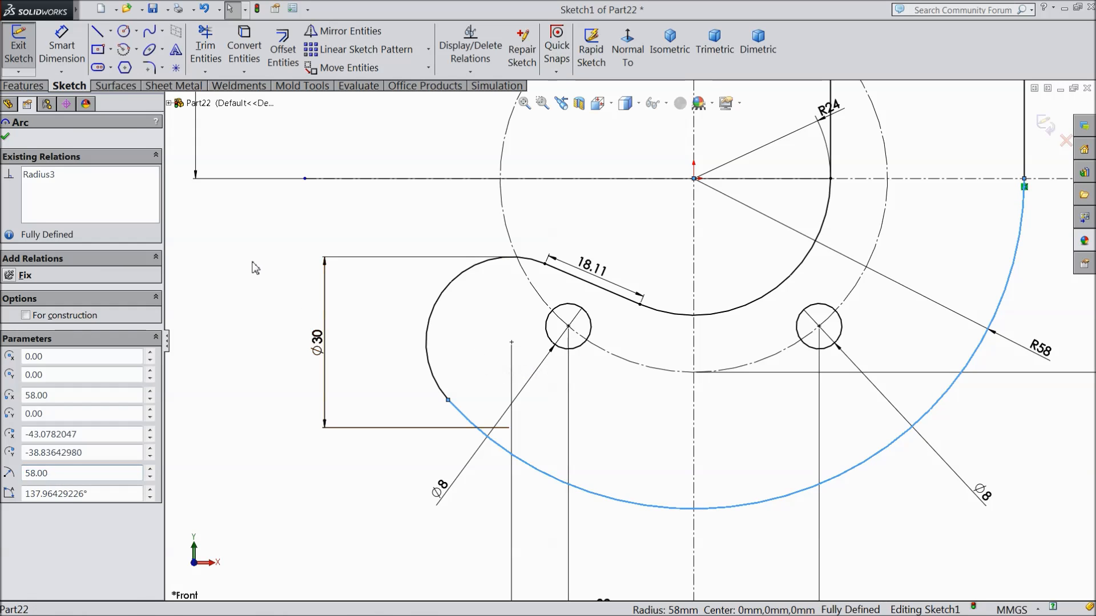
left_click(252, 264)
key("f")
key("z")
key("z")
key("z")
key("z")
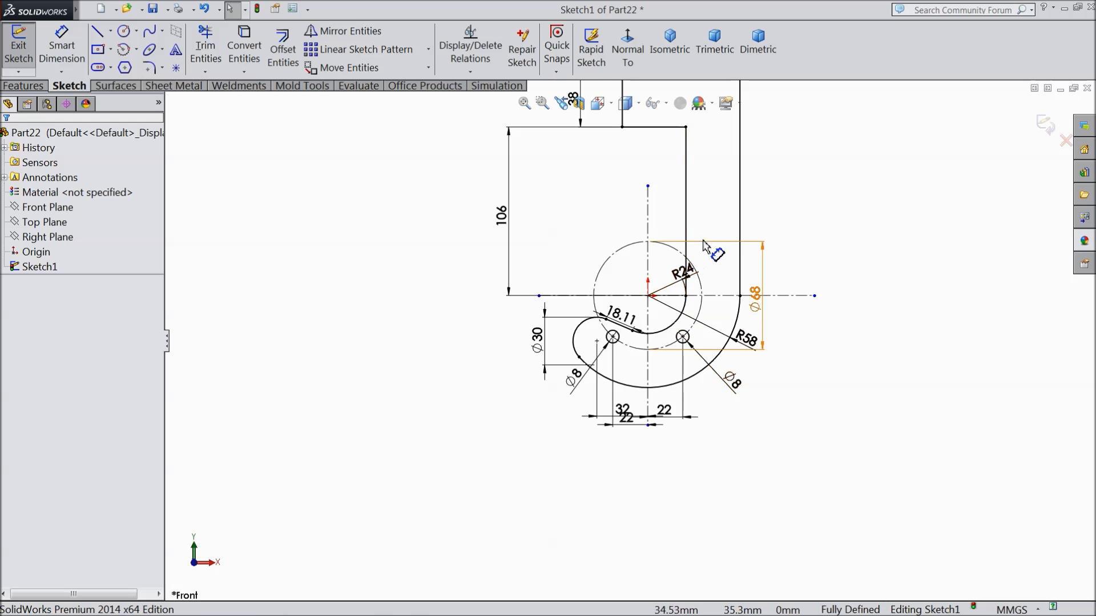
scroll(708, 246, "down", 1)
scroll(674, 283, "up", 3)
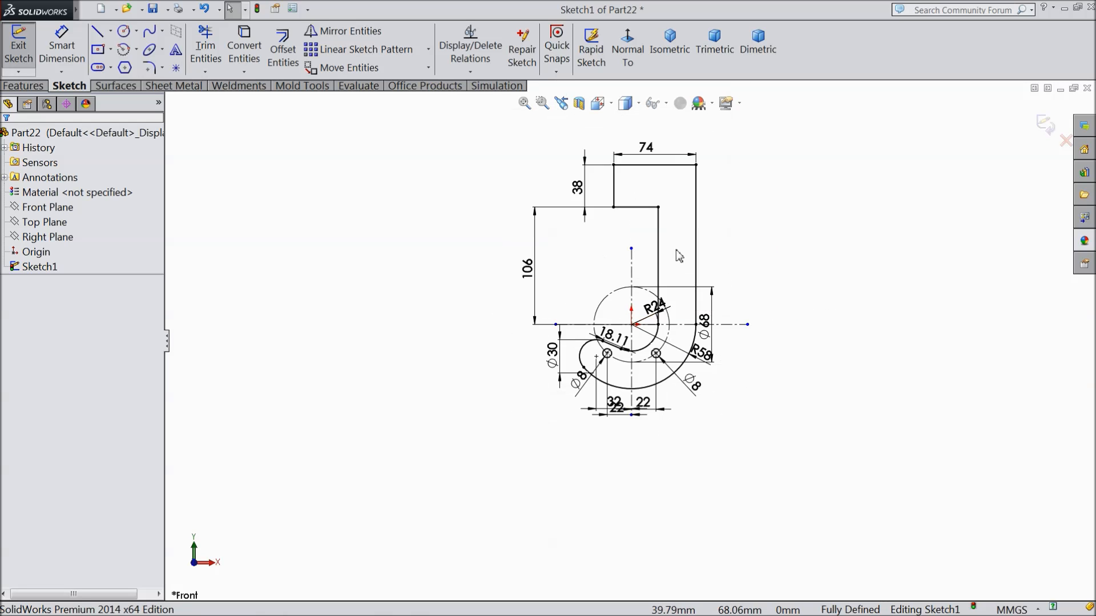
scroll(677, 251, "down", 1)
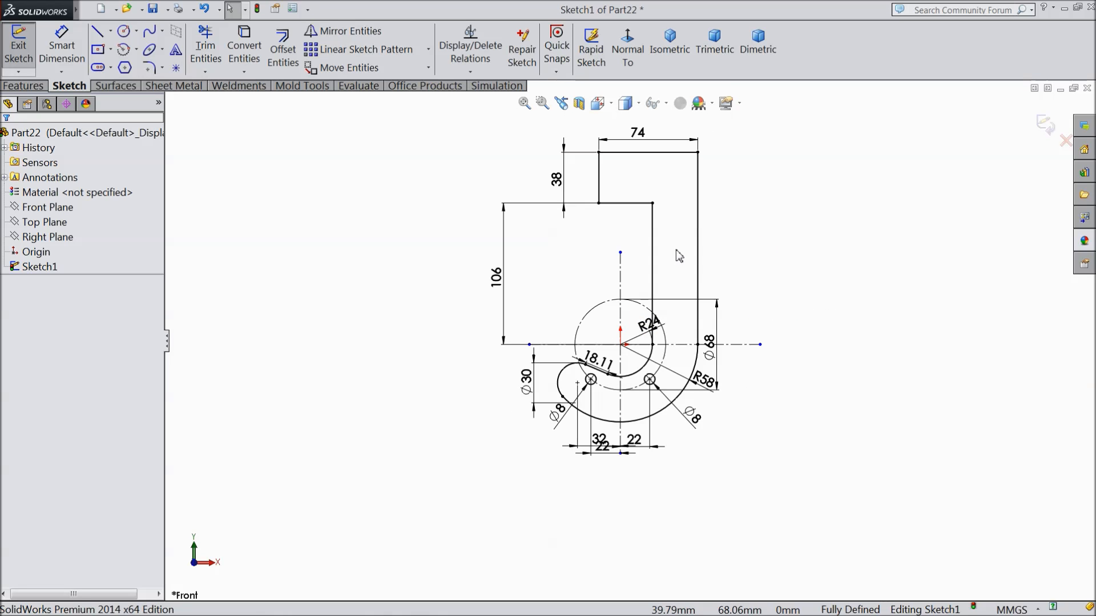
Step: Extrude the hook profile 32 mm with the Mid Plane end condition
left_click(23, 86)
left_click(26, 49)
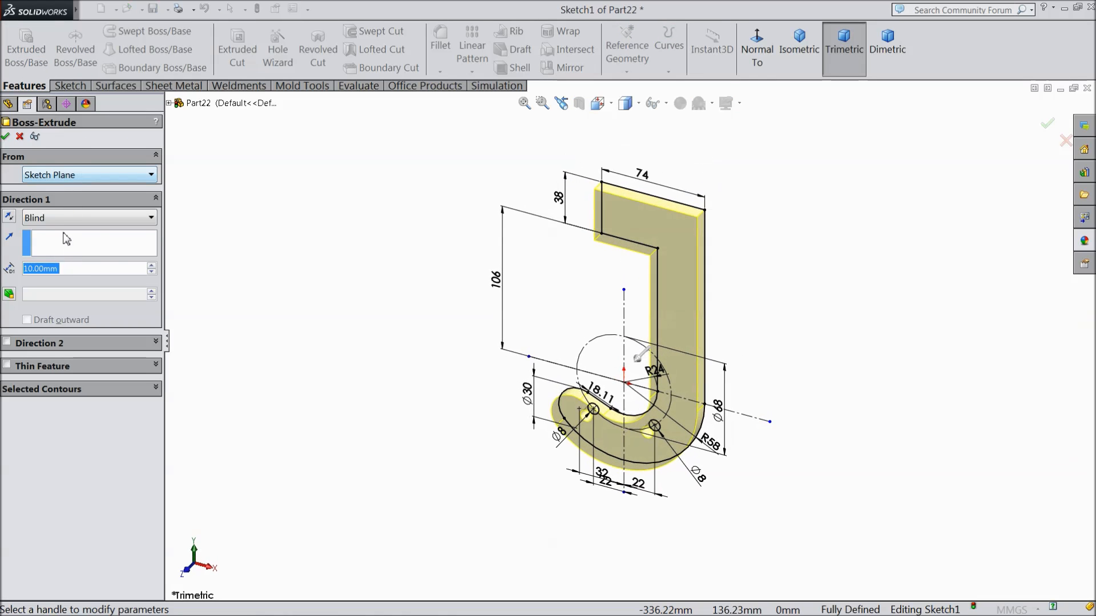
left_click(64, 218)
left_click(57, 298)
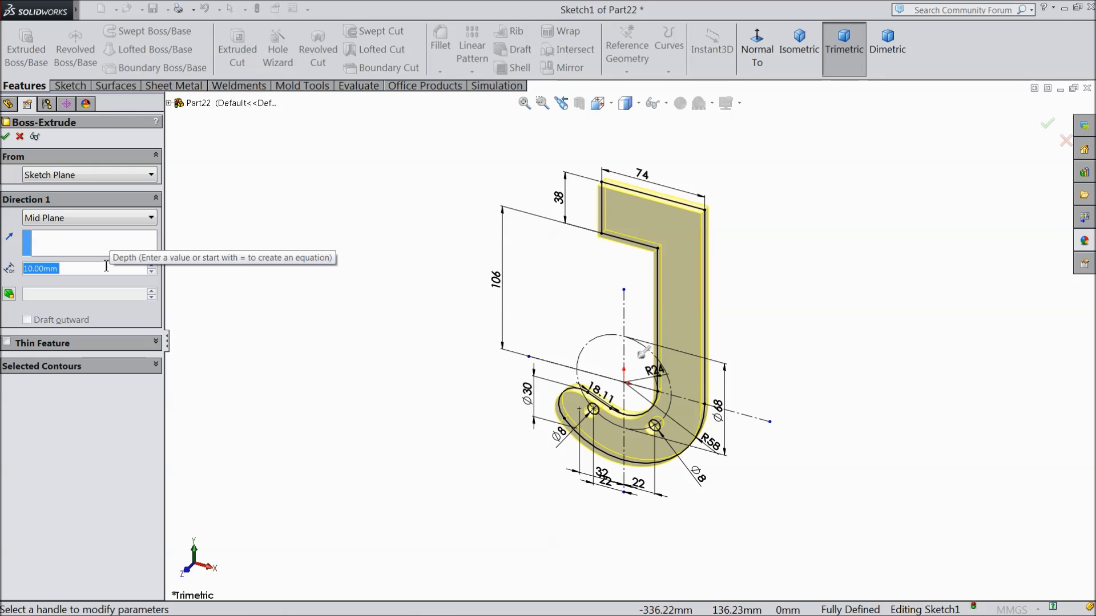
type("32")
key("Return")
scroll(753, 371, "down", 3)
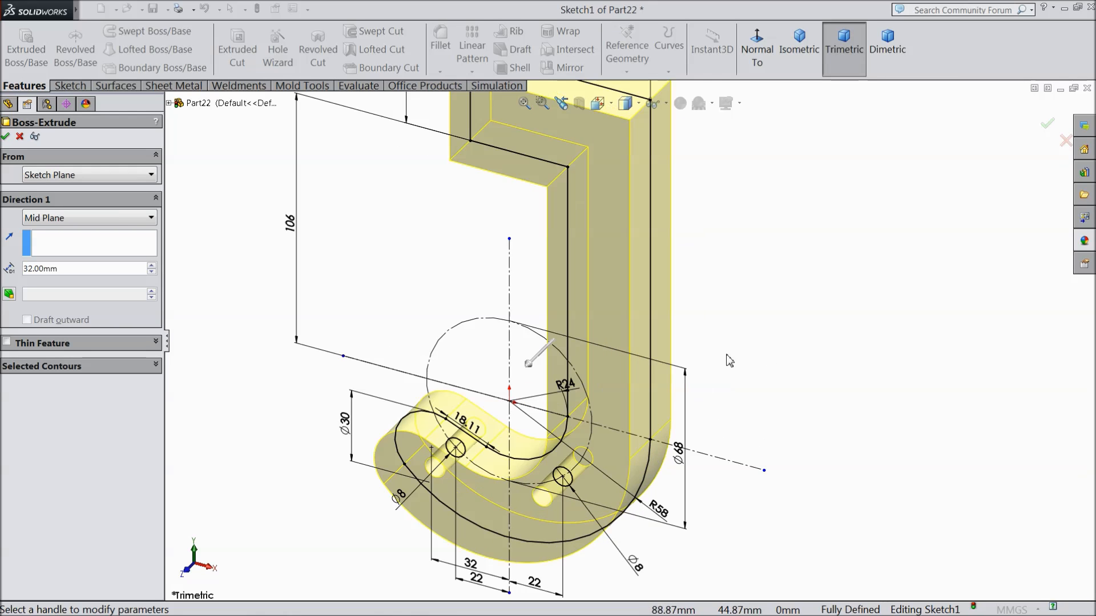
left_click(7, 137)
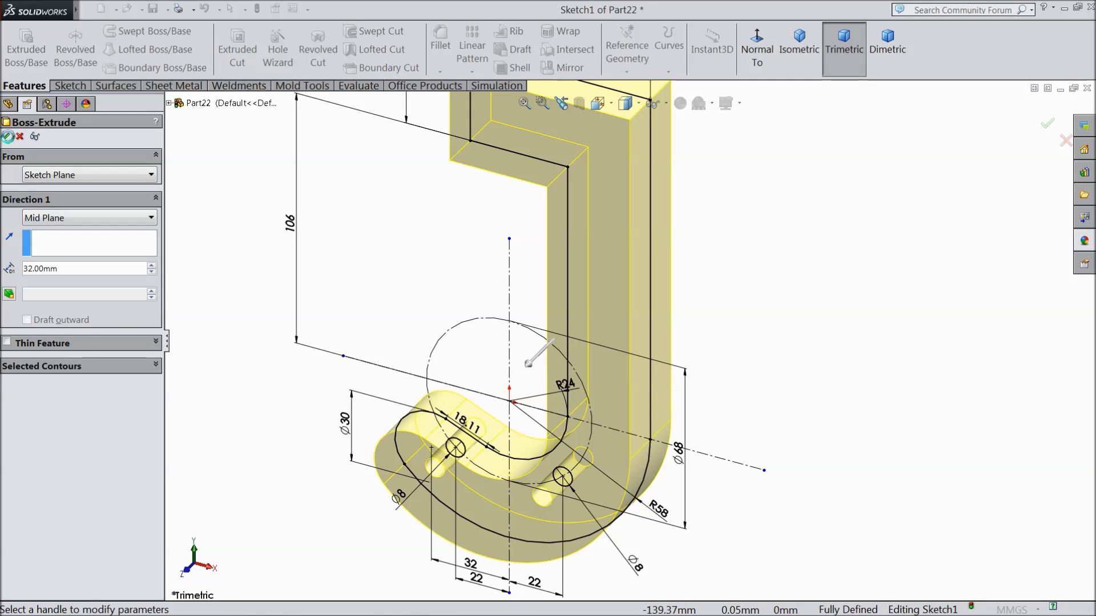
left_click(417, 317)
mouse_move(421, 316)
middle_mouse_down()
mouse_move(447, 308)
mouse_move(450, 328)
middle_mouse_up()
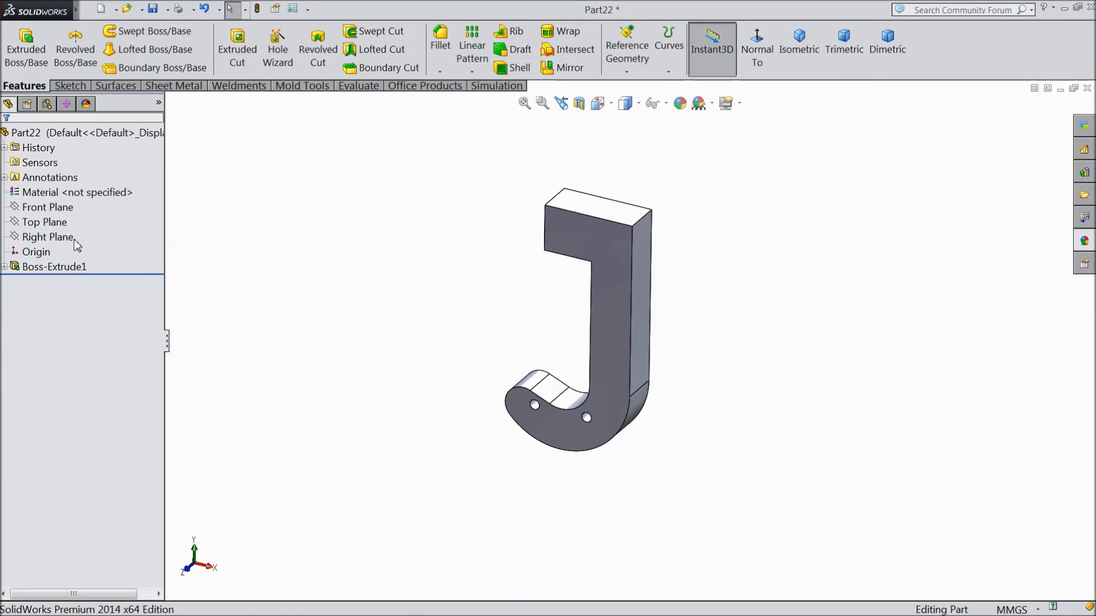
Step: Start a new sketch on the Front Plane, viewed normal to the plane
left_click(51, 209)
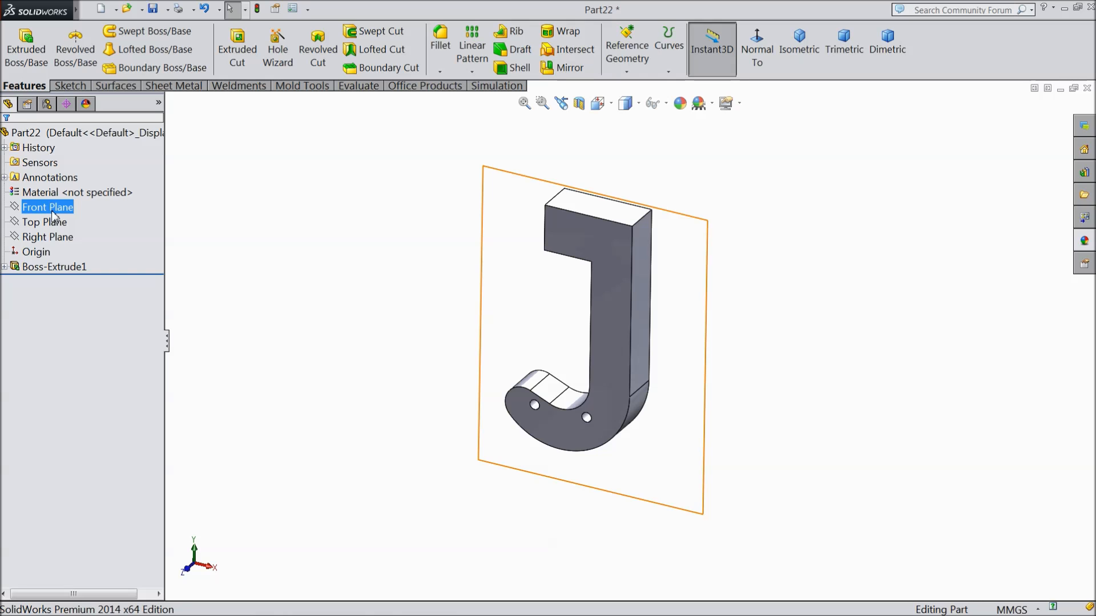
left_click(57, 194)
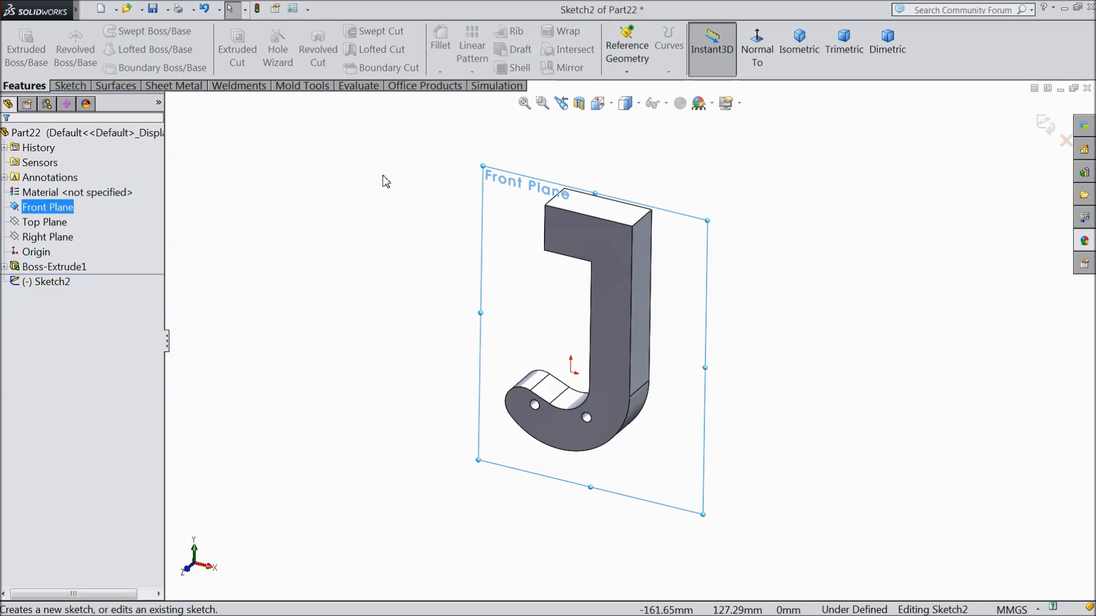
left_click(757, 54)
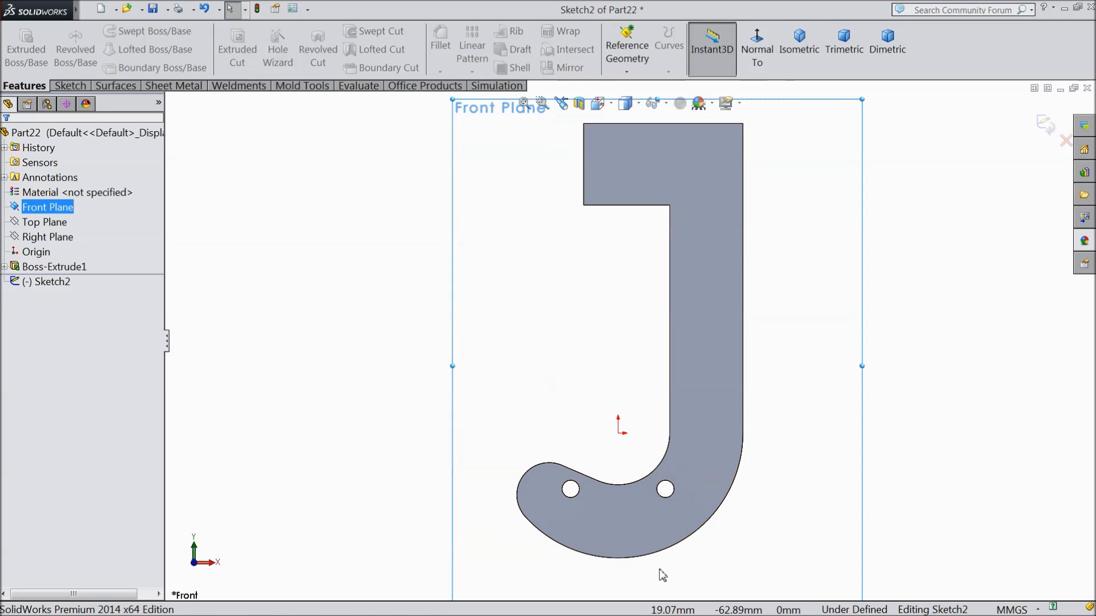
scroll(660, 578, "down", 3)
Step: Sketch a centre-point arc of about 30 mm radius around the 8 mm hole nearest the upright, from the inner vertical edge to beyond the outer curve
left_click(69, 85)
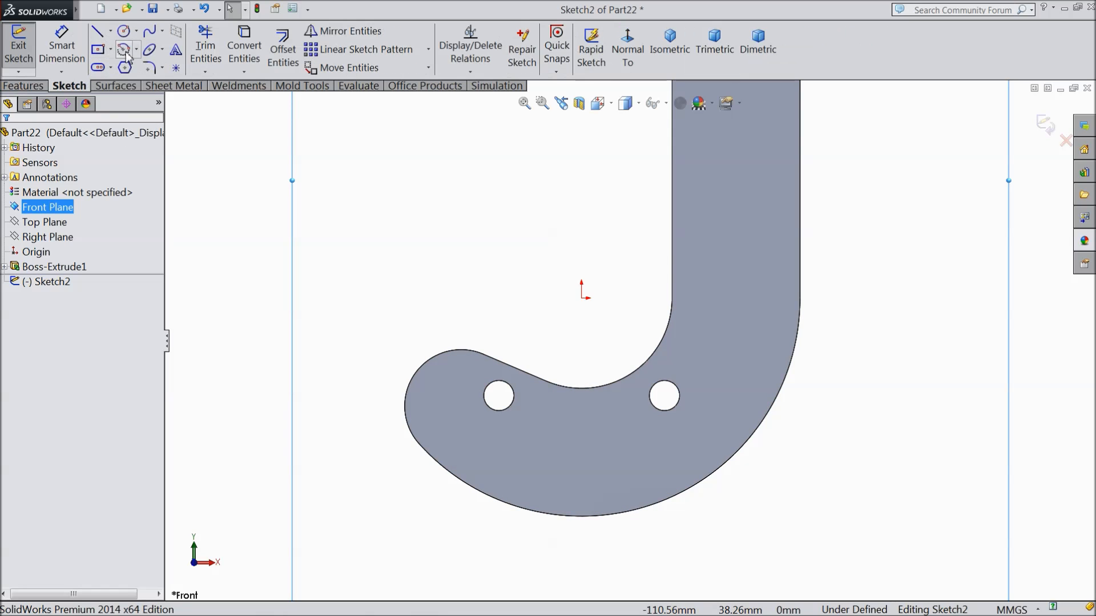
left_click(136, 51)
left_click(165, 66)
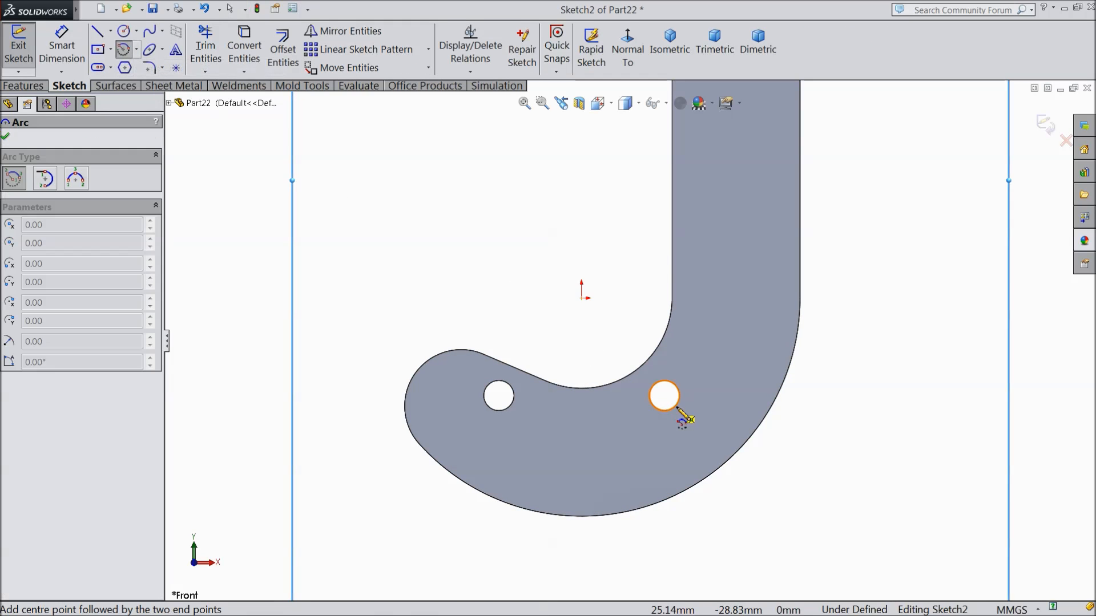
left_click(664, 395)
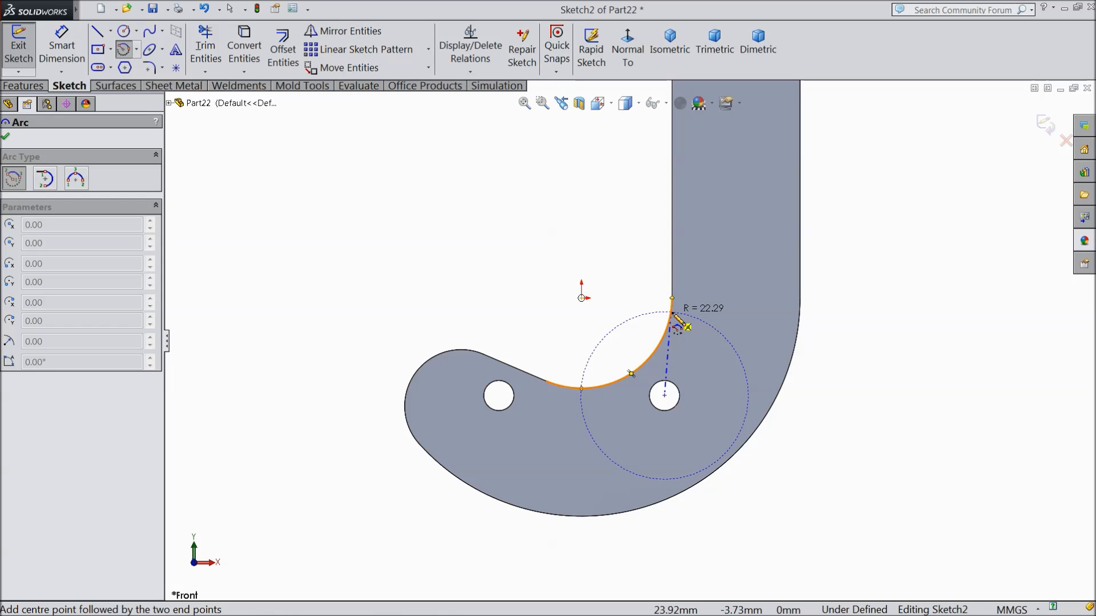
left_click(672, 283)
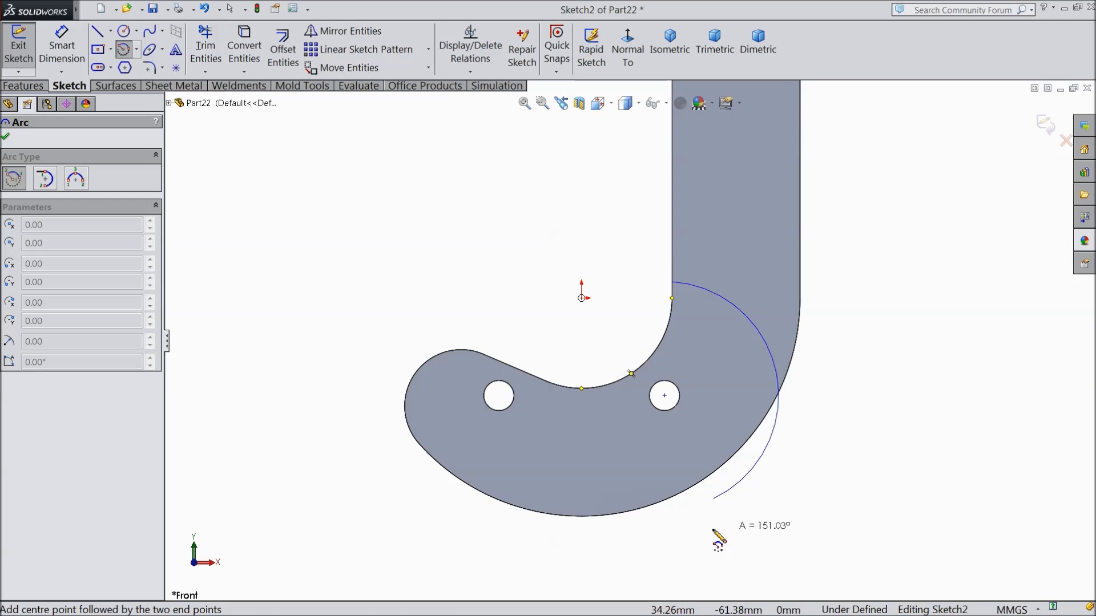
left_click(742, 516)
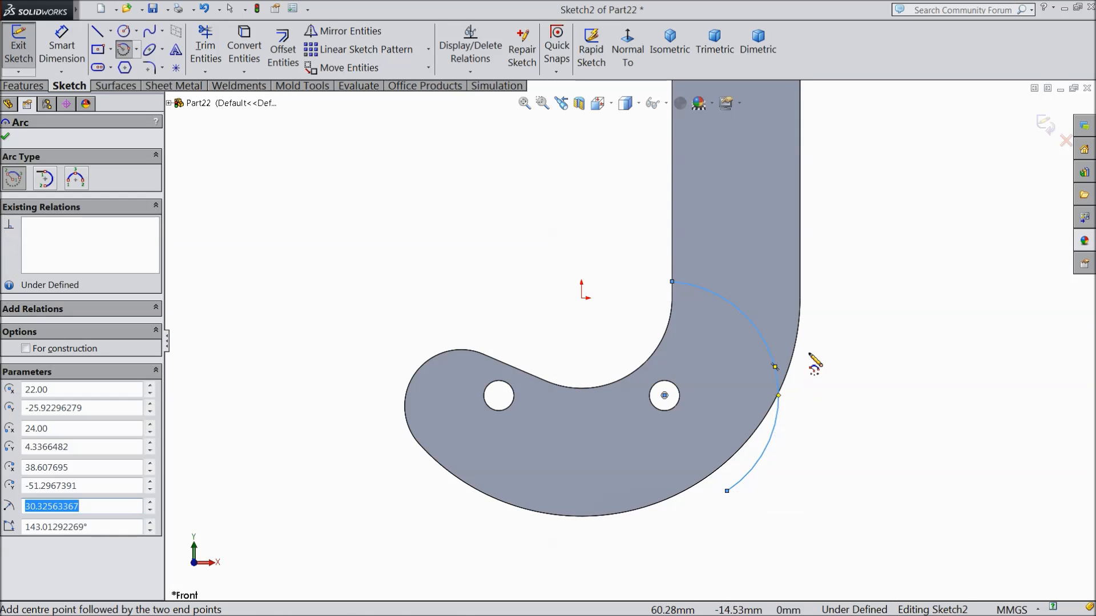
right_click(814, 363)
left_click(842, 142)
Step: Dimension the new arc's radius as 56/2, giving 28 mm
left_click(61, 46)
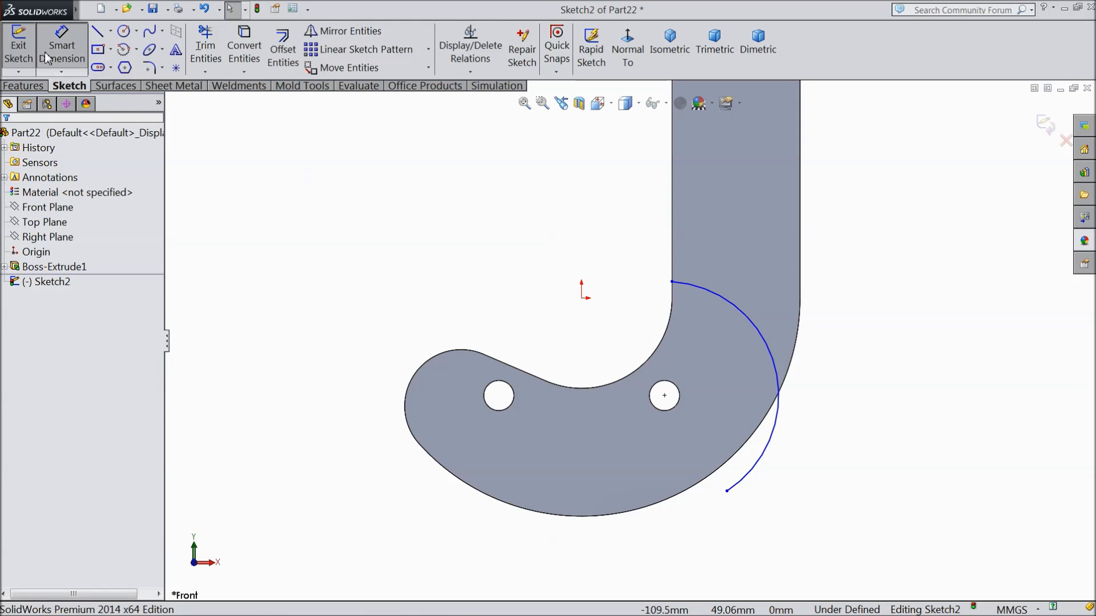
left_click(783, 415)
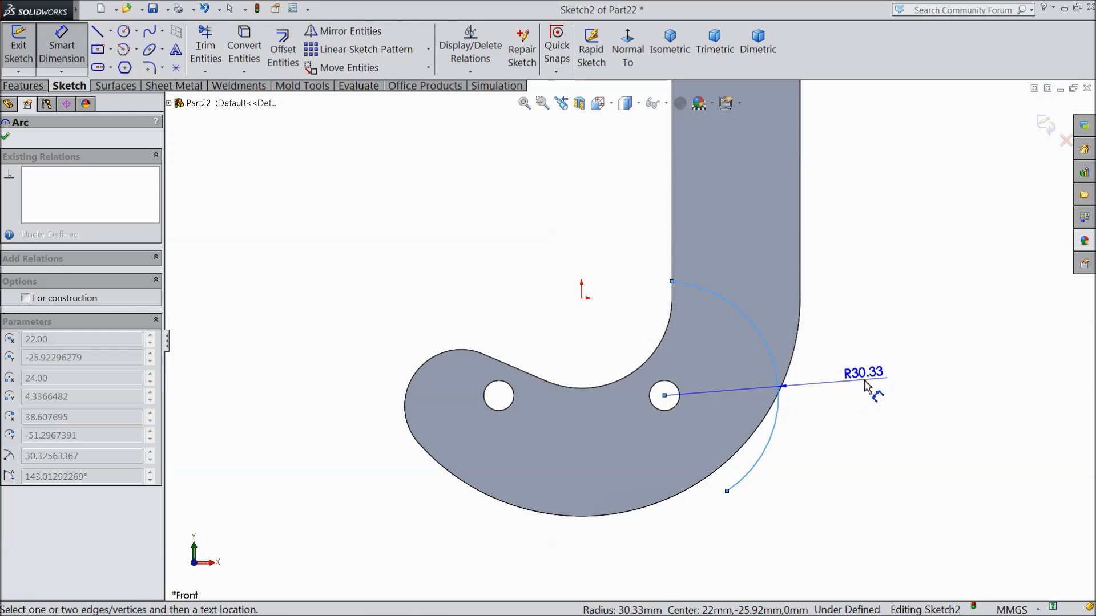
left_click(864, 386)
type("56/2")
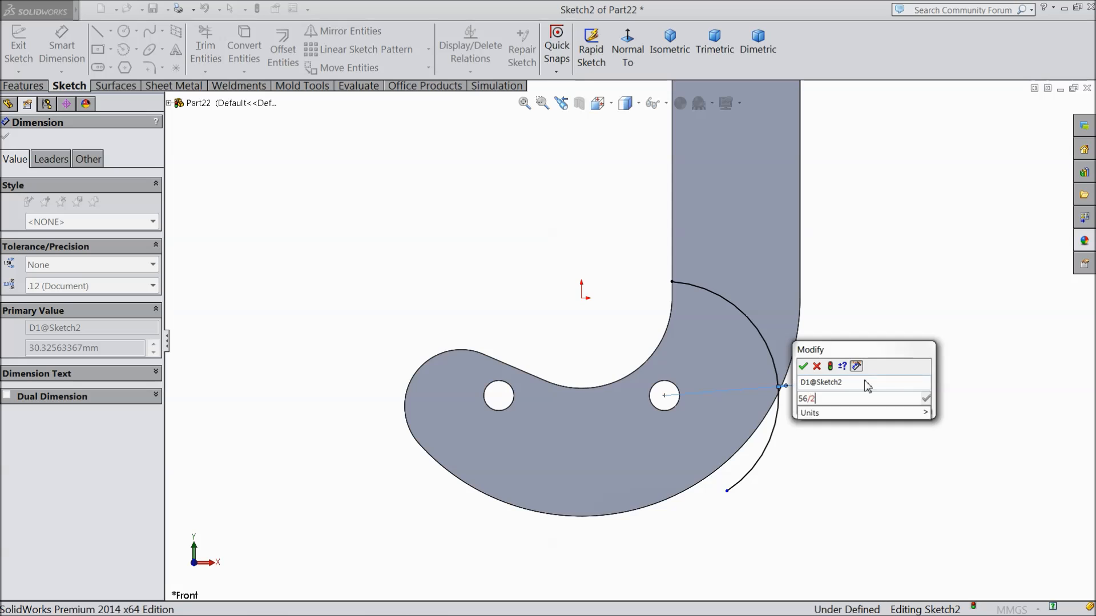
left_click(803, 367)
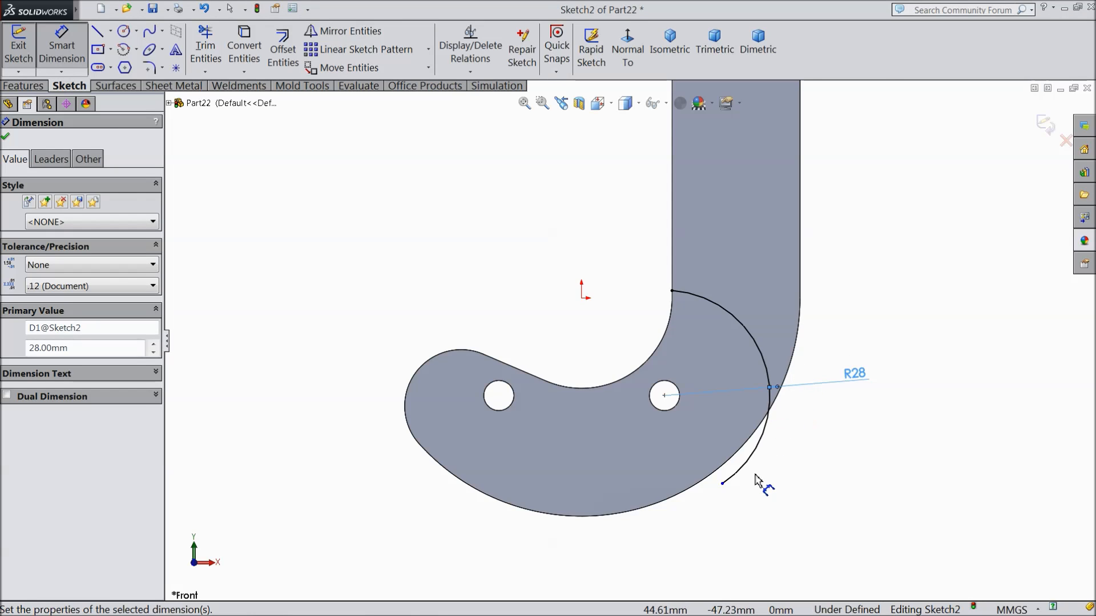
Step: Close the R28 arc's profile around the hook with vertical and horizontal lines, about 100 mm along the lower side and 86 mm along the upper
left_click(97, 31)
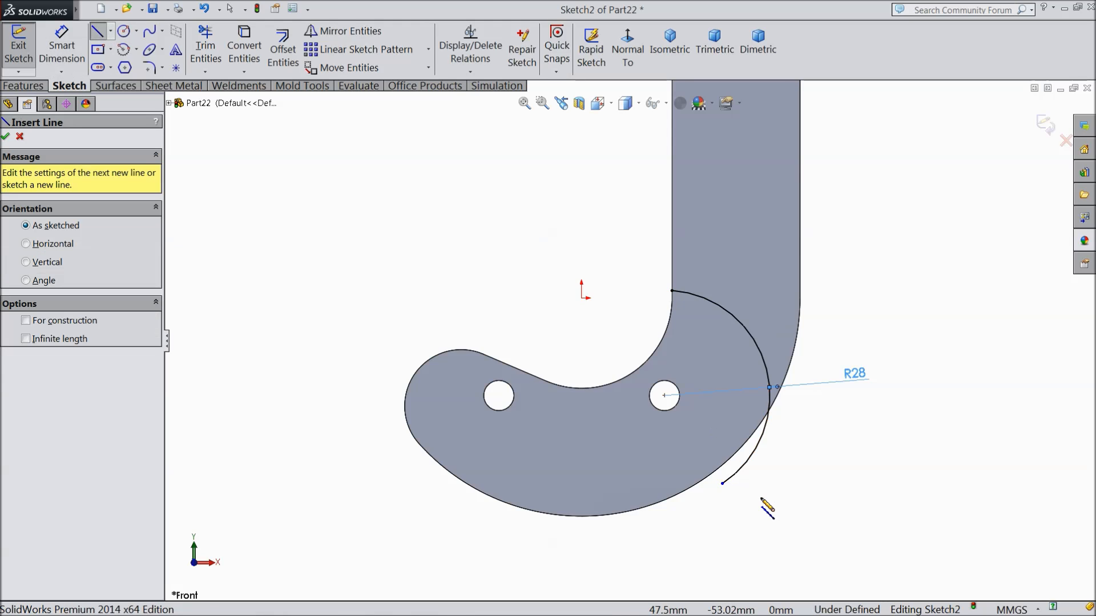
middle_click_drag(766, 508, 735, 475, "ctrl")
left_click(665, 412)
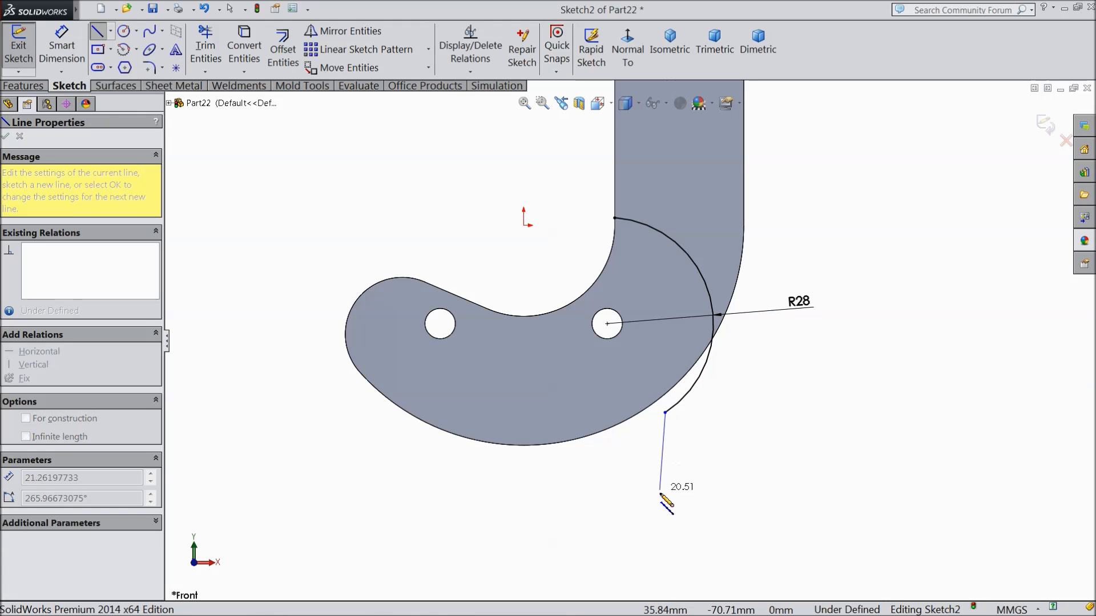
left_click(665, 498)
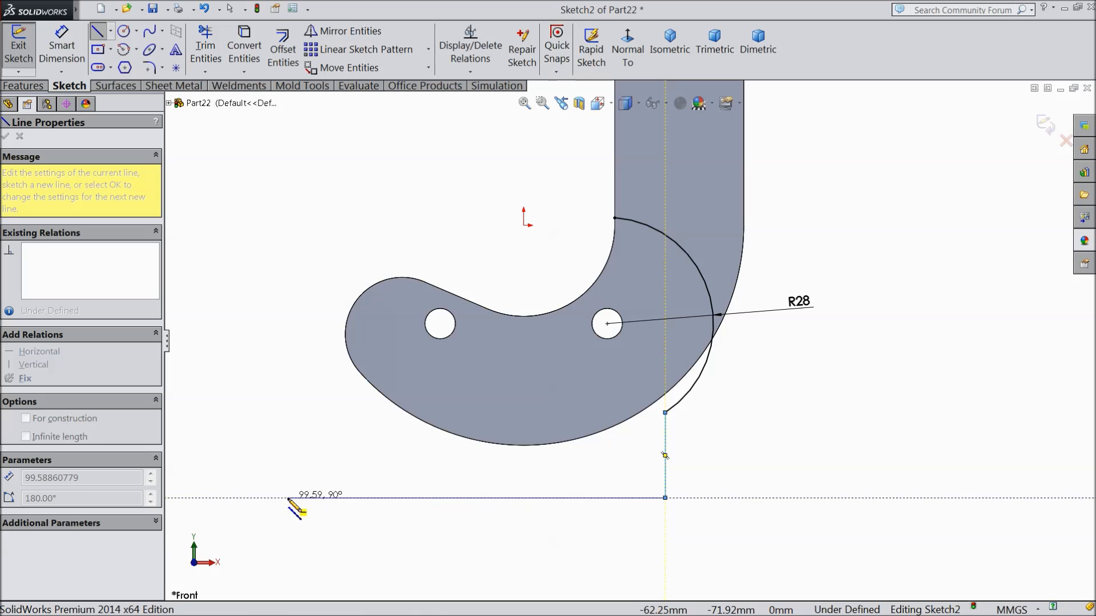
left_click(287, 497)
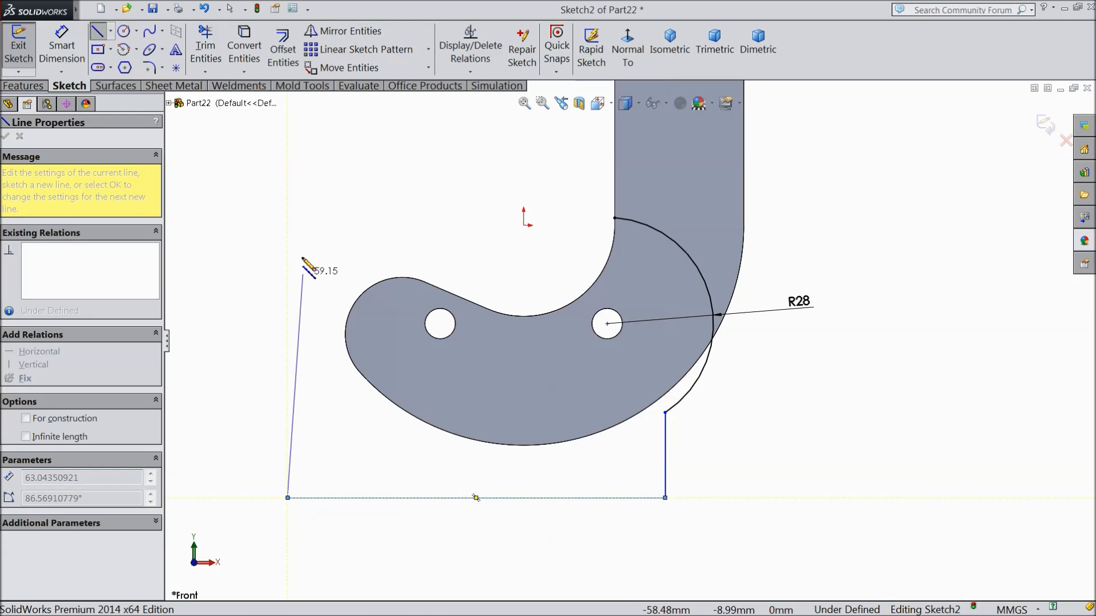
left_click(288, 218)
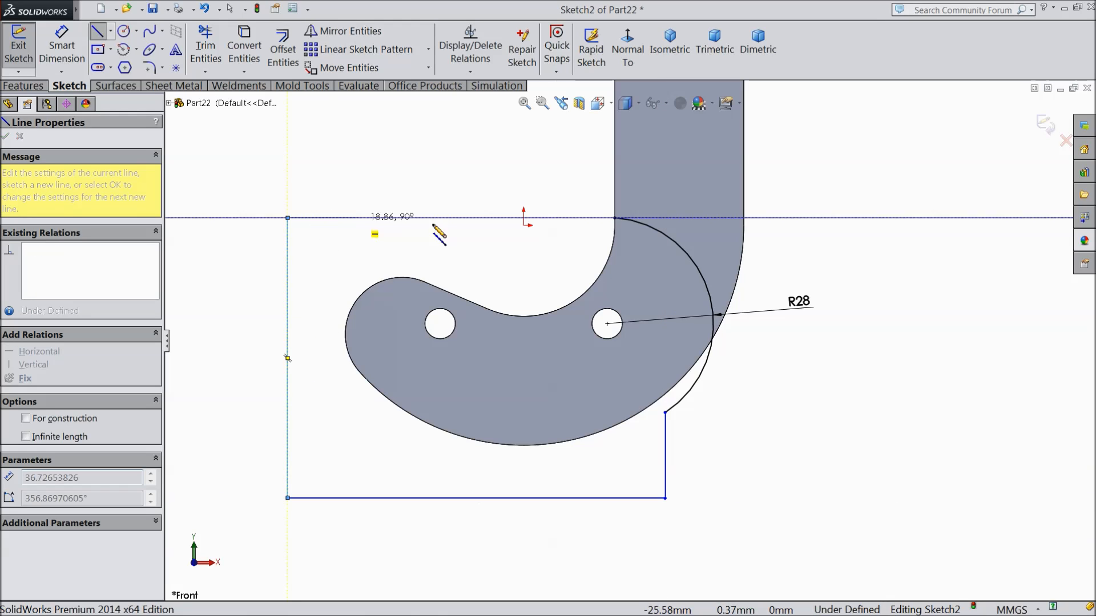
left_click(615, 218)
right_click(507, 152)
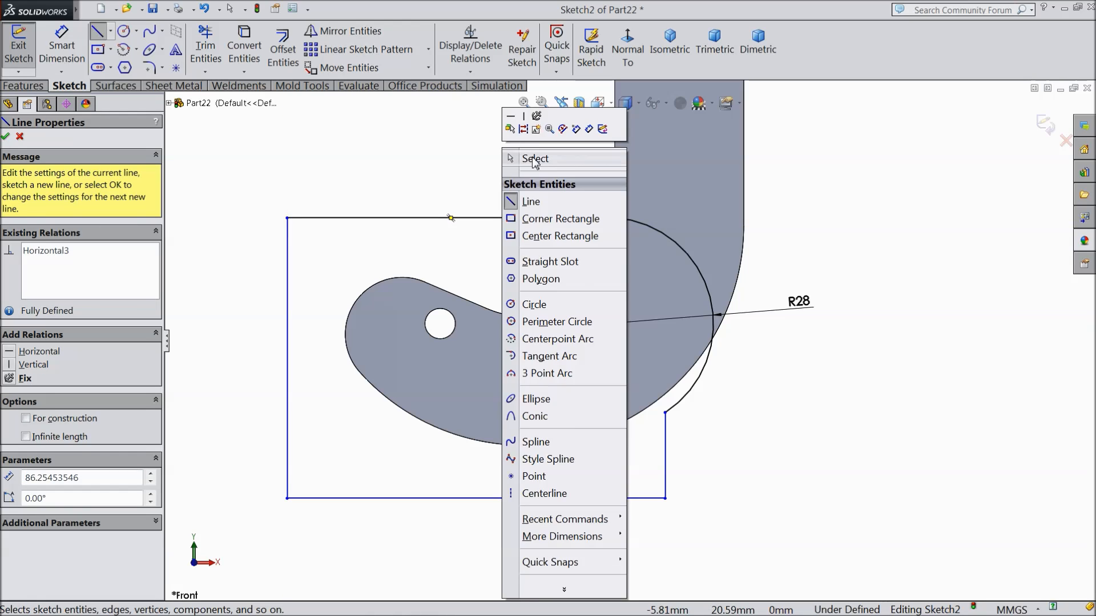
left_click(534, 156)
Step: Make an extruded cut from the closed profile through the hook, using Mid Plane with a depth of 10 mm
scroll(634, 343, "up", 3)
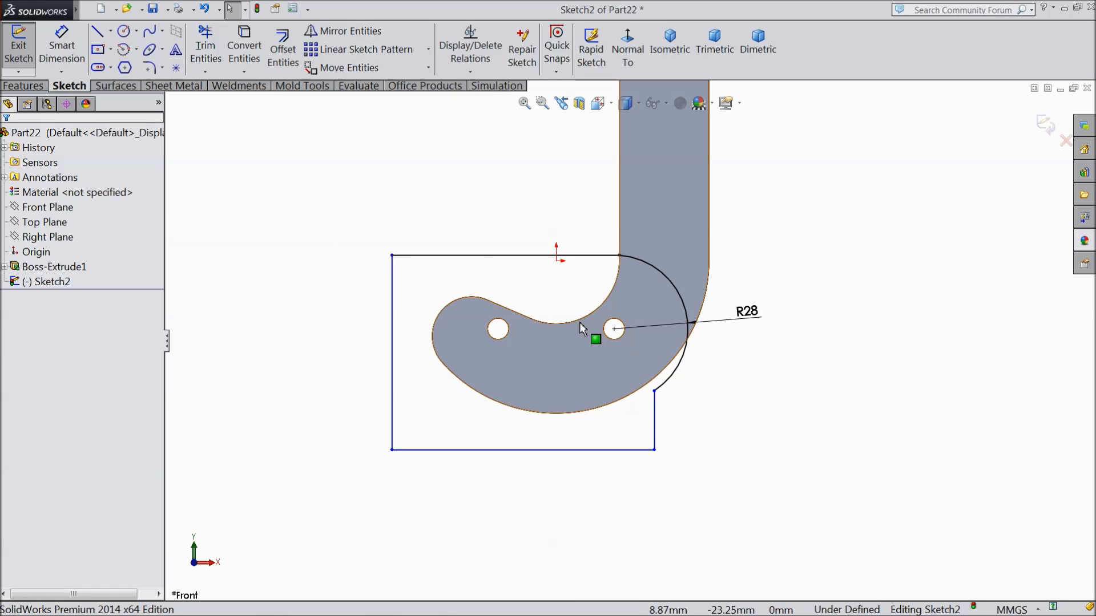
middle_click_drag(453, 195, 537, 257)
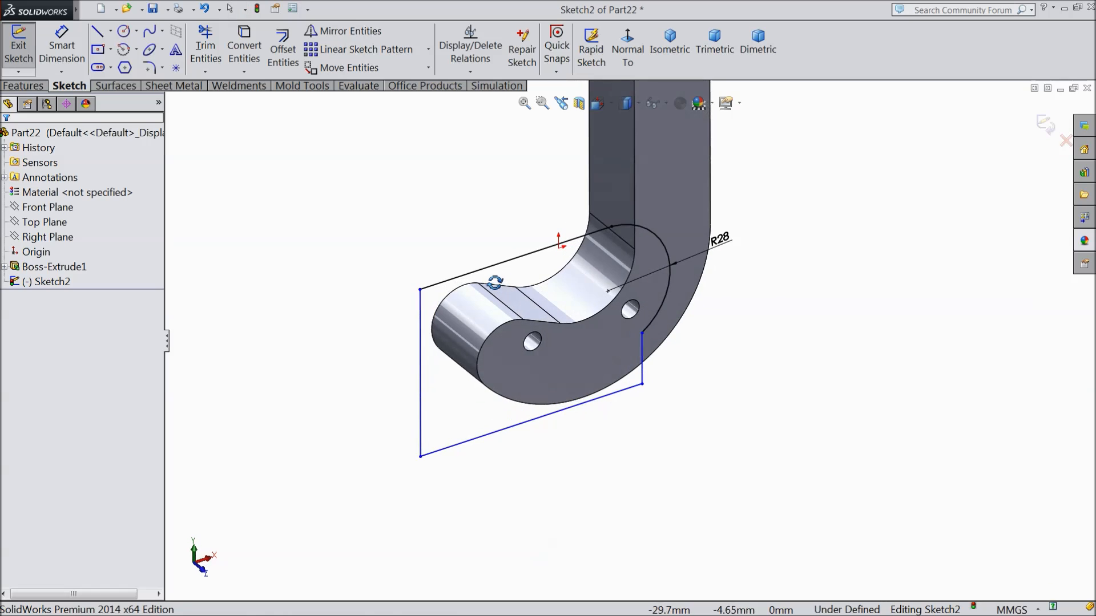
left_click(25, 86)
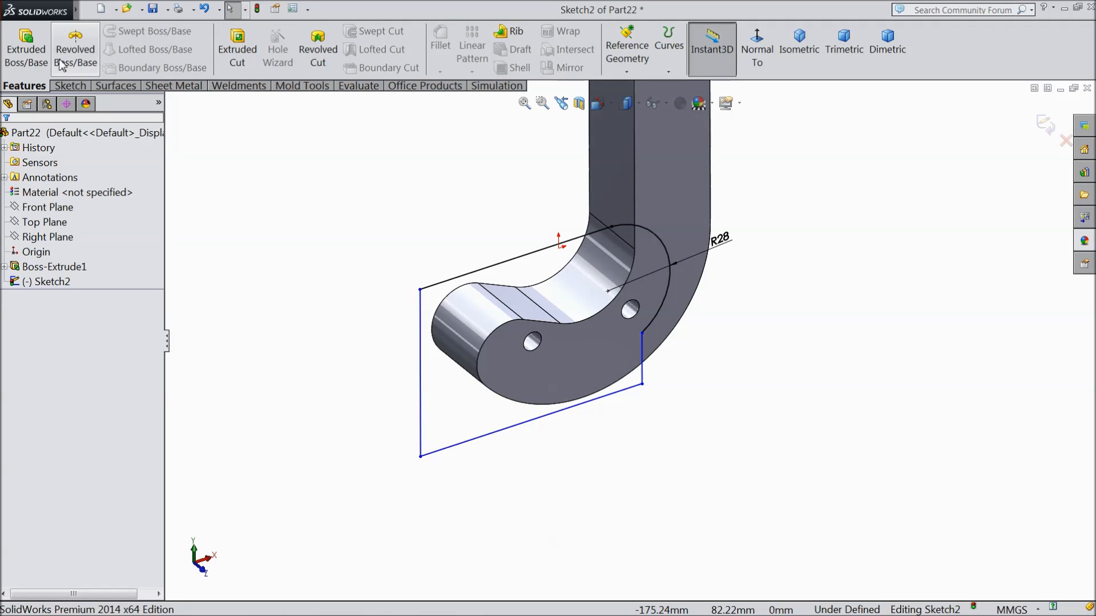
left_click(29, 57)
left_click(20, 137)
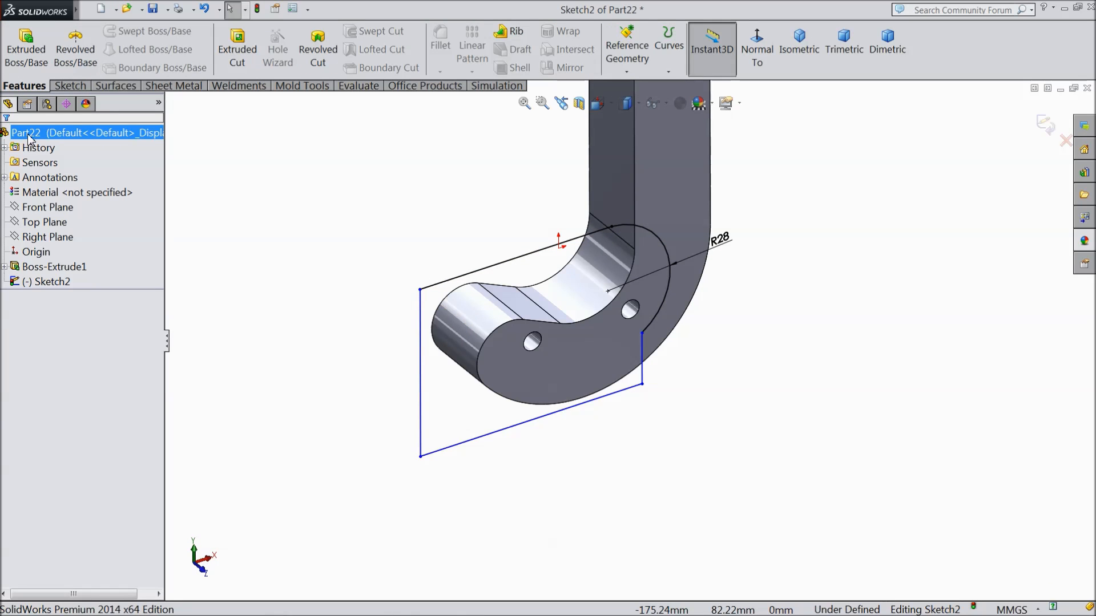
left_click(237, 48)
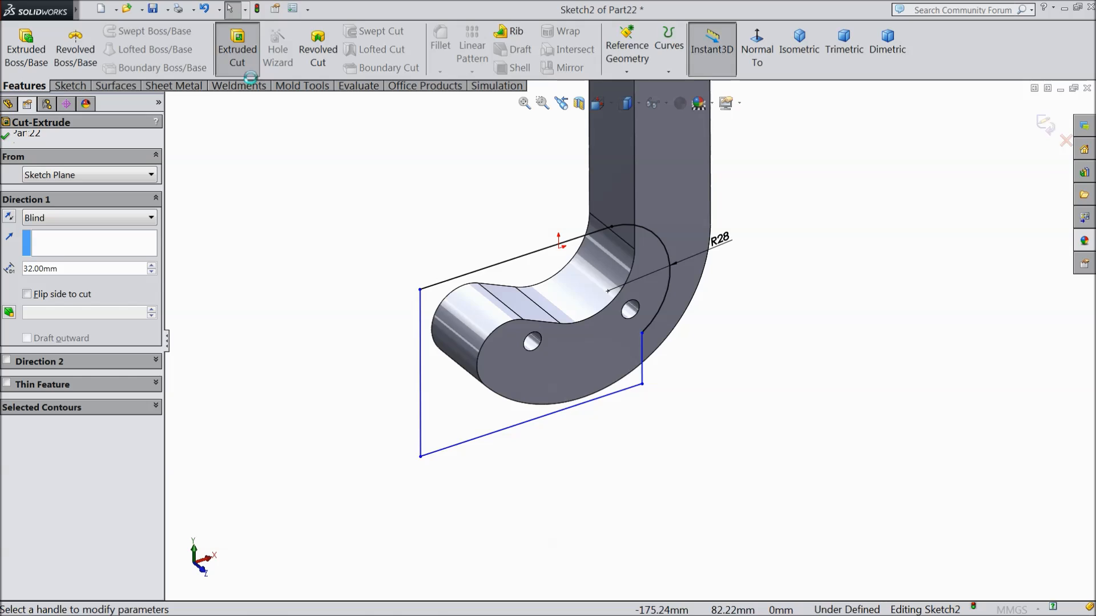
left_click(63, 222)
left_click(57, 337)
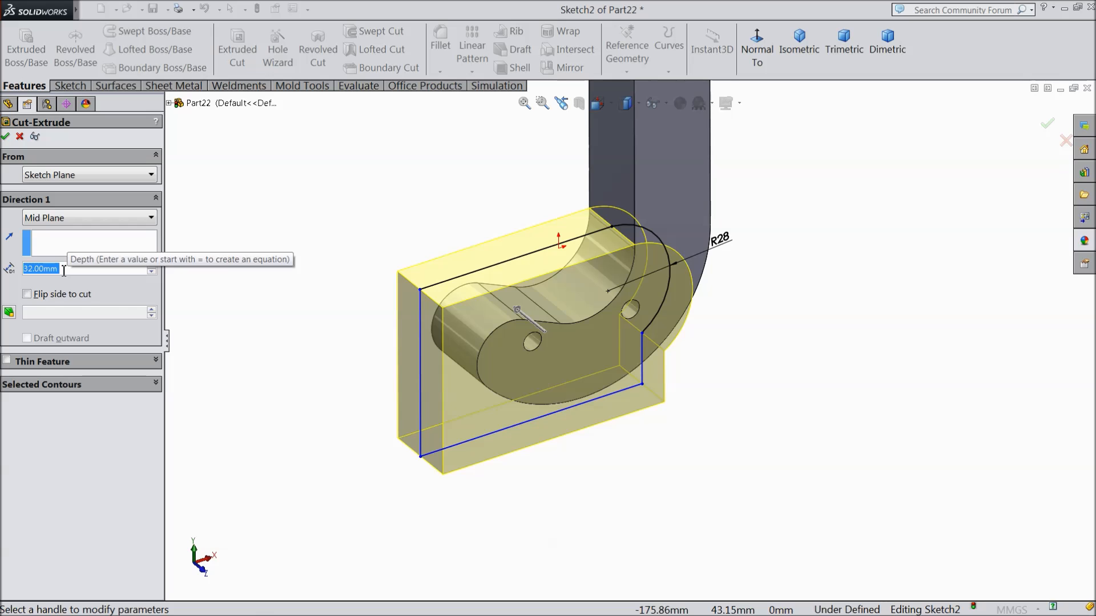
type("10")
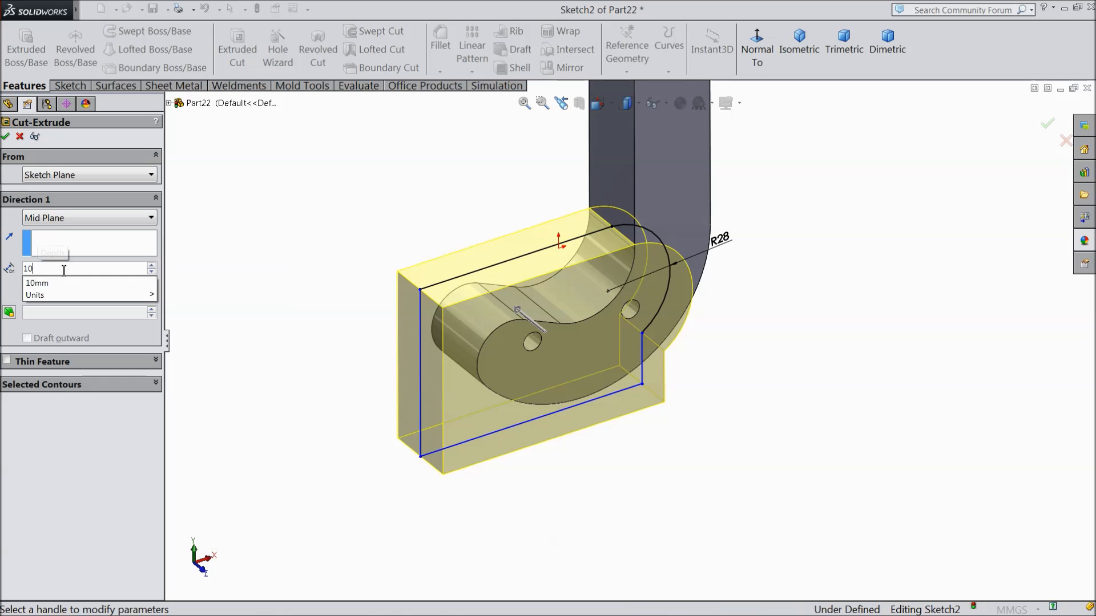
key("Return")
scroll(532, 314, "down", 2)
mouse_move(318, 280)
middle_mouse_down()
mouse_move(367, 306)
mouse_move(357, 323)
mouse_move(308, 290)
middle_mouse_up()
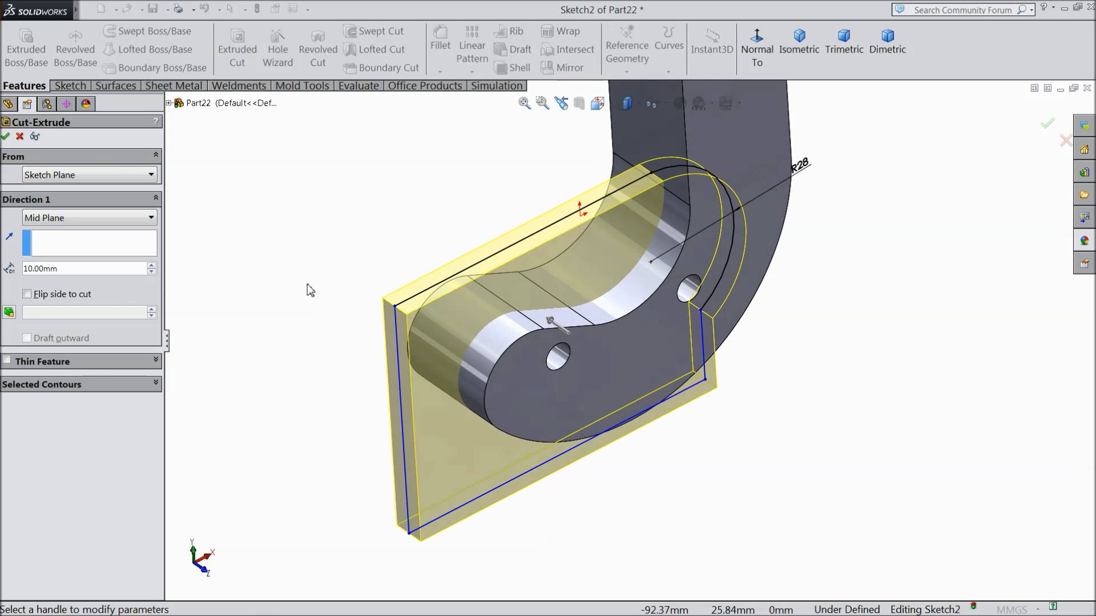
left_click(6, 136)
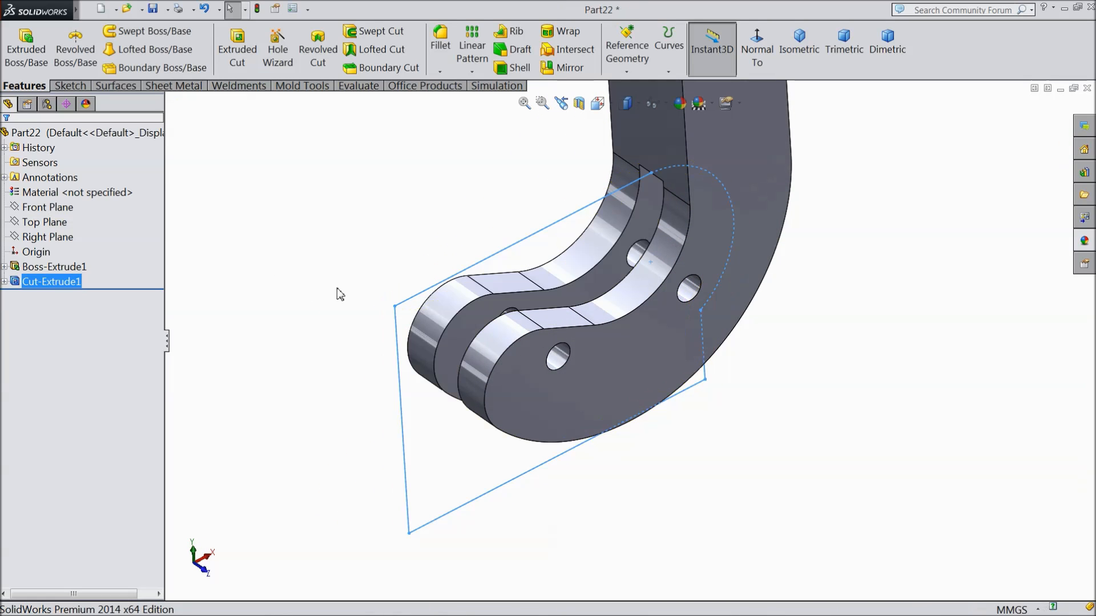
Step: Start a sketch on the top end face of the J-shaped body and view it straight on
middle_click_drag(338, 289, 388, 233)
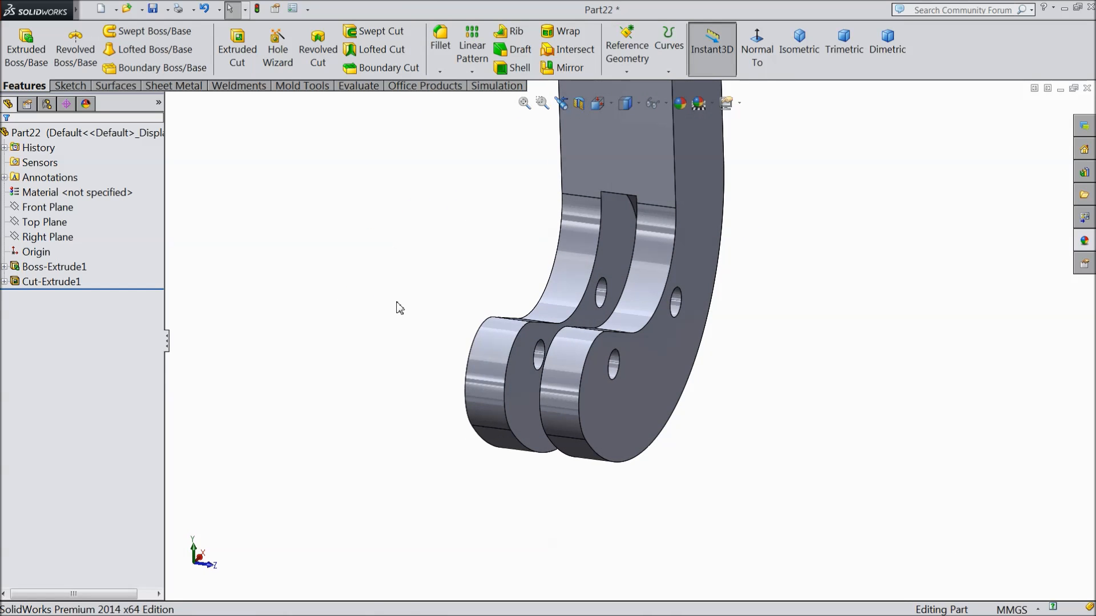
scroll(399, 311, "up", 3)
scroll(499, 269, "up", 3)
middle_click_drag(498, 268, 420, 339)
scroll(624, 186, "down", 3)
left_click(631, 237)
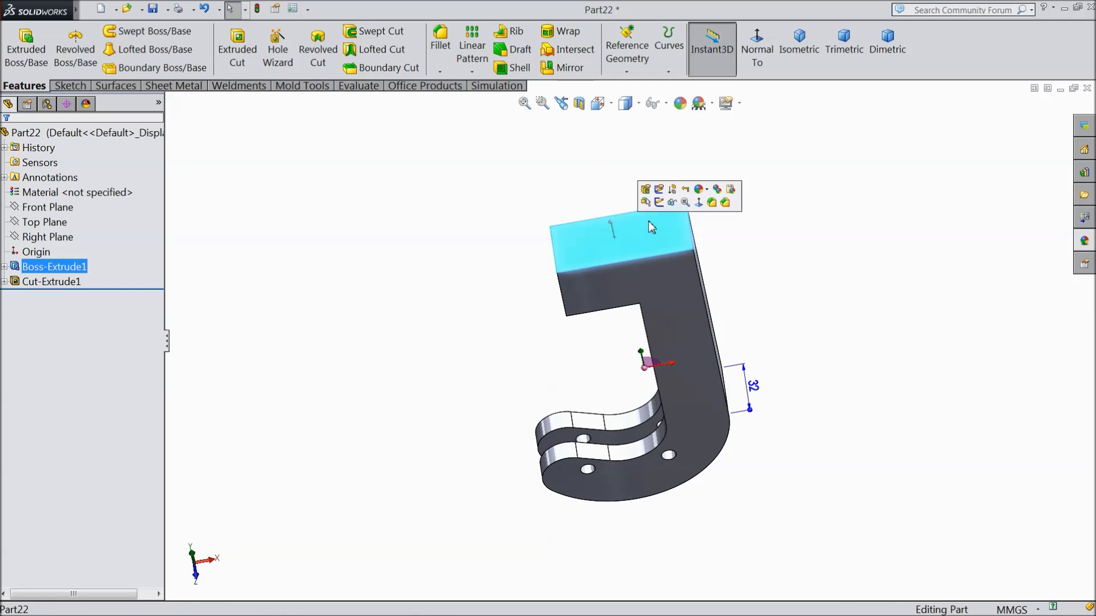
left_click(664, 204)
left_click(757, 49)
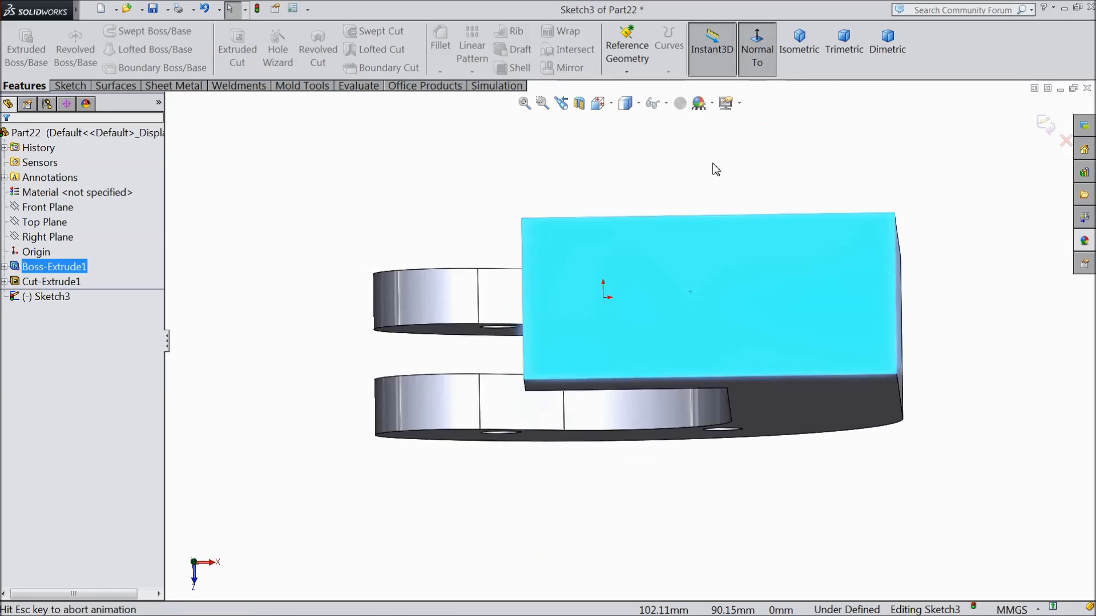
Step: Draw a centerpoint arc of about 16 mm radius around the origin, running between the face's two long edges and bulging toward the short edge
left_click(69, 86)
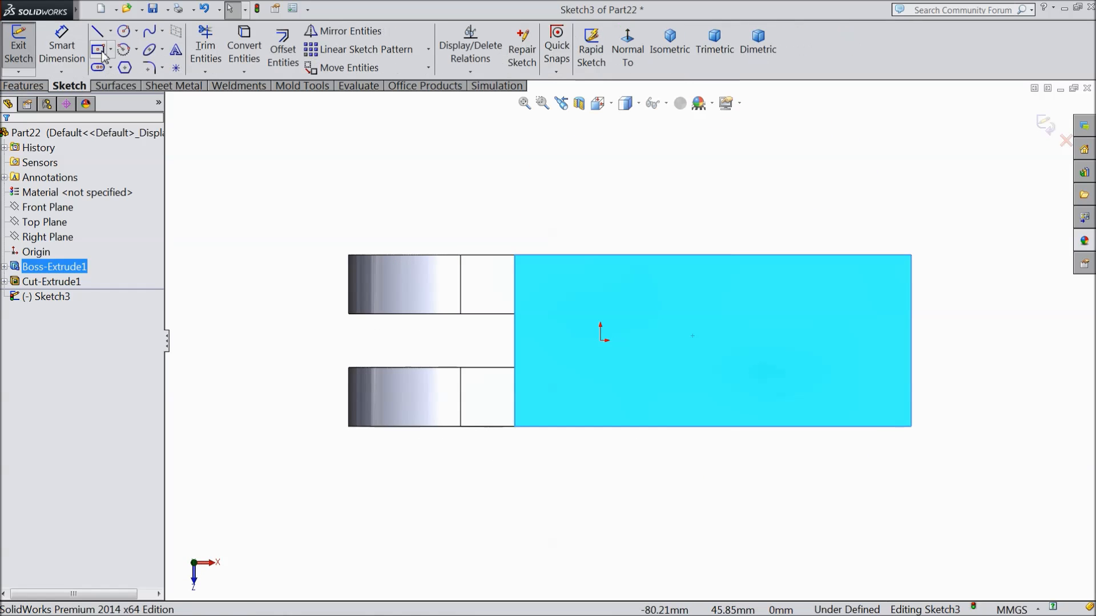
left_click(138, 49)
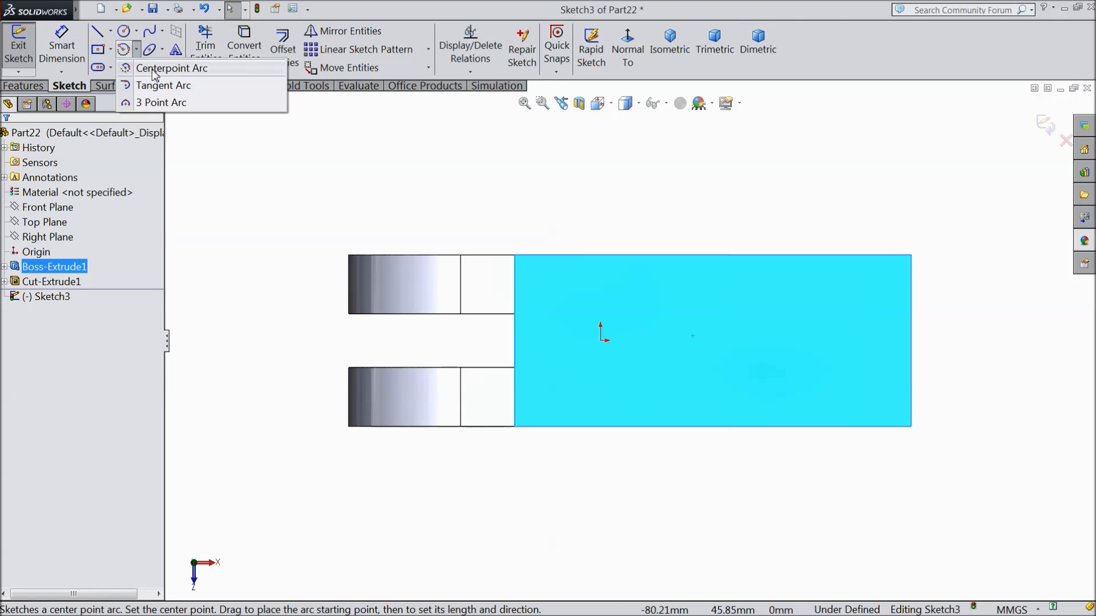
left_click(151, 67)
scroll(639, 366, "down", 2)
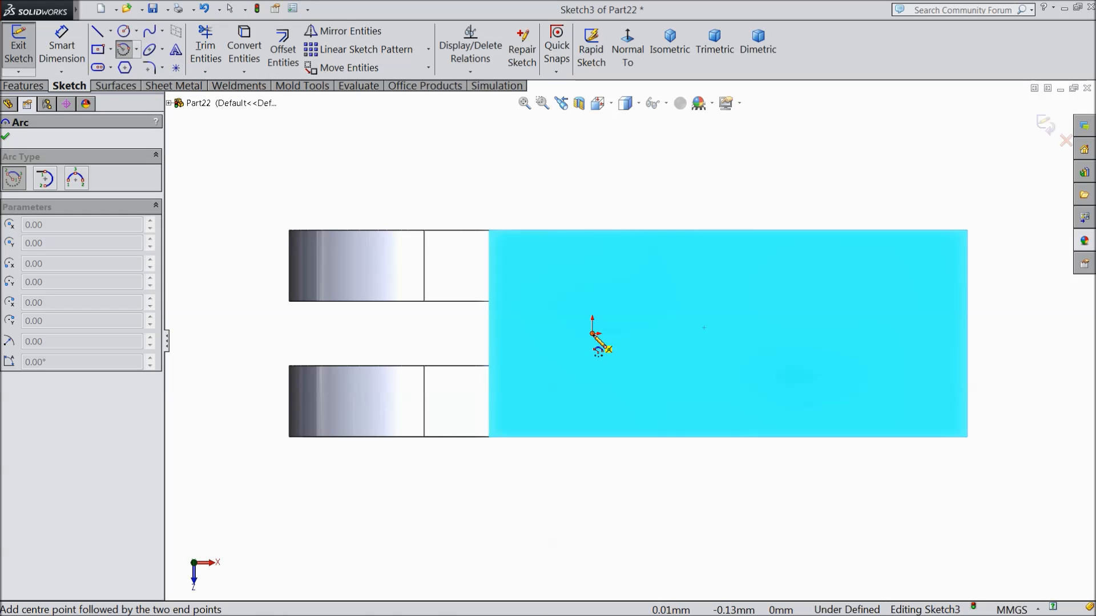
left_click(592, 334)
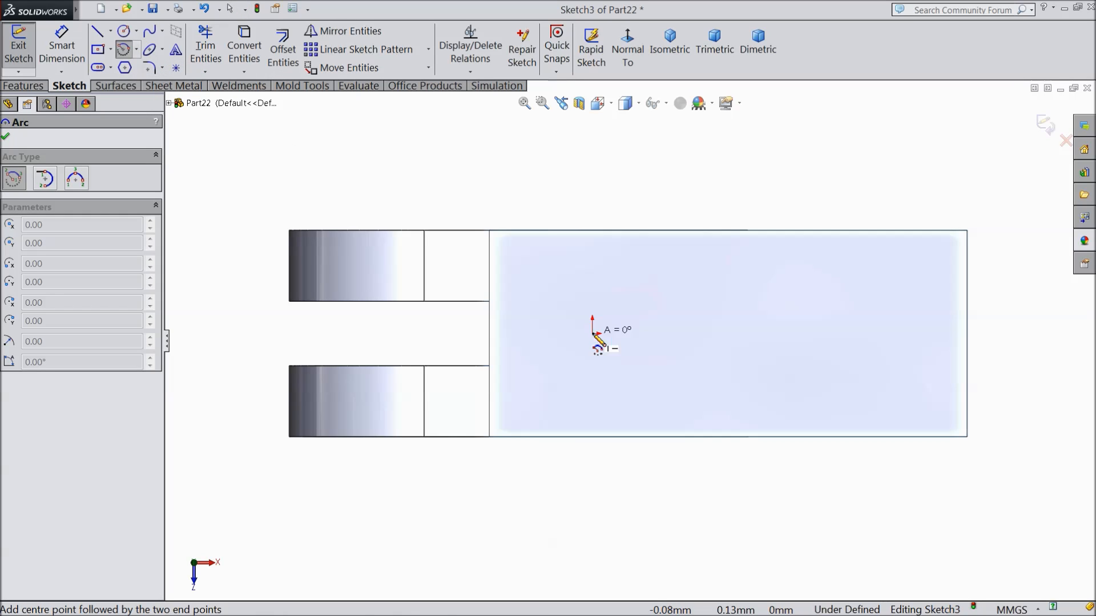
left_click(591, 230)
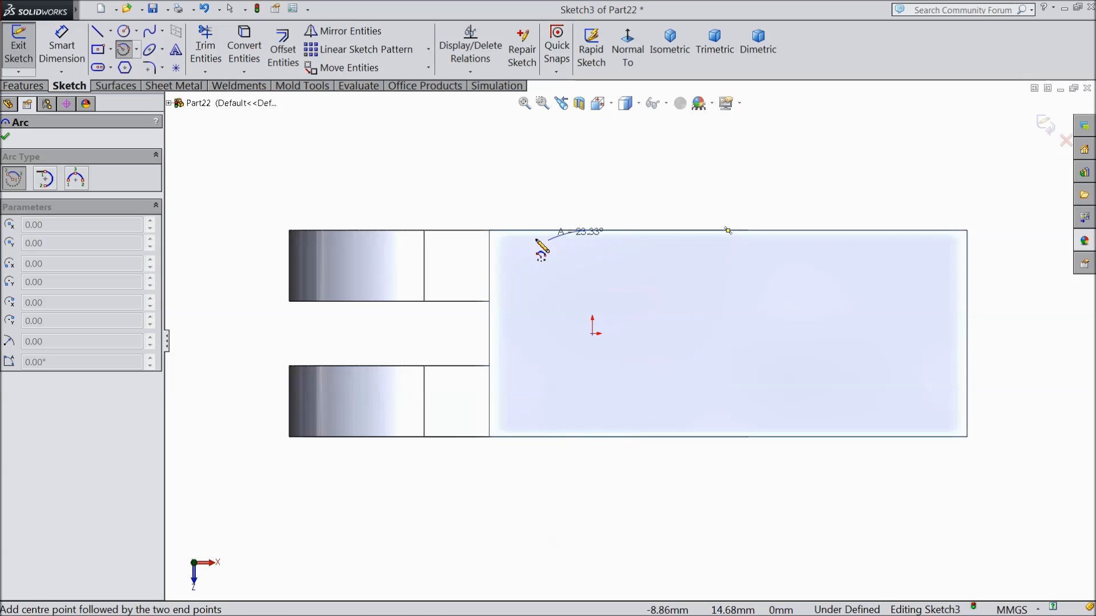
left_click(593, 437)
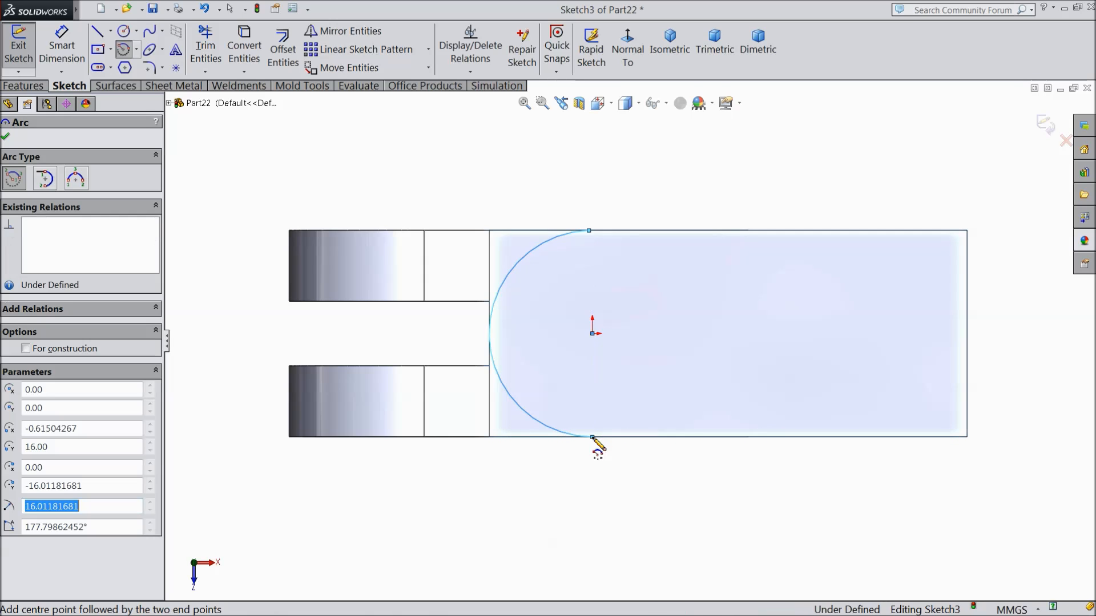
right_click(595, 471)
left_click(626, 143)
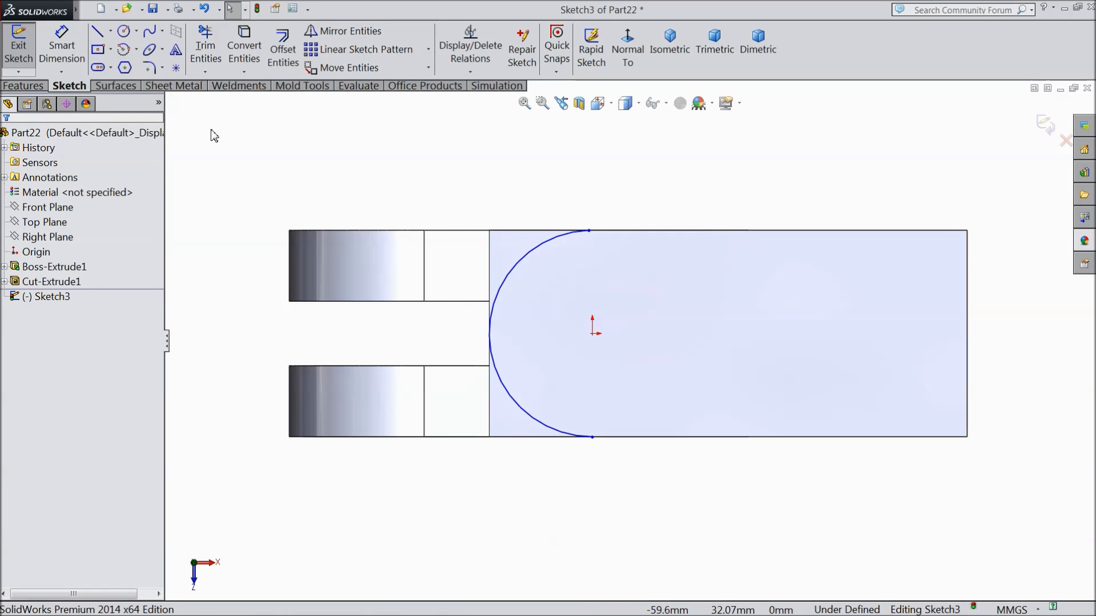
Step: Draw three lines from one arc end around the face's two nearby corners to the other arc end, closing the profile
left_click(589, 231)
left_click(489, 231)
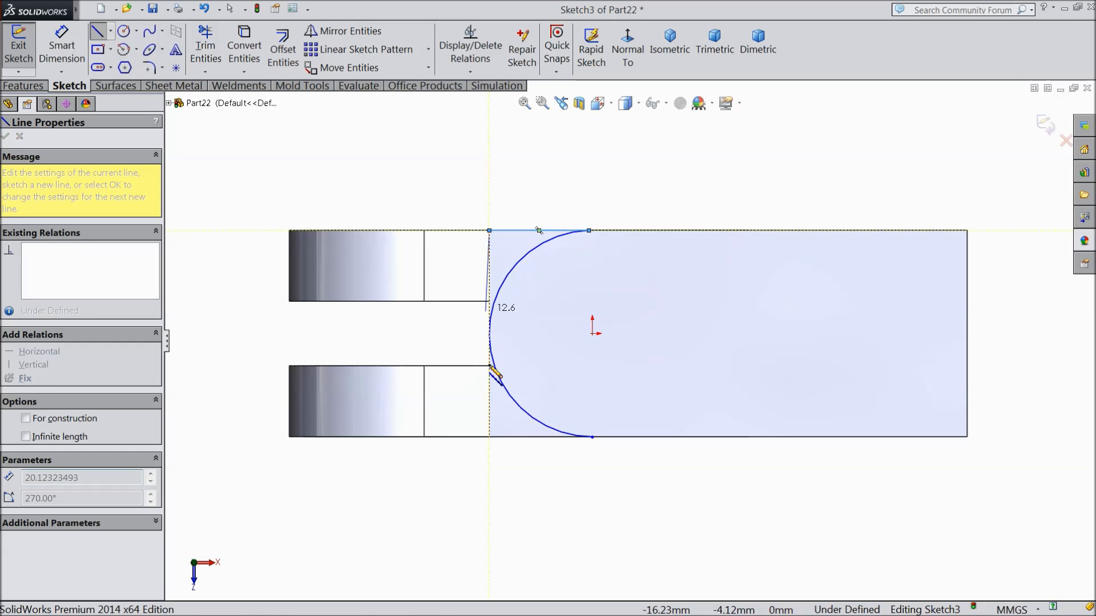
left_click(489, 437)
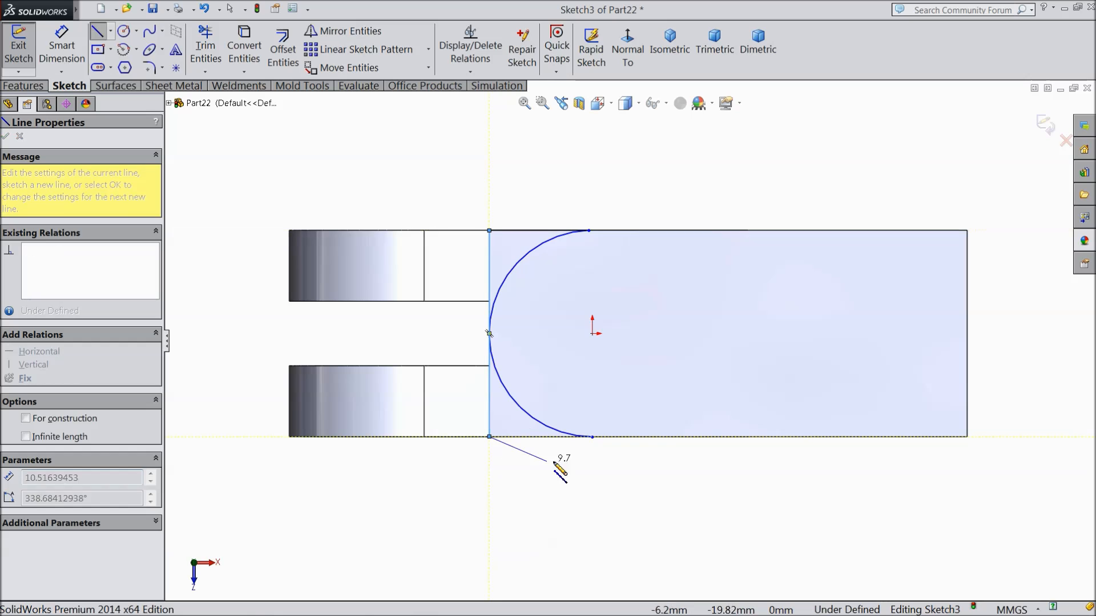
left_click(591, 438)
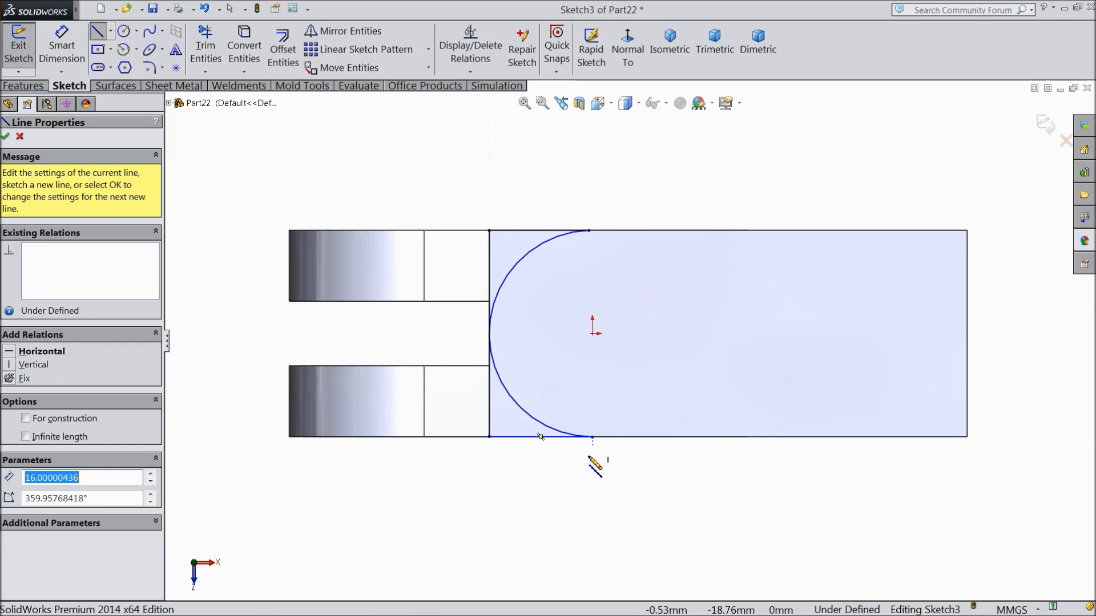
right_click(594, 440)
left_click(612, 165)
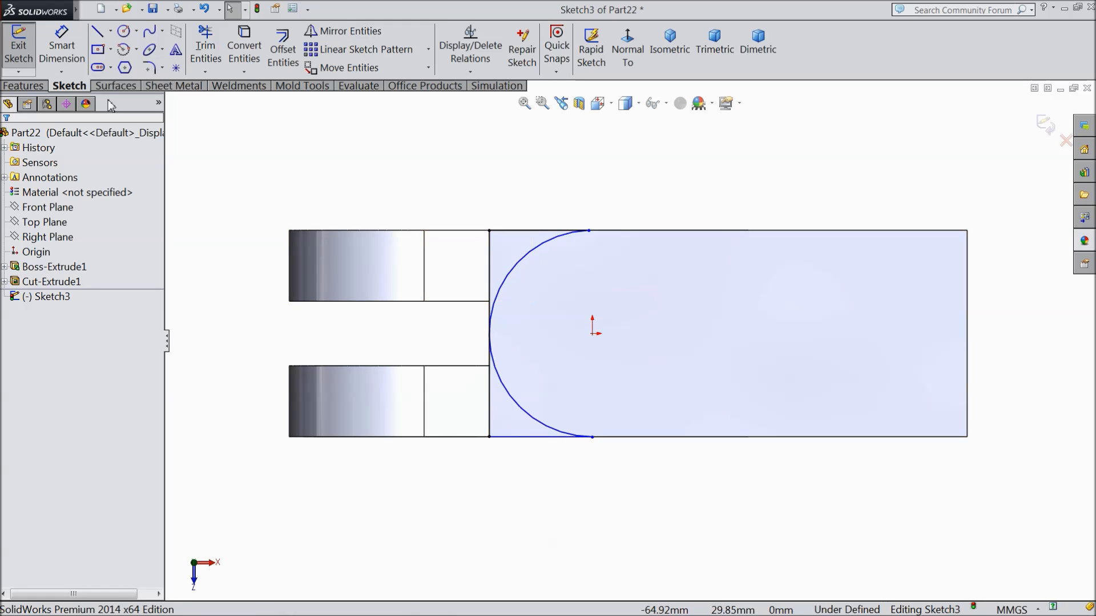
Step: Dimension the arc's radius as 16 mm
left_click(61, 47)
left_click(512, 274)
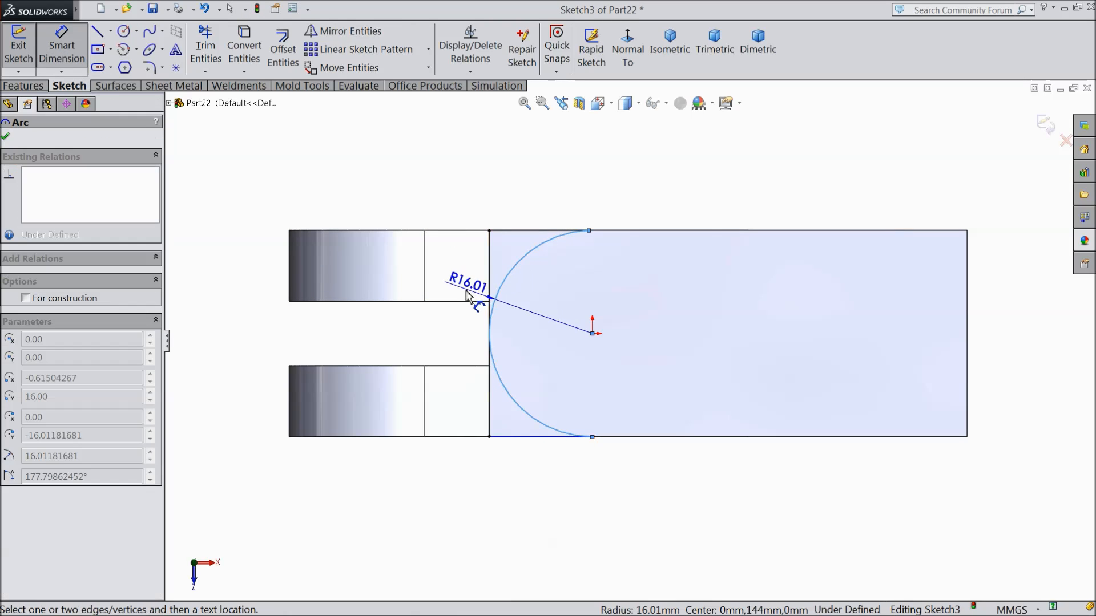
left_click(466, 325)
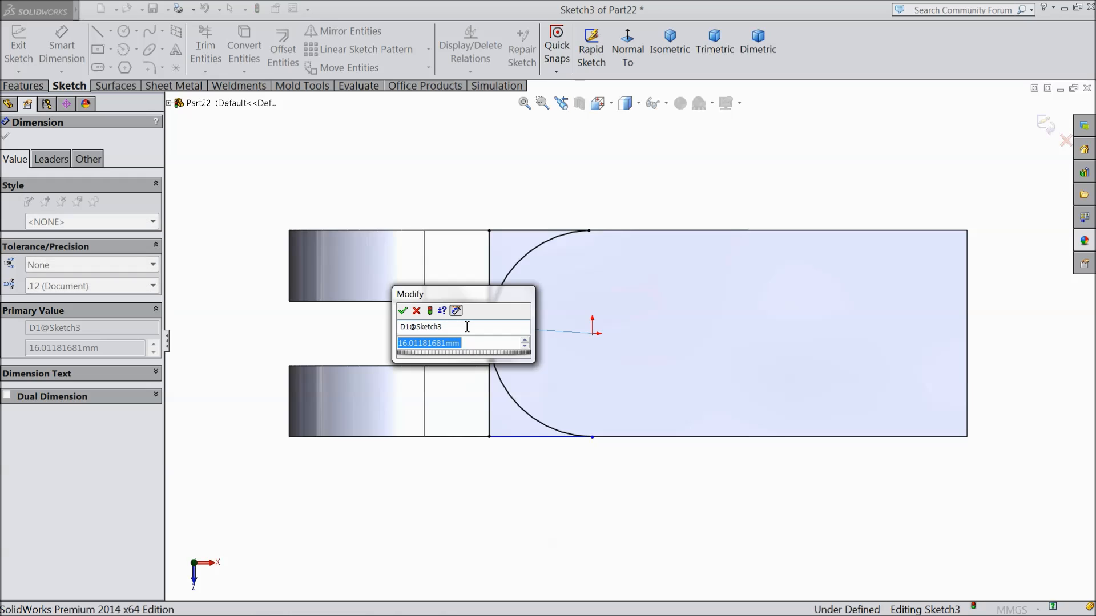
type("16")
left_click(403, 312)
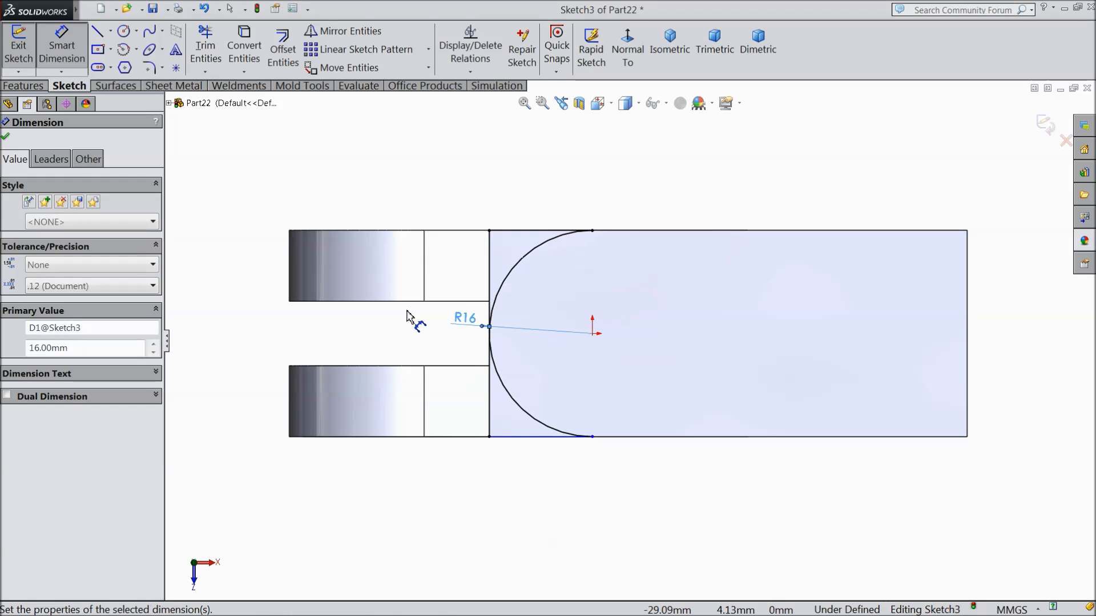
left_click(5, 138)
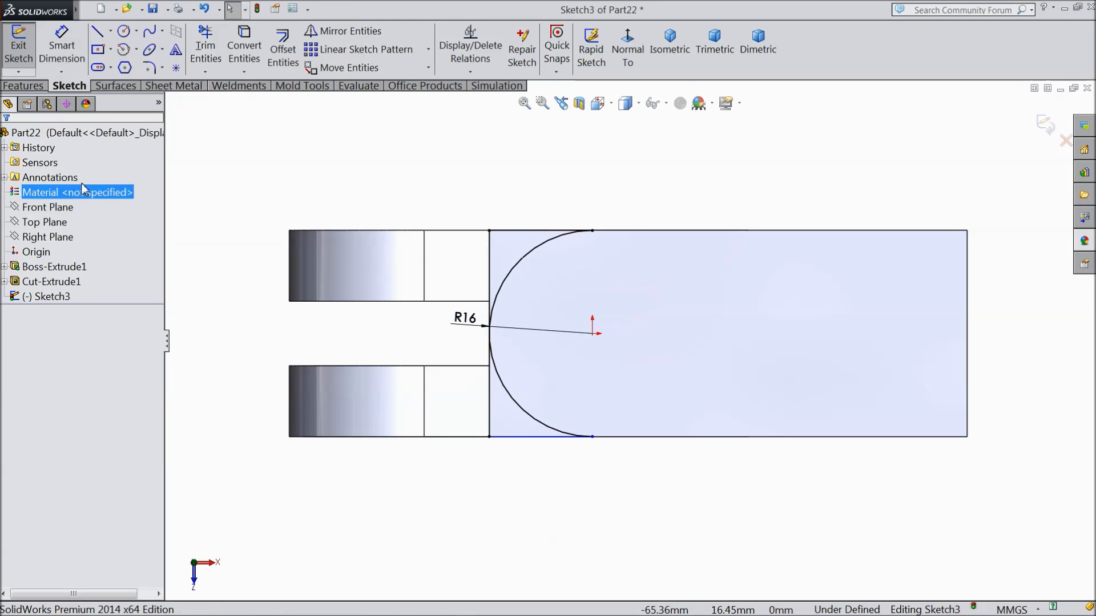
Step: Try to add a vertical relation between the arc's two endpoints and its center point
scroll(516, 294, "down", 2)
scroll(631, 339, "up", 1)
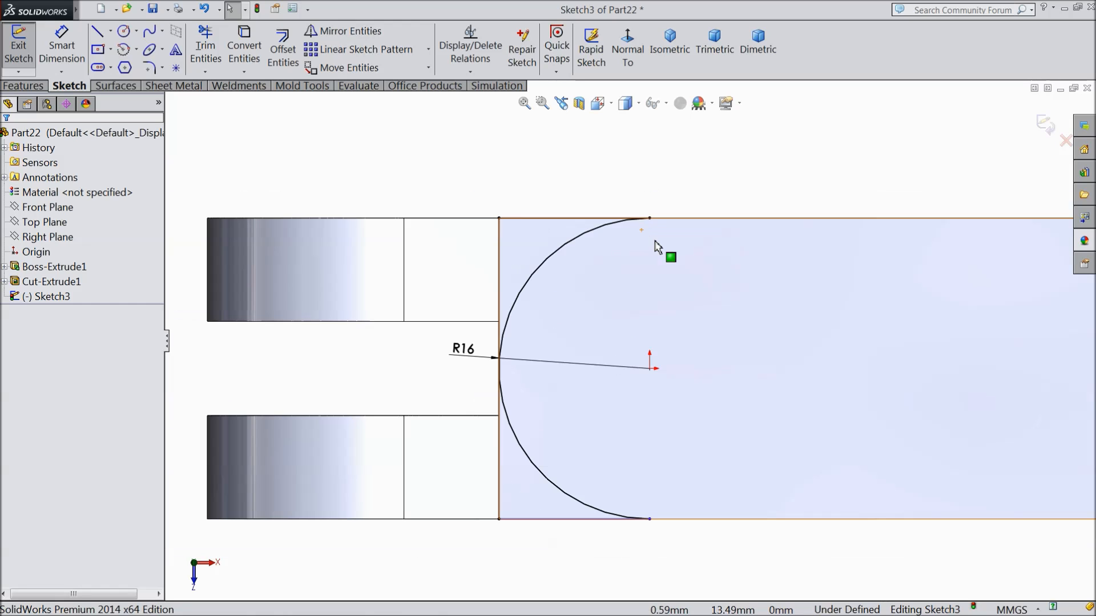
left_click(649, 218)
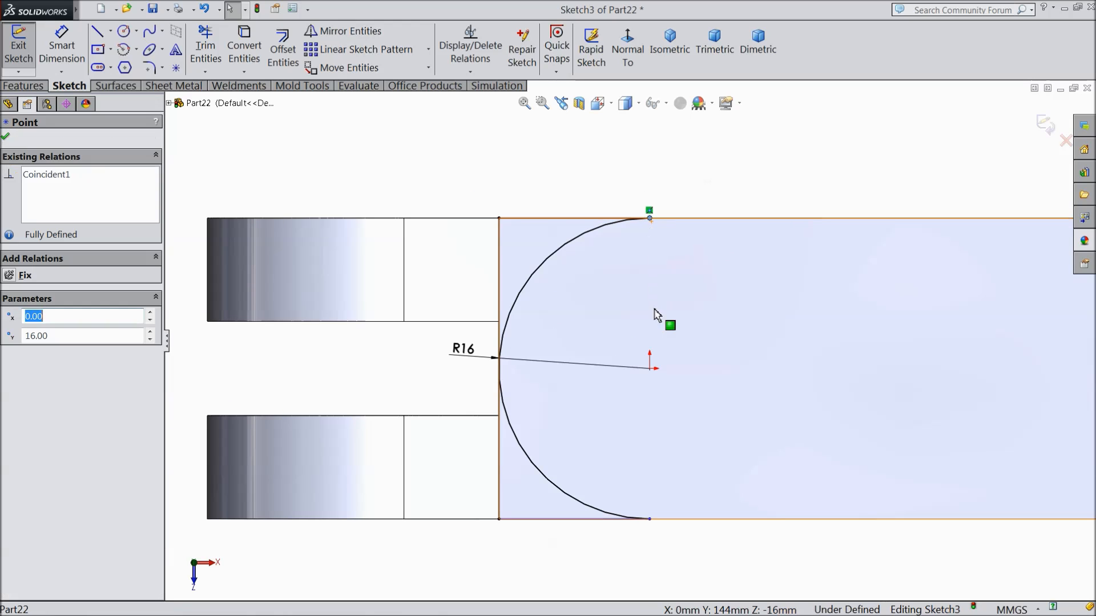
left_click(650, 368, "ctrl")
left_click(650, 519, "ctrl")
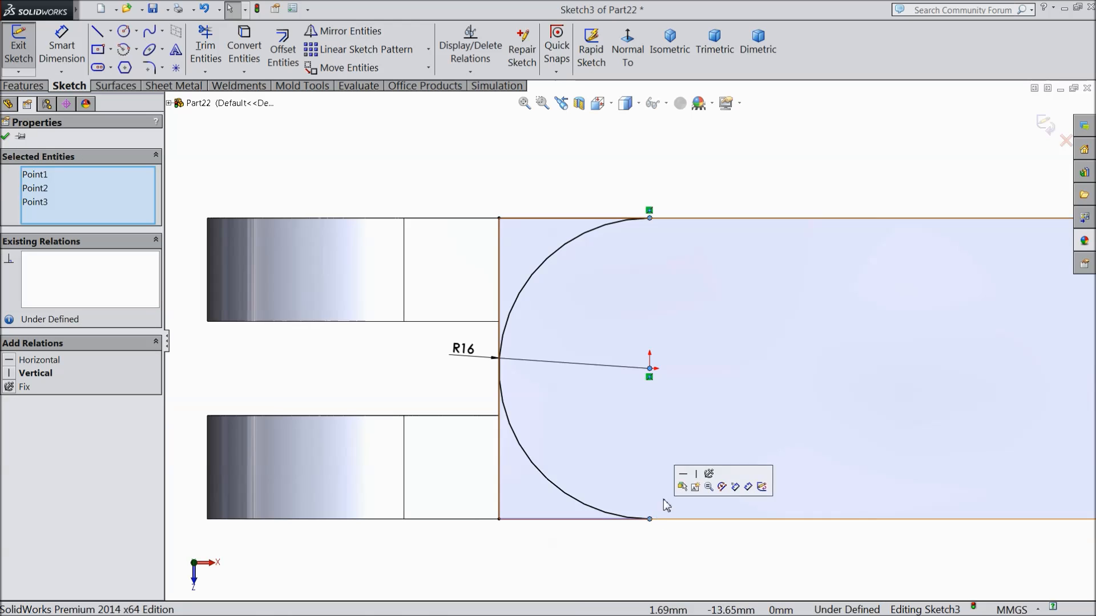
left_click(697, 478)
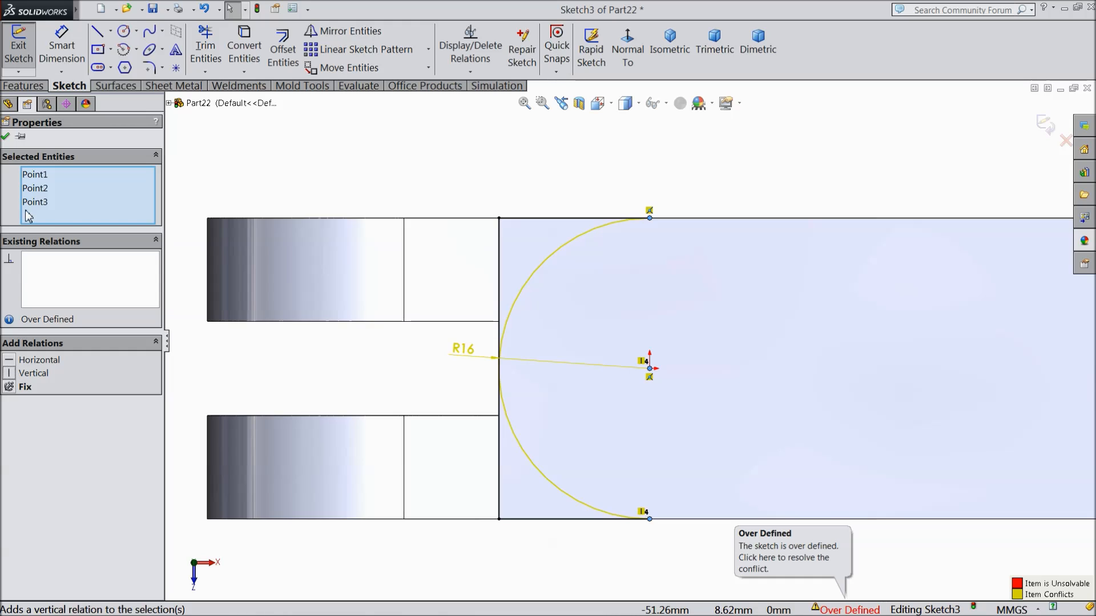
right_click(28, 193)
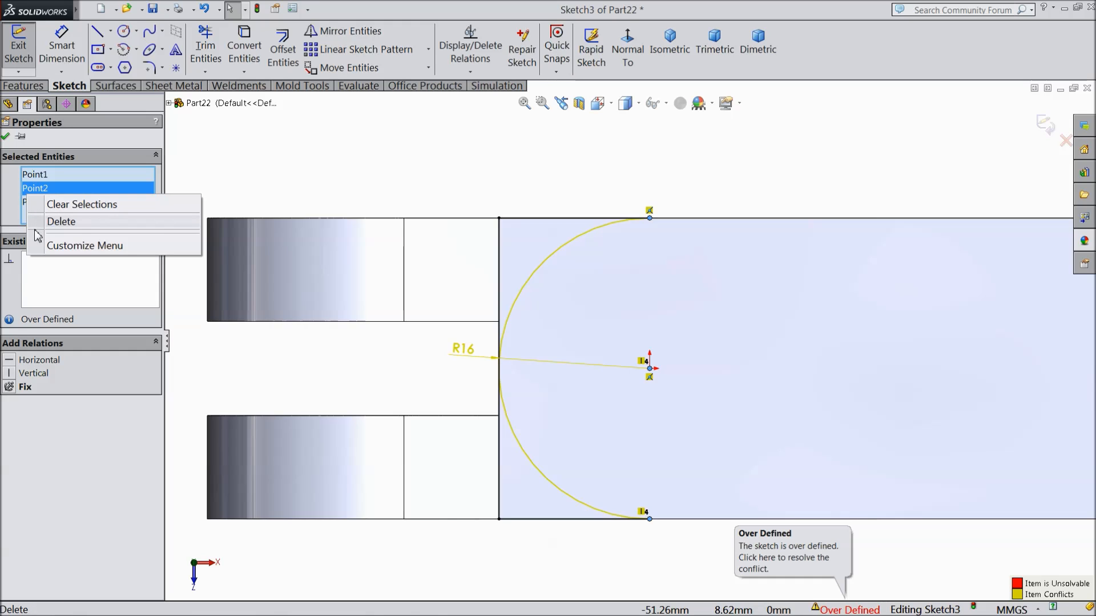
left_click(5, 137)
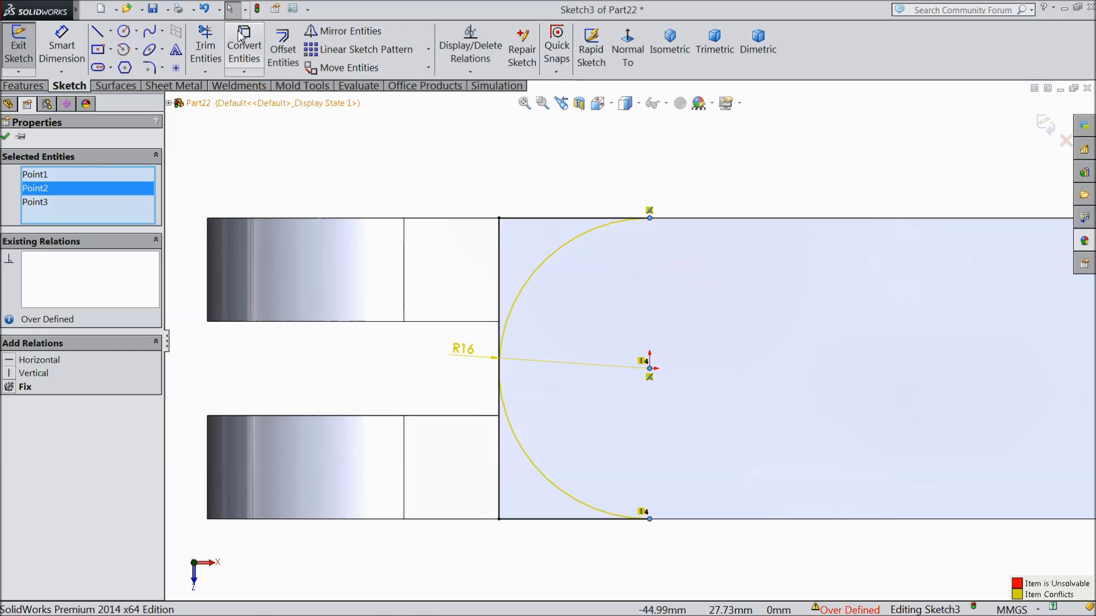
Step: Undo the vertical relation on the arc's points and clear the selection
left_click(205, 10)
left_click(206, 9)
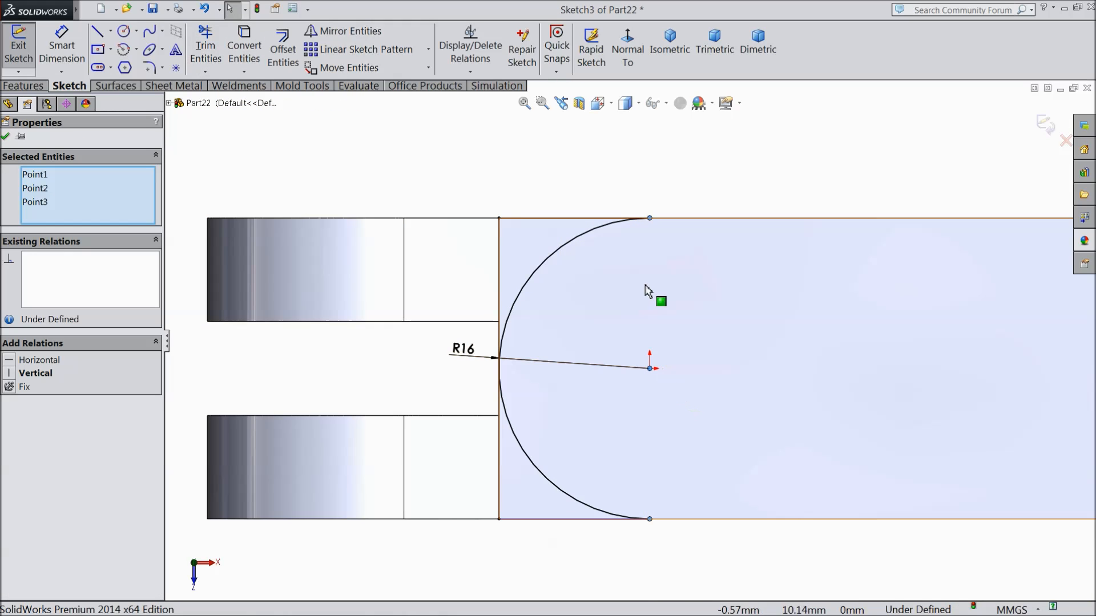
left_click(640, 176)
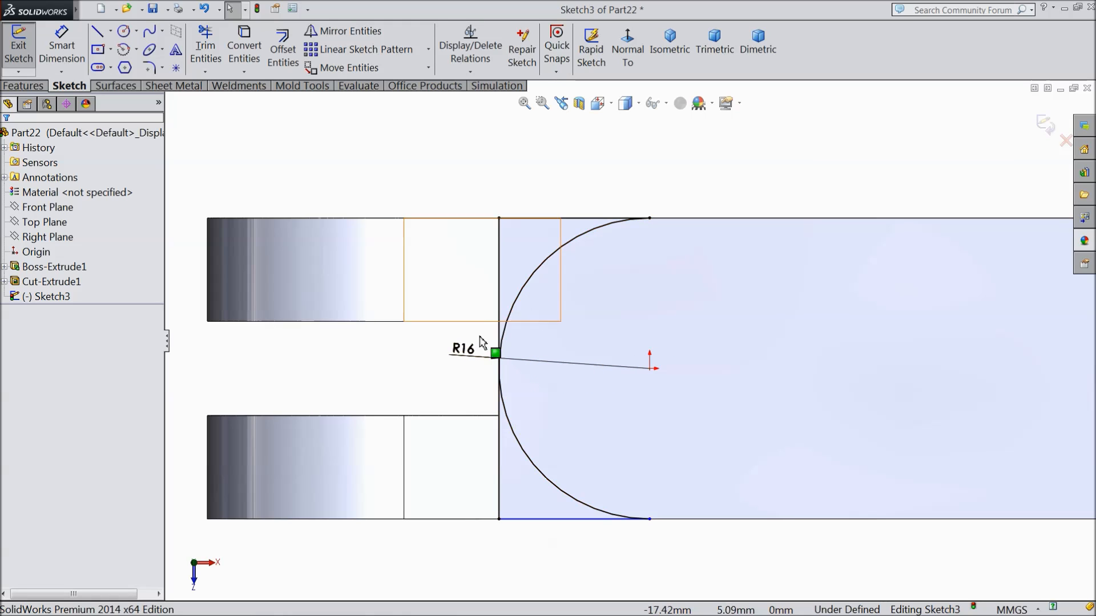
Step: Cut away the two corner regions outside the arc with an extruded cut set to Up To Next
left_click(22, 85)
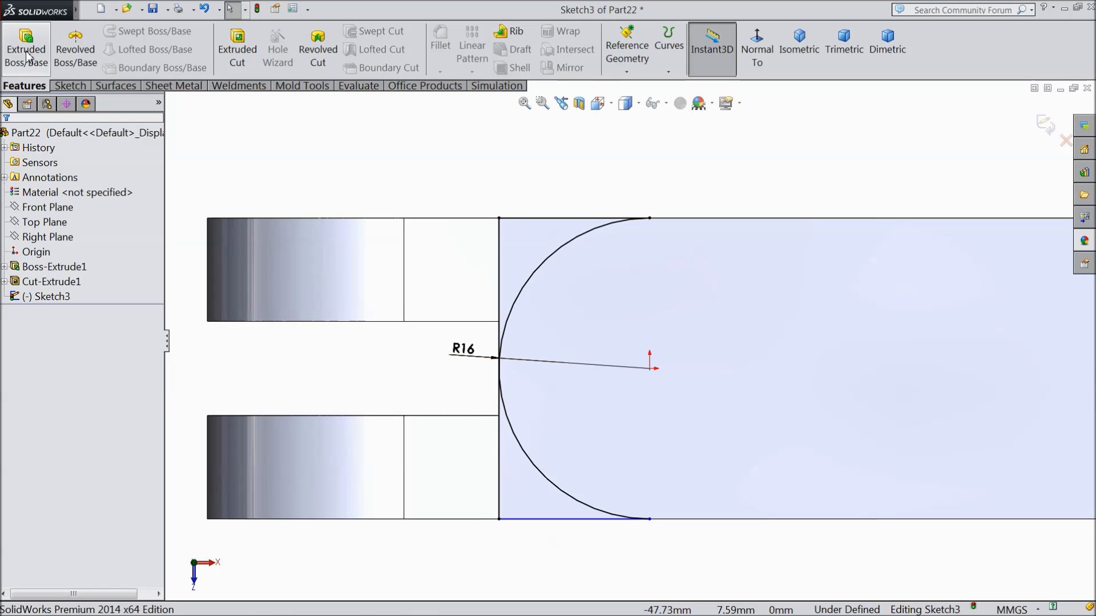
left_click(236, 50)
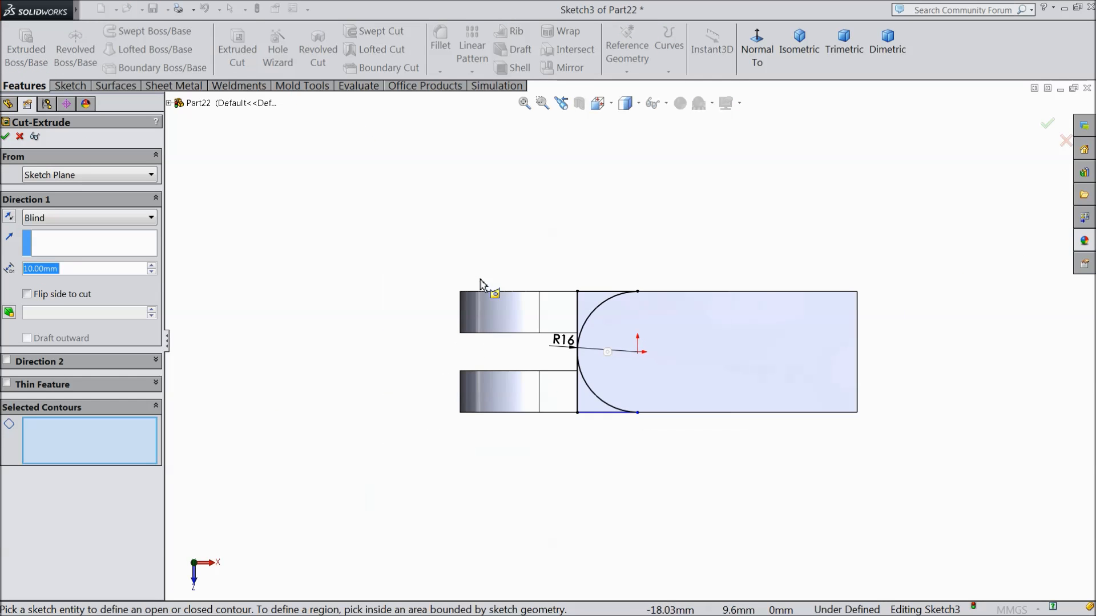
middle_click_drag(422, 340, 426, 266)
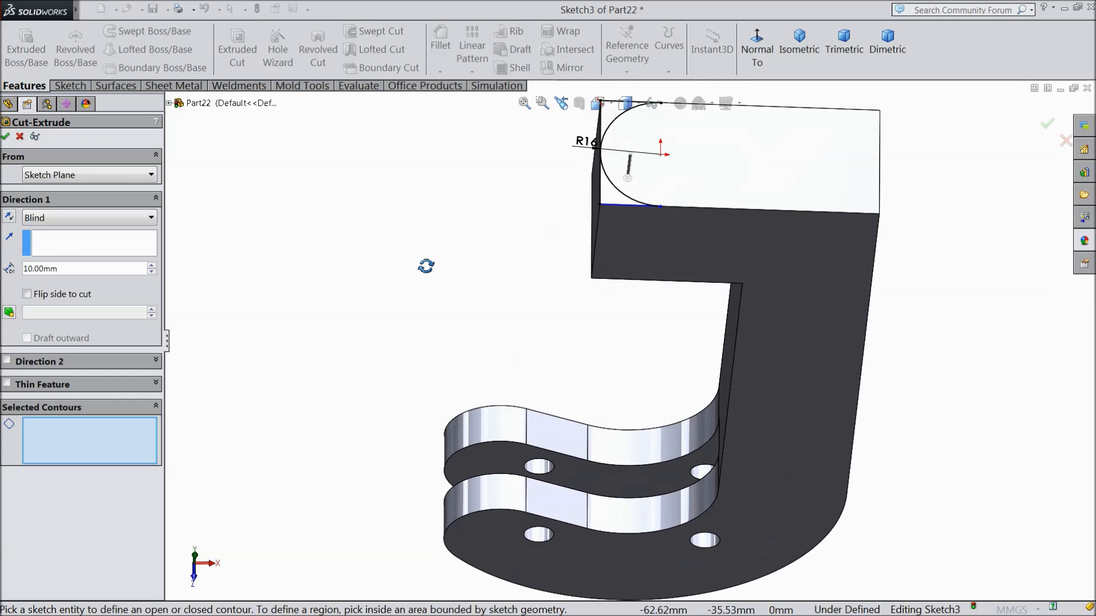
left_click(613, 203)
scroll(616, 197, "down", 3)
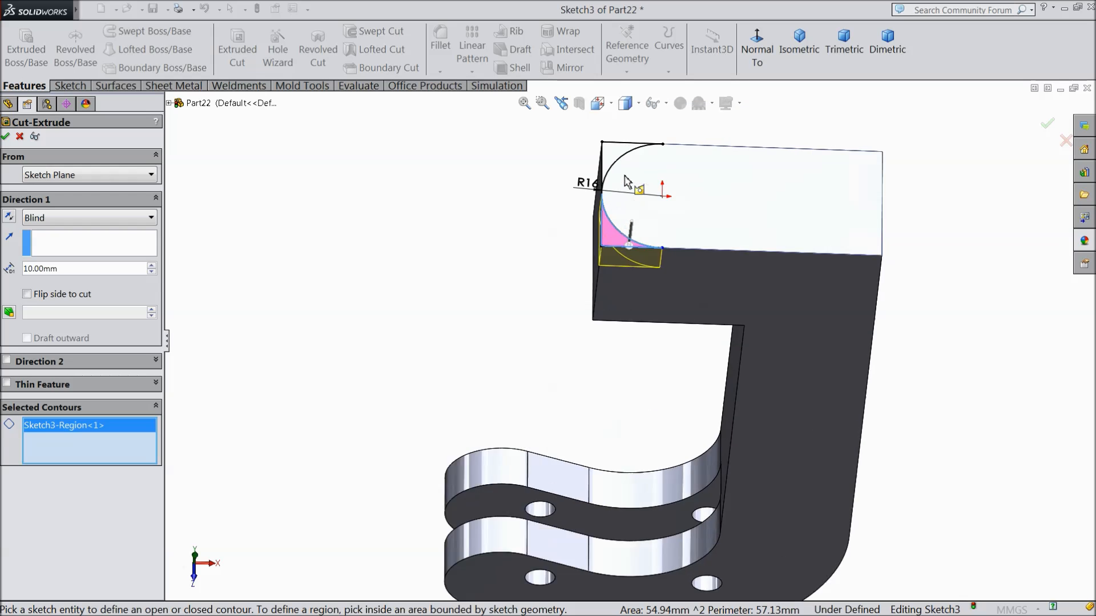
left_click(615, 175)
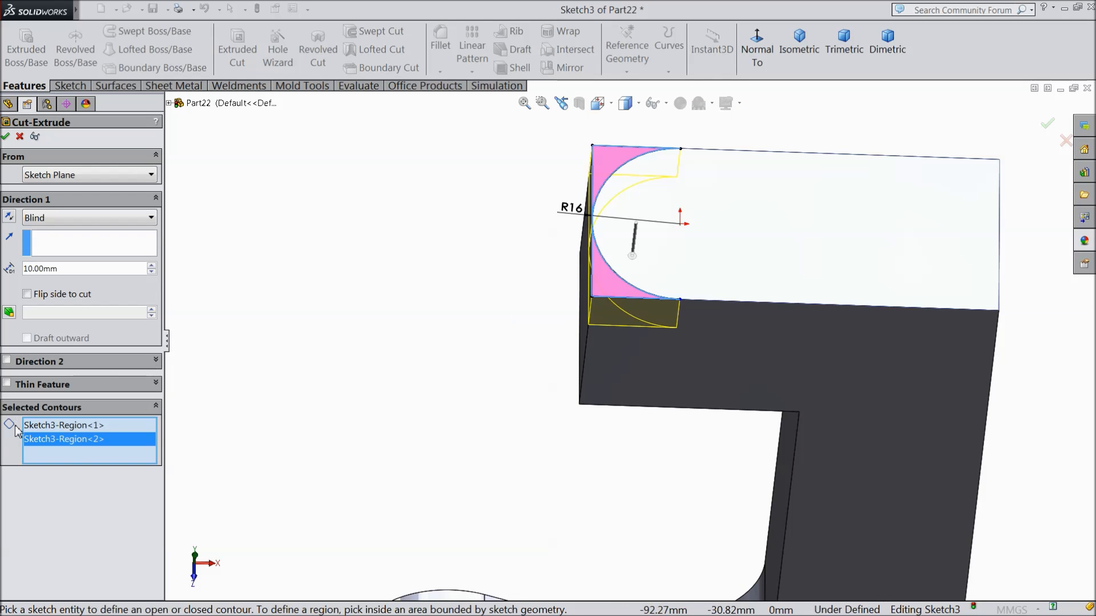
left_click(60, 217)
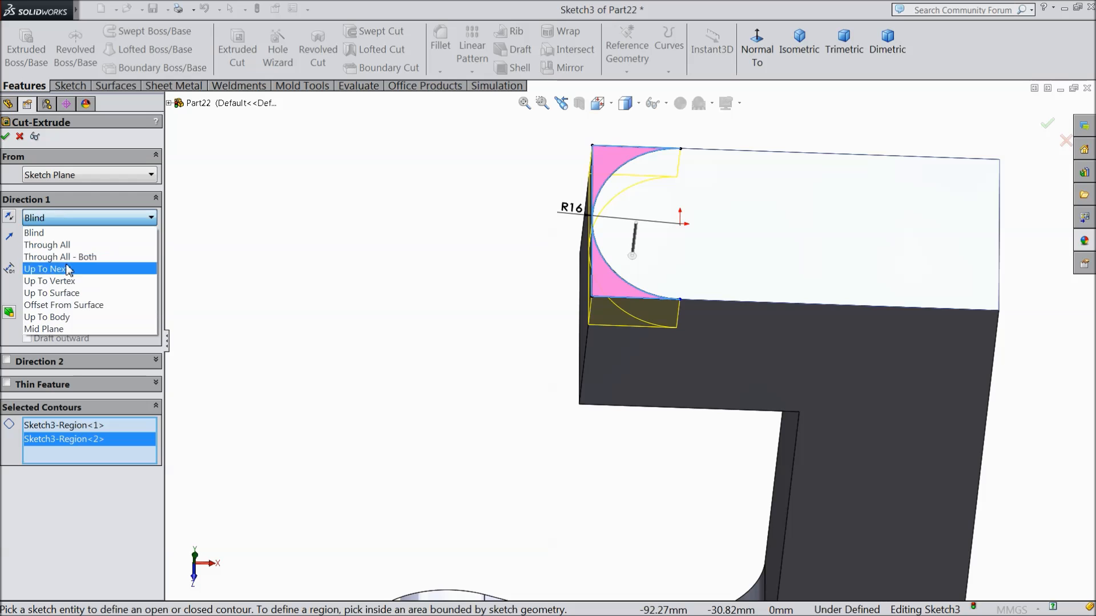
left_click(85, 265)
mouse_move(450, 331)
middle_mouse_down()
mouse_move(448, 245)
mouse_move(445, 323)
middle_mouse_up()
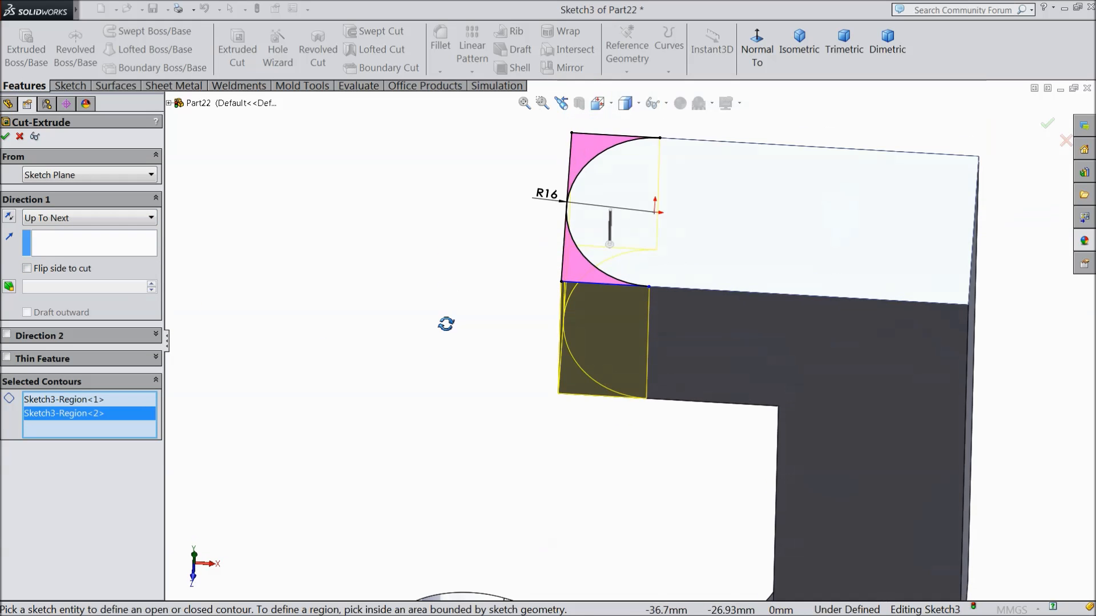
left_click(5, 135)
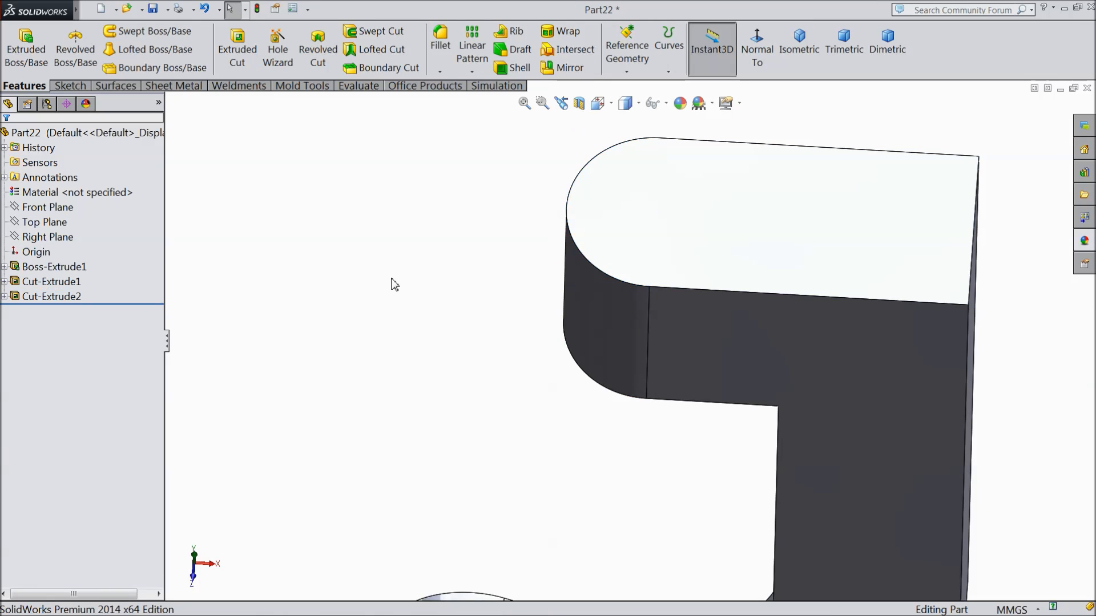
Step: Start a sketch on the top face with the rounded end and view it straight on
middle_click_drag(409, 314, 469, 357)
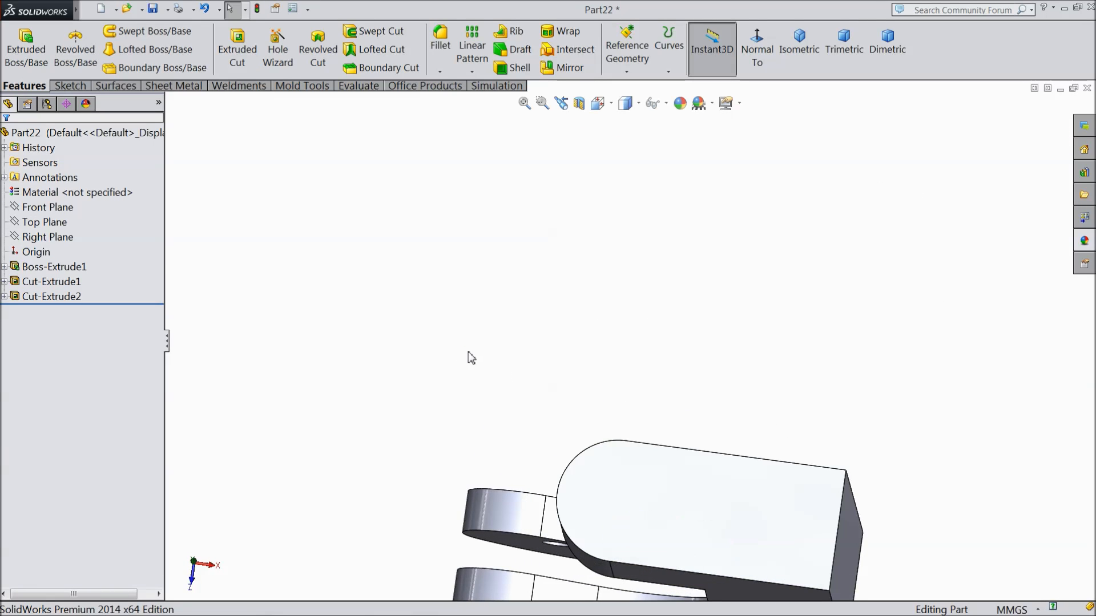
scroll(468, 351, "up", 3)
left_click(657, 409)
left_click(698, 372)
left_click(756, 51)
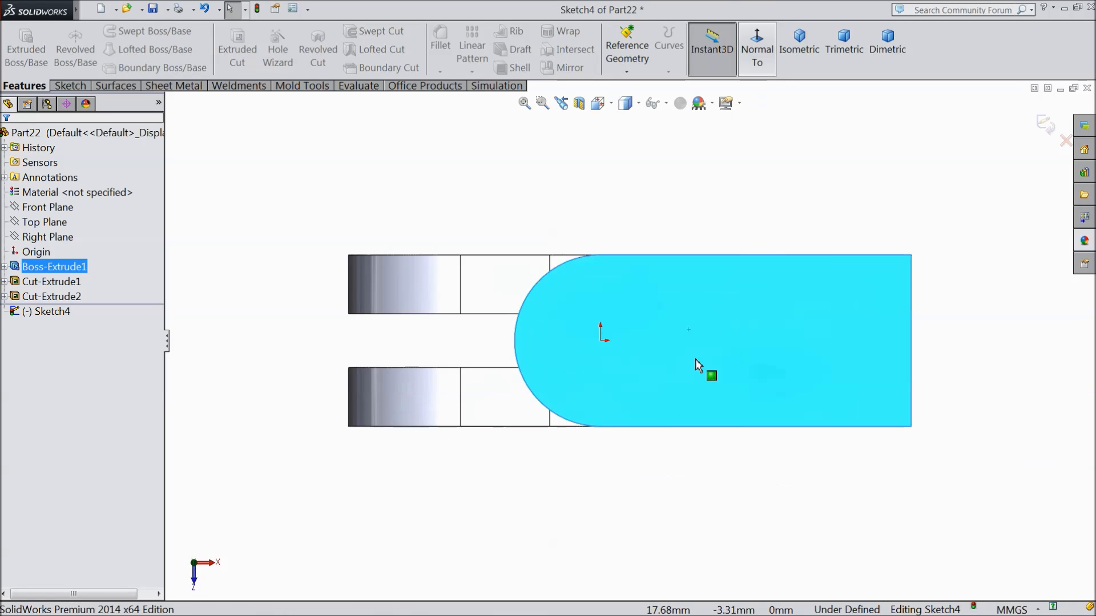
Step: Draw a circle of about 16 mm radius centered on the origin, reaching the face's rounded edge
left_click(68, 86)
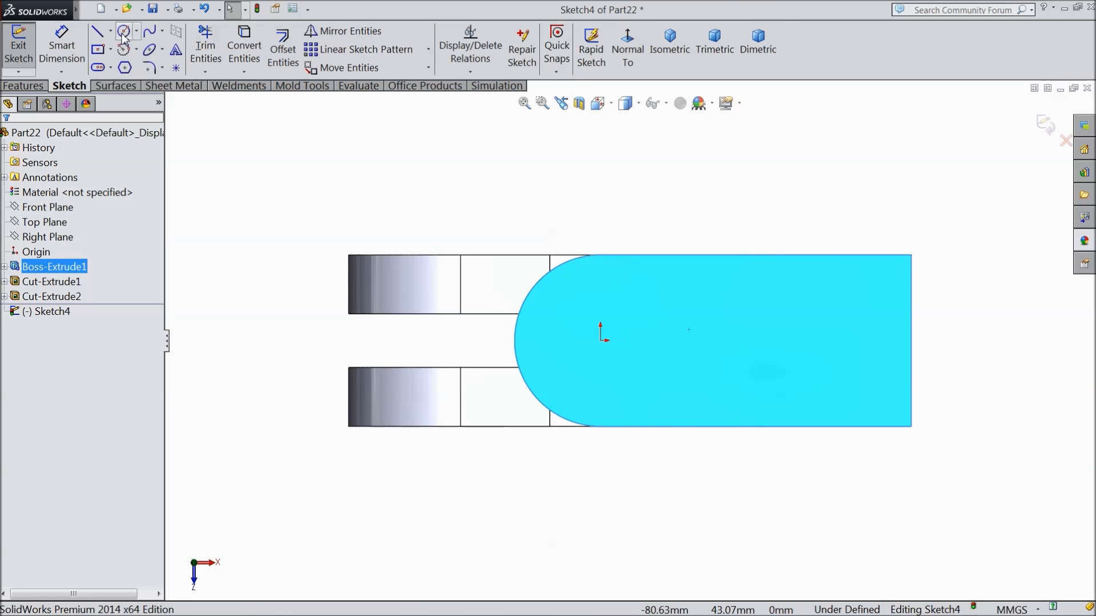
left_click(123, 30)
left_click(601, 341)
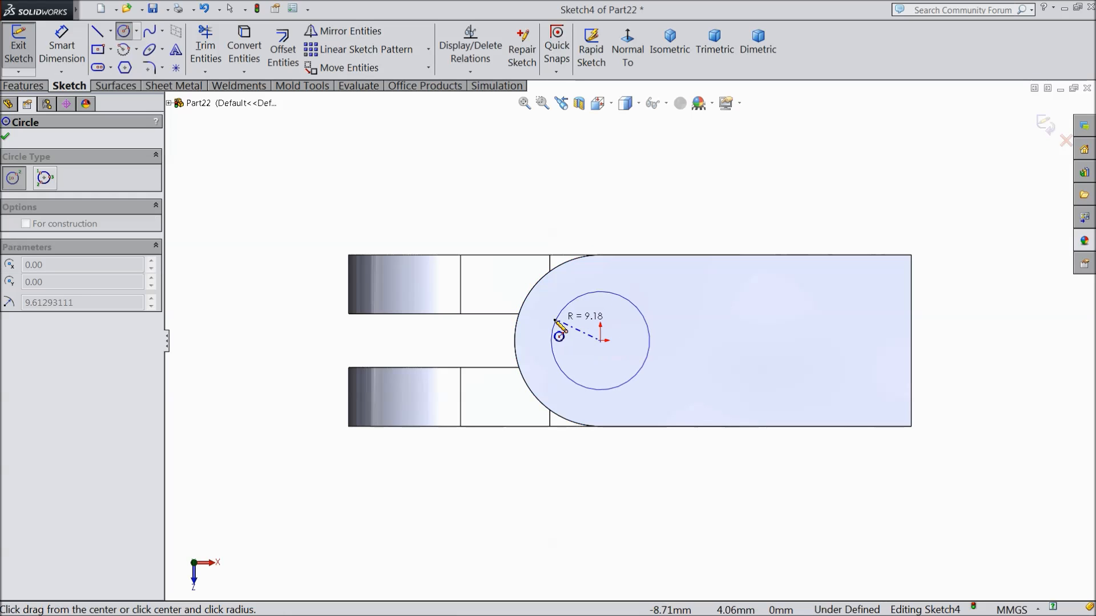
left_click(527, 304)
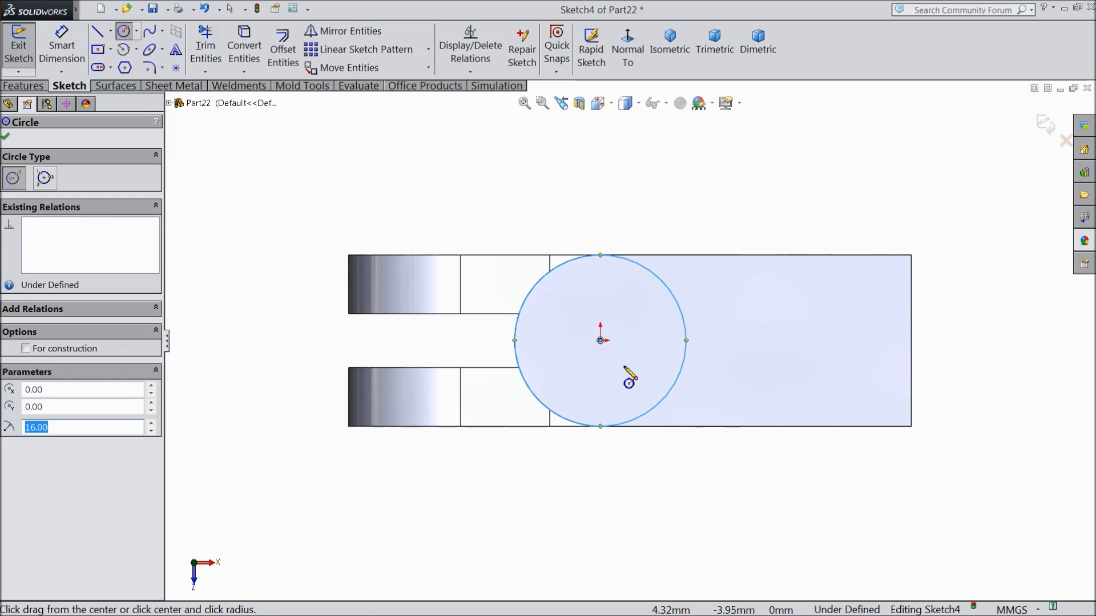
Step: Draw a horizontal centerline from the origin to the midpoint of the face's straight short edge
left_click(111, 32)
left_click(116, 69)
left_click(600, 340)
left_click(911, 340)
right_click(946, 276)
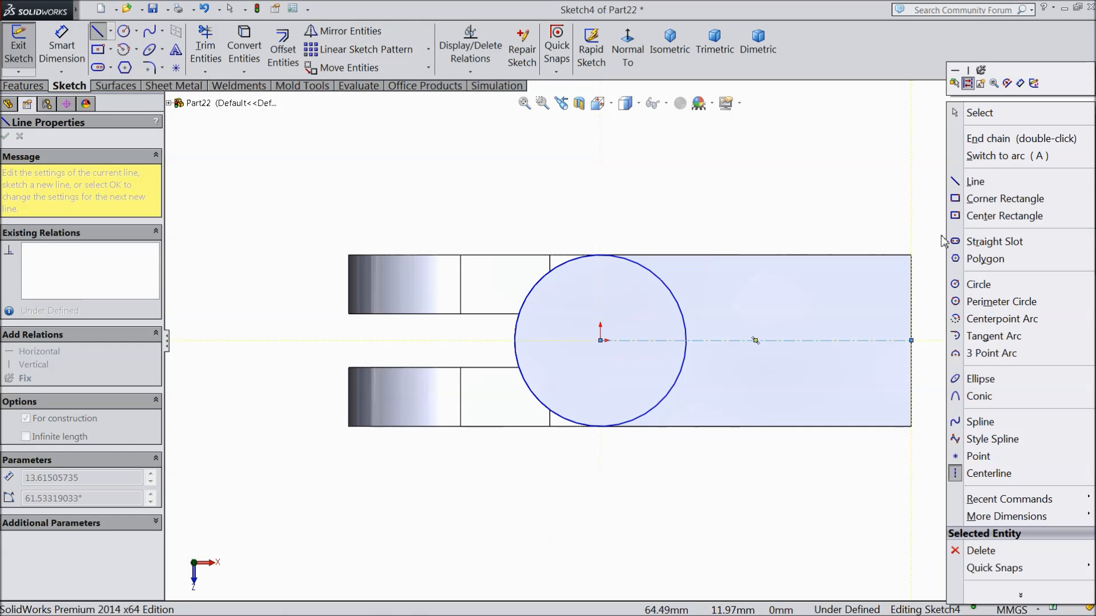
left_click(978, 113)
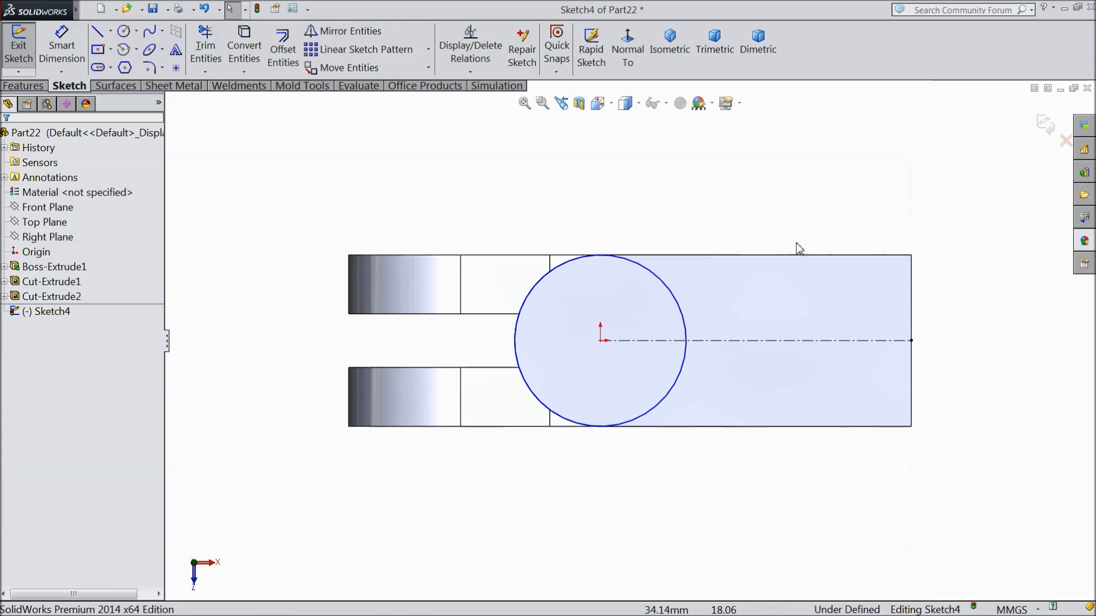
Step: Draw a horizontal line about 43 mm long above the centerline, from the circle to the face's straight short edge
left_click(97, 36)
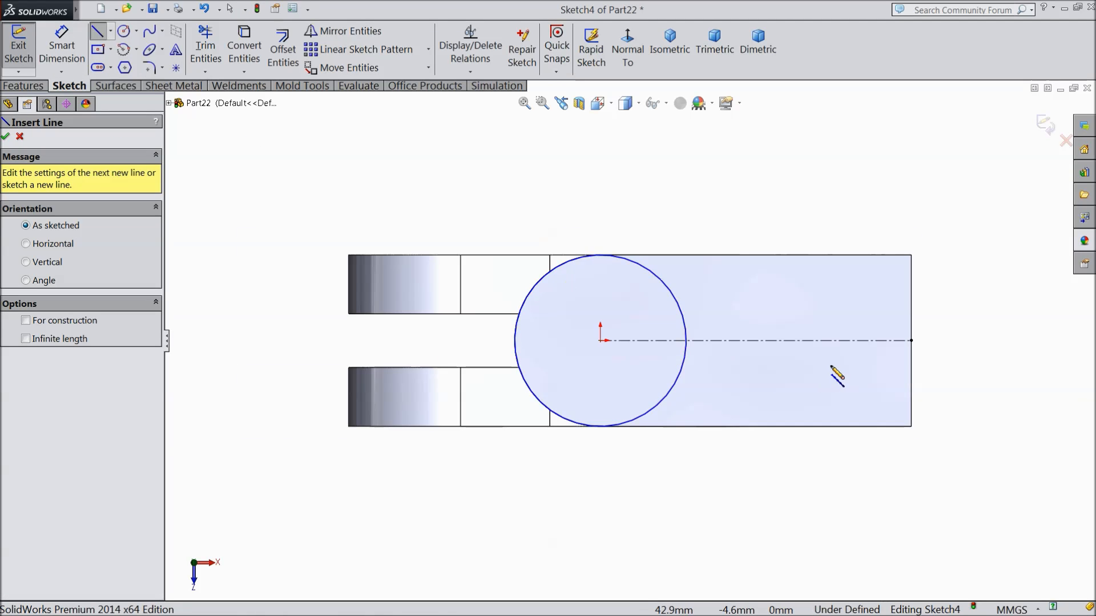
scroll(857, 371, "down", 2)
left_click(591, 285)
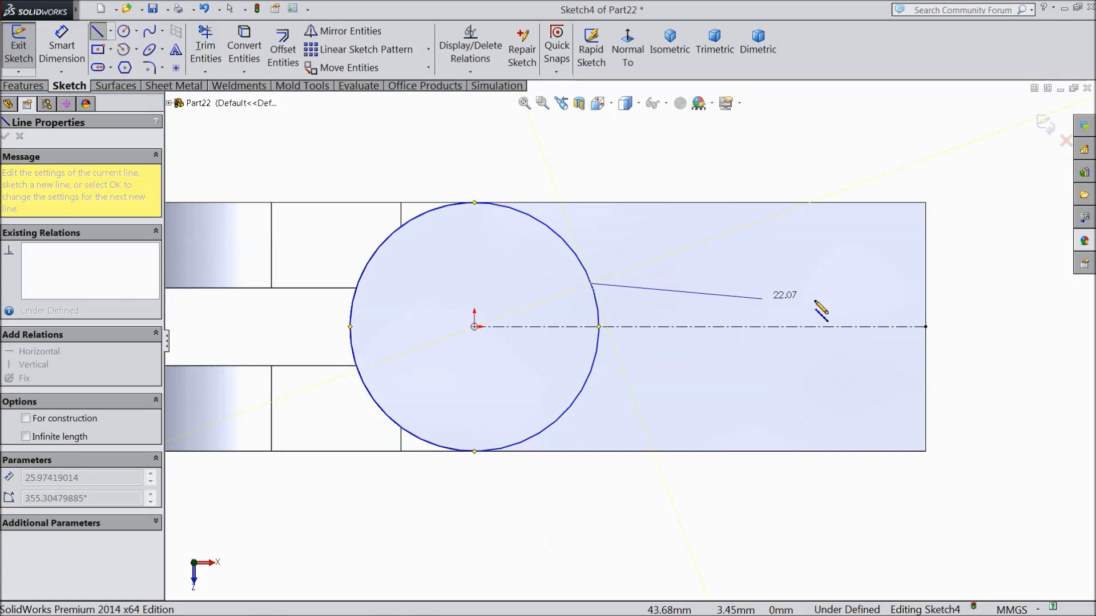
left_click(925, 283)
right_click(942, 284)
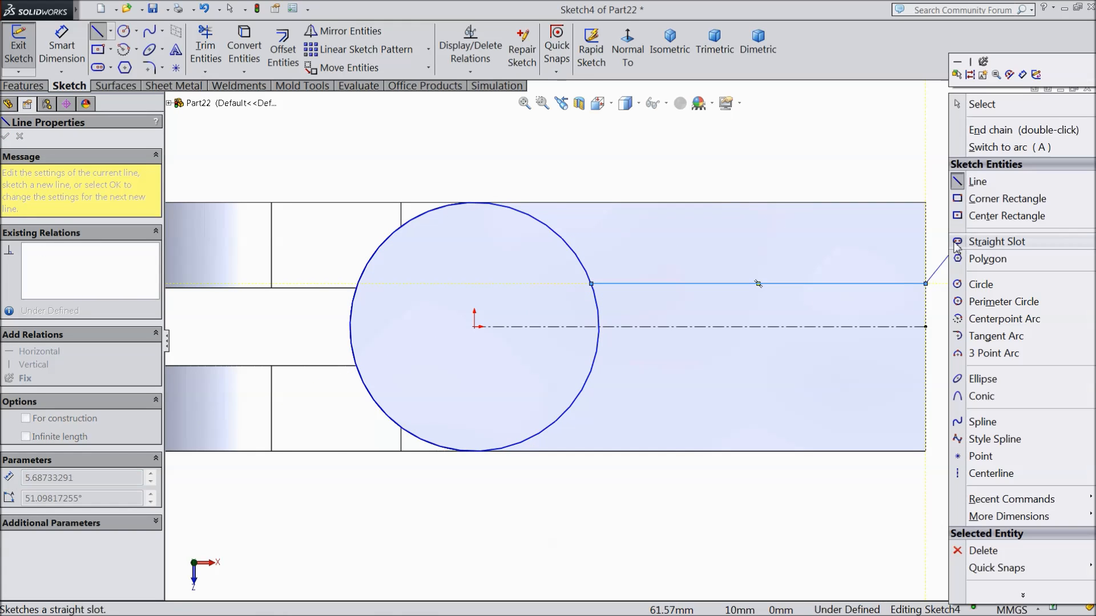
left_click(970, 98)
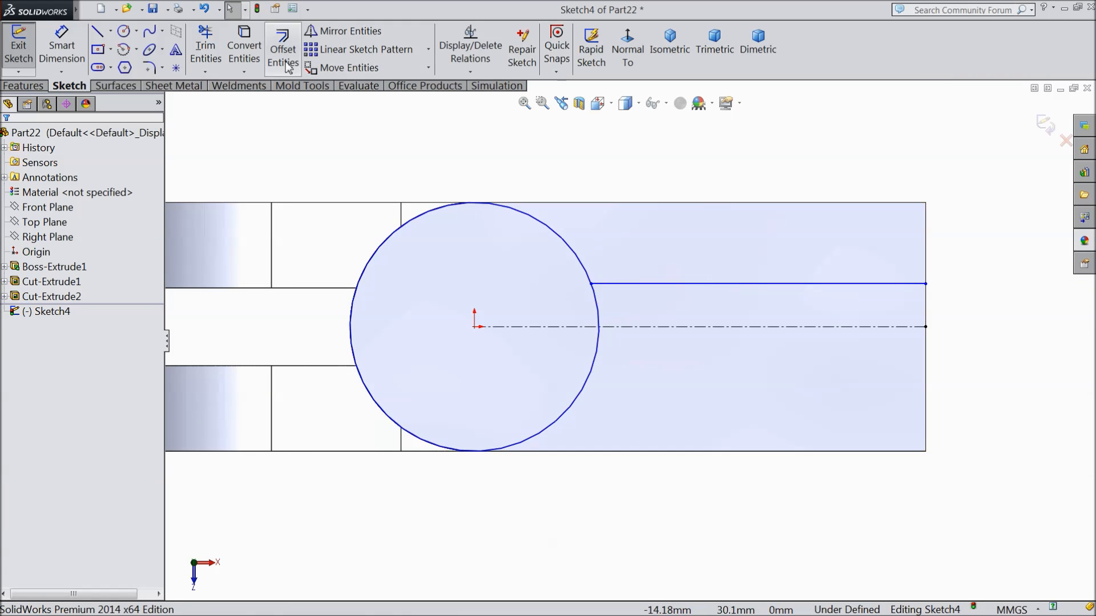
Step: Mirror the horizontal line about the centerline, keeping the original
left_click(349, 32)
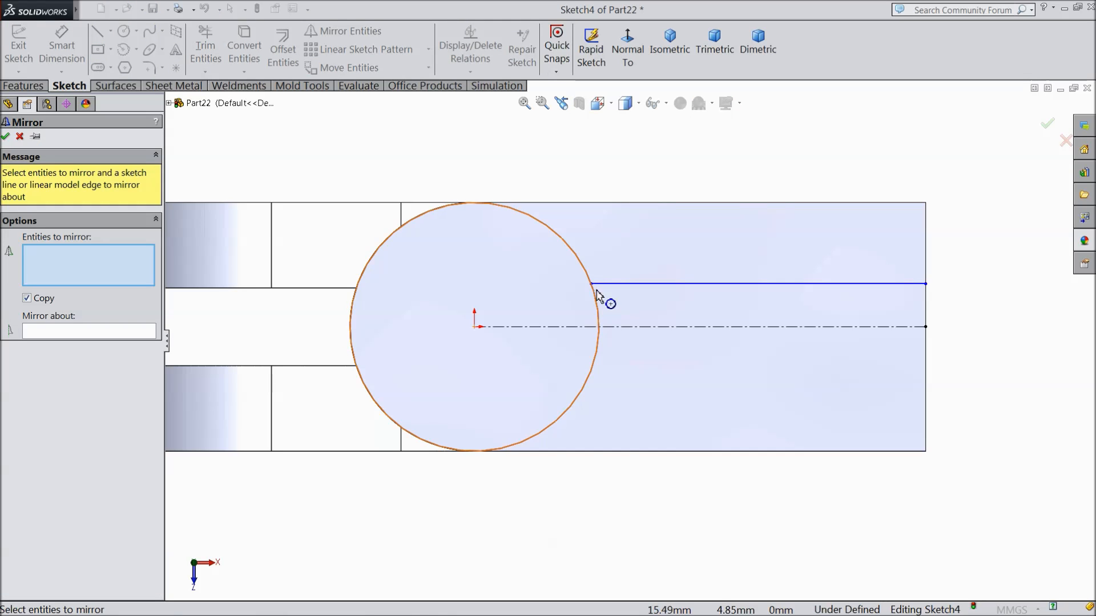
left_click(615, 284)
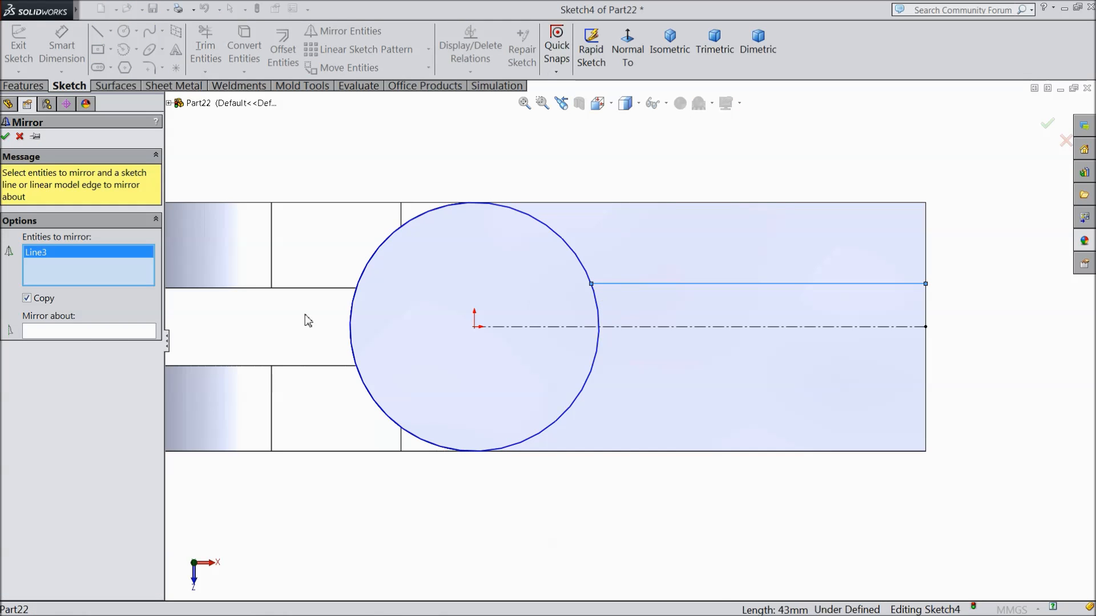
left_click(87, 334)
left_click(624, 329)
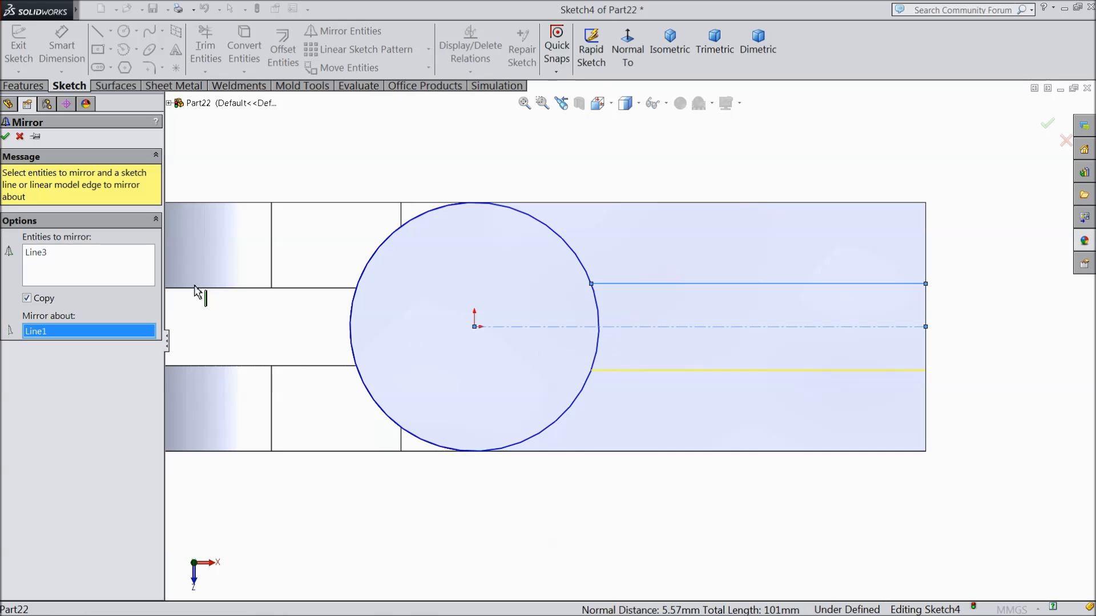
left_click(6, 136)
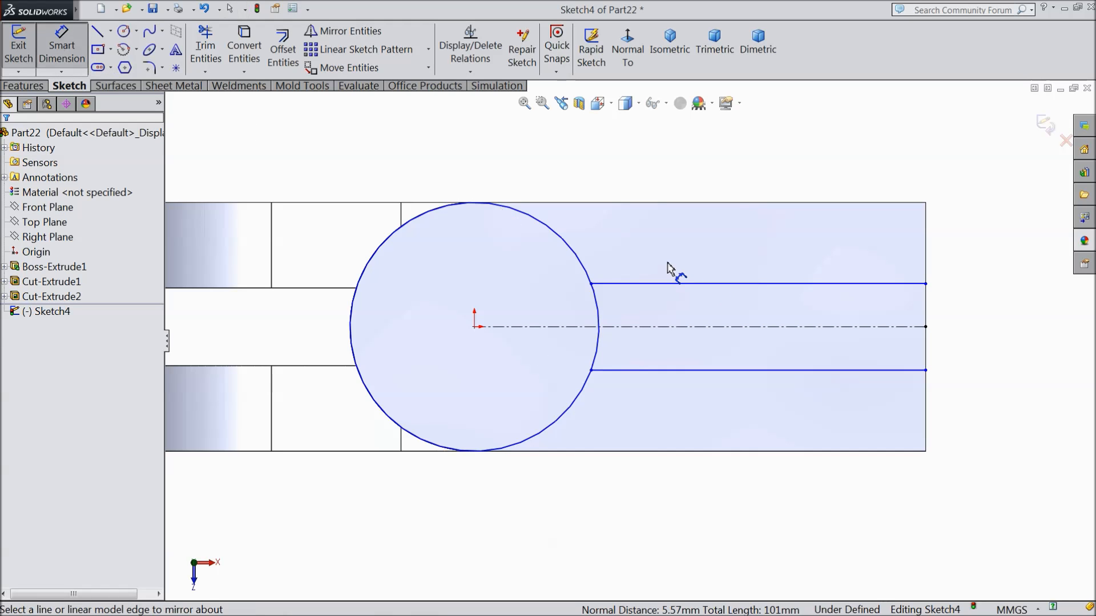
Step: Dimension the distance between the two parallel horizontal lines as 18 mm
left_click(750, 285)
left_click(776, 371)
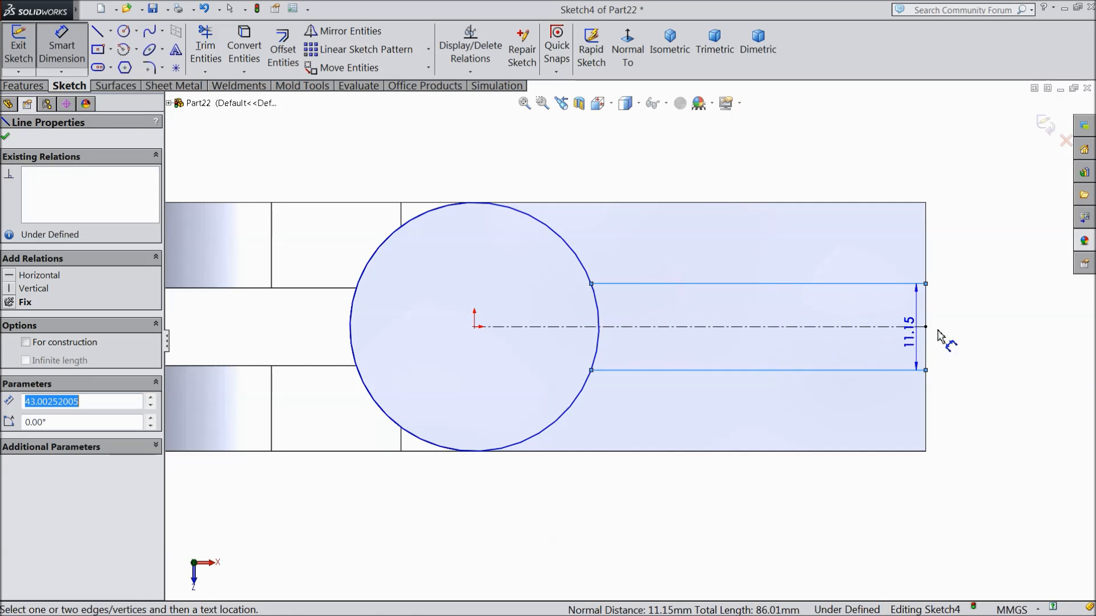
left_click(982, 331)
type("18")
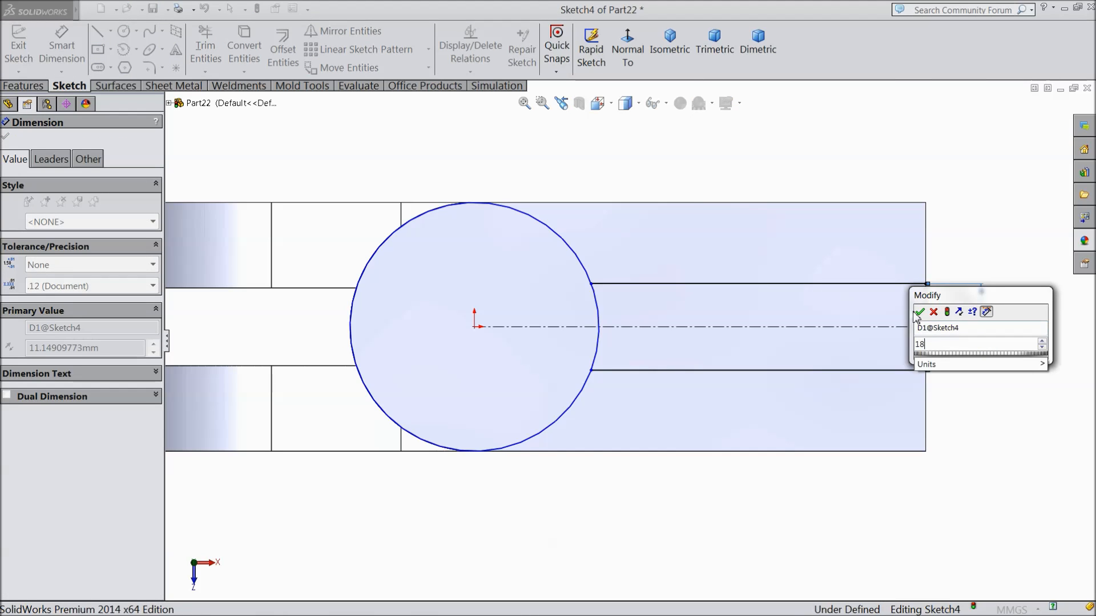
left_click(920, 312)
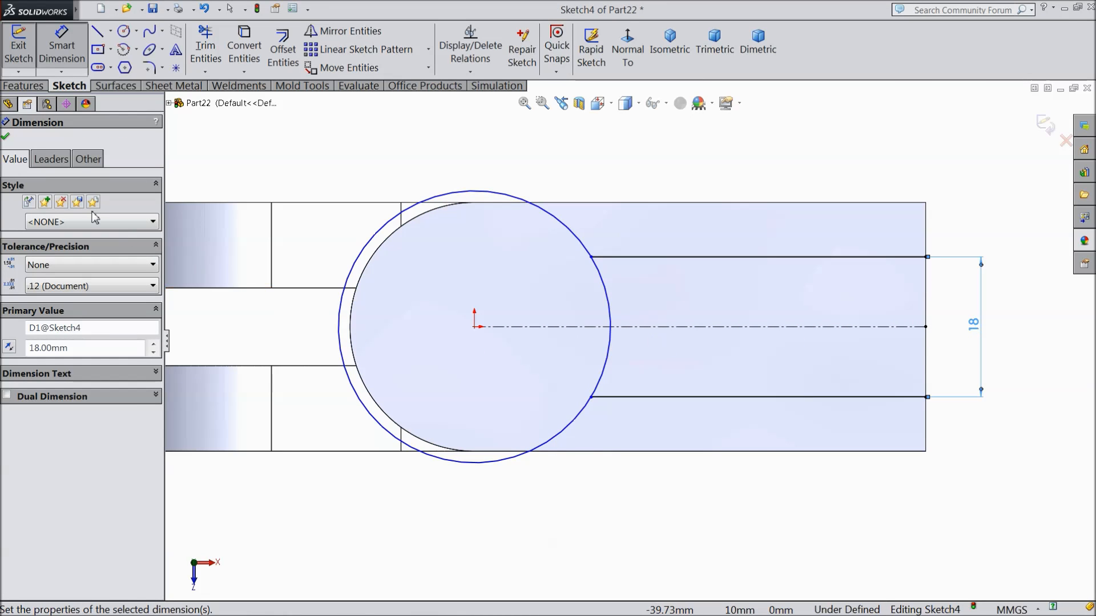
left_click(7, 138)
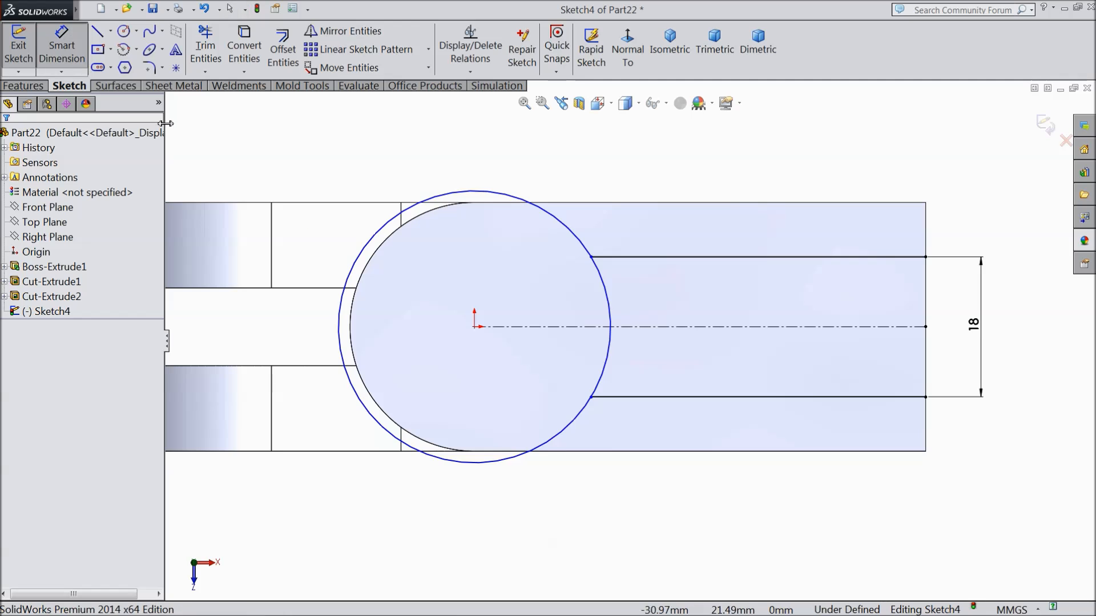
Step: Dimension the sketch circle's diameter as 32 mm
left_click(341, 307)
left_click(318, 314)
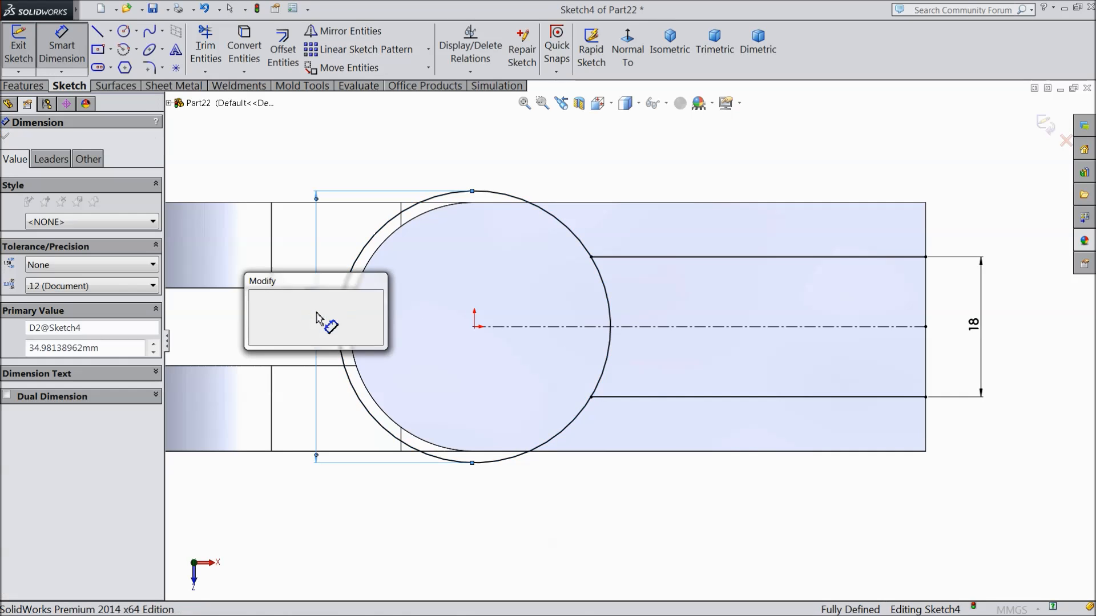
type("32")
left_click(255, 298)
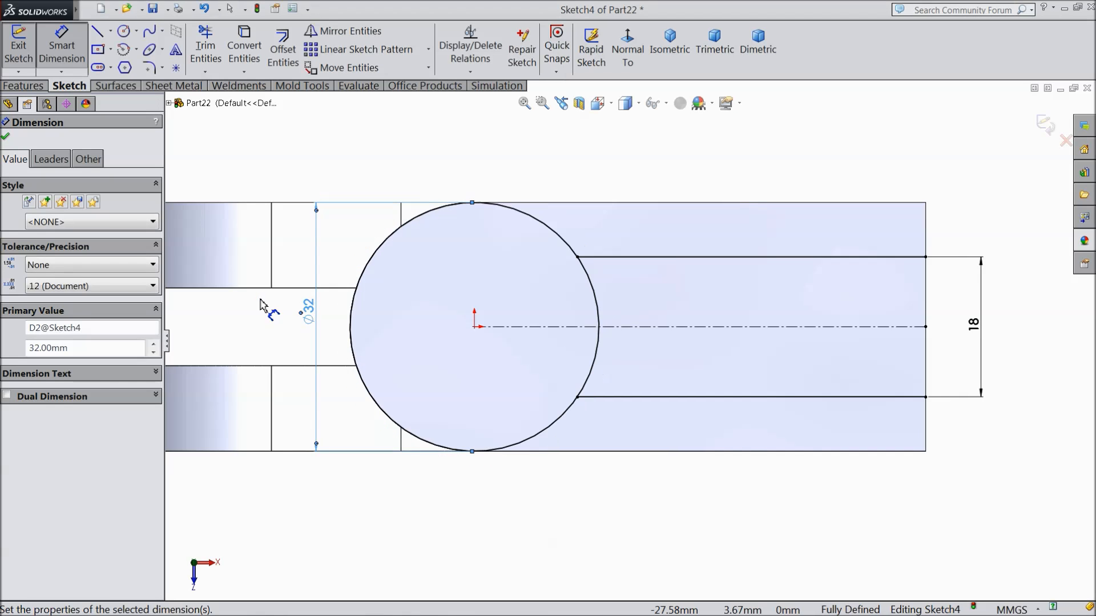
left_click(7, 138)
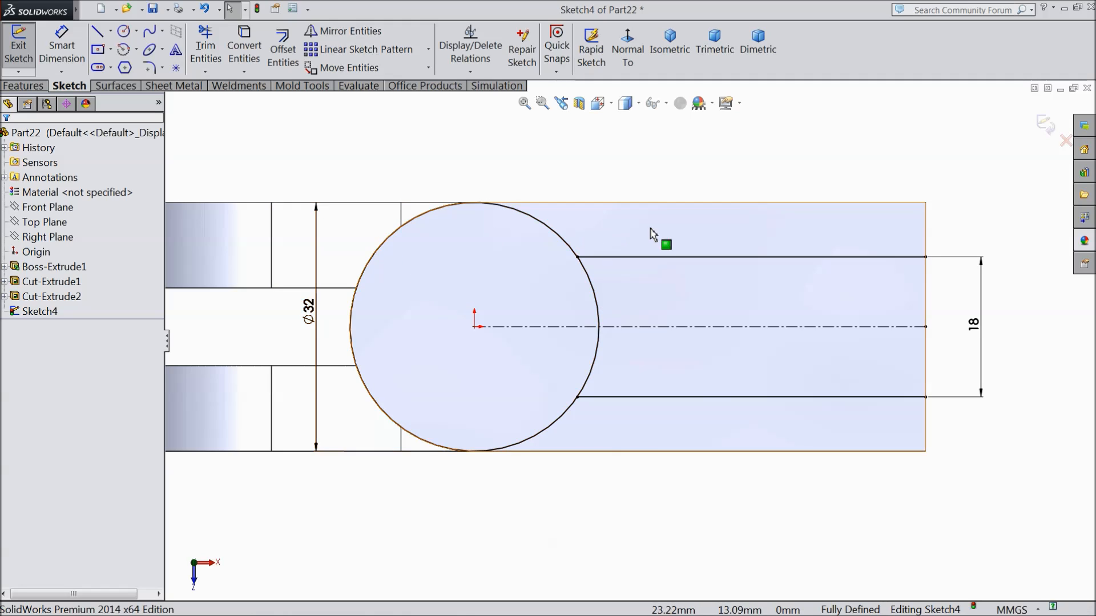
Step: Convert the top face's two long straight edges and its straight short edge into sketch lines
left_click(765, 206)
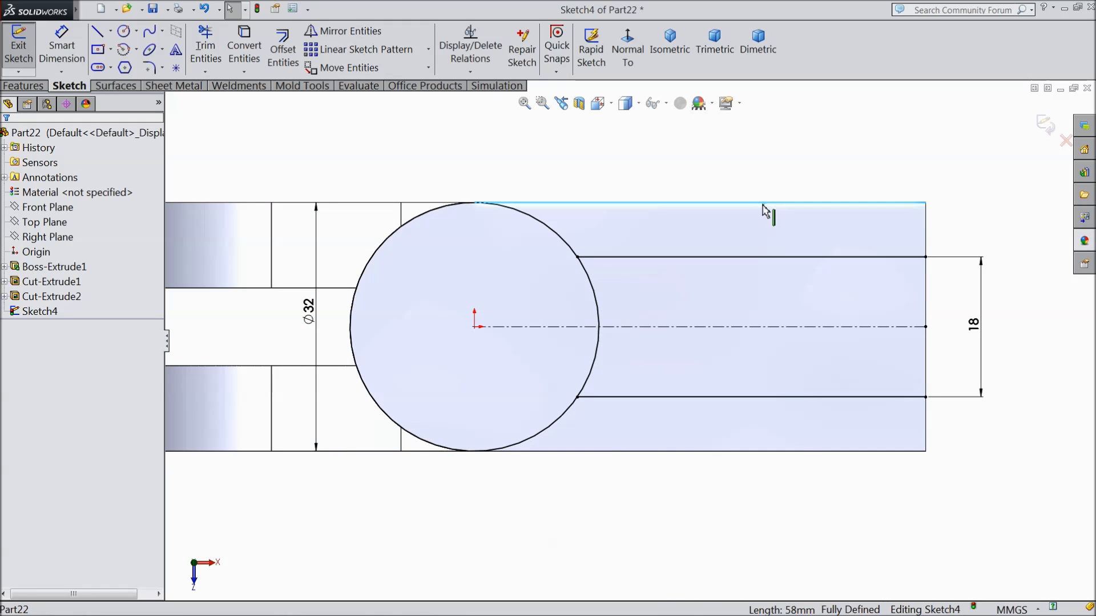
left_click(787, 454, "ctrl")
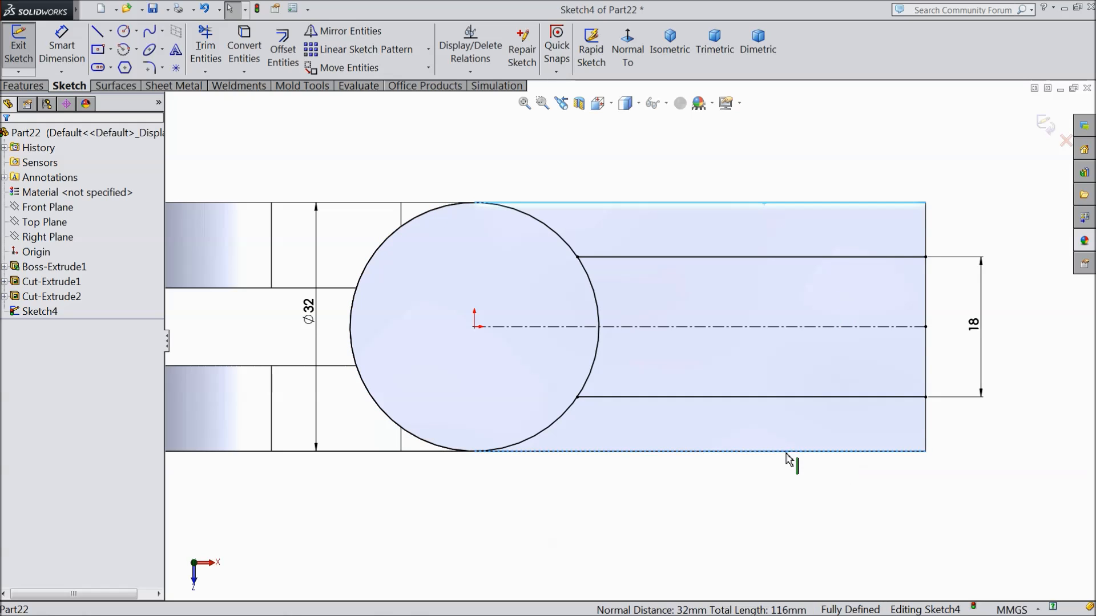
left_click(926, 433, "ctrl")
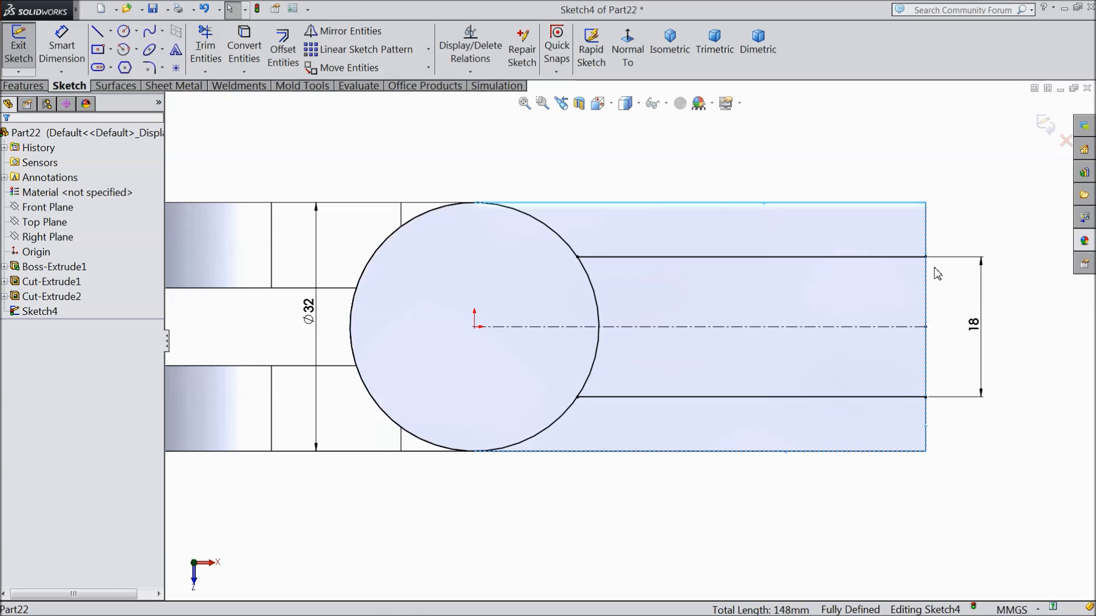
left_click(255, 48)
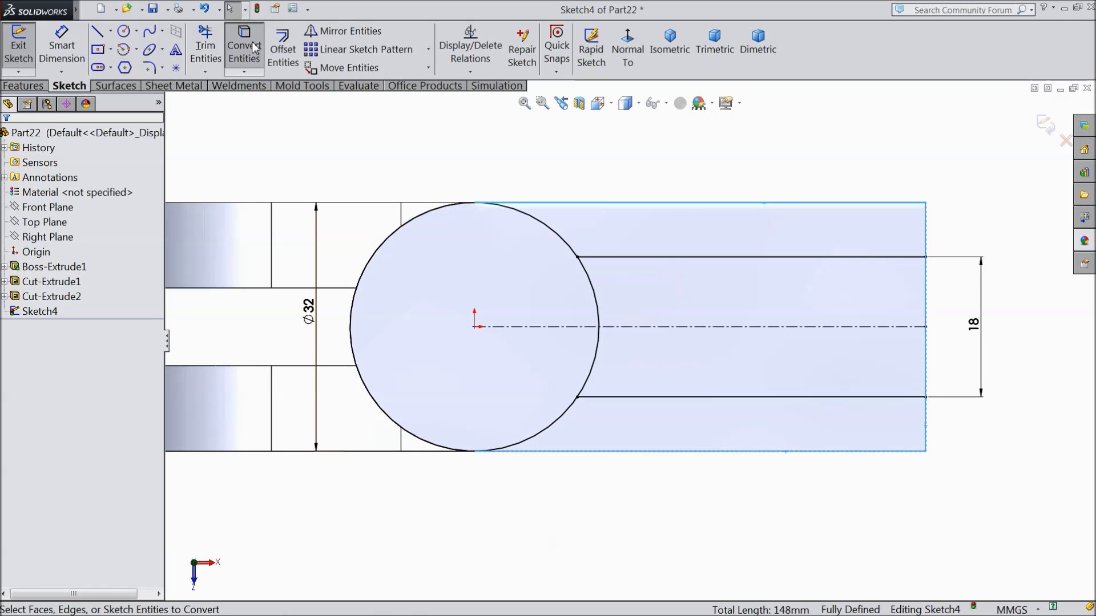
Step: Extrude-cut the two outer regions beside the circle and the 18 mm strip to a blind depth of 32 mm
left_click(23, 86)
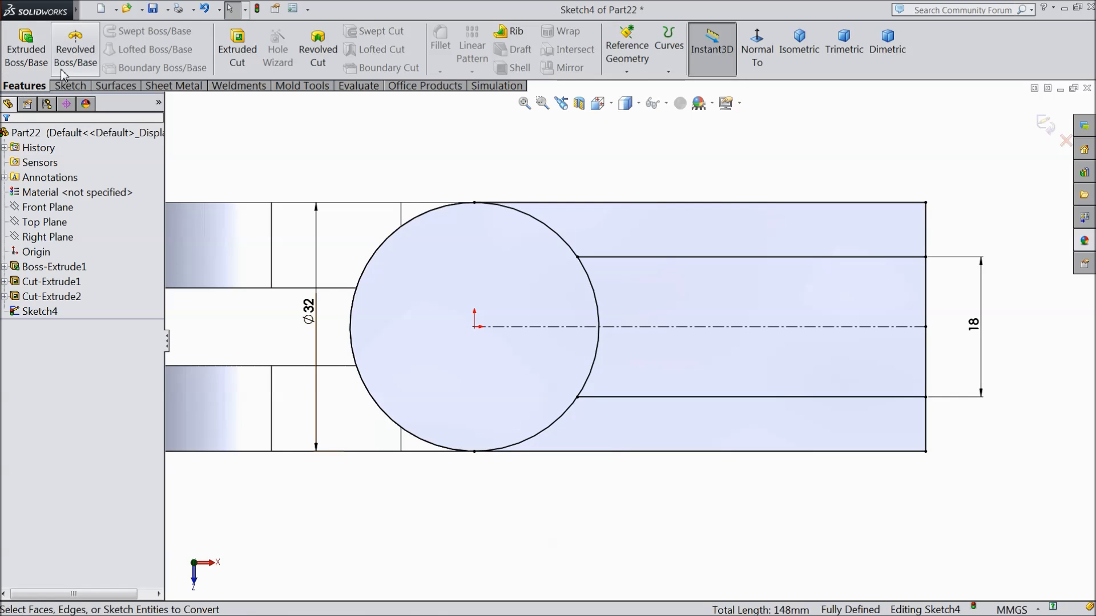
left_click(237, 49)
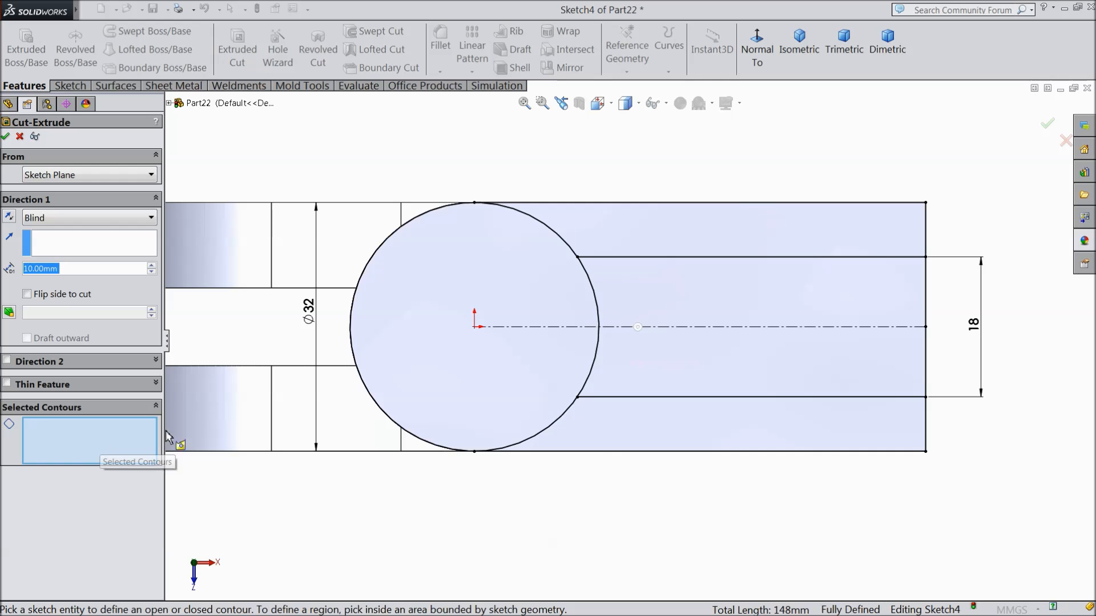
left_click(657, 248)
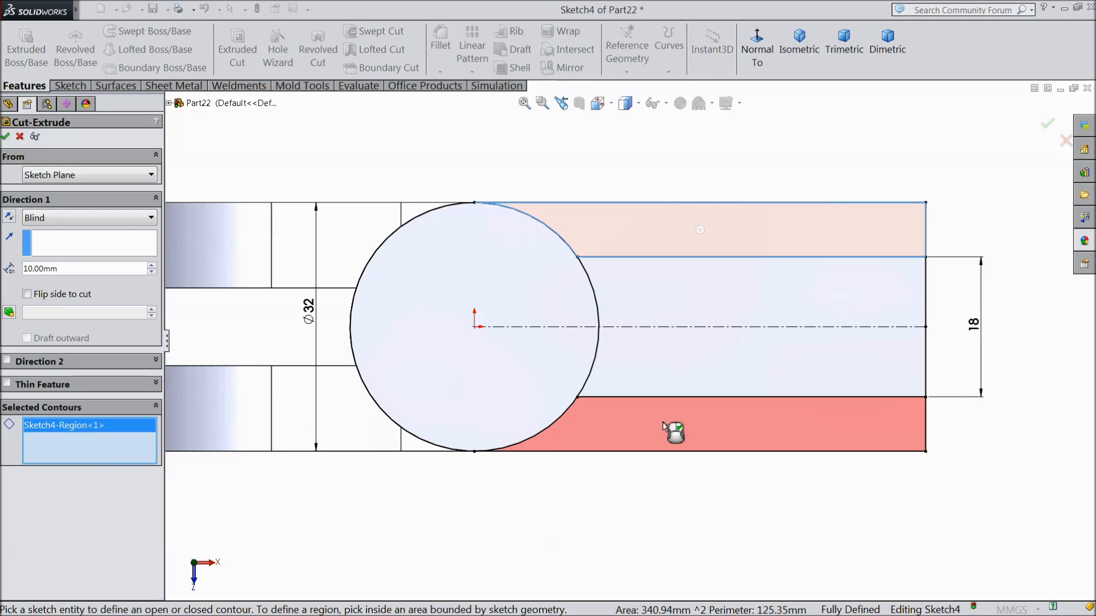
left_click(667, 423)
scroll(560, 452, "up", 5)
middle_click_drag(560, 453, 560, 325)
left_click(113, 219)
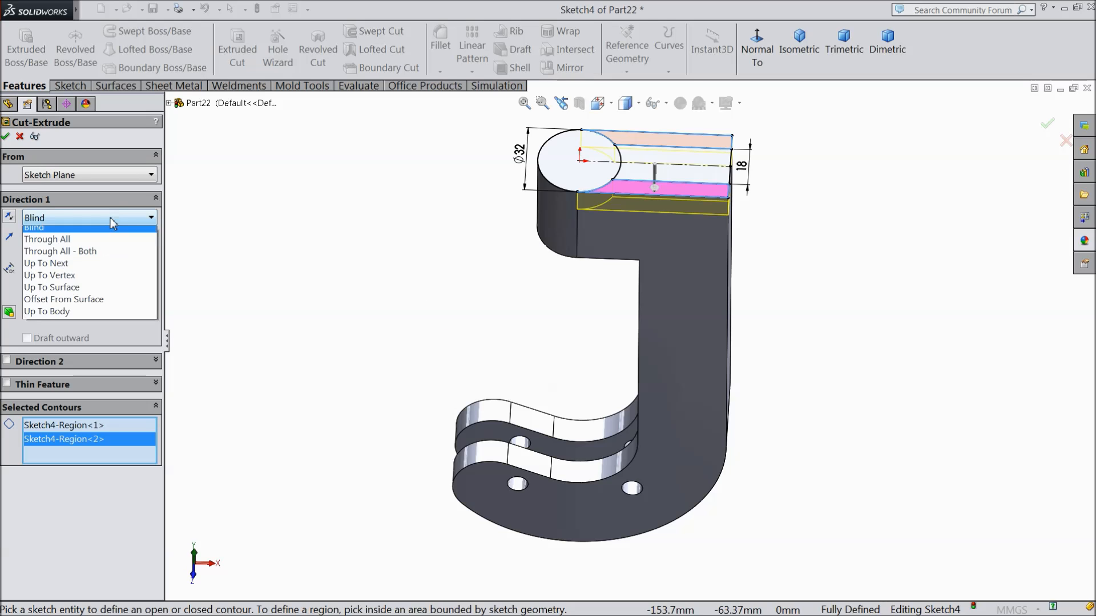
left_click(85, 224)
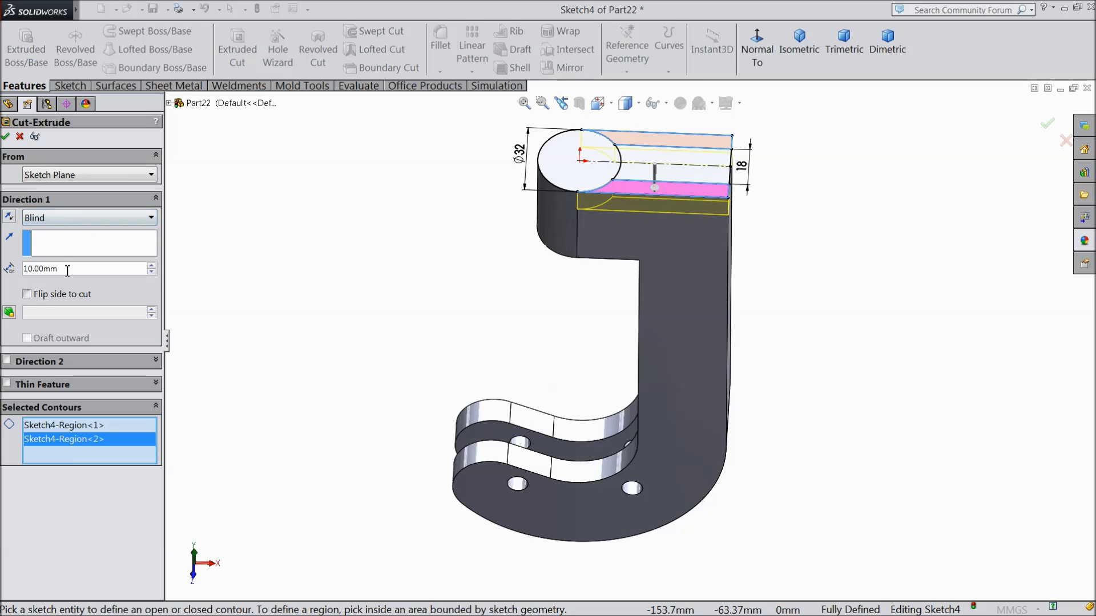
type("32")
key("Return")
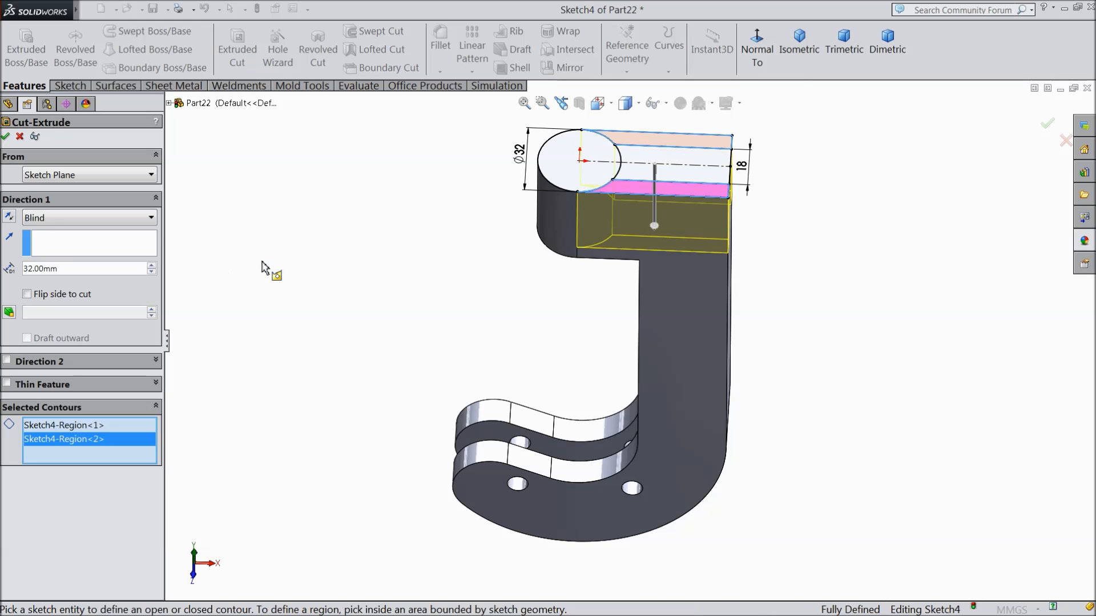
scroll(403, 293, "down", 2)
middle_click_drag(403, 293, 374, 287)
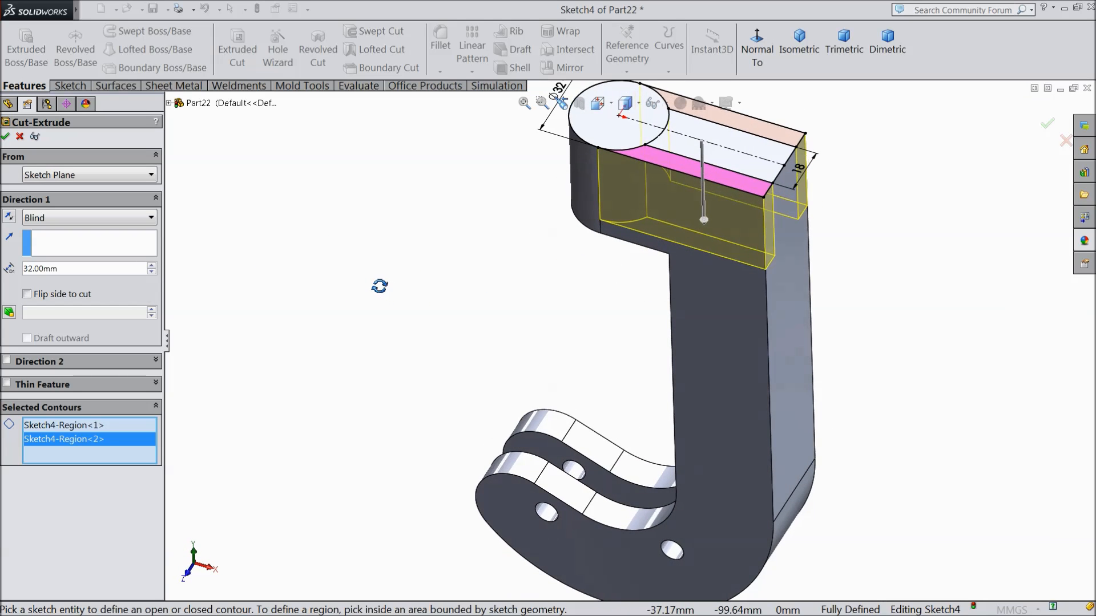
scroll(735, 221, "down", 4)
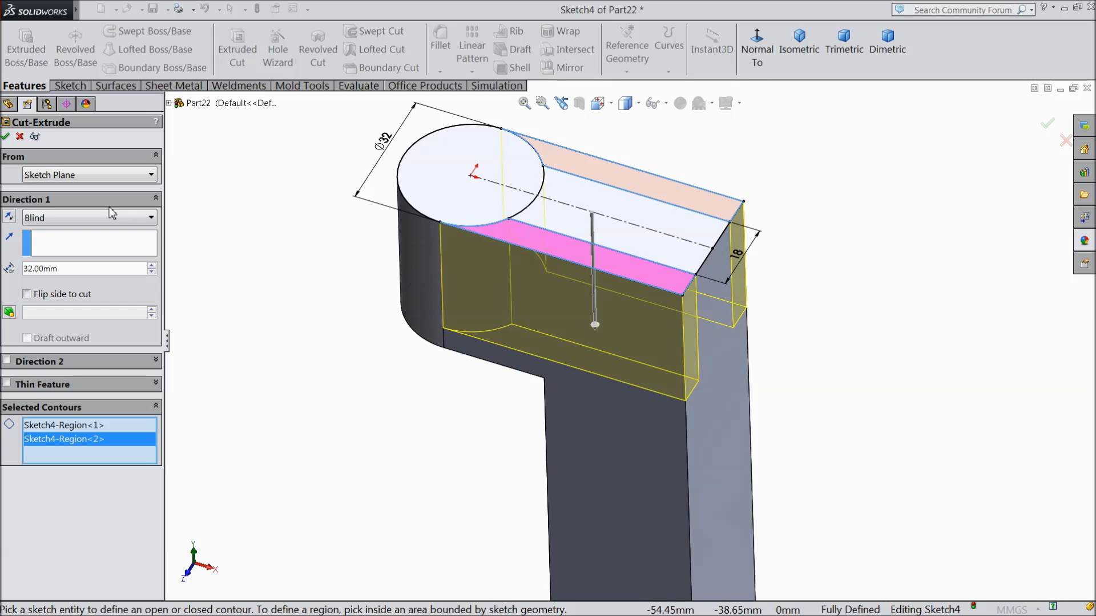
left_click(6, 137)
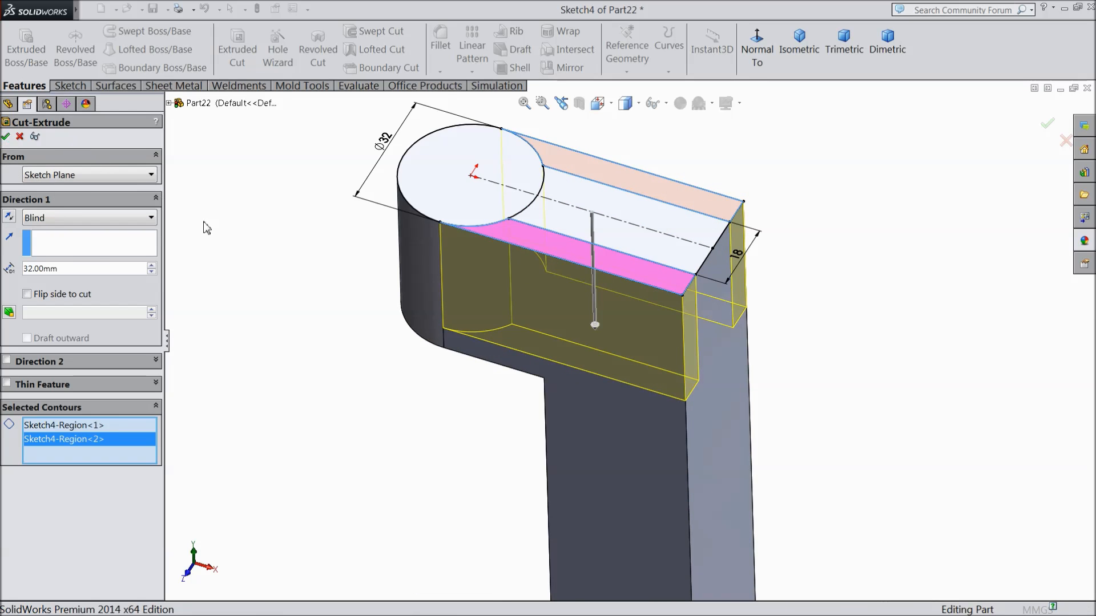
middle_click_drag(326, 332, 330, 310)
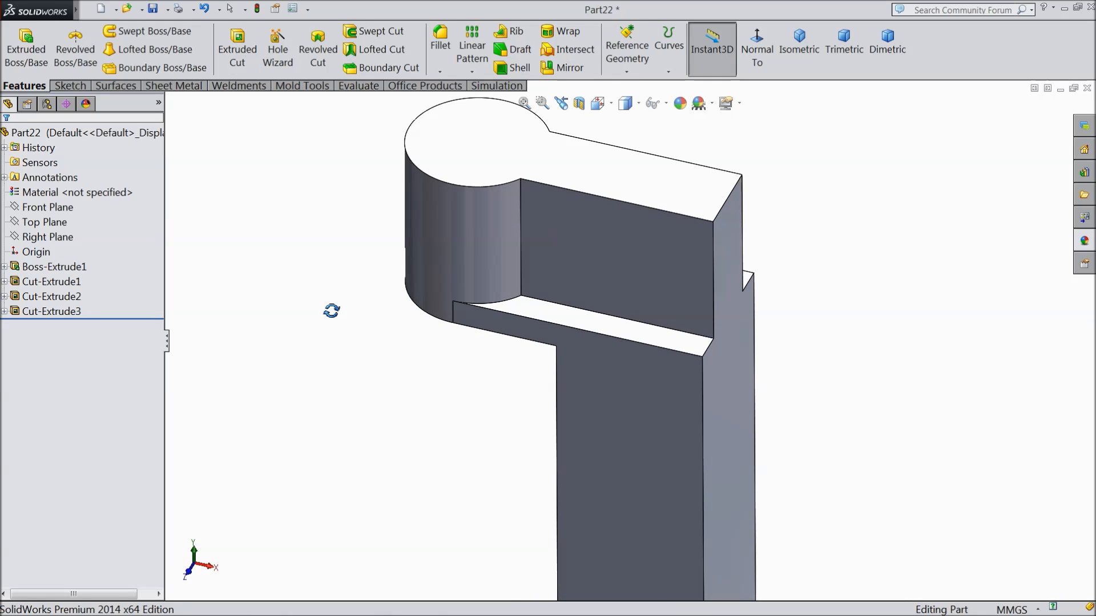
Step: Start a sketch on the flat J-shaped side face and orient the view normal to it
key("f")
scroll(549, 439, "down", 2)
left_click(742, 379)
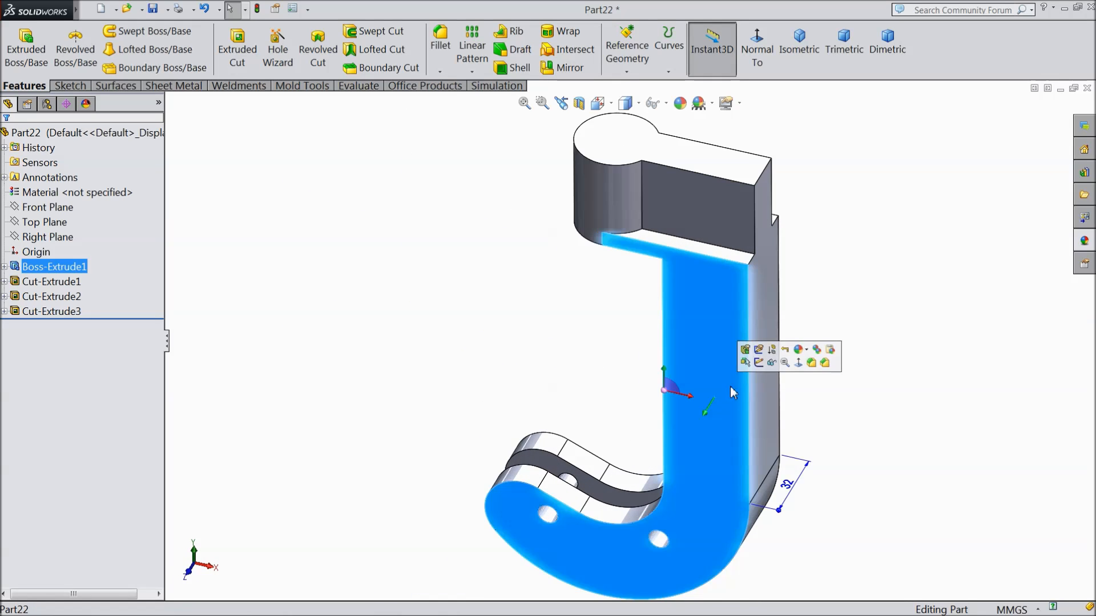
left_click(763, 360)
left_click(757, 46)
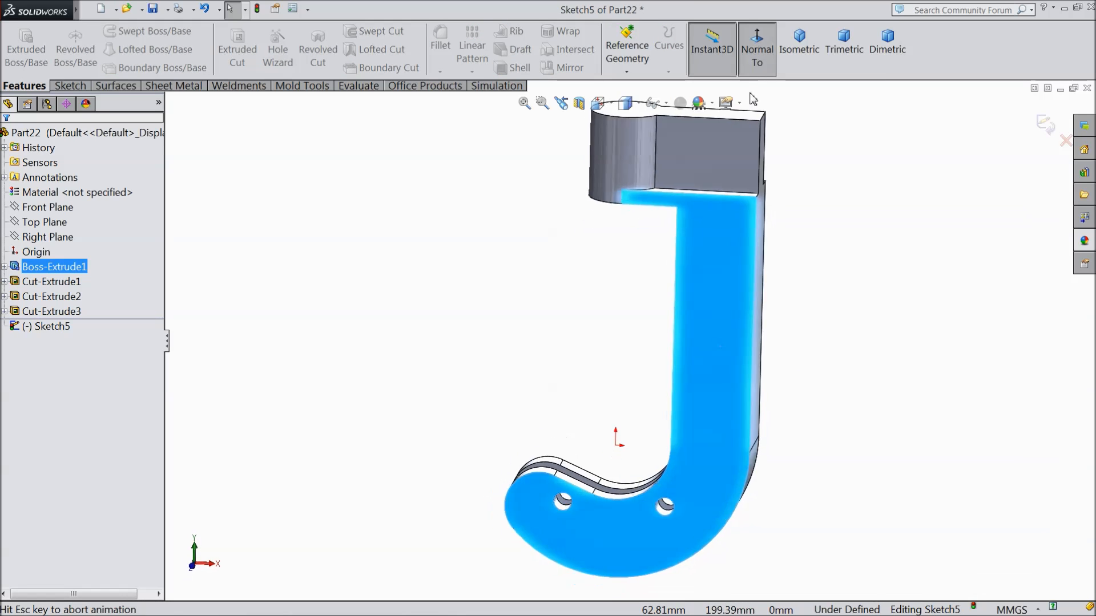
Step: Draw a corner rectangle about 27 by 100 mm down the shank from the face's upper outer corner
left_click(73, 87)
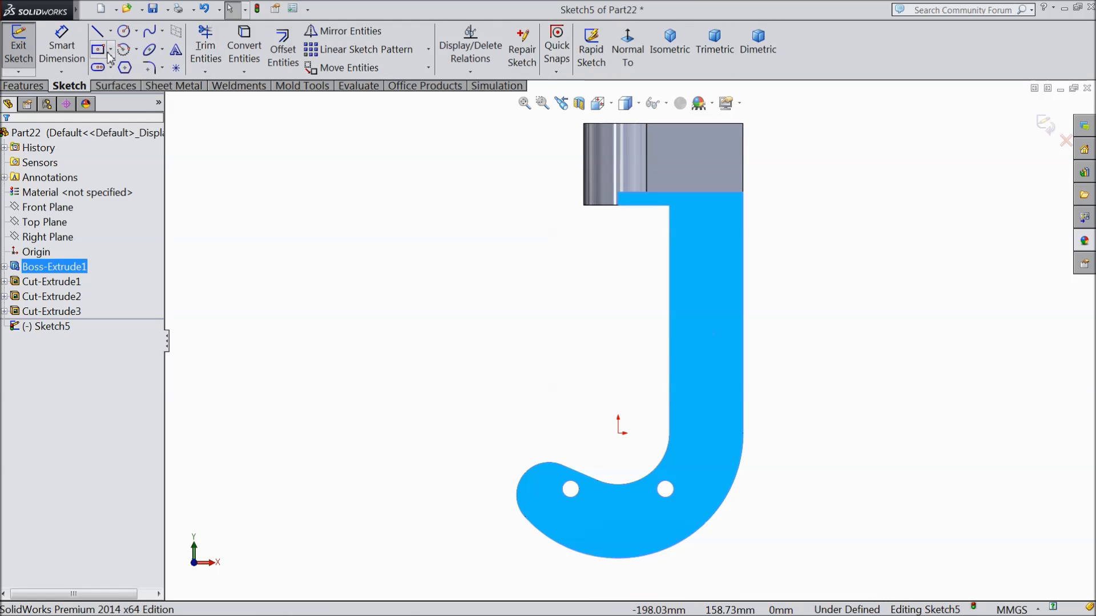
left_click(110, 50)
left_click(100, 69)
scroll(733, 302, "down", 2)
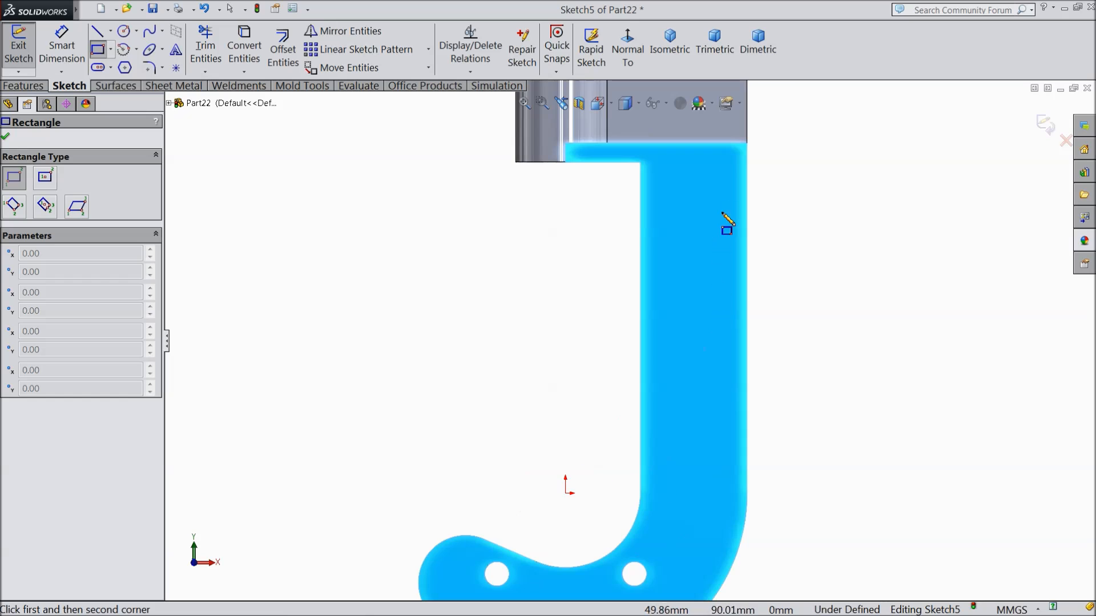
left_click(746, 143)
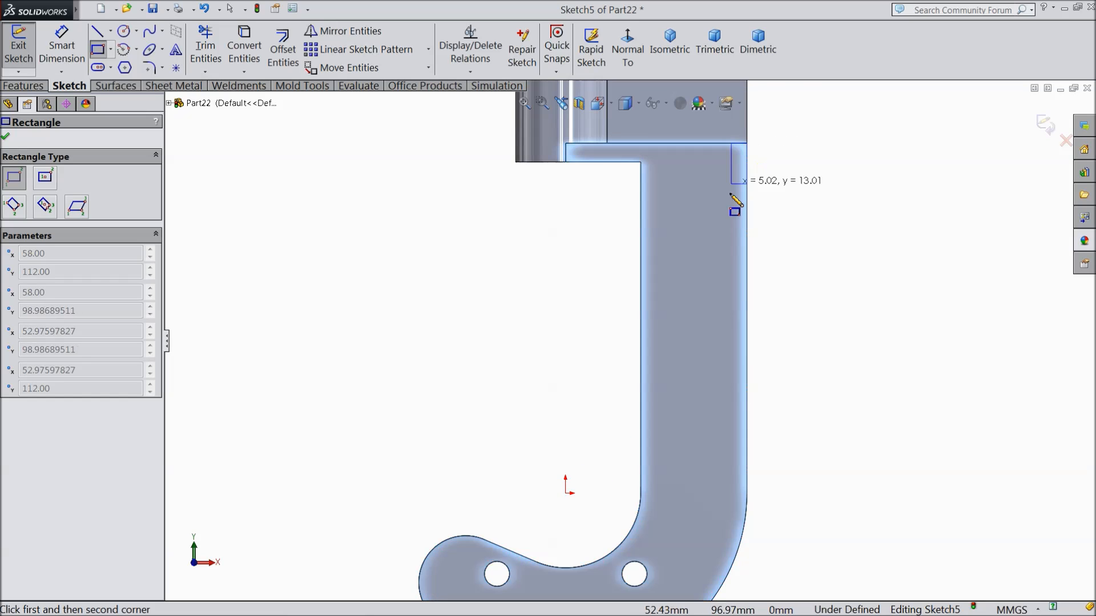
left_click(663, 456)
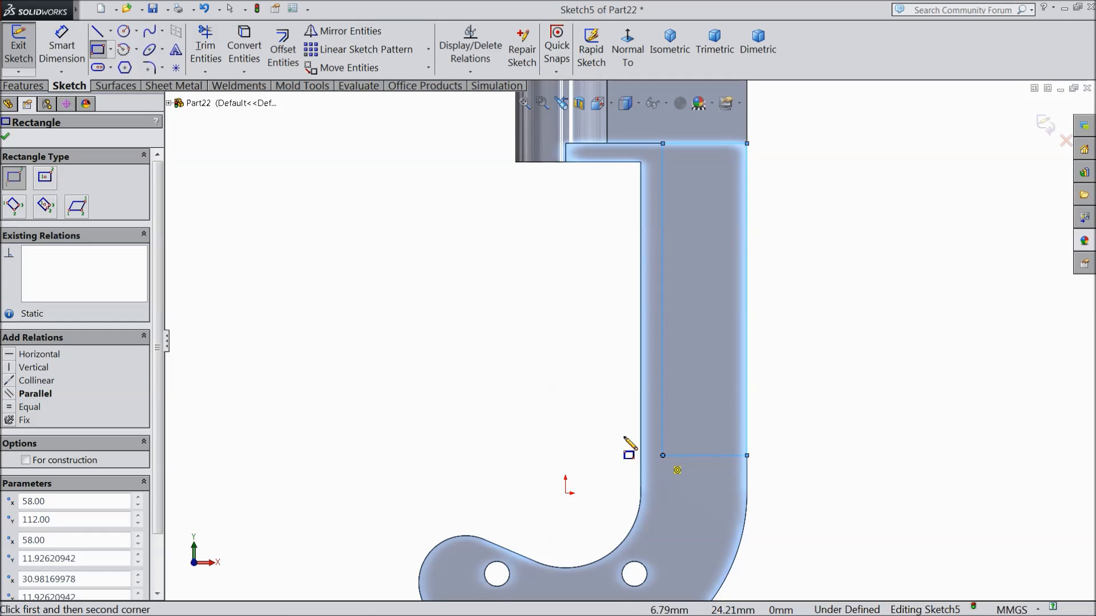
Step: Dimension the distance between the rectangle's inner vertical line and the shank's inner edge as 6 mm
left_click(61, 46)
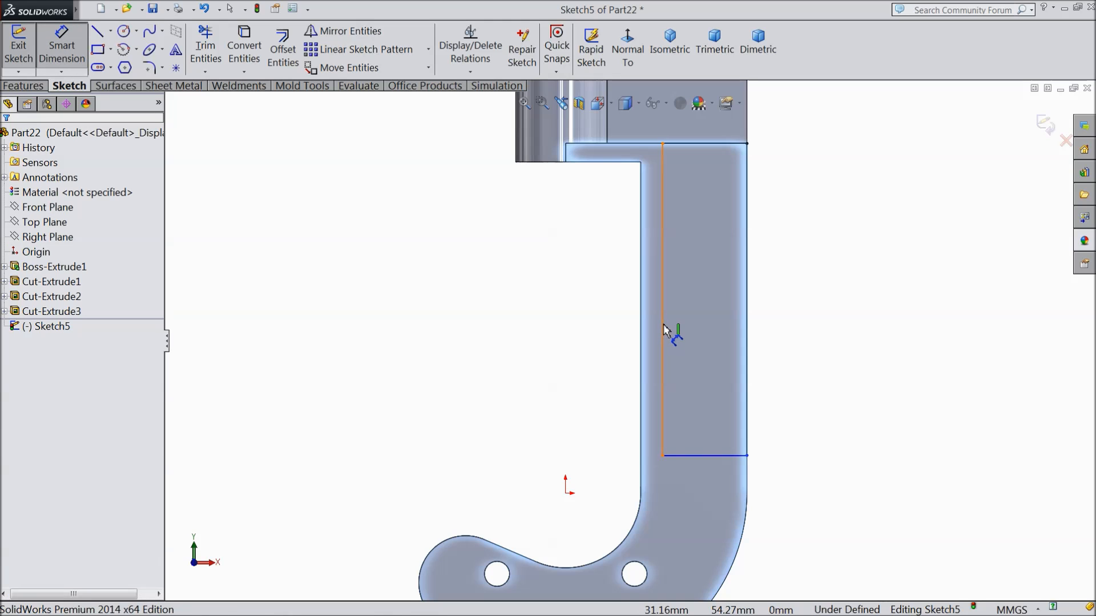
left_click(663, 331)
left_click(641, 323)
left_click(653, 316)
type("6")
left_click(592, 297)
scroll(699, 356, "down", 3)
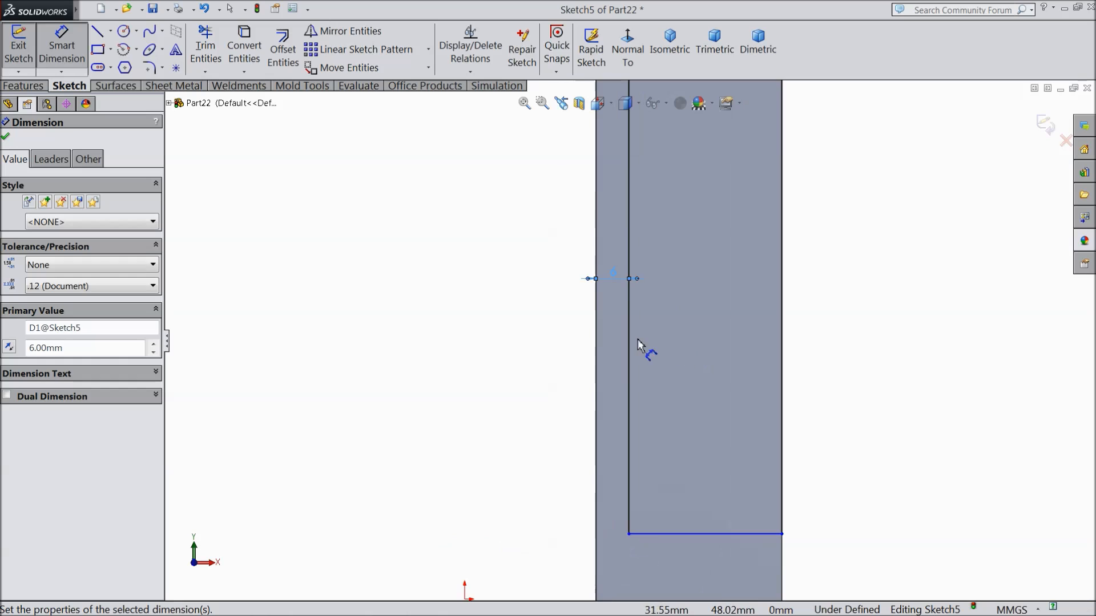
scroll(673, 384, "up", 4)
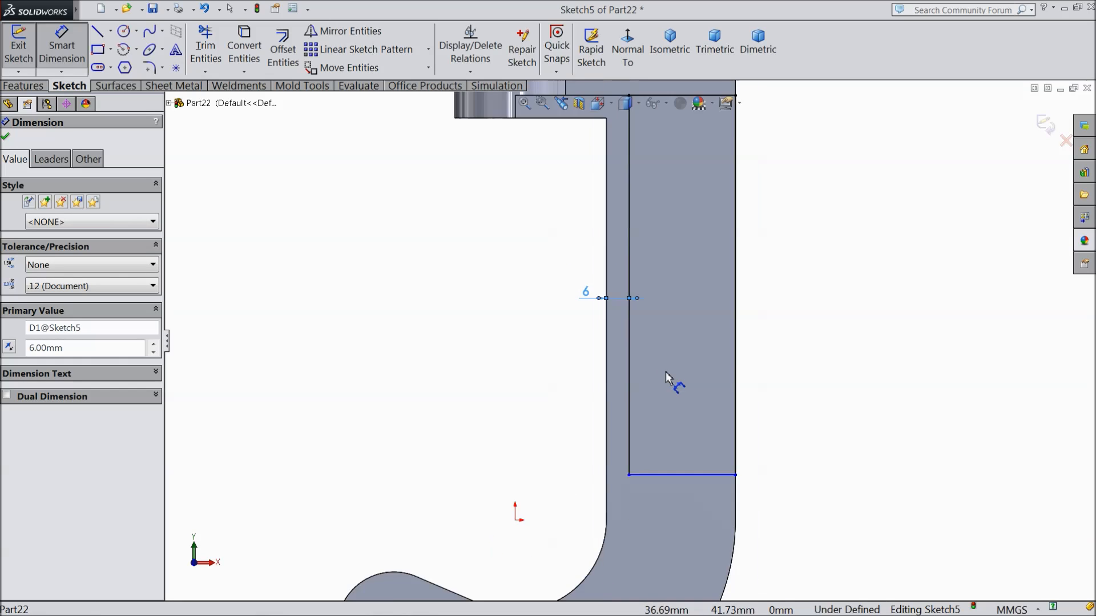
left_click(666, 137)
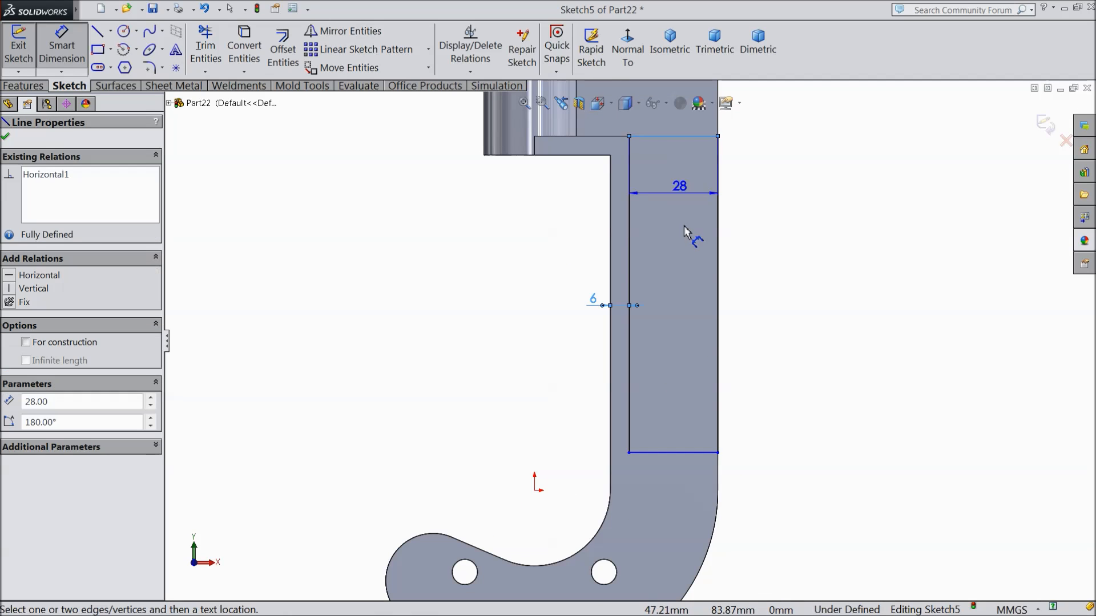
left_click(689, 453)
left_click(795, 331)
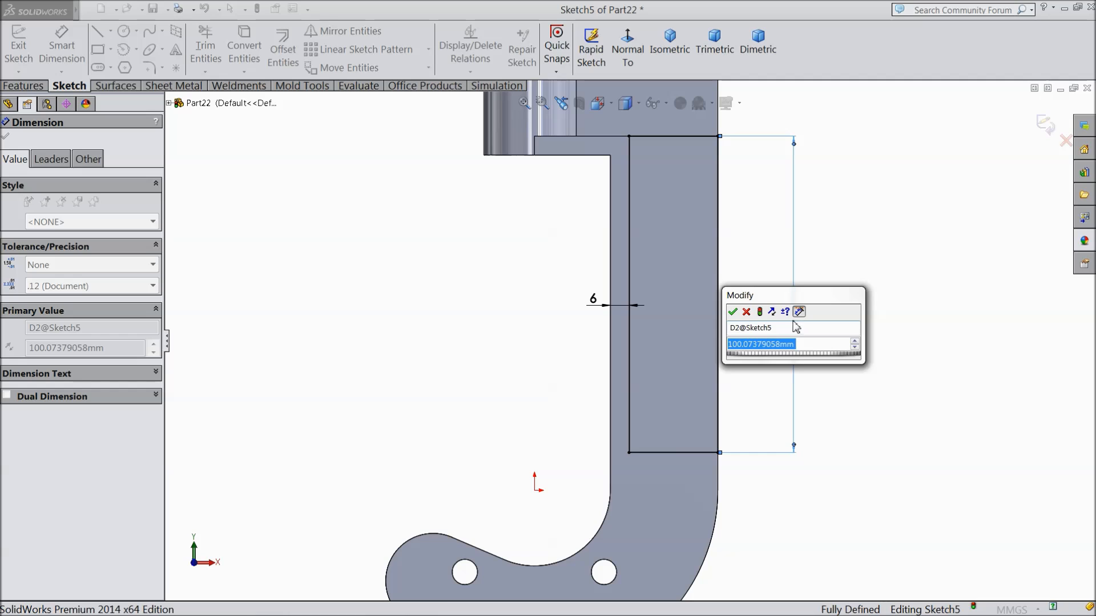
left_click(746, 312)
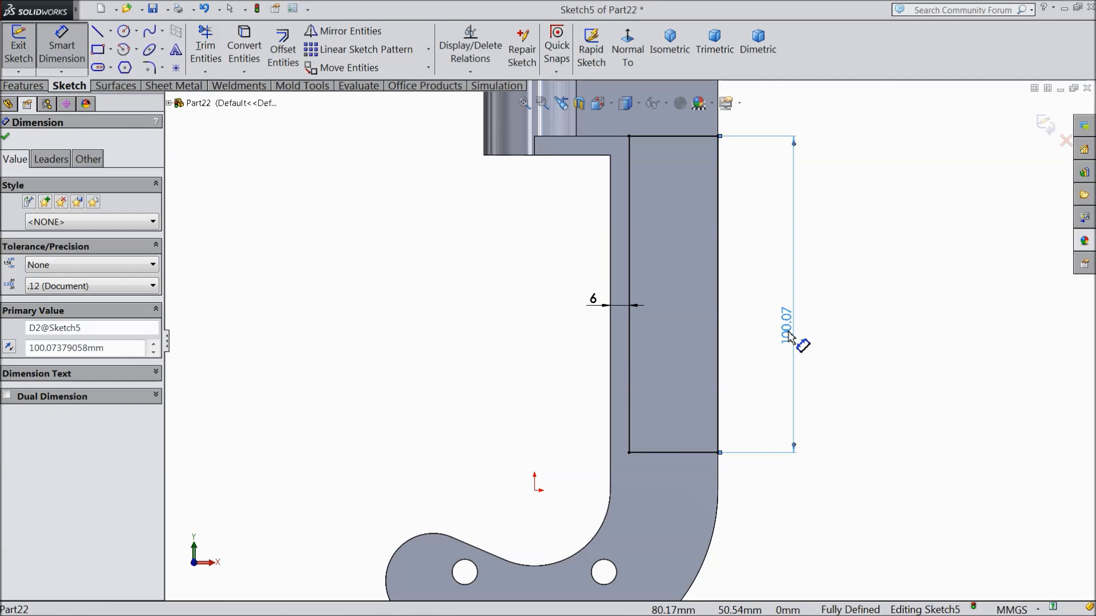
key("Delete")
Step: Dimension the distance from the part's topmost edge to the rectangle's lower line as 136 mm
scroll(734, 353, "up", 2)
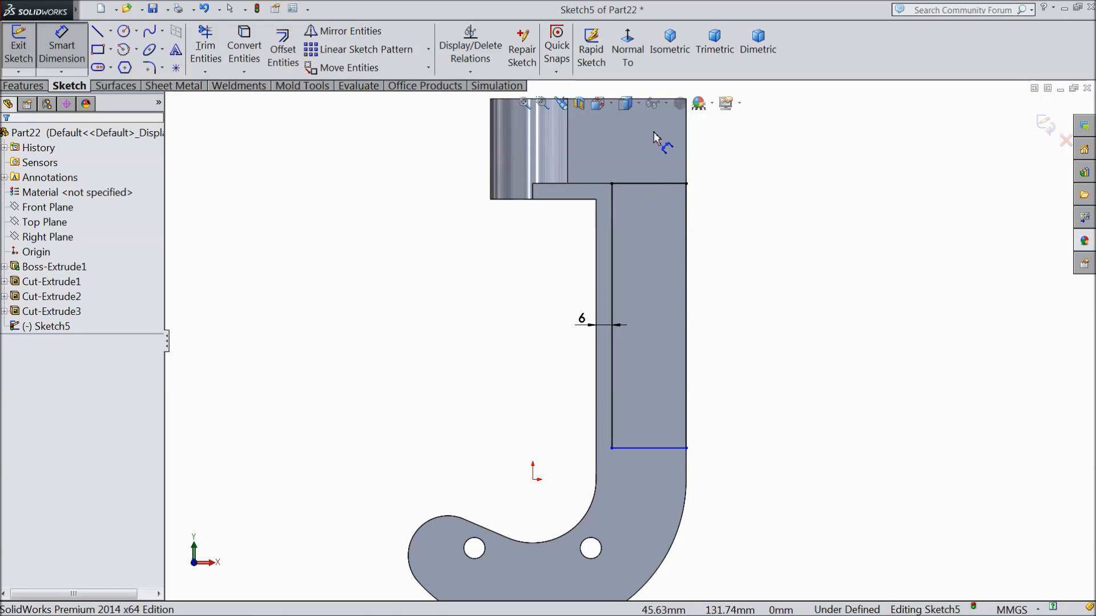
scroll(651, 250, "up", 1)
scroll(650, 251, "down", 1)
left_click(638, 146)
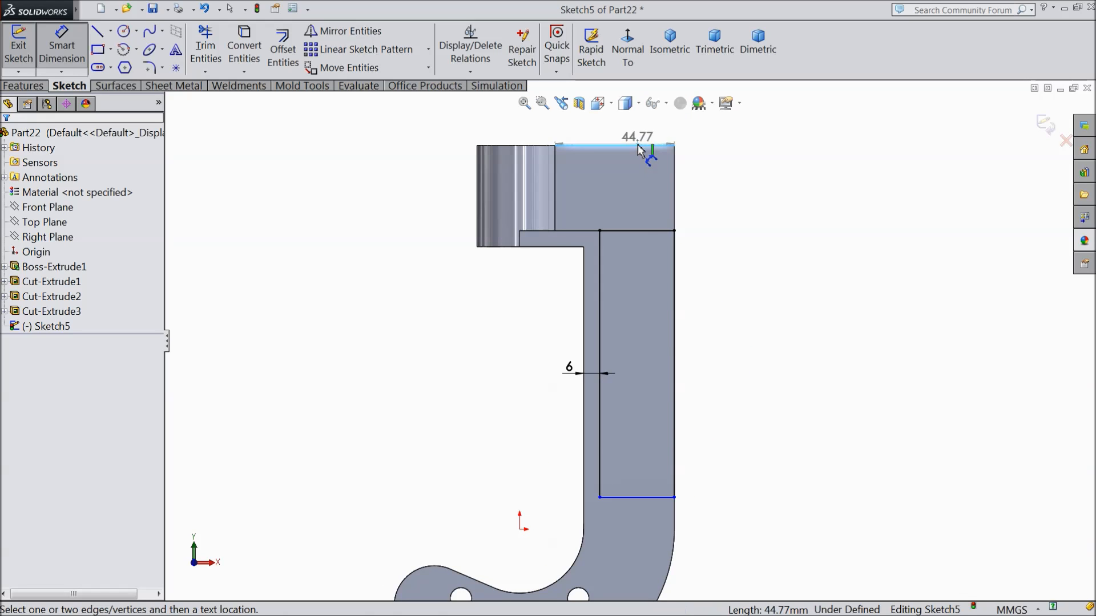
left_click(662, 502)
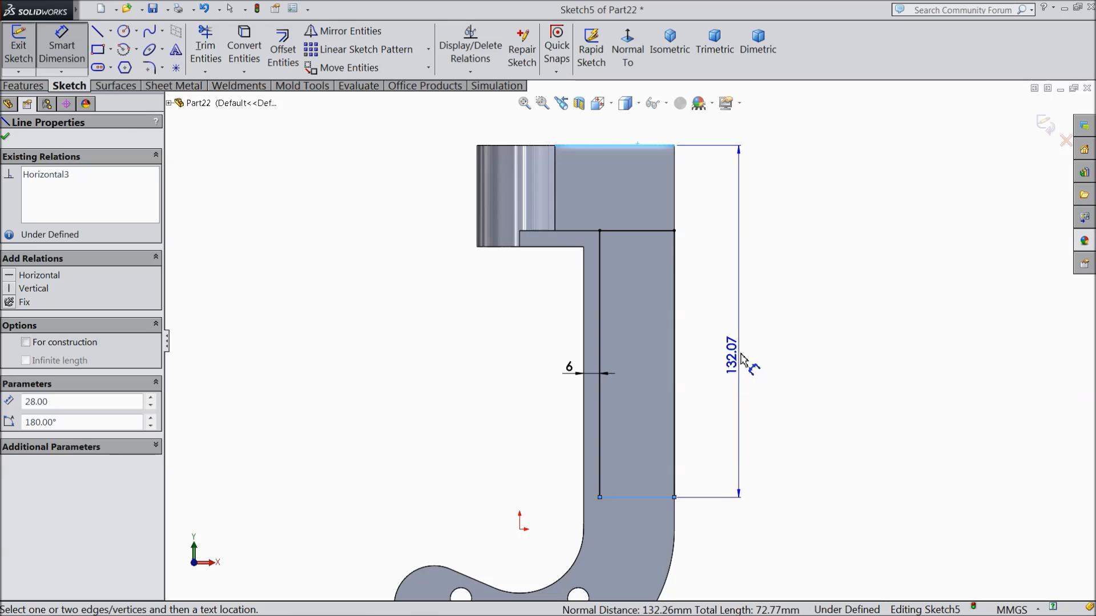
left_click(742, 360)
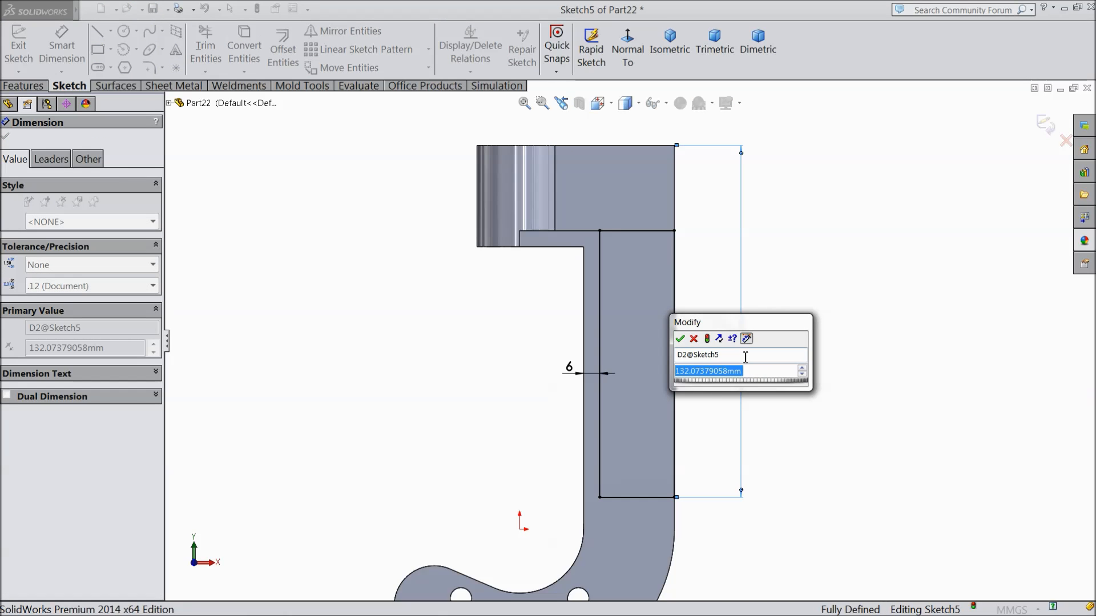
type("136")
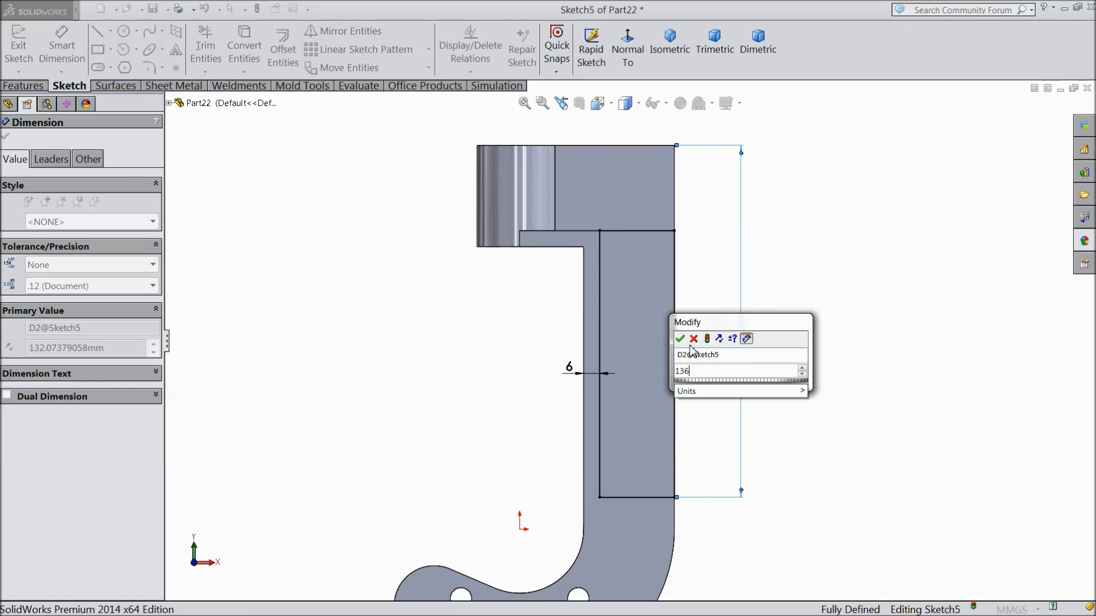
left_click(680, 338)
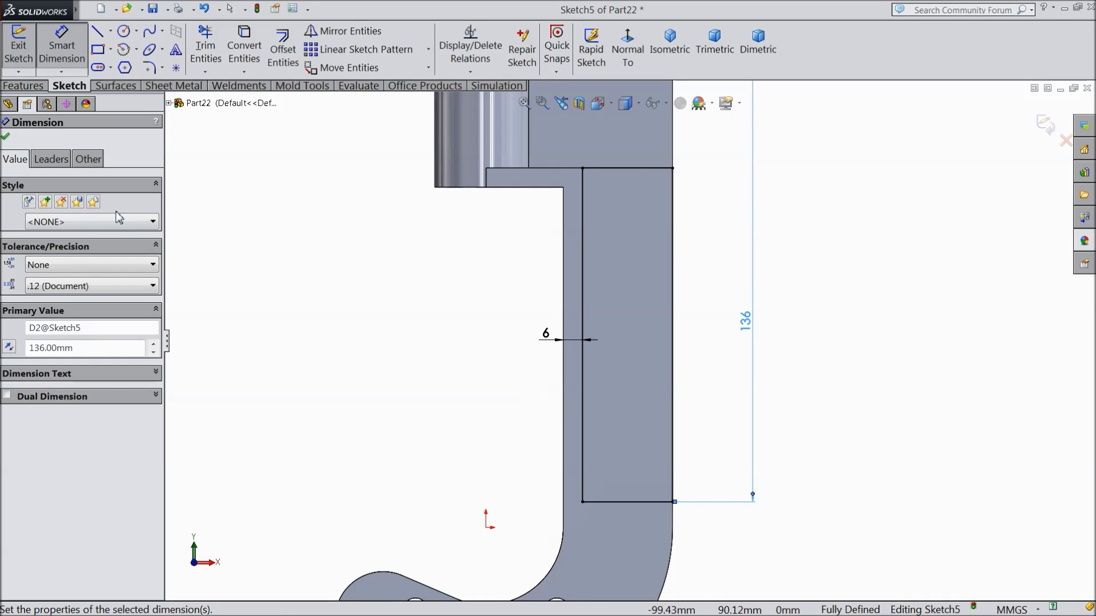
Step: Extrude-cut the dimensioned rectangle with the Up To Surface end condition, ending at the flat side face of the top strip
left_click(5, 137)
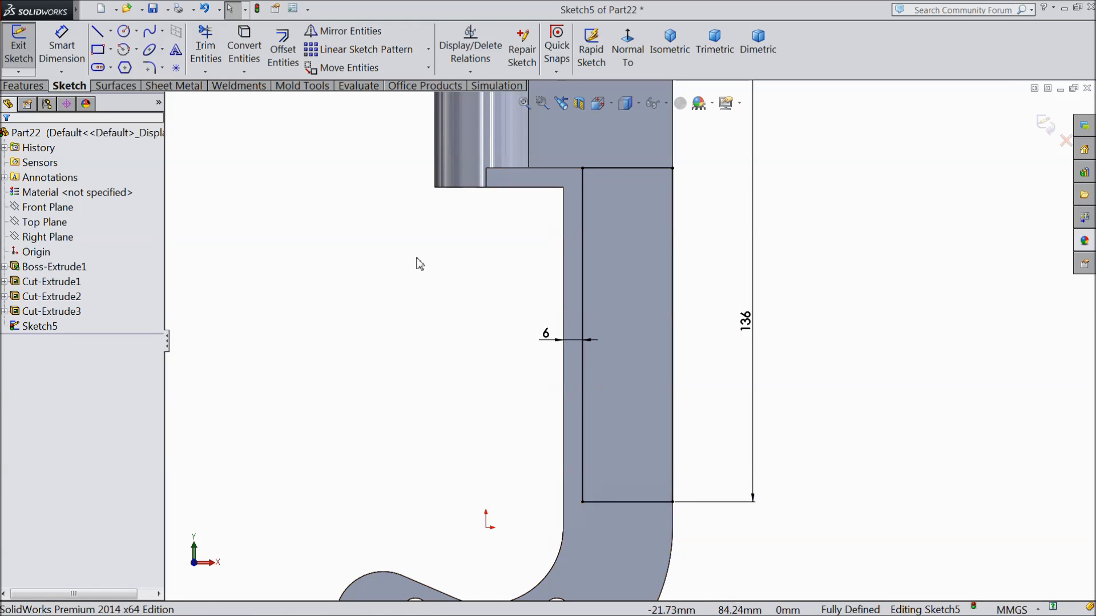
left_click(23, 85)
left_click(238, 48)
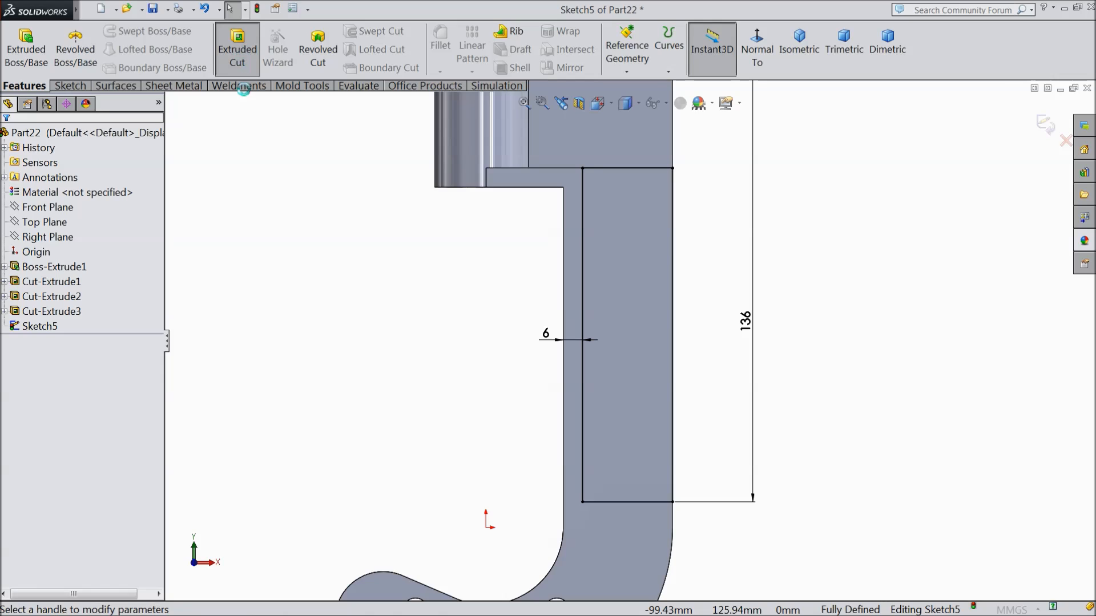
left_click(103, 218)
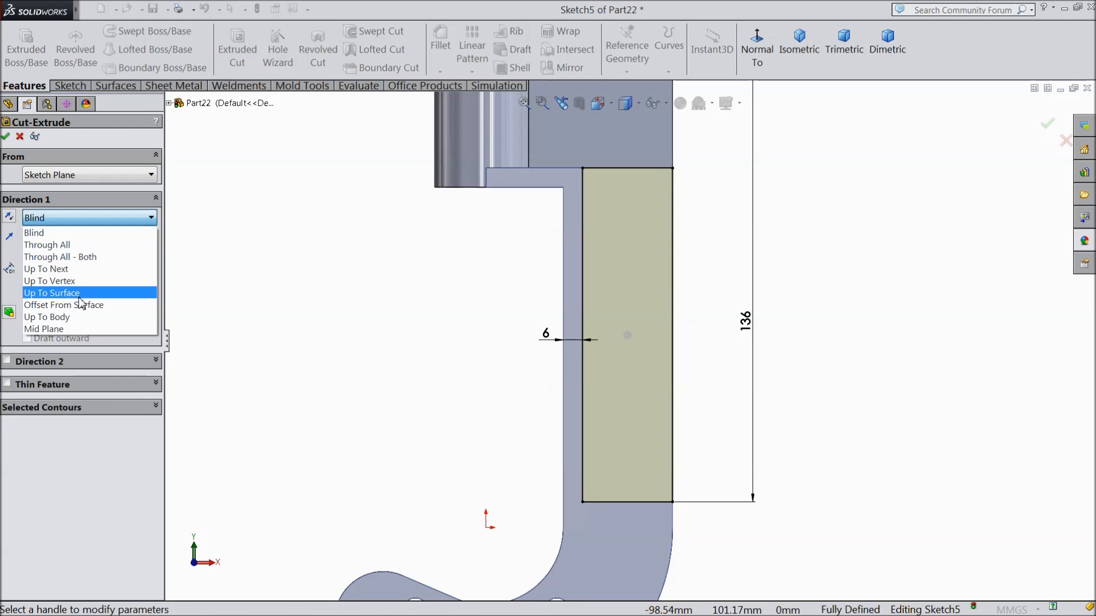
left_click(78, 295)
middle_click_drag(479, 268, 481, 329)
left_click(653, 135)
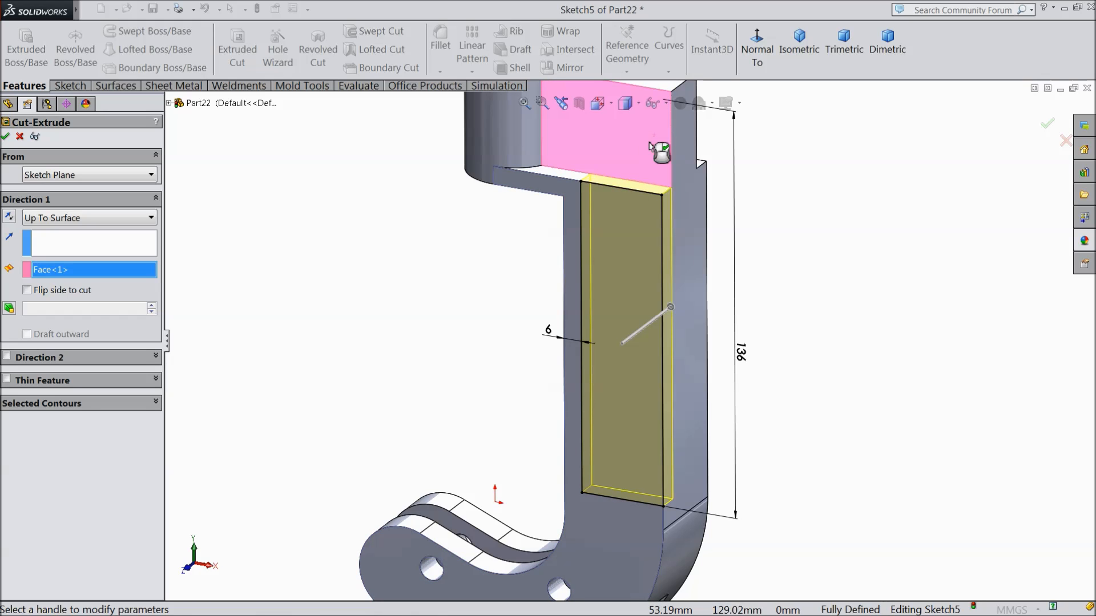
left_click(6, 138)
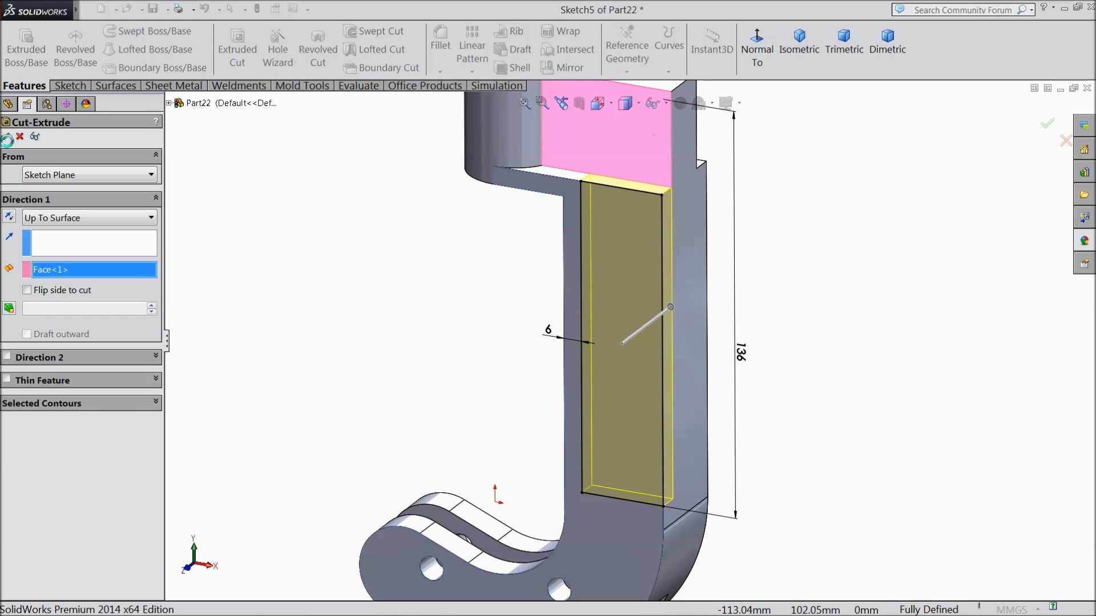
left_click(427, 317)
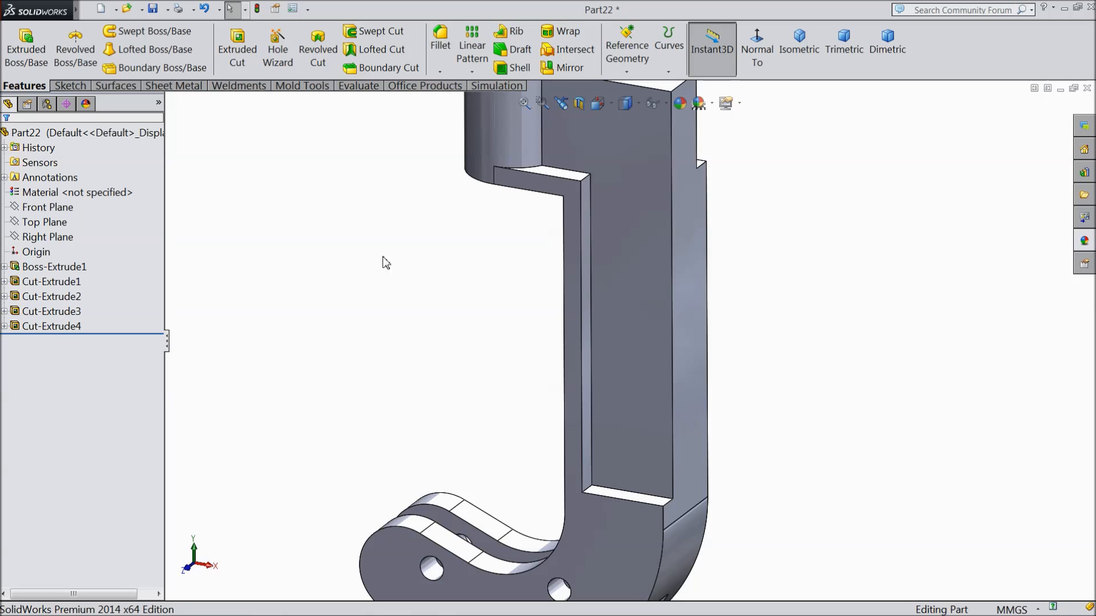
Step: Fillet the recess's lower and upper inner corner edges and the top strip's outer upper edge with a 3 mm radius
left_click(442, 57)
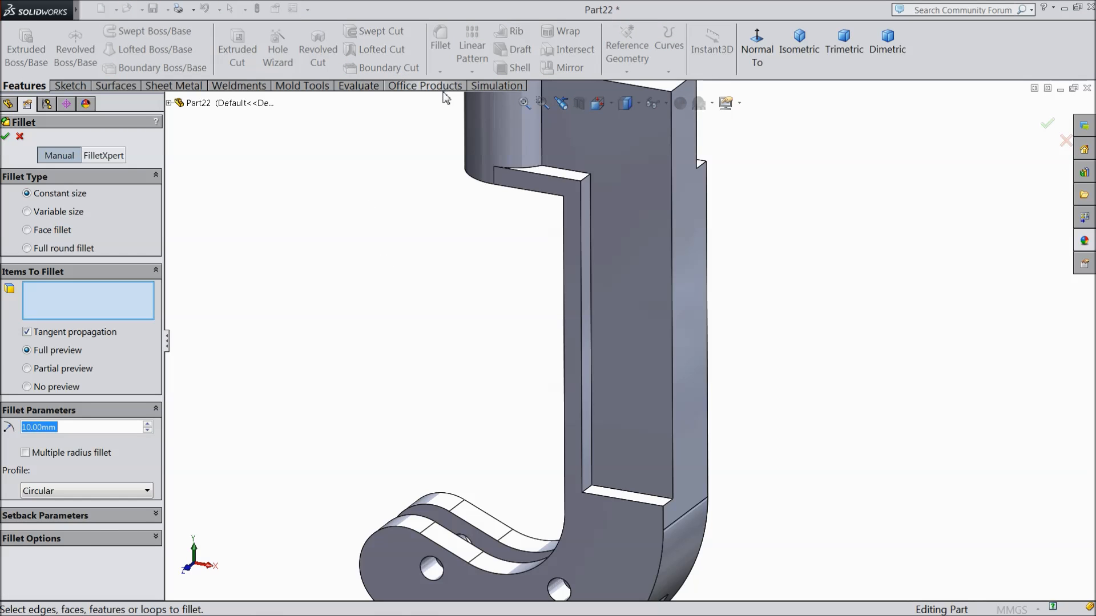
type("3")
key("Return")
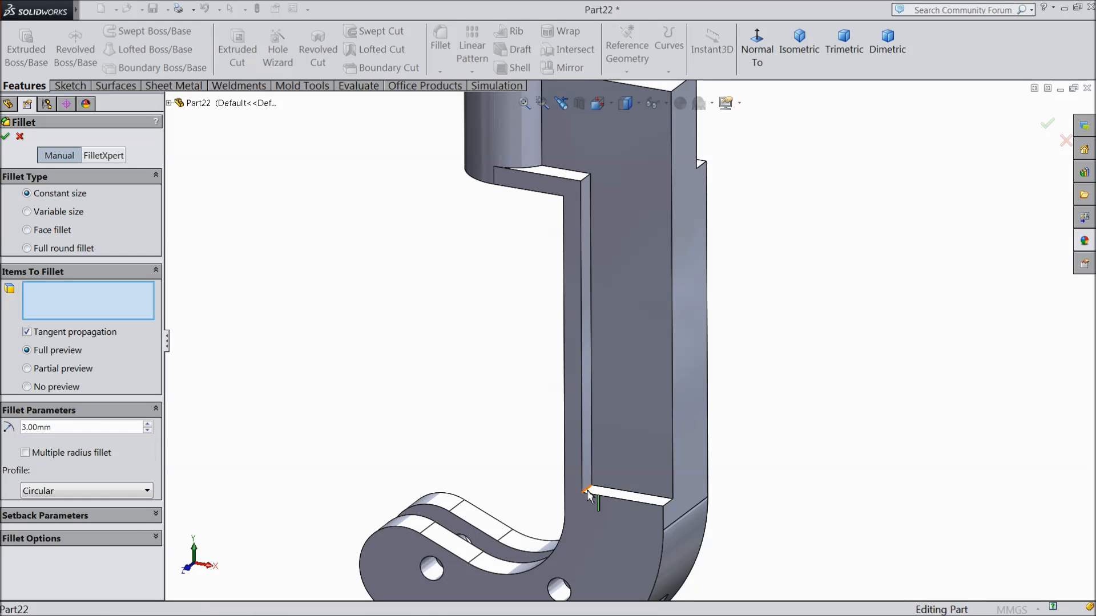
left_click(586, 490)
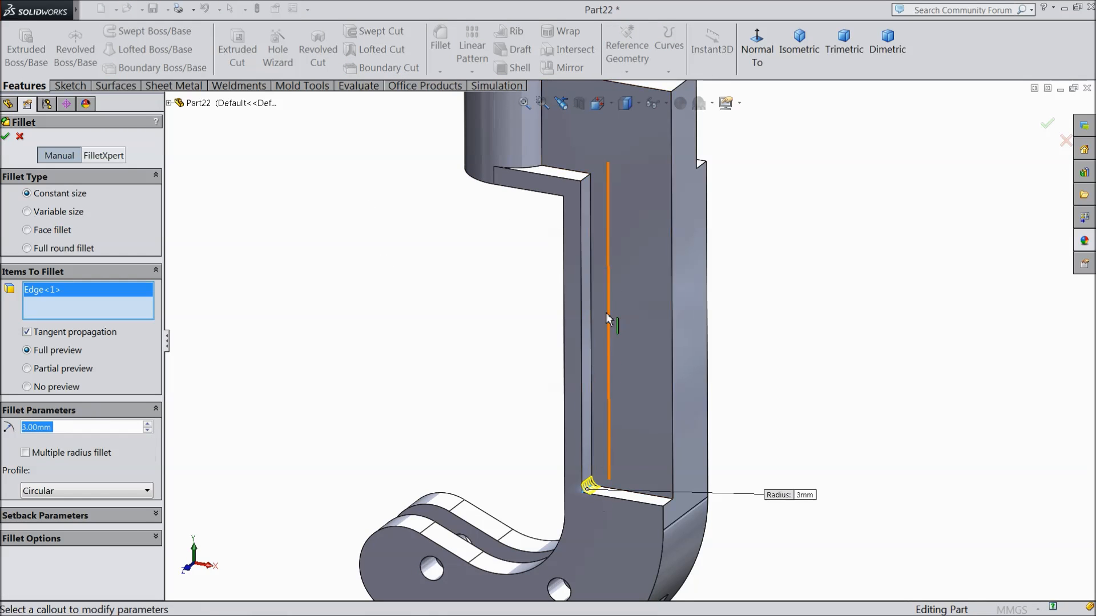
left_click(586, 182)
scroll(628, 183, "up", 3)
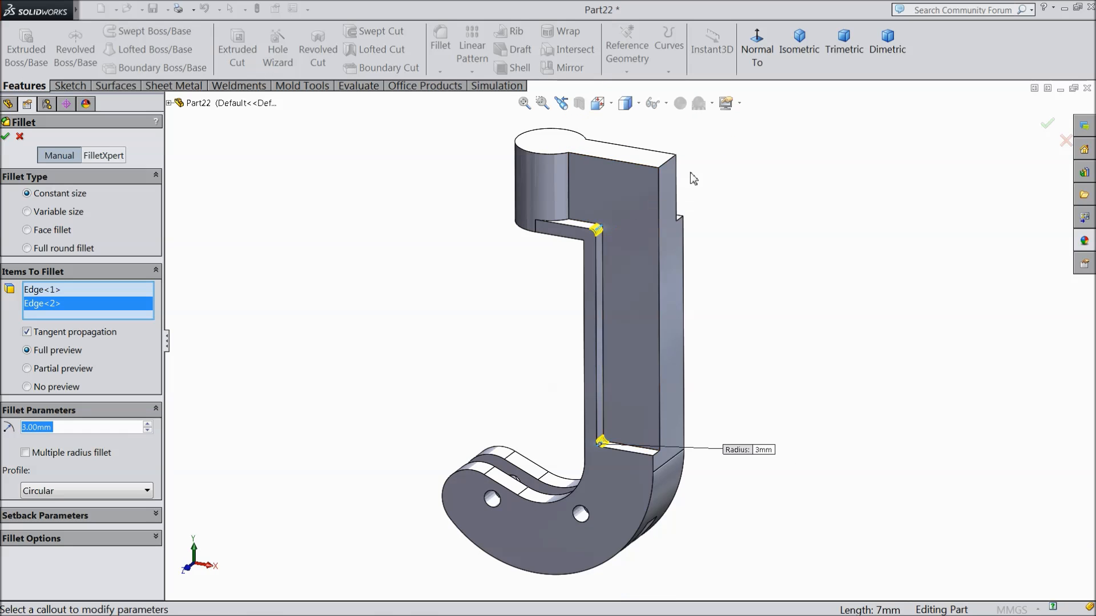
left_click(668, 168)
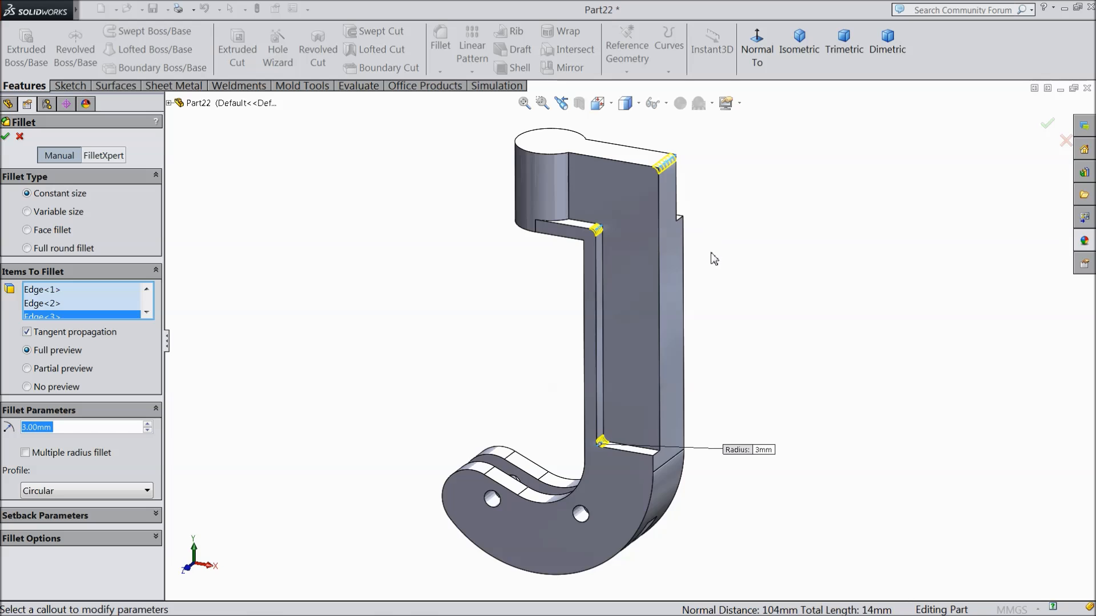
scroll(714, 254, "down", 3)
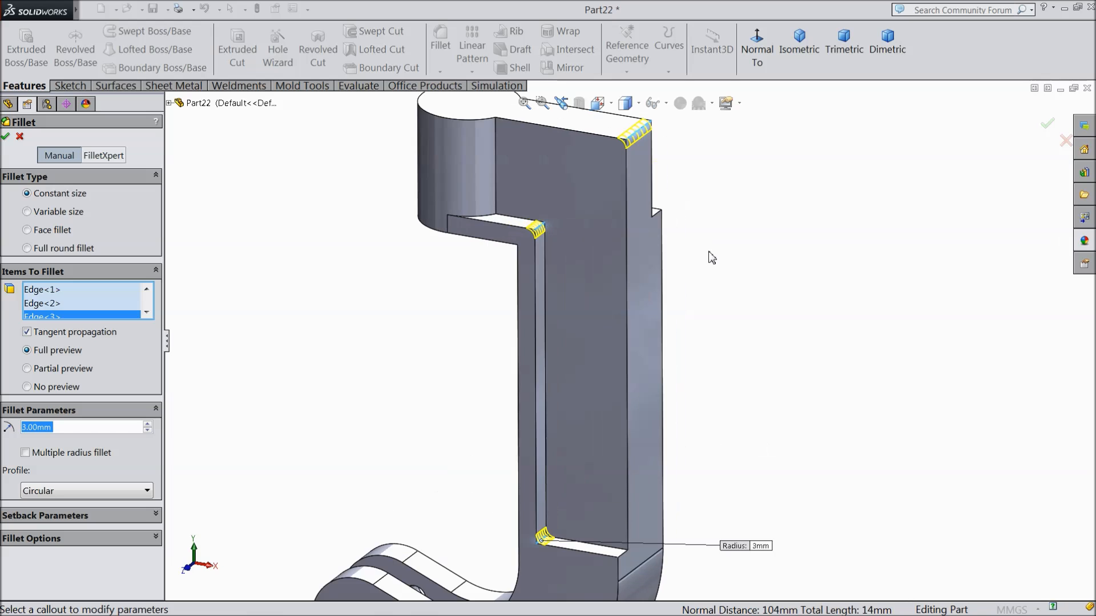
left_click(6, 137)
scroll(328, 246, "up", 3)
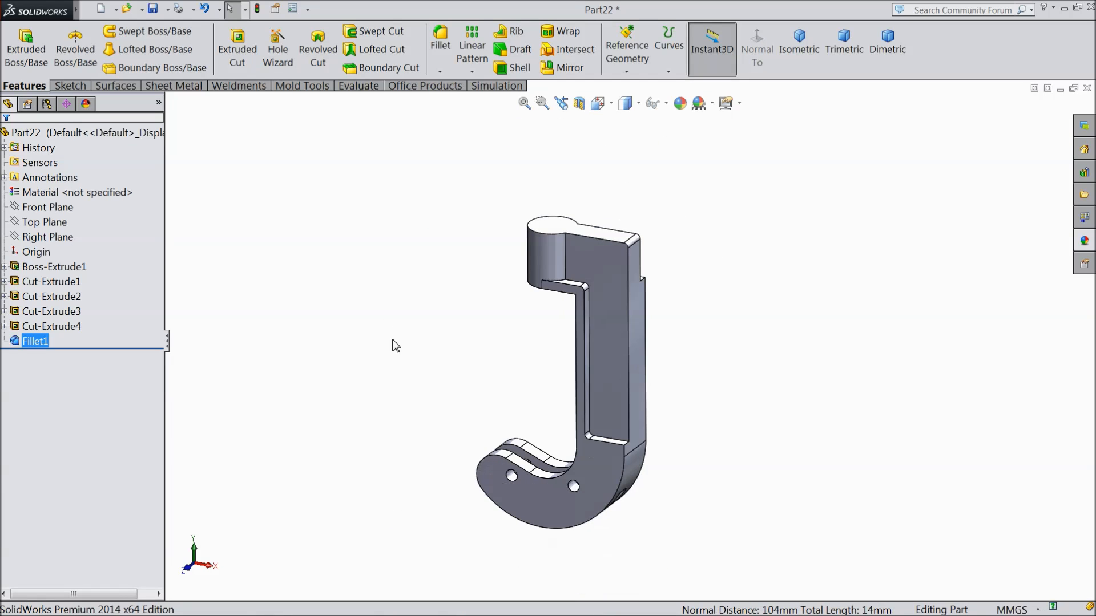
Step: Try to mirror the shank recess cut (Cut-Extrude4) and Fillet1 about the Front Plane
scroll(625, 442, "down", 2)
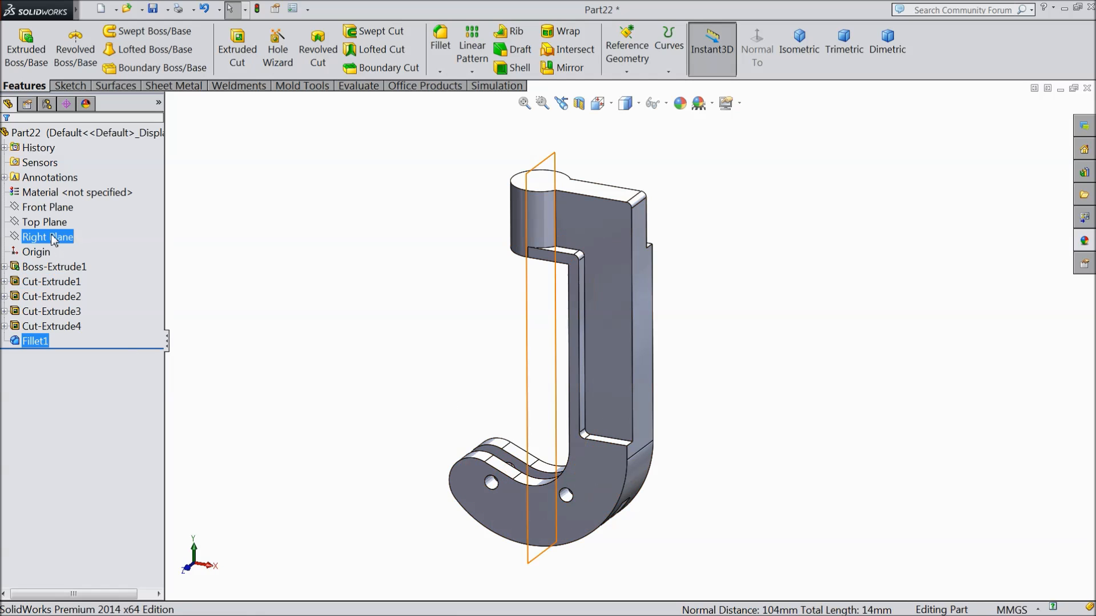
left_click(47, 207)
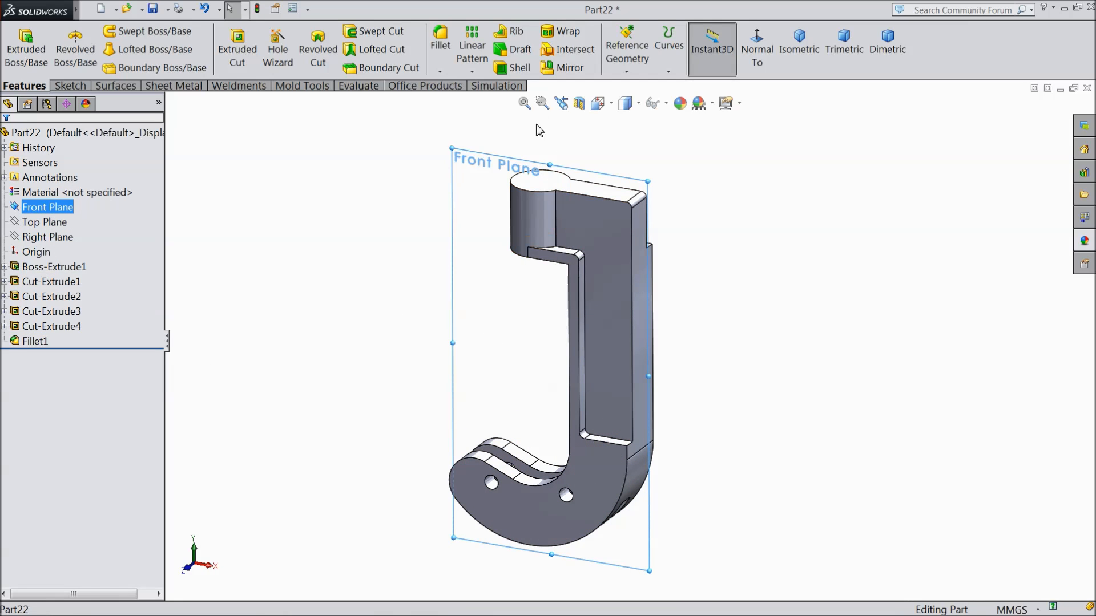
left_click(564, 68)
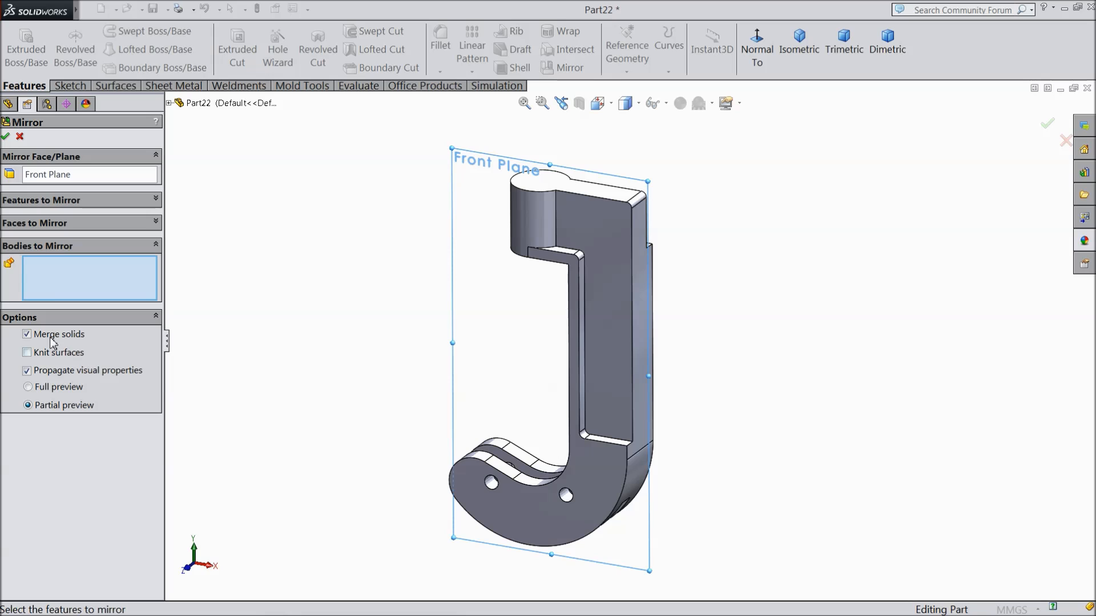
left_click(88, 201)
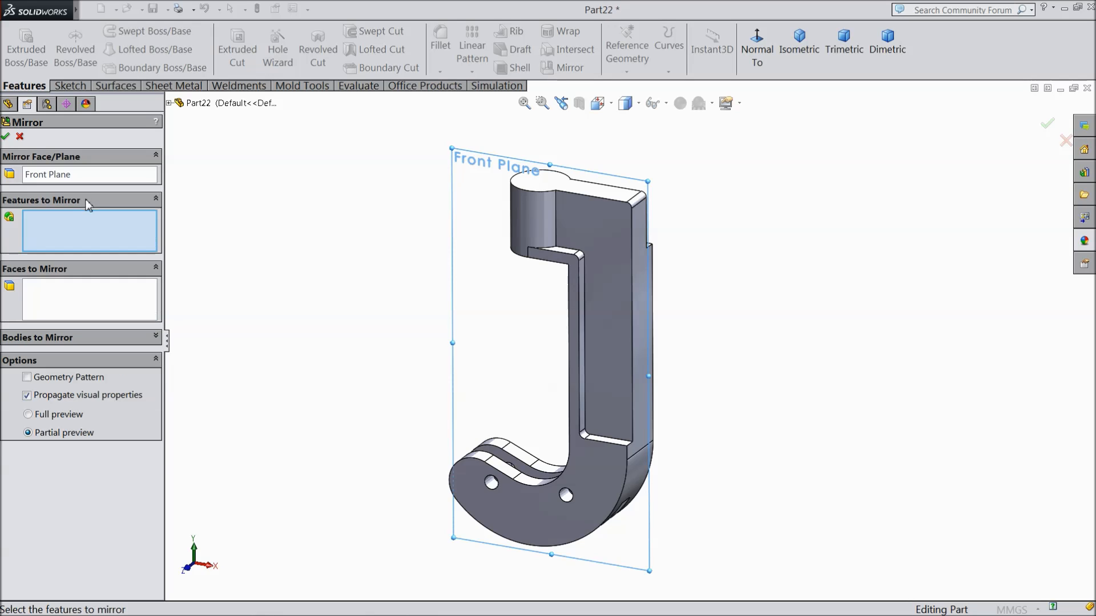
left_click(169, 103)
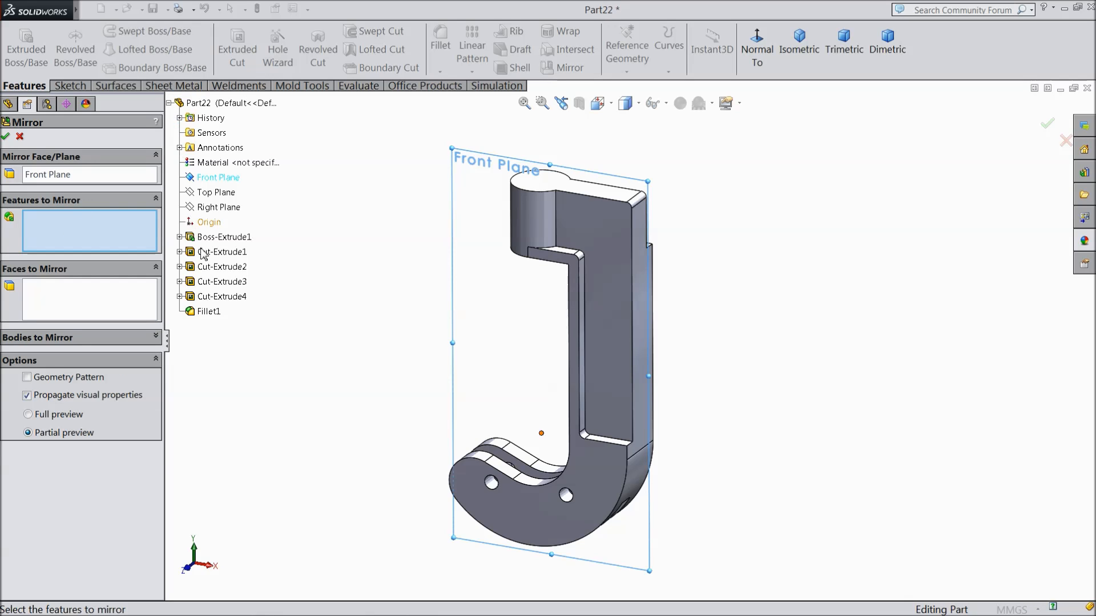
left_click(220, 297)
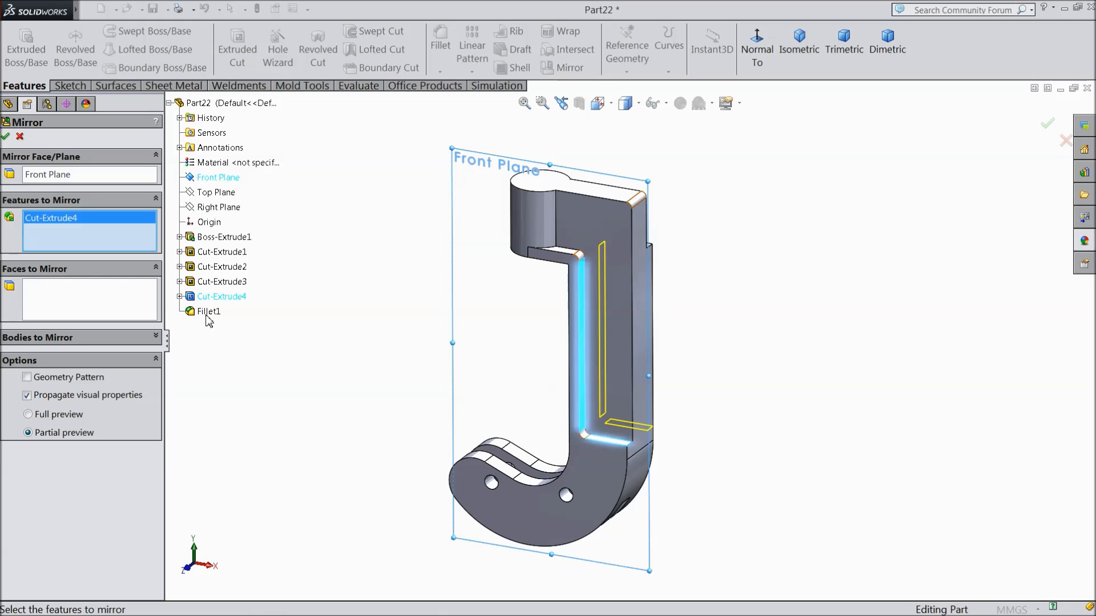
left_click(207, 313)
mouse_move(330, 371)
middle_mouse_down()
mouse_move(228, 362)
mouse_move(326, 364)
middle_mouse_up()
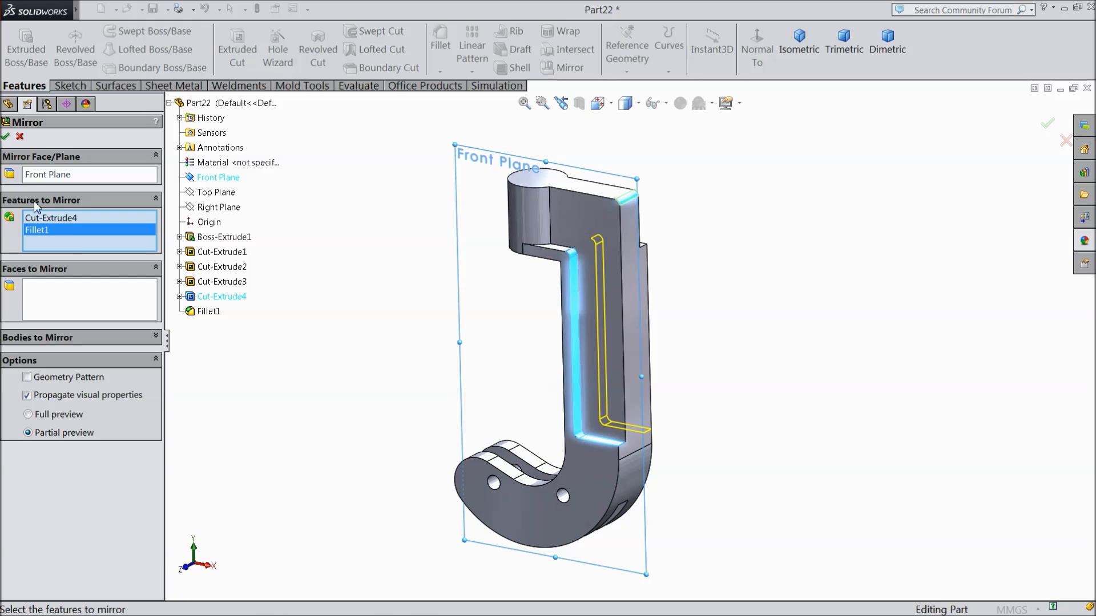
left_click(7, 138)
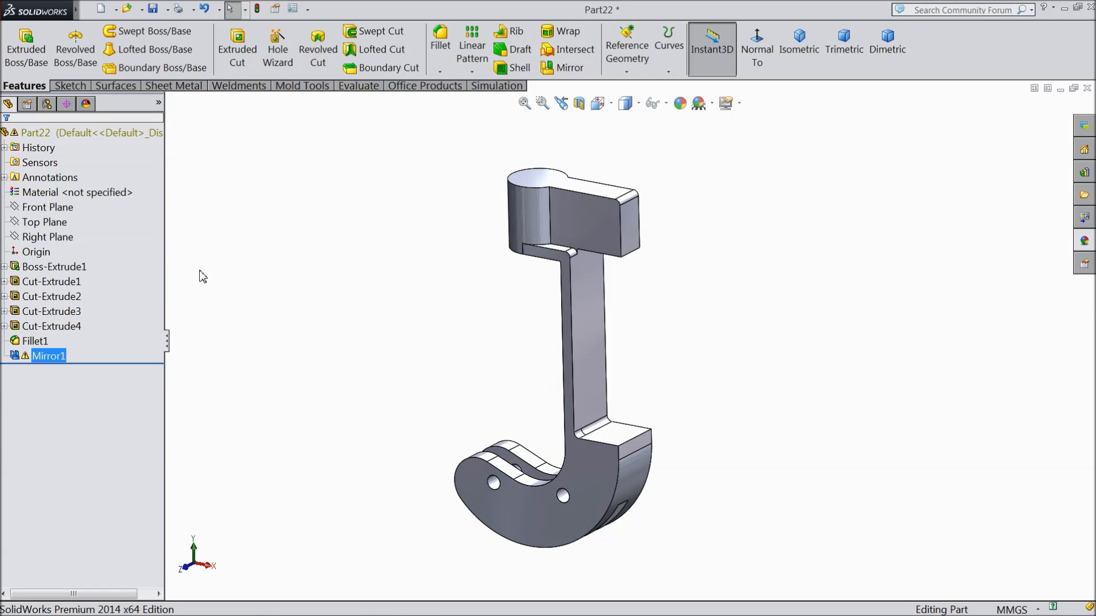
Step: Try to repair the mirror by removing Fillet1 from its features and enabling Geometry Pattern
middle_click_drag(394, 327, 420, 346)
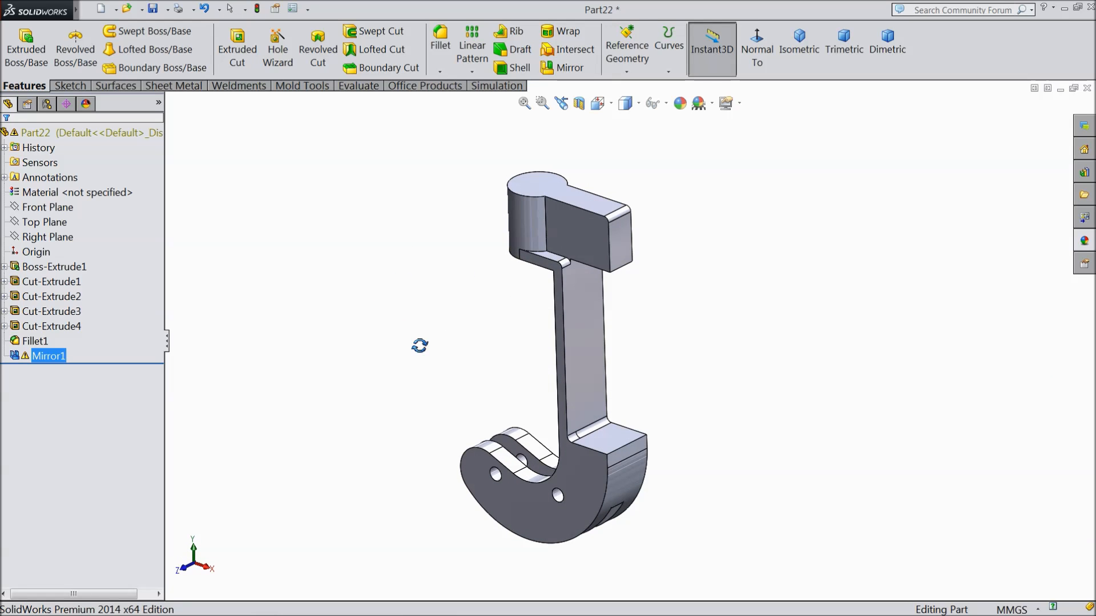
left_click(17, 358)
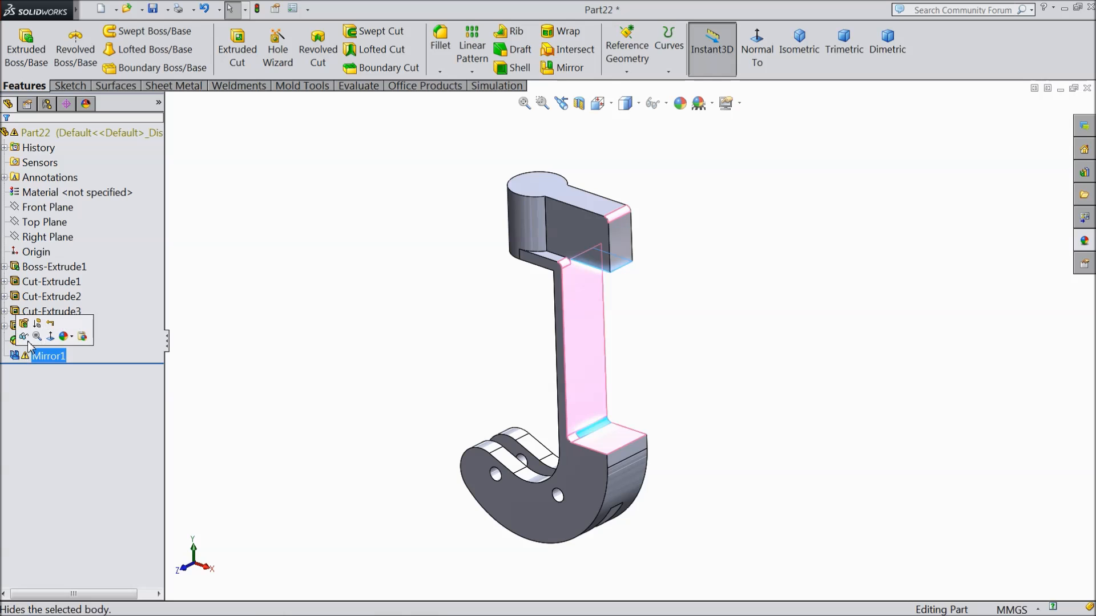
left_click(29, 330)
middle_click_drag(481, 390, 477, 356)
left_click(45, 223)
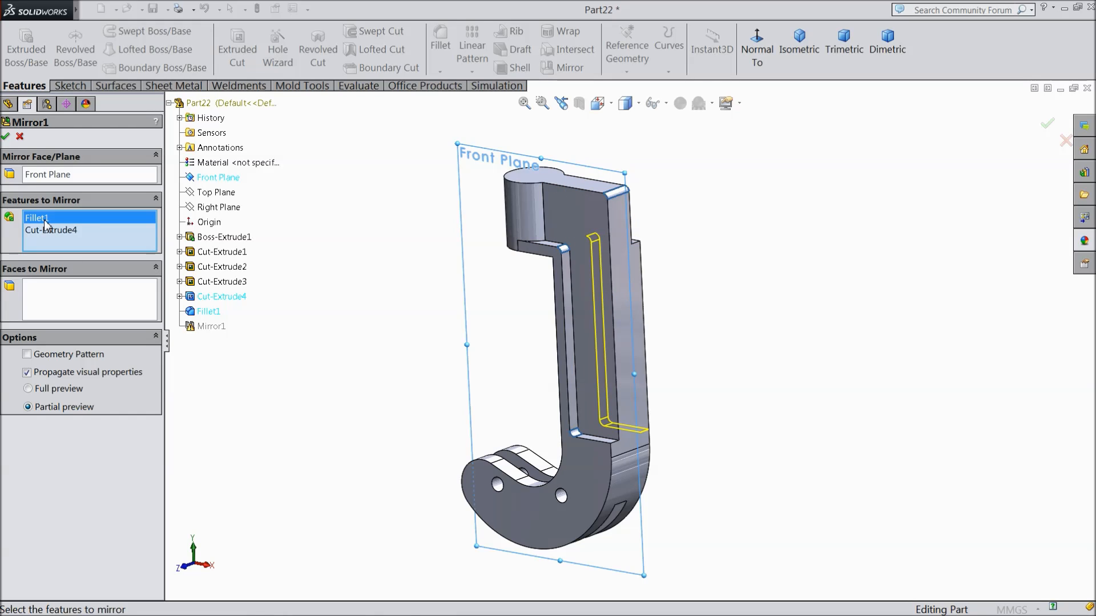
right_click(46, 223)
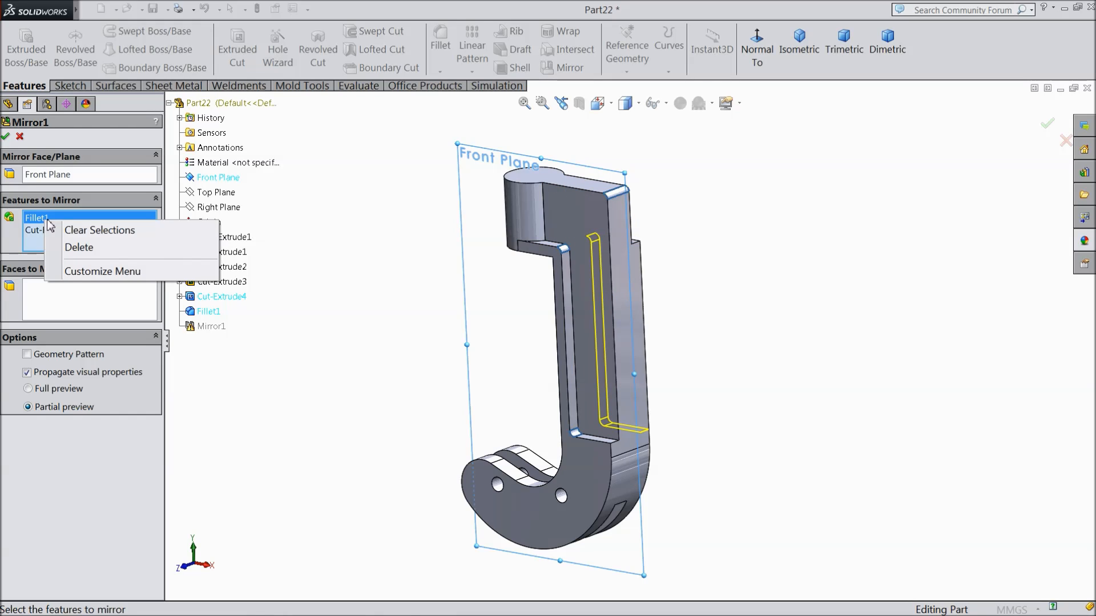
left_click(84, 249)
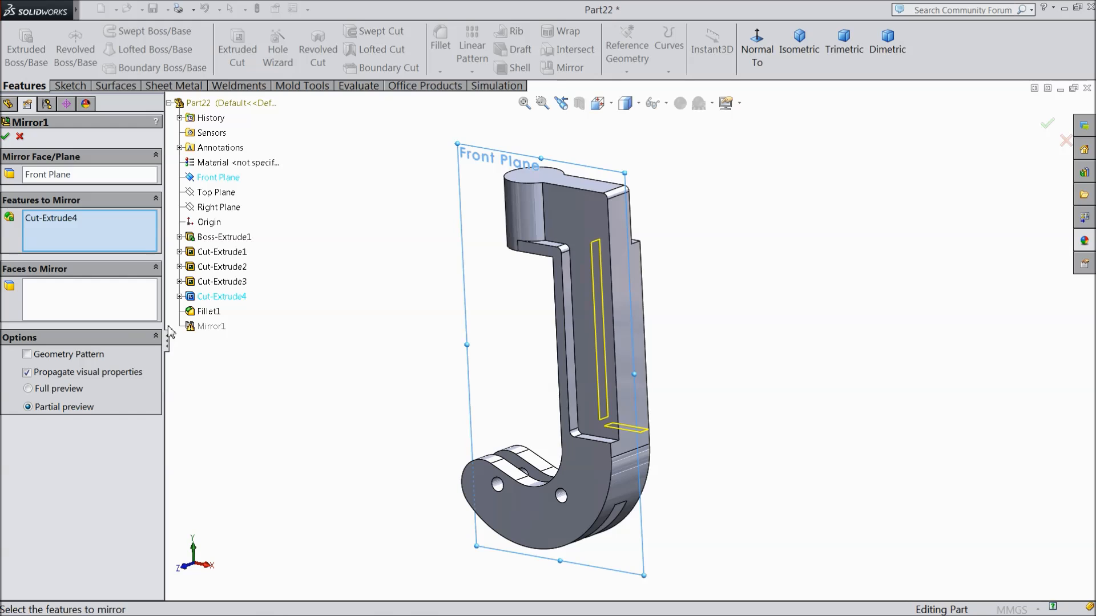
left_click(28, 355)
left_click(6, 137)
left_click(20, 138)
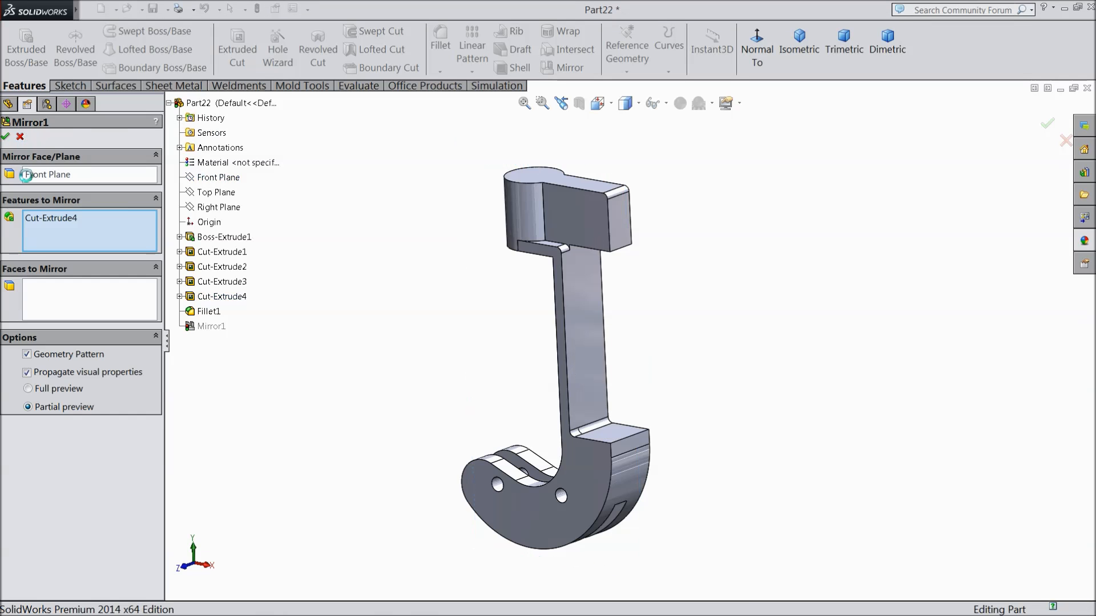
Step: Delete the mirror feature from the part
left_click(37, 356)
right_click(36, 358)
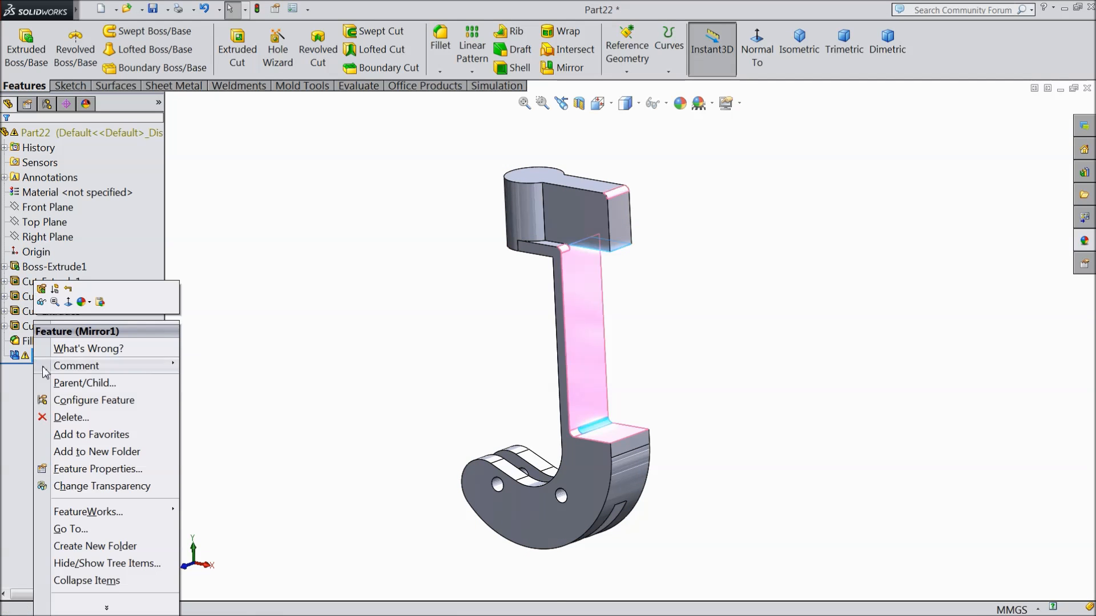
left_click(72, 422)
left_click(642, 222)
Step: Start a sketch on the opposite flat J-shaped side face and orient the view normal to it
middle_click_drag(552, 367, 379, 371)
scroll(549, 355, "down", 3)
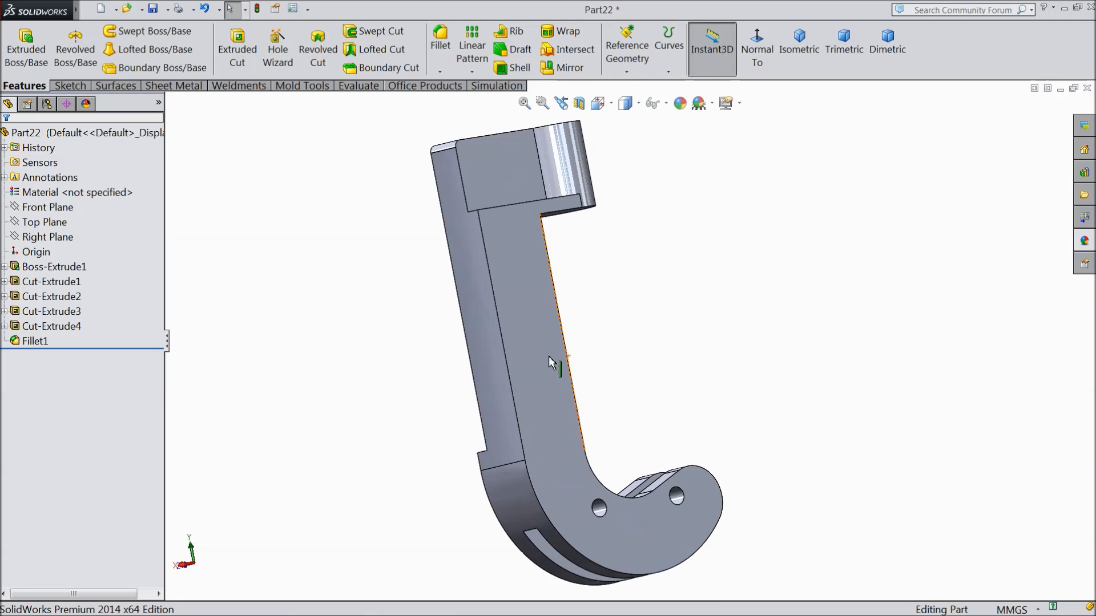
left_click(518, 352)
left_click(563, 315)
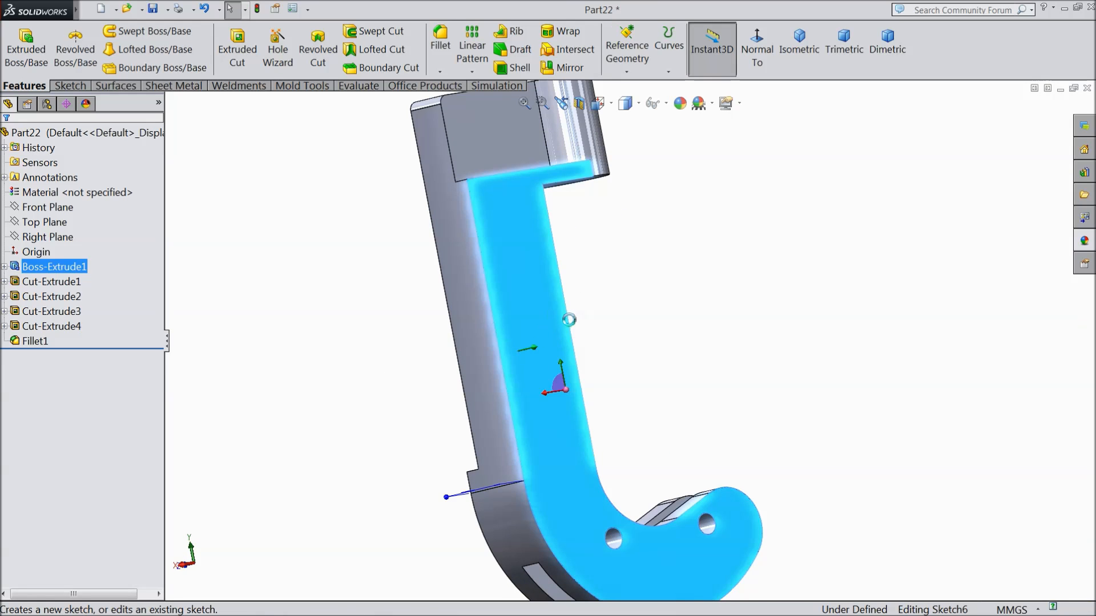
left_click(753, 64)
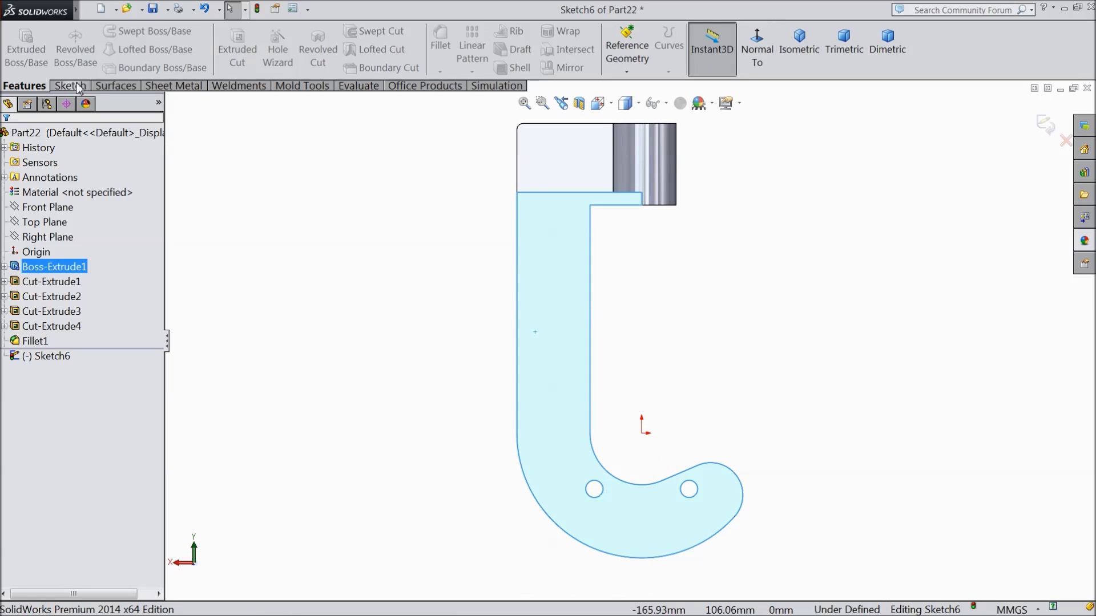
Step: Draw a corner rectangle about 27 by 109 mm down the shank from the face's upper outer corner
left_click(69, 86)
left_click(97, 50)
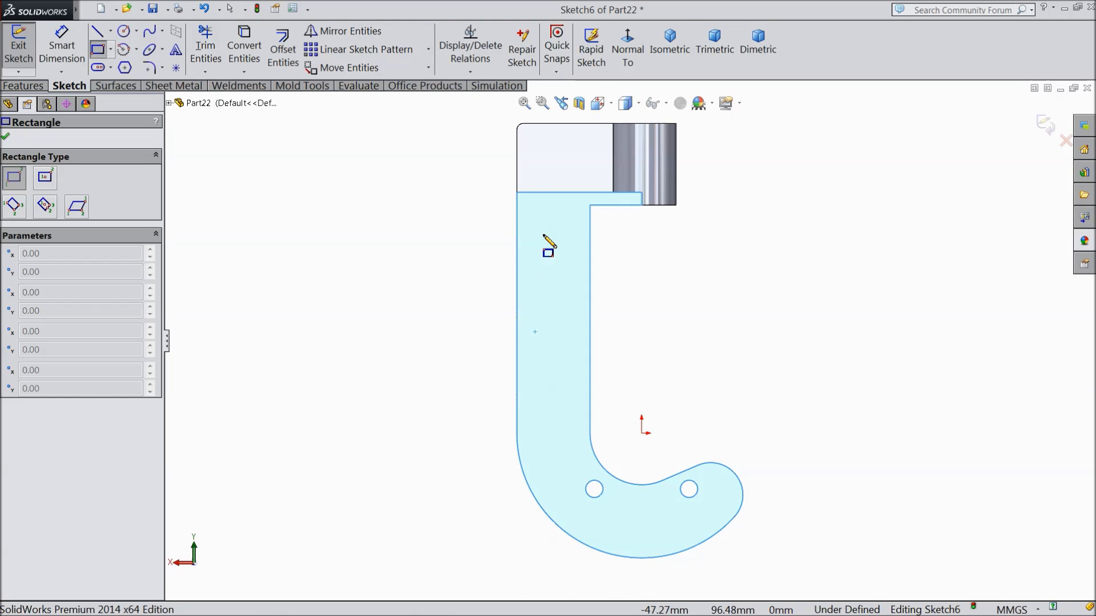
left_click(517, 192)
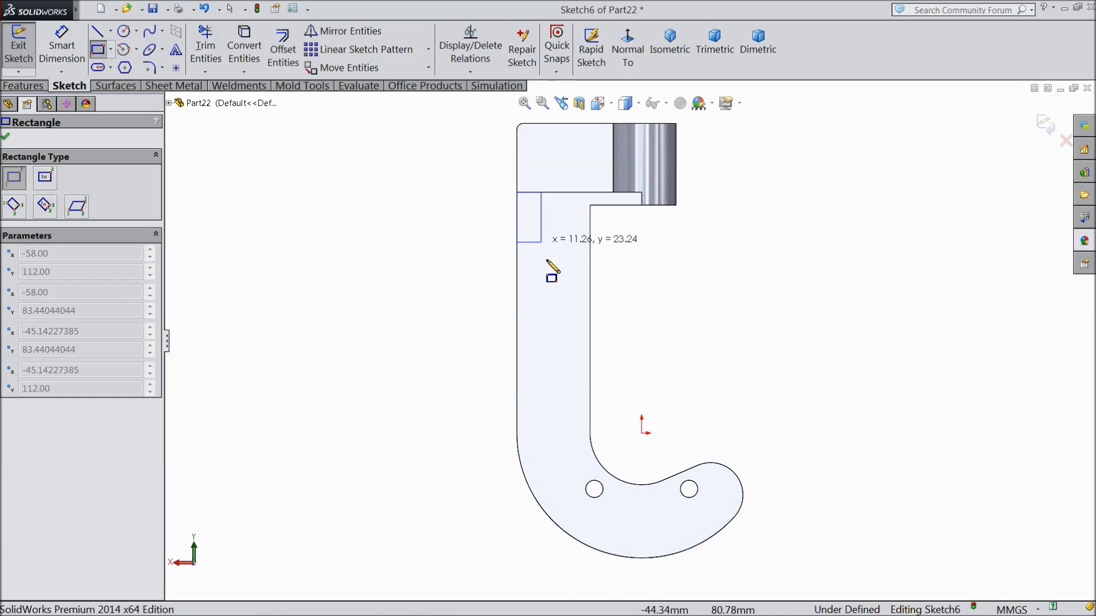
left_click(576, 427)
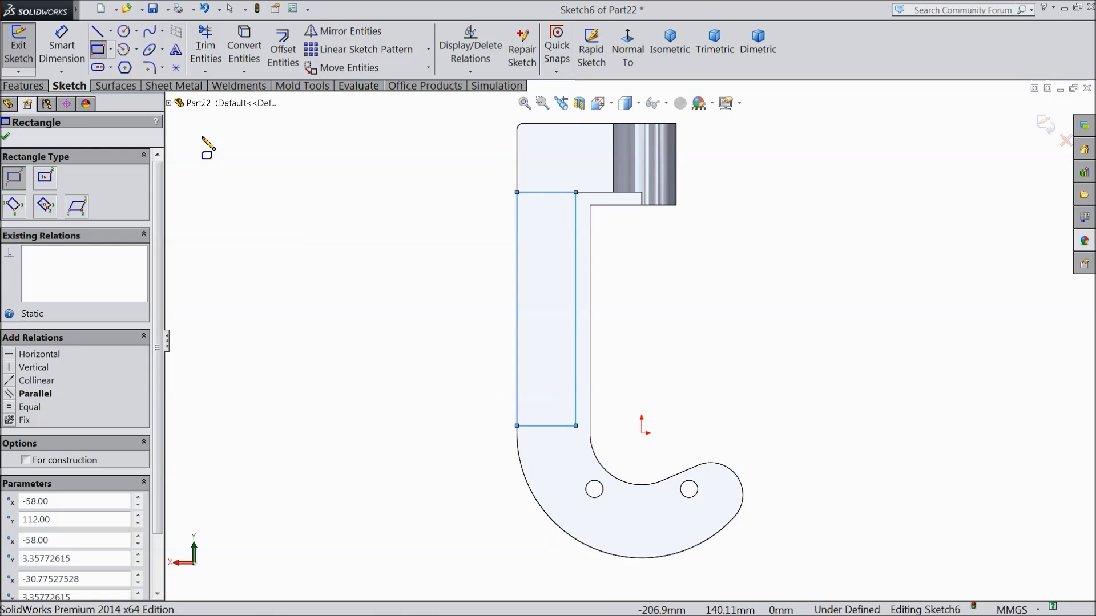
Step: Dimension the gap between the rectangle's inner long side and the shank's inner edge as 6 mm
left_click(61, 45)
scroll(628, 408, "up", 3)
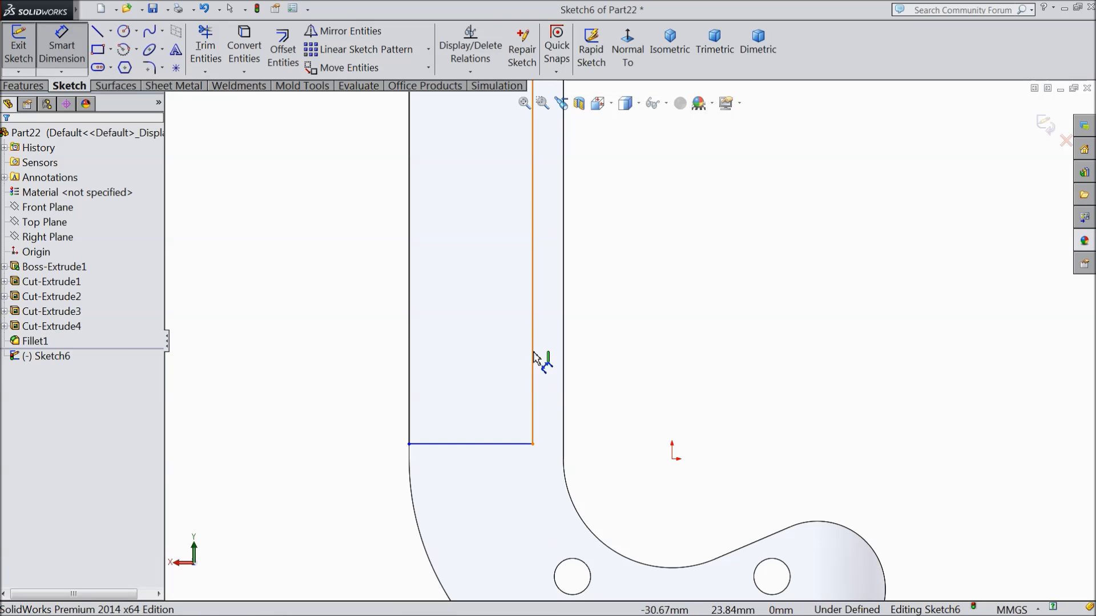
left_click(534, 360)
left_click(563, 365)
left_click(611, 361)
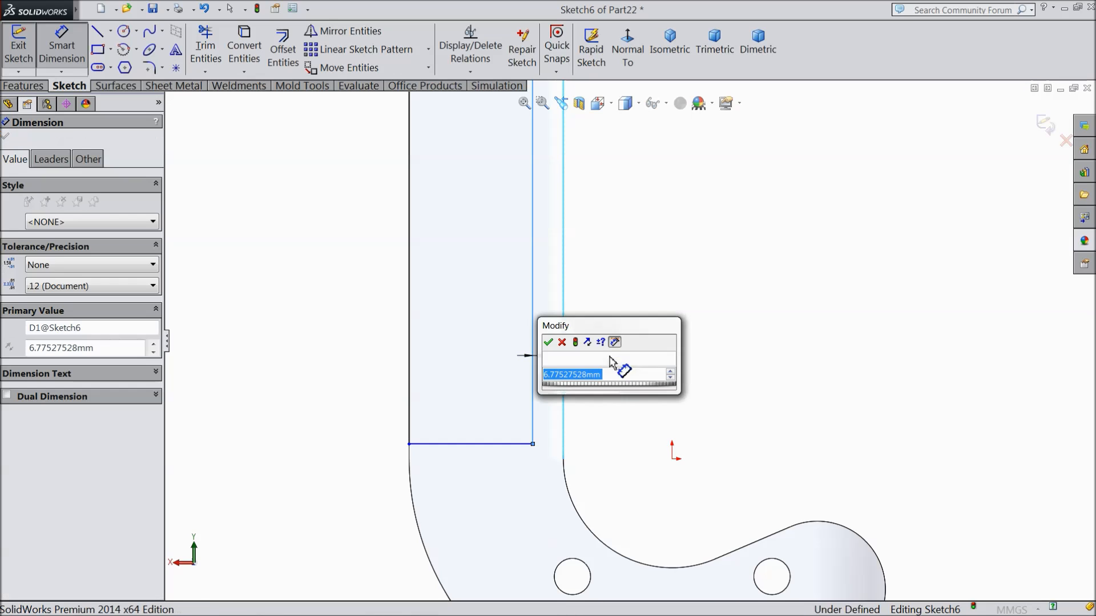
type("6")
left_click(549, 341)
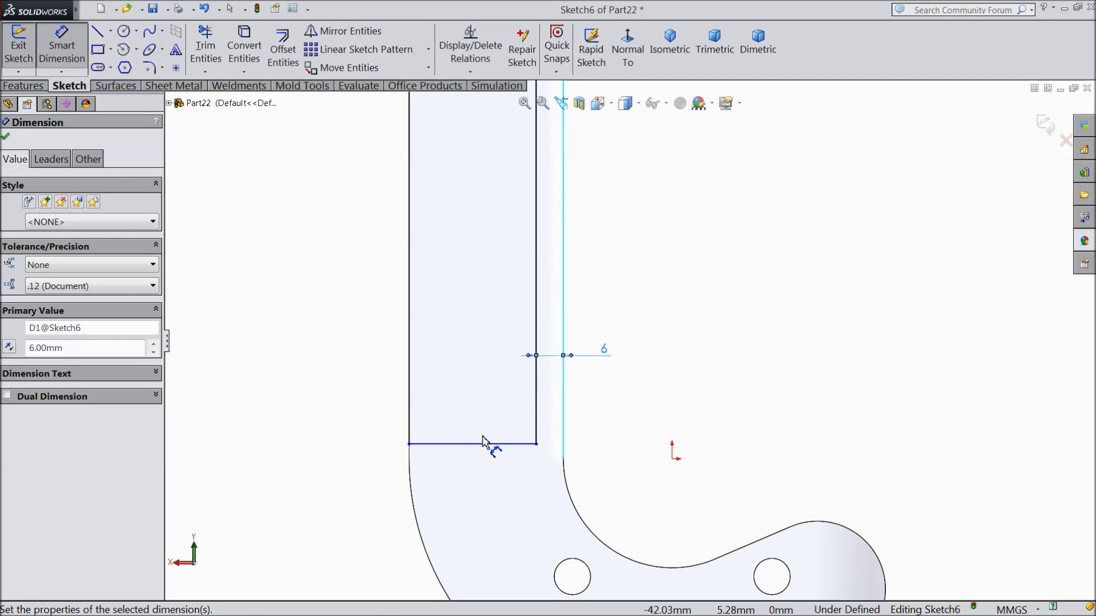
Step: Dimension the distance from the part's top edge to the rectangle's bottom edge as 136 mm
left_click(482, 444)
key("f")
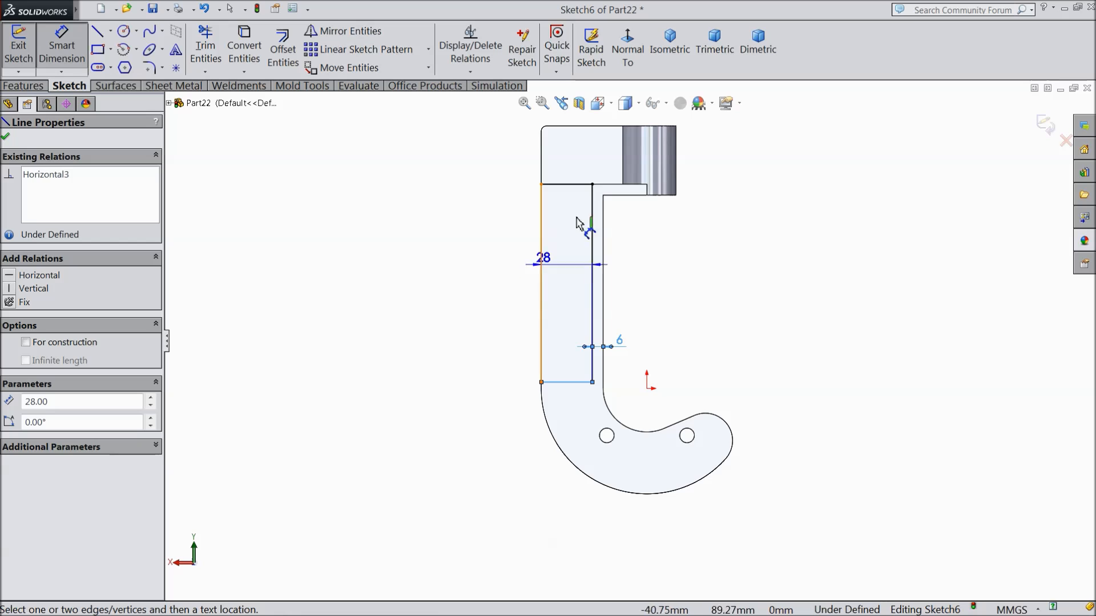
left_click(583, 126)
left_click(473, 247)
type("136")
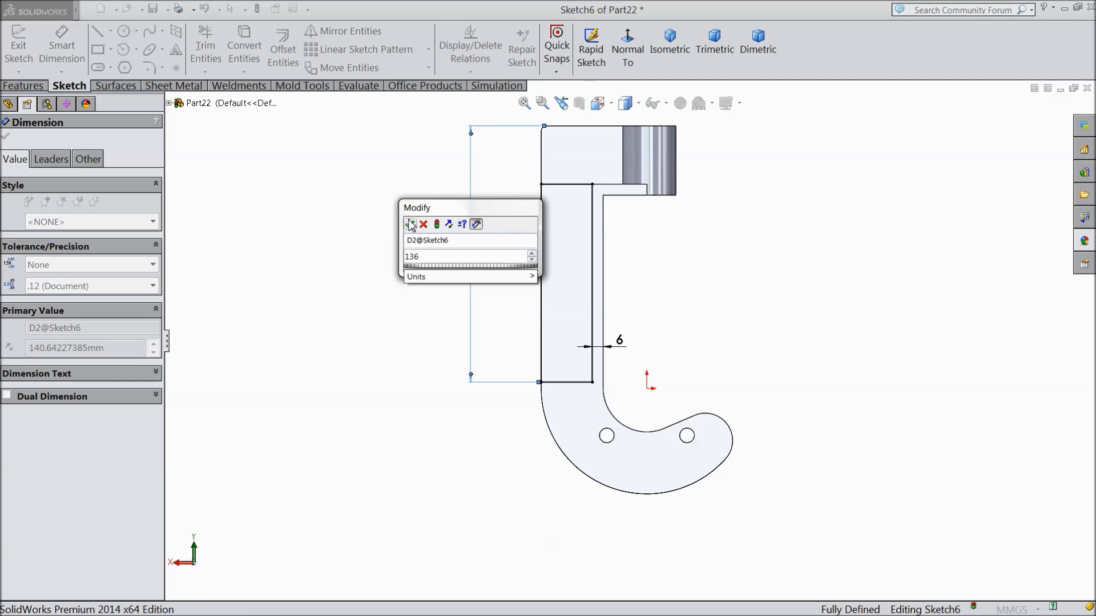
left_click(410, 224)
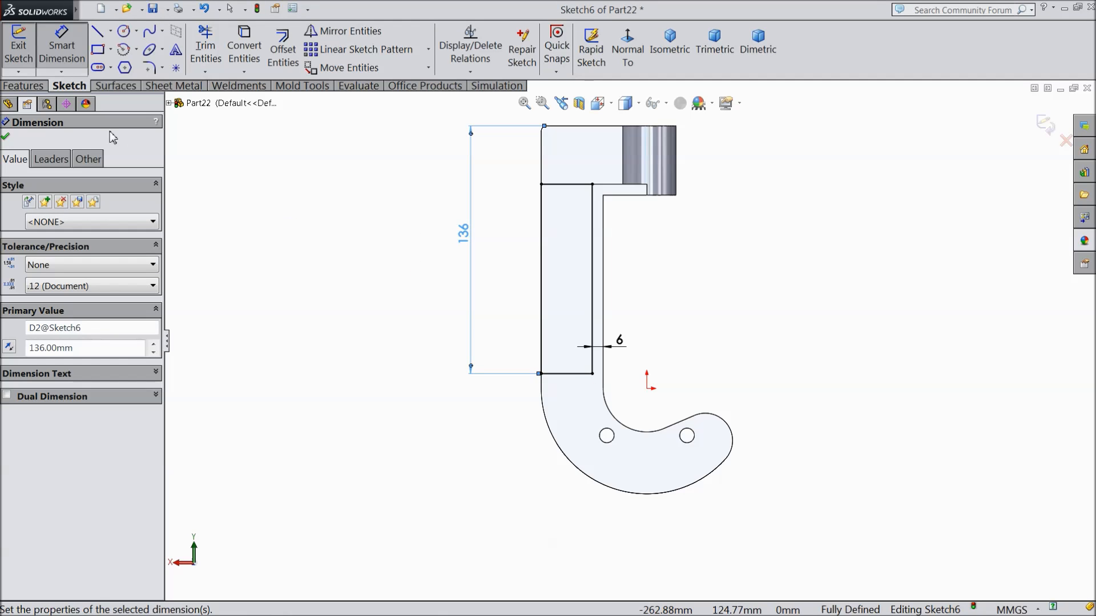
left_click(5, 138)
Step: Cut-extrude the rectangle up to the recessed flat side face of the hook's upper arm
left_click(23, 85)
left_click(251, 57)
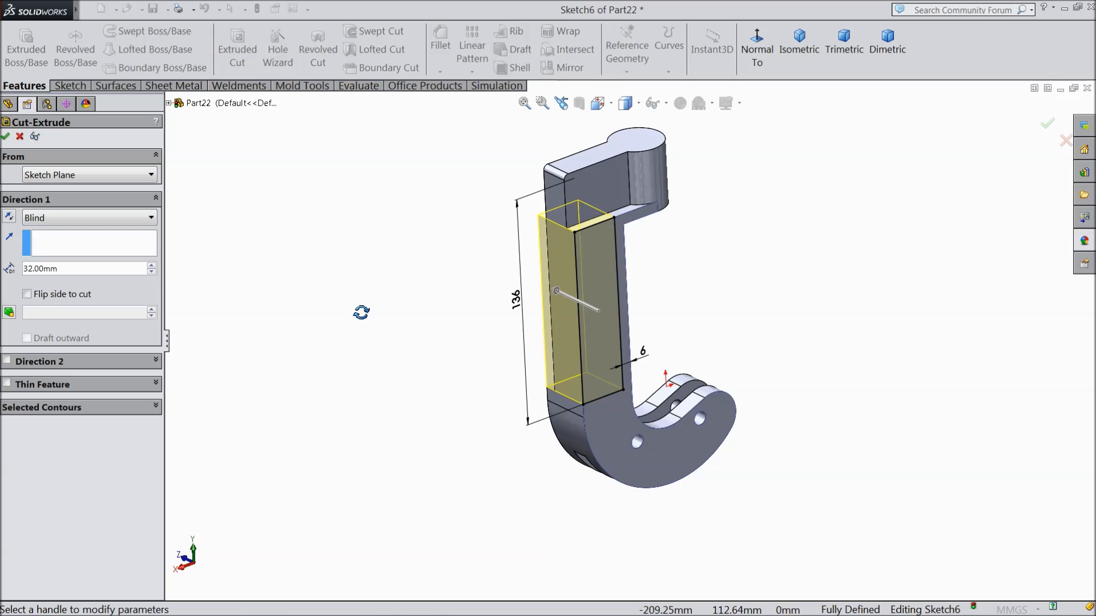
left_click(105, 219)
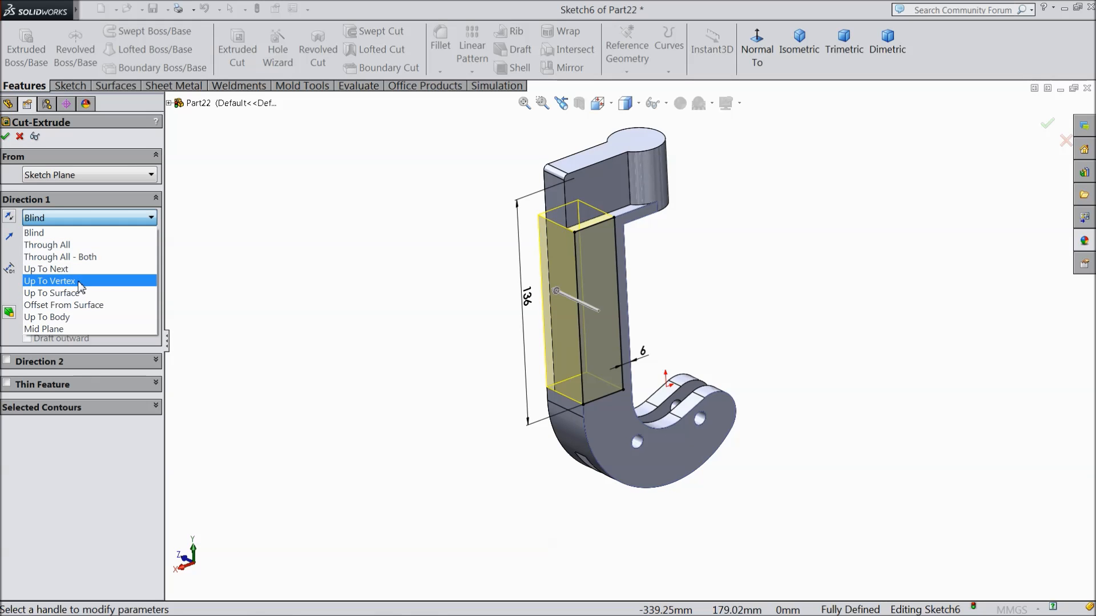
left_click(78, 297)
scroll(652, 264, "down", 3)
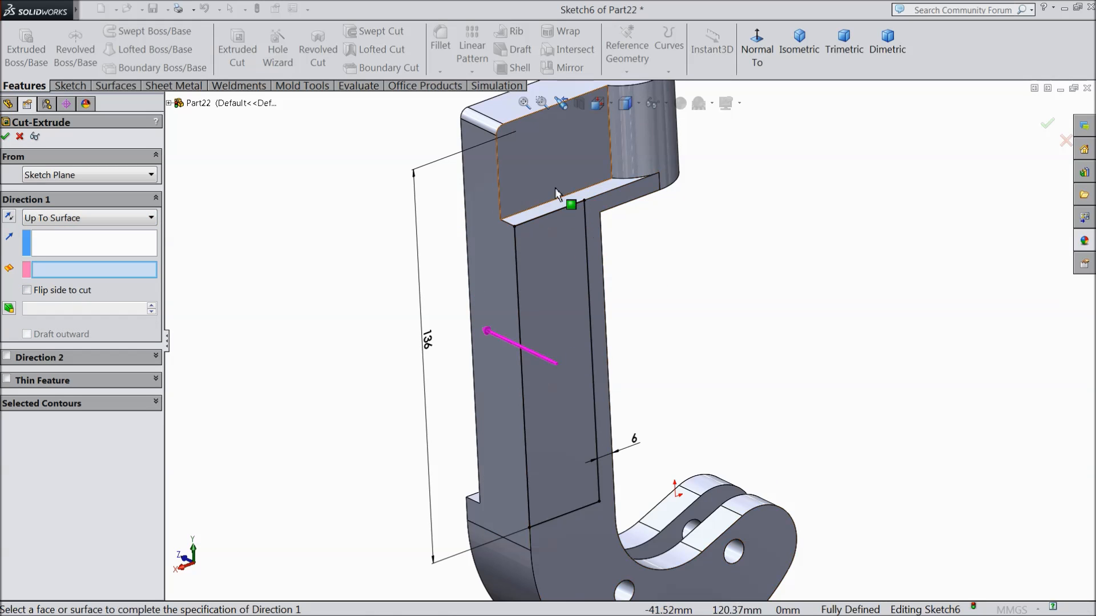
left_click(547, 170)
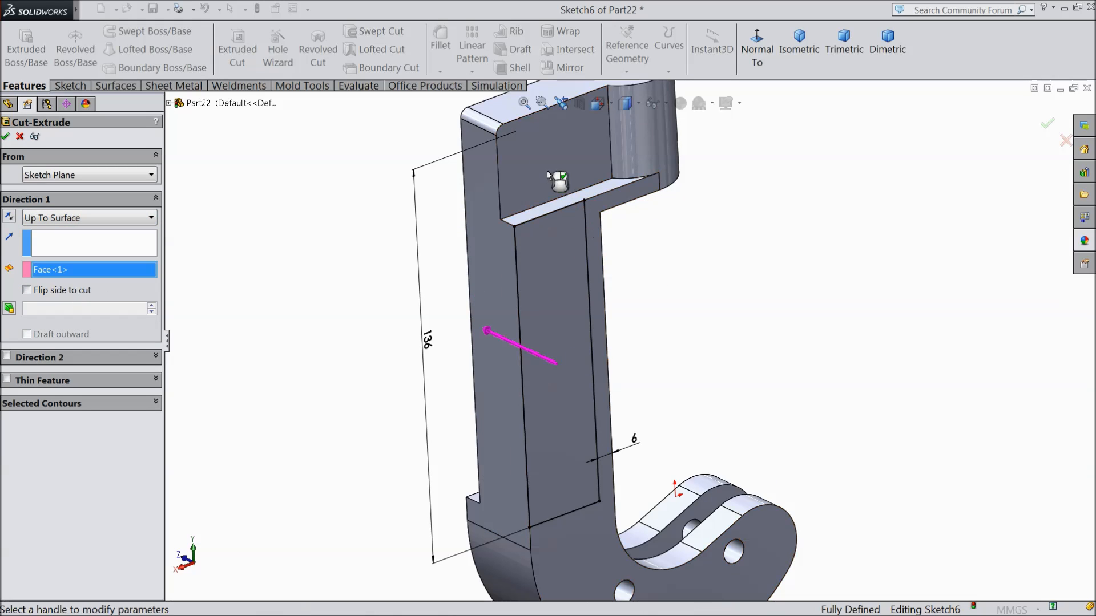
left_click(6, 138)
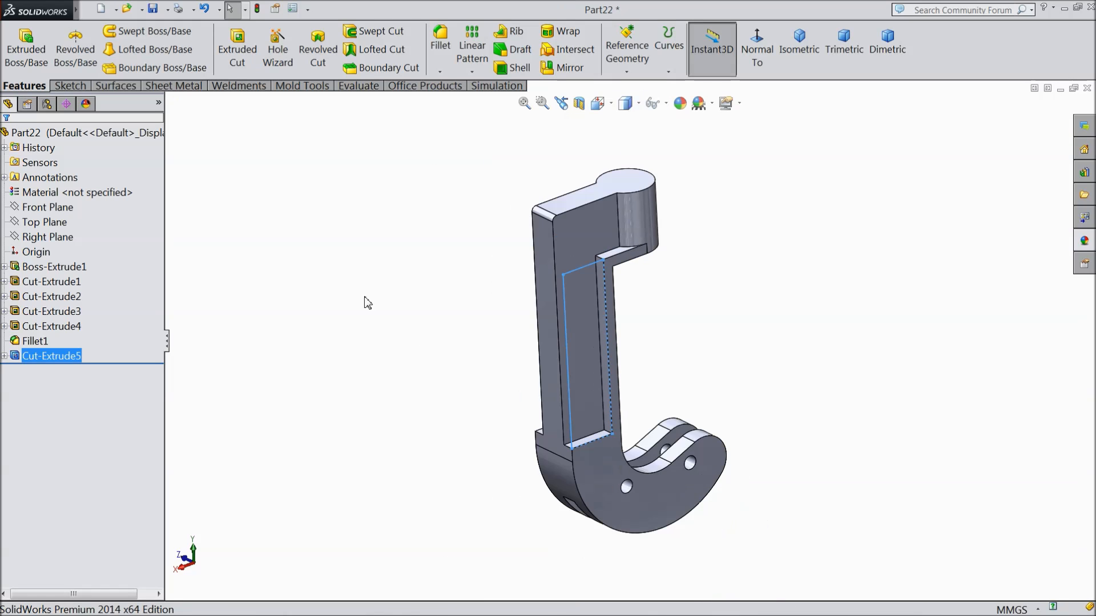
left_click(367, 302)
middle_click_drag(381, 311, 393, 314)
left_click(29, 341)
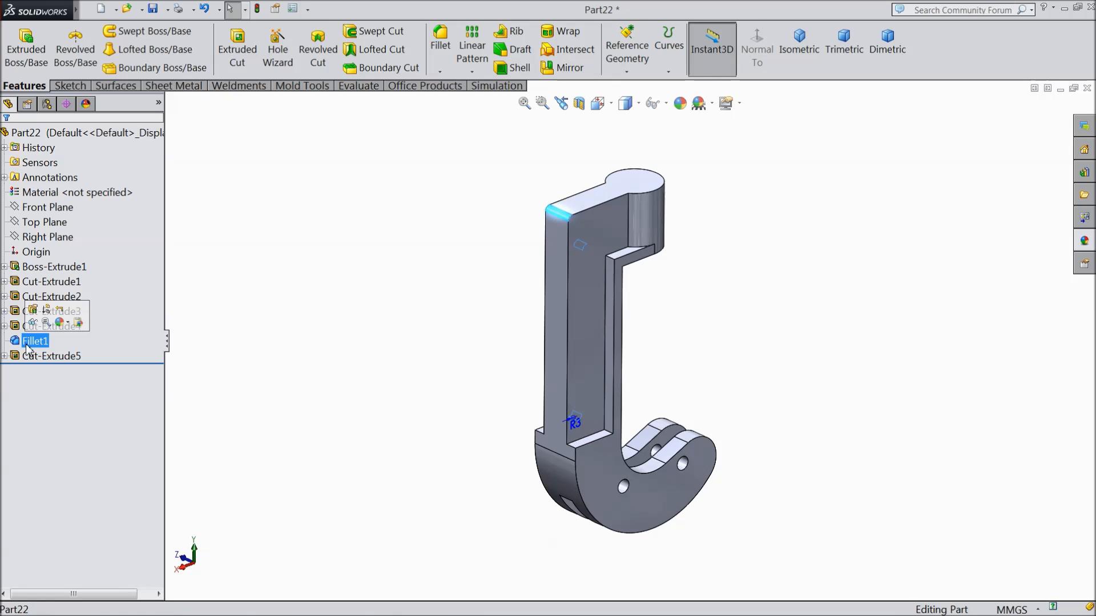
left_click(33, 310)
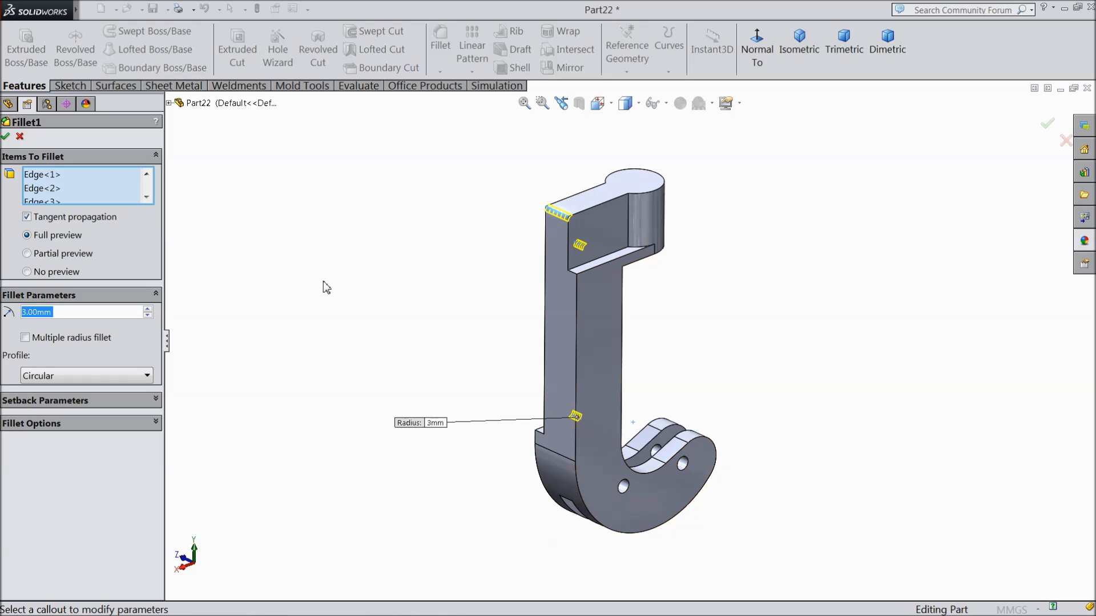
left_click(19, 138)
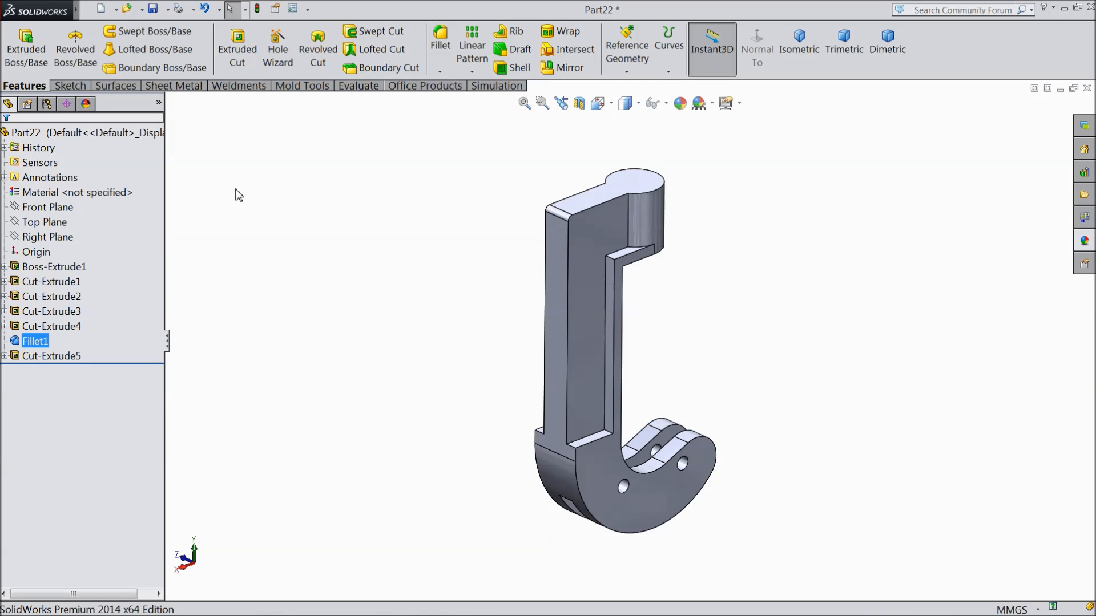
Step: Fillet the two inner corner edges of the new shank recess with a 3 mm constant radius
left_click(440, 41)
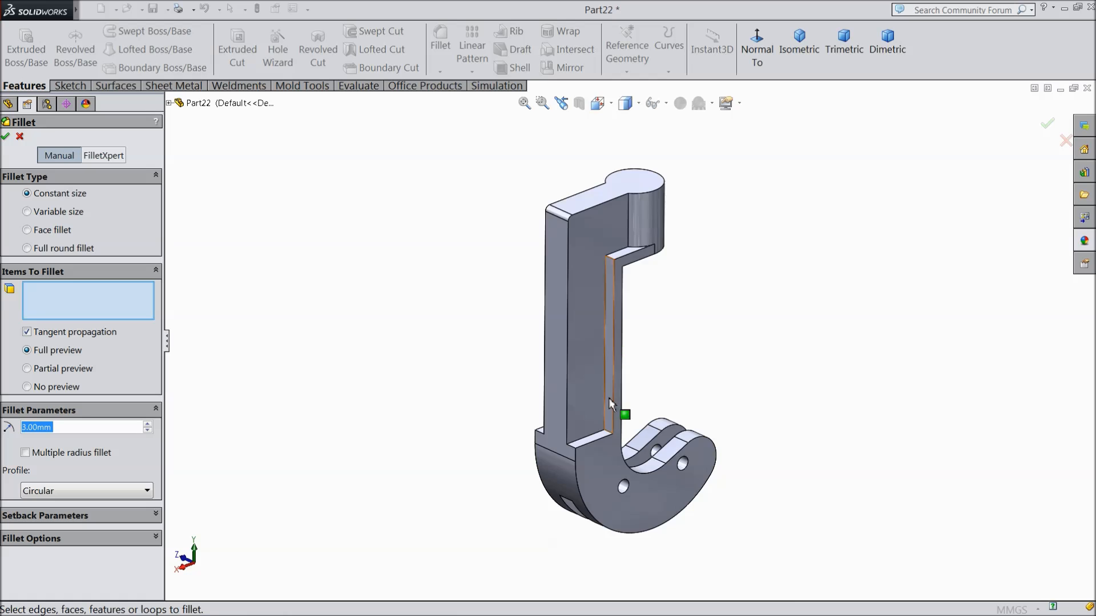
scroll(609, 400, "down", 3)
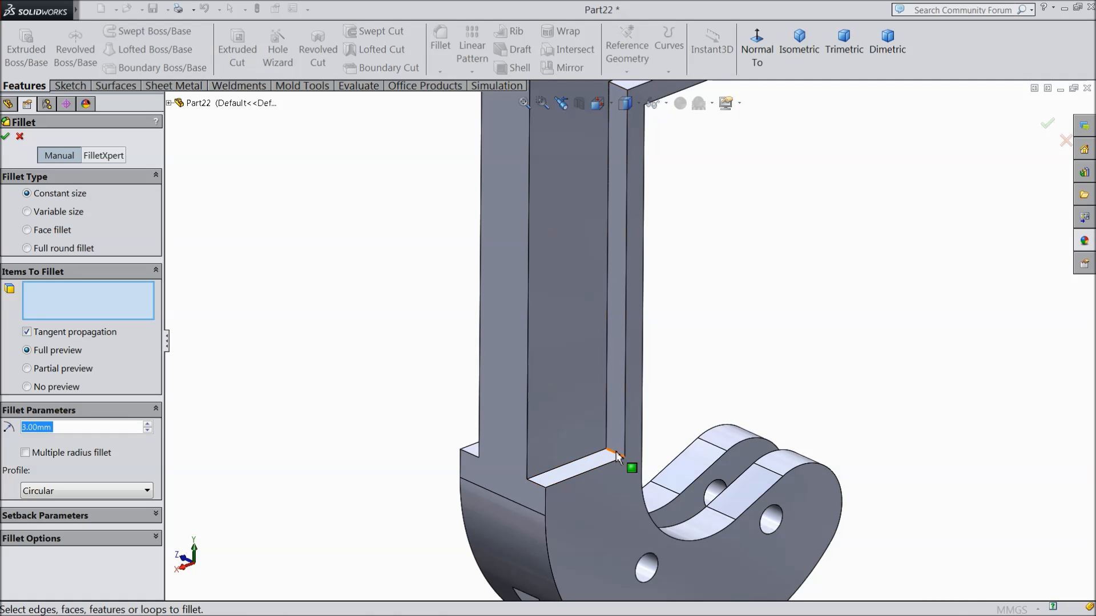
left_click(616, 454)
scroll(622, 342, "up", 3)
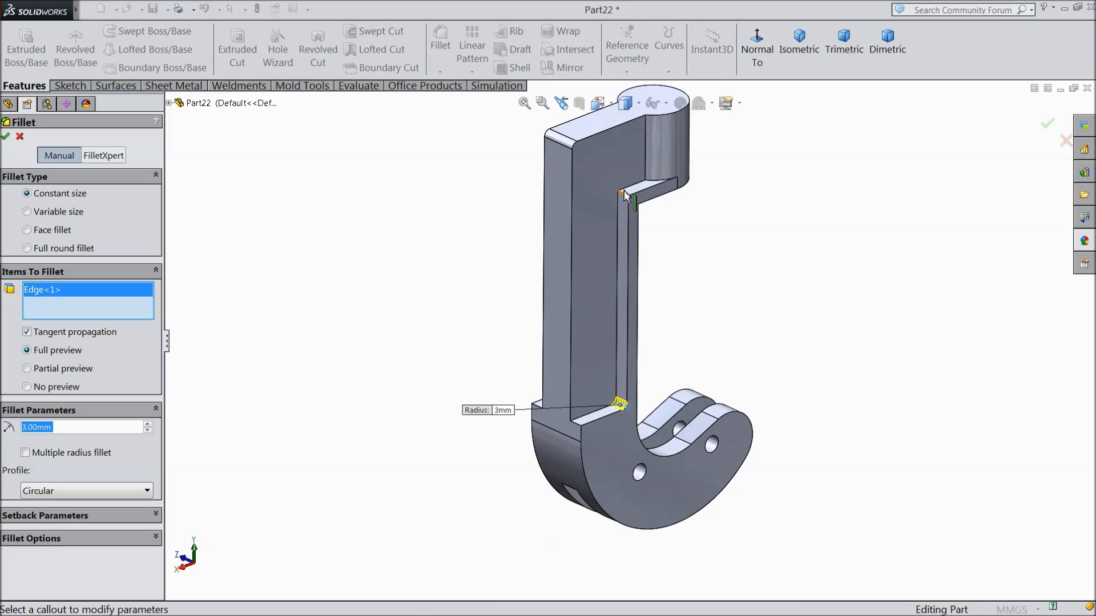
scroll(625, 196, "down", 2)
left_click(626, 232)
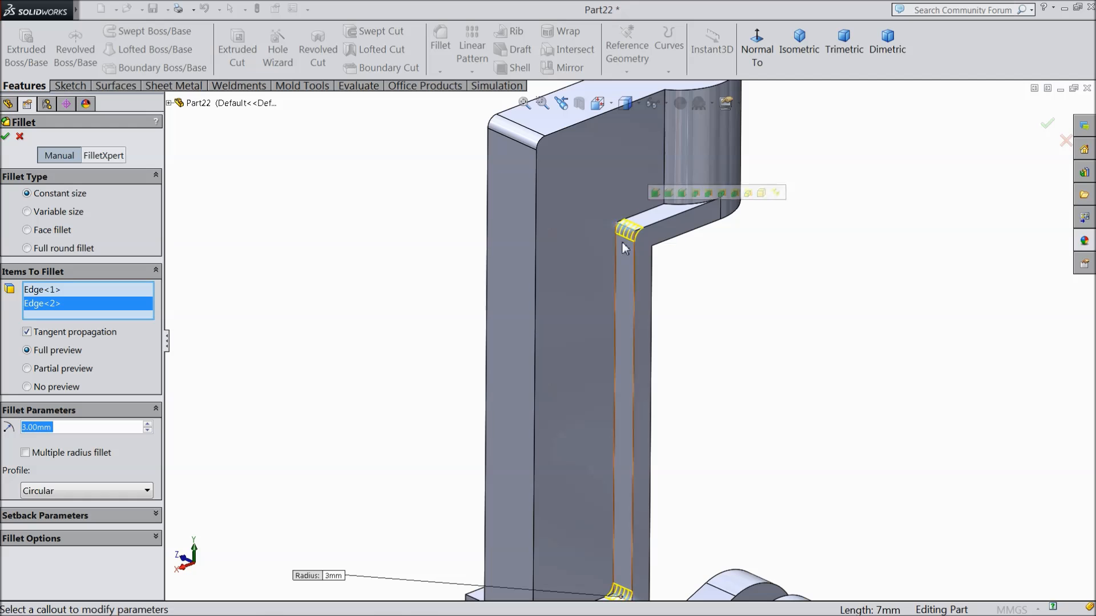
left_click(7, 137)
Step: Start a sketch on the hook's flat top face and orient the view normal to it
scroll(458, 312, "up", 5)
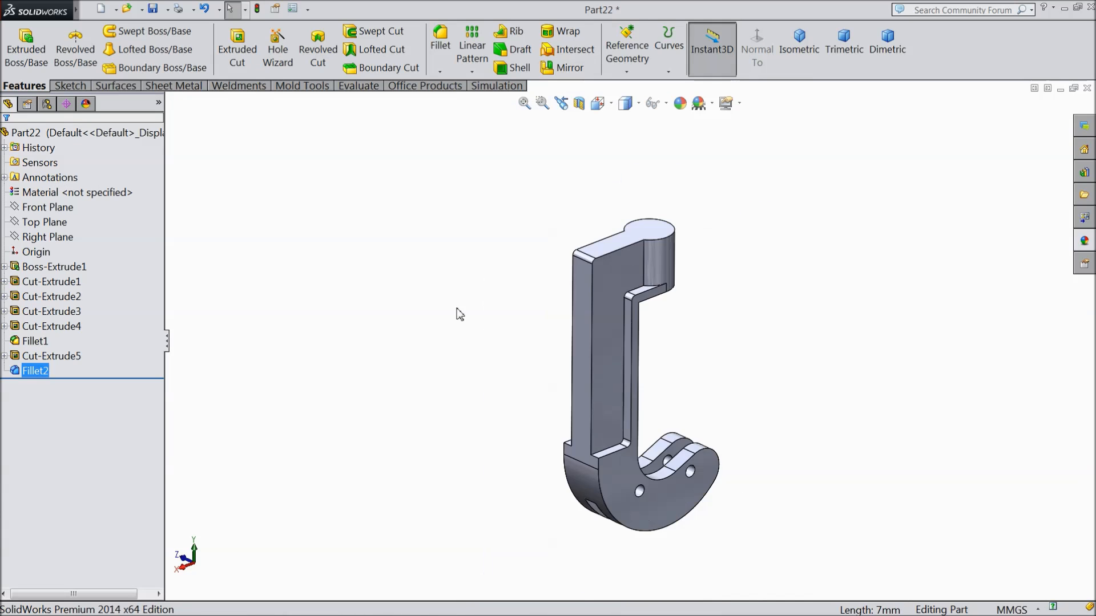
middle_click_drag(482, 350, 666, 398)
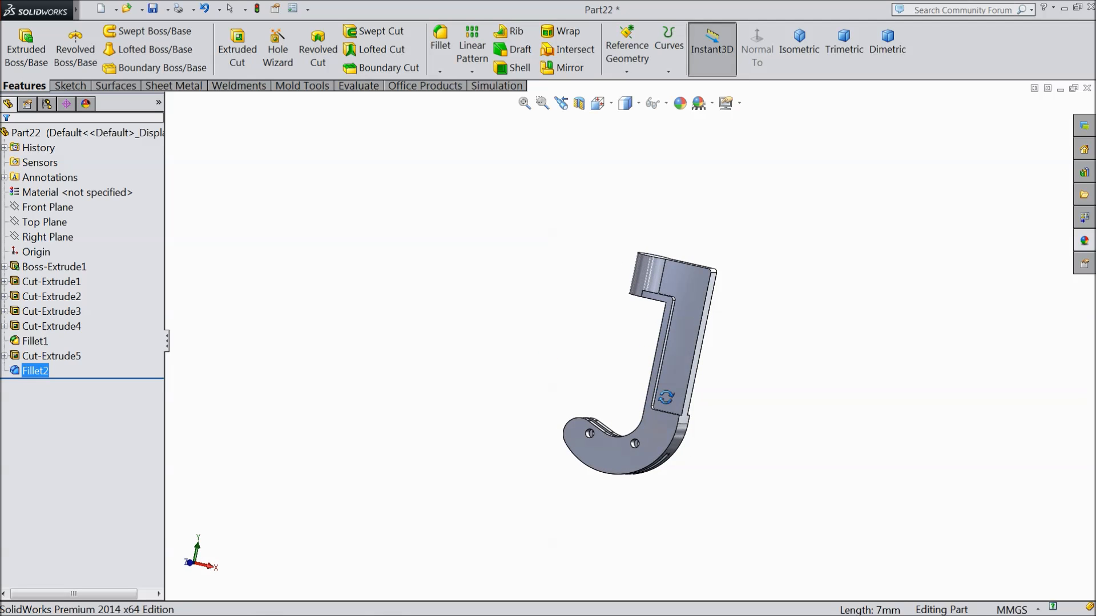
left_click(802, 51)
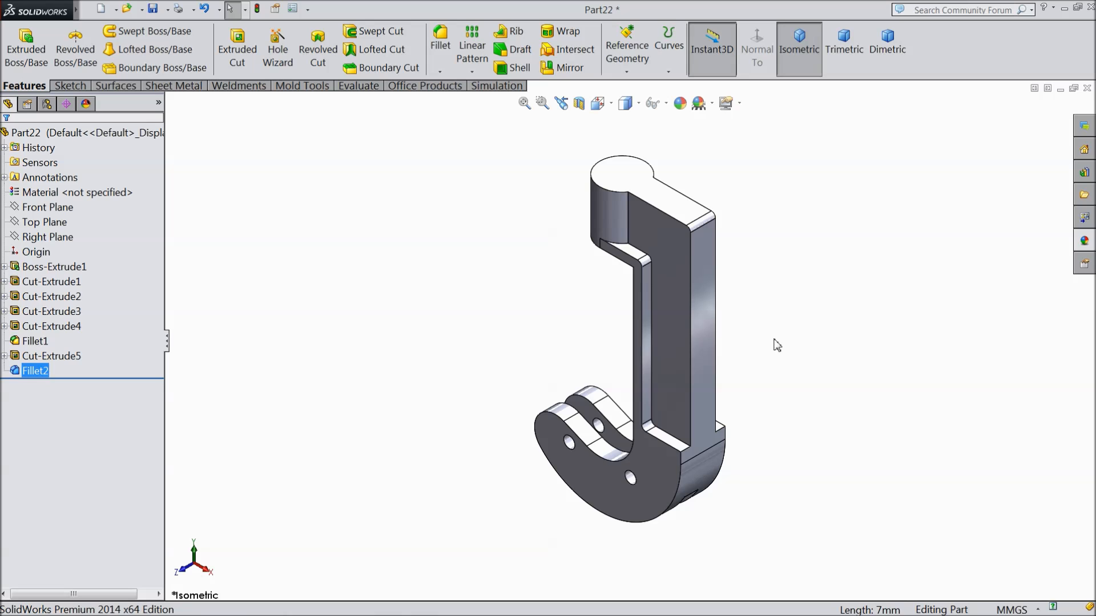
left_click(626, 183)
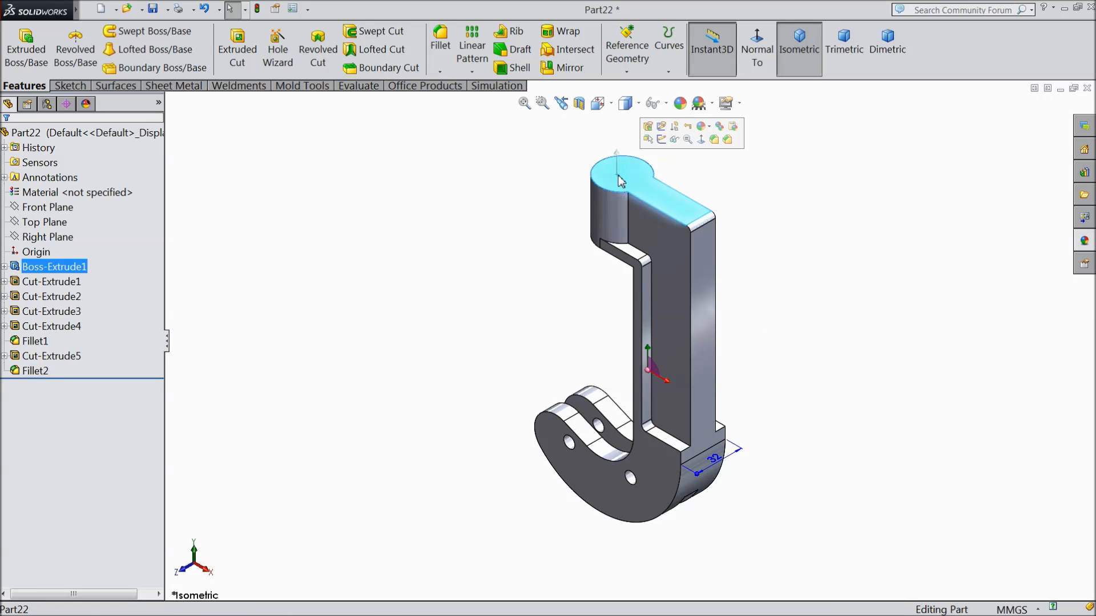
left_click(661, 139)
left_click(755, 53)
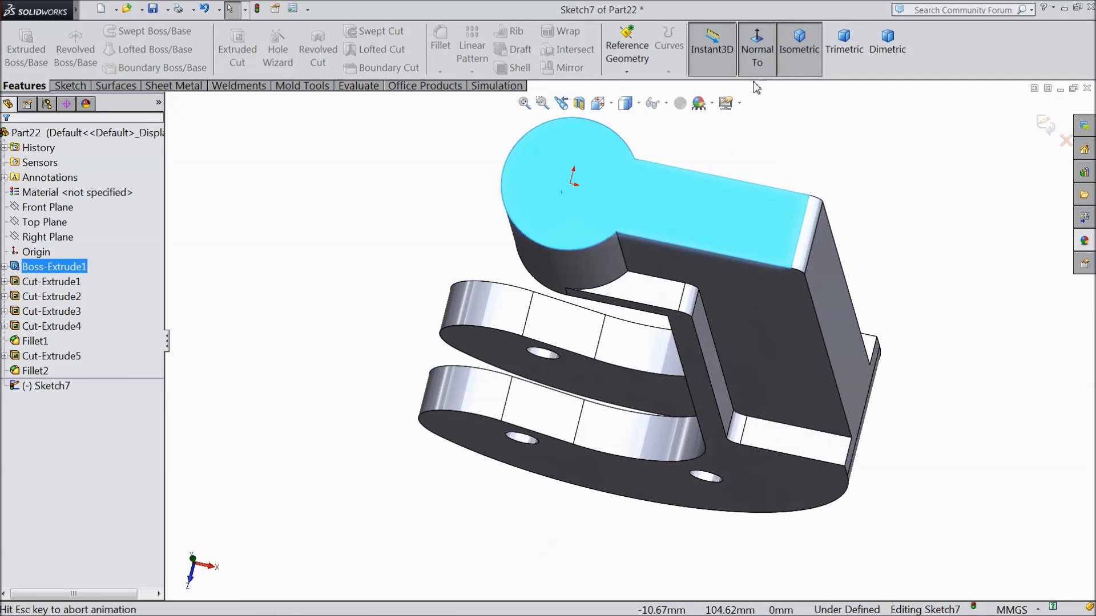
Step: Draw a circle about 18.4 mm in diameter on the round boss, centred on the origin
left_click(69, 86)
left_click(124, 33)
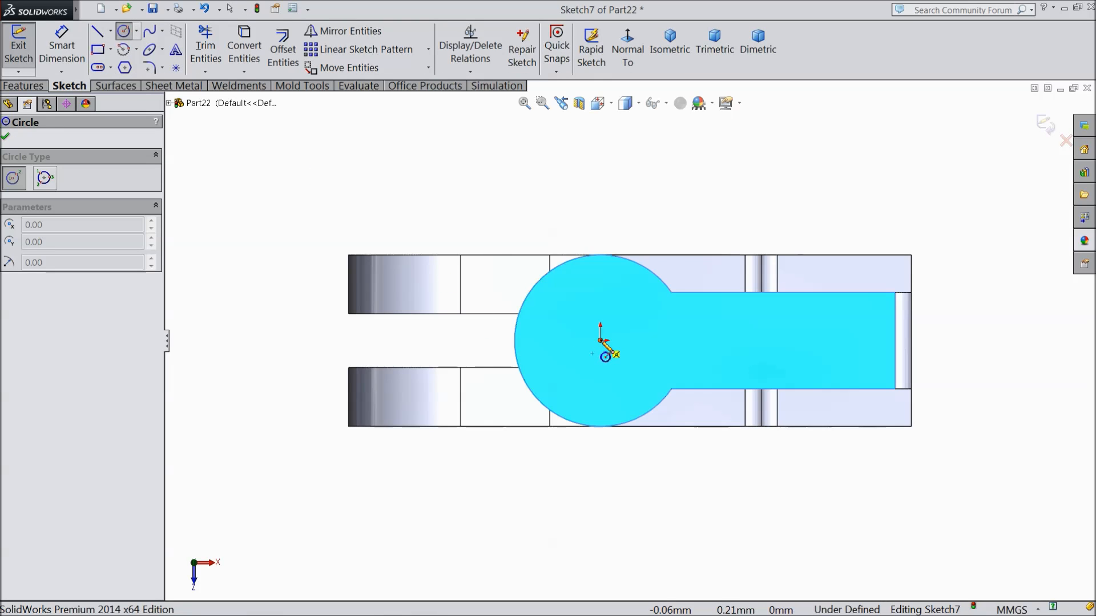
left_click(600, 341)
left_click(551, 341)
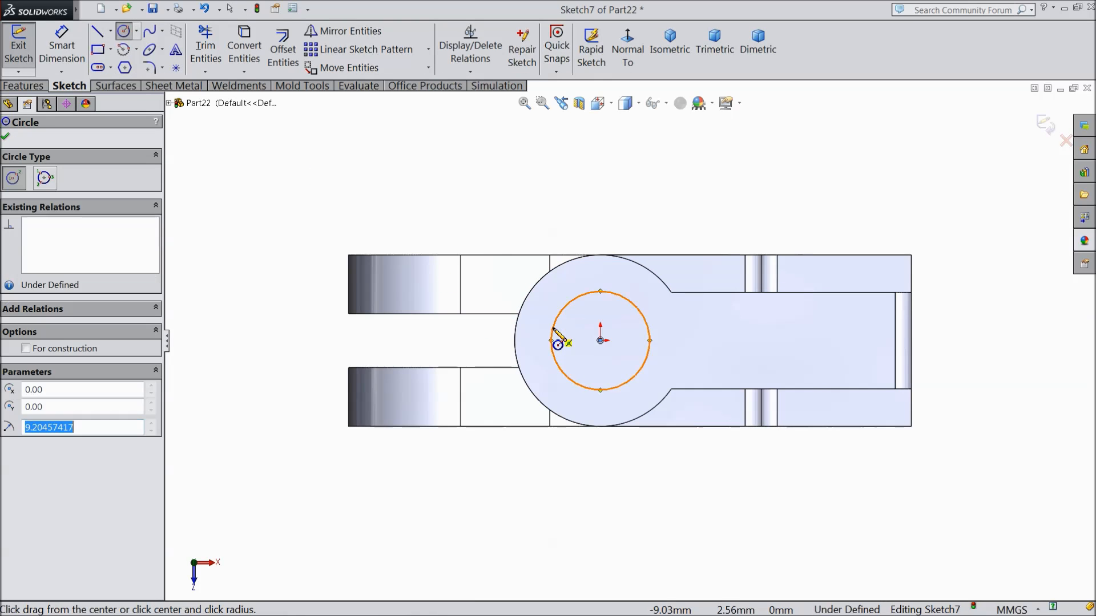
Step: Dimension the circle's diameter as 22 mm and exit the sketch
left_click(58, 49)
left_click(554, 351)
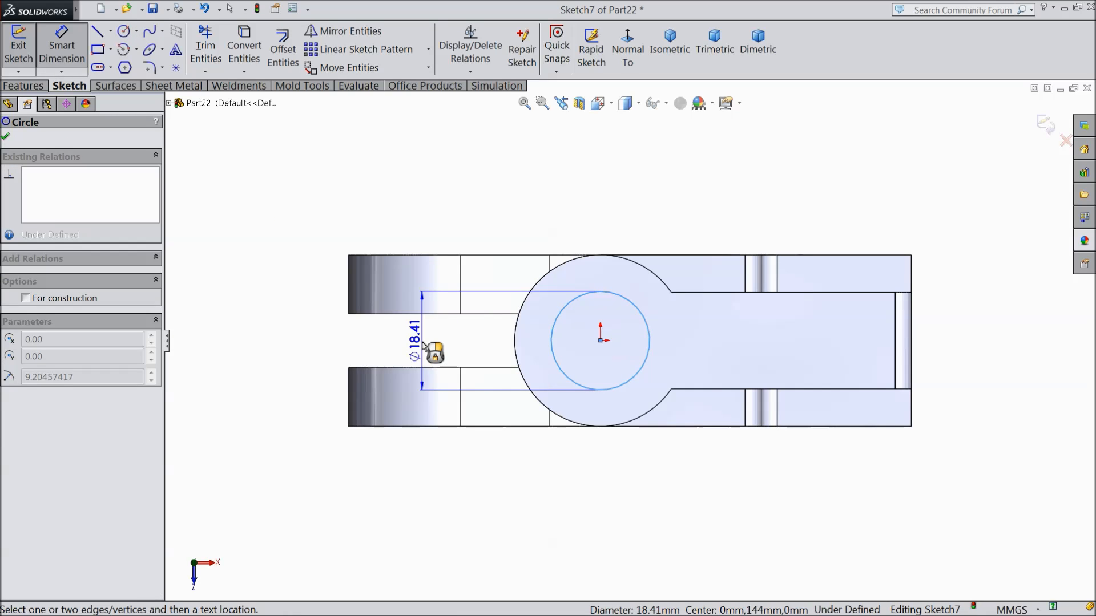
left_click(423, 346)
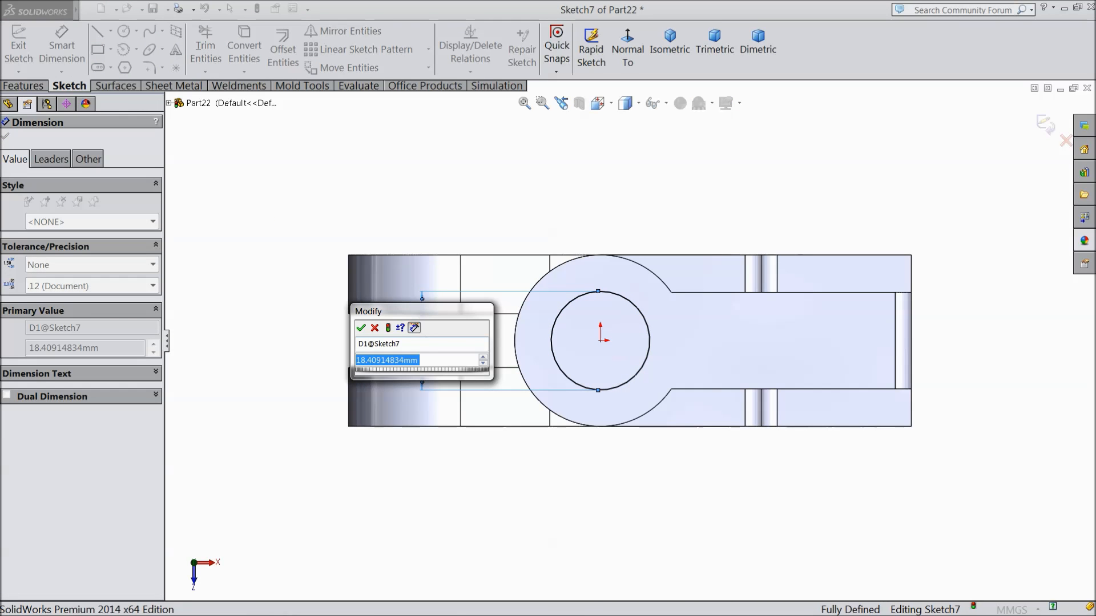
type("22")
left_click(362, 329)
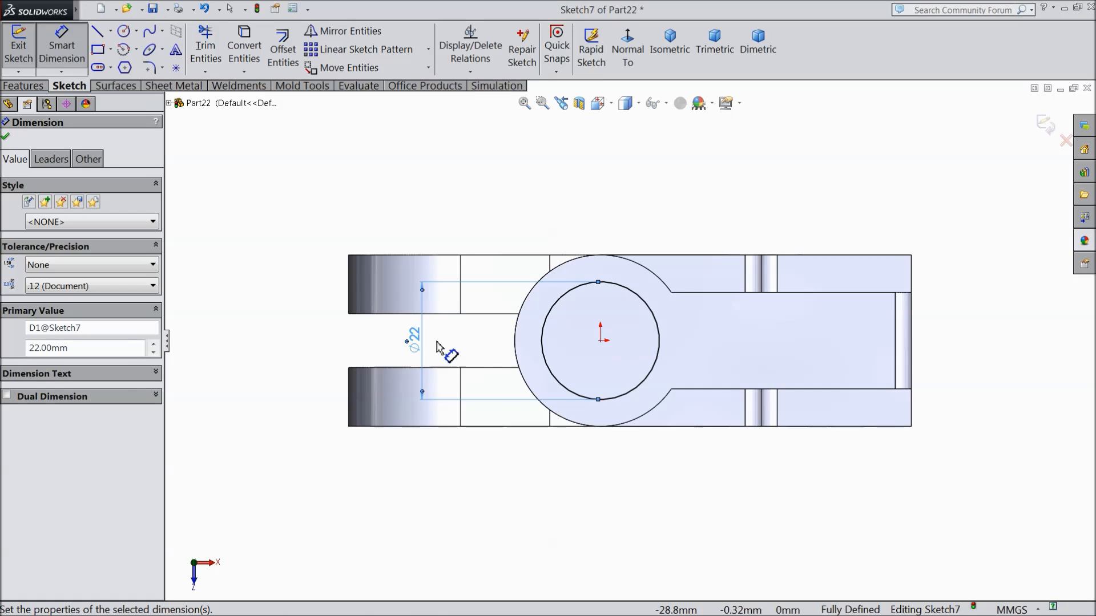
left_click(6, 138)
left_click(1045, 126)
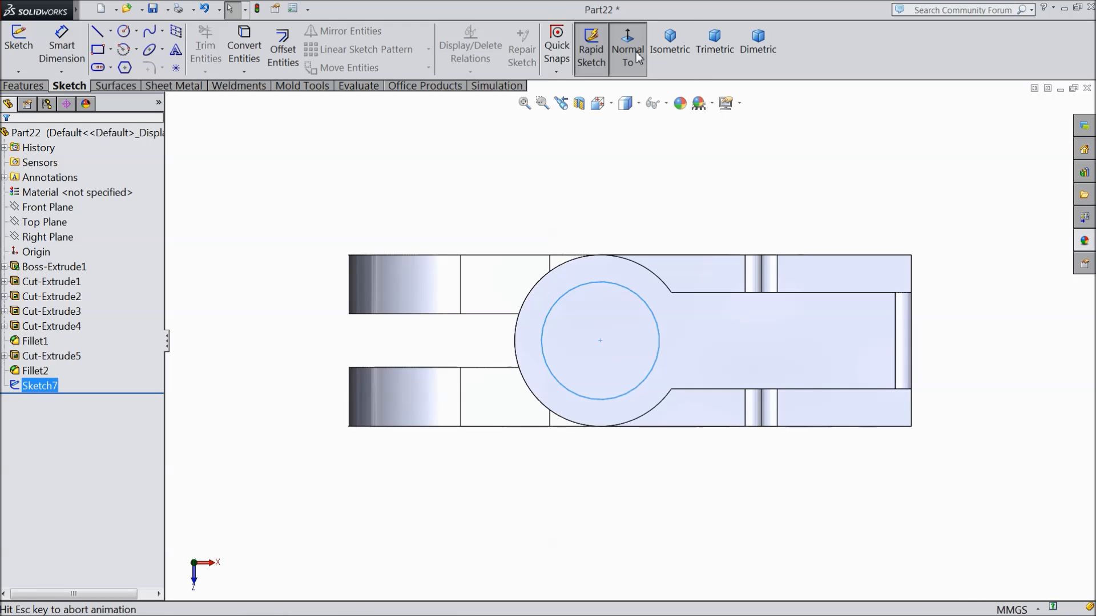
Step: Insert the 1.Screw handle part from the Pipe Cutter folder at the origin, transferring its axes and planes too
left_click(665, 50)
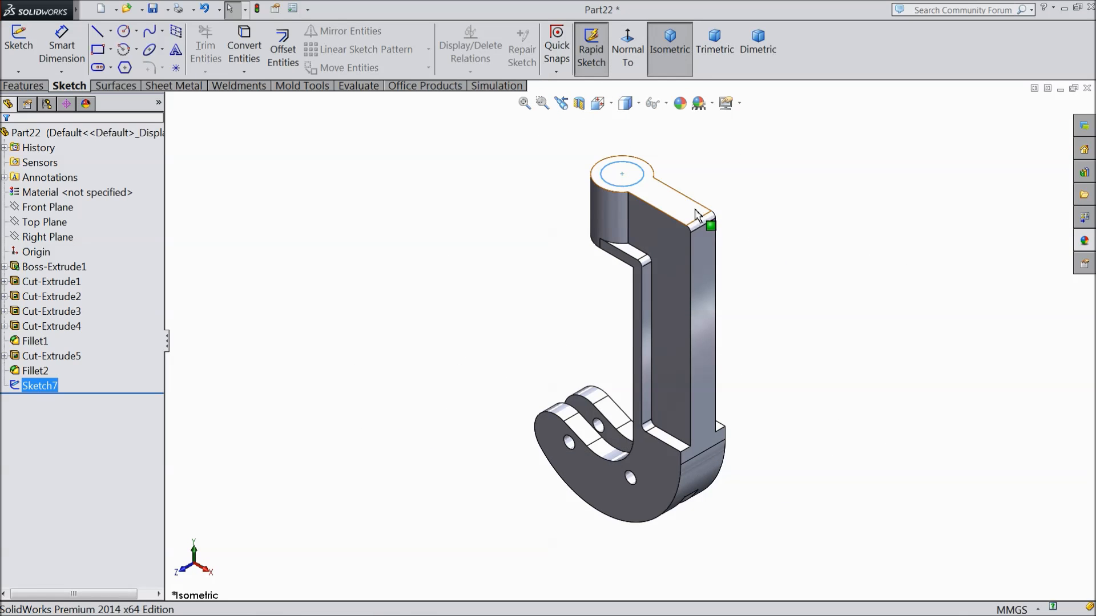
scroll(691, 196, "up", 2)
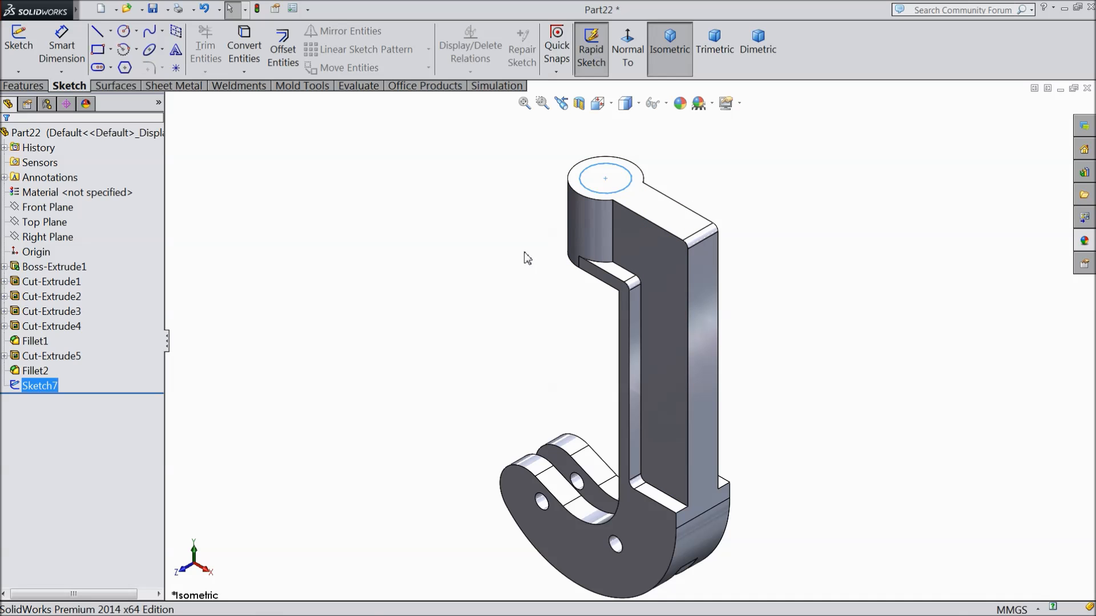
mouse_move(86, 13)
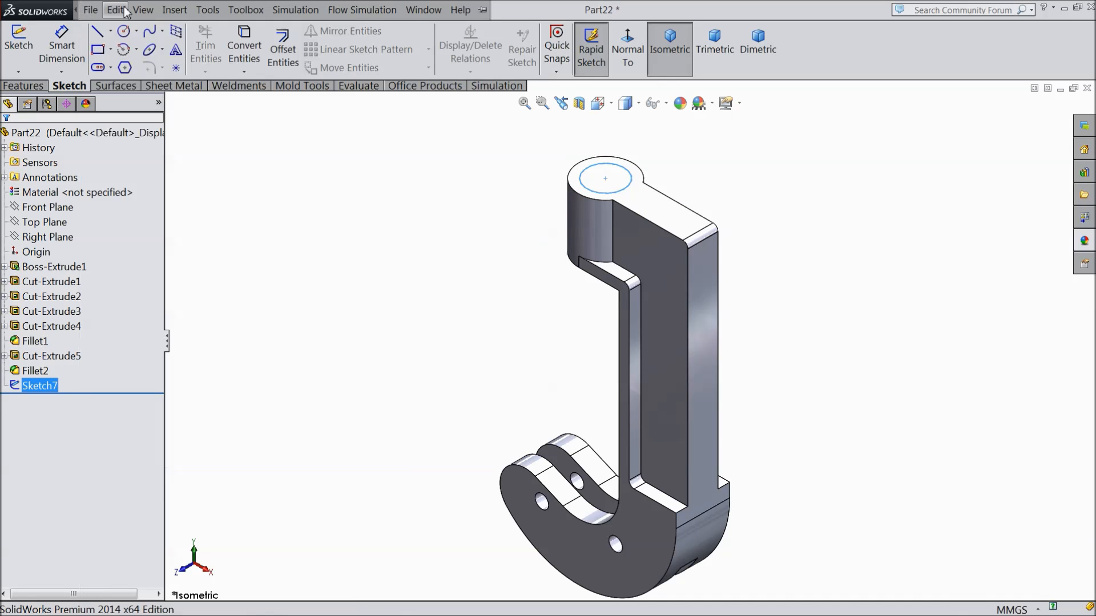
left_click(174, 10)
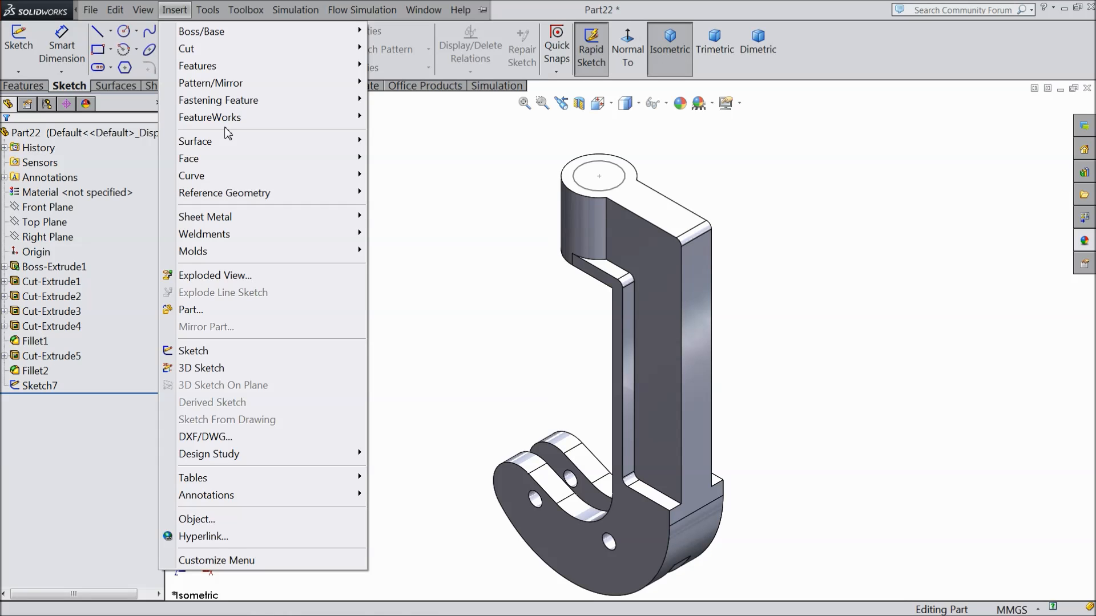
left_click(190, 310)
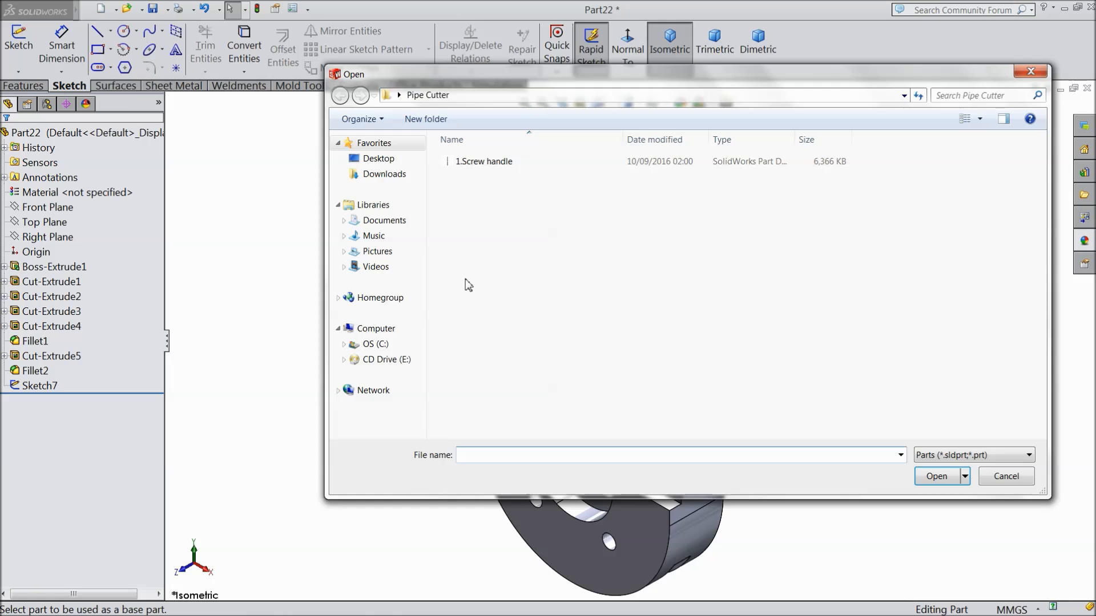
left_click(980, 120)
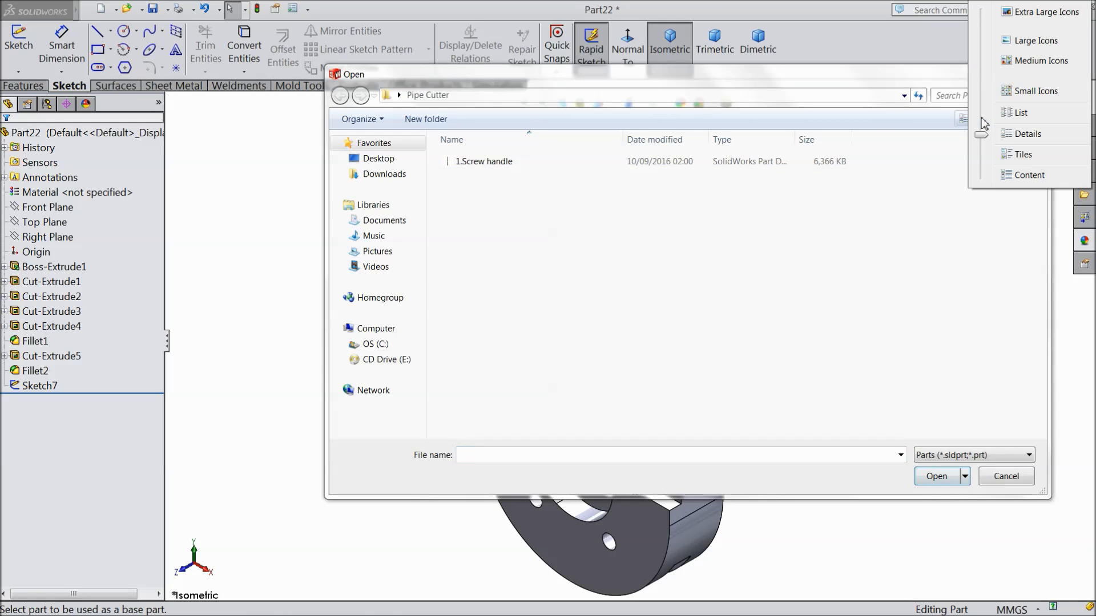
left_click(1000, 41)
left_click(473, 198)
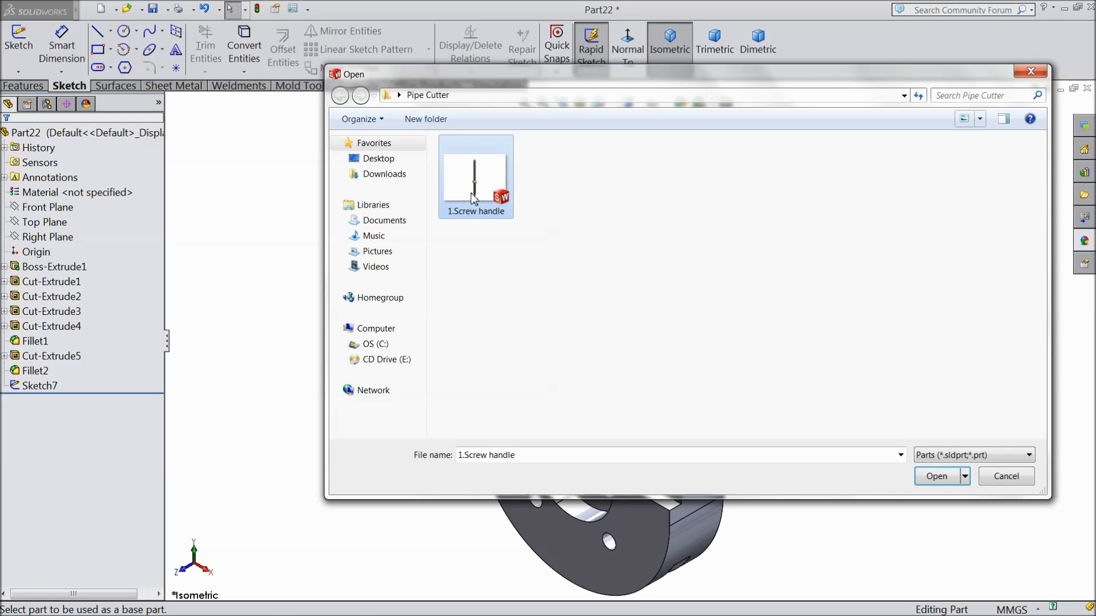
left_click(936, 476)
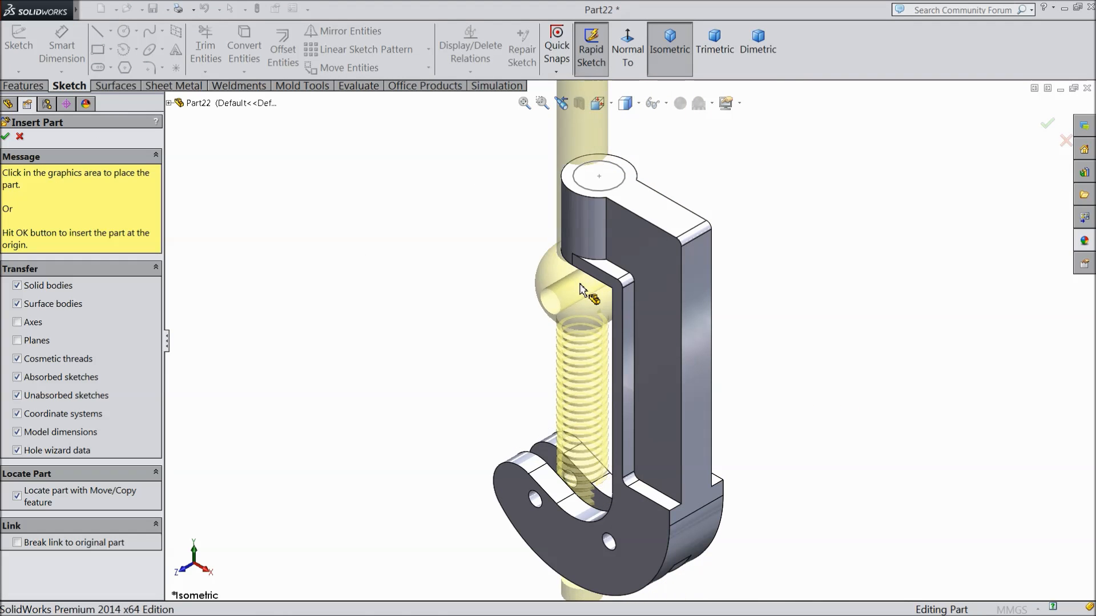
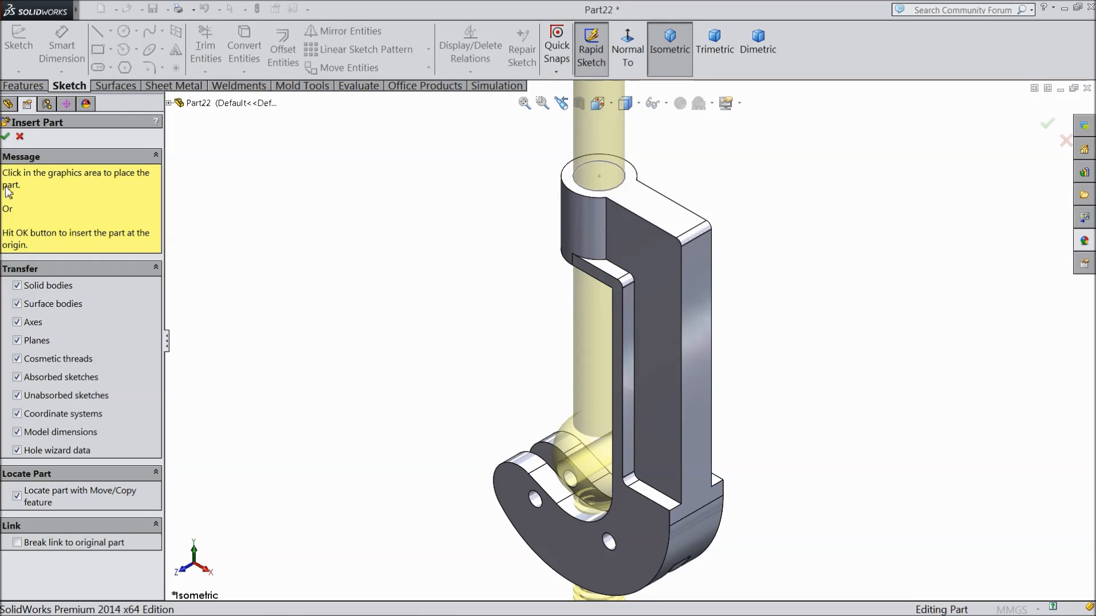
left_click(5, 137)
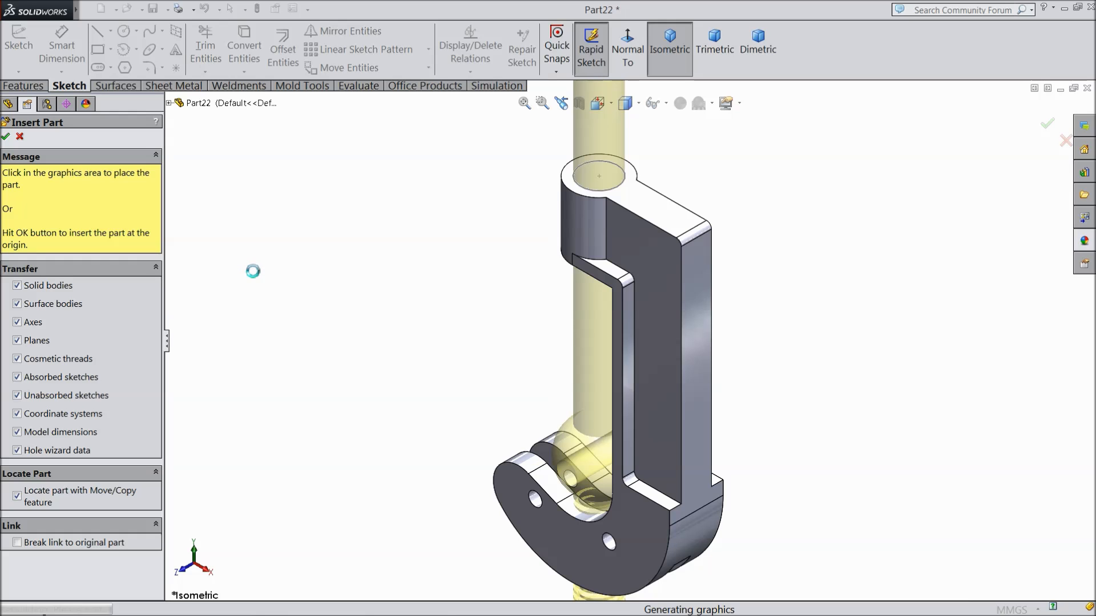
left_click(250, 273)
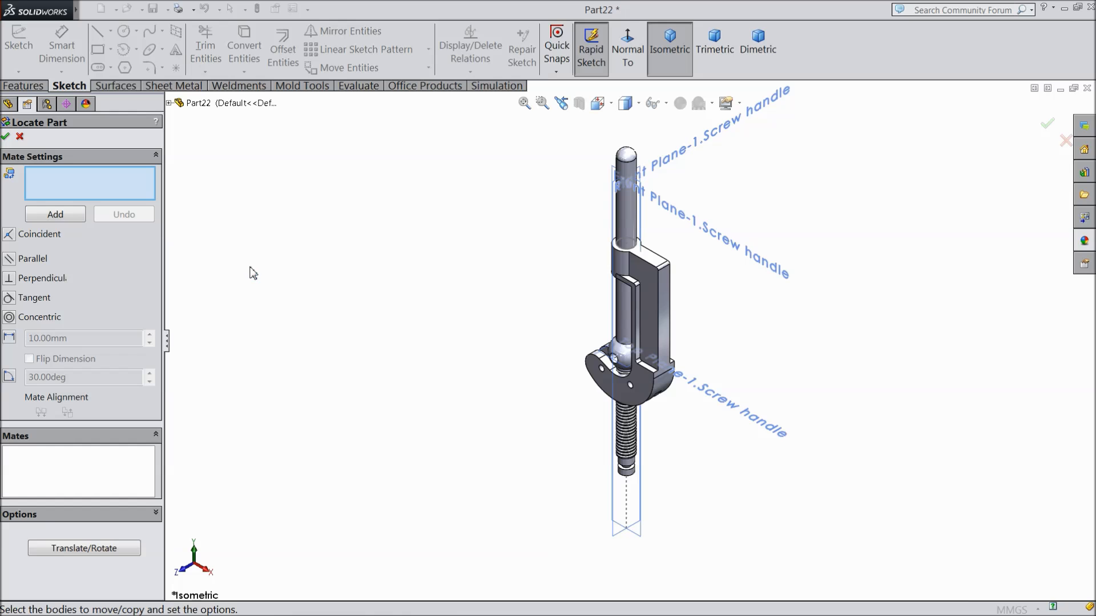
Step: Mate the flat end face of the screw handle's thread coincident with the underside of the hook's round boss, and accept the part location
scroll(600, 354, "down", 5)
middle_click_drag(567, 345, 629, 139)
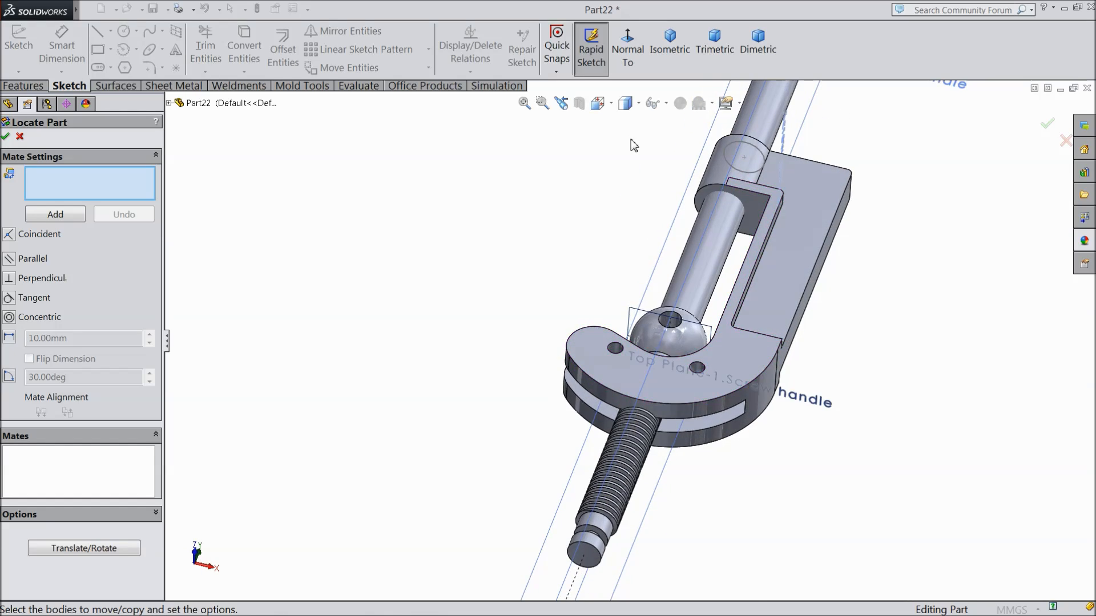
scroll(765, 198, "down", 5)
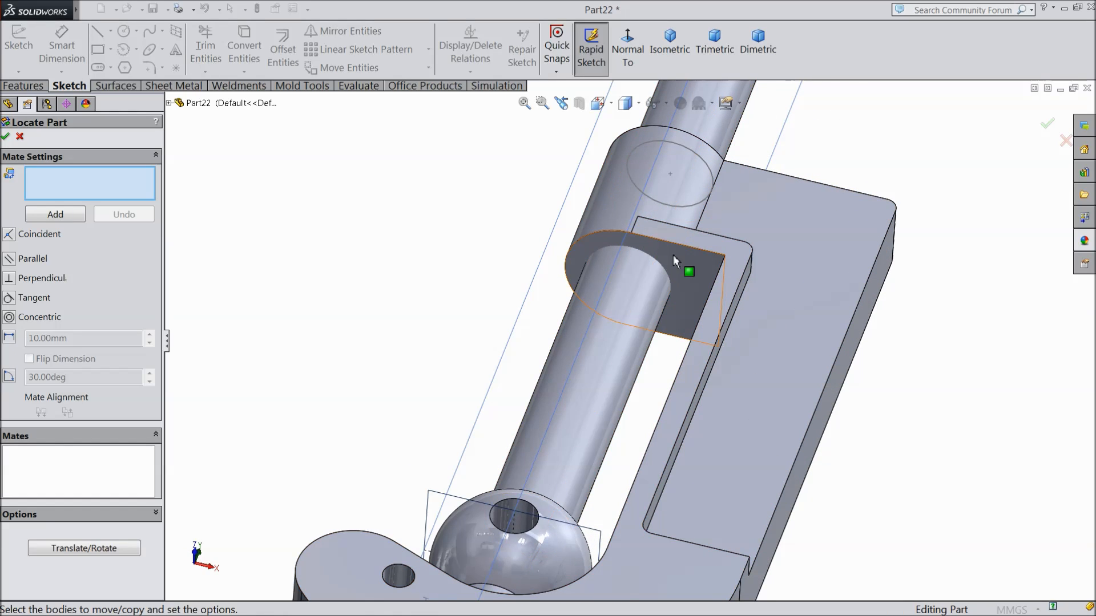
scroll(673, 254, "up", 5)
scroll(542, 491, "down", 5)
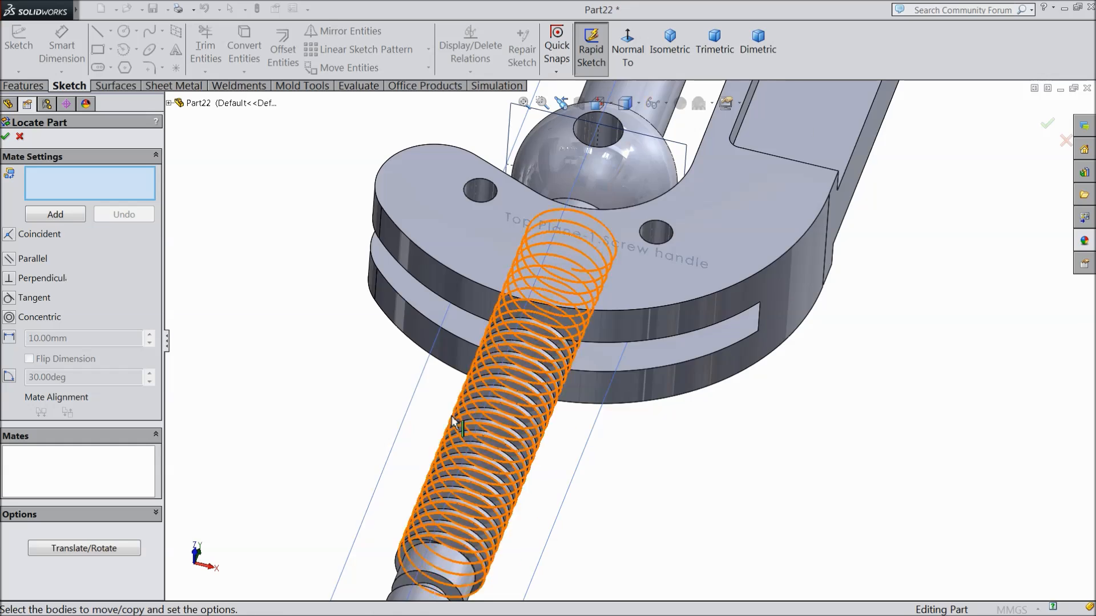
scroll(461, 394, "up", 5)
middle_click_drag(461, 355, 450, 316)
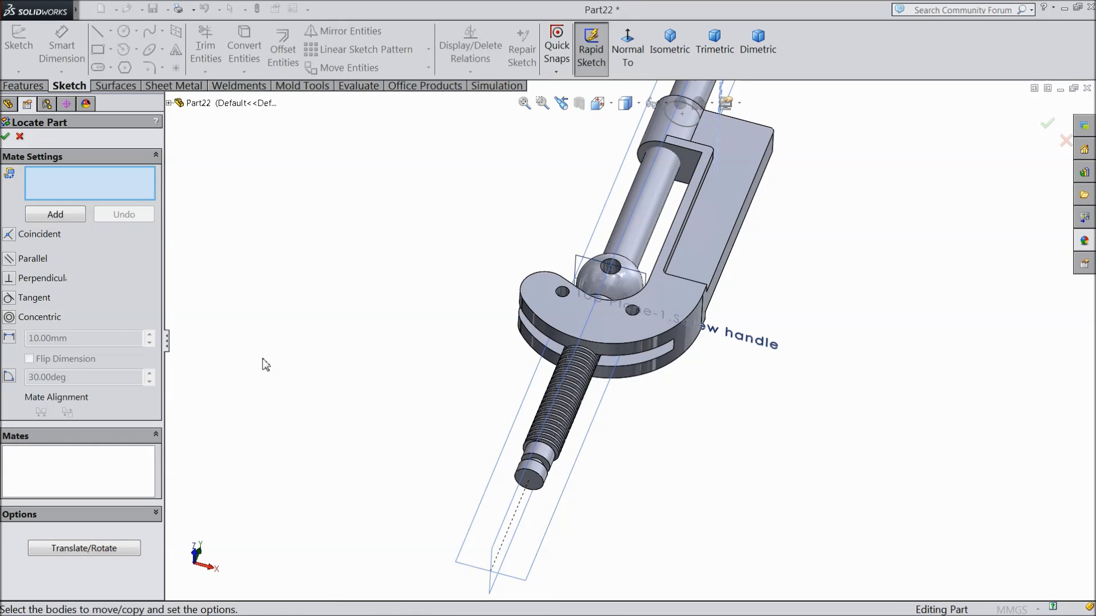
scroll(508, 352, "down", 10)
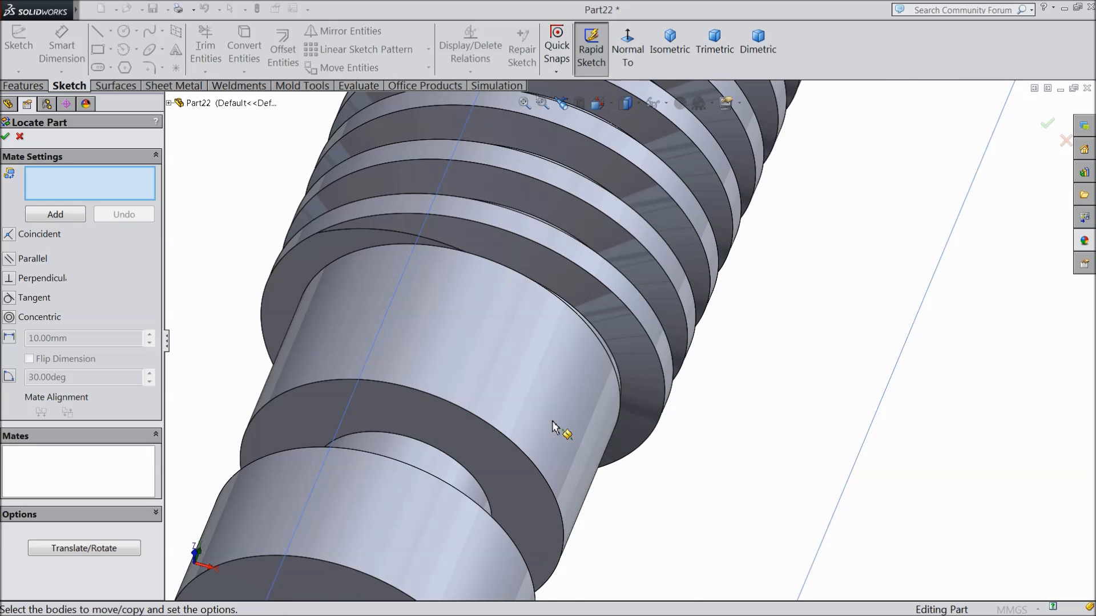
left_click(338, 249)
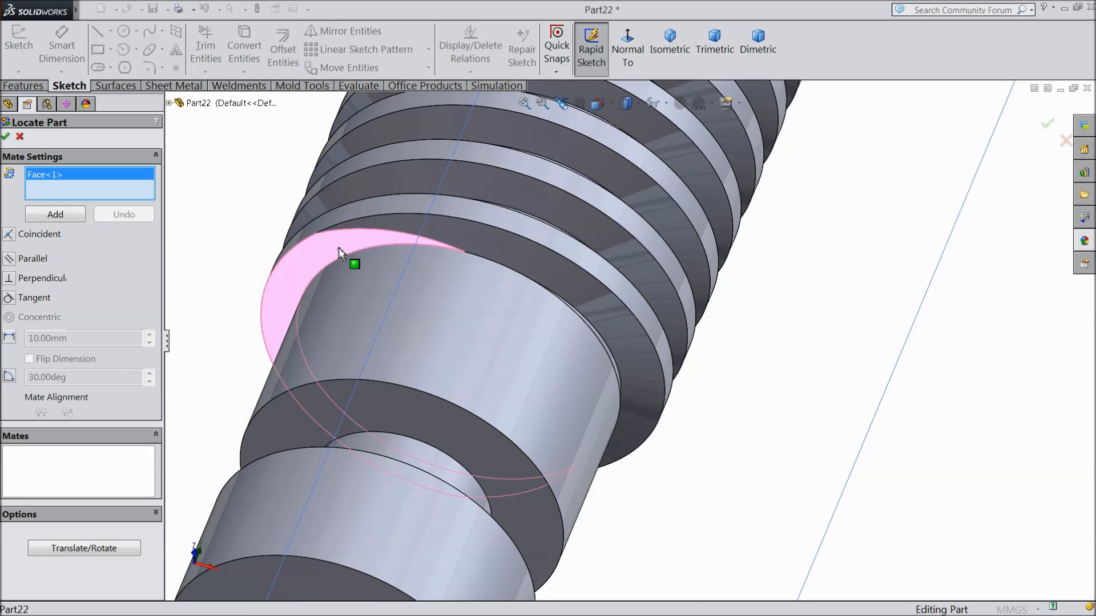
scroll(331, 260, "up", 5)
middle_click_drag(333, 270, 404, 281)
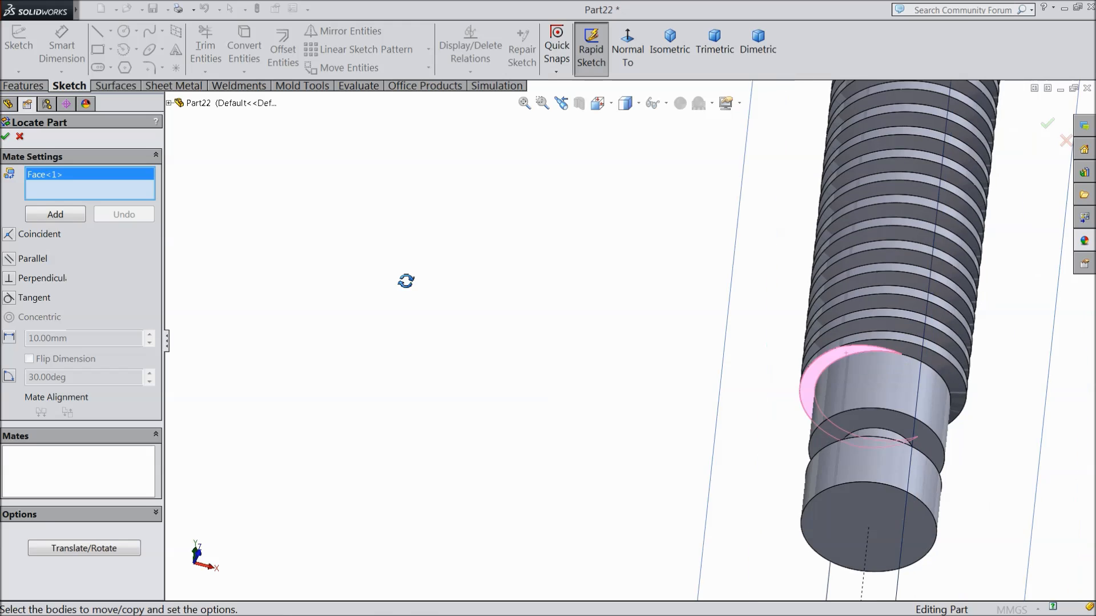
scroll(631, 350, "up", 3)
scroll(633, 349, "up", 2)
scroll(694, 197, "down", 8)
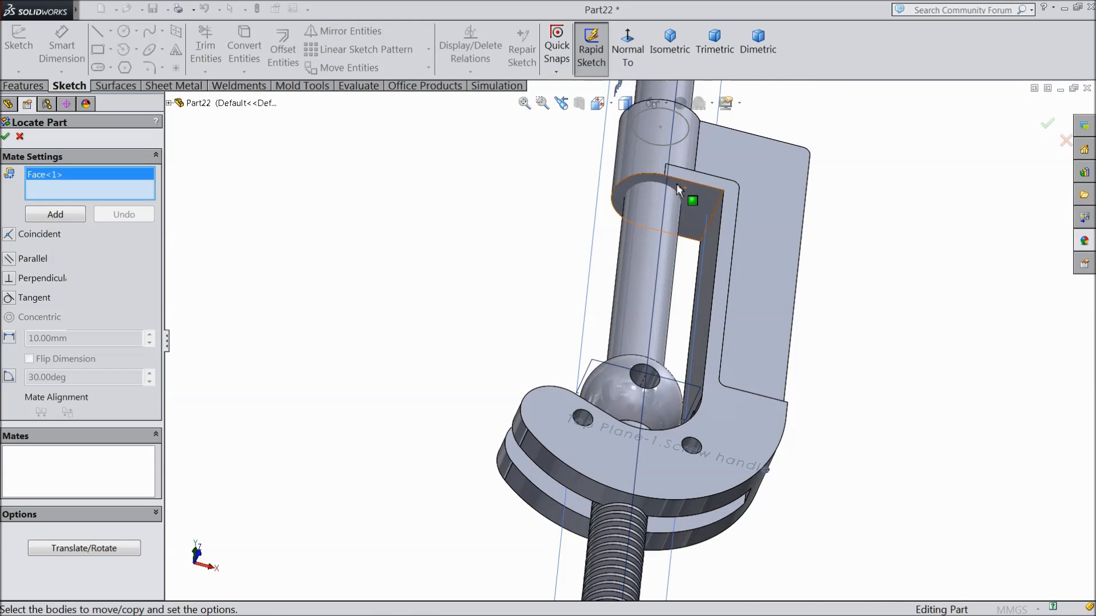
left_click(588, 221)
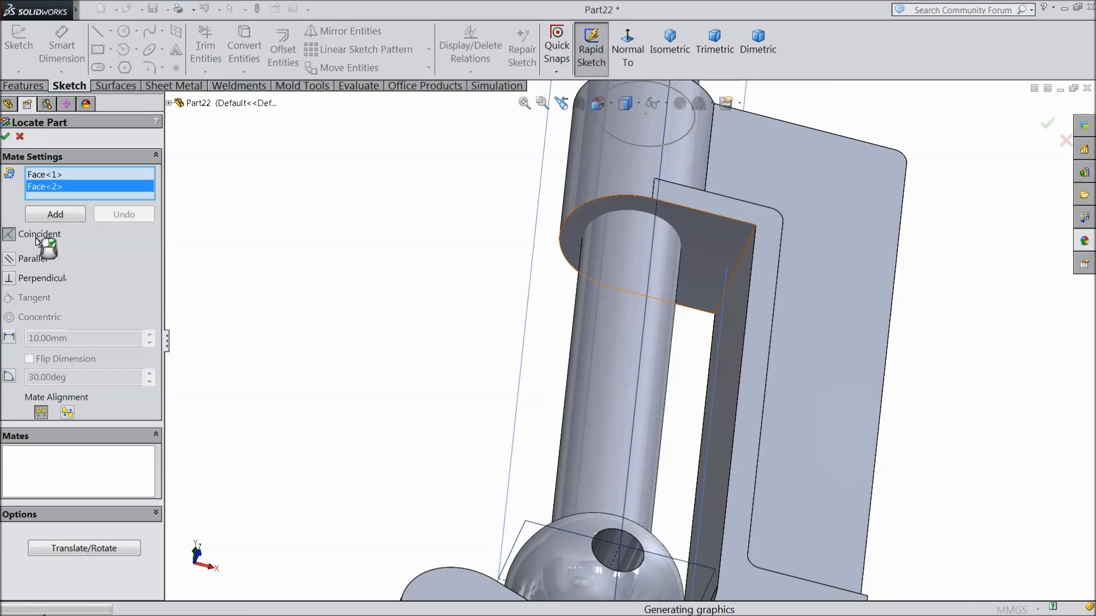
left_click(54, 215)
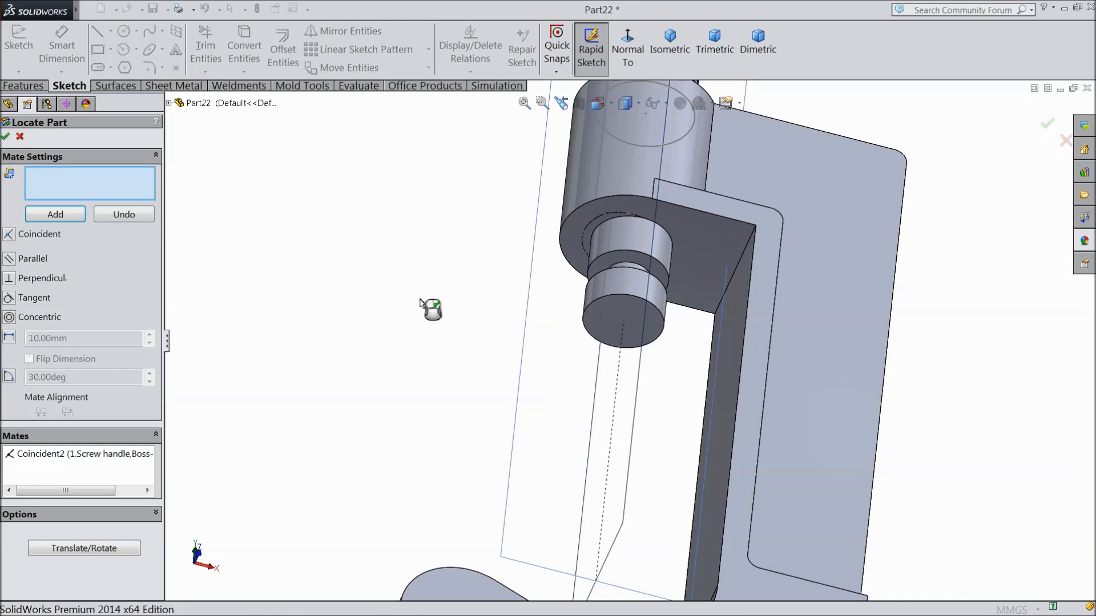
scroll(634, 294, "up", 5)
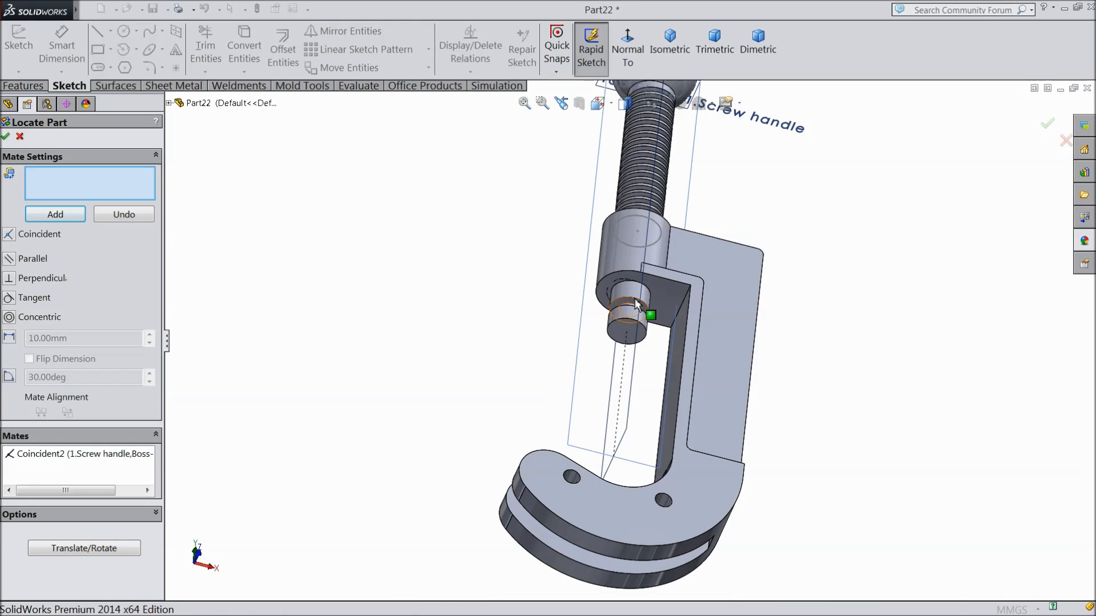
scroll(692, 171, "up", 2)
scroll(680, 203, "down", 3)
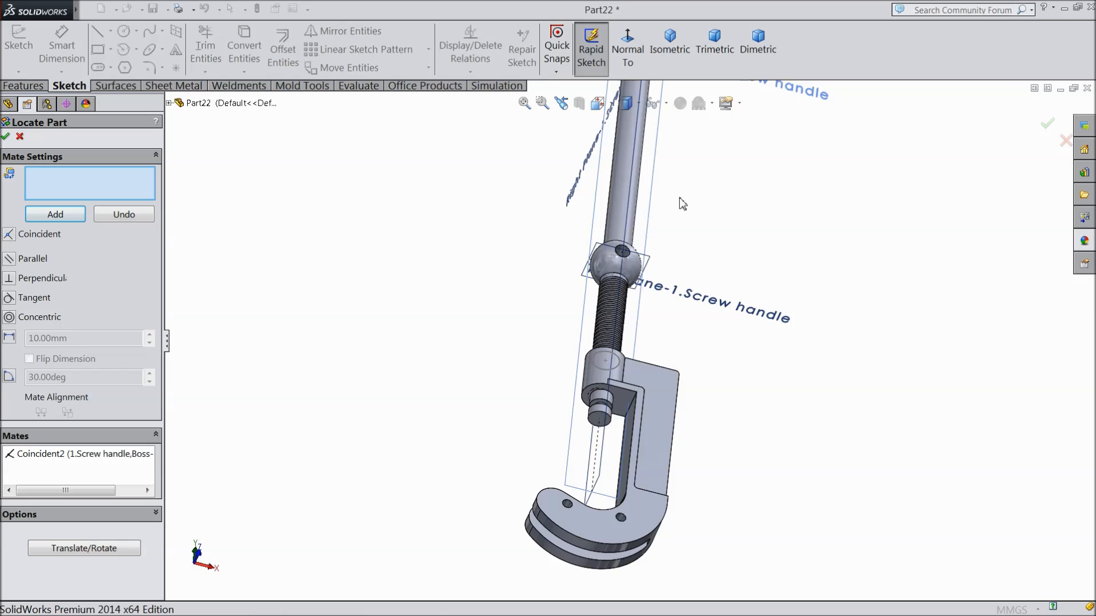
scroll(647, 369, "down", 2)
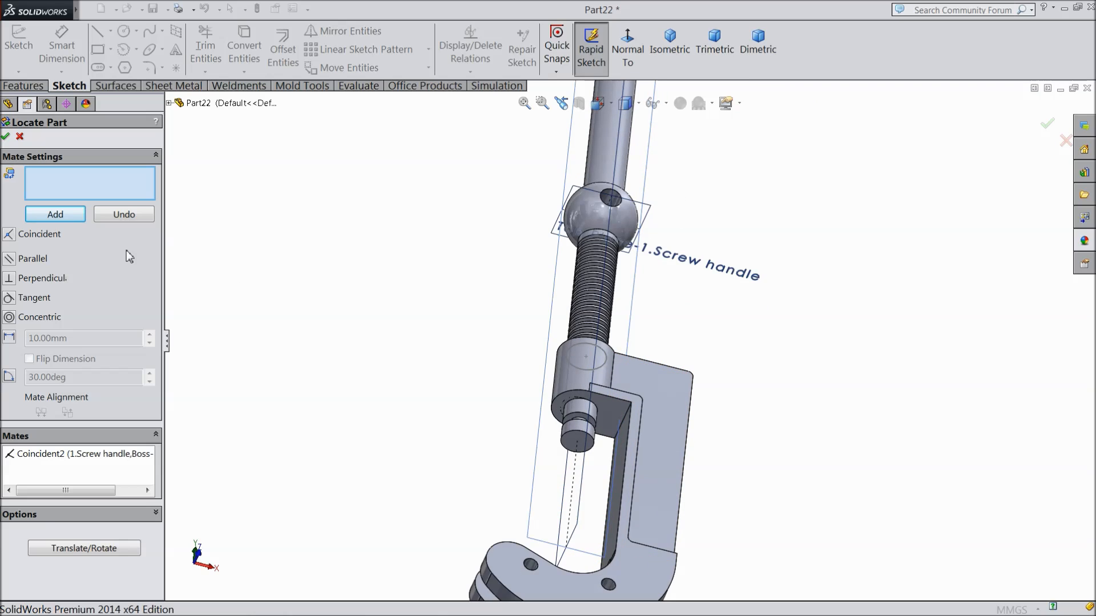
left_click(5, 137)
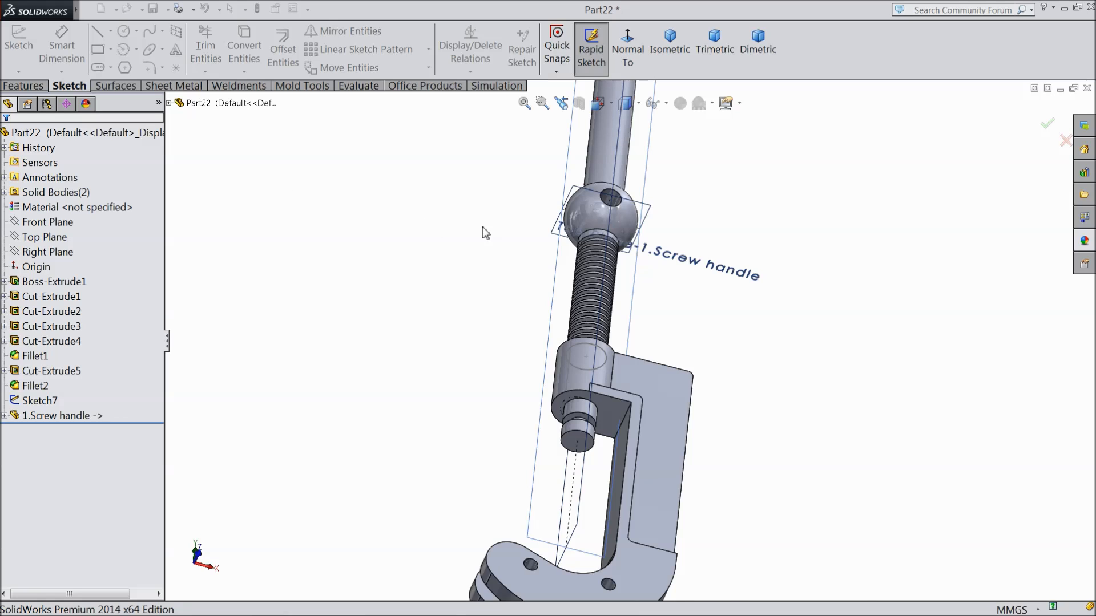
Step: Combine the bodies with Subtract, using the hook as the main body and the screw handle as the body to remove
middle_click_drag(495, 239, 467, 226)
mouse_move(83, 17)
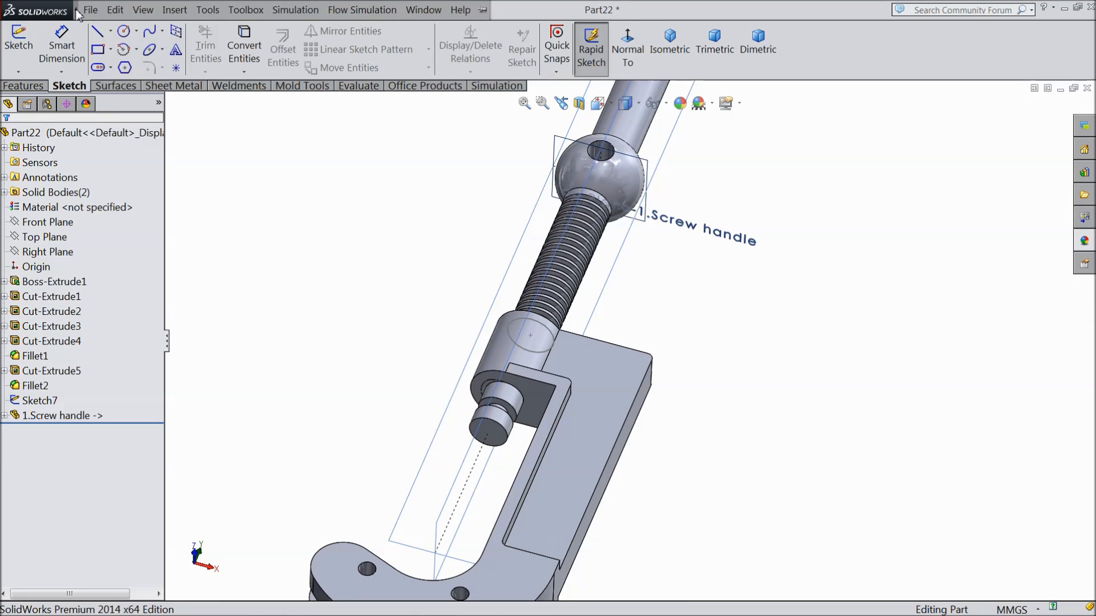
left_click(174, 10)
mouse_move(214, 70)
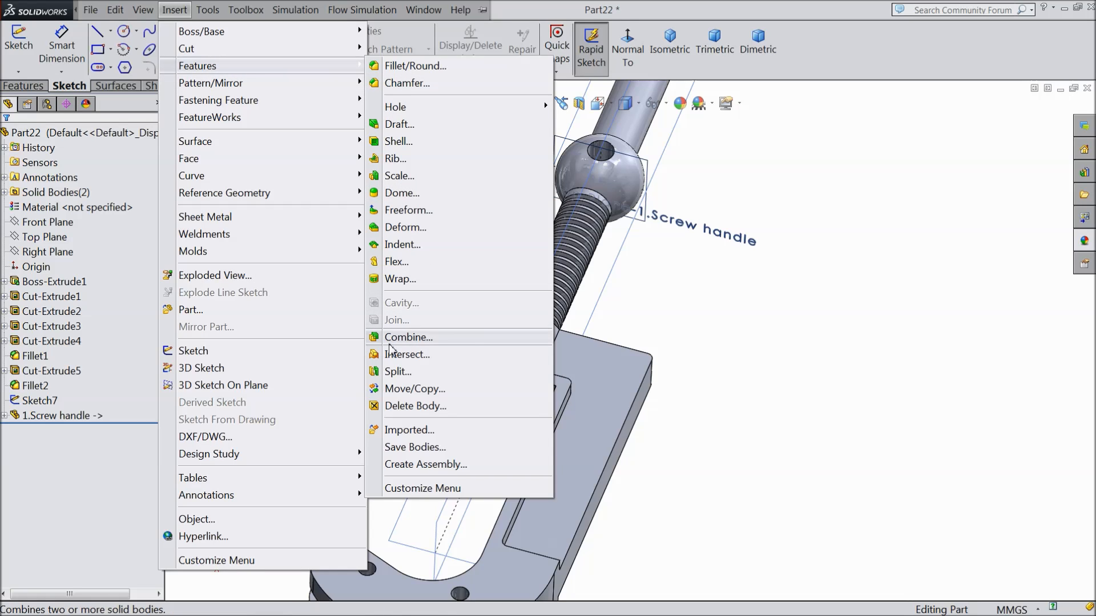
left_click(409, 337)
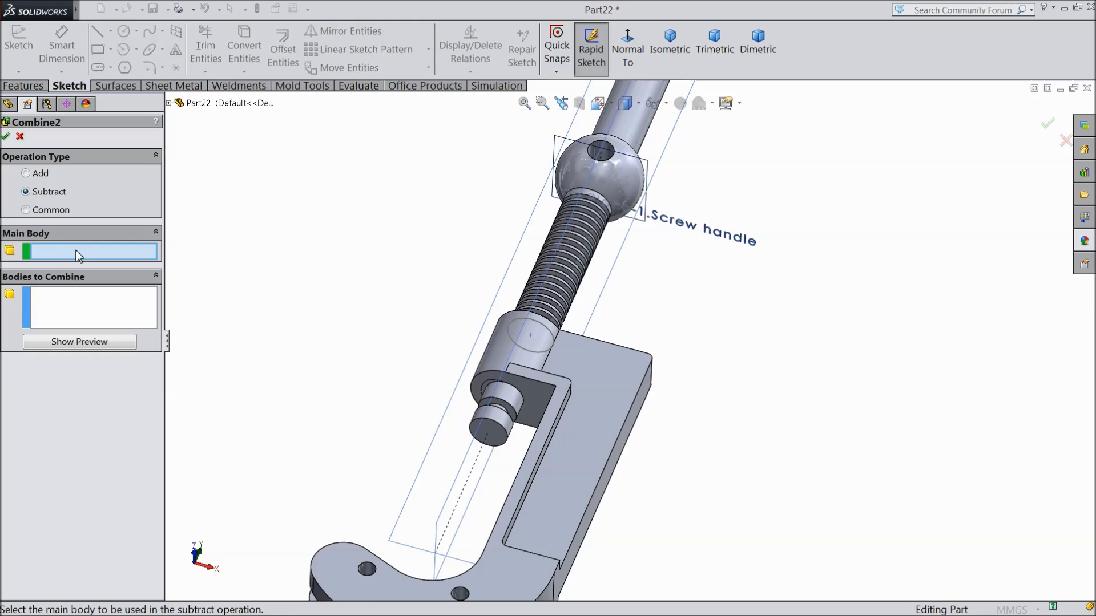
left_click(631, 399)
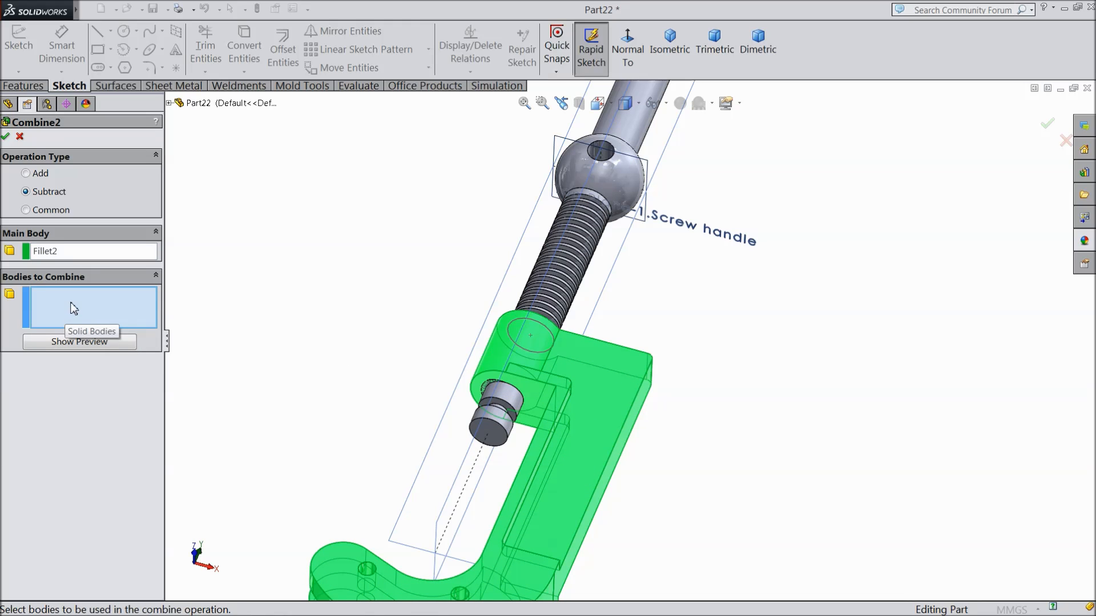
scroll(576, 194, "down", 2)
left_click(662, 187)
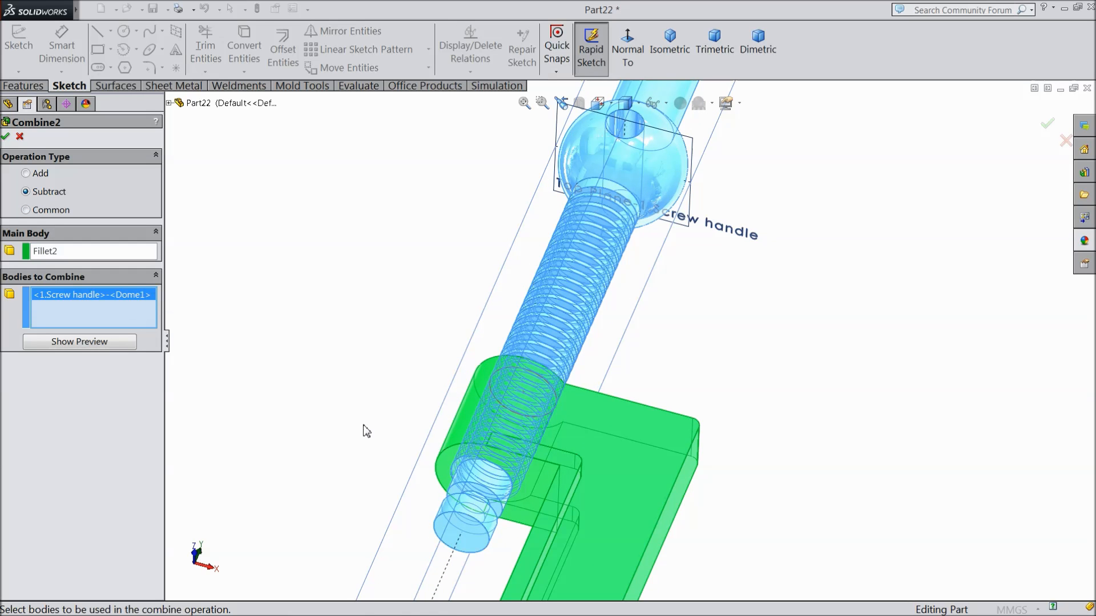
left_click(6, 137)
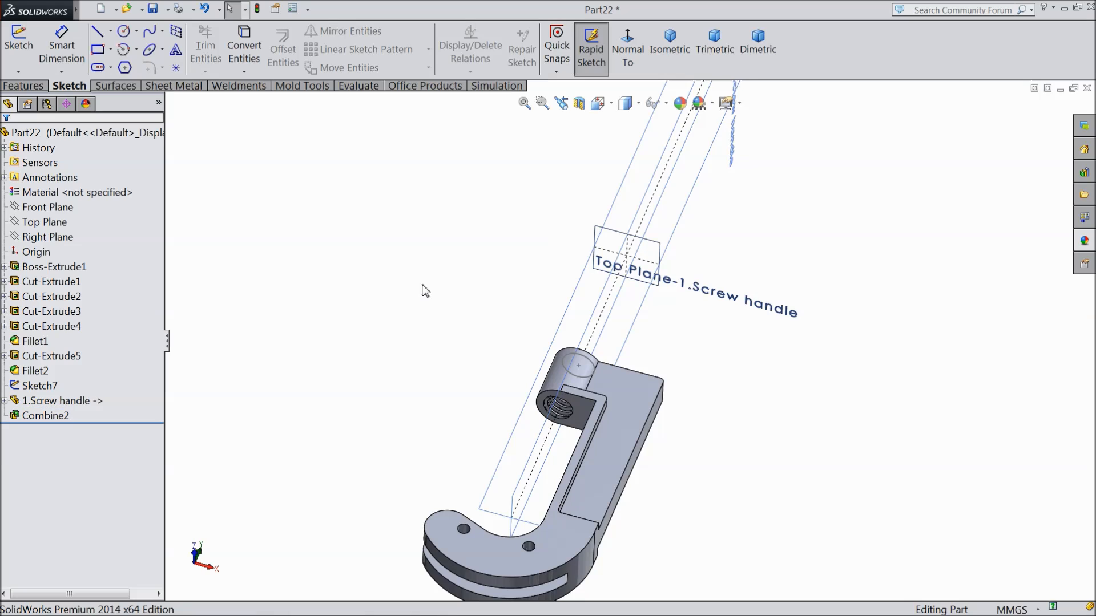
Step: Hide the reference planes in the model view
middle_click_drag(435, 303, 443, 434)
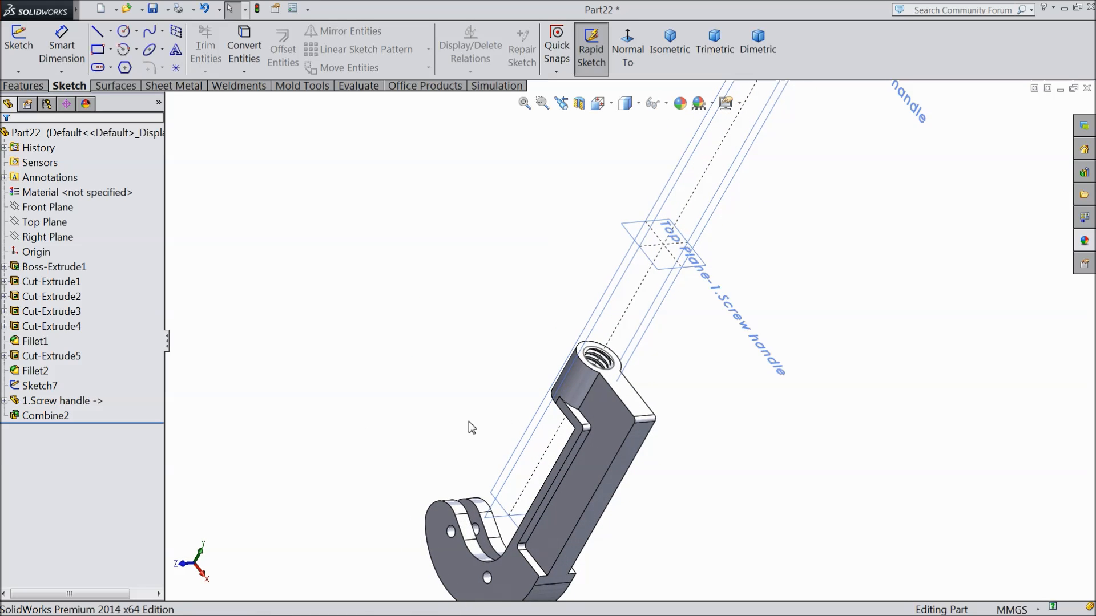
left_click(667, 104)
left_click(655, 123)
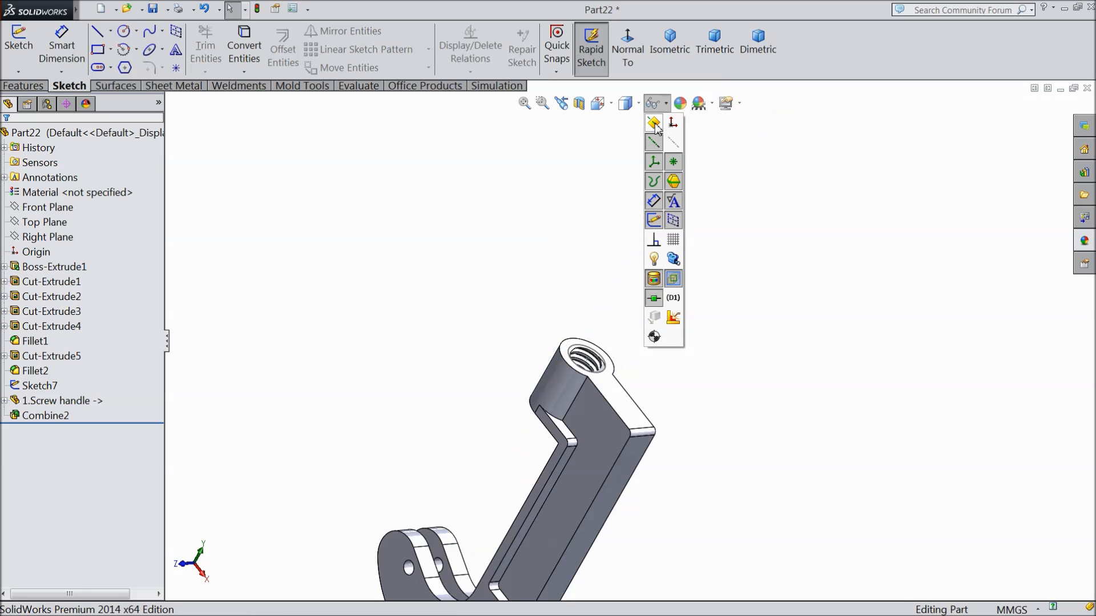
Step: Hide the sketch containing the 22 mm circle on the end face of the threaded boss
middle_click_drag(477, 294, 498, 342)
scroll(559, 404, "down", 5)
middle_click_drag(468, 292, 595, 431)
scroll(592, 434, "down", 5)
middle_click_drag(583, 479, 440, 379)
scroll(568, 442, "up", 10)
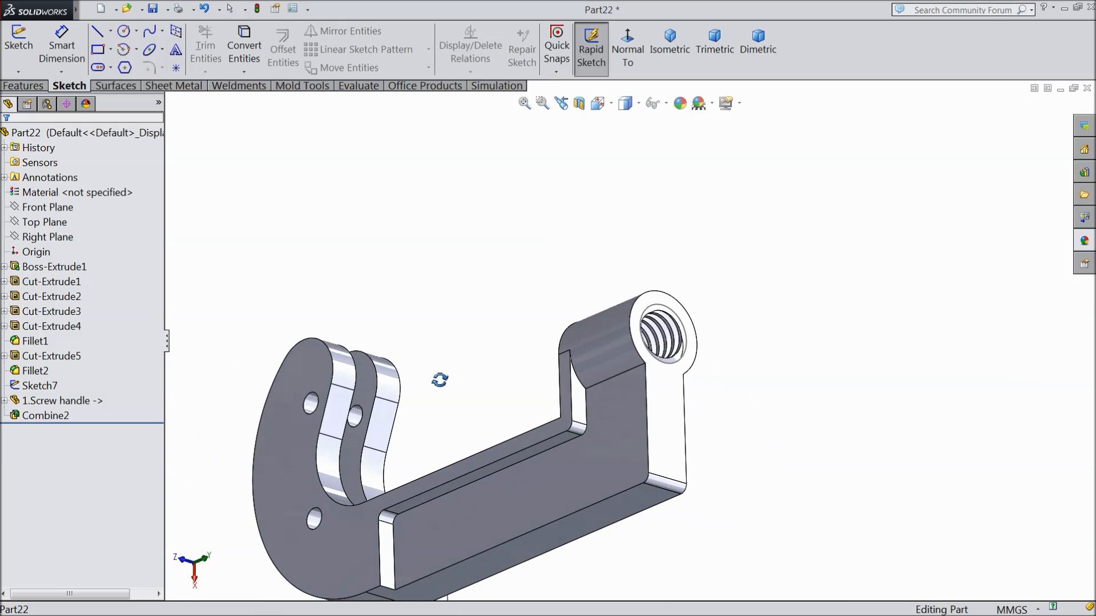
scroll(656, 379, "down", 5)
left_click(25, 388)
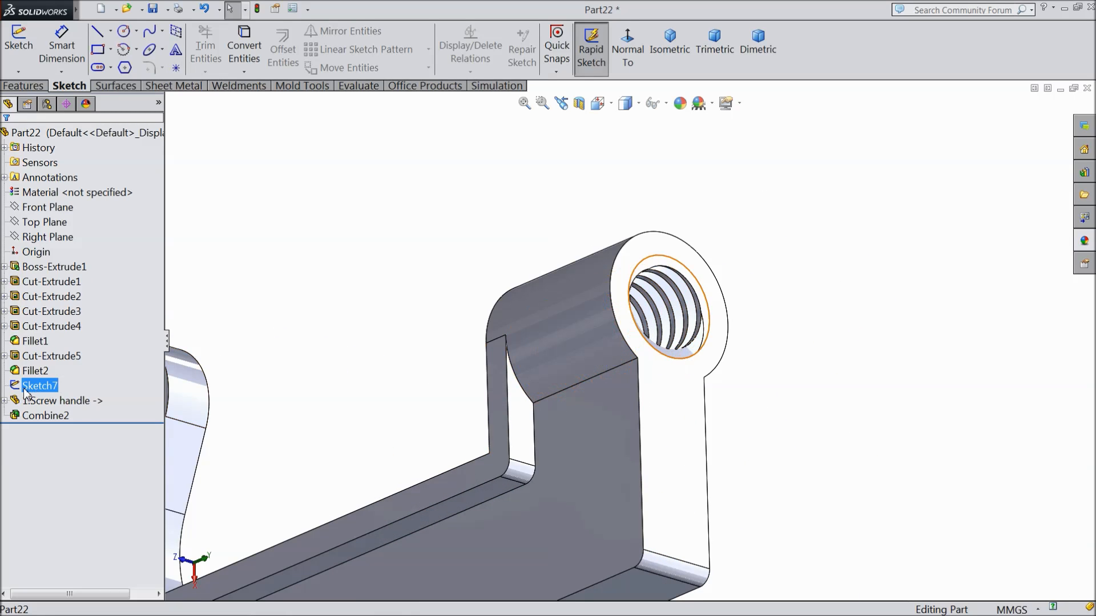
left_click(17, 388)
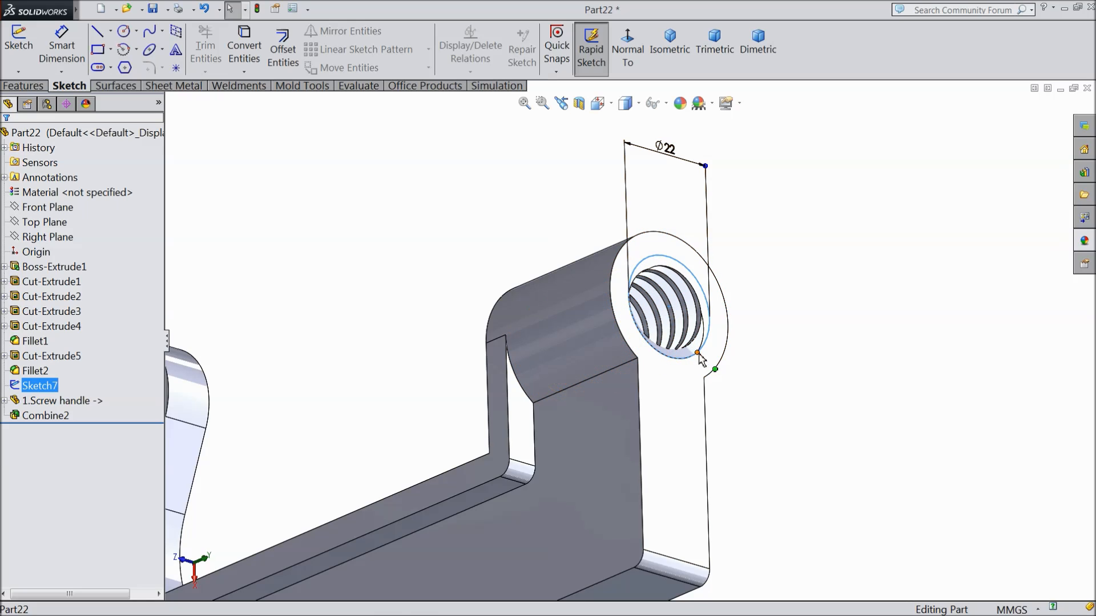
left_click(707, 349)
left_click(738, 296)
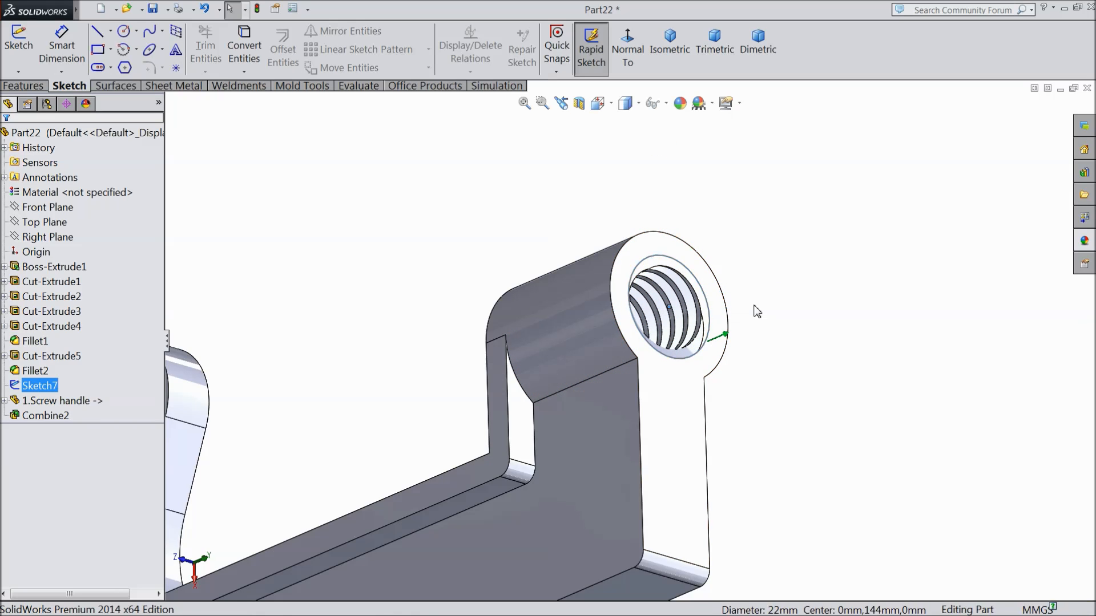
Step: Show the hook in isometric view and apply the cast iron appearance to the whole part
left_click(666, 54)
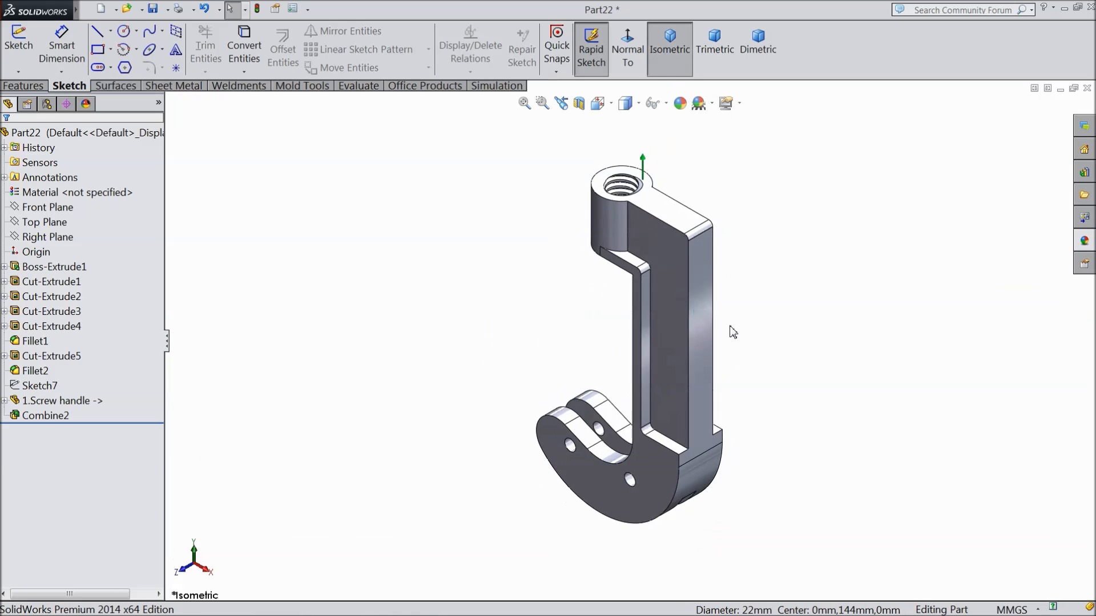
scroll(778, 325, "down", 2)
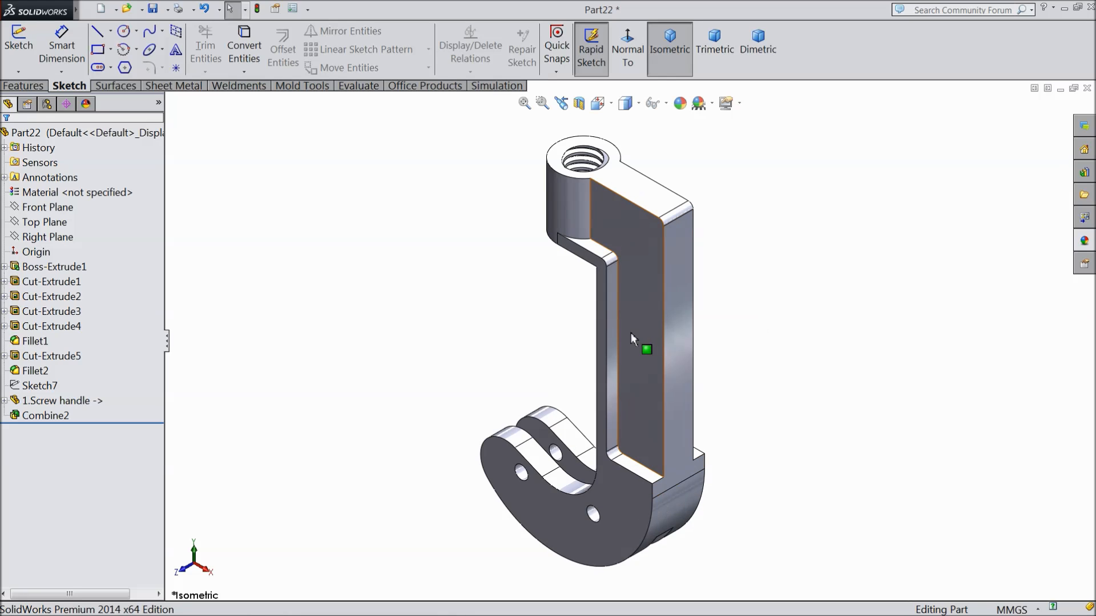
left_click(112, 134)
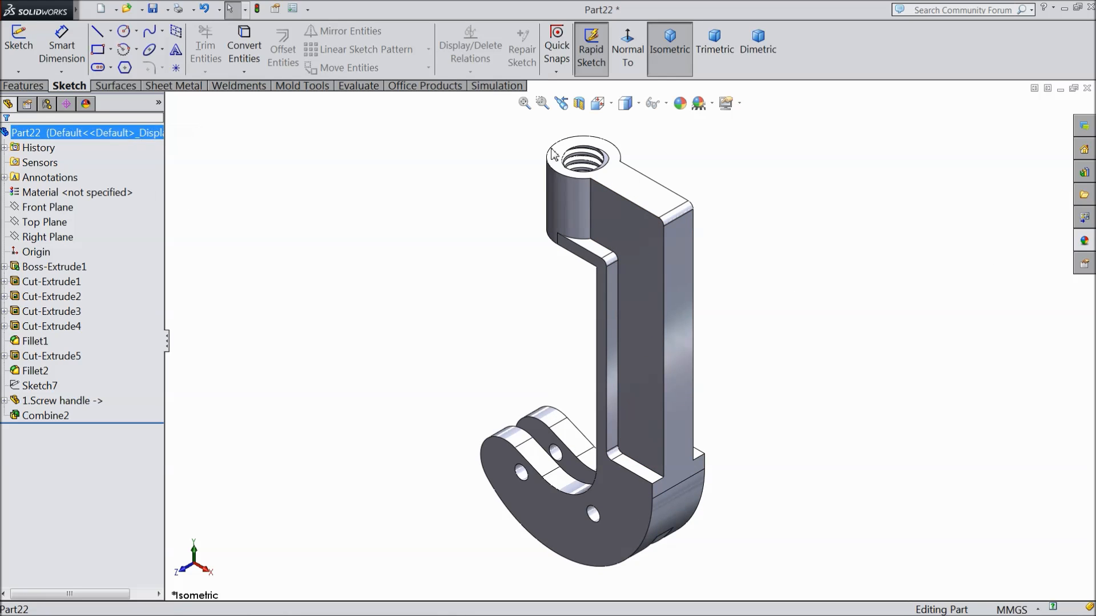
left_click(1084, 240)
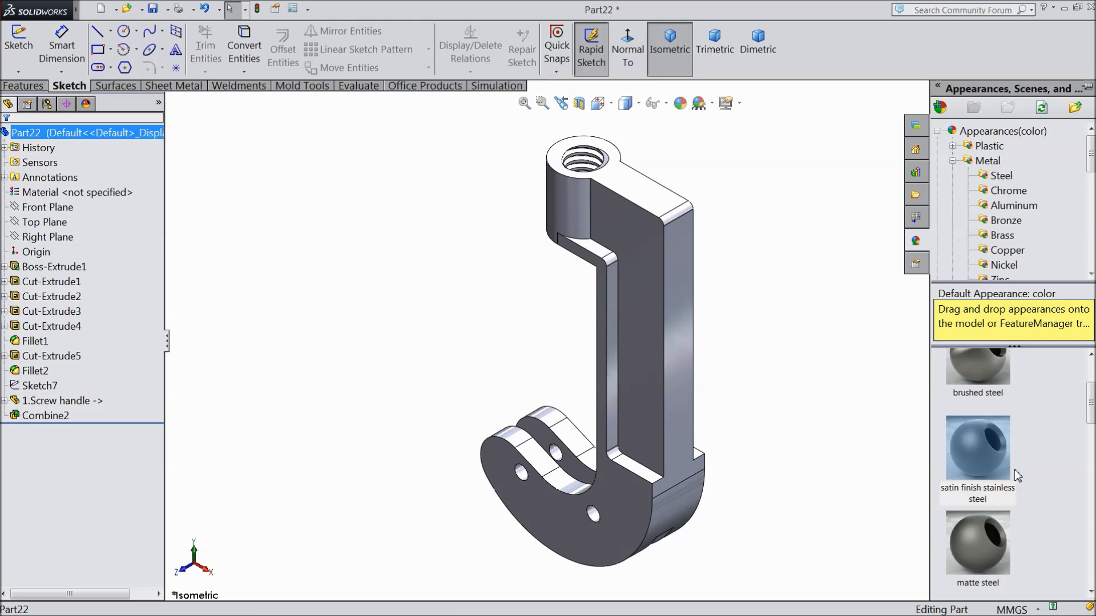
scroll(983, 268, "down", 3)
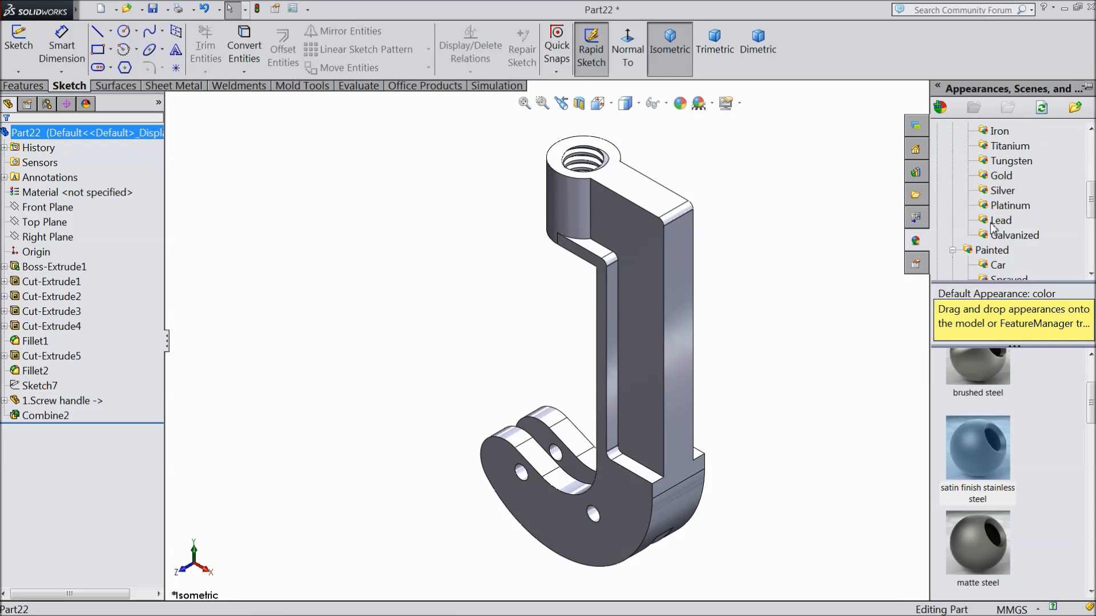
left_click(998, 176)
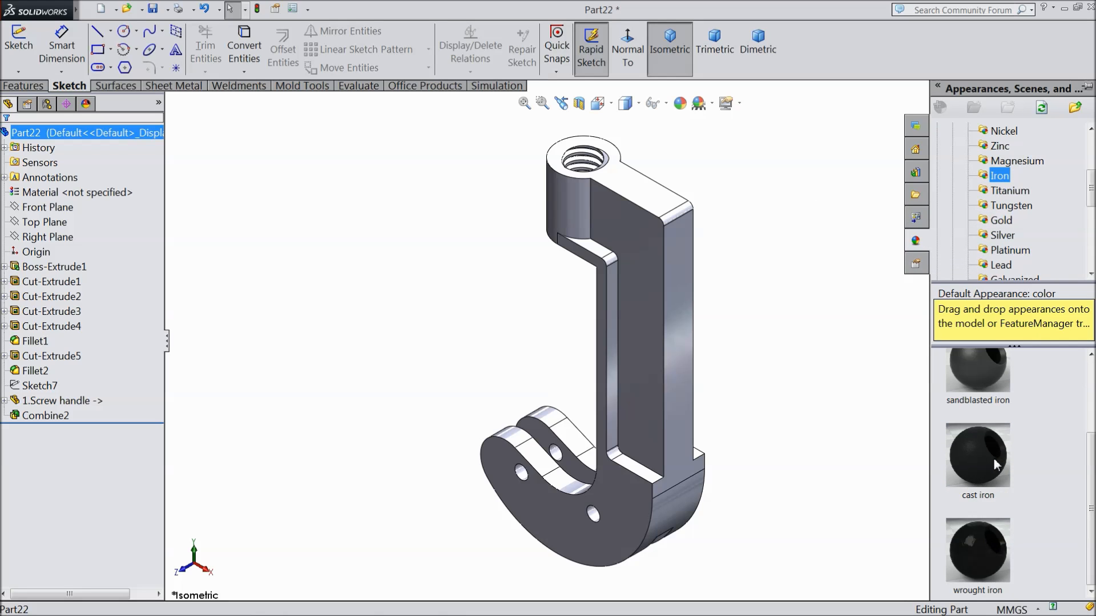
double_click(988, 460)
middle_click_drag(784, 437, 807, 386)
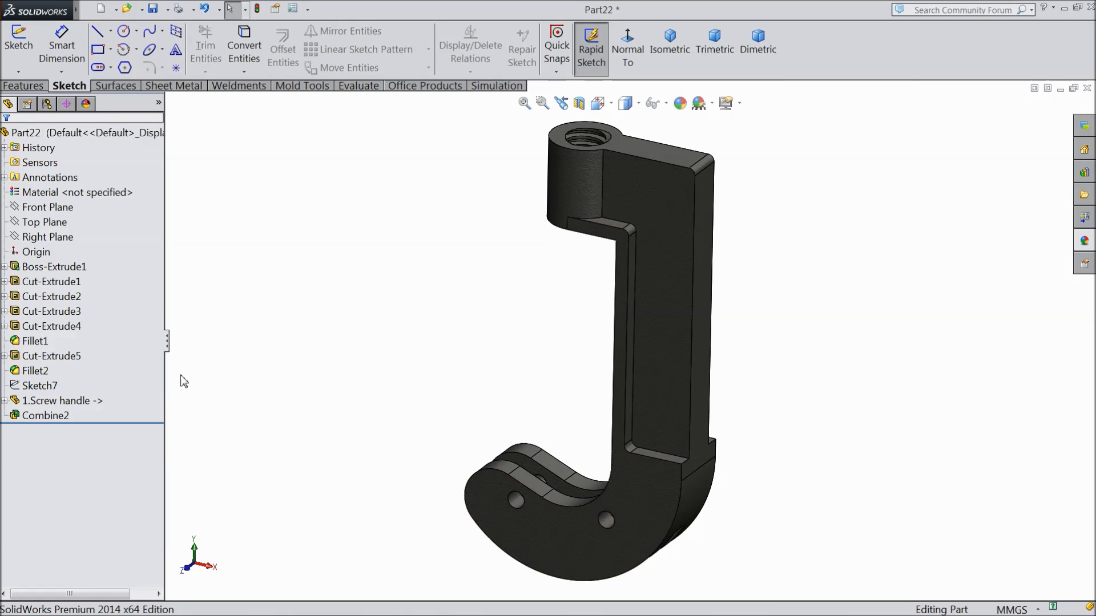
Step: Select all features from Boss-Extrude1 to Combine2 and apply the gloss red car paint appearance
left_click(53, 266)
left_click(51, 282, "ctrl")
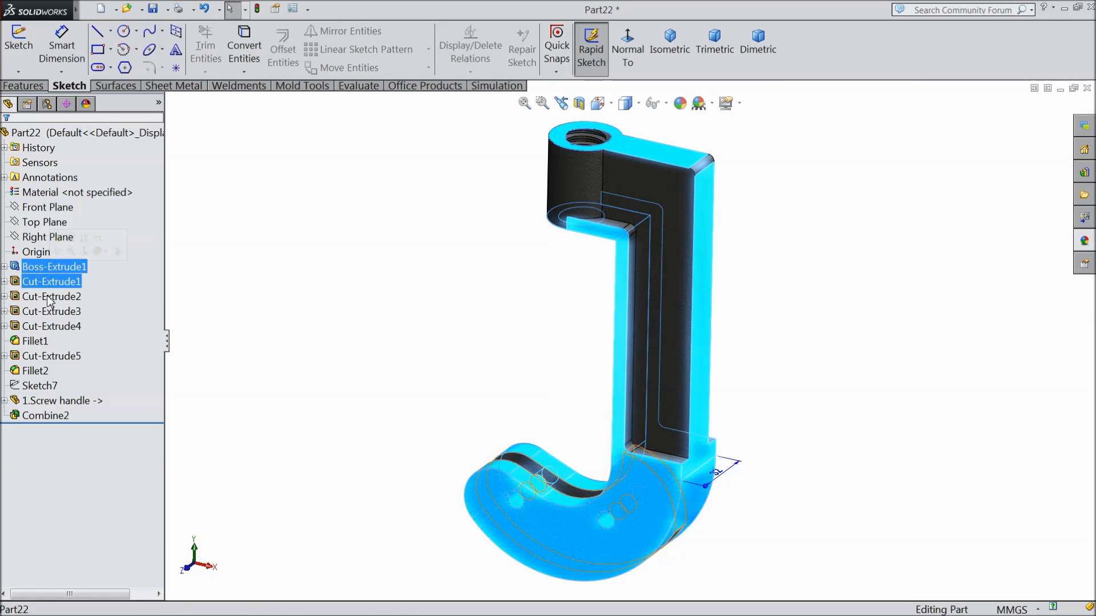
left_click(45, 415, "shift")
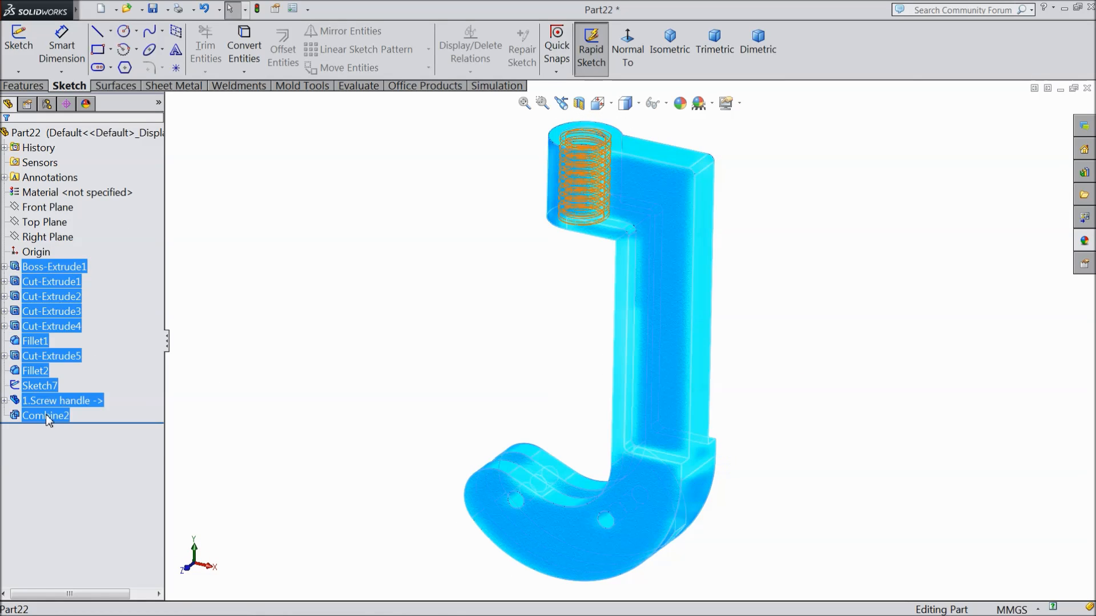
left_click(1084, 240)
scroll(994, 233, "down", 5)
left_click(986, 205)
scroll(1022, 456, "down", 3)
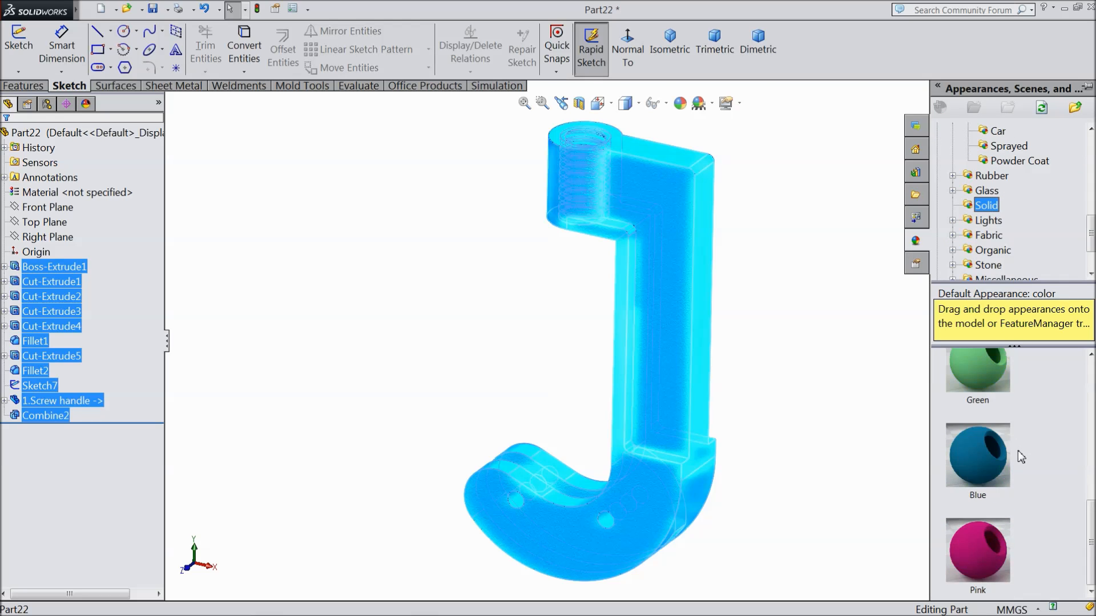
scroll(994, 458, "up", 5)
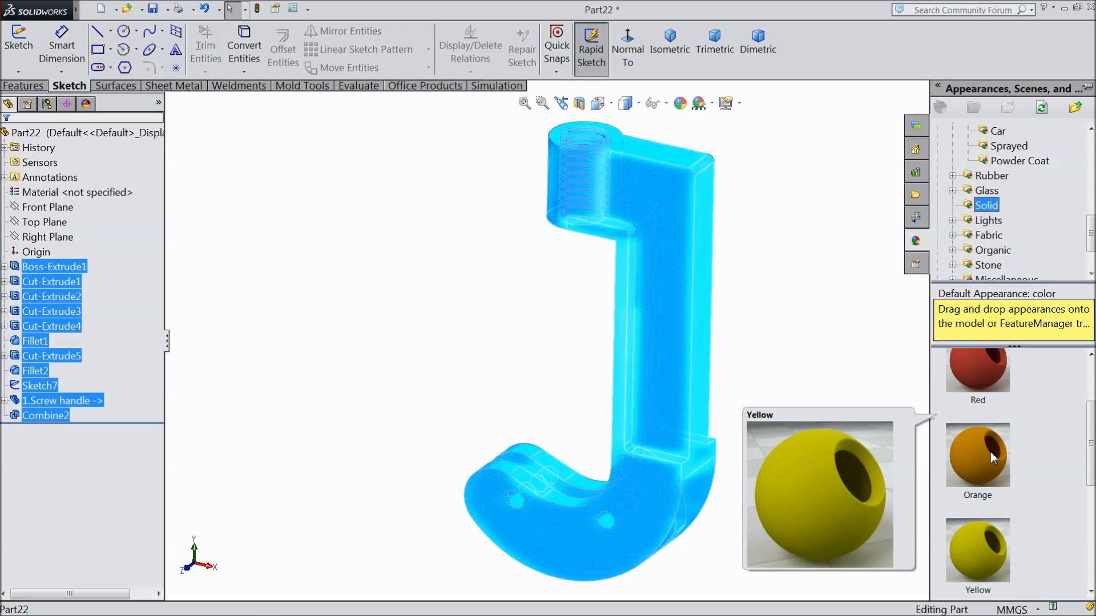
scroll(990, 450, "down", 5)
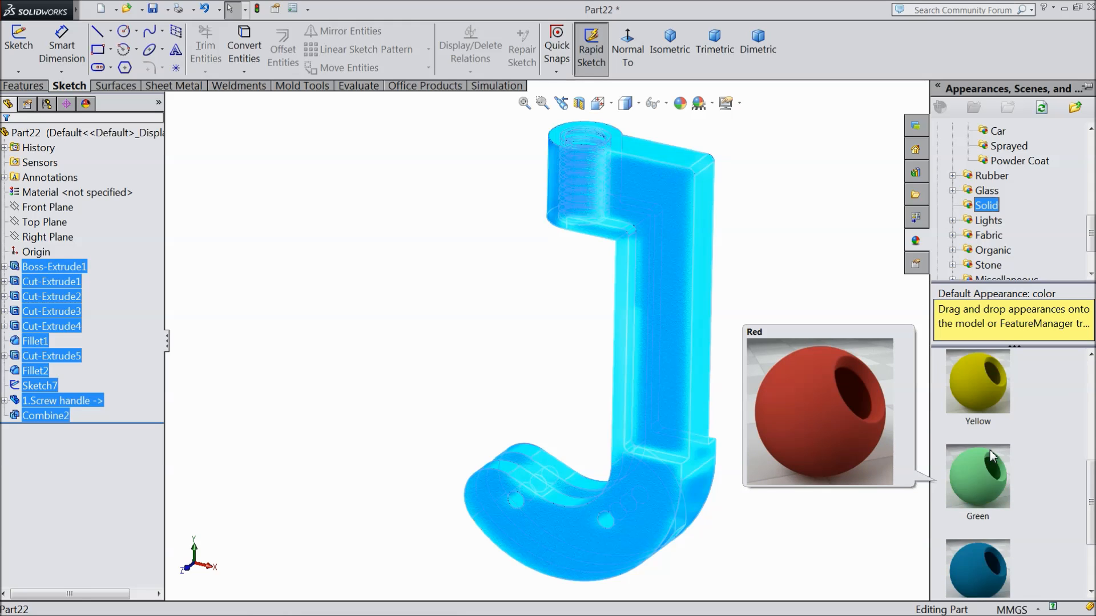
scroll(981, 502, "up", 4)
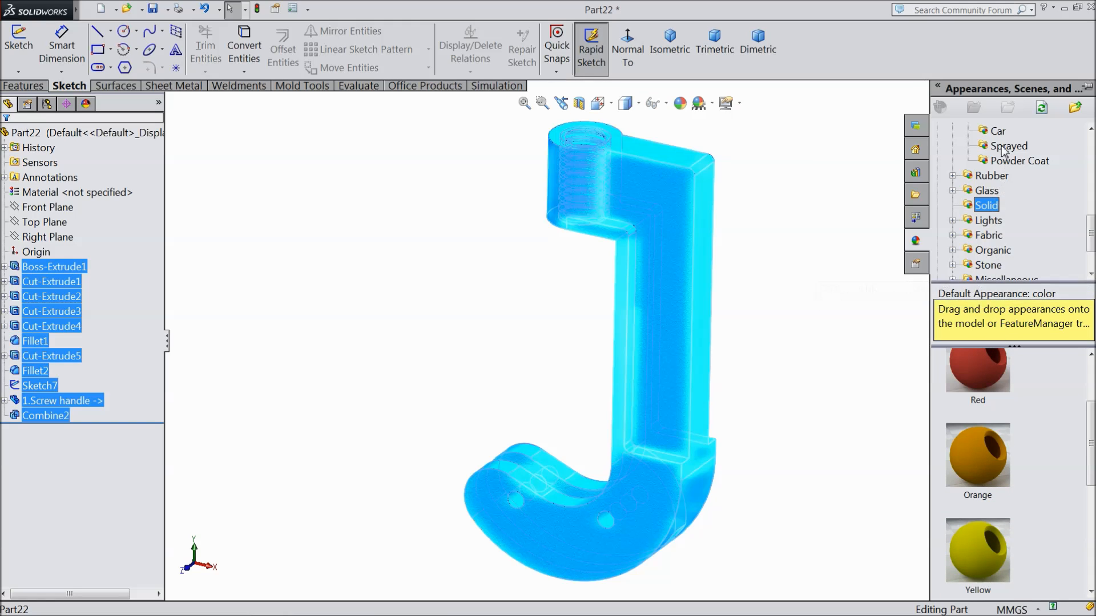
scroll(1010, 188, "up", 1)
left_click(1007, 207)
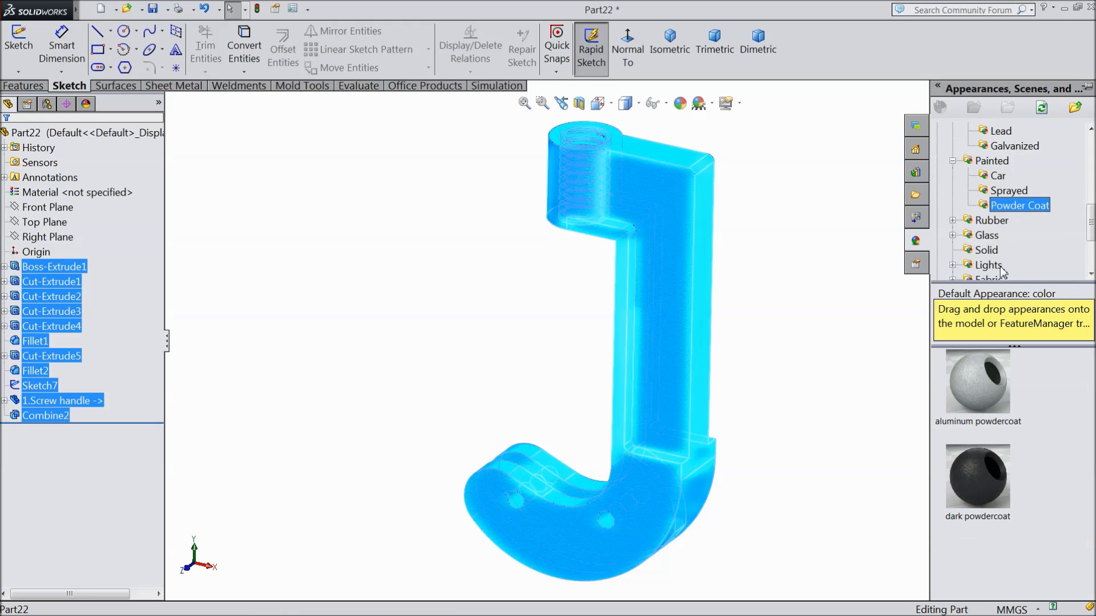
left_click(997, 175)
scroll(985, 451, "down", 5)
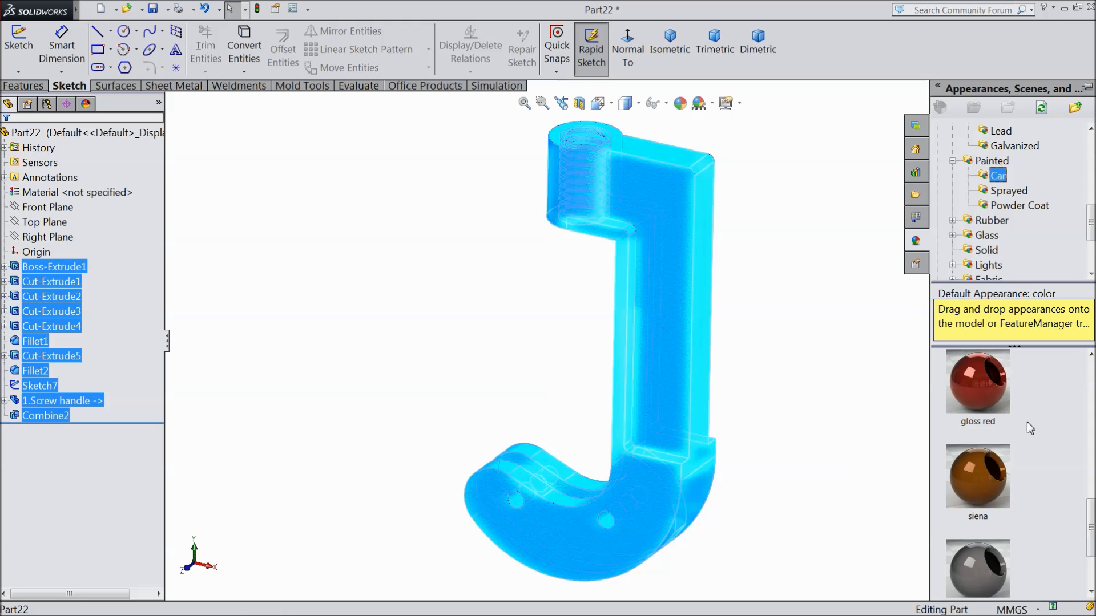
double_click(979, 391)
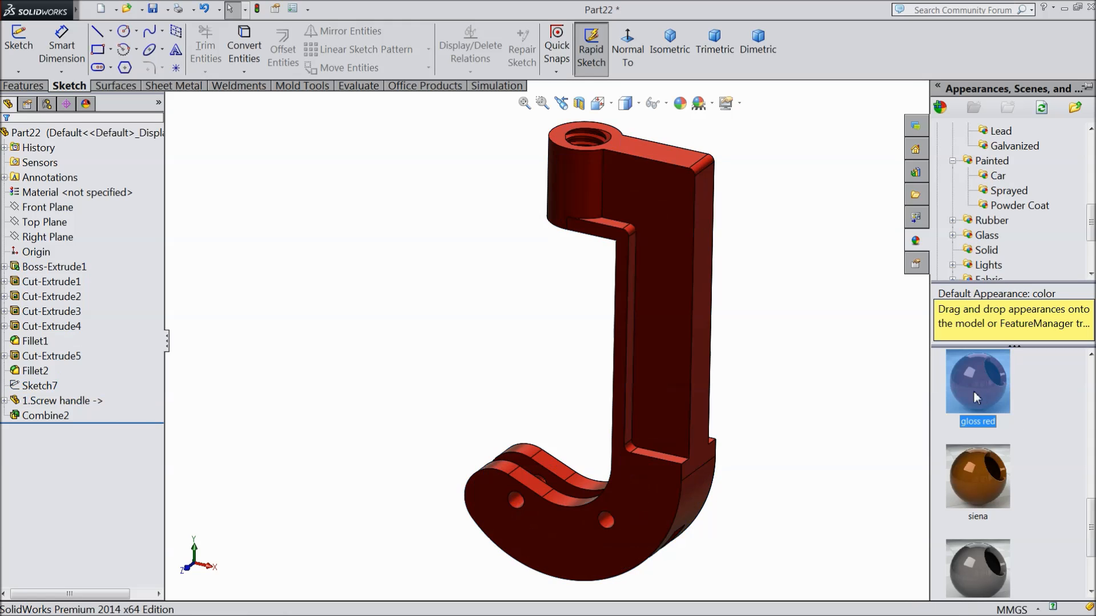
Step: Examine the painted hook from several angles and look through the other car paint appearances
middle_click_drag(783, 433, 765, 451)
scroll(978, 457, "down", 5)
mouse_move(1005, 464)
scroll(1004, 463, "down", 5)
left_click(995, 518)
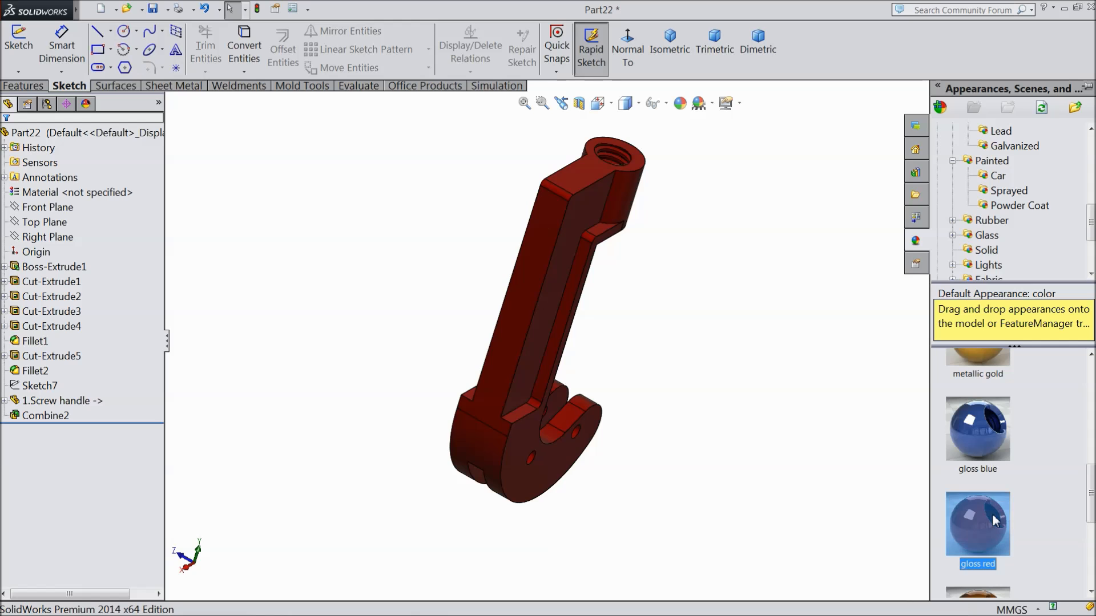
middle_click_drag(749, 467, 660, 306)
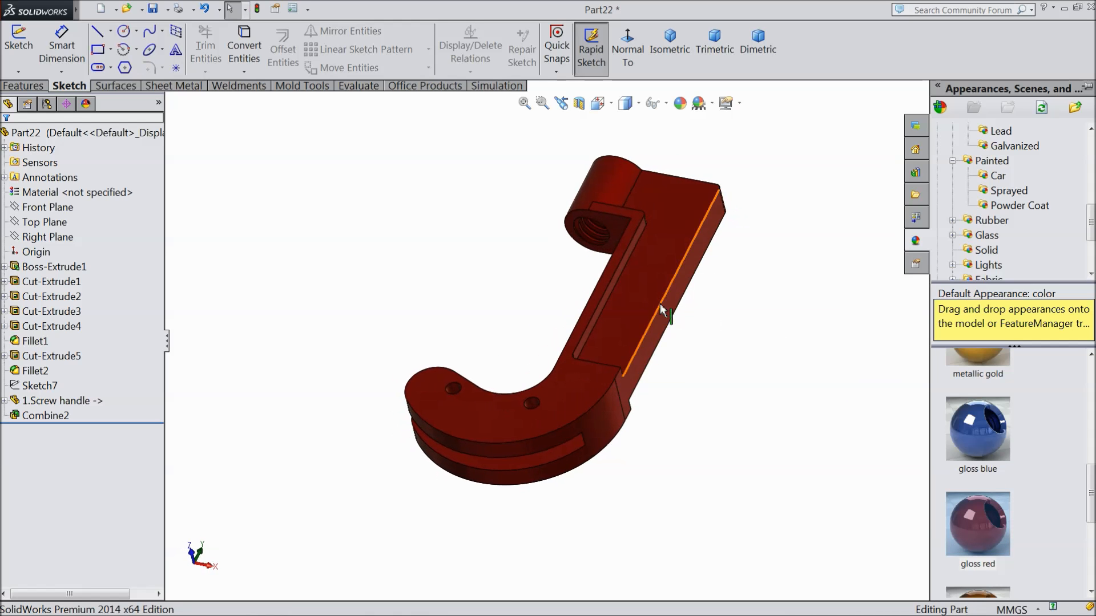
scroll(660, 306, "down", 4)
middle_click_drag(740, 443, 758, 396)
key("f")
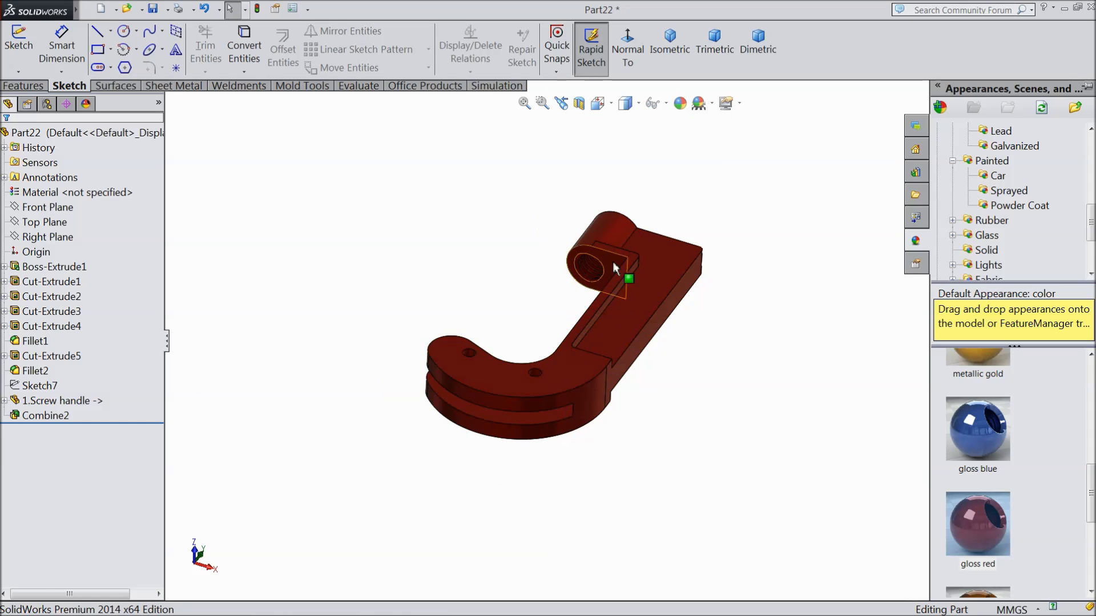
Step: Set the gloss red appearance's colour to RGB 255, 0, 0, add the Combine2 body to its selected geometry, and accept
left_click(679, 105)
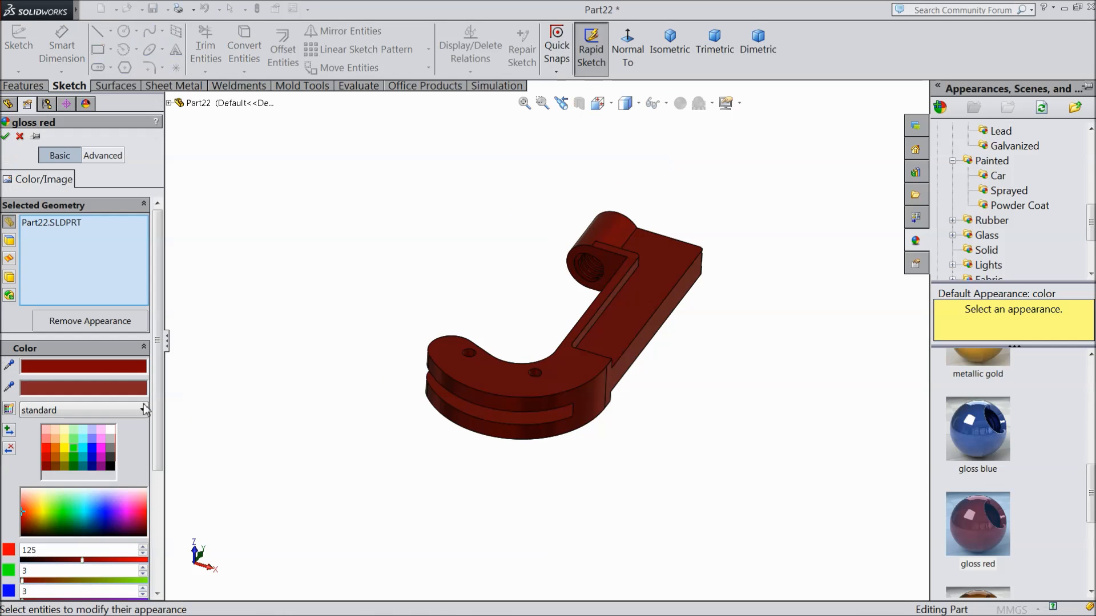
left_click(47, 451)
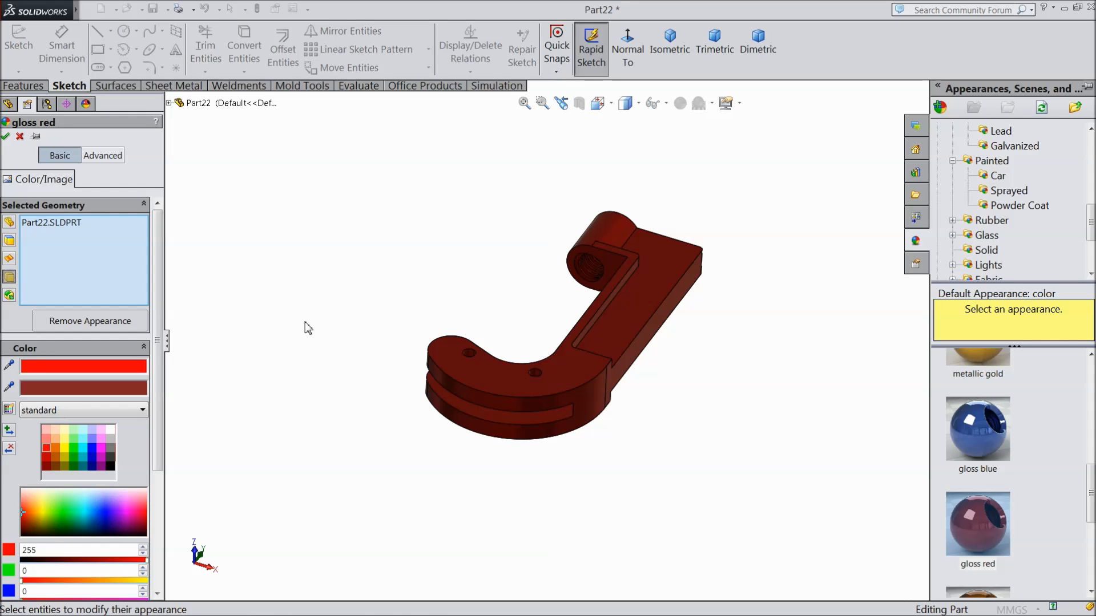
left_click(559, 385)
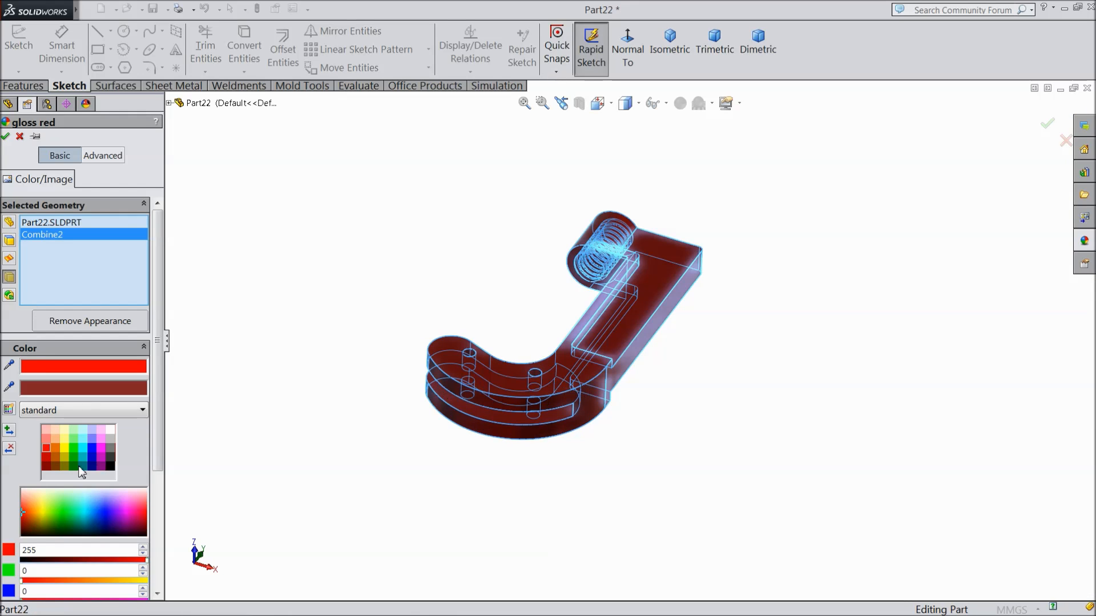
left_click(6, 137)
middle_click_drag(412, 259, 484, 337)
scroll(542, 341, "down", 3)
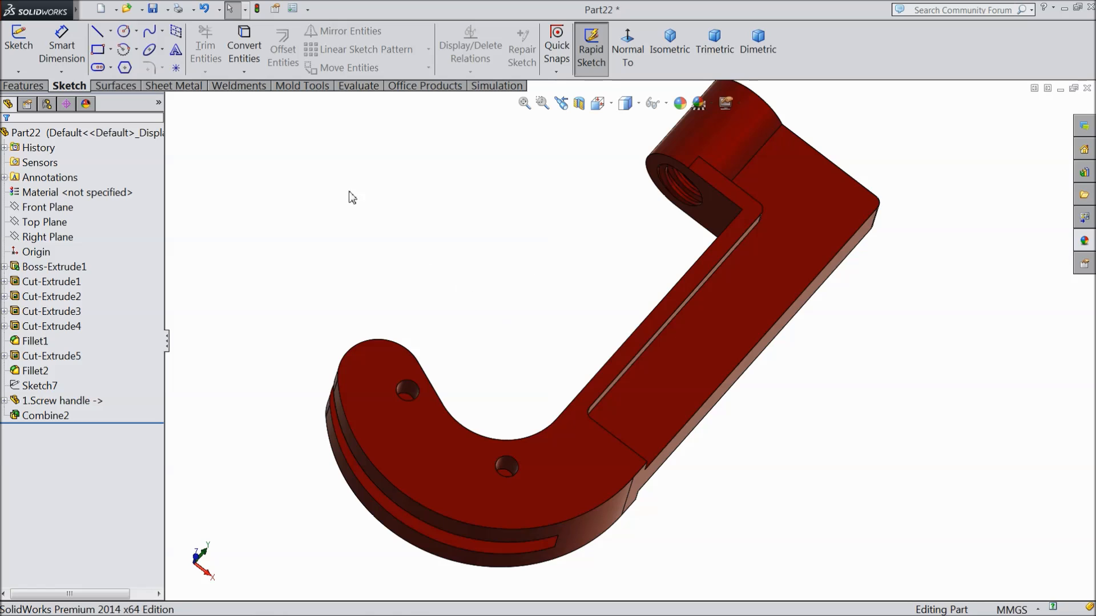
scroll(414, 268, "up", 2)
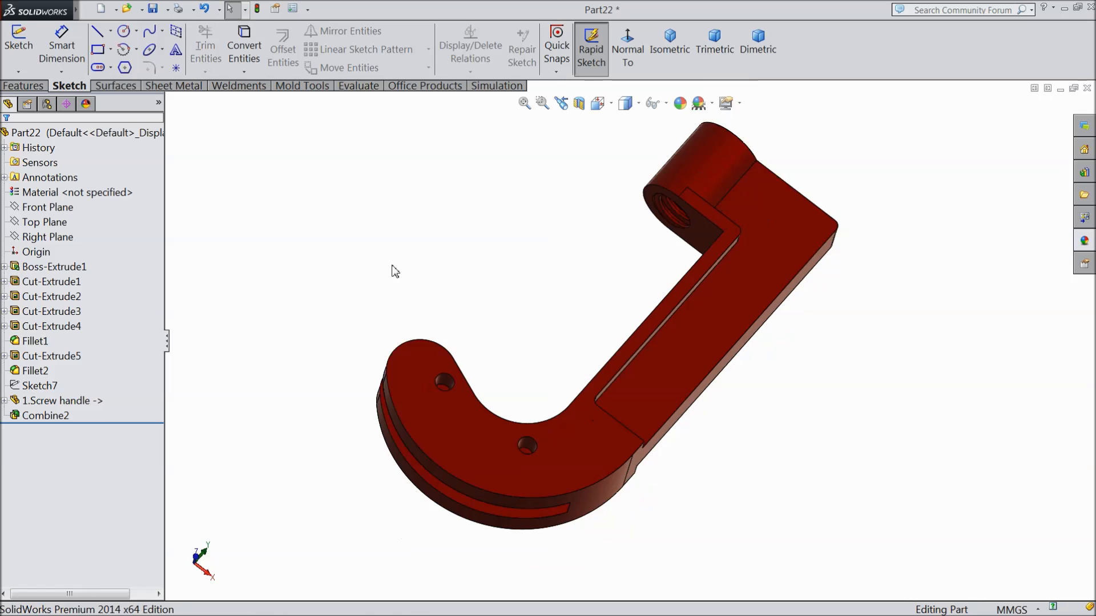
left_click(101, 140)
left_click(680, 103)
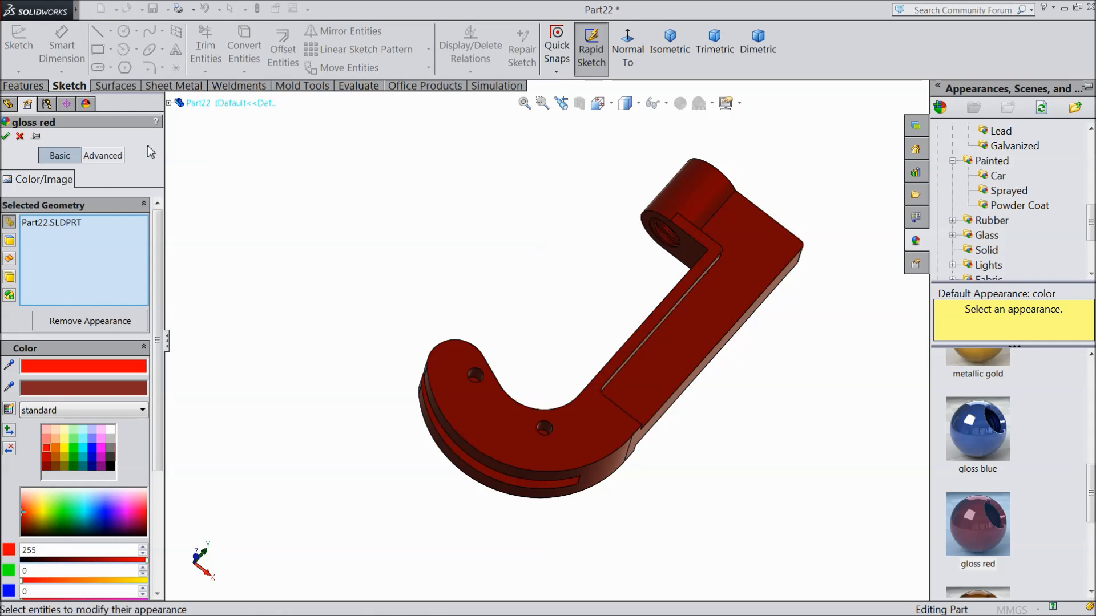
left_click(5, 136)
Step: Select all features from Boss-Extrude1 to Combine2 and apply the cast carbon steel appearance to the hook
scroll(1032, 213, "up", 6)
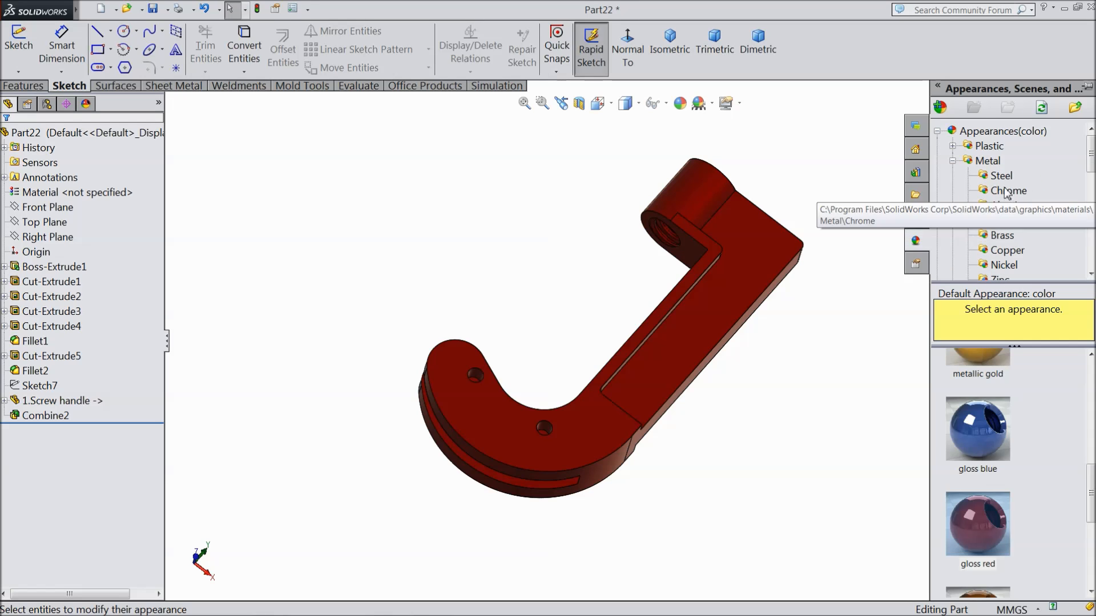
left_click(1002, 175)
scroll(1029, 453, "down", 10)
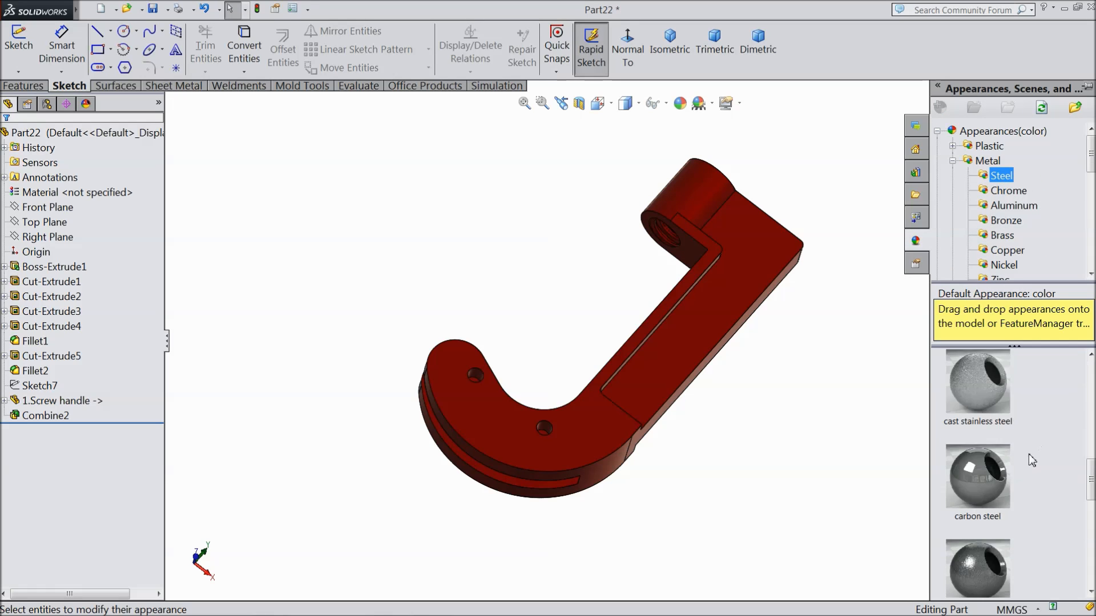
left_click(983, 455)
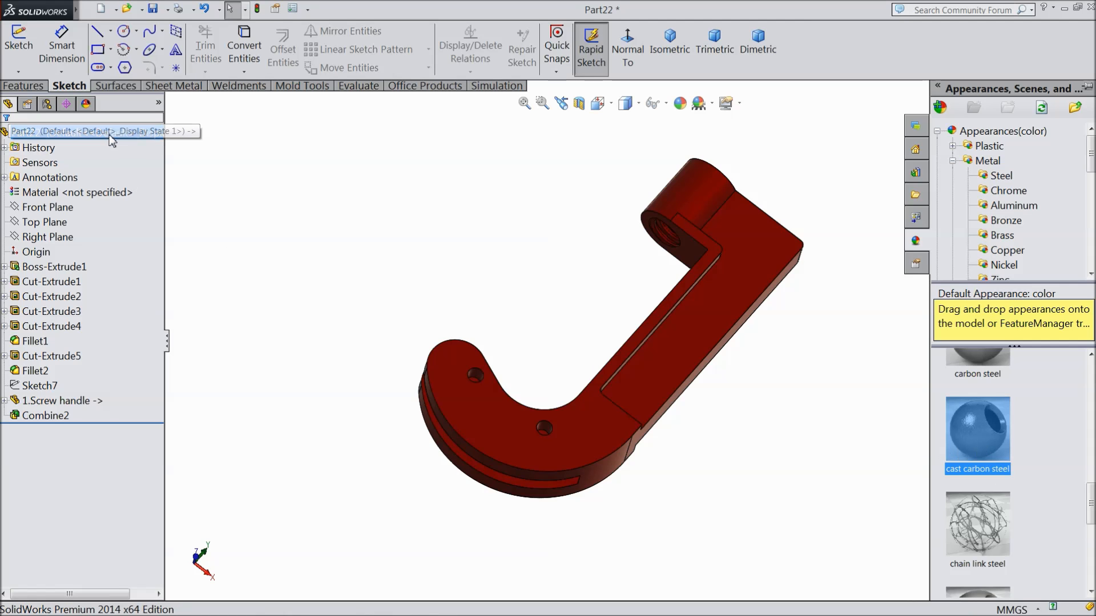
left_click(61, 267)
left_click(59, 420, "ctrl")
left_click(60, 417, "shift")
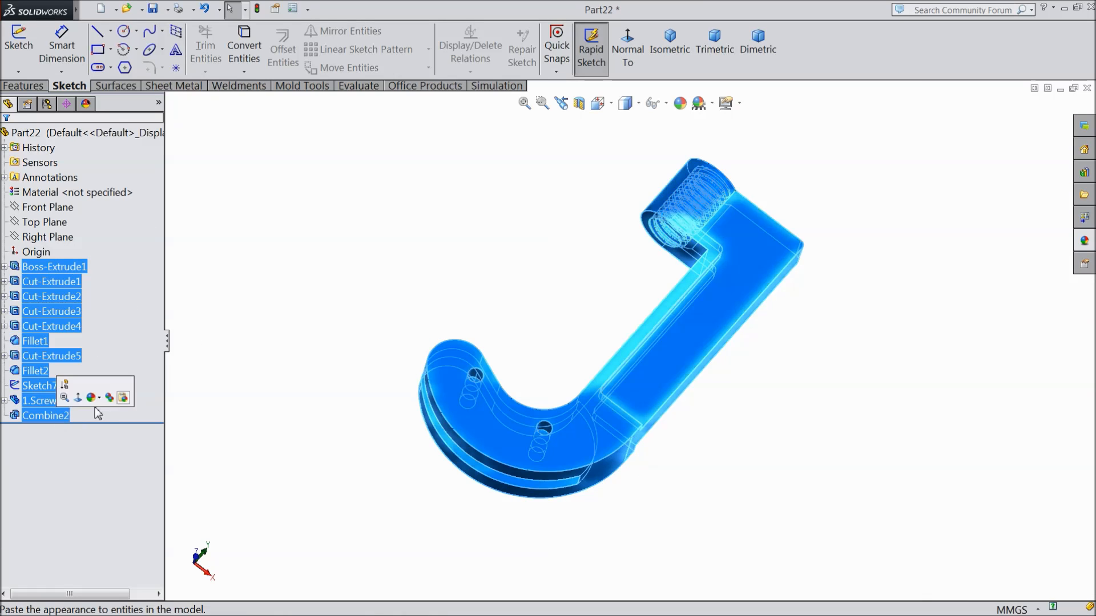
left_click(1084, 240)
left_click_drag(993, 446, 828, 440)
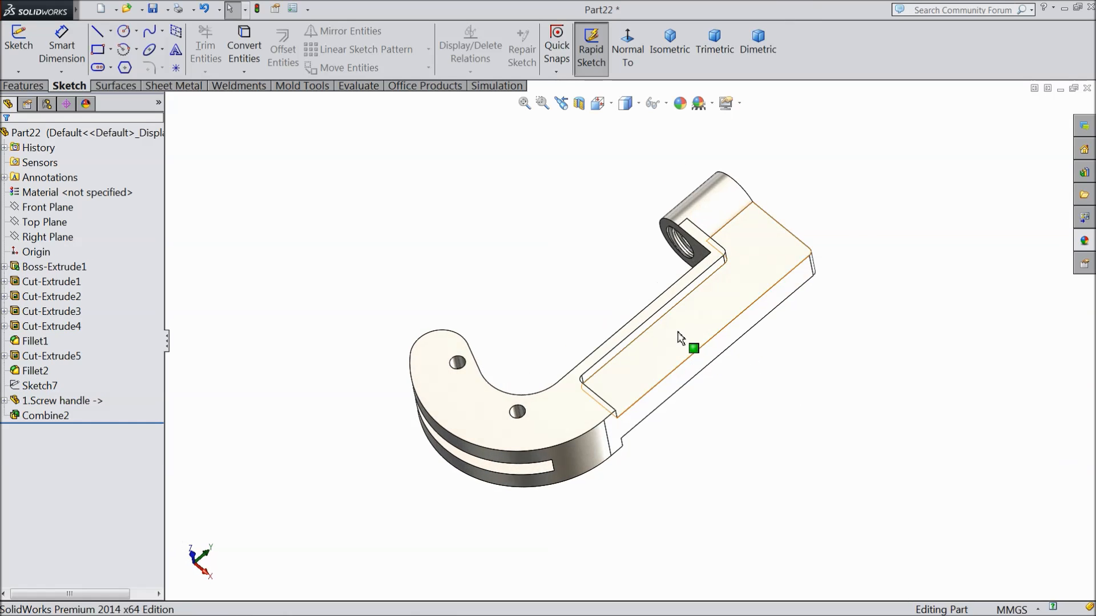
scroll(692, 347, "down", 2)
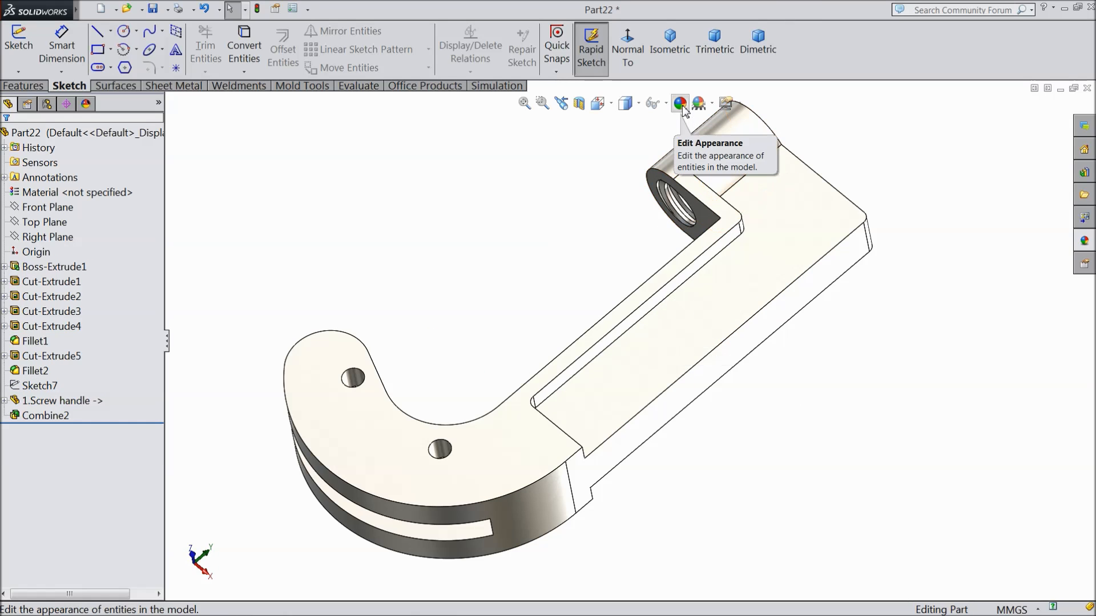
Step: Look through the car paint appearances, including gloss red, siena, steel grey and candy apple red
left_click(1085, 241)
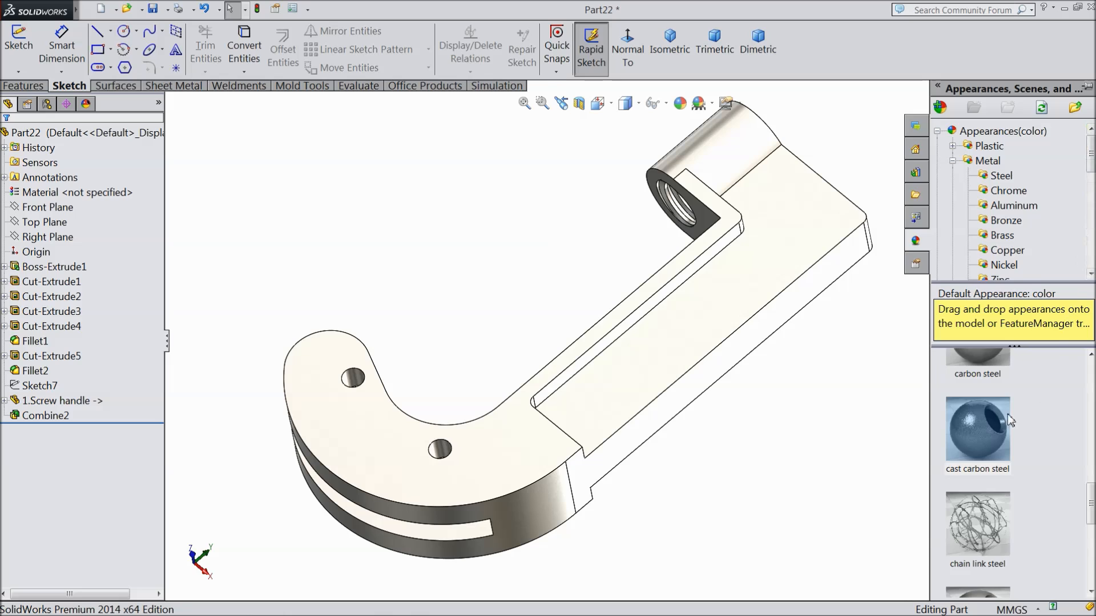
scroll(1022, 228, "down", 5)
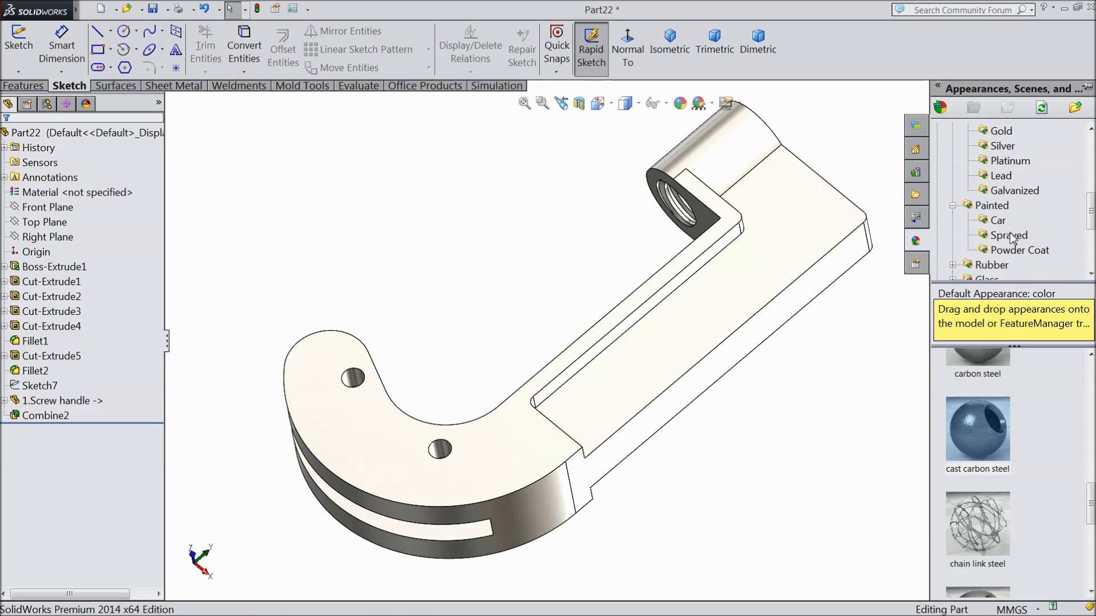
left_click(998, 220)
scroll(1022, 399, "down", 3)
mouse_move(994, 451)
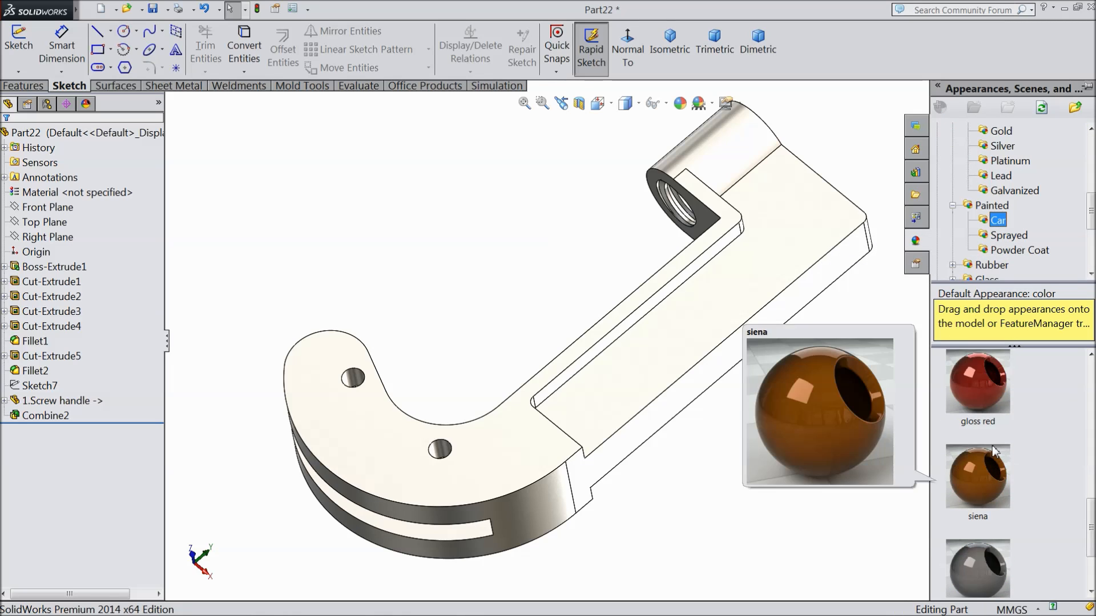
scroll(994, 451, "down", 3)
left_click(983, 570)
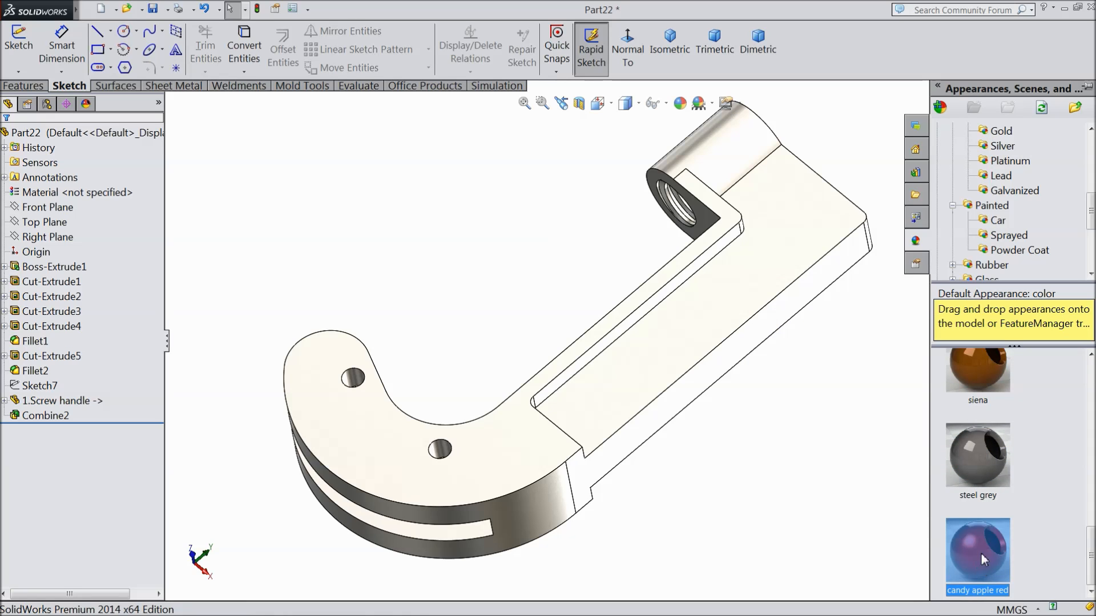
scroll(998, 465, "up", 3)
left_click_drag(991, 410, 881, 423)
mouse_move(881, 423)
middle_mouse_down()
mouse_move(856, 428)
mouse_move(881, 434)
middle_mouse_up()
key("Escape")
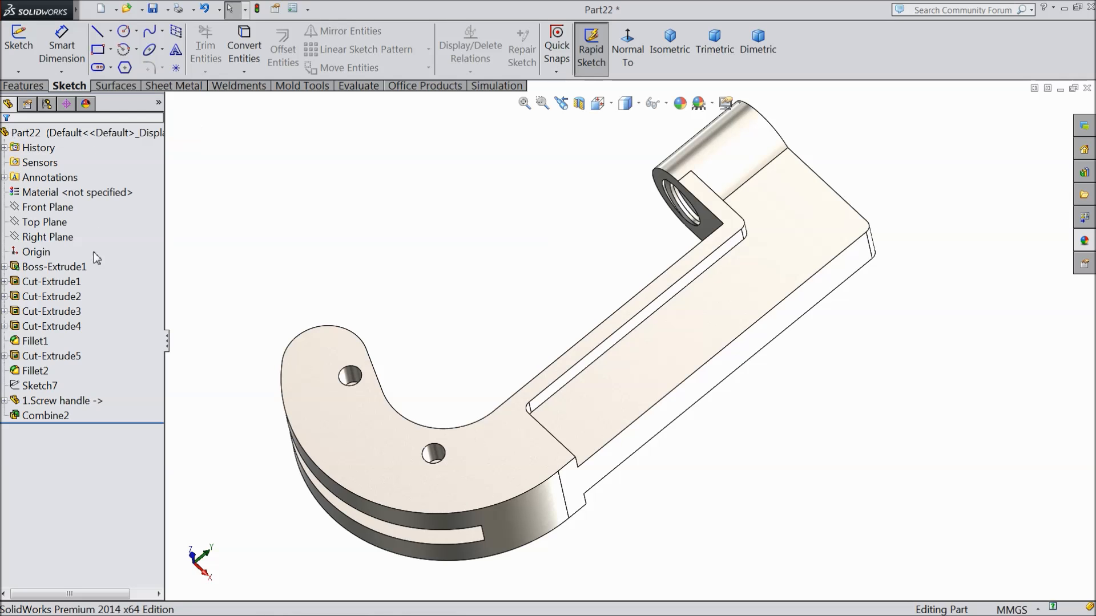
Step: Select all features from Boss-Extrude1 to Combine2 and apply a dark red car paint appearance to the hook
left_click(54, 267)
left_click(47, 417, "ctrl")
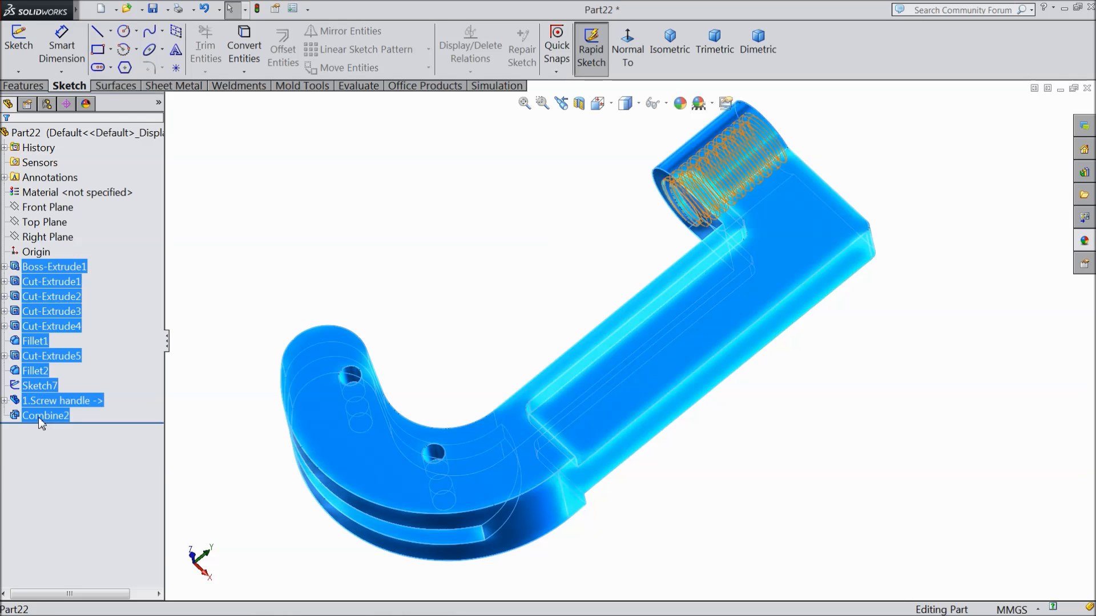
left_click(1084, 242)
left_click_drag(993, 454, 835, 435)
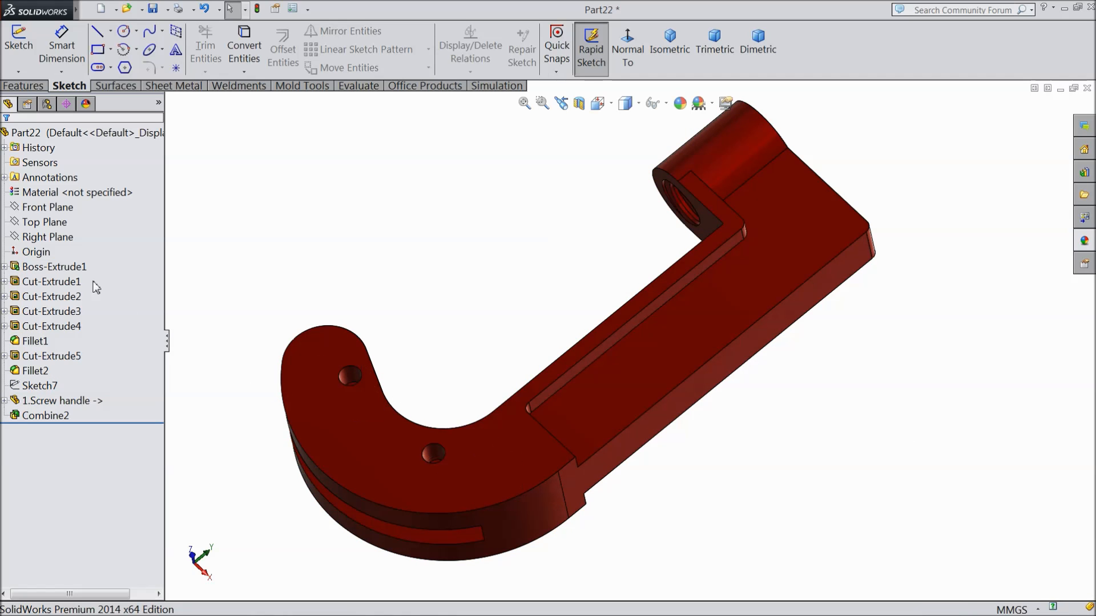
Step: Select all features from Boss-Extrude1 to Combine2, apply the candy apple red car paint and check the hook from several angles
left_click(61, 267)
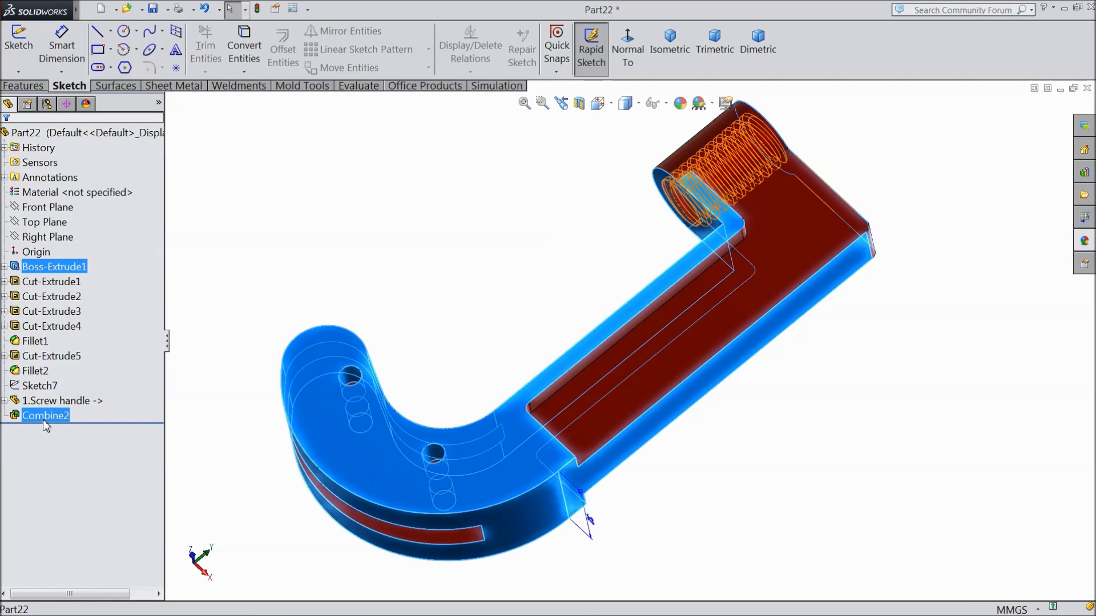
left_click(44, 420, "shift")
left_click(1087, 245)
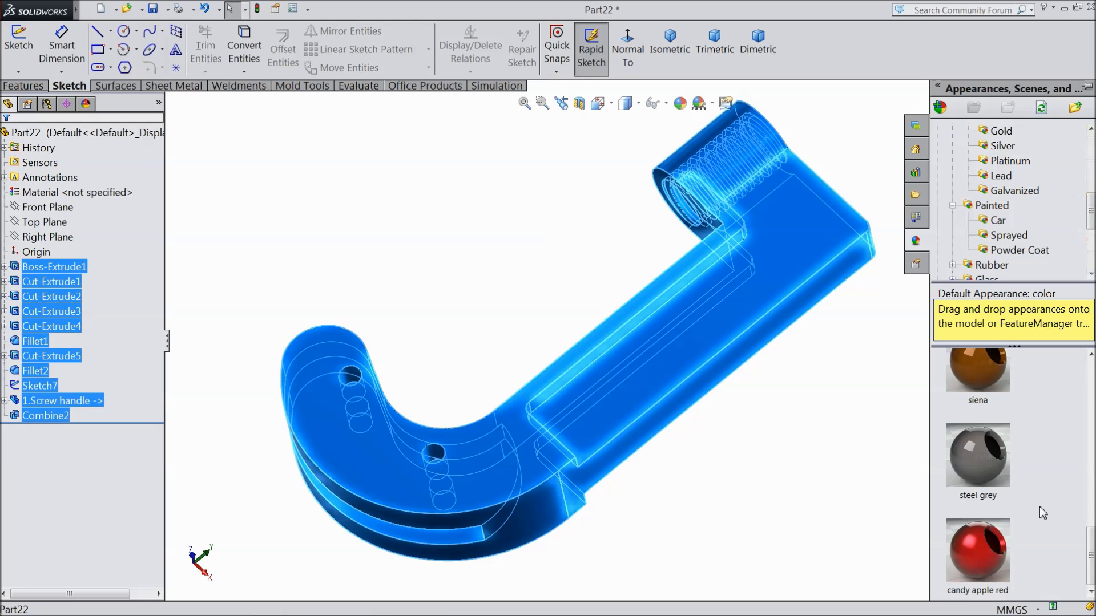
left_click_drag(988, 573, 834, 509)
middle_click_drag(795, 478, 810, 416)
scroll(702, 411, "down", 5)
middle_click_drag(702, 411, 731, 423)
scroll(731, 422, "up", 5)
middle_click_drag(592, 259, 621, 326)
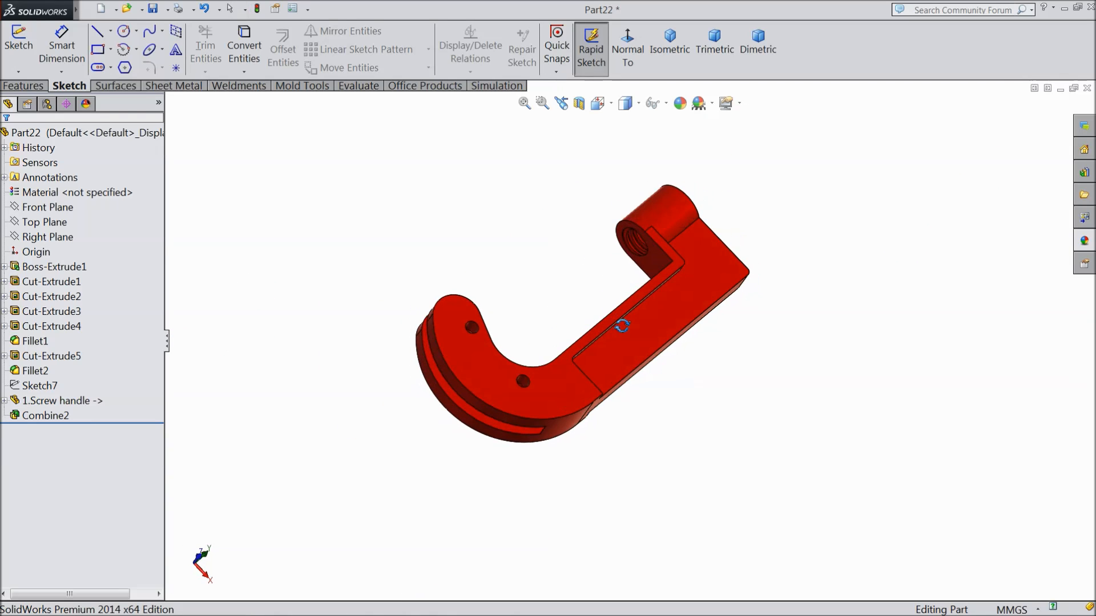
Step: Show the hook in isometric view and save the part as 2.Body in the Pipe Cutter folder
left_click(677, 47)
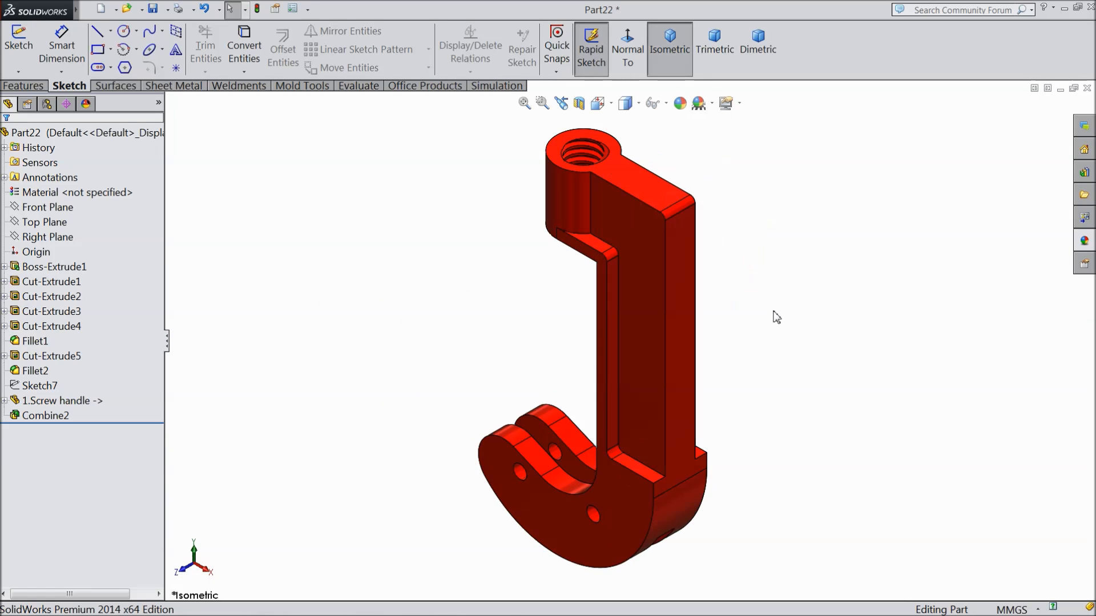
left_click(155, 10)
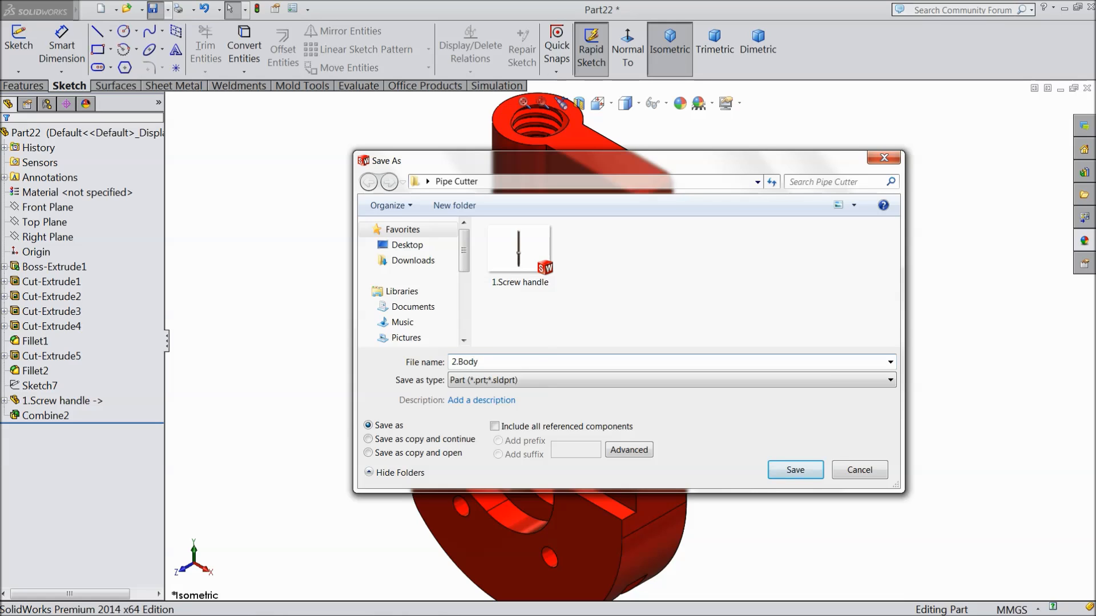
left_click(791, 469)
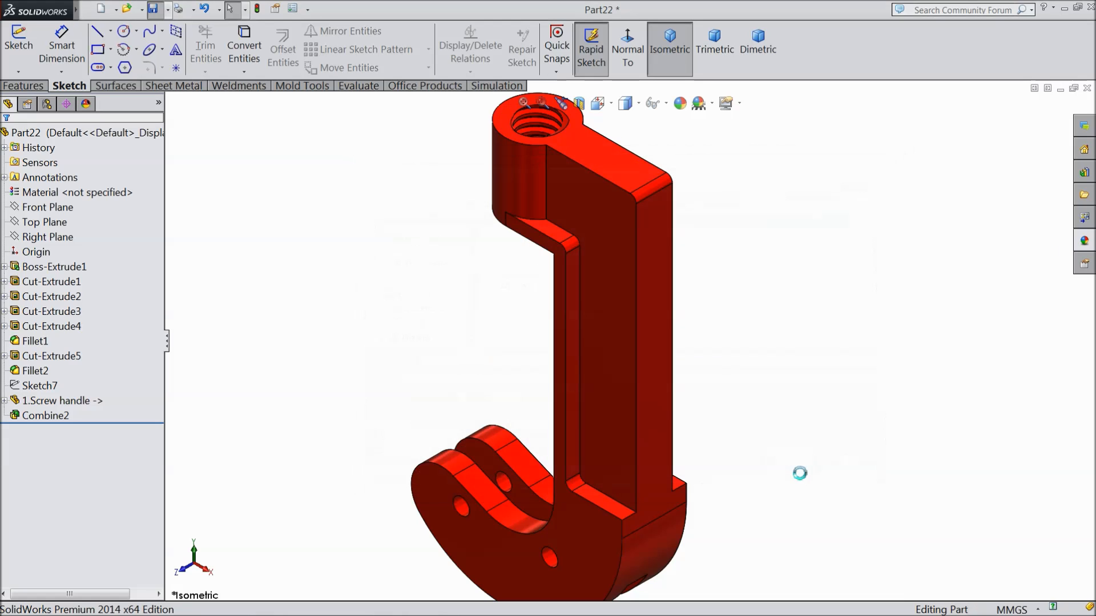
scroll(719, 445, "up", 1)
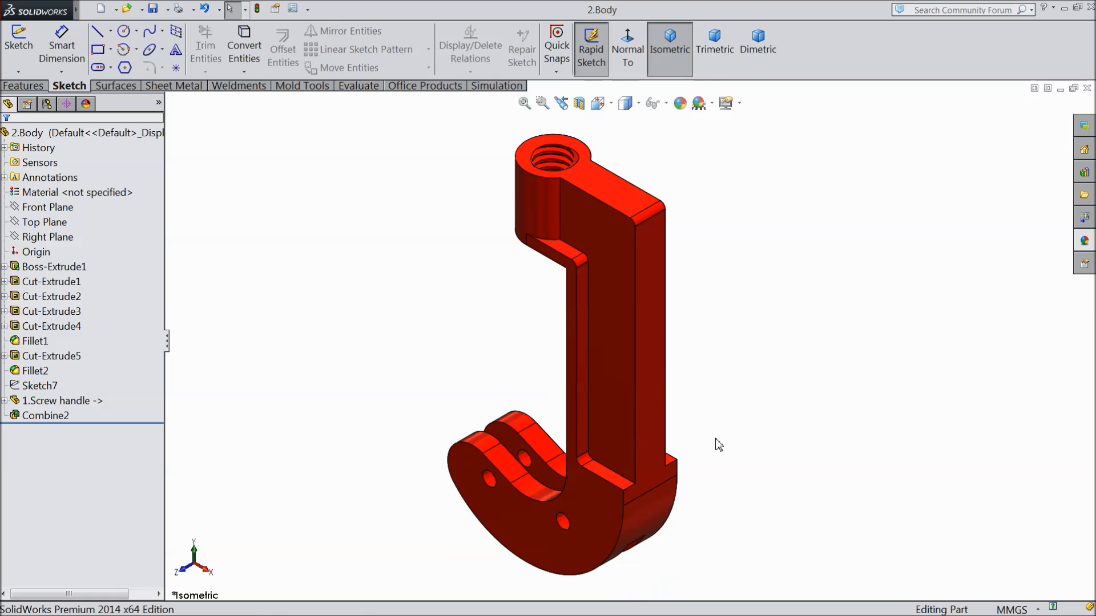
middle_click_drag(698, 416, 684, 392)
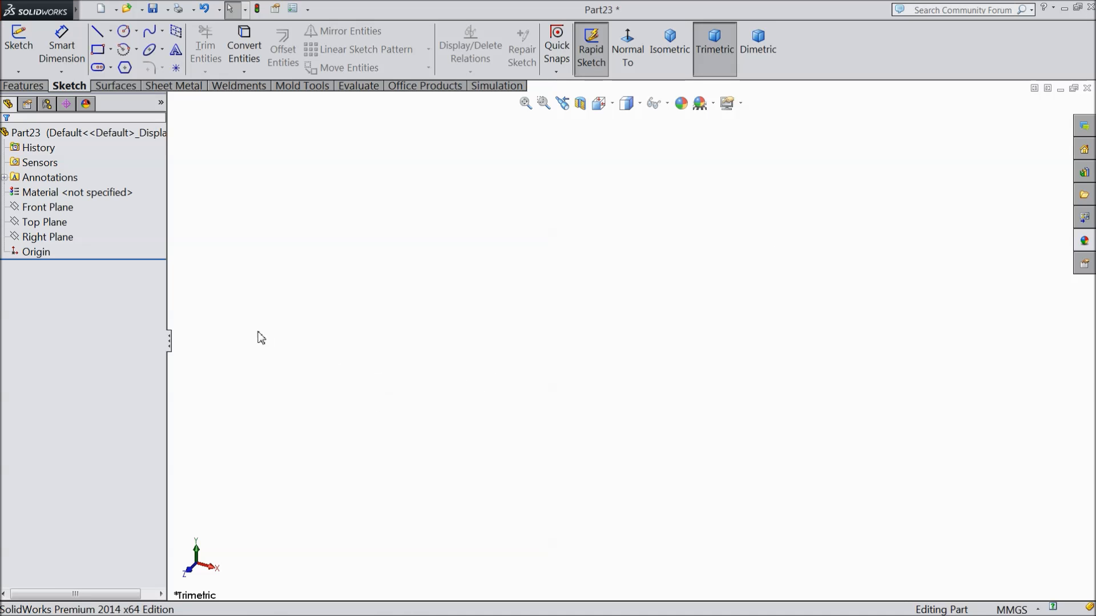
Step: On the new part's Front Plane, sketch a horizontal centerline about 17 mm long ending at the origin and a vertical one about 78 mm up
left_click(52, 214)
left_click(94, 191)
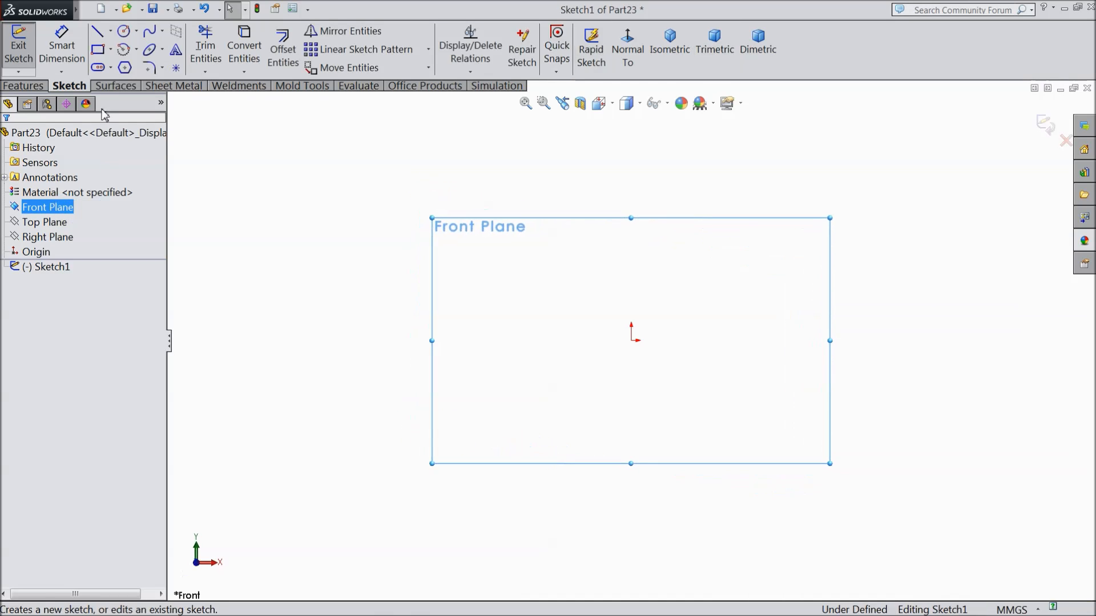
left_click(111, 32)
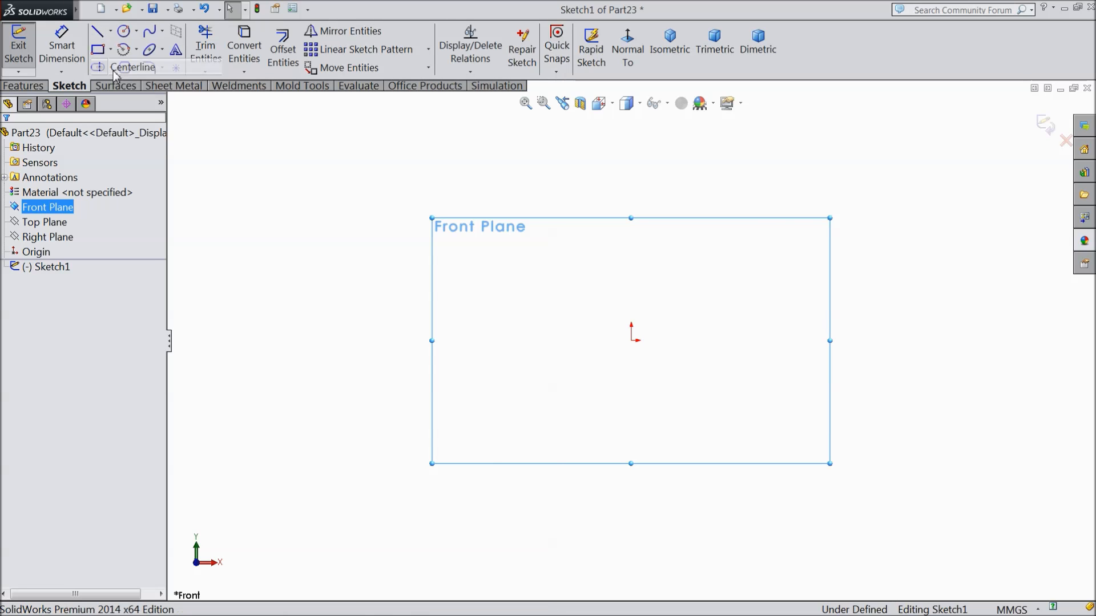
left_click(117, 68)
left_click(592, 341)
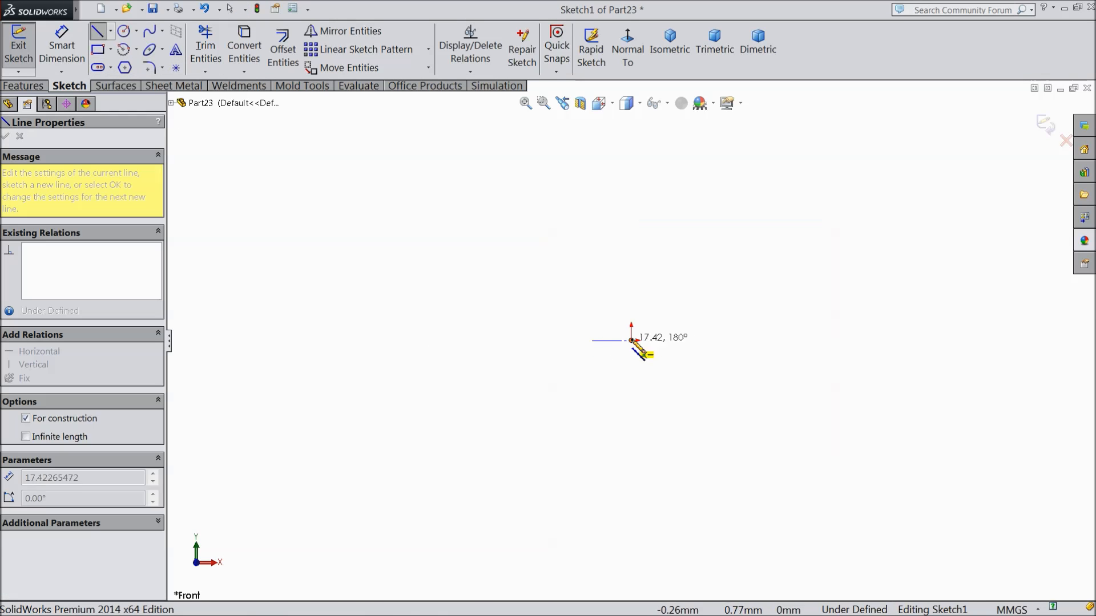
left_click(631, 341)
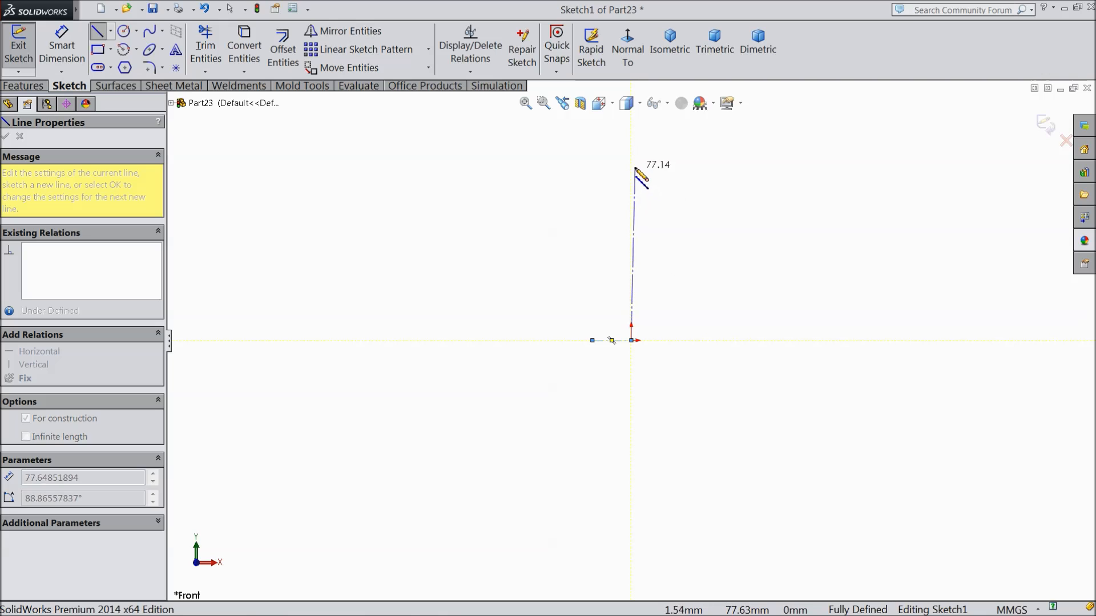
left_click(631, 166)
right_click(664, 114)
left_click(685, 122)
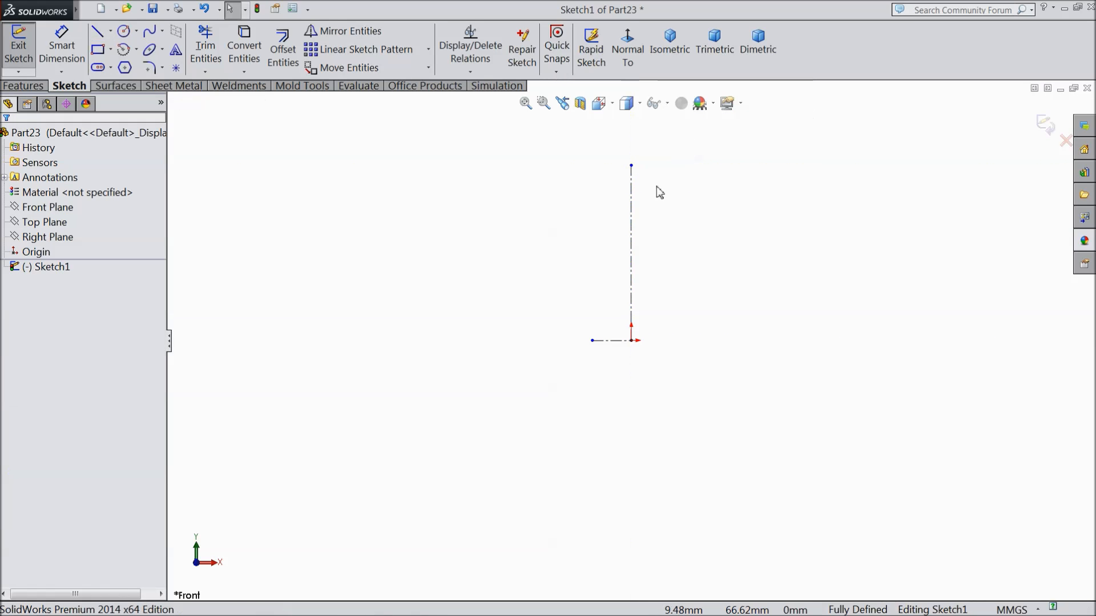
Step: Sketch a closed profile about 45 mm wide above the origin, with vertical sides, short shoulders and slopes meeting at the vertical centerline's upper end
left_click(96, 35)
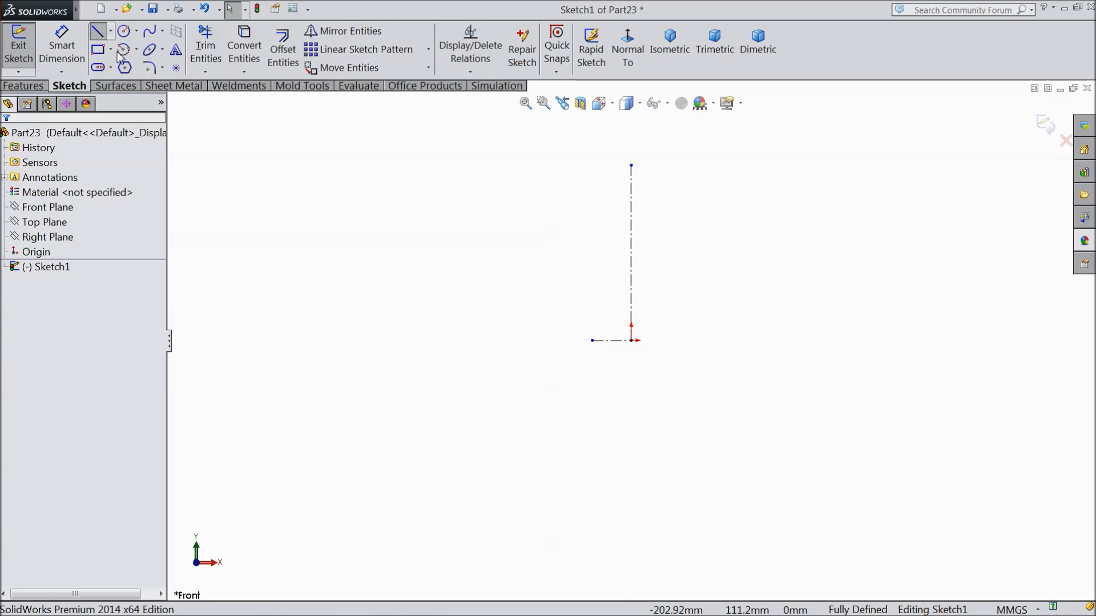
left_click(679, 240)
left_click(679, 289)
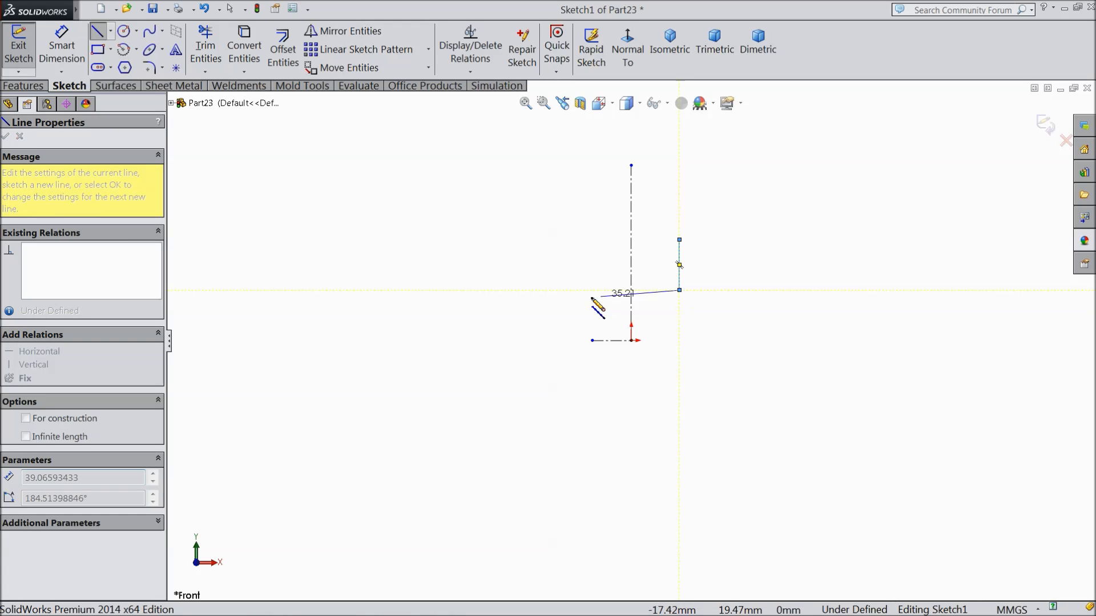
left_click(578, 290)
left_click(578, 235)
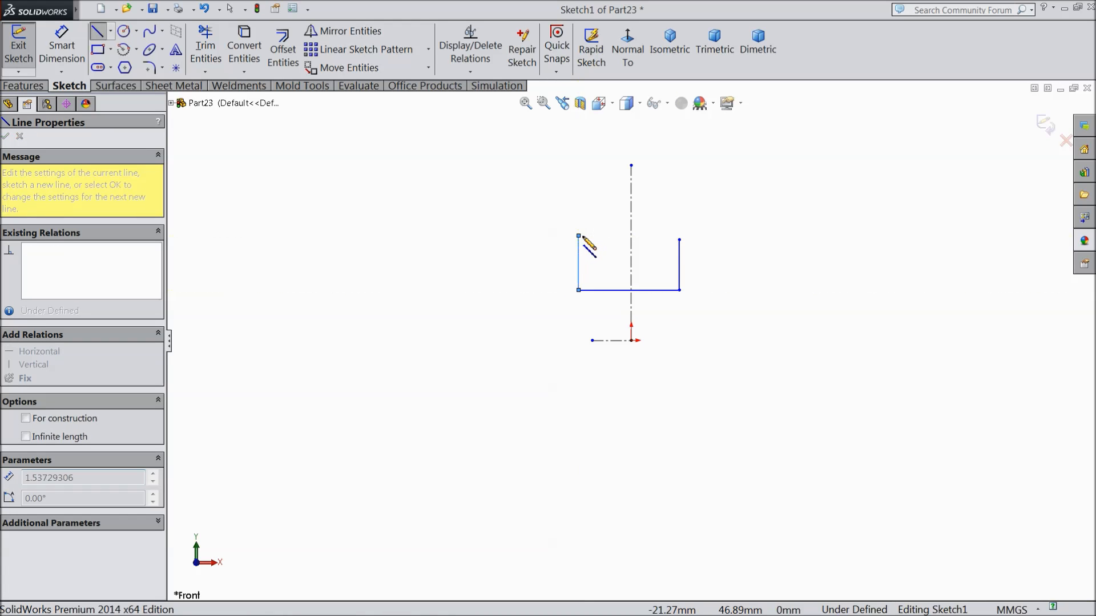
left_click(631, 165)
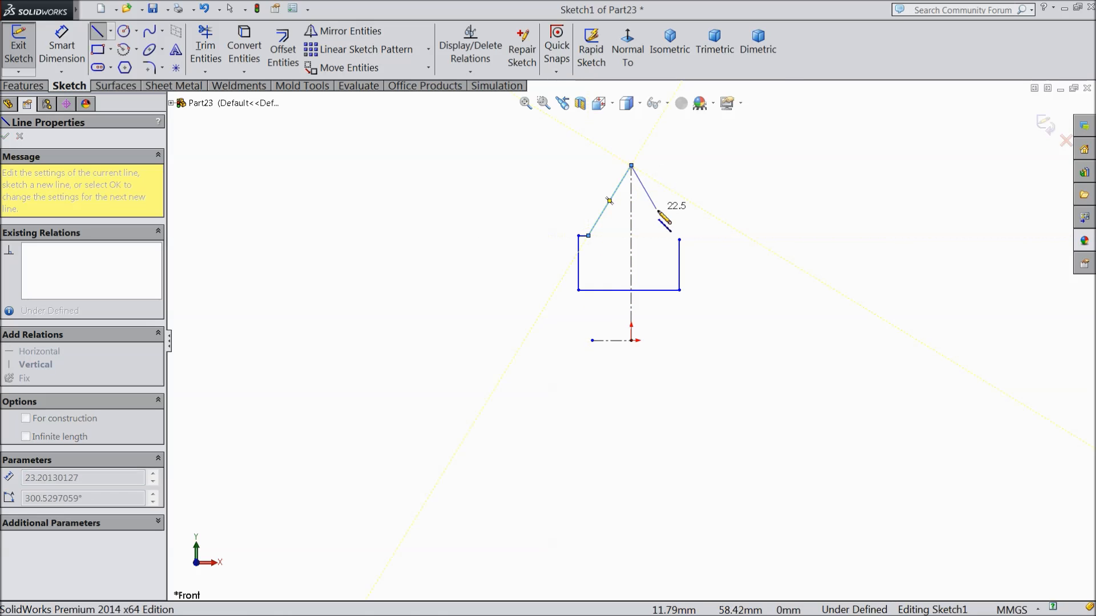
left_click(669, 240)
left_click(679, 240)
right_click(702, 203)
left_click(733, 177)
Step: Make the profile's two vertical sides symmetric about the vertical centerline
scroll(710, 195, "down", 2)
scroll(648, 335, "down", 3)
scroll(693, 320, "up", 1)
mouse_move(702, 289)
left_mouse_down()
mouse_move(482, 324)
mouse_move(386, 325)
left_mouse_up()
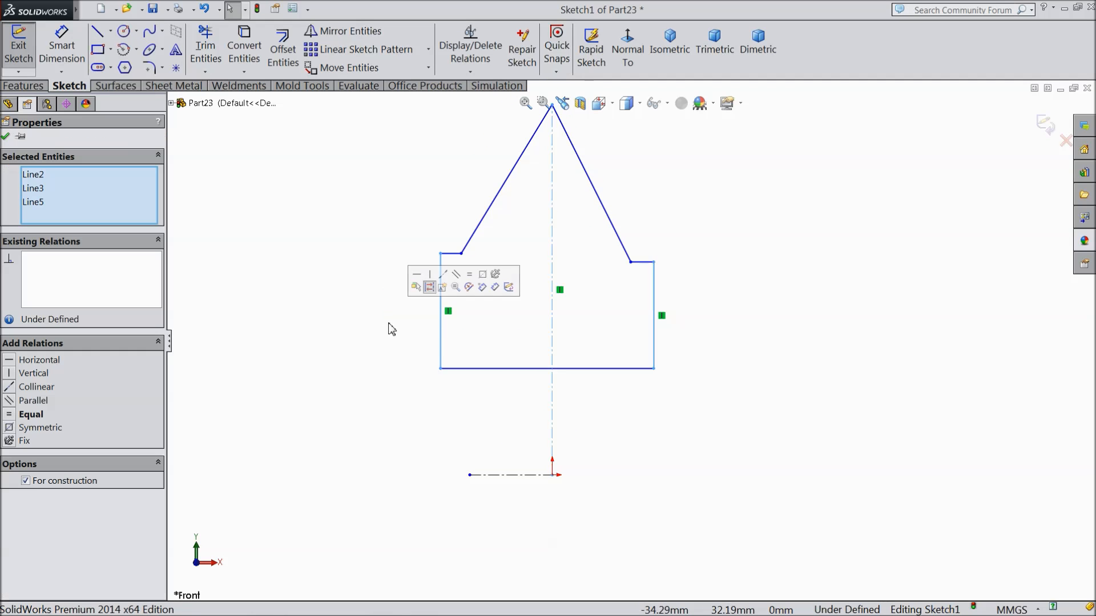
left_click(483, 276)
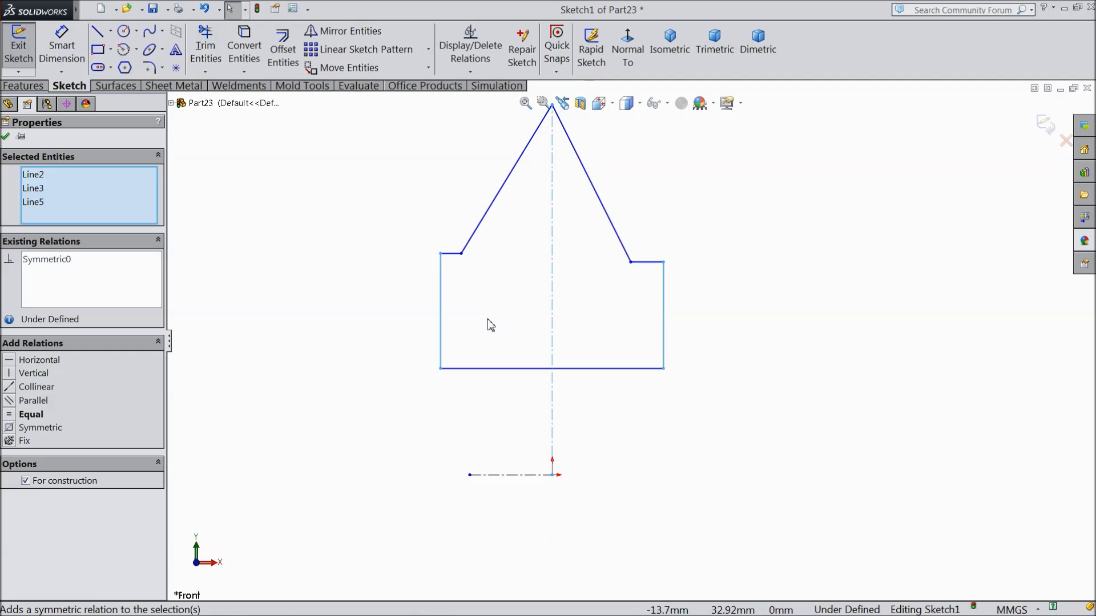
left_click(4, 136)
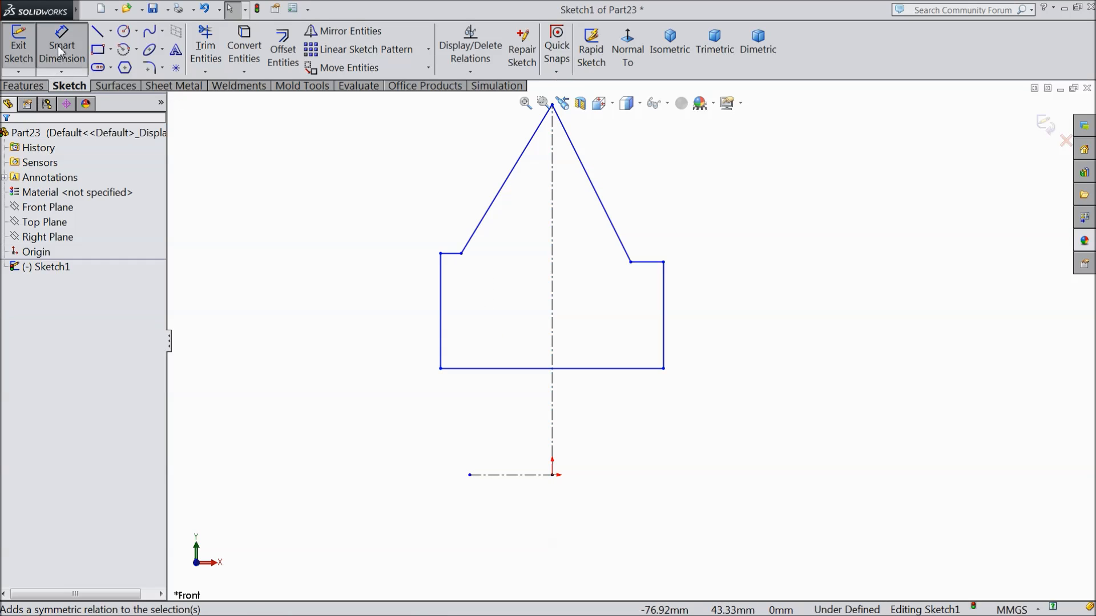
Step: Dimension the profile's base line 4 mm above the horizontal centerline and set its length to 10 mm
left_click(514, 369)
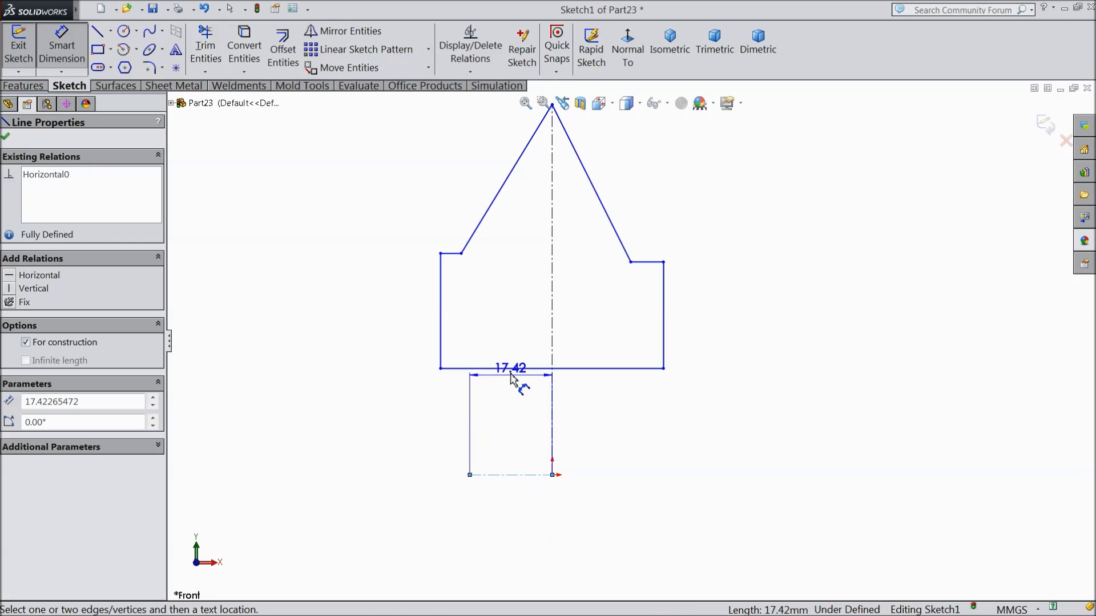
left_click(502, 475)
left_click(385, 426)
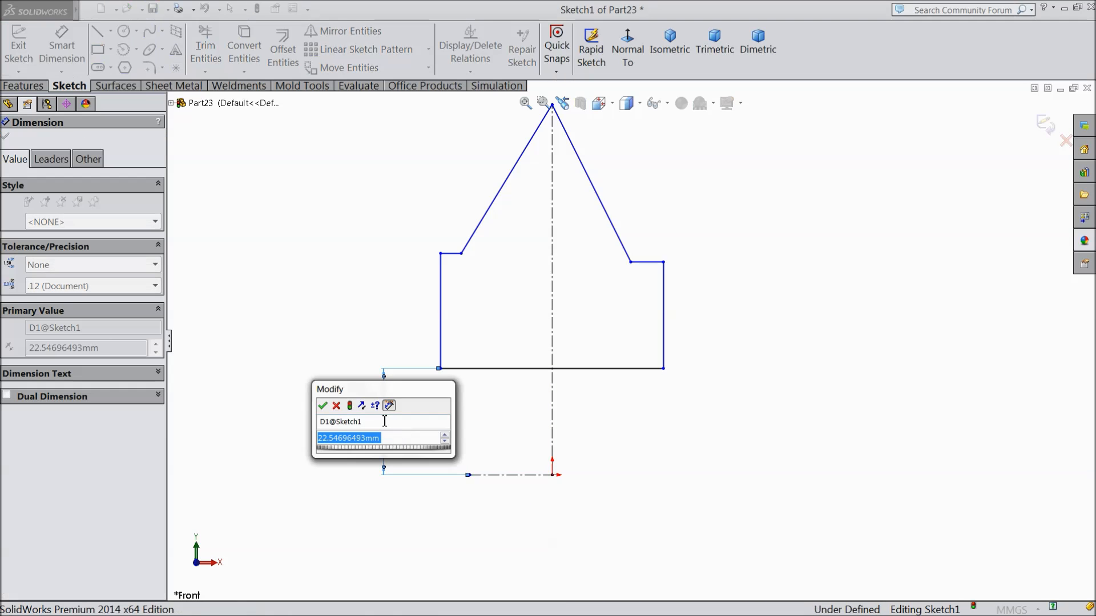
type("4")
left_click(322, 405)
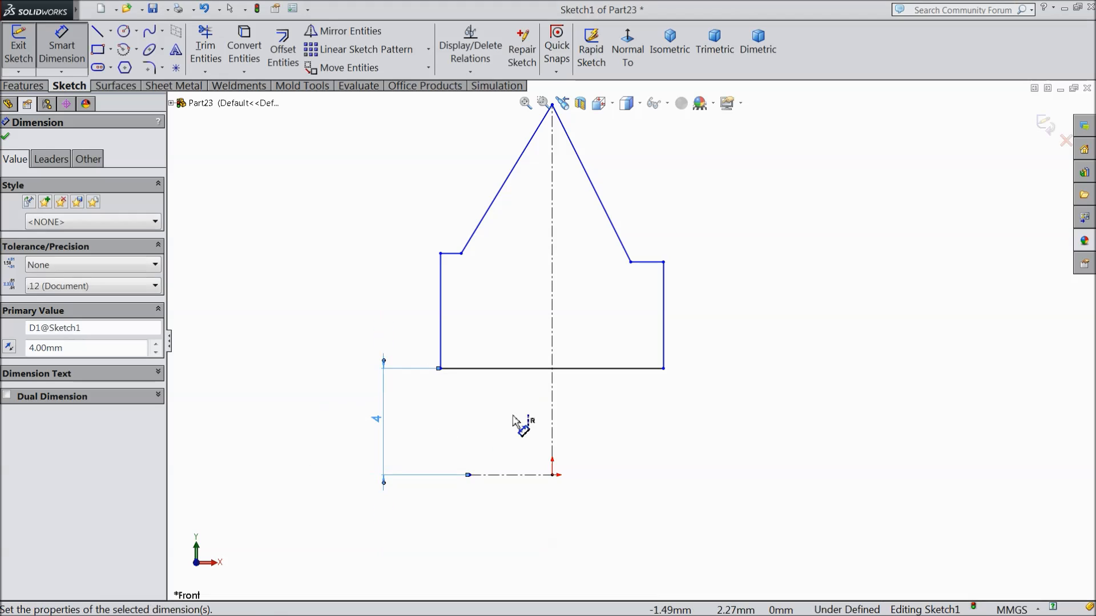
left_click(536, 369)
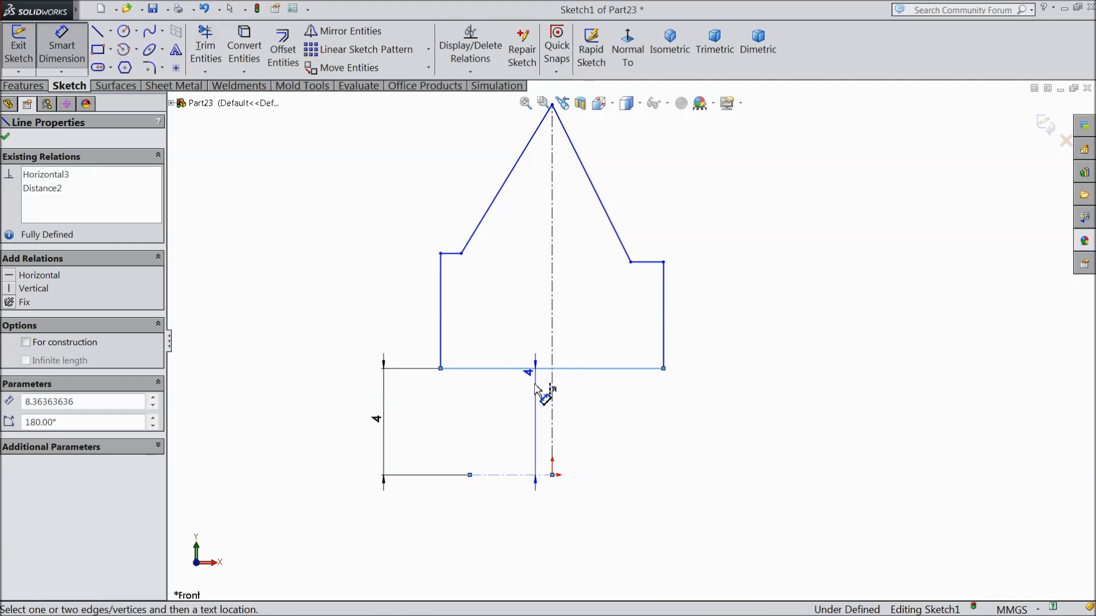
left_click(561, 533)
type("10")
left_click(498, 520)
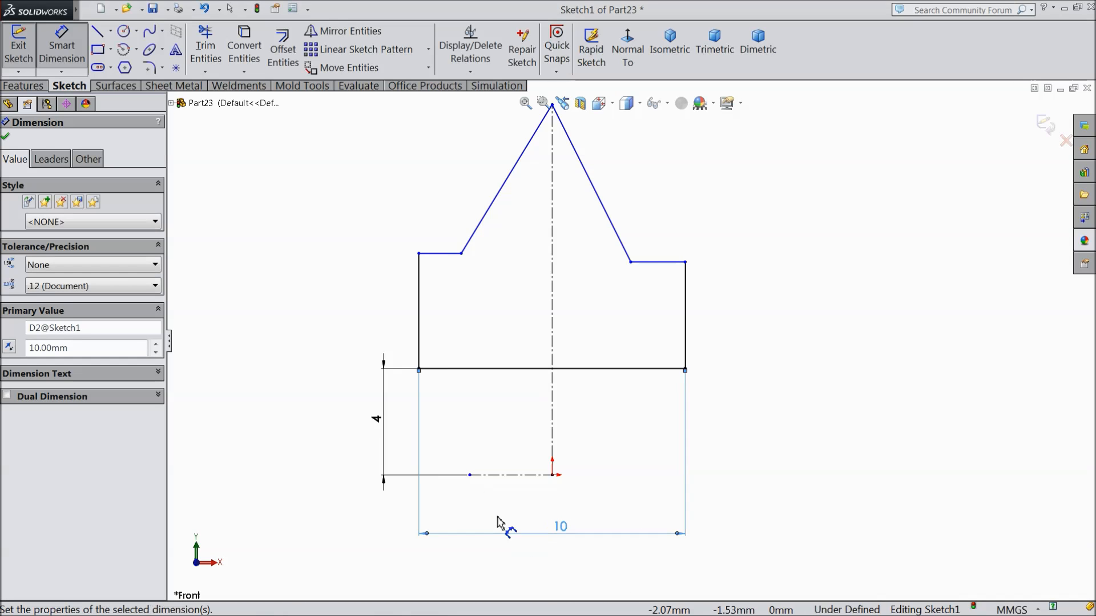
Step: Dimension the distance between the inner ends of the profile's two shoulders as 8 mm
scroll(502, 489, "up", 1)
scroll(544, 323, "down", 1)
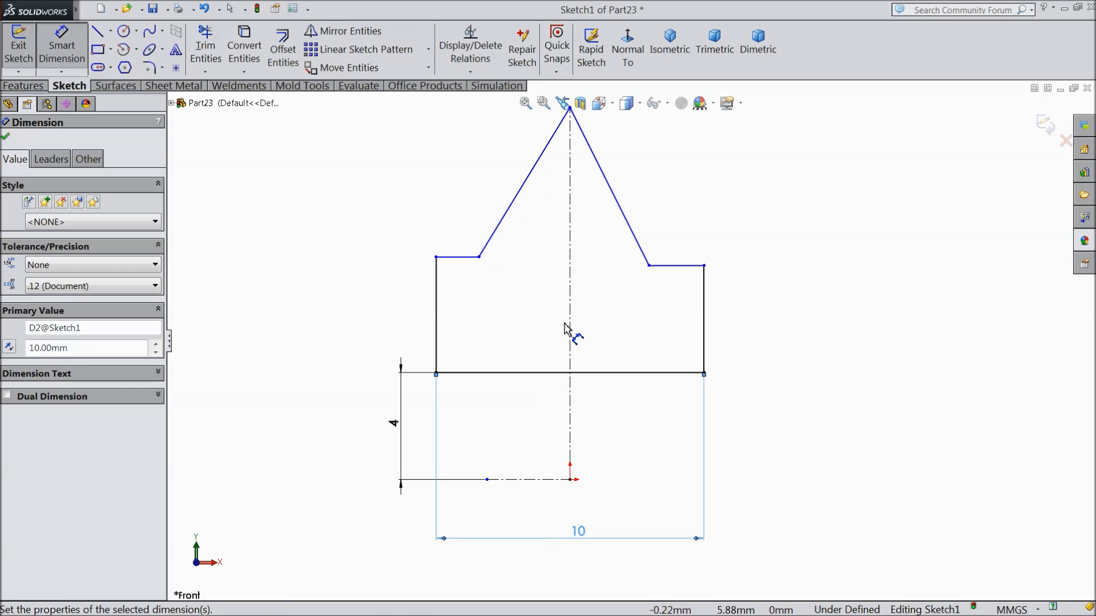
left_click(649, 266)
left_click(480, 257)
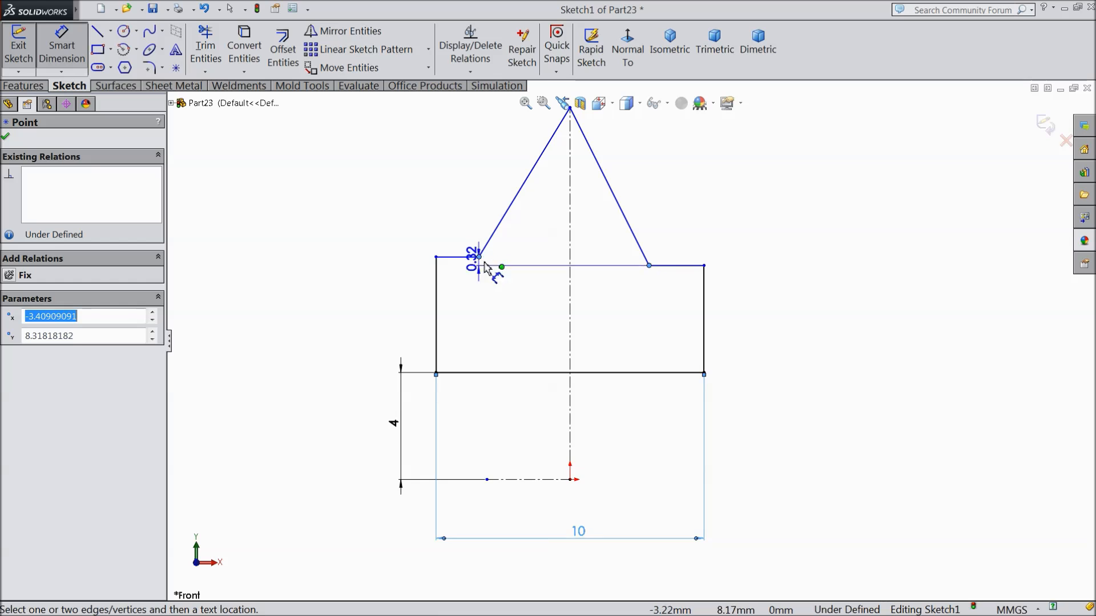
left_click(531, 294)
type("8")
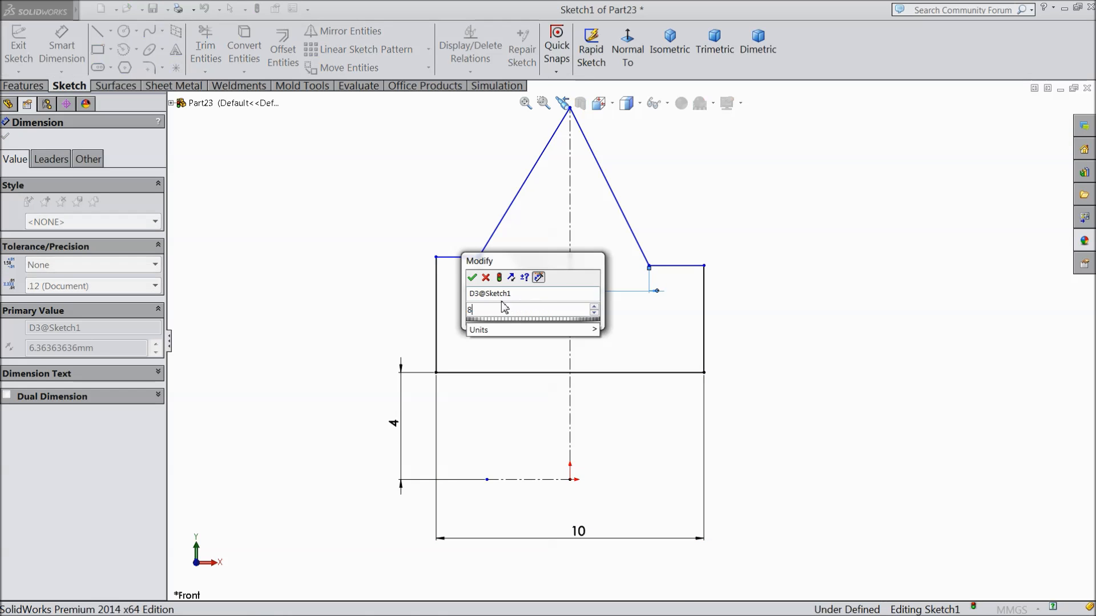
left_click(472, 278)
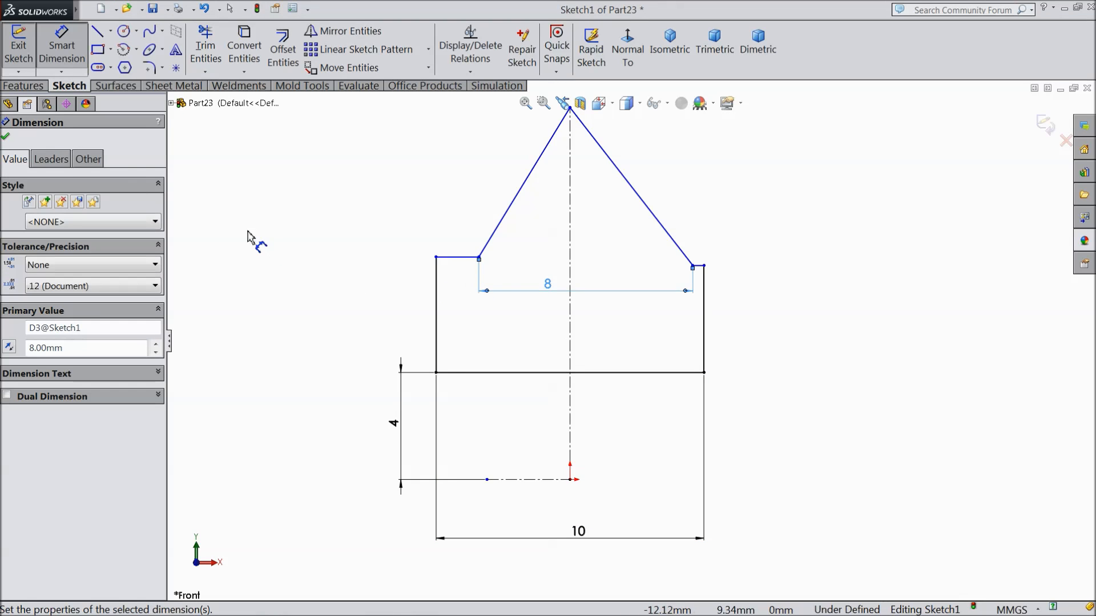
left_click(6, 139)
key("Escape")
Step: Make the profile's two short horizontal shoulder lines equal in length
scroll(666, 301, "down", 5)
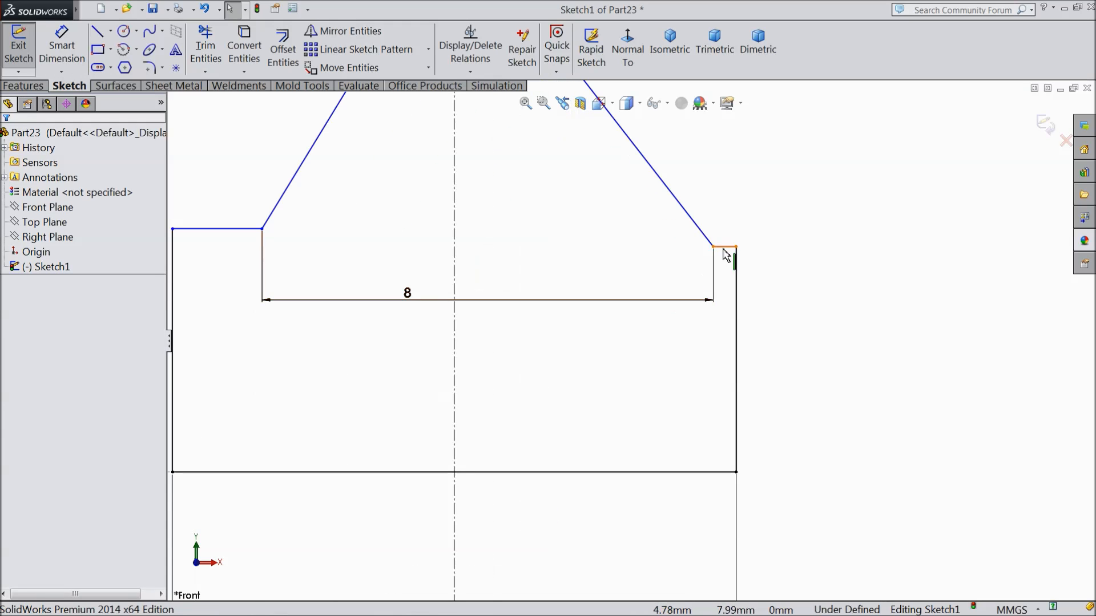
left_click(725, 247)
scroll(685, 276, "up", 3)
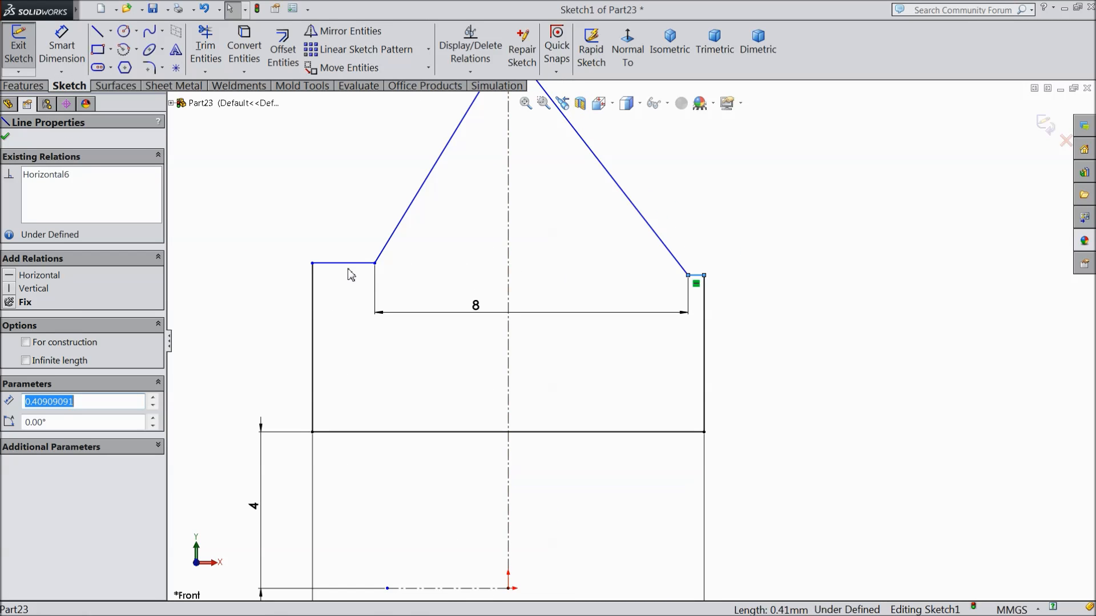
left_click(356, 264, "ctrl")
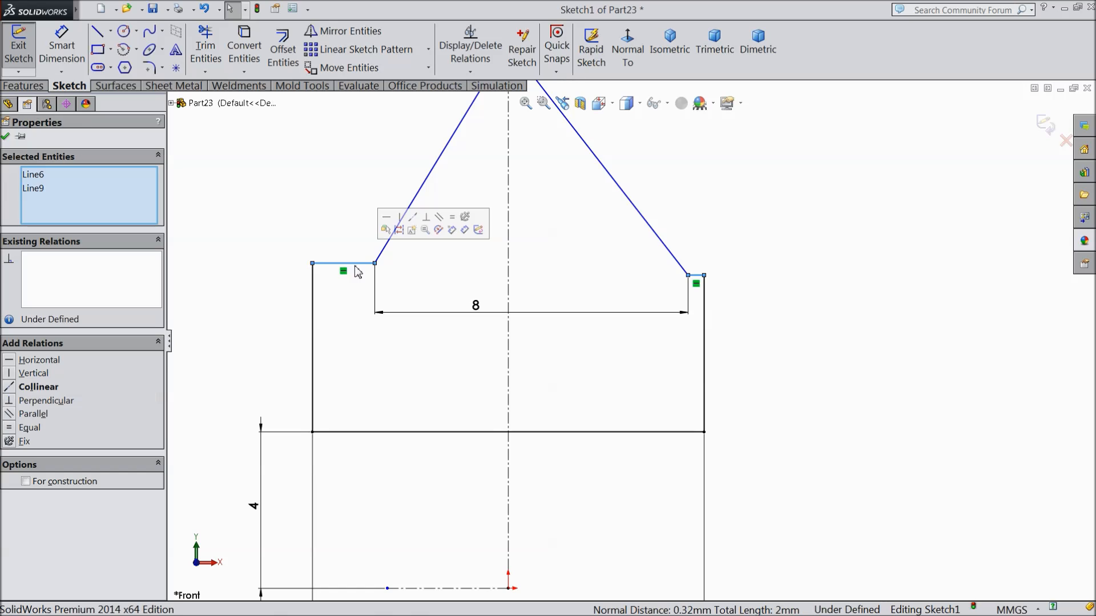
left_click(455, 223)
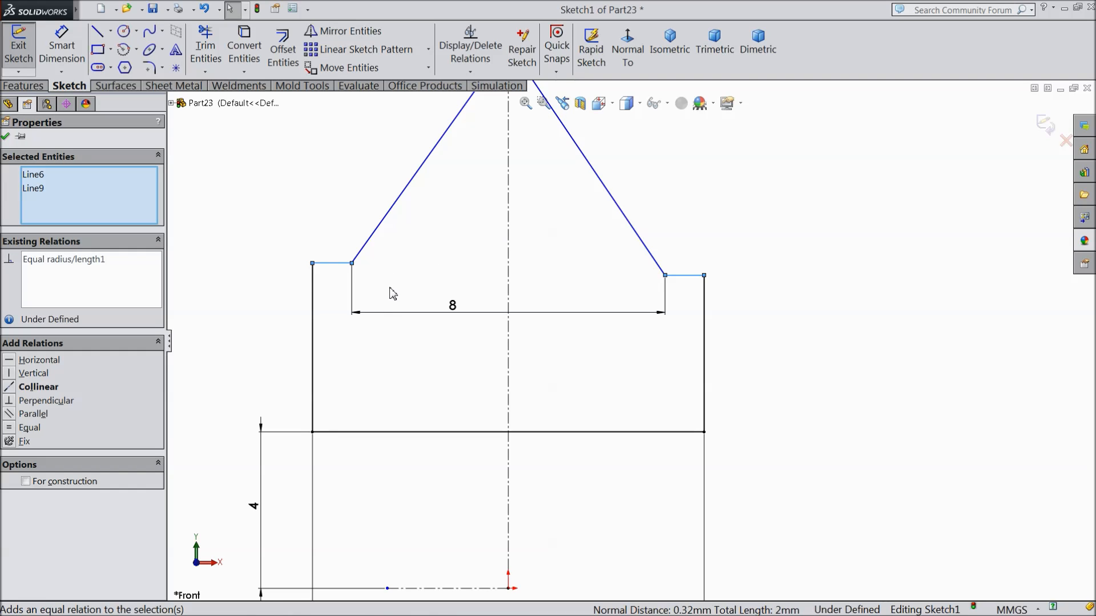
scroll(465, 306, "up", 2)
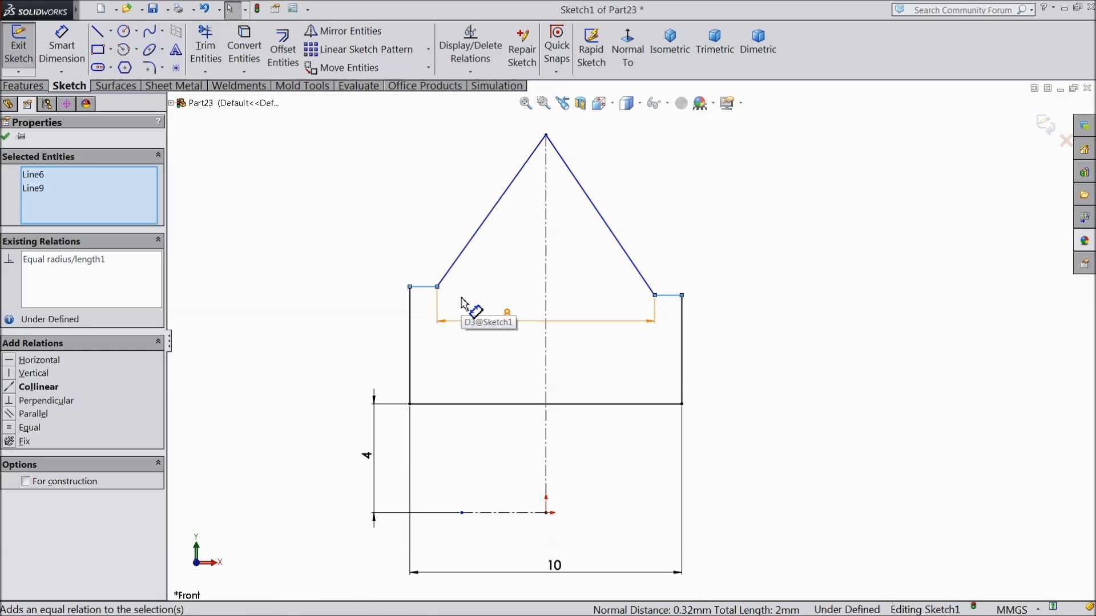
Step: Dimension the height of the profile's pointed tip above the origin as 19 mm
left_click(61, 46)
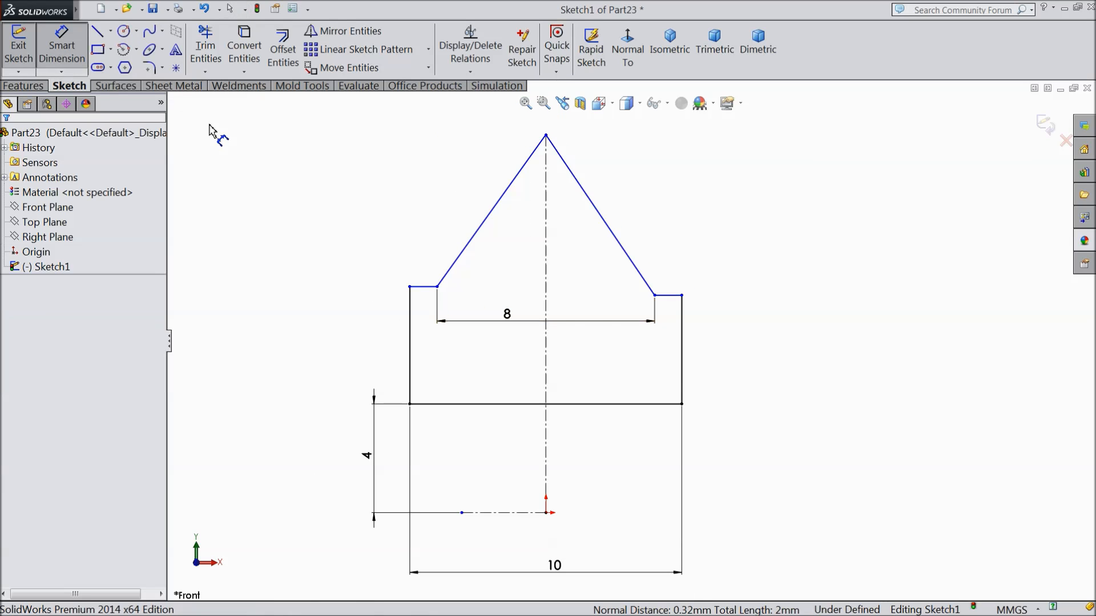
left_click(546, 136)
scroll(588, 299, "up", 2)
scroll(588, 342, "up", 1)
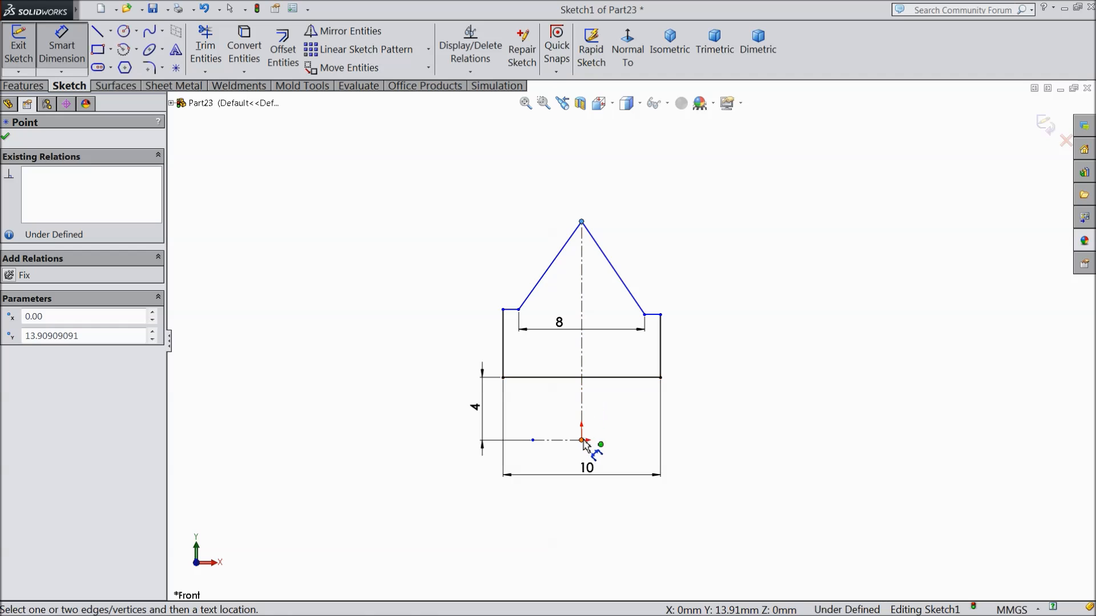
left_click(582, 441)
left_click(755, 365)
type("19")
key("Return")
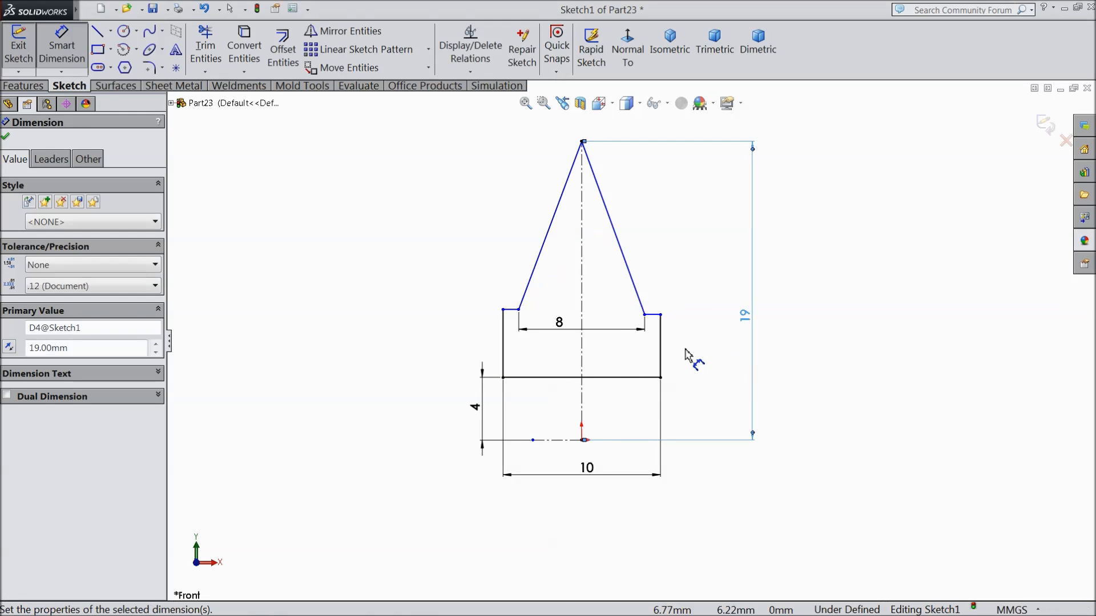
Step: Dimension the height of the right shoulder line above the origin as 10 mm
left_click(654, 315)
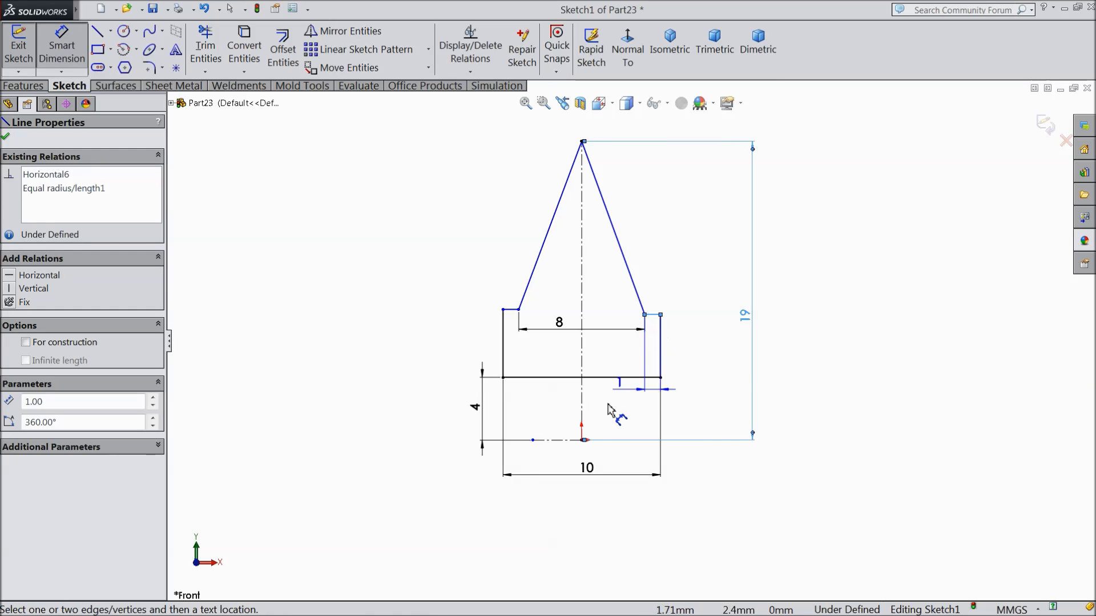
left_click(582, 440)
left_click(708, 368)
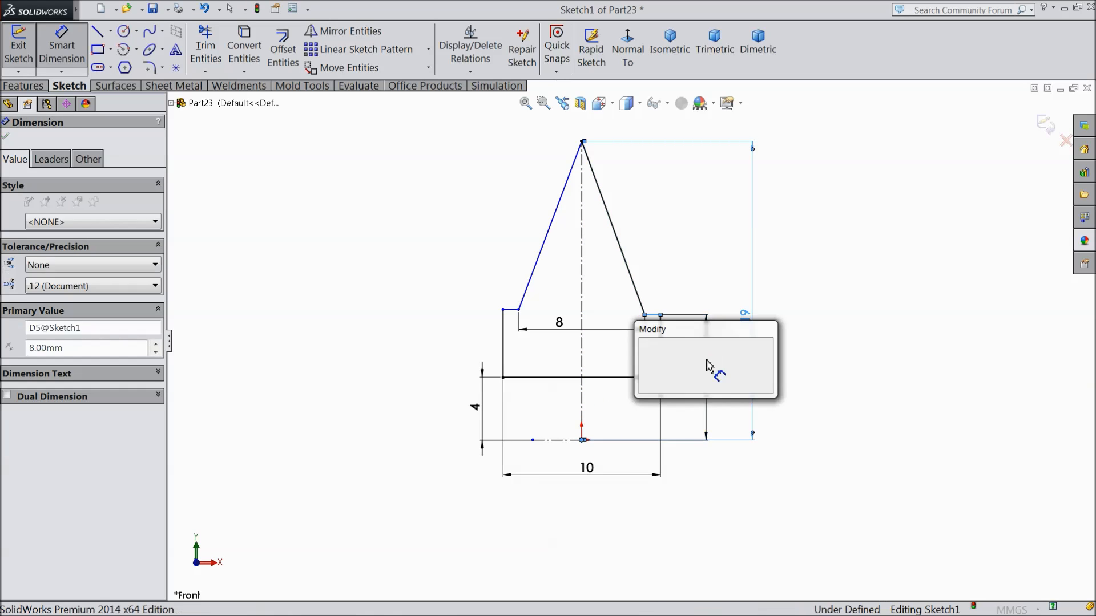
type("10")
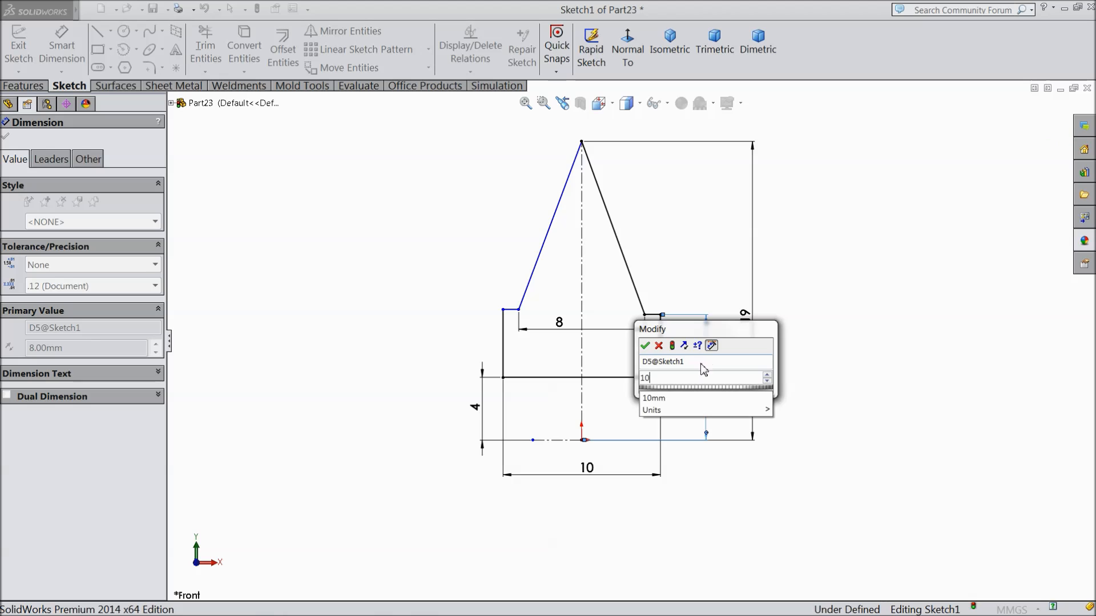
left_click(646, 346)
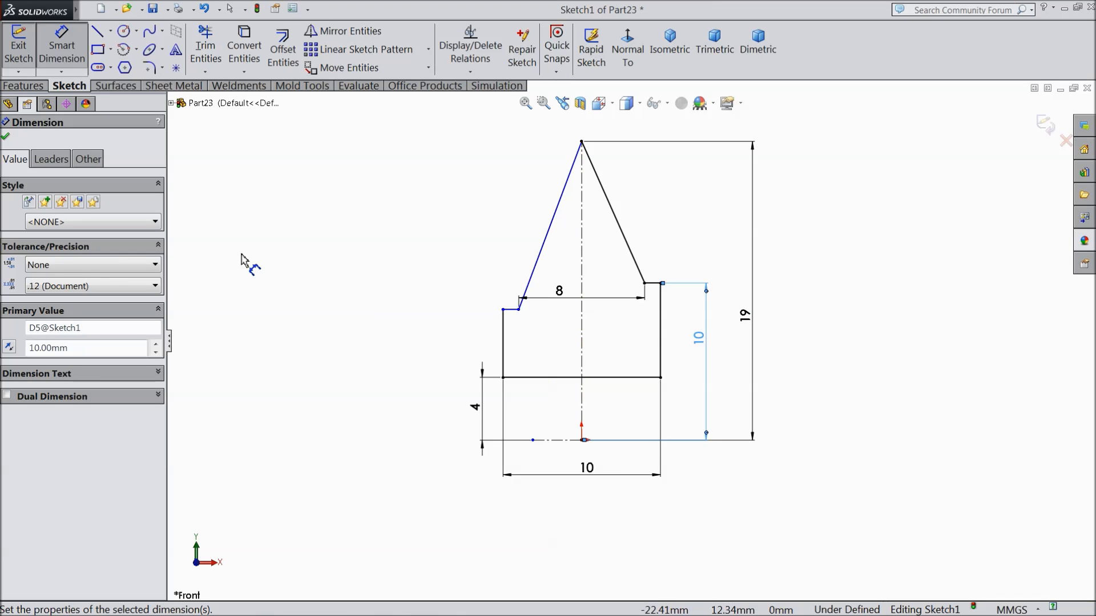
left_click(6, 137)
Step: Make the left and right shoulder lines collinear
scroll(692, 285, "down", 4)
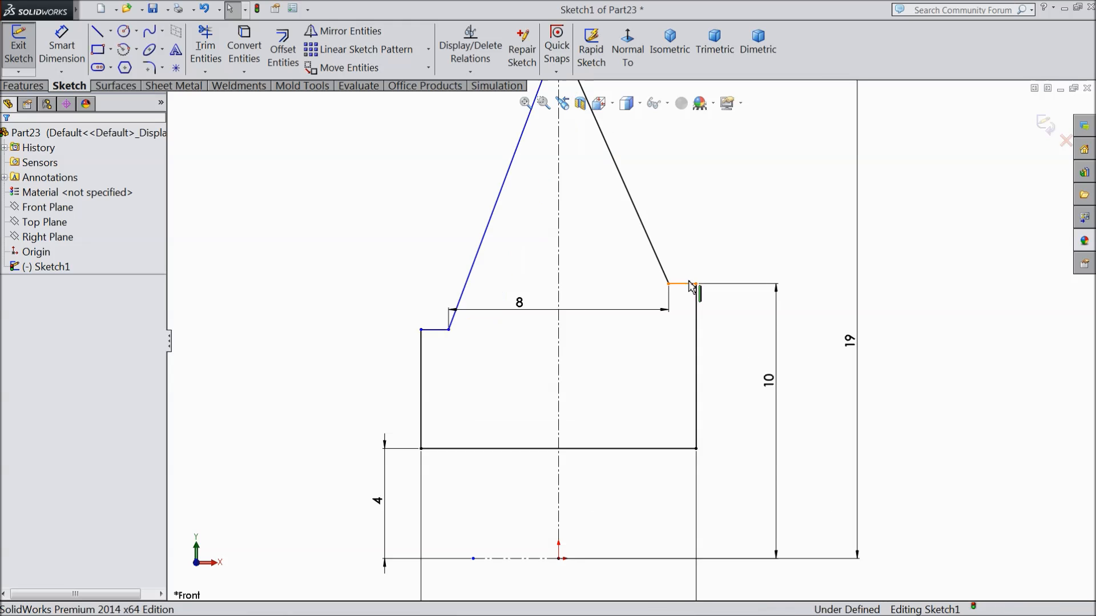
left_click(440, 330)
left_click(278, 279)
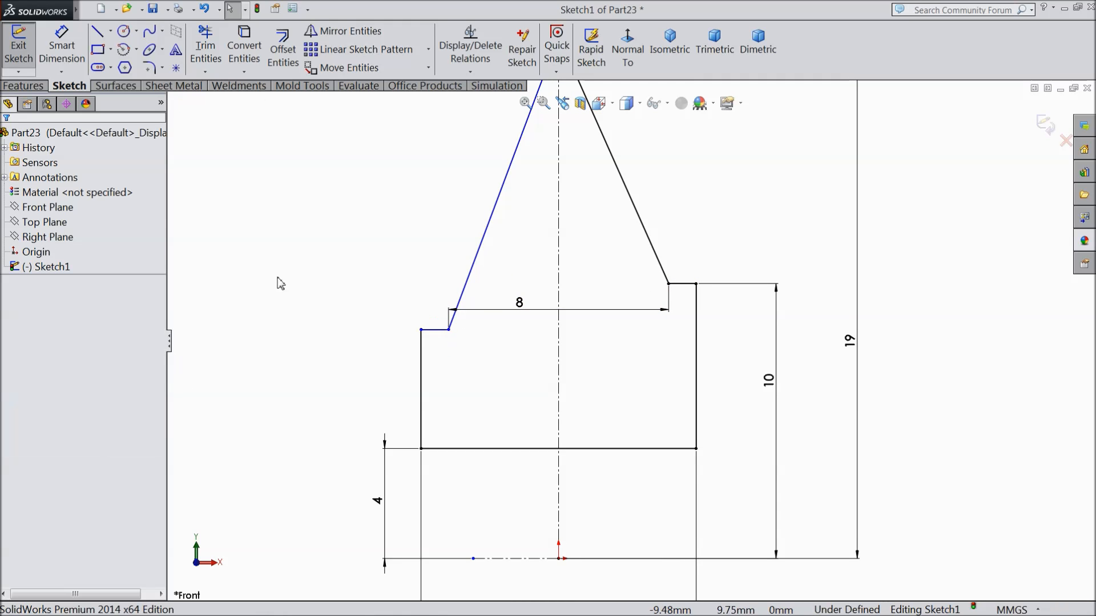
left_click(684, 284)
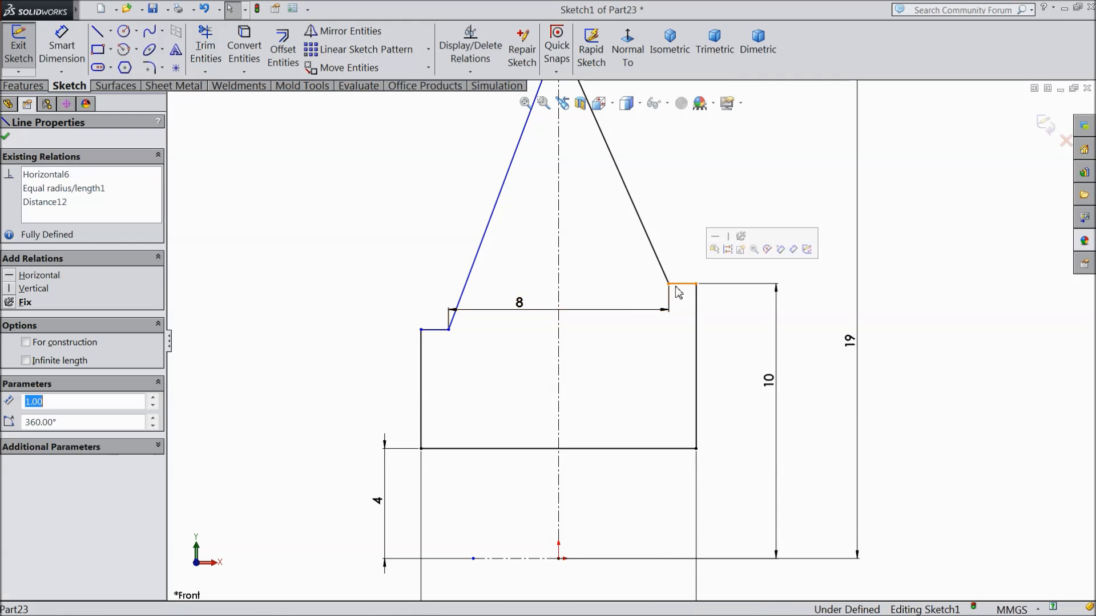
left_click(436, 331, "ctrl")
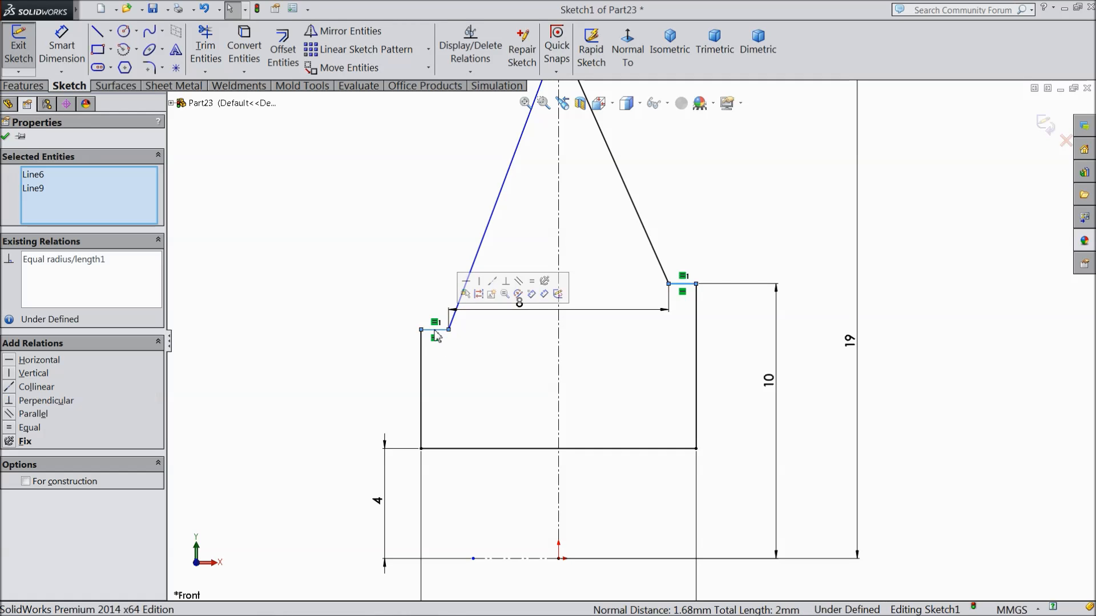
left_click(494, 290)
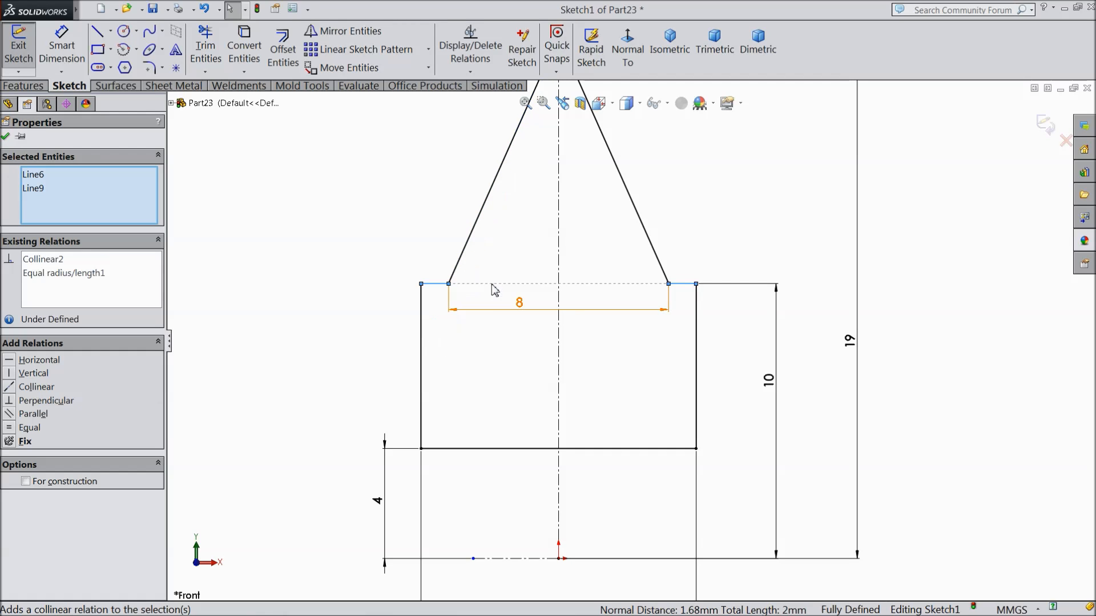
left_click(5, 137)
key("f")
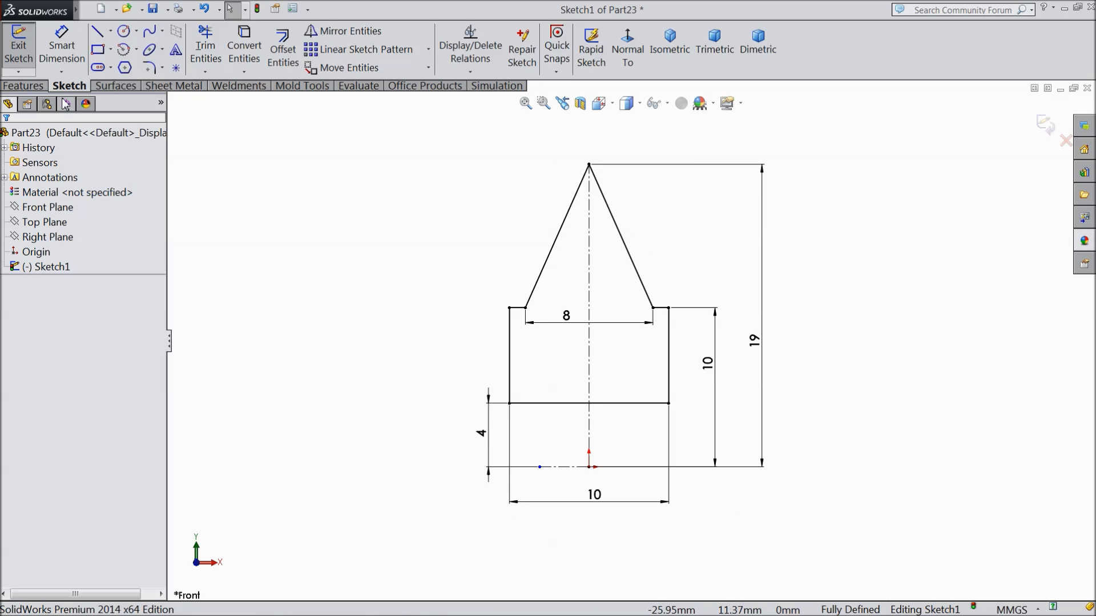
Step: Revolve the profile 360 degrees about the horizontal centerline through the origin
left_click(38, 86)
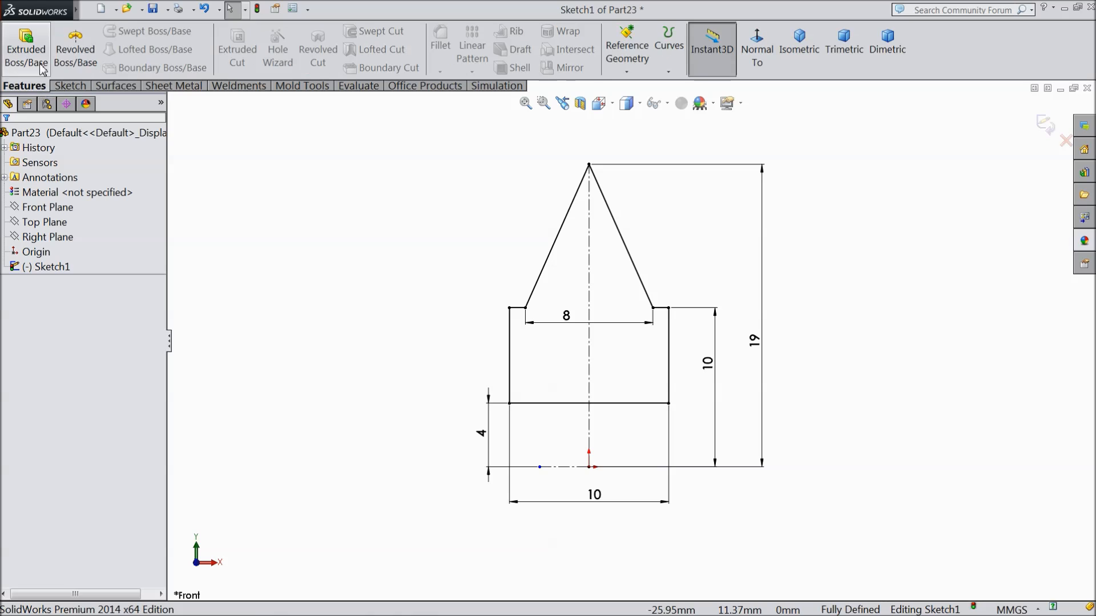
left_click(75, 51)
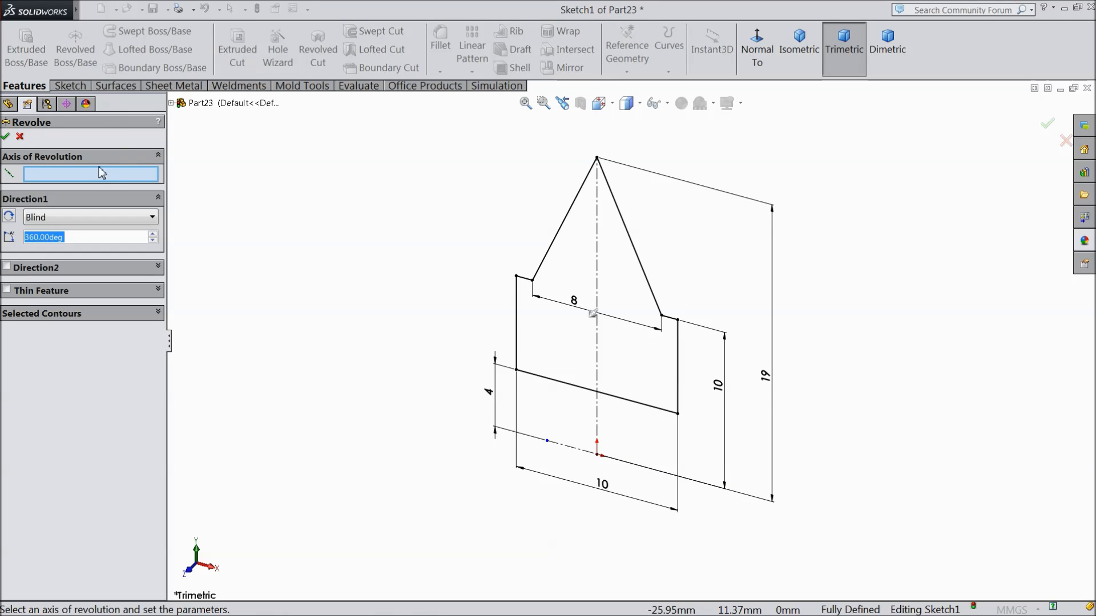
left_click(577, 450)
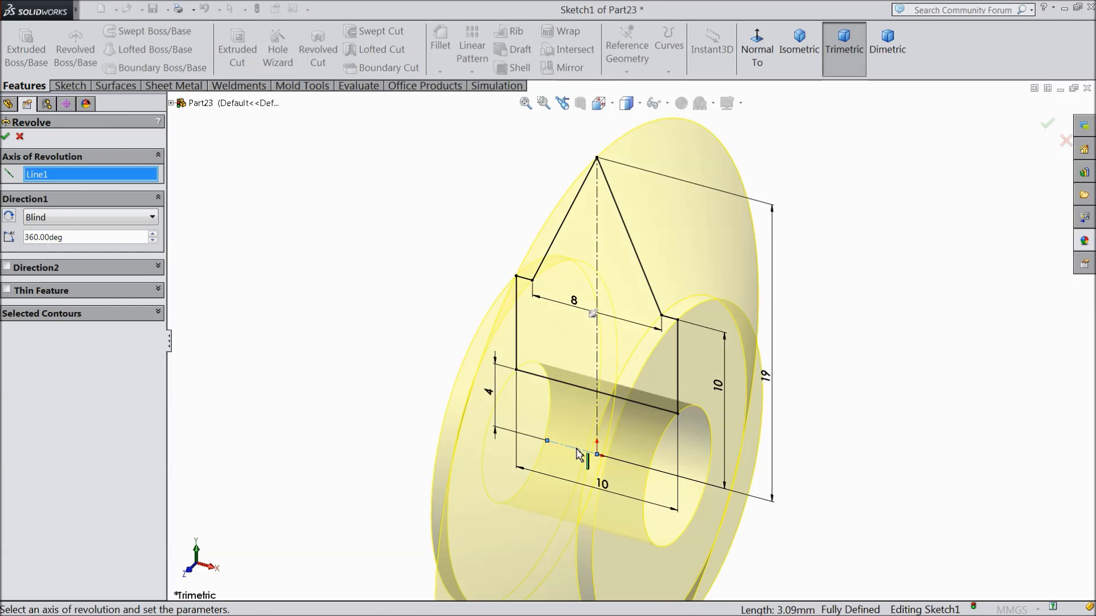
scroll(536, 425, "up", 3)
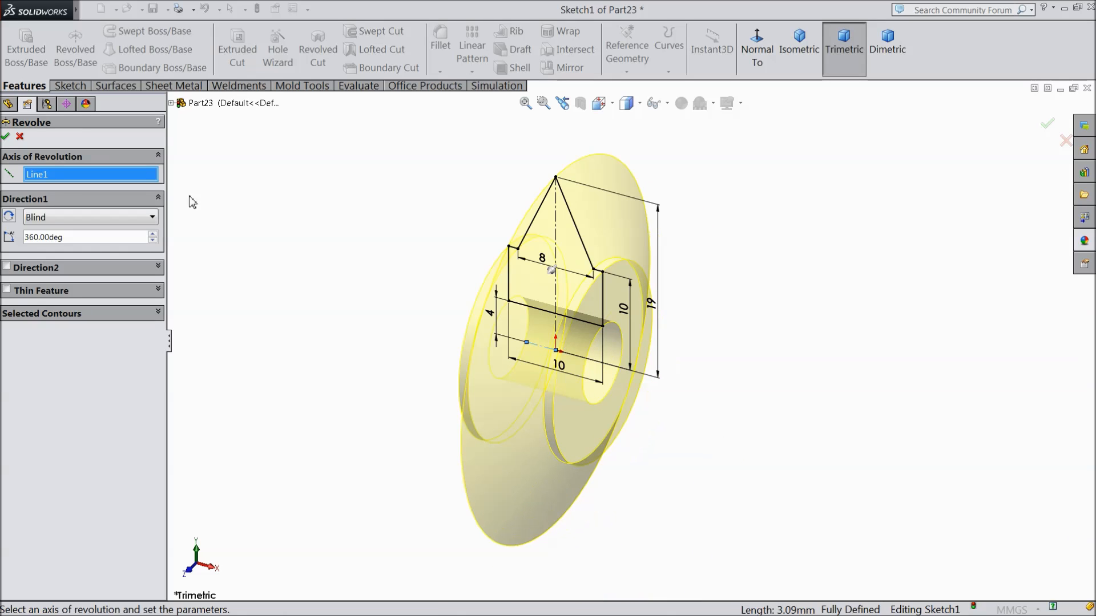
left_click(7, 137)
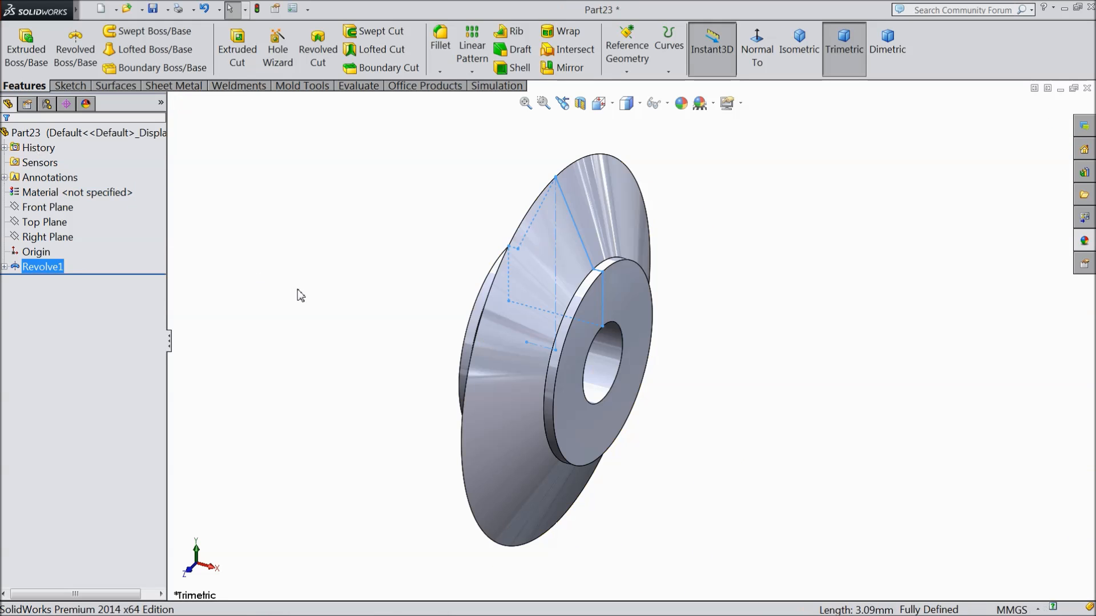
Step: Apply the white paint appearance to the part
middle_click_drag(399, 313, 805, 318)
left_click(1087, 247)
scroll(1009, 239, "up", 4)
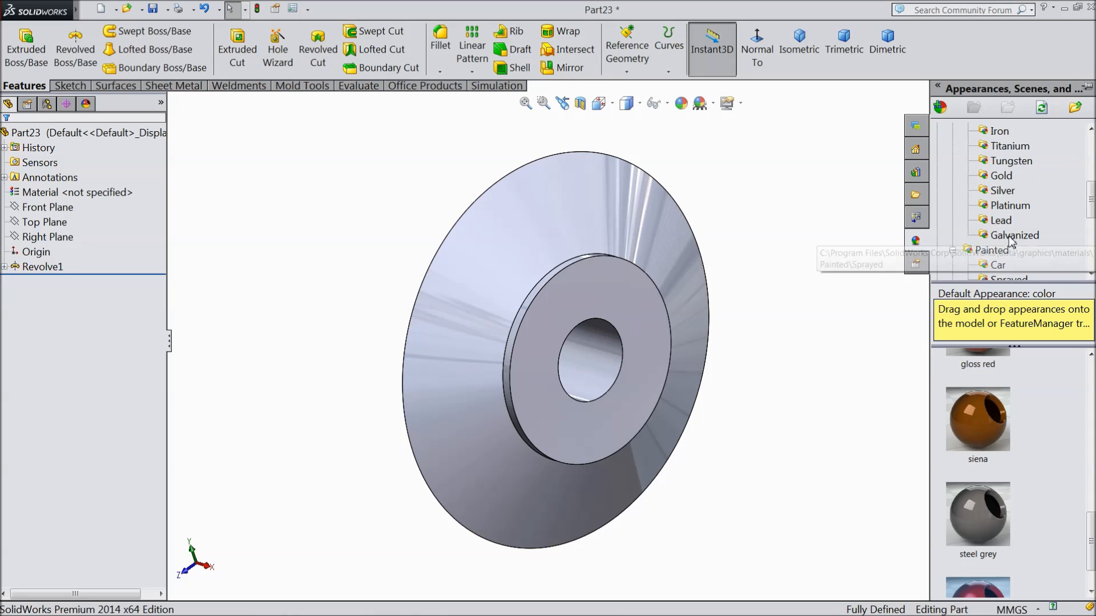
scroll(1011, 482, "up", 5)
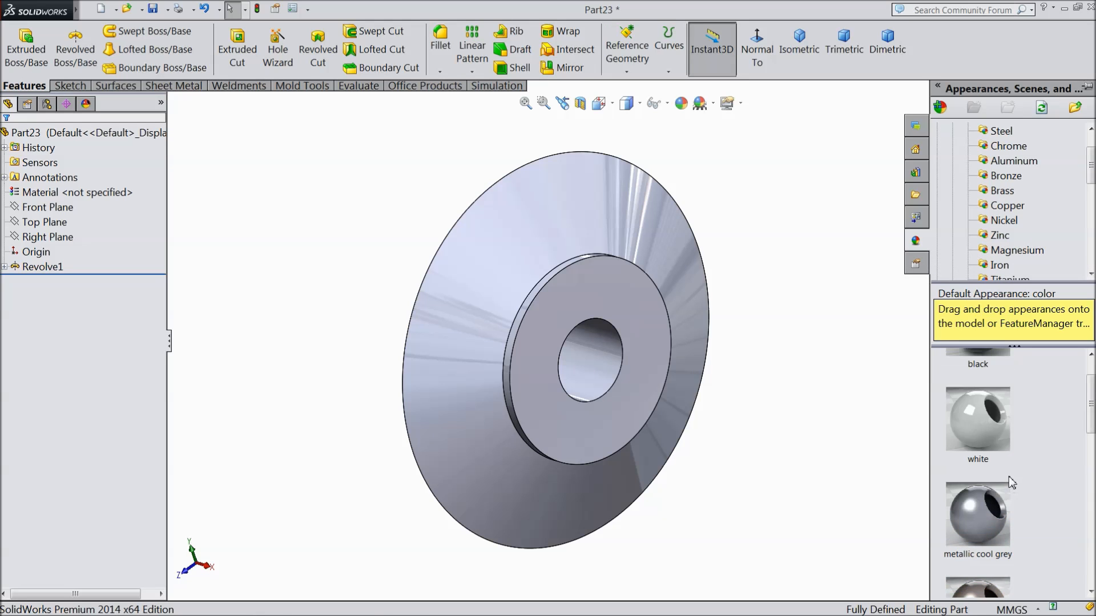
double_click(999, 444)
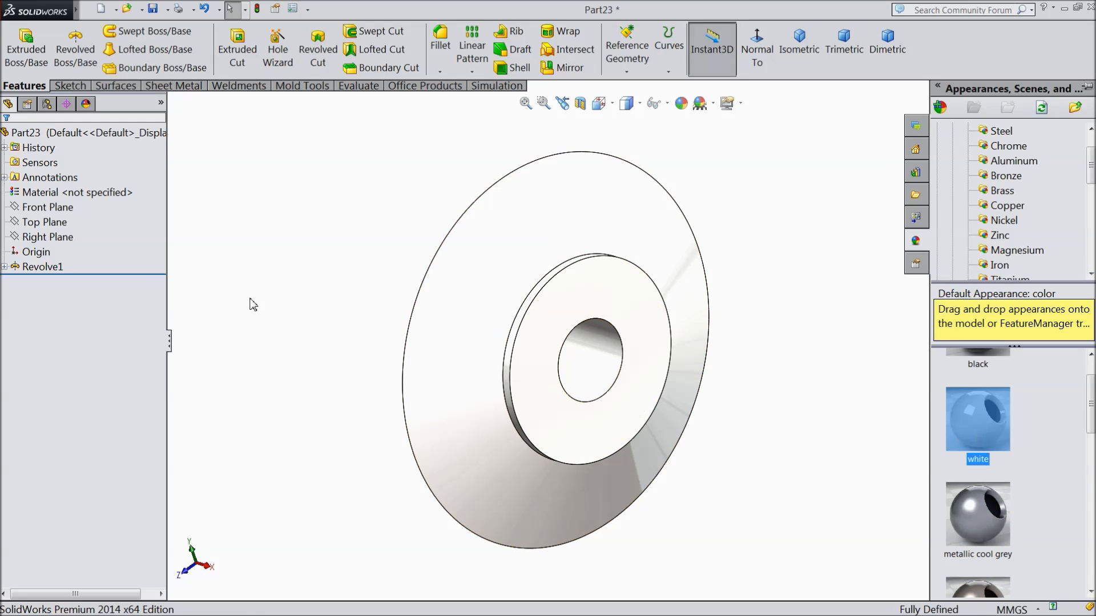
Step: Apply the polished steel appearance to the revolved feature
left_click(43, 267)
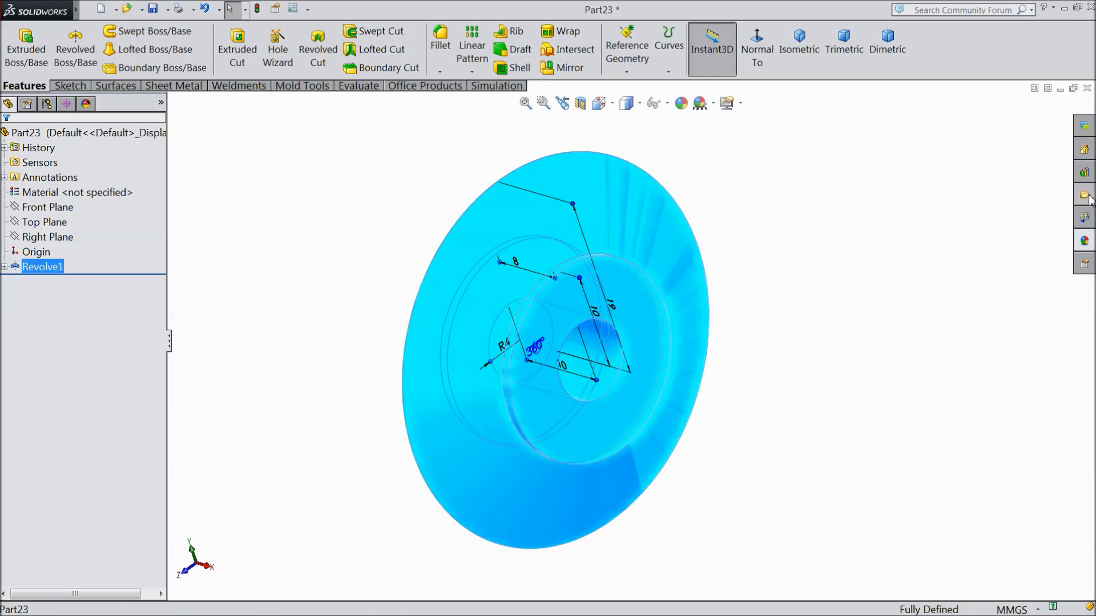
left_click(1085, 242)
scroll(989, 198, "up", 1)
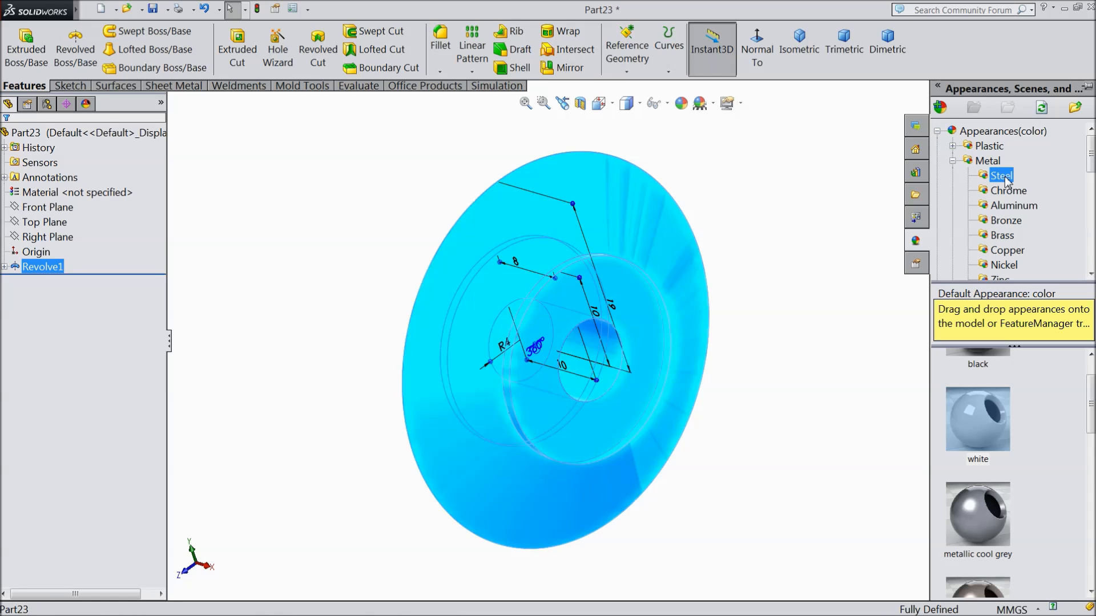
double_click(979, 394)
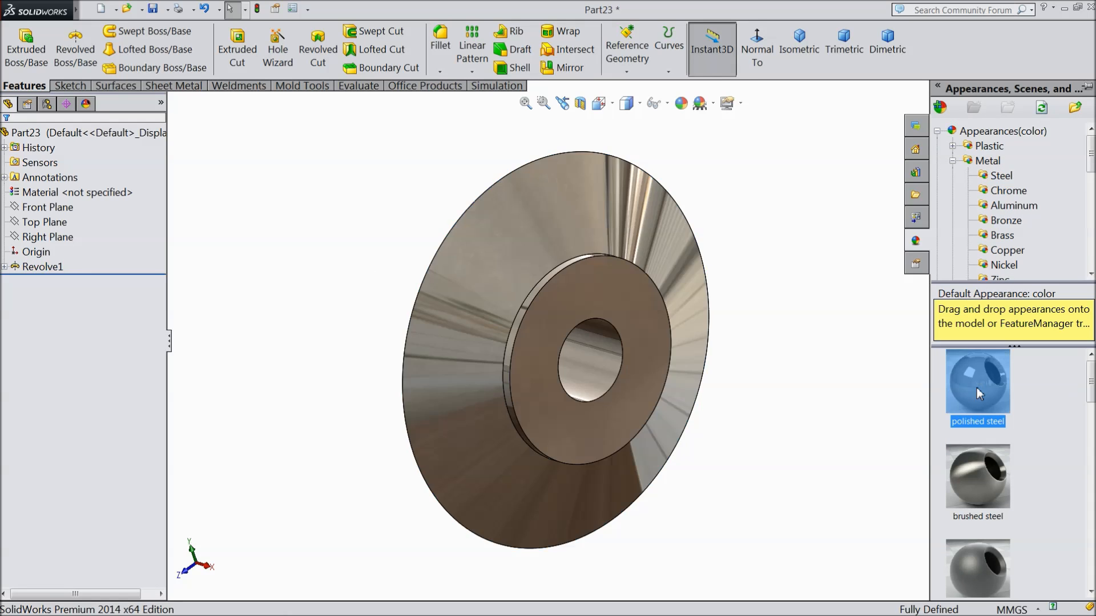
Step: Apply the chromium plate appearance from the chrome metals to the wheel's revolved feature
mouse_move(772, 372)
middle_mouse_down()
mouse_move(801, 387)
mouse_move(764, 381)
middle_mouse_up()
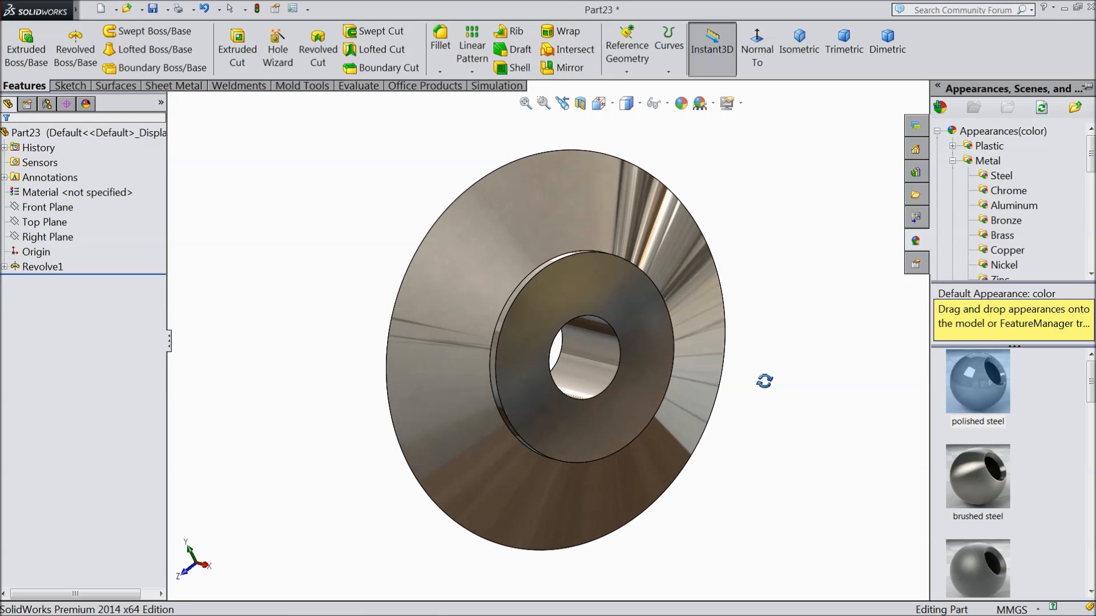
left_click(1003, 192)
left_click(987, 403)
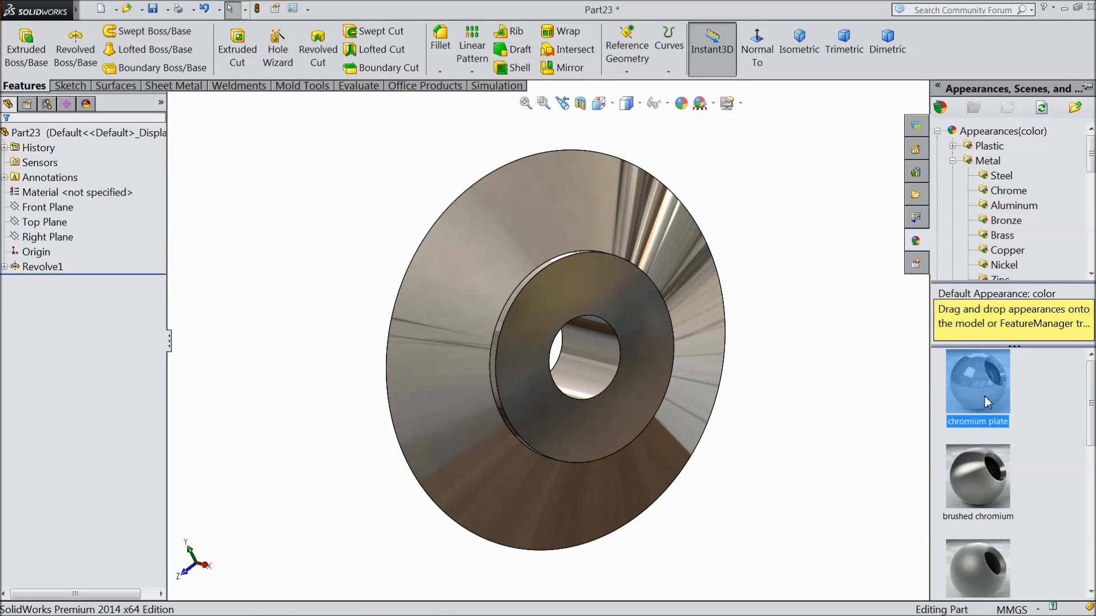
left_click(42, 266)
left_click(1090, 240)
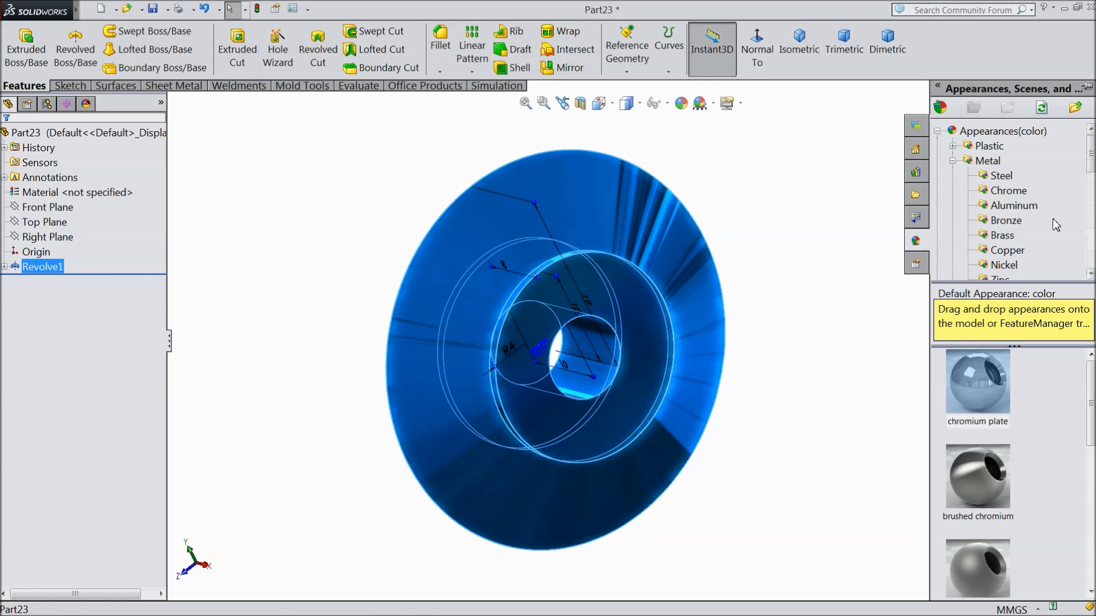
double_click(980, 402)
middle_click_drag(846, 386, 608, 496)
Step: Save the part as 3.Cutting Blade in the Pipe Cutter folder
left_click(153, 9)
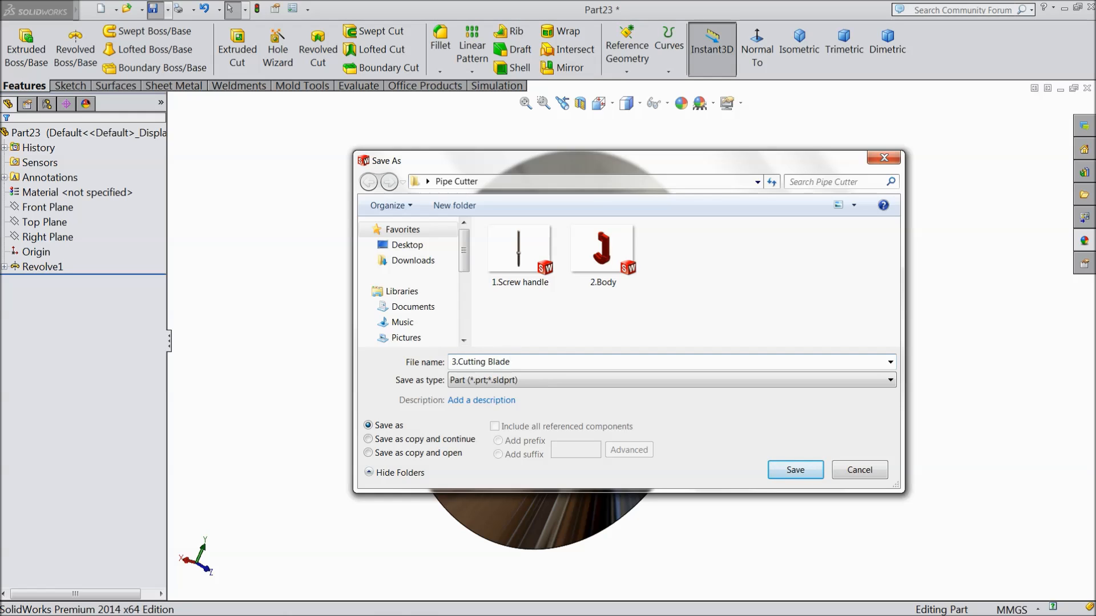
left_click(797, 475)
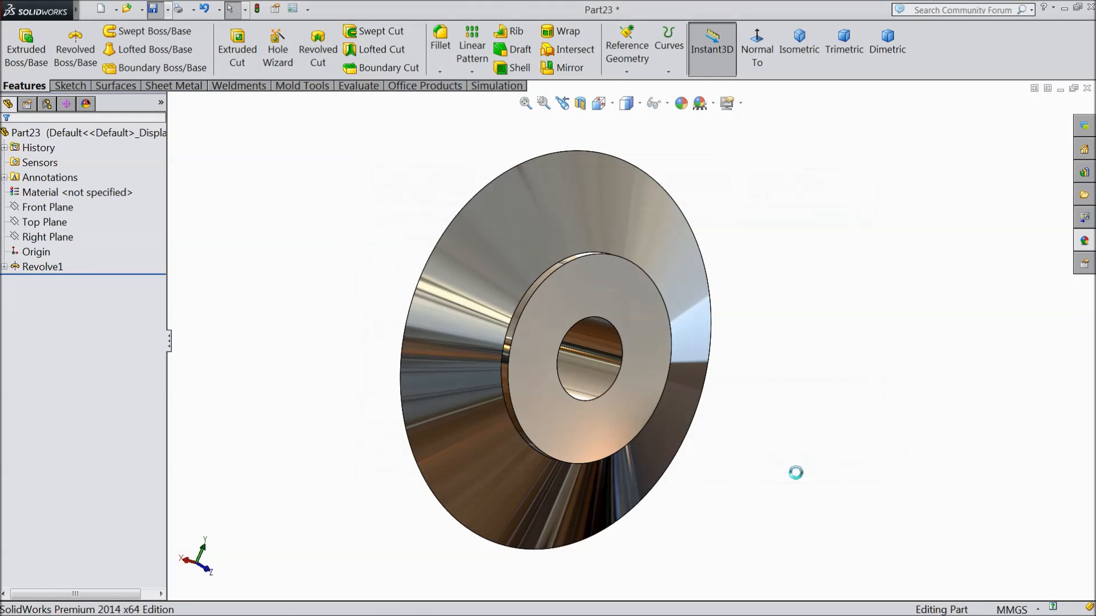
middle_click_drag(773, 427, 663, 384)
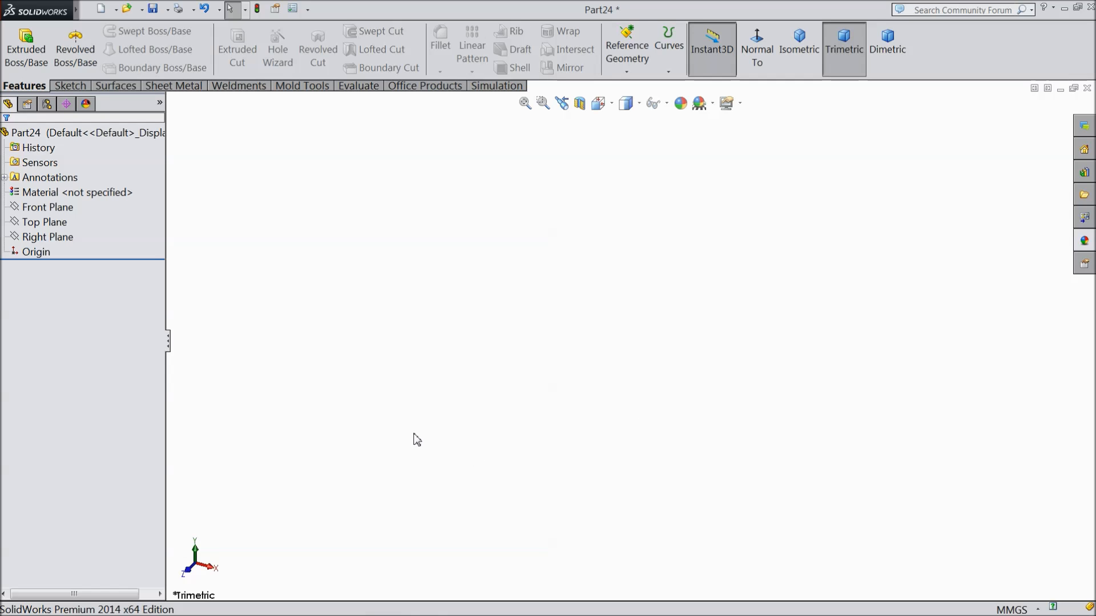
Step: On the new part's Front Plane, sketch a horizontal centerline about 31 mm long ending at the origin and a vertical centerline rising from it
left_click(63, 208)
left_click(105, 194)
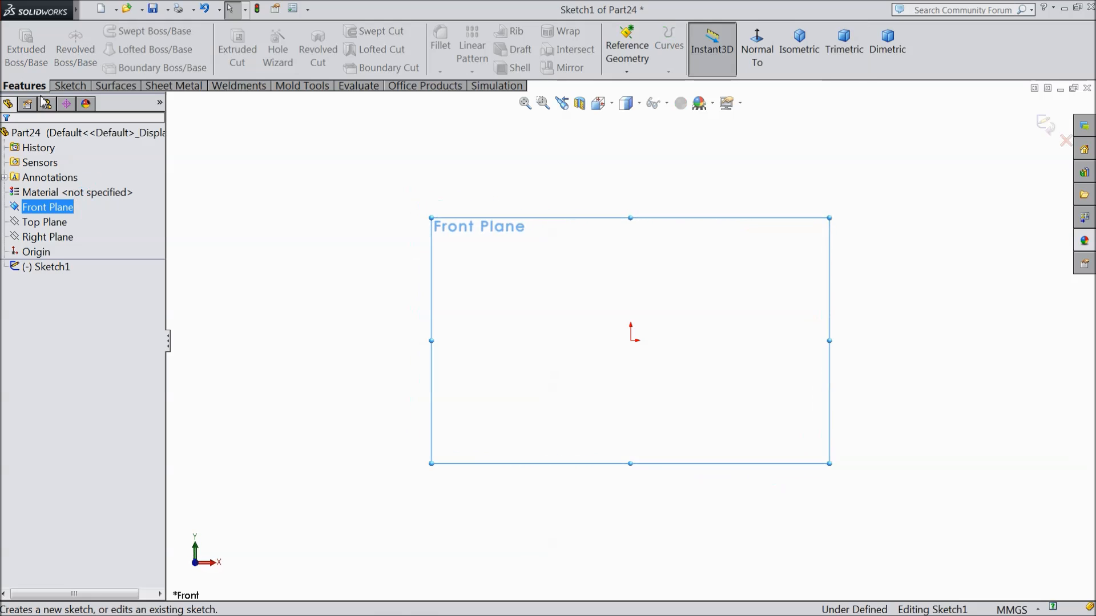
left_click(67, 87)
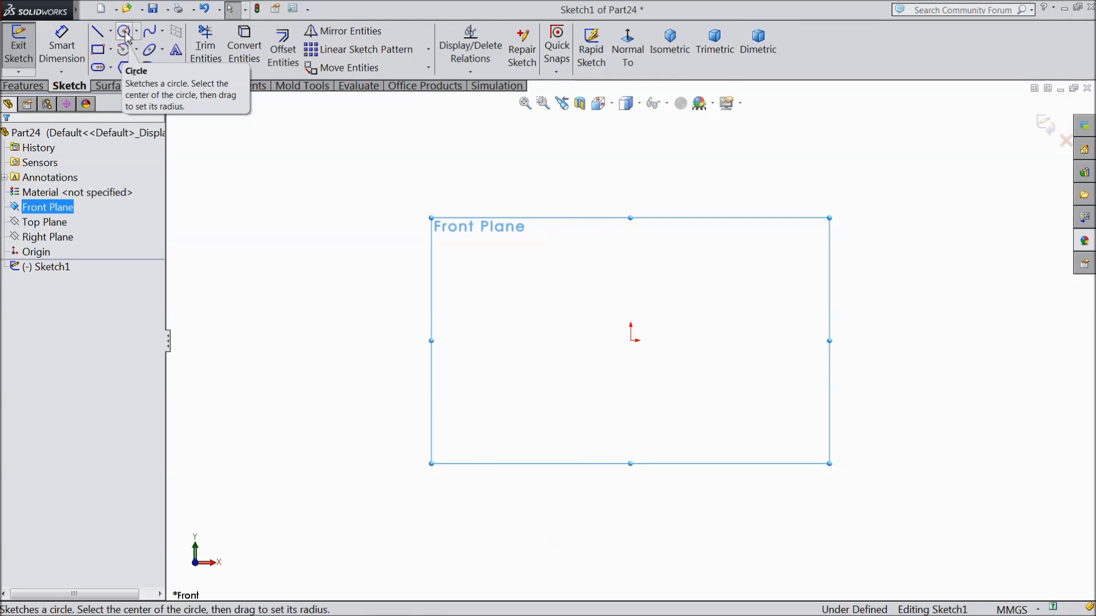
left_click(110, 31)
left_click(130, 67)
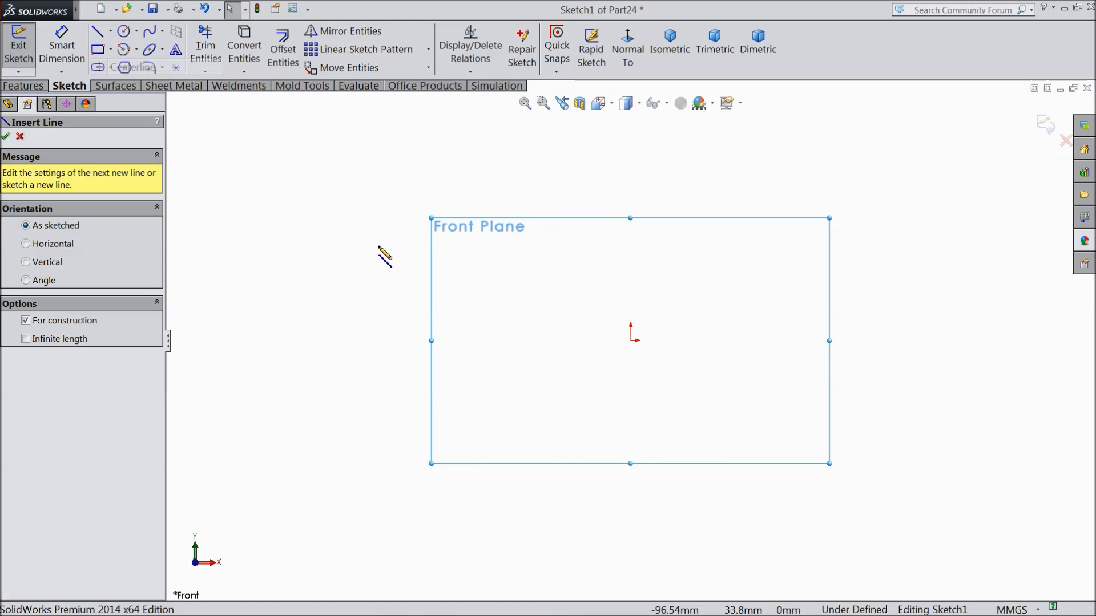
left_click(563, 340)
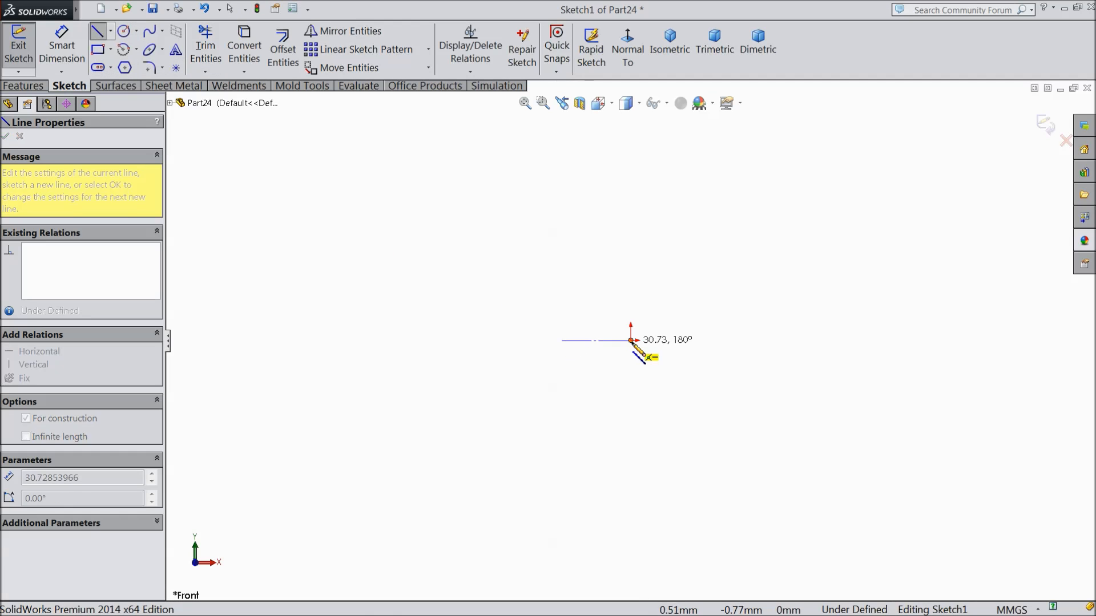
left_click(631, 341)
left_click(631, 124)
right_click(657, 114)
left_click(699, 123)
Step: Sketch a circle centered on the origin, where the two centerlines meet
scroll(707, 225, "down", 2)
left_click(124, 30)
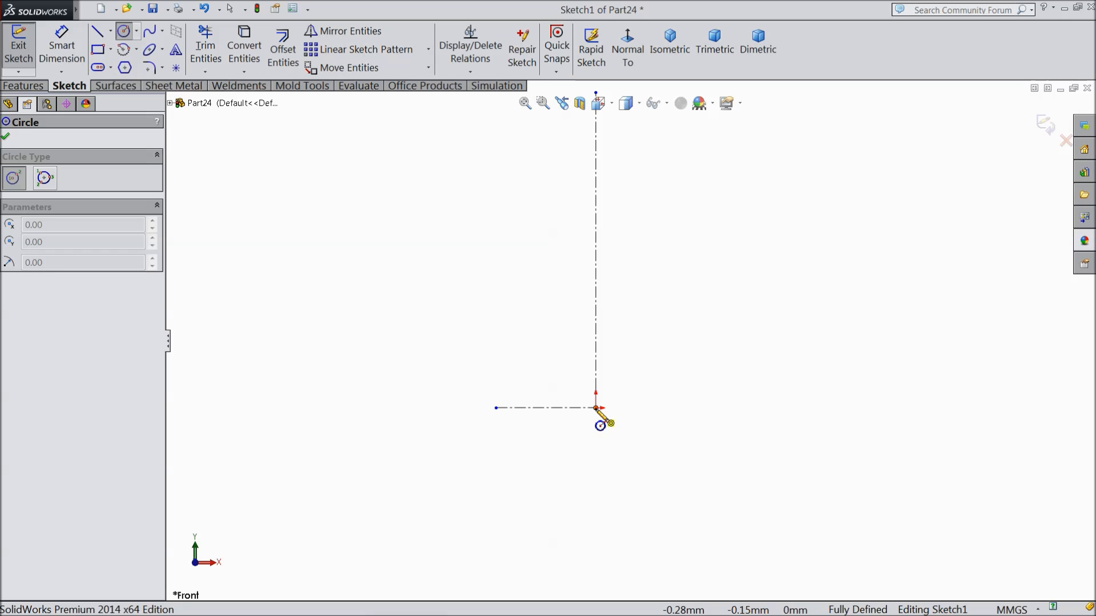
Step: Sketch a centerpoint arc about the origin from the horizontal centerline's free end, sweeping below it about 141° with a radius of about 31 mm
left_click(136, 49)
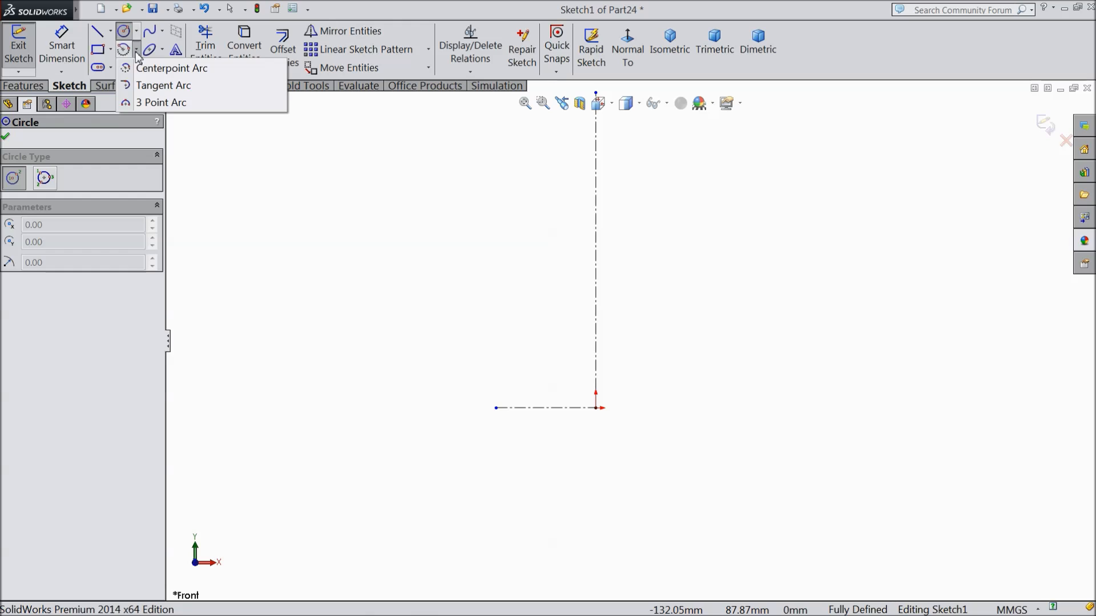
left_click(162, 69)
left_click(596, 408)
left_click(496, 408)
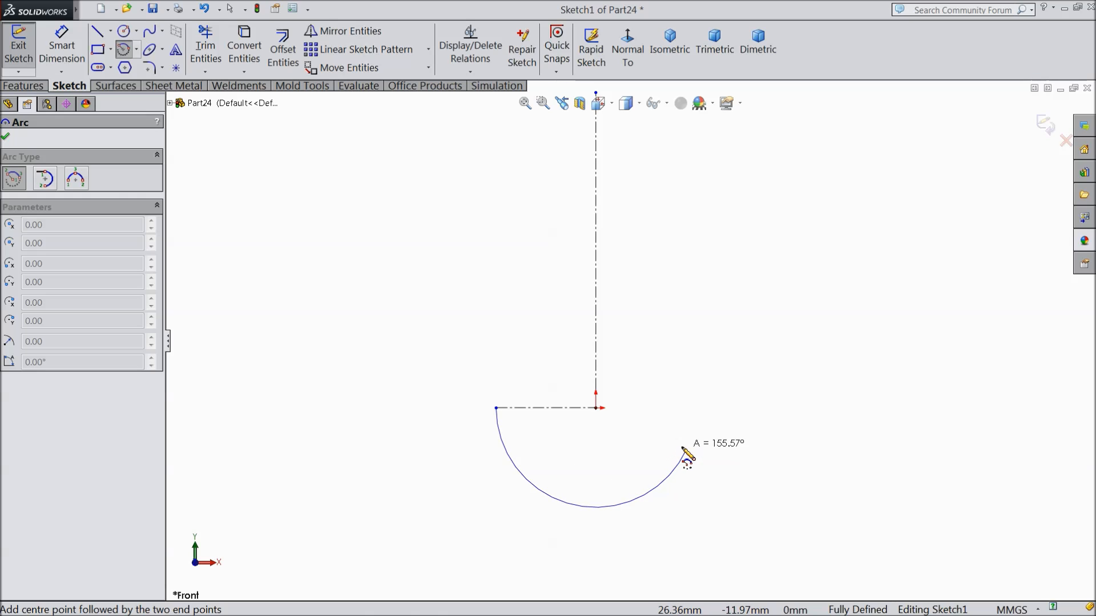
left_click(673, 470)
right_click(712, 447)
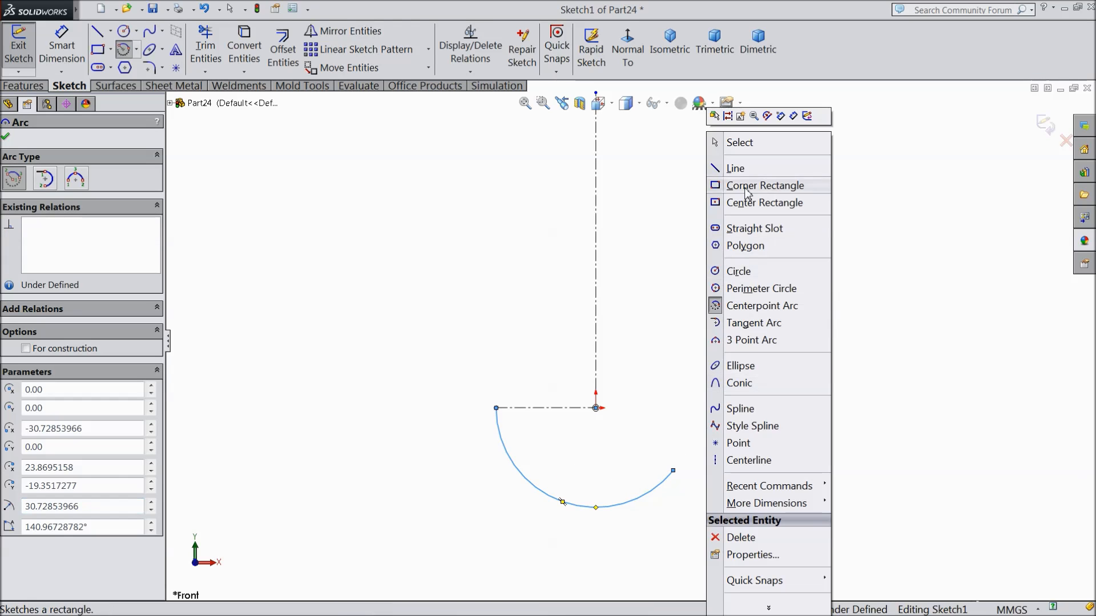
left_click(740, 144)
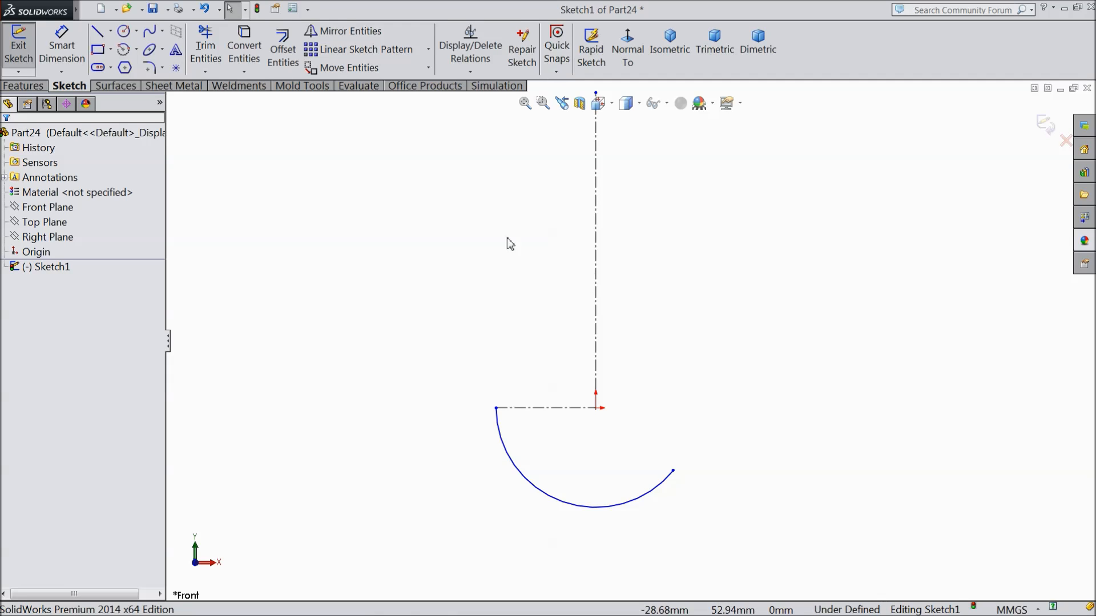
Step: Draw a connected line chain from the arc's start: vertically up, horizontally across the vertical centerline, and about 67 mm straight down
left_click(98, 31)
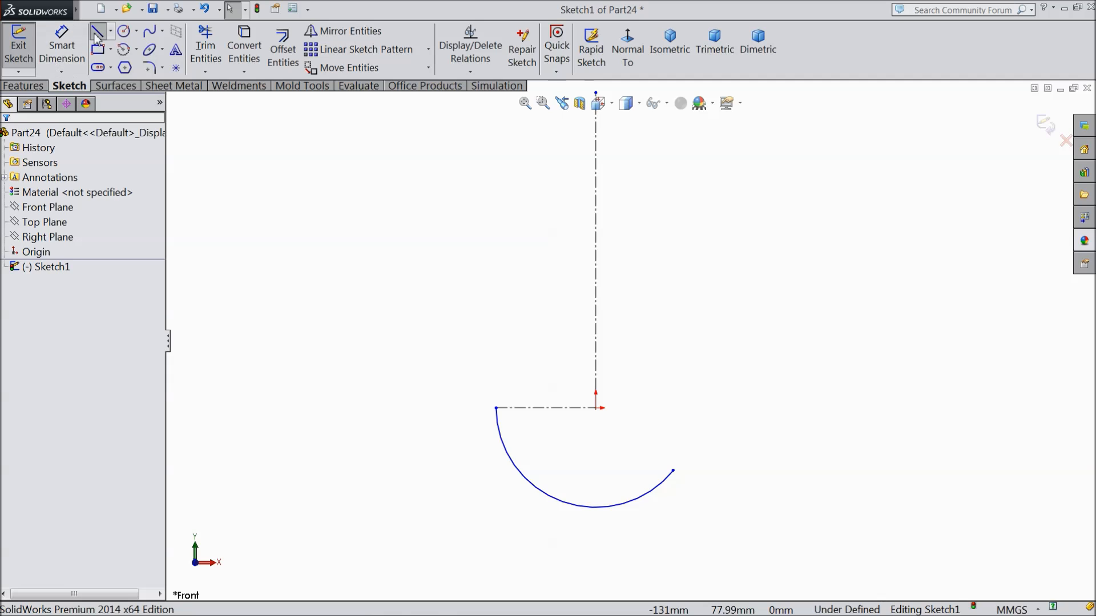
left_click(496, 408)
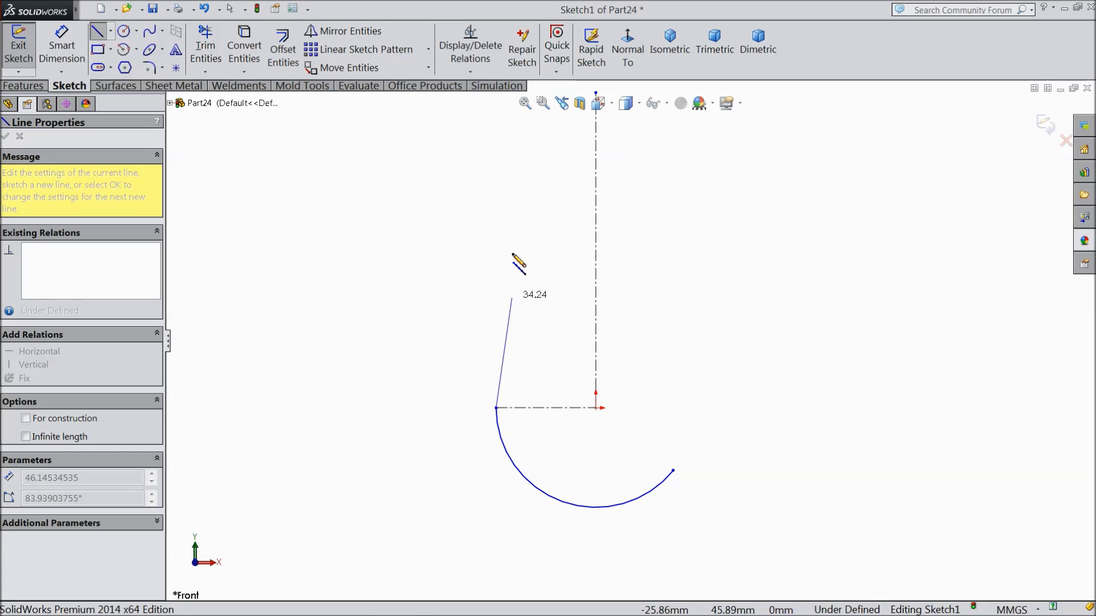
left_click(496, 149)
left_click(757, 149)
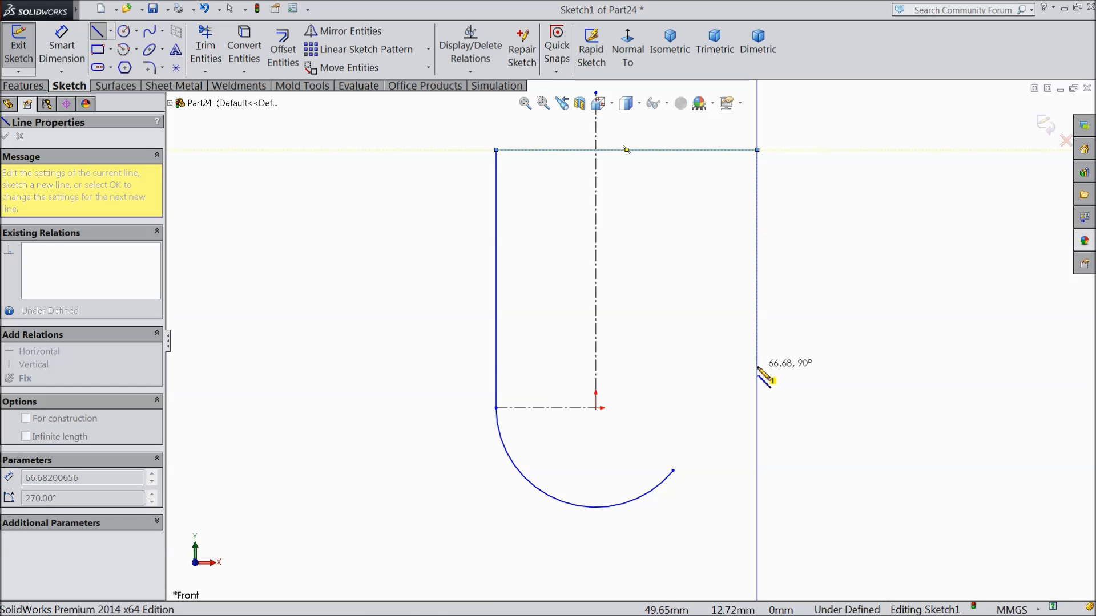
left_click(757, 367)
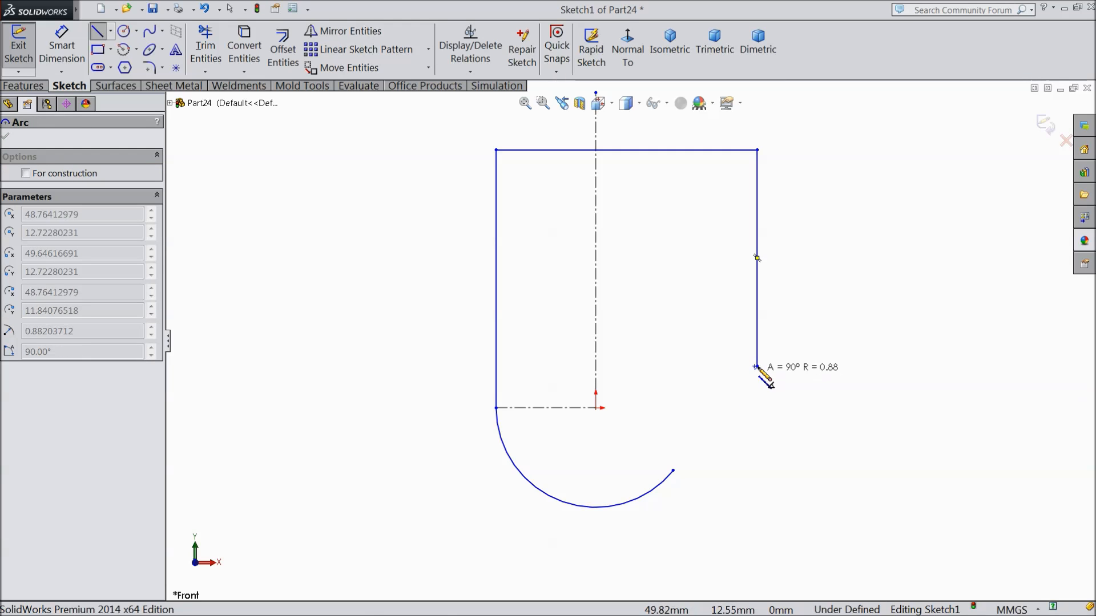
scroll(737, 408, "down", 3)
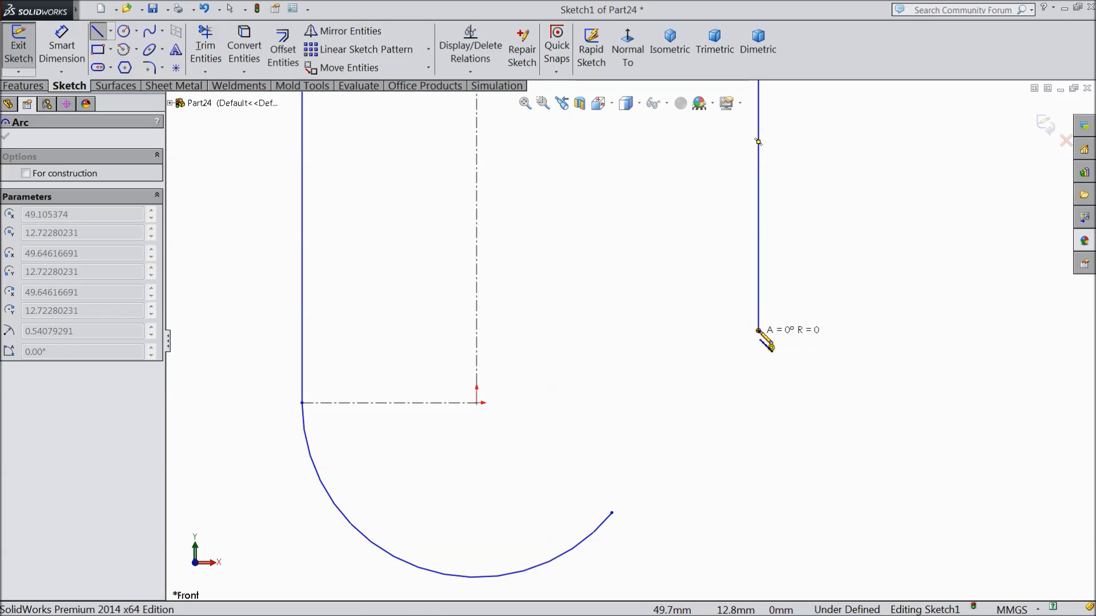
right_click(726, 400)
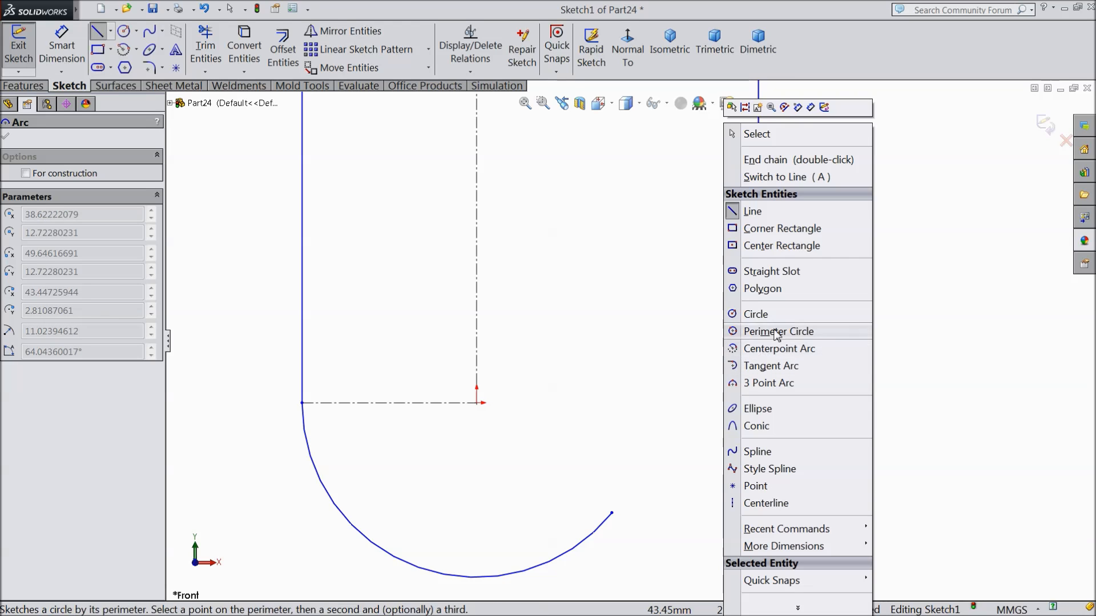
left_click(759, 140)
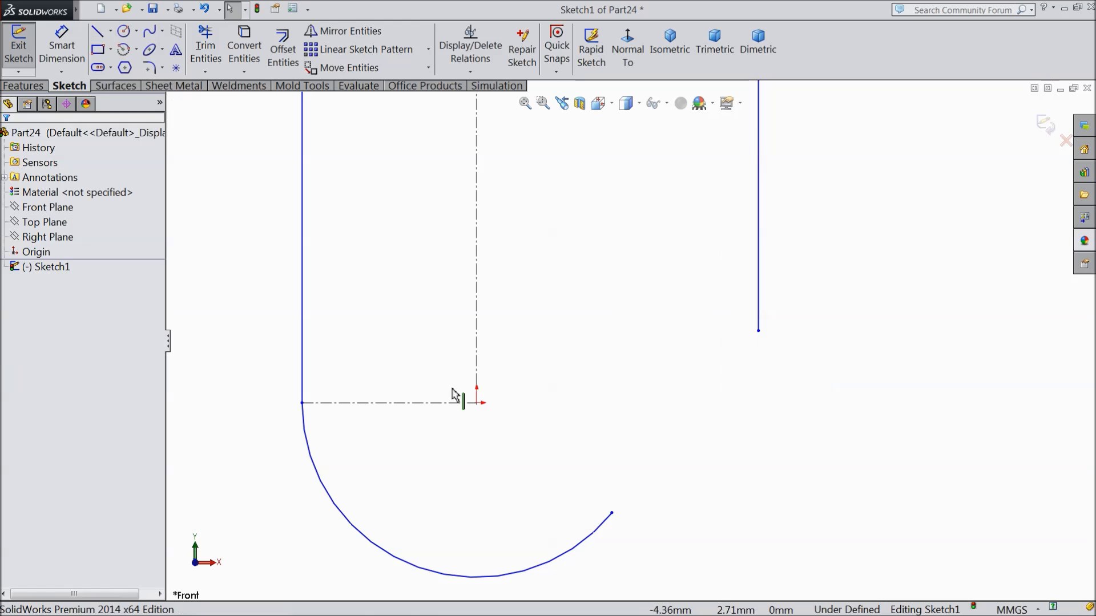
Step: Join the bottom arc's free end to the open vertical line's lower endpoint with a 3 Point Arc of about 57 mm radius
left_click(136, 51)
left_click(142, 104)
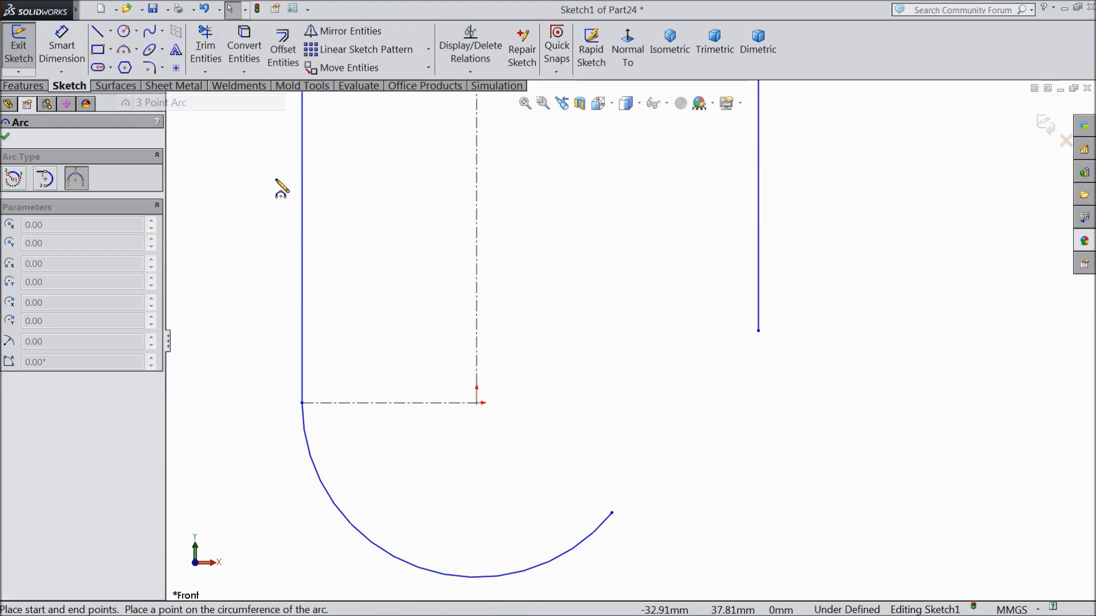
left_click_drag(611, 514, 758, 331)
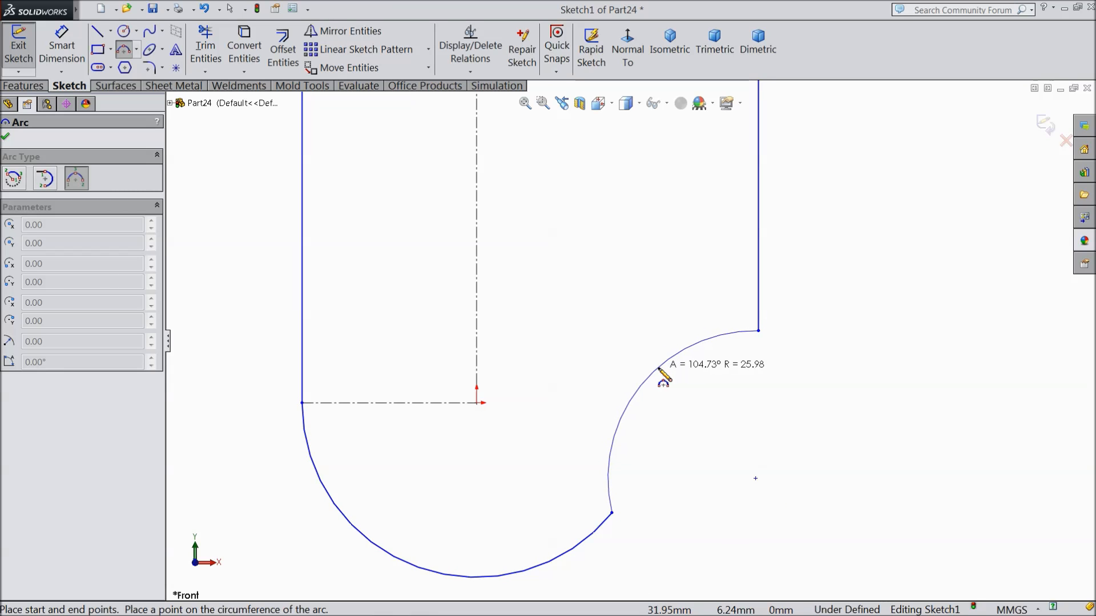
left_click(682, 396)
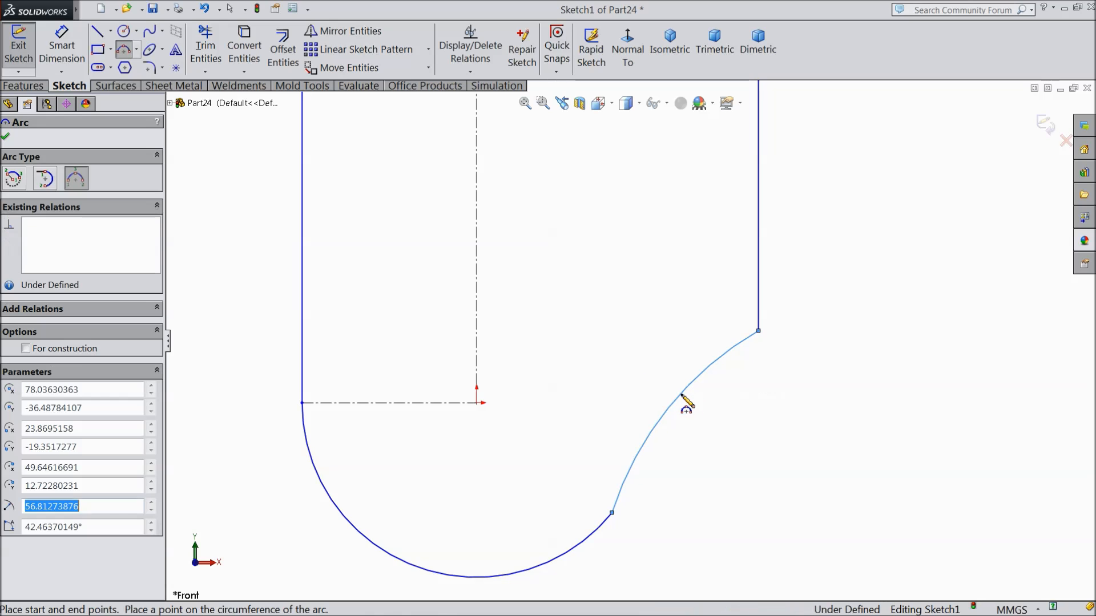
right_click(736, 393)
left_click(771, 145)
Step: Dimension the bottom arc's radius as 26 mm
scroll(673, 440, "up", 5)
scroll(672, 281, "down", 2)
scroll(672, 282, "down", 2)
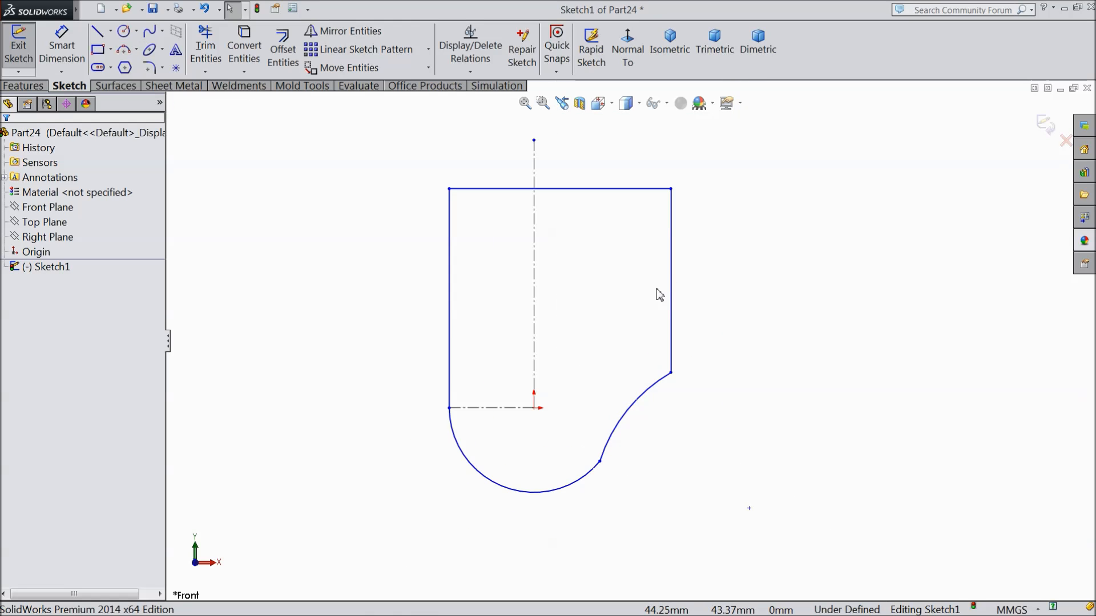
key("d")
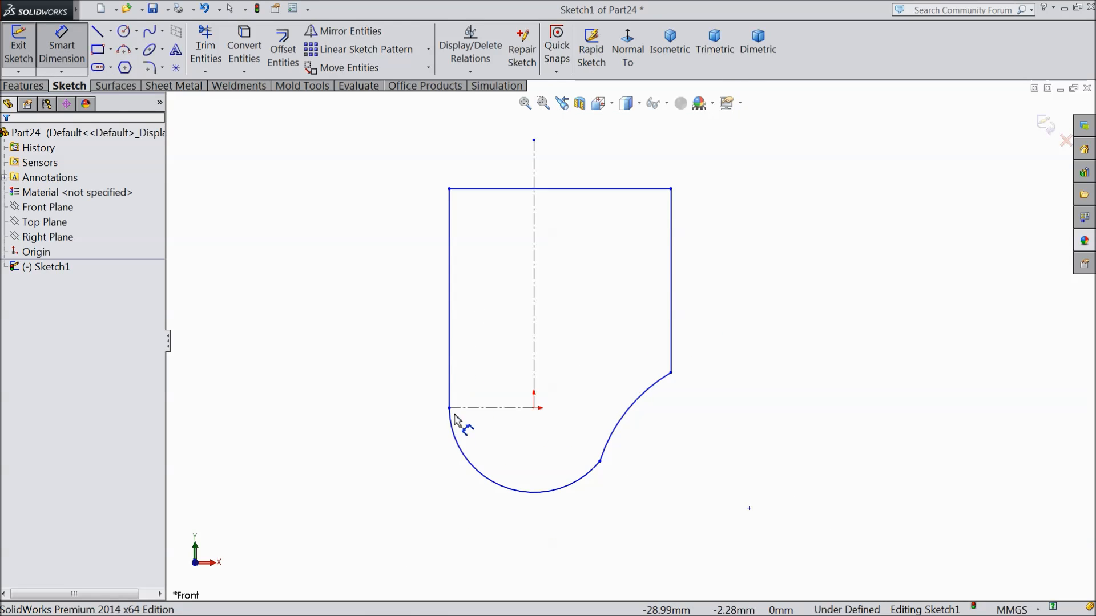
scroll(537, 458, "up", 2)
left_click(545, 449)
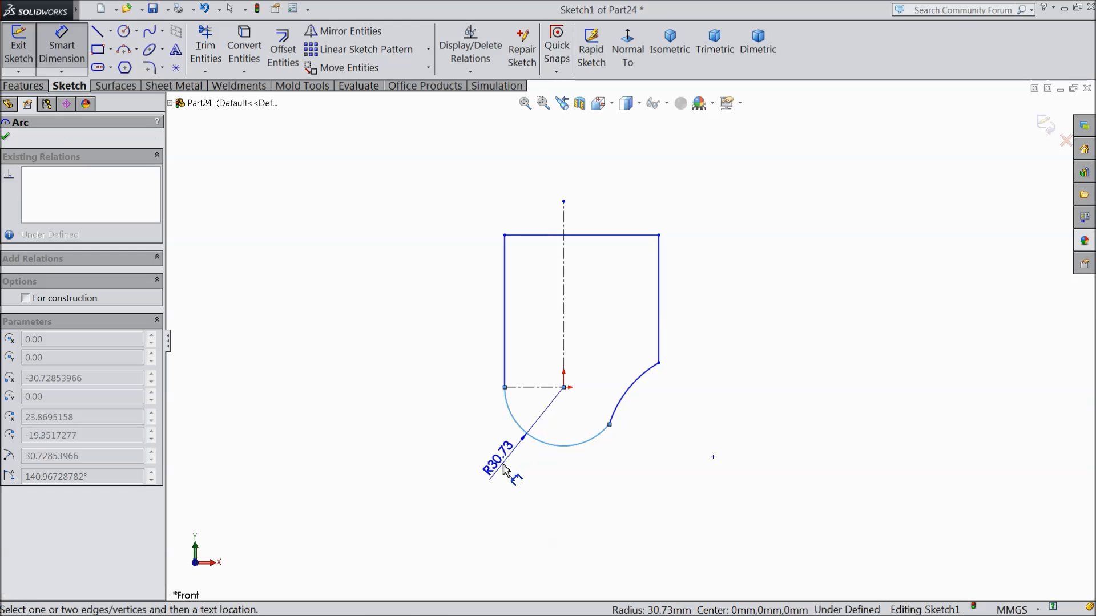
left_click(511, 477)
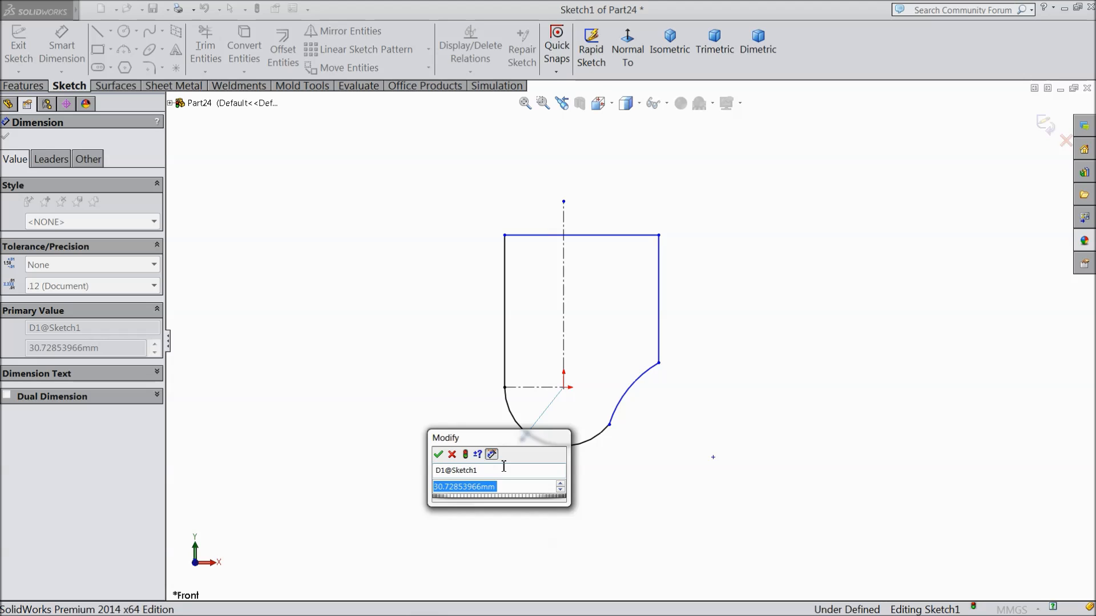
type("26")
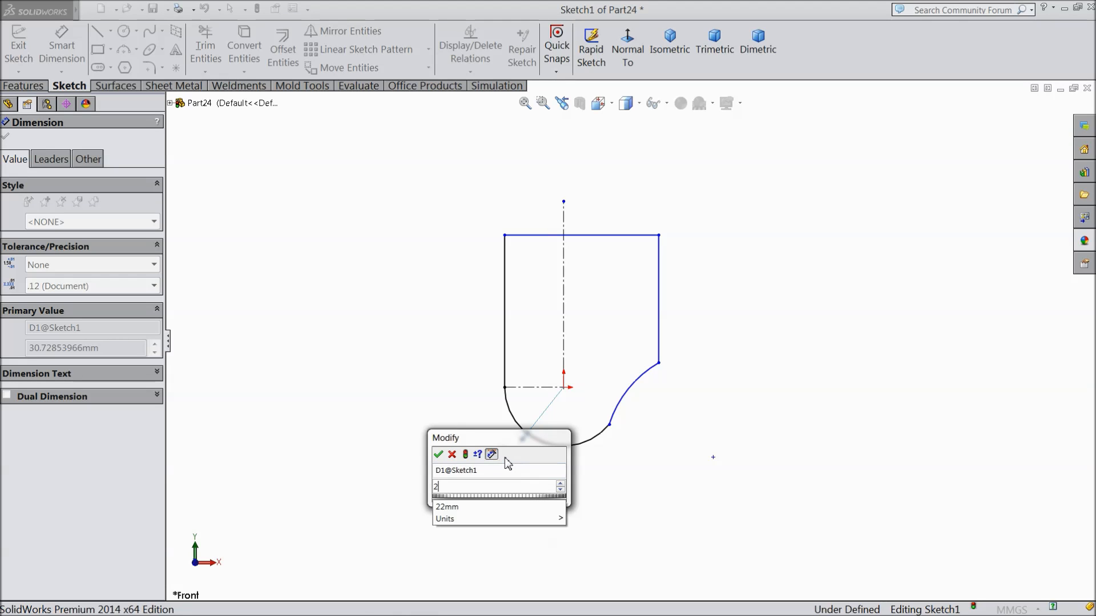
left_click(438, 455)
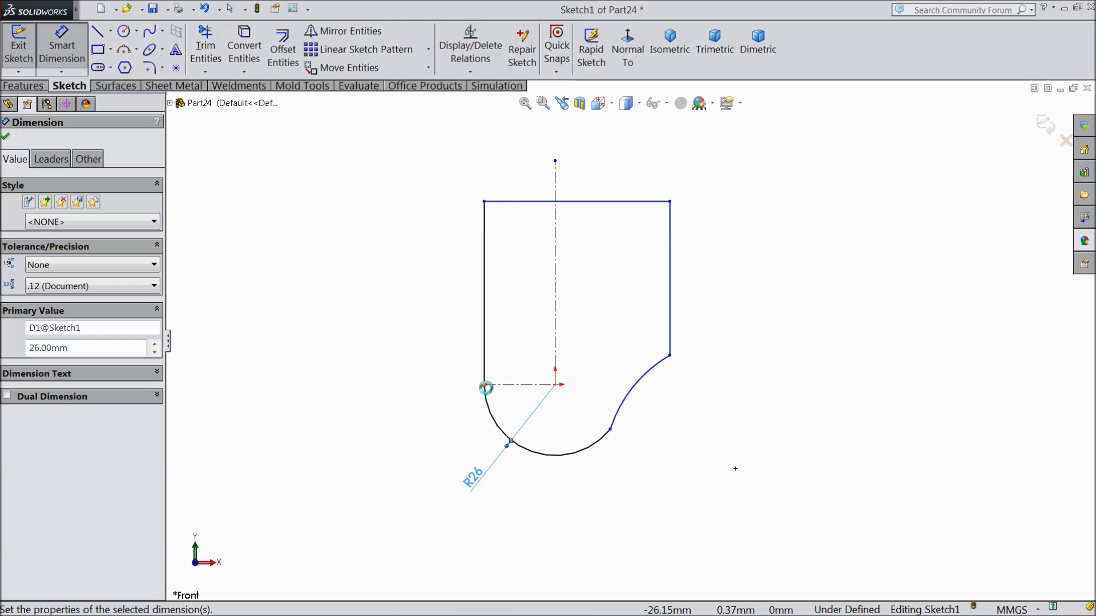
Step: Dimension the height from the horizontal centerline to the profile's top line as 48 mm
left_click(510, 384)
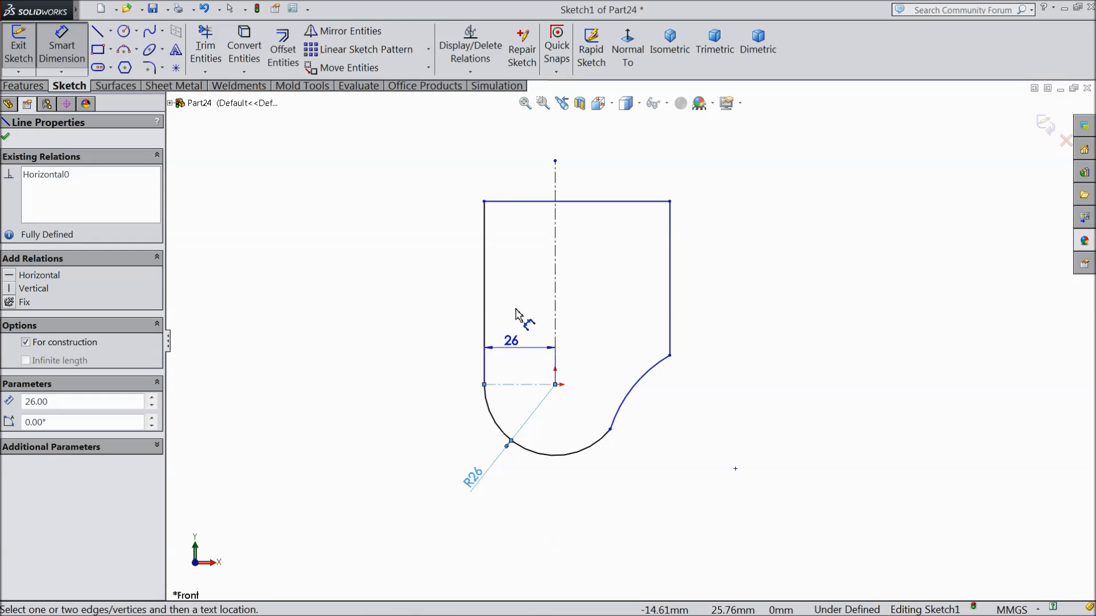
left_click(516, 202)
left_click(407, 279)
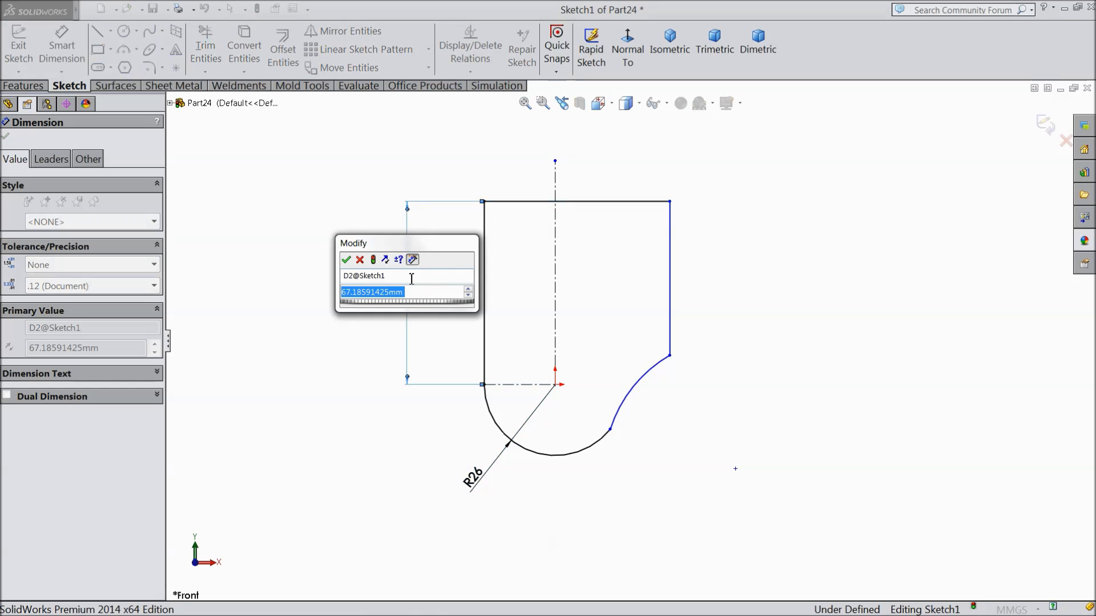
type("48")
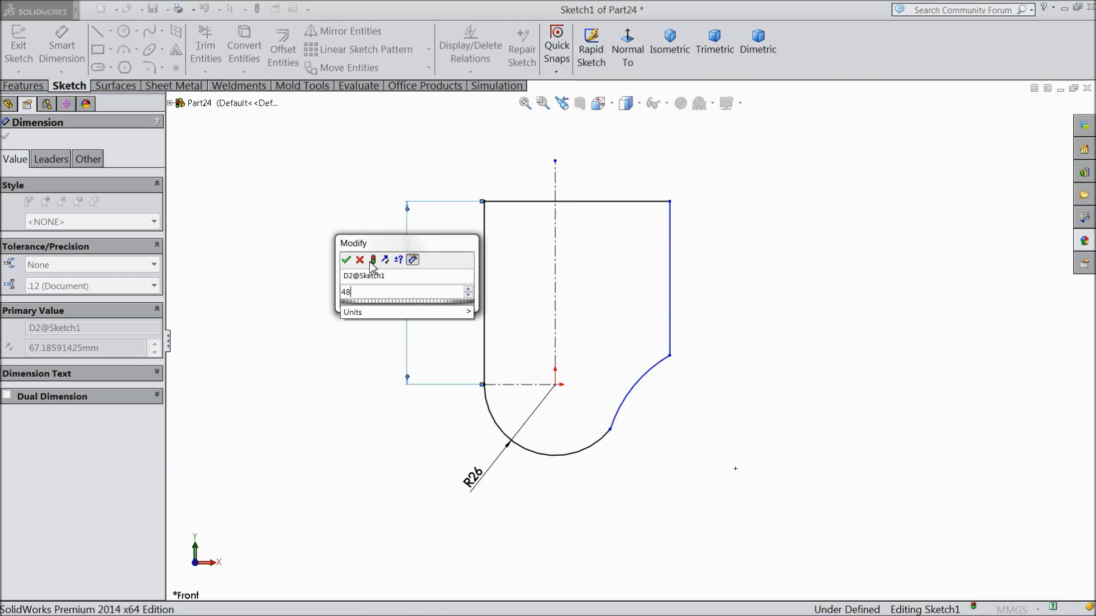
left_click(347, 261)
Step: Dimension the distance from the vertical centerline to the profile's right vertical line as 24 mm
scroll(633, 279, "down", 3)
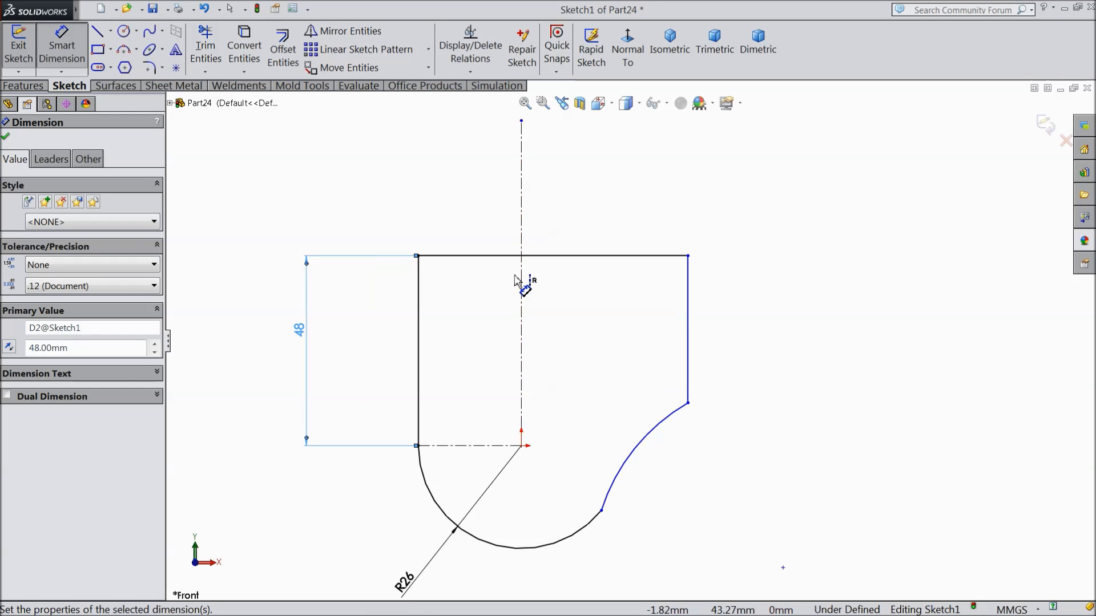
left_click(522, 272)
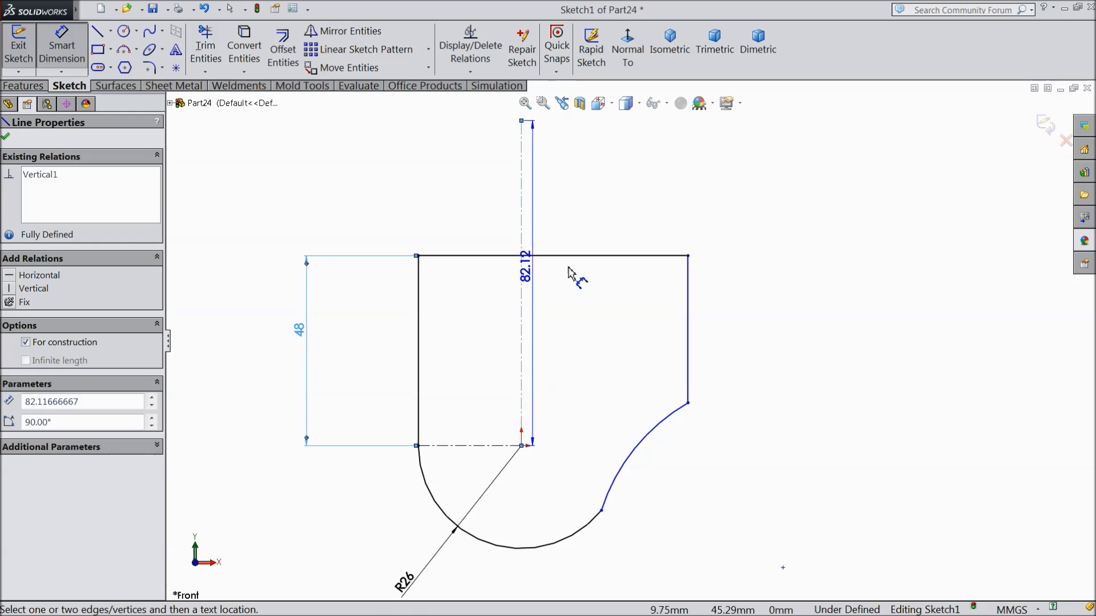
left_click(688, 287)
left_click(613, 210)
type("24")
key("Return")
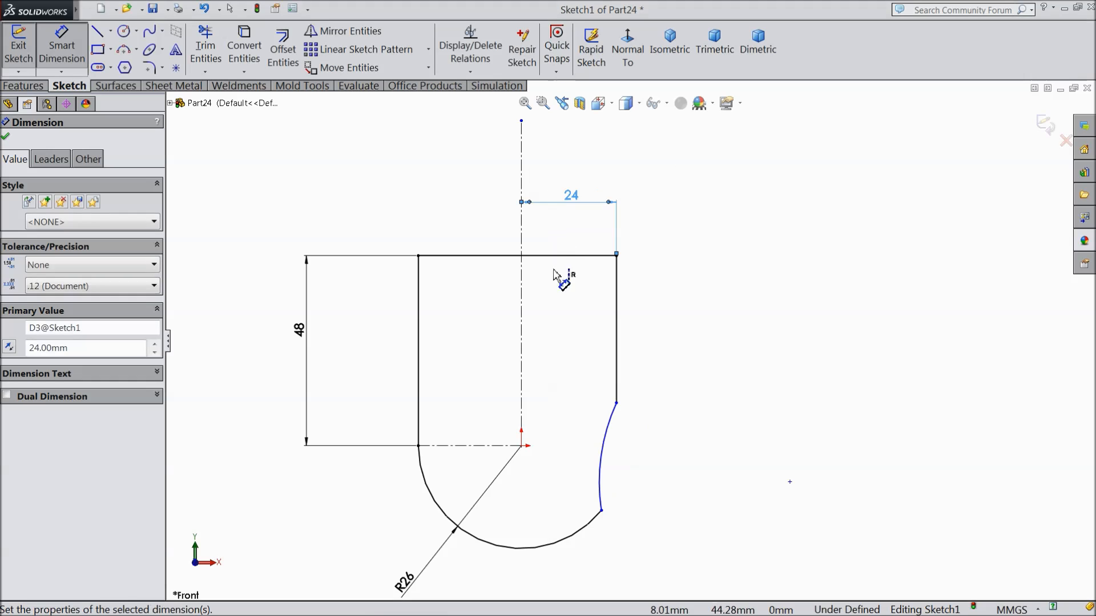
Step: Change the bottom arc's radius dimension to 13 mm
scroll(564, 335, "up", 2)
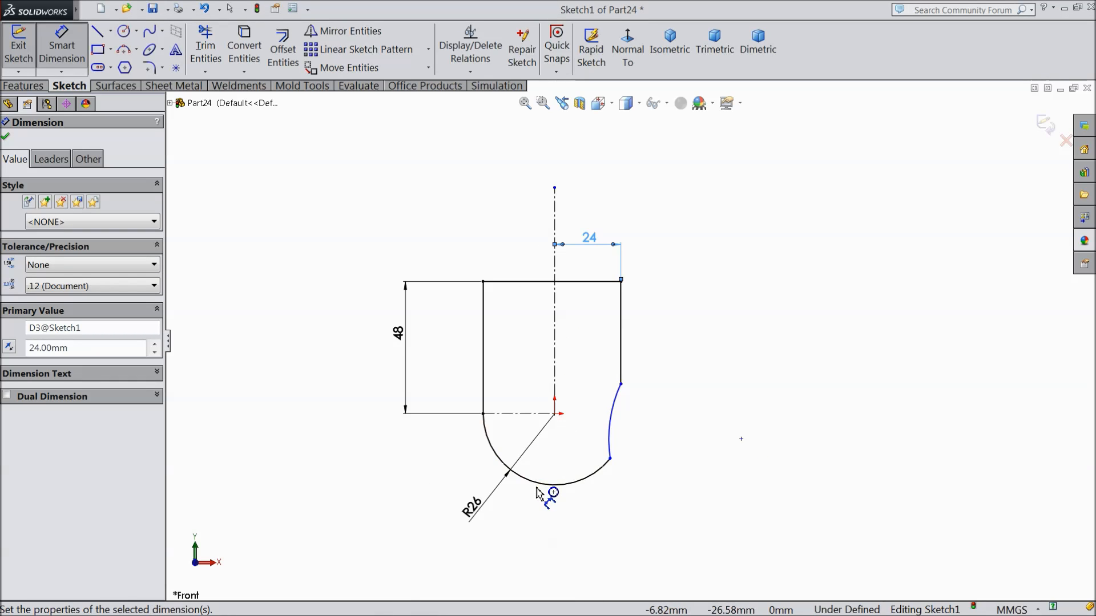
scroll(522, 490, "down", 2)
left_click(459, 508)
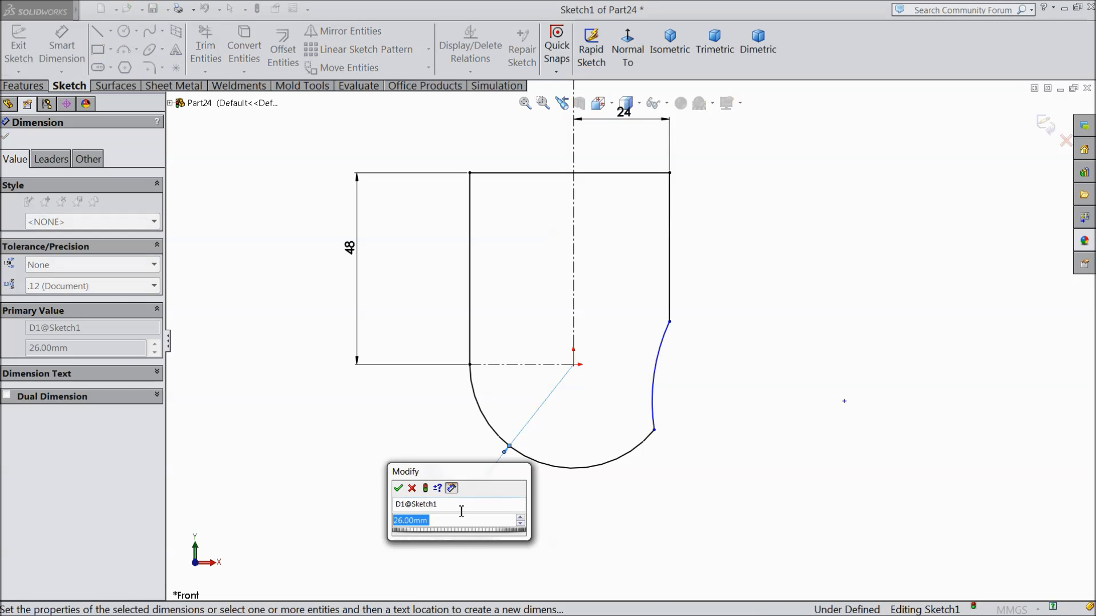
type("26")
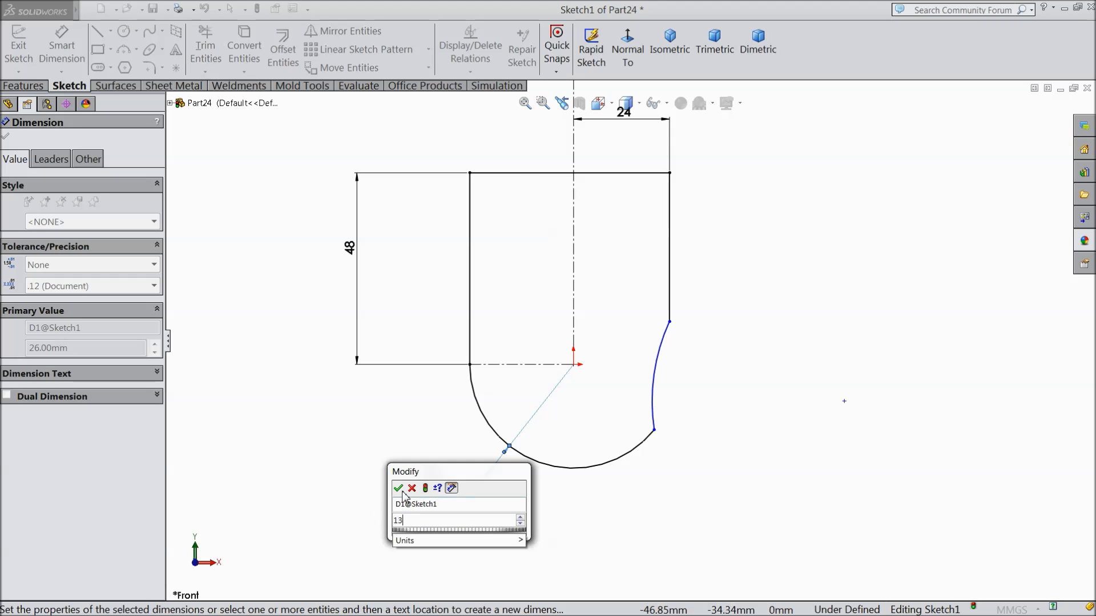
key("Return")
Step: Dimension the vertical distance from the top line to the right vertical line's lower endpoint as 45 mm and finish dimensioning
scroll(628, 320, "down", 2)
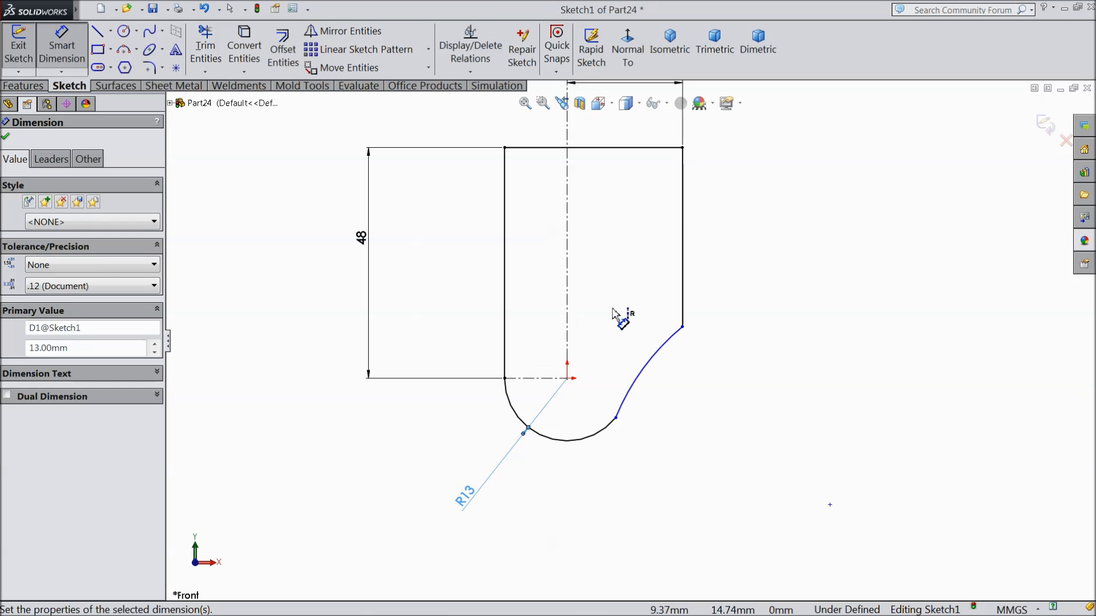
scroll(636, 394, "up", 1)
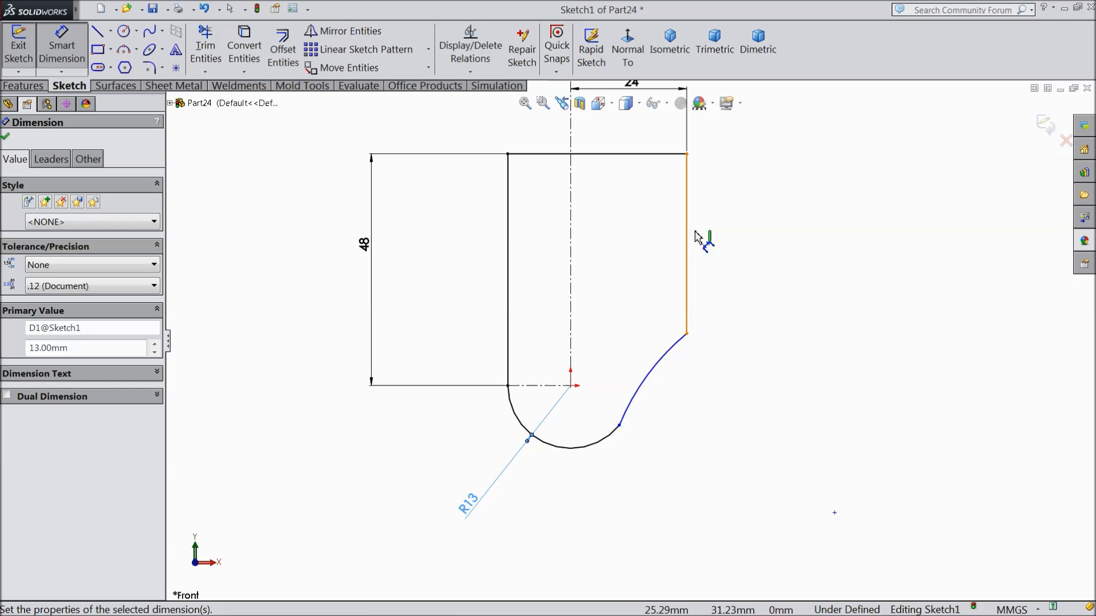
left_click(677, 154)
left_click(687, 335)
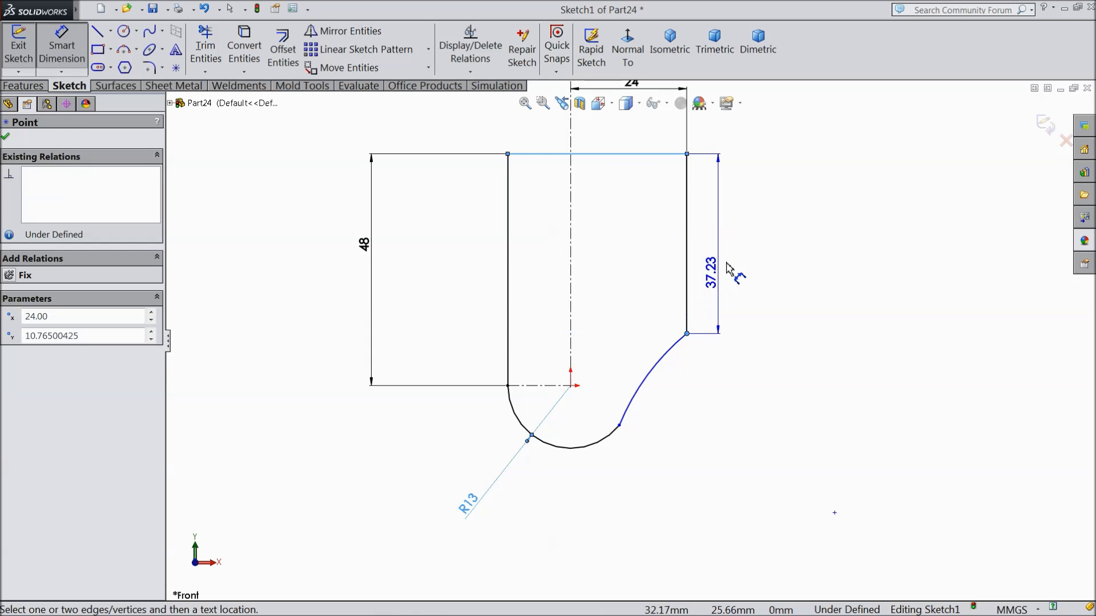
left_click(748, 253)
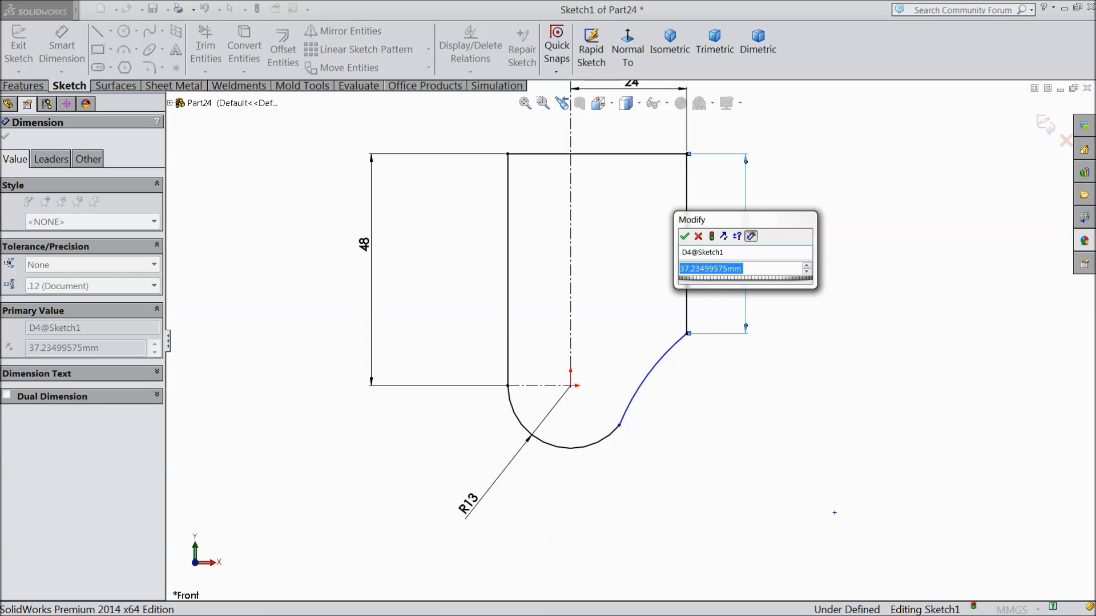
type("45")
key("Return")
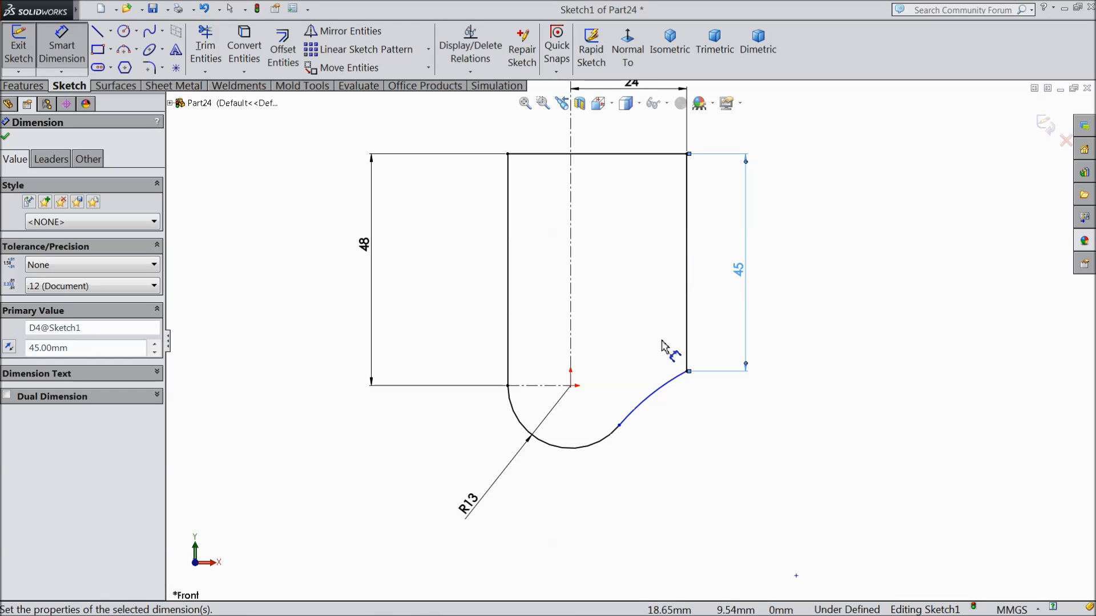
left_click(4, 140)
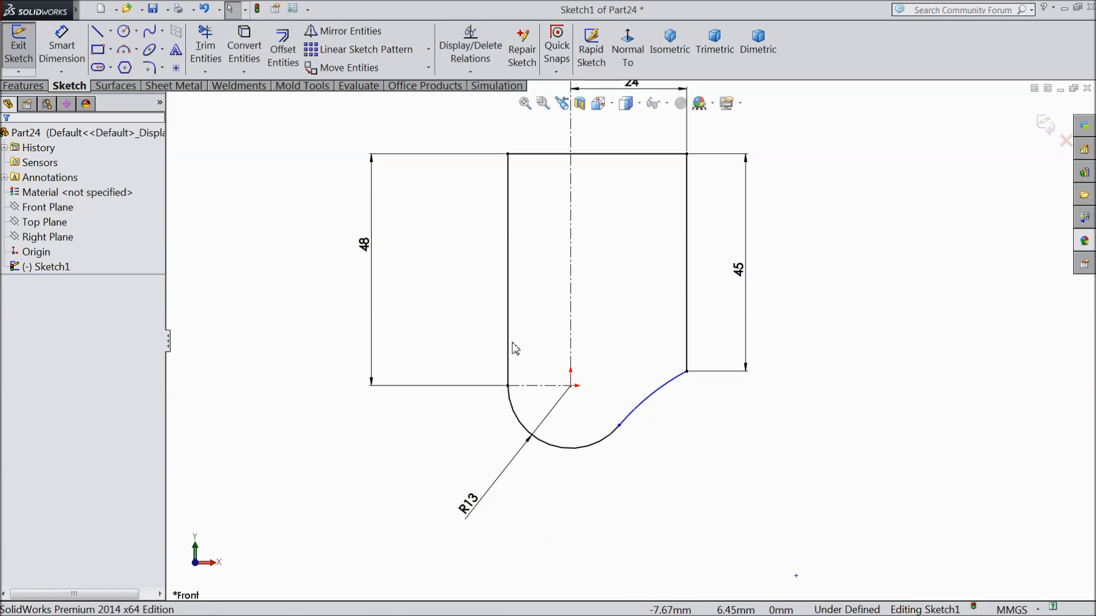
Step: Dimension the radius of the concave arc at the profile's lower right as 14 mm and finish dimensioning
scroll(691, 422, "down", 2)
left_click(71, 54)
left_click(621, 392)
left_click(645, 417)
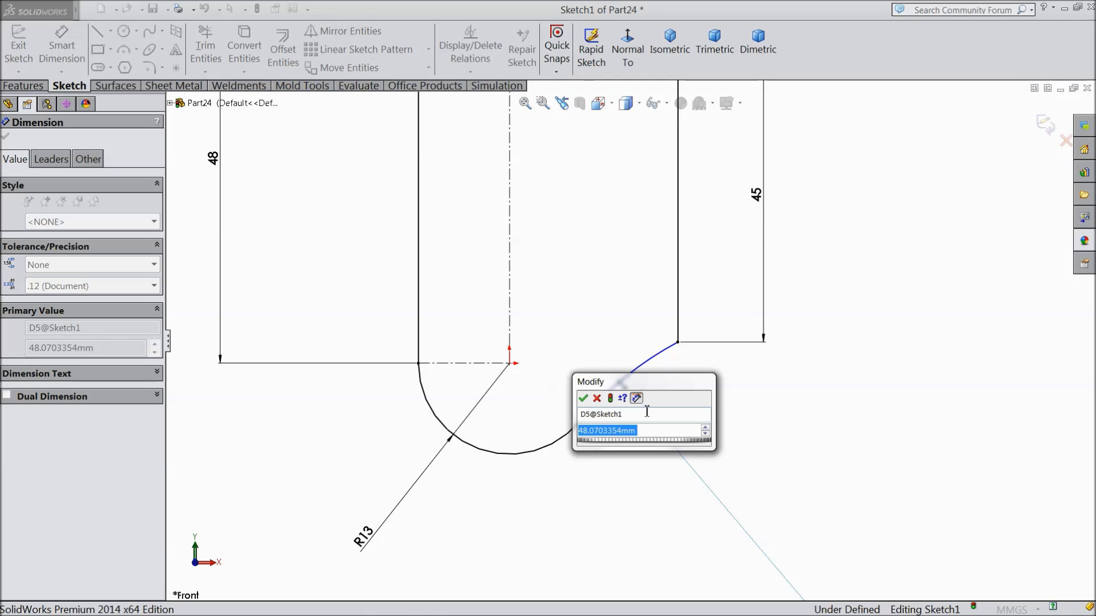
type("14")
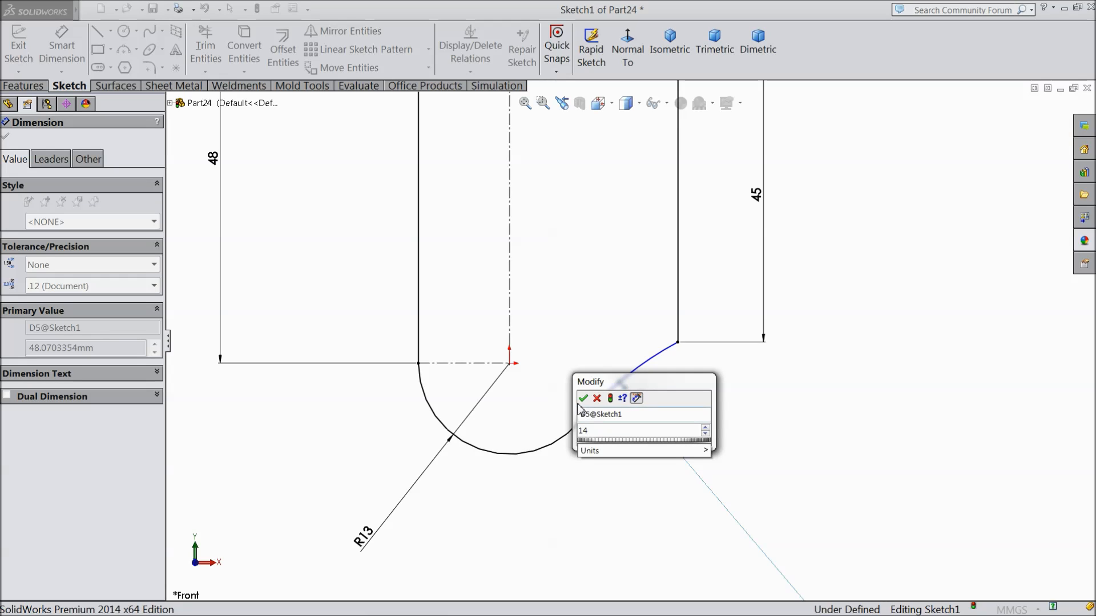
left_click(584, 401)
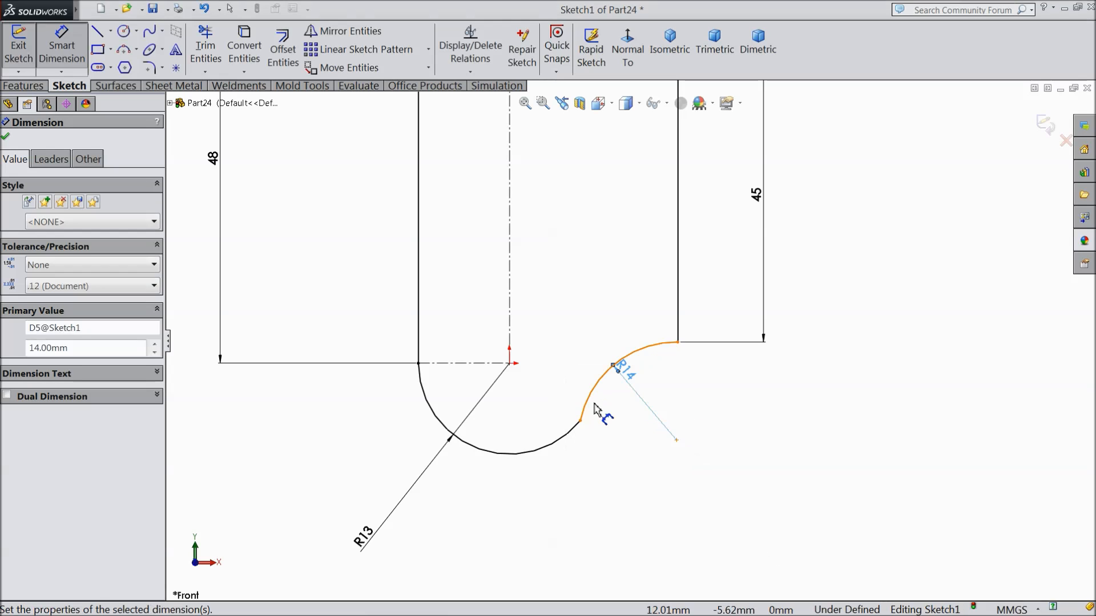
left_click(6, 138)
Step: Add a tangent relation between the R14 concave arc and the R13 bottom arc
scroll(559, 386, "down", 2)
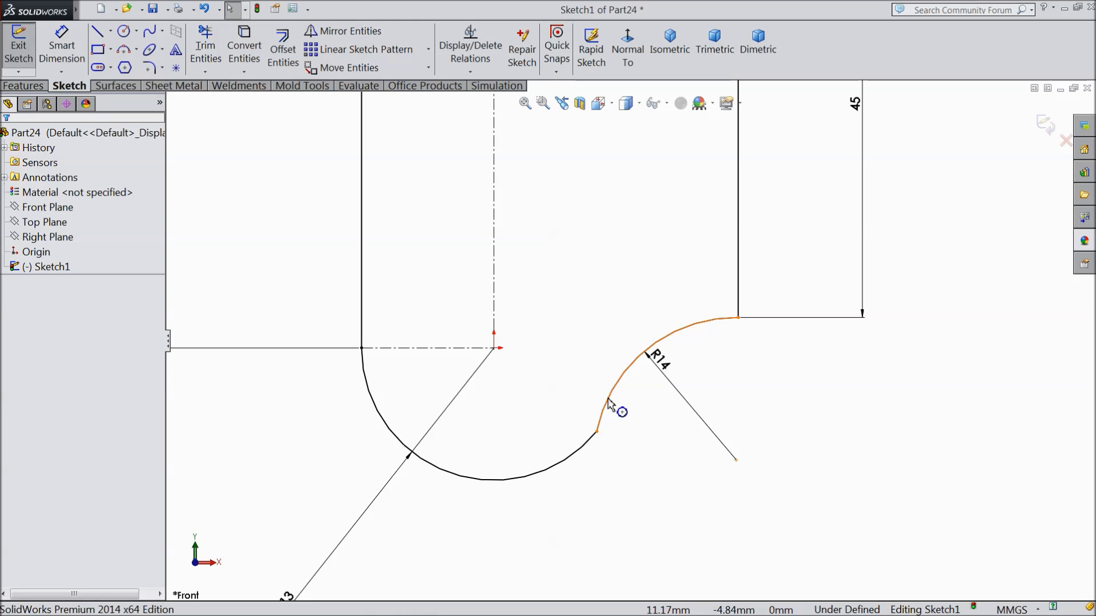
left_click(607, 405)
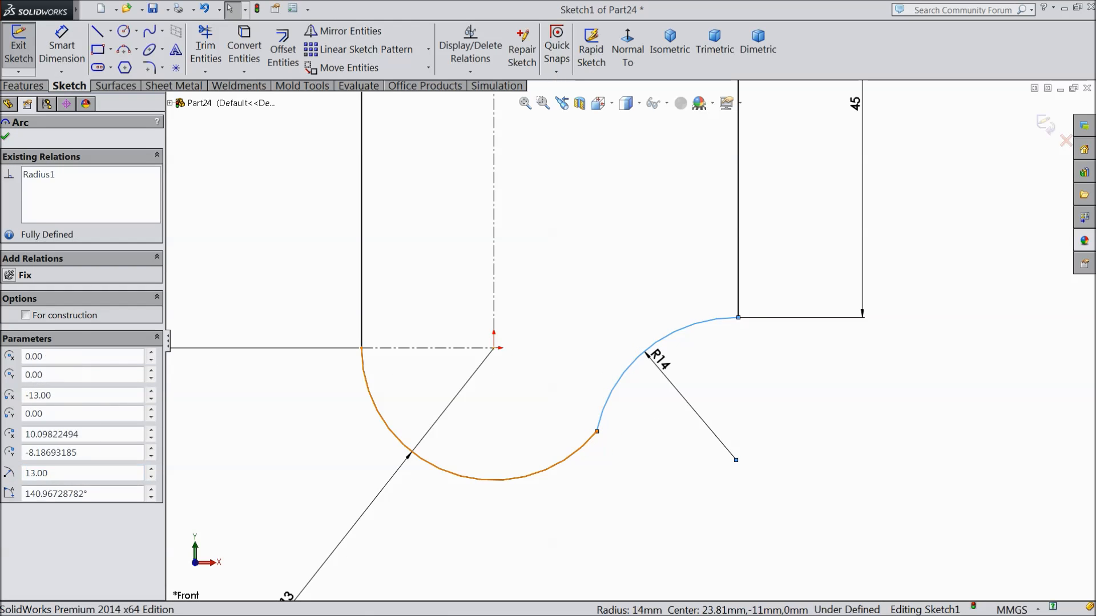
left_click(591, 441, "ctrl")
left_click(633, 391)
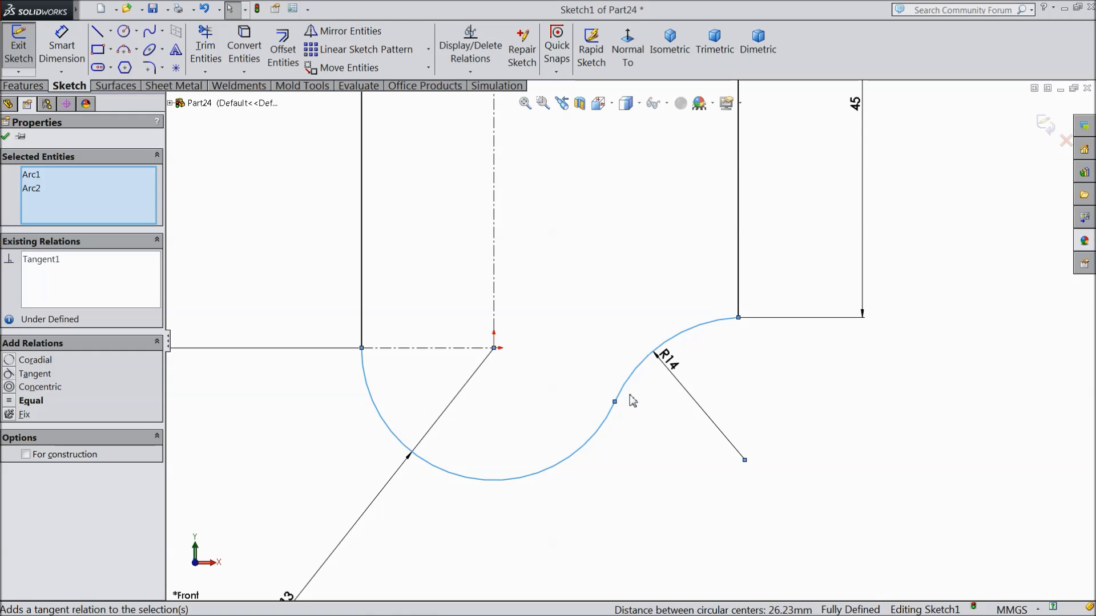
left_click(6, 138)
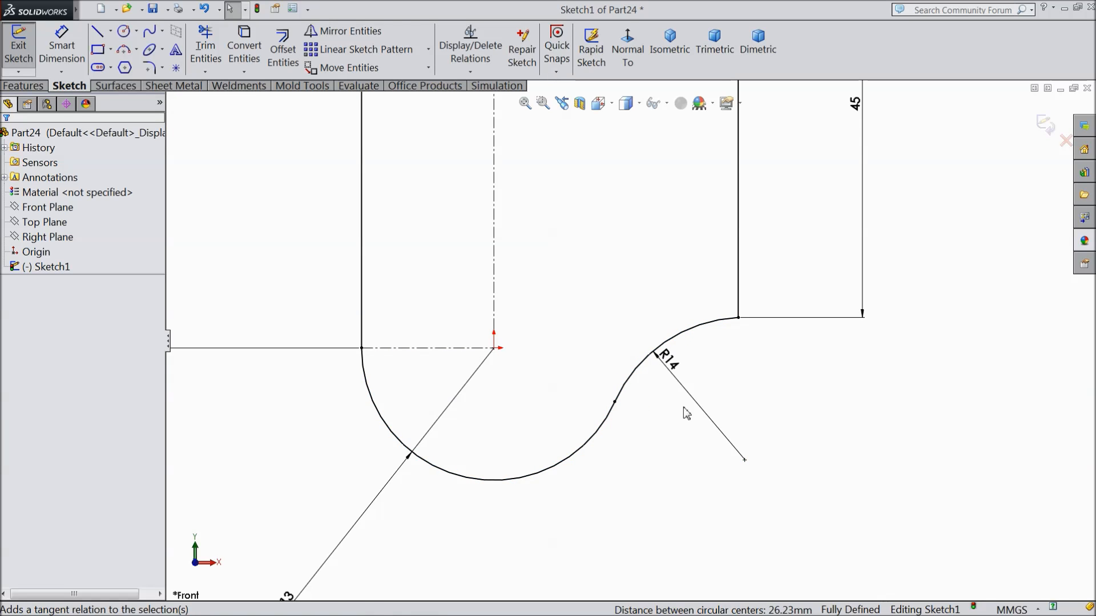
Step: Sketch a vertical centerline about 23 mm long inside the profile, between the main vertical centerline and the right line
scroll(686, 413, "up", 4)
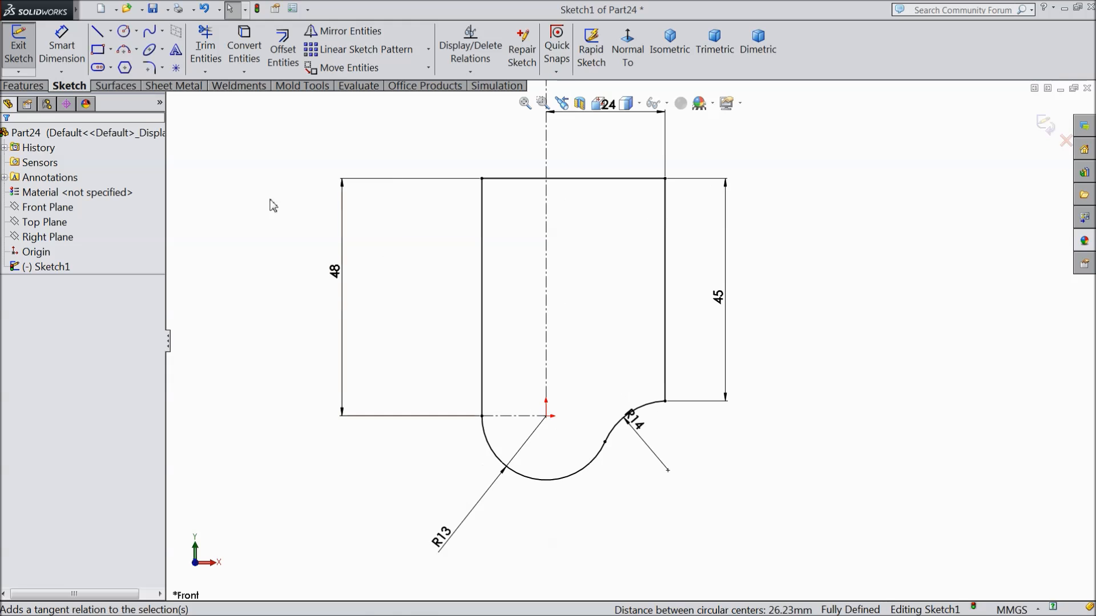
left_click(111, 32)
left_click(119, 66)
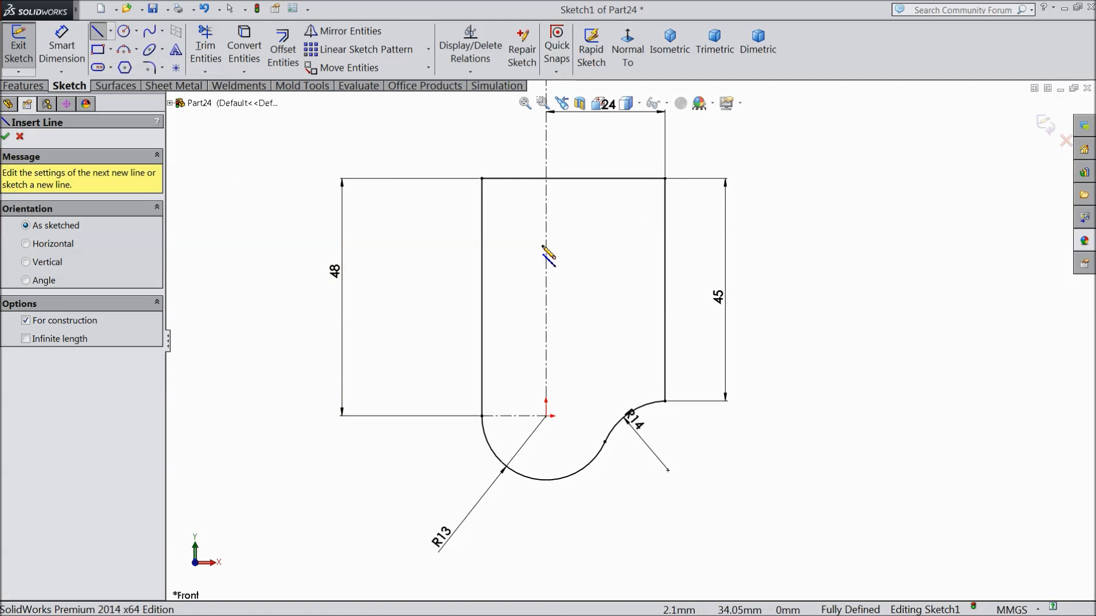
left_click(615, 210)
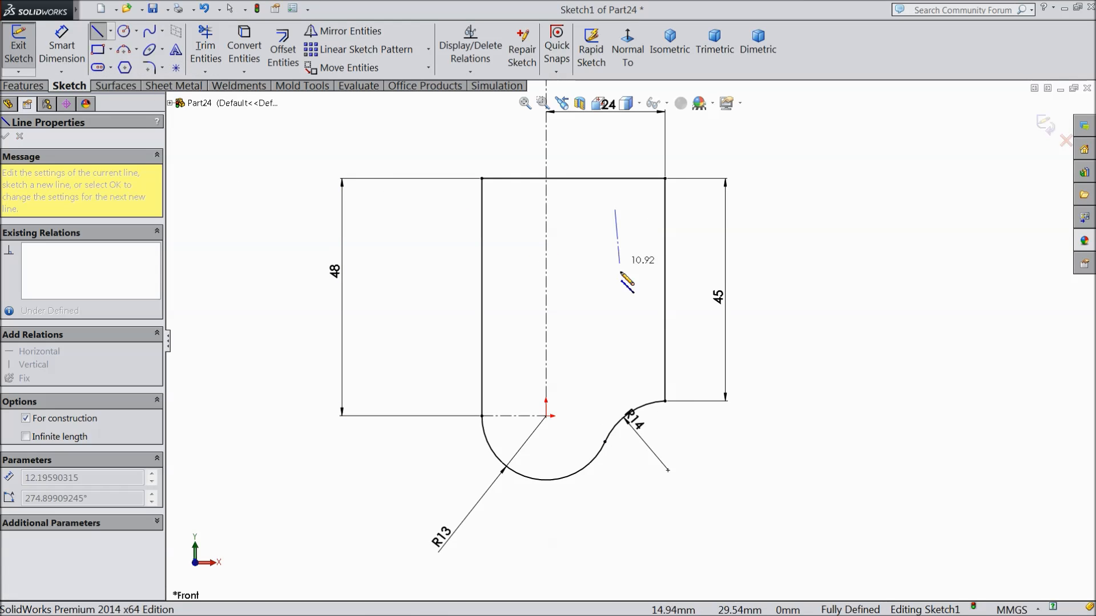
left_click(615, 322)
right_click(618, 322)
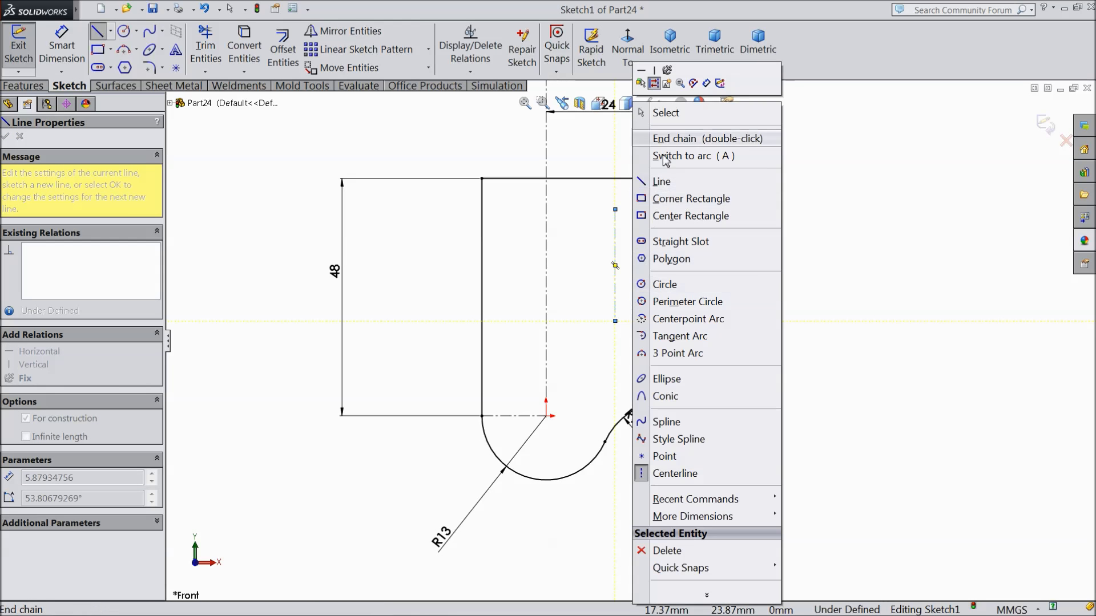
left_click(657, 110)
Step: Sketch two circles centered on the short centerline, the upper about 5.2 mm and the lower about 7.2 mm in radius
scroll(706, 287, "down", 2)
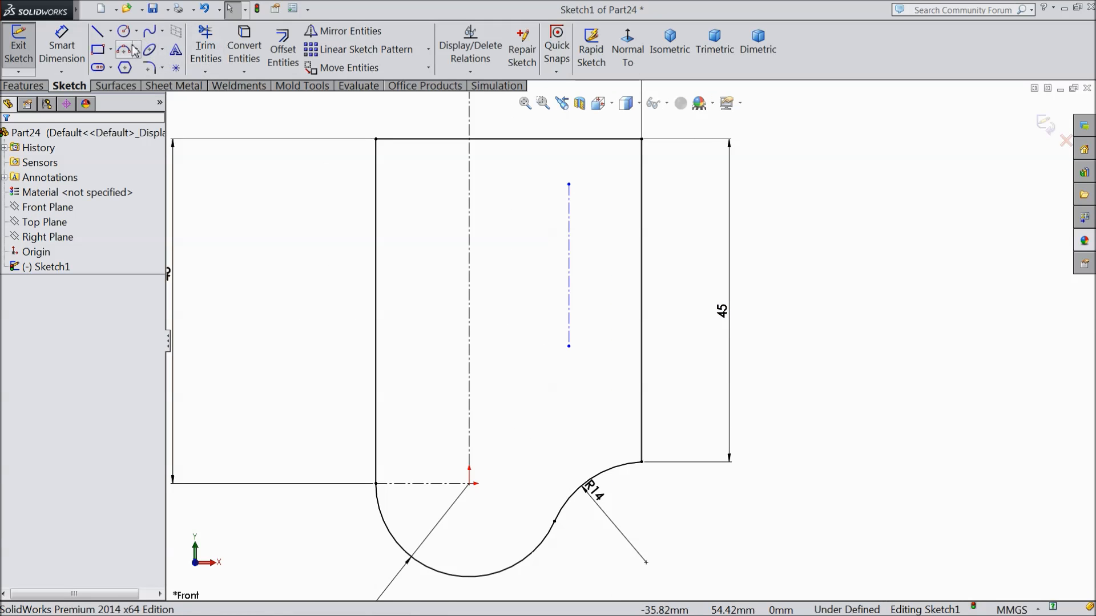
left_click(124, 31)
left_click(569, 211)
left_click(584, 244)
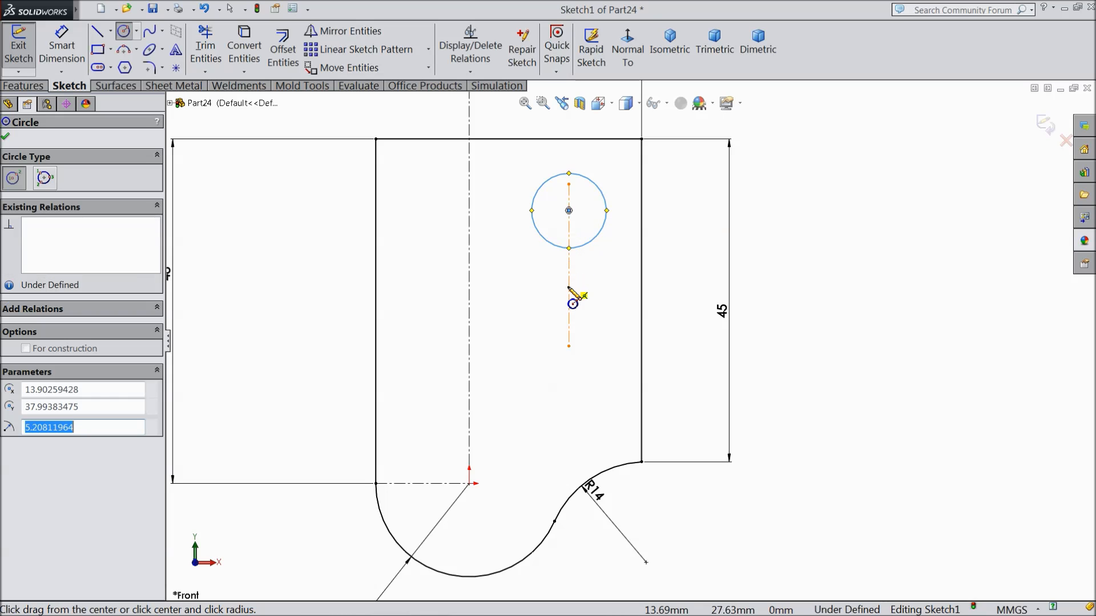
left_click(569, 316)
left_click(584, 366)
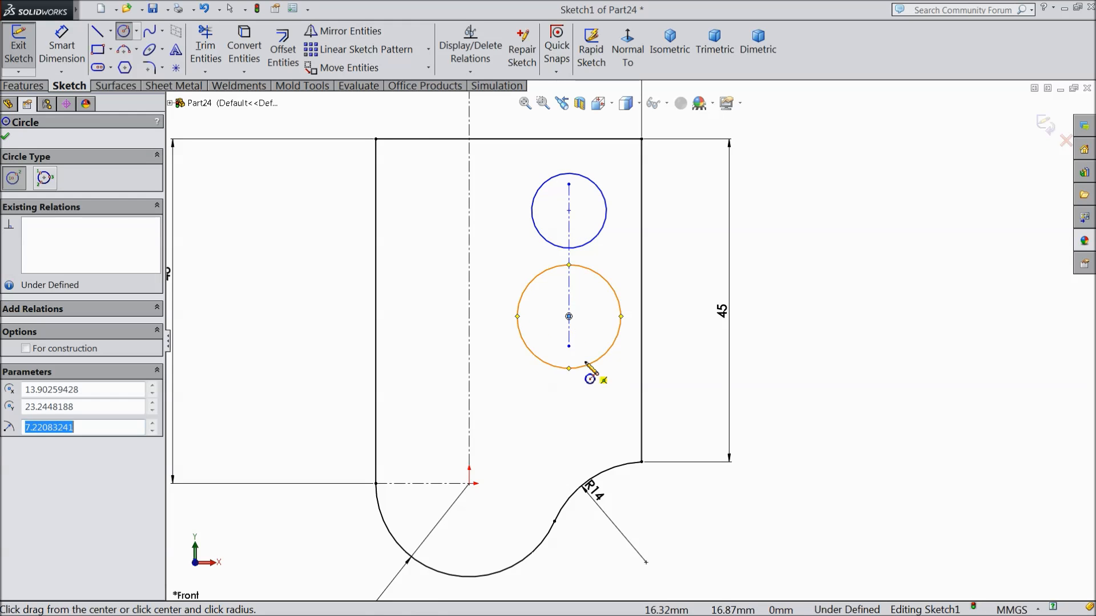
right_click(209, 134)
left_click(252, 139)
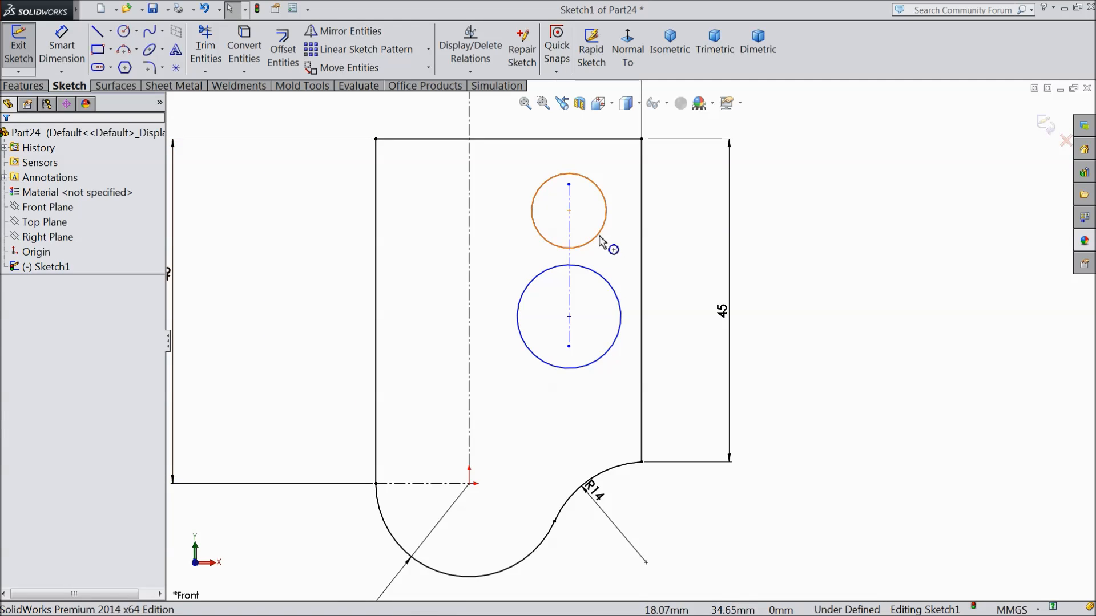
Step: Add an equal relation between the two circles on the short centerline
left_click(600, 235)
left_click(596, 272, "ctrl")
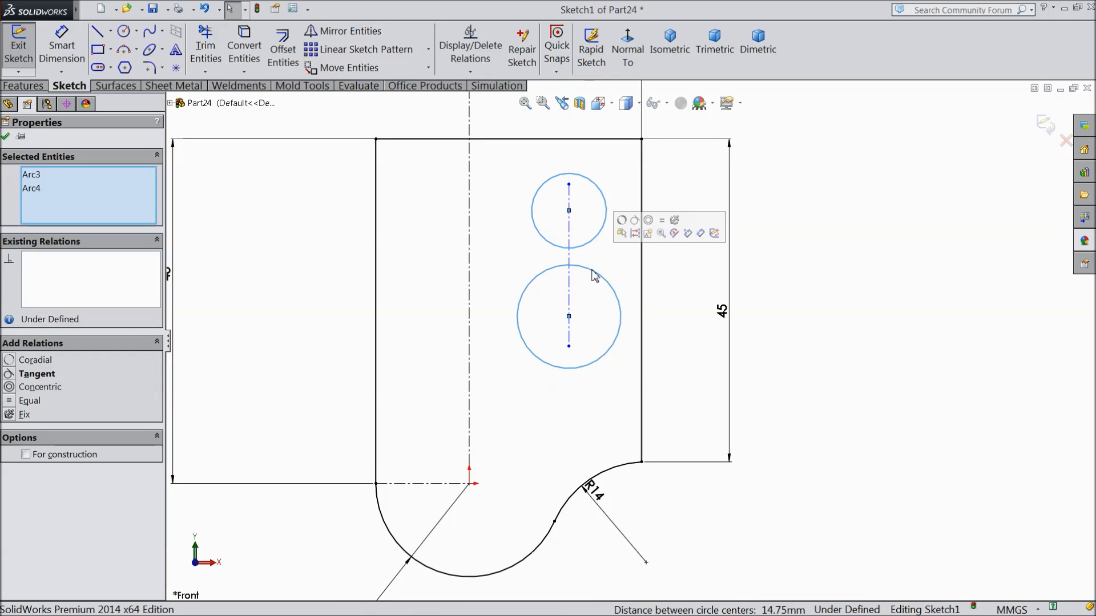
left_click(662, 221)
Step: Dimension the distance from the profile's top line to the upper circle's center as 9 mm
key("d")
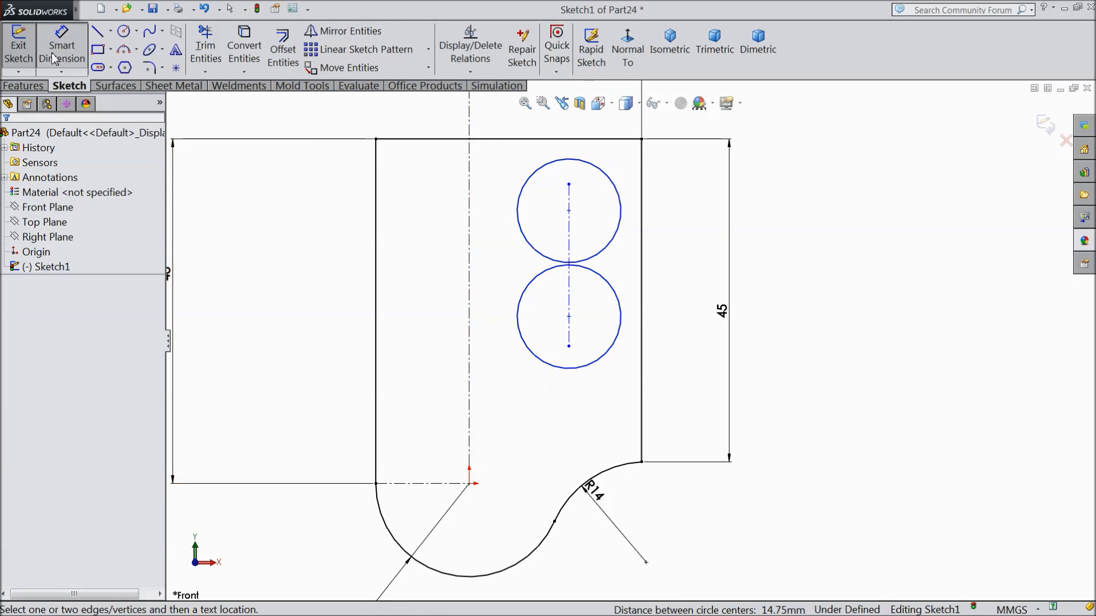
left_click(624, 243)
left_click(570, 139)
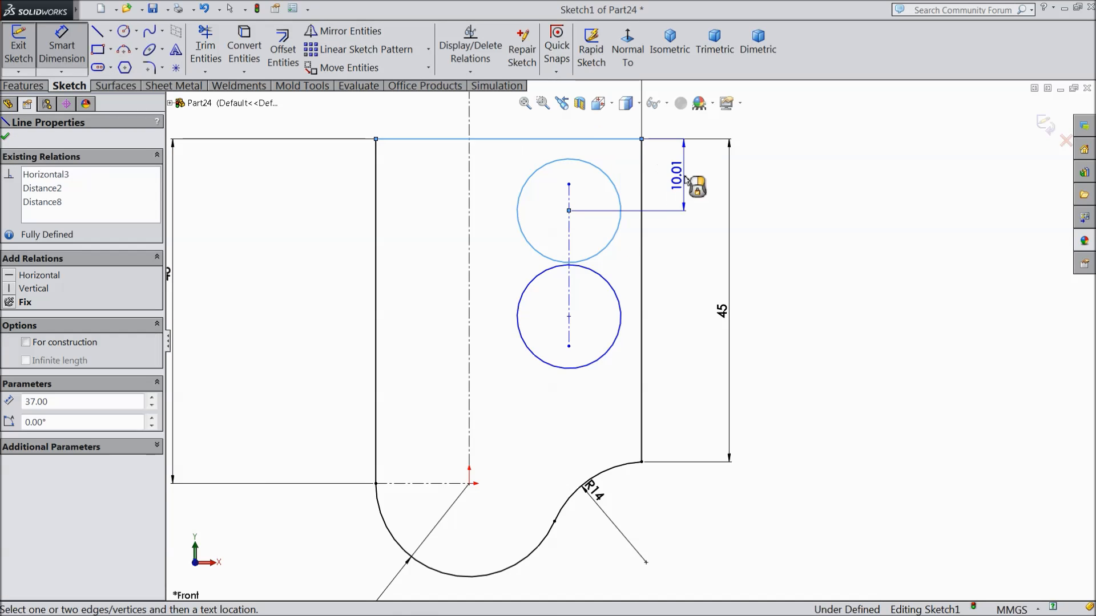
left_click(688, 183)
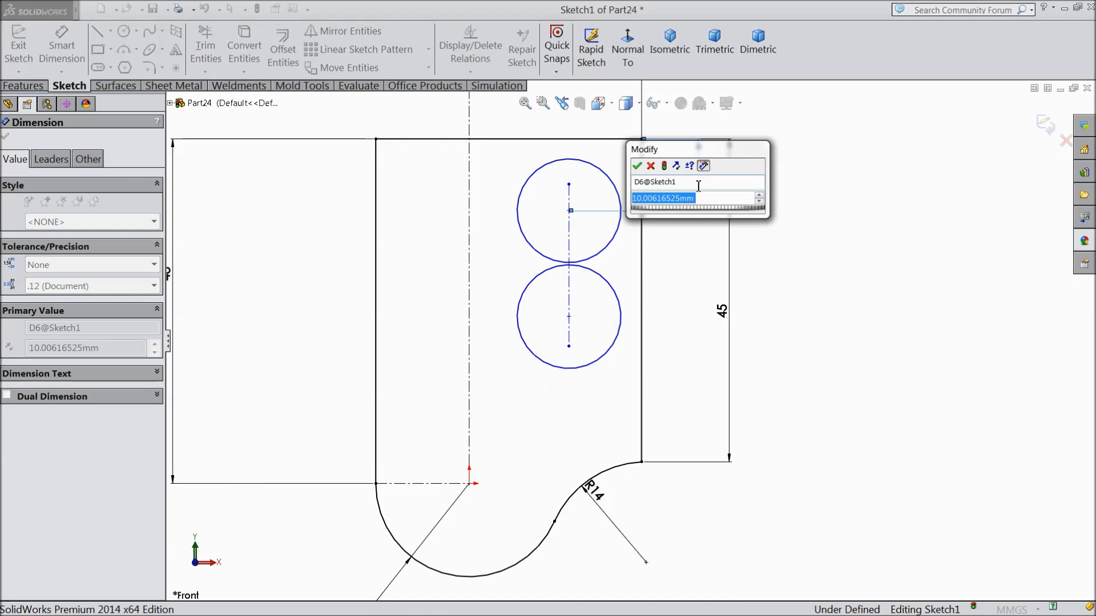
type("9")
key("Return")
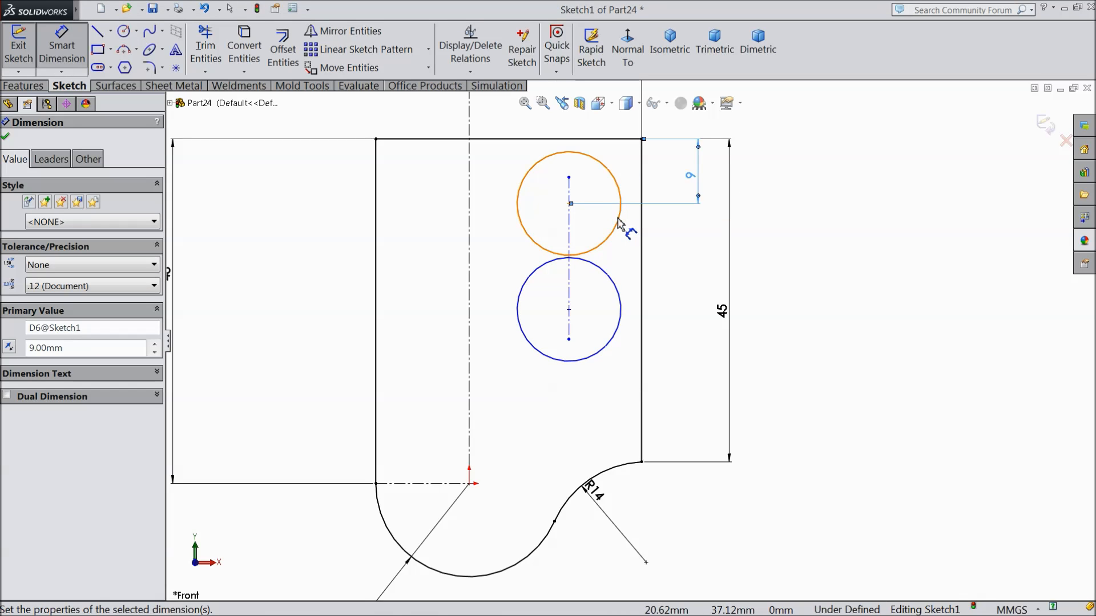
Step: Dimension the upper circle's diameter as 8 mm
left_click(621, 219)
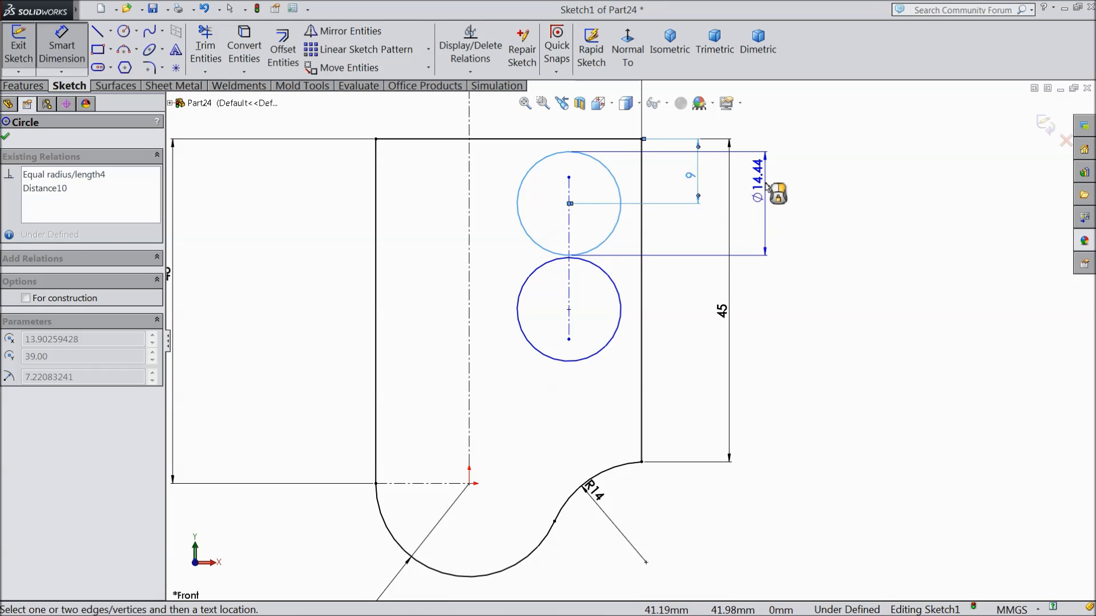
left_click(769, 206)
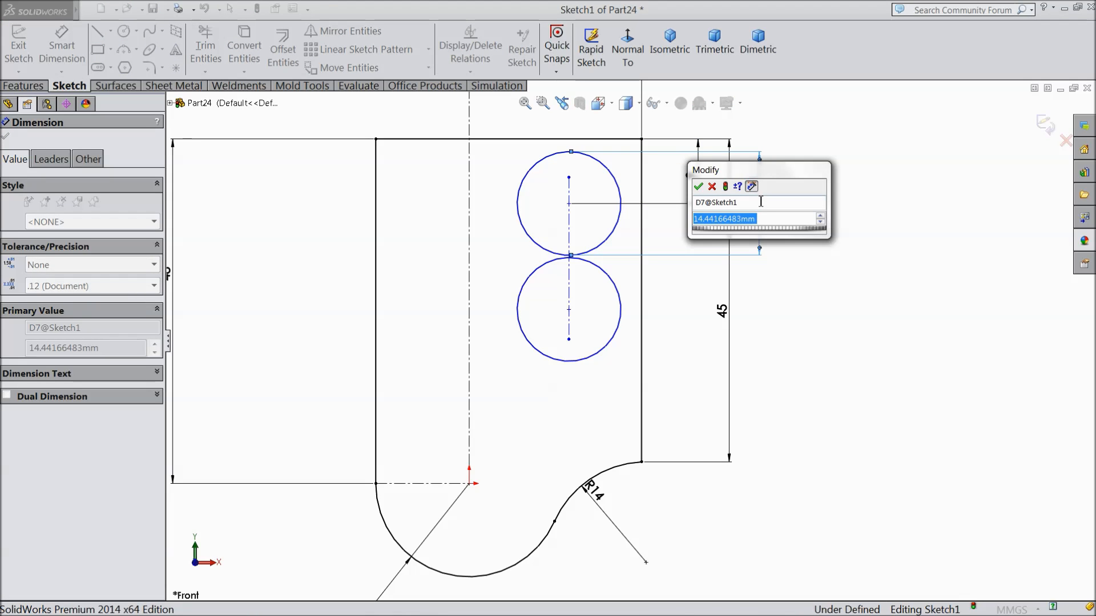
type("8")
left_click(699, 186)
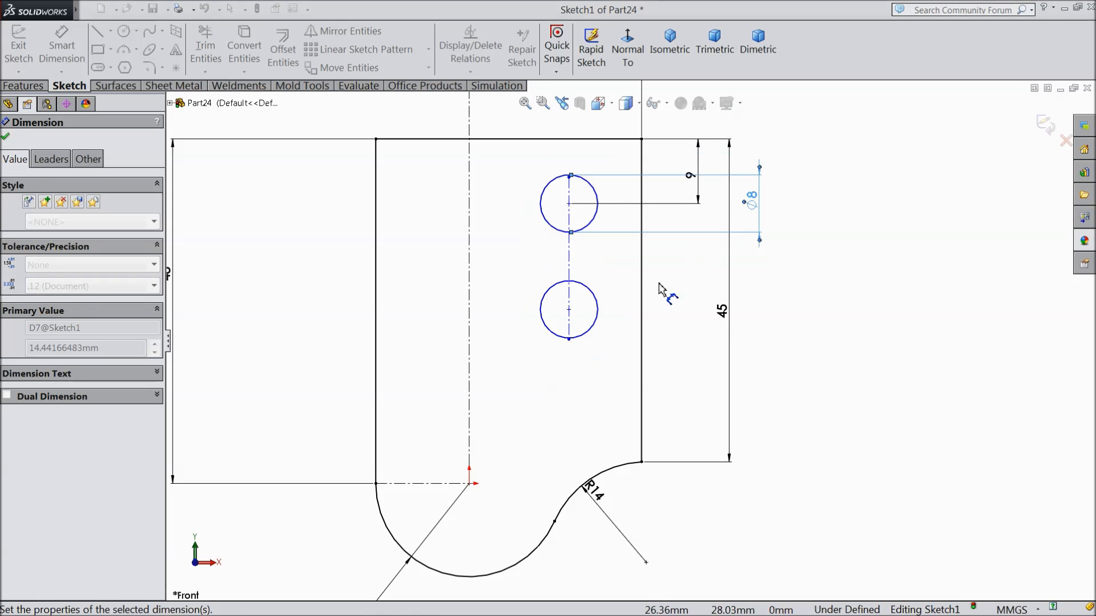
Step: Dimension the vertical distance between the centers of the two equal circles as 18 mm
left_click(588, 227)
left_click(591, 294)
left_click(683, 278)
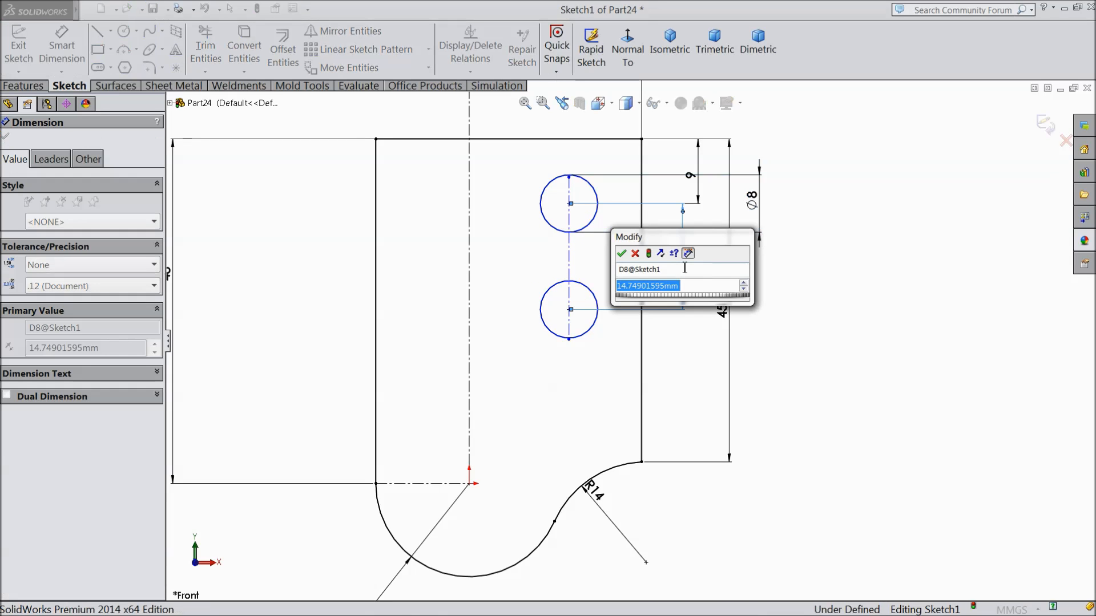
type("18")
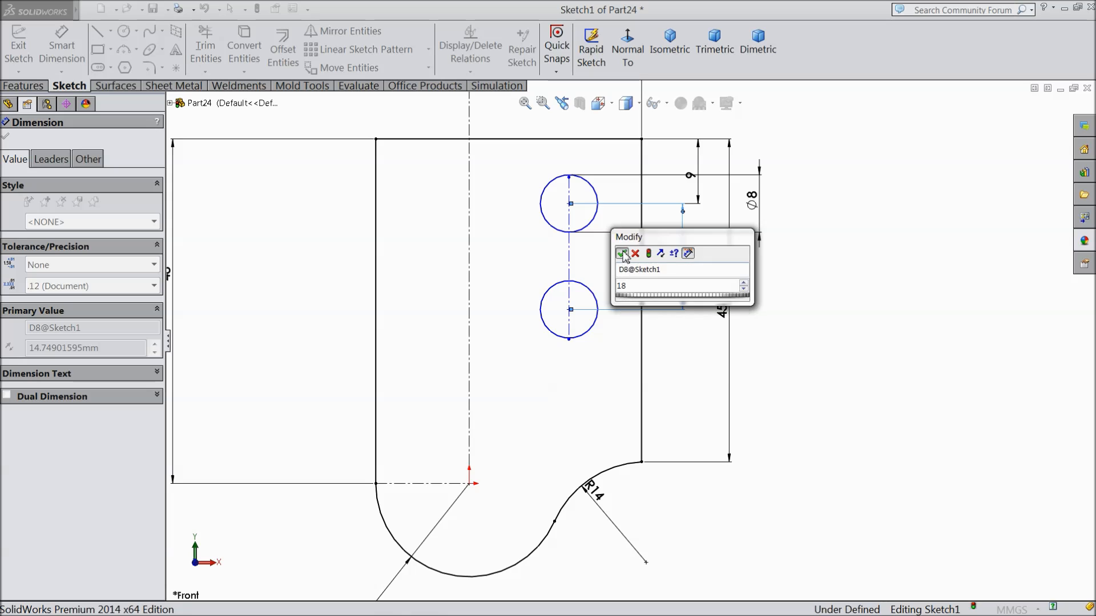
left_click(621, 253)
Step: Dimension the distance from the short centerline to the profile's right vertical line as 10 mm
left_click(569, 274)
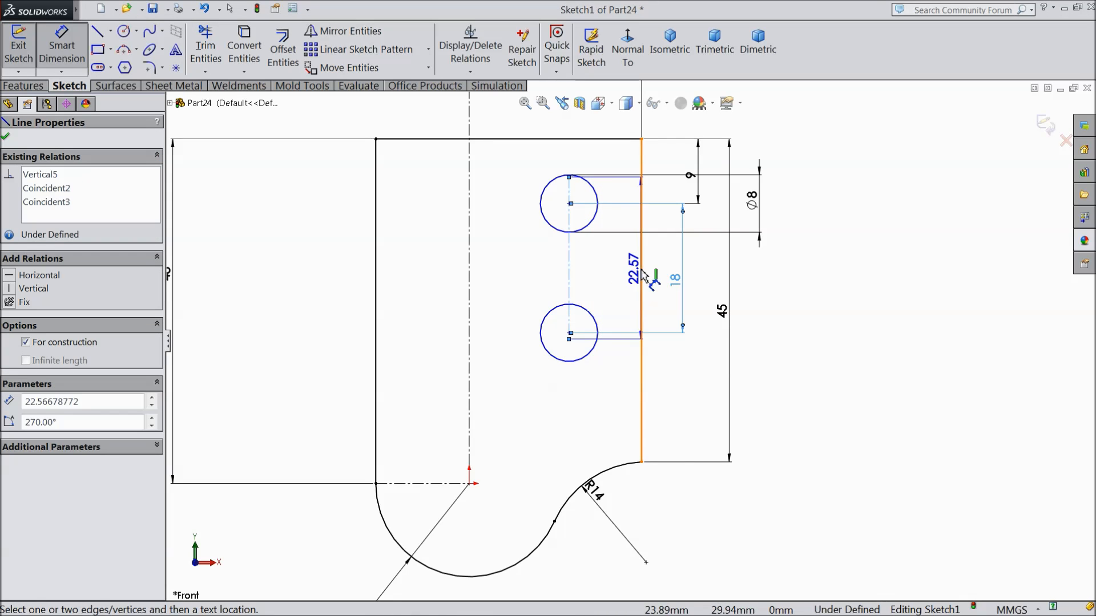
left_click(642, 275)
scroll(599, 171, "up", 1)
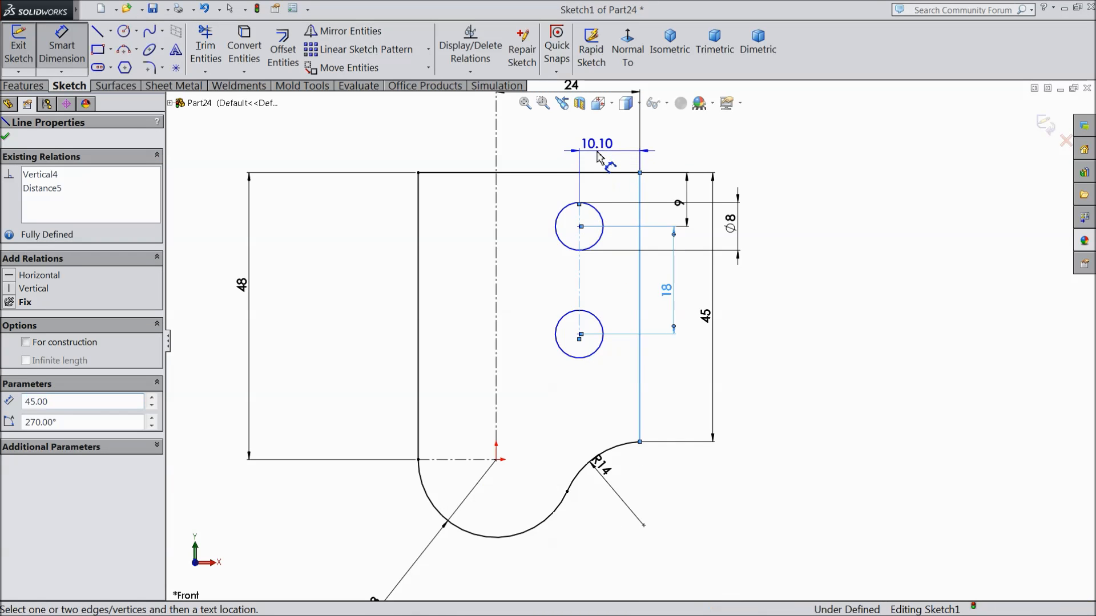
left_click(594, 153)
type("10")
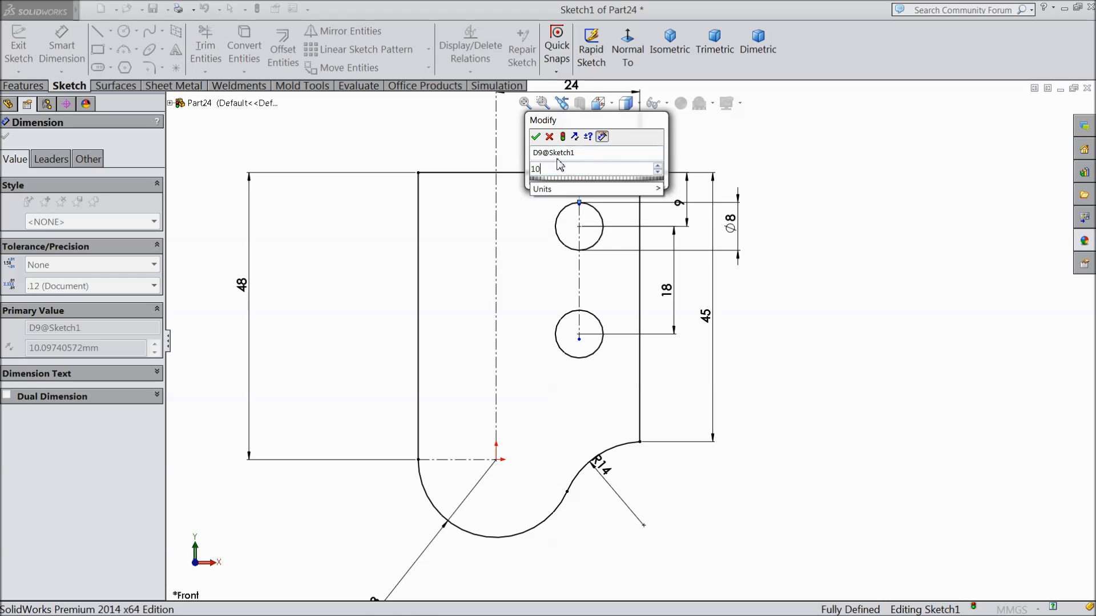
left_click(537, 137)
Step: Sketch a circle about 7.7 mm in diameter near the profile's upper left corner
scroll(577, 255, "up", 1)
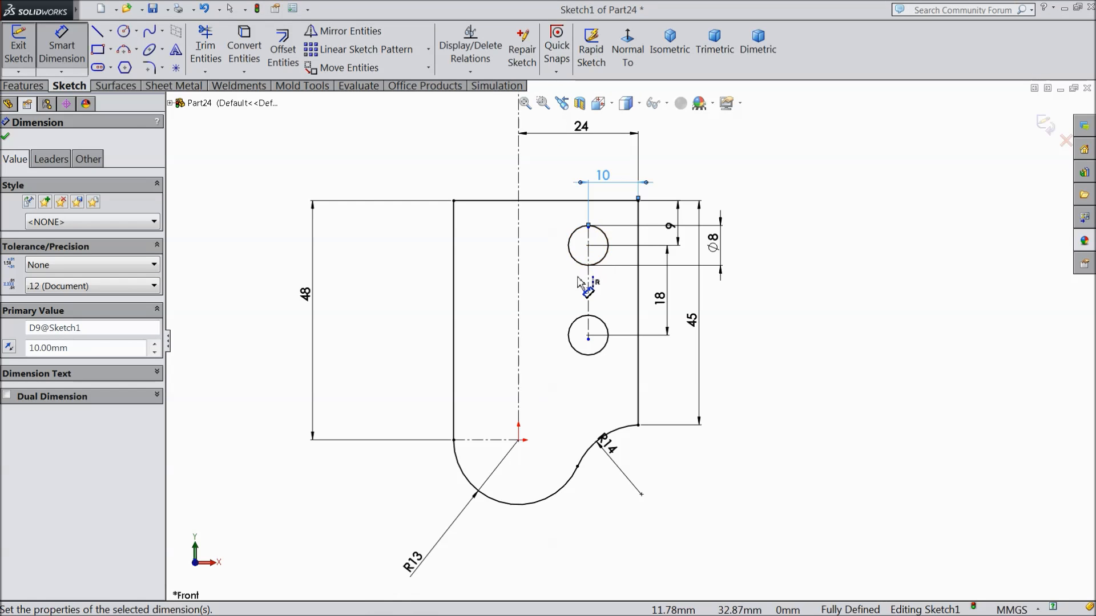
left_click(123, 30)
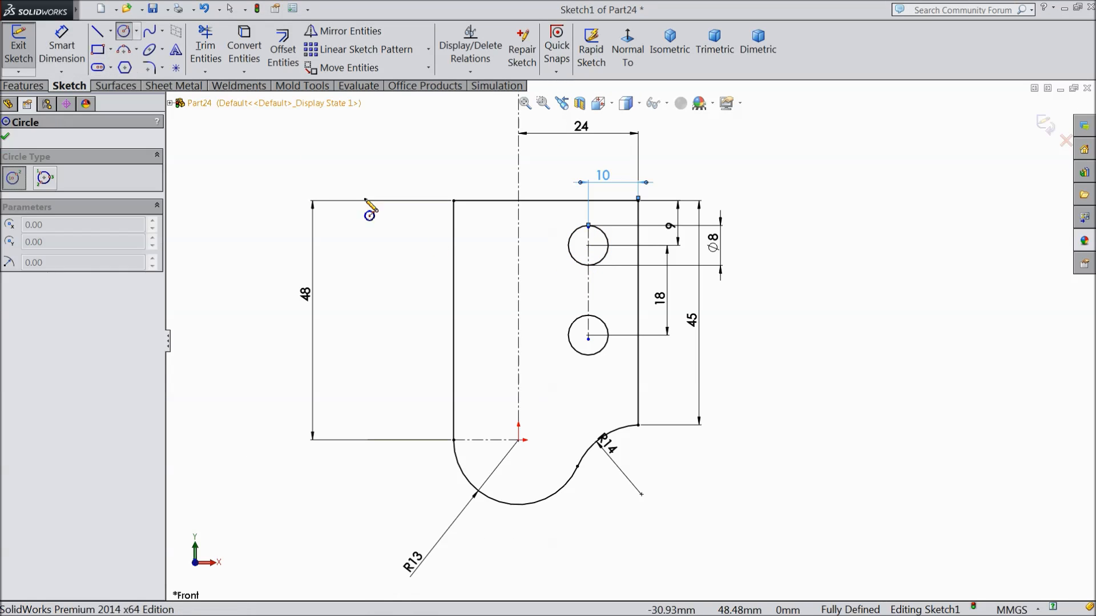
left_click(487, 237)
left_click(504, 246)
scroll(465, 225, "up", 3)
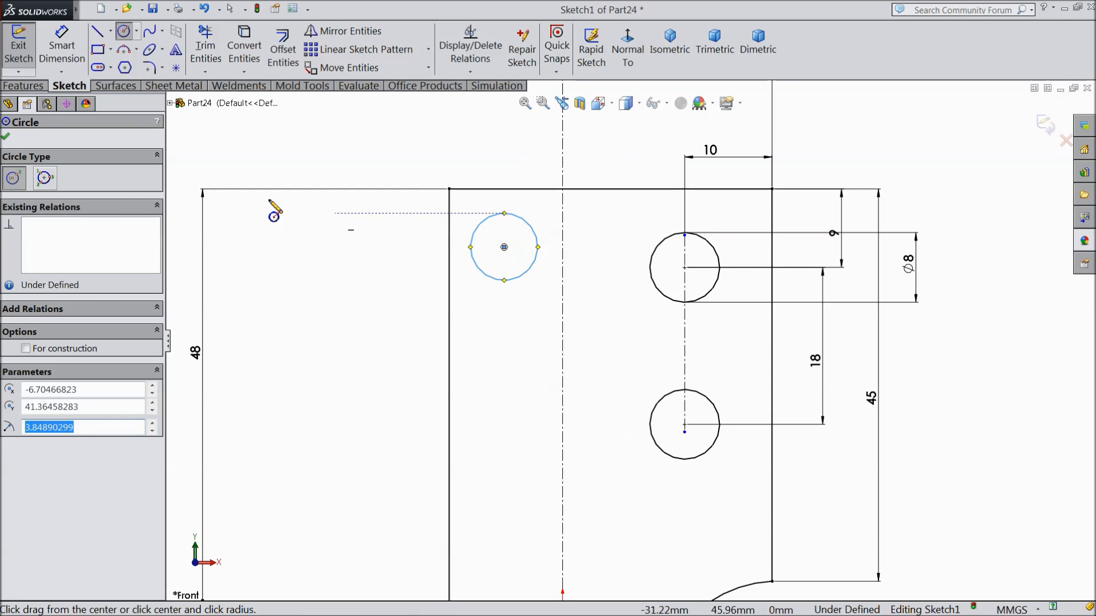
Step: Dimension the diameter of the circle near the upper left corner as 4 mm
left_click(61, 46)
left_click(475, 262)
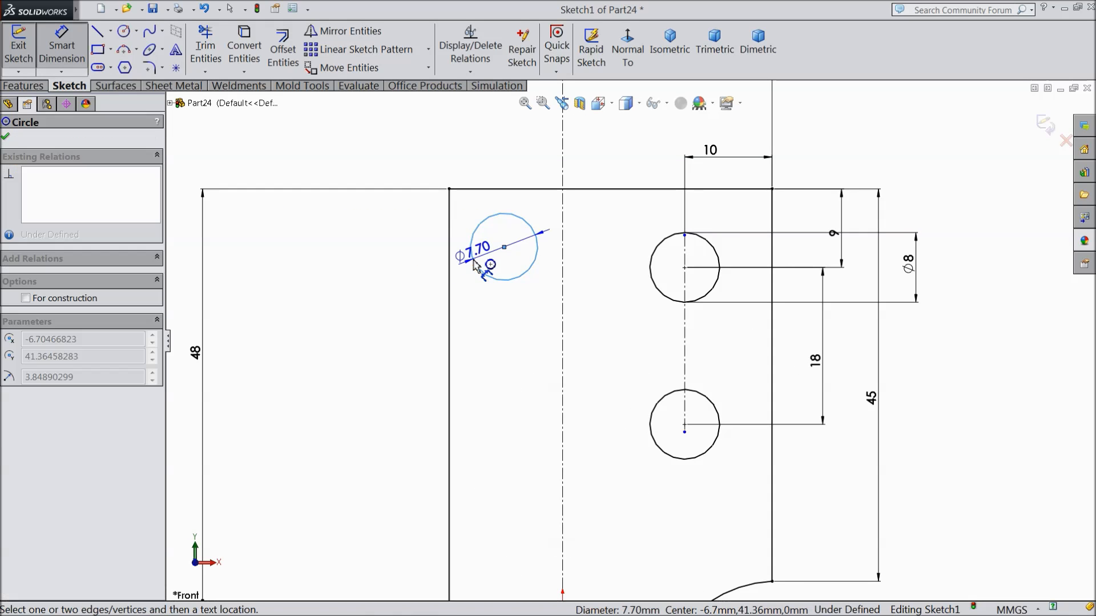
left_click(437, 338)
type("4")
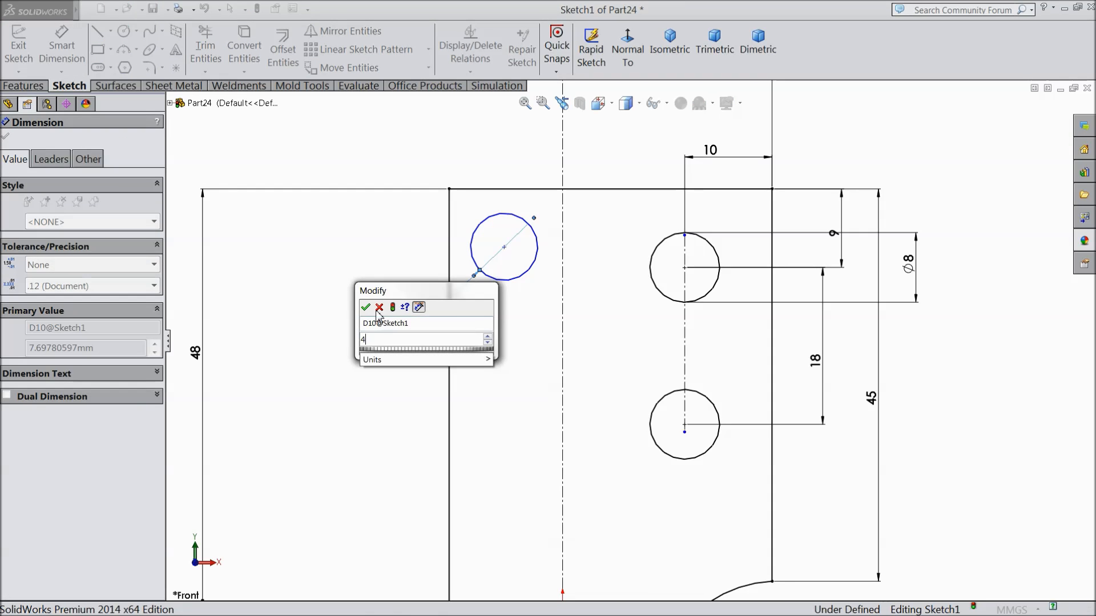
left_click(366, 307)
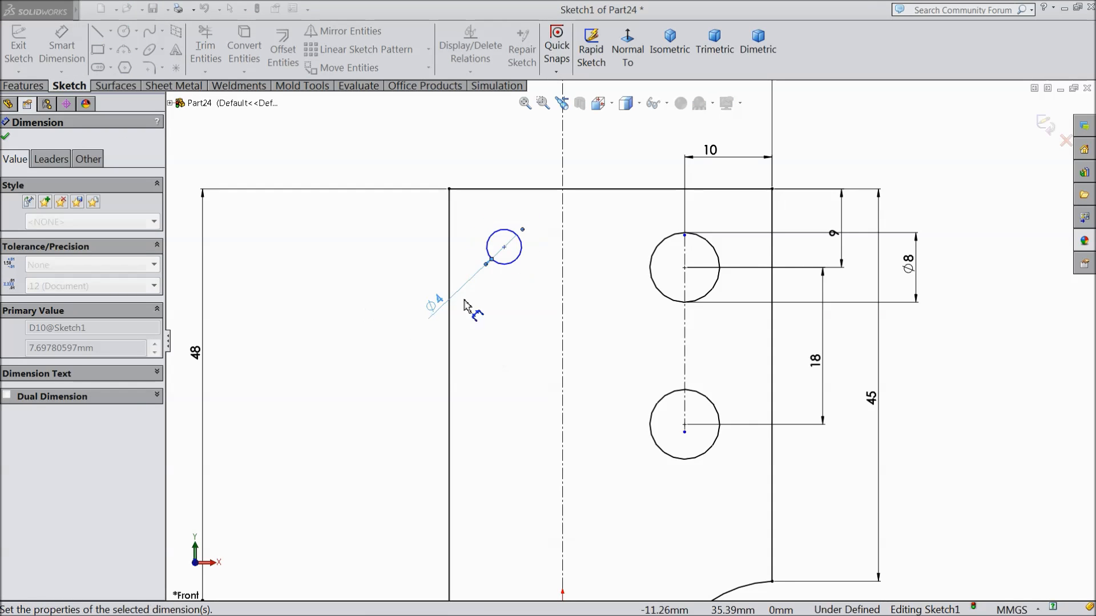
Step: Dimension the vertical distance from the small upper-left circle to the profile's top line as 6 mm
left_click(516, 261)
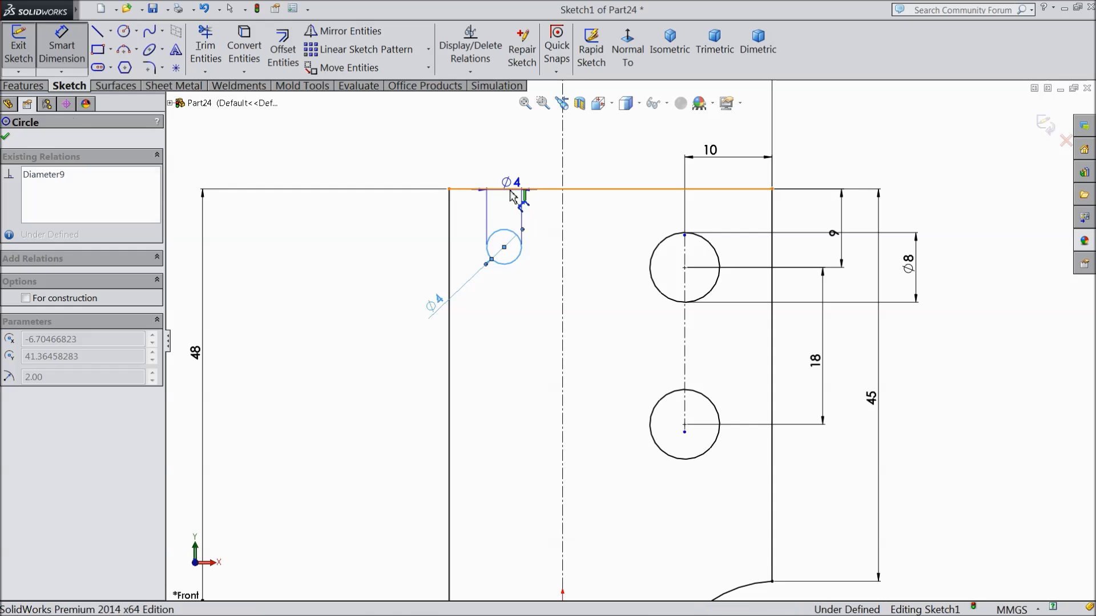
left_click(517, 189)
left_click(428, 243)
type("6")
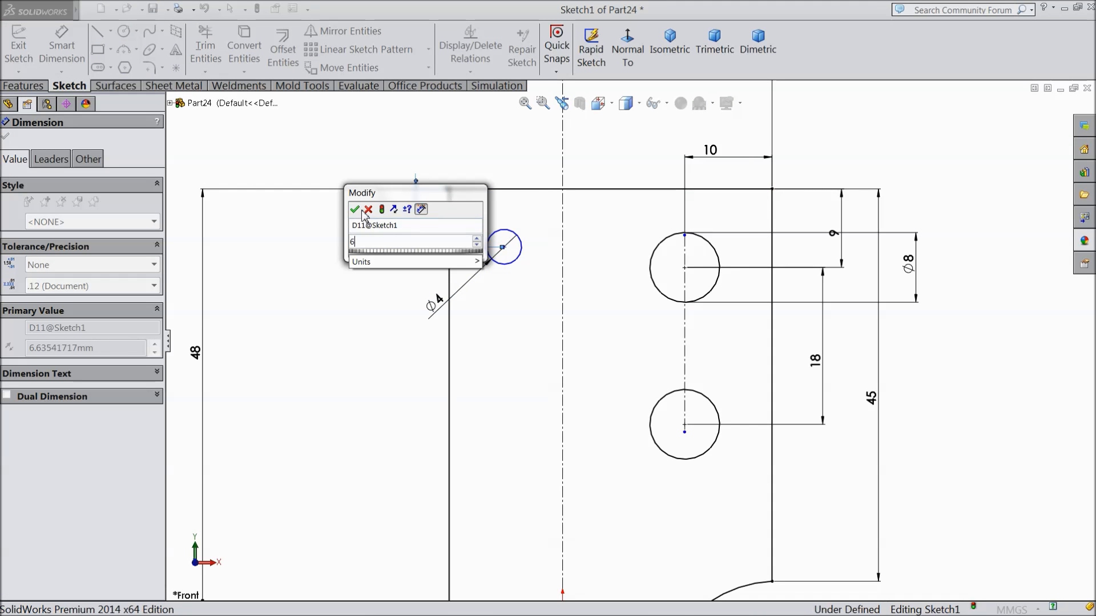
key("Return")
Step: Dimension the horizontal distance from the small circle to the profile's left vertical line as 4 mm
left_click(492, 252)
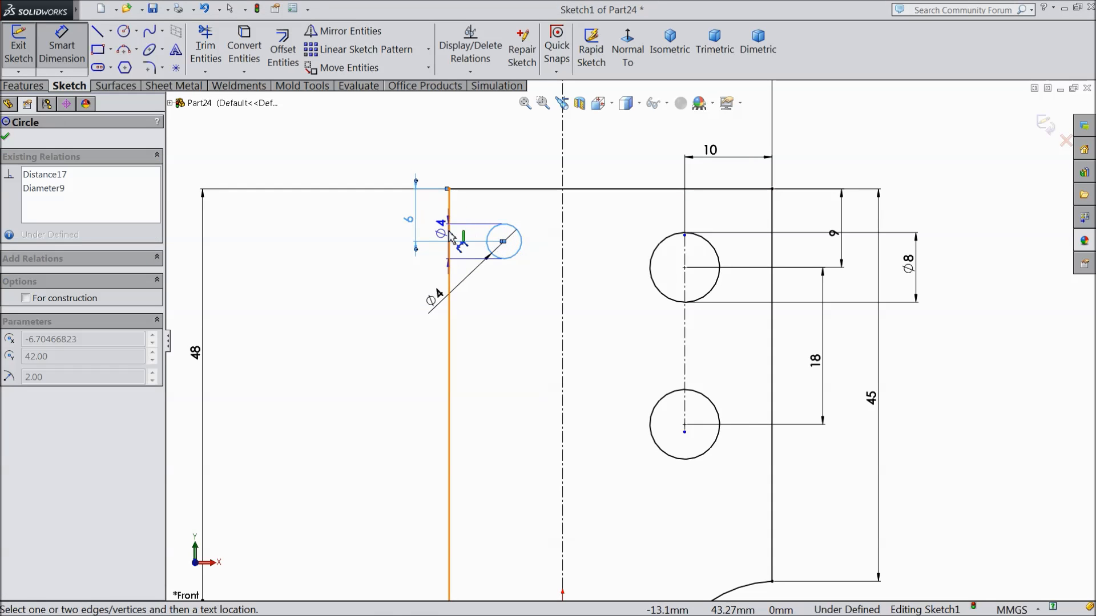
left_click(449, 235)
left_click(481, 173)
type("4")
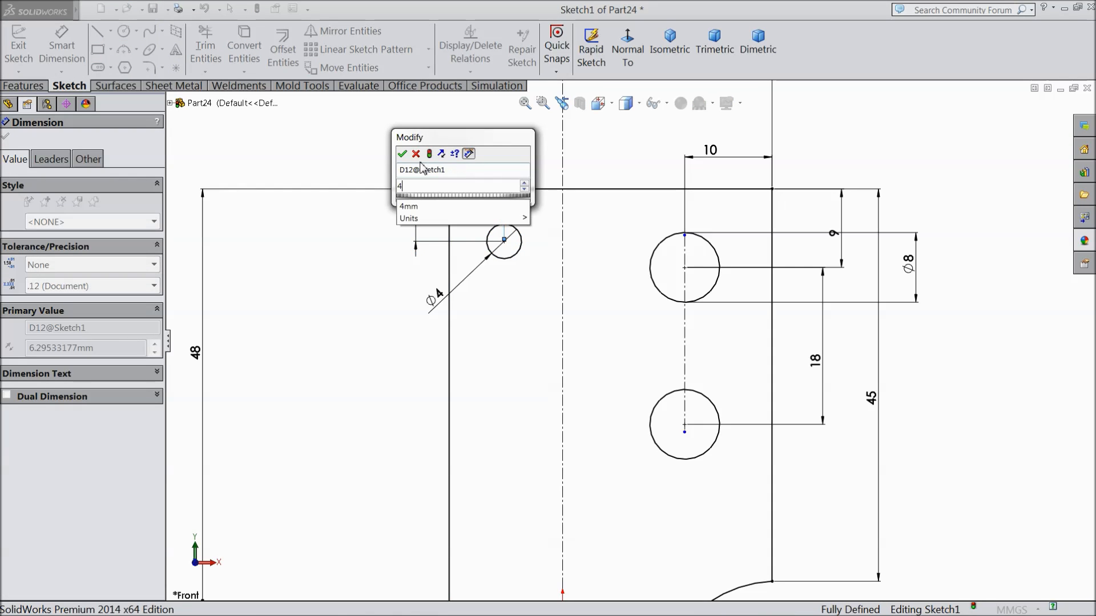
left_click(403, 154)
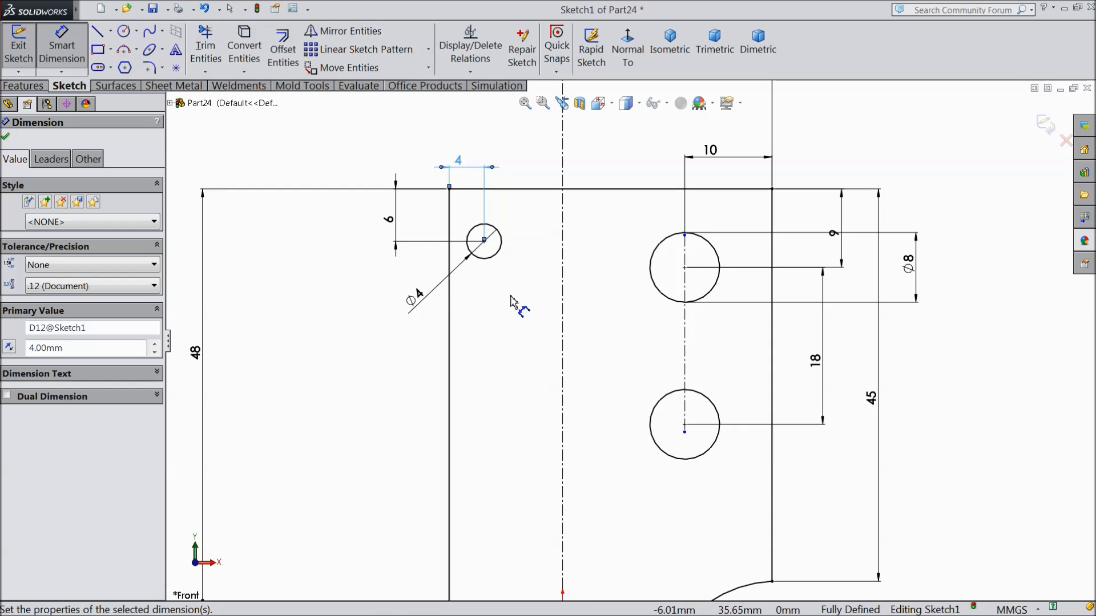
scroll(514, 324, "up", 6)
scroll(673, 455, "down", 2)
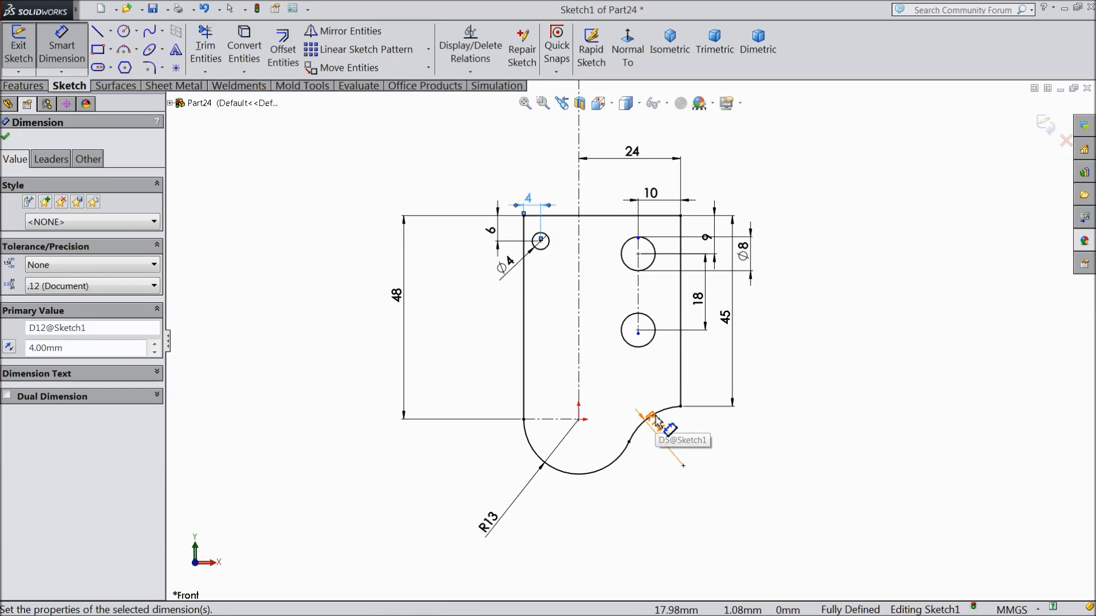
left_click(10, 138)
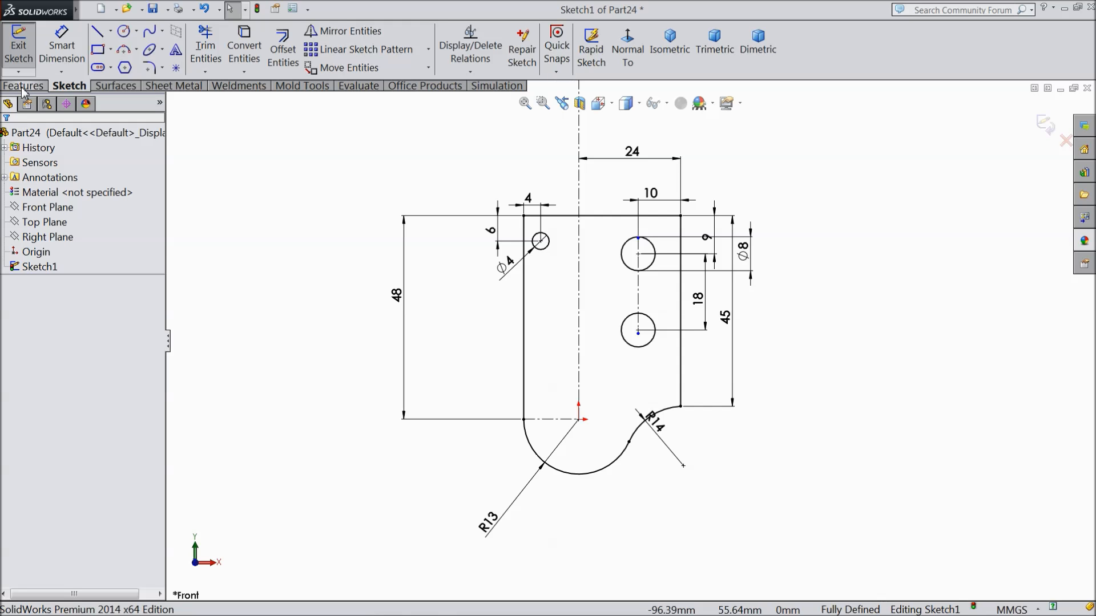
Step: Extrude the profile as a boss with the Mid Plane end condition and a depth of 32 mm
left_click(23, 86)
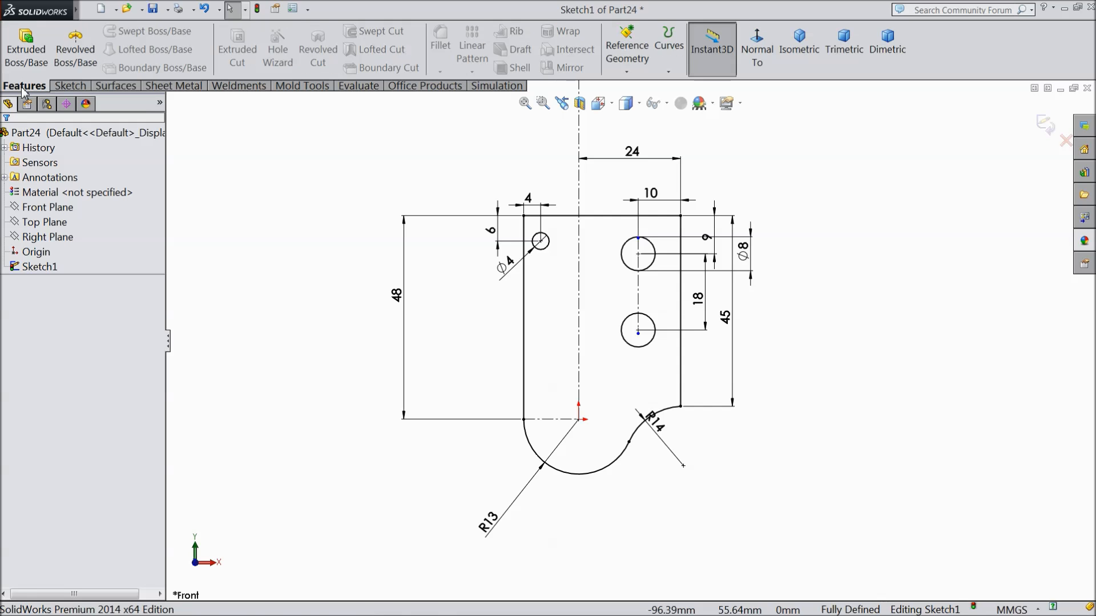
left_click(26, 51)
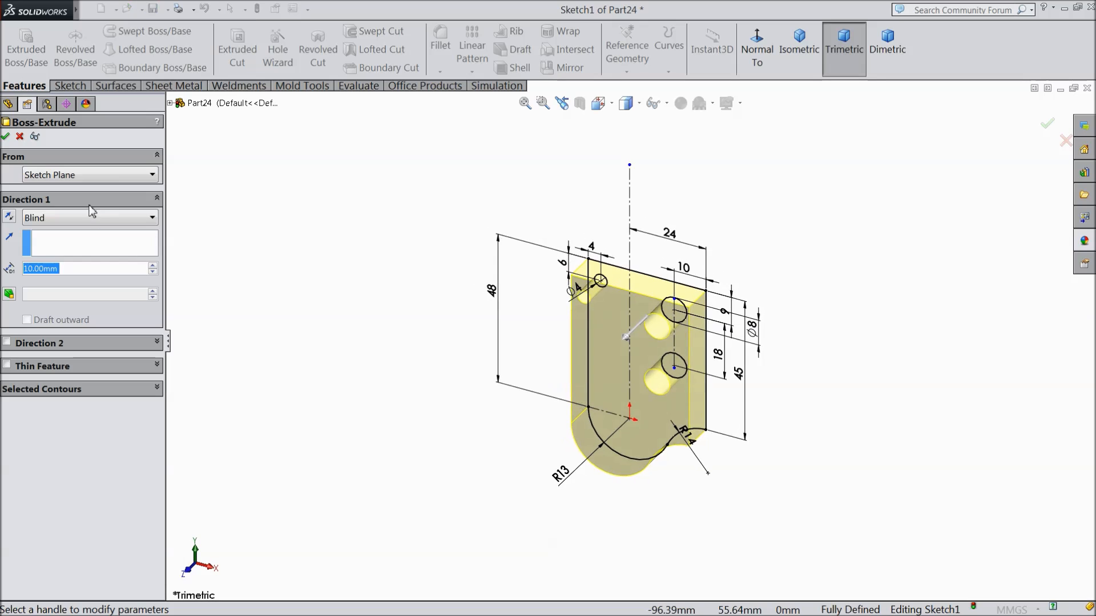
left_click(89, 201)
left_click(49, 208)
left_click(52, 219)
left_click(48, 291)
type("32")
key("Return")
scroll(754, 373, "down", 3)
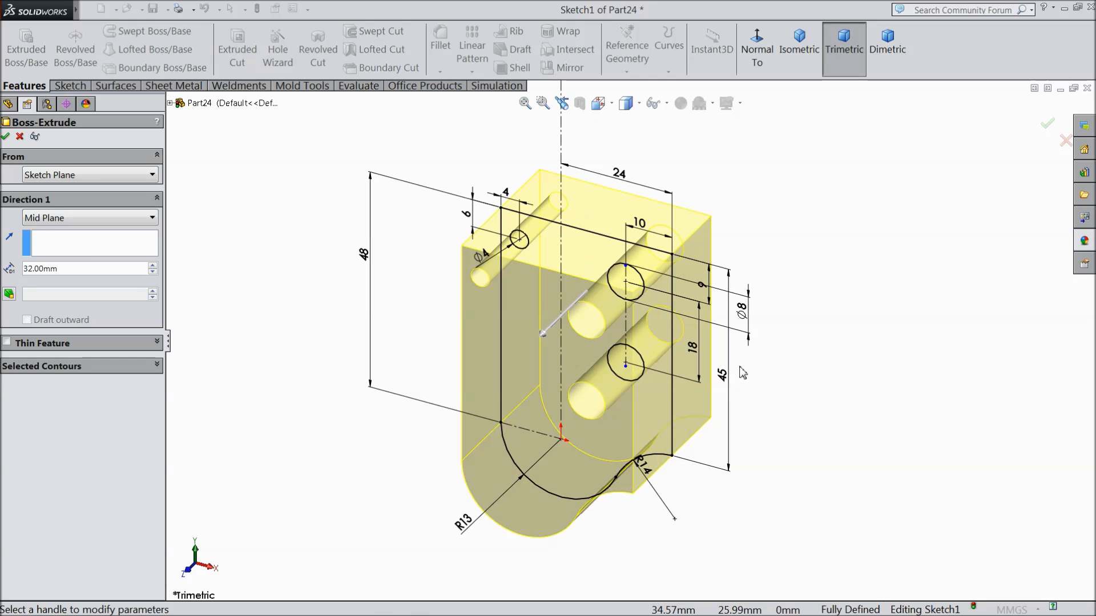
left_click(5, 137)
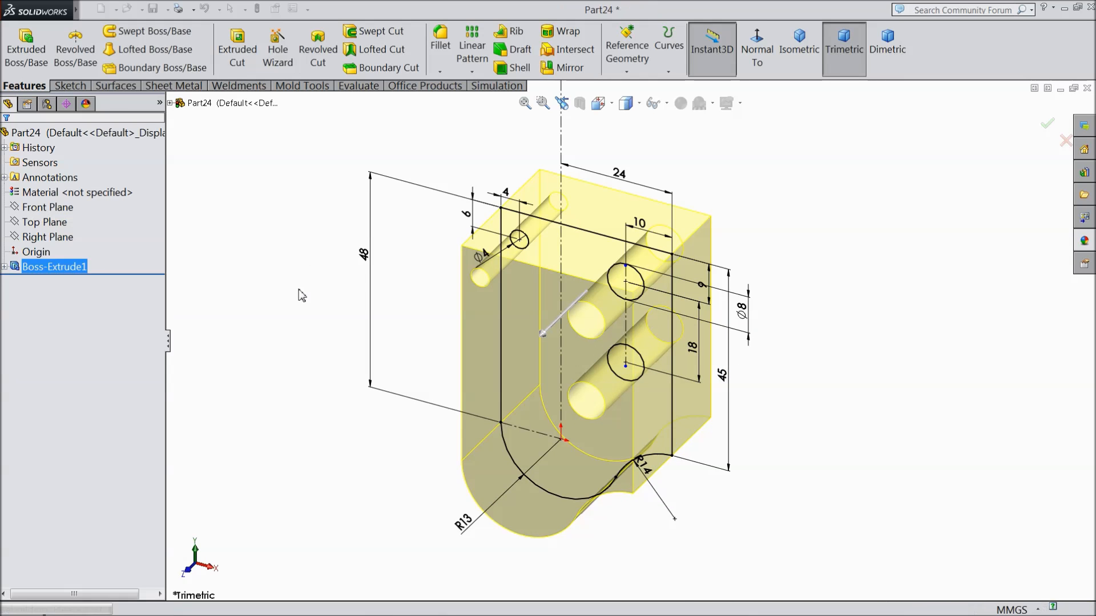
Step: Sketch a corner rectangle about 39.6 by 37.6 mm on the Front Plane, from the block's right edge across its lower rounded part
left_click(48, 207)
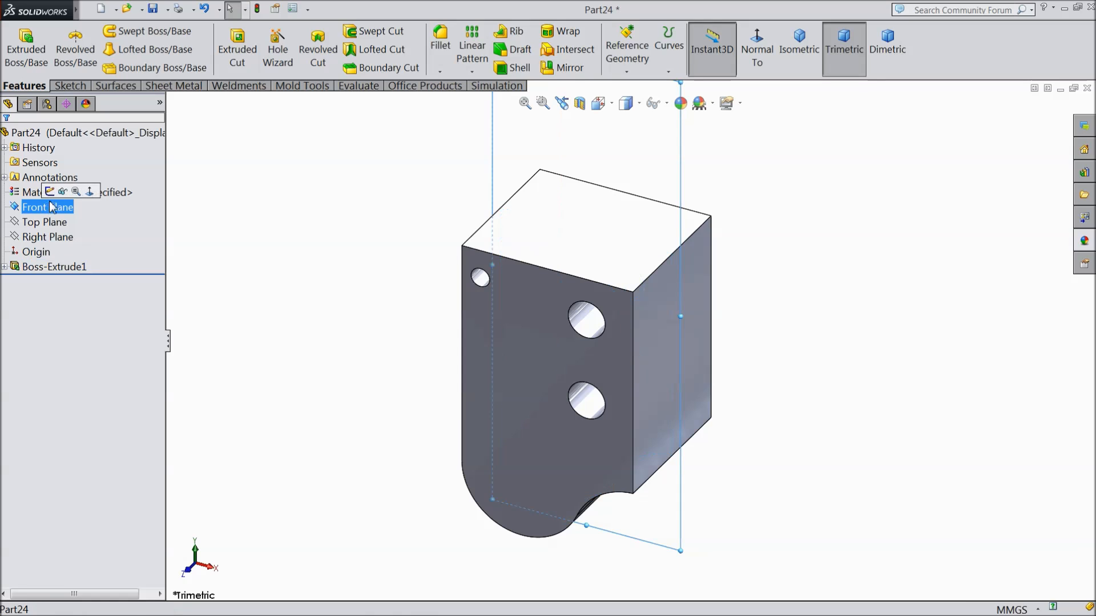
left_click(50, 193)
left_click(756, 45)
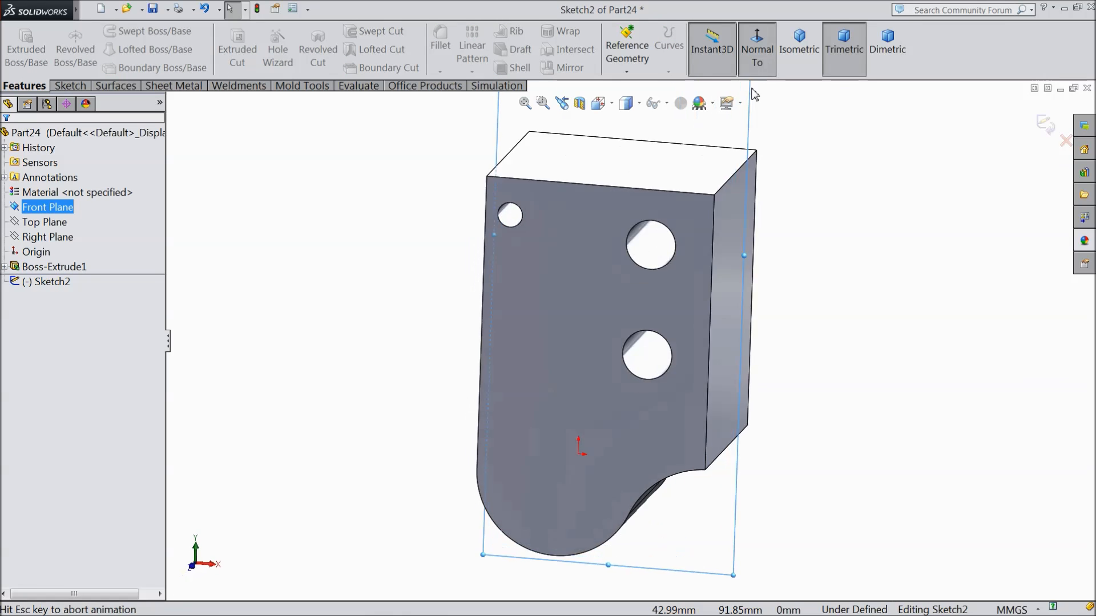
left_click(70, 86)
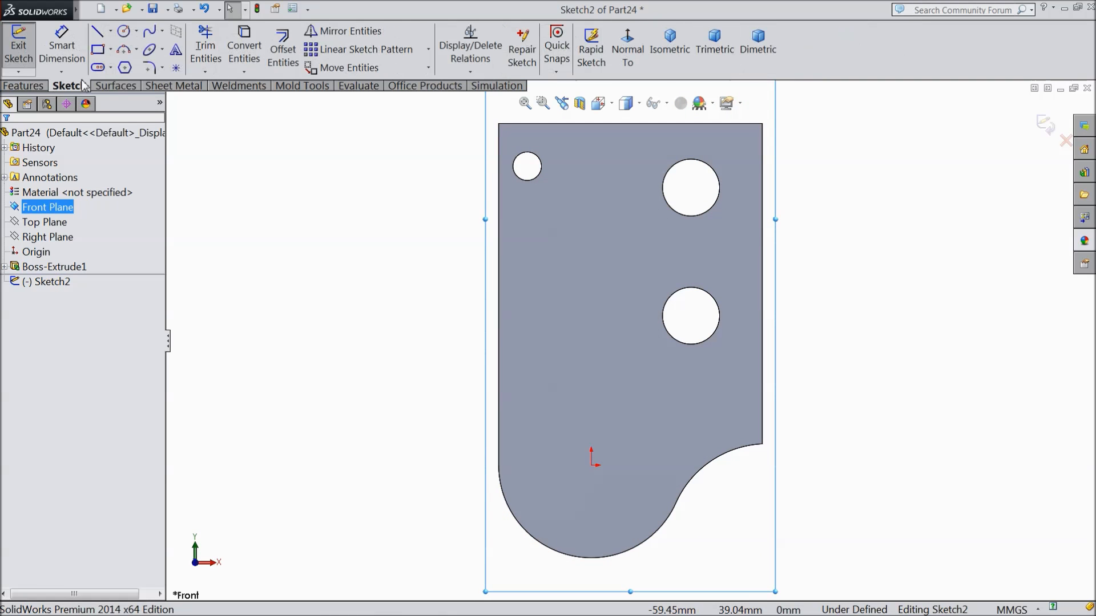
left_click(99, 51)
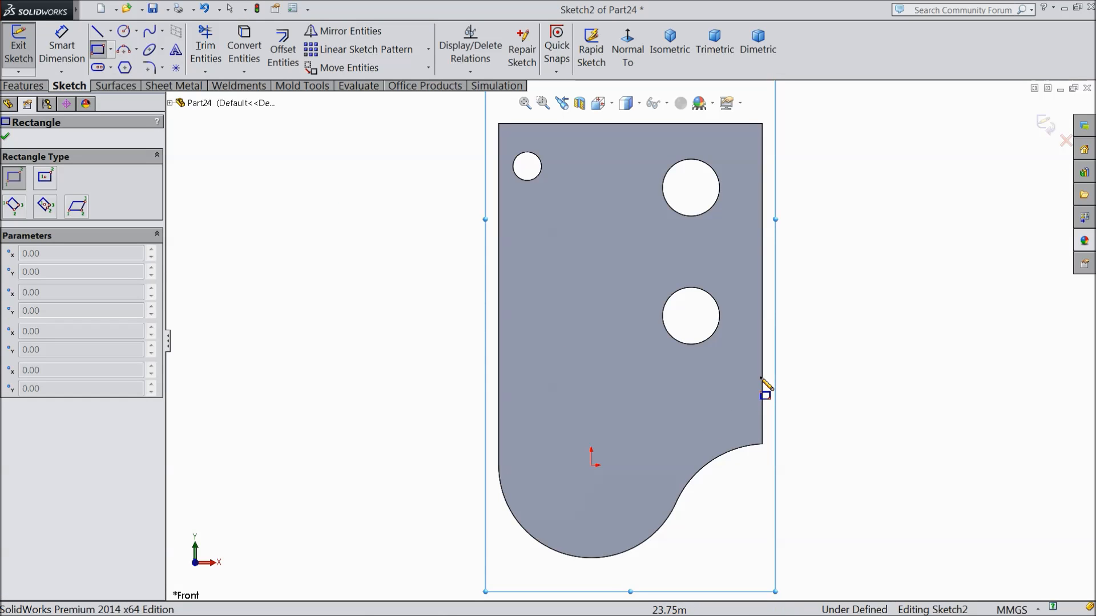
left_click_drag(764, 378, 500, 546)
scroll(499, 547, "up", 3)
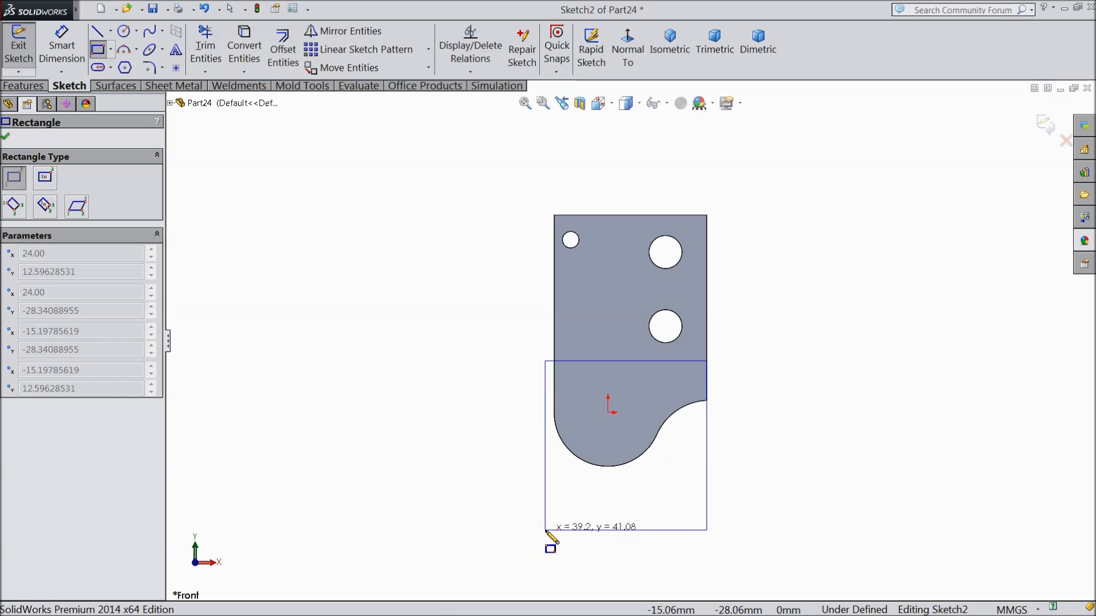
left_click(543, 516)
right_click(455, 344)
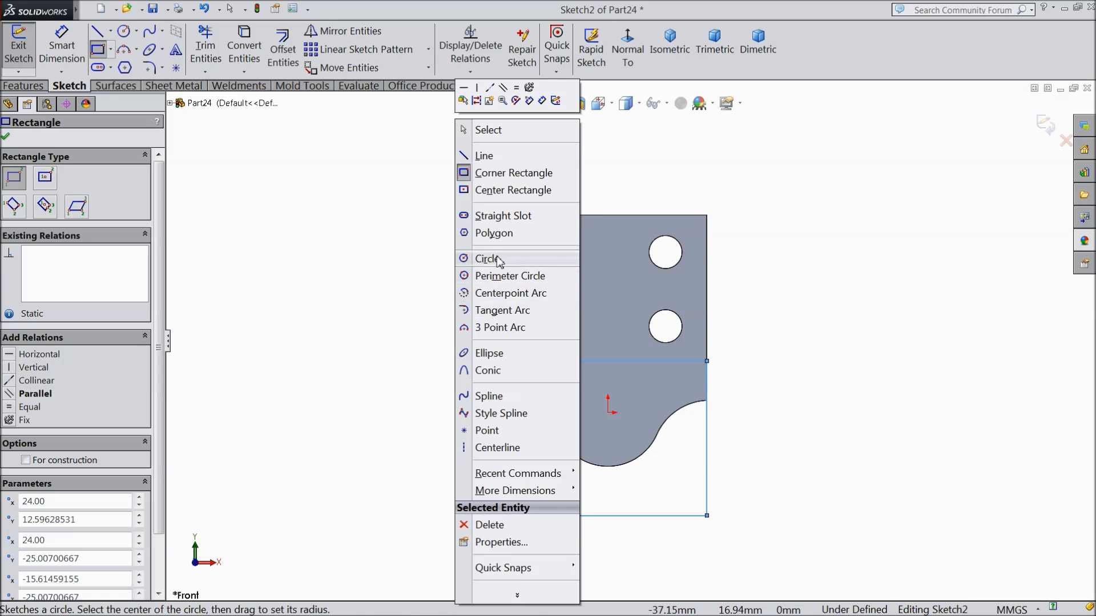
left_click(498, 132)
Step: Make the rectangle's left side collinear with the block's left vertical edge
scroll(630, 363, "down", 4)
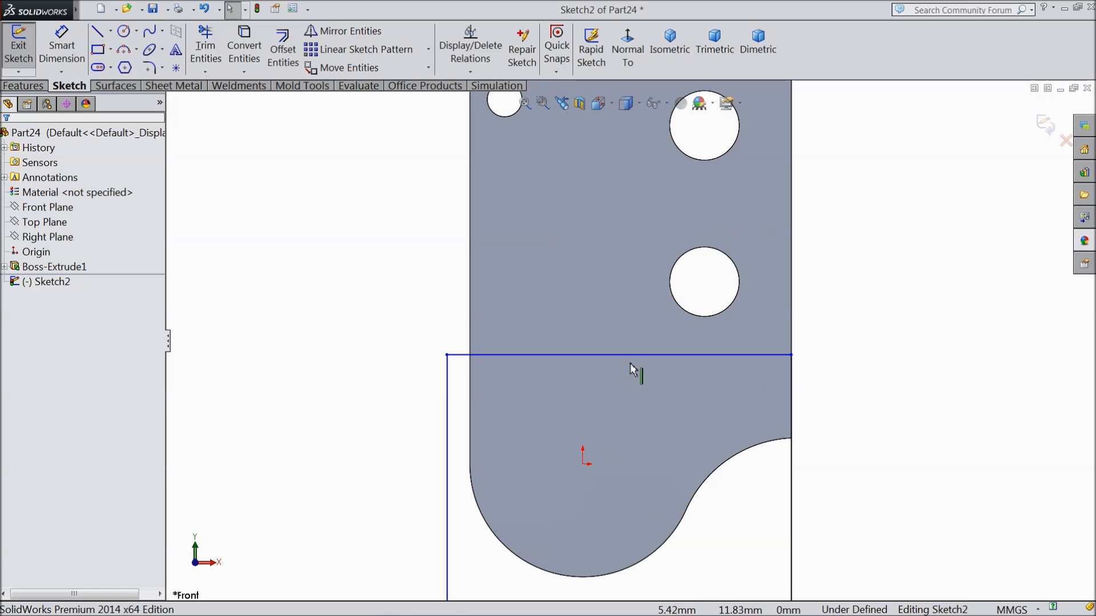
left_click(468, 392)
left_click(447, 398, "ctrl")
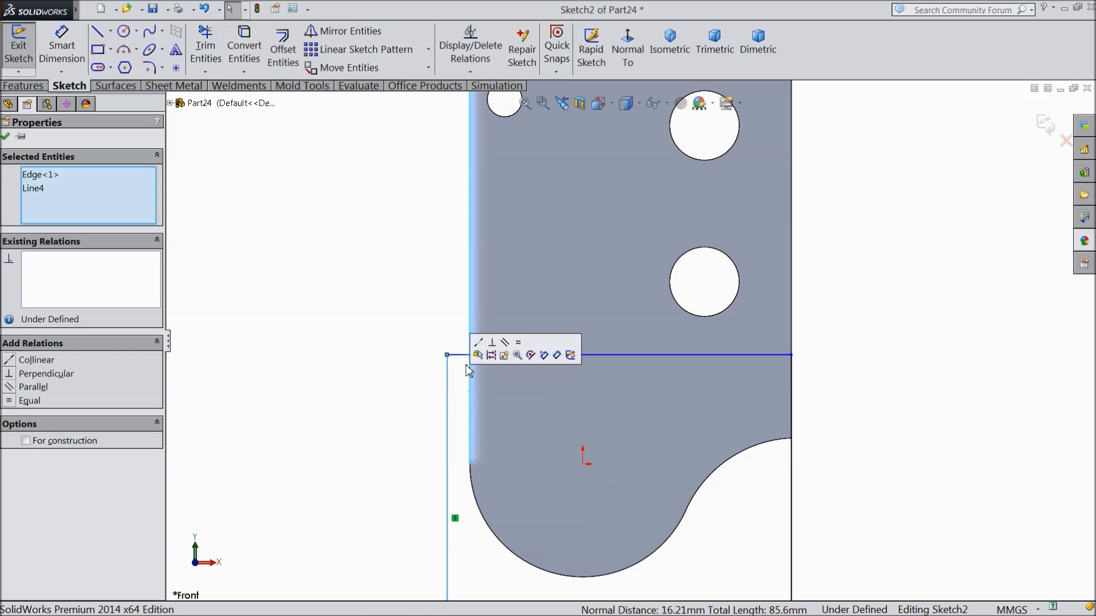
left_click(34, 360)
left_click(6, 137)
Step: Dimension the distance from the origin to the rectangle's top line as 15 mm
key("d")
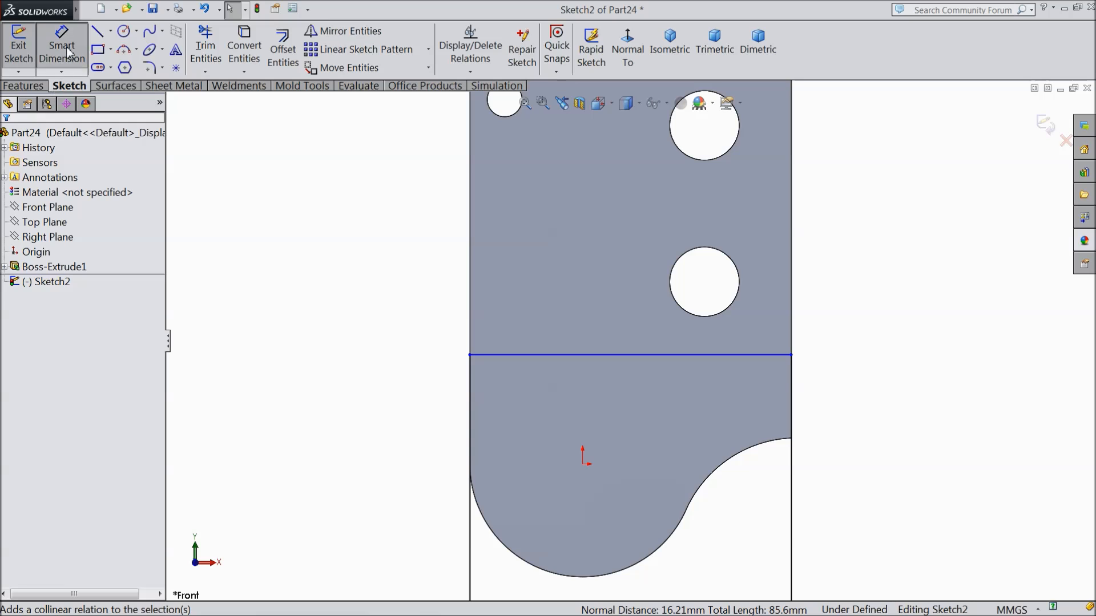
left_click(583, 464)
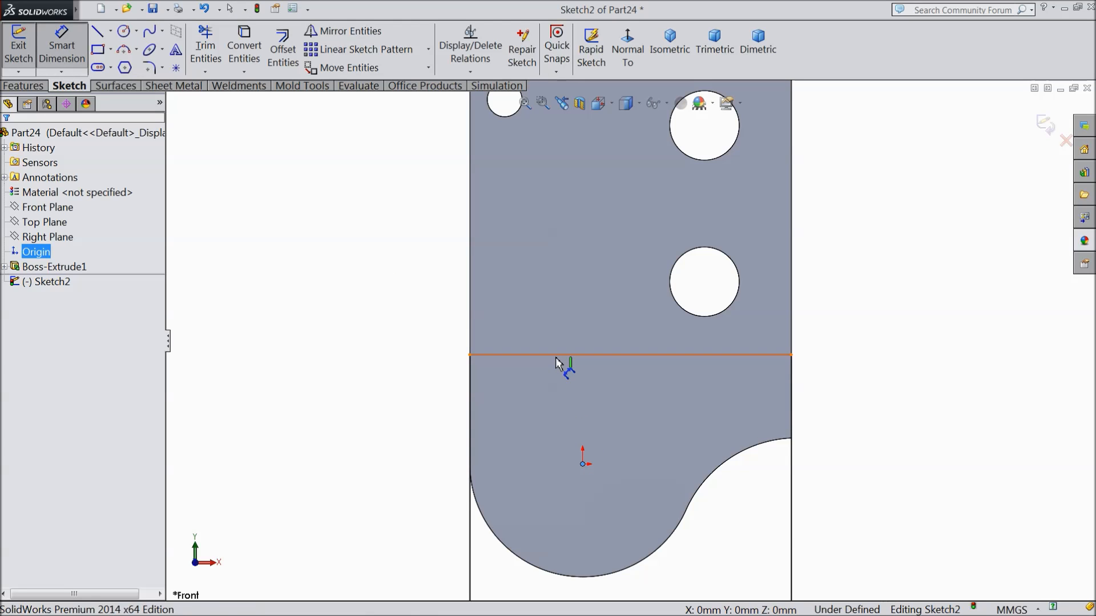
left_click(562, 355)
left_click(401, 430)
type("15")
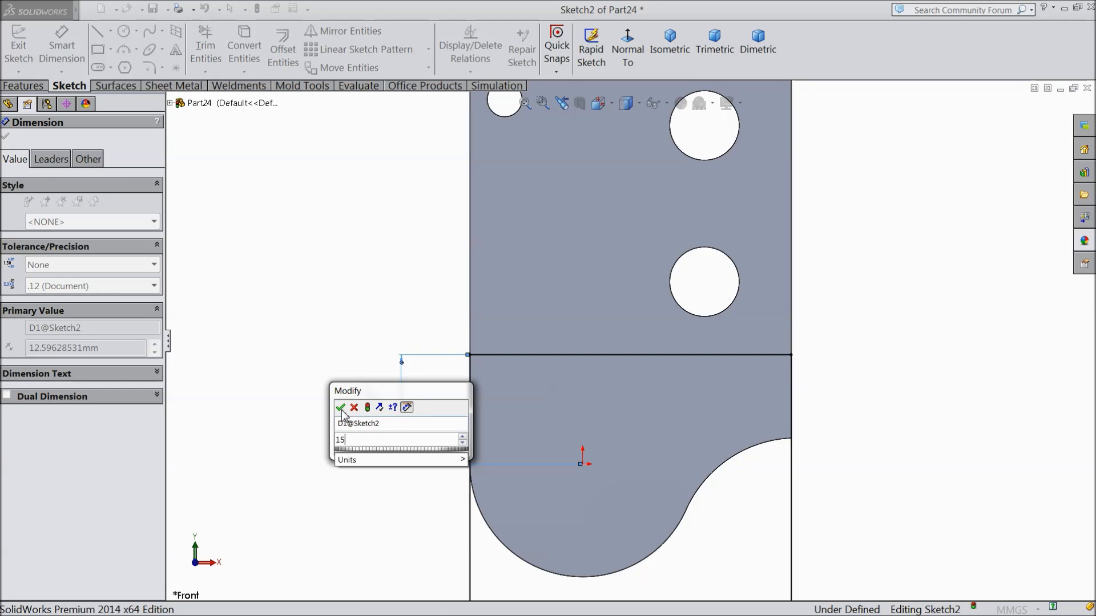
left_click(340, 408)
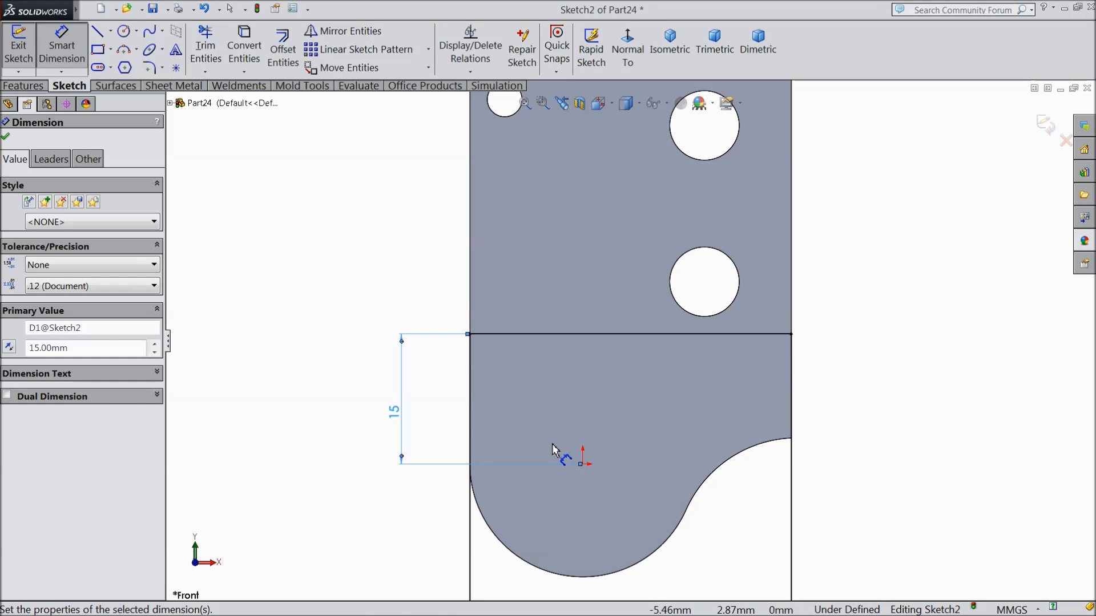
left_click(4, 138)
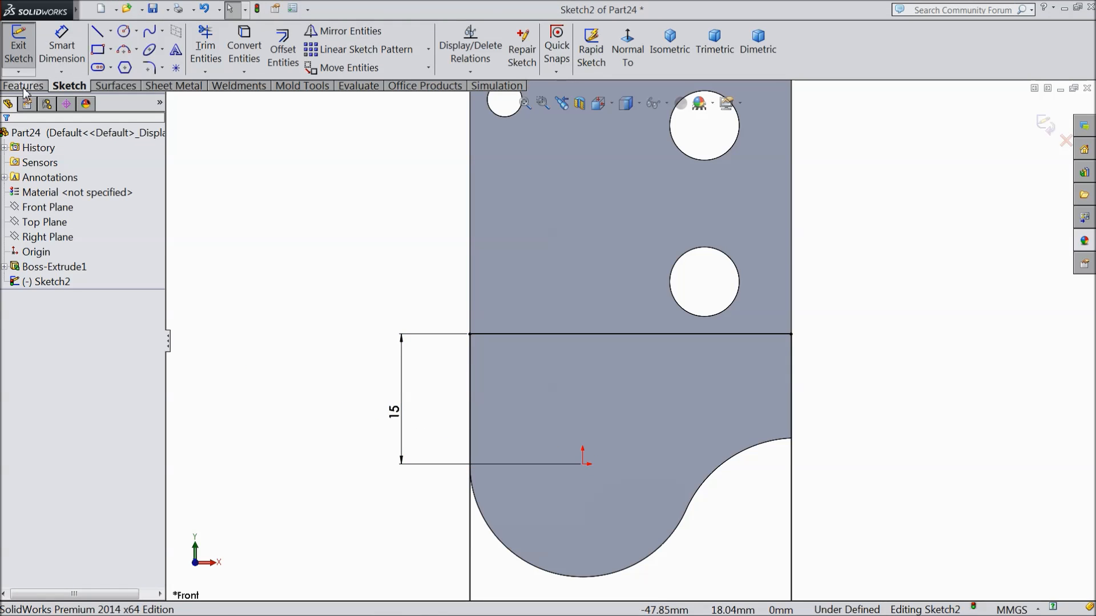
Step: Cut the rectangle through the block's lower part as an Extruded Cut with the Mid Plane end condition and a depth of 10 mm
left_click(24, 86)
key("f")
left_click(237, 50)
middle_click_drag(394, 364, 353, 370)
left_click(95, 218)
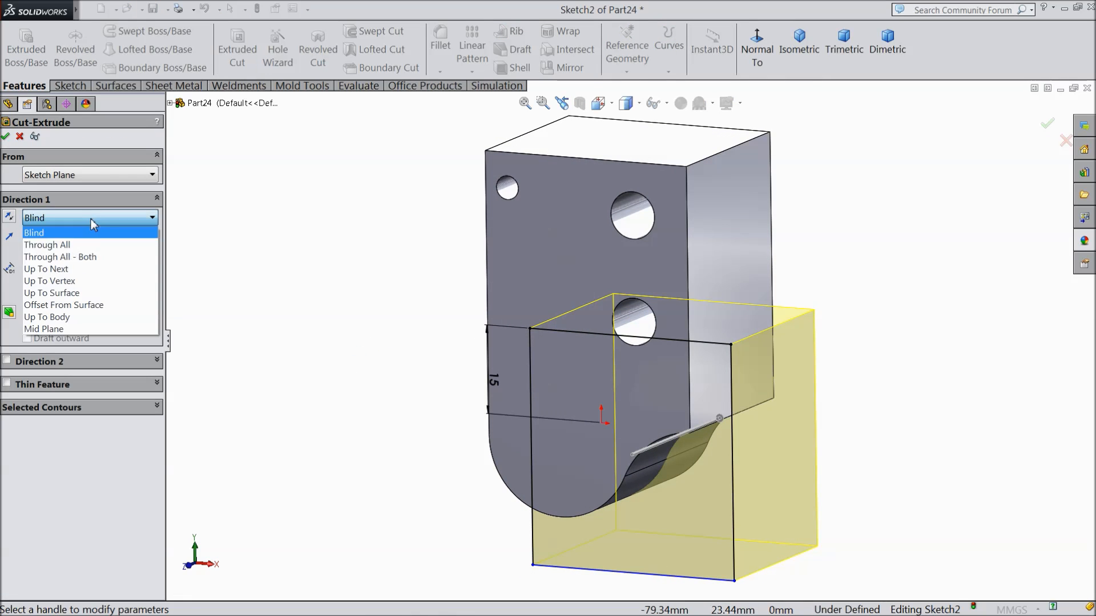
left_click(61, 329)
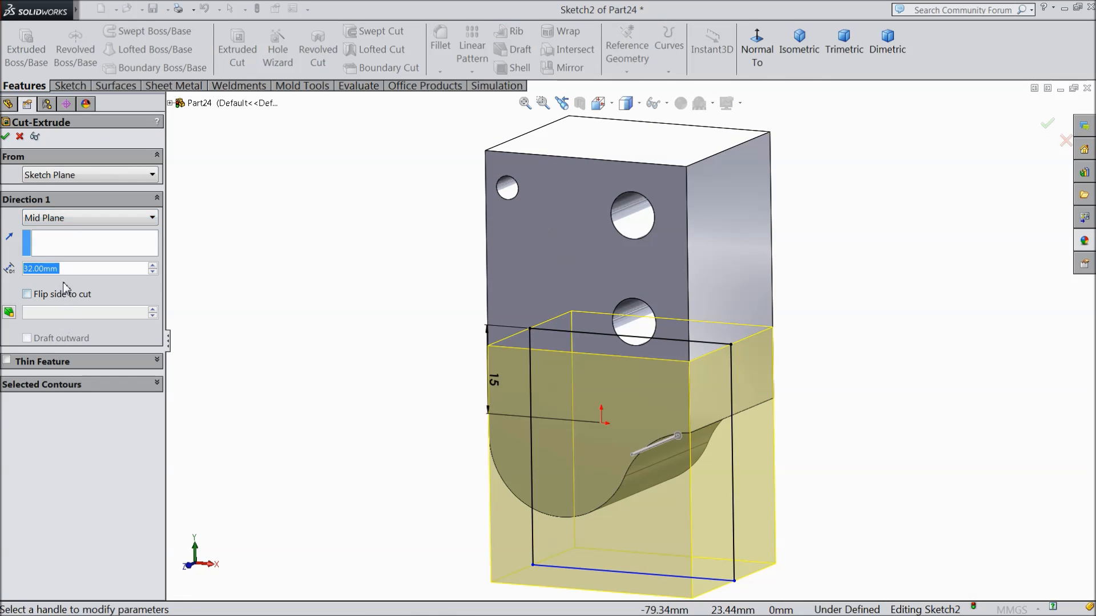
type("10")
key("Return")
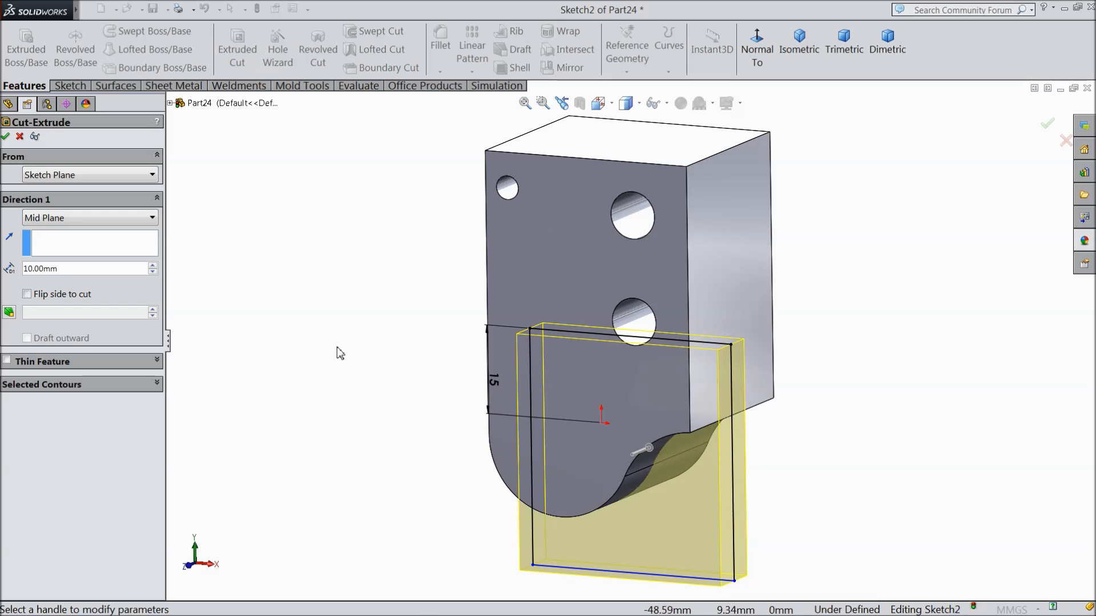
key("f")
middle_click_drag(350, 350, 326, 386)
scroll(750, 422, "down", 3)
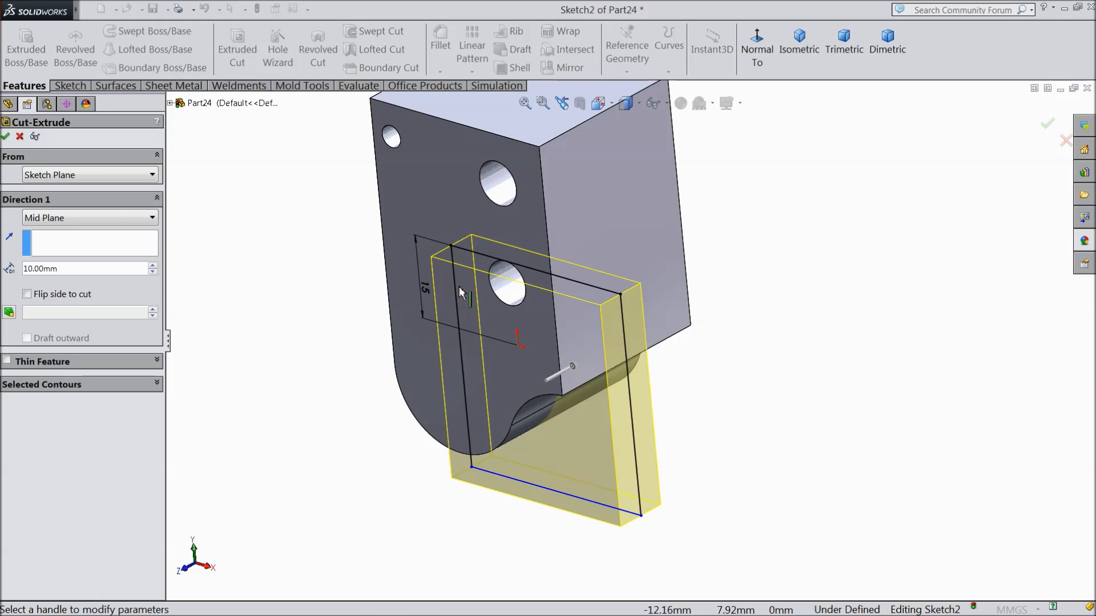
left_click(7, 137)
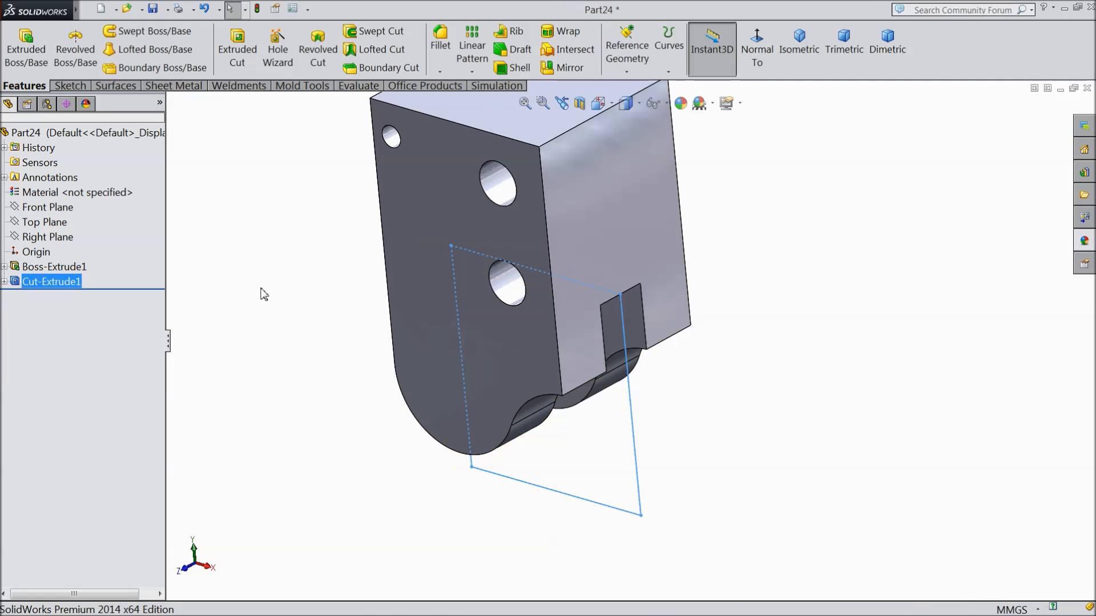
Step: Set up an ANSI Metric M8x1.0 tapped hole on the block's rear face, with hole and thread end conditions Up To Next
middle_click_drag(300, 330, 157, 314)
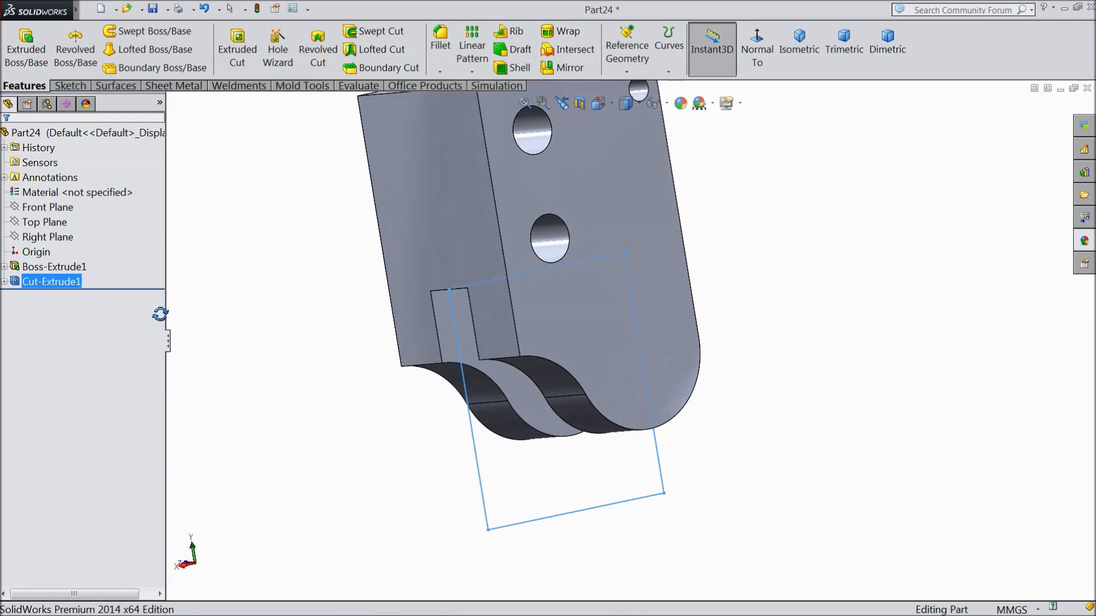
left_click(284, 315)
middle_click_drag(321, 316, 367, 379)
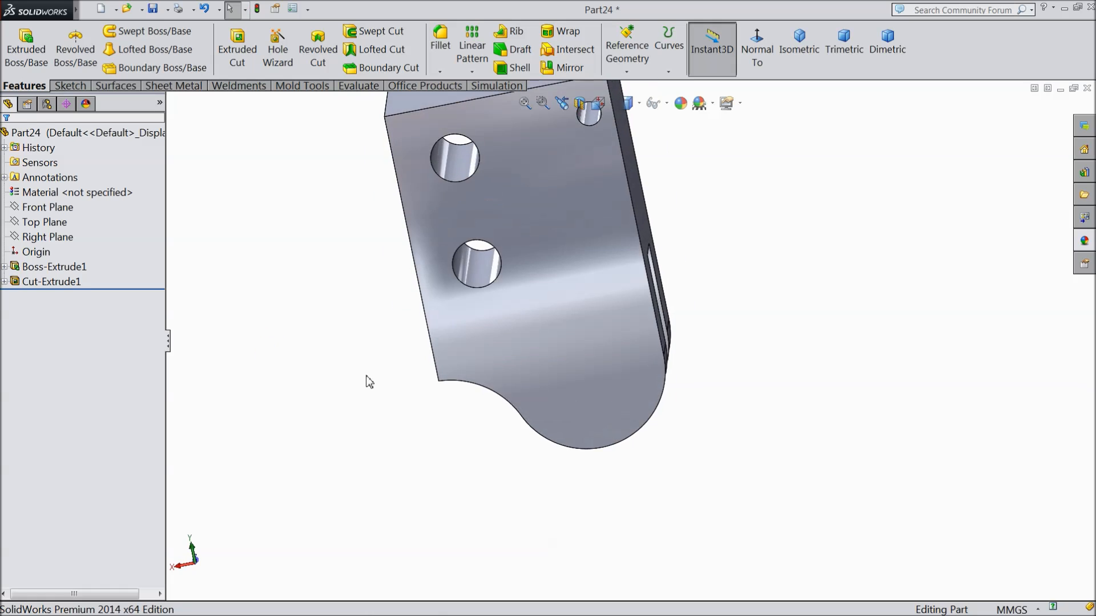
left_click(564, 382)
left_click(757, 48)
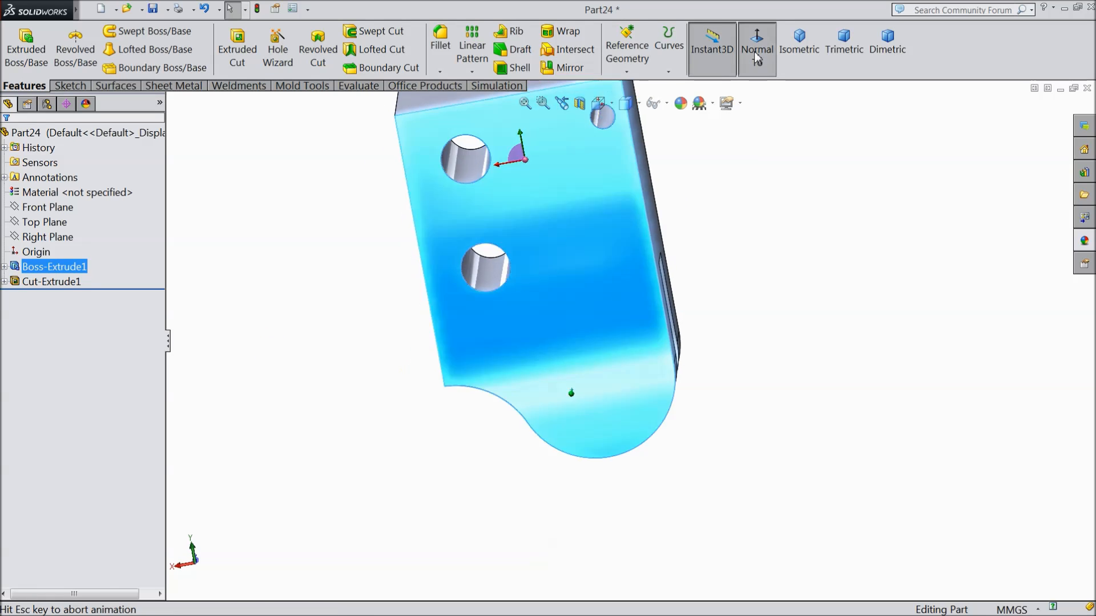
left_click(288, 66)
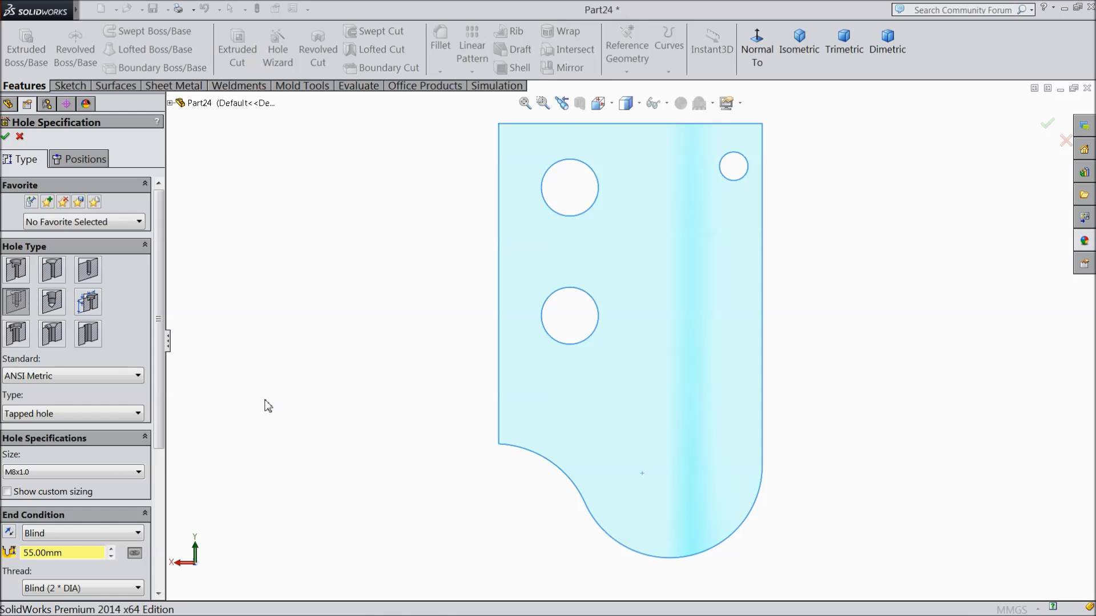
scroll(69, 331, "down", 3)
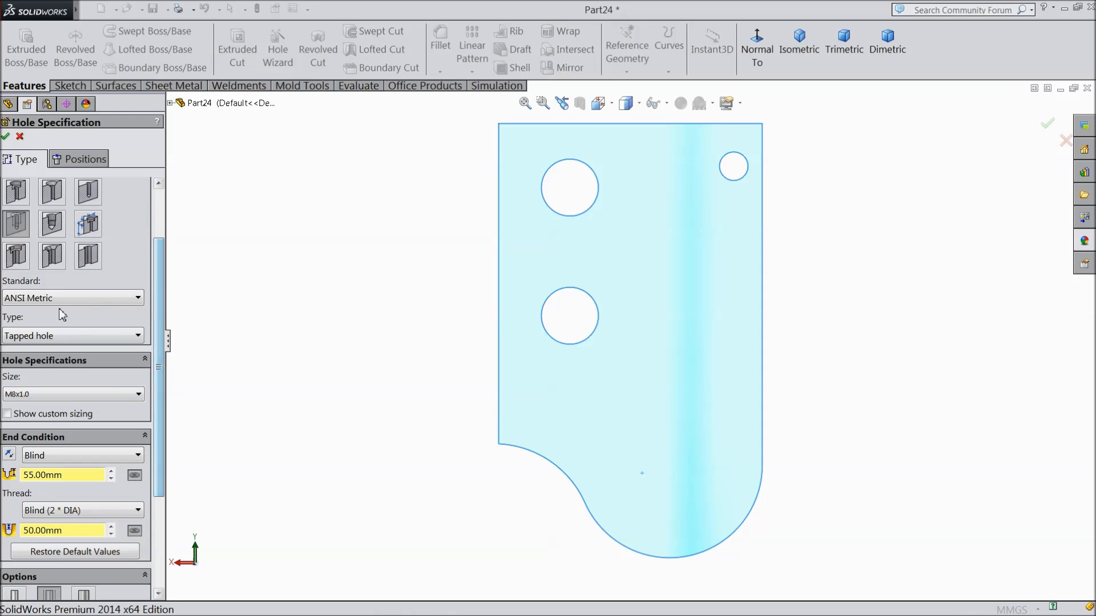
left_click(29, 395)
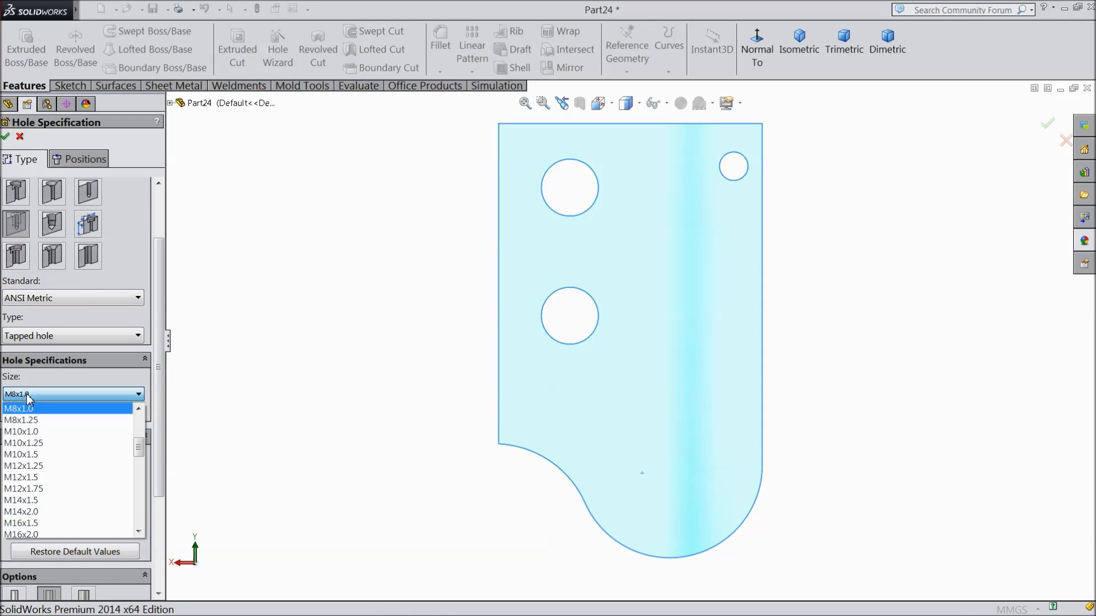
left_click(37, 398)
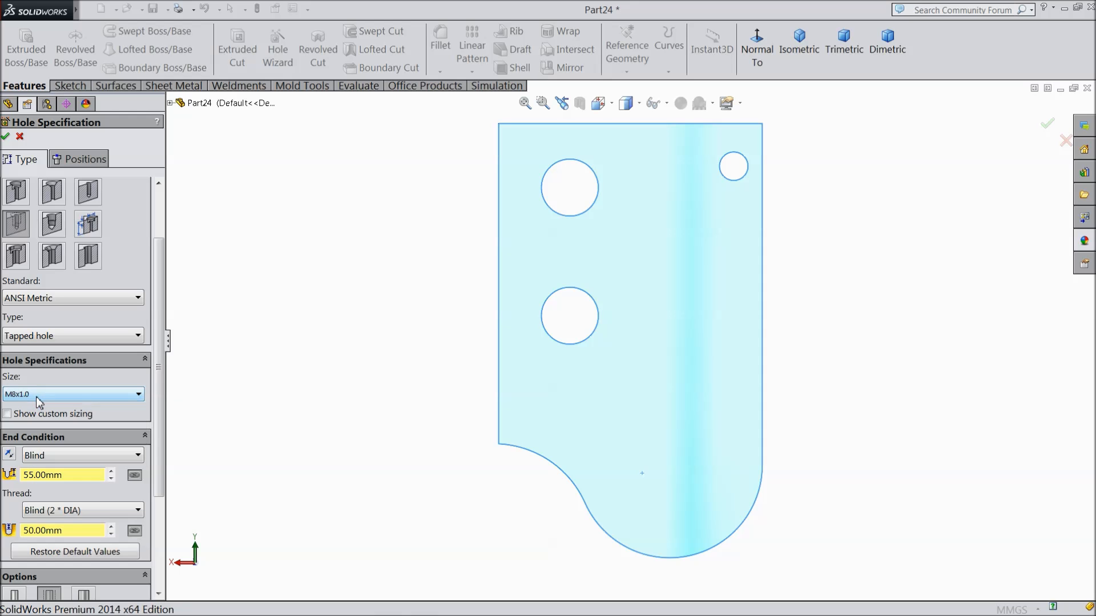
scroll(129, 439, "down", 3)
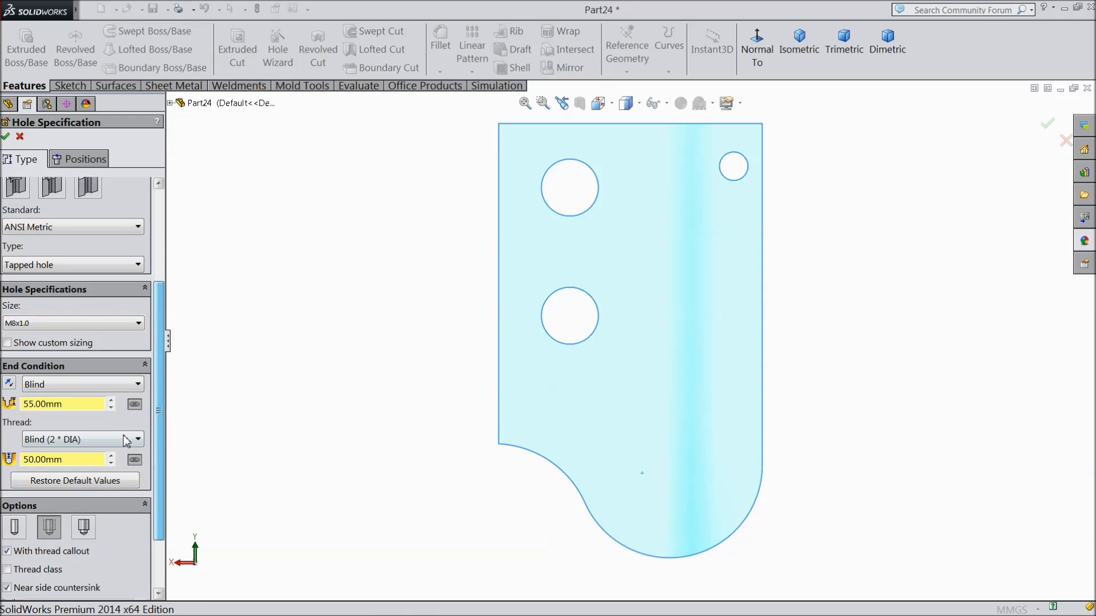
left_click(72, 384)
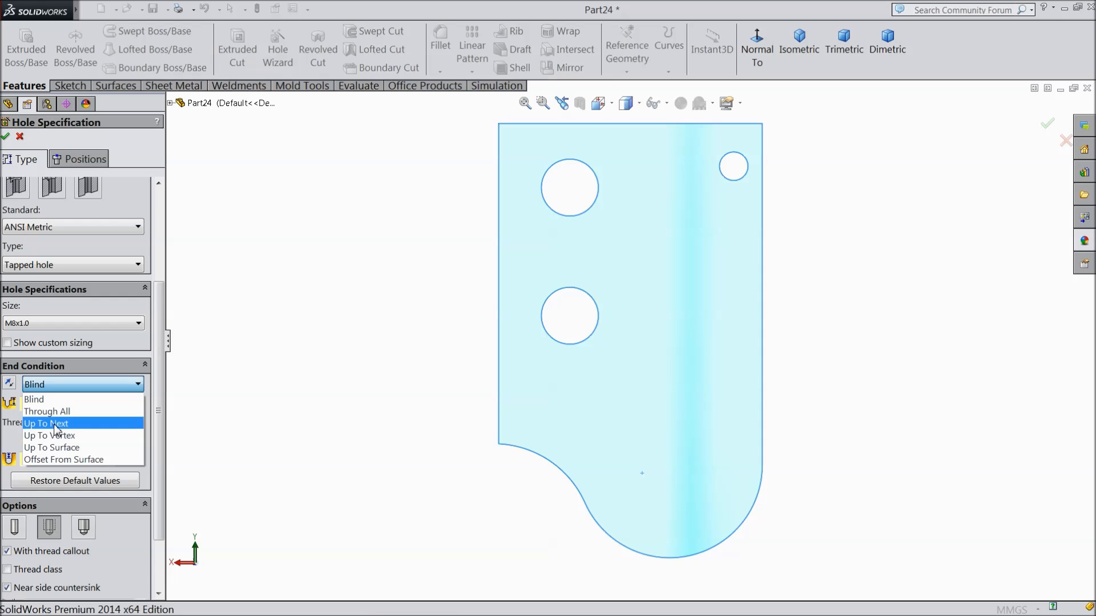
left_click(55, 424)
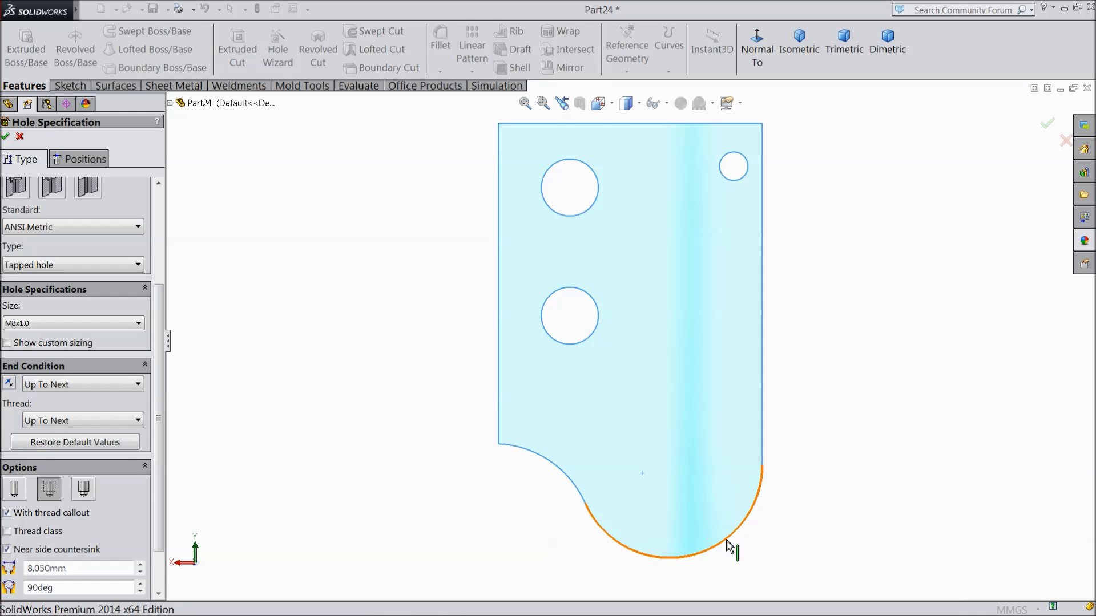
Step: Position the tapped hole at the origin, concentric with the rounded lower end, and finish the hole
left_click(85, 160)
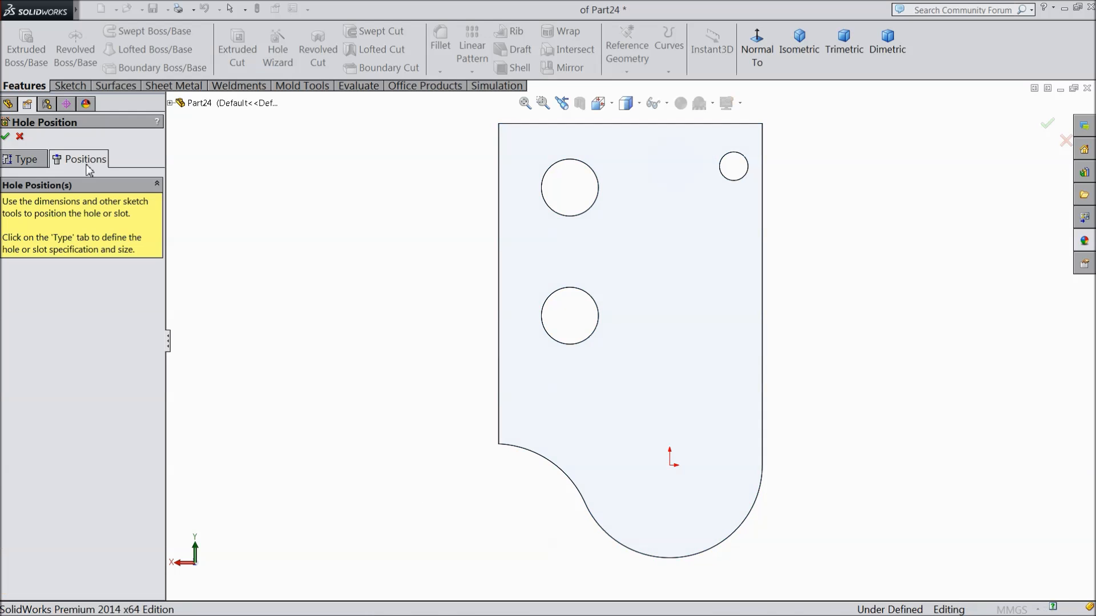
left_click(670, 466)
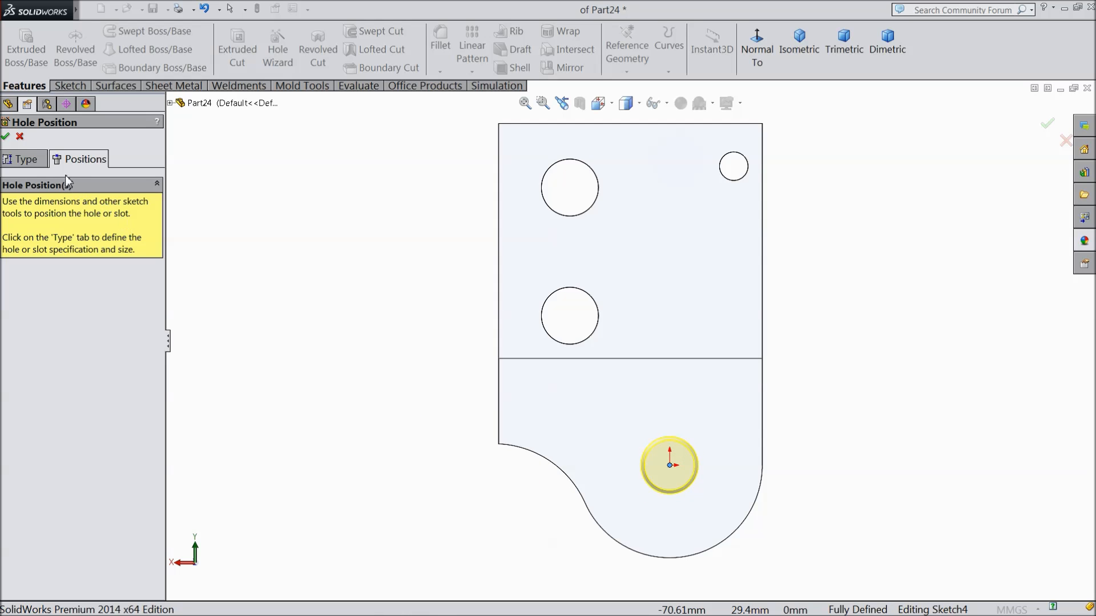
left_click(6, 137)
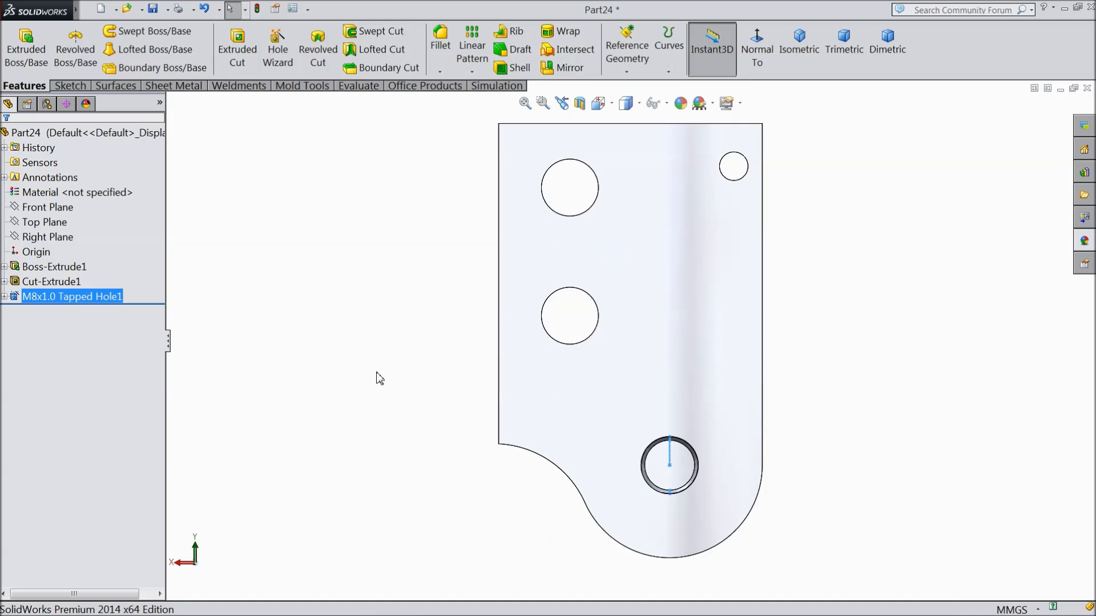
left_click(399, 391)
middle_click_drag(399, 390, 473, 457)
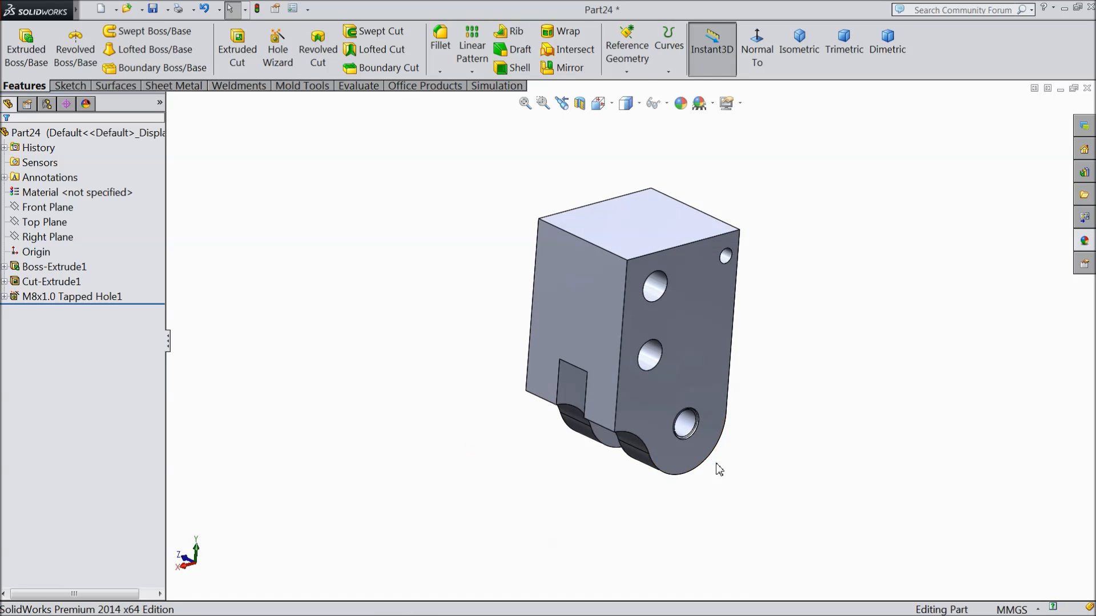
Step: Enable shaded cosmetic threads in the document's Detailing properties
scroll(659, 414, "down", 5)
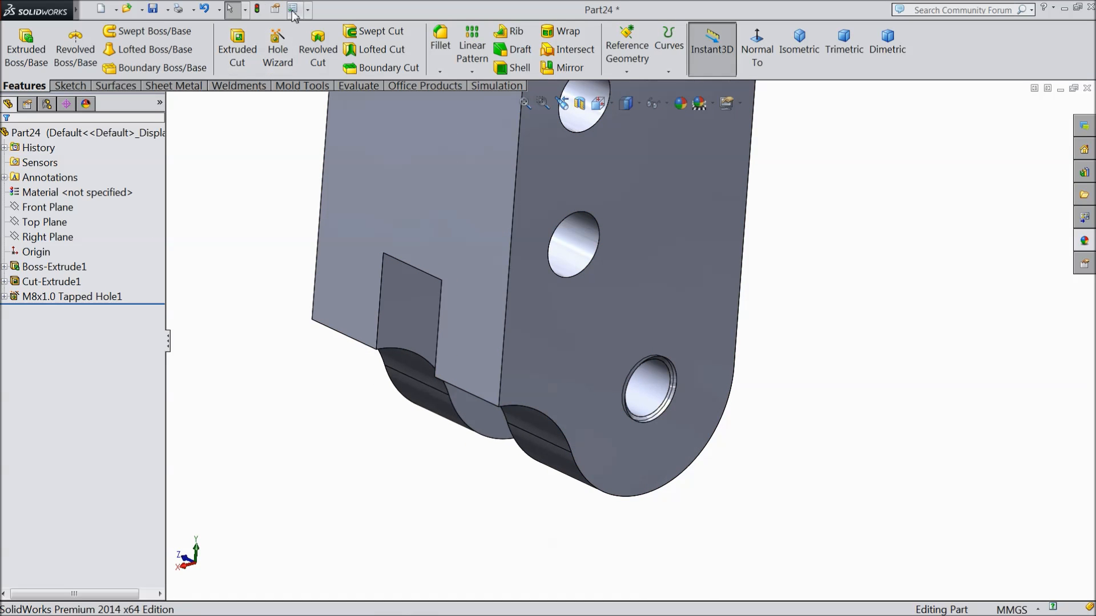
left_click(308, 11)
left_click(369, 29)
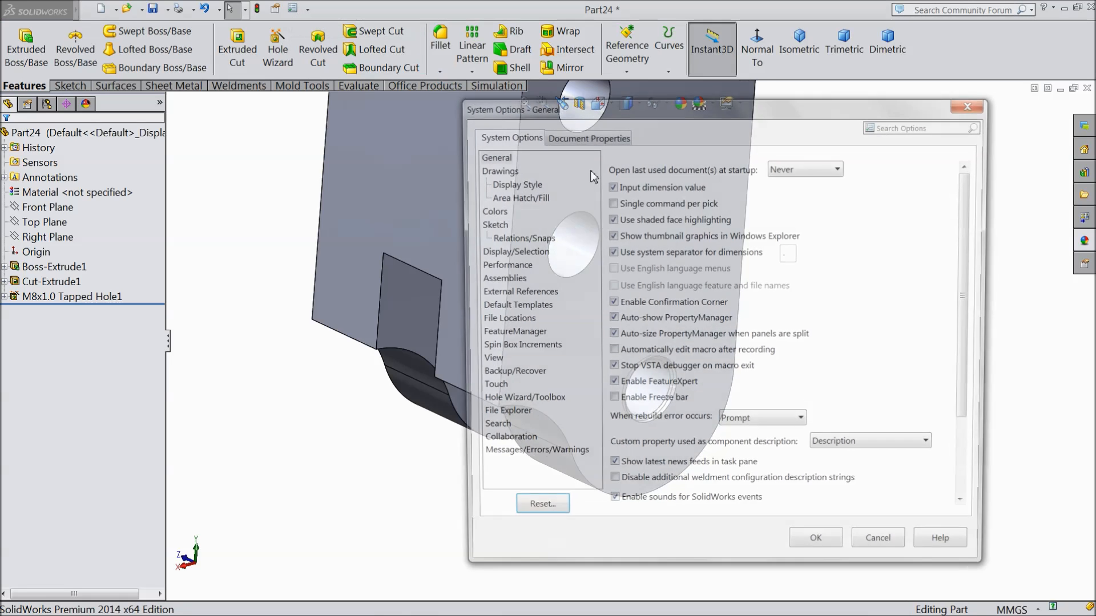
left_click(586, 136)
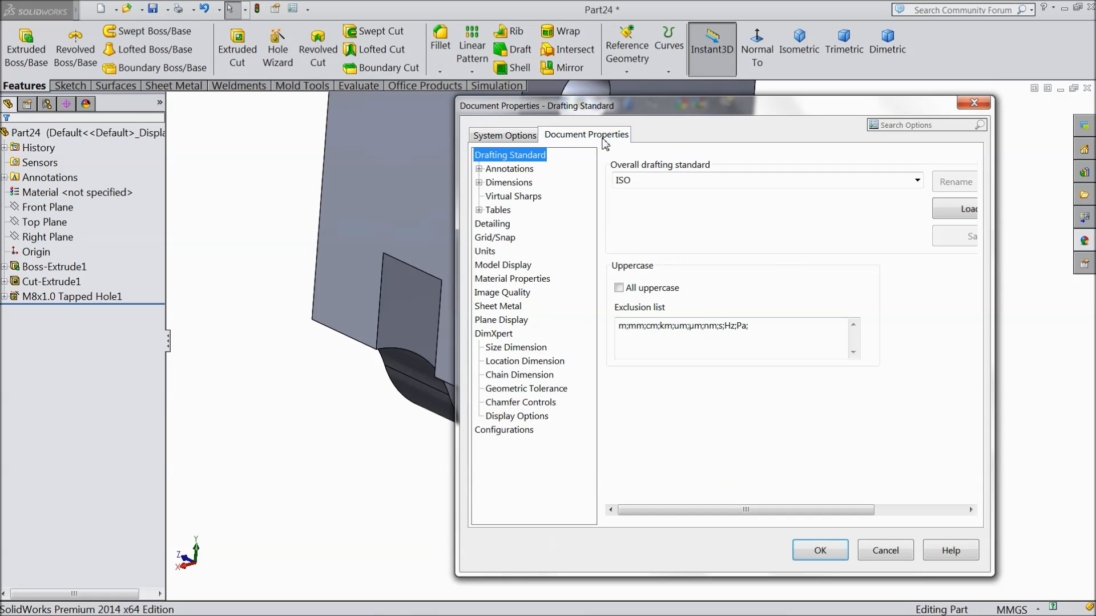
left_click(499, 229)
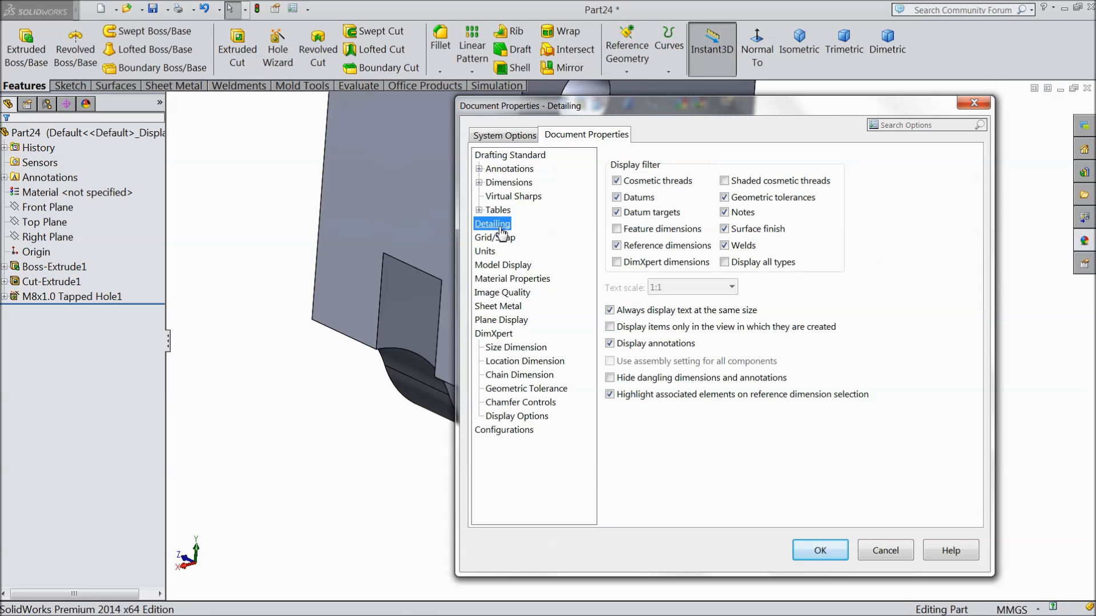
left_click(724, 182)
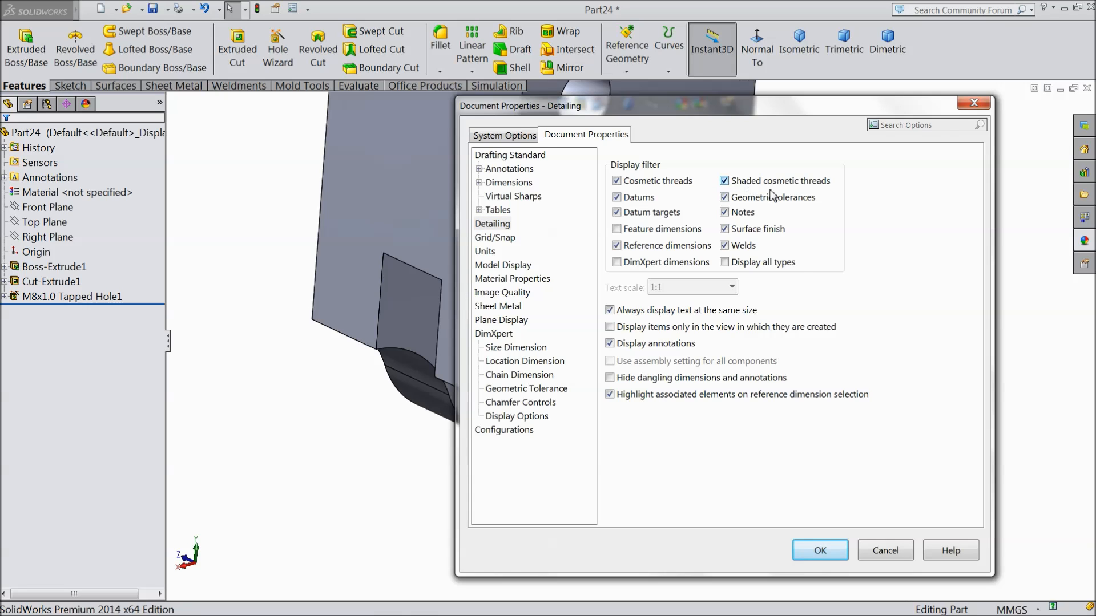
left_click(814, 554)
Step: Sketch a circle about 10.7 mm in diameter on the block's front face, centred on the origin
middle_click_drag(647, 393, 817, 370)
scroll(771, 376, "up", 3)
left_click(564, 362)
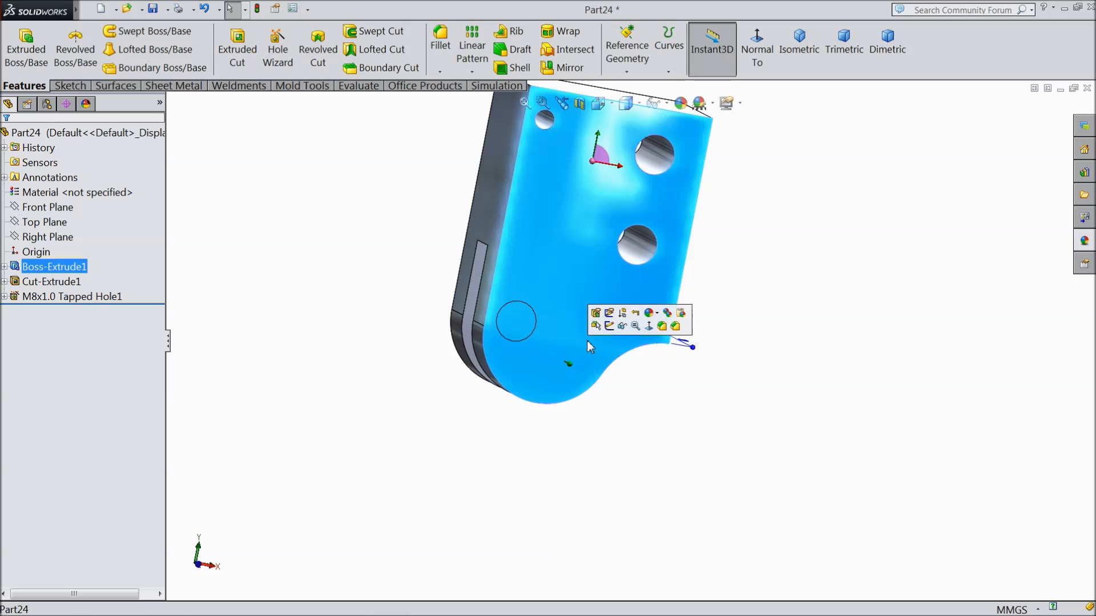
left_click(622, 333)
left_click(755, 55)
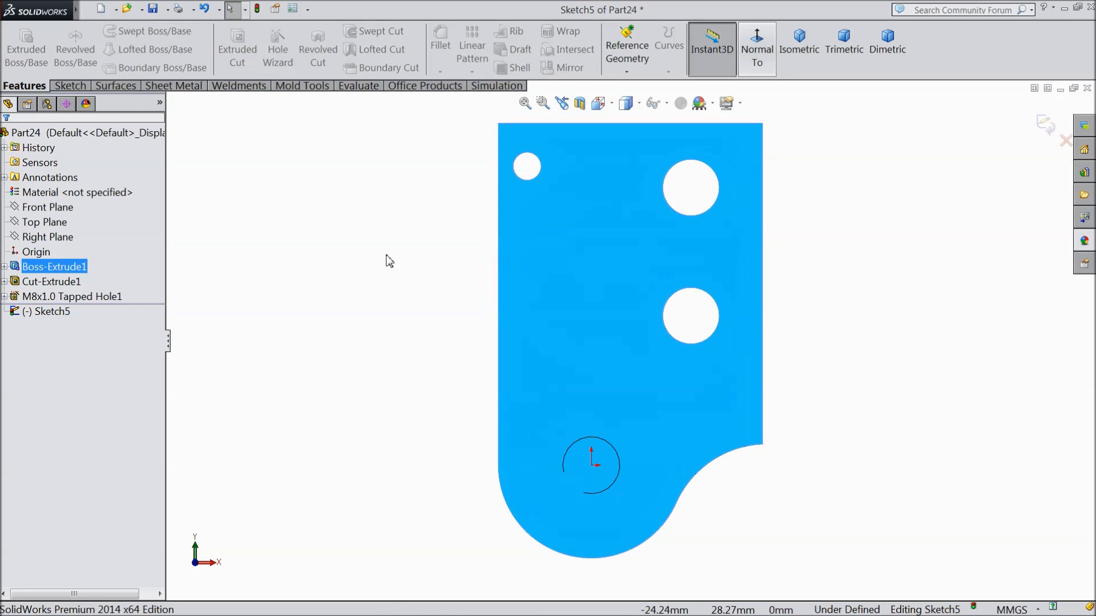
left_click(69, 86)
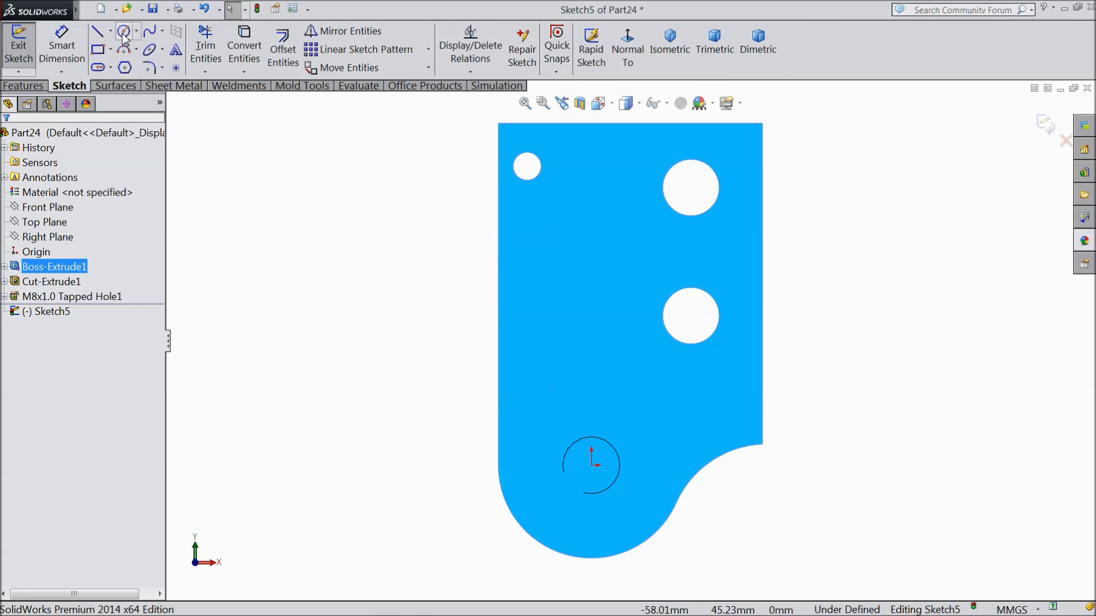
left_click(124, 31)
left_click(592, 466)
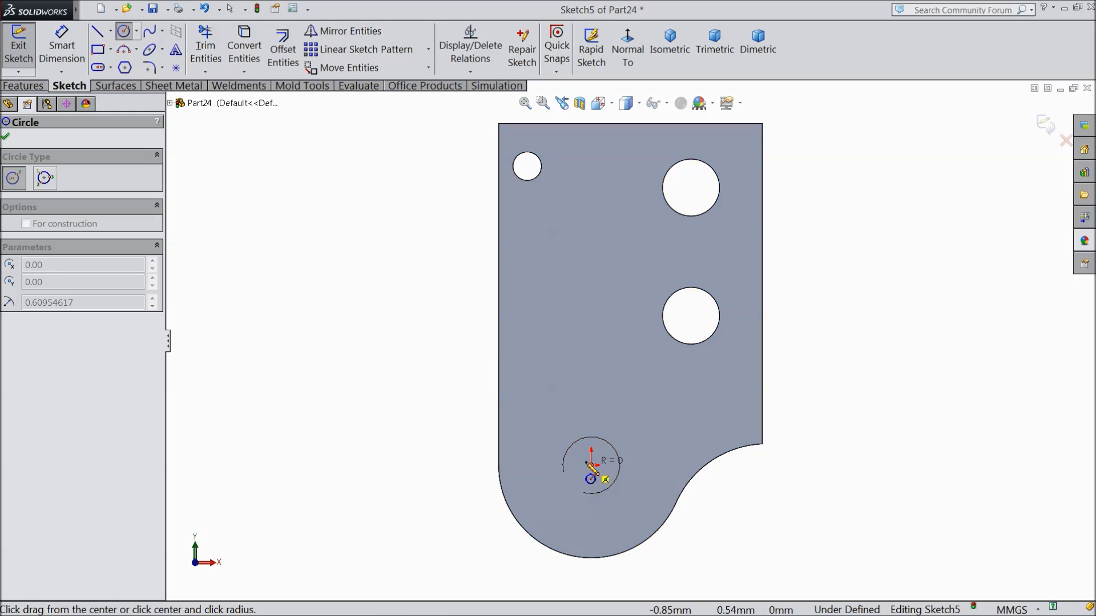
left_click(563, 440)
Step: Dimension the circle's diameter as 8.5 mm
scroll(612, 502, "down", 3)
scroll(570, 474, "down", 2)
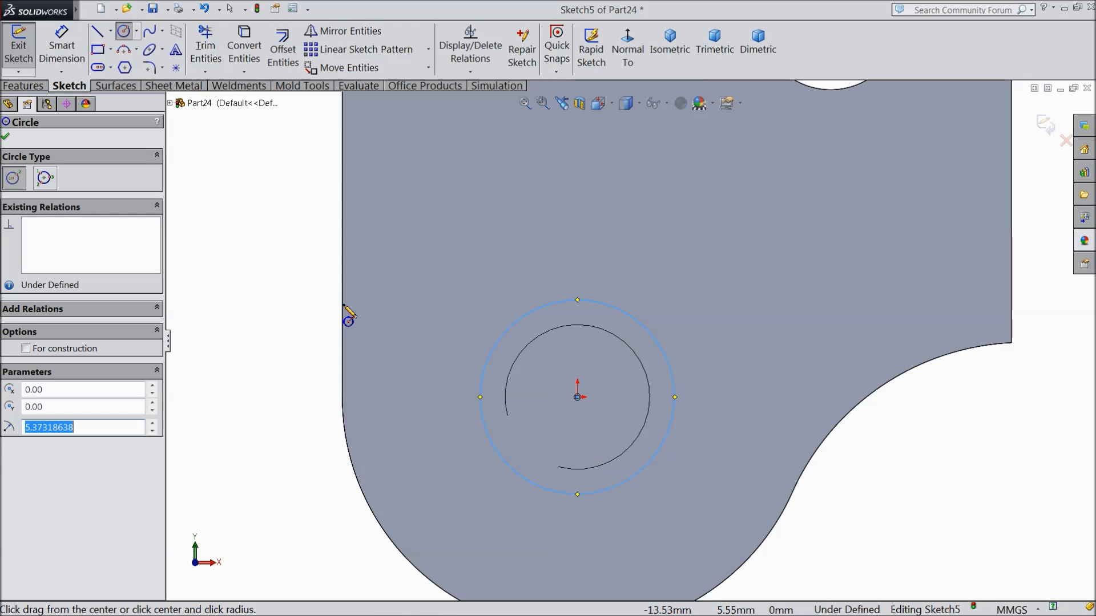
left_click(56, 42)
left_click(483, 383)
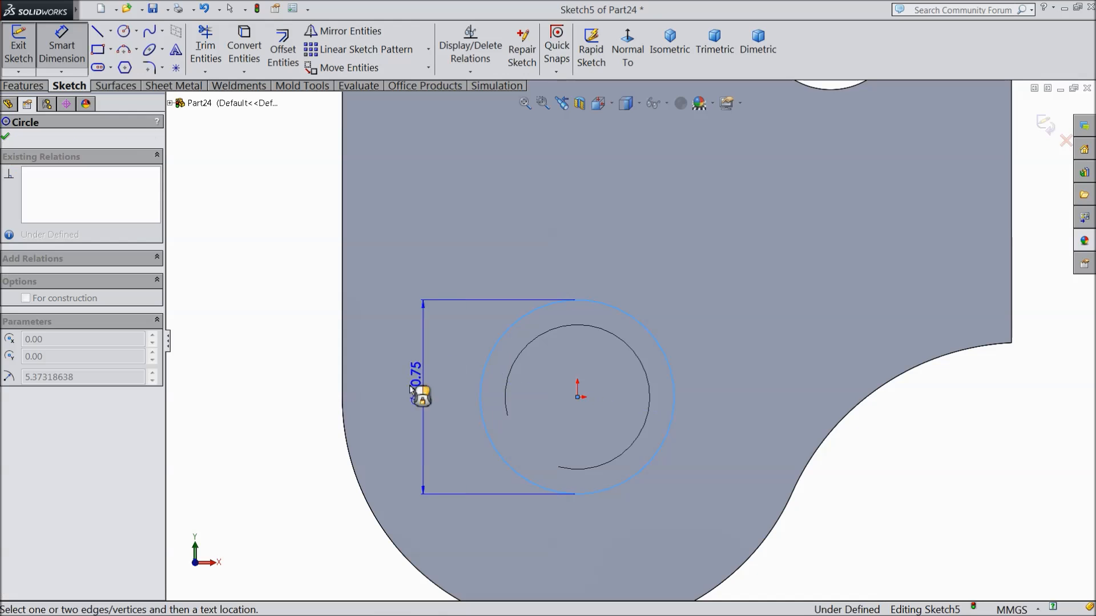
left_click(307, 374)
type("8.5")
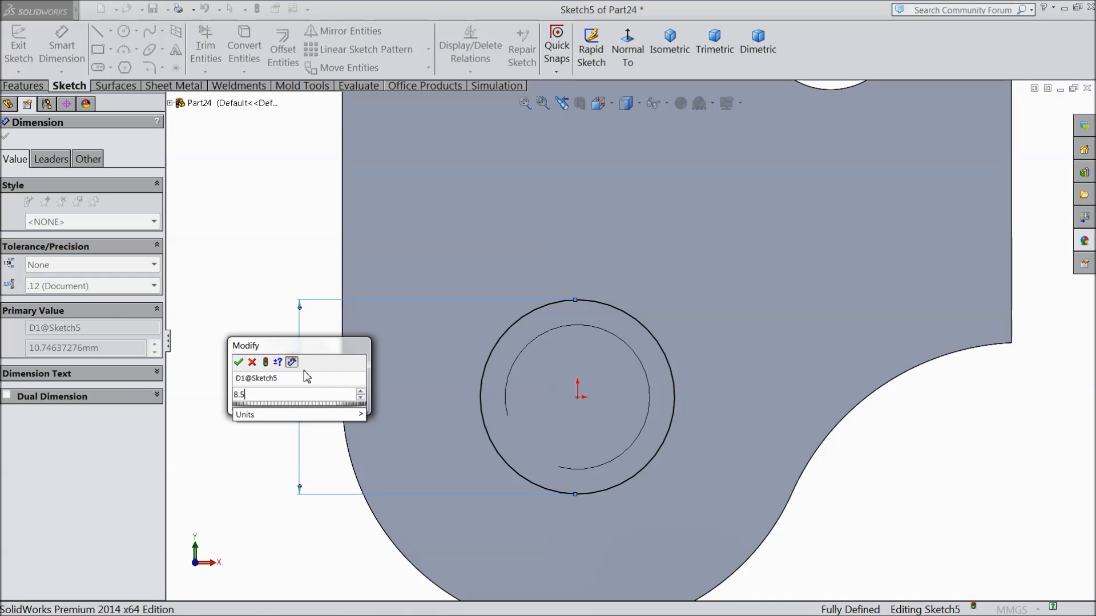
left_click(238, 362)
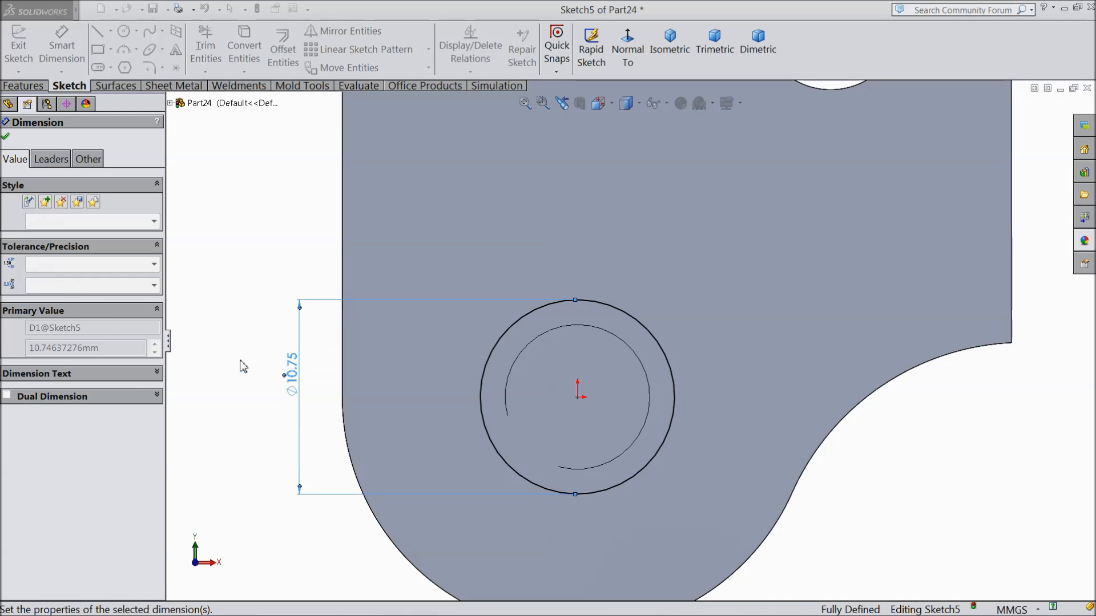
left_click(7, 138)
Step: Cut the circle through the front lug as an Extruded Cut with the Up To Next end condition
left_click(23, 86)
left_click(237, 48)
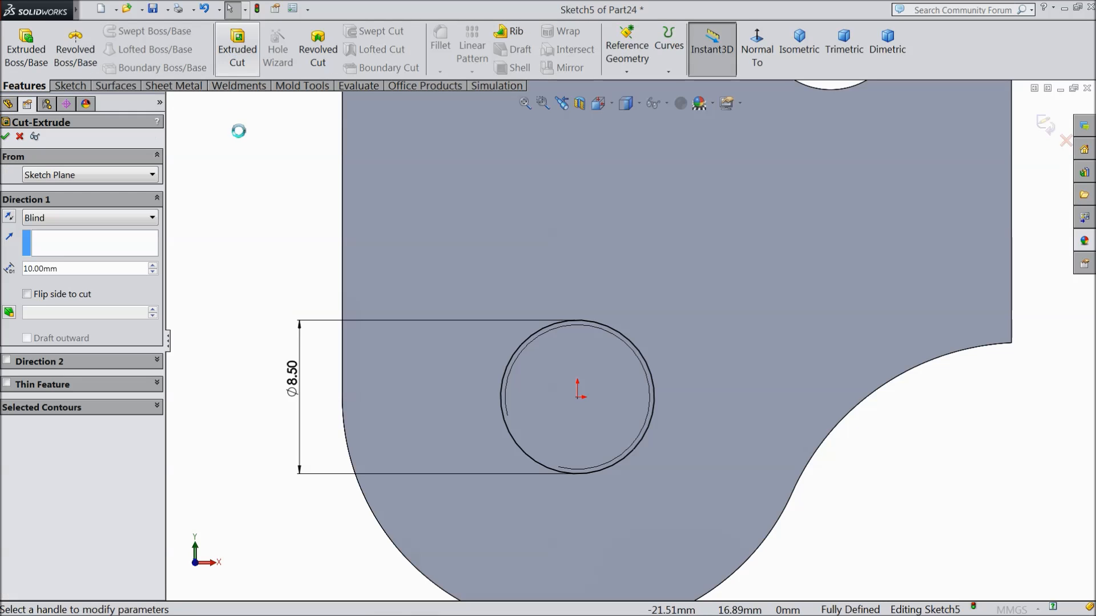
left_click(54, 222)
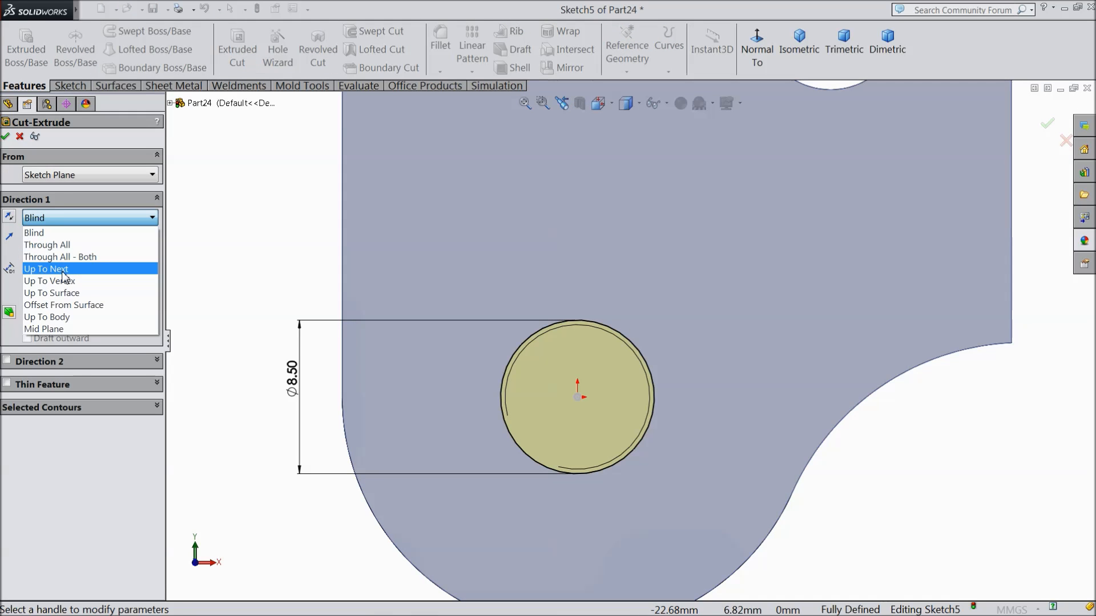
left_click(45, 271)
scroll(269, 318, "up", 3)
middle_click_drag(269, 318, 291, 323)
middle_click_drag(391, 403, 360, 375)
scroll(641, 374, "down", 5)
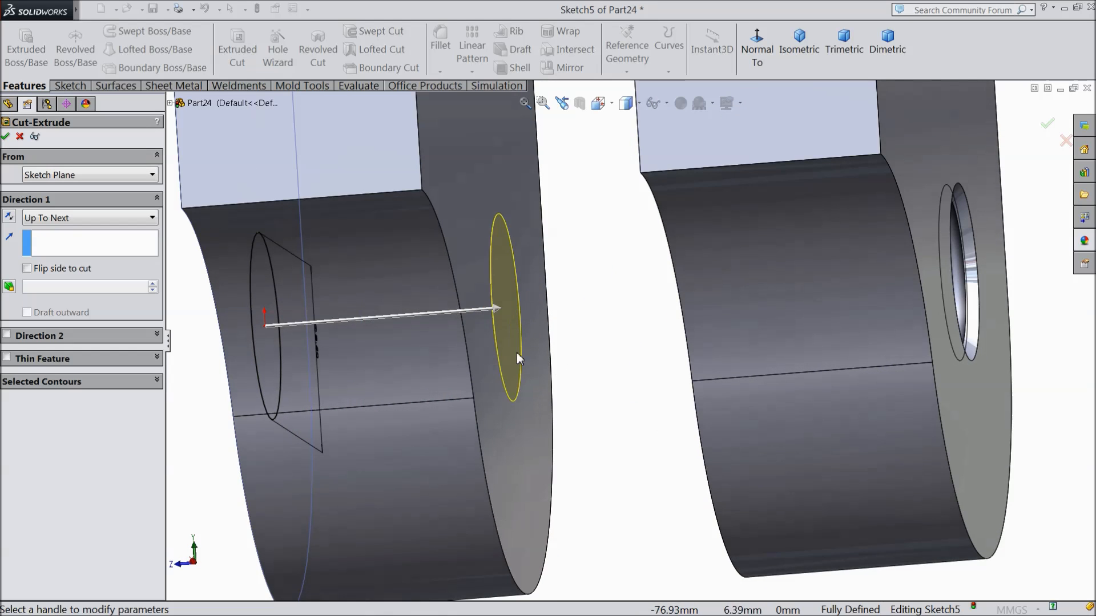
left_click(6, 137)
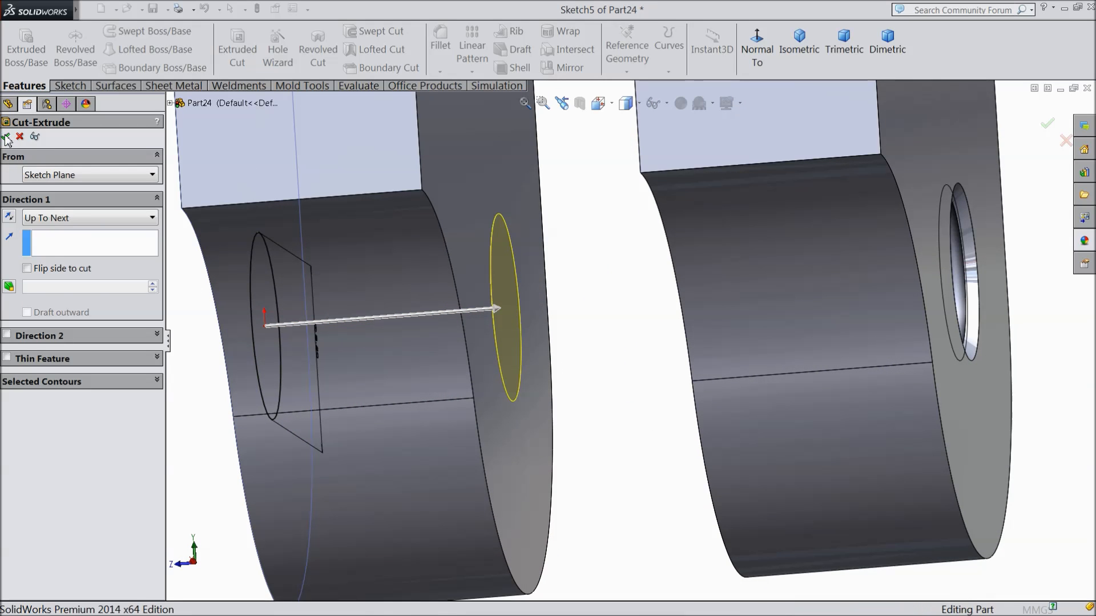
scroll(611, 442, "up", 3)
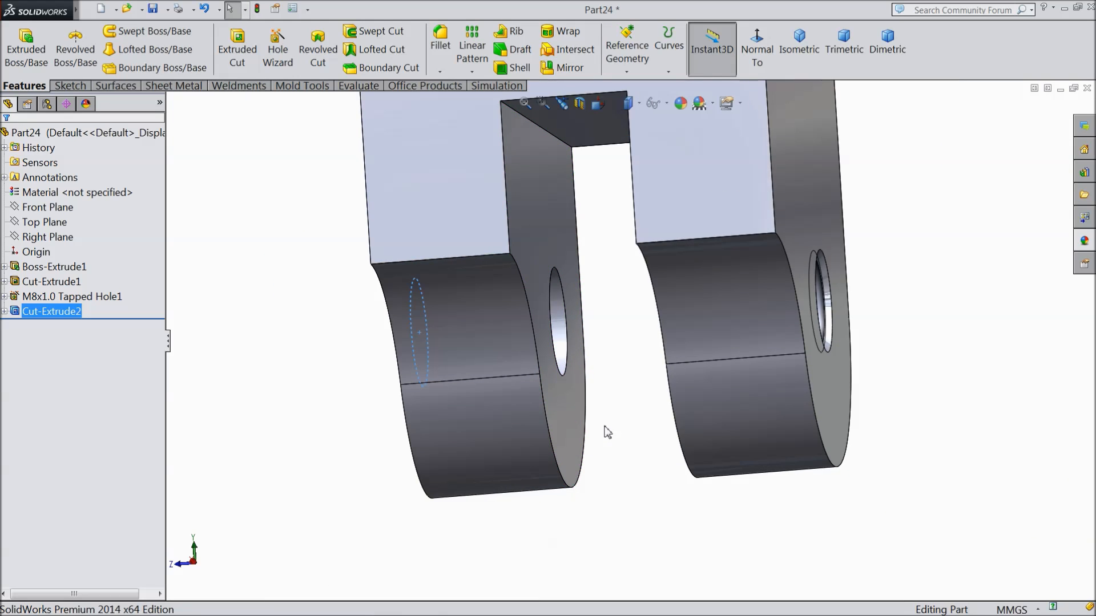
scroll(607, 432, "up", 2)
left_click(405, 390)
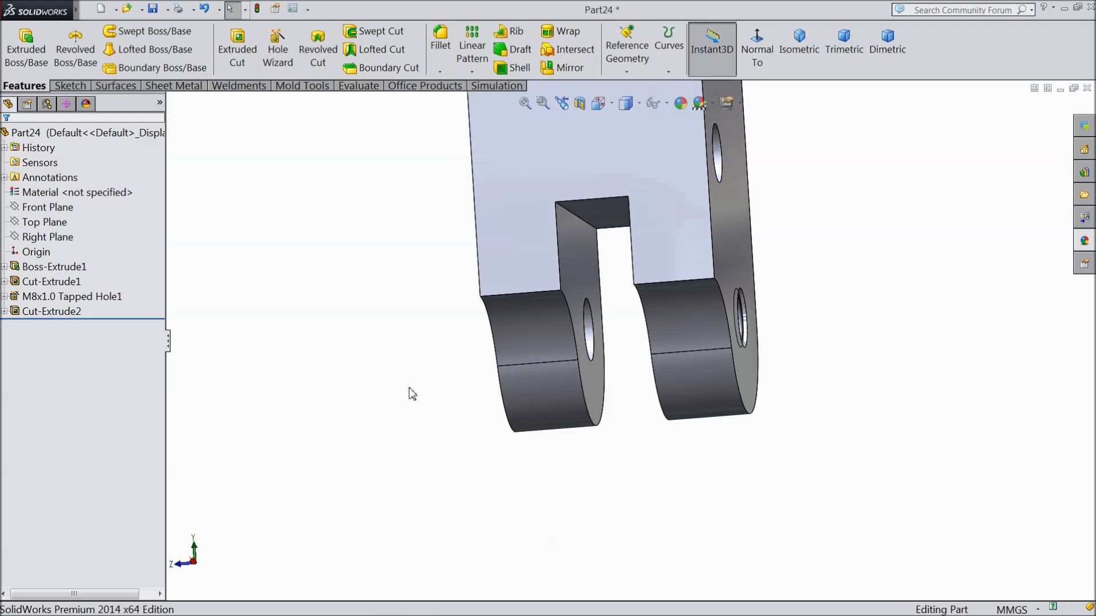
Step: Sketch a circle about 17.4 mm in diameter on the block's top face, centred on the origin
middle_click_drag(420, 342, 593, 220)
scroll(594, 220, "down", 3)
left_click(630, 217)
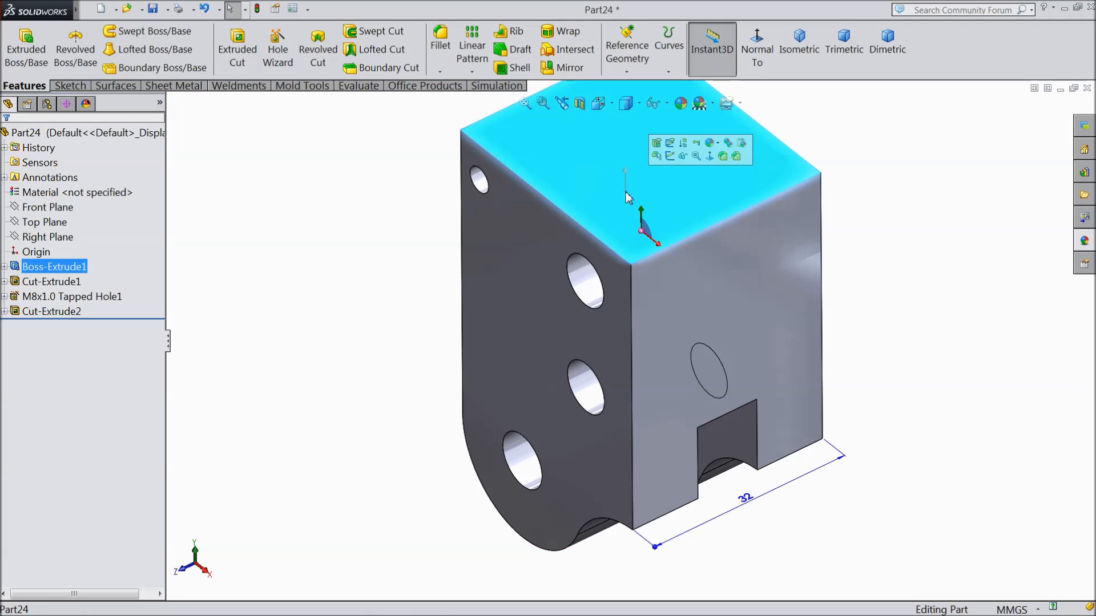
left_click(681, 158)
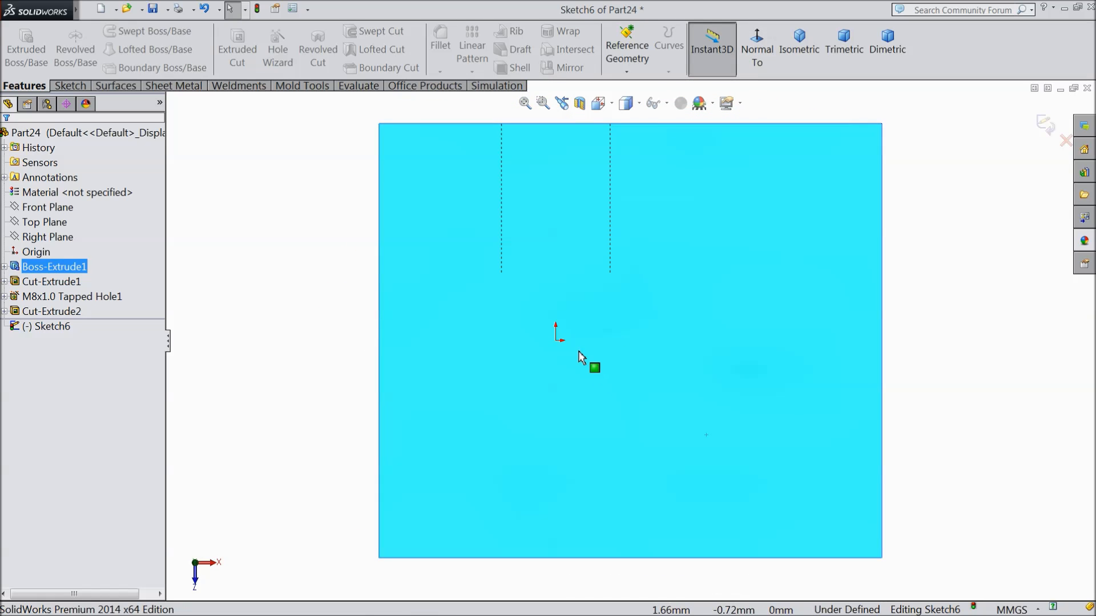
left_click(70, 86)
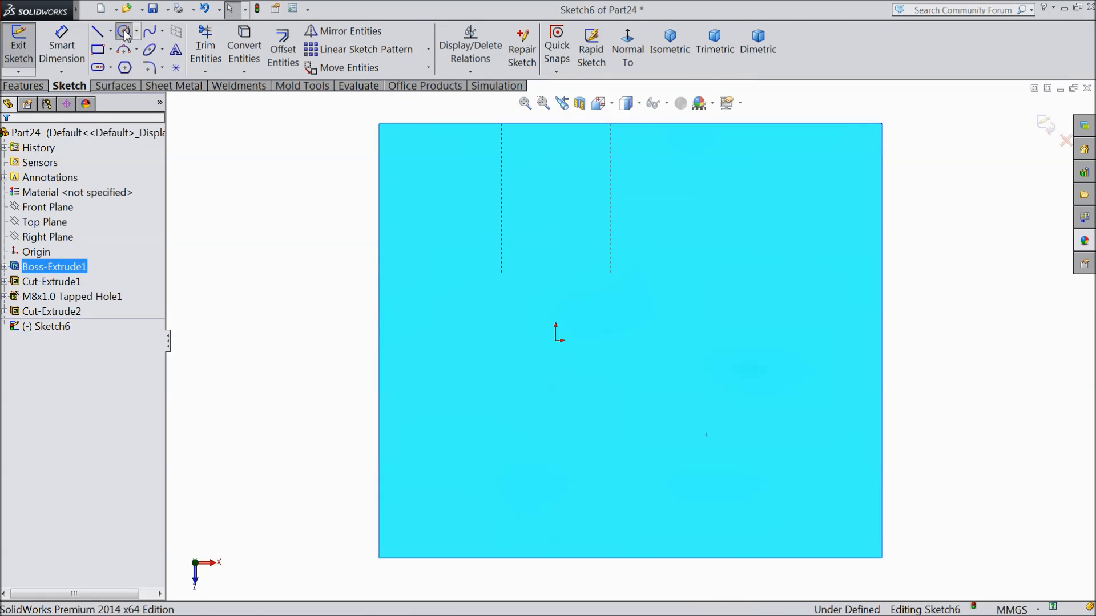
left_click(125, 33)
left_click(557, 340)
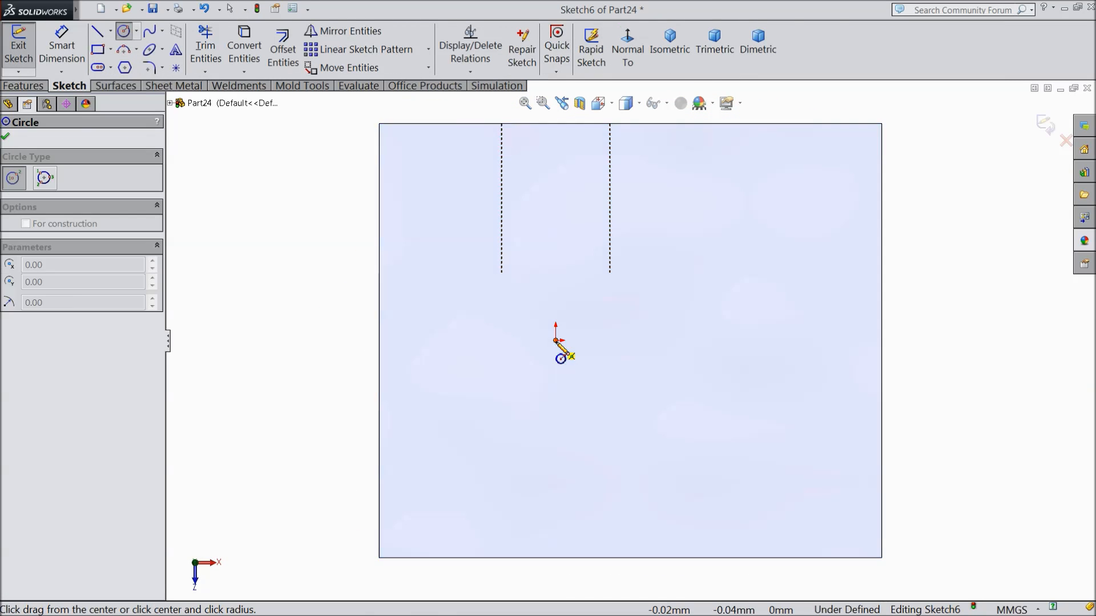
left_click(458, 276)
Step: Dimension the top-face circle's diameter as 18 mm
left_click(62, 48)
left_click(439, 344)
left_click(342, 343)
type("18")
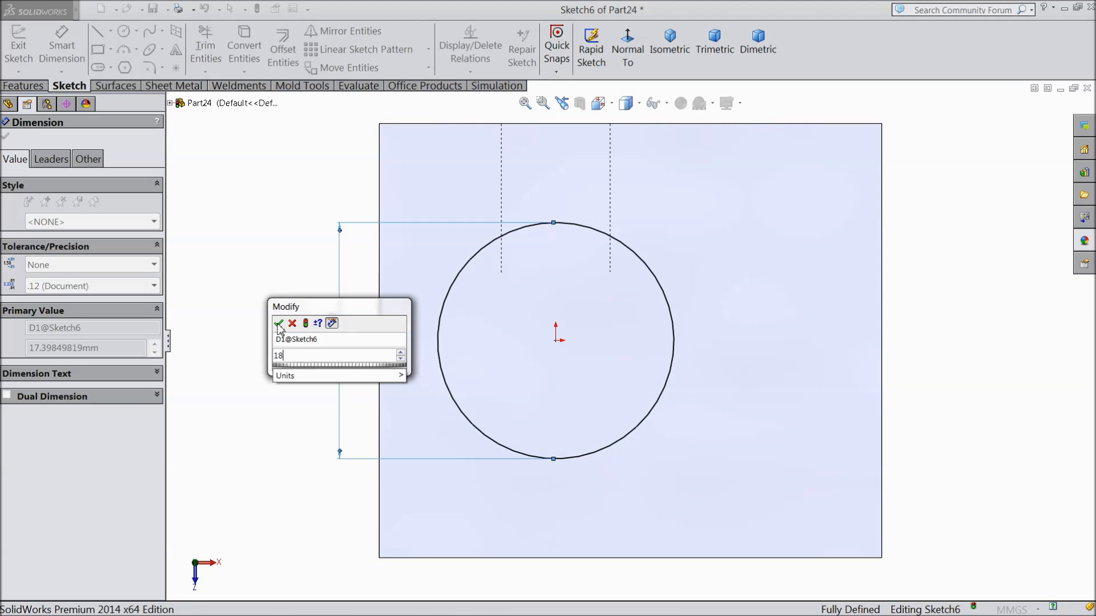
left_click(278, 323)
left_click(6, 137)
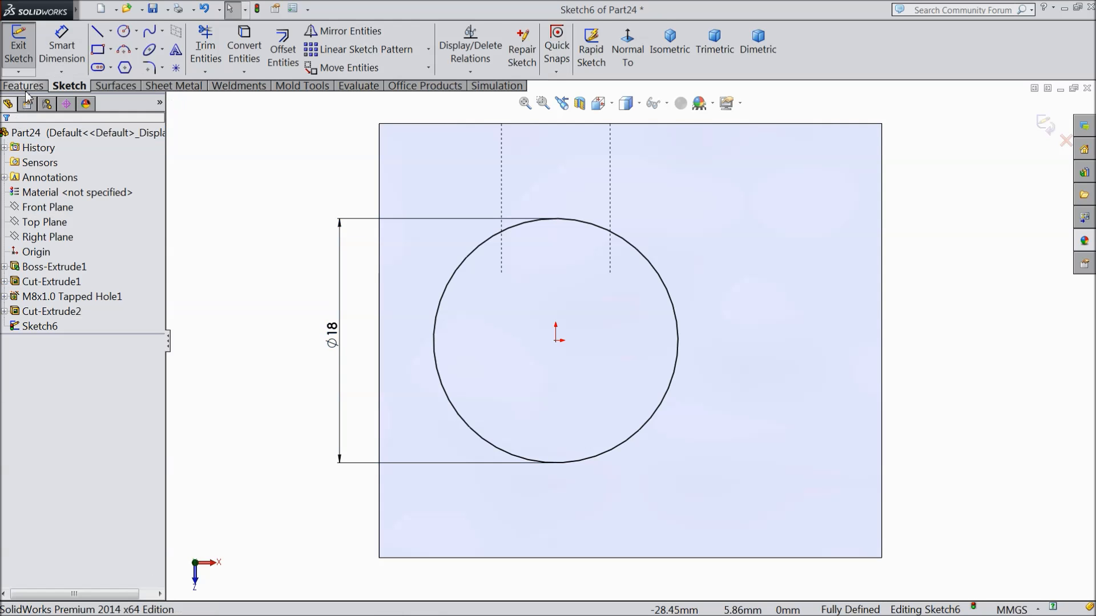
Step: Cut the 18 mm circle into the block as a Blind Extruded Cut 18 mm deep
left_click(24, 86)
left_click(236, 49)
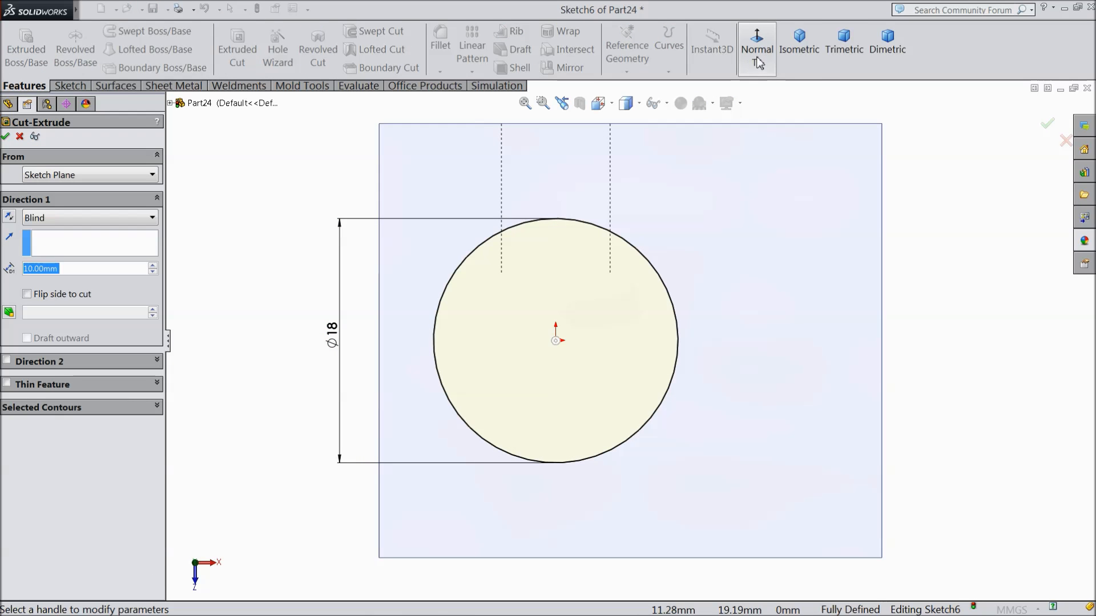
left_click(798, 48)
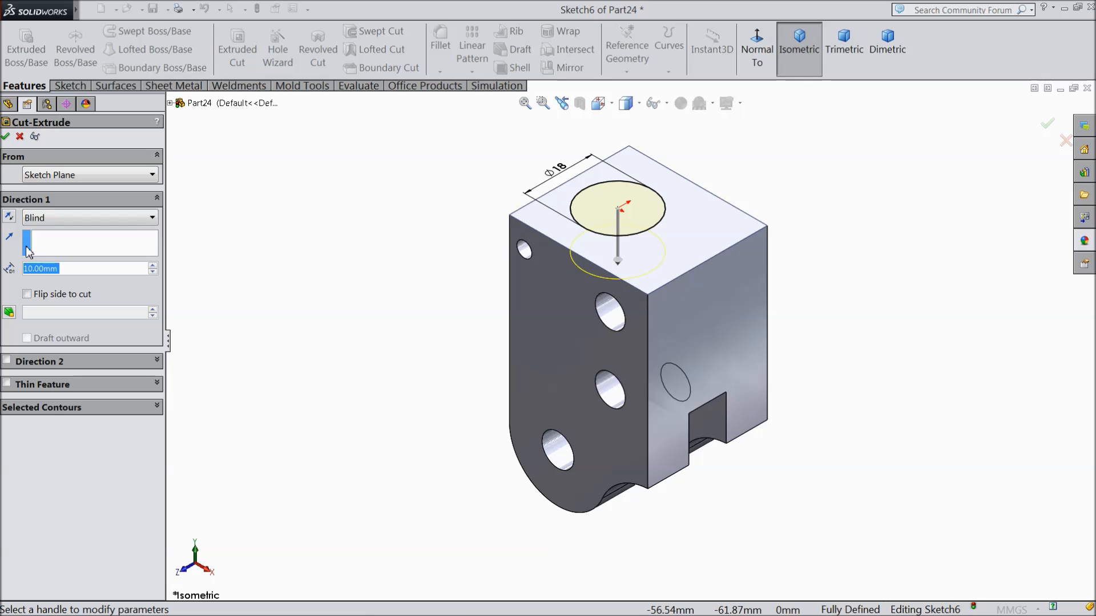
type("18")
key("Return")
scroll(609, 247, "down", 2)
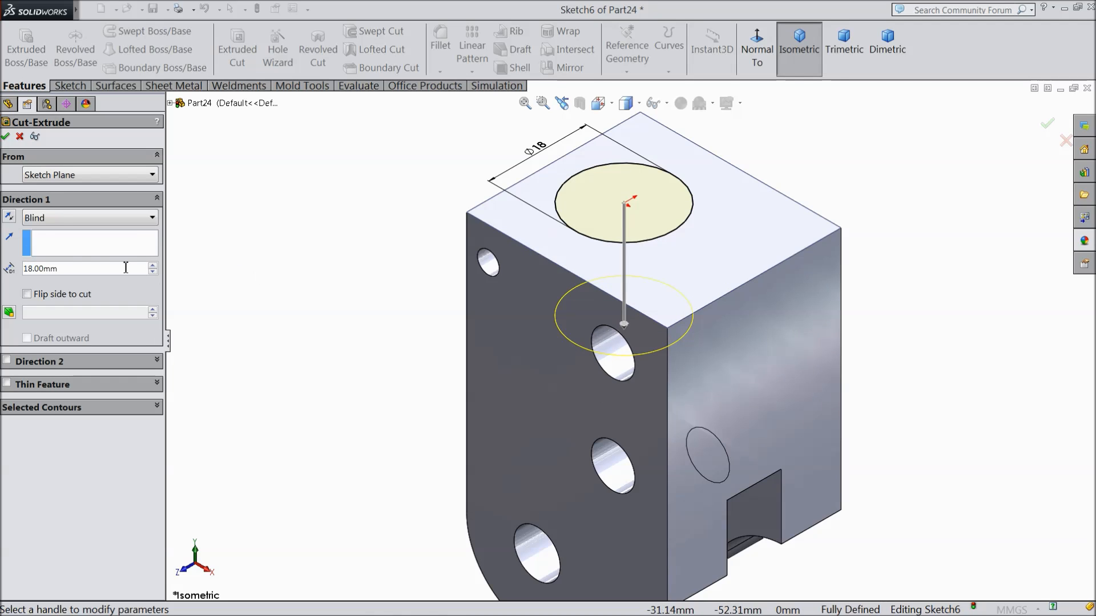
left_click(7, 137)
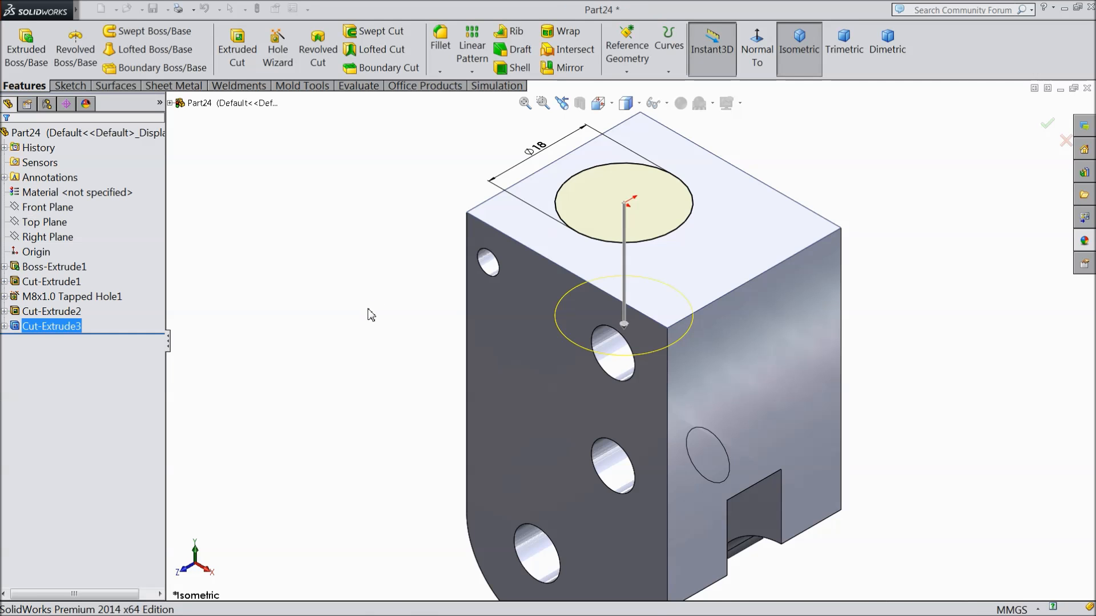
Step: Apply the brushed steel appearance from the Metal > Steel category to the whole part
mouse_move(370, 317)
middle_mouse_down()
mouse_move(377, 420)
mouse_move(359, 437)
mouse_move(379, 447)
mouse_move(371, 350)
mouse_move(382, 303)
mouse_move(367, 281)
mouse_move(365, 297)
mouse_move(384, 314)
mouse_move(311, 286)
mouse_move(384, 247)
mouse_move(381, 304)
middle_mouse_up()
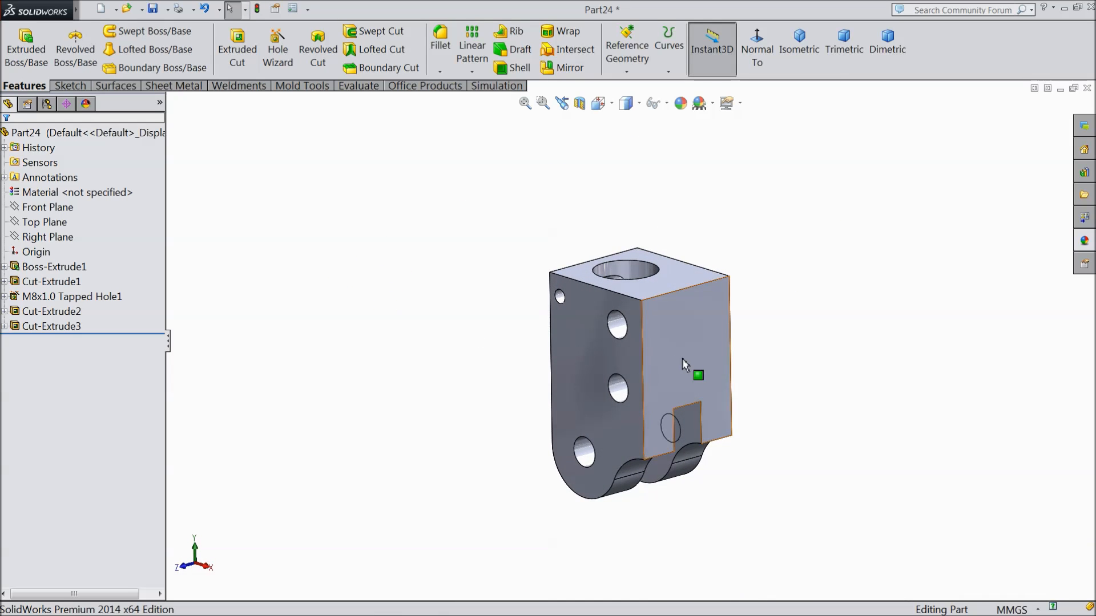
scroll(710, 369, "down", 3)
scroll(749, 395, "up", 2)
scroll(745, 423, "down", 2)
middle_click_drag(753, 394, 765, 385)
left_click(86, 133)
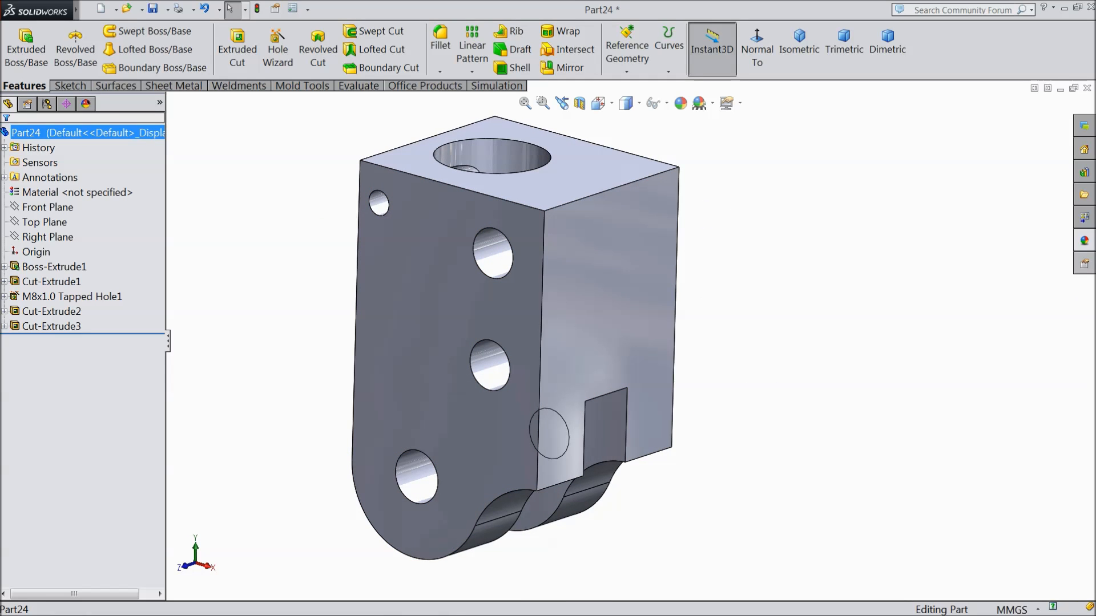
left_click(1086, 245)
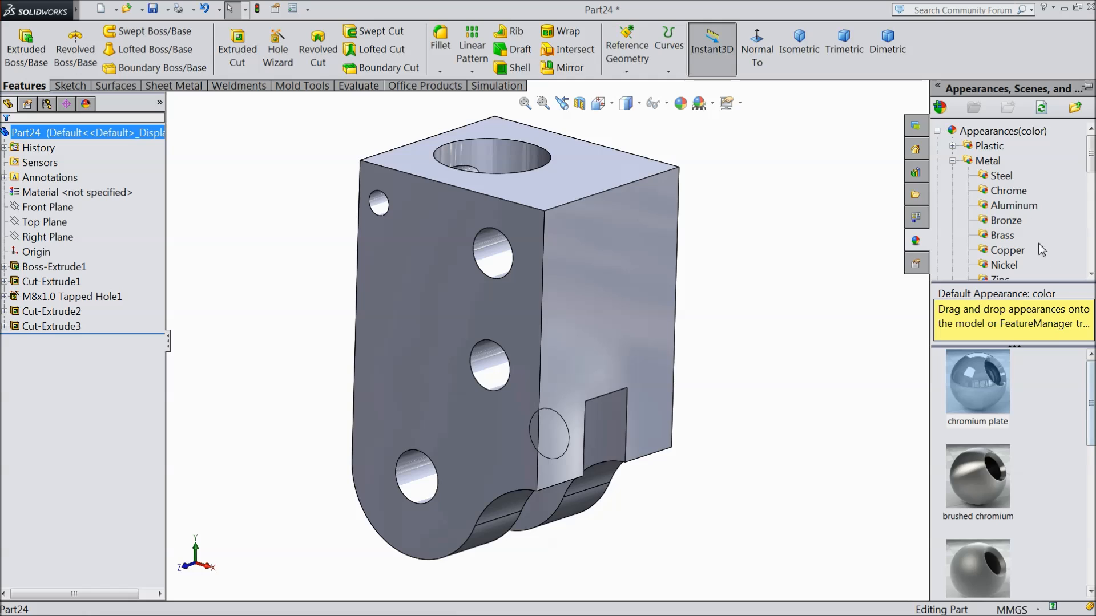
left_click(1002, 175)
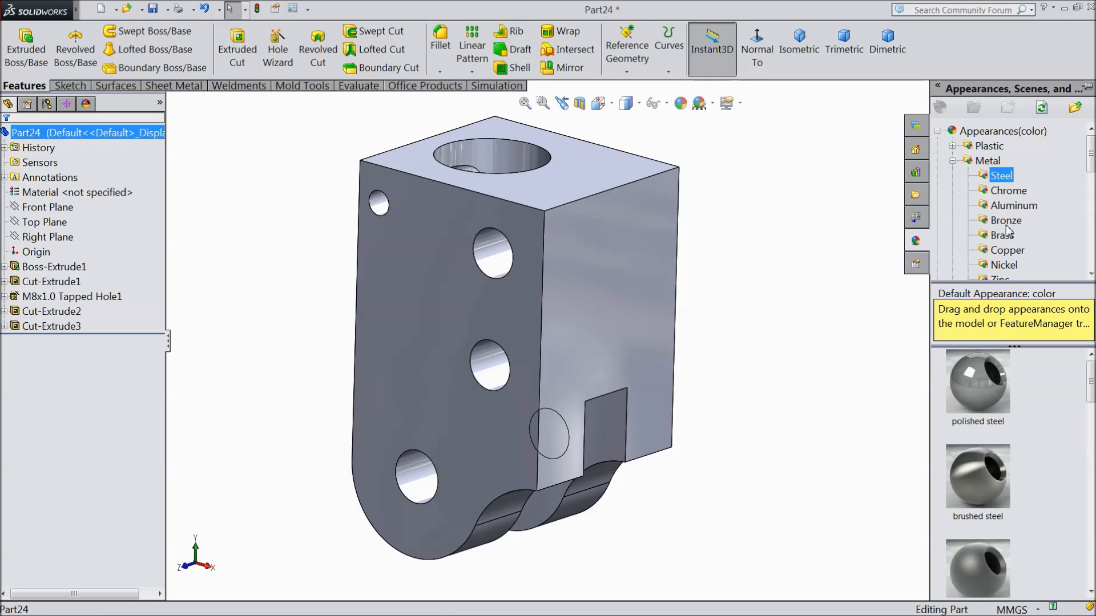
left_click_drag(1092, 373, 1091, 391)
double_click(989, 398)
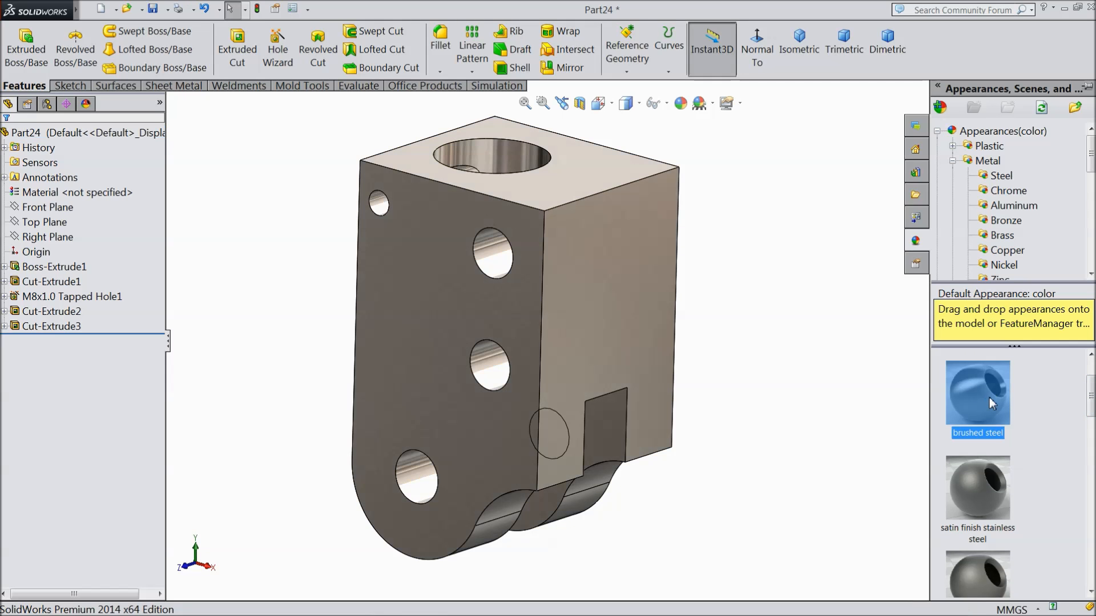
Step: Save the part as "4.Blade support" in the Pipe Cutter folder
mouse_move(809, 399)
middle_mouse_down()
mouse_move(714, 289)
mouse_move(605, 324)
mouse_move(773, 362)
mouse_move(820, 416)
mouse_move(782, 446)
mouse_move(813, 385)
mouse_move(769, 393)
middle_mouse_up()
left_click(154, 10)
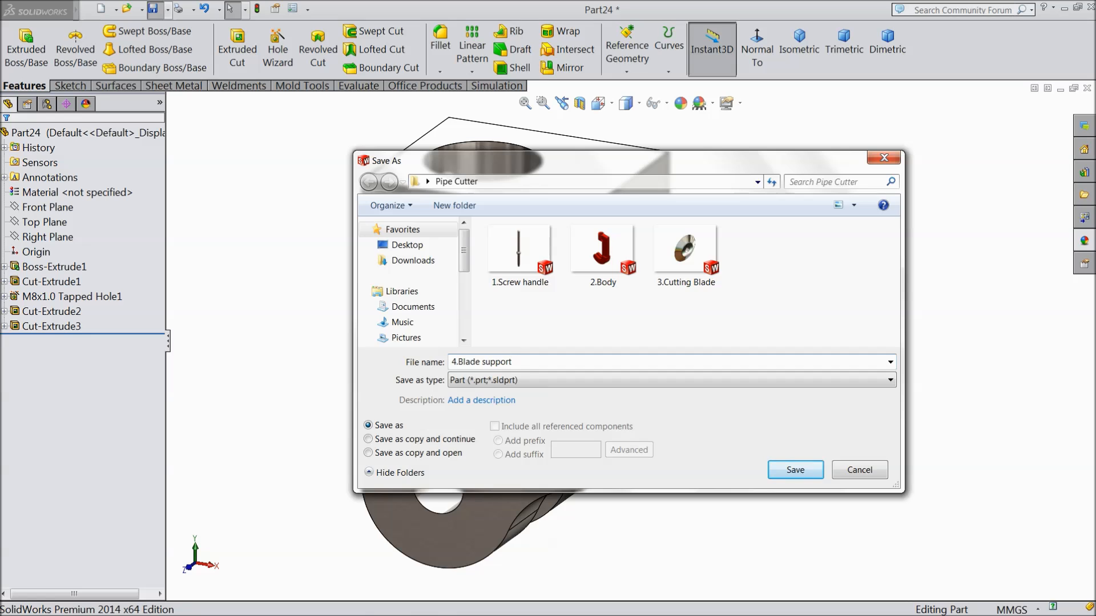
left_click(769, 463)
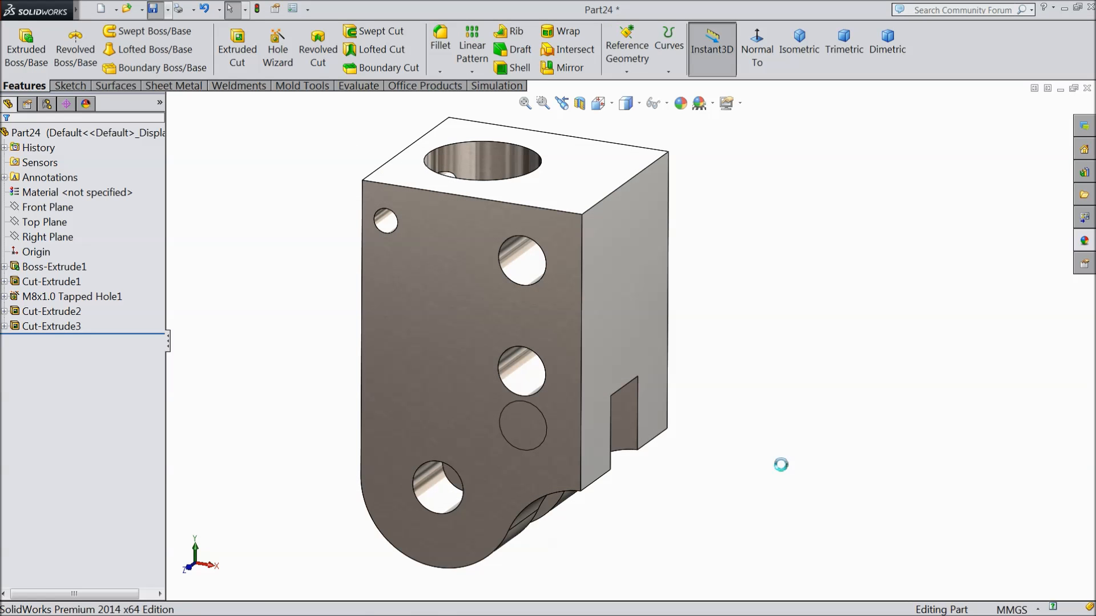
middle_click_drag(761, 430, 637, 320)
scroll(637, 320, "down", 3)
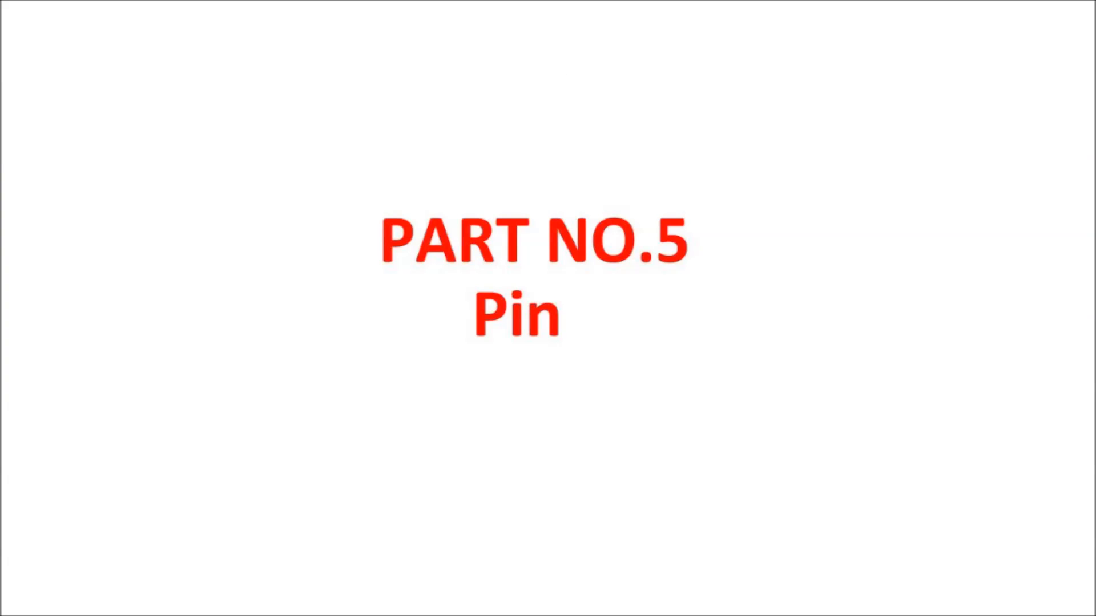
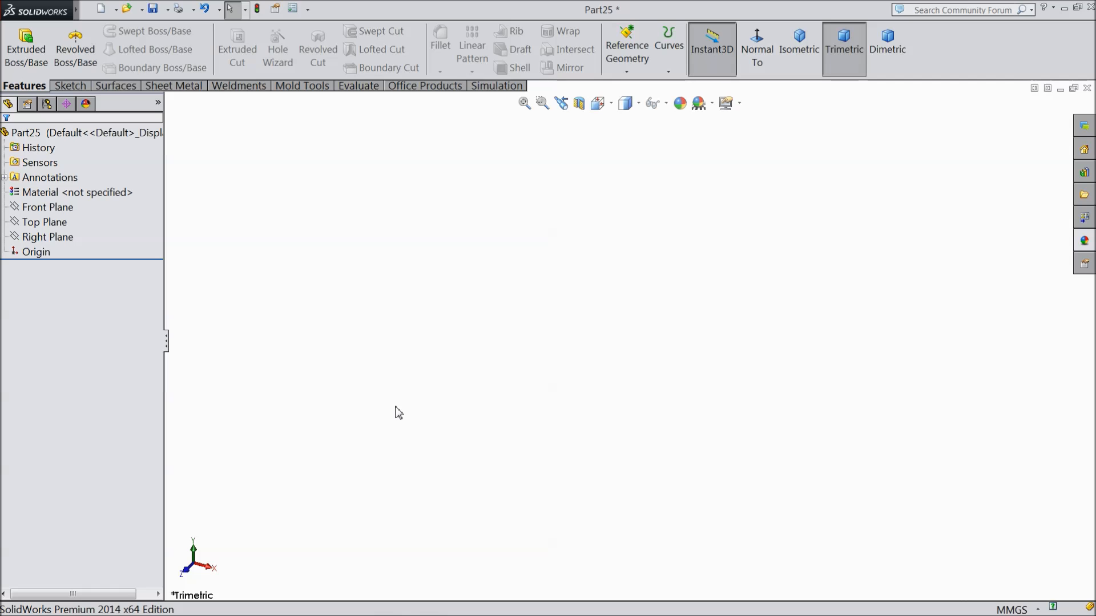
Step: Sketch a circle about 90.5 mm in diameter on the new part's Front Plane, centred on the origin
left_click(64, 209)
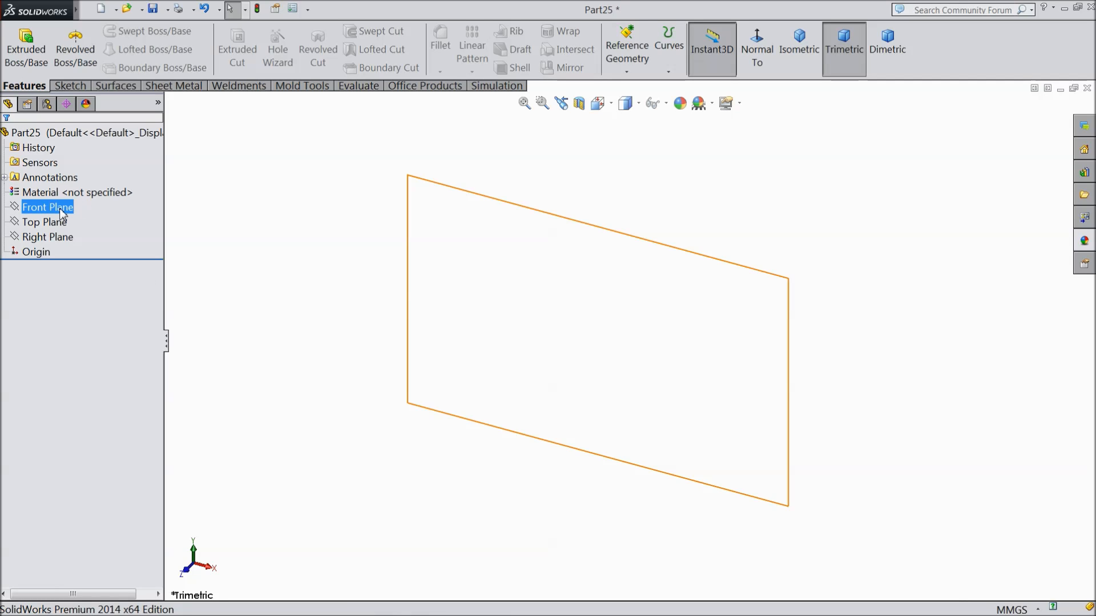
left_click(71, 193)
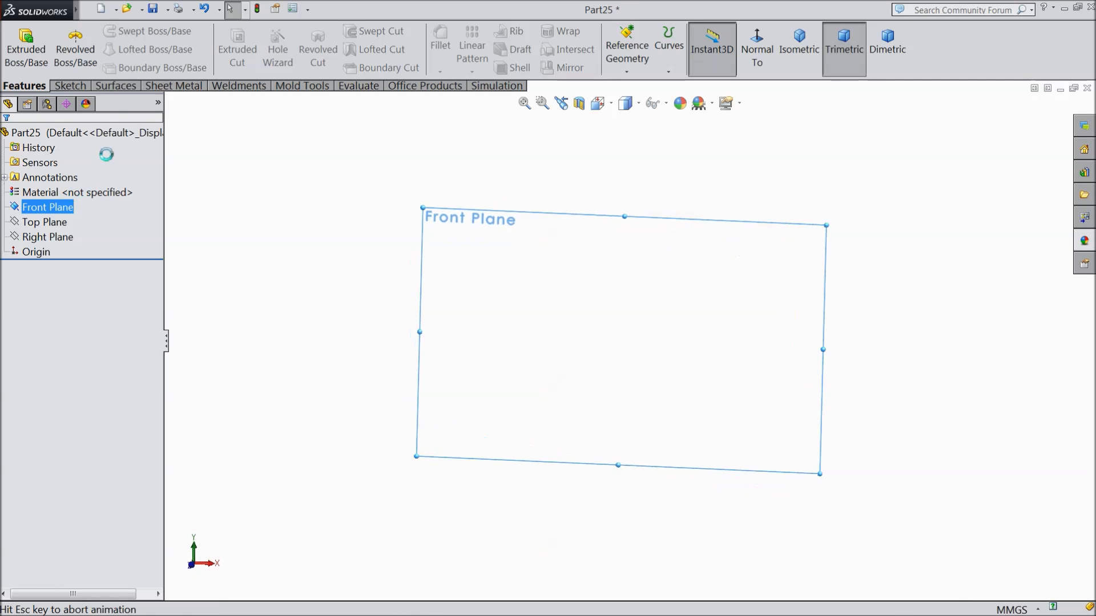
left_click(81, 87)
left_click(123, 31)
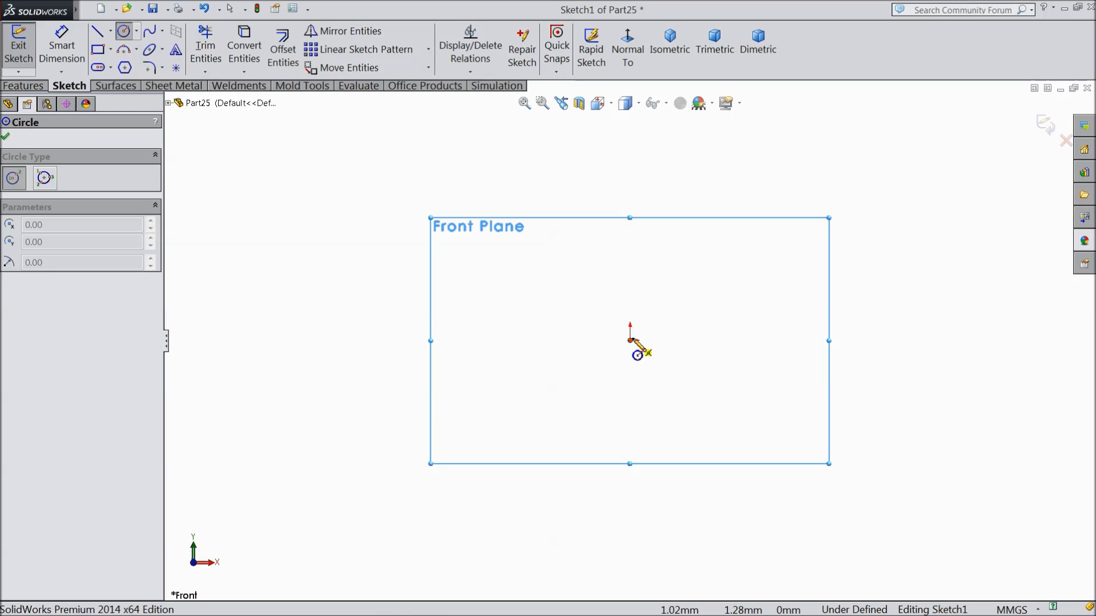
left_click(630, 341)
left_click(532, 316)
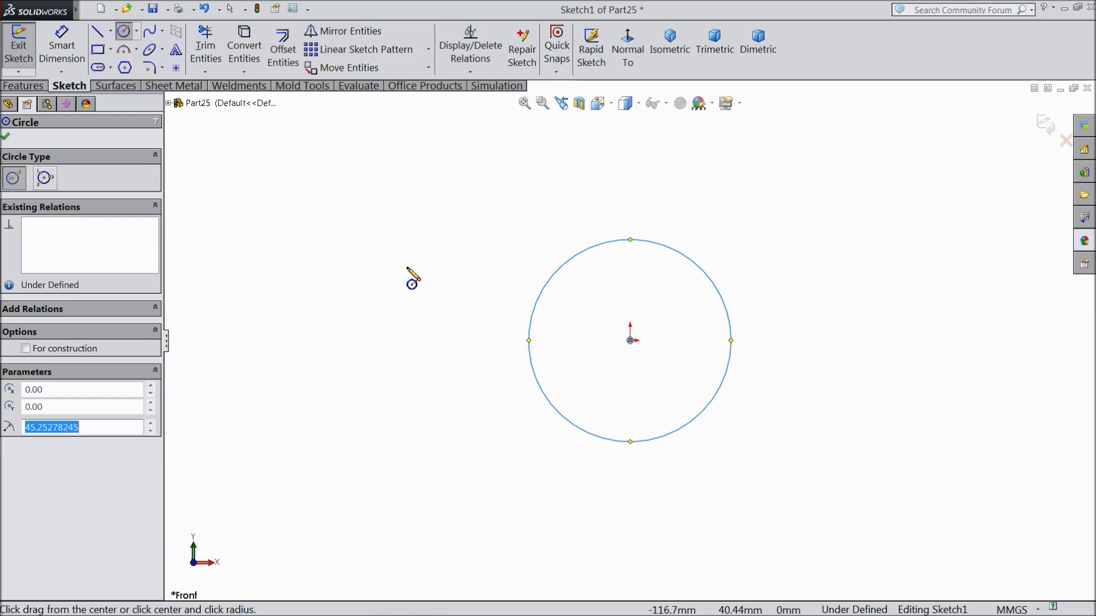
Step: Dimension the pin circle's diameter as 4 mm
left_click(67, 49)
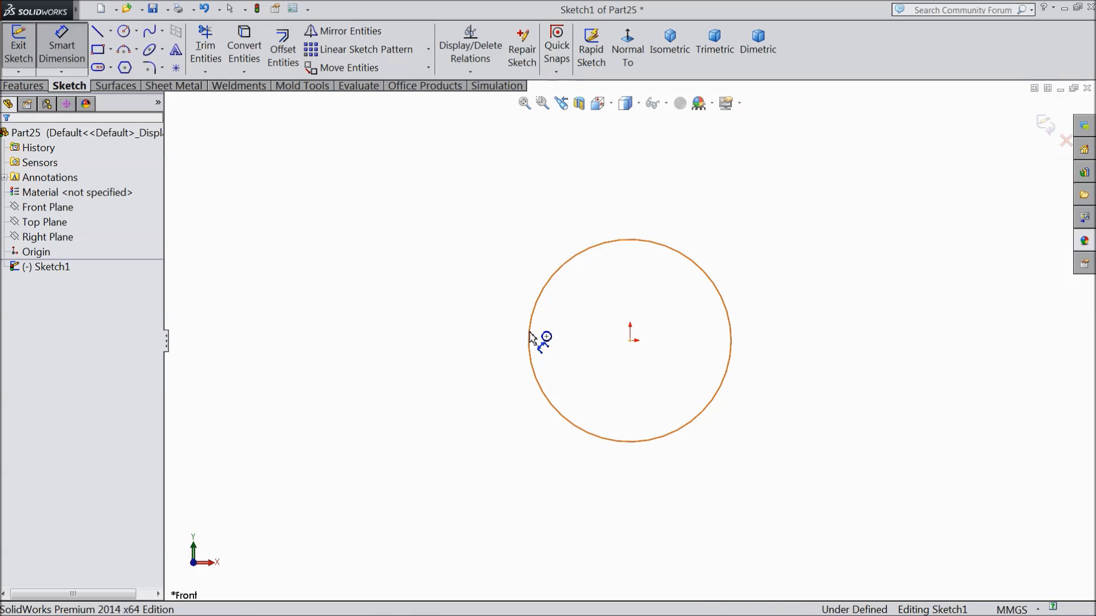
left_click(530, 338)
left_click(427, 343)
type("4")
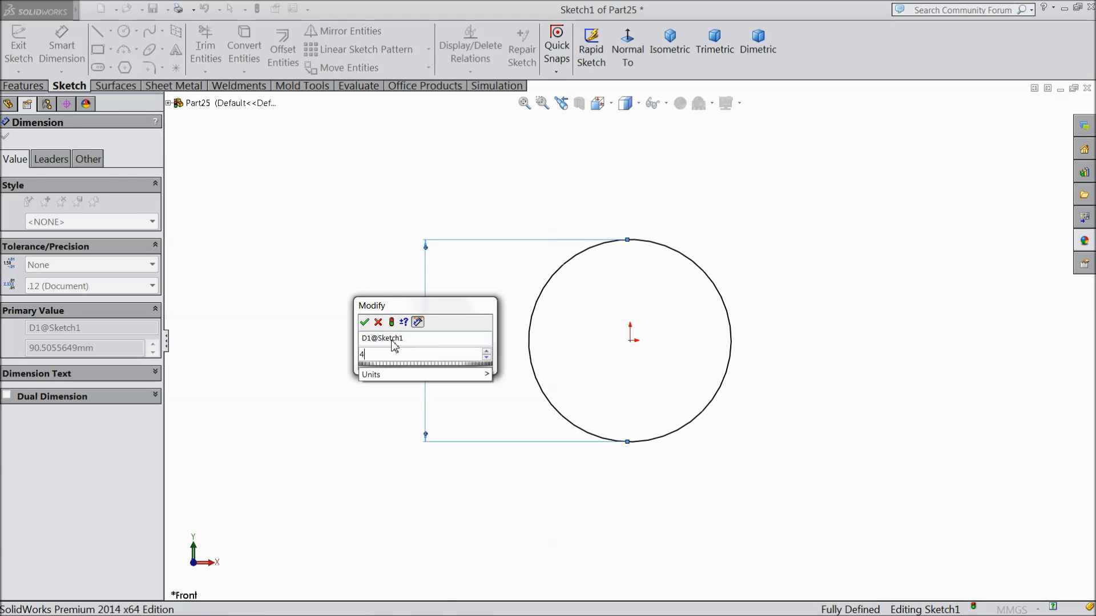
left_click(364, 322)
left_click(61, 50)
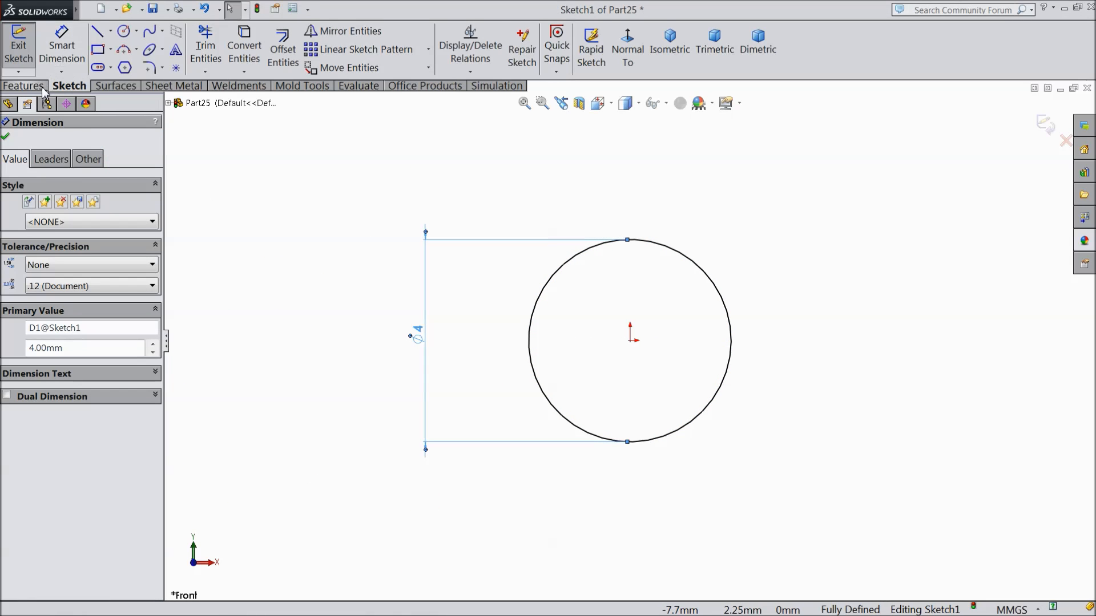
Step: Extrude the 4 mm circle into a solid pin 32 mm long with the Mid Plane end condition
left_click(22, 85)
left_click(26, 48)
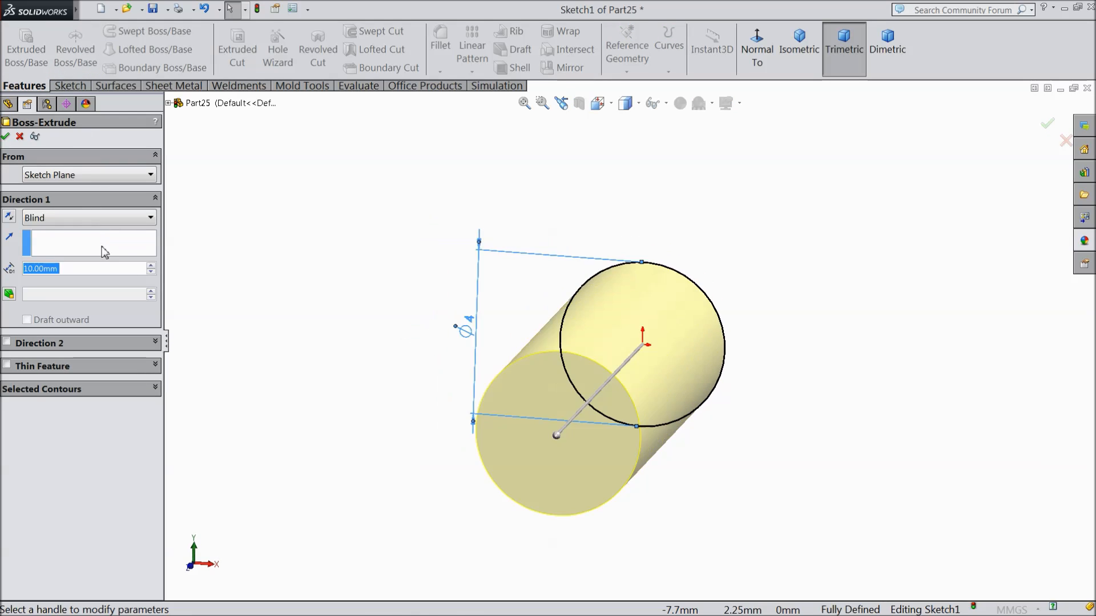
left_click(74, 220)
left_click(53, 294)
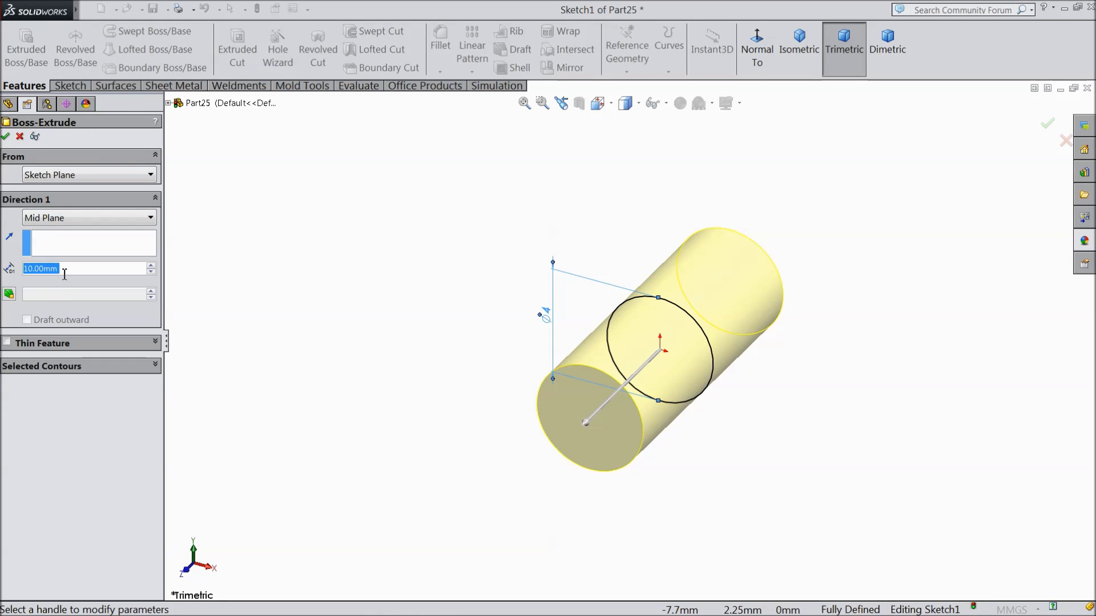
type("32")
key("Return")
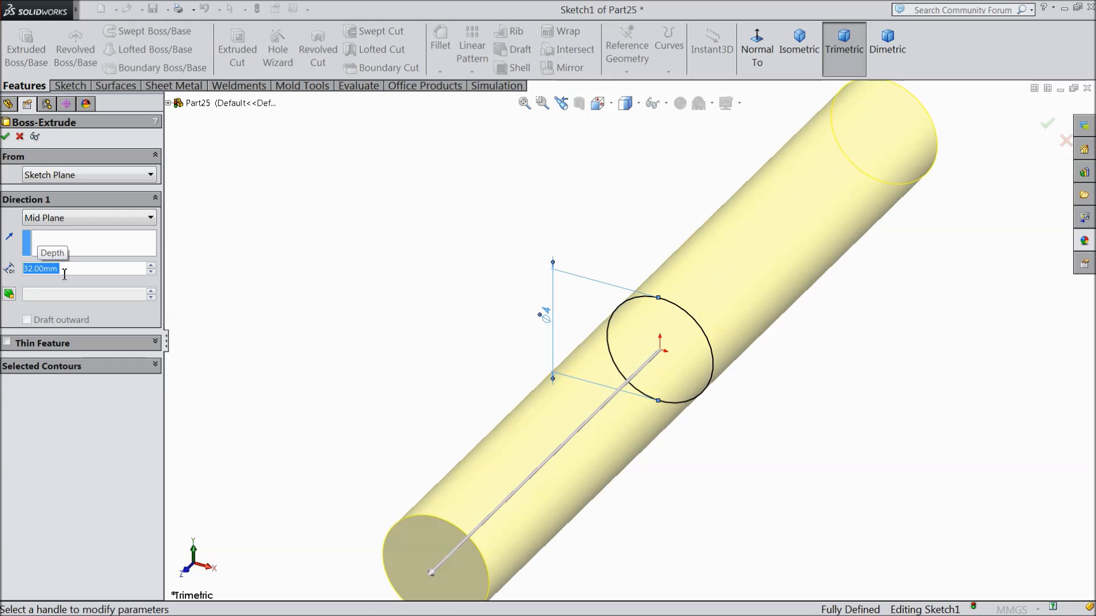
scroll(447, 355, "up", 2)
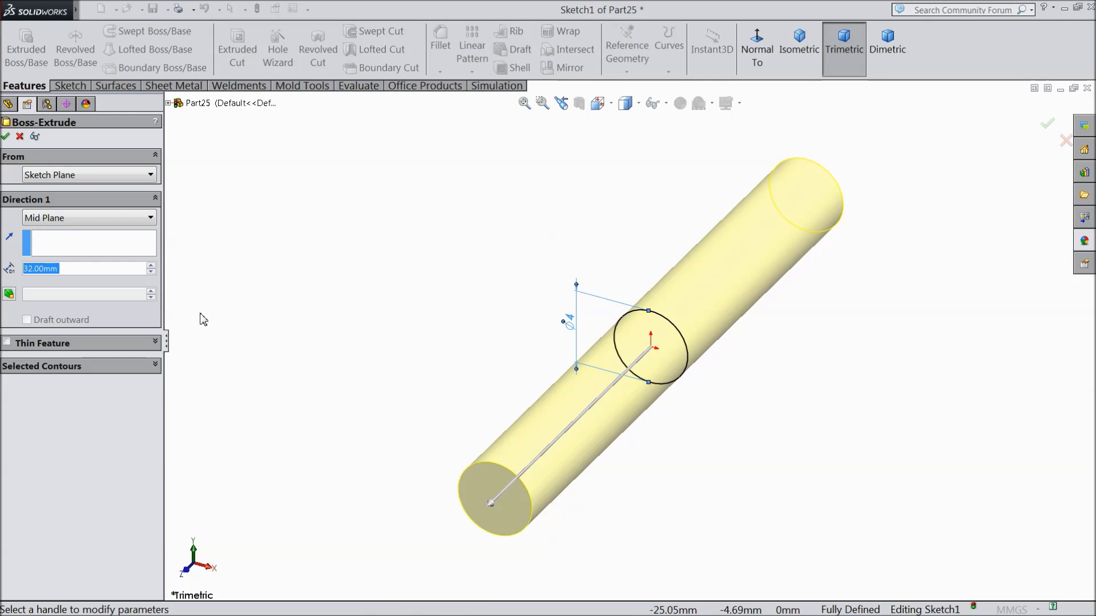
left_click(6, 137)
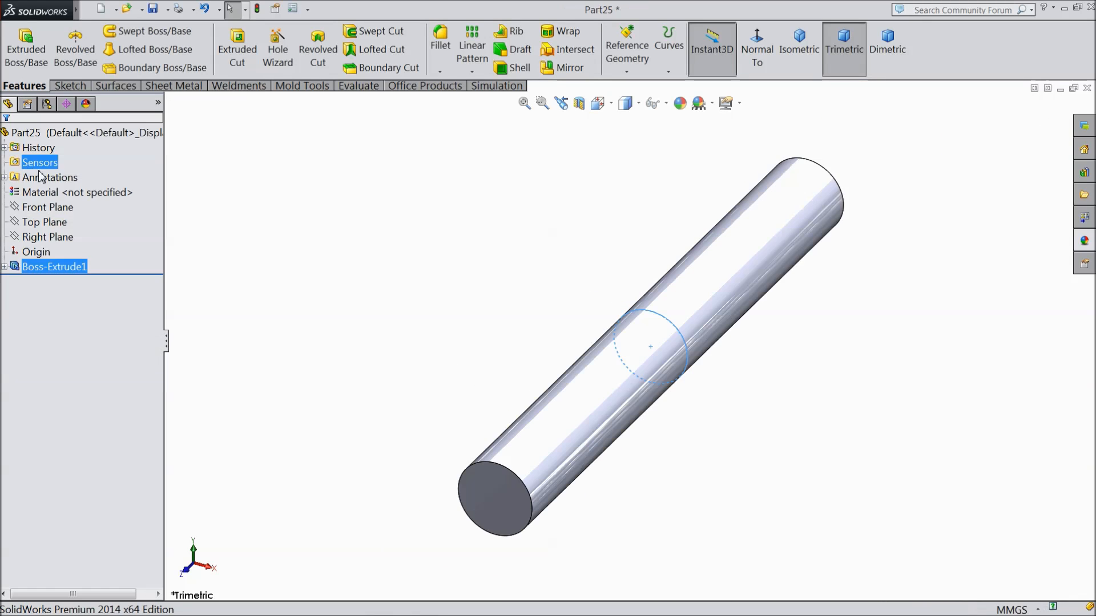
Step: Chamfer both ends of the pin with a distance of 0.2 mm at a 45 degree angle
left_click(440, 72)
left_click(461, 100)
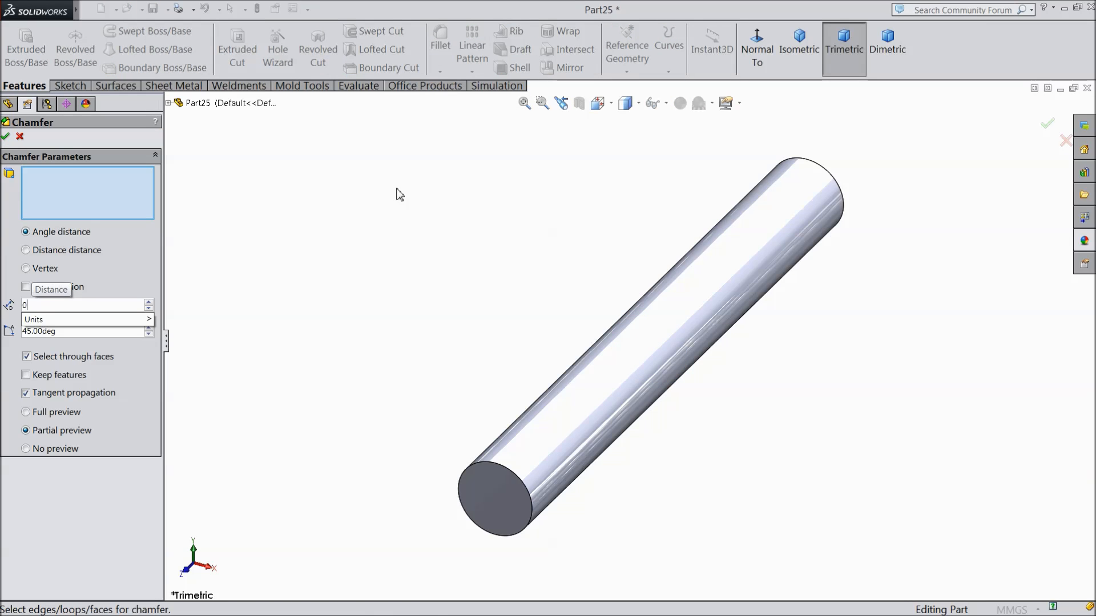
type("1")
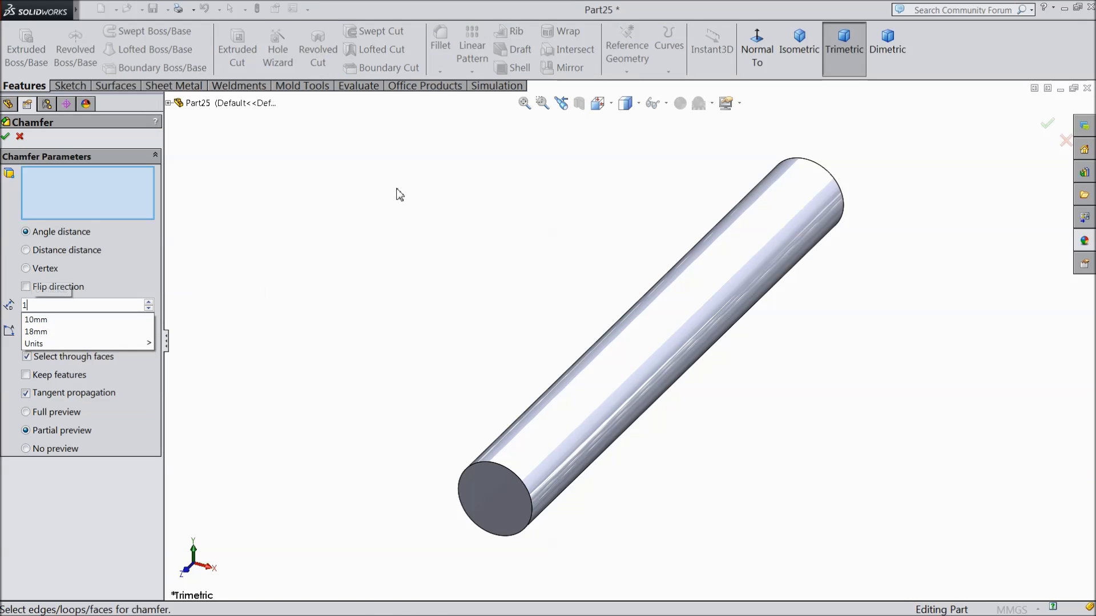
left_click(504, 495)
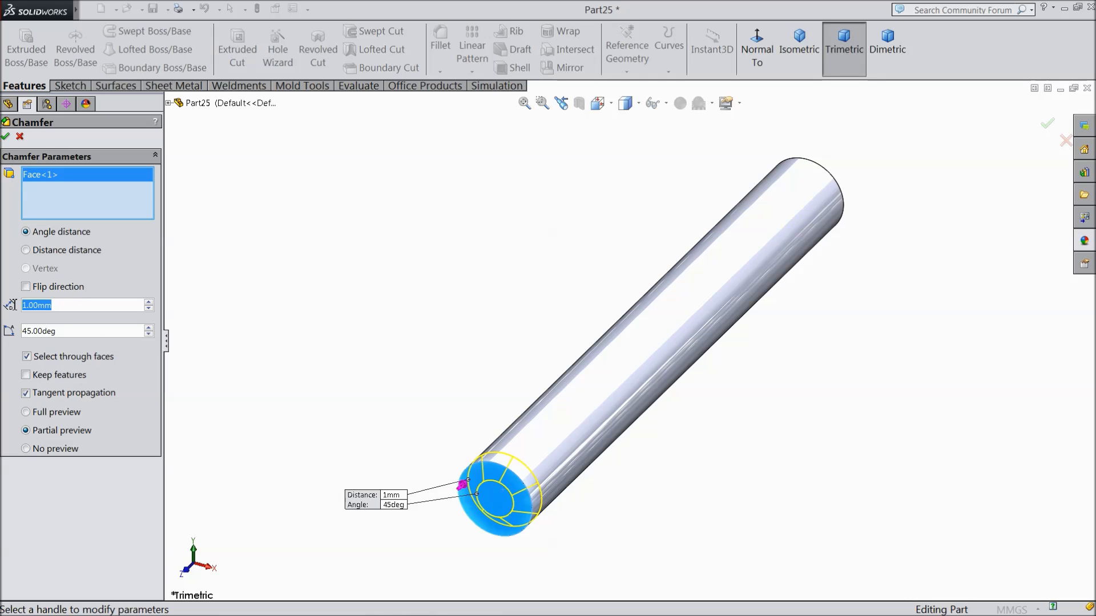
type("0.2")
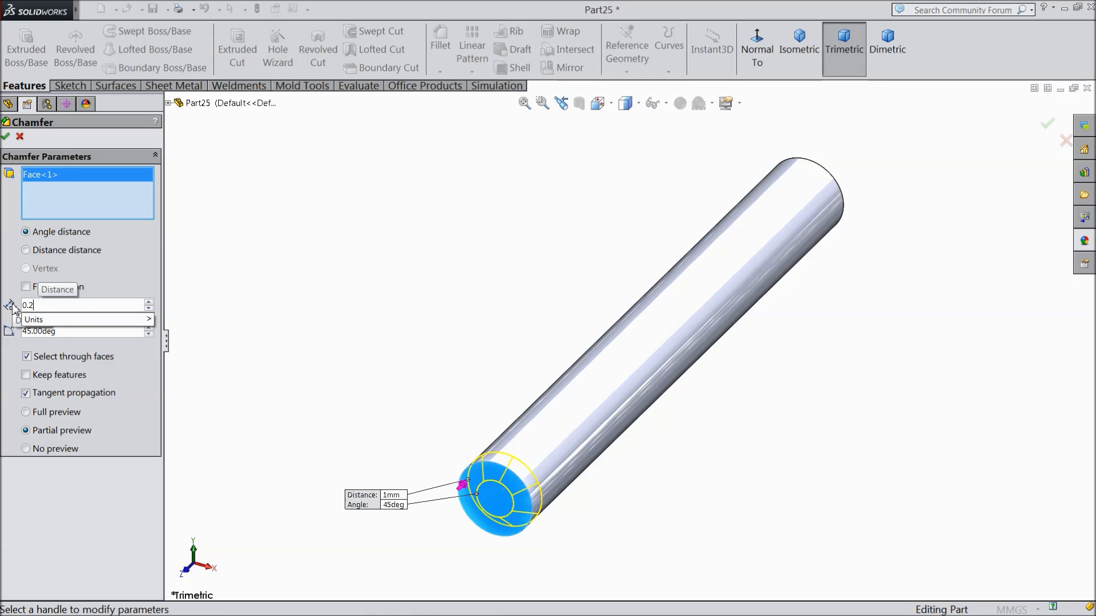
key("Return")
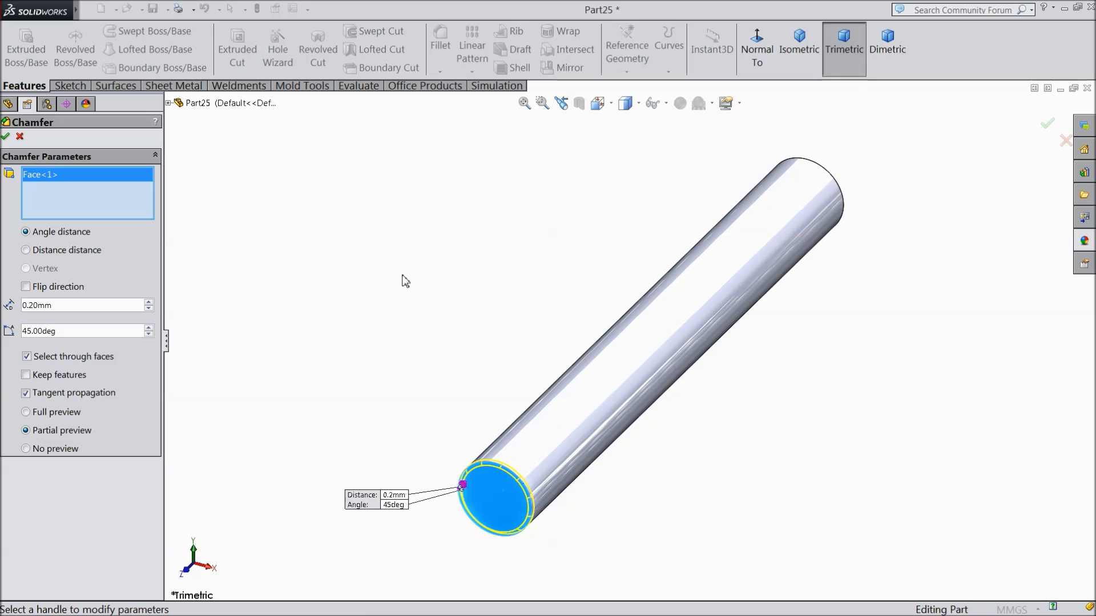
left_click(836, 200)
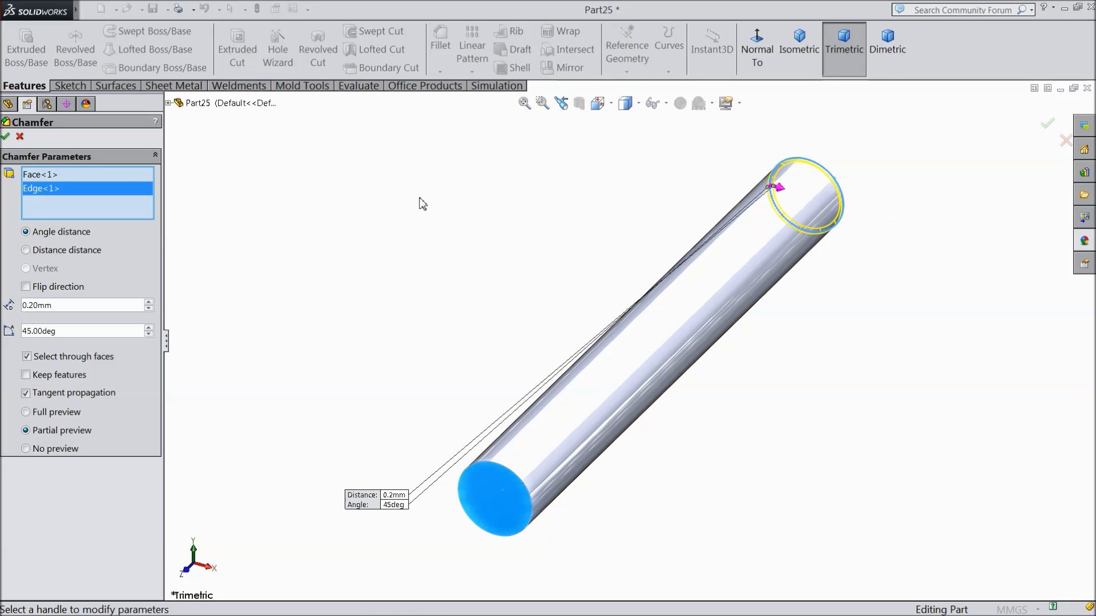
left_click(6, 137)
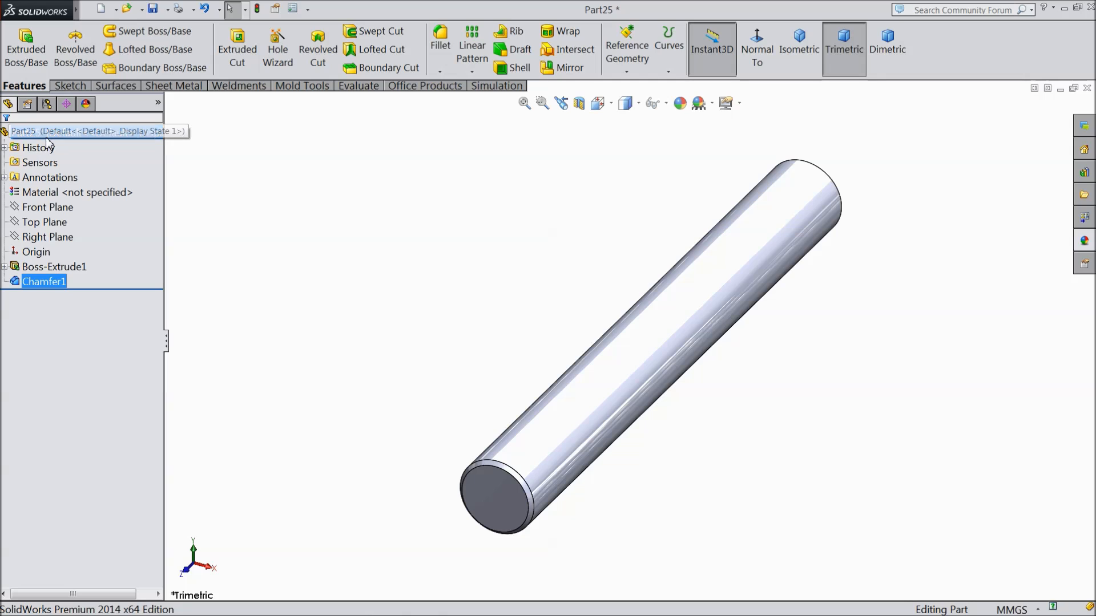
Step: Apply the sandblasted steel appearance from the Metal > Steel group to the whole pin part
left_click(50, 136)
left_click(1084, 246)
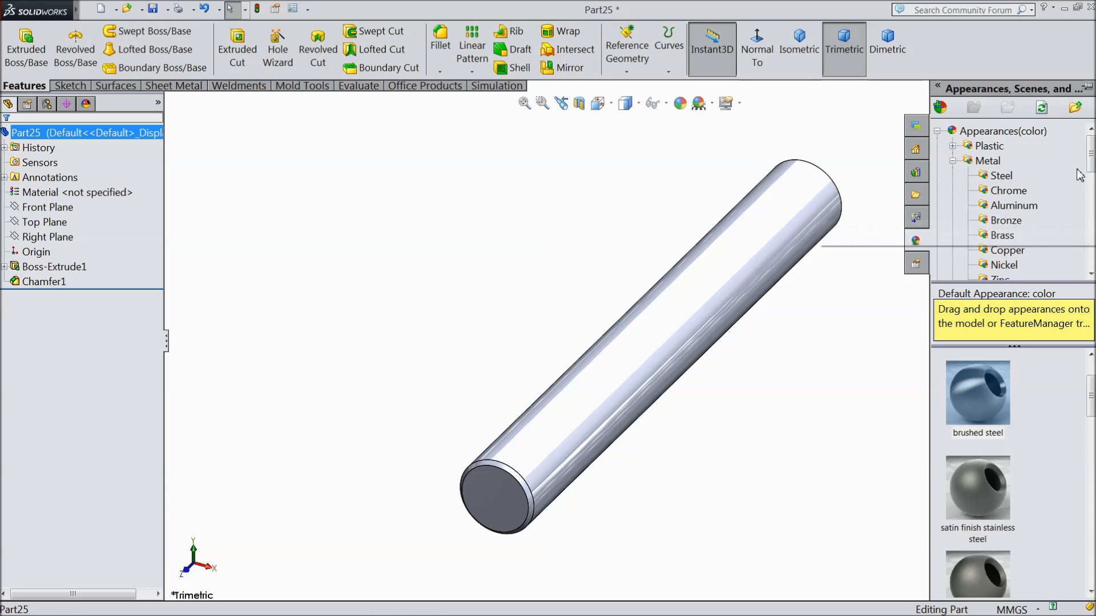
mouse_move(1091, 150)
left_mouse_down()
mouse_move(1092, 166)
mouse_move(1093, 153)
left_mouse_up()
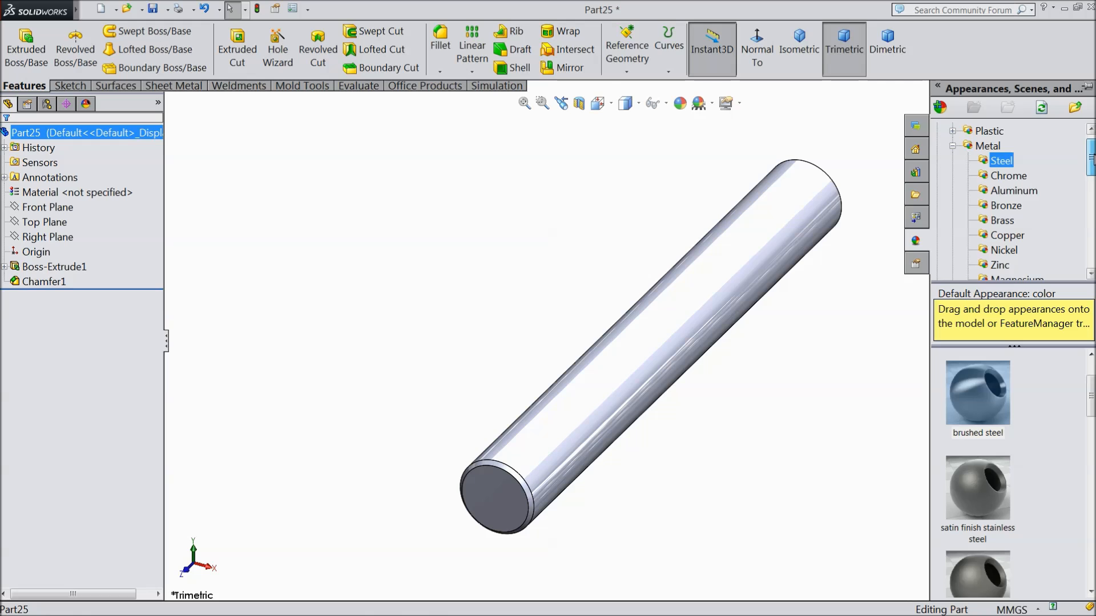
left_click_drag(1088, 391, 1087, 426)
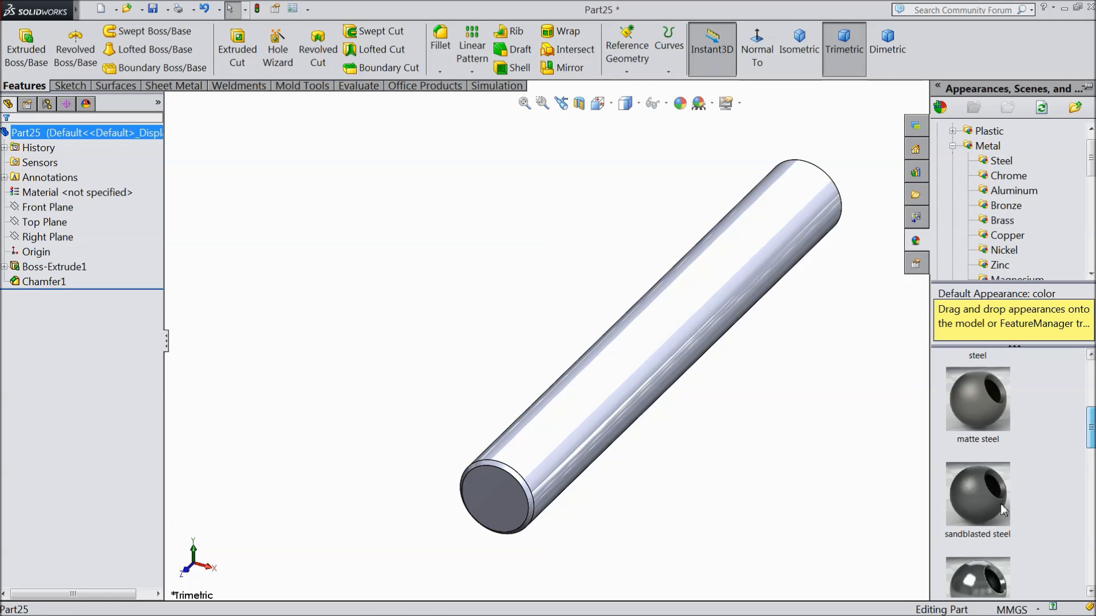
double_click(978, 495)
middle_click_drag(870, 436, 822, 417)
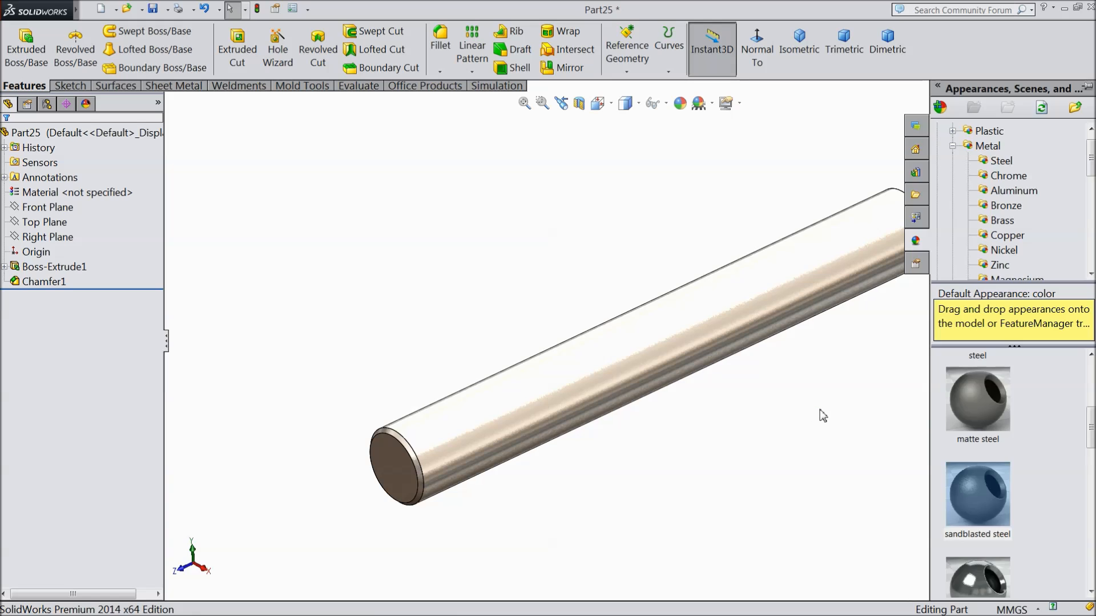
Step: Recolour the pin's sandblasted steel appearance to the standard orange swatch, RGB 232, 113, 8
left_click(680, 103)
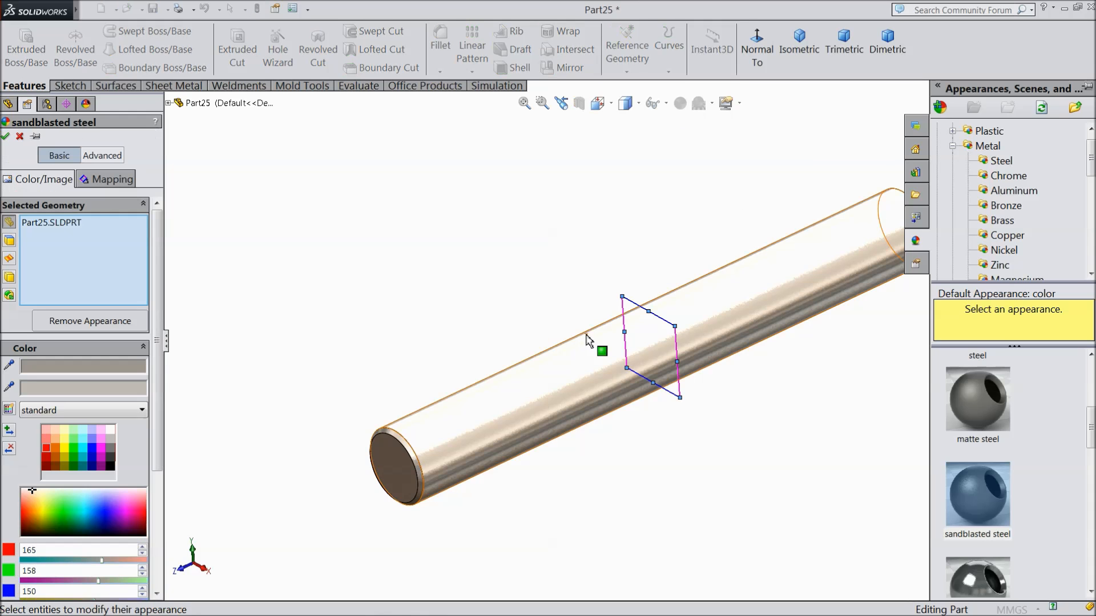
left_click(66, 454)
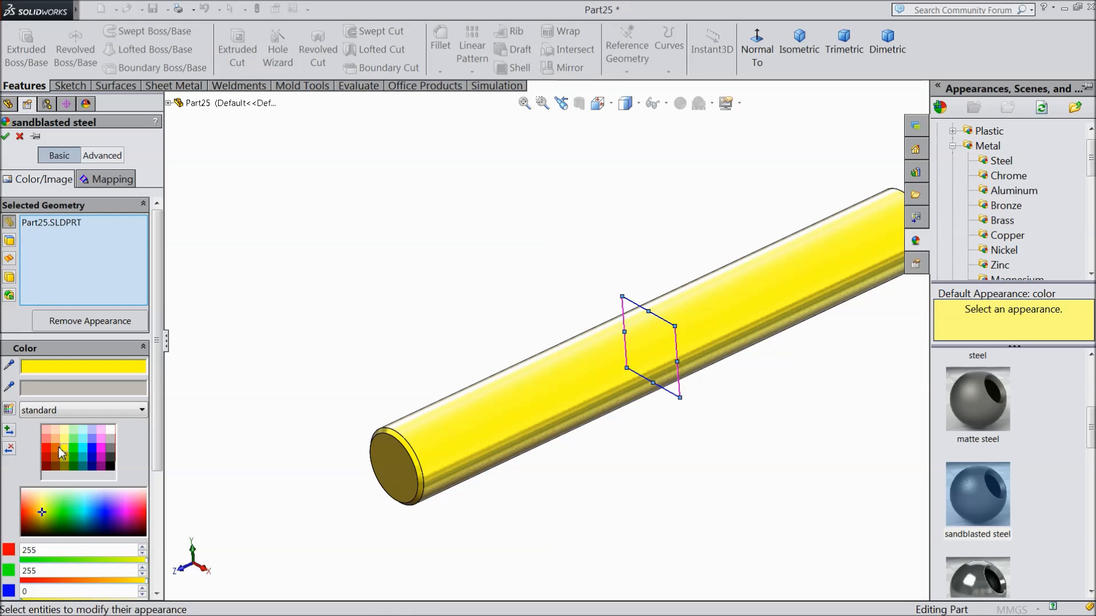
left_click(57, 447)
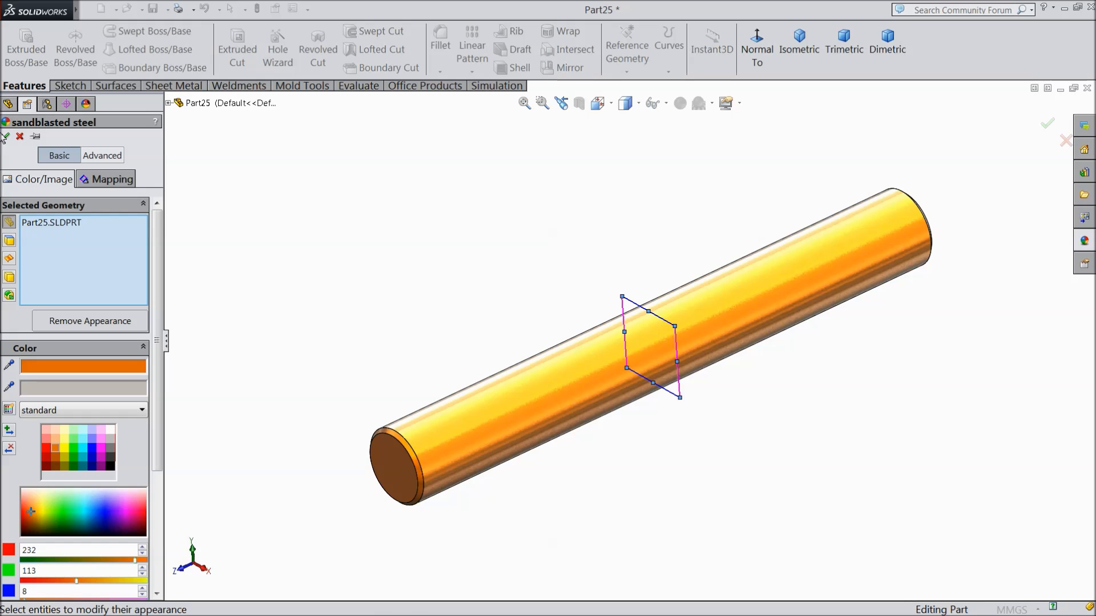
left_click(5, 137)
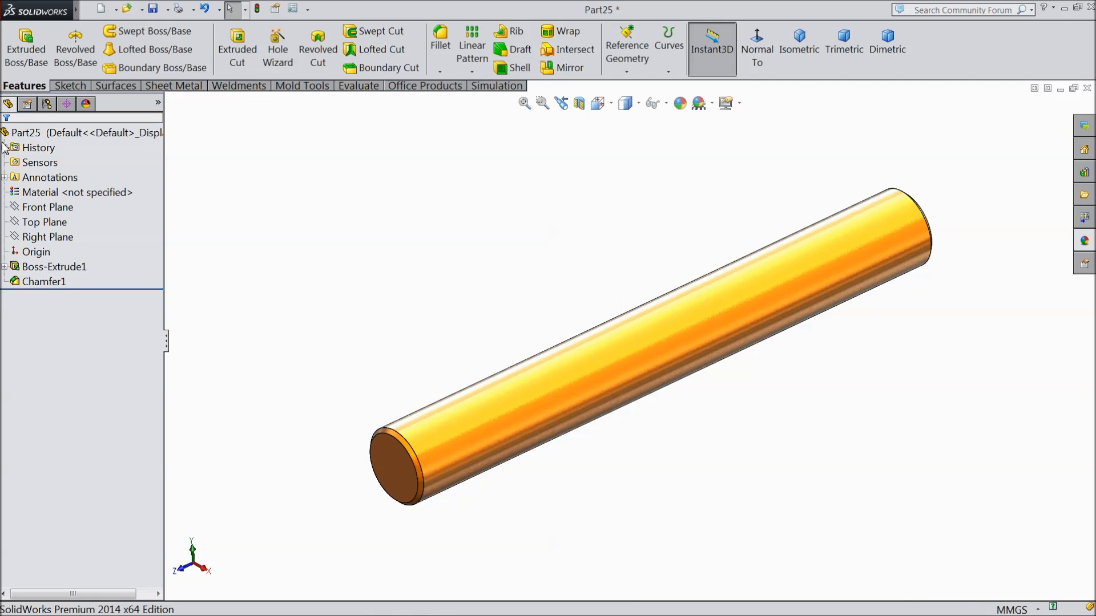
Step: Save the pin part in the Pipe Cutter folder with a file name beginning "5.P"
left_click(154, 11)
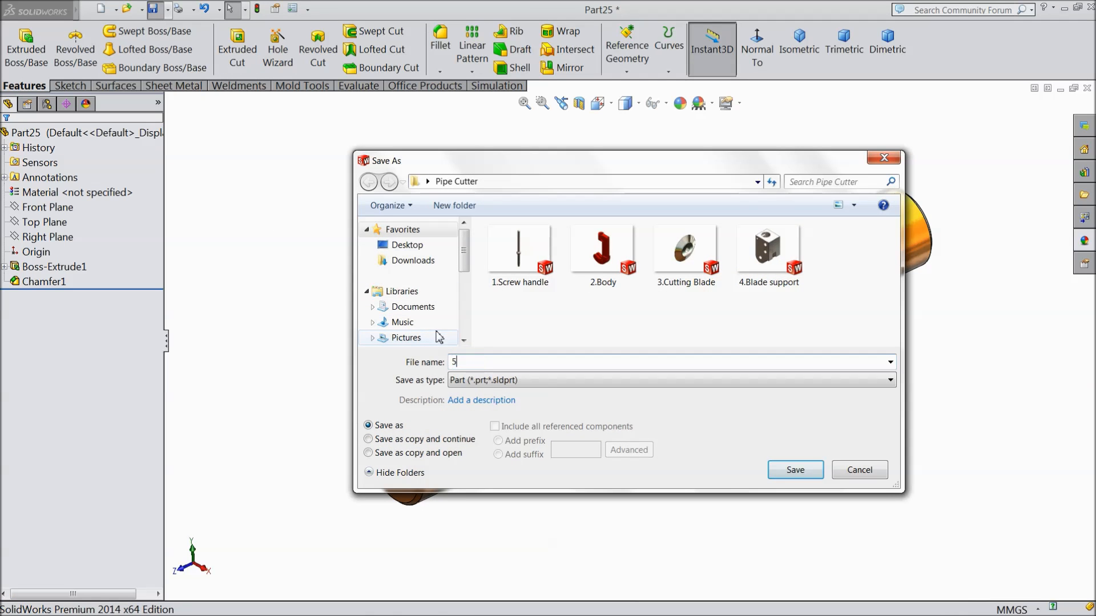
type("5.P")
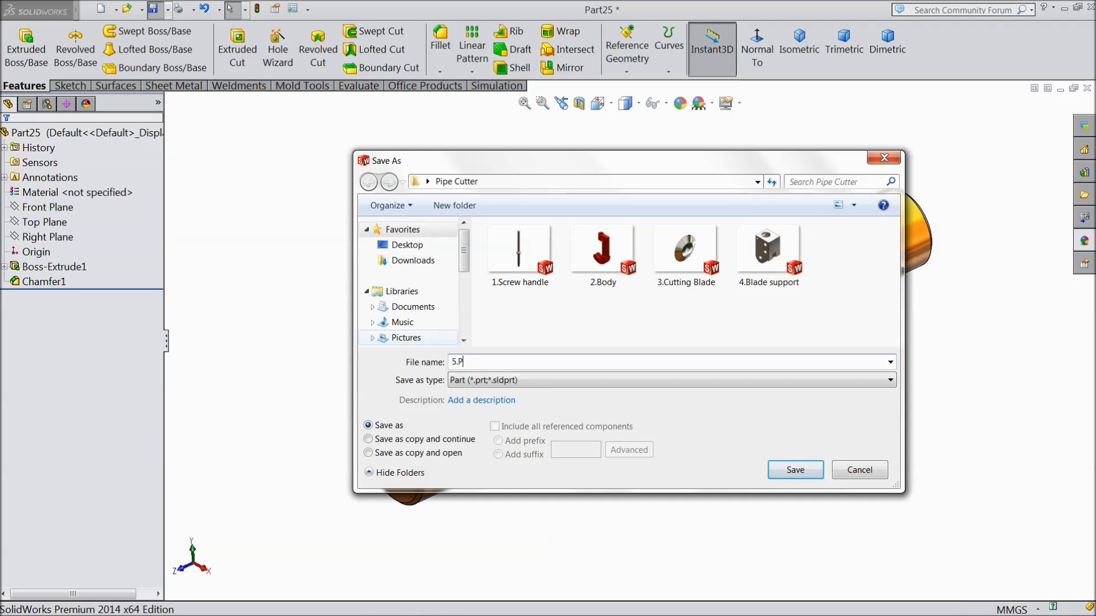
left_click(786, 472)
middle_click_drag(860, 336, 719, 330)
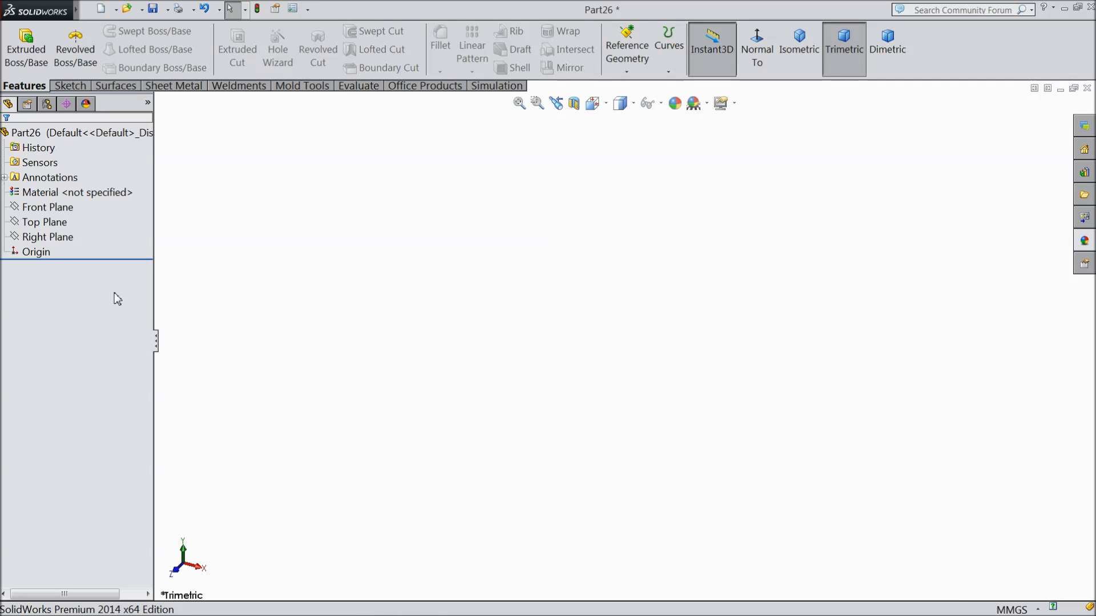
Step: Sketch a circle about 97.4 mm in diameter on the new part's Front Plane, centred on the origin
left_click(60, 209)
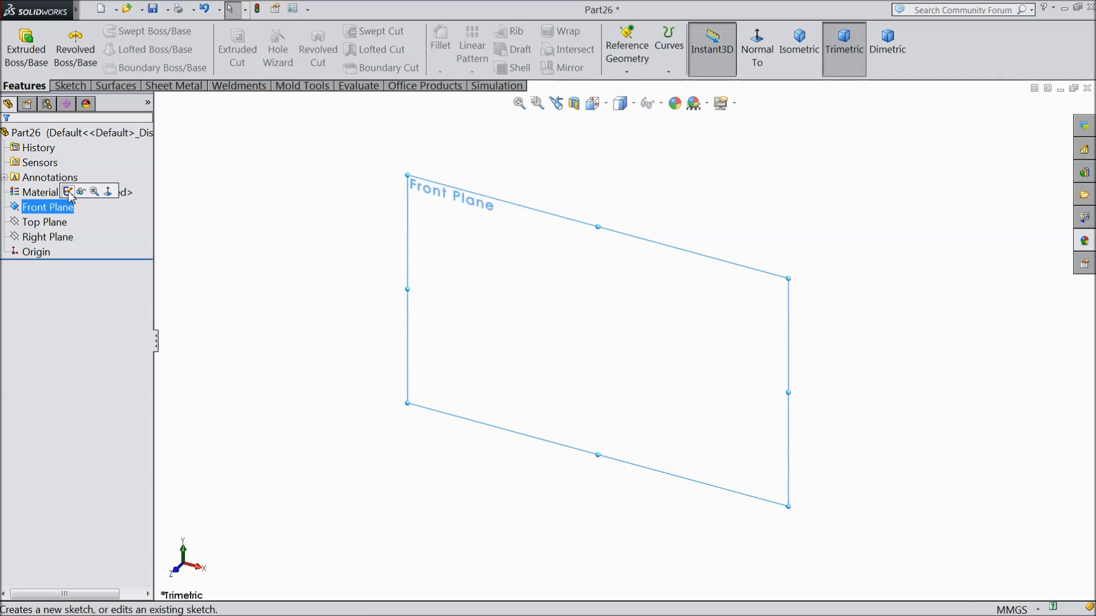
left_click(71, 191)
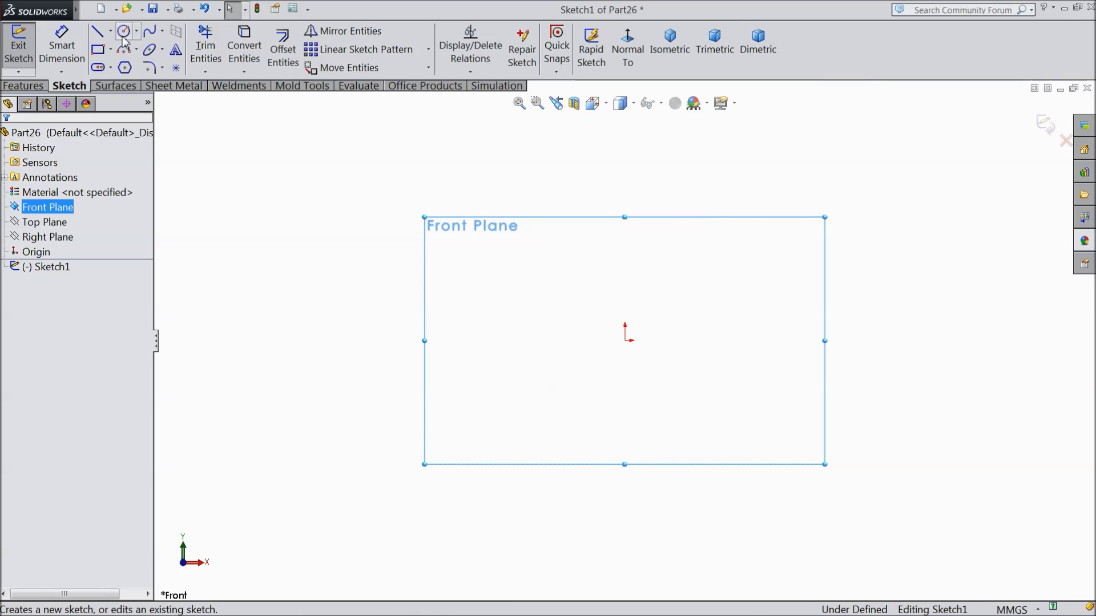
left_click(123, 31)
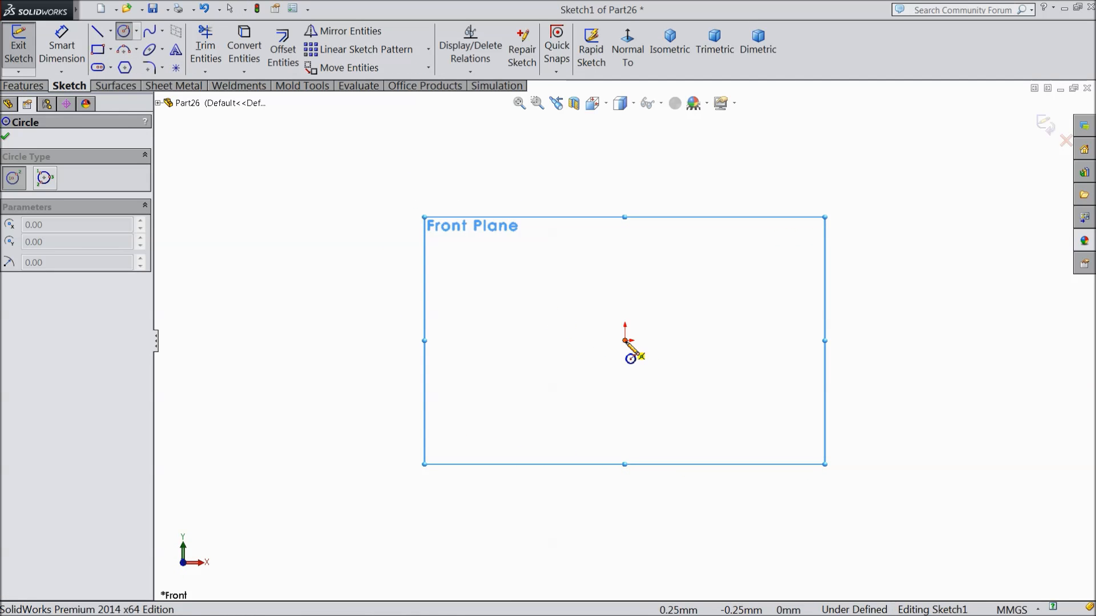
left_click(625, 340)
left_click(524, 302)
Step: Dimension the circle's diameter as 12 mm
left_click(61, 46)
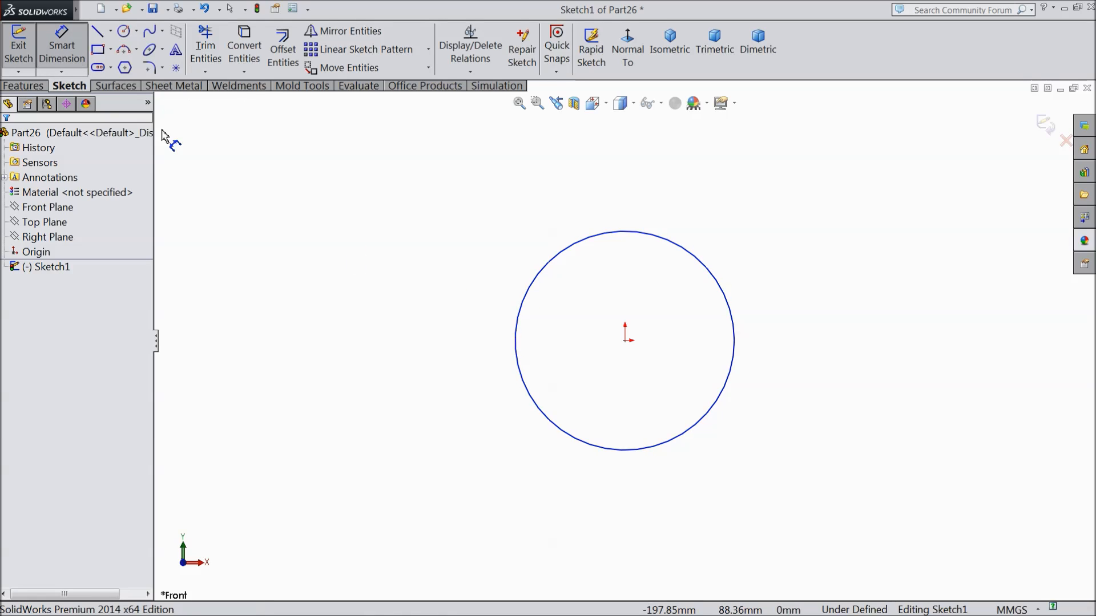
left_click(516, 343)
left_click(451, 337)
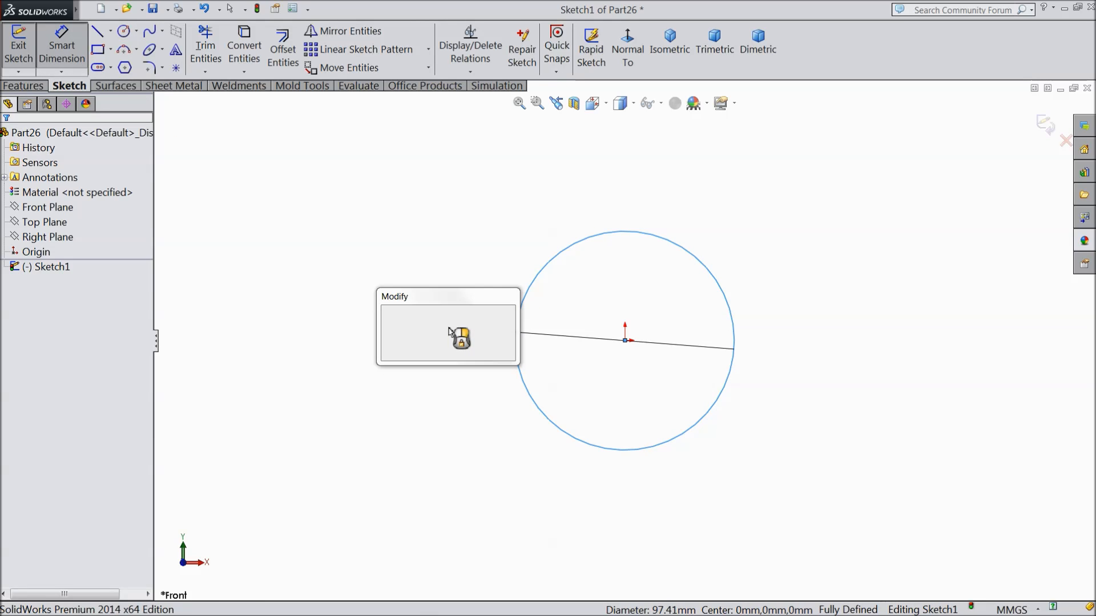
type("12")
left_click(387, 313)
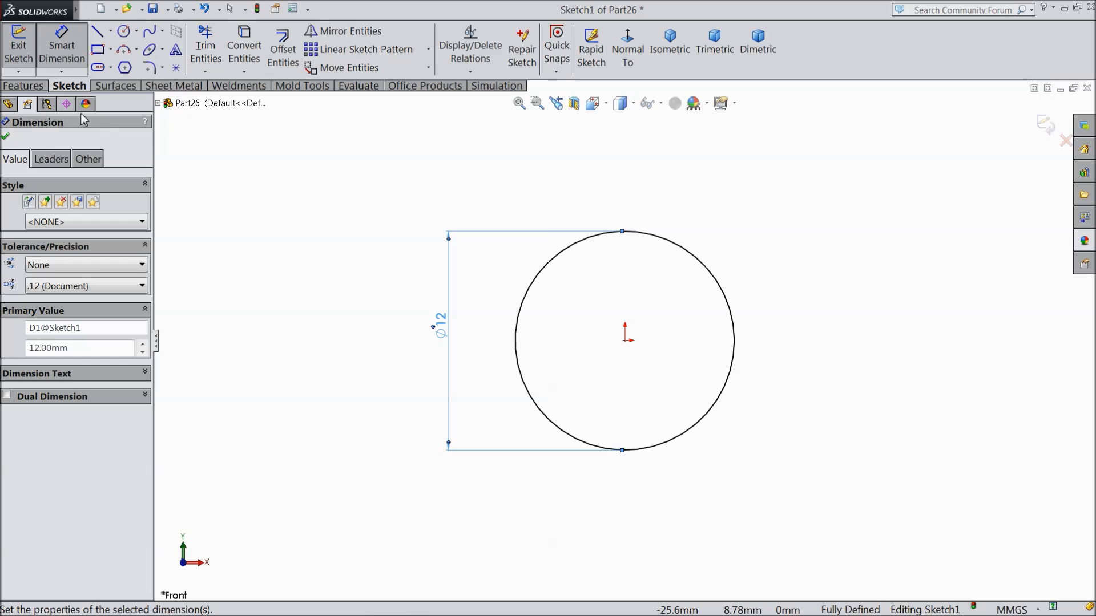
Step: Set up a boss extrusion of the 12 mm circle with the Mid Plane end condition and a 150 mm depth
left_click(24, 86)
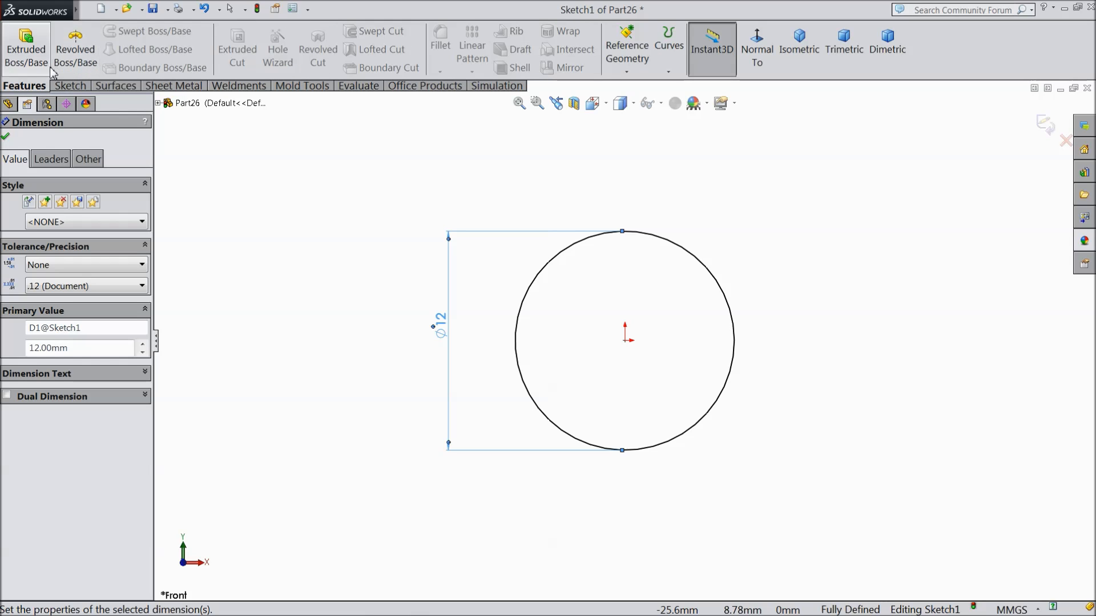
left_click(26, 59)
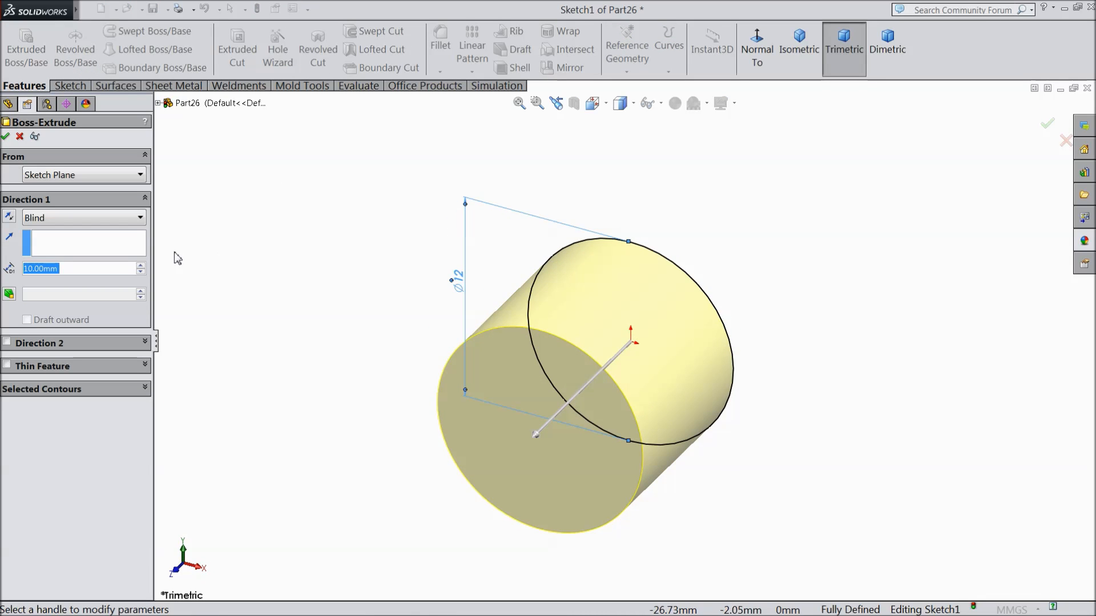
left_click(81, 219)
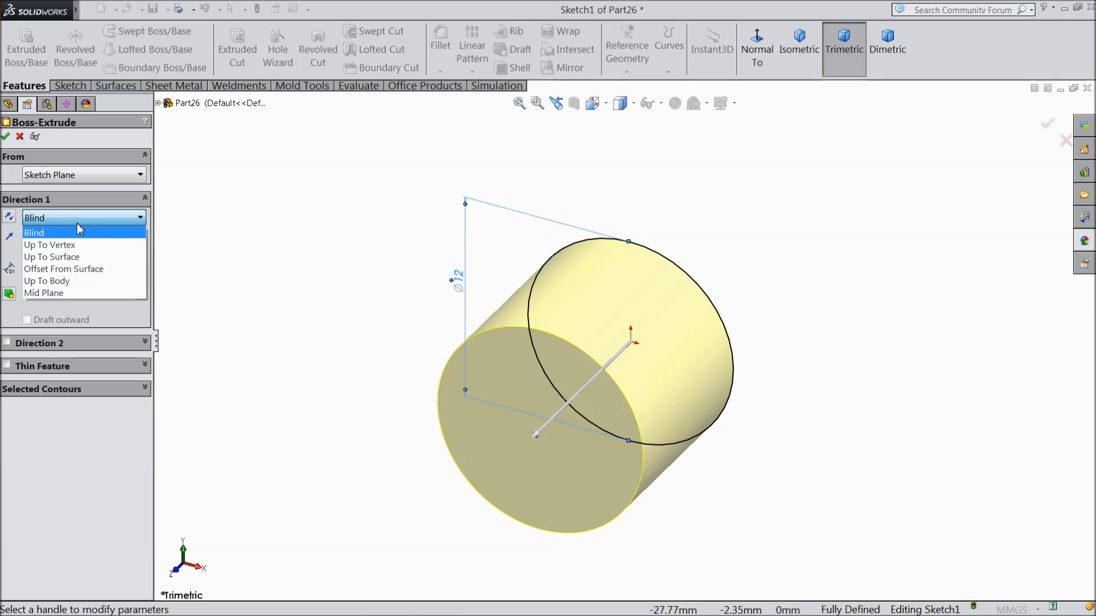
left_click(80, 230)
left_click(76, 219)
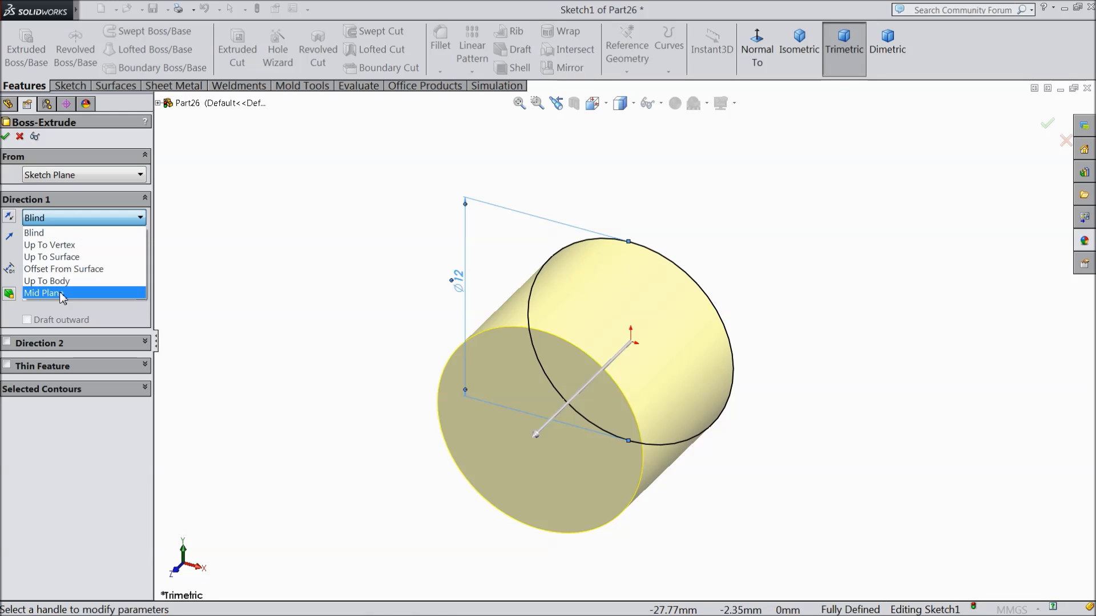
left_click(63, 293)
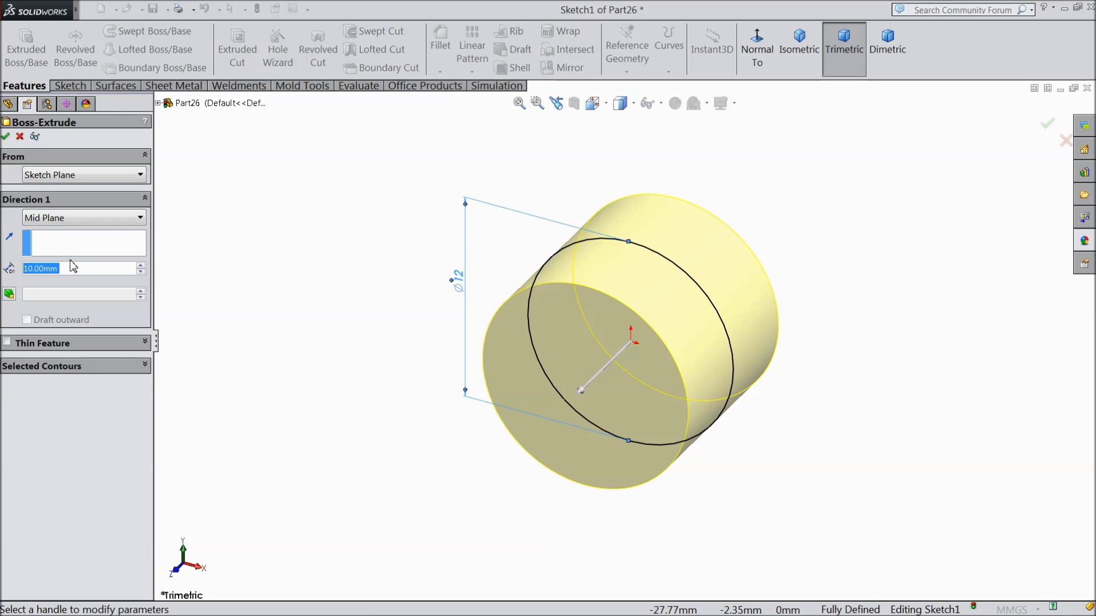
type("150")
key("Return")
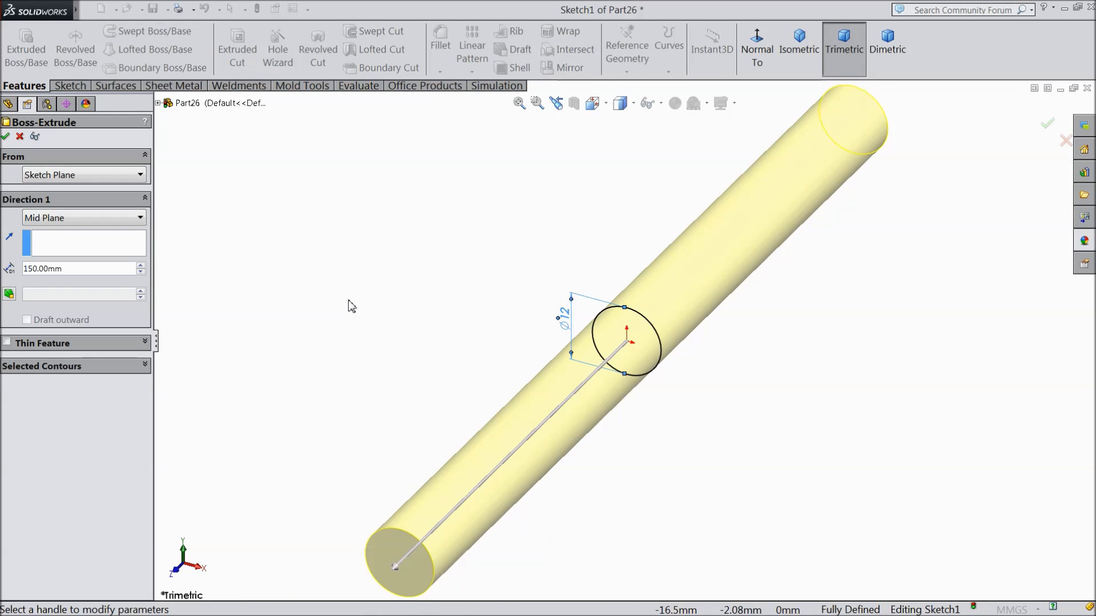
Step: Set the Mid Plane extrusion's depth to 120 mm and complete the solid rod
key("f")
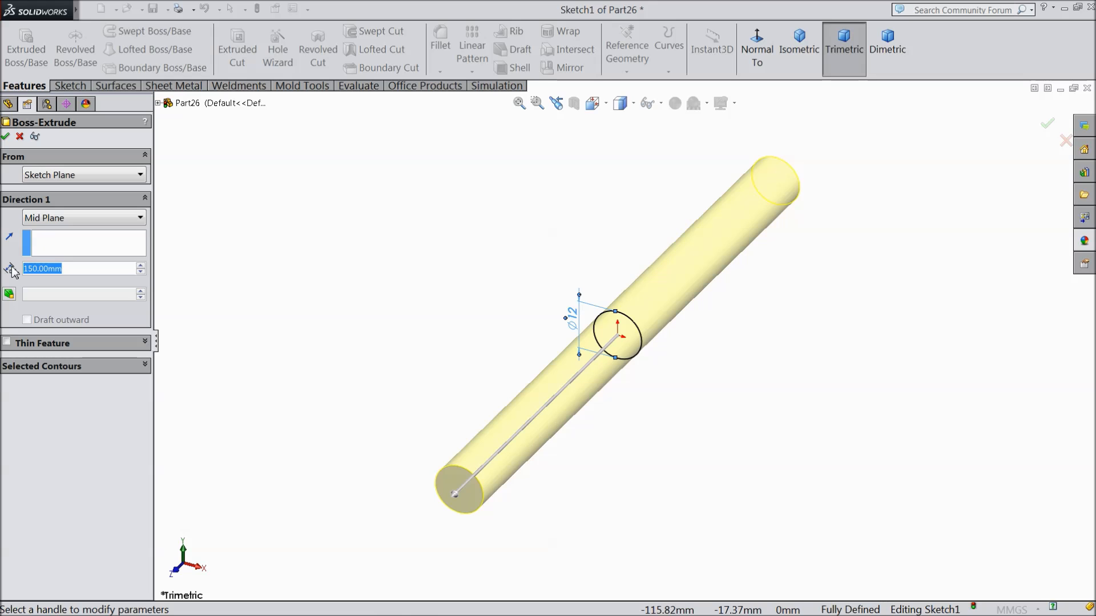
type("120")
key("Return")
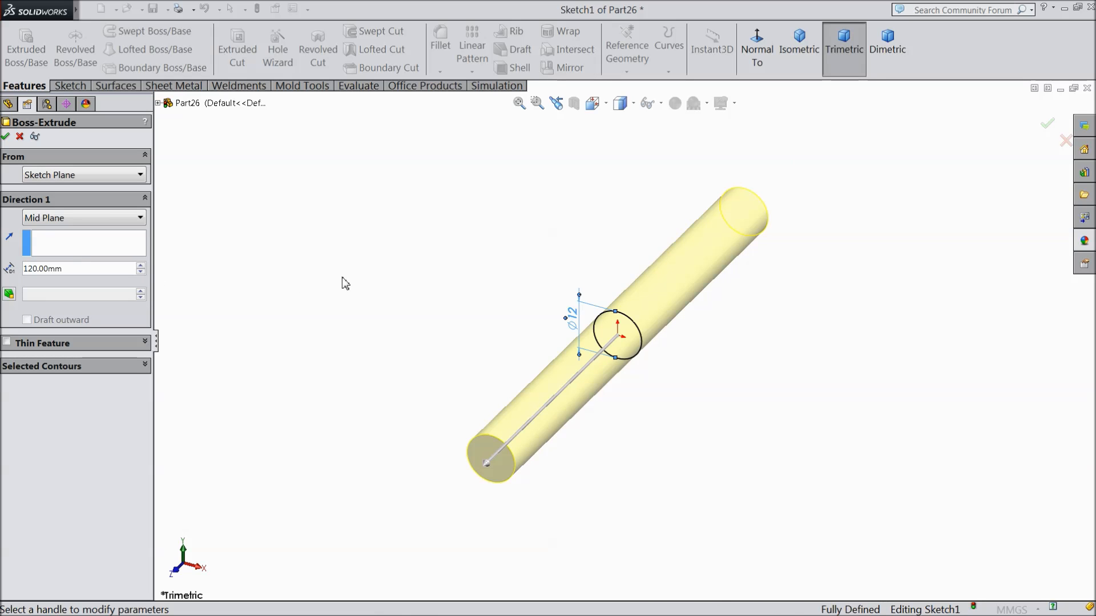
scroll(613, 315, "down", 2)
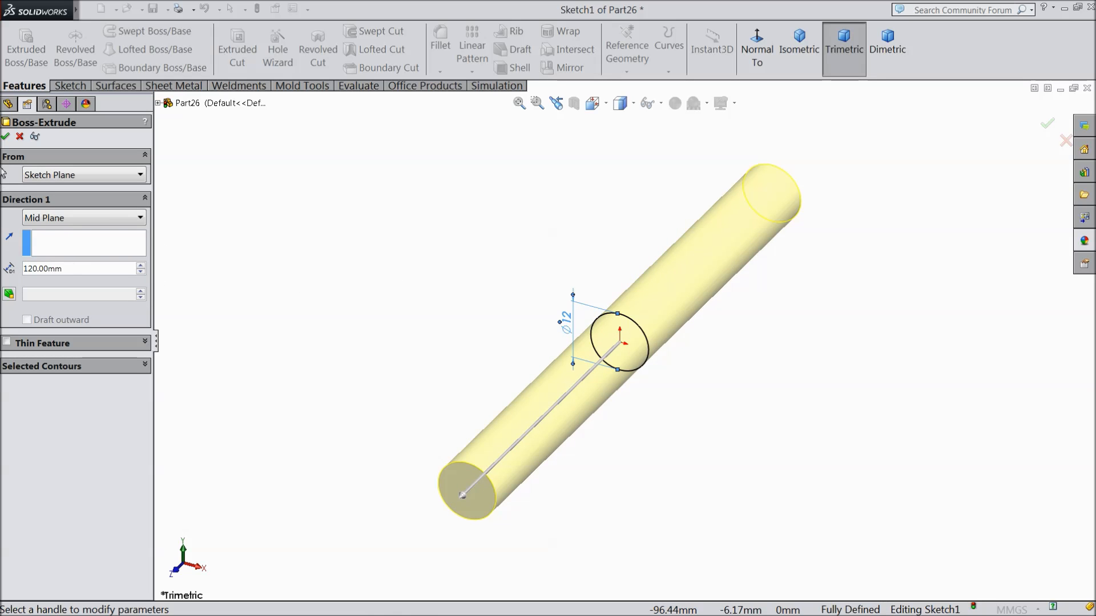
left_click(5, 137)
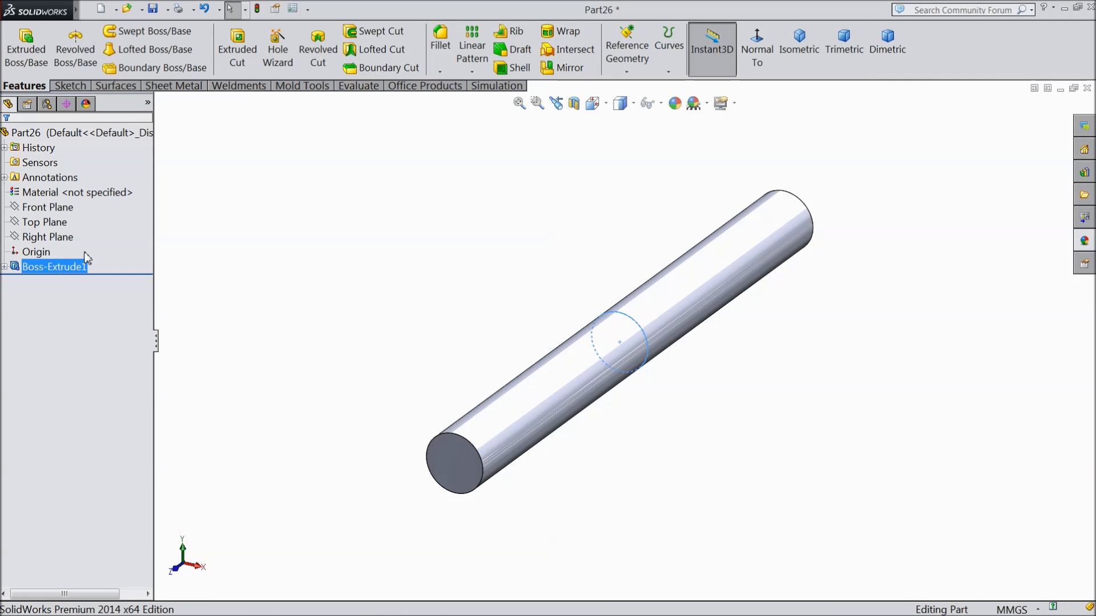
Step: Start a sketch on the Right Plane and draw a horizontal centerline about 21.3 mm long outward from the rod's end-face centre
left_click(63, 239)
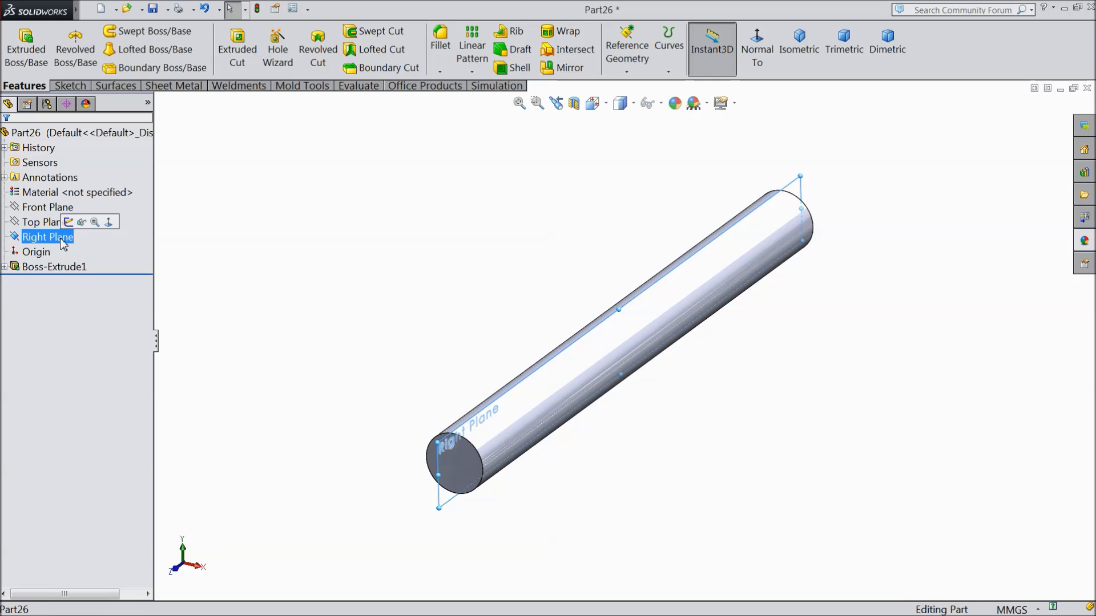
left_click(69, 223)
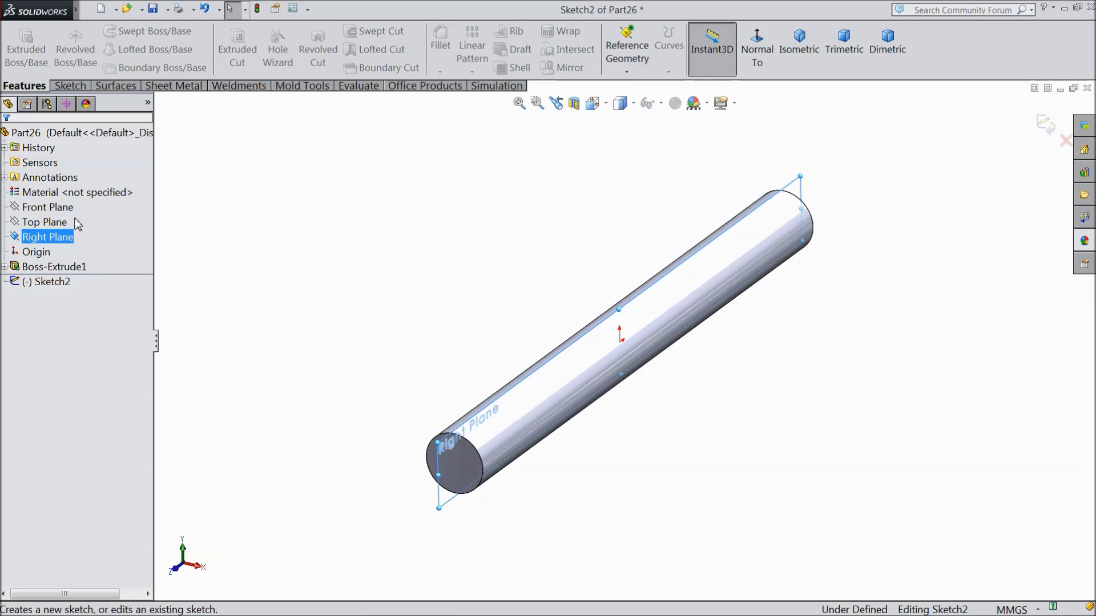
left_click(759, 54)
left_click(64, 86)
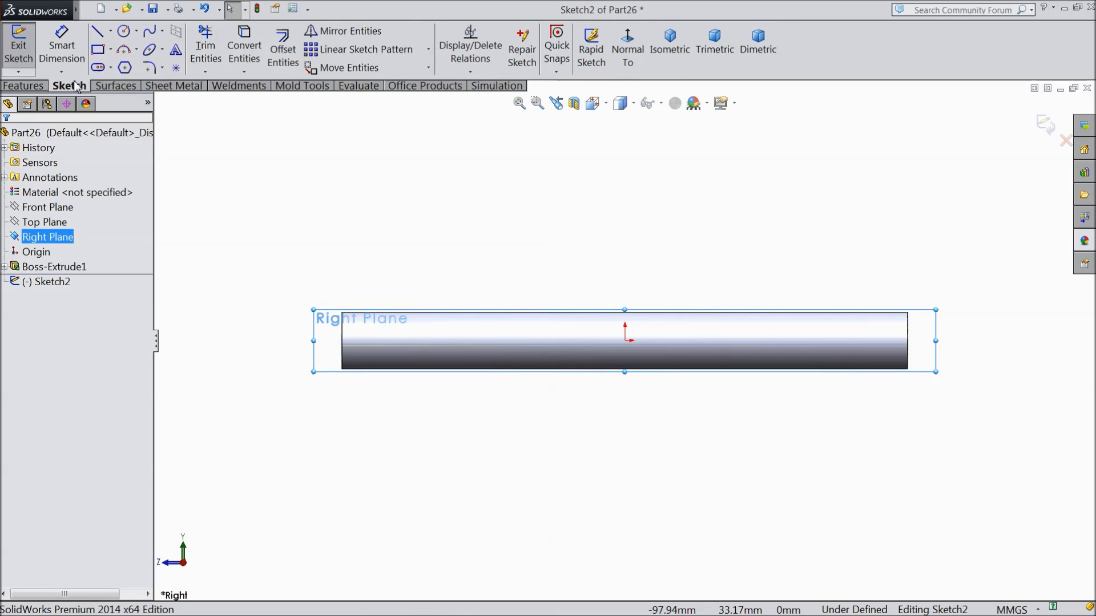
left_click(123, 31)
left_click(111, 32)
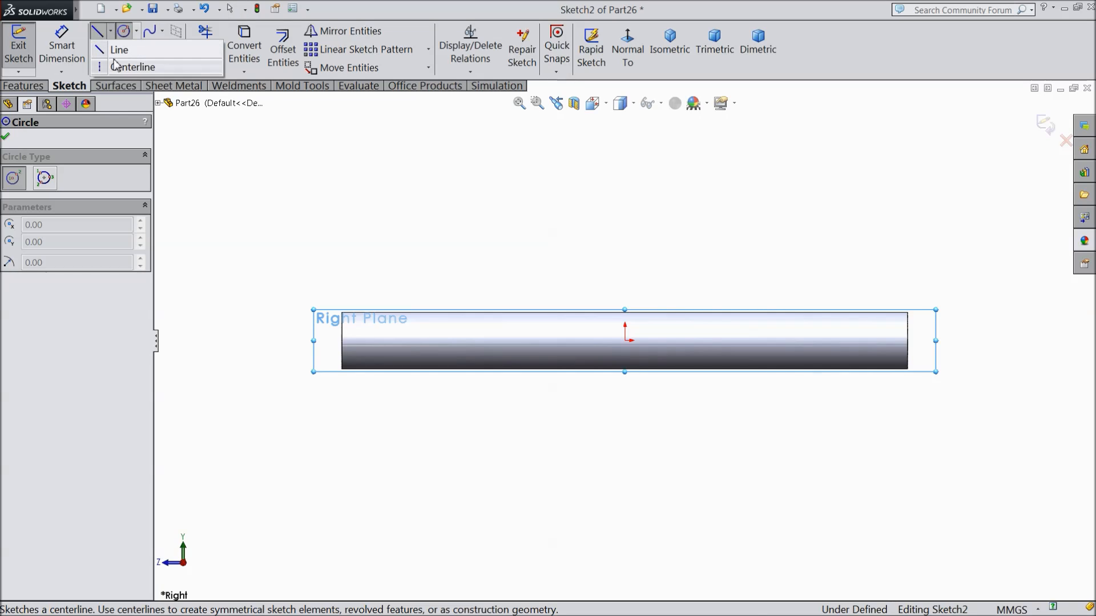
left_click(114, 67)
scroll(350, 371, "down", 4)
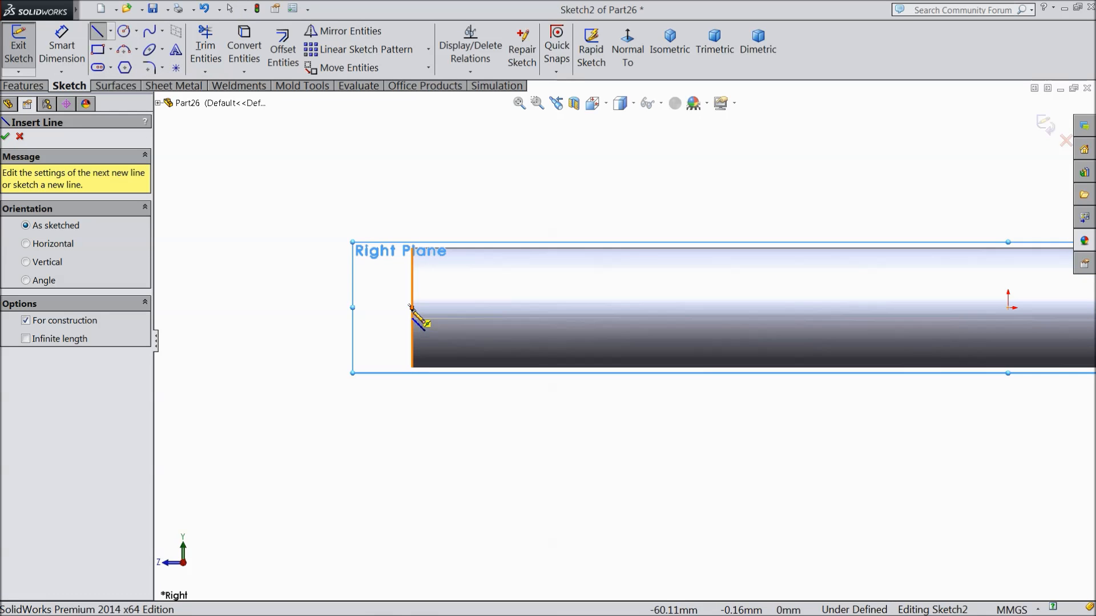
left_click(412, 308)
left_click(201, 307)
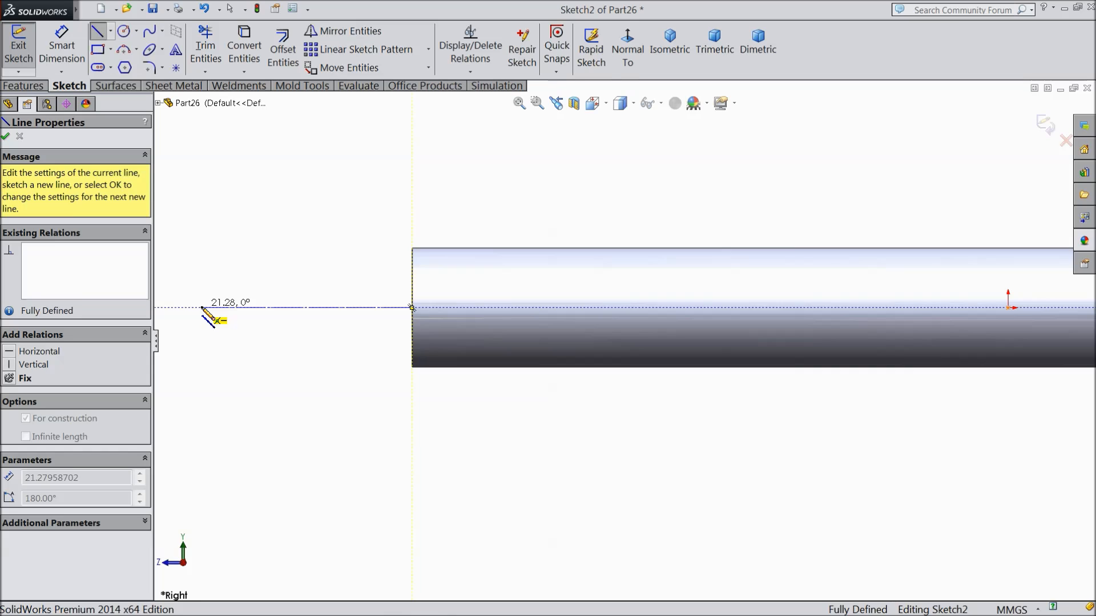
right_click(211, 234)
left_click(239, 114)
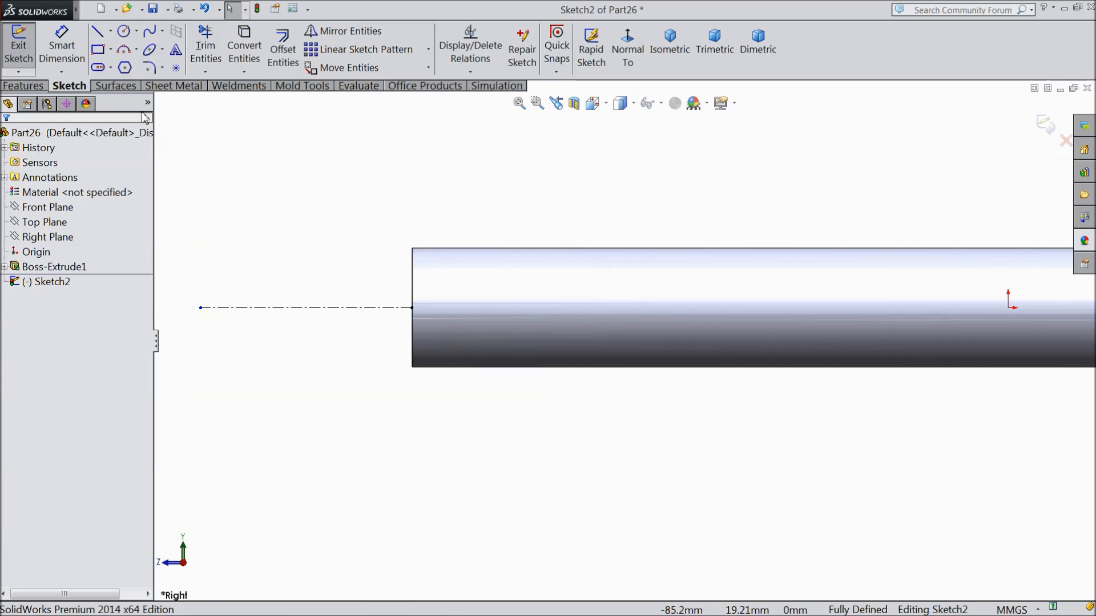
Step: Sketch a circle about 27.3 mm in diameter, centred on the centerline and passing through the rod end's upper corner
left_click(125, 31)
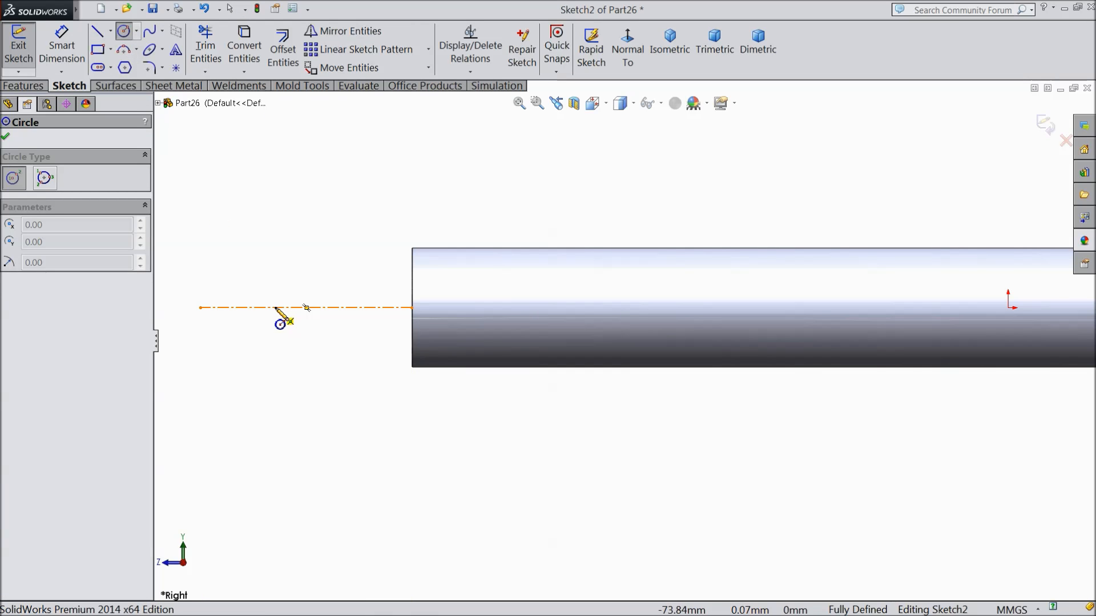
left_click(291, 307)
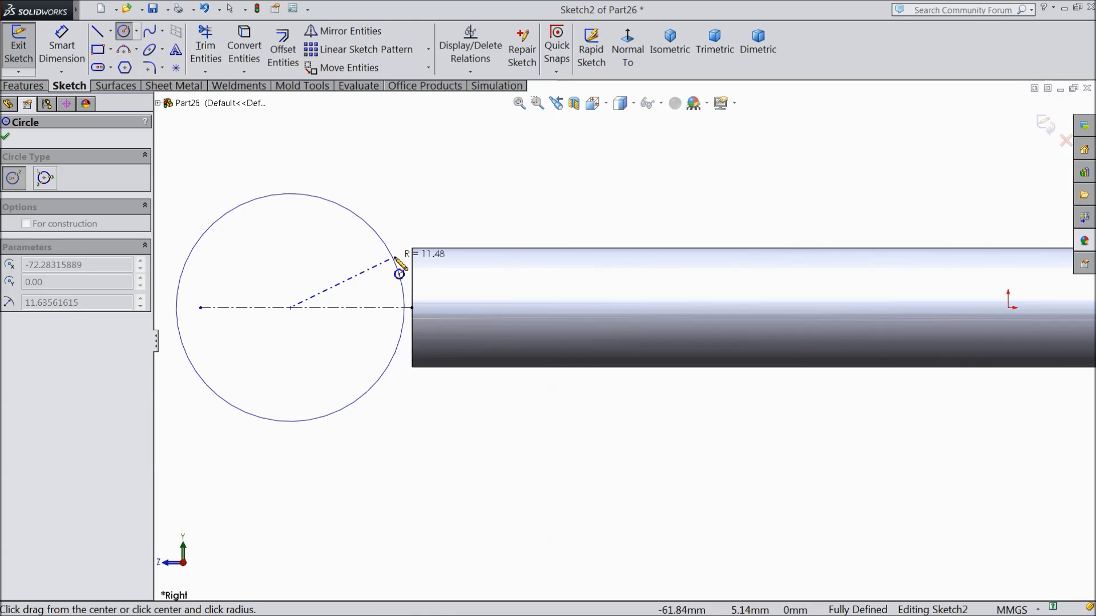
left_click(412, 249)
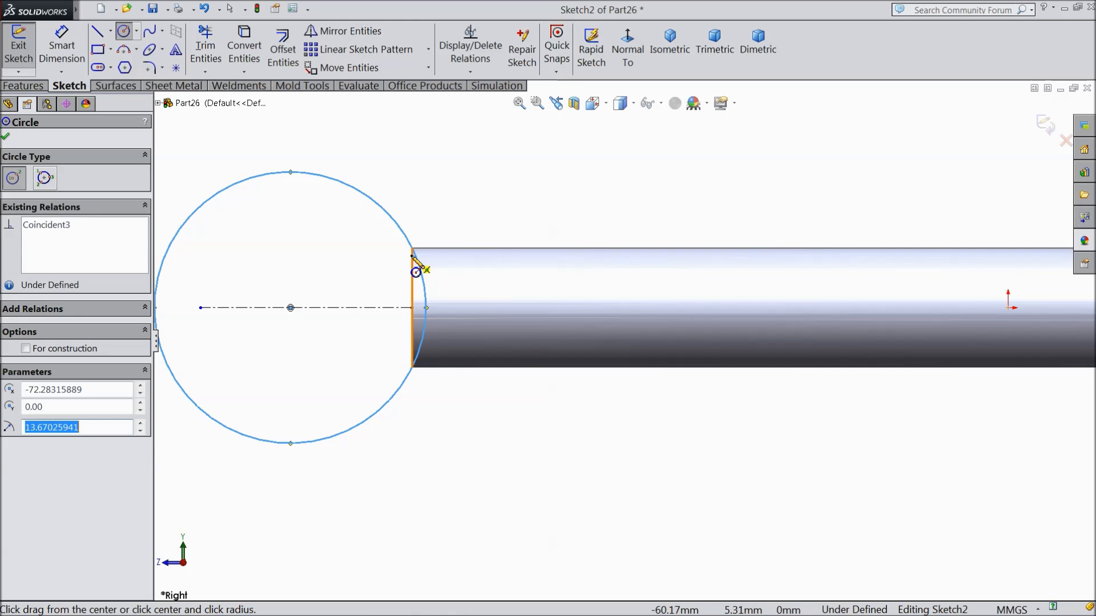
Step: Dimension the circle's diameter as 22 mm
scroll(407, 285, "up", 3)
scroll(400, 301, "up", 1)
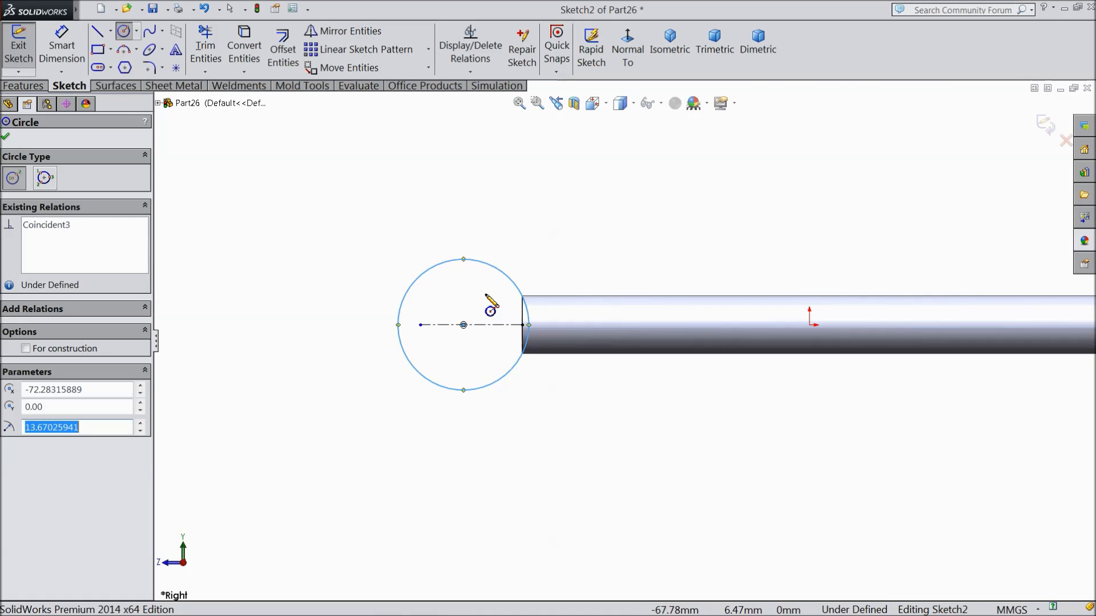
scroll(489, 308, "down", 2)
left_click(63, 57)
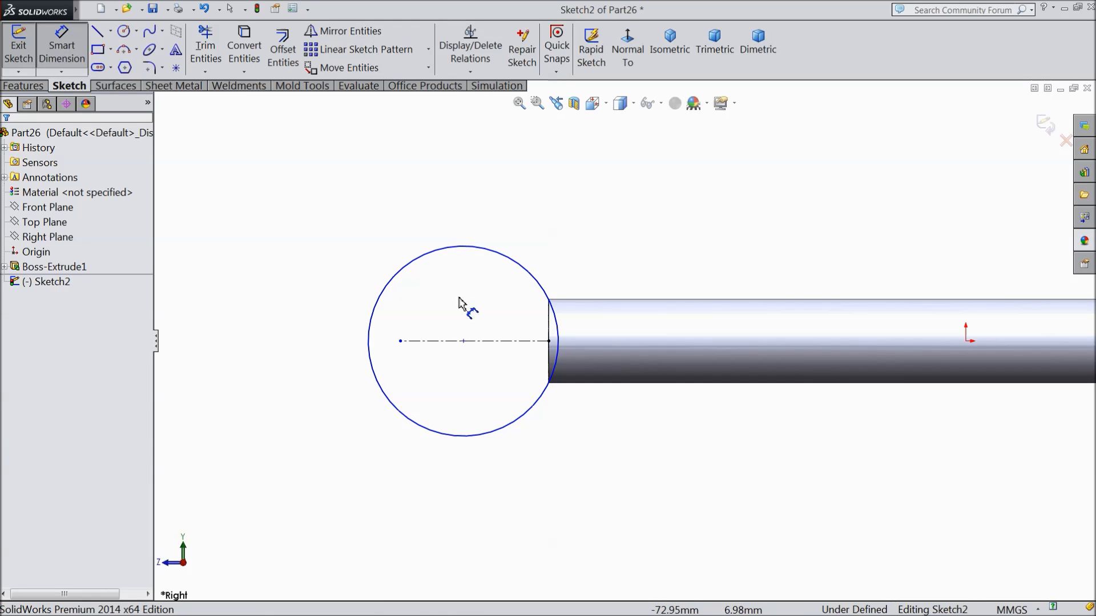
left_click(461, 248)
left_click(456, 216)
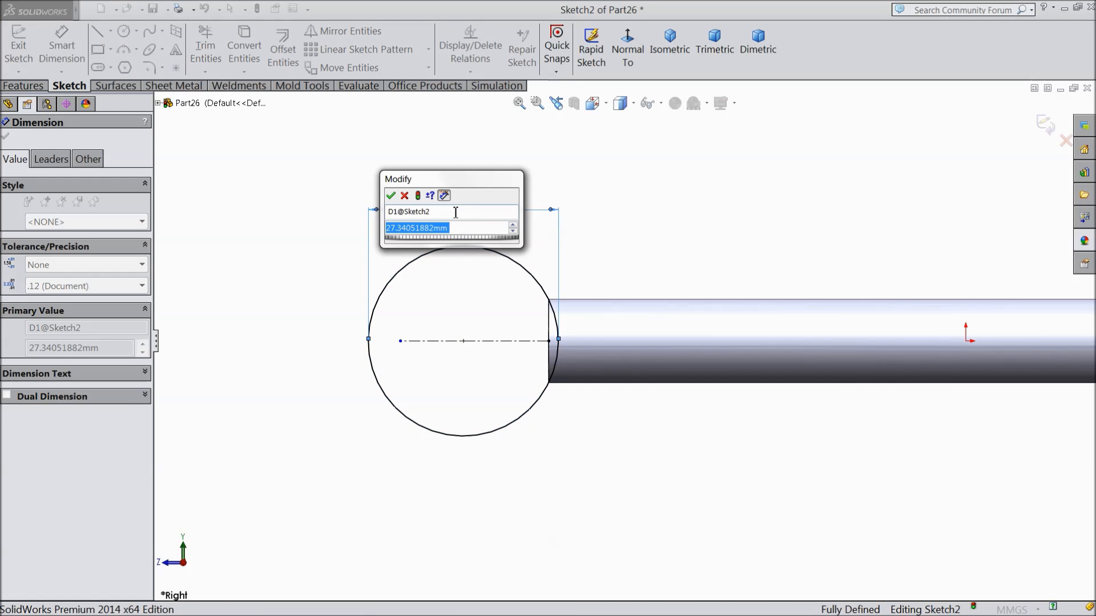
type("22")
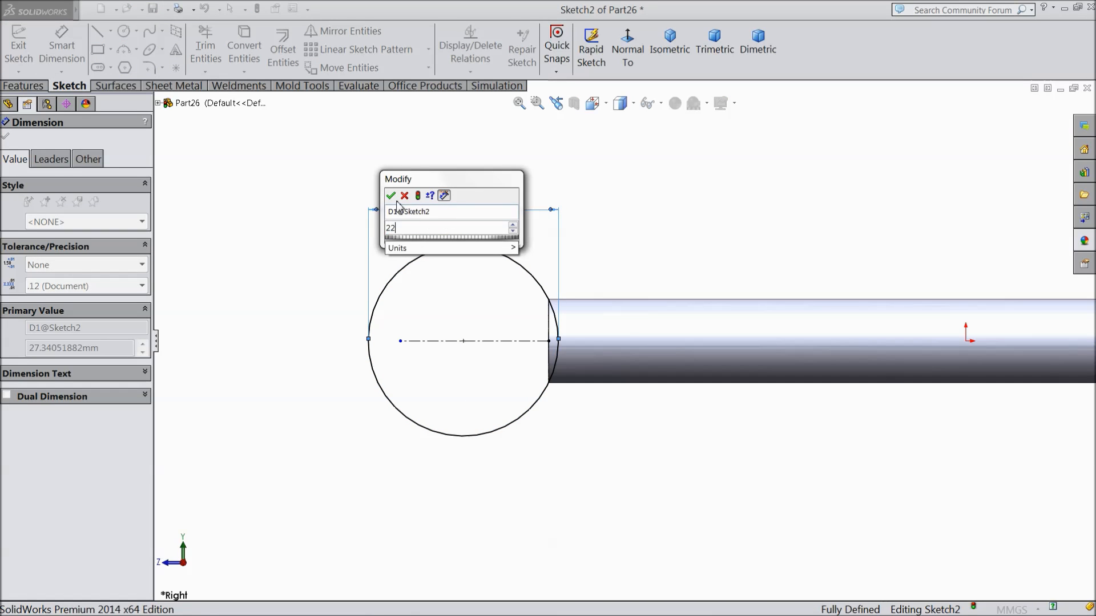
key("Return")
key("f")
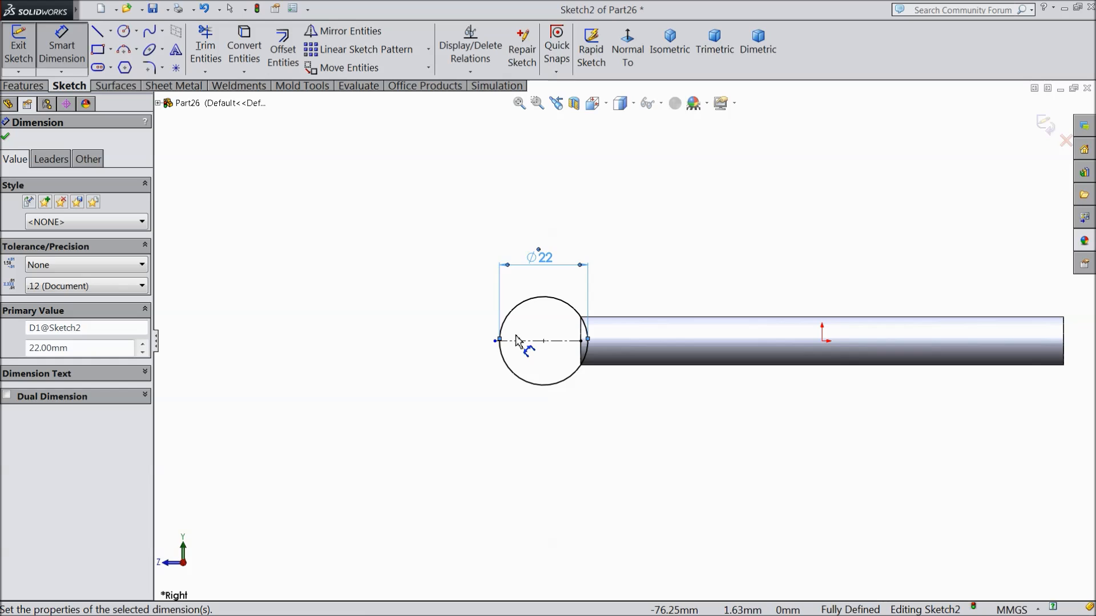
Step: Set the circle's diameter to 18 mm and finish dimensioning
double_click(546, 264)
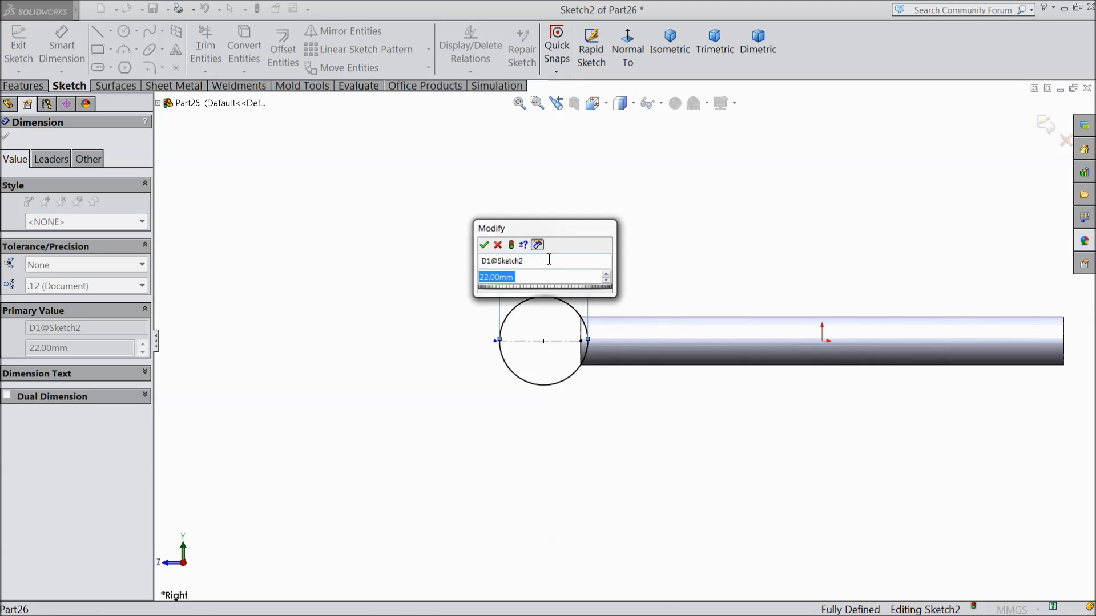
type("20")
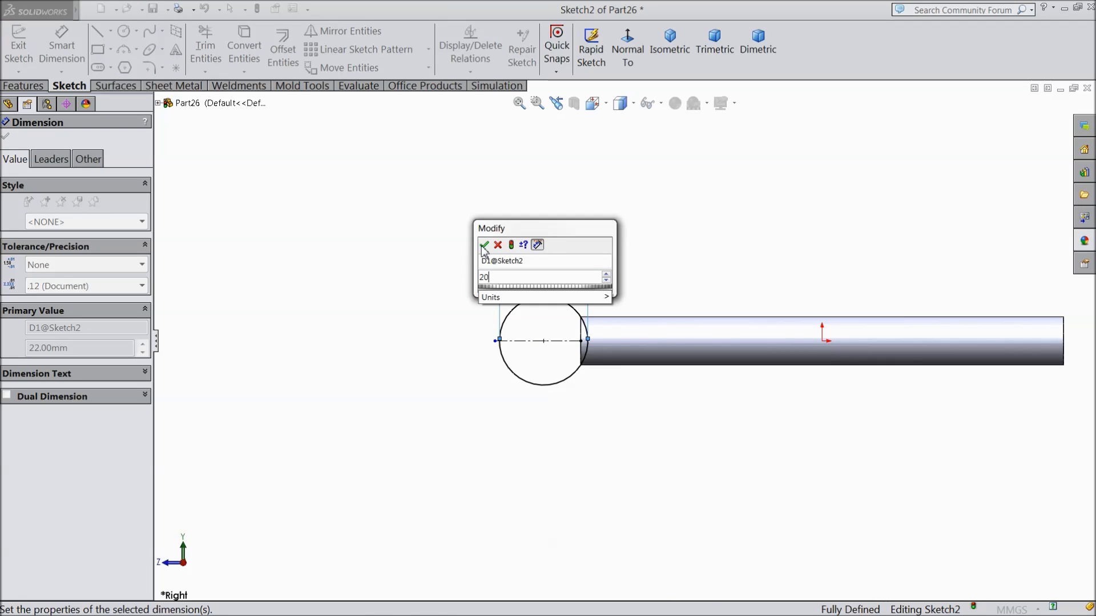
key("BackSpace")
key("BackSpace")
type("18")
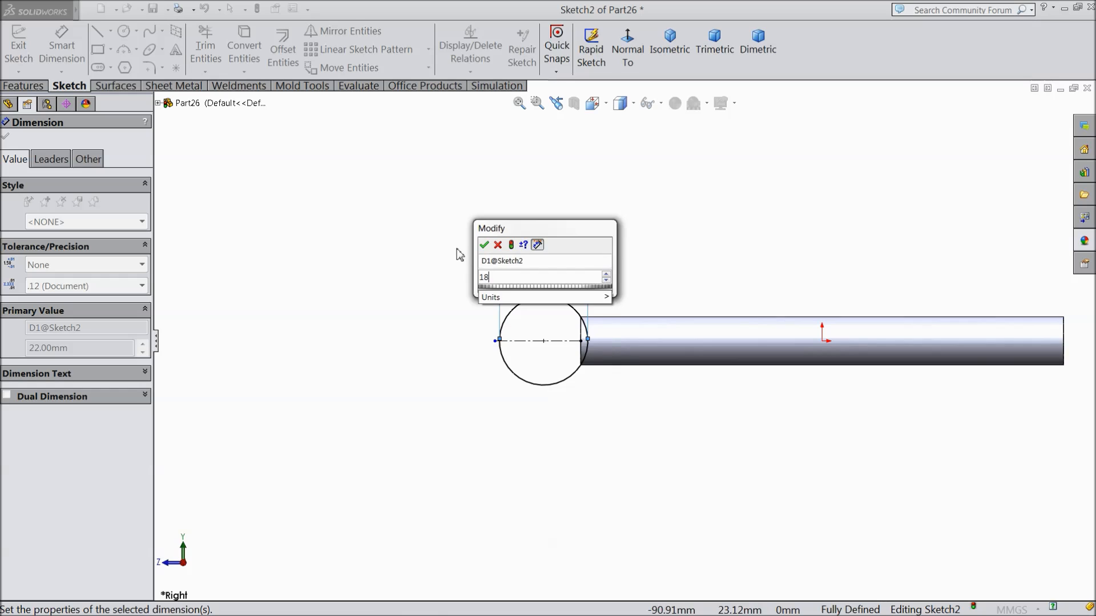
left_click(484, 245)
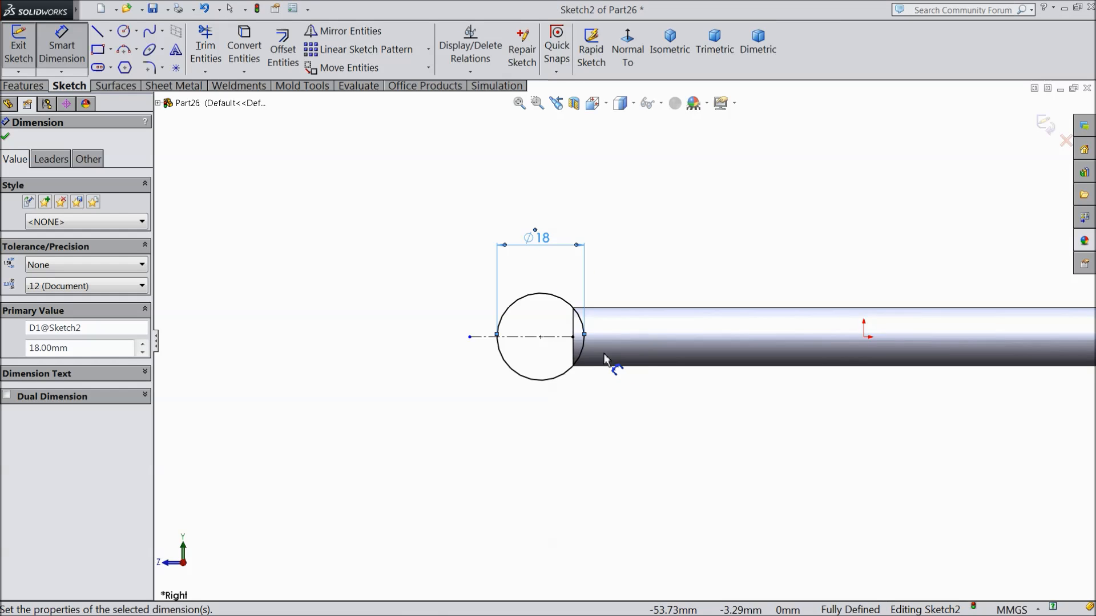
middle_click_drag(653, 325, 632, 343, "ctrl")
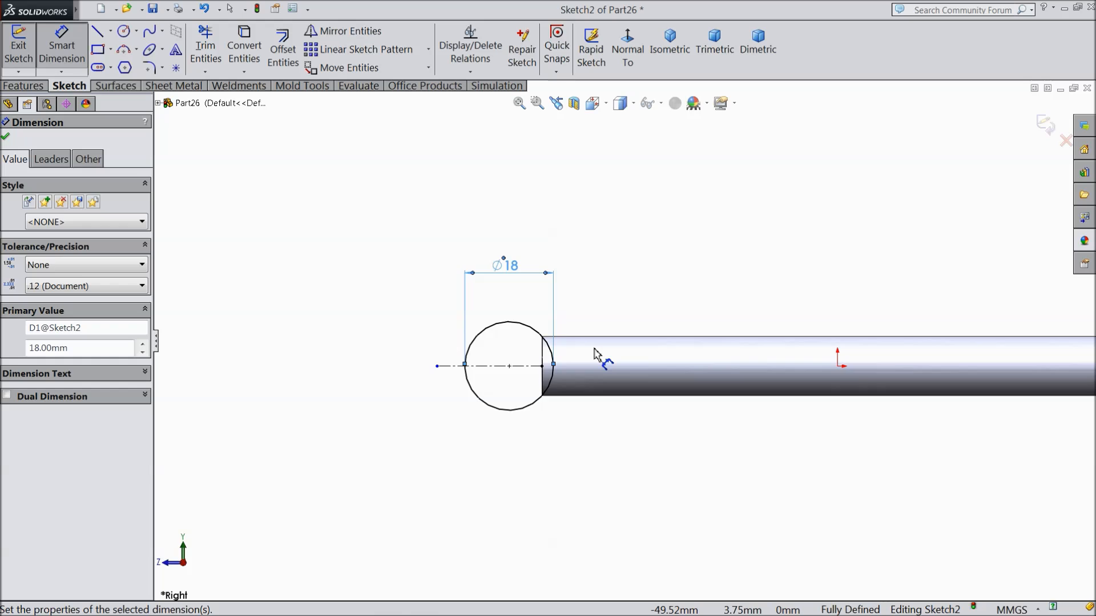
scroll(594, 357, "down", 3)
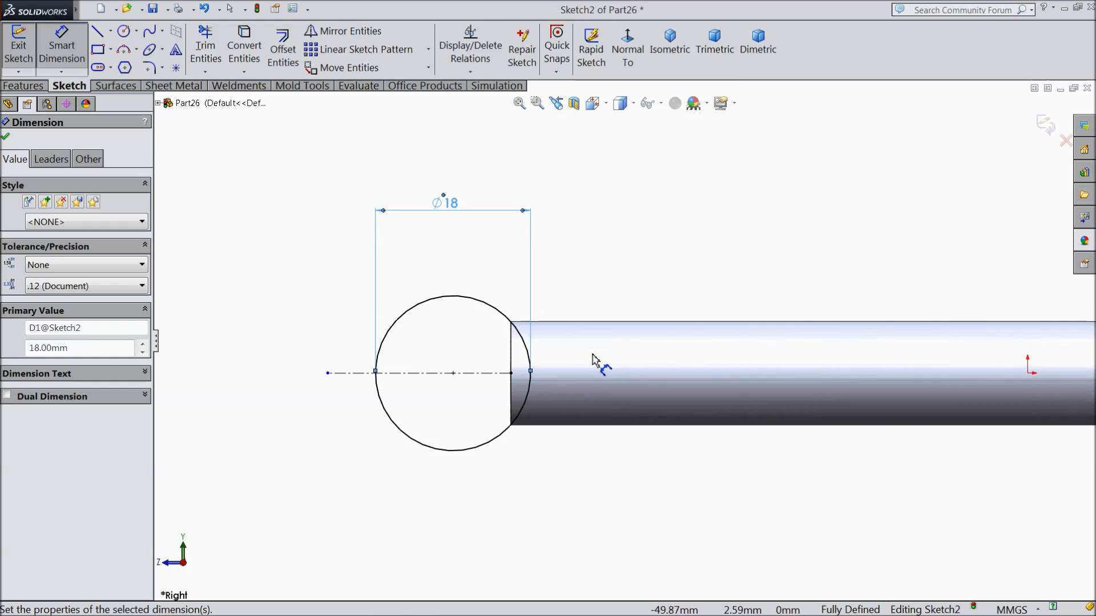
left_click(6, 138)
Step: Draw a line along the centerline from the circle's outer quadrant to the rod's end centre, continuing up to the rod's upper corner
left_click(112, 32)
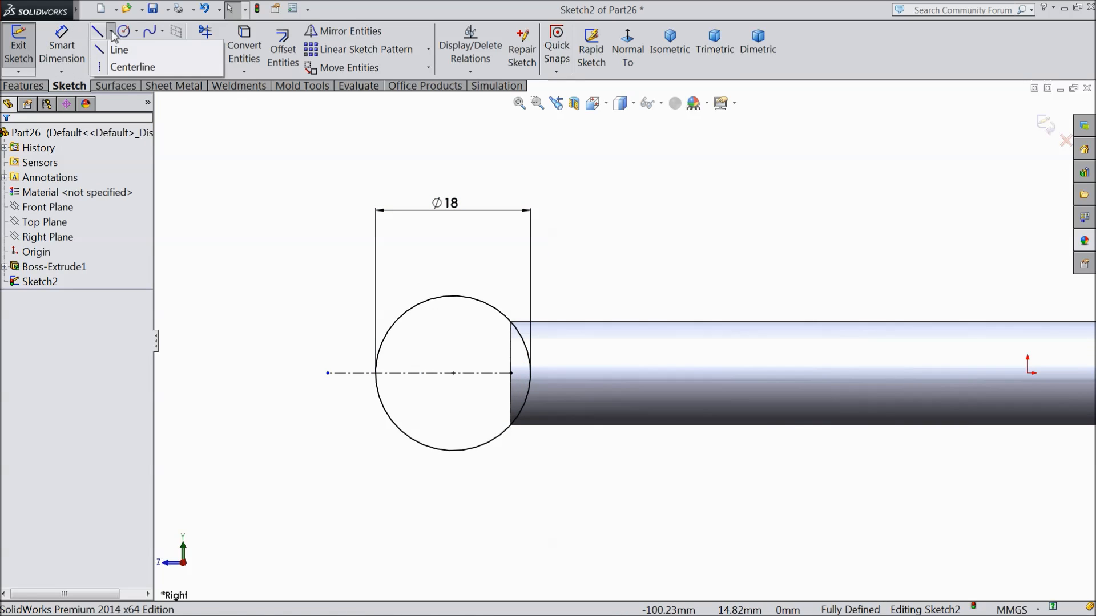
left_click(119, 50)
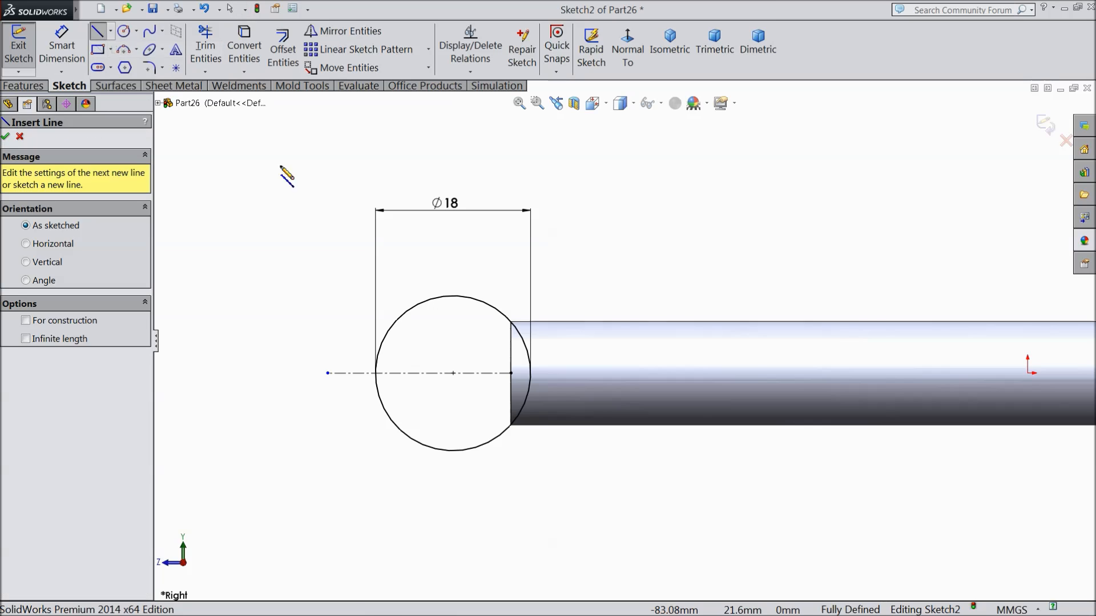
scroll(497, 348, "down", 2)
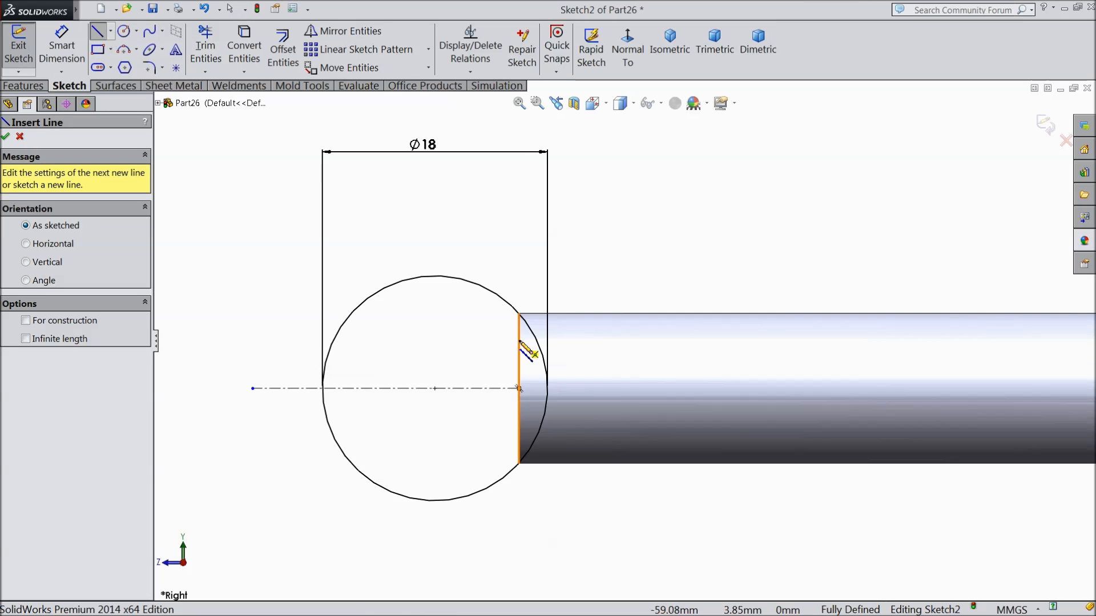
left_click(322, 388)
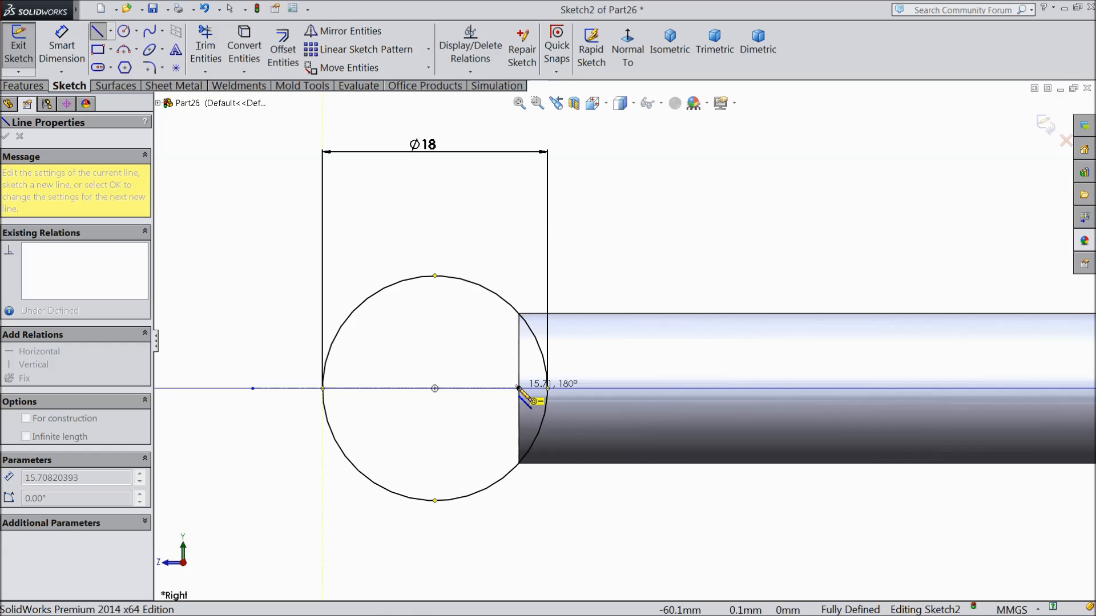
left_click(519, 389)
left_click(520, 314)
right_click(521, 316)
left_click(545, 104)
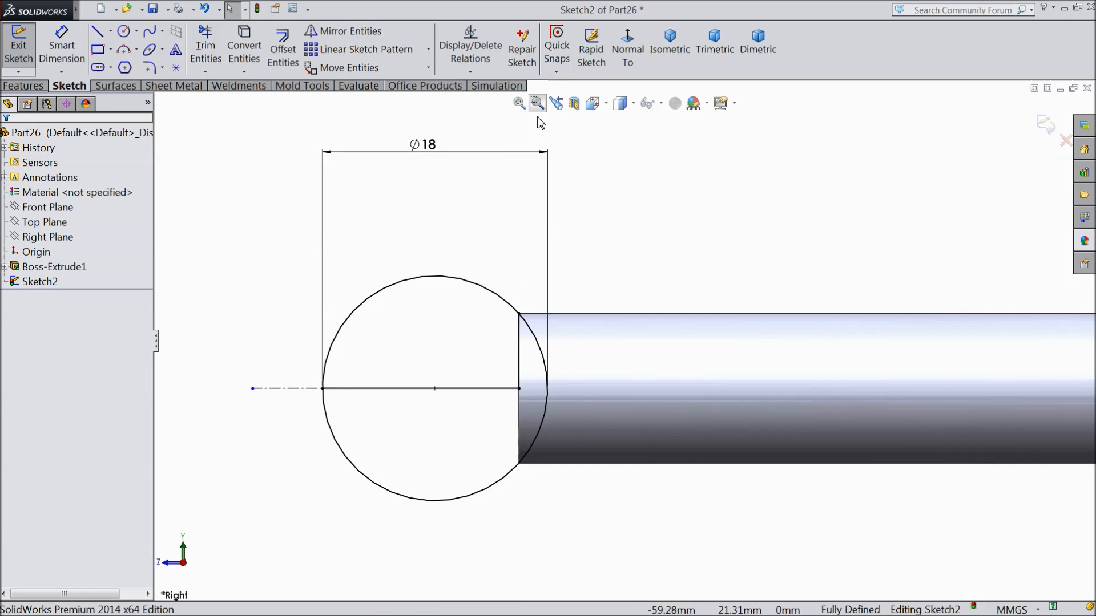
Step: Trim away the circle's lower part and the portion inside the rod, leaving a closed upper half profile
left_click(205, 48)
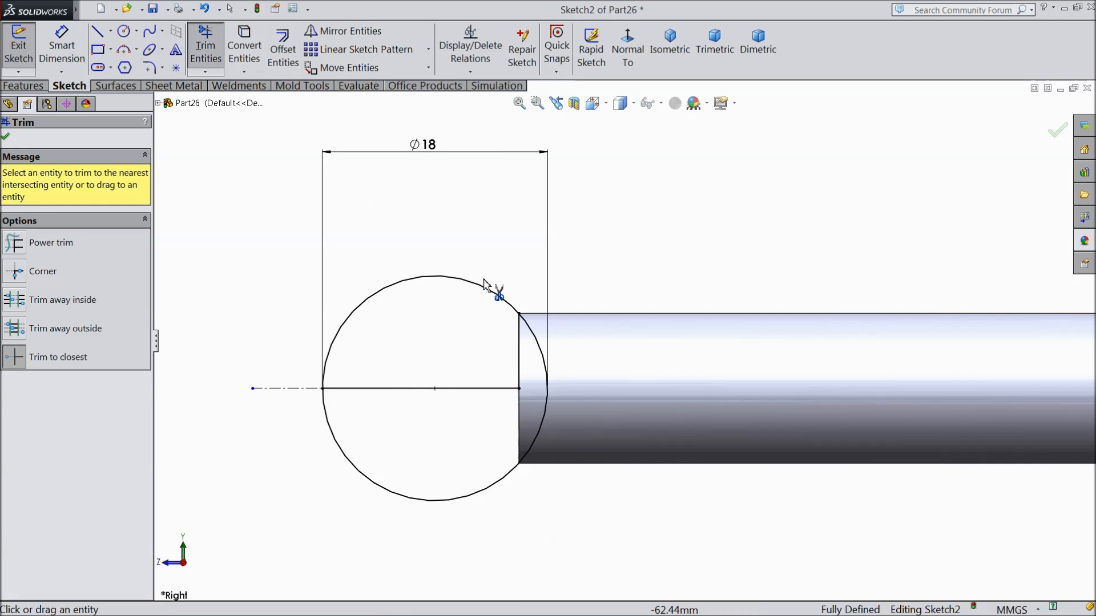
left_click(545, 370)
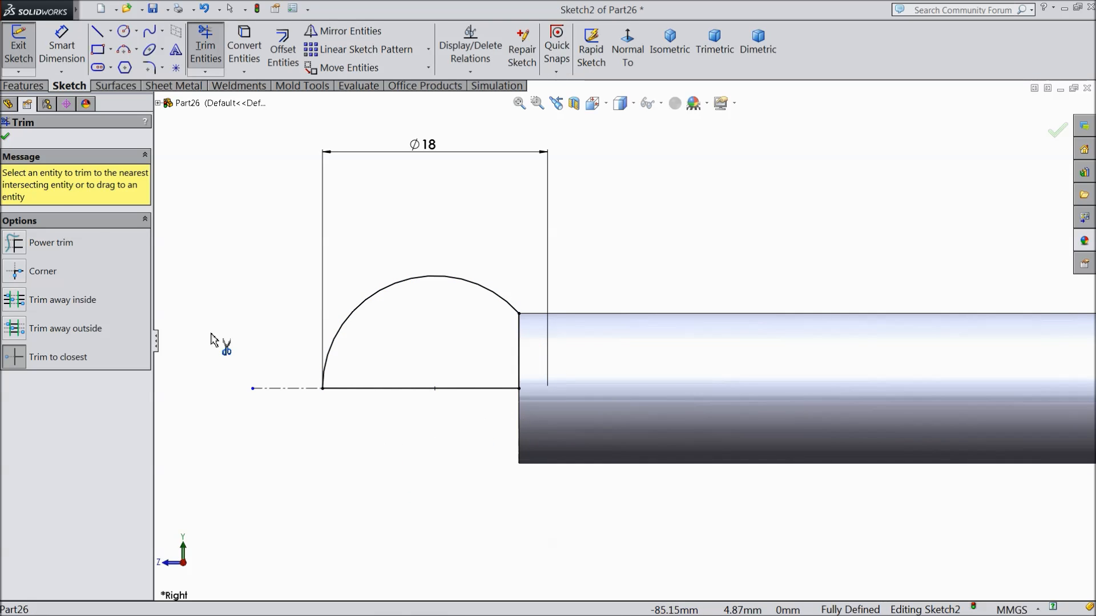
left_click(6, 138)
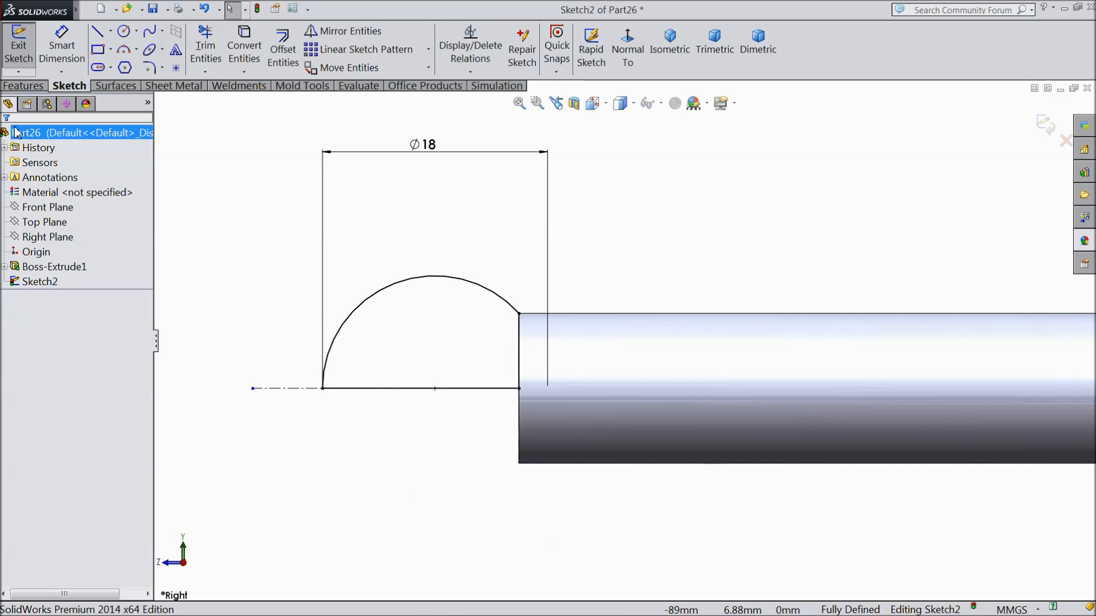
Step: Revolve the trimmed profile 360° about the centerline as a boss merged with the rod
left_click(22, 87)
left_click(75, 49)
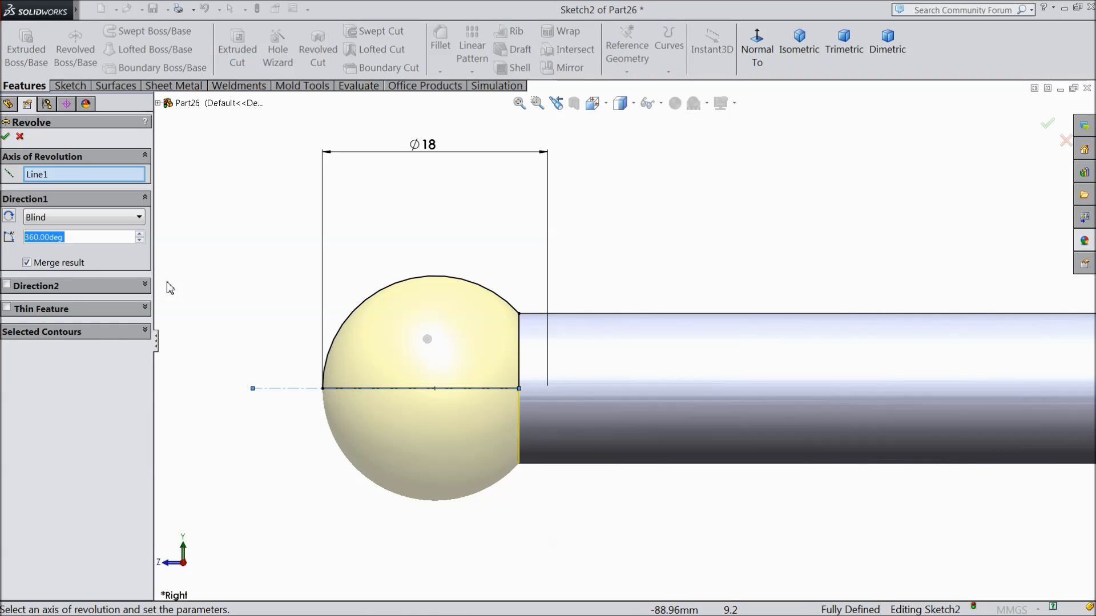
left_click(6, 137)
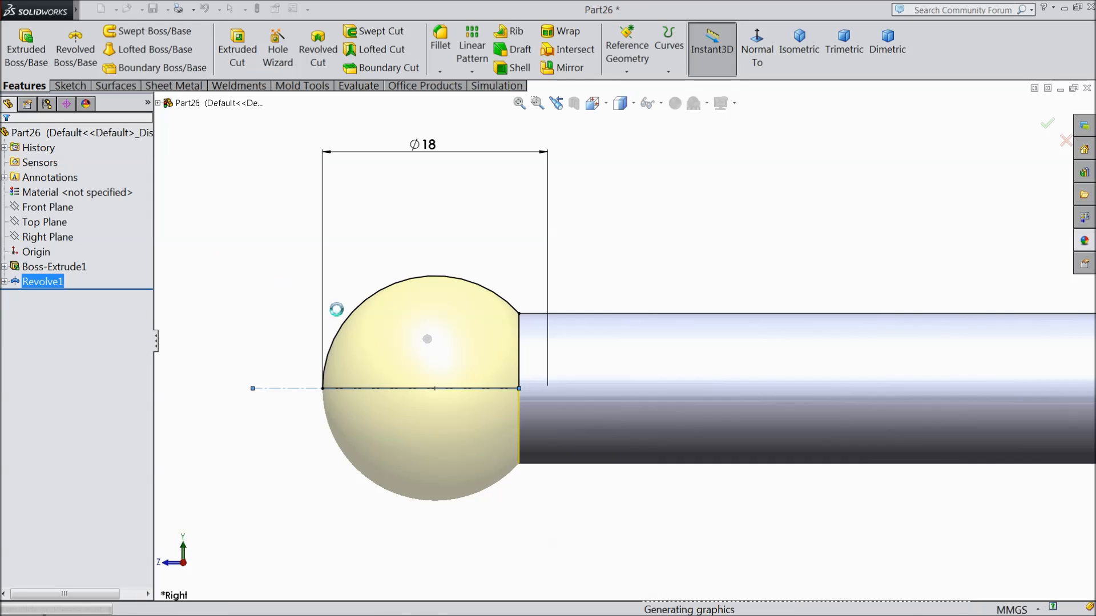
Step: Mirror the revolved ball end about the Front Plane to the opposite end of the rod
key("z")
key("z")
key("z")
key("z")
middle_click_drag(342, 318, 340, 386)
key("z")
key("z")
key("z")
scroll(766, 369, "down", 5)
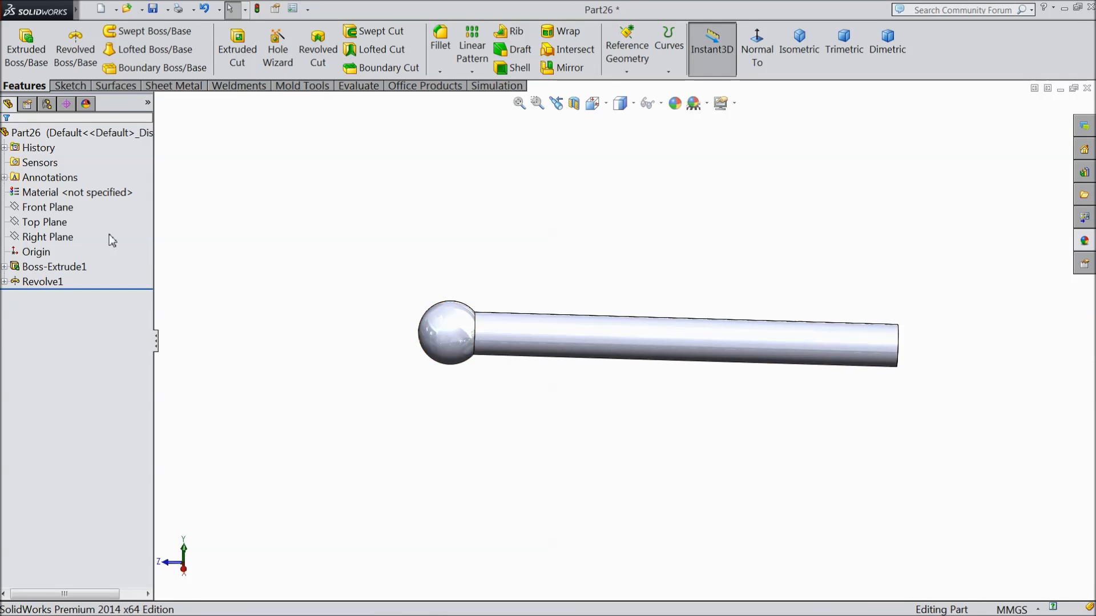
left_click(57, 223)
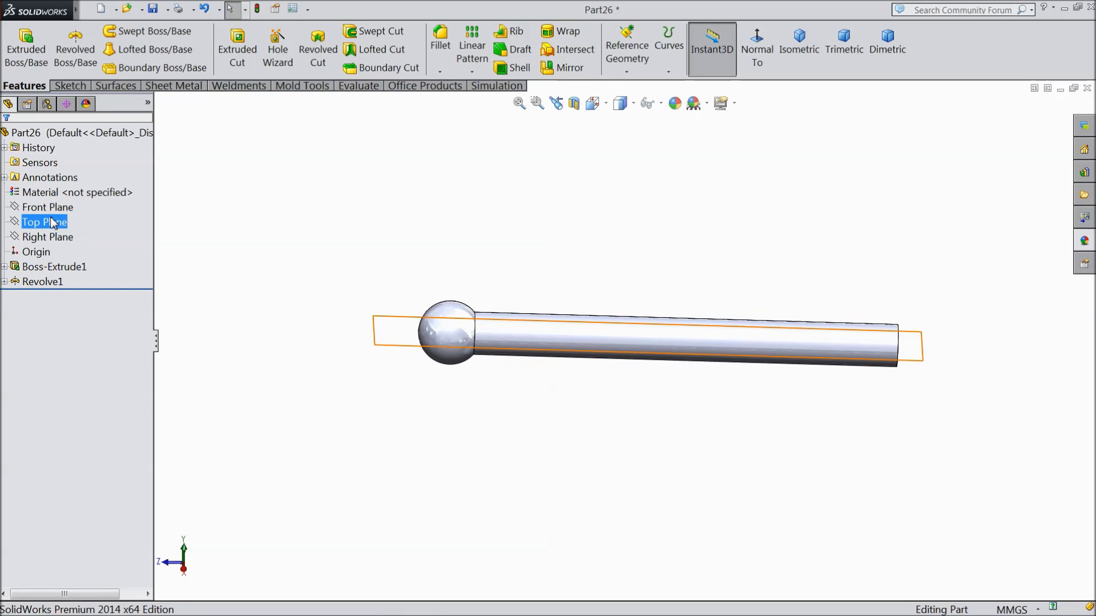
left_click(48, 207)
middle_click_drag(248, 280, 684, 366)
scroll(684, 366, "down", 3)
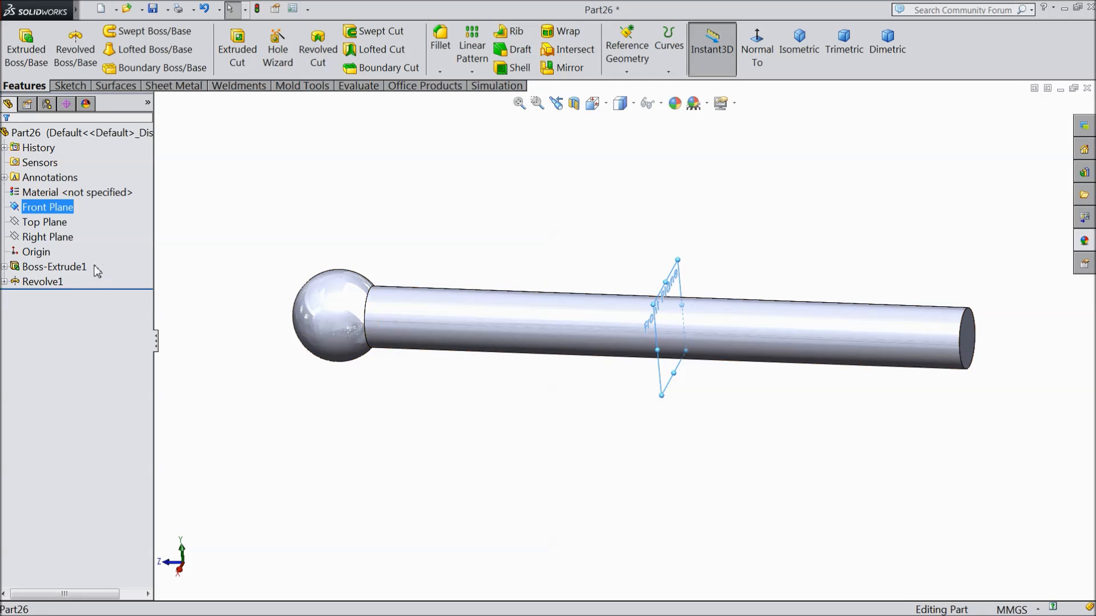
left_click(563, 67)
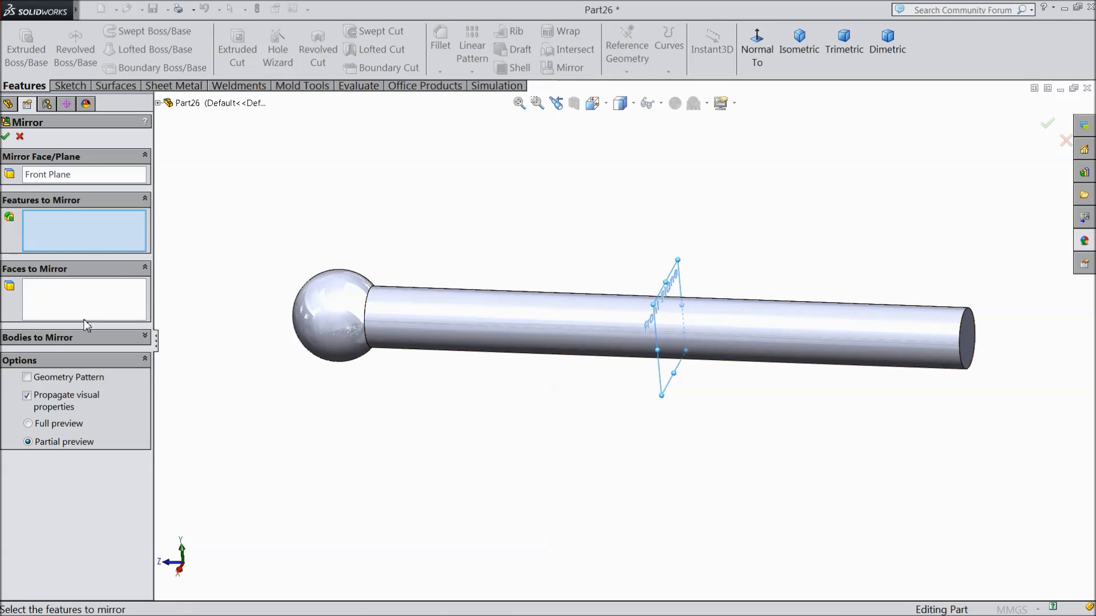
left_click(331, 342)
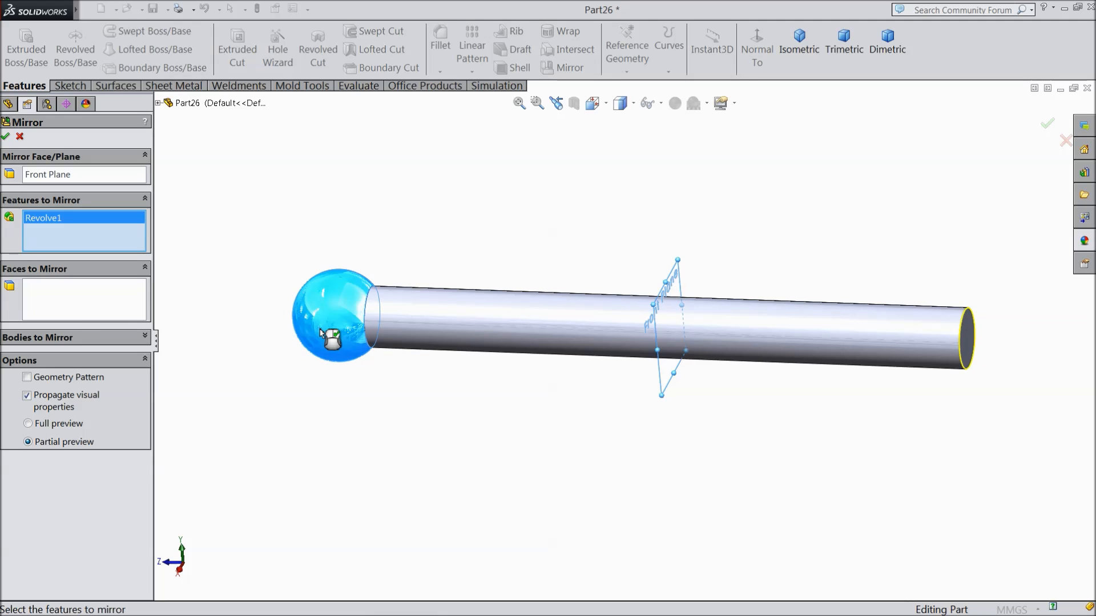
scroll(580, 379, "up", 2)
scroll(904, 359, "down", 2)
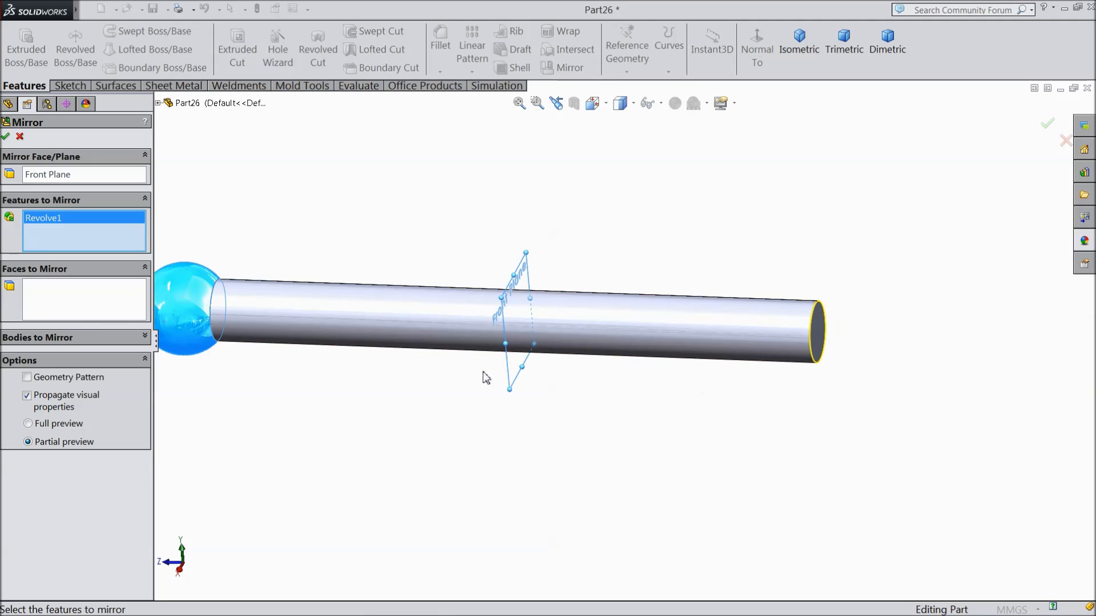
left_click(6, 137)
scroll(496, 292, "up", 2)
middle_click_drag(494, 292, 447, 310)
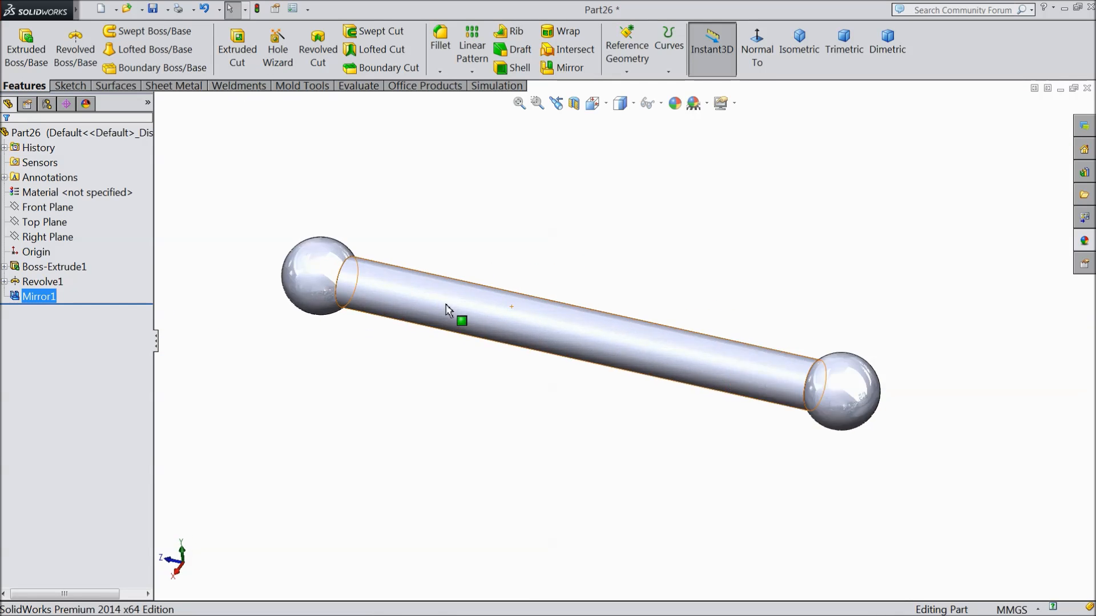
Step: Apply a steel appearance from the metal appearances to the whole handle part
left_click(35, 132)
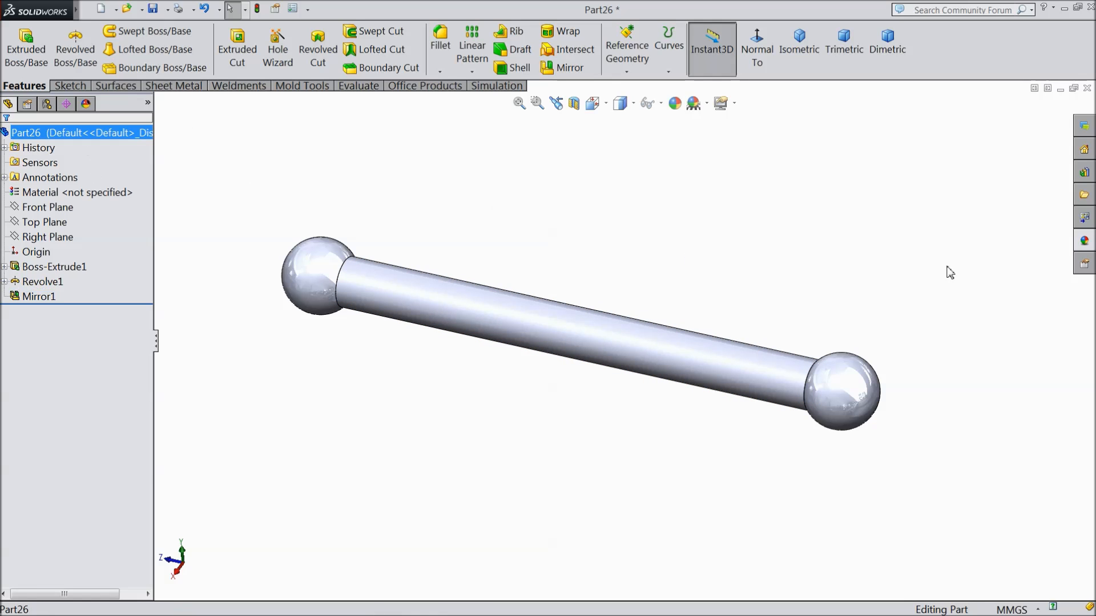
left_click(1087, 243)
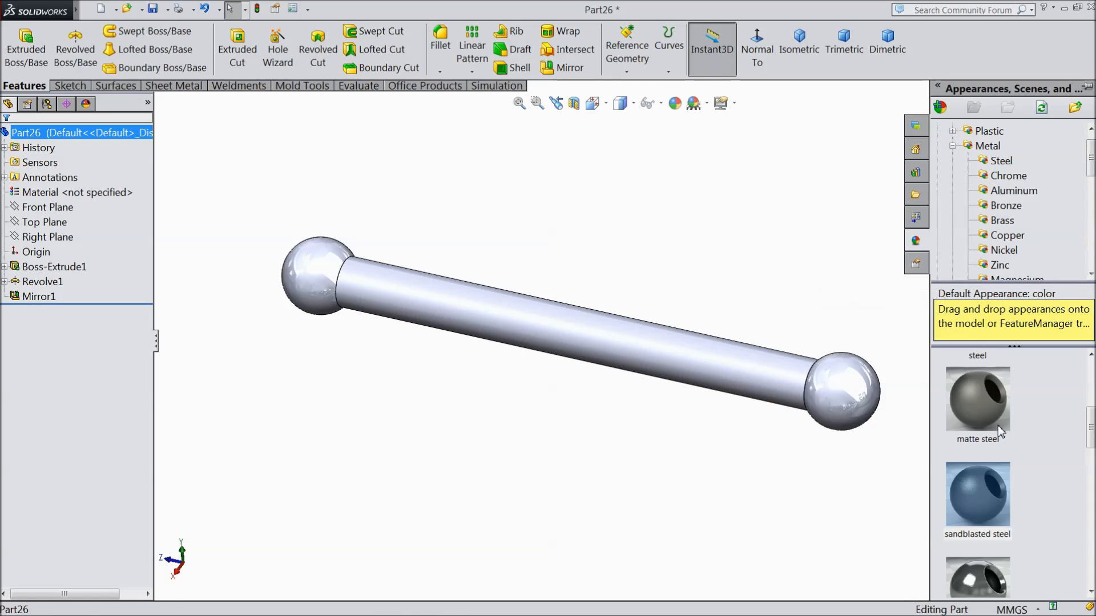
scroll(999, 433, "down", 1)
scroll(972, 521, "down", 1)
double_click(989, 462)
mouse_move(448, 426)
middle_mouse_down()
mouse_move(502, 421)
mouse_move(446, 445)
mouse_move(497, 310)
mouse_move(492, 392)
mouse_move(543, 384)
mouse_move(496, 381)
middle_mouse_up()
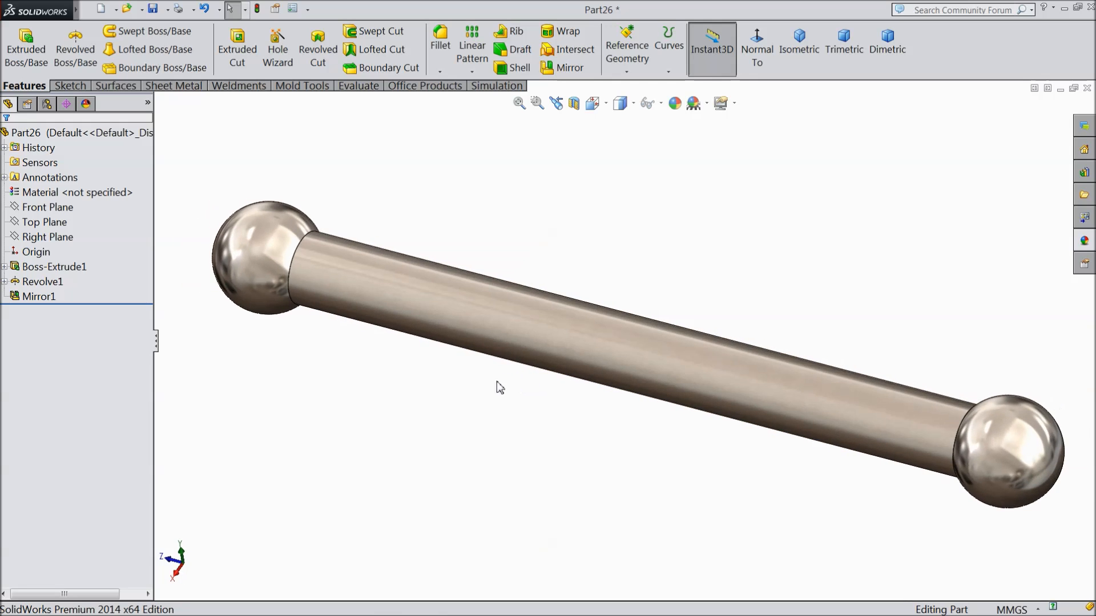
Step: Save the part in the Pipe Cutter folder as 6.Screw Handle
left_click(153, 10)
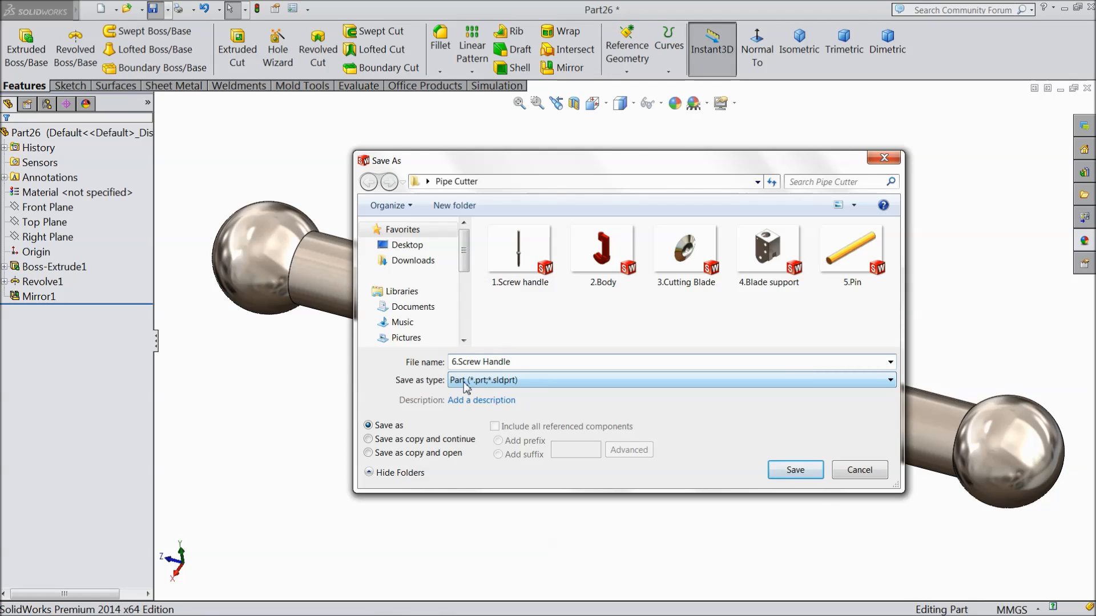
left_click(791, 469)
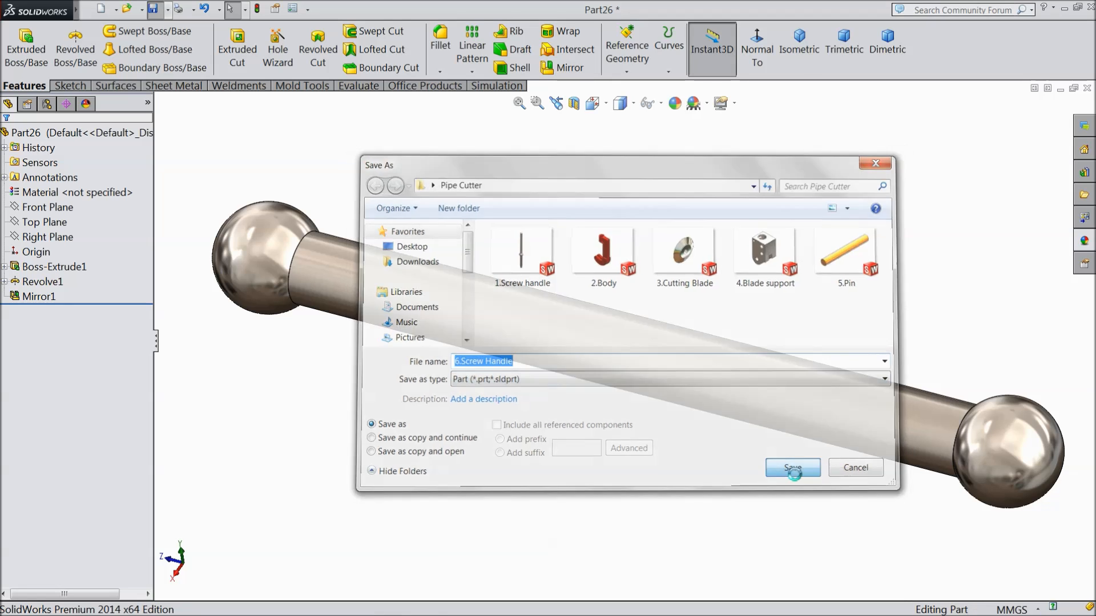
middle_click_drag(555, 443, 619, 387)
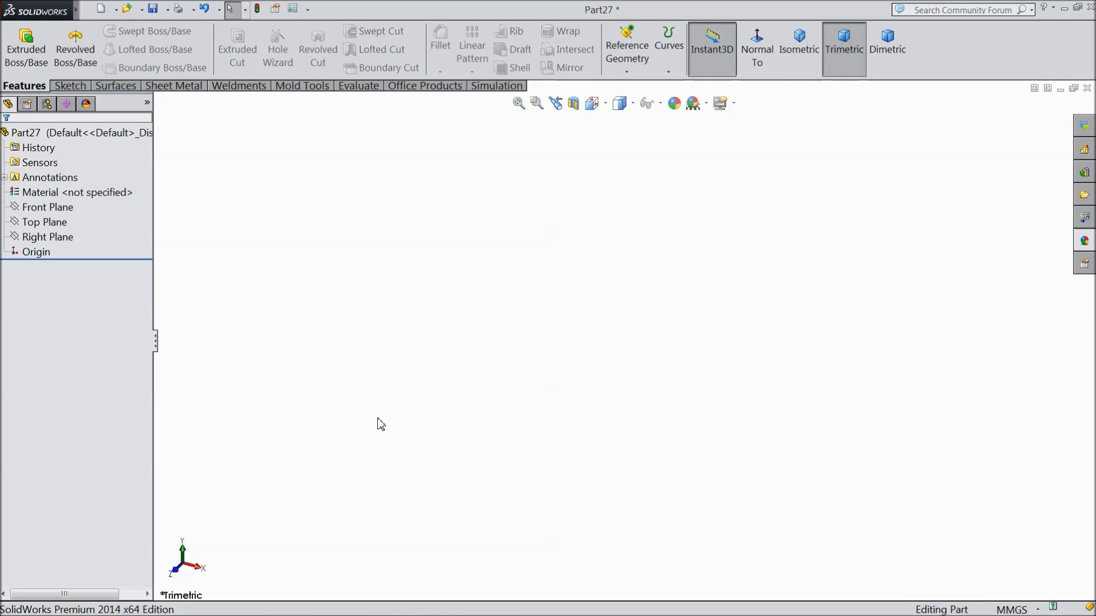
Step: Sketch a closed L-shaped profile on the Top Plane from the origin, about 132 mm long and 21 mm thick, with a short leg at the far end
left_click(60, 223)
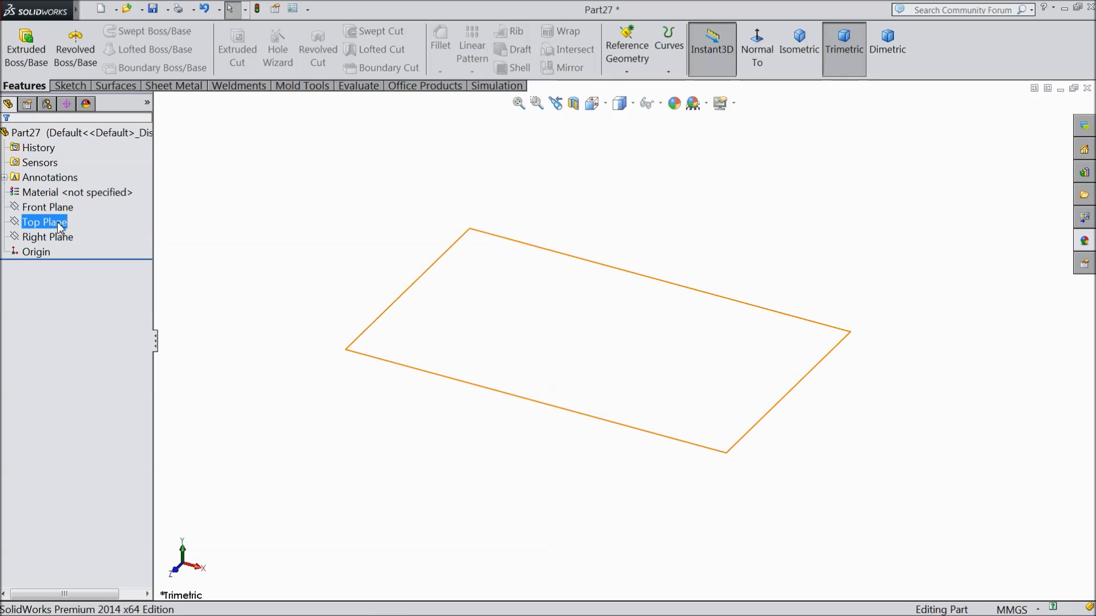
left_click(80, 208)
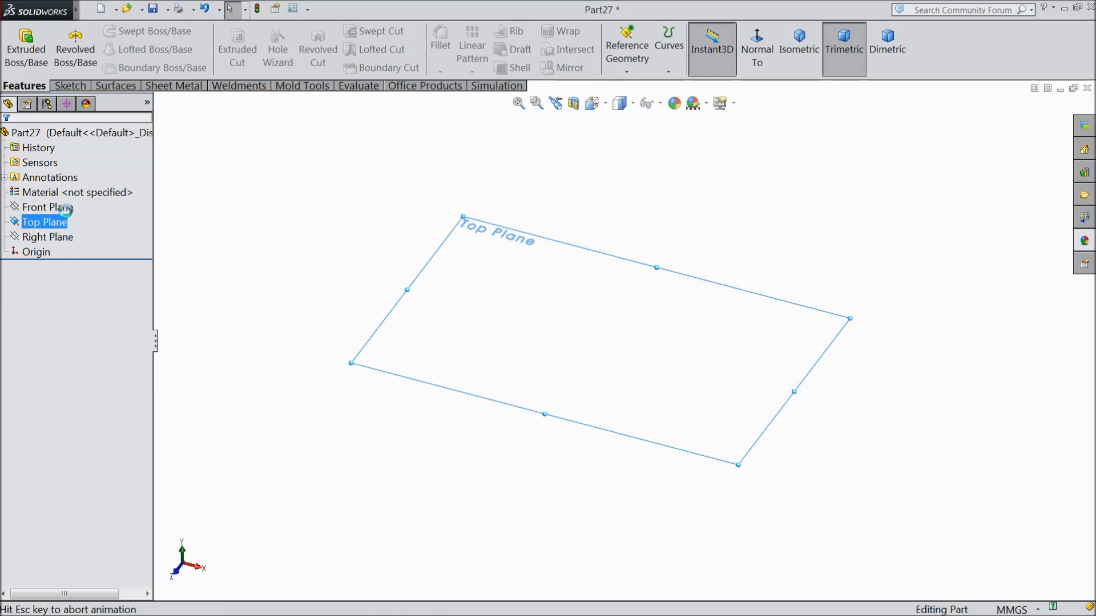
left_click(69, 85)
left_click(98, 32)
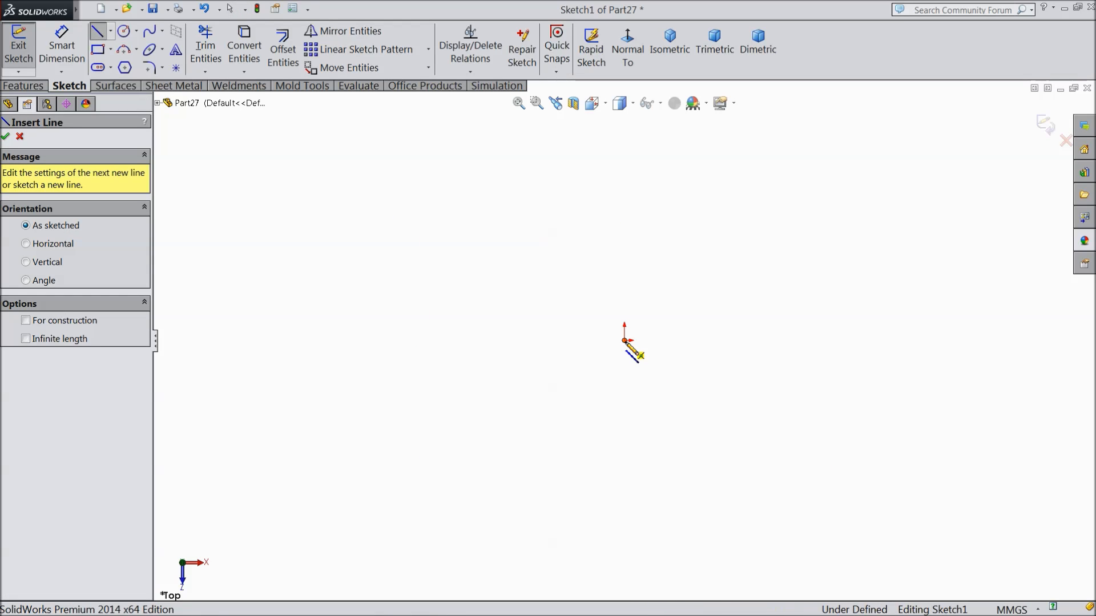
left_click(625, 341)
left_click(920, 340)
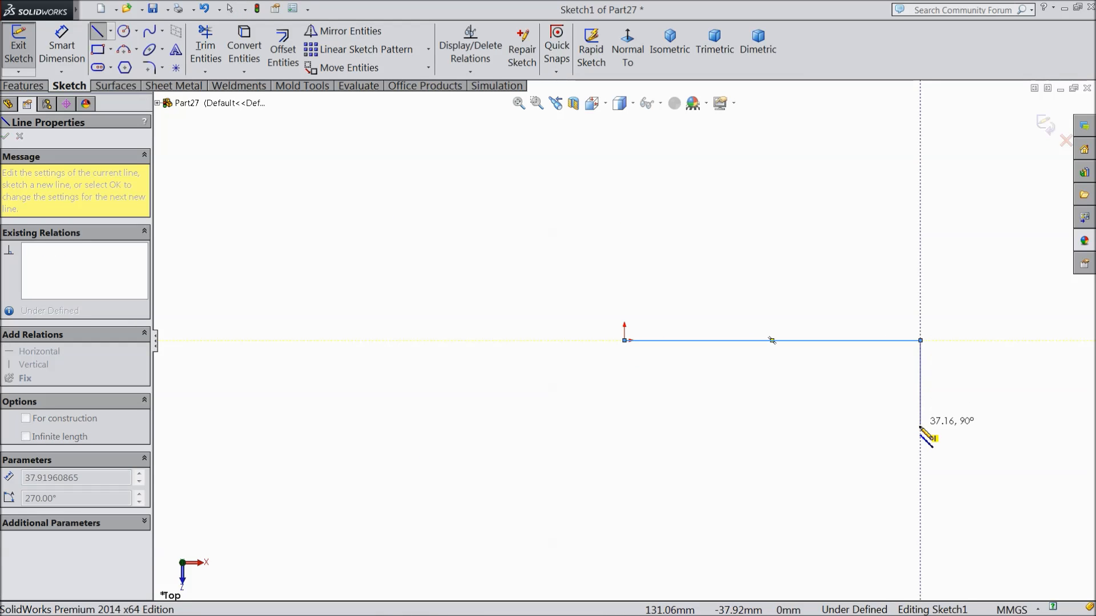
left_click(920, 428)
left_click(859, 427)
left_click(859, 388)
left_click(625, 389)
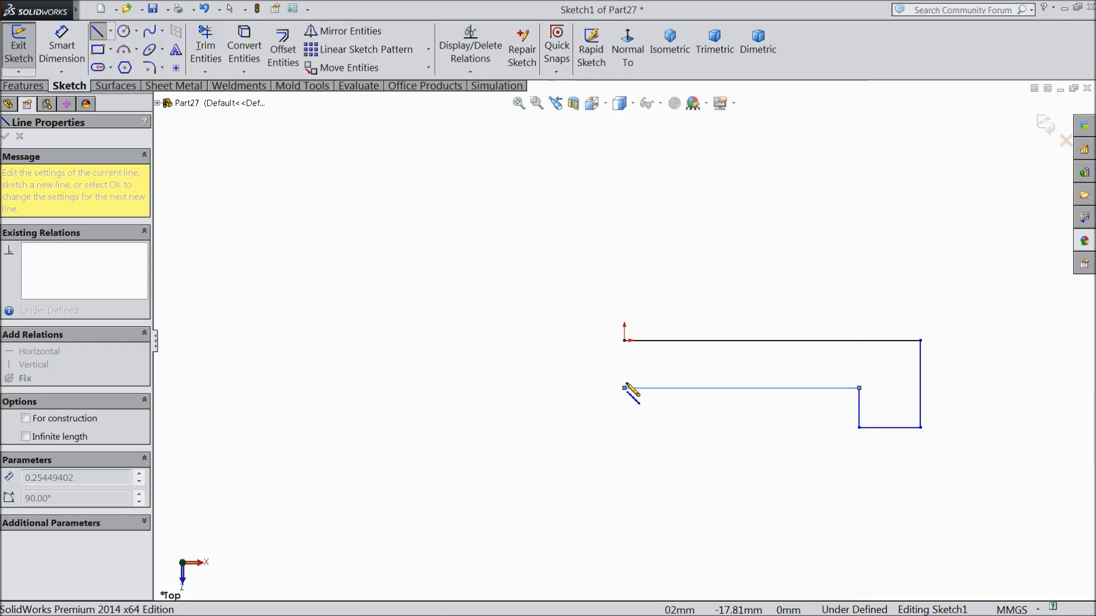
left_click(625, 341)
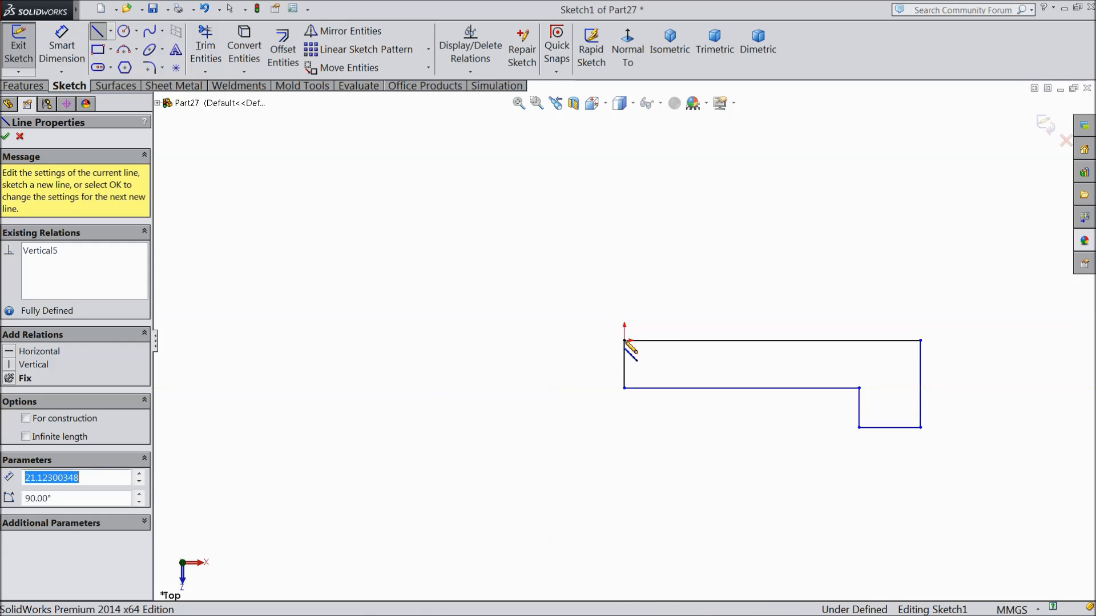
right_click(515, 341)
left_click(546, 169)
key("f")
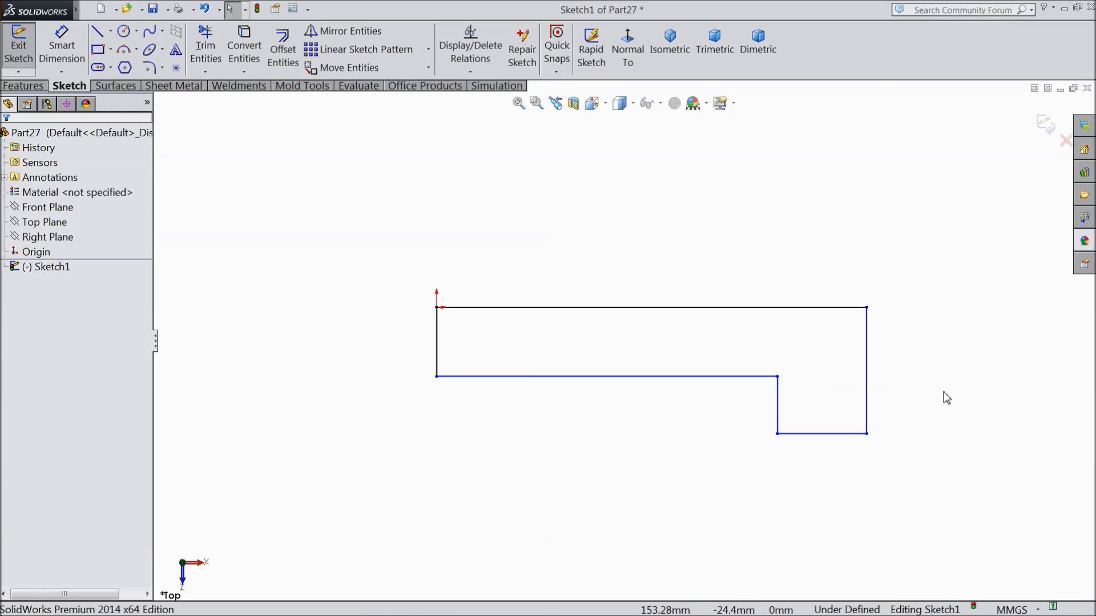
Step: Dimension the L-profile's long outer edge to 34 mm and its short outer edge to 16 mm
left_click(74, 56)
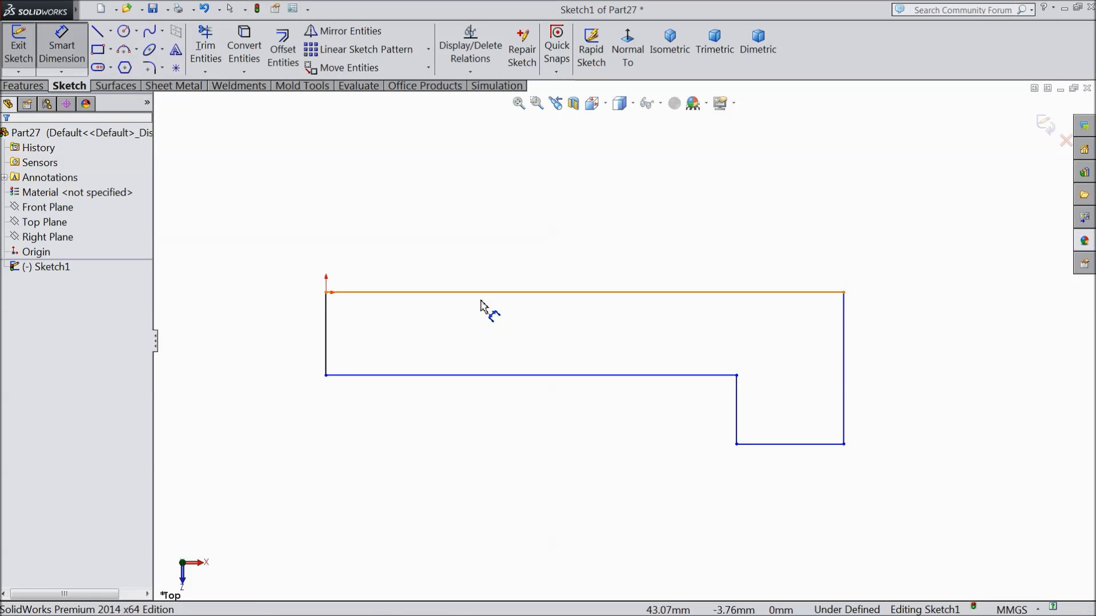
left_click(569, 293)
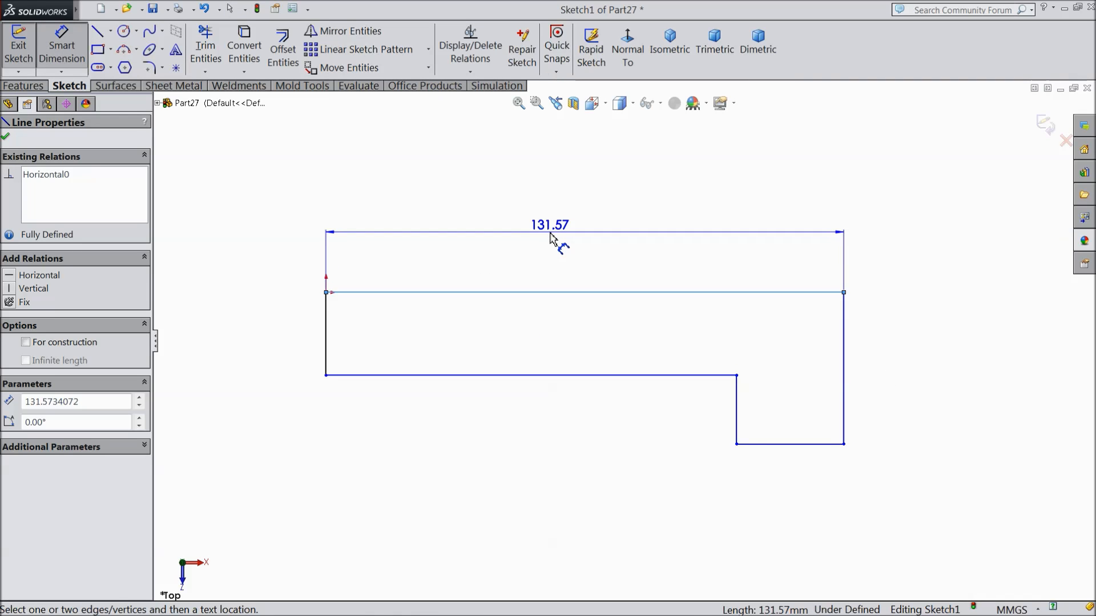
left_click(552, 238)
type("34")
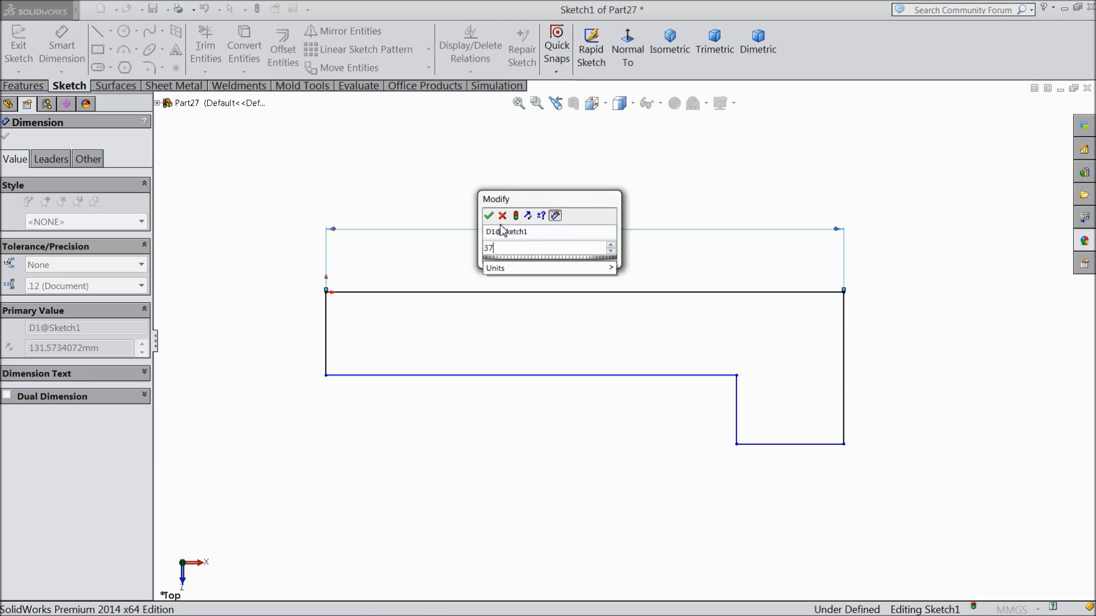
left_click(489, 215)
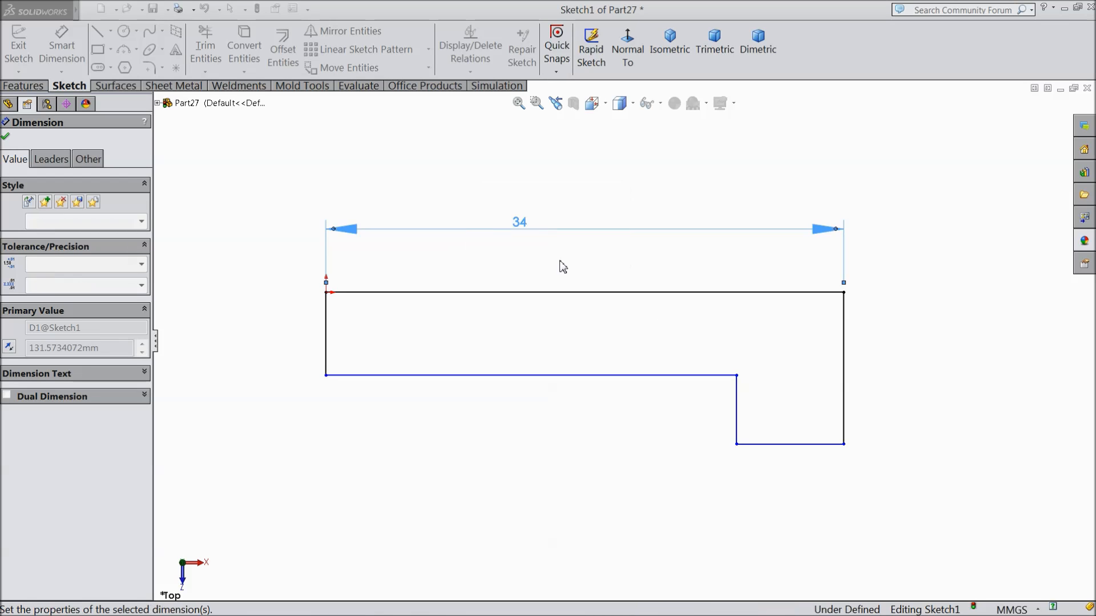
left_click(846, 380)
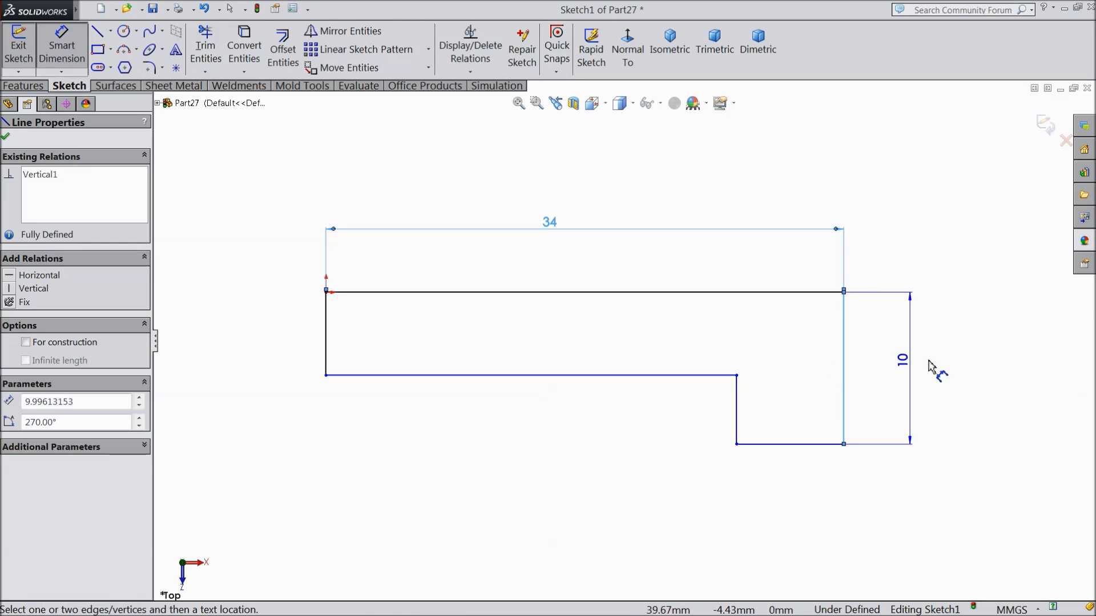
left_click(935, 367)
type("16")
left_click(875, 345)
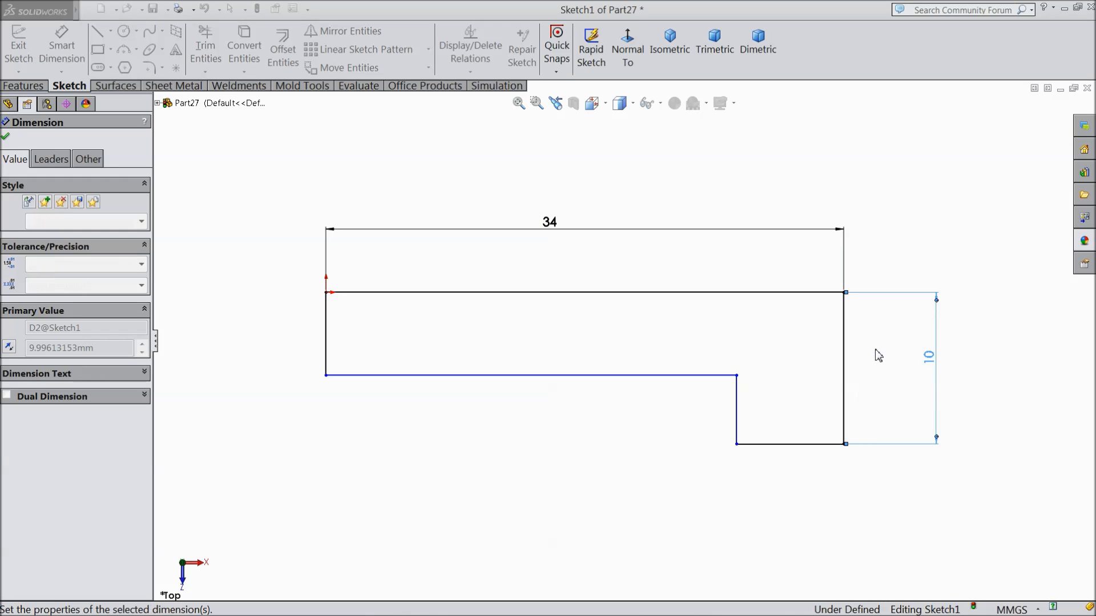
scroll(795, 500, "up", 3)
scroll(742, 508, "down", 1)
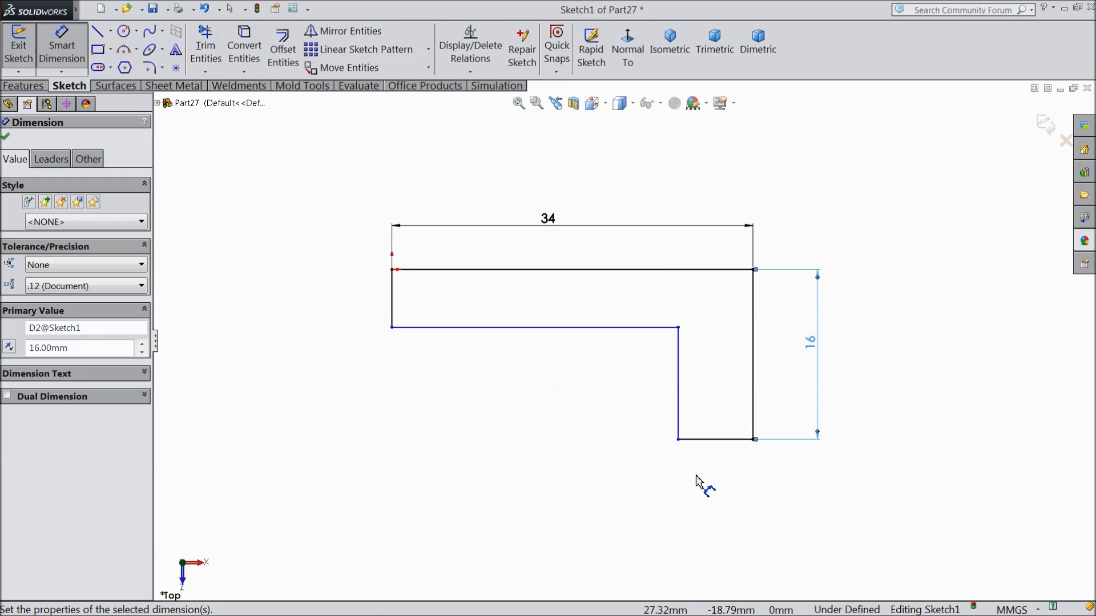
Step: Dimension the thickness of both L-profile legs to 6 mm and finish dimensioning
left_click(393, 311)
left_click(316, 308)
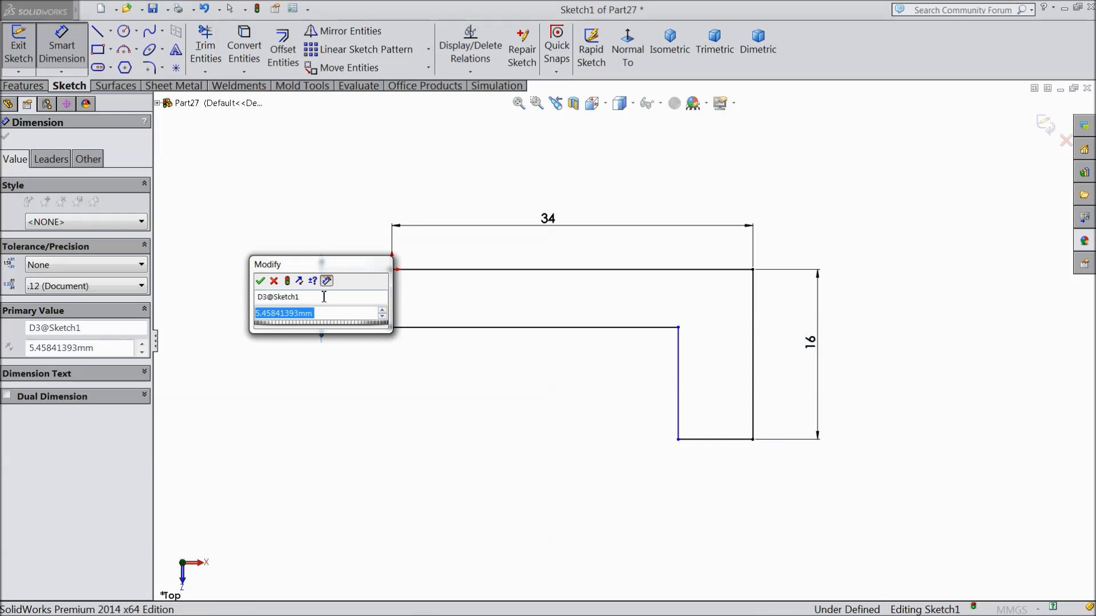
type("6")
left_click(261, 281)
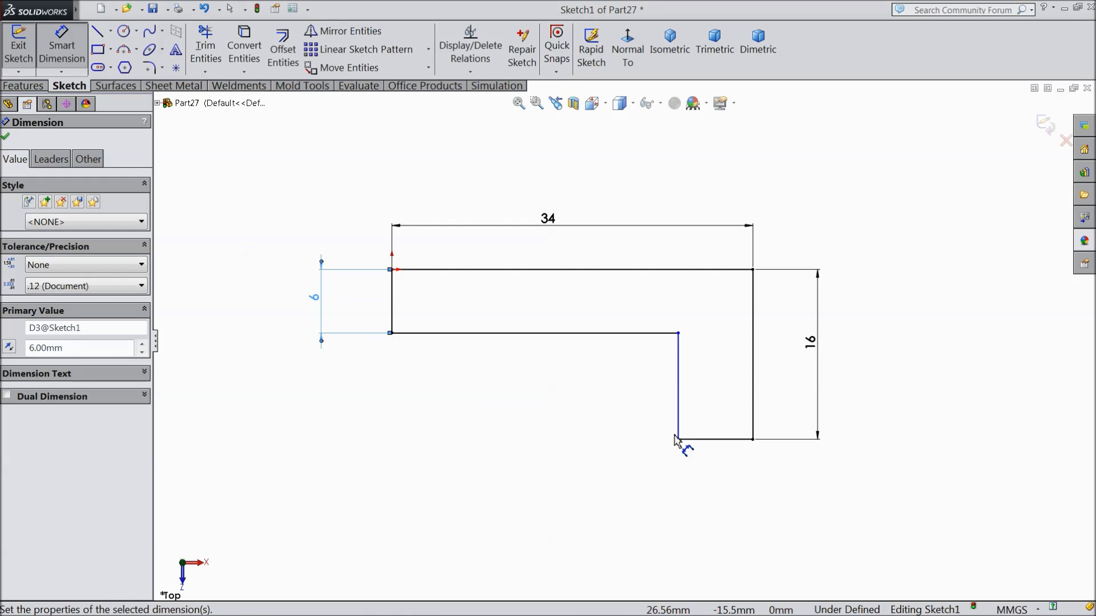
left_click(720, 440)
left_click(721, 481)
type("6")
left_click(654, 466)
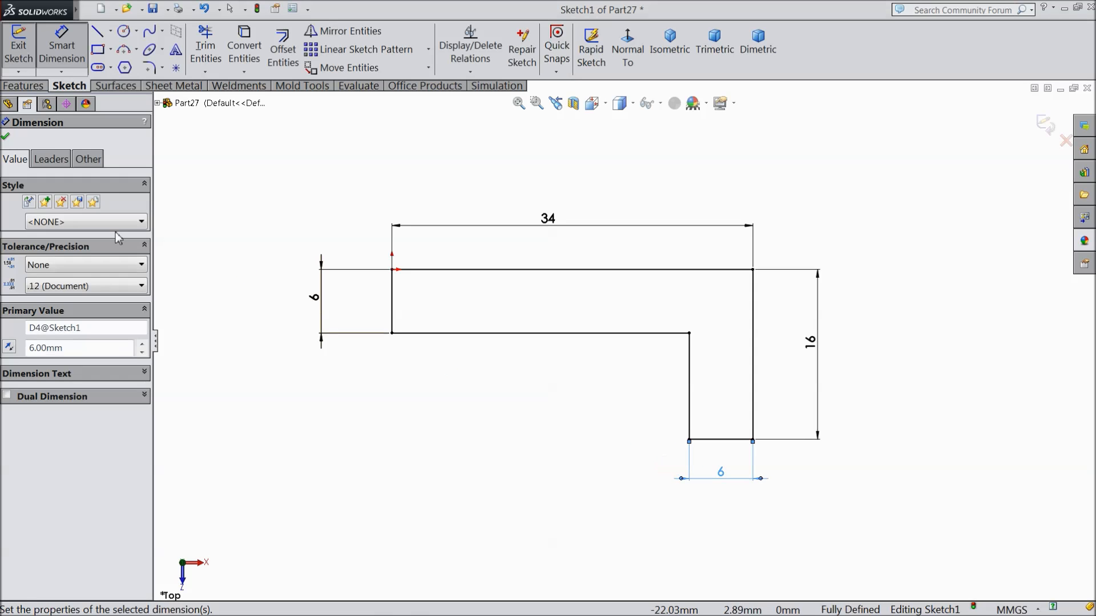
left_click(6, 139)
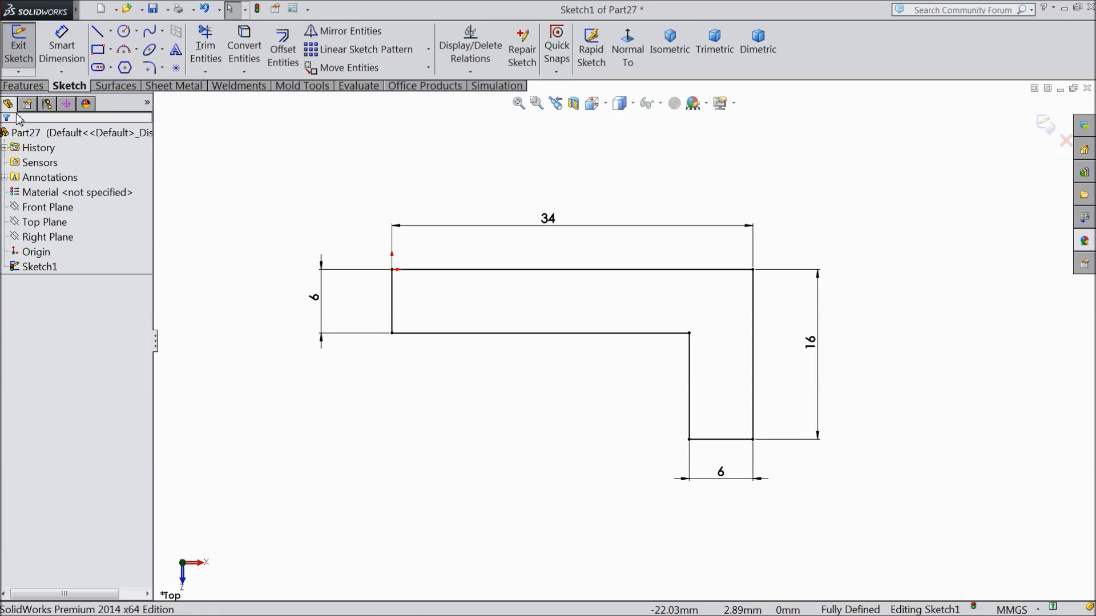
Step: Extrude the L-shaped profile as a blind boss to a depth of 36 mm
left_click(22, 85)
left_click(26, 48)
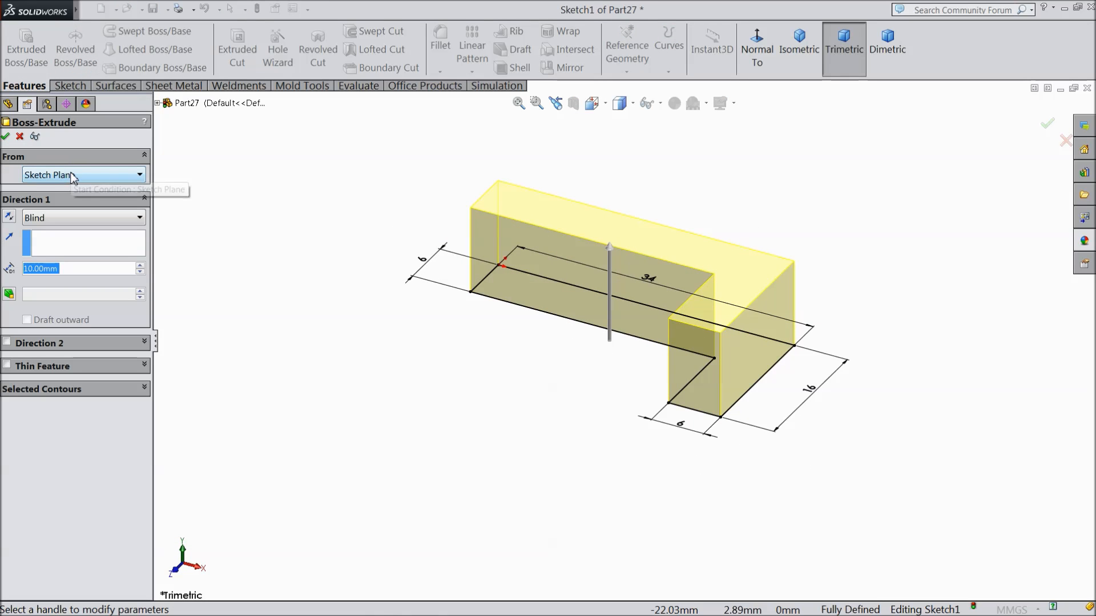
type("36")
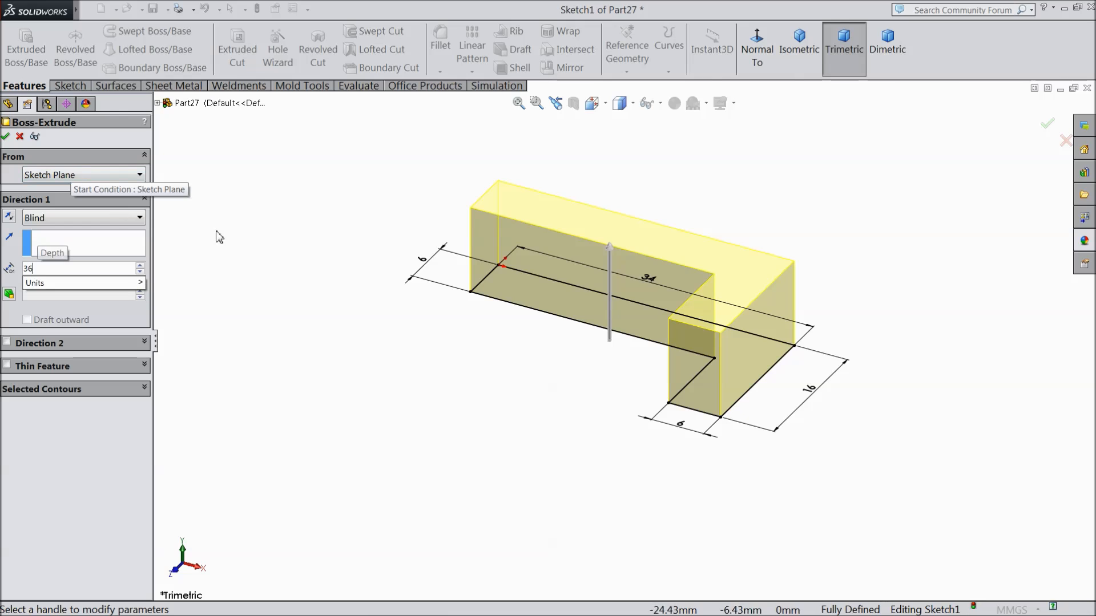
key("Return")
scroll(668, 200, "down", 3)
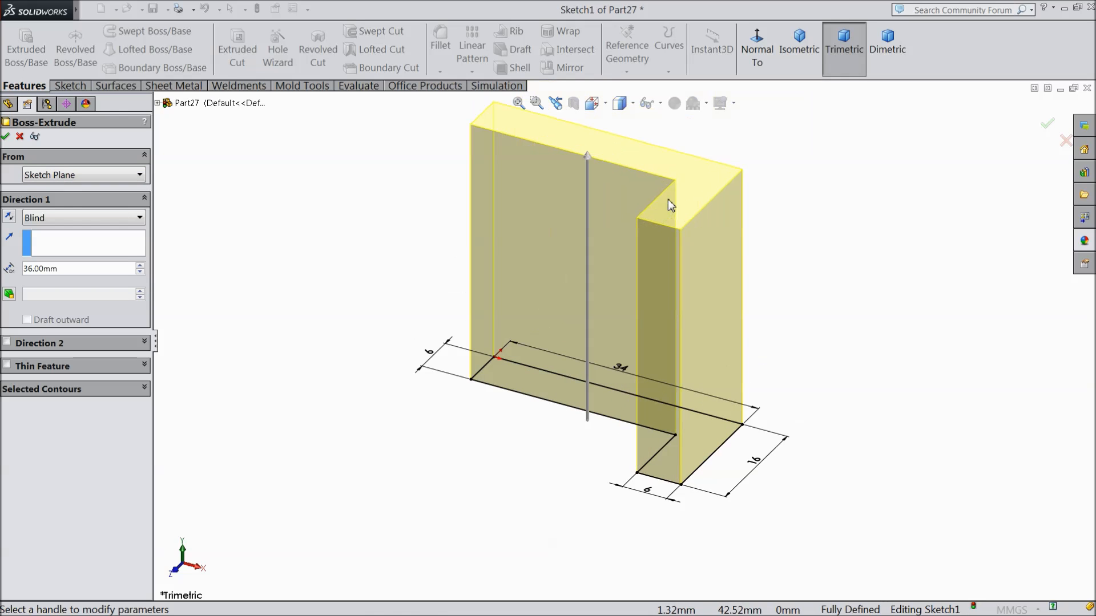
left_click(6, 137)
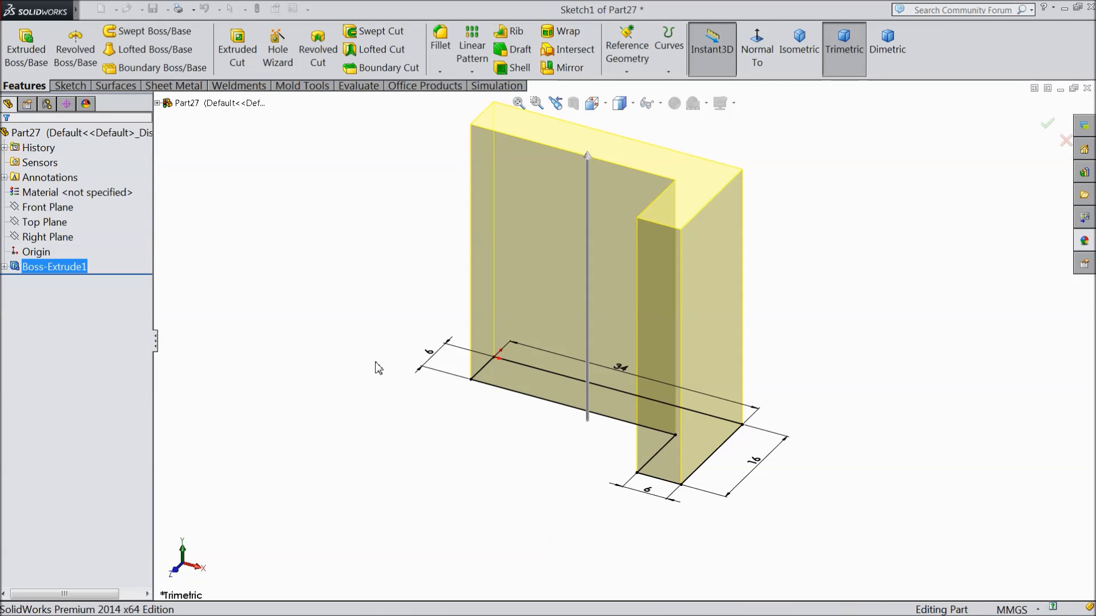
Step: Start a sketch on the inner face of the L-part's long leg and draw a vertical centerline about 22 mm long
left_click(545, 278)
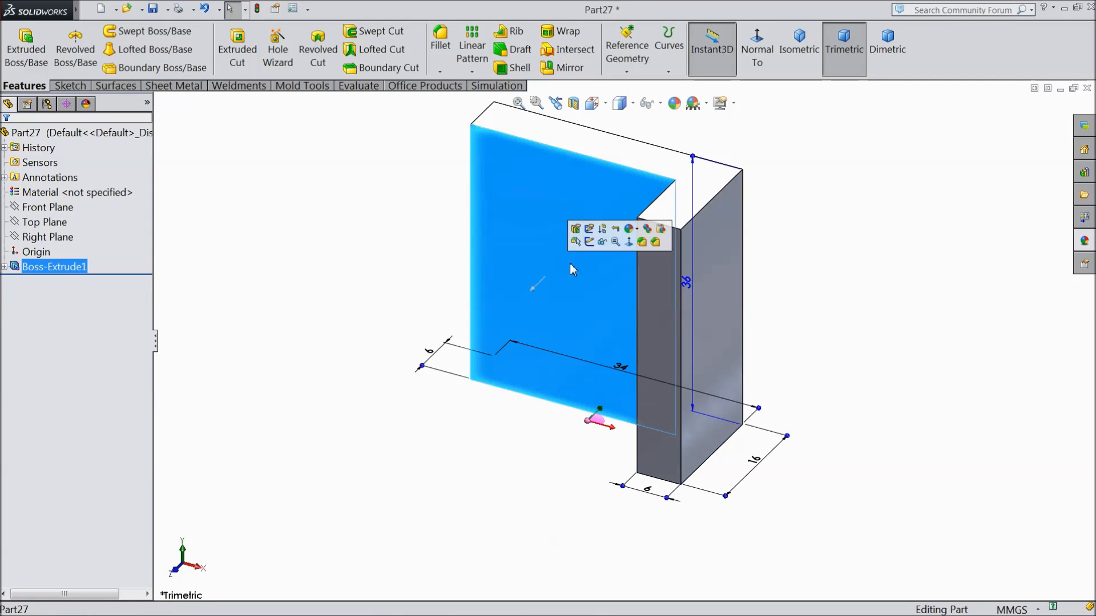
left_click(589, 242)
left_click(757, 49)
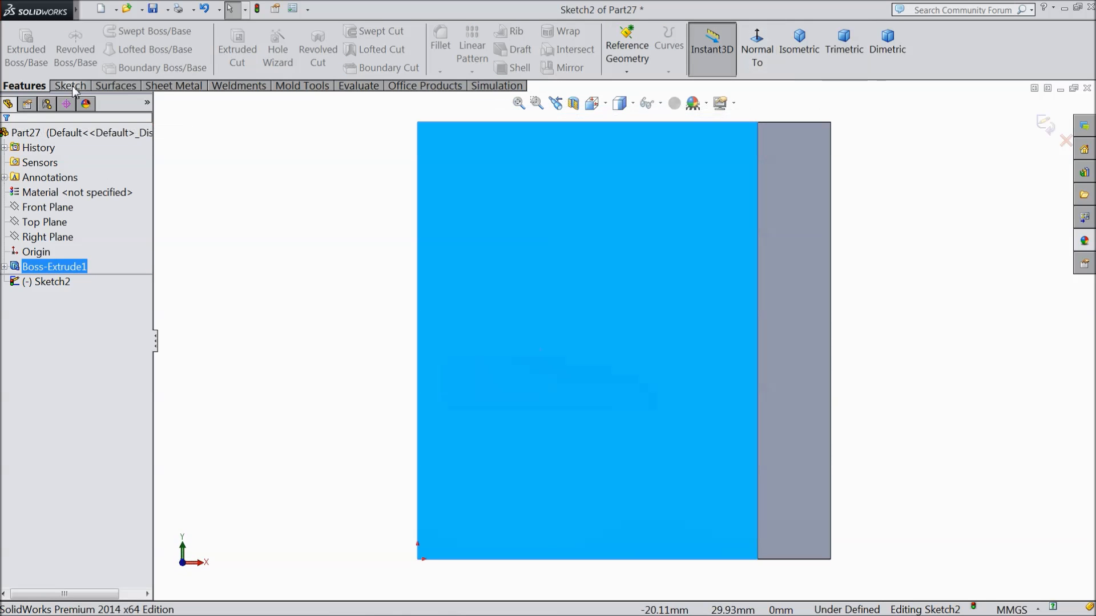
left_click(70, 85)
left_click(110, 32)
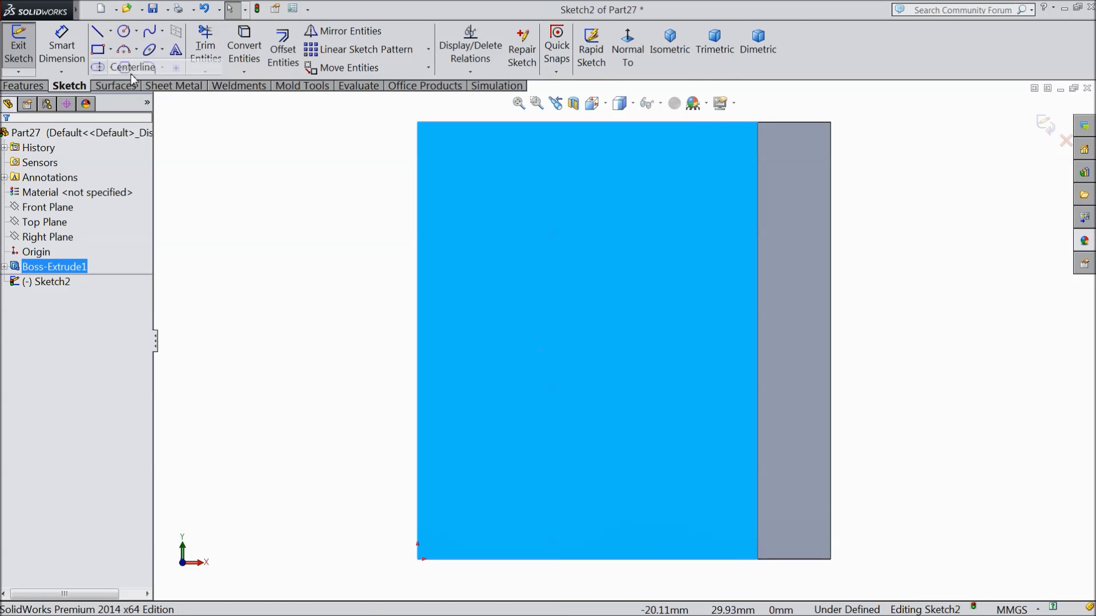
left_click(111, 64)
left_click(525, 173)
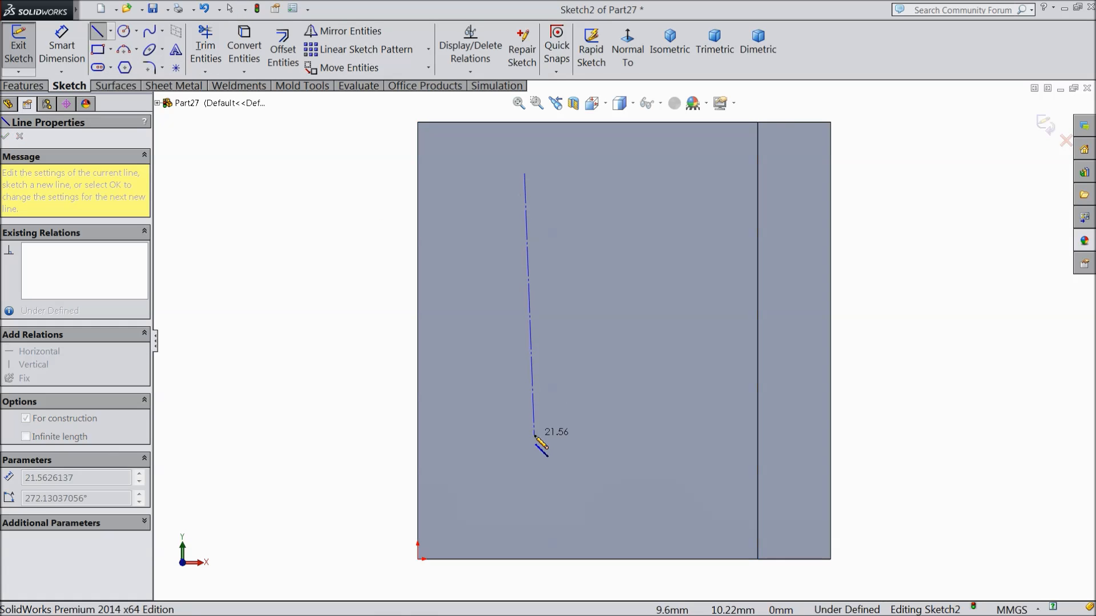
left_click(525, 444)
right_click(576, 389)
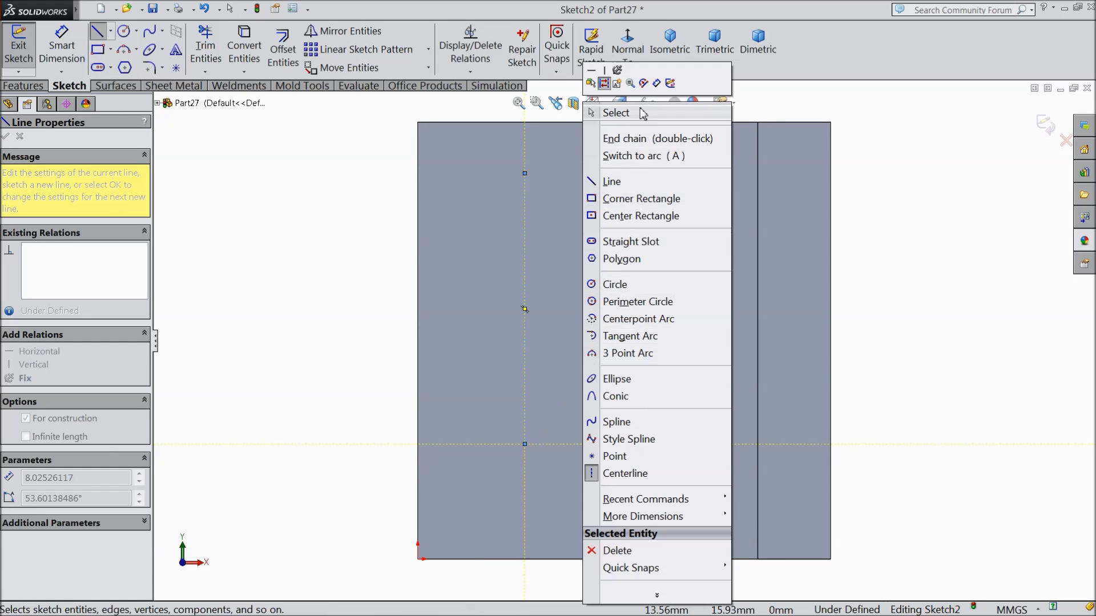
left_click(612, 110)
Step: Sketch two circles centred on the centerline, about 7 mm and 7.7 mm in diameter, and make them equal
left_click(125, 32)
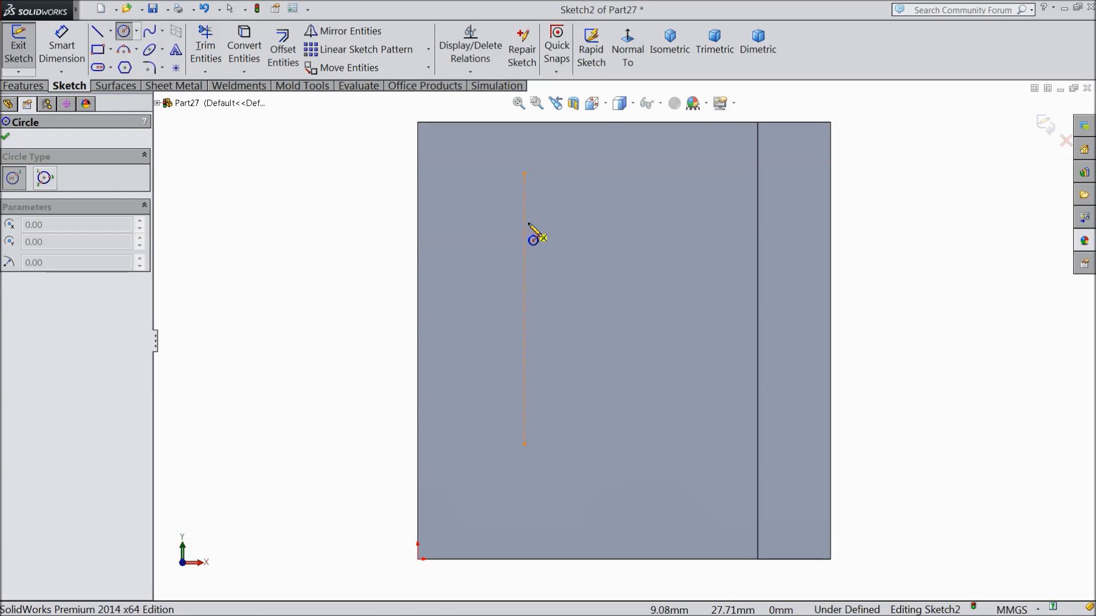
left_click(525, 216)
left_click(525, 259)
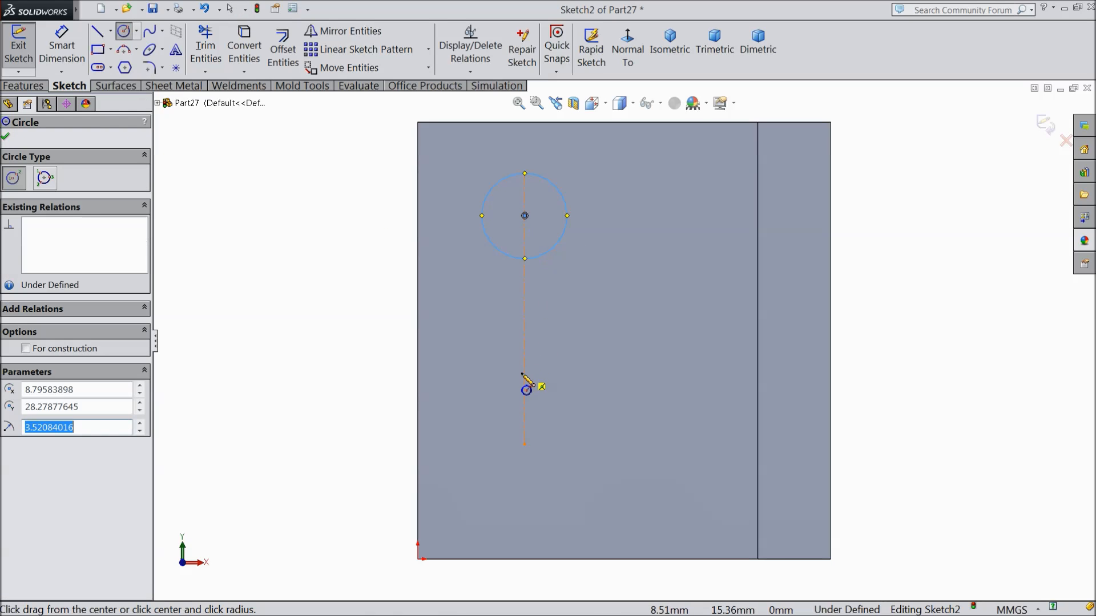
left_click(525, 375)
left_click(560, 407)
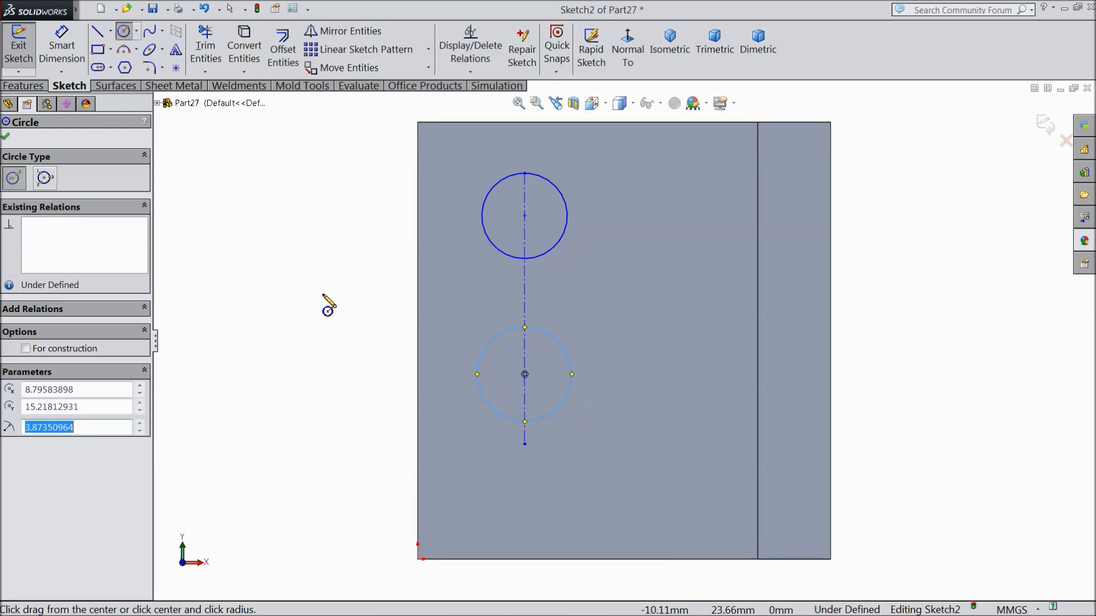
key("Escape")
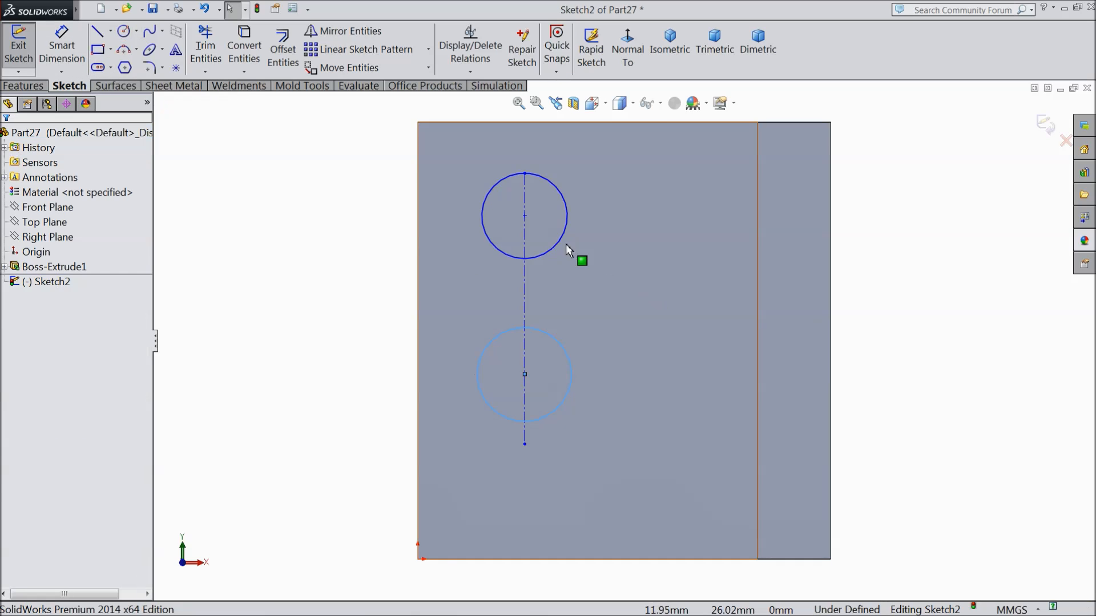
left_click(553, 245, "ctrl")
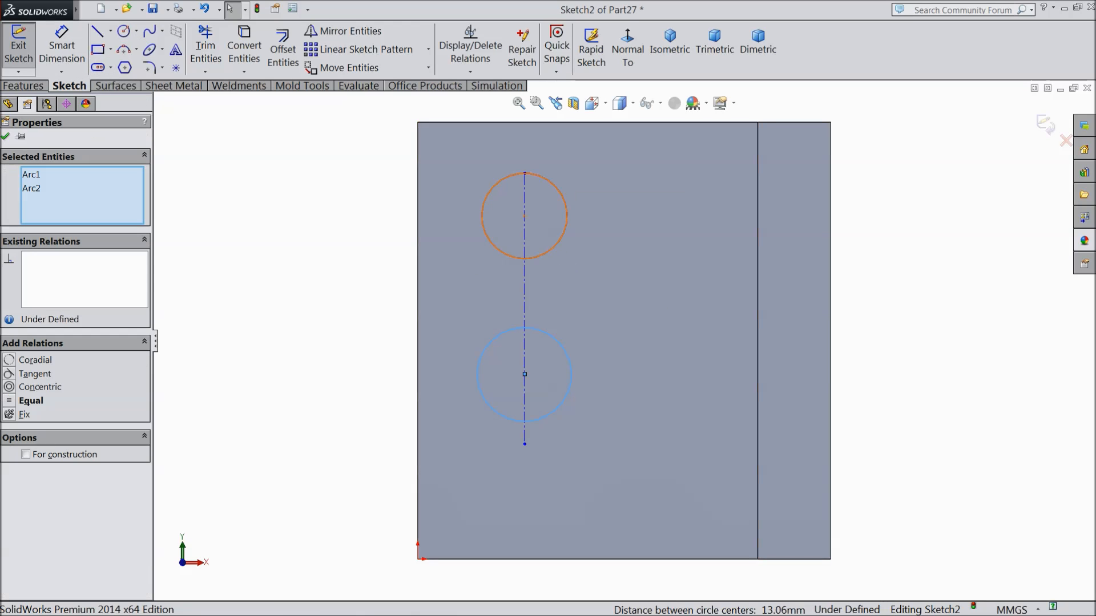
left_click(625, 200)
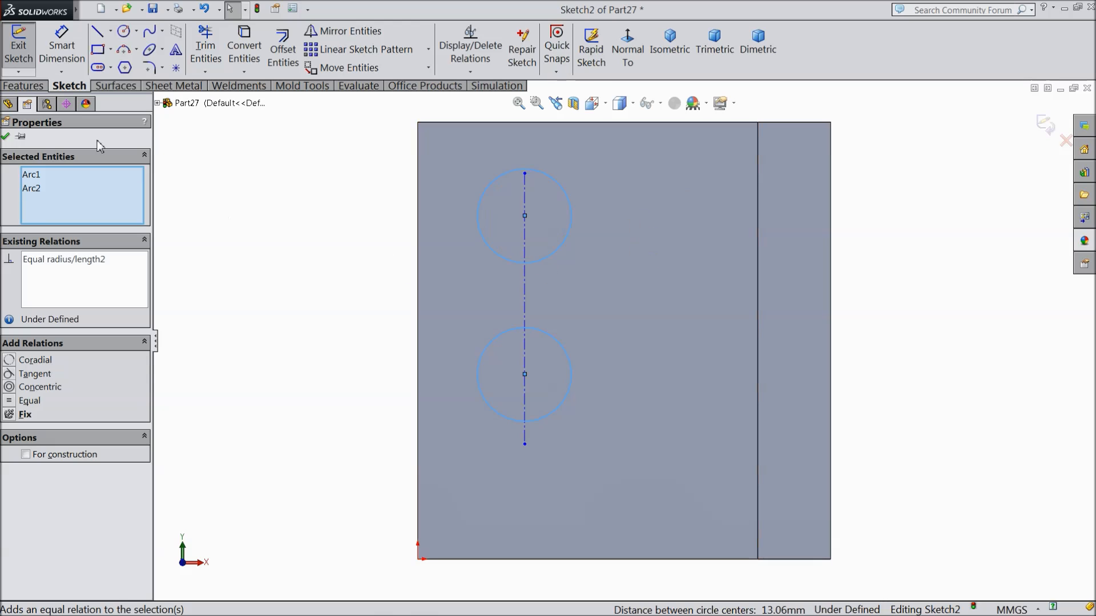
Step: Dimension the upper circle's diameter to 8 mm and its centre to 9 mm from the face's upper edge
left_click(62, 34)
left_click(569, 241)
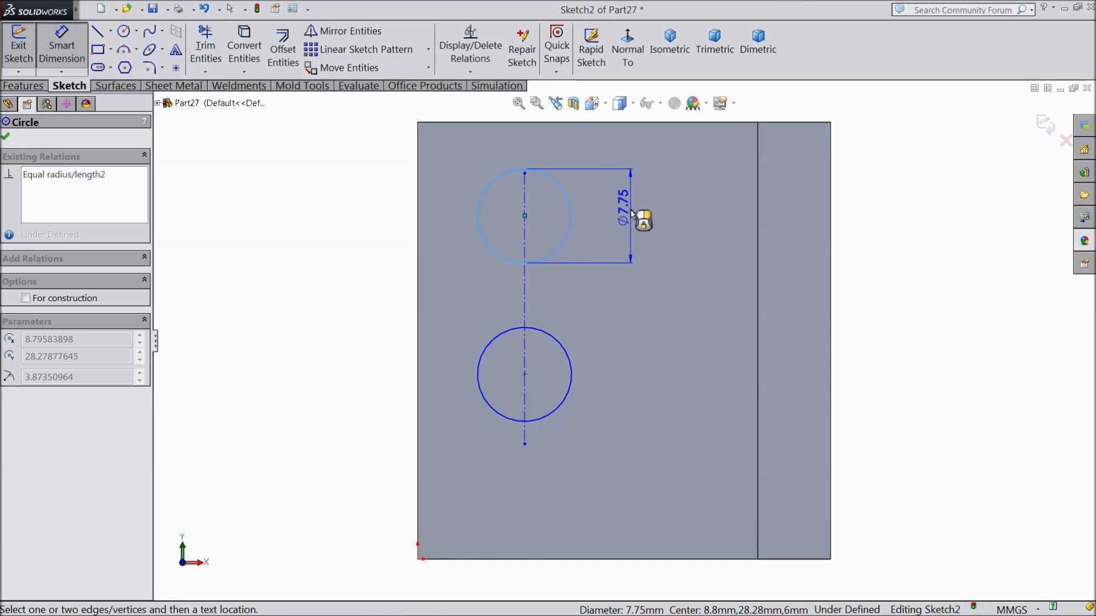
left_click(632, 214)
type("8")
left_click(569, 196)
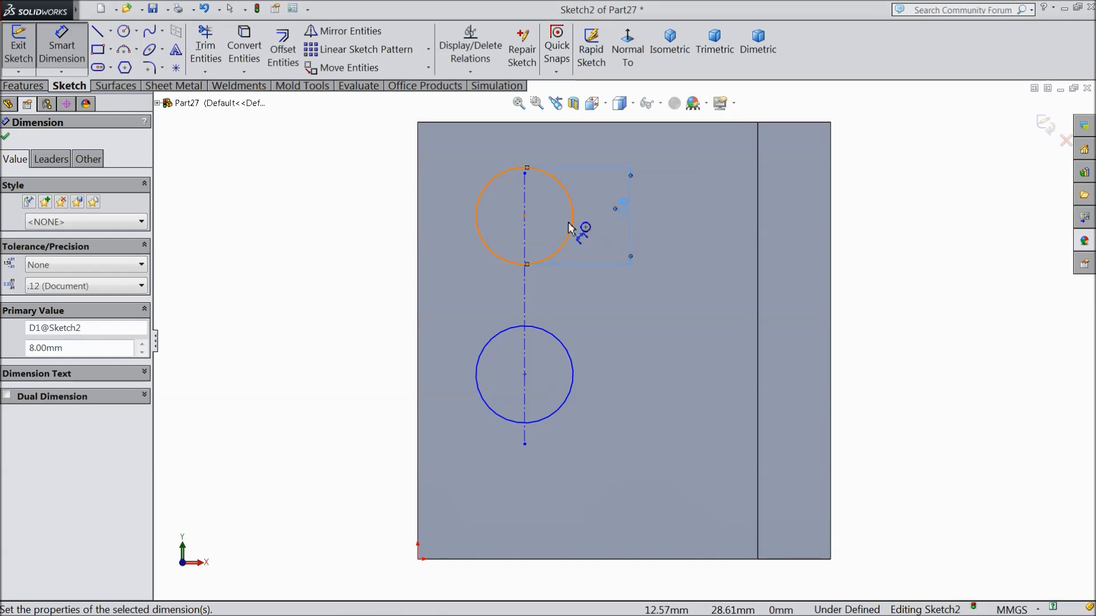
left_click(525, 217)
left_click(495, 124)
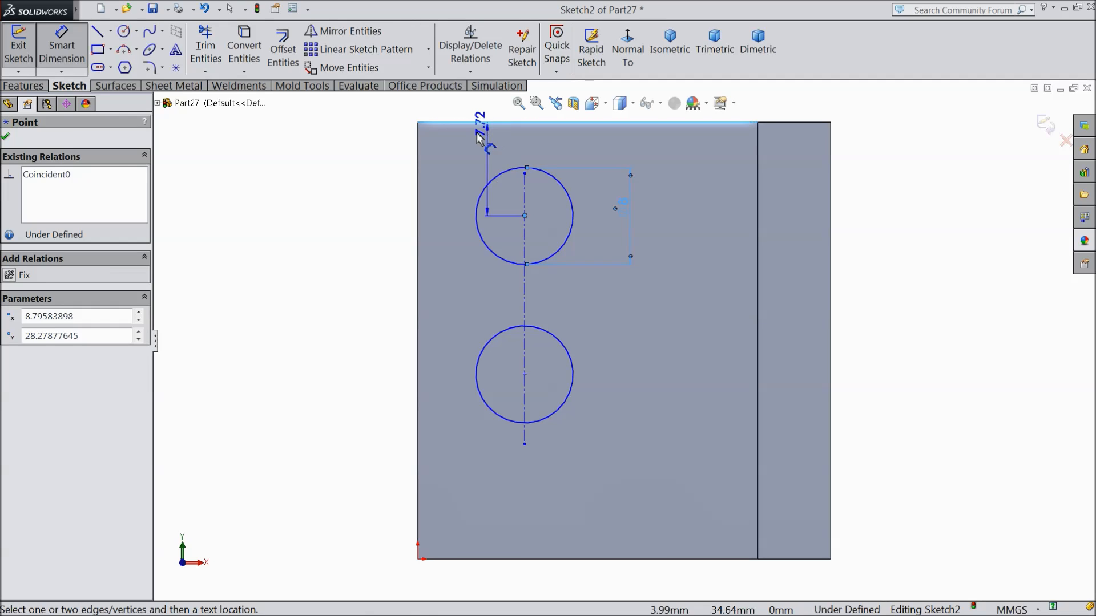
left_click(377, 177)
type("9")
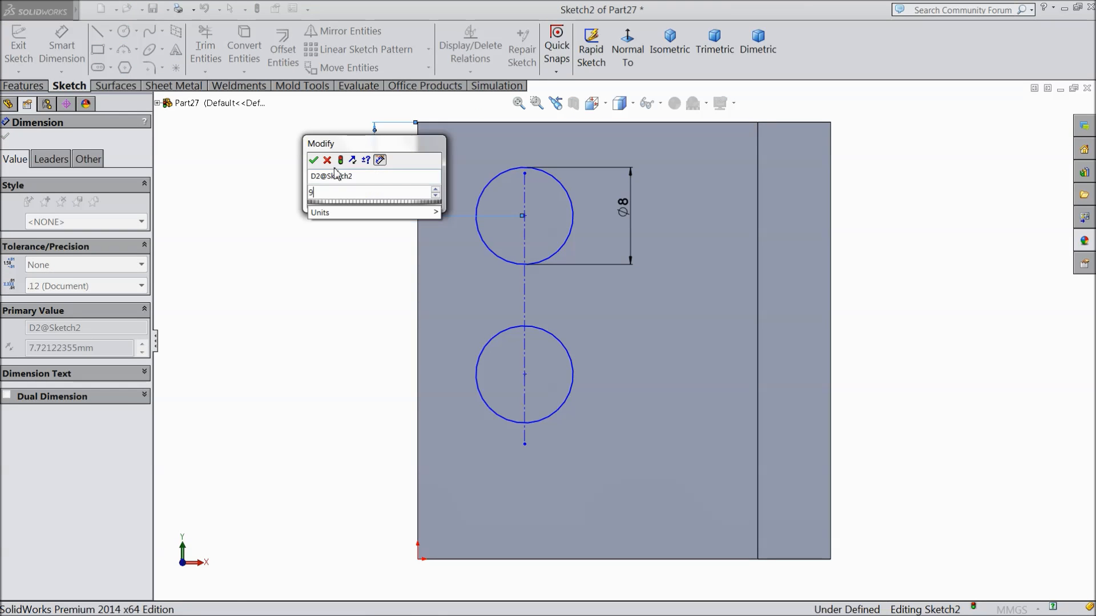
left_click(313, 161)
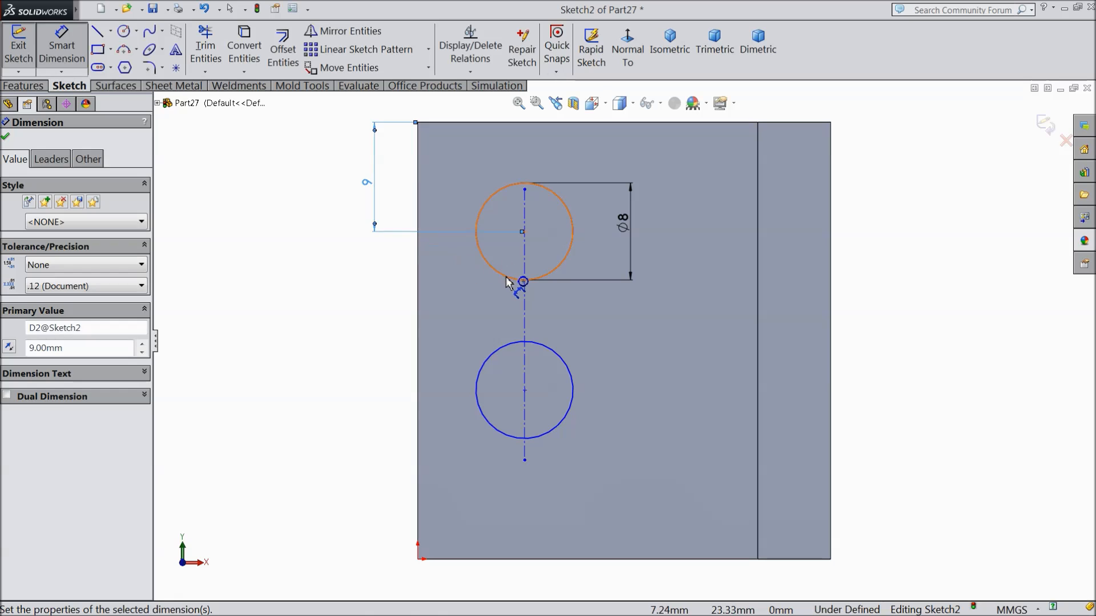
Step: Dimension the vertical distance between the two circle centres to 18 mm
left_click(514, 280)
left_click(510, 345)
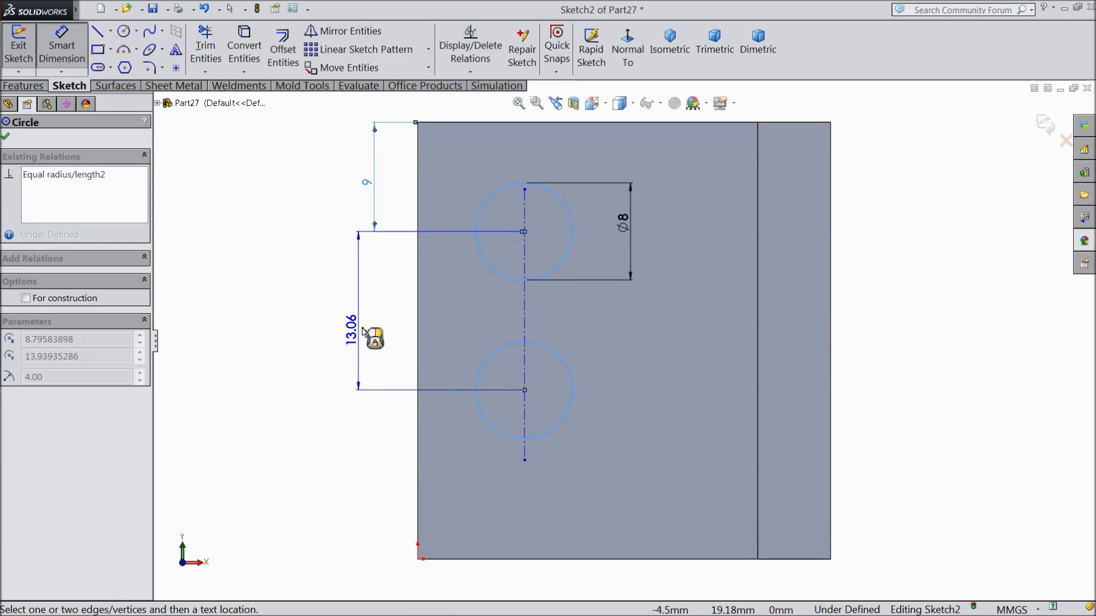
left_click(365, 332)
type("18")
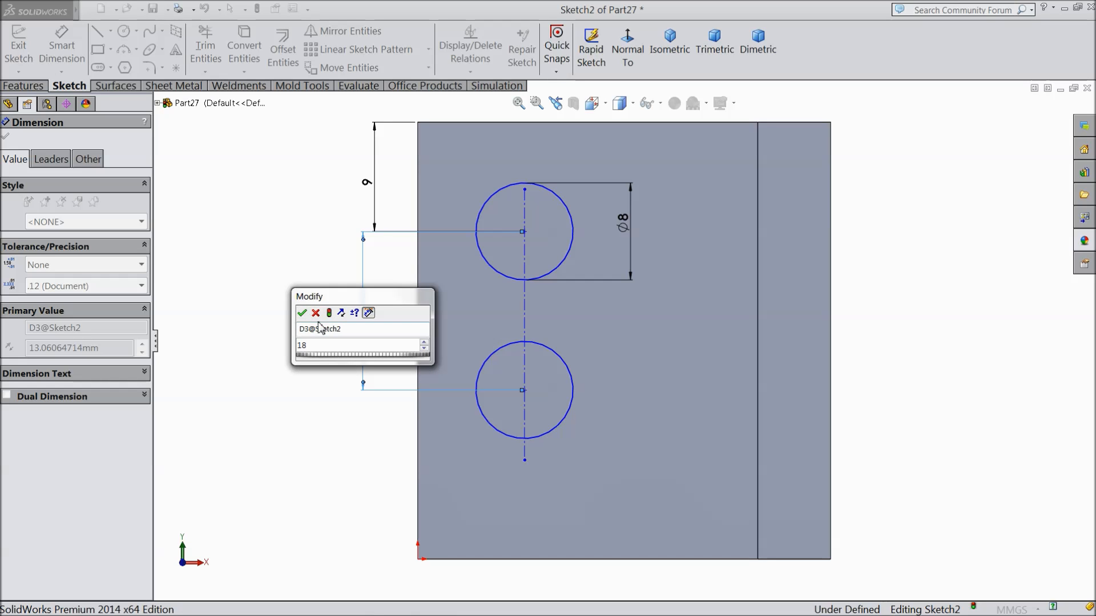
left_click(302, 313)
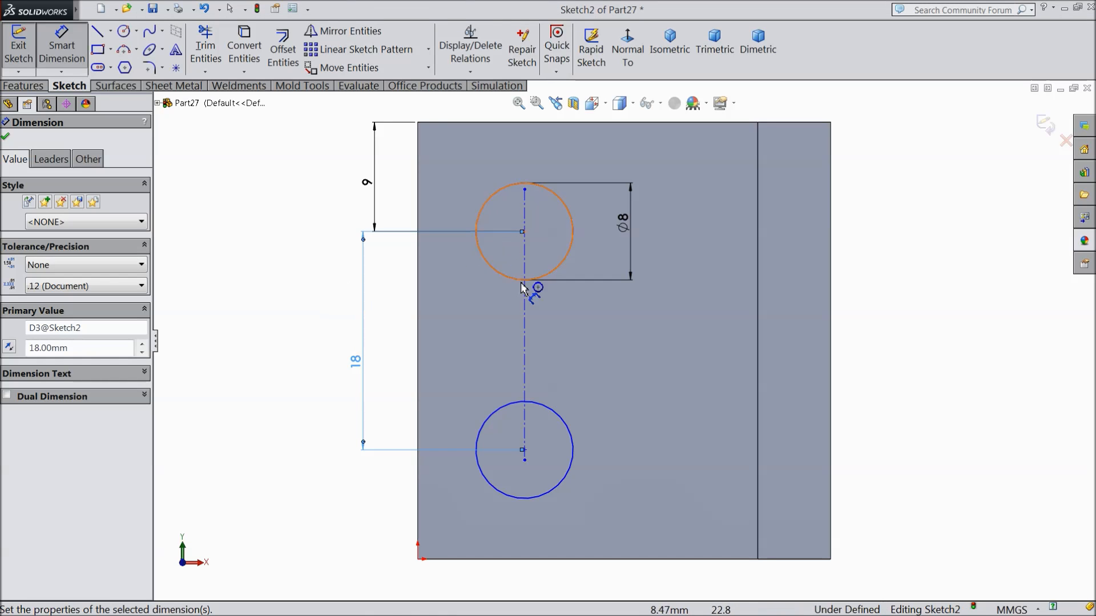
Step: Dimension the centerline to 12 mm from the face's outer vertical edge, and move the 9 mm dimension farther out from the part
left_click(523, 302)
left_click(418, 304)
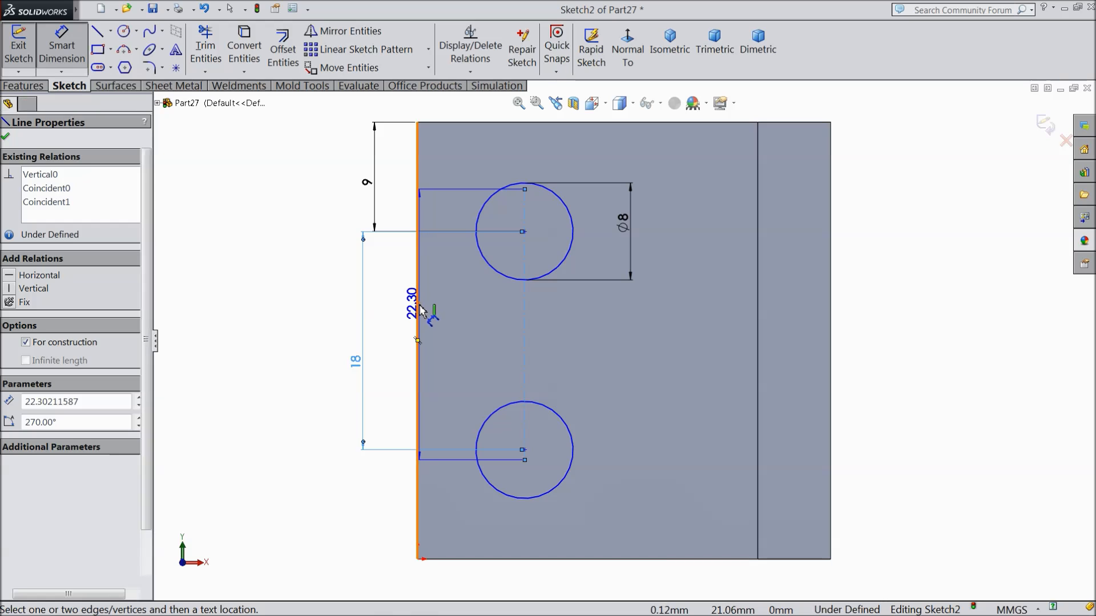
scroll(481, 243, "up", 2)
scroll(481, 243, "up", 1)
left_click(528, 203)
type("12")
left_click(468, 182)
scroll(619, 316, "down", 1)
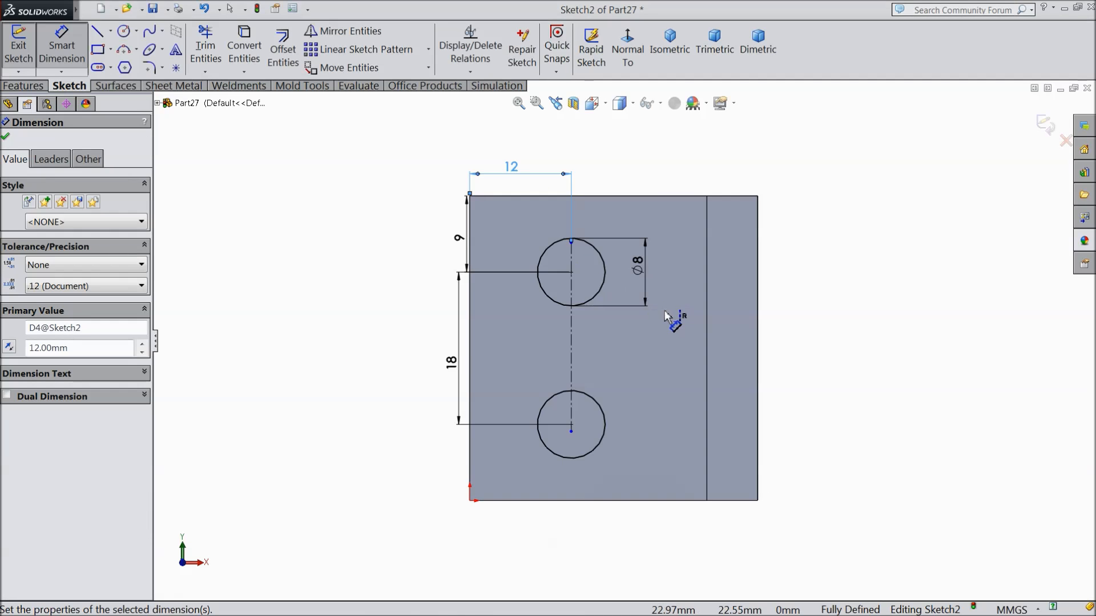
left_click_drag(458, 237, 425, 242)
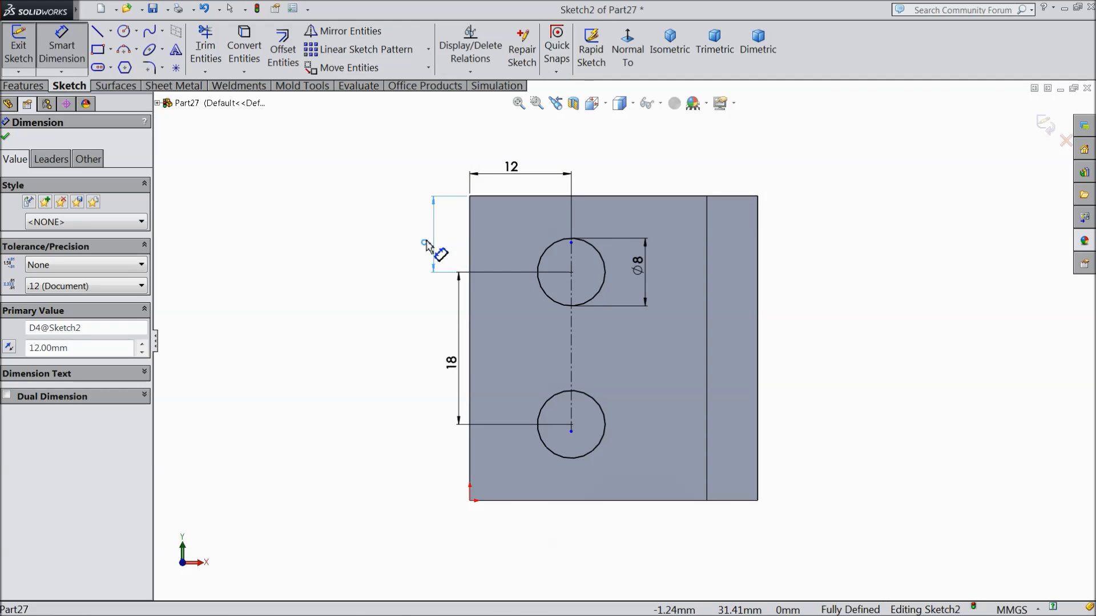
left_click(7, 138)
Step: Cut the two circles through the plate with a blind Extruded Cut 36 mm deep
left_click(23, 86)
left_click(237, 51)
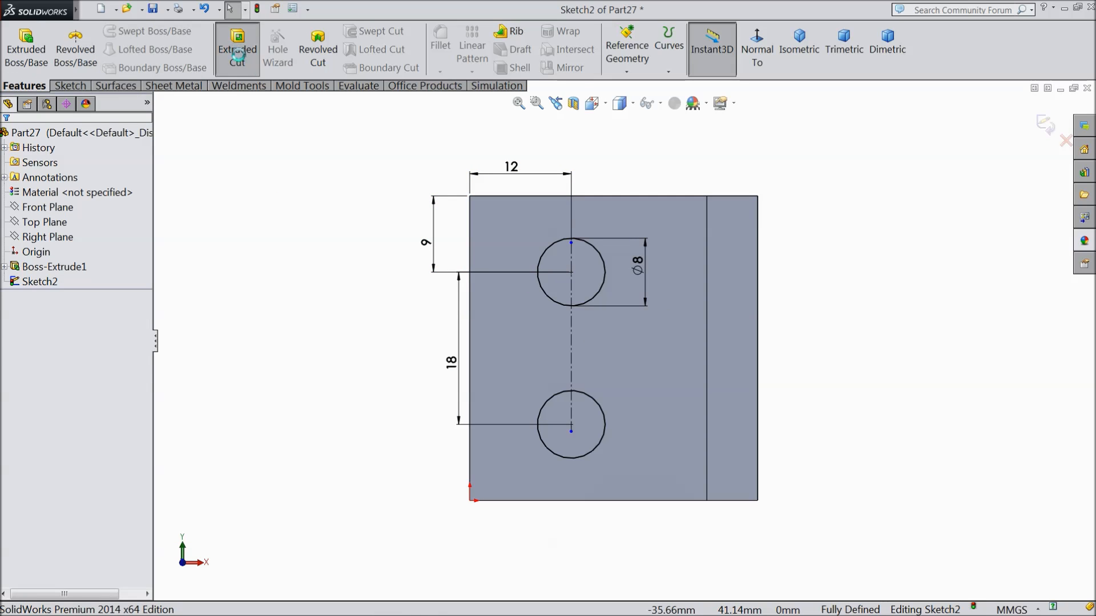
middle_click_drag(352, 213, 330, 276)
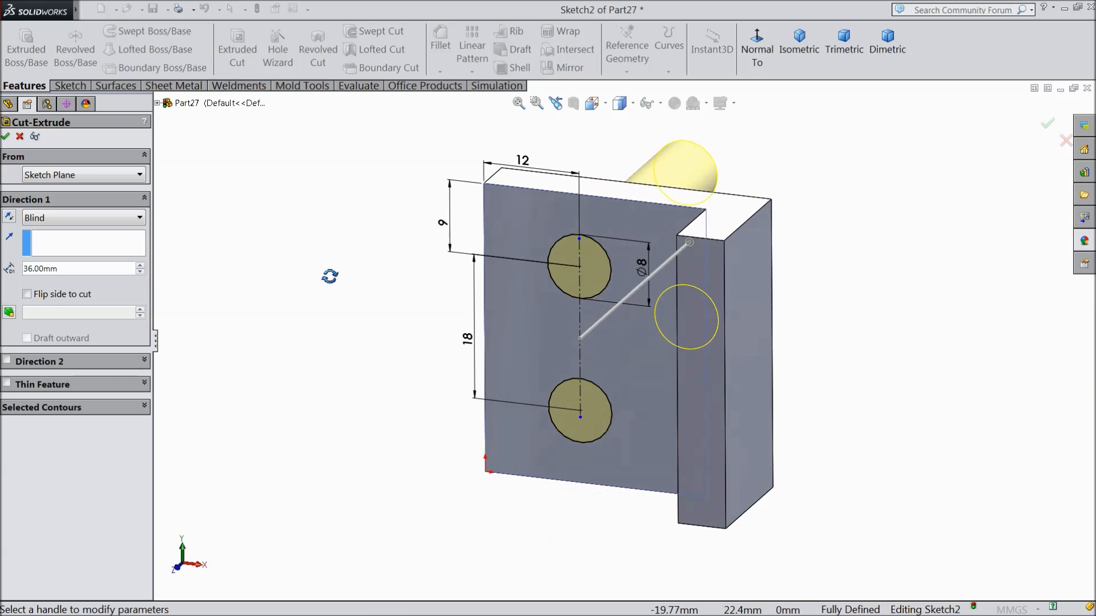
left_click(6, 138)
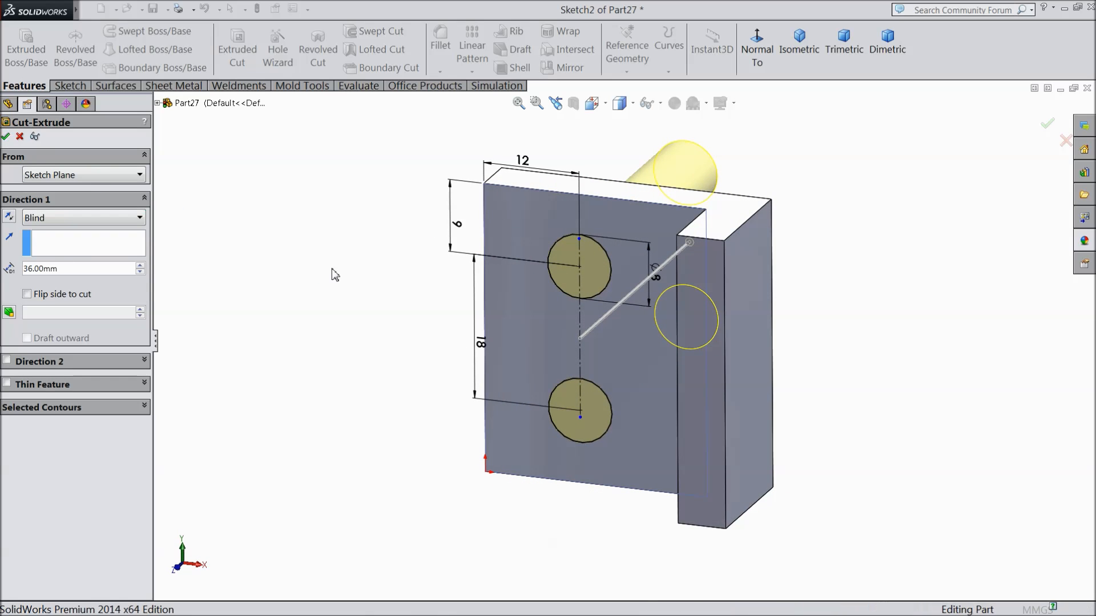
middle_click_drag(377, 300, 363, 320)
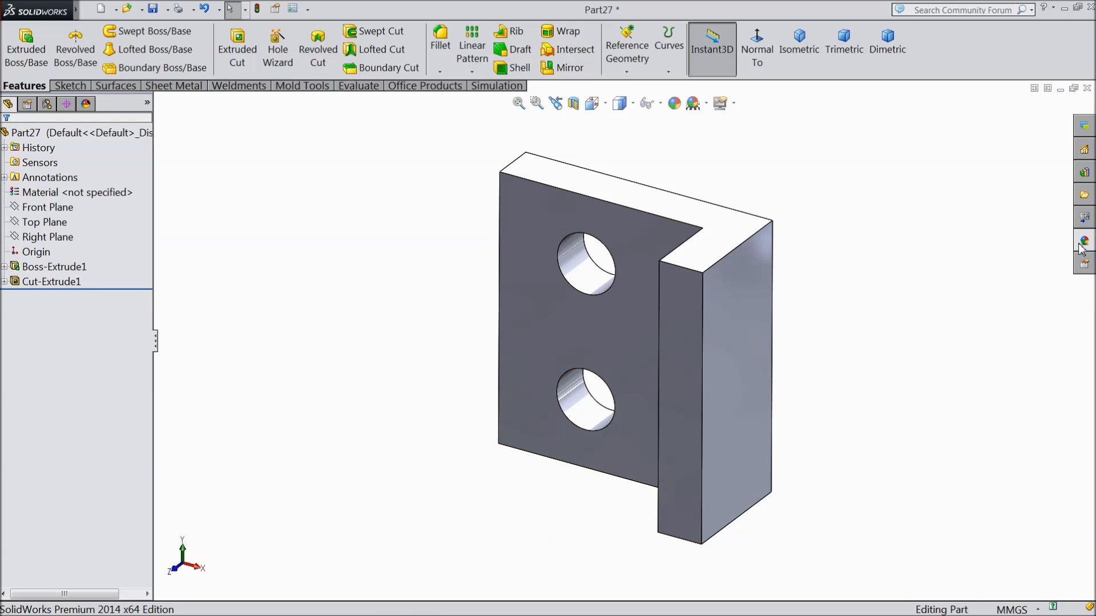
Step: Apply the satin finish stainless steel appearance to the whole part
left_click(137, 133)
left_click(1086, 242)
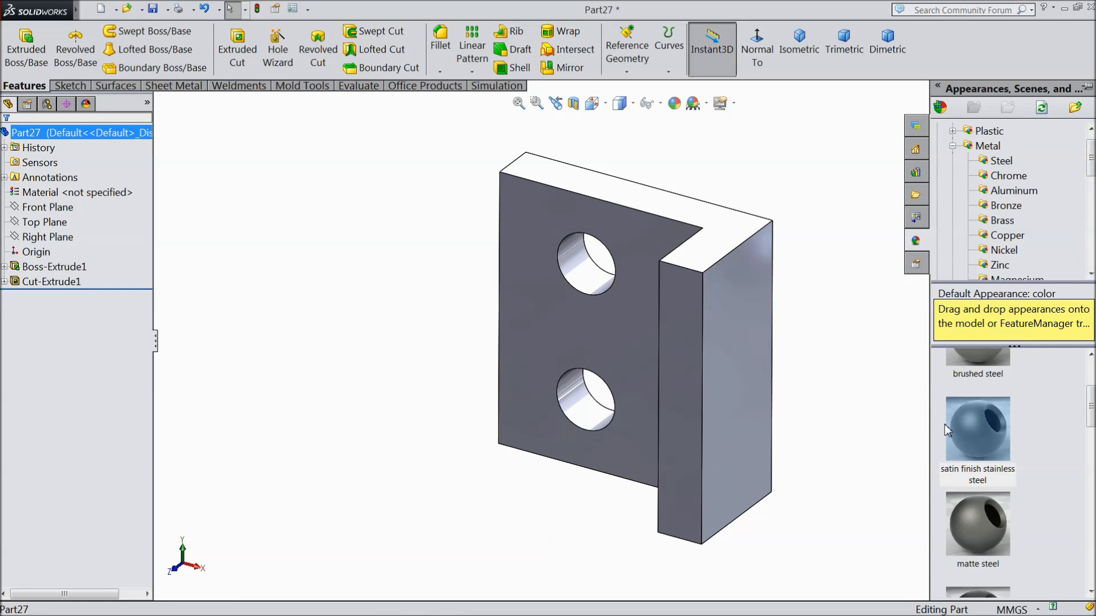
double_click(997, 440)
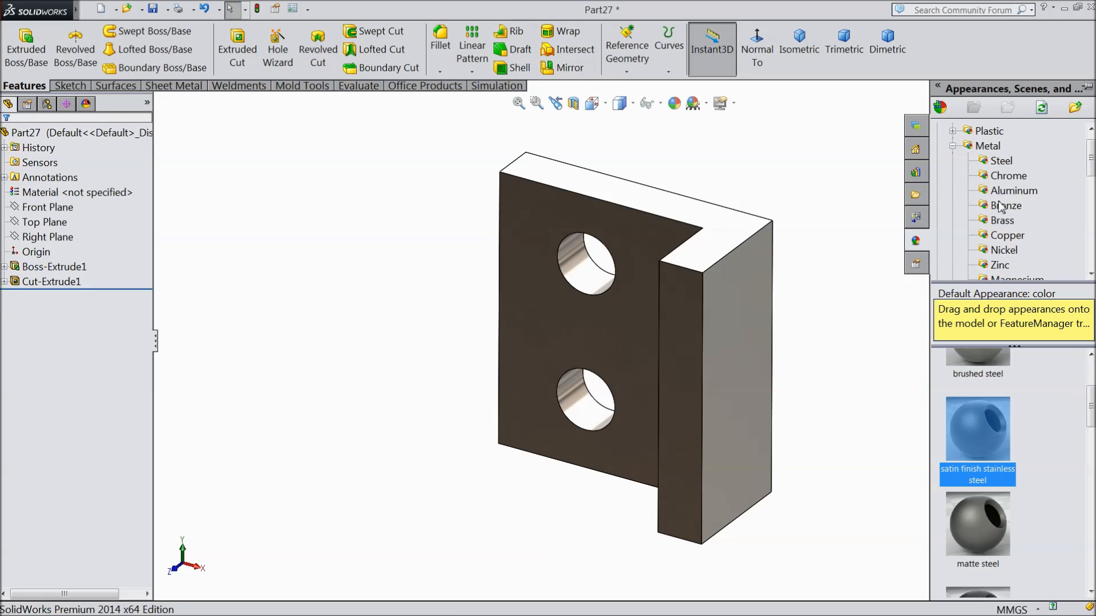
Step: Try the satin finish chrome appearance on the part
left_click(1008, 177)
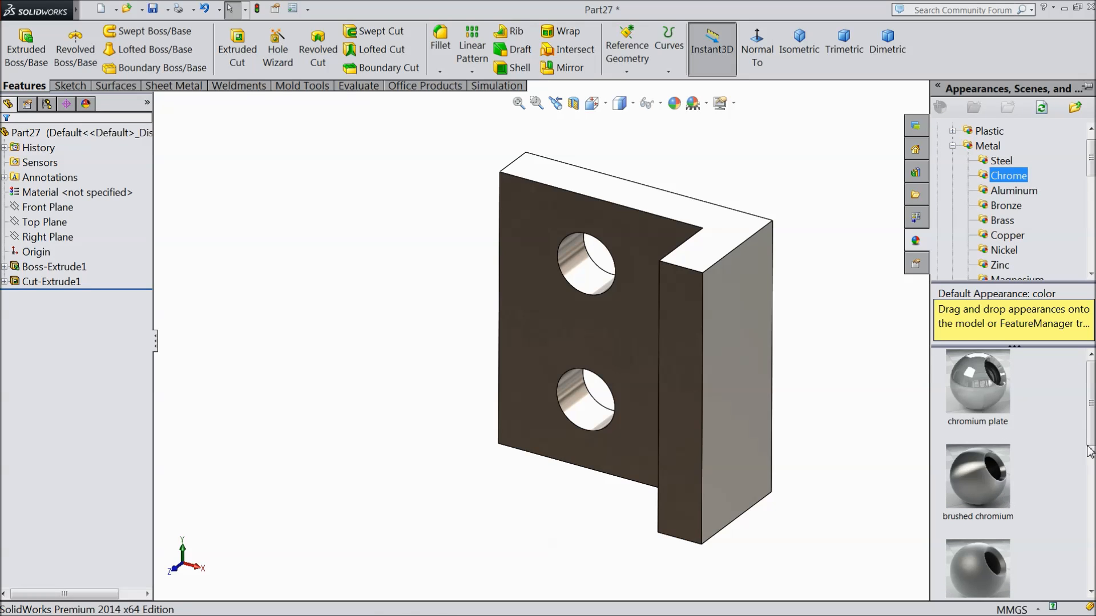
scroll(1091, 428, "down", 1)
double_click(984, 515)
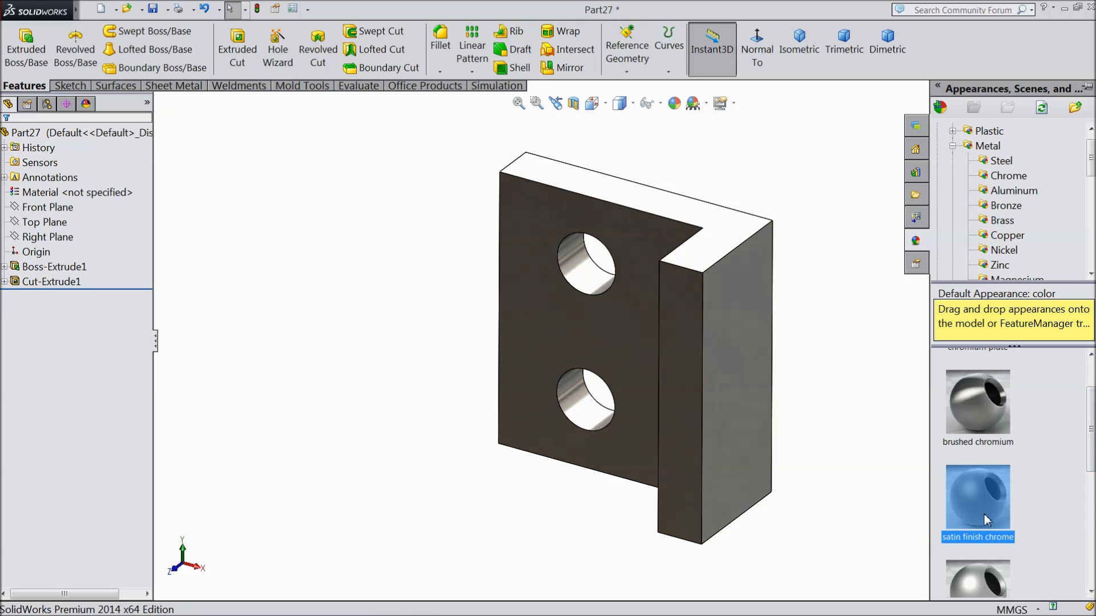
middle_click_drag(829, 447, 848, 476)
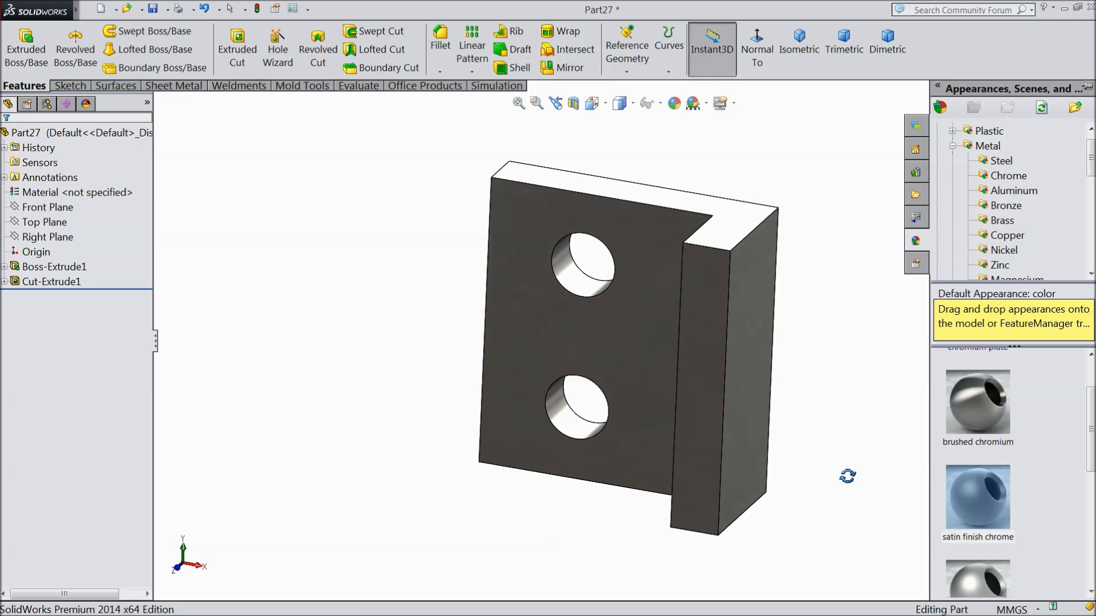
Step: Switch the part's appearance back to satin finish stainless steel and fit the model in view
left_click(1002, 161)
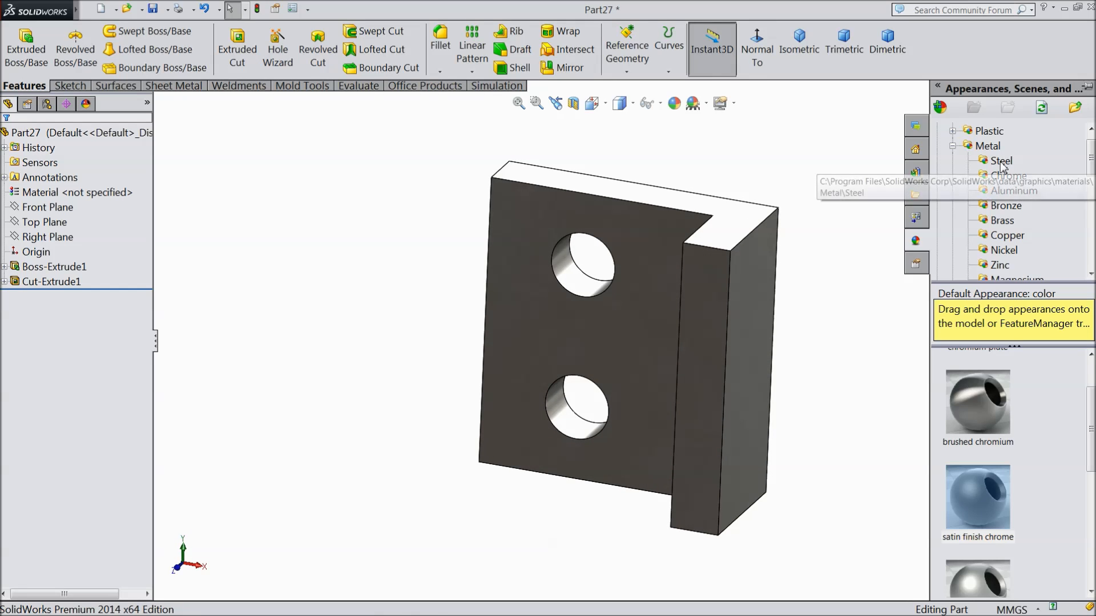
left_click_drag(1091, 381, 1092, 398)
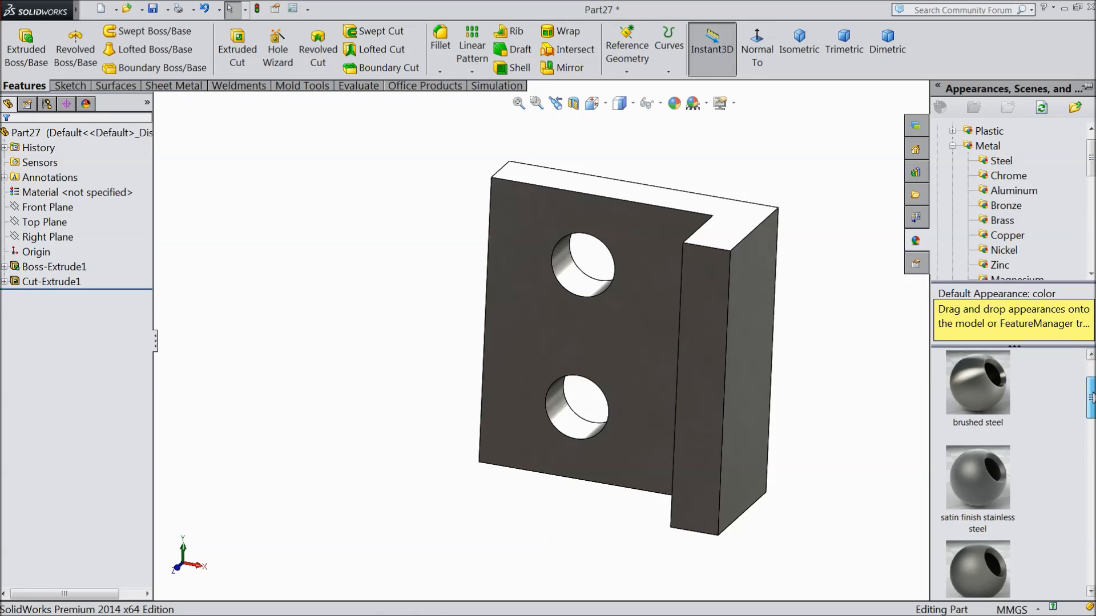
left_click(986, 495)
middle_click_drag(788, 457, 856, 498)
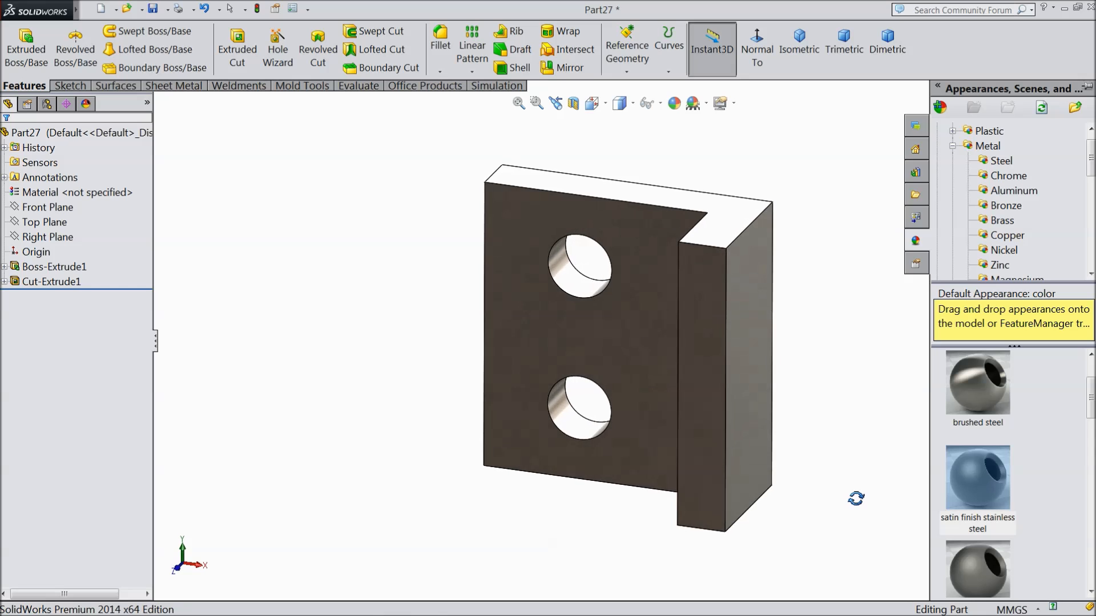
key("f")
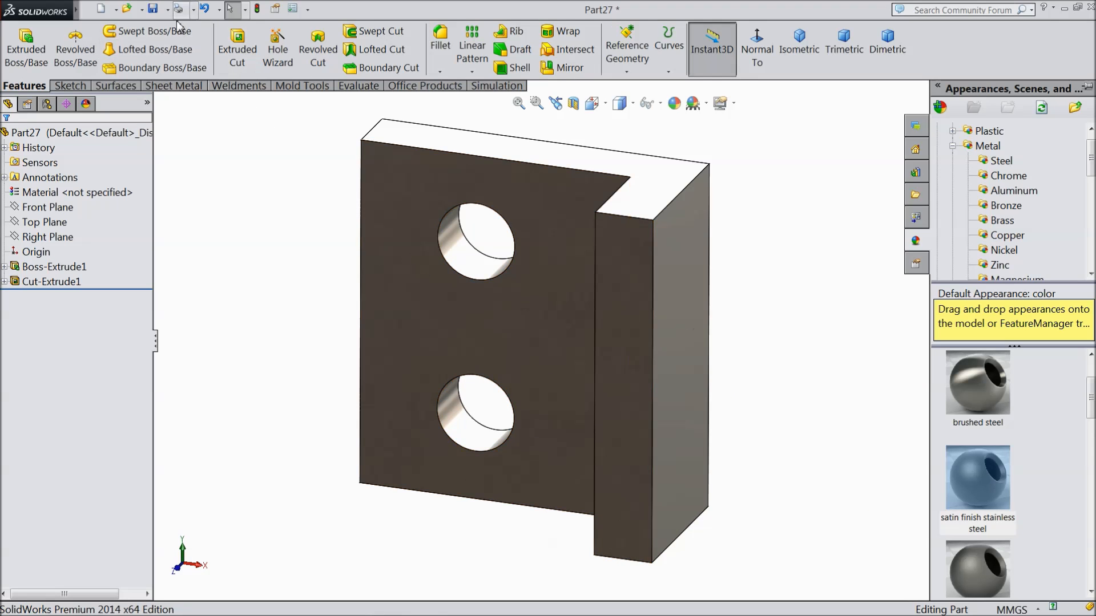
Step: Save the part in the Pipe Cutter folder as 7.Support plate
left_click(156, 9)
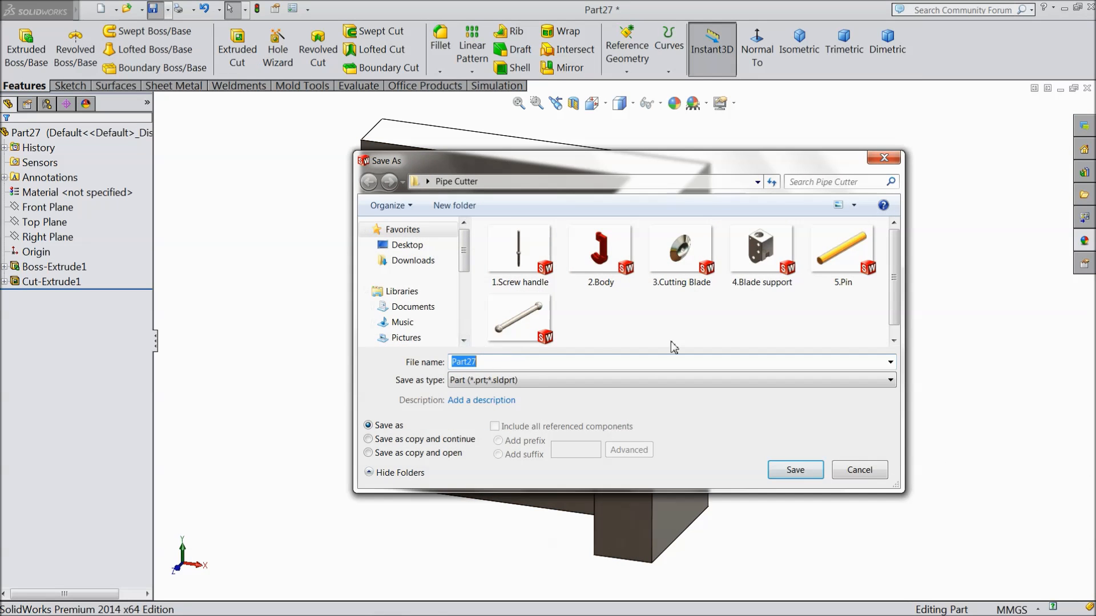
left_click_drag(893, 290, 889, 317)
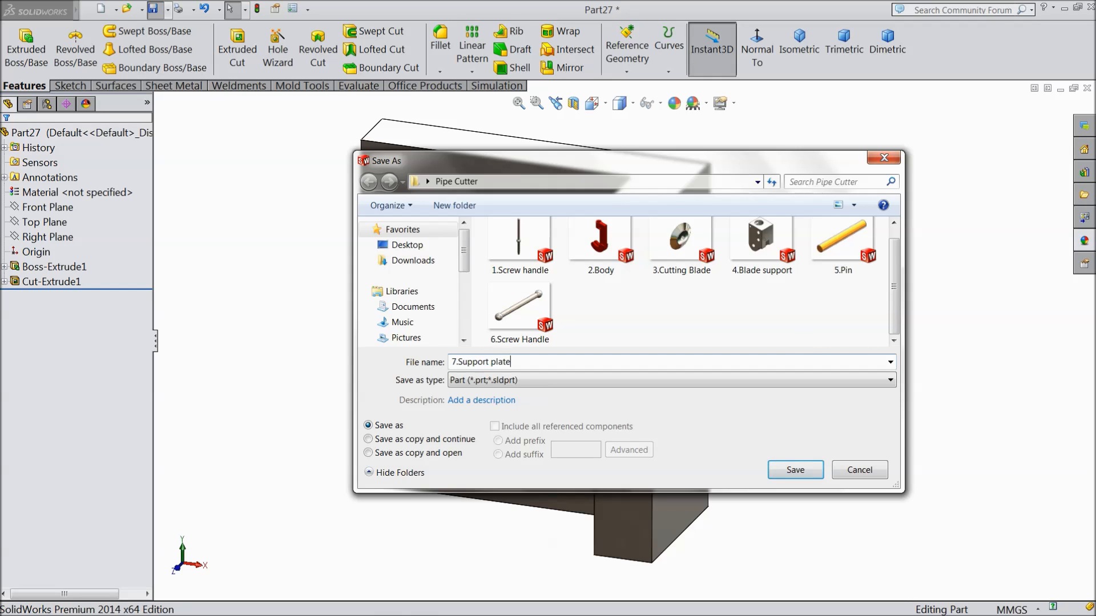
left_click(786, 474)
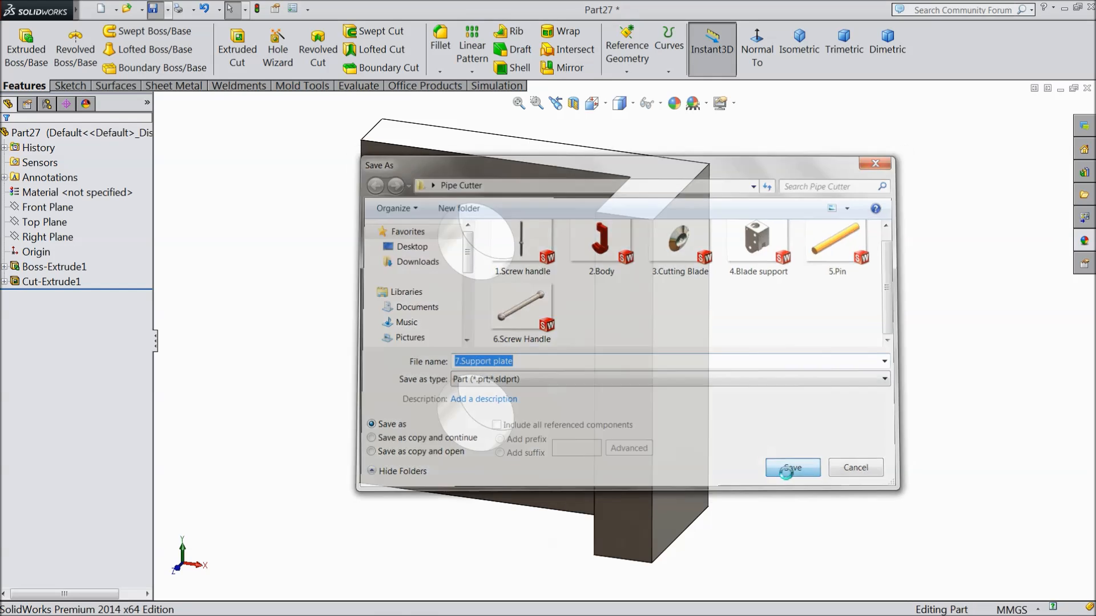
middle_click_drag(763, 403, 580, 304)
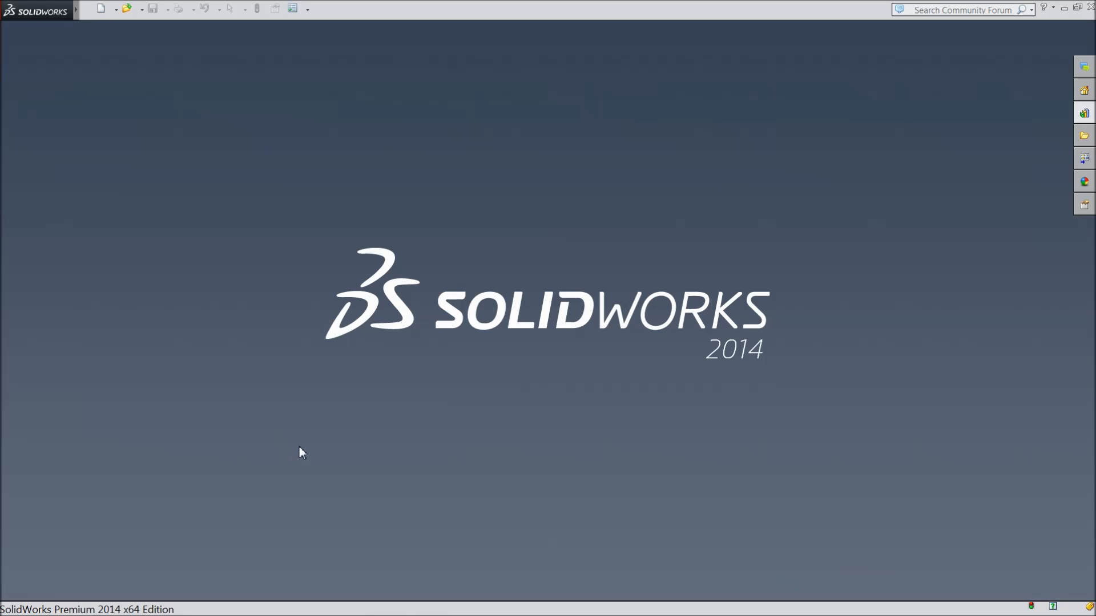
Step: Create a new assembly document and widen the component insertion settings area
left_click(103, 9)
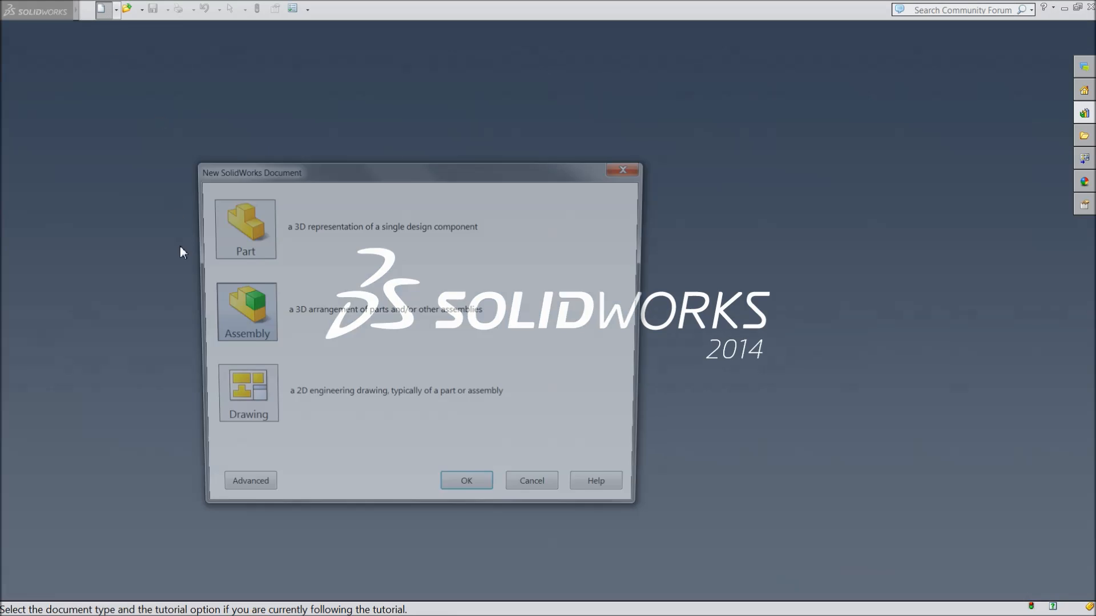
left_click(471, 491)
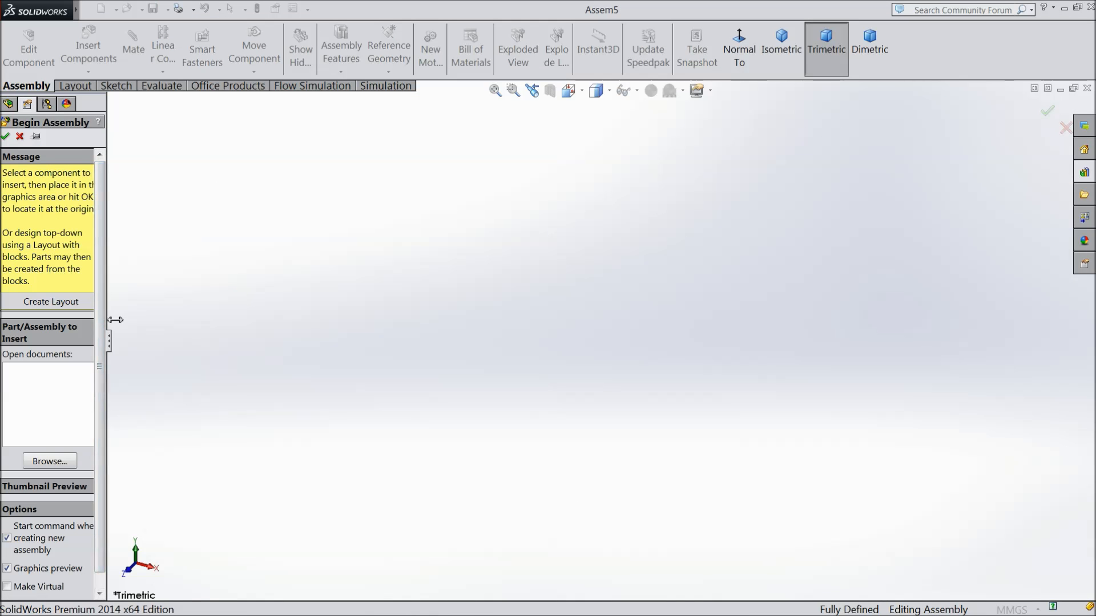
left_click_drag(108, 321, 140, 320)
Step: Insert 2.Body from the Pipe Cutter folder on the Desktop and place it as the assembly's first component
left_click(69, 419)
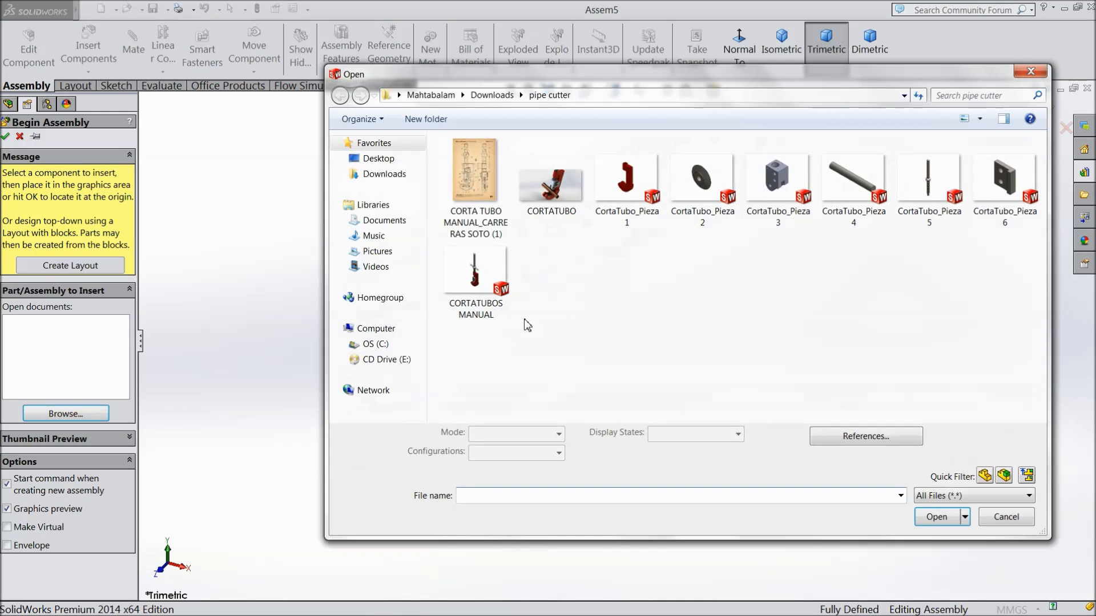
left_click(382, 160)
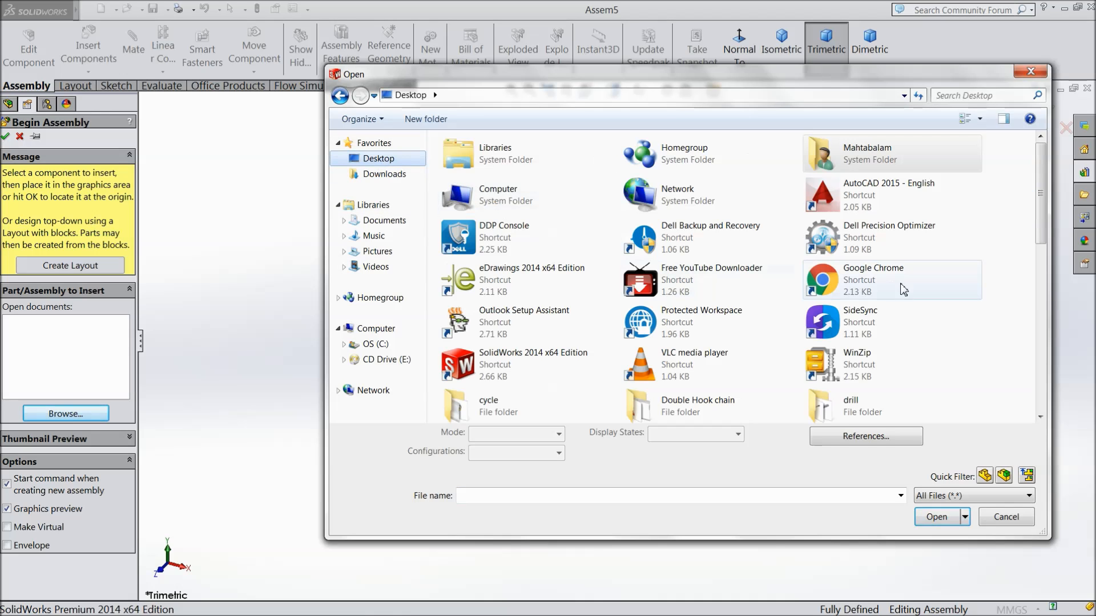
left_click_drag(1043, 218, 1053, 303)
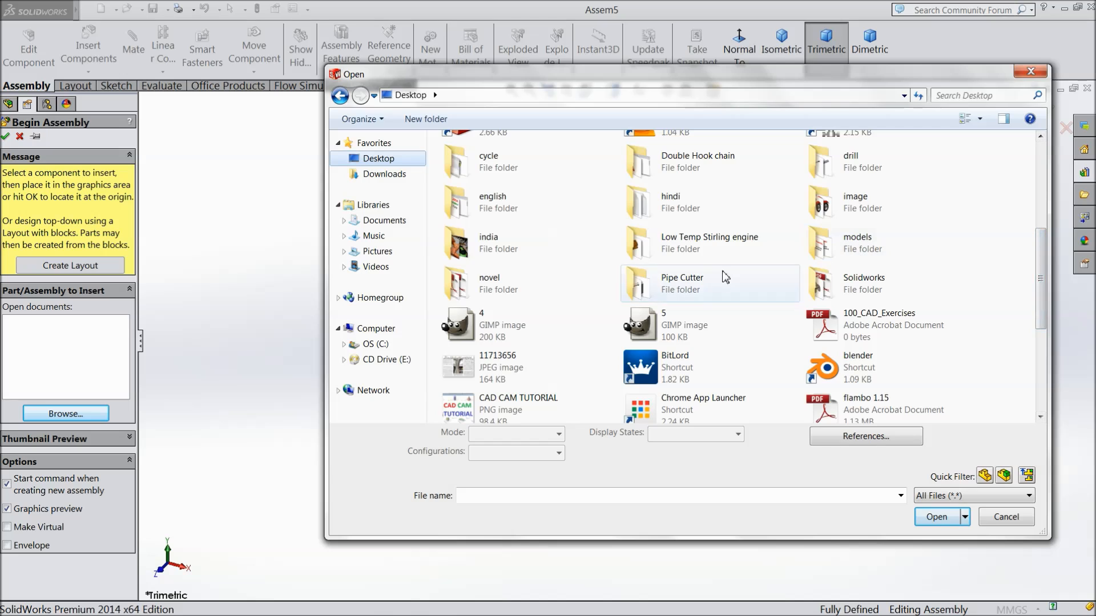
double_click(695, 282)
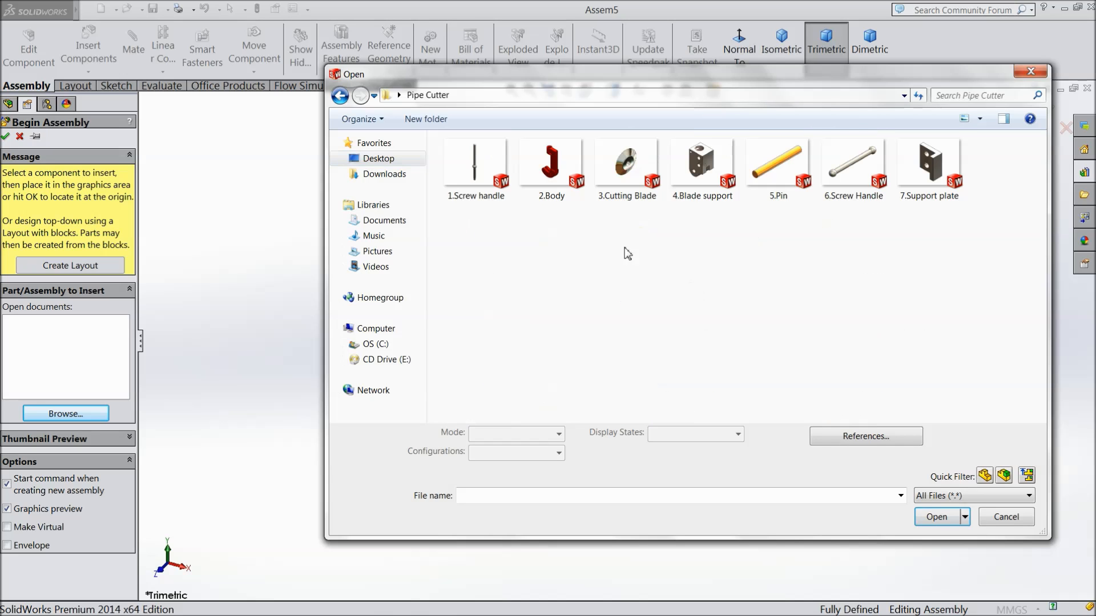
left_click(559, 188)
left_click(942, 517)
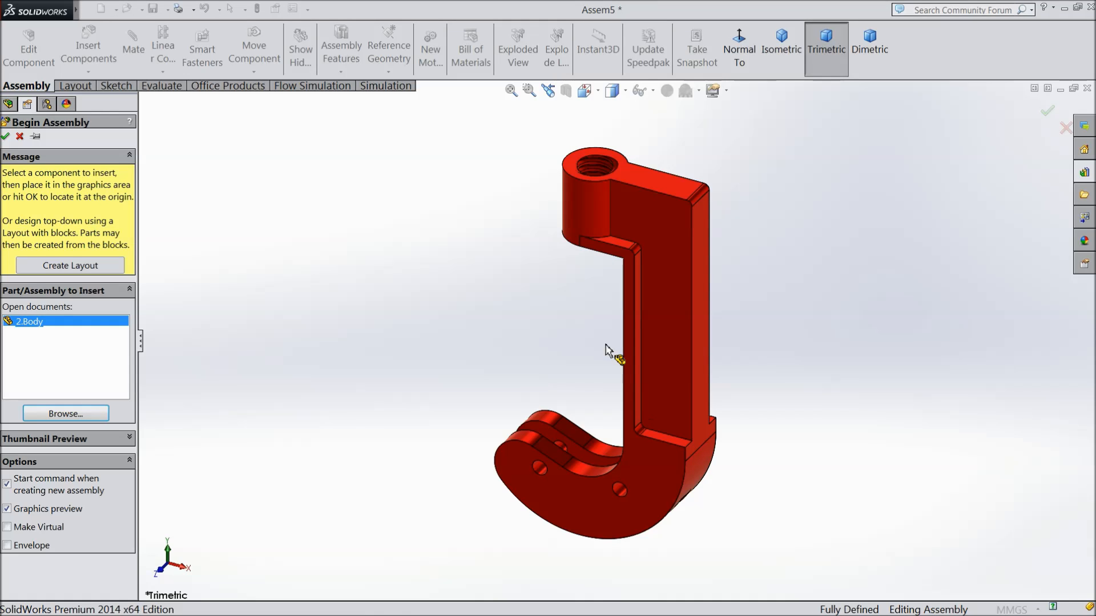
left_click(617, 346)
Step: Apply the Plain White scene to the assembly and fit the body in view
left_click(700, 91)
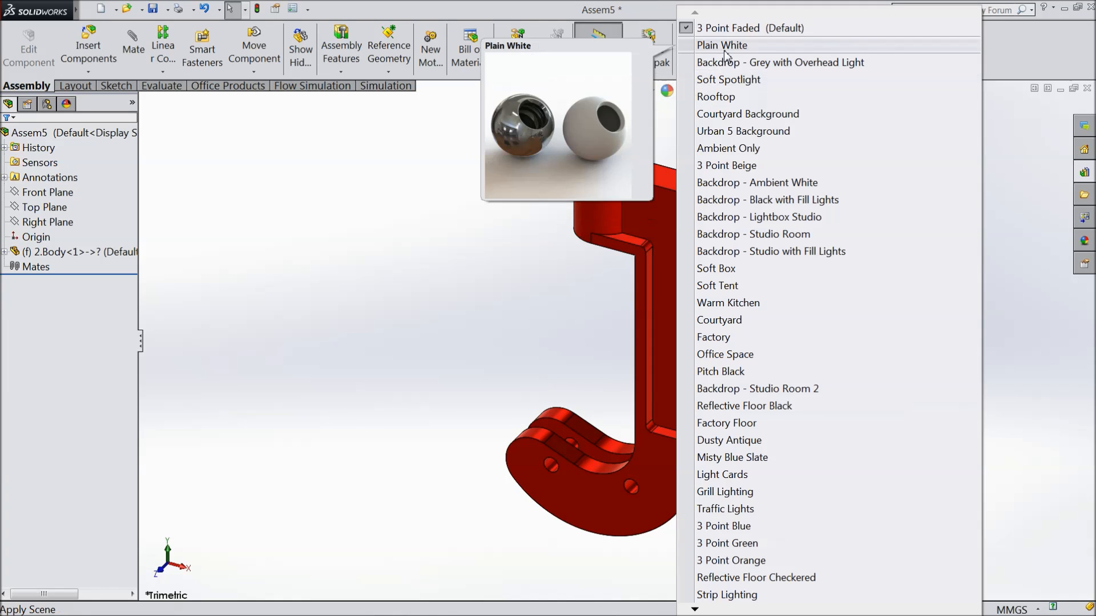
left_click(725, 44)
key("f")
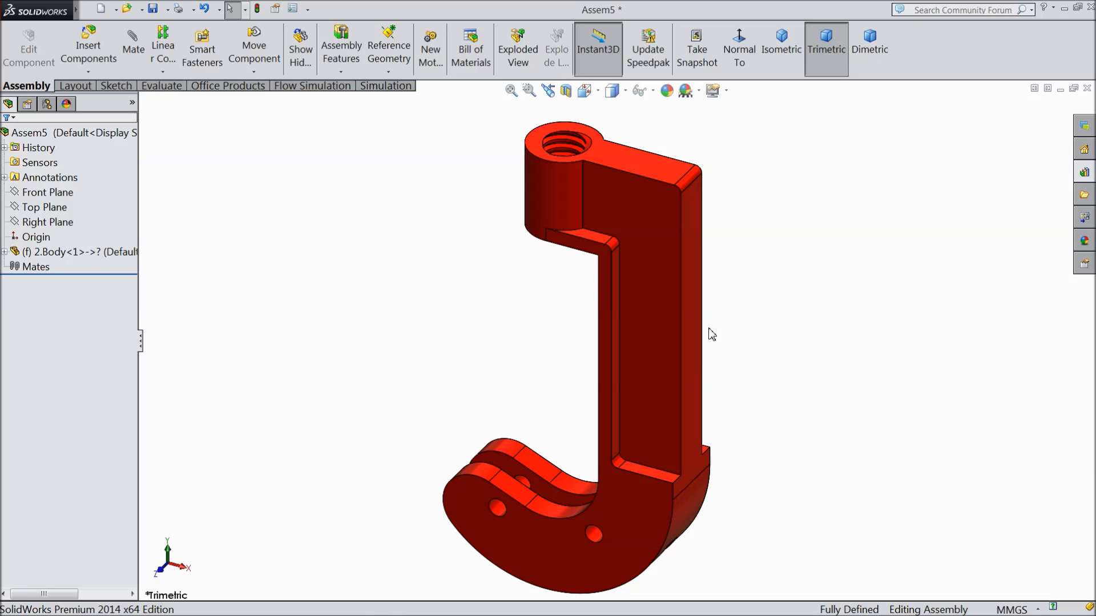
Step: Start inserting another component and browse the Pipe Cutter folder for its part file
left_click(88, 48)
left_click(80, 416)
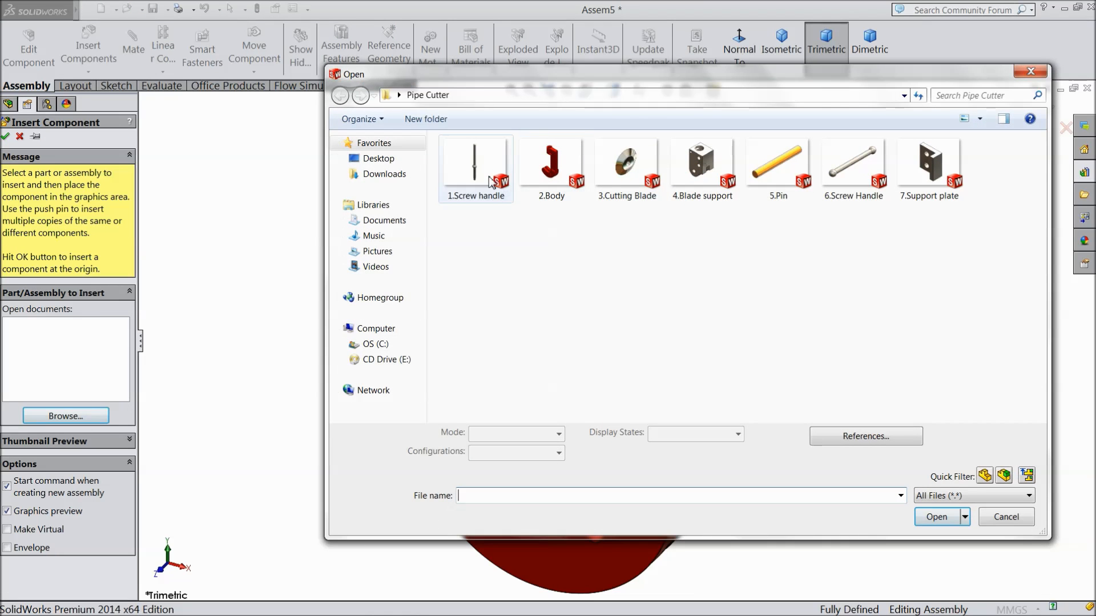
Step: Insert the 1.Screw handle part into the assembly and move it close to the red body's threaded boss
left_click(489, 181)
left_click(942, 517)
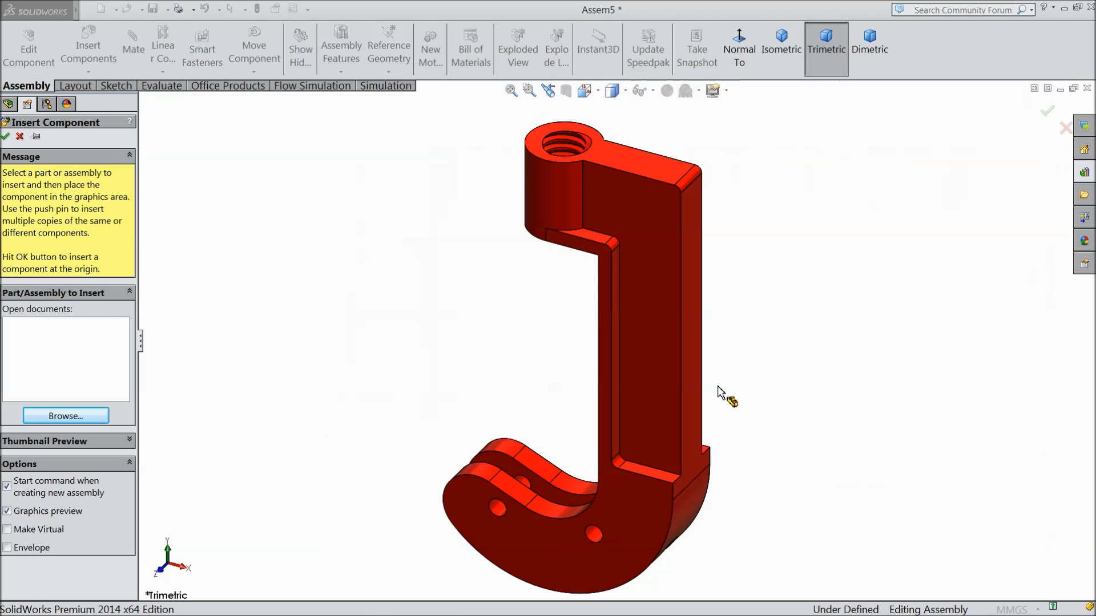
left_click(671, 223)
middle_click_drag(763, 306, 879, 299)
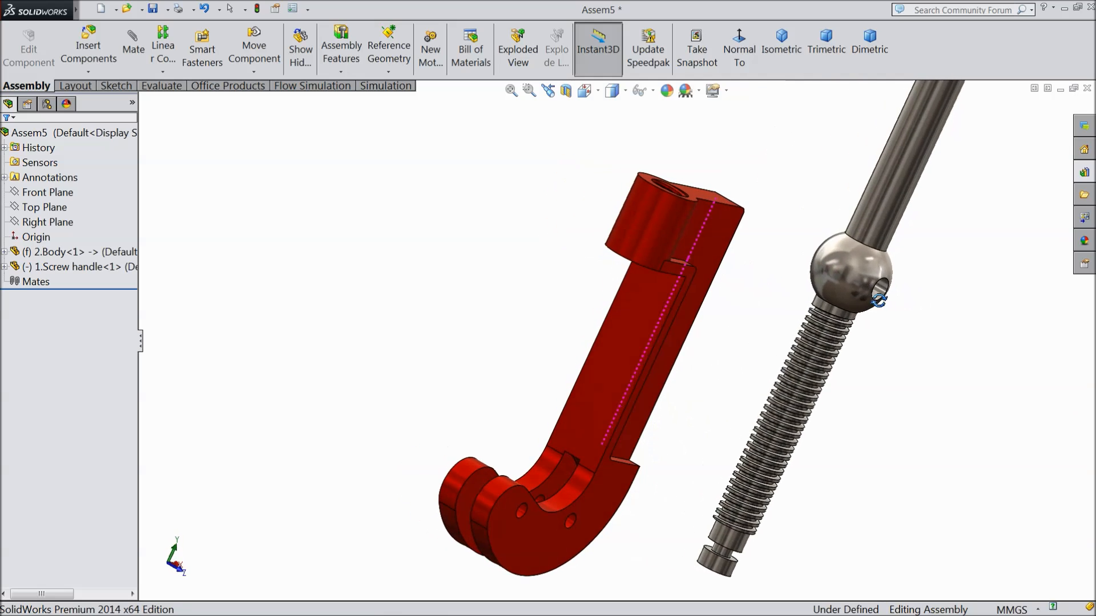
left_click_drag(861, 274, 748, 169)
middle_click_drag(740, 169, 730, 314)
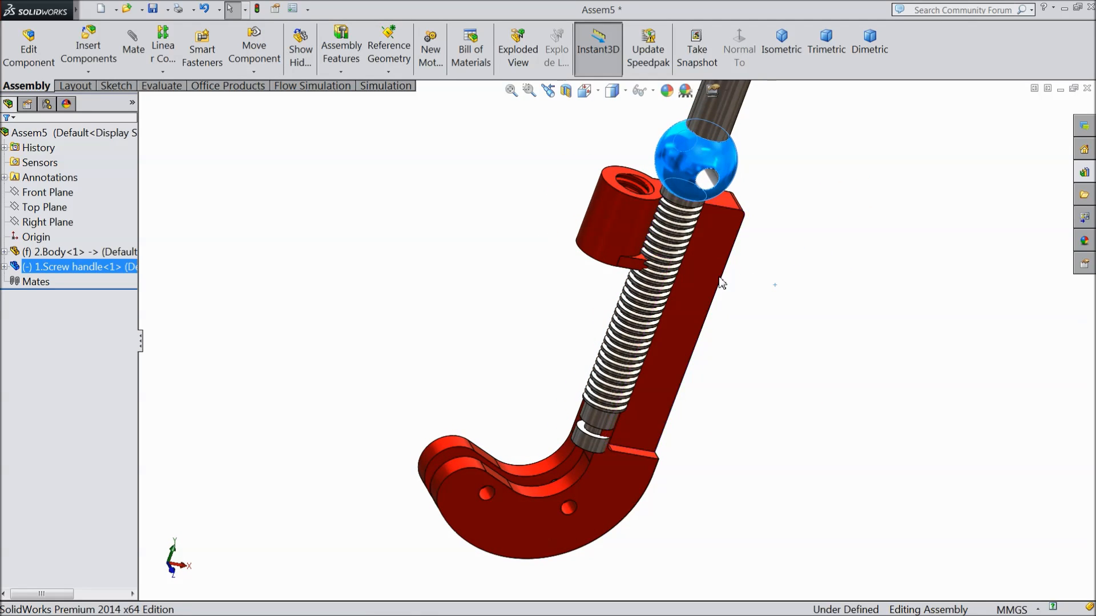
scroll(713, 239, "down", 4)
left_click(311, 330)
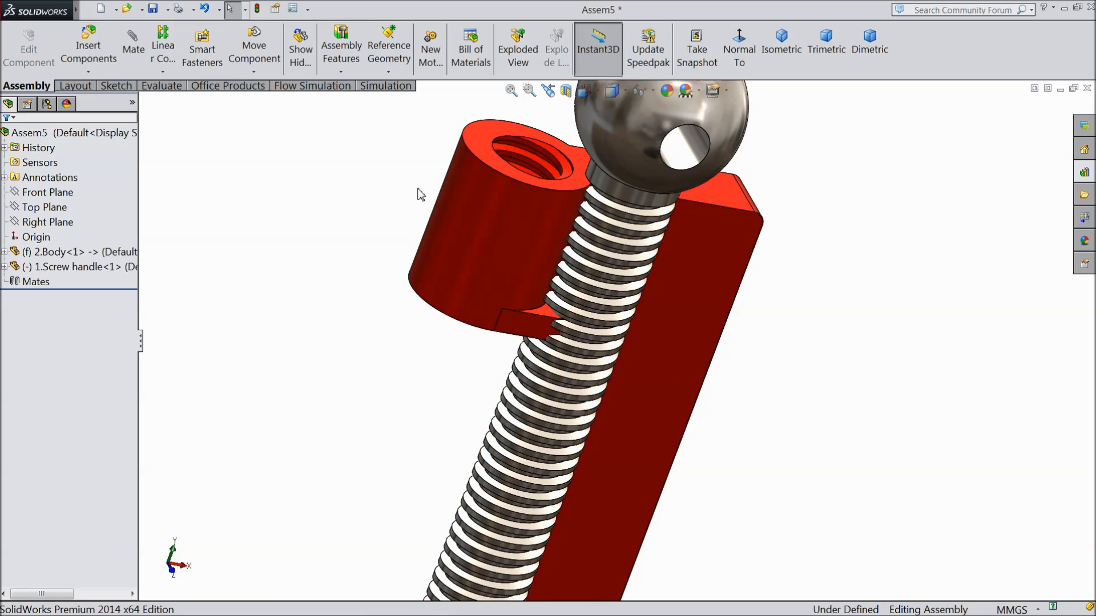
Step: Set up a mechanical Screw mate with a distance per revolution of 4 mm, clearing the preselected body face
scroll(419, 194, "up", 3)
middle_click_drag(422, 197, 502, 240)
scroll(575, 206, "down", 5)
scroll(580, 224, "up", 1)
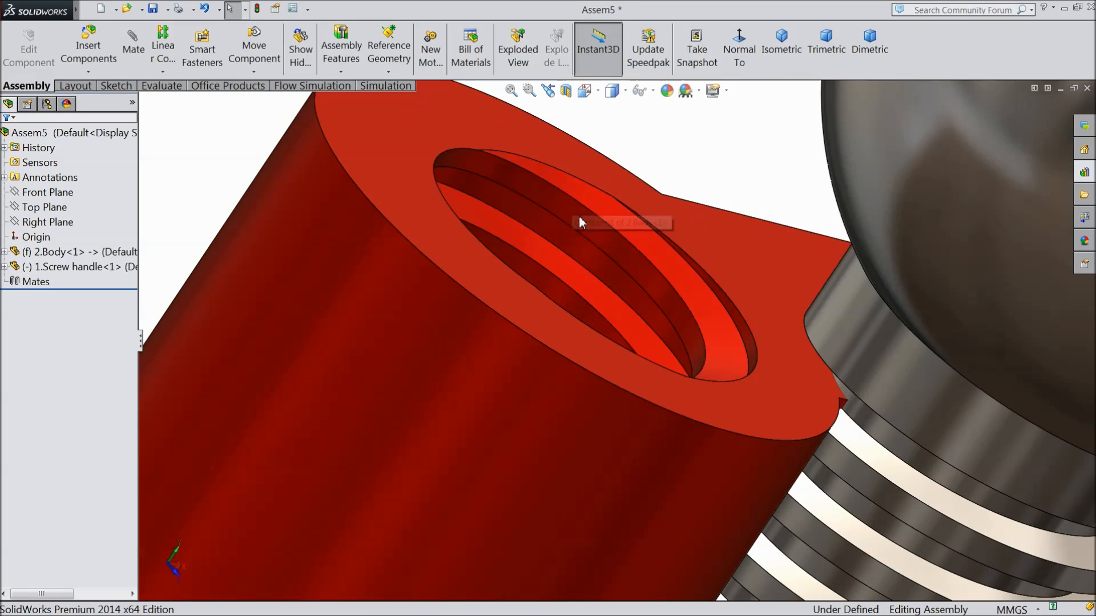
left_click(580, 224)
scroll(576, 242, "up", 3)
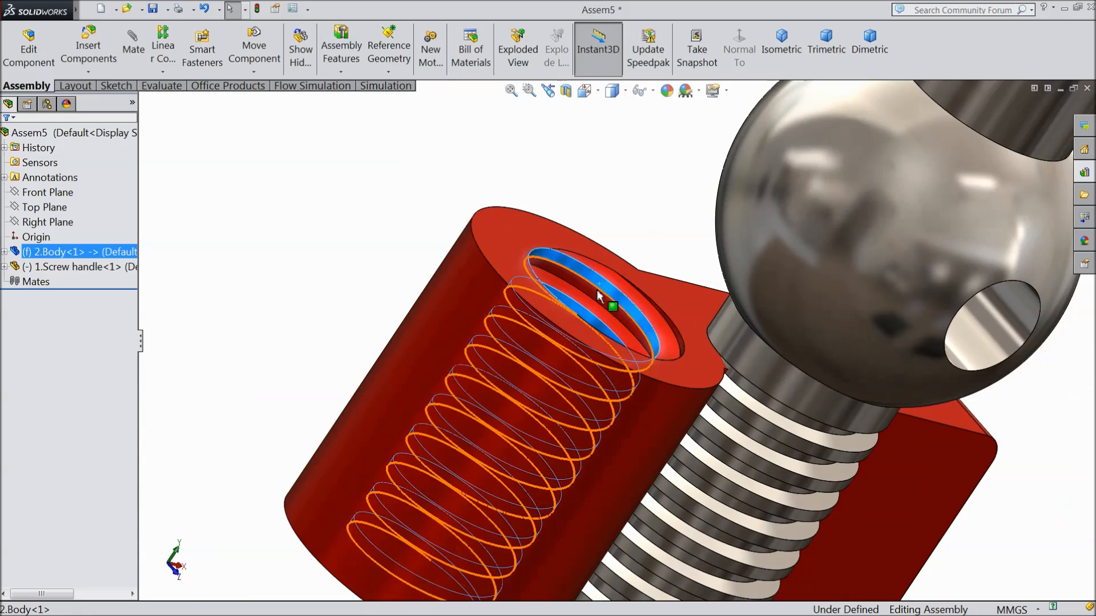
scroll(598, 295, "up", 4)
scroll(598, 295, "down", 4)
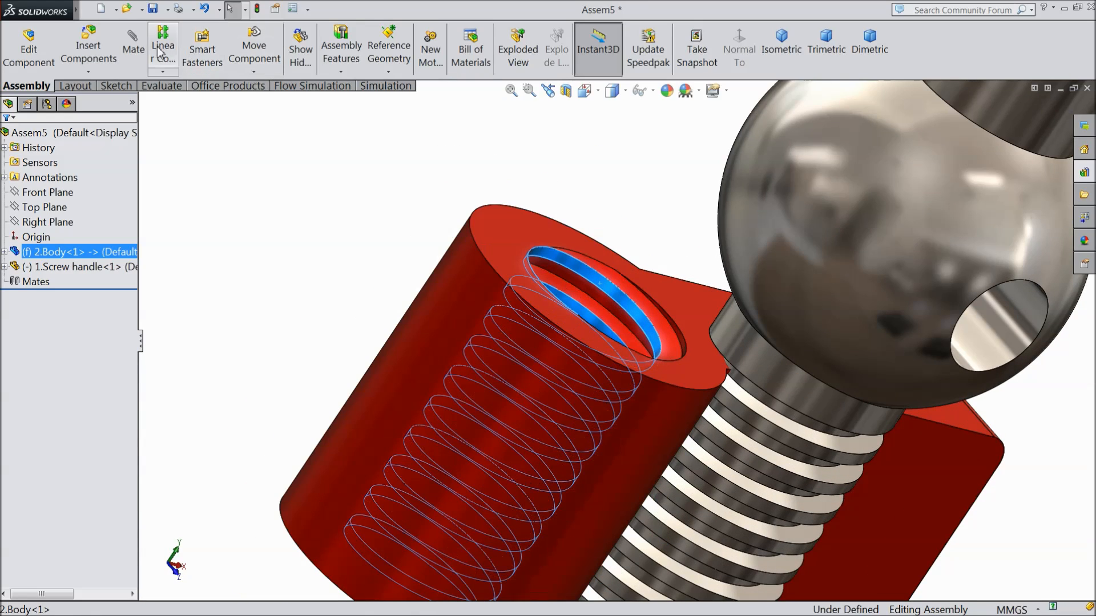
left_click(133, 45)
left_click(20, 248)
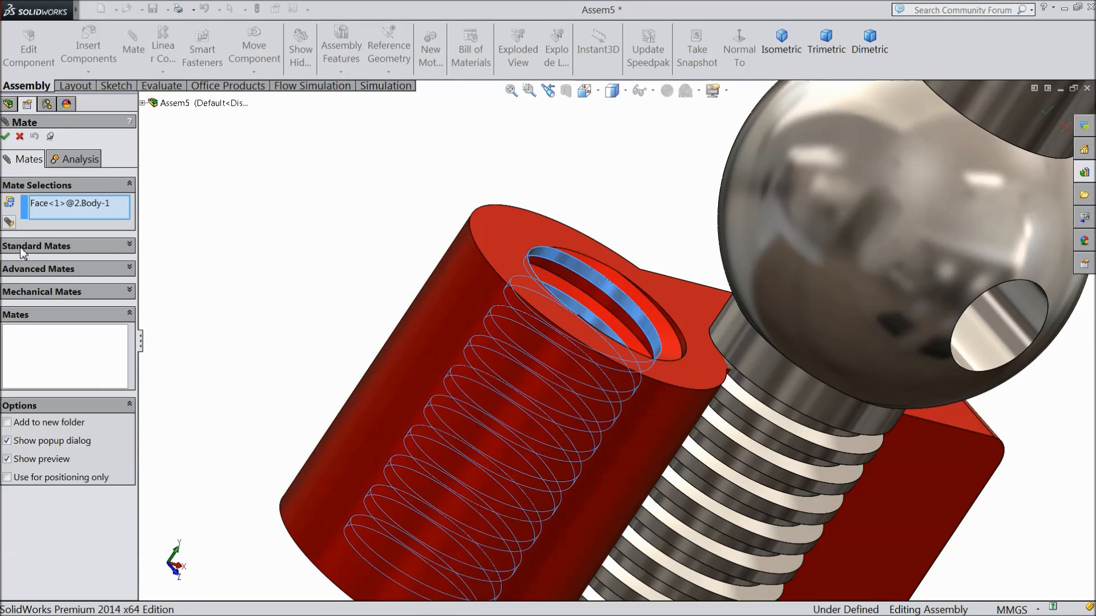
left_click(46, 292)
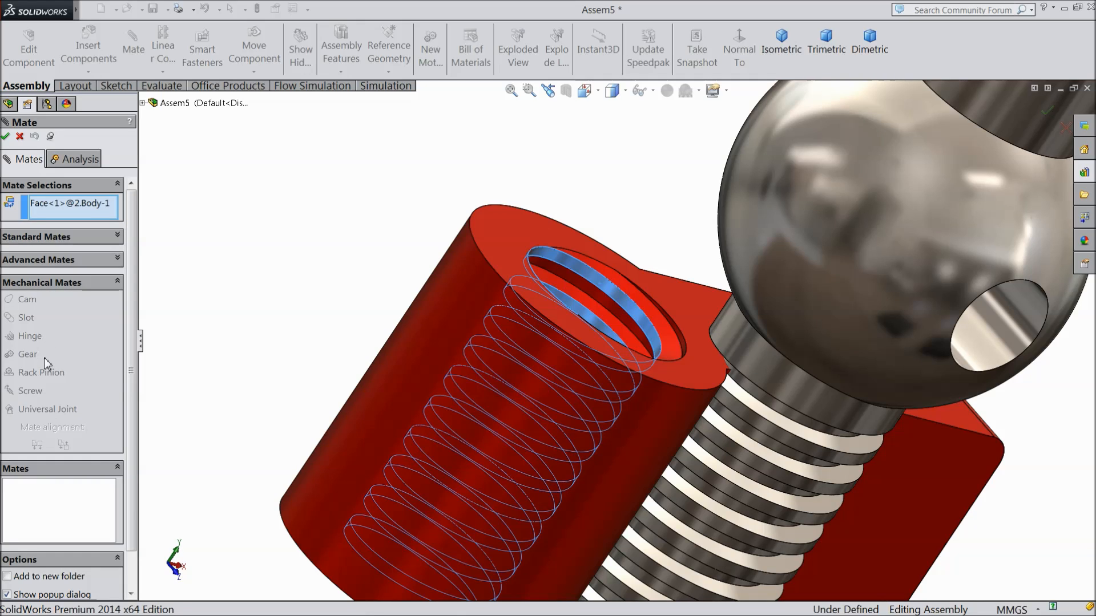
right_click(80, 209)
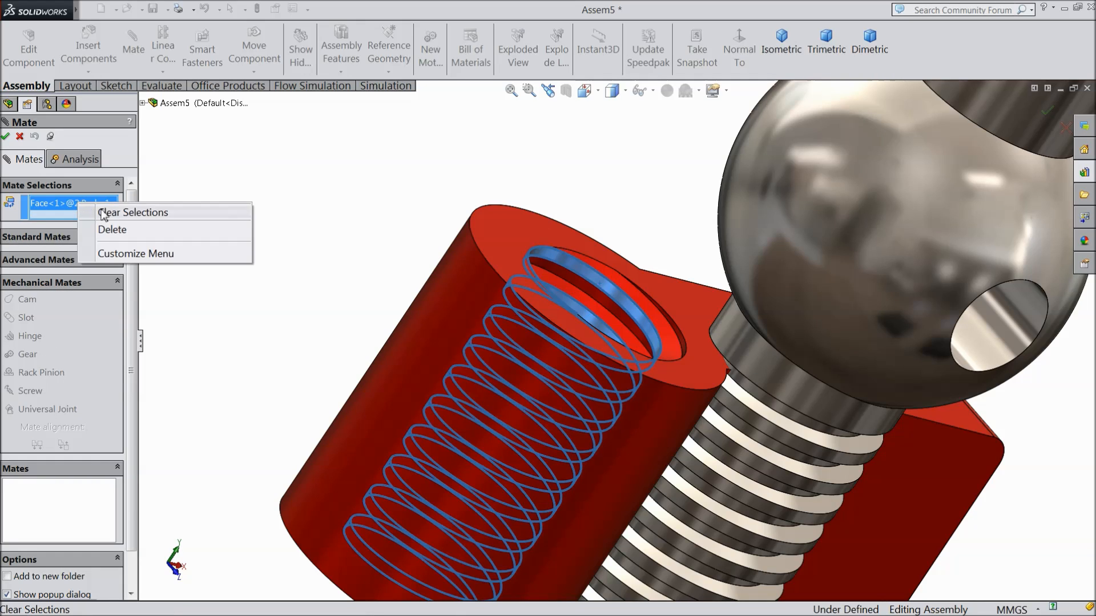
left_click(109, 212)
left_click(10, 391)
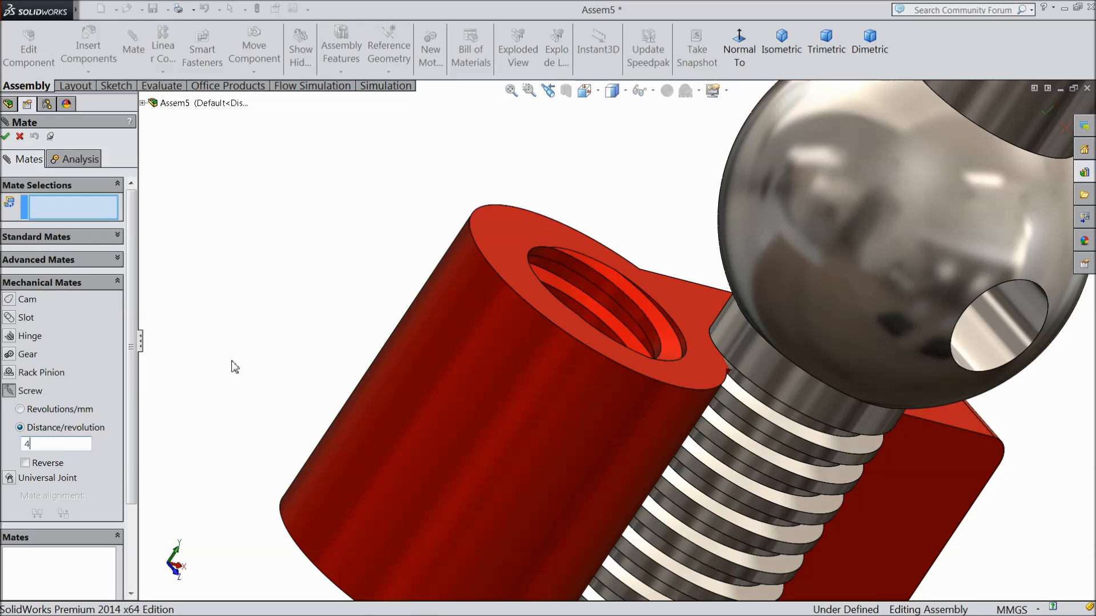
Step: Apply the screw mate between the screw handle's thread and the threaded hole in the body
scroll(262, 347, "up", 4)
scroll(730, 365, "down", 5)
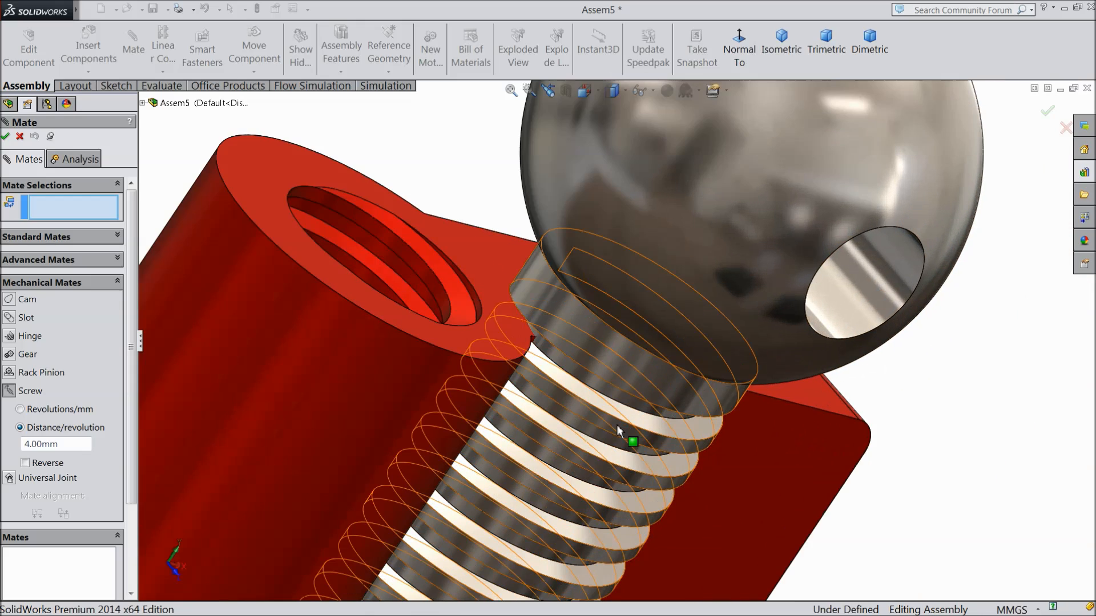
left_click(609, 433)
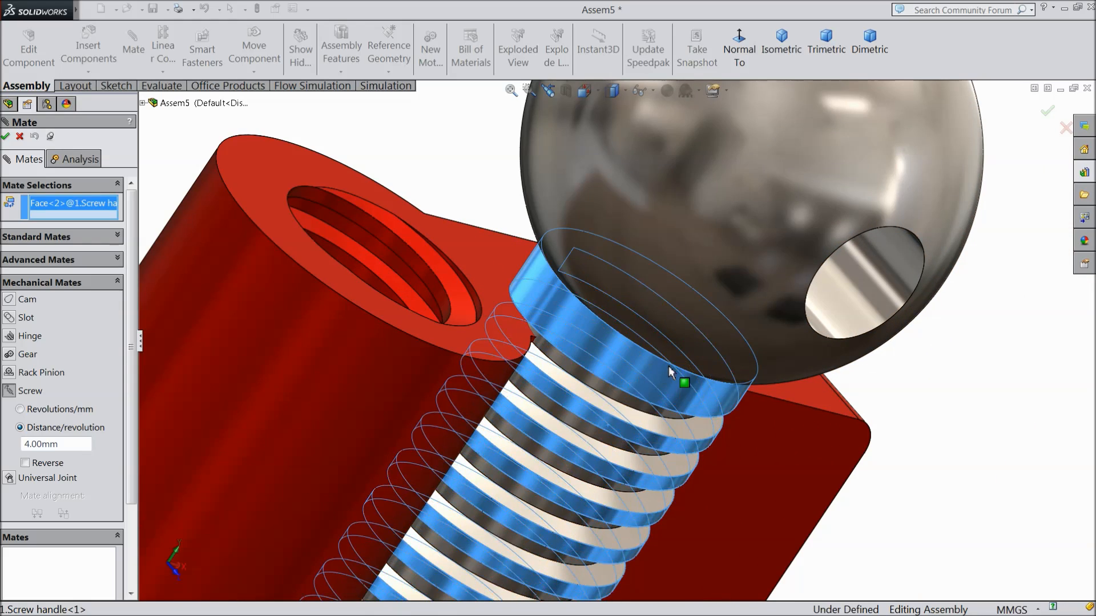
scroll(644, 373, "up", 2)
scroll(557, 309, "down", 3)
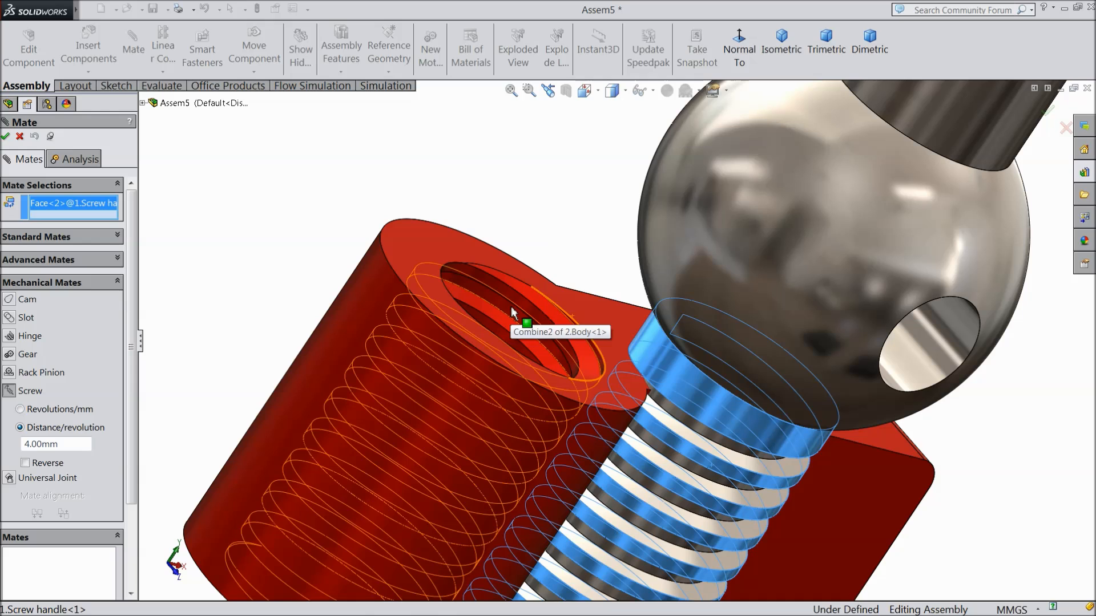
left_click(513, 312)
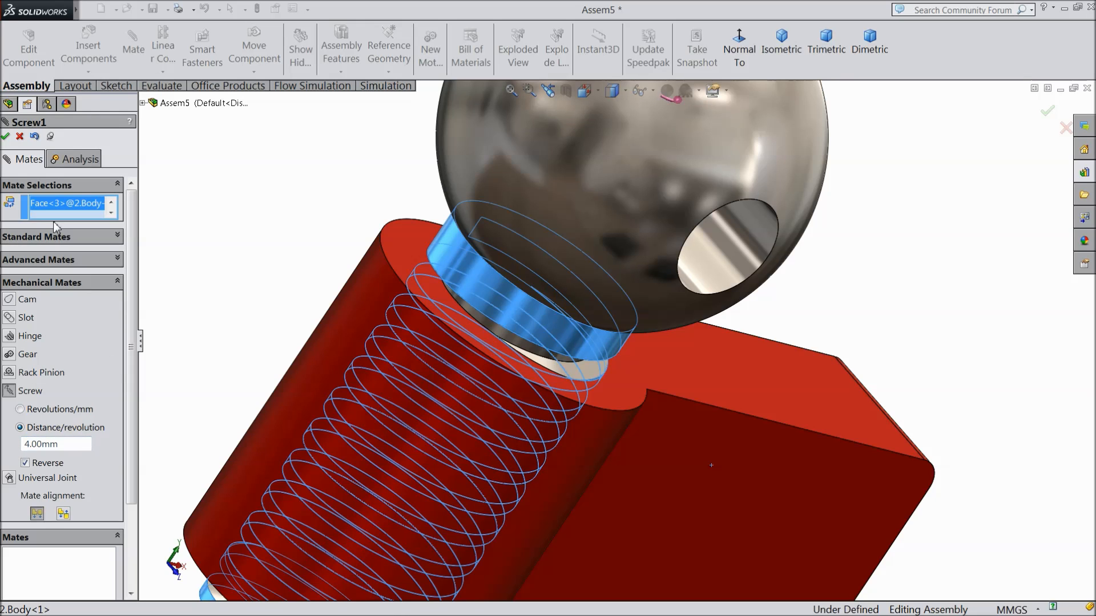
left_click(6, 136)
left_click(6, 136)
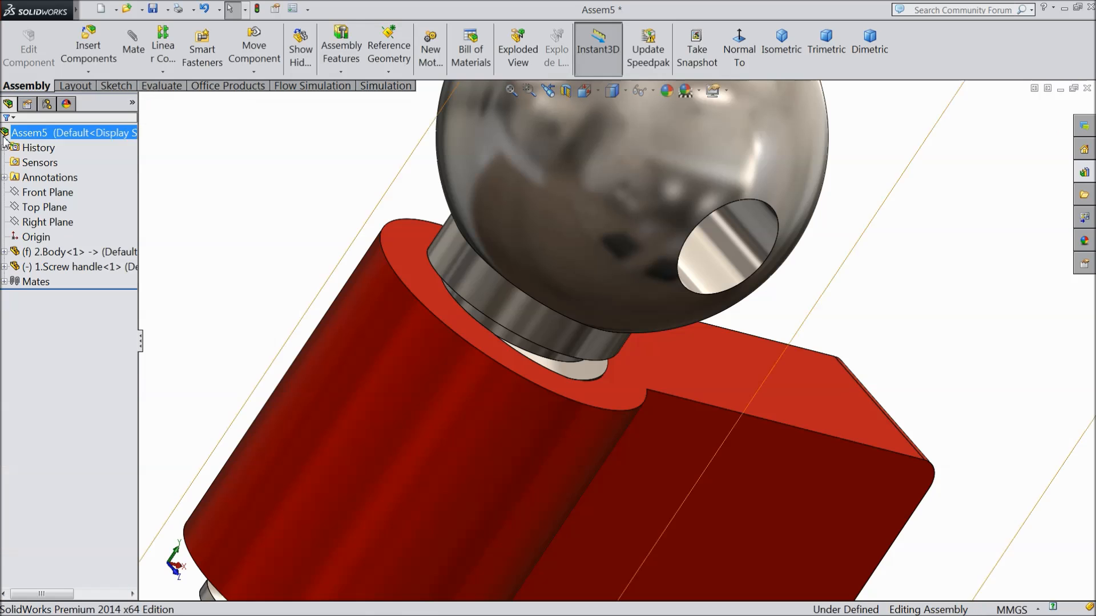
Step: Turn the screw handle by its ball so it travels partway out of the body's threaded hole
scroll(383, 293, "up", 5)
middle_click_drag(417, 343, 475, 308)
scroll(475, 308, "up", 1)
scroll(495, 379, "down", 2)
left_click_drag(693, 267, 723, 203)
key("Escape")
scroll(722, 200, "up", 3)
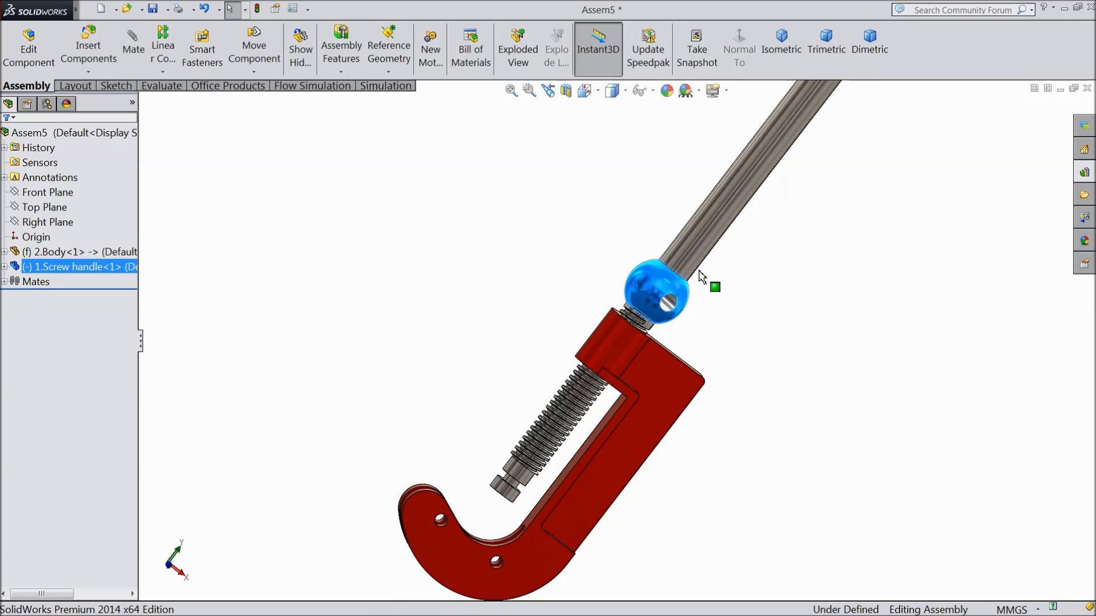
scroll(696, 296, "down", 3)
left_click_drag(602, 307, 681, 337)
scroll(680, 337, "up", 3)
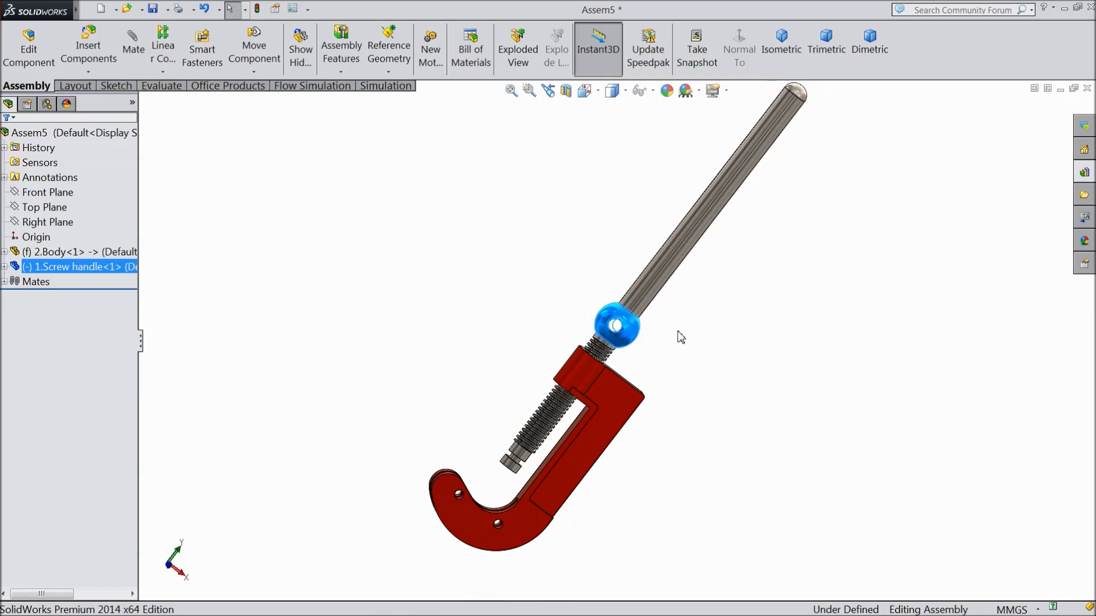
left_click(516, 324)
scroll(628, 443, "down", 3)
Step: Insert the 4.Blade support part and place it beside the tip of the screw
left_click(88, 49)
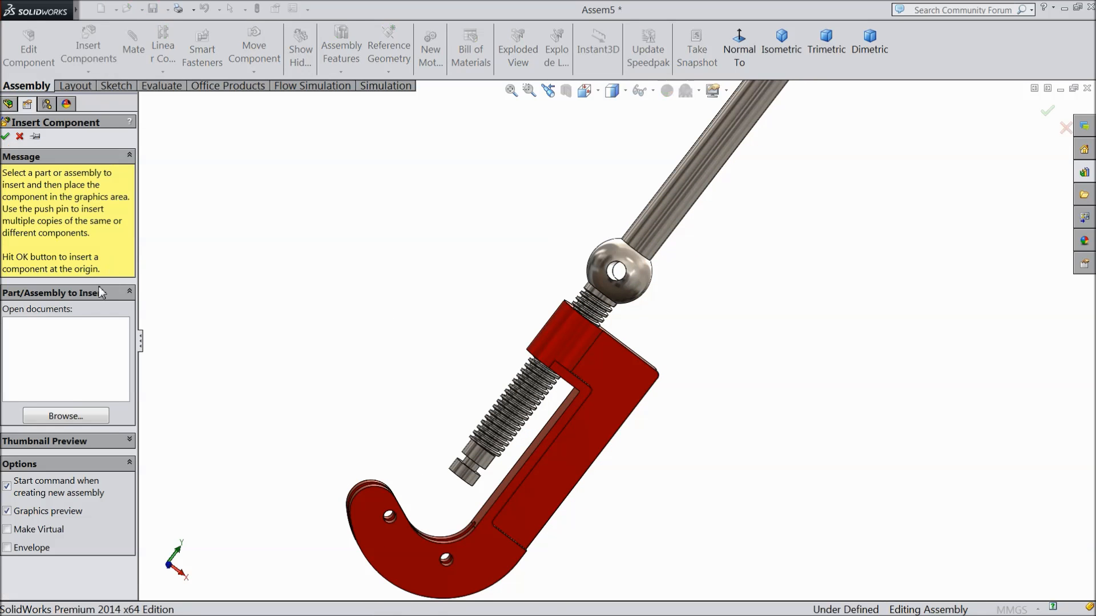
left_click(56, 418)
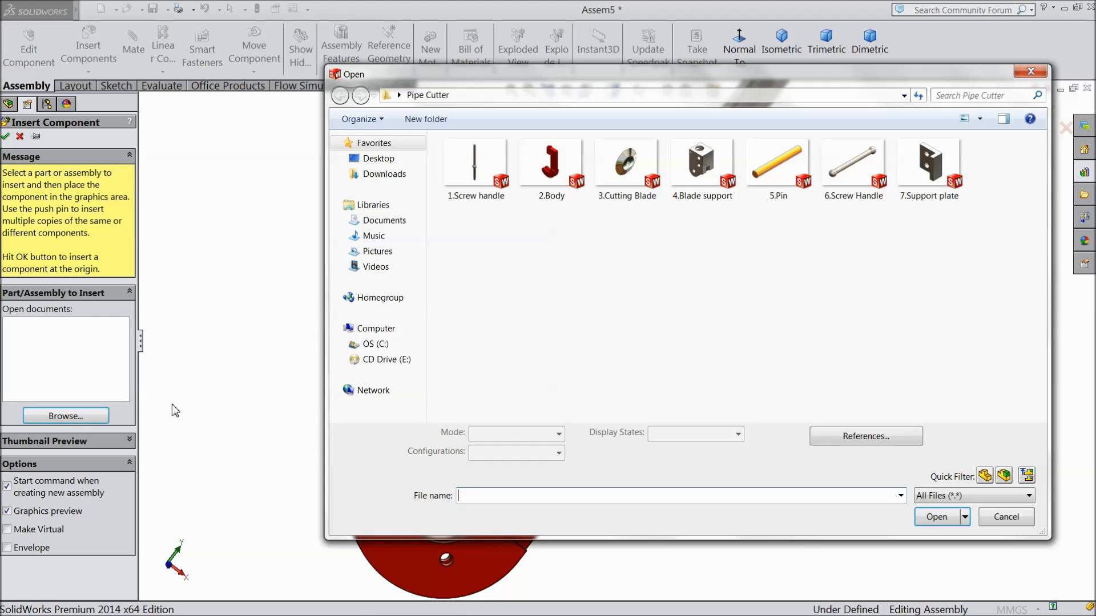
left_click(703, 168)
left_click(936, 517)
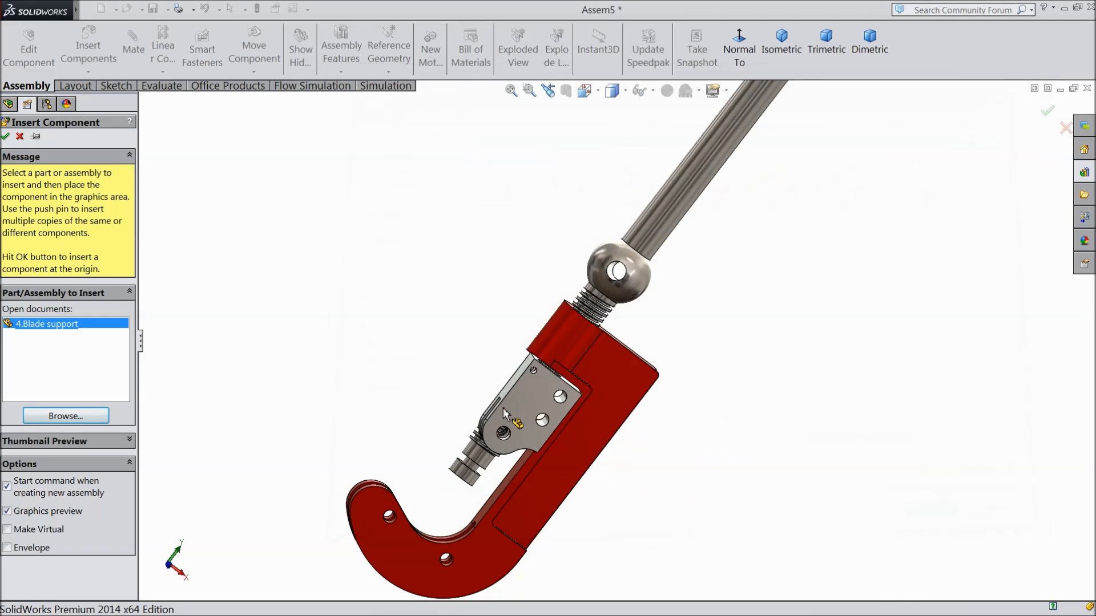
scroll(445, 382, "down", 5)
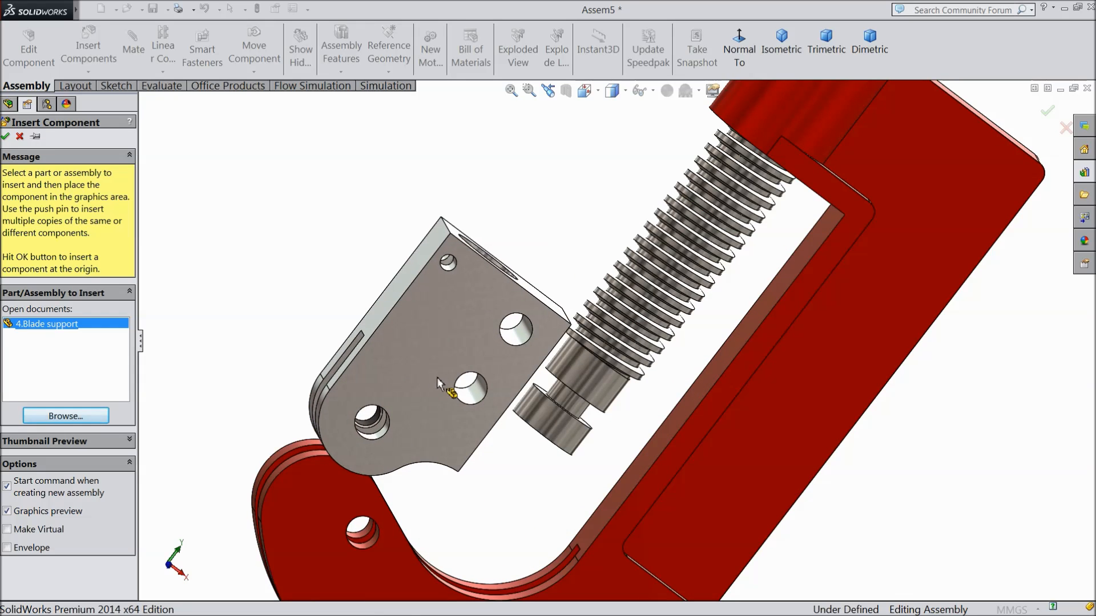
left_click(436, 378)
Step: Add a concentric mate between the large hole in the blade support's end and the cylindrical tip of the screw
mouse_move(511, 465)
middle_mouse_down()
mouse_move(482, 487)
mouse_move(528, 457)
middle_mouse_up()
scroll(557, 431, "down", 1)
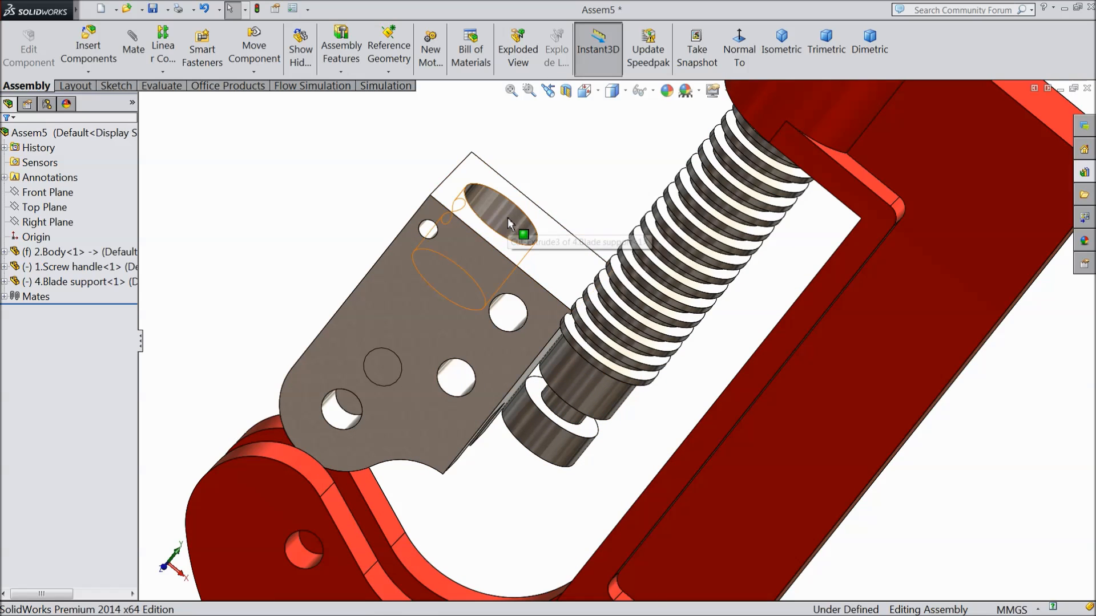
middle_click_drag(517, 282, 519, 317)
left_click(509, 199)
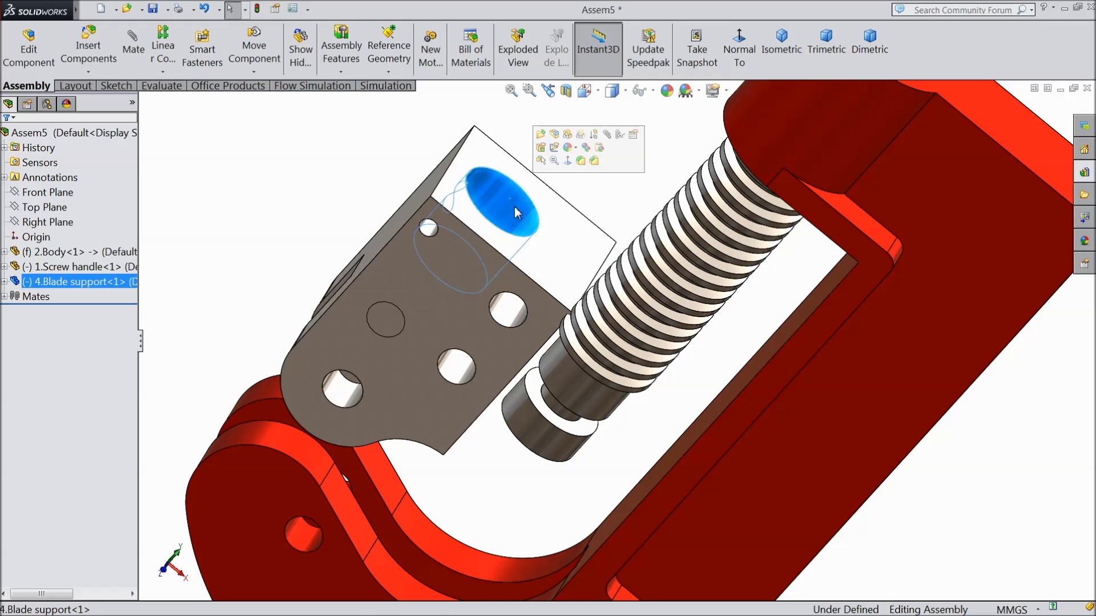
left_click(133, 49)
left_click(549, 430)
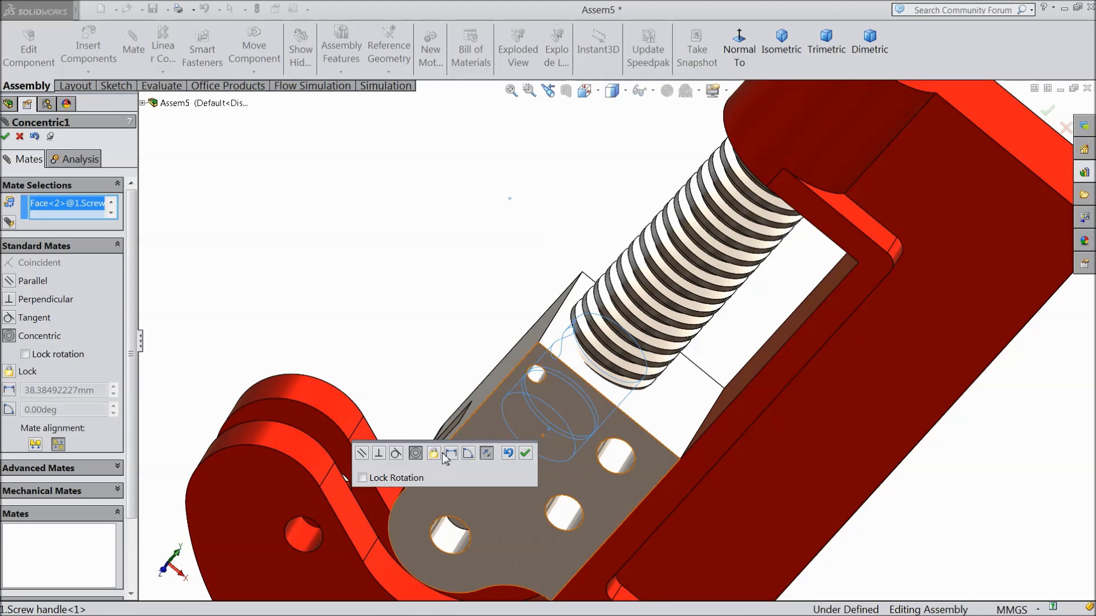
left_click(524, 454)
Step: Slide the blade support off the screw tip and make its inner face at the hole coincident with the screw's end face
scroll(522, 453, "up", 4)
left_click_drag(598, 405, 532, 477)
middle_click_drag(572, 418, 628, 377)
scroll(627, 377, "down", 3)
left_click(640, 306)
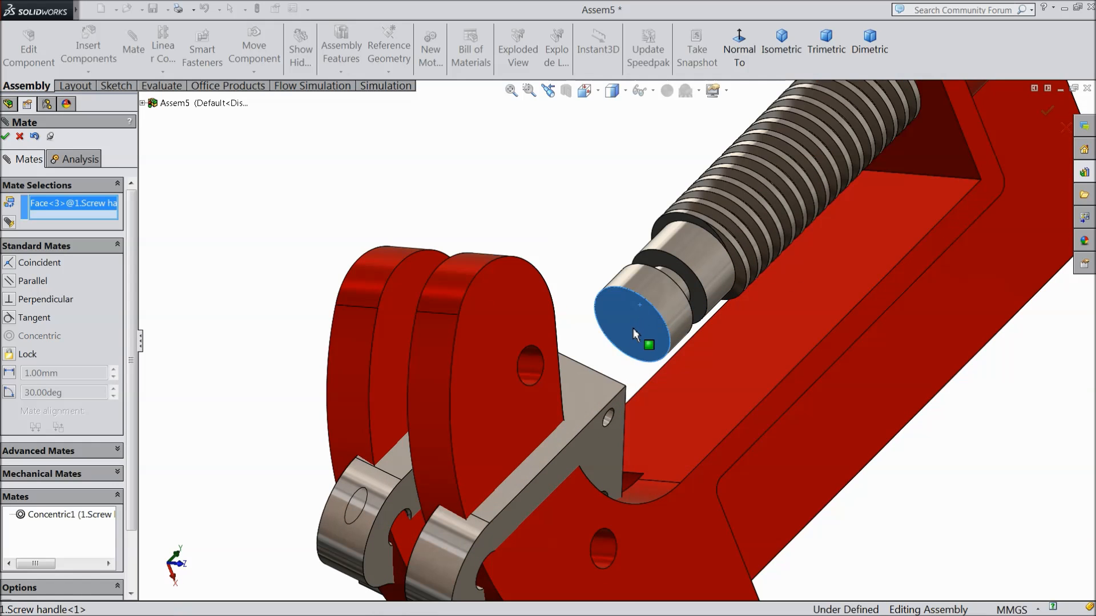
scroll(633, 328, "up", 3)
middle_click_drag(605, 291, 520, 397)
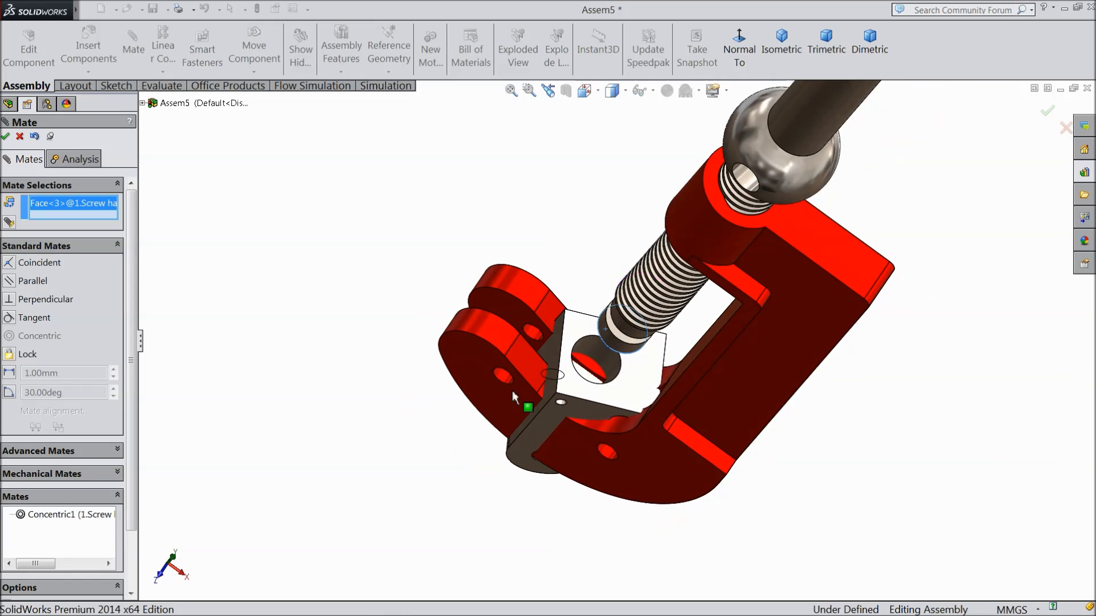
scroll(519, 396, "down", 3)
left_click(619, 445)
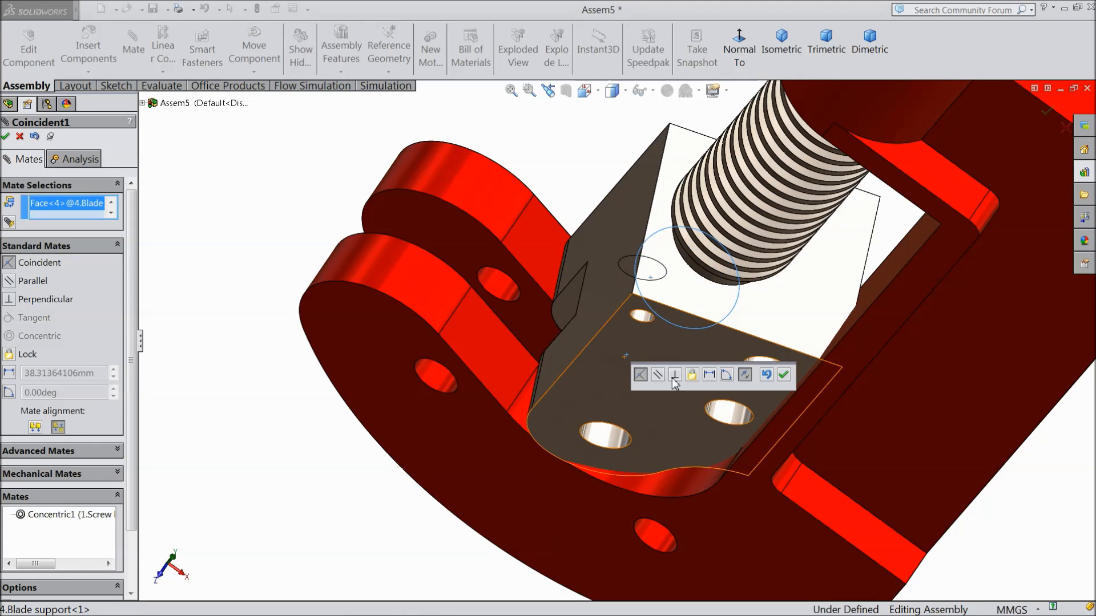
left_click(784, 377)
Step: Add a parallel mate between the blade support's flat side face and the inner face of the body's arm
scroll(758, 381, "up", 5)
middle_click_drag(758, 381, 827, 317)
scroll(619, 348, "down", 3)
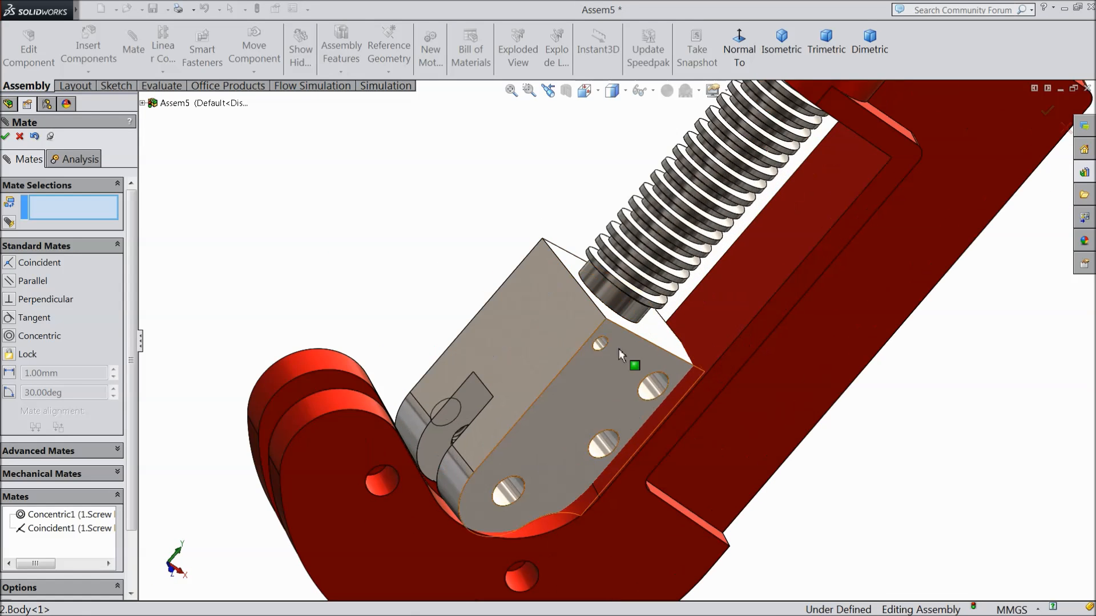
left_click(543, 332)
left_click(745, 266)
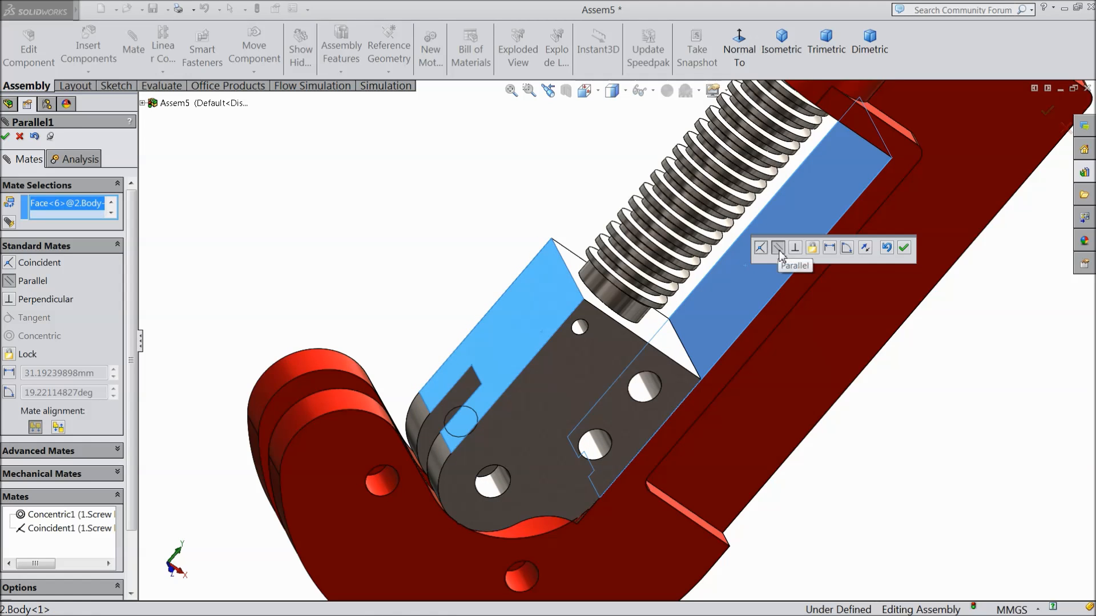
left_click(903, 249)
Step: Close the mate command and move the blade support with the screw along the body, away from the hooked jaw
scroll(714, 354, "up", 5)
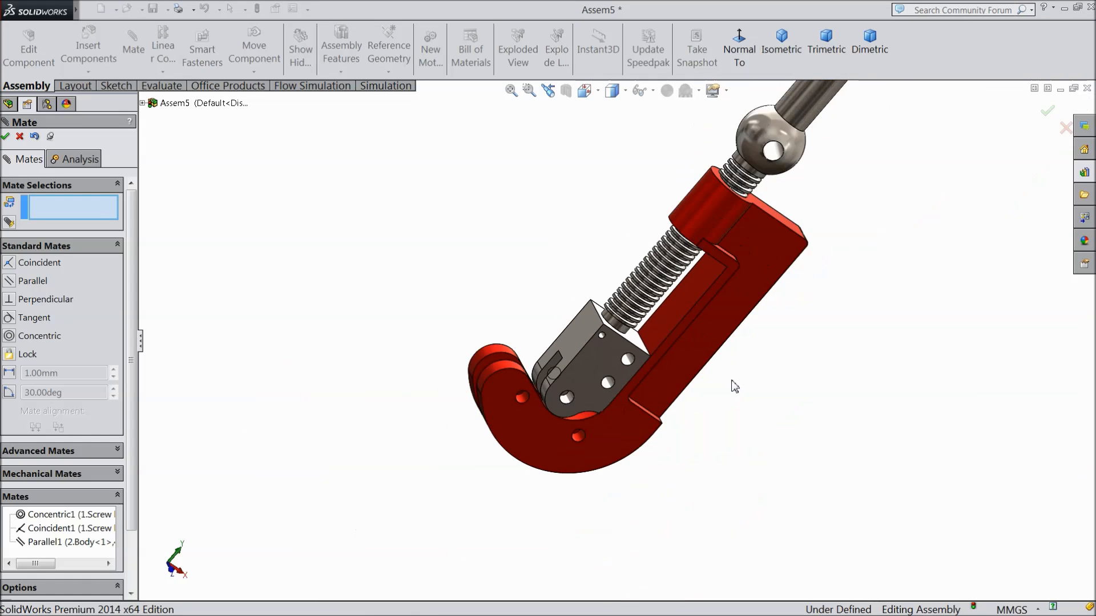
middle_click_drag(732, 384, 728, 305)
scroll(727, 305, "down", 2)
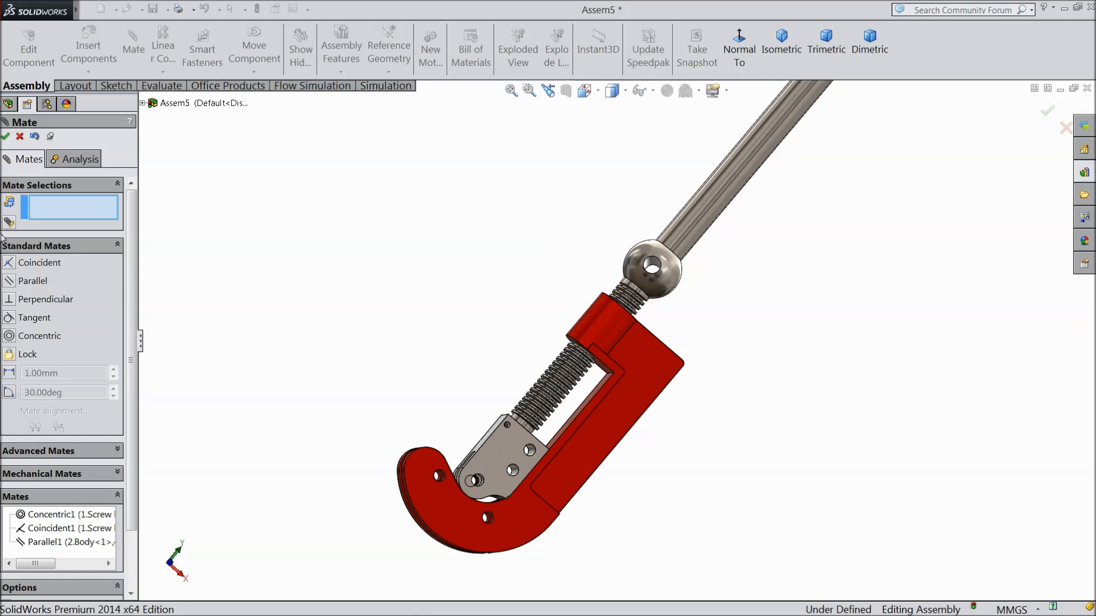
left_click(20, 136)
left_click_drag(502, 450, 530, 406)
left_click(479, 307)
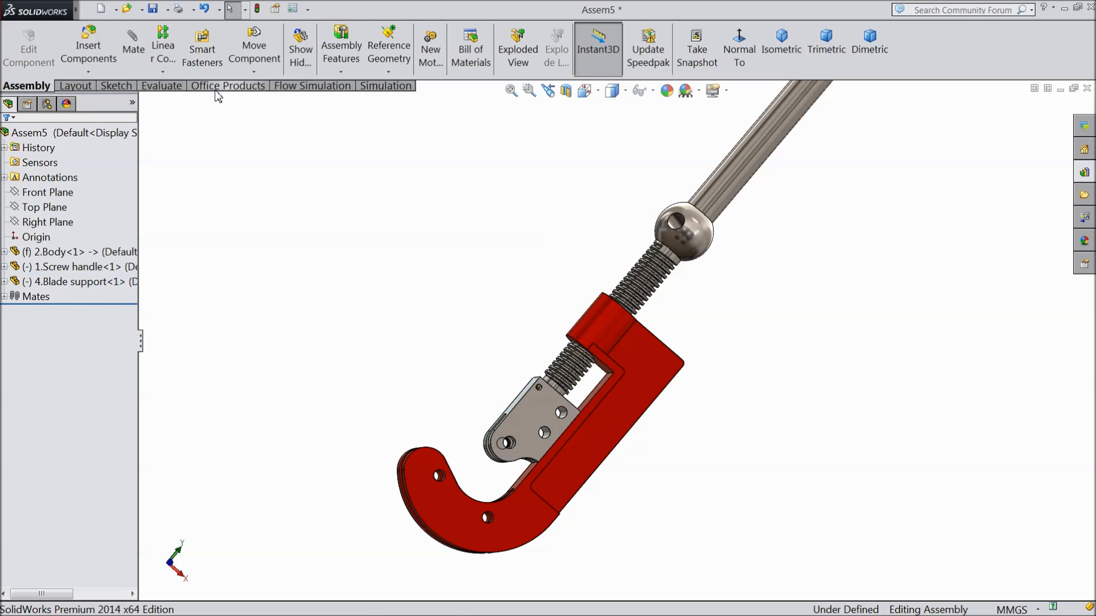
Step: Insert the 6.Screw Handle part into the assembly and place it beside the ball on the screw
left_click(92, 46)
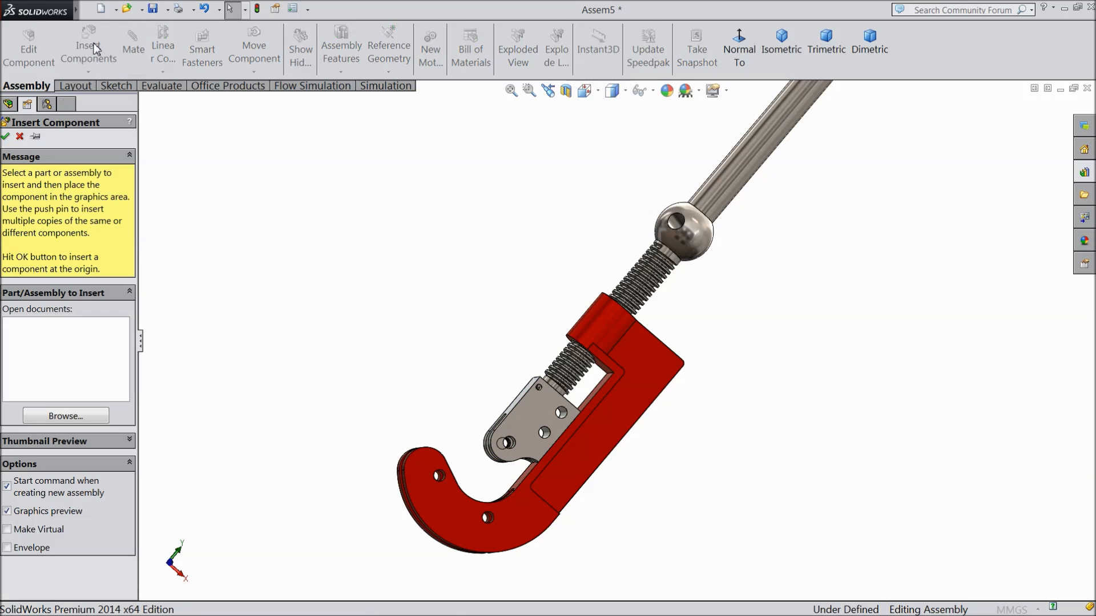
left_click(55, 416)
left_click(854, 191)
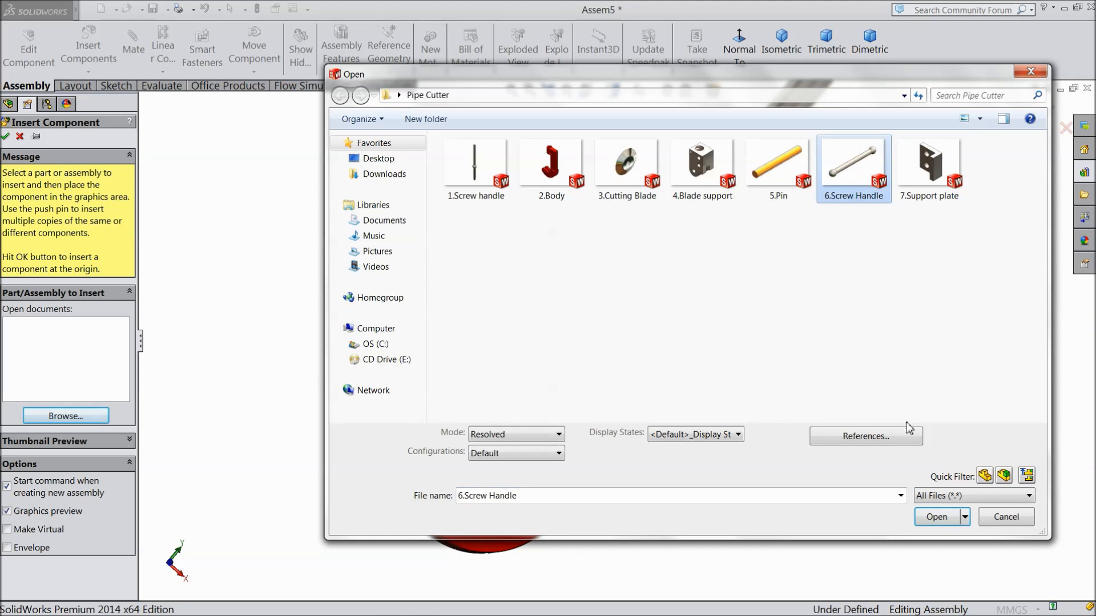
left_click(936, 517)
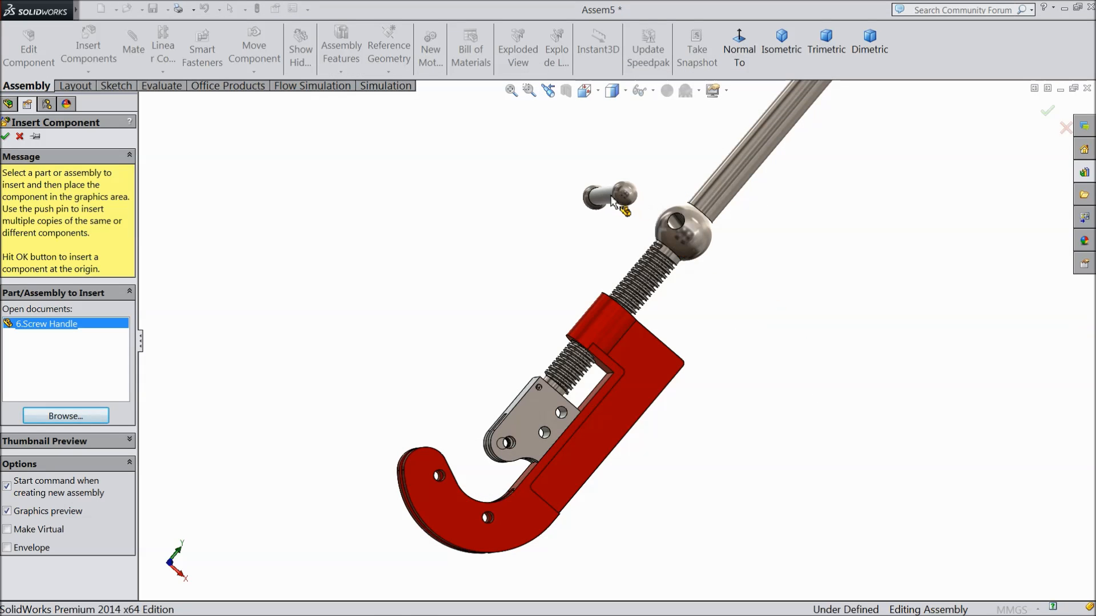
scroll(682, 195, "down", 2)
middle_click_drag(428, 253, 442, 320)
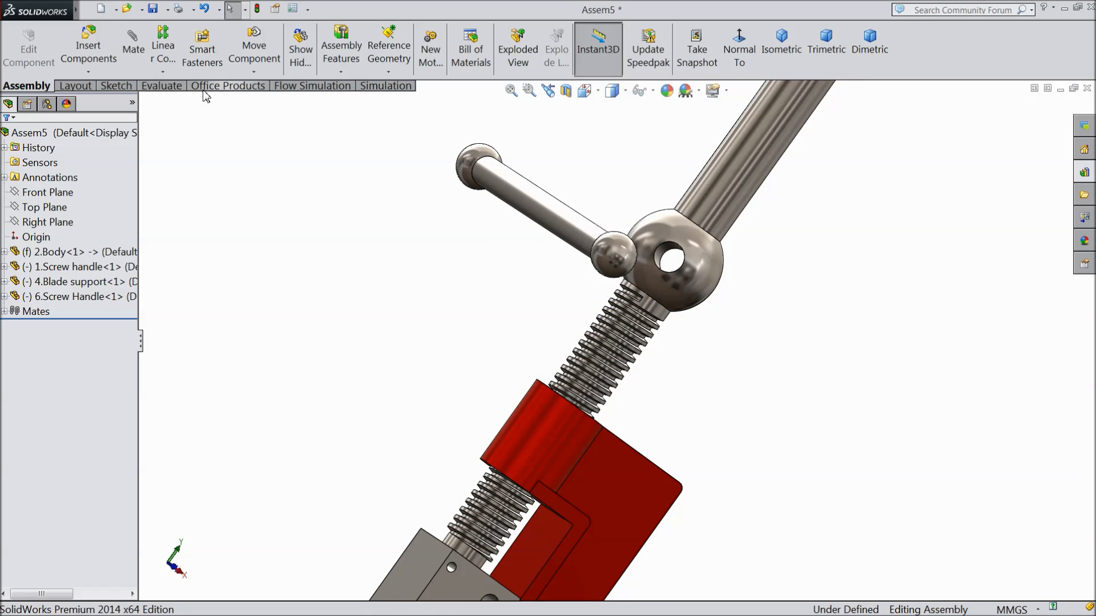
Step: Add a concentric mate between the cross handle's cylindrical rod and the hole through the screw's ball, and close the mate command
left_click(135, 52)
left_click(550, 217)
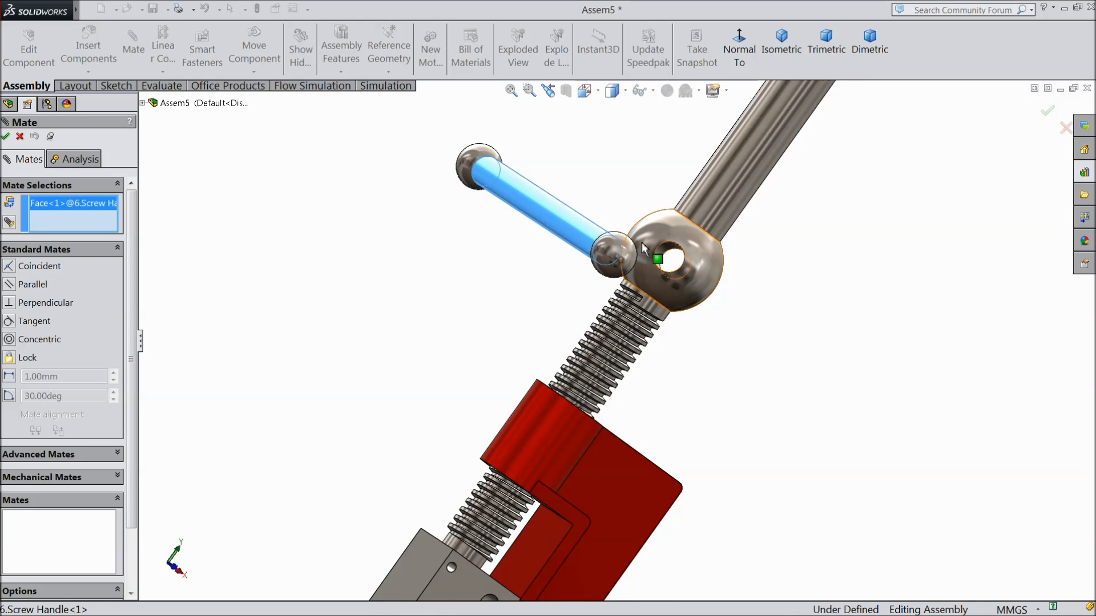
left_click(668, 254)
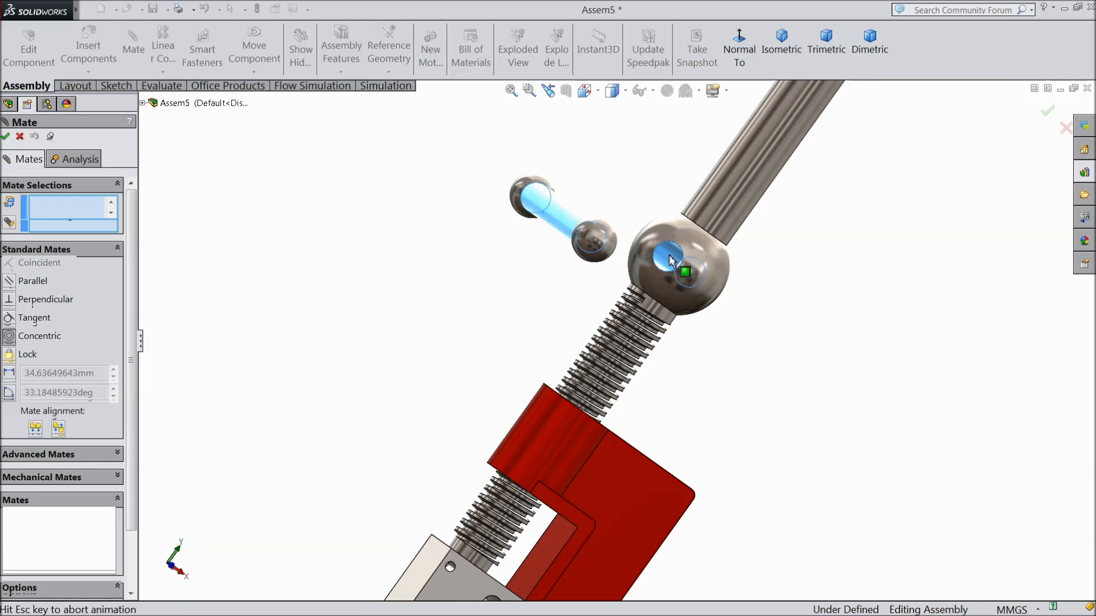
left_click(847, 220)
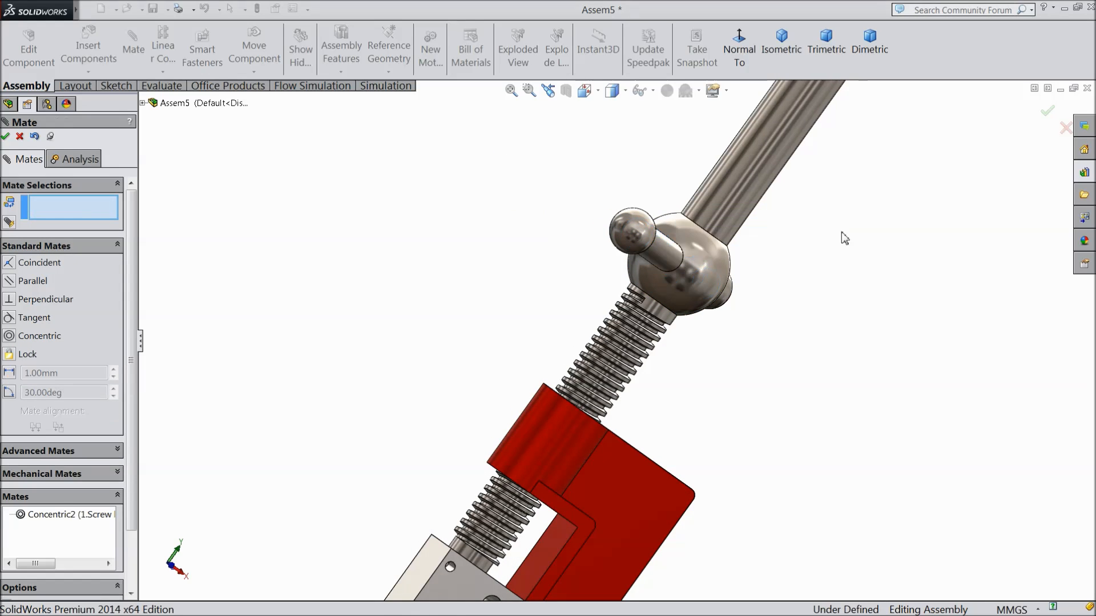
scroll(785, 352, "up", 3)
middle_click_drag(786, 352, 661, 288)
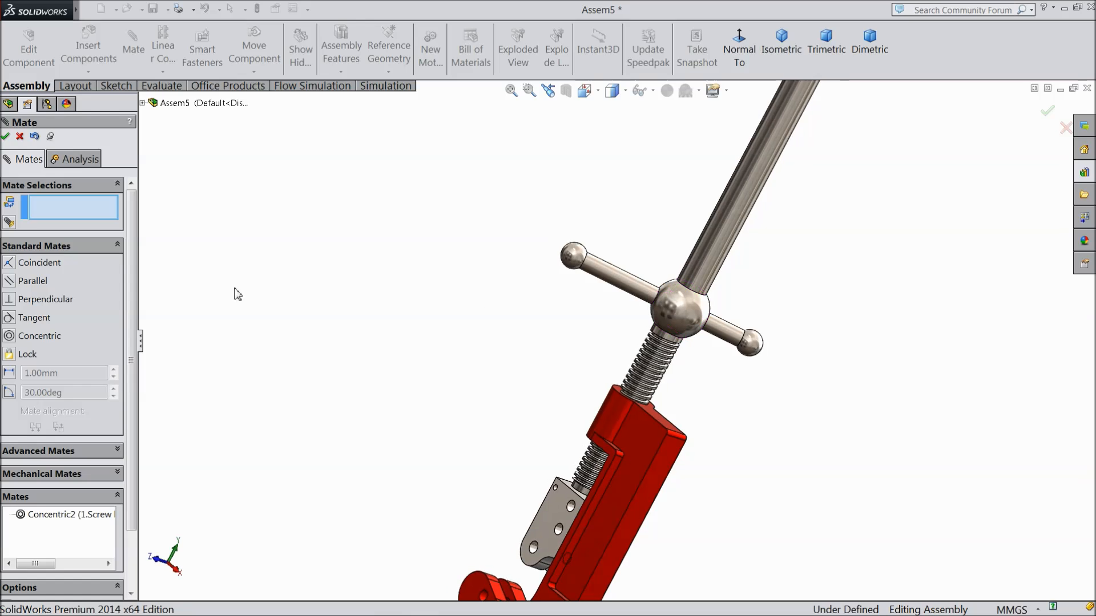
left_click(20, 137)
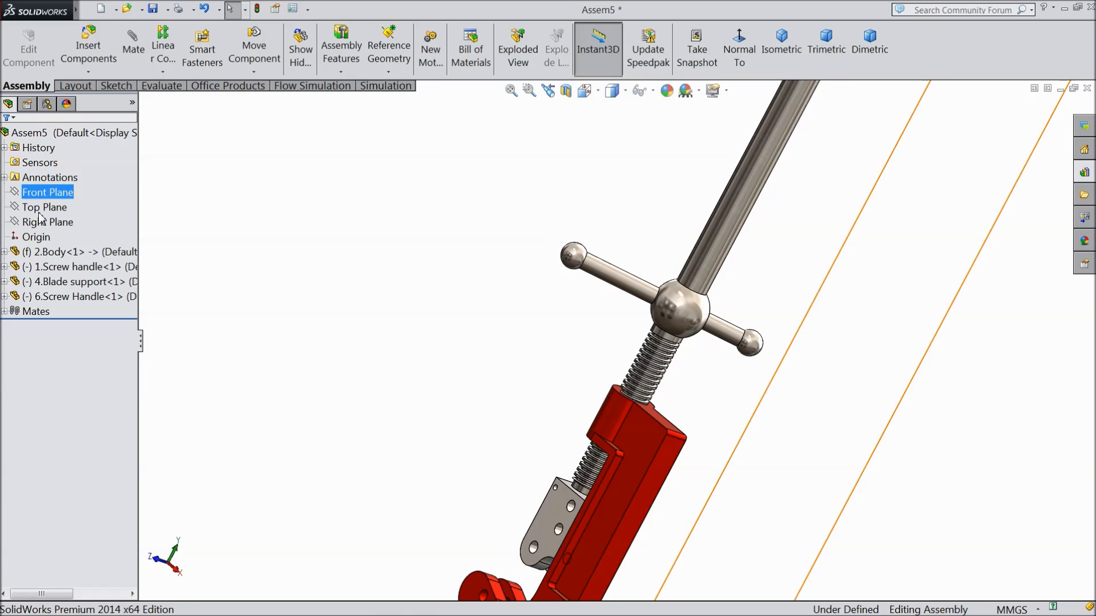
Step: Make the Front Plane of 6.Screw Handle coincident with the Front Plane of 1.Screw handle to centre the cross handle in the ball
left_click(5, 296)
left_click(55, 401)
left_click(58, 385)
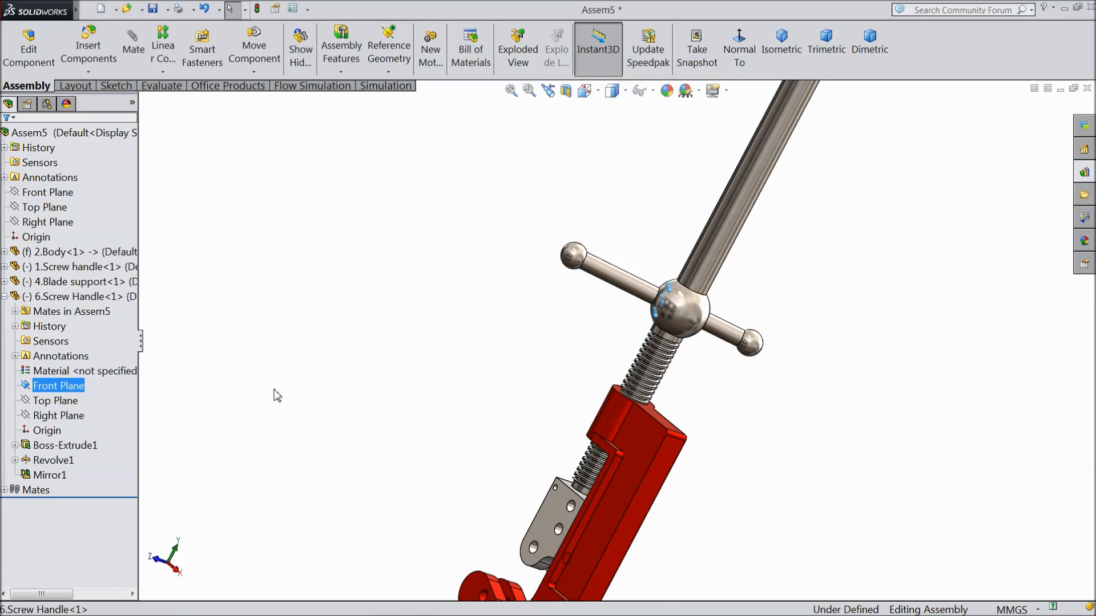
scroll(654, 303, "up", 5)
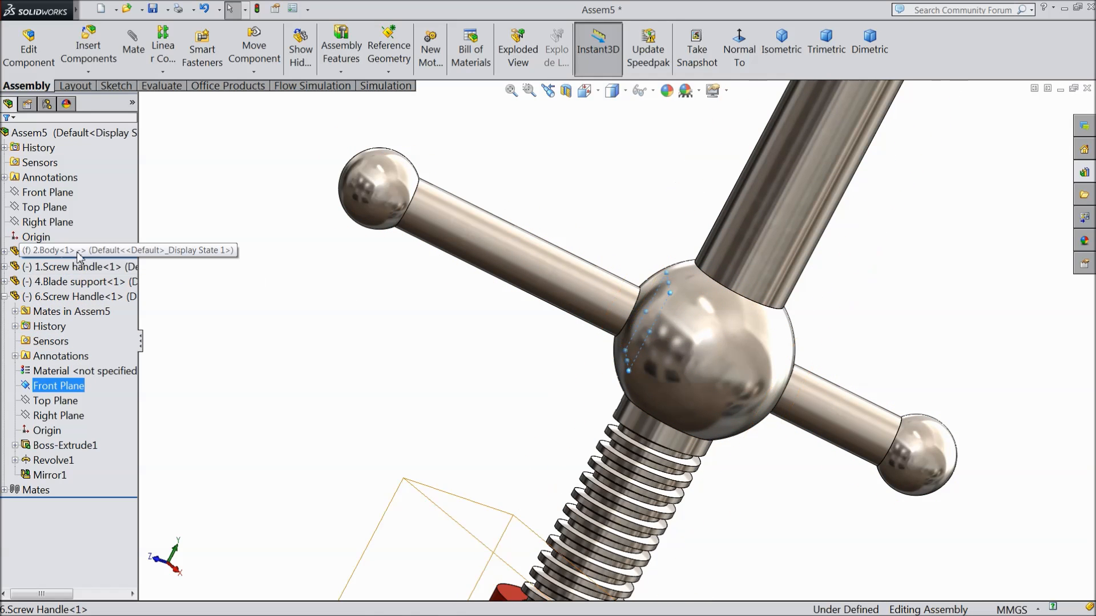
left_click(5, 267)
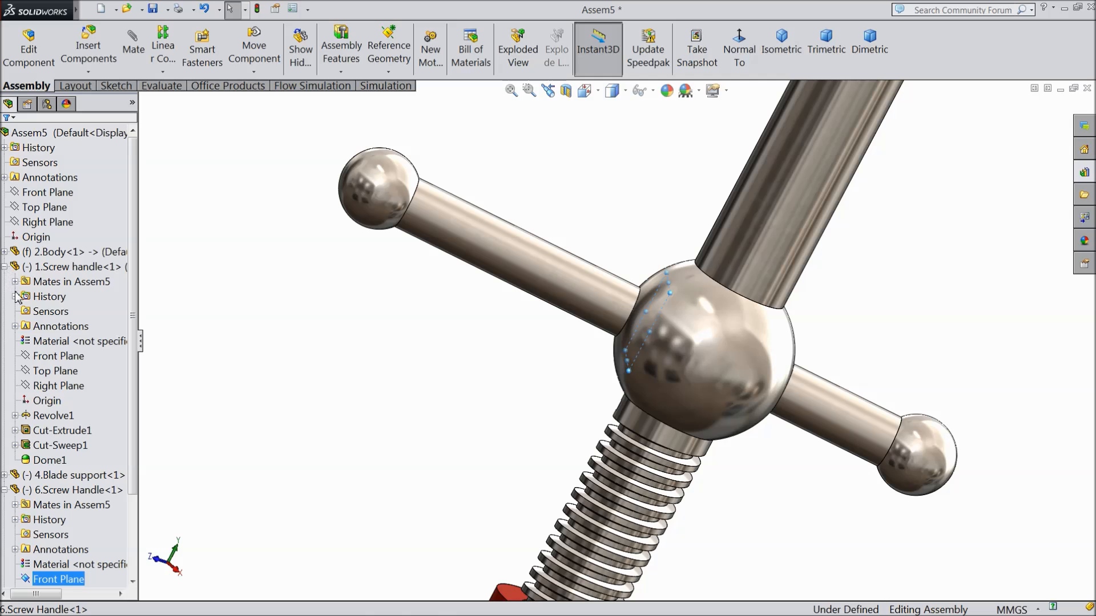
left_click(57, 358)
scroll(378, 367, "up", 4)
middle_click_drag(451, 379, 716, 341)
scroll(599, 360, "down", 3)
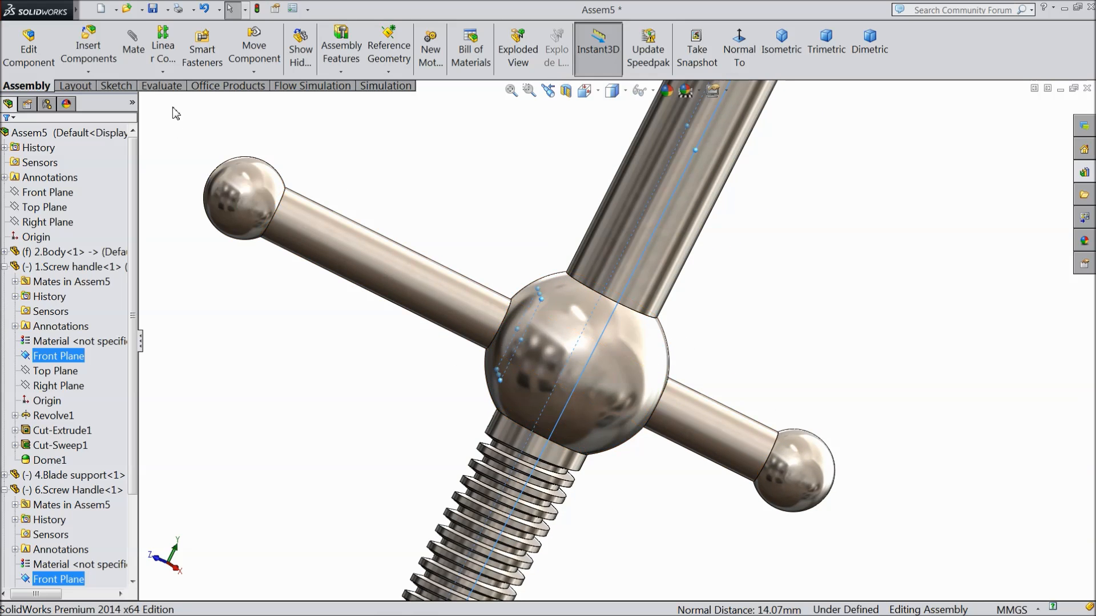
left_click(141, 54)
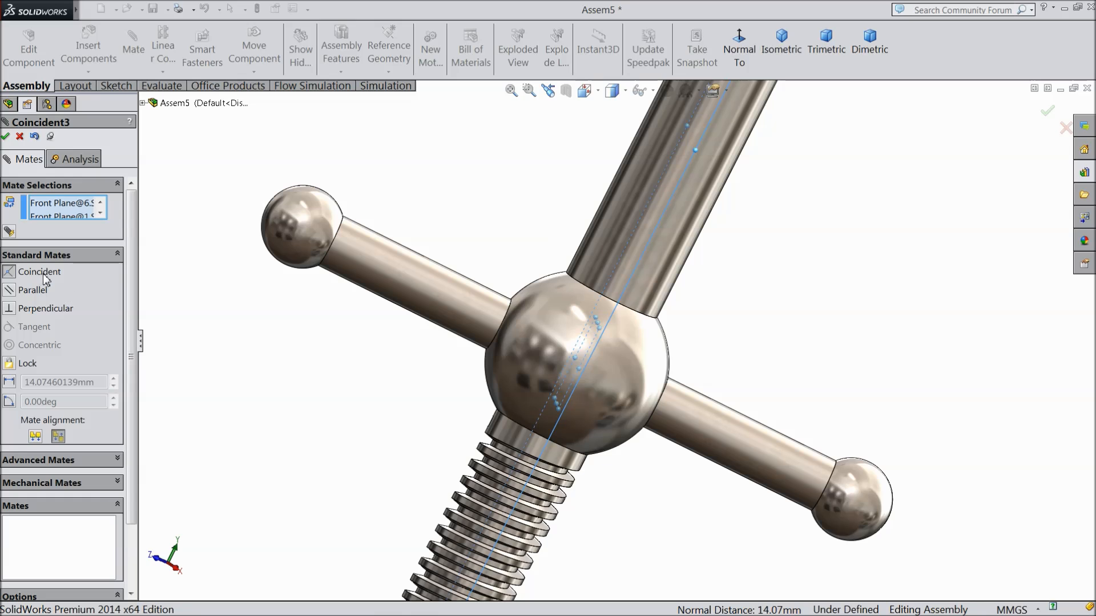
left_click(6, 137)
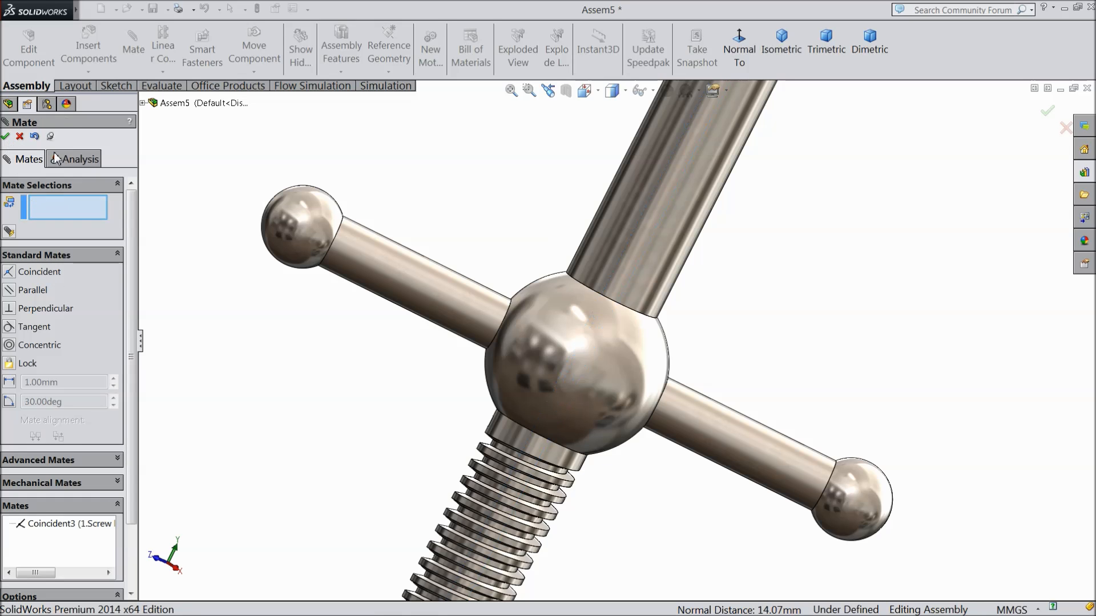
left_click(6, 137)
Step: Move the blade support together with the screw along the body, toward the hooked jaw
scroll(348, 263, "up", 5)
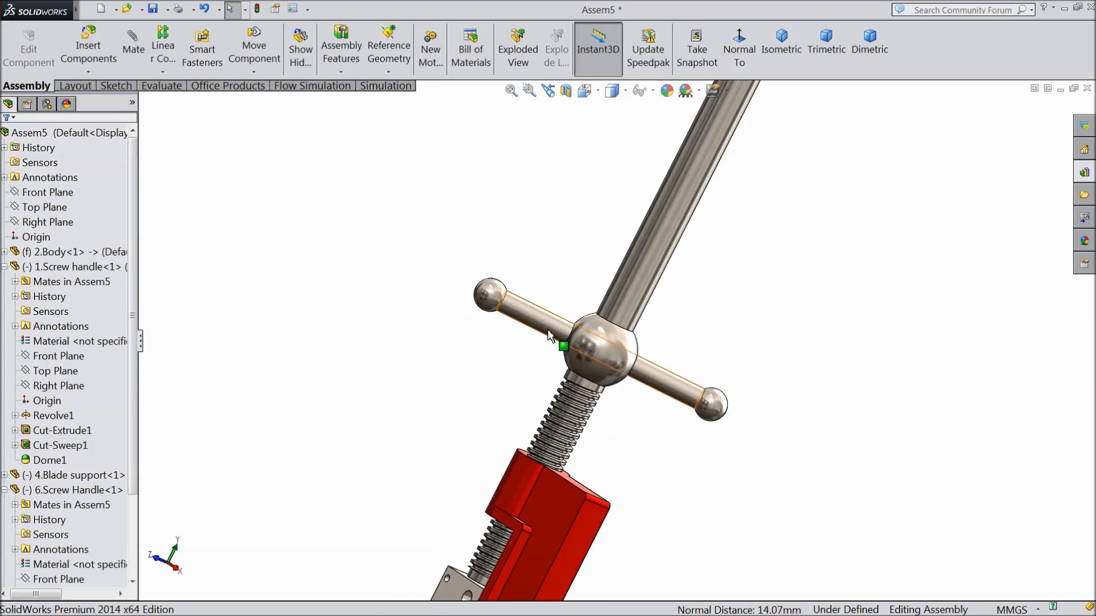
middle_click_drag(585, 344, 586, 437)
scroll(585, 431, "down", 3)
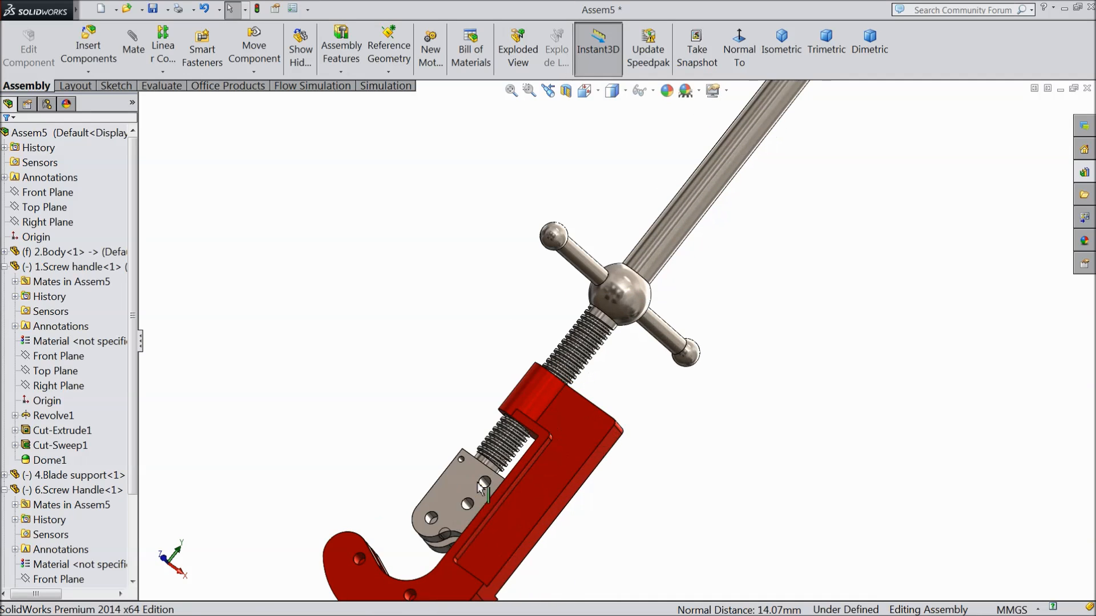
mouse_move(459, 490)
left_mouse_down()
mouse_move(487, 476)
mouse_move(453, 479)
left_mouse_up()
key("Escape")
scroll(450, 503, "down", 4)
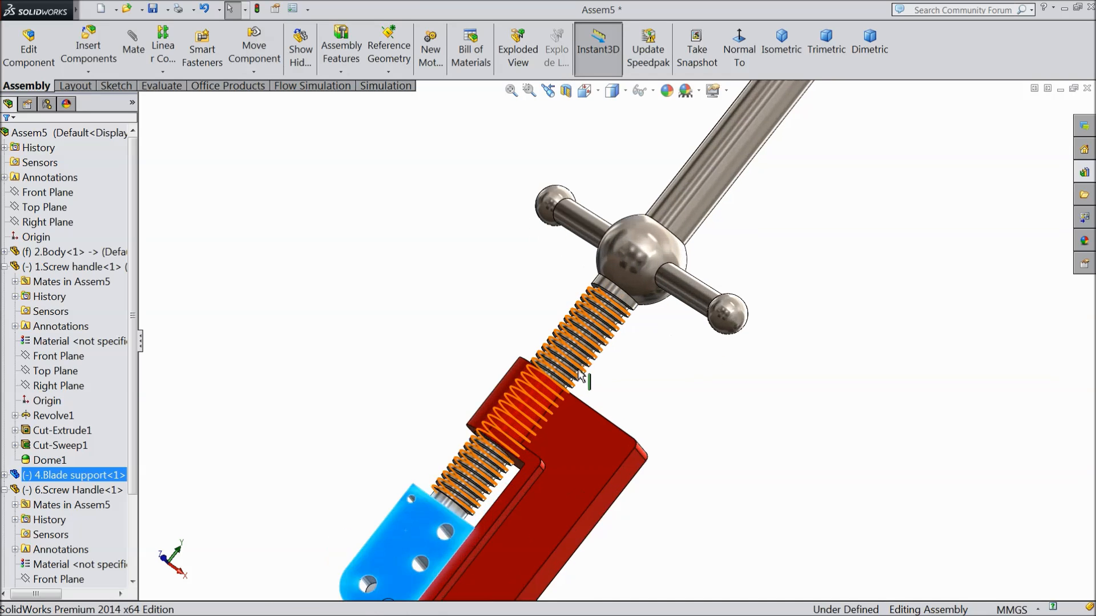
left_click_drag(382, 552, 359, 557)
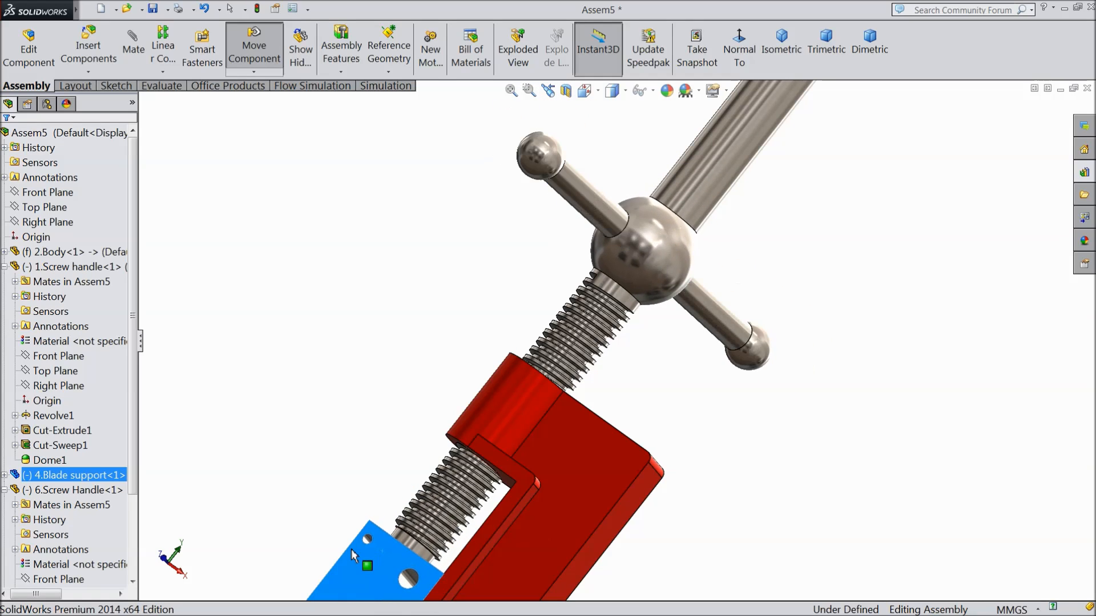
key("Escape")
Step: Collapse the expanded component trees and insert the 3.Cutting Blade part next to the forked end of the blade support
key("f")
left_click(350, 416)
middle_click_drag(388, 431, 419, 417)
scroll(551, 482, "down", 3)
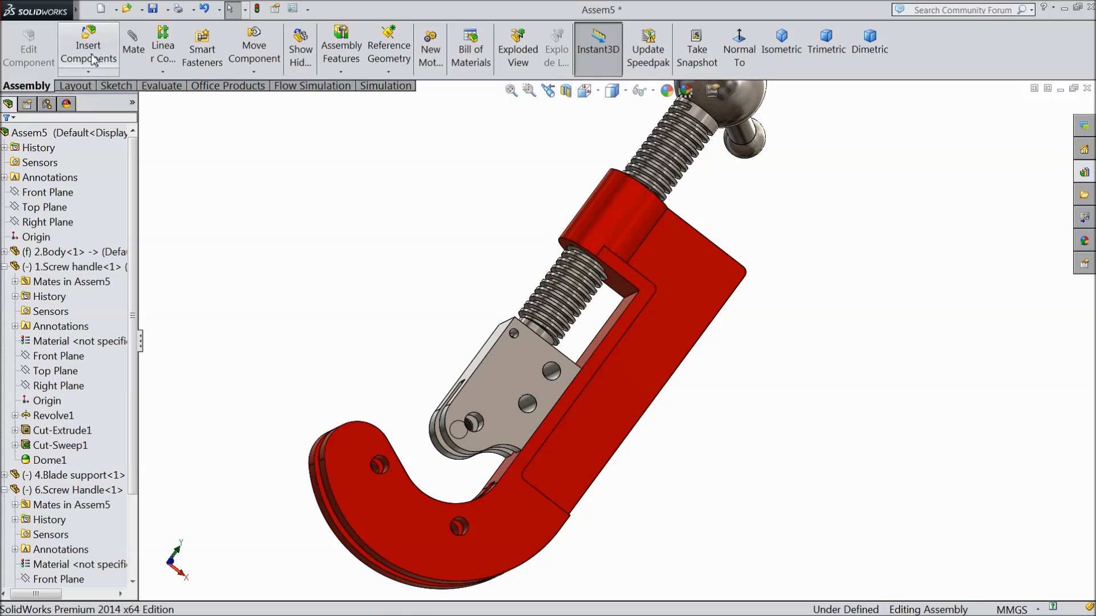
left_click(4, 267)
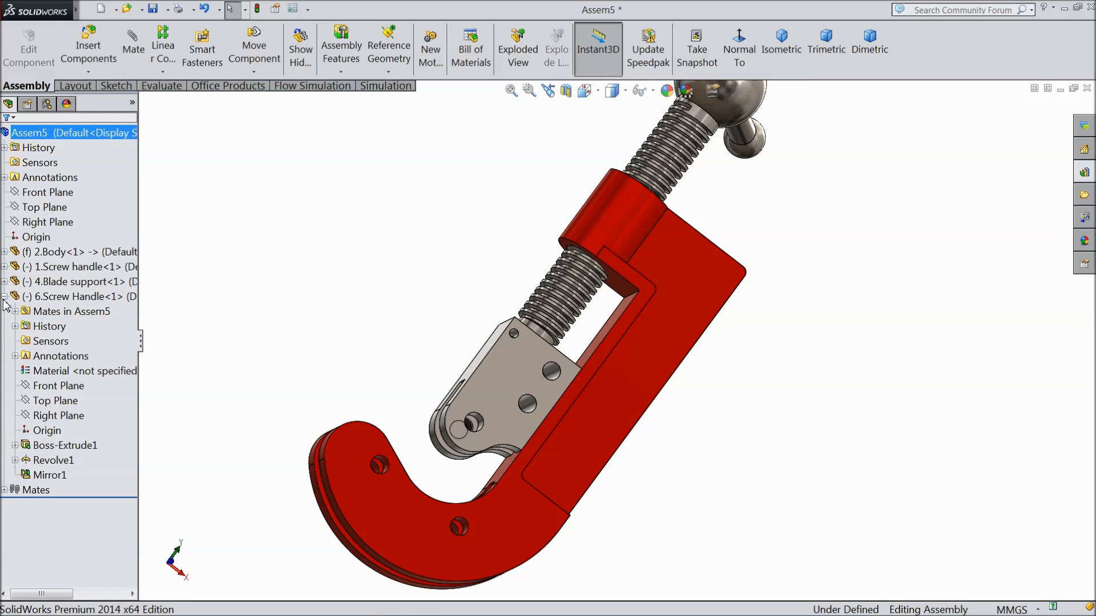
left_click(5, 296)
left_click(88, 45)
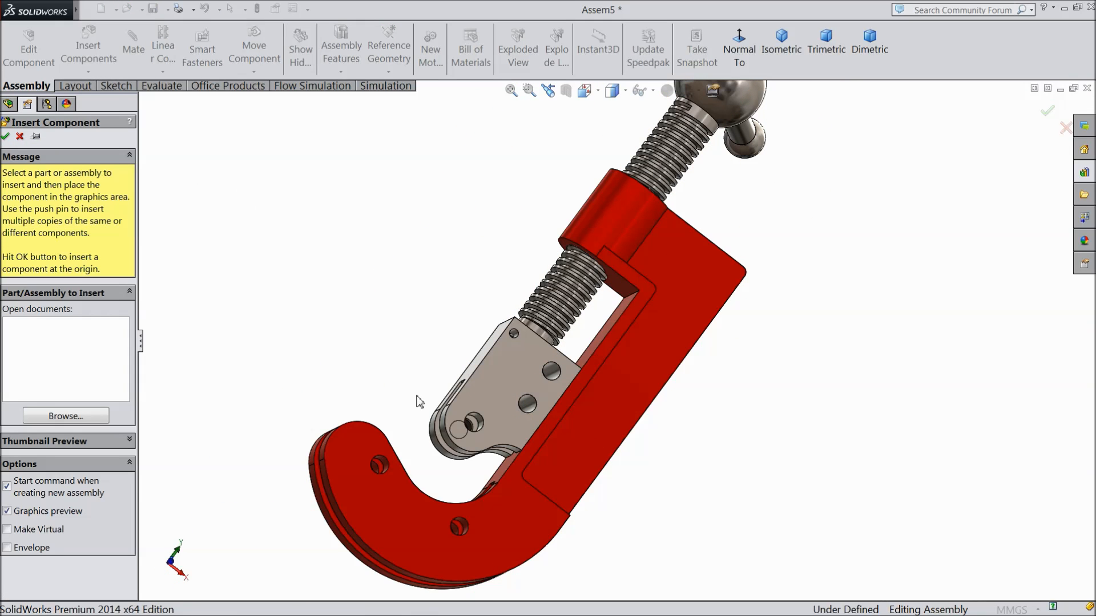
left_click(85, 421)
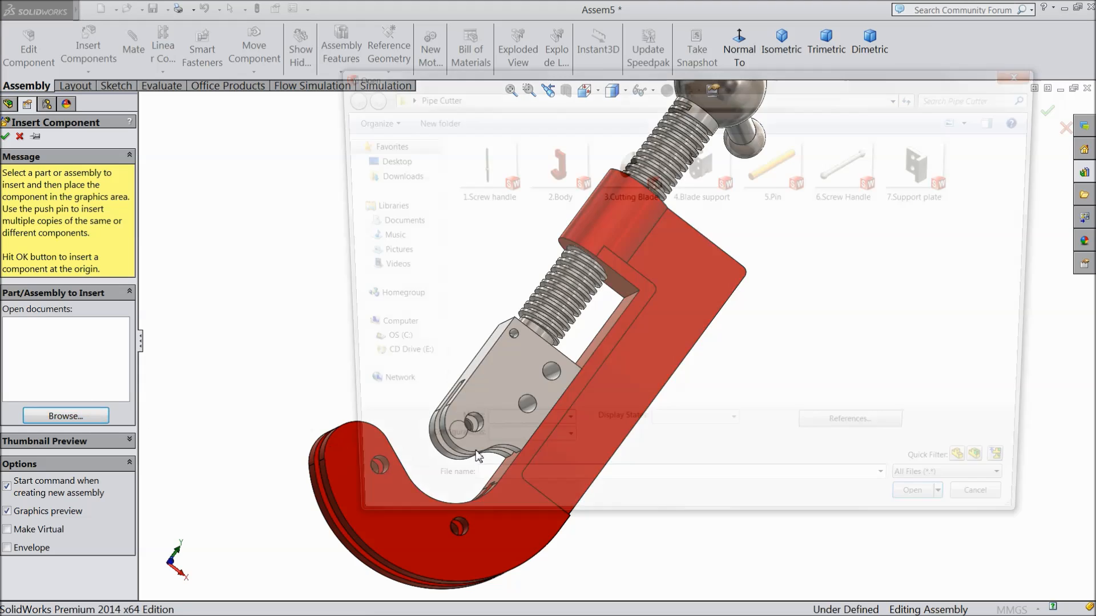
left_click(624, 173)
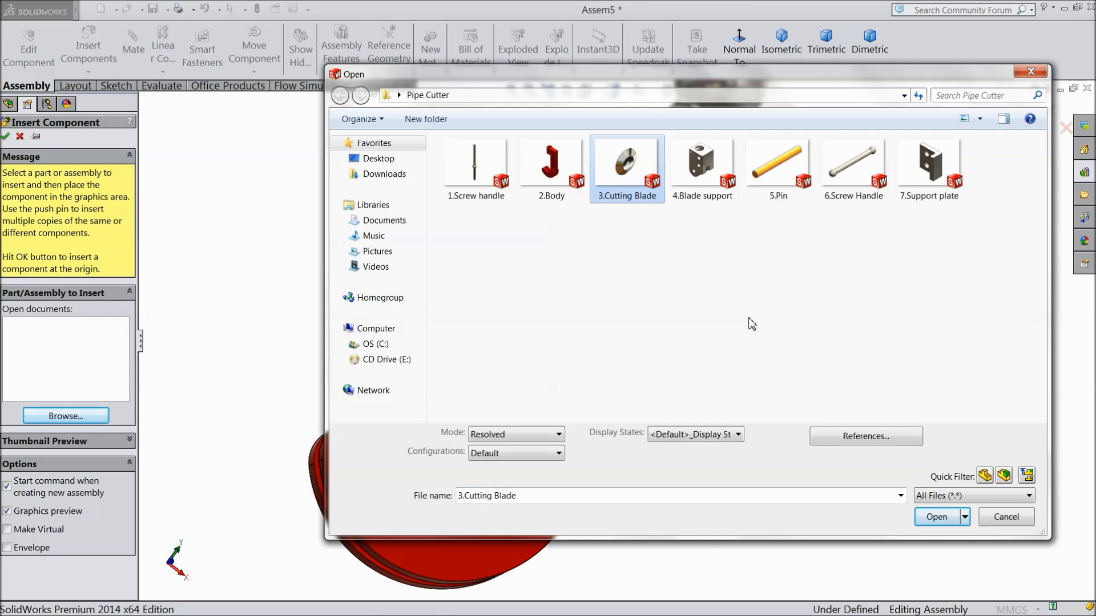
left_click(933, 518)
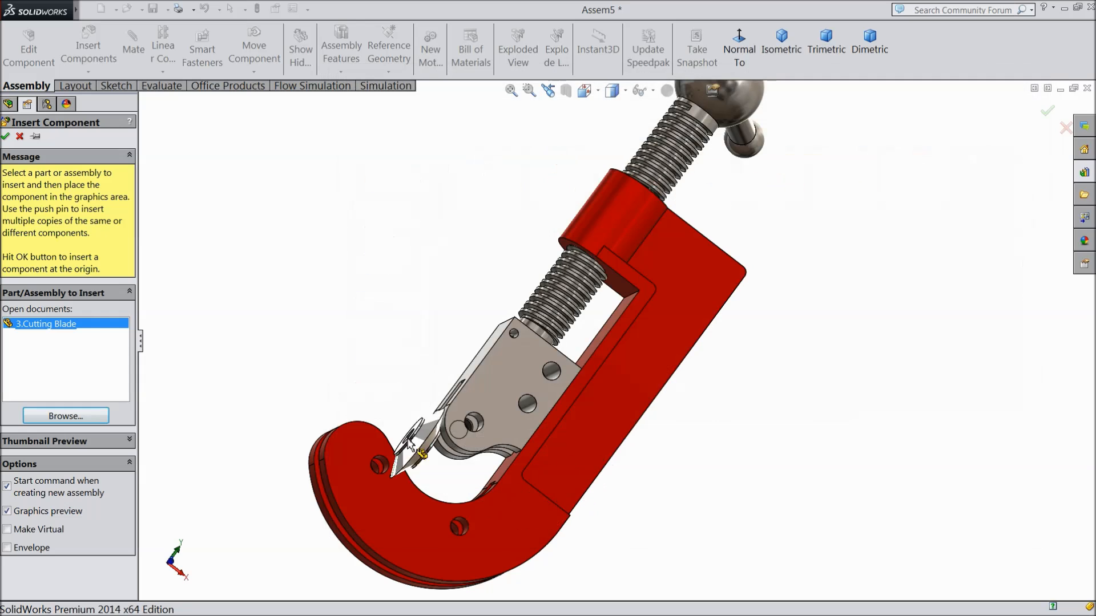
left_click(404, 389)
Step: Rotate the cutting blade freely to line up roughly with the blade support's slot, and move it slightly away from the support
scroll(400, 354, "down", 5)
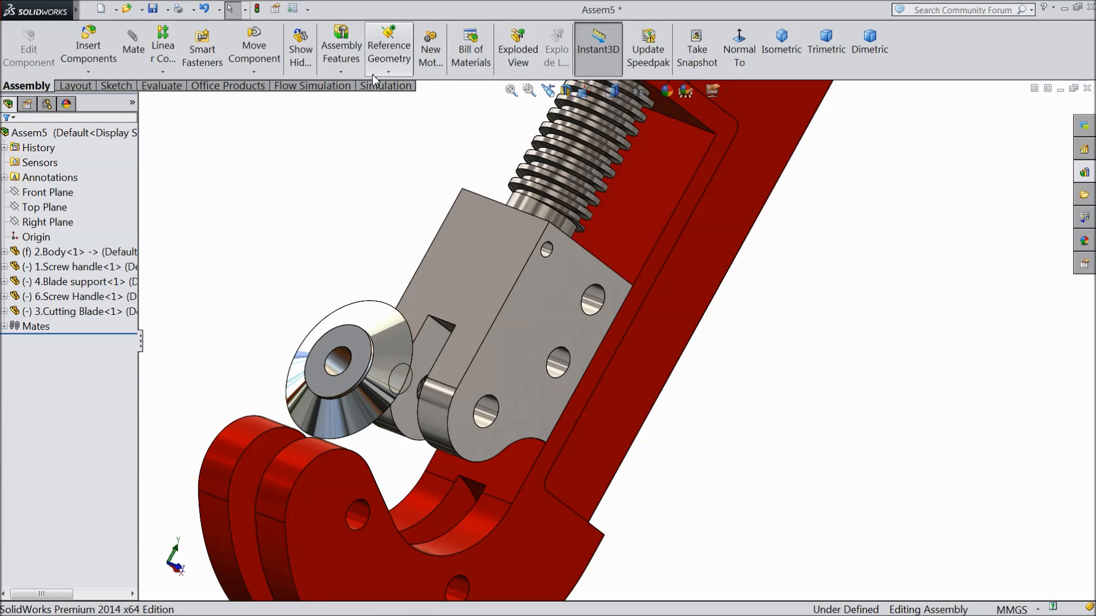
left_click(254, 71)
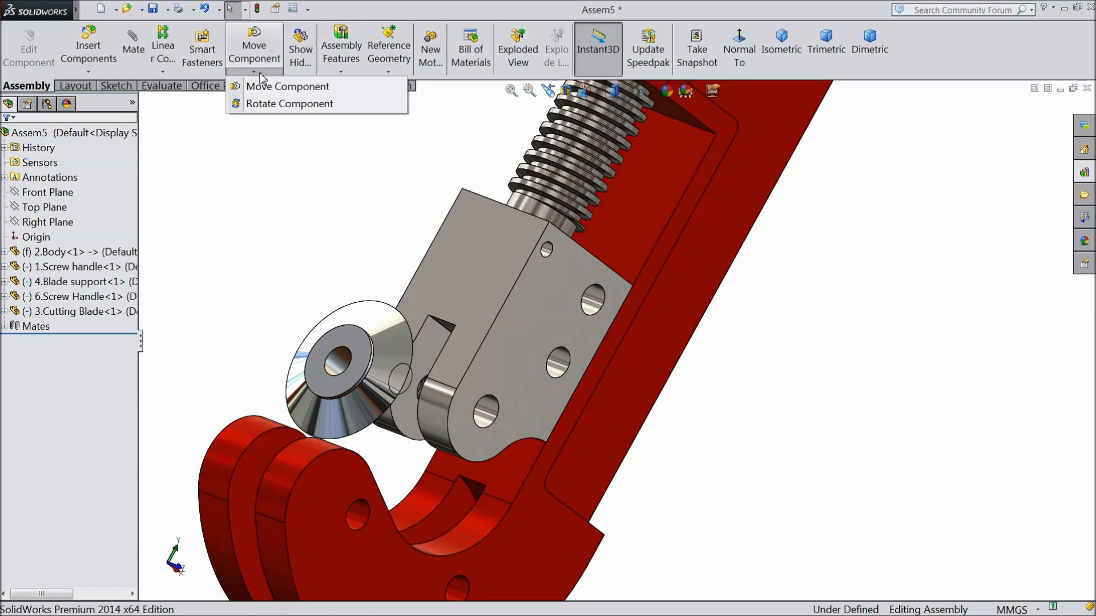
left_click(263, 103)
left_click_drag(381, 369, 411, 441)
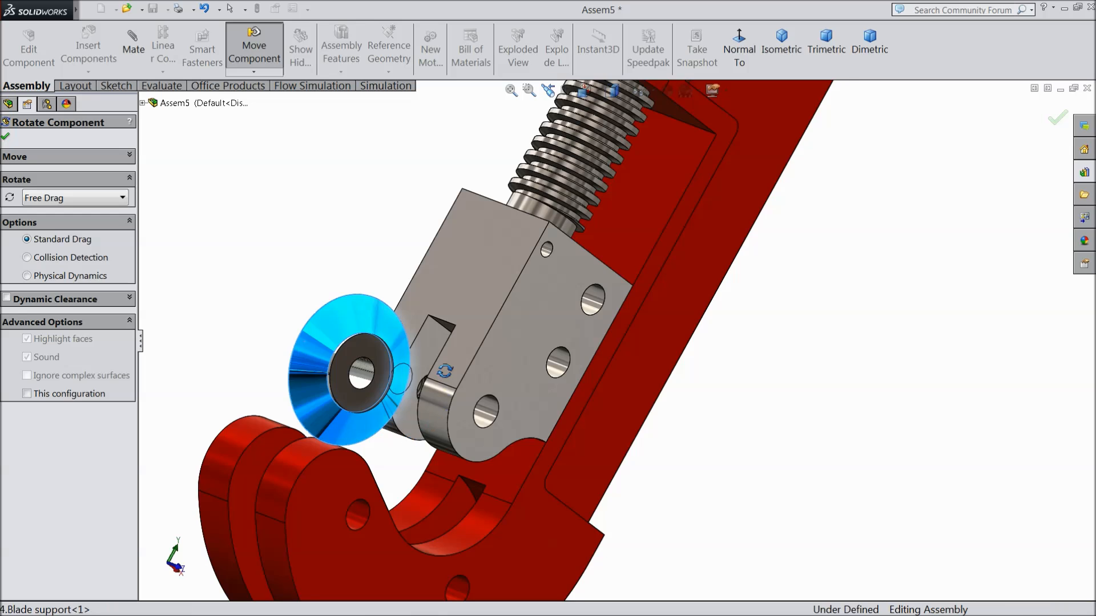
middle_click_drag(444, 371, 456, 387)
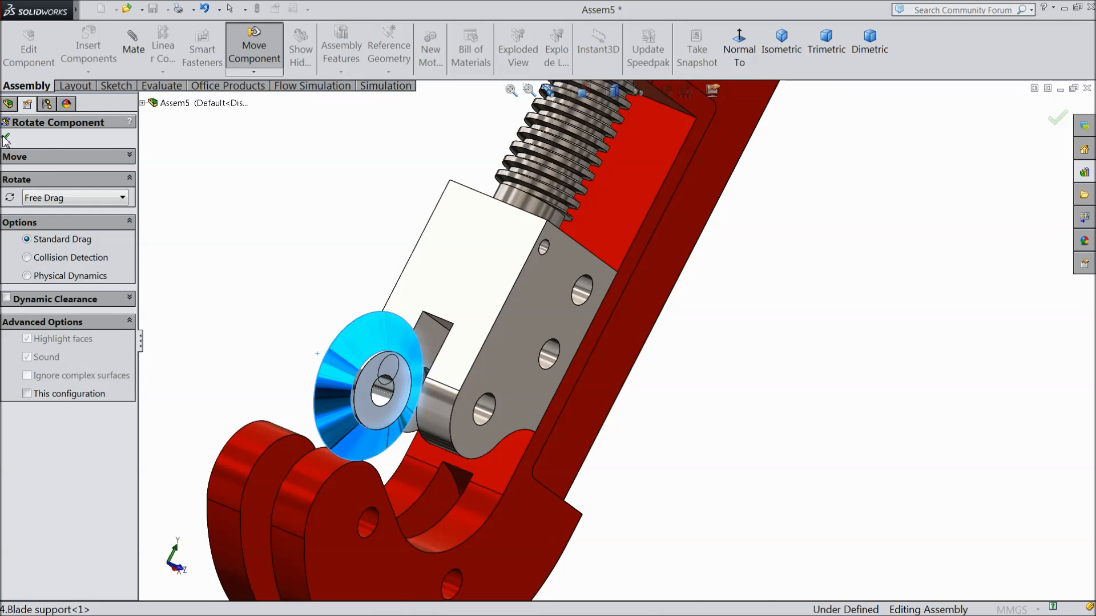
left_click(6, 138)
scroll(467, 402, "down", 4)
left_click_drag(383, 343, 327, 291)
middle_click_drag(334, 292, 369, 307)
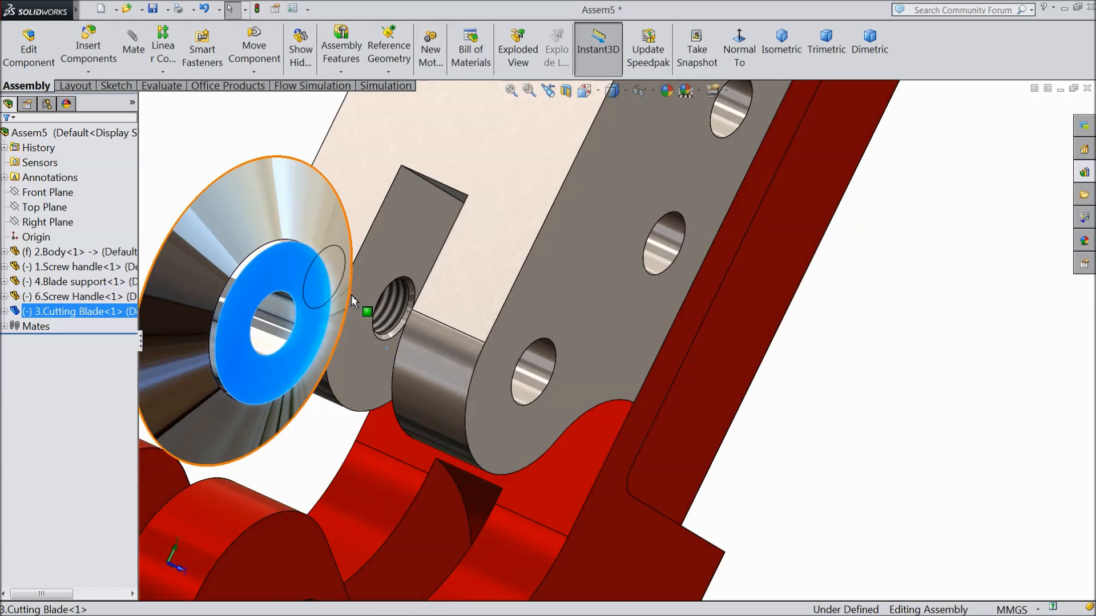
Step: Centre the cutting blade in the blade support's slot with a Width mate between the blade's two flat faces and the slot's inner faces
left_click(133, 49)
left_click(19, 250)
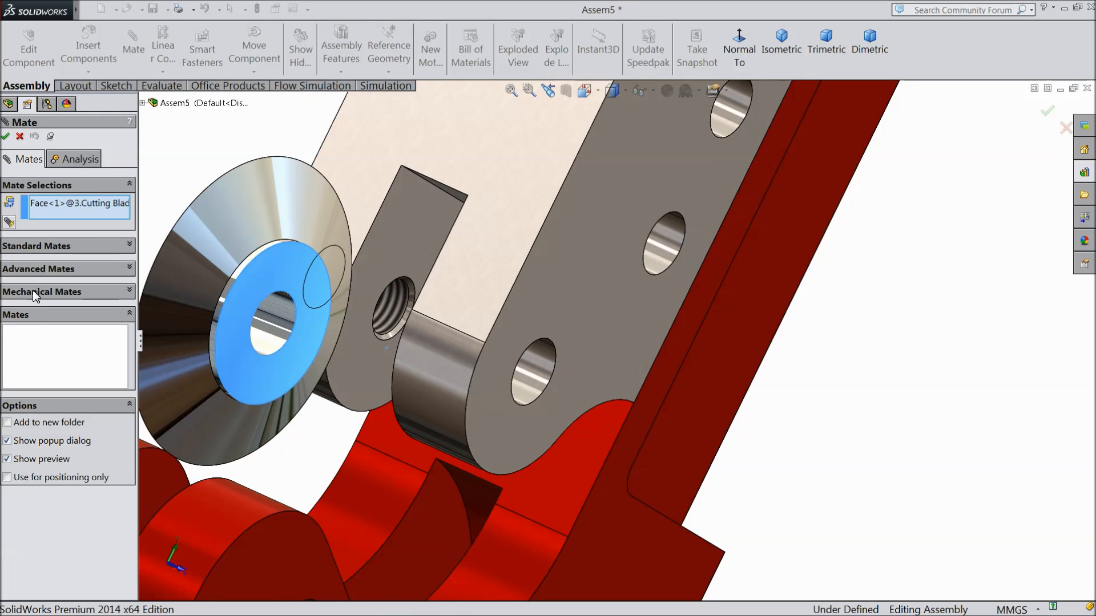
left_click(31, 270)
left_click(14, 302)
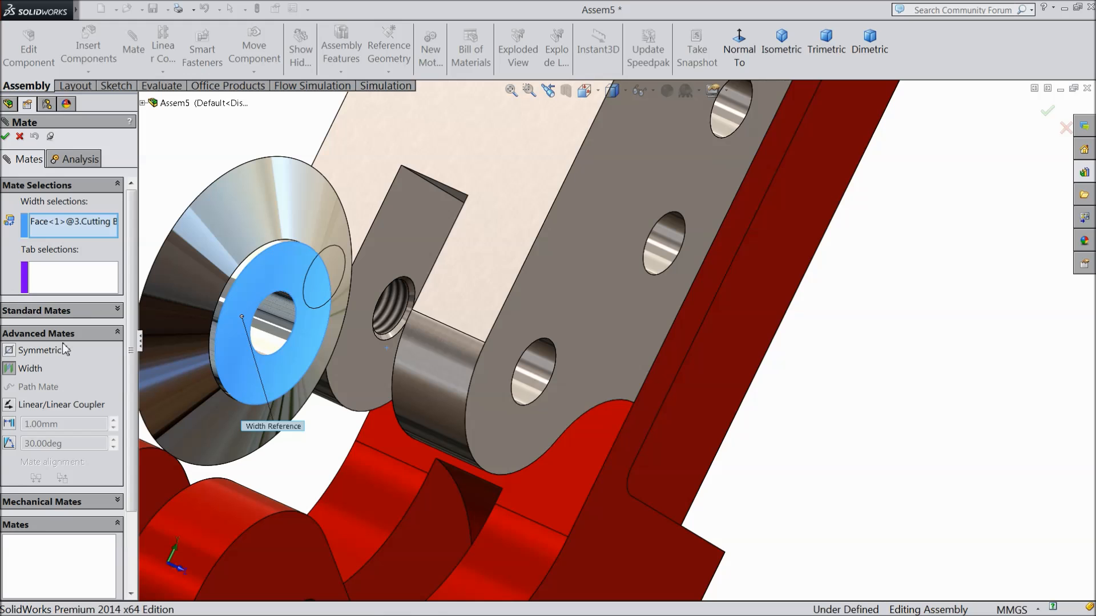
scroll(297, 331, "up", 3)
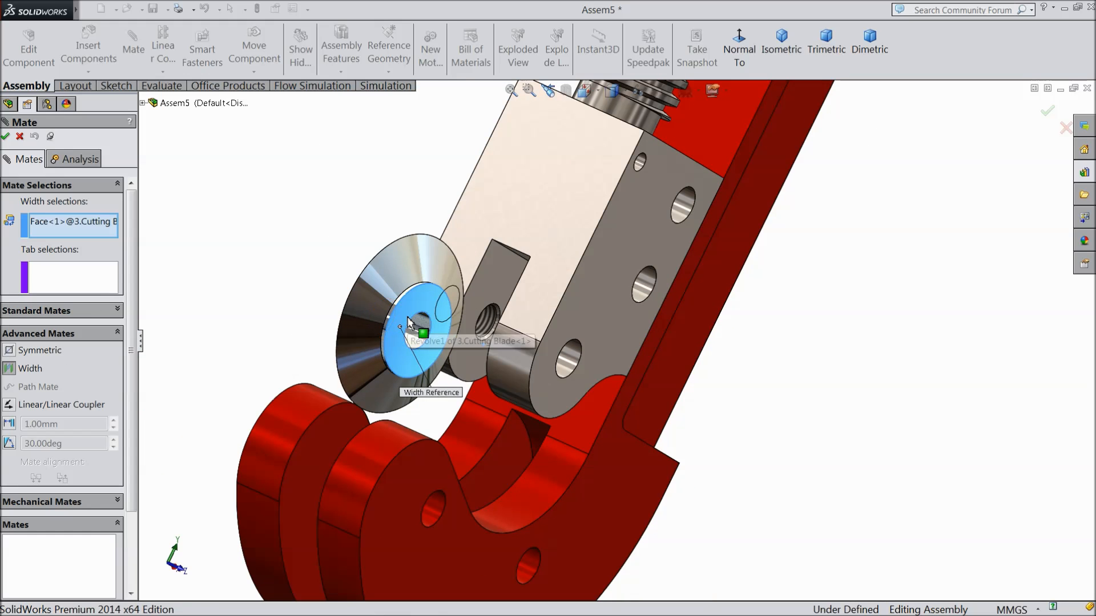
middle_click_drag(318, 313, 358, 340)
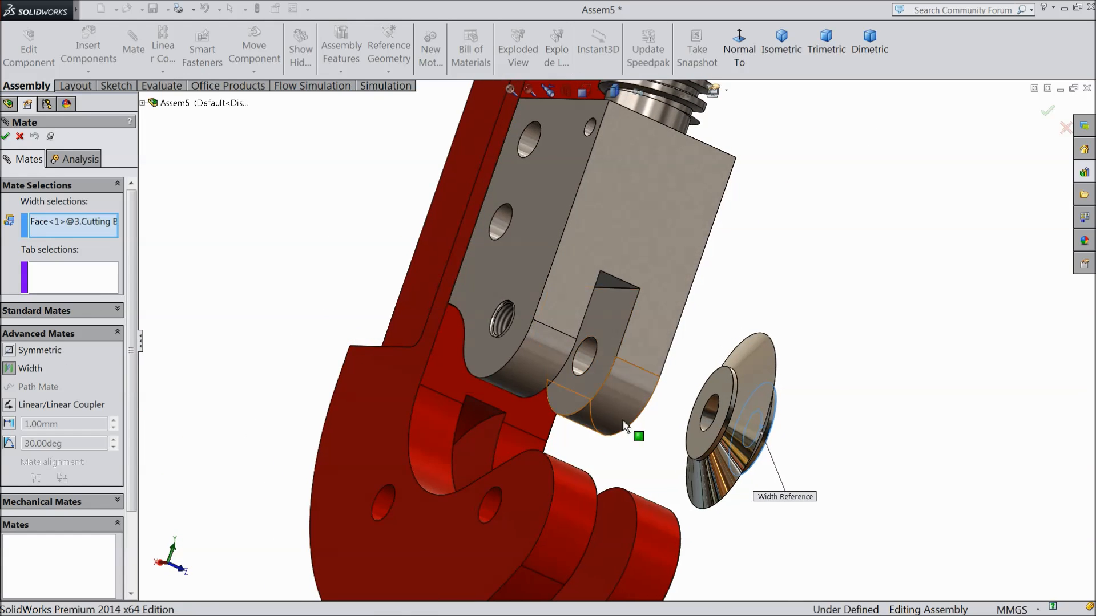
scroll(679, 440, "down", 3)
left_click(722, 448)
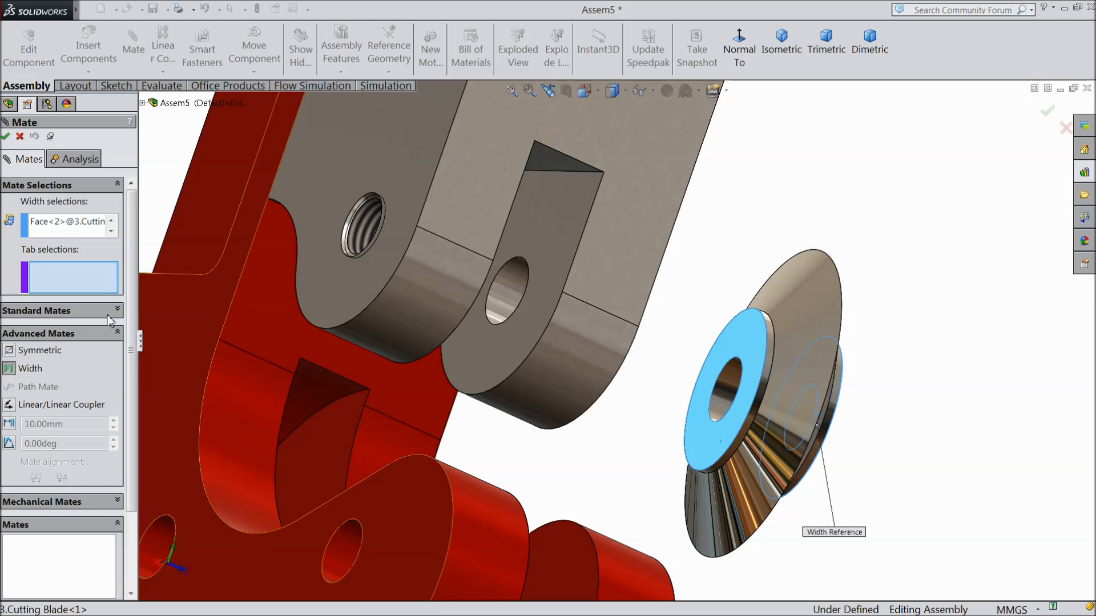
left_click(510, 344)
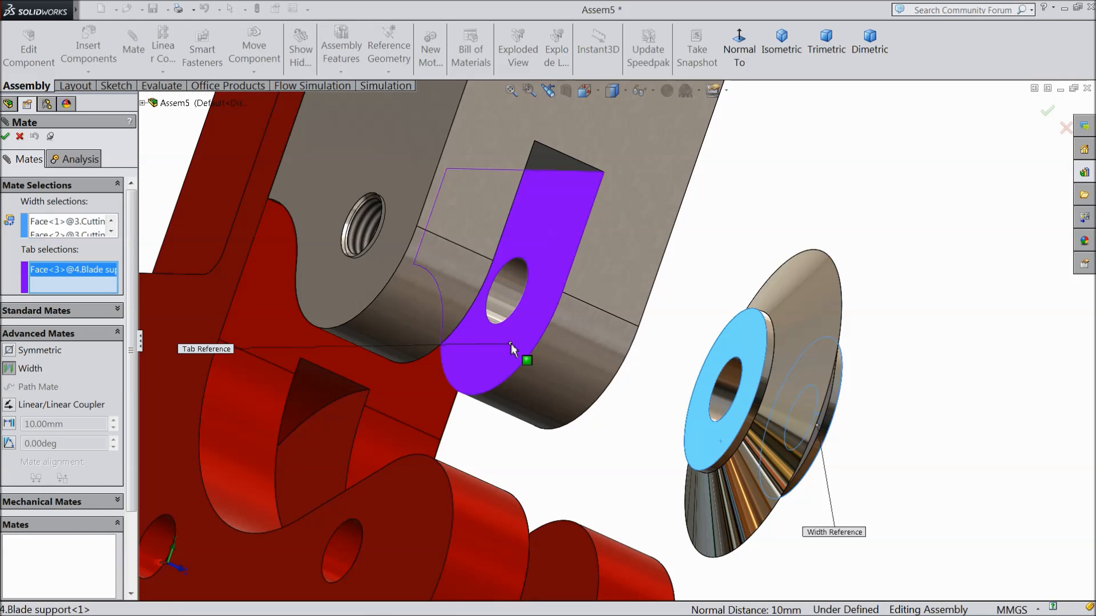
scroll(559, 347, "up", 3)
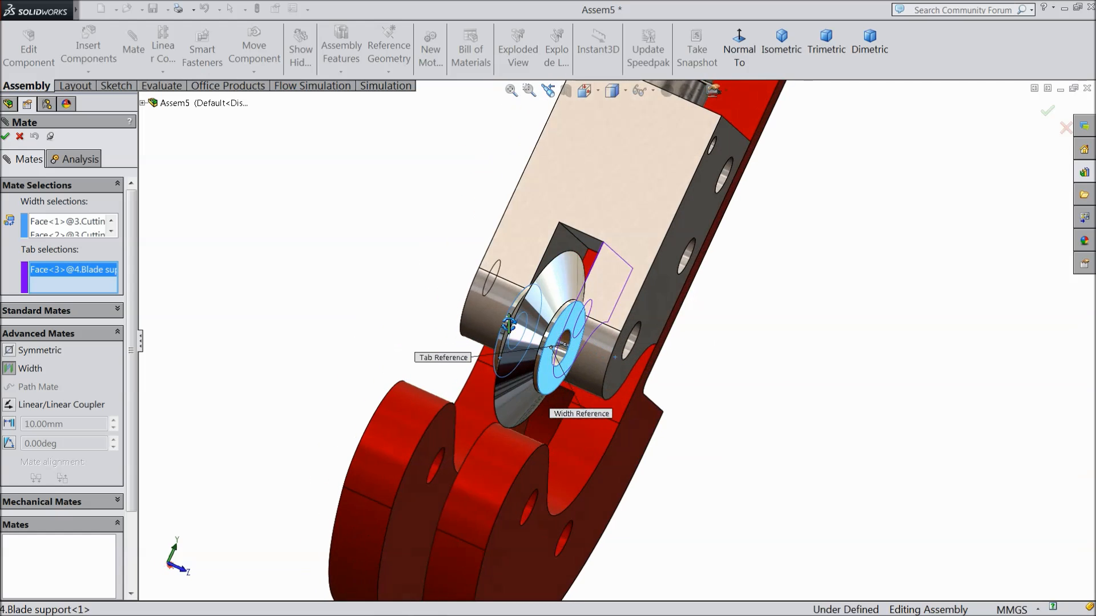
left_click(563, 250)
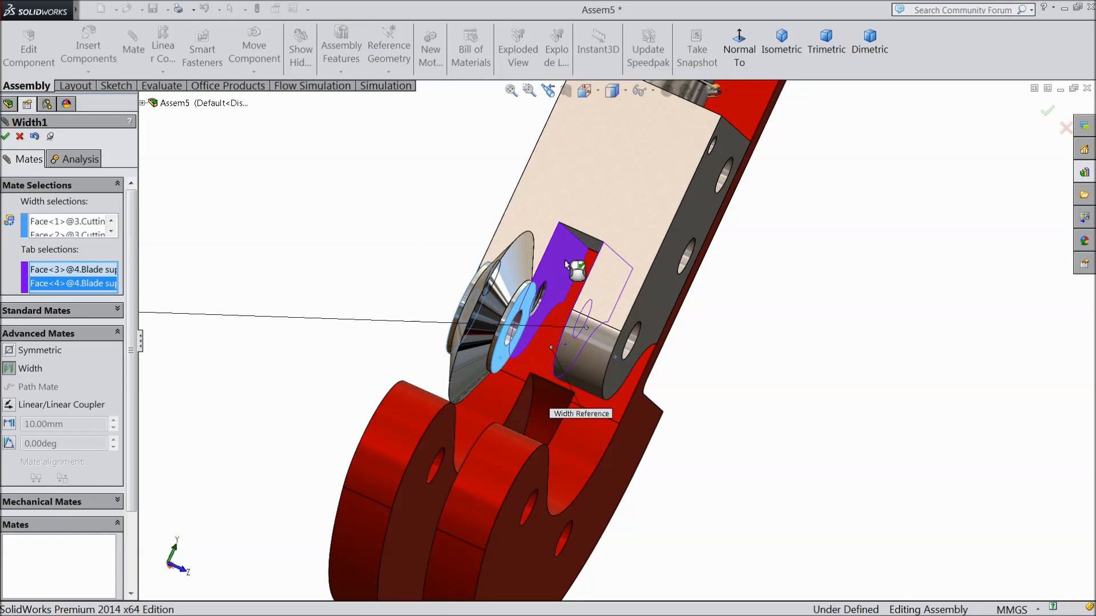
scroll(539, 305, "down", 3)
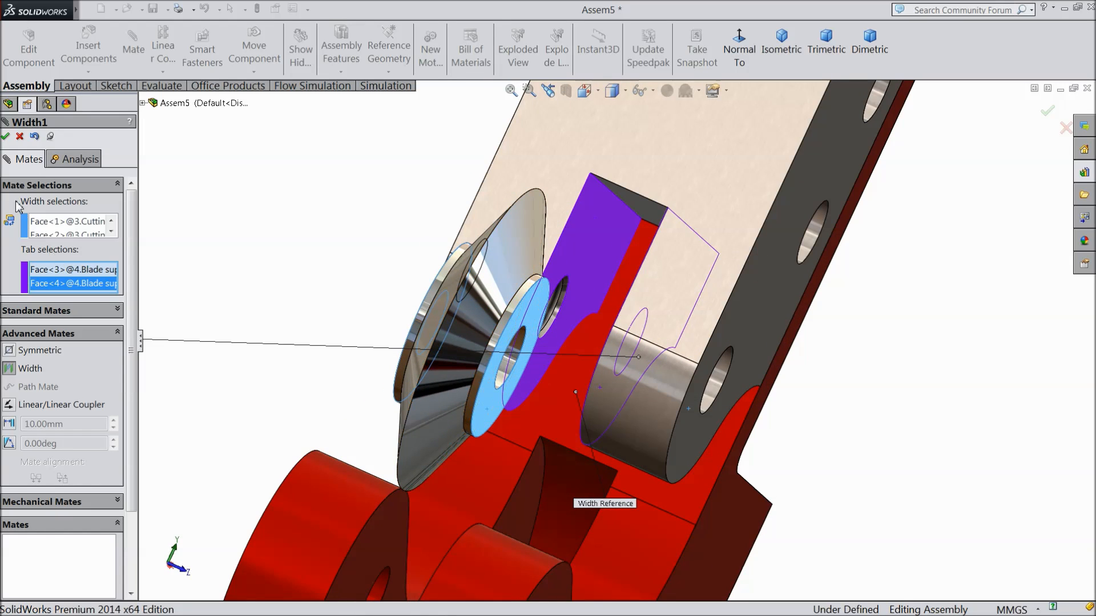
left_click(4, 136)
Step: Make the cutting blade's bore concentric with the lower pin hole of the blade support
left_click(40, 237)
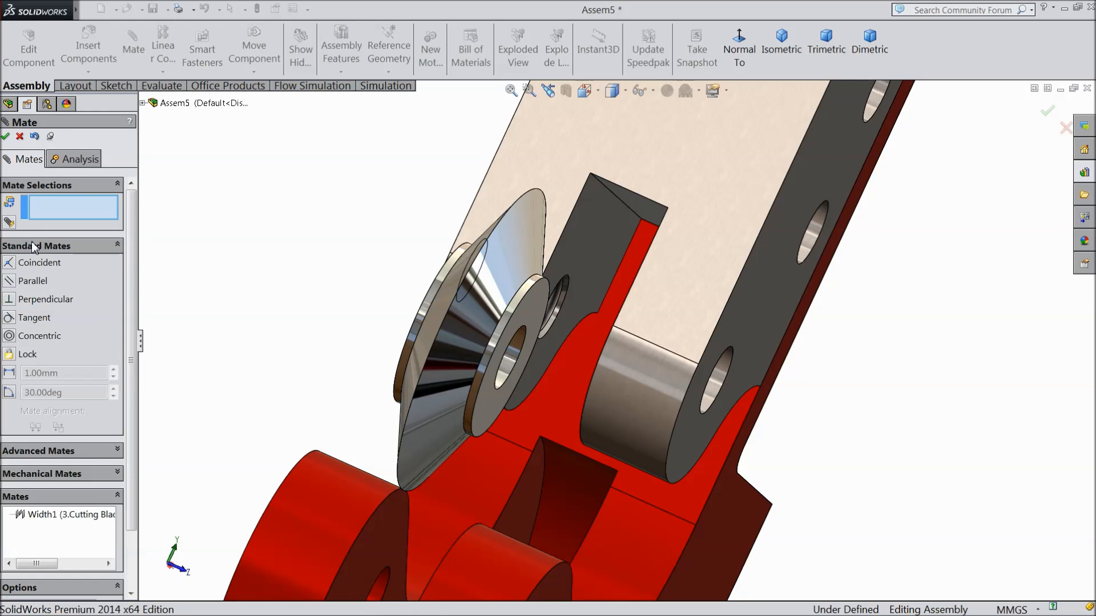
middle_click_drag(502, 384, 272, 257)
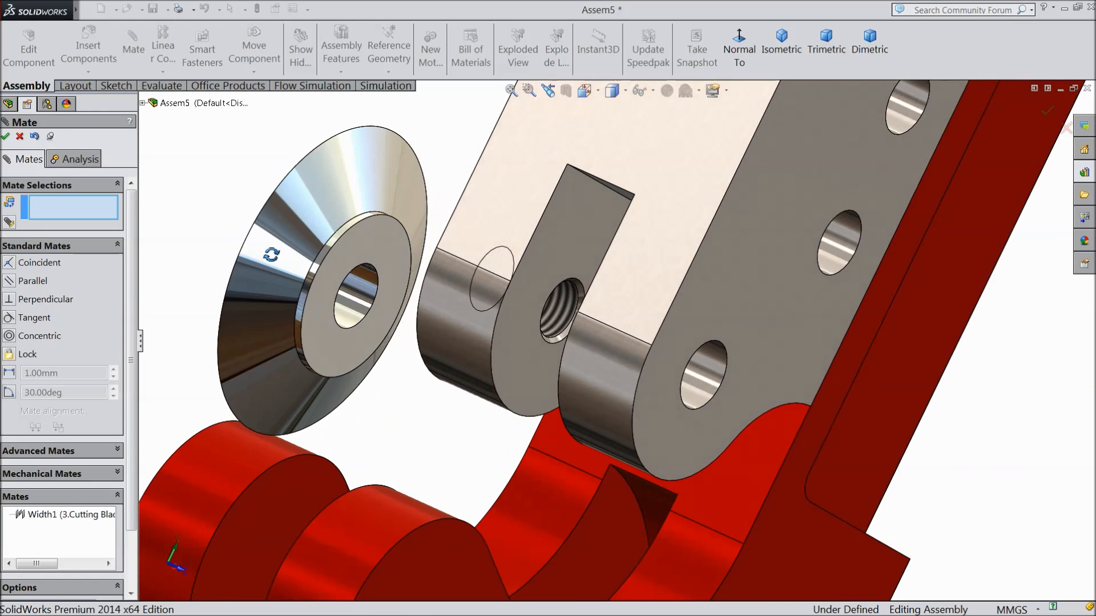
left_click(359, 302)
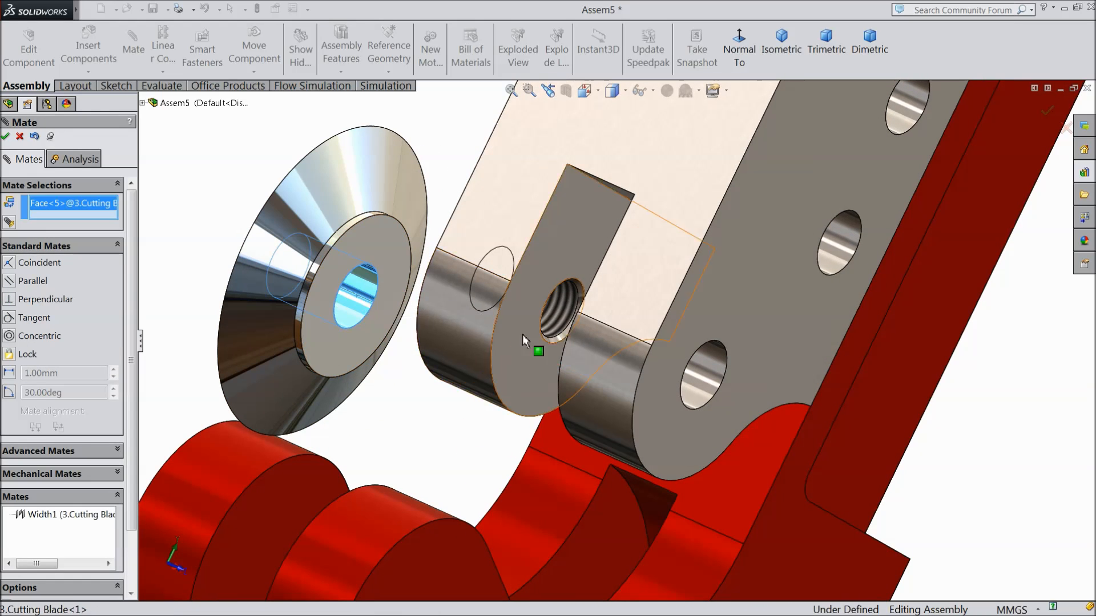
left_click(717, 381)
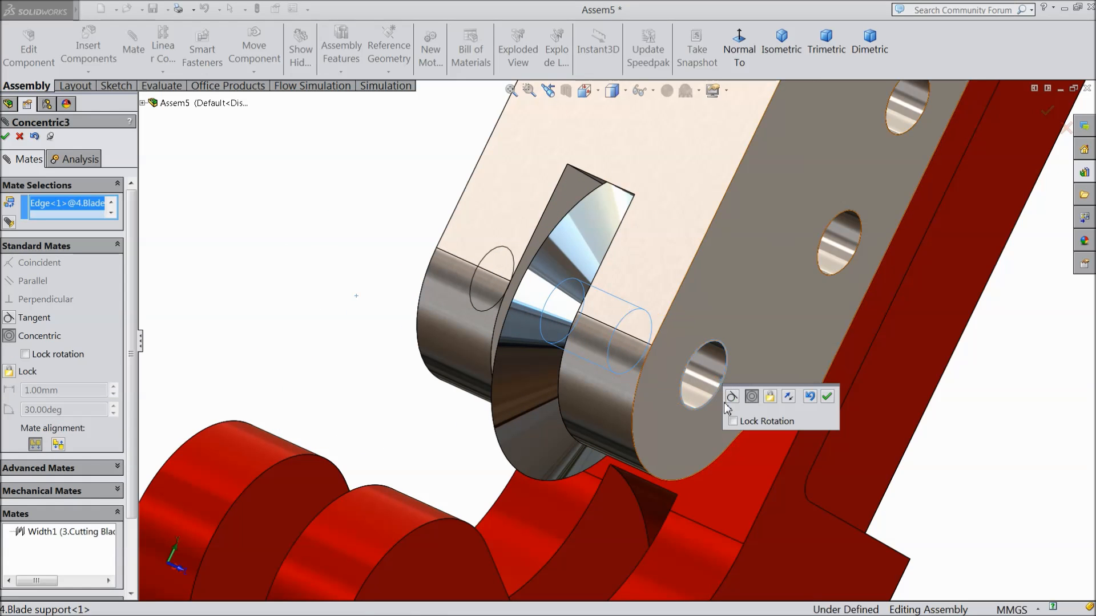
mouse_move(703, 343)
middle_mouse_down()
mouse_move(736, 350)
mouse_move(686, 349)
middle_mouse_up()
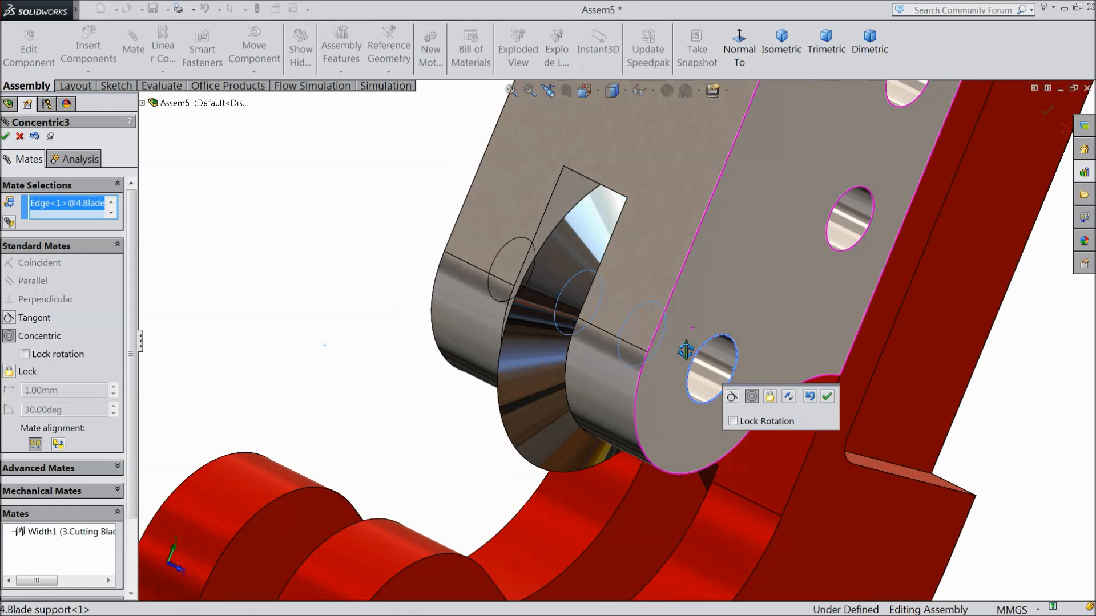
left_click(827, 397)
Step: Slide the blade support with its blade toward the hooked jaw, finish mating, and slide the support back toward the screw end
scroll(805, 408, "up", 3)
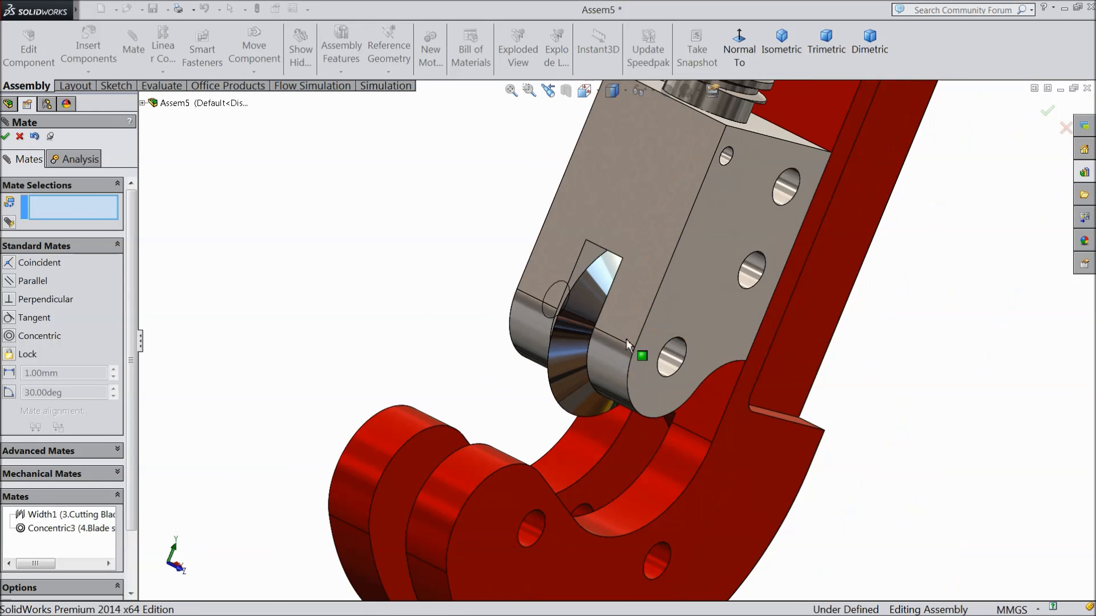
left_click_drag(578, 296, 573, 347)
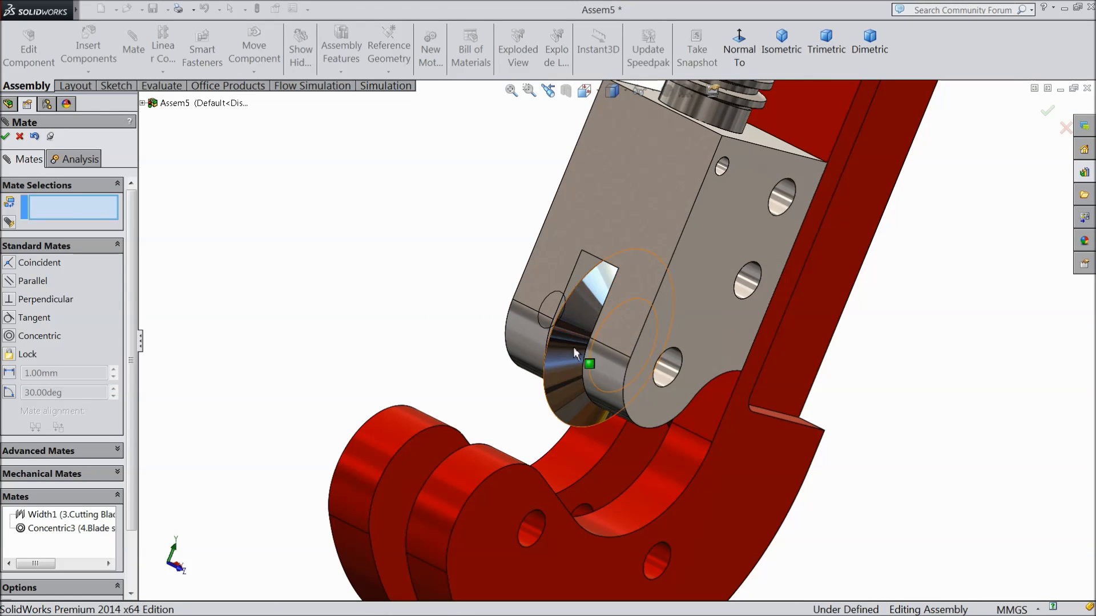
left_click(24, 138)
scroll(252, 235, "up", 4)
middle_click_drag(638, 386, 659, 337)
left_click(655, 305)
mouse_move(655, 307)
left_mouse_down()
mouse_move(664, 269)
mouse_move(656, 287)
left_mouse_up()
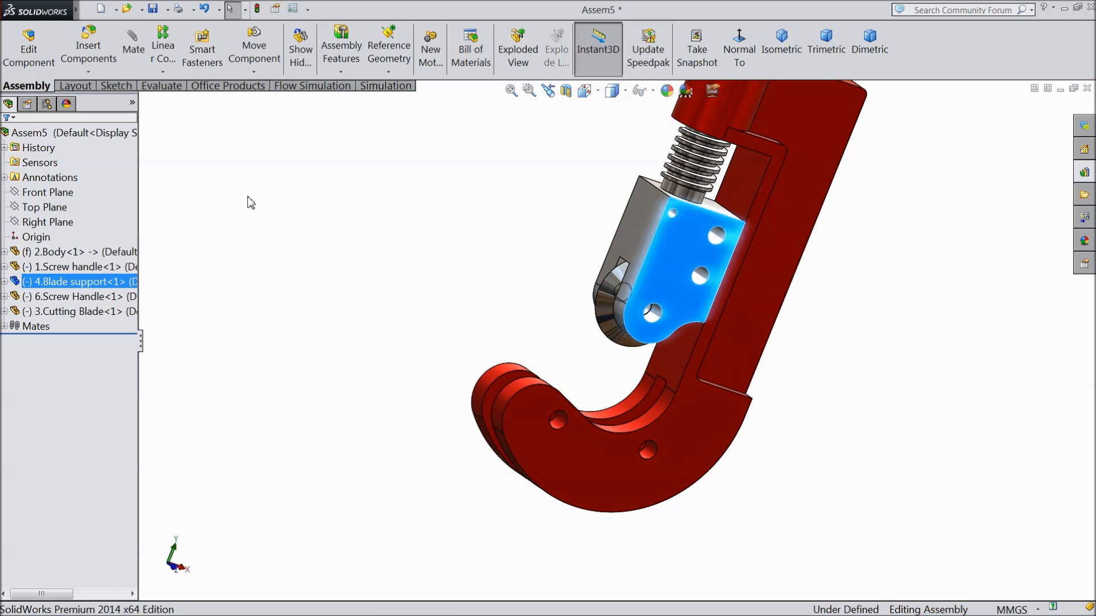
Step: Insert another 3.Cutting Blade part in the open space beside the body's hooked jaw
left_click(88, 49)
left_click(67, 417)
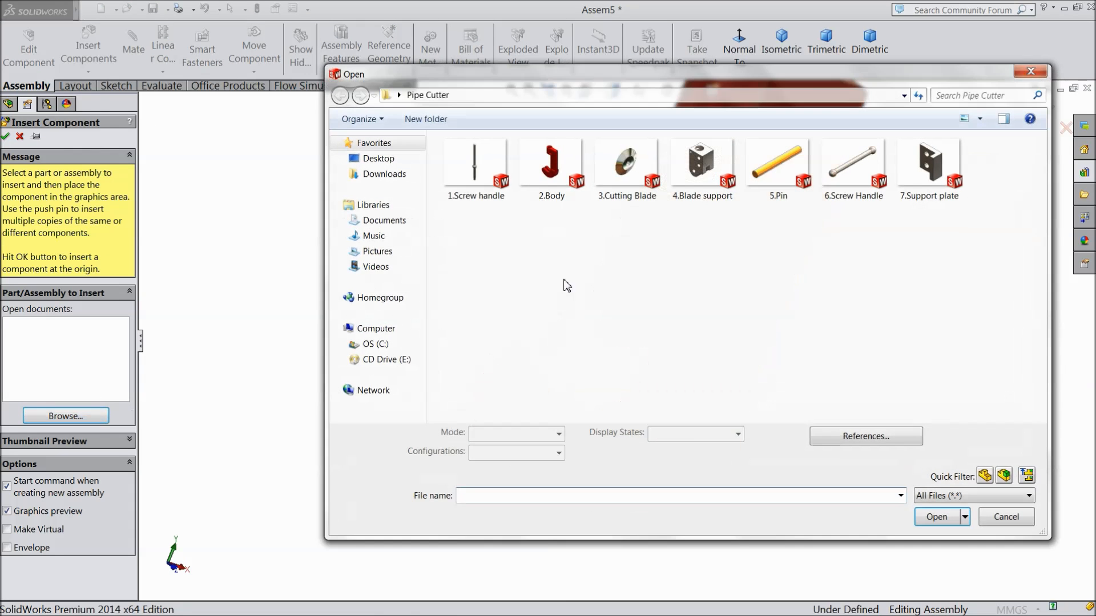
left_click(625, 172)
left_click(937, 516)
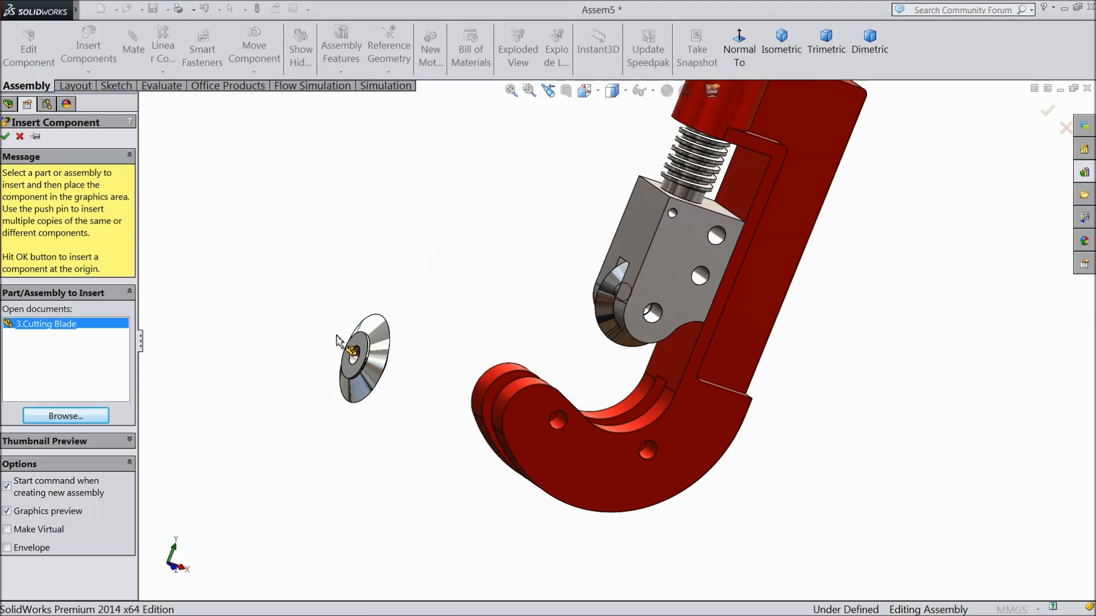
left_click(449, 306)
Step: Copy the loose cutting blade, placing the duplicate between it and the blade support
scroll(442, 309, "down", 4)
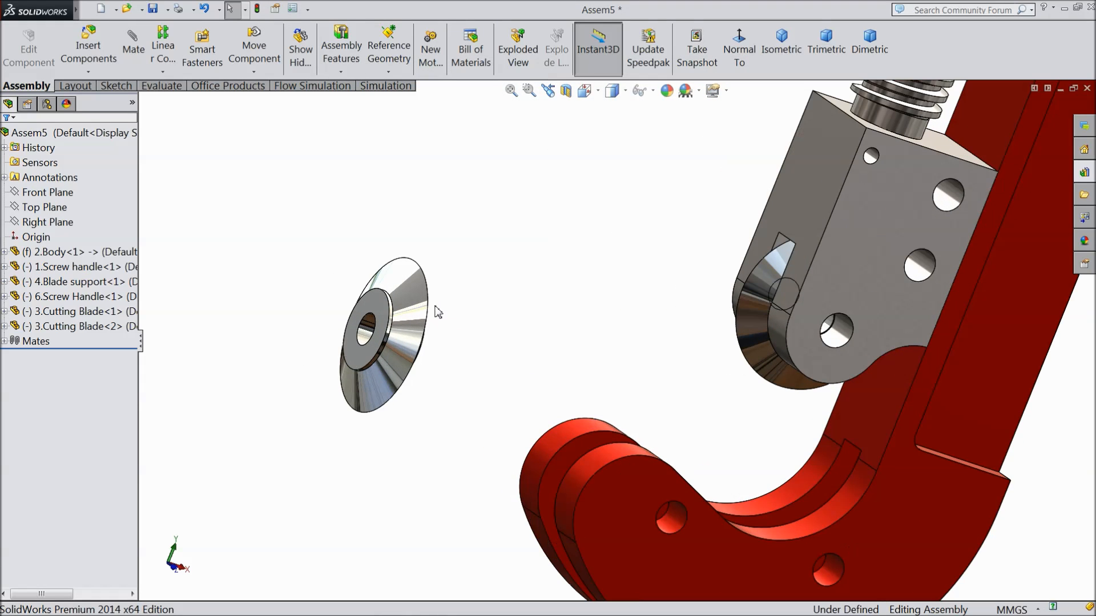
left_click_drag(419, 308, 529, 282, "ctrl")
scroll(606, 371, "up", 3)
middle_click_drag(605, 371, 624, 379)
scroll(624, 379, "down", 2)
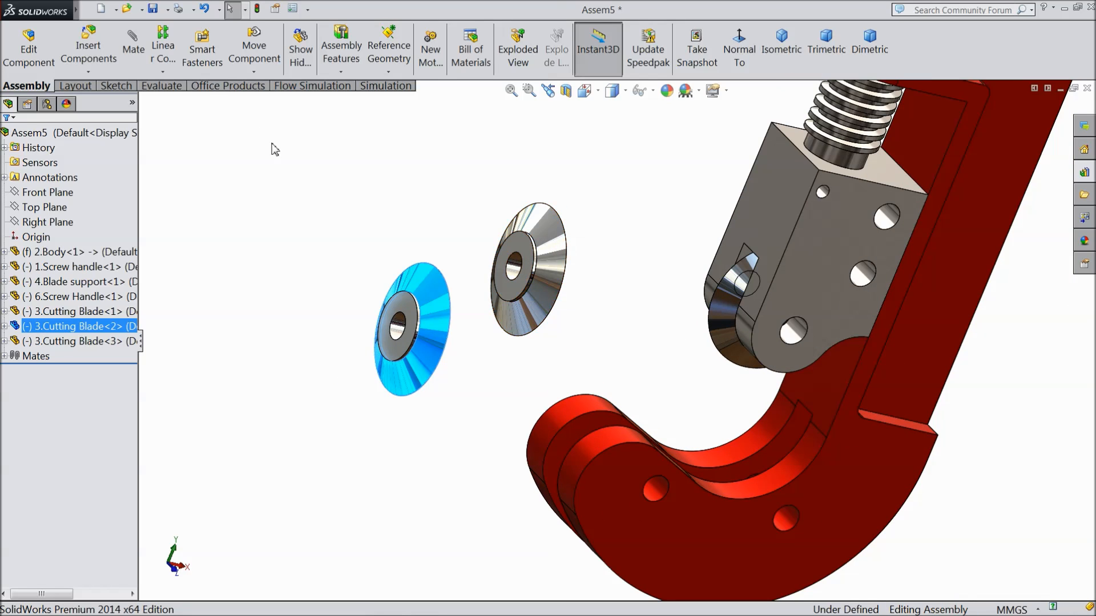
Step: Rotate the second cutting blade freely until its flat hub face points roughly toward the view
left_click(254, 72)
left_click(293, 106)
mouse_move(489, 261)
left_mouse_down()
mouse_move(604, 295)
mouse_move(560, 290)
mouse_move(549, 270)
mouse_move(580, 284)
mouse_move(560, 274)
mouse_move(559, 249)
left_mouse_up()
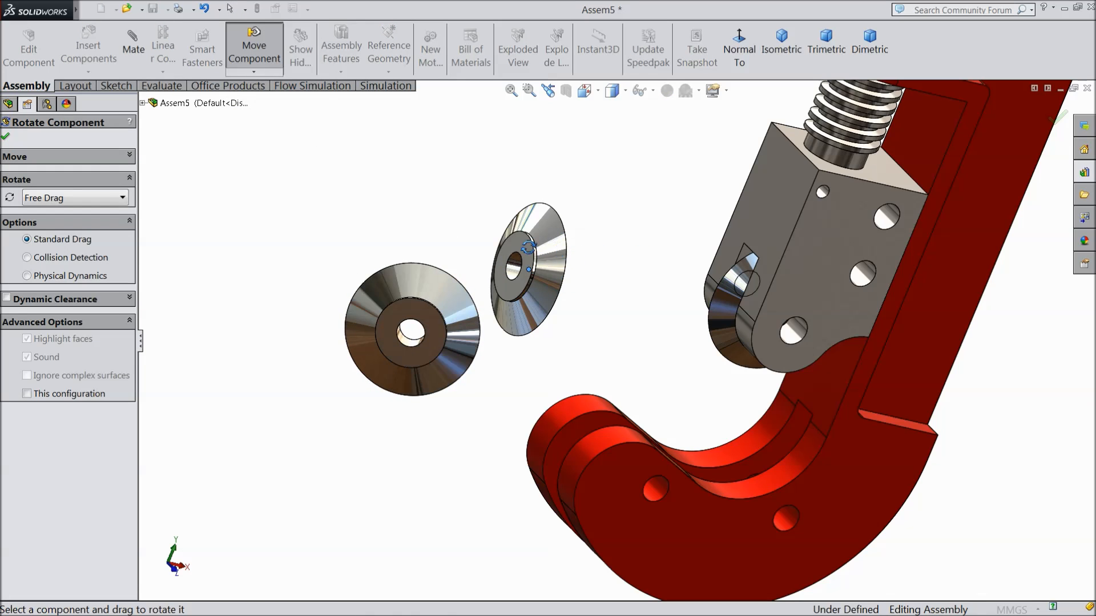
left_click(6, 137)
Step: Rotate the third cutting blade freely so that it faces the view like the second blade
left_click(548, 294)
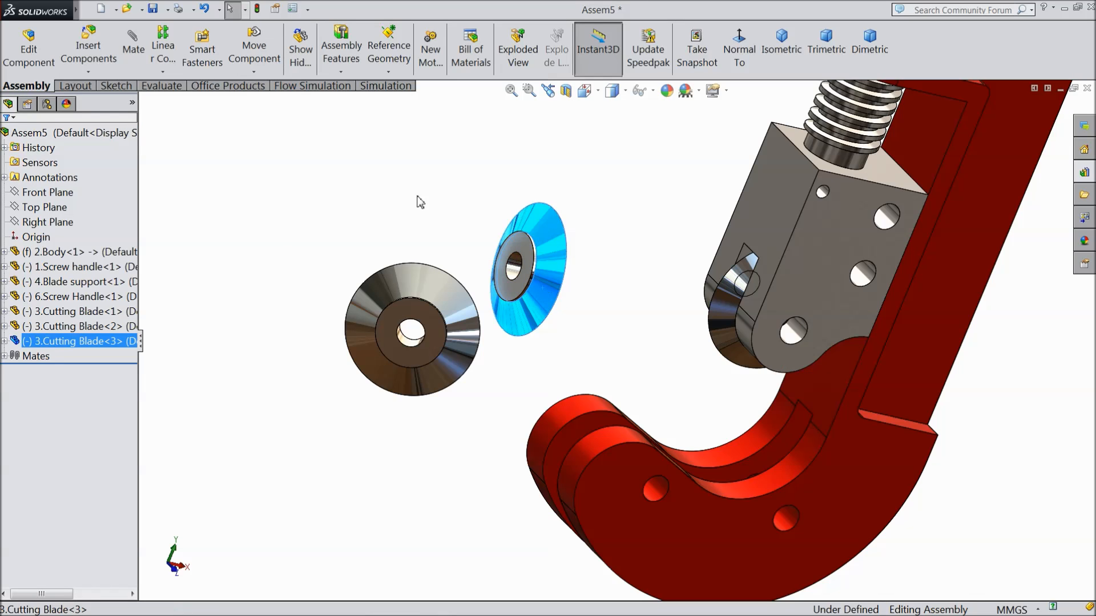
left_click(252, 73)
left_click(283, 103)
left_click_drag(551, 257, 627, 322)
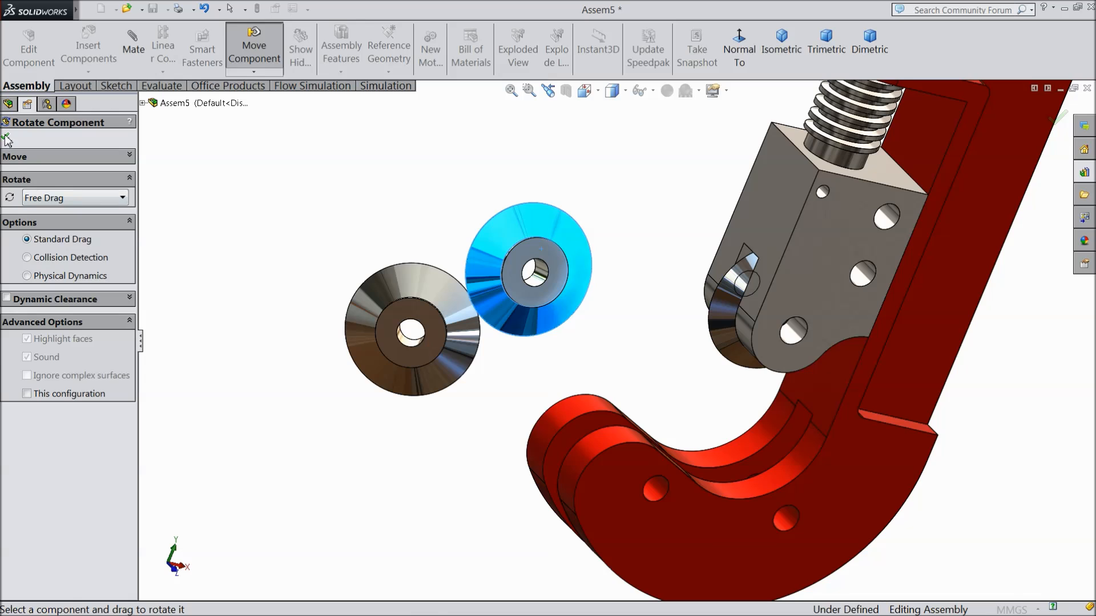
left_click(7, 137)
Step: Centre the second cutting blade in the hooked jaw's slot with a Width mate between its flat hub faces and the slot's inner faces
left_click(129, 48)
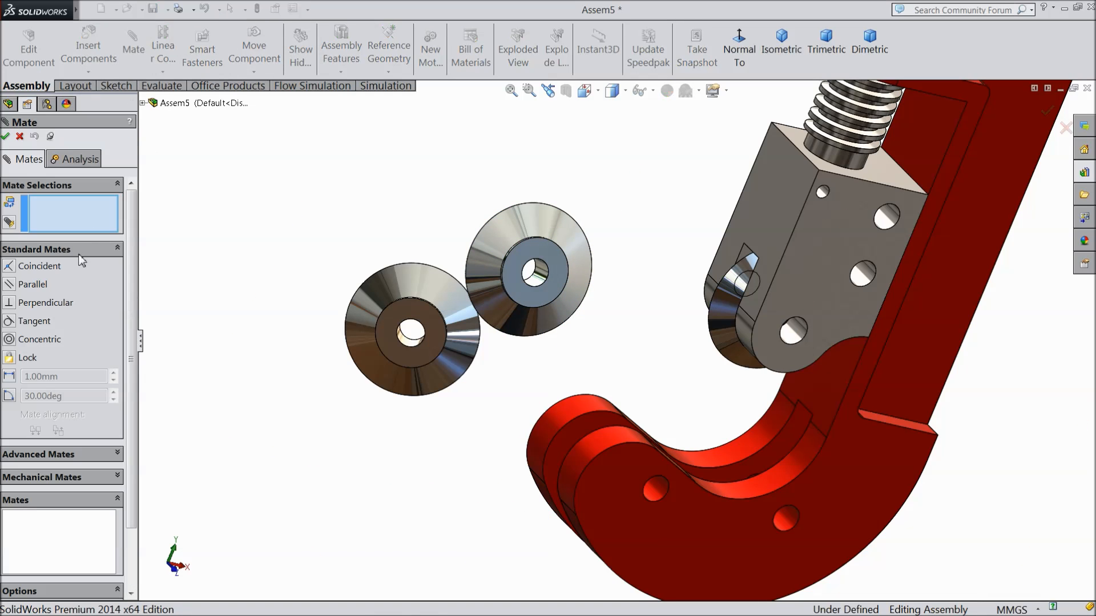
left_click(23, 250)
left_click(29, 260)
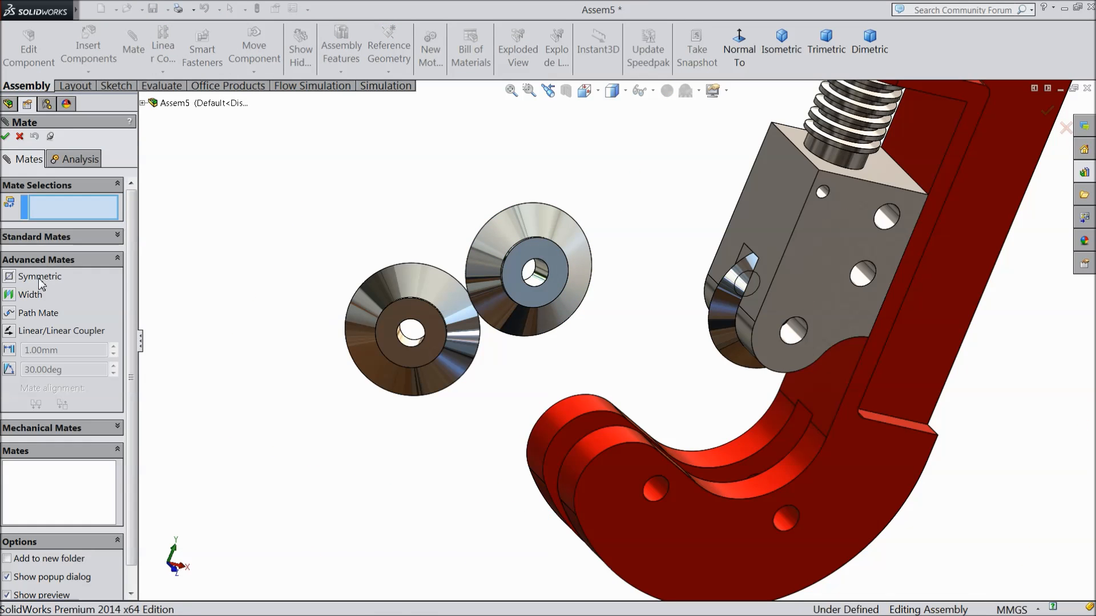
left_click(13, 294)
scroll(445, 435, "down", 2)
middle_click_drag(445, 436, 506, 360)
left_click(497, 337)
middle_click_drag(447, 384, 517, 468)
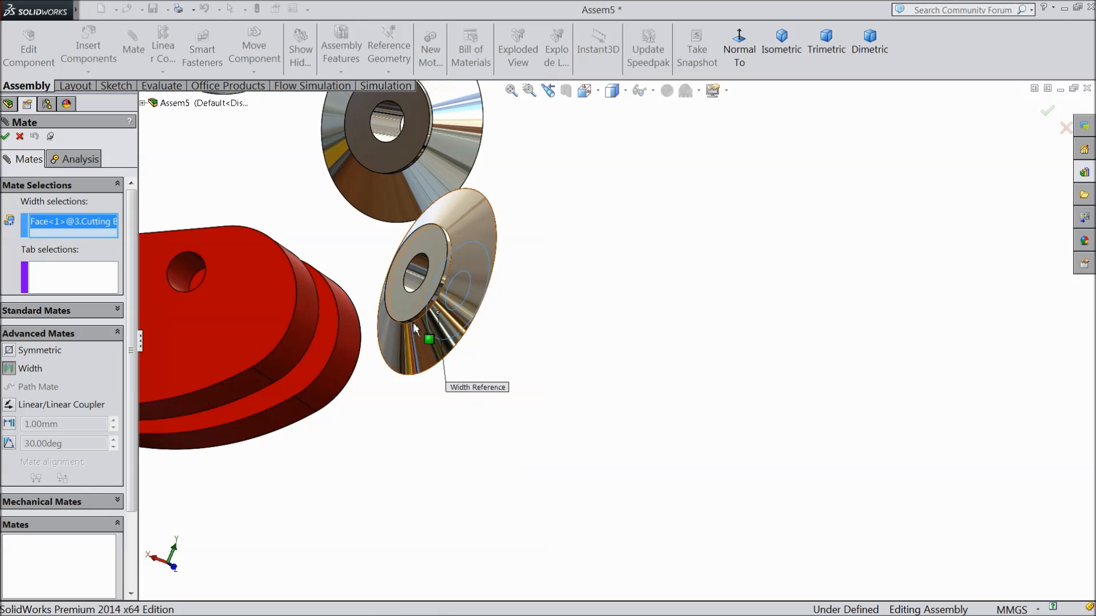
left_click(409, 304)
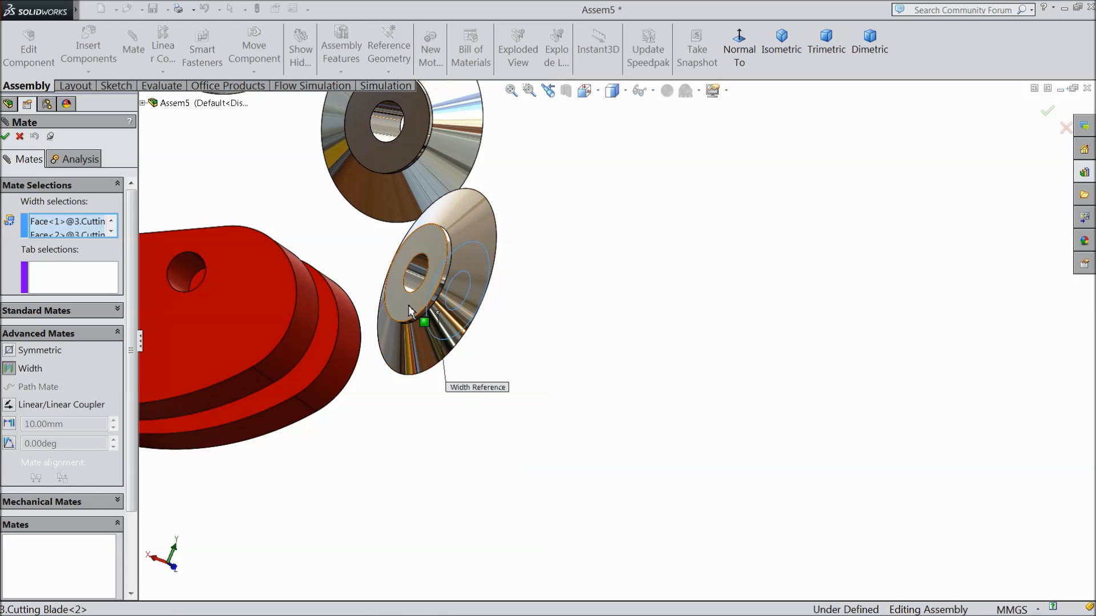
left_click(321, 364)
middle_click_drag(318, 367, 318, 384)
middle_click_drag(483, 421, 359, 299)
scroll(736, 463, "down", 3)
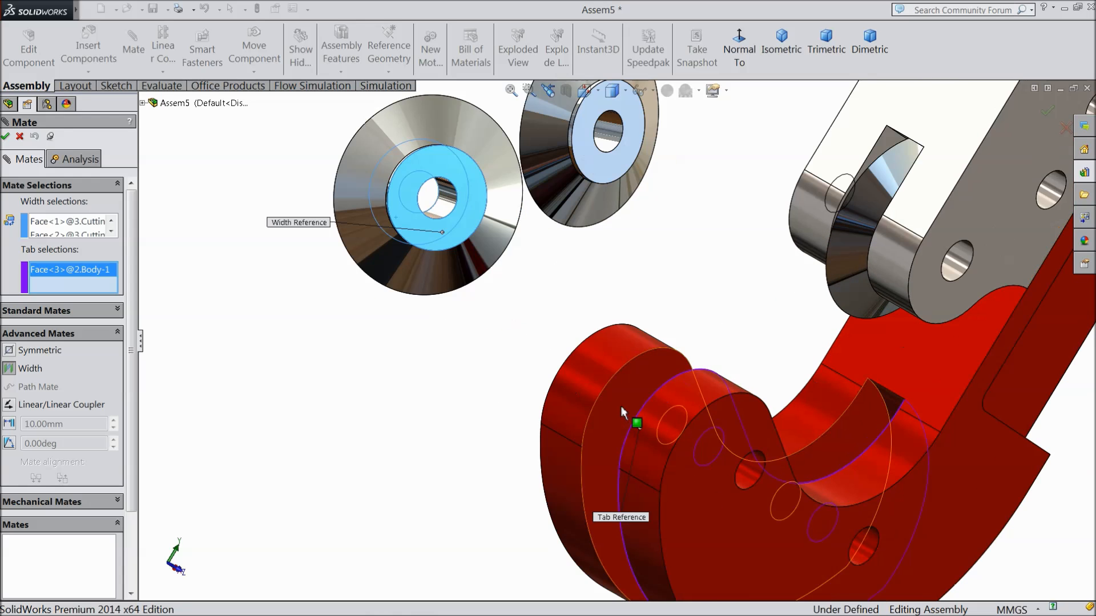
left_click(621, 407)
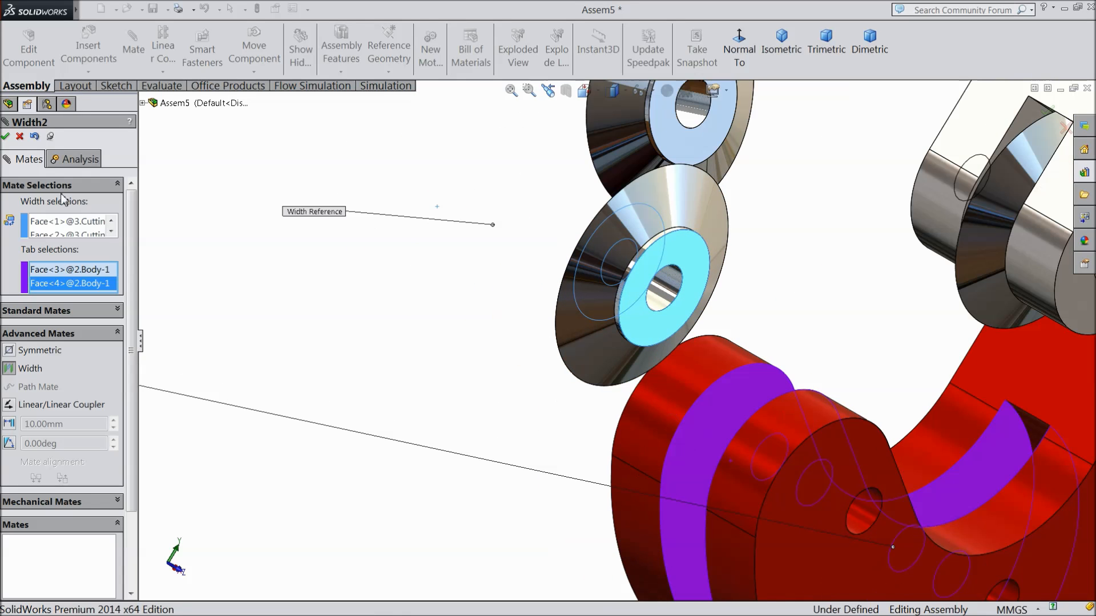
left_click(5, 138)
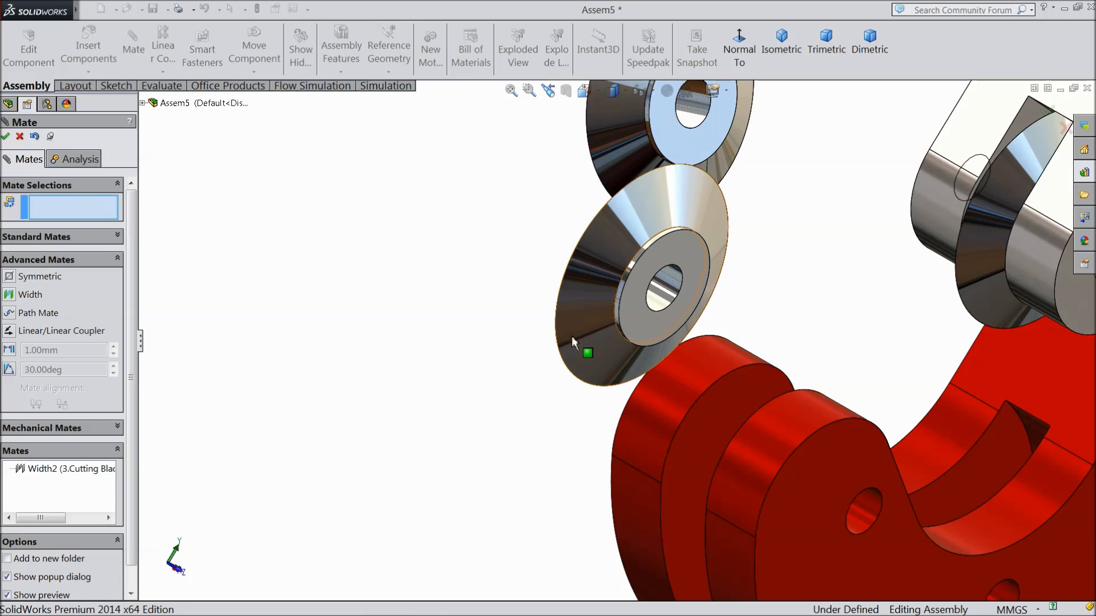
Step: Start a Width mate for the third cutting blade, using both of its flat hub faces as the width selections
scroll(602, 349, "up", 3)
scroll(642, 308, "up", 2)
scroll(733, 251, "down", 3)
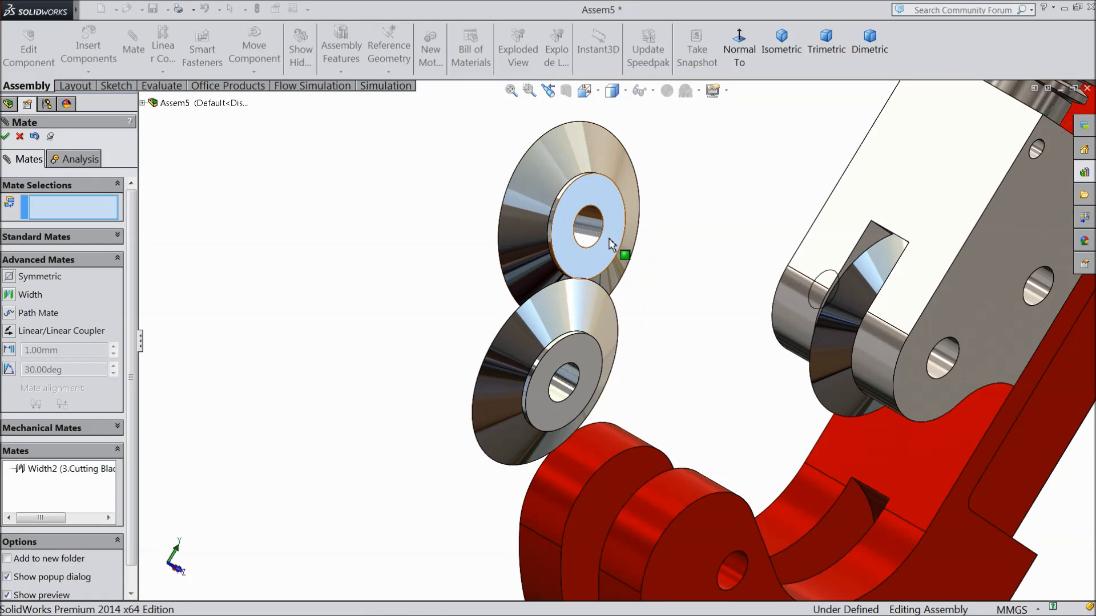
left_click(609, 244)
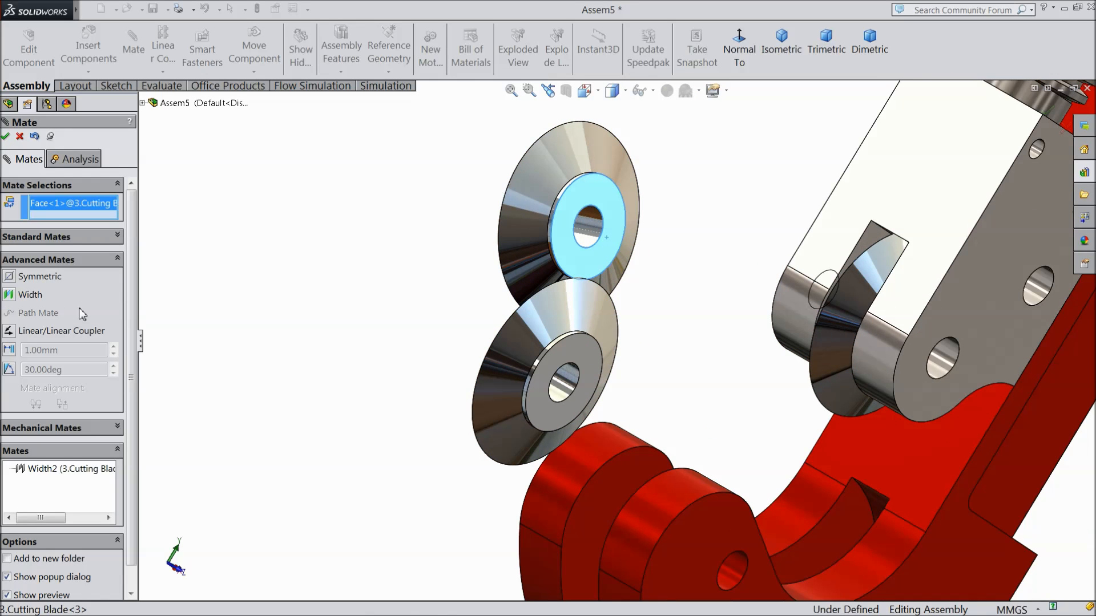
left_click(18, 296)
middle_click_drag(386, 241, 435, 272)
scroll(431, 272, "up", 3)
scroll(838, 358, "down", 10)
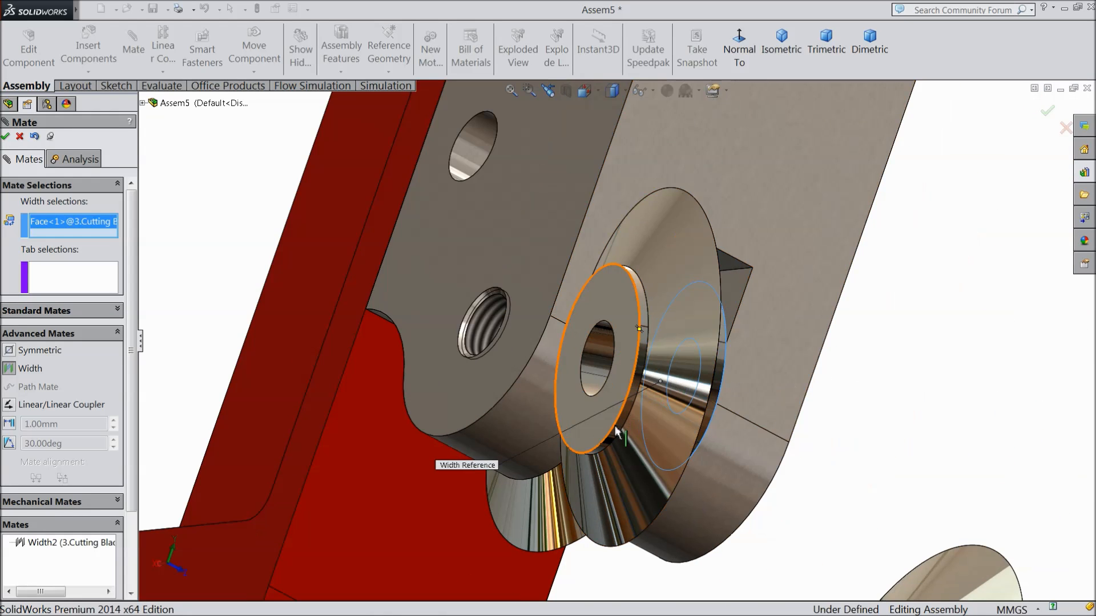
left_click(601, 423)
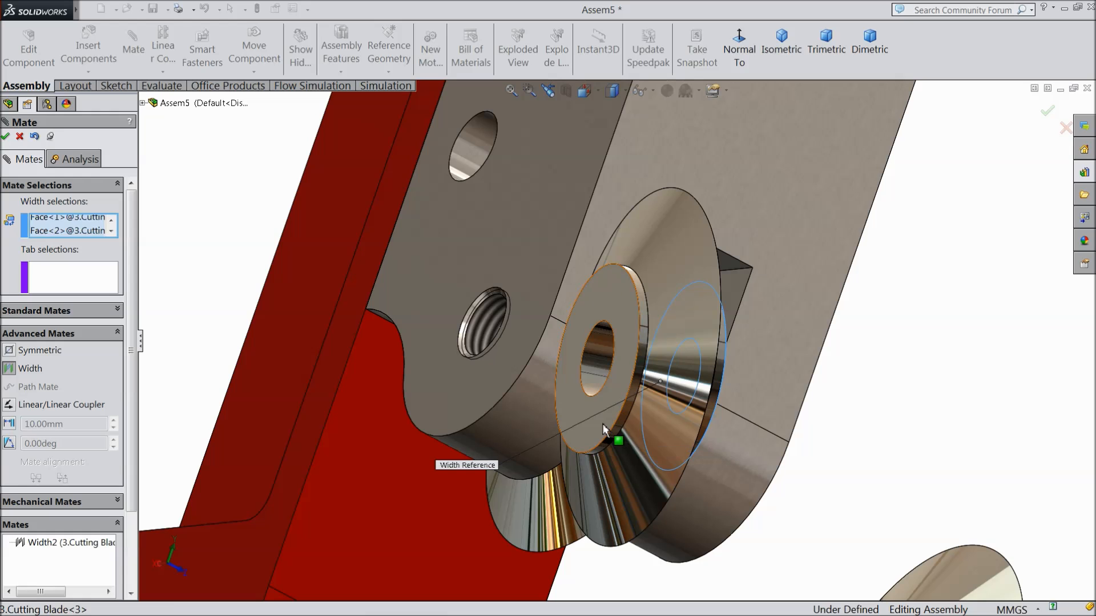
scroll(599, 431, "up", 2)
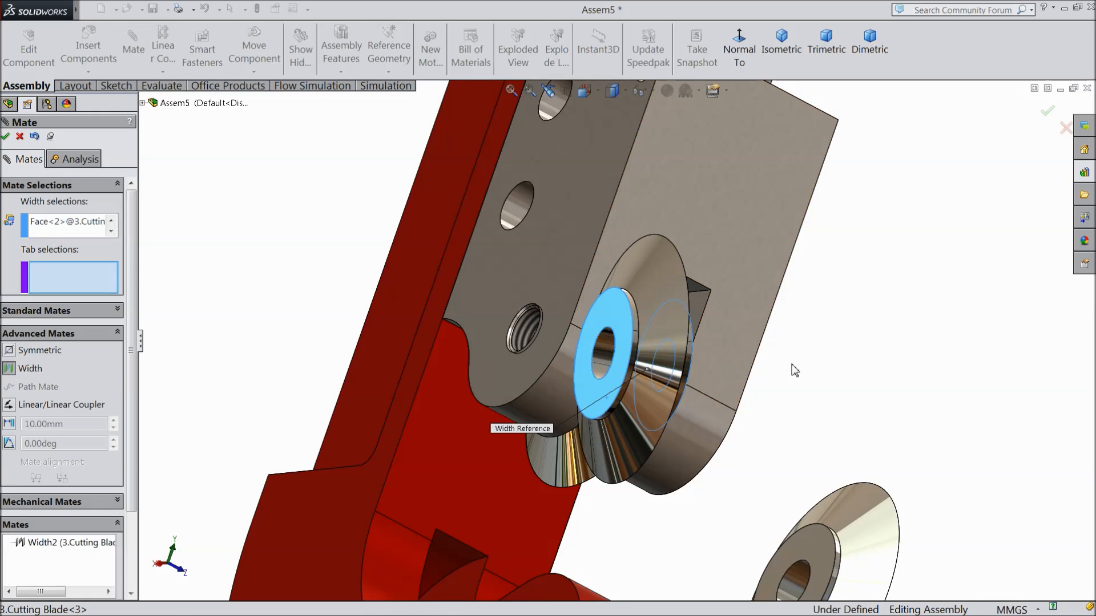
Step: Complete the third blade's Width mate with the two inner faces of the body's hooked-jaw slot as tab selections
middle_click_drag(812, 371, 688, 347)
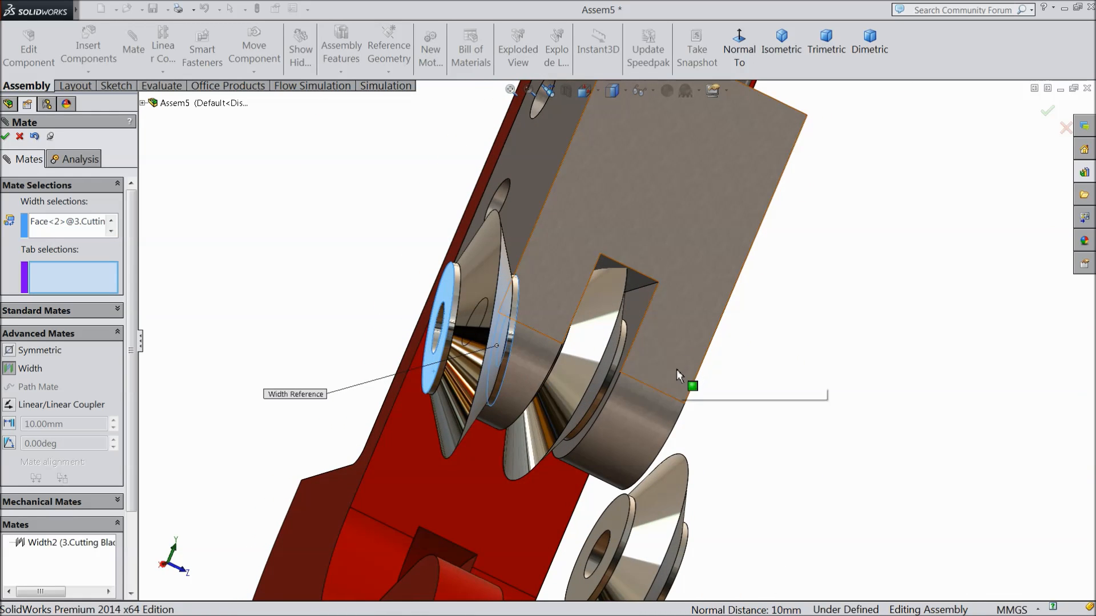
scroll(615, 468, "up", 3)
scroll(547, 510, "down", 2)
scroll(549, 520, "up", 2)
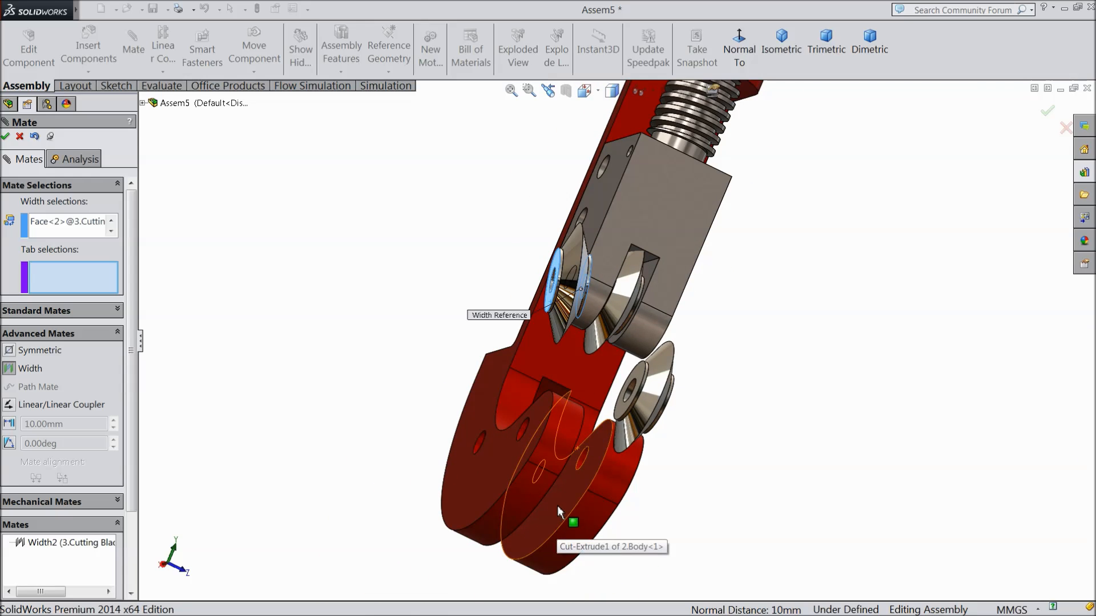
left_click(557, 506)
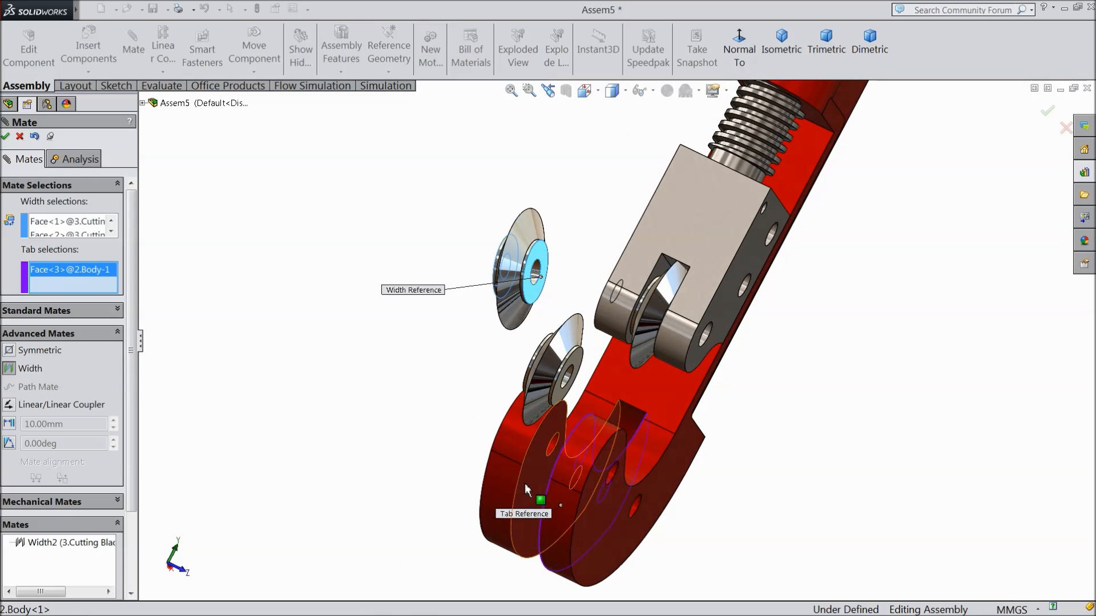
left_click(537, 478)
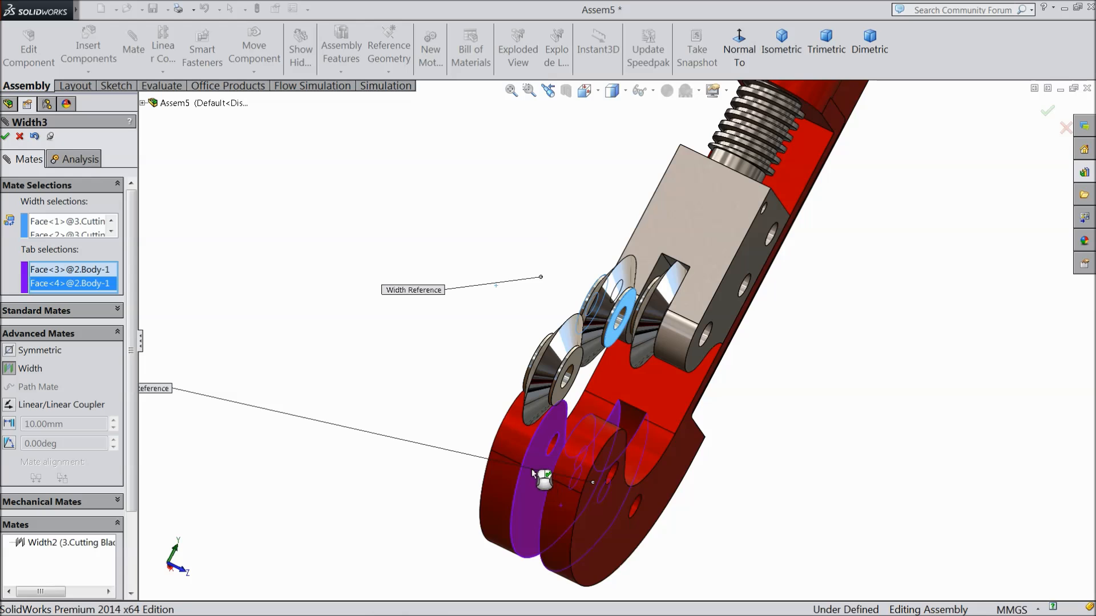
left_click(4, 137)
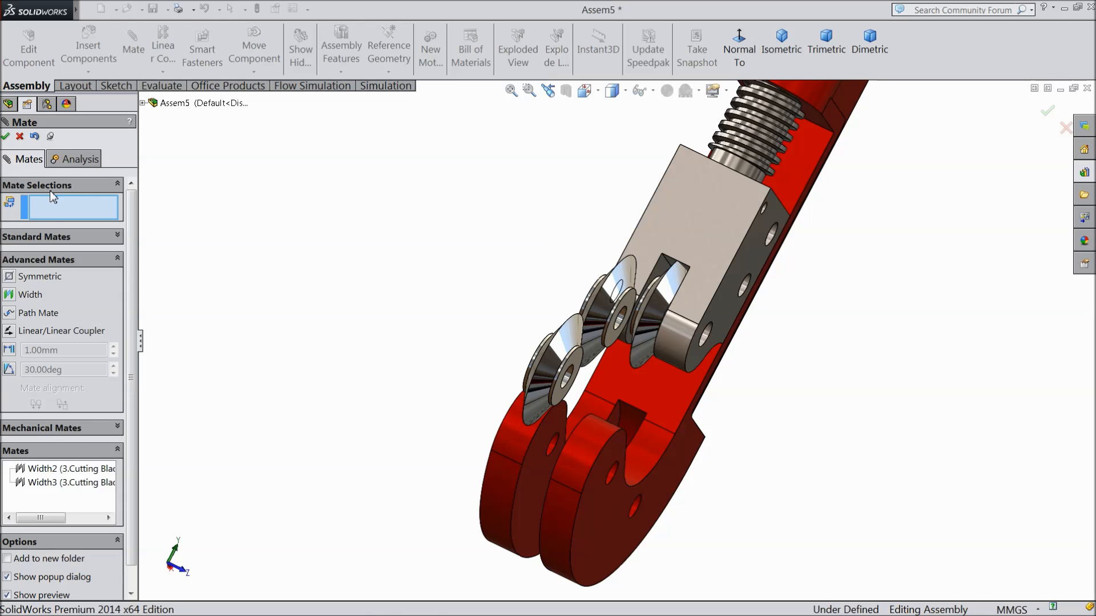
Step: Mate the third cutting blade's bore concentric with the body hole near the bend of the hooked jaw
left_click(46, 237)
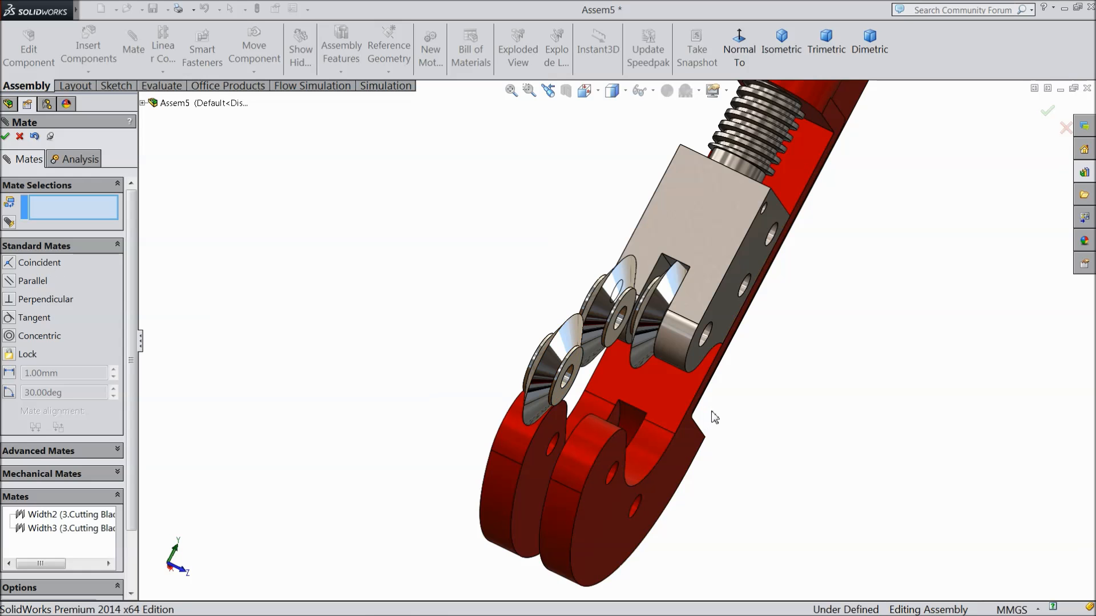
scroll(711, 415, "down", 6)
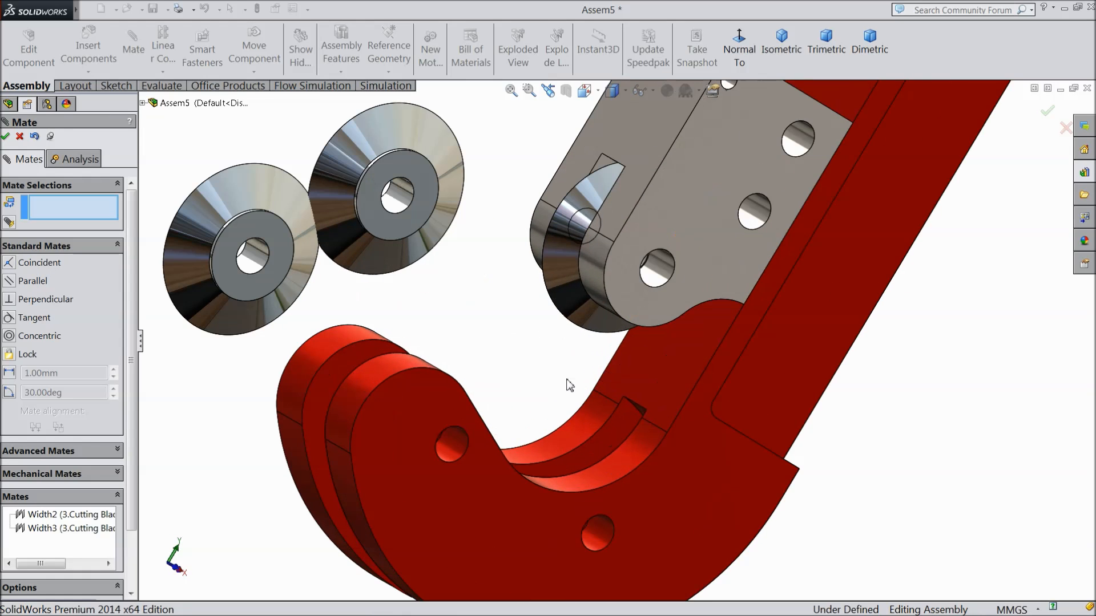
left_click(601, 540)
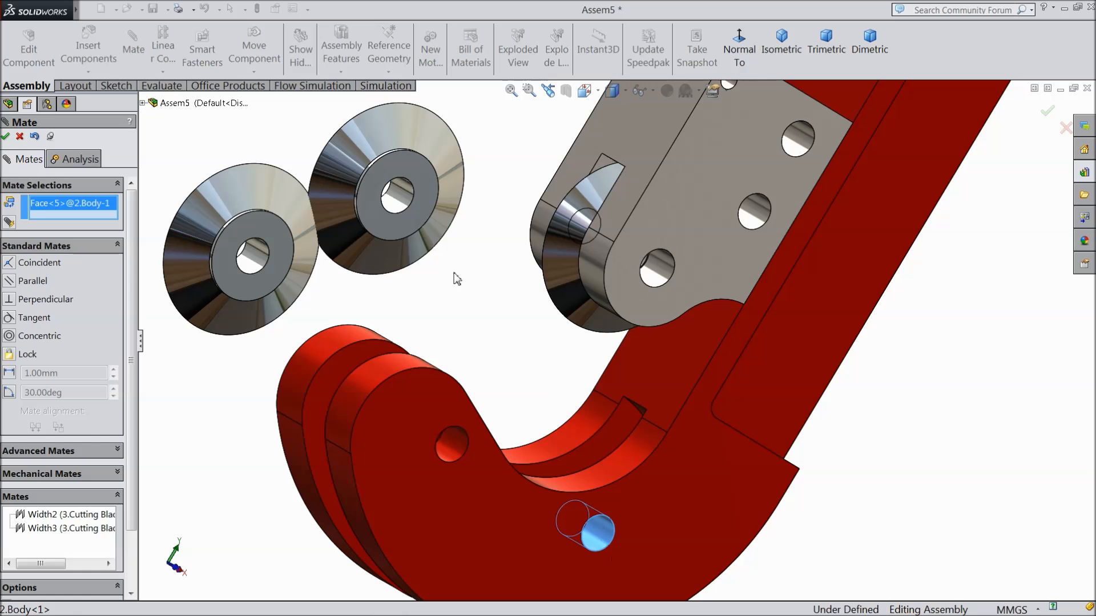
left_click(398, 201)
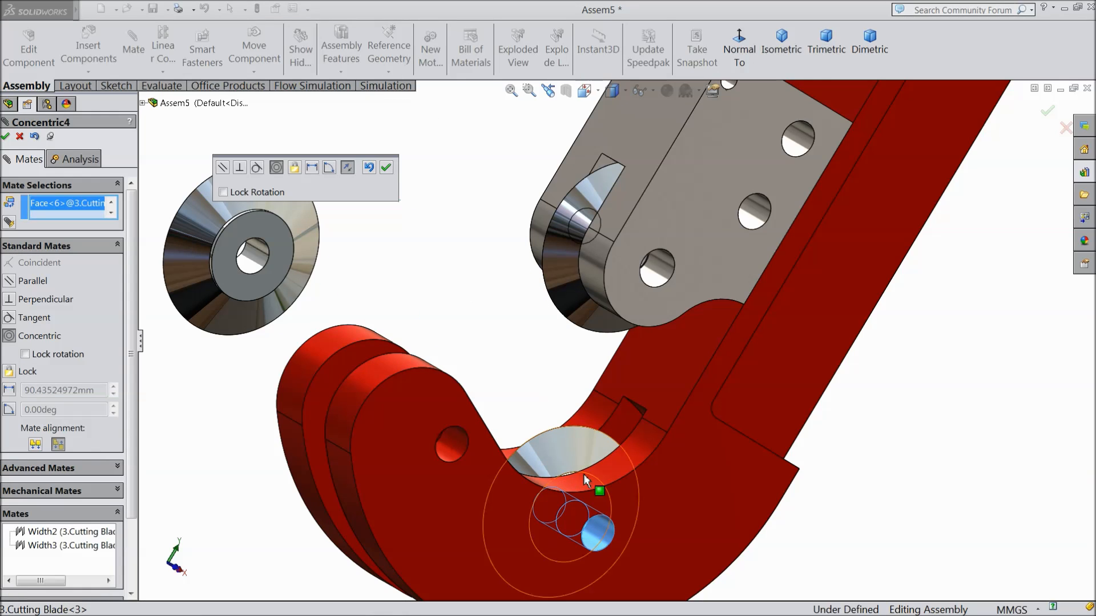
left_click(386, 167)
Step: Mate the second cutting blade's bore concentric with the body hole near the jaw's tip, and finish mating
left_click(257, 265)
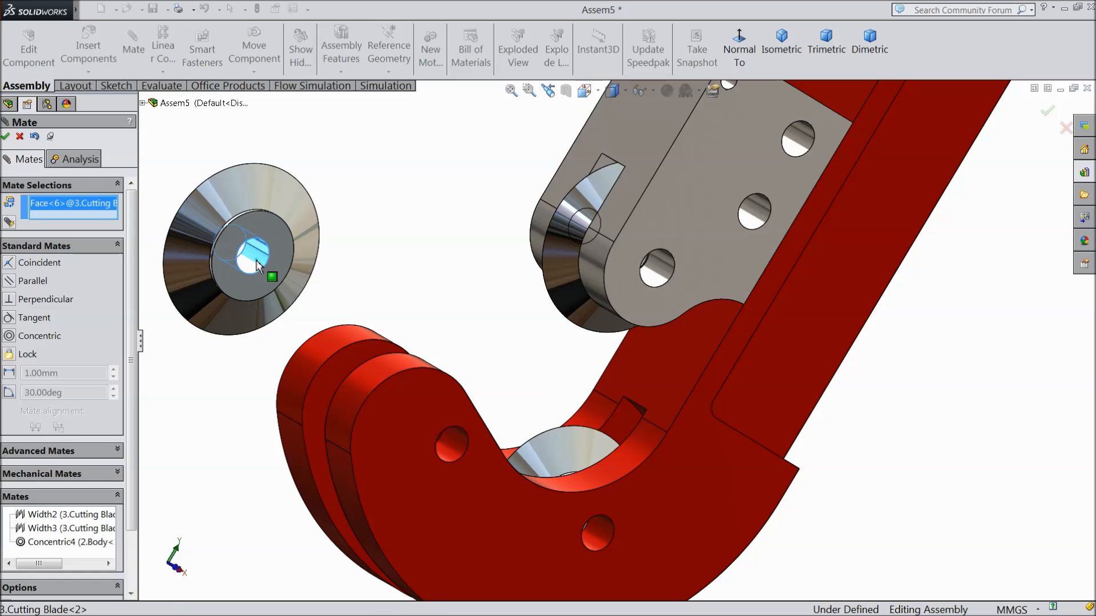
left_click(451, 450)
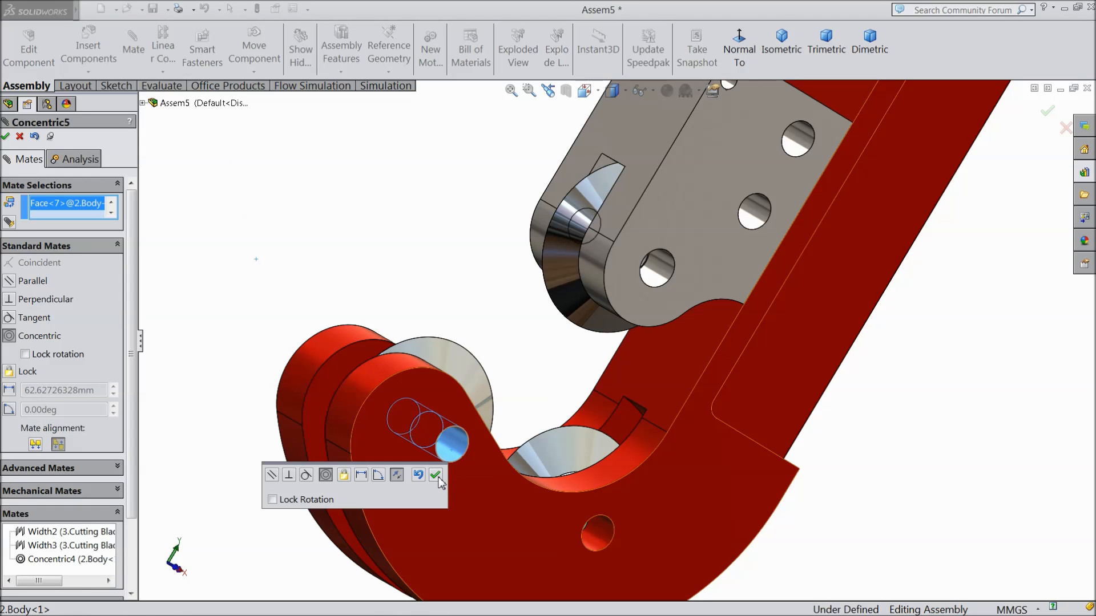
left_click(435, 474)
scroll(434, 476, "up", 4)
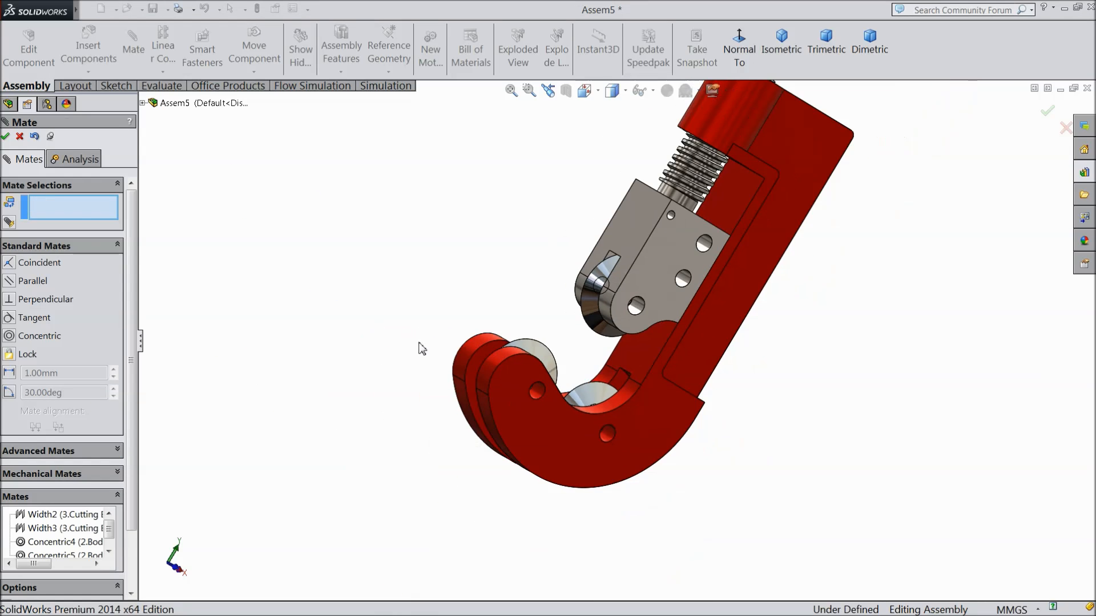
left_click(20, 137)
Step: Inspect the cutting blades seated in the jaw slot and the blade support from several angles
middle_click_drag(302, 291, 315, 411)
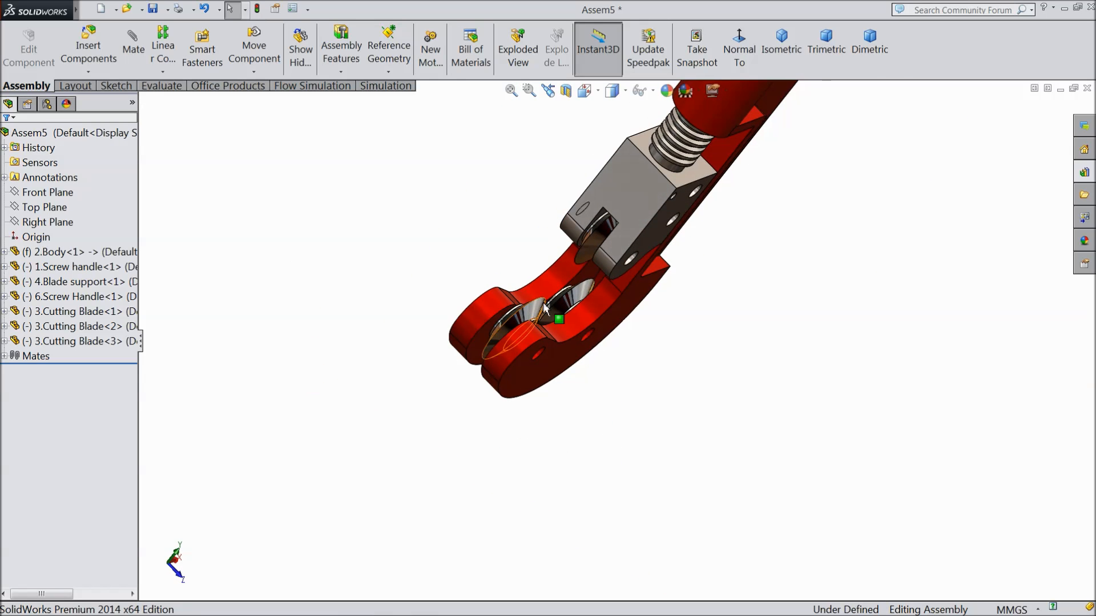
scroll(545, 308, "down", 4)
middle_click_drag(545, 308, 638, 227)
scroll(598, 325, "up", 3)
scroll(637, 227, "down", 3)
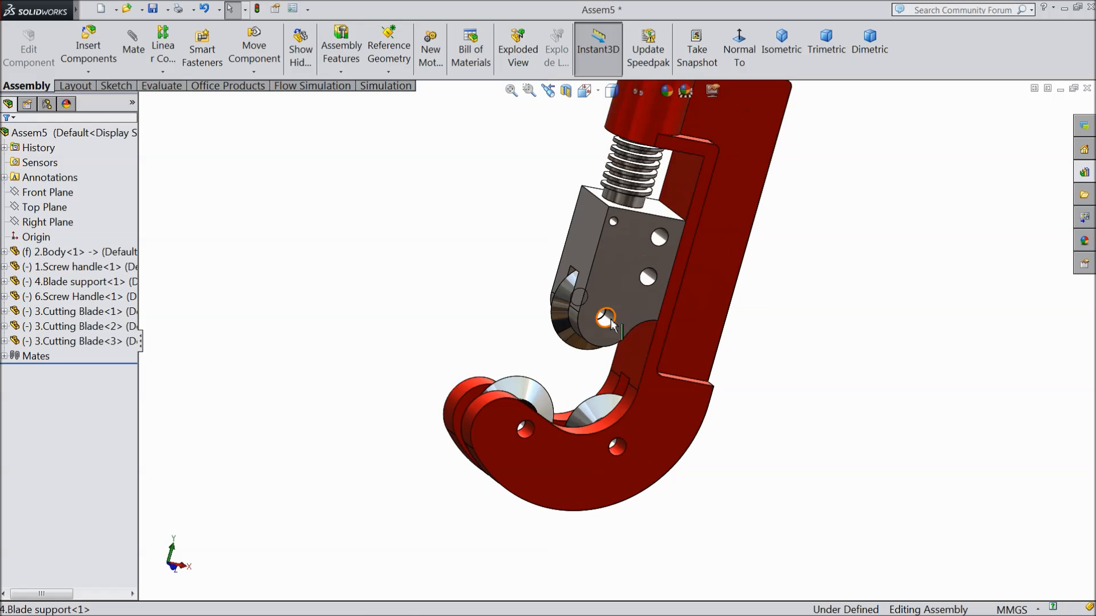
middle_click_drag(320, 298, 416, 342)
scroll(563, 391, "down", 3)
scroll(563, 396, "down", 2)
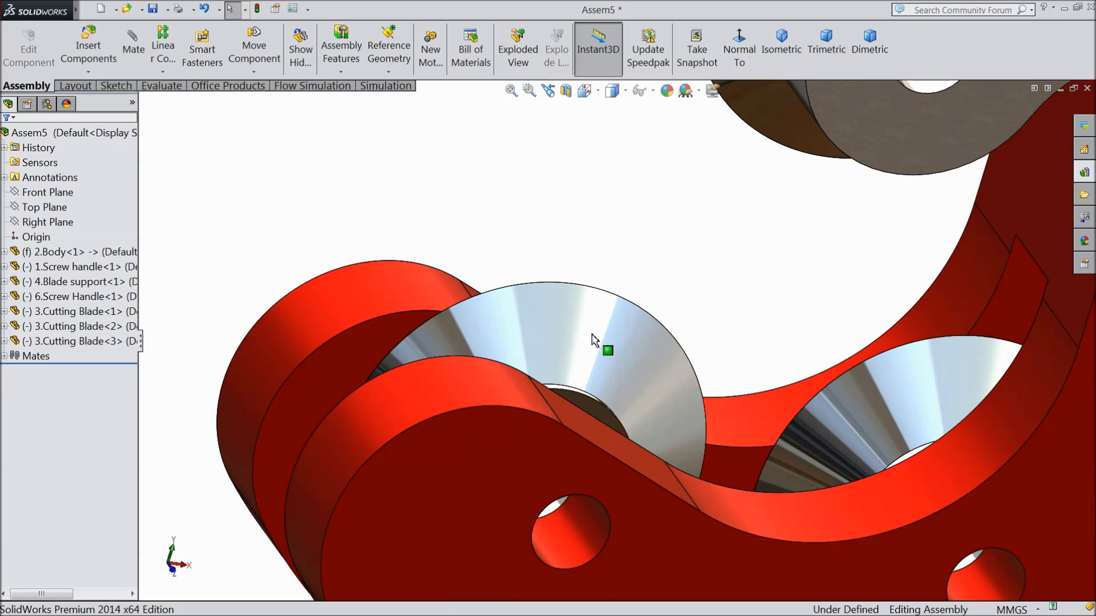
Step: Try turning the second and third cutting blades by hand to check their movement in the jaw slot
left_click(643, 343)
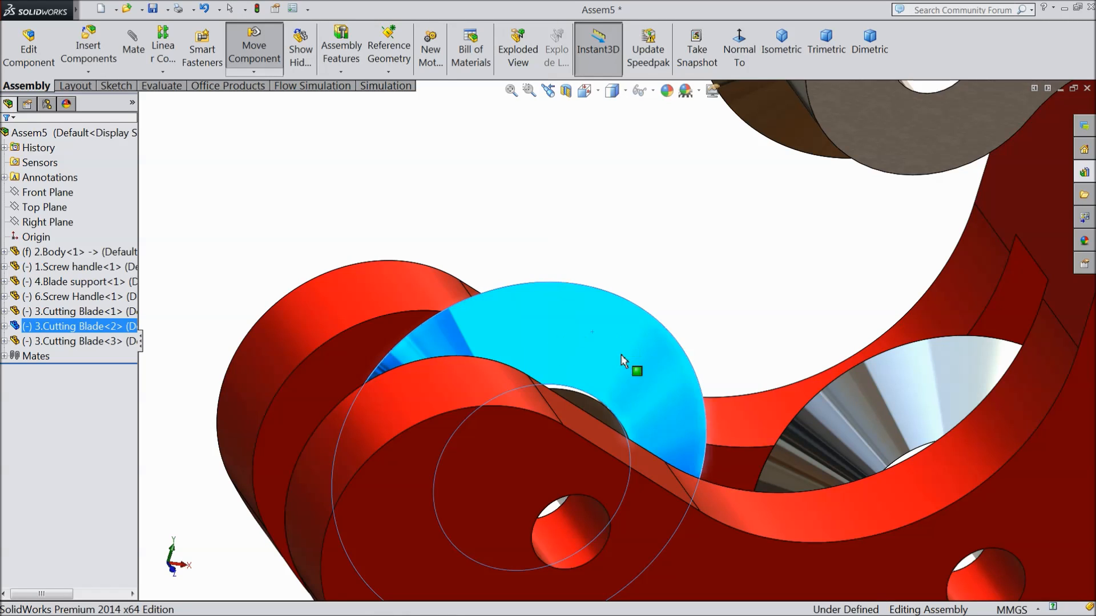
left_click(605, 421)
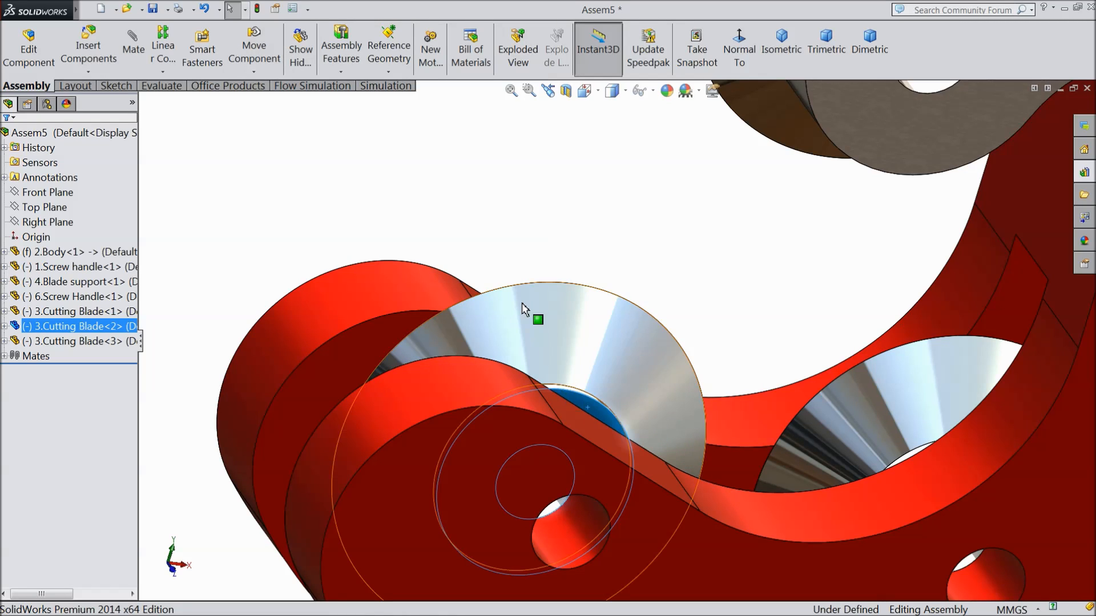
left_click(574, 305)
scroll(609, 365, "up", 3)
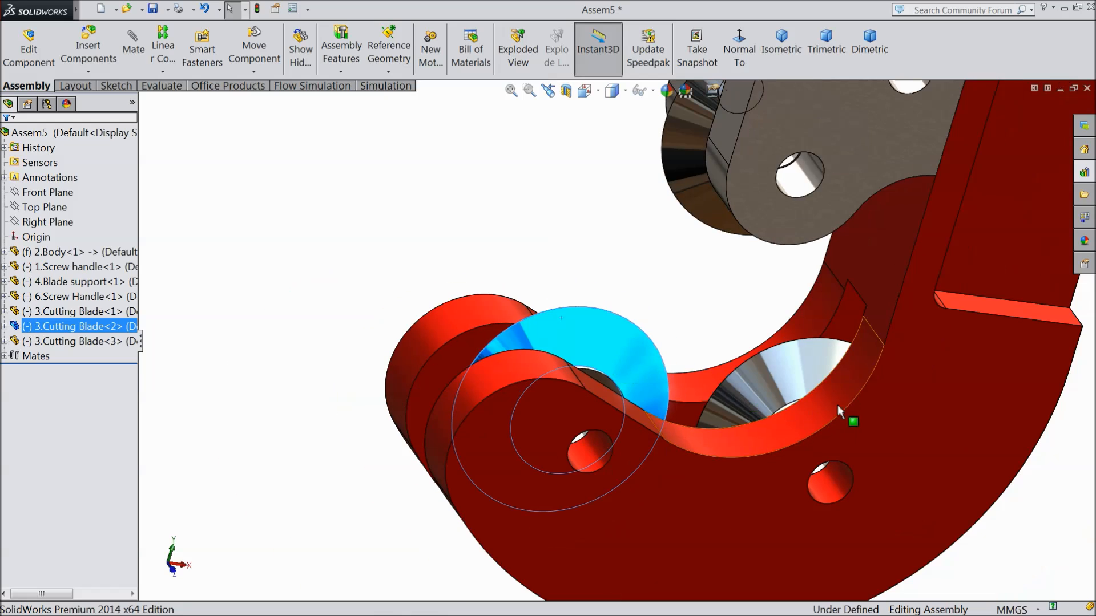
left_click_drag(754, 381, 801, 369)
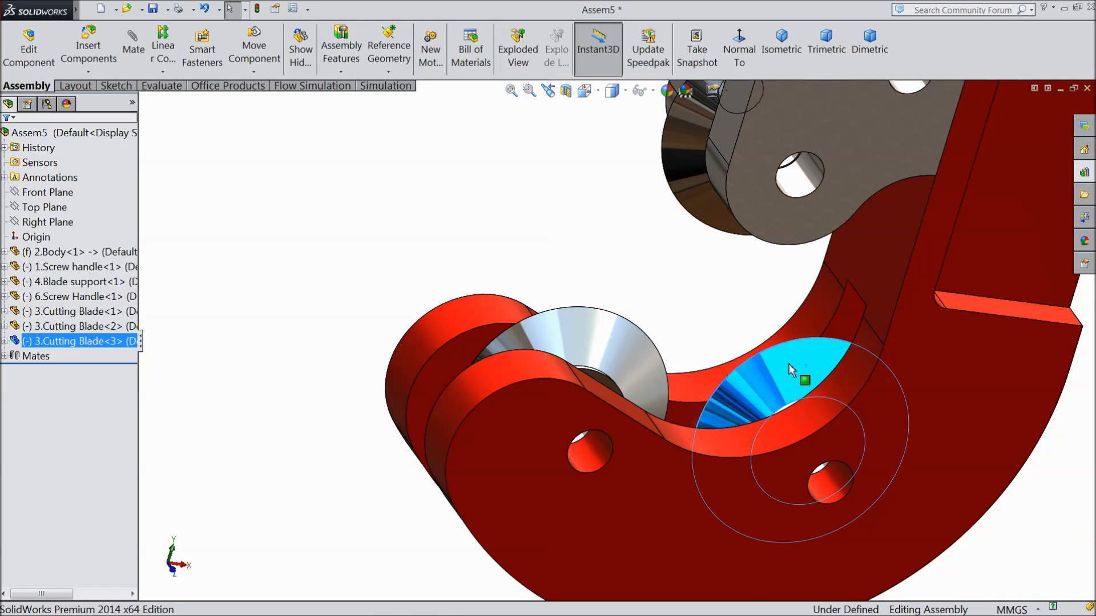
scroll(714, 388, "down", 3)
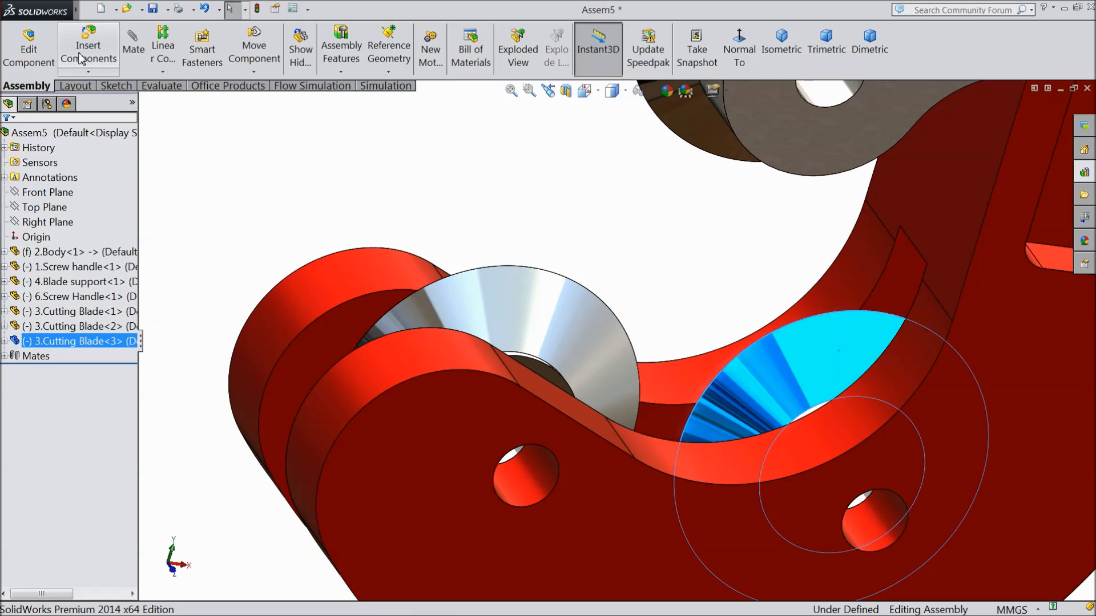
Step: Insert the part 5.Pin from the Pipe Cutter folder and place it beside the upper end of the blade support
left_click(84, 57)
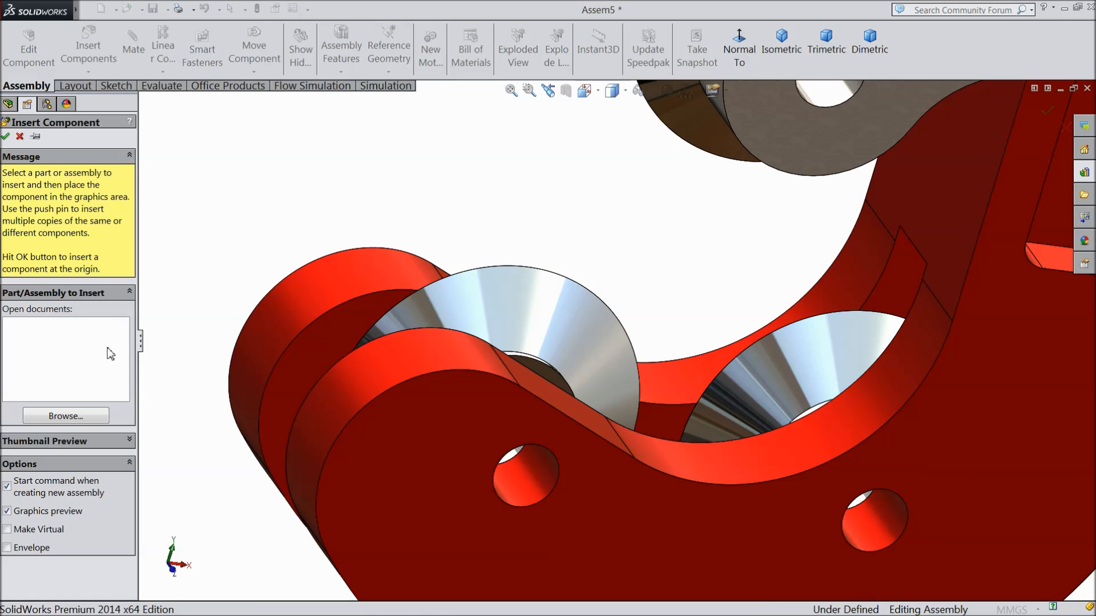
left_click(52, 418)
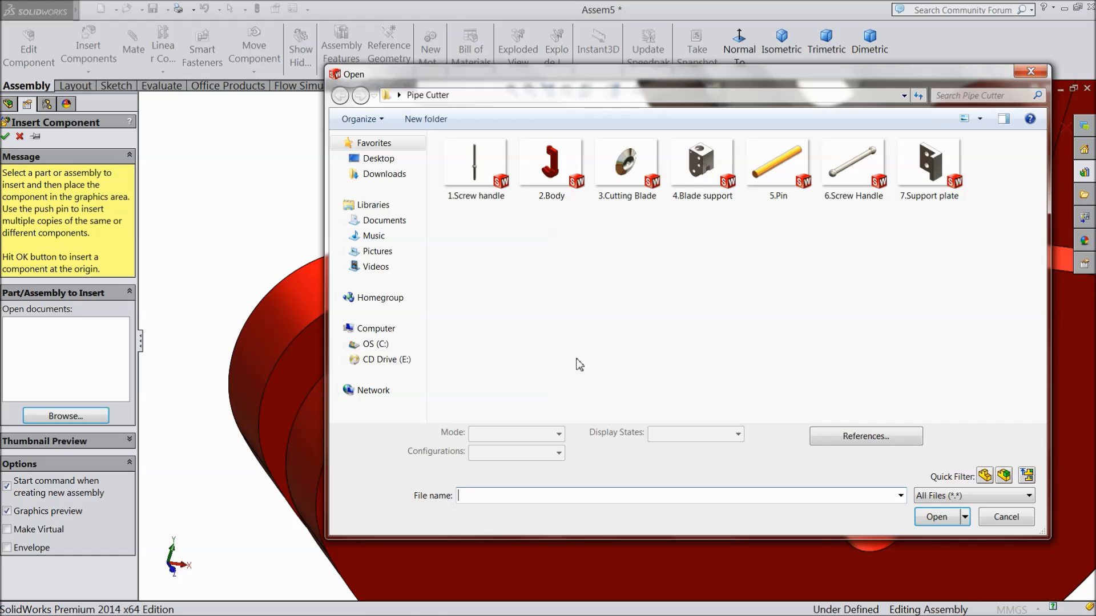
left_click(782, 180)
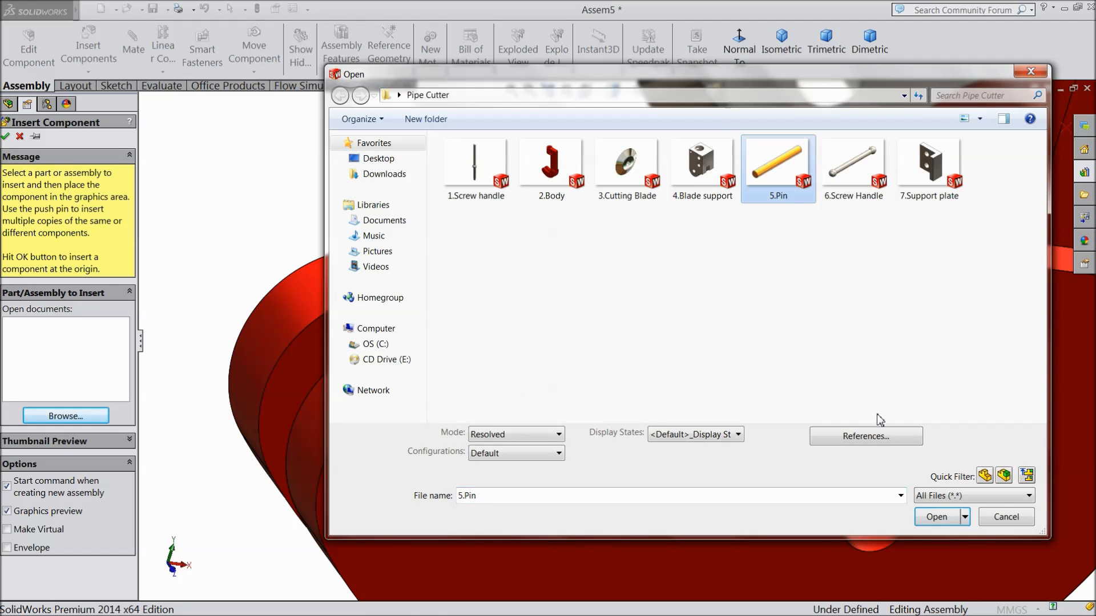
left_click(937, 519)
scroll(773, 368, "up", 5)
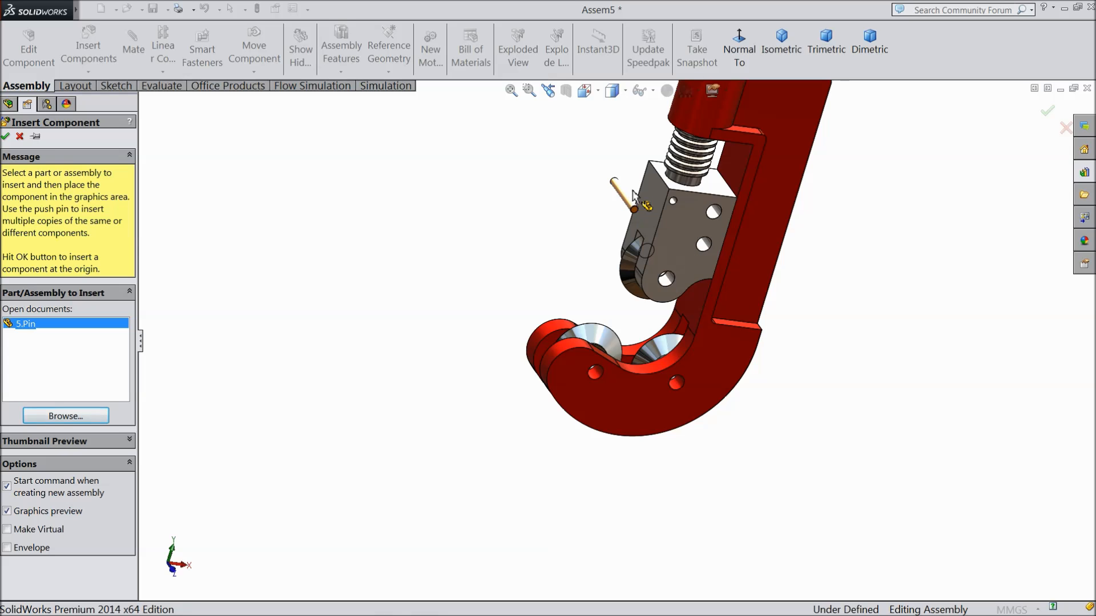
left_click(633, 196)
Step: Mate the pin's cylindrical face concentric with the small hole near the blade support's upper corner
scroll(669, 171, "down", 6)
left_click(471, 331)
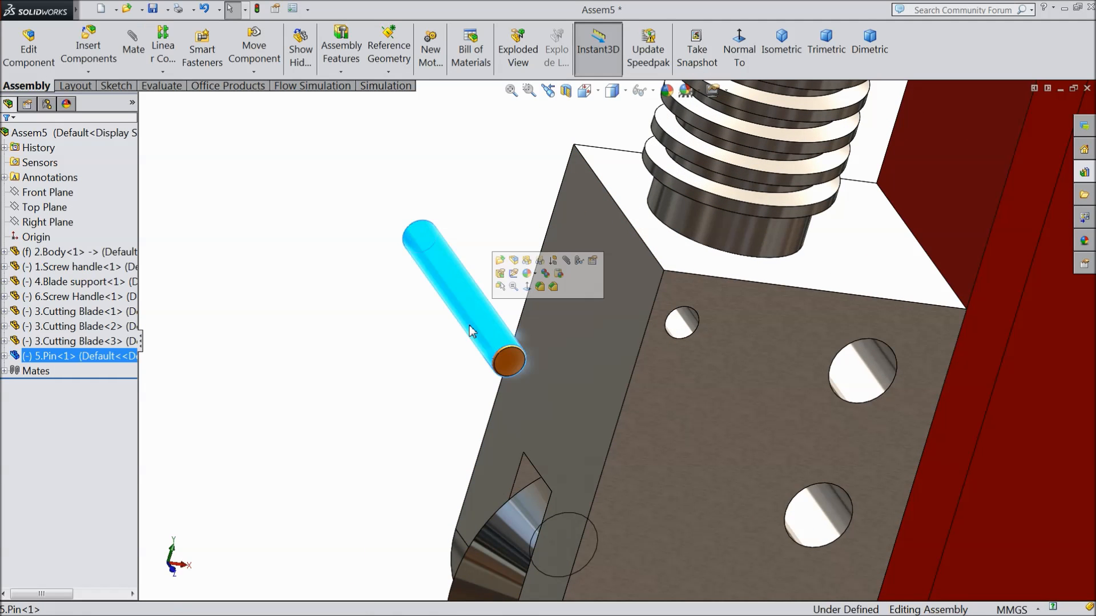
left_click(566, 261)
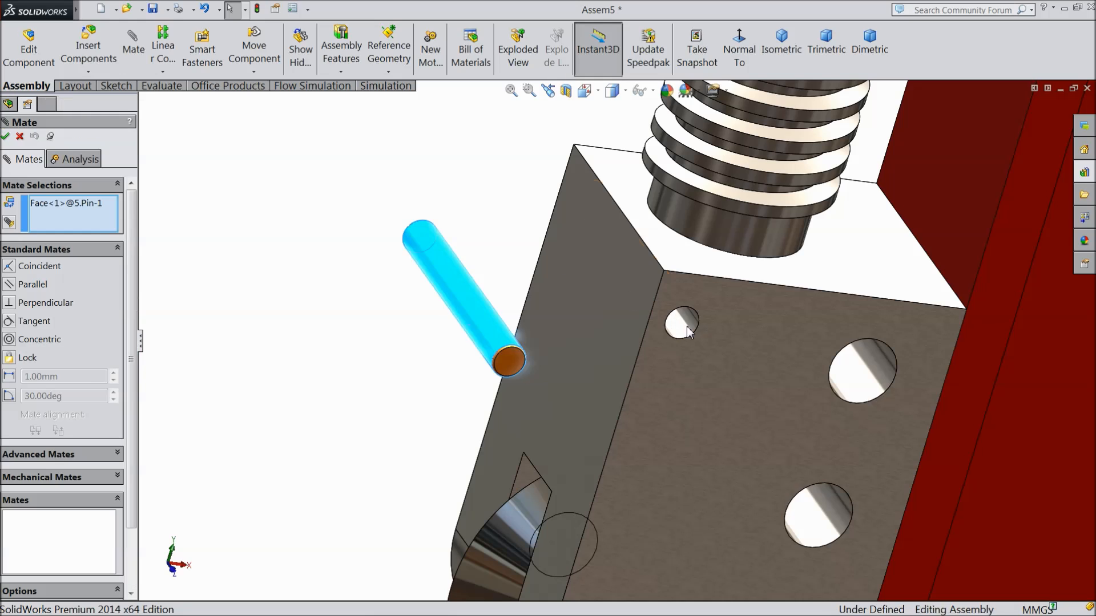
left_click(689, 331)
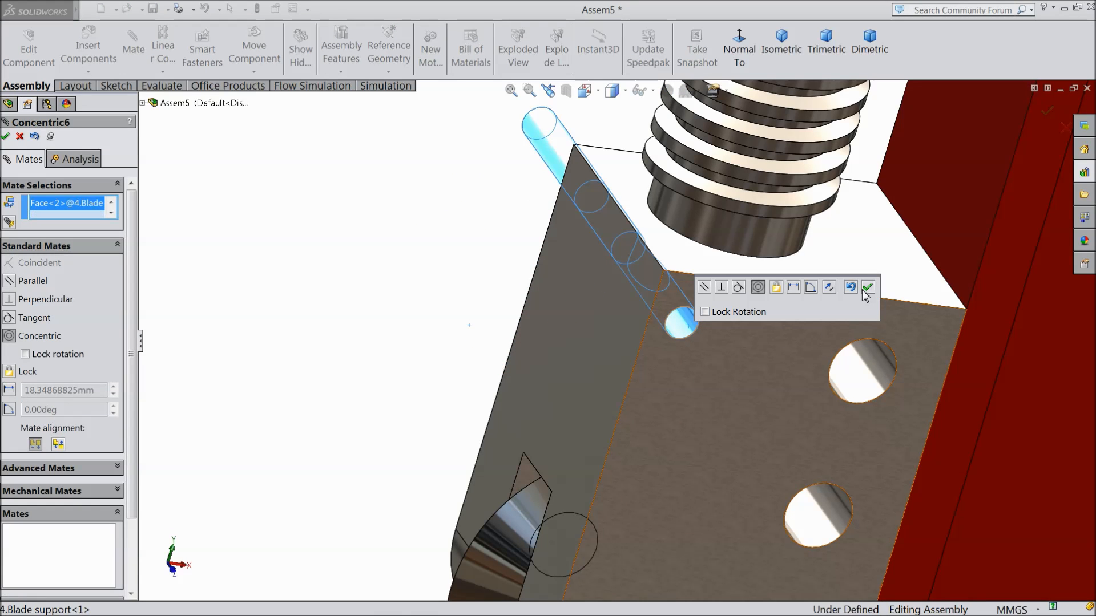
left_click(867, 287)
Step: Slide the pin through its hole and make its end face coincident with the blade support's side face
left_click_drag(536, 125, 647, 289)
left_click(690, 437)
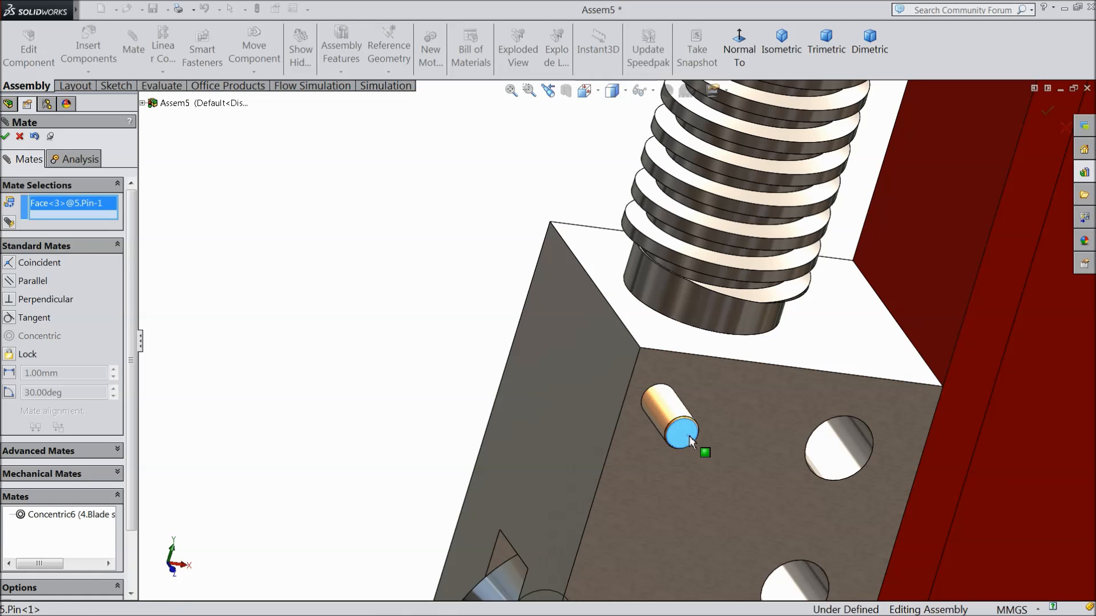
left_click(733, 389)
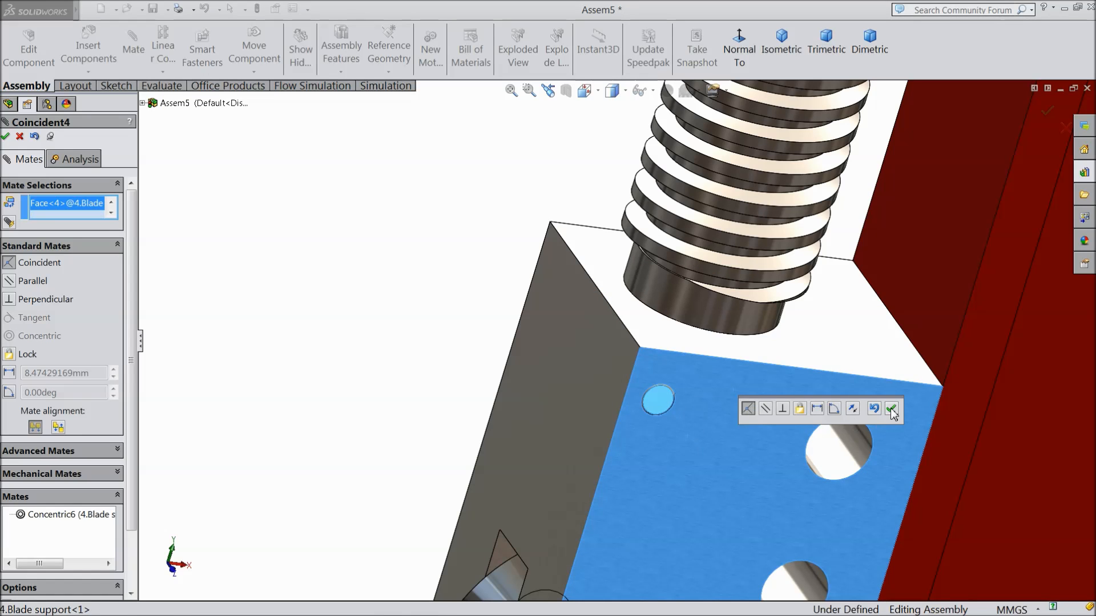
left_click(891, 409)
scroll(650, 409, "up", 3)
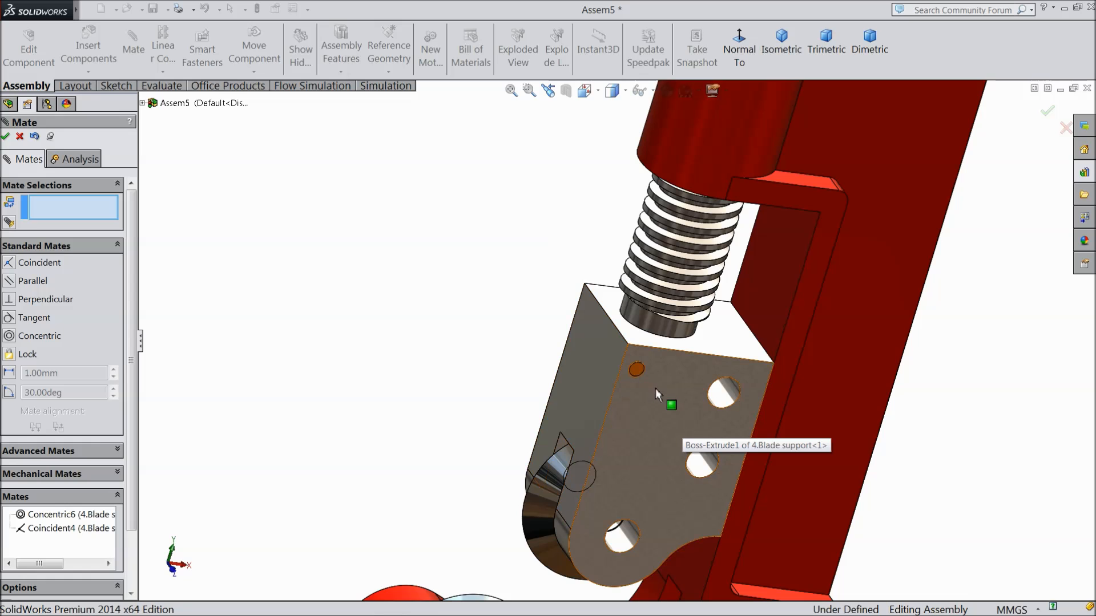
Step: Insert the part 7.Support plate from the Pipe Cutter folder and place it in front of the blade support
left_click(5, 137)
left_click(88, 50)
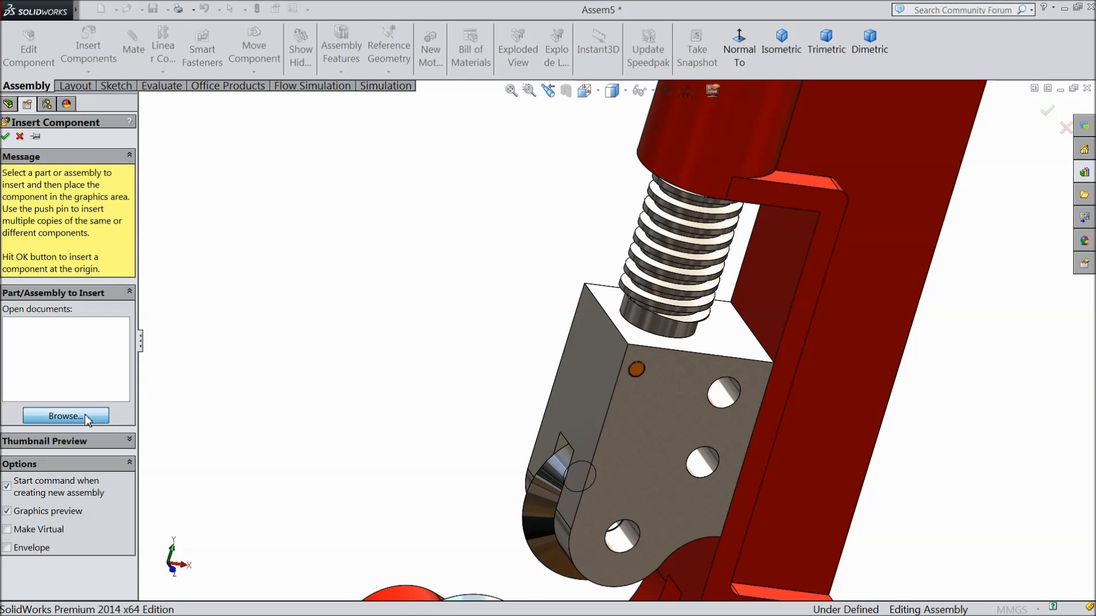
left_click(66, 416)
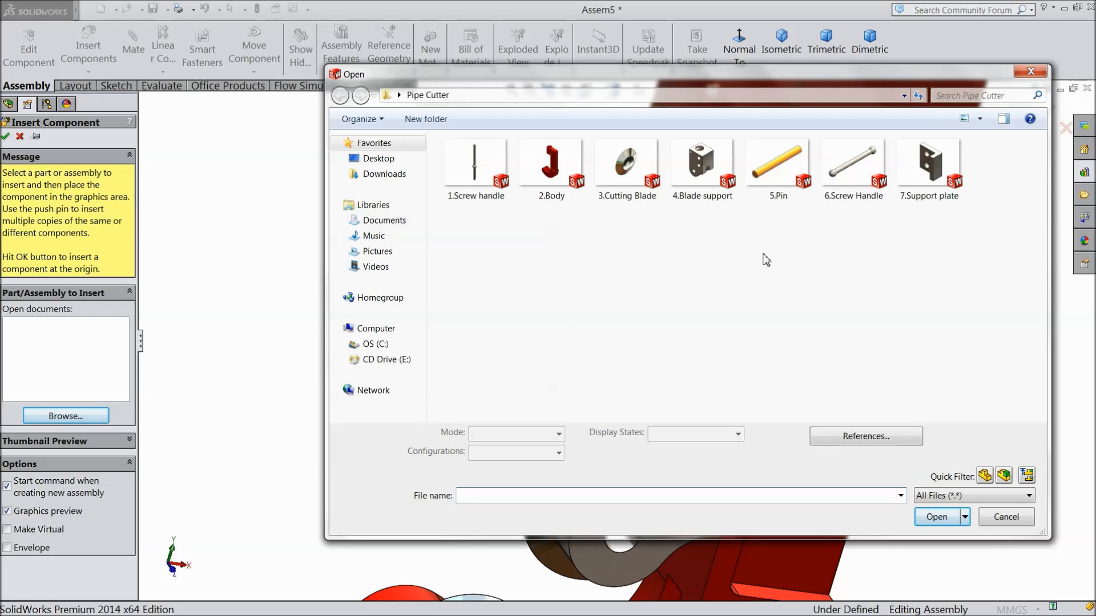
left_click(928, 197)
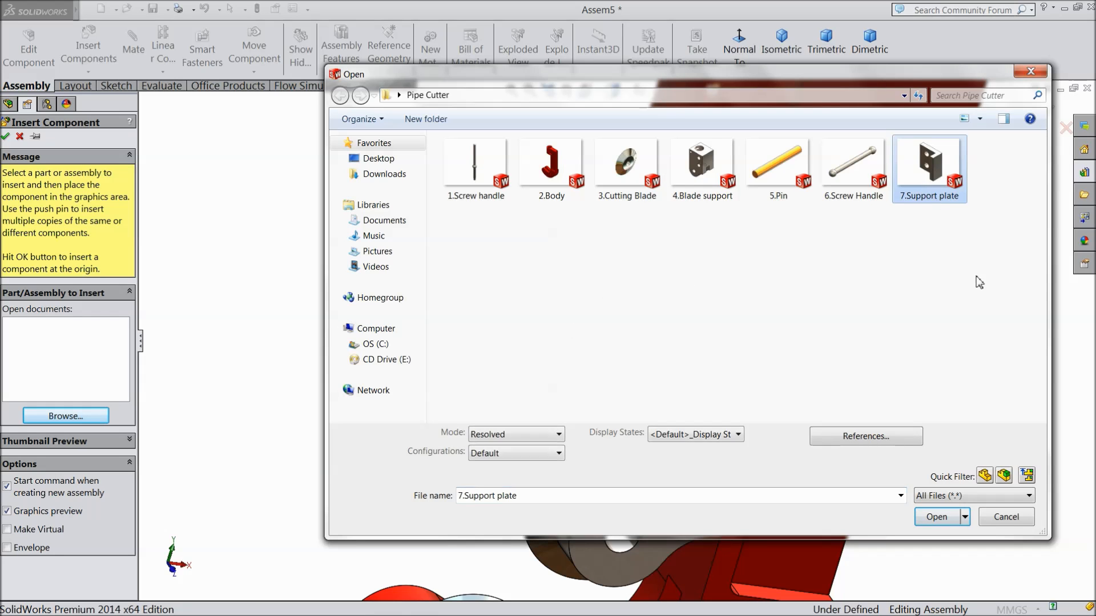
left_click(936, 517)
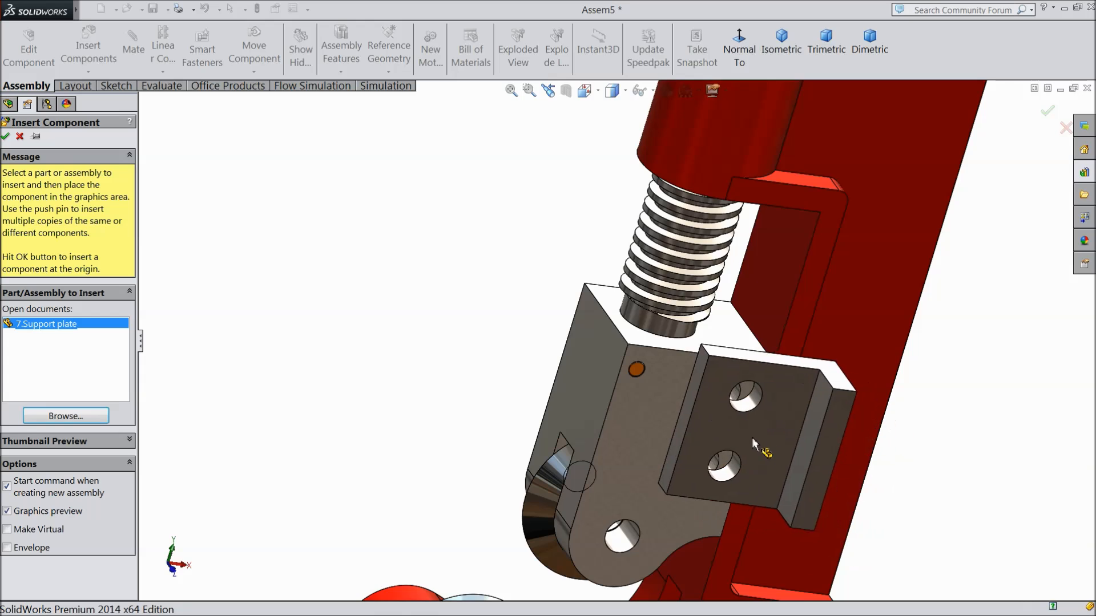
scroll(679, 417, "down", 2)
scroll(676, 413, "up", 1)
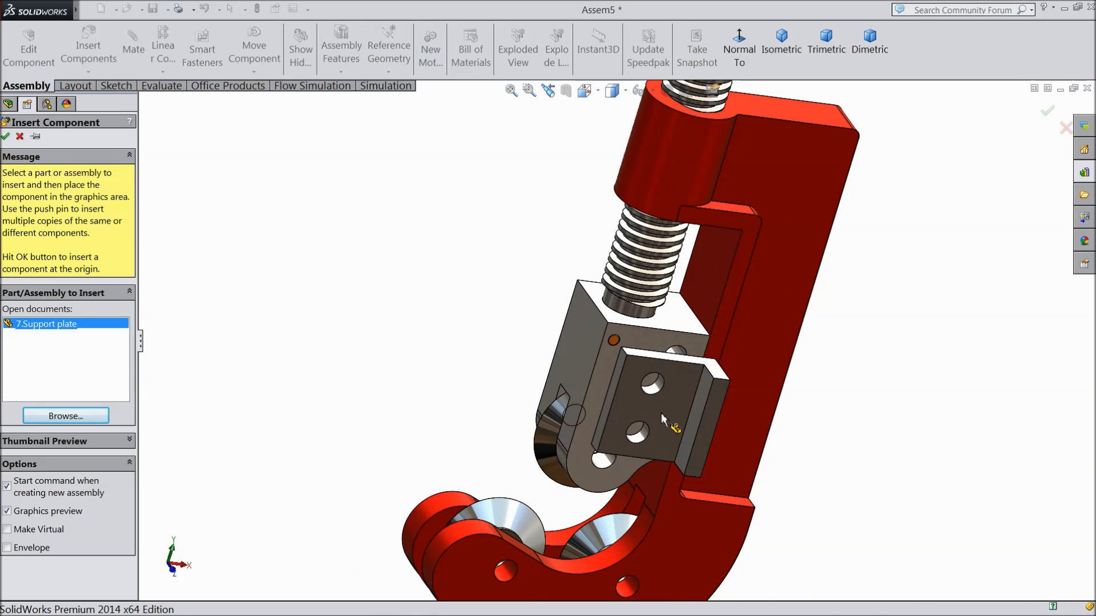
left_click(661, 412)
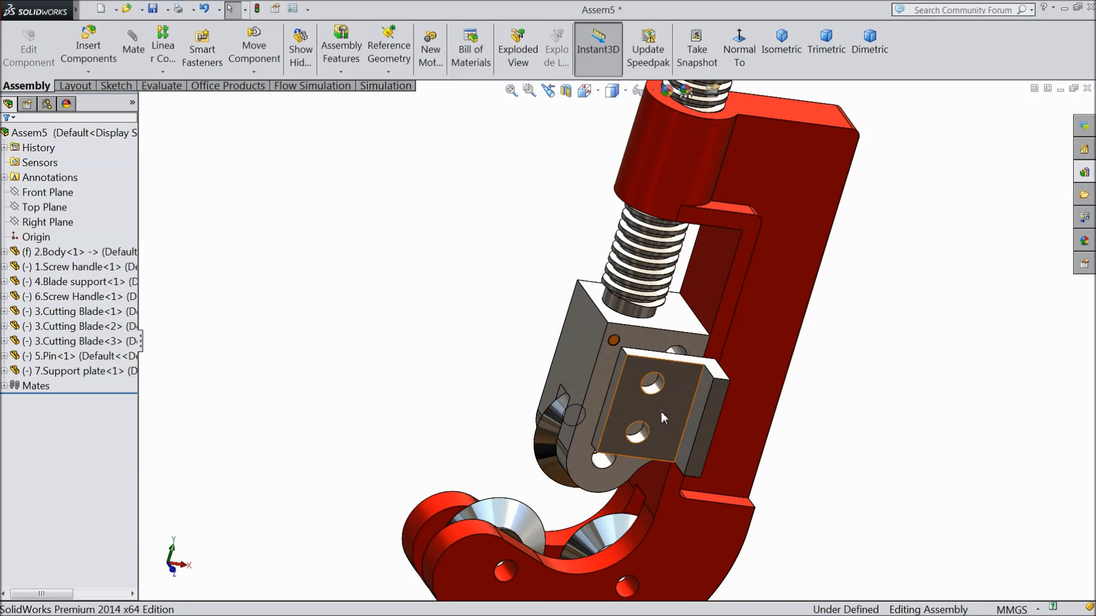
Step: Rotate the support plate freely so its flat face points outward and its lip points toward the body
left_click(253, 71)
left_click(292, 103)
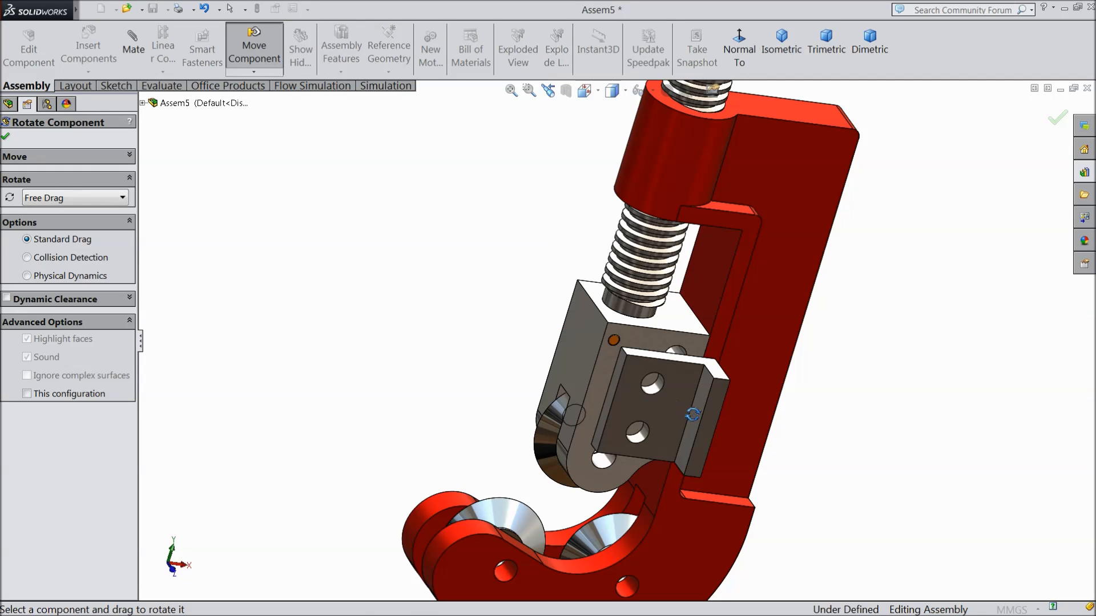
left_click_drag(691, 458, 729, 180)
left_click_drag(696, 458, 765, 232)
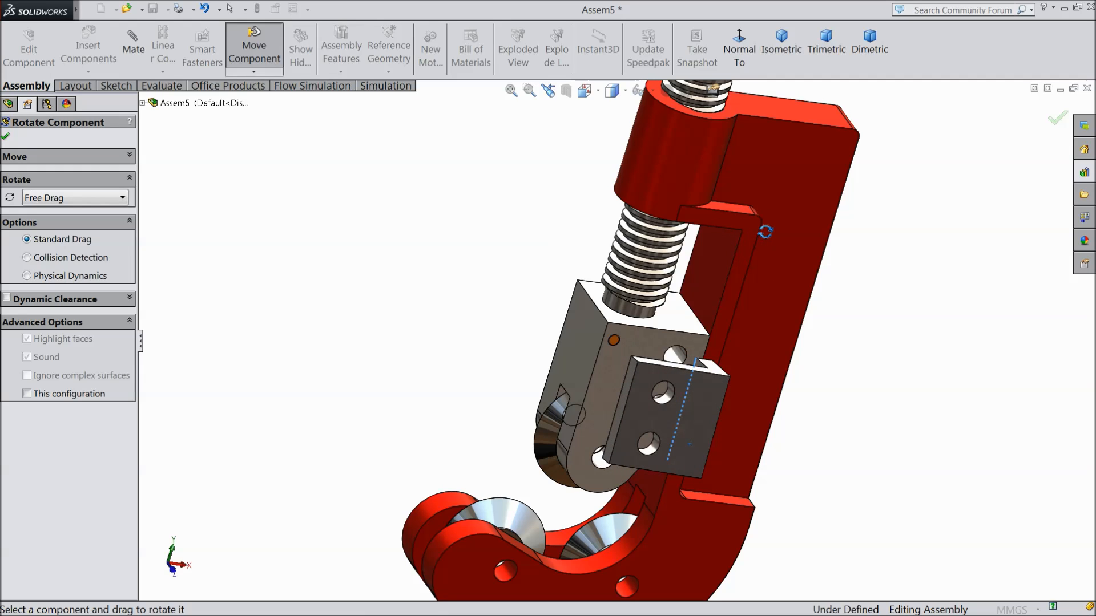
left_click(4, 139)
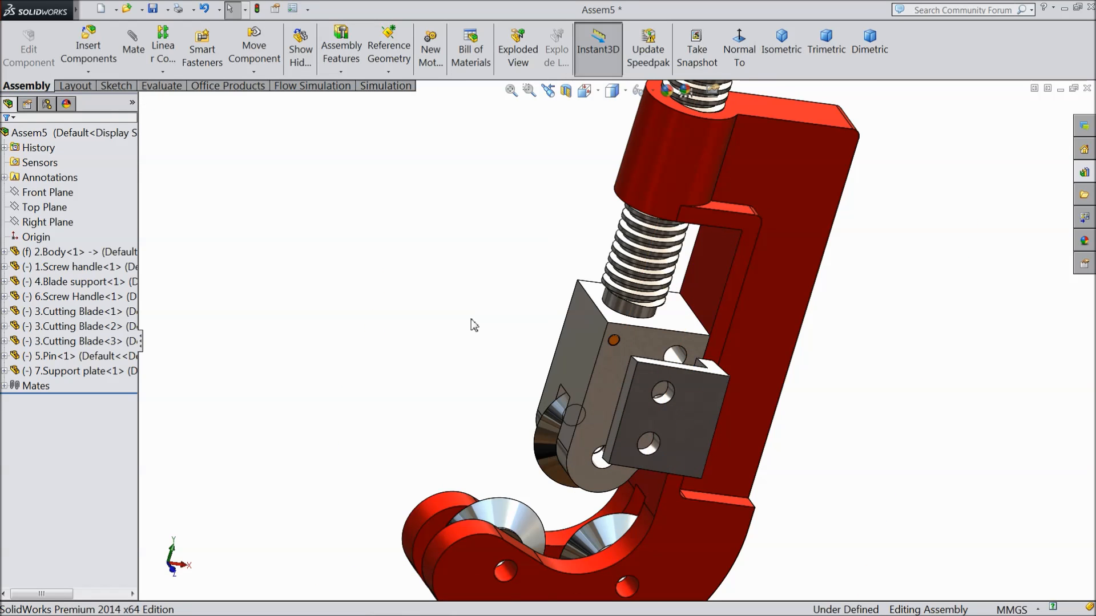
Step: Mate the inner face of the support plate's lip coincident with the narrow inner face of the body's frame
scroll(543, 373, "up", 3)
middle_click_drag(524, 346, 502, 353)
scroll(699, 371, "down", 3)
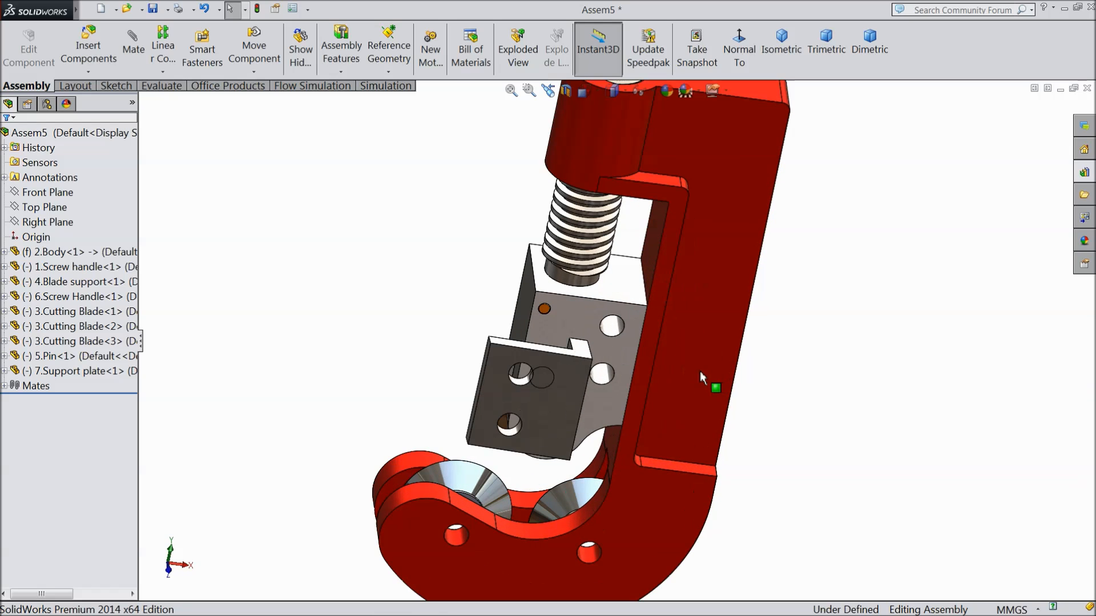
left_click(133, 43)
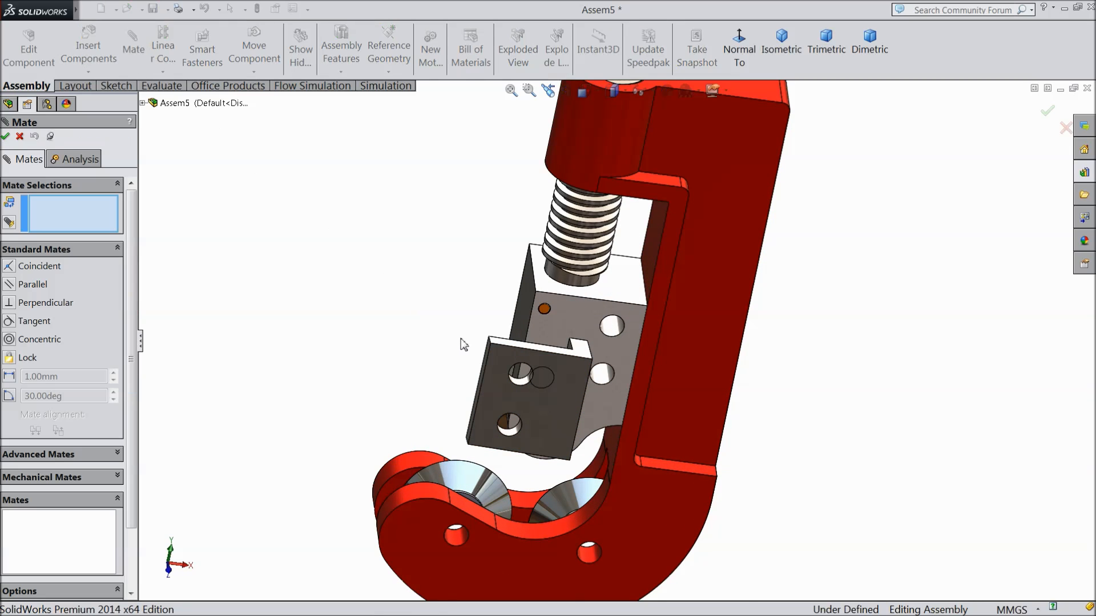
scroll(474, 341, "down", 3)
middle_click_drag(658, 345, 739, 420)
mouse_move(798, 414)
middle_mouse_down()
mouse_move(839, 382)
mouse_move(795, 406)
middle_mouse_up()
scroll(811, 408, "down", 3)
left_click(694, 383)
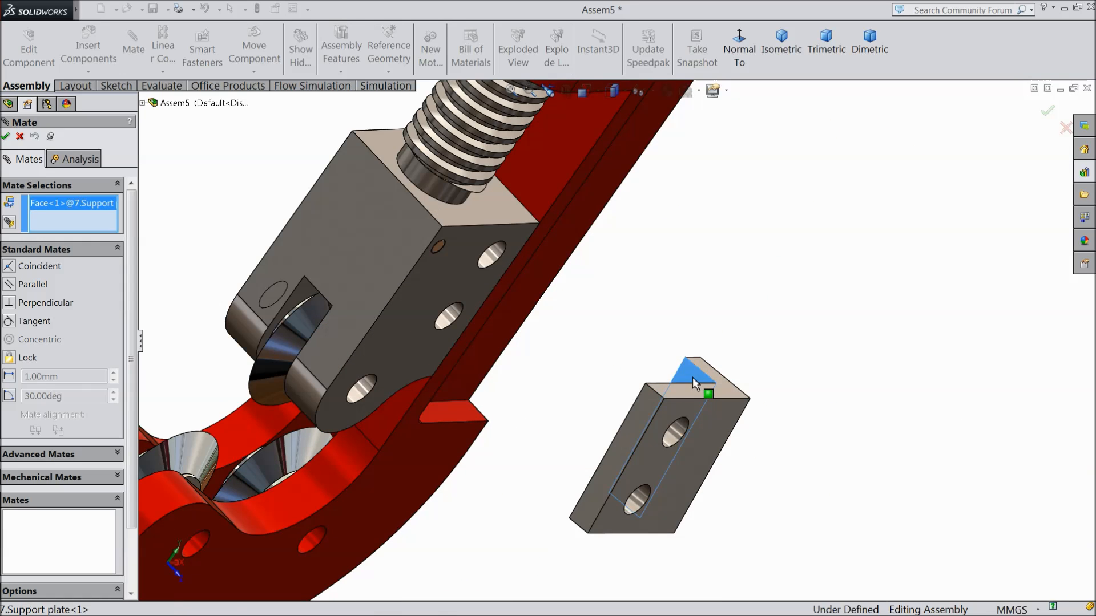
scroll(673, 377, "up", 5)
middle_click_drag(673, 412, 540, 324)
scroll(673, 341, "down", 2)
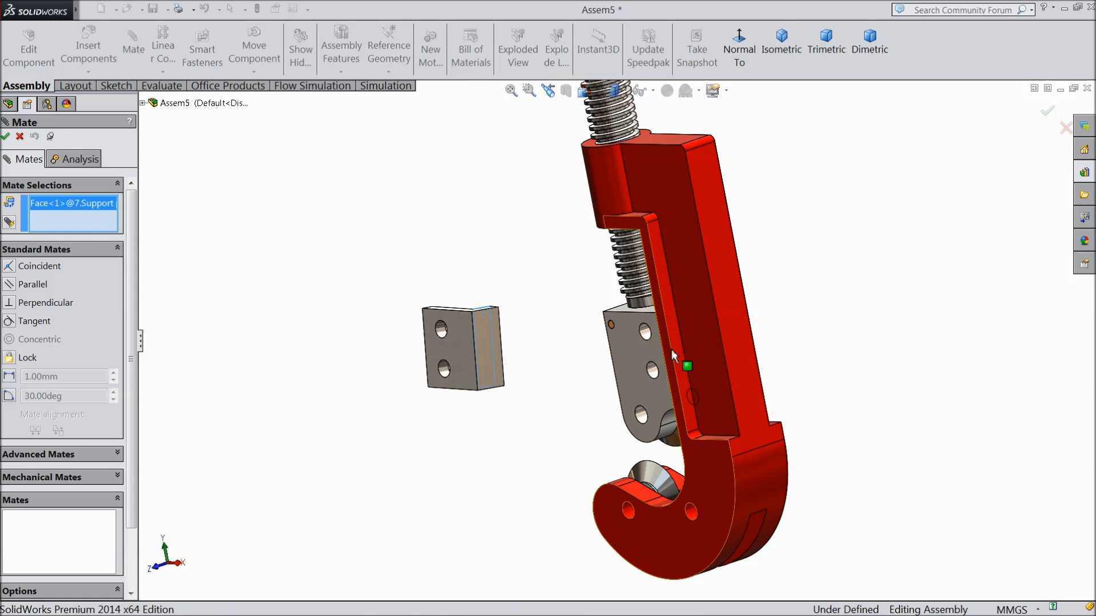
left_click(677, 354)
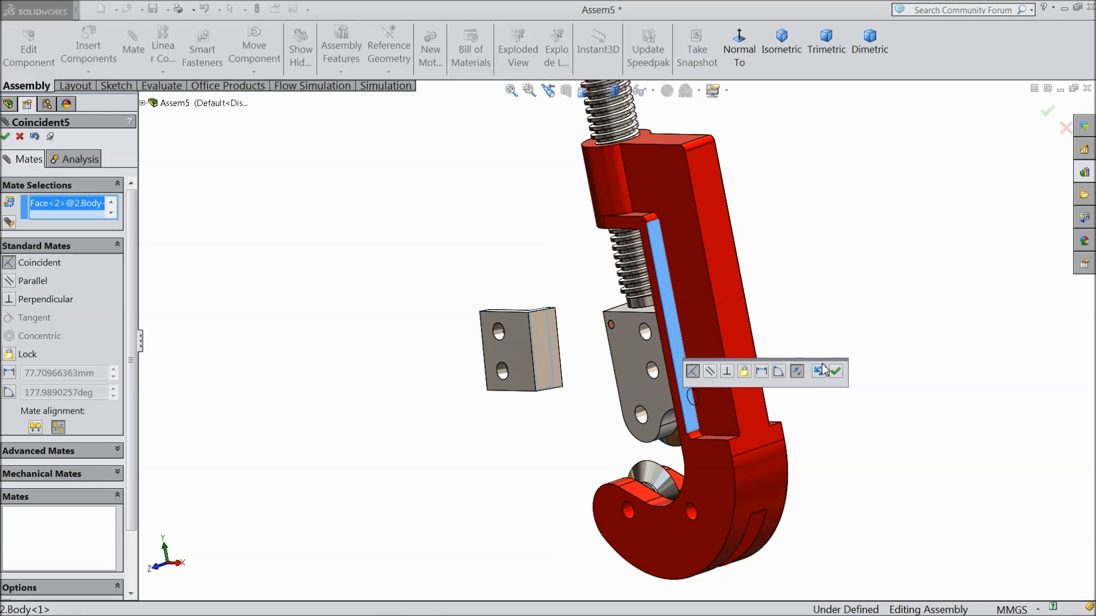
left_click(837, 373)
Step: Mate the blade support's side face coincident with the support plate's inner face around its two holes
scroll(622, 357, "down", 3)
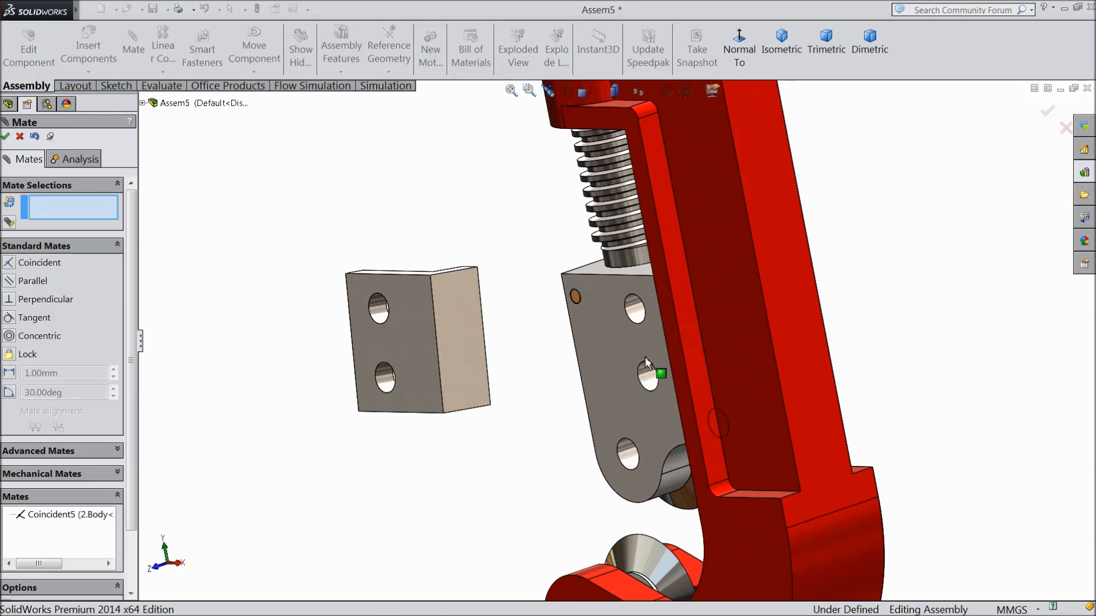
left_click(615, 352)
middle_click_drag(534, 370, 615, 400)
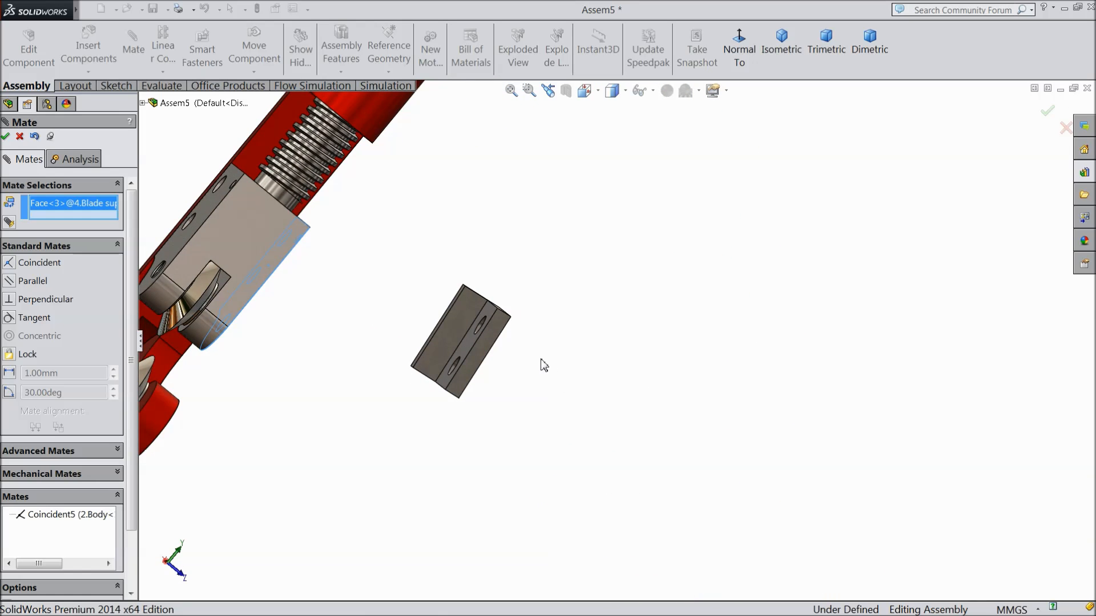
middle_click_drag(544, 366, 548, 391)
left_click(480, 350)
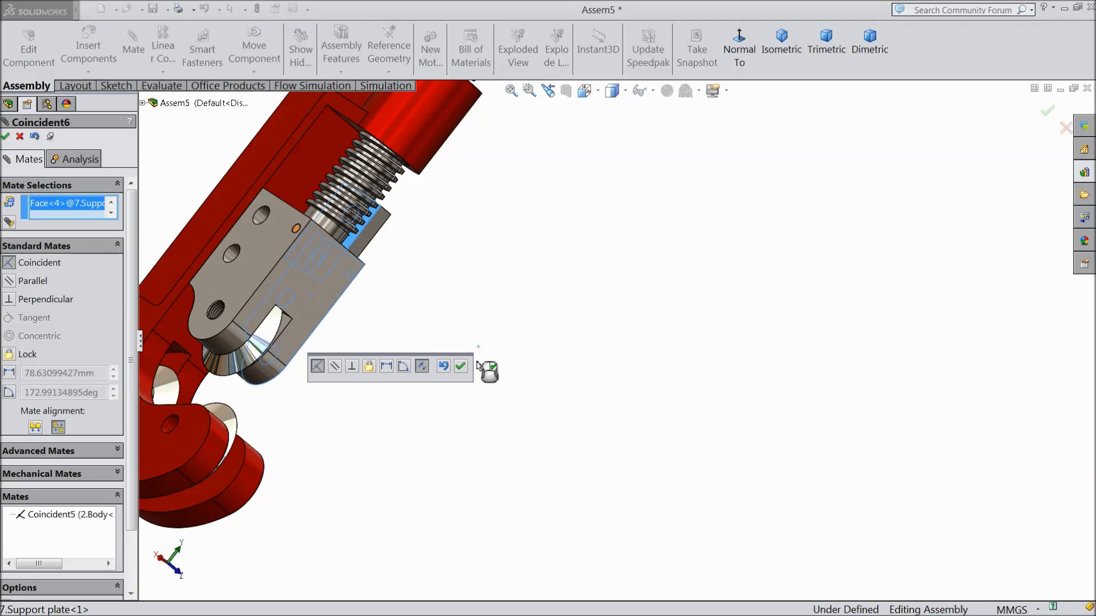
scroll(477, 363, "up", 4)
middle_click_drag(480, 407, 354, 326)
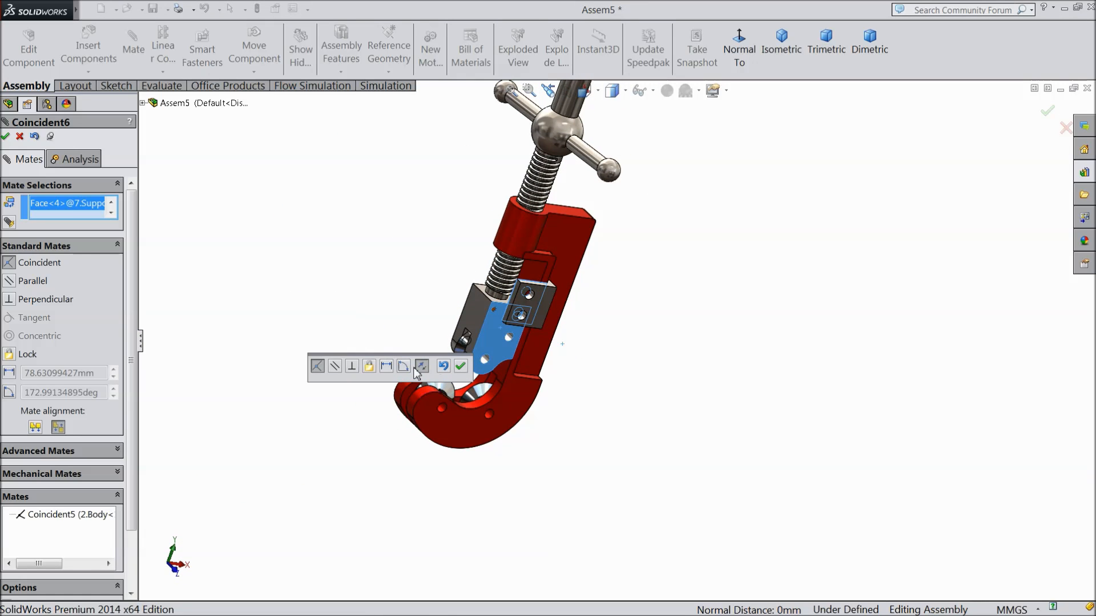
left_click(461, 366)
Step: Slide the support plate upward and mate its upper hole concentric with the blade support's upper large hole
scroll(525, 360, "down", 5)
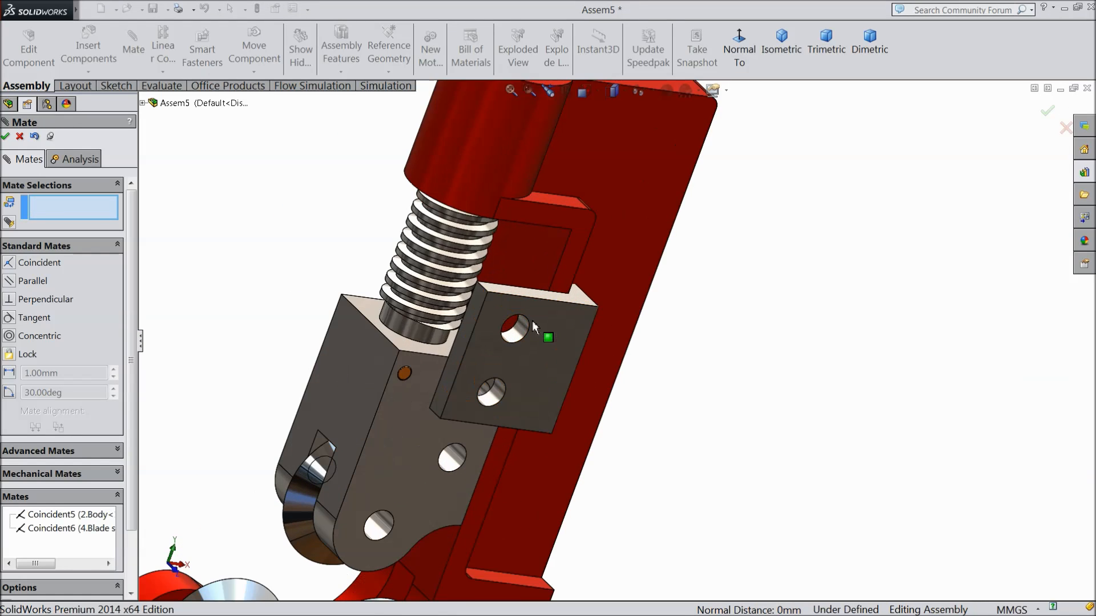
left_click_drag(526, 359, 541, 282)
left_click(541, 278)
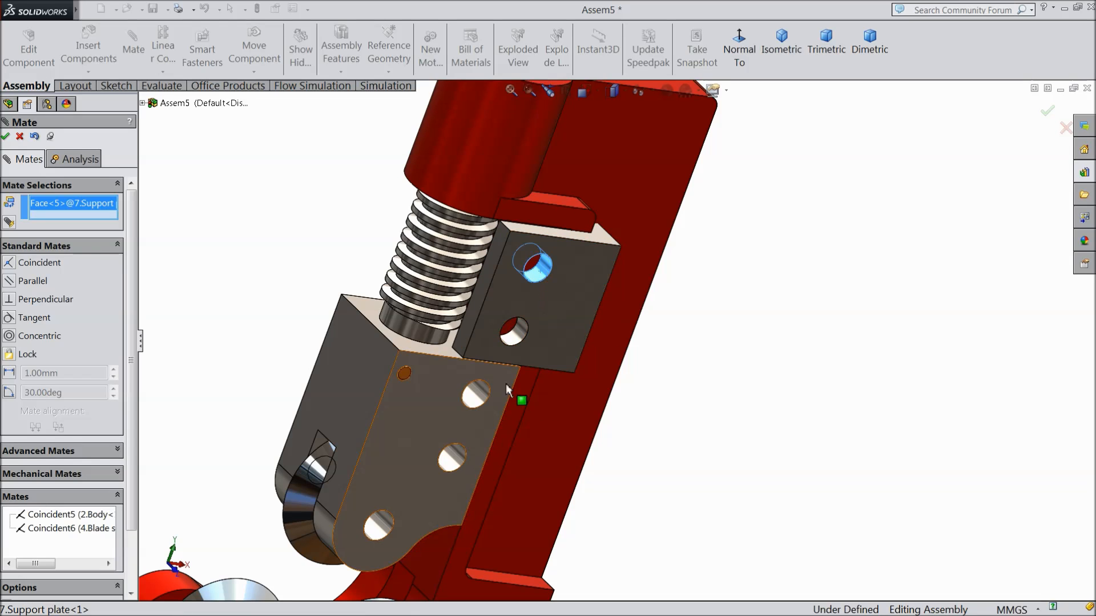
left_click(477, 398)
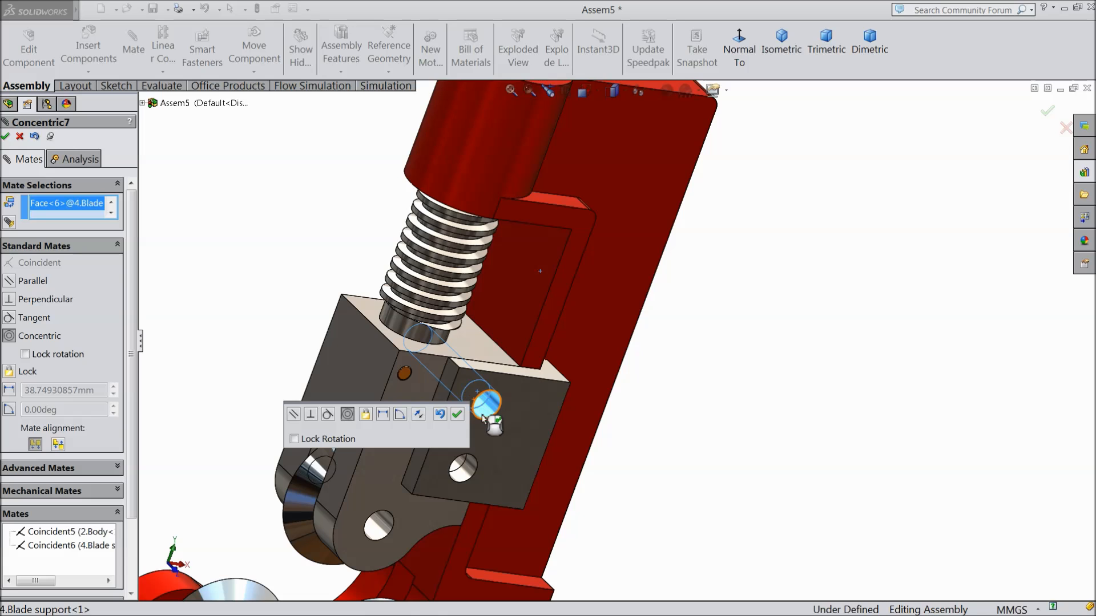
right_click(477, 403)
scroll(540, 436, "up", 2)
middle_click_drag(597, 428, 515, 407)
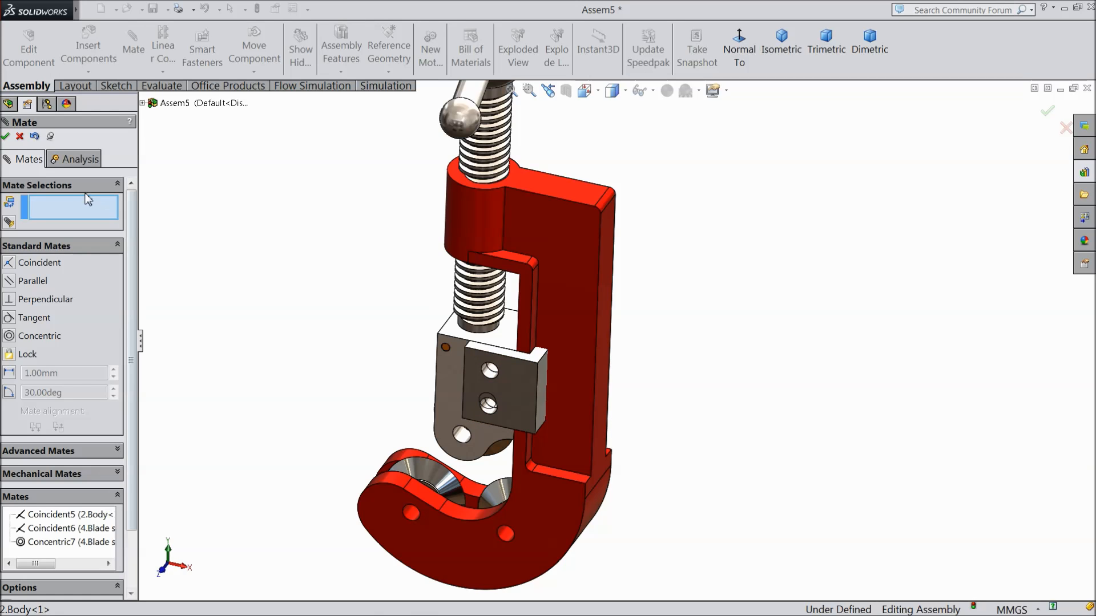
left_click(20, 137)
Step: Copy the support plate beside the body and rotate the copy to suit the opposite side of the blade support
scroll(497, 404, "down", 3)
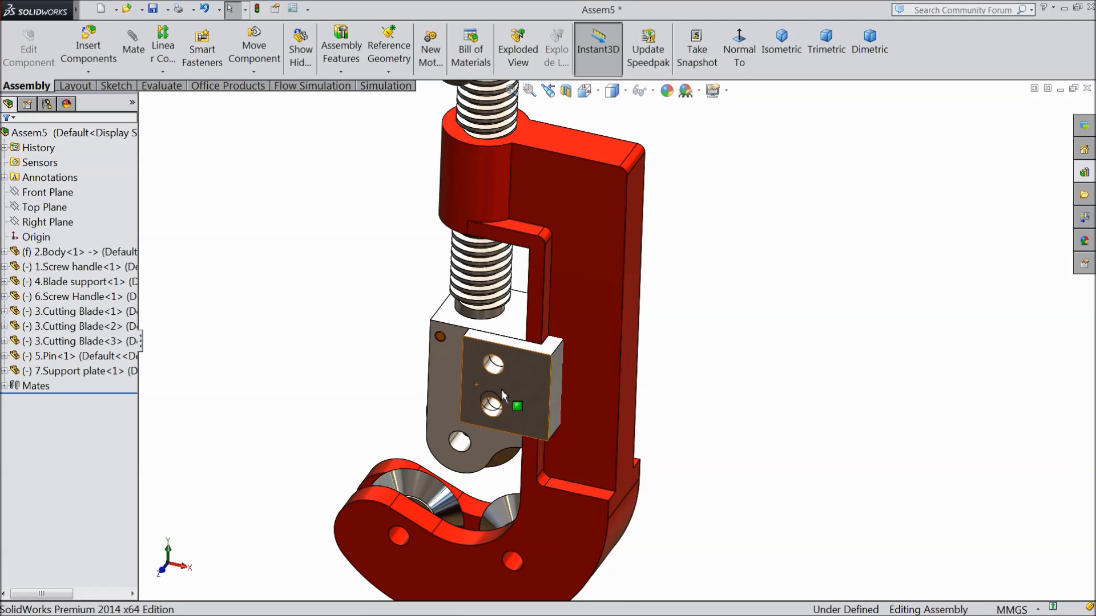
left_click_drag(545, 391, 845, 370)
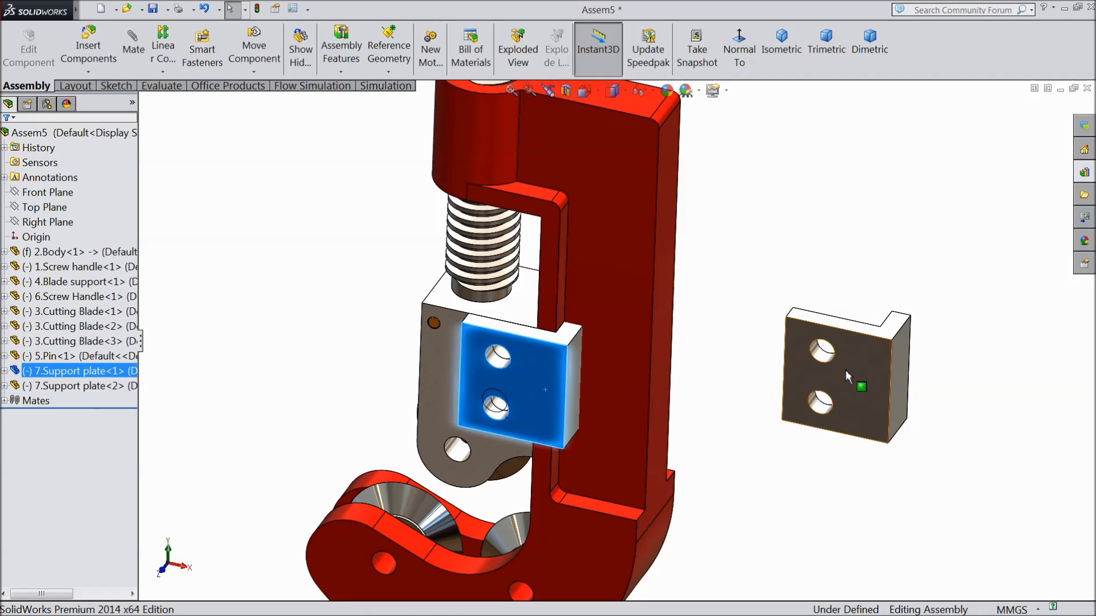
left_click(255, 73)
left_click(286, 103)
mouse_move(800, 374)
left_mouse_down()
mouse_move(863, 237)
mouse_move(925, 347)
mouse_move(944, 409)
mouse_move(836, 301)
mouse_move(944, 352)
mouse_move(803, 367)
left_mouse_up()
middle_click_drag(803, 367, 604, 417)
left_click_drag(604, 417, 661, 314)
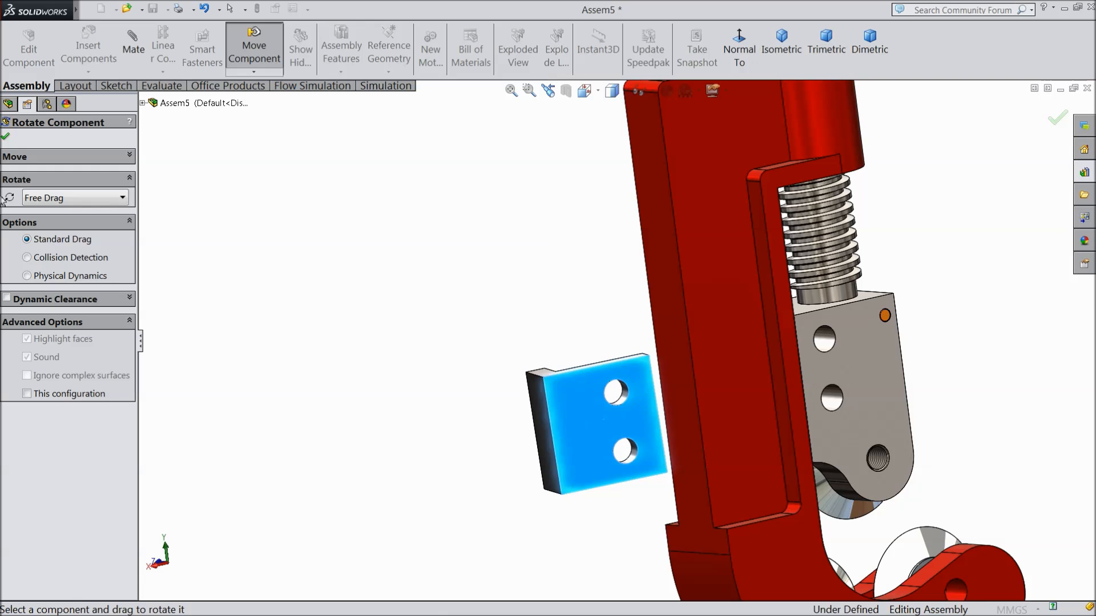
left_click(7, 138)
Step: Mate the second support plate's inner lip face coincident with the narrow face on the opposite side of the body
scroll(565, 399, "down", 2)
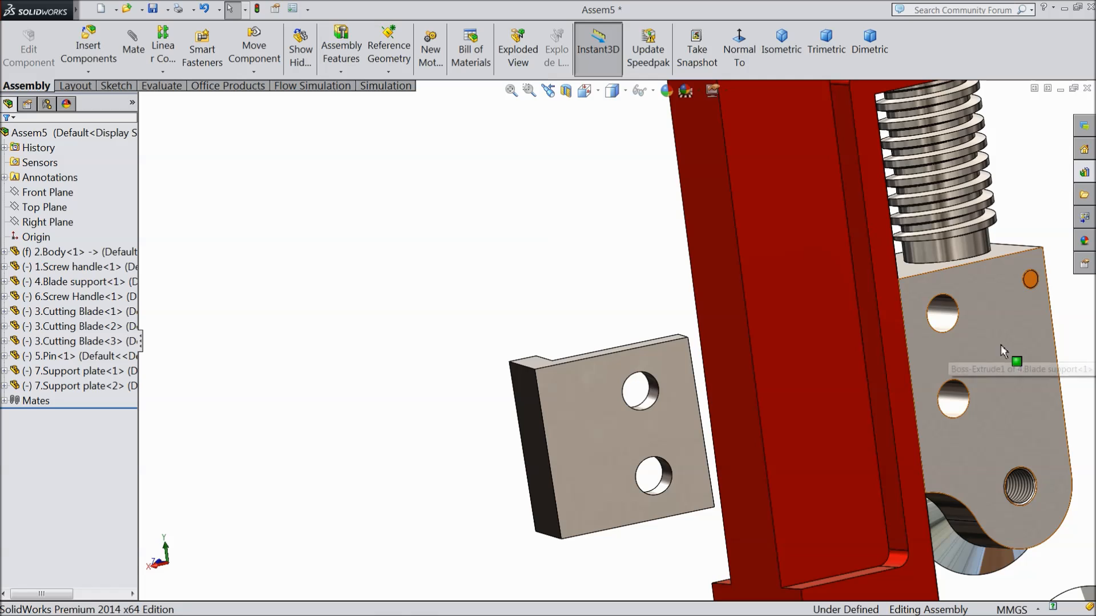
scroll(900, 355, "up", 1)
scroll(900, 355, "up", 1)
middle_click_drag(741, 351, 779, 372)
left_click(786, 365)
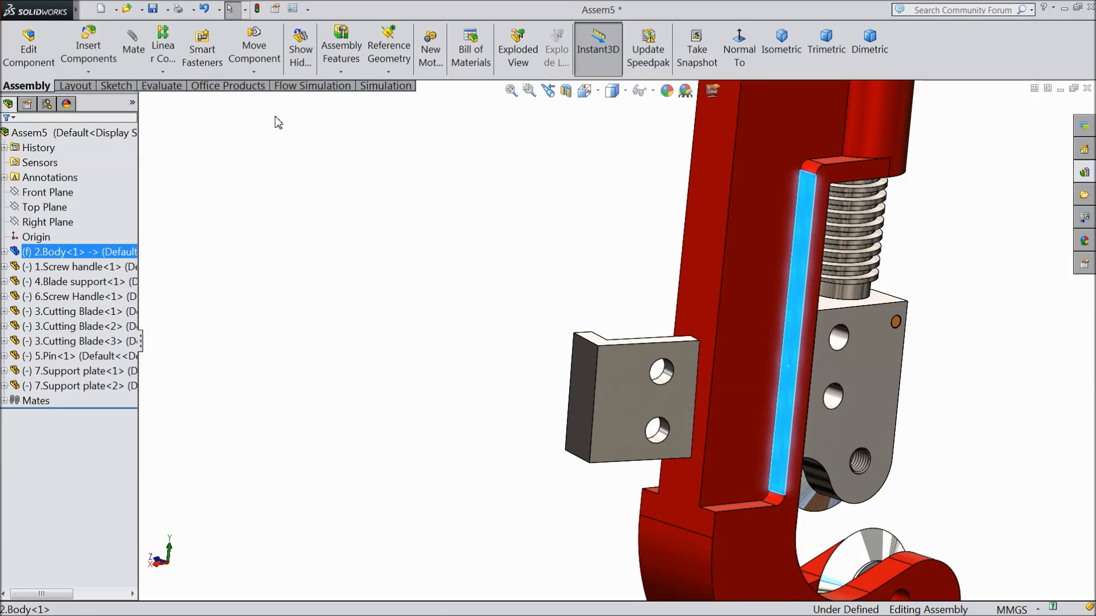
left_click(134, 56)
middle_click_drag(481, 221, 555, 285)
left_click(552, 315)
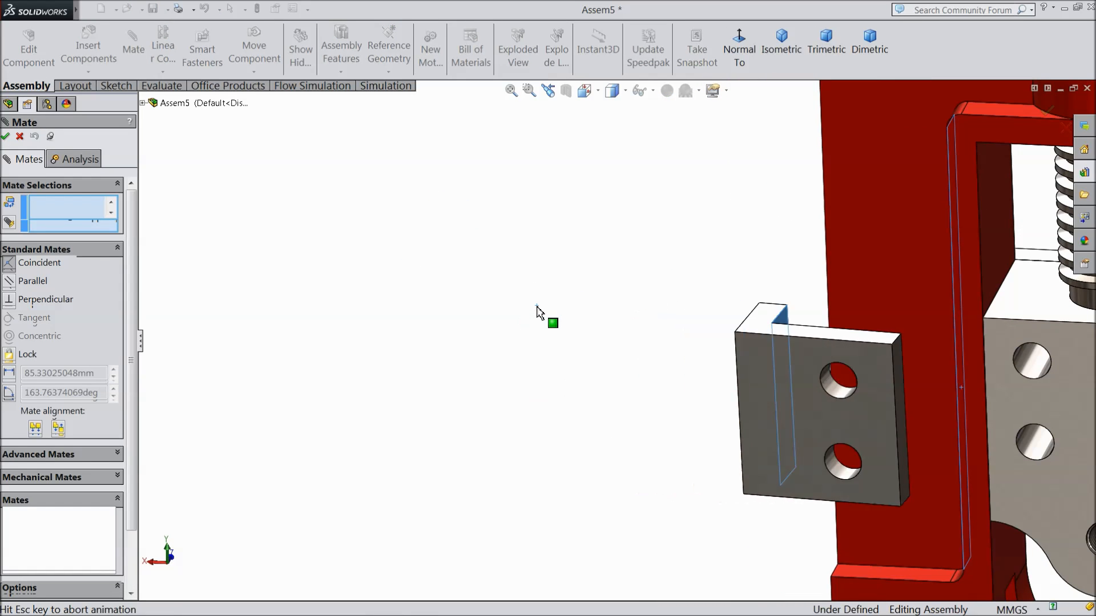
left_click(519, 285)
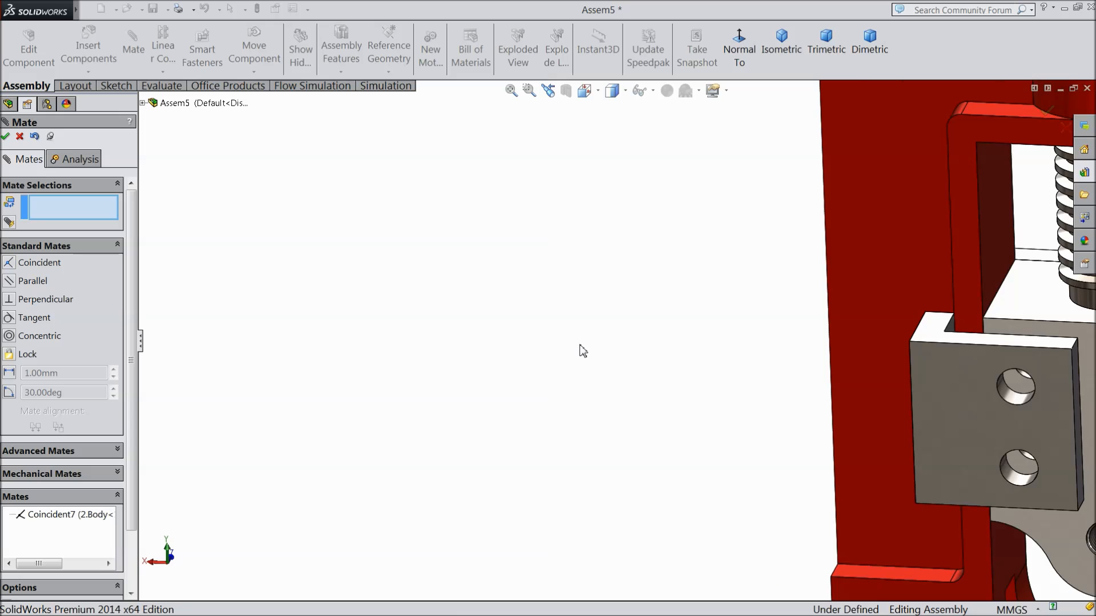
Step: Mate the second support plate's inner face coincident with the blade support's opposite side face
scroll(641, 372, "up", 5)
scroll(662, 362, "down", 6)
middle_click_drag(919, 354, 742, 399)
left_click(811, 345)
left_click(778, 379)
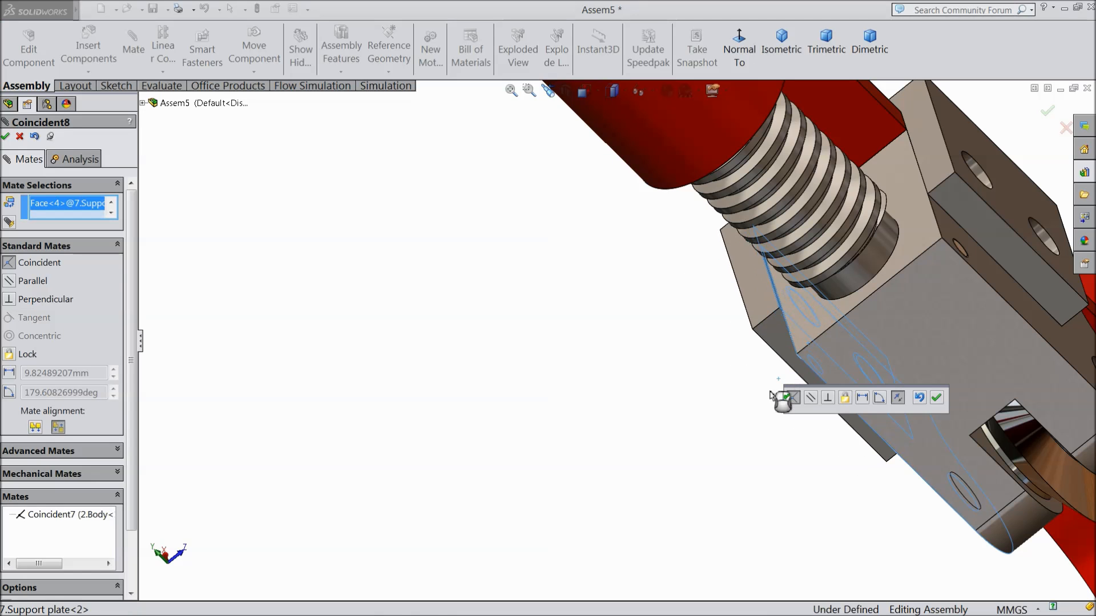
left_click(936, 399)
Step: Slide the second support plate upward and mate its upper hole concentric with the blade support's upper large hole
middle_click_drag(687, 440, 678, 417)
scroll(473, 440, "down", 3)
middle_click_drag(543, 417, 580, 400)
left_click_drag(536, 389, 530, 242)
left_click(511, 360)
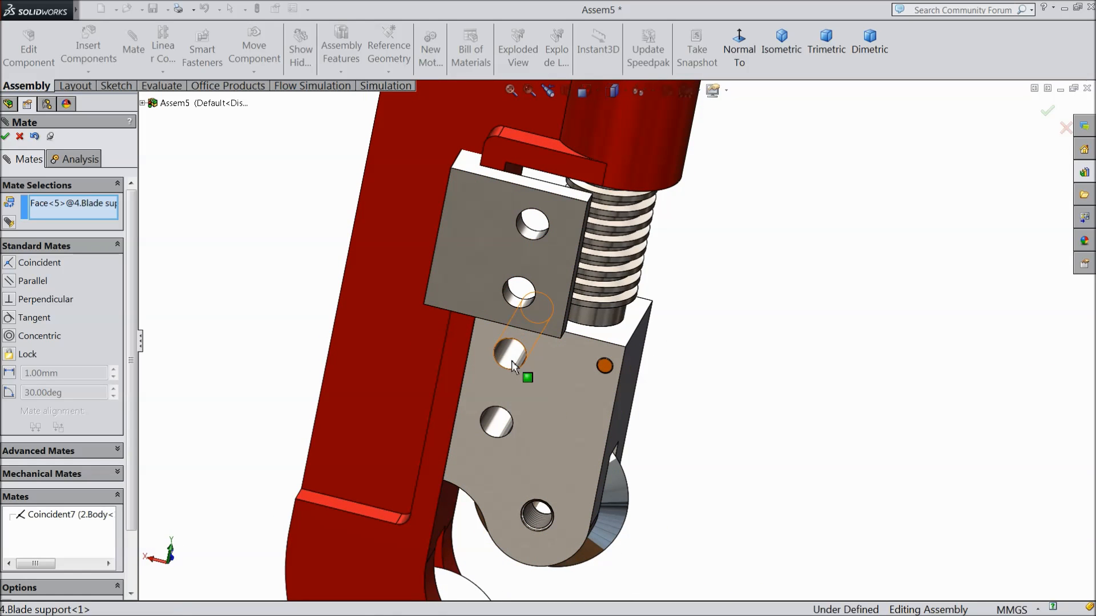
left_click(528, 228)
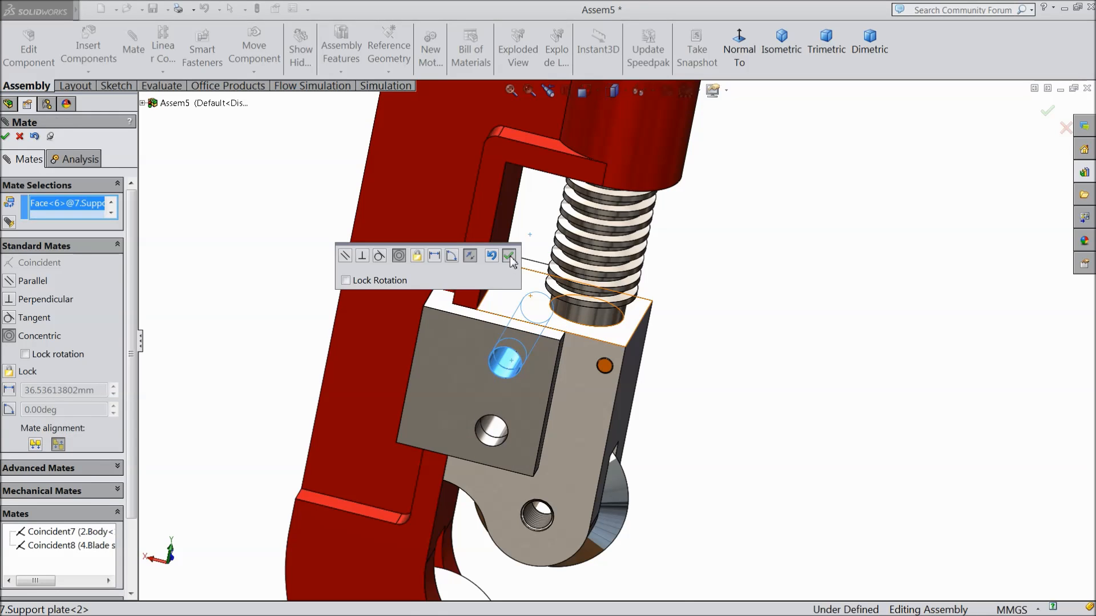
left_click(508, 256)
scroll(500, 339, "up", 5)
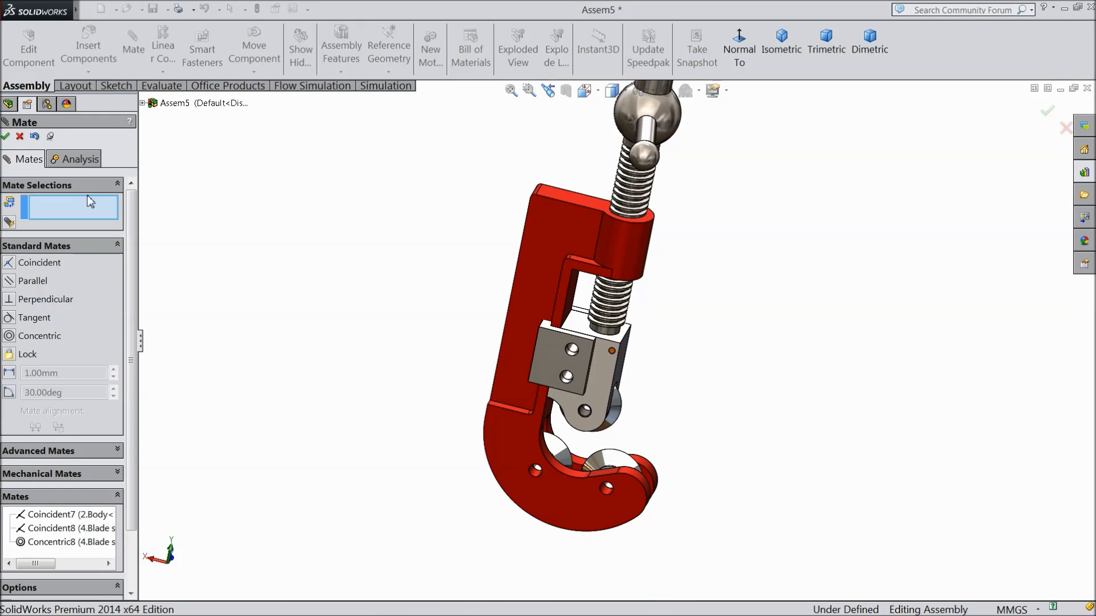
left_click(6, 137)
middle_click_drag(317, 225, 532, 393)
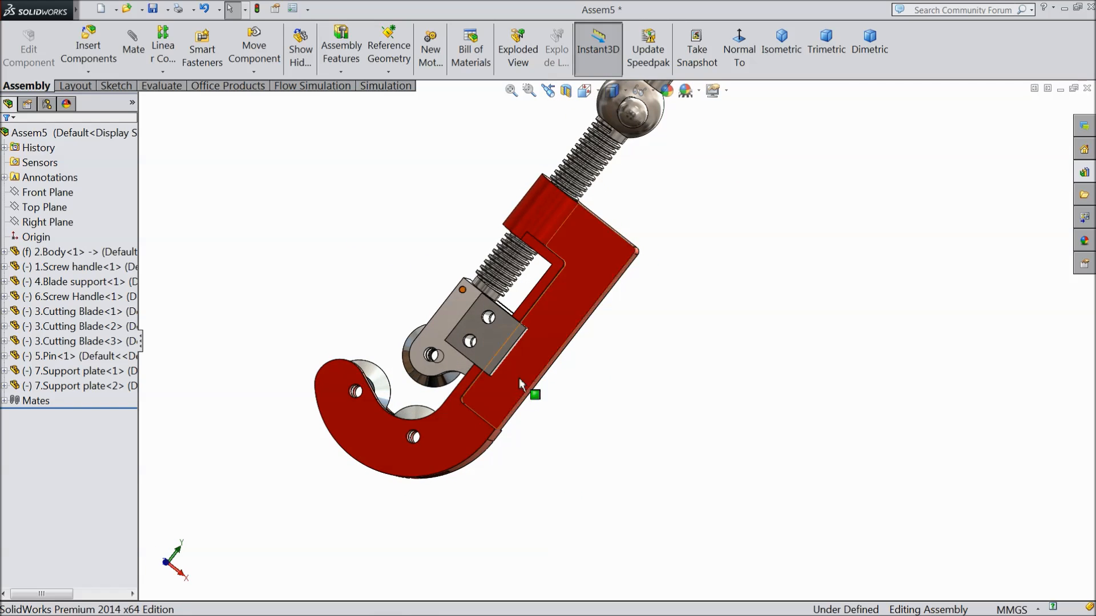
scroll(539, 311, "up", 2)
scroll(582, 245, "down", 2)
middle_click_drag(589, 253, 579, 314)
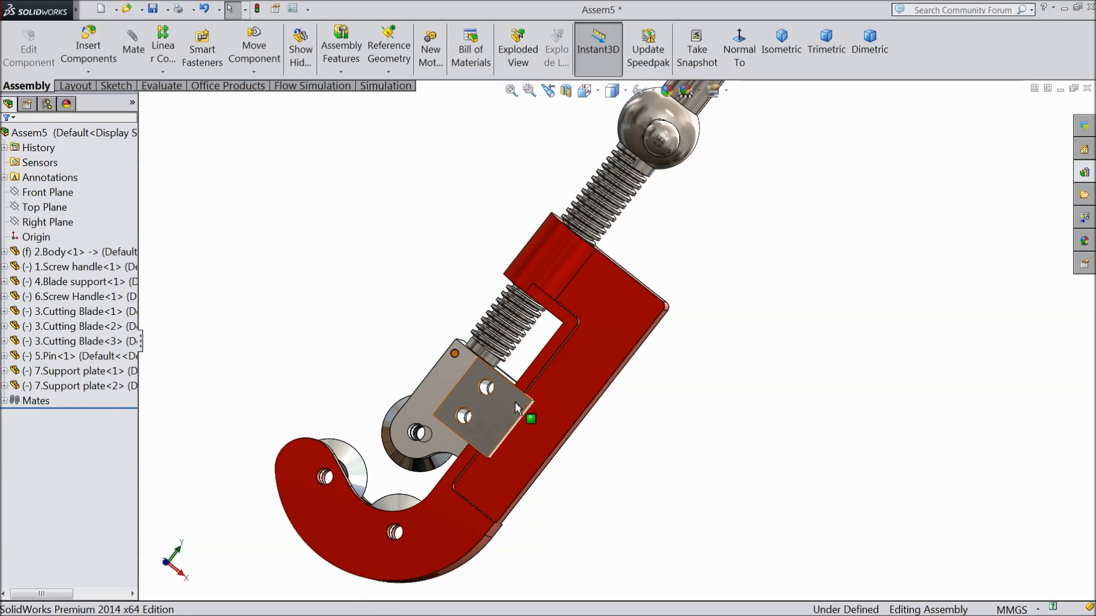
Step: Slide the support plate along the body to check that it moves with the blade support
left_click(502, 415)
left_click_drag(502, 415, 470, 407)
middle_click_drag(692, 313, 708, 337)
left_click(706, 282)
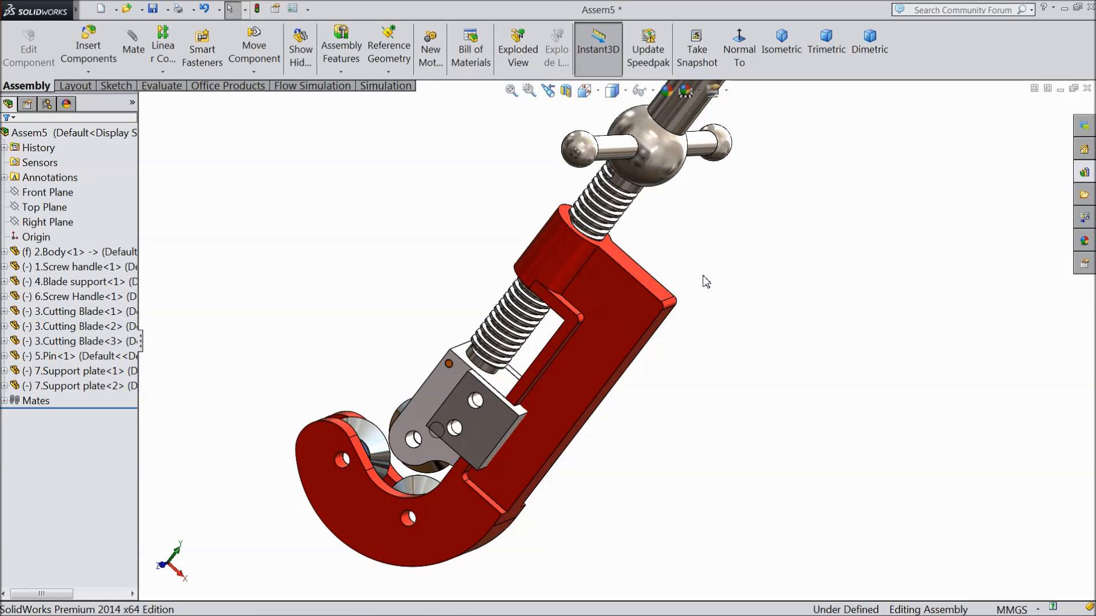
Step: Start a limit distance mate between the blade support's upper end face and the underside of the body's threaded collar
scroll(594, 312, "down", 3)
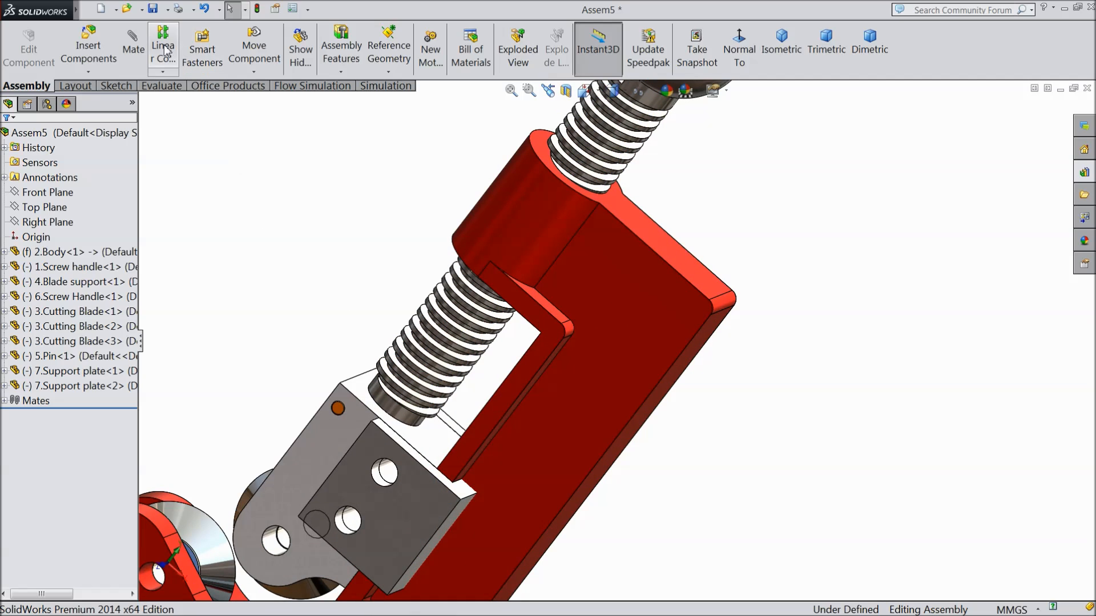
left_click(131, 47)
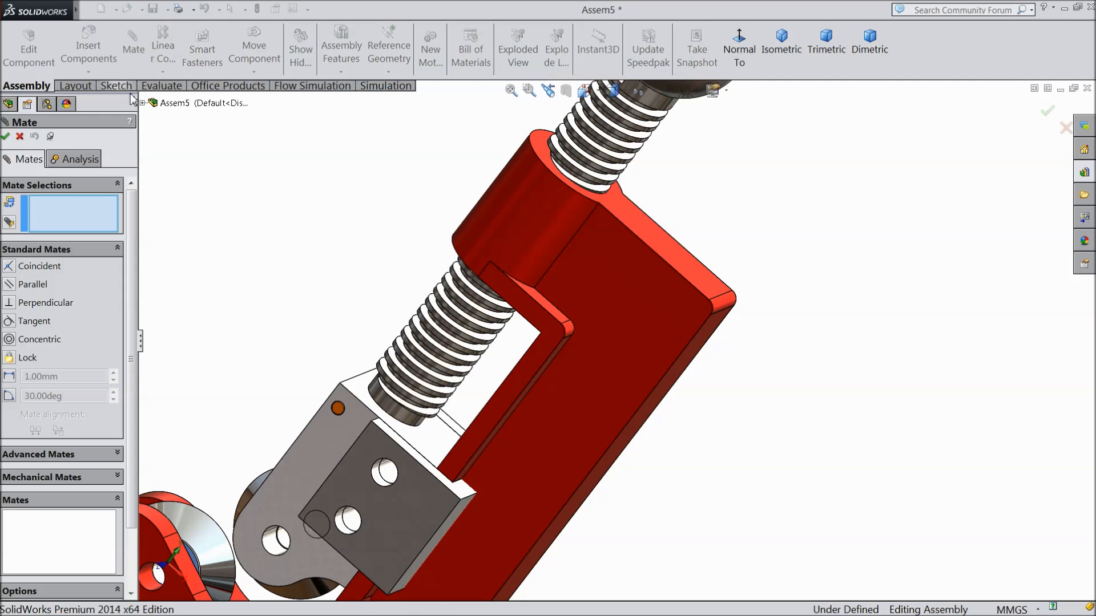
left_click(29, 248)
left_click(27, 260)
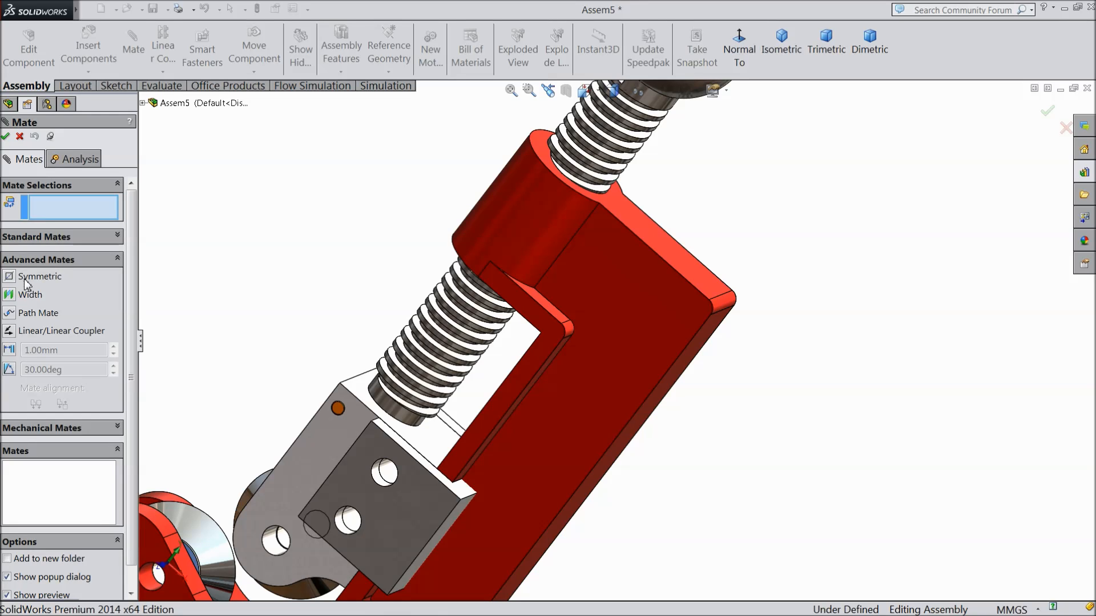
left_click(10, 350)
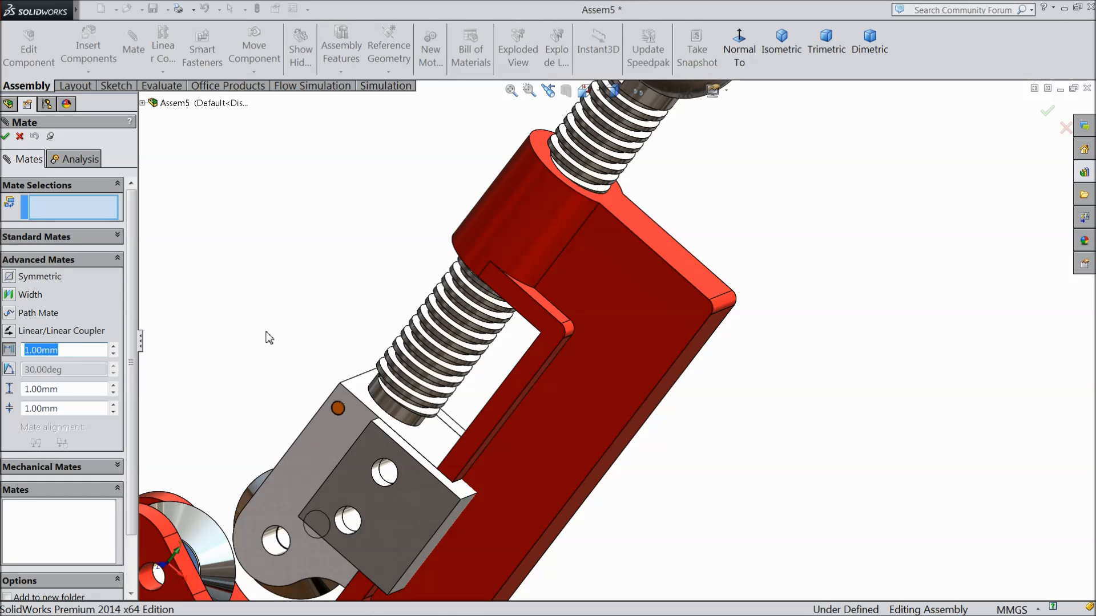
left_click(435, 447)
middle_click_drag(333, 313, 379, 216)
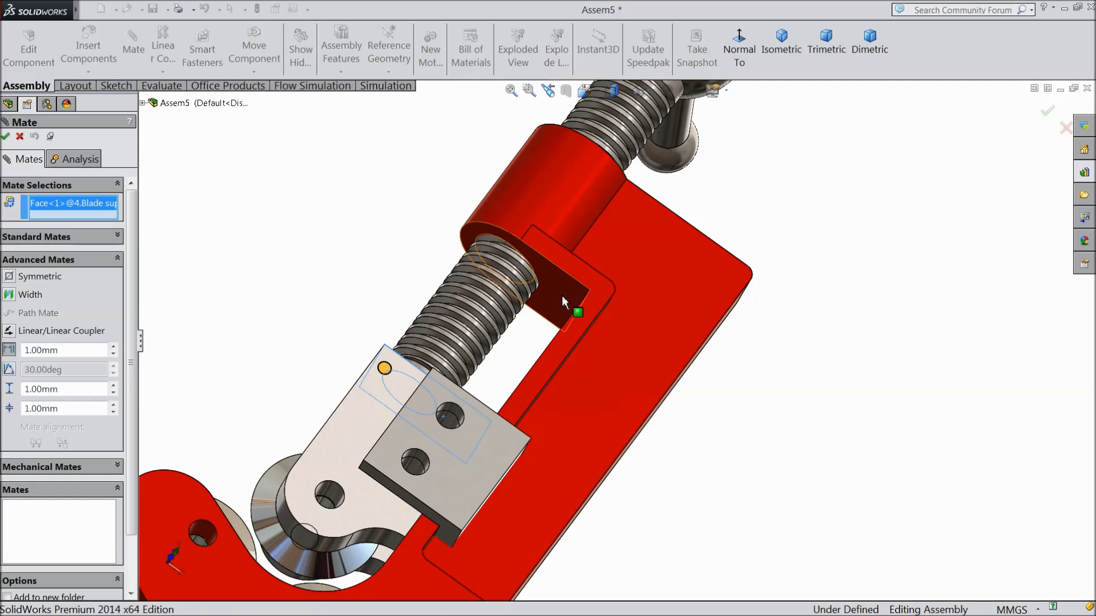
left_click(562, 296)
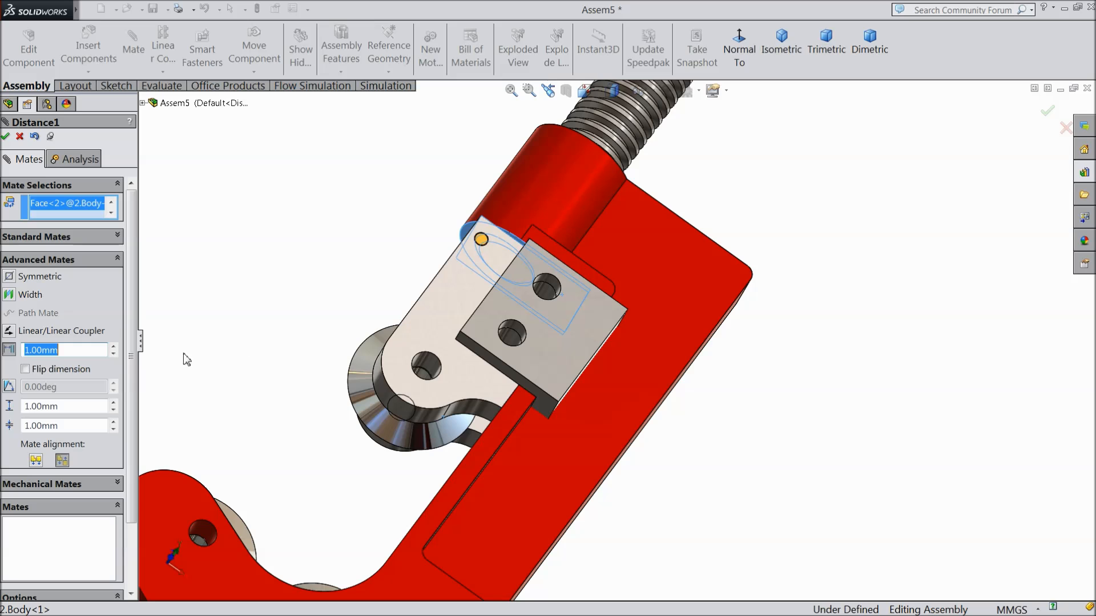
Step: Set the limit distance mate's maximum to 30 mm with a 1 mm minimum and apply it
middle_click_drag(278, 287, 245, 335)
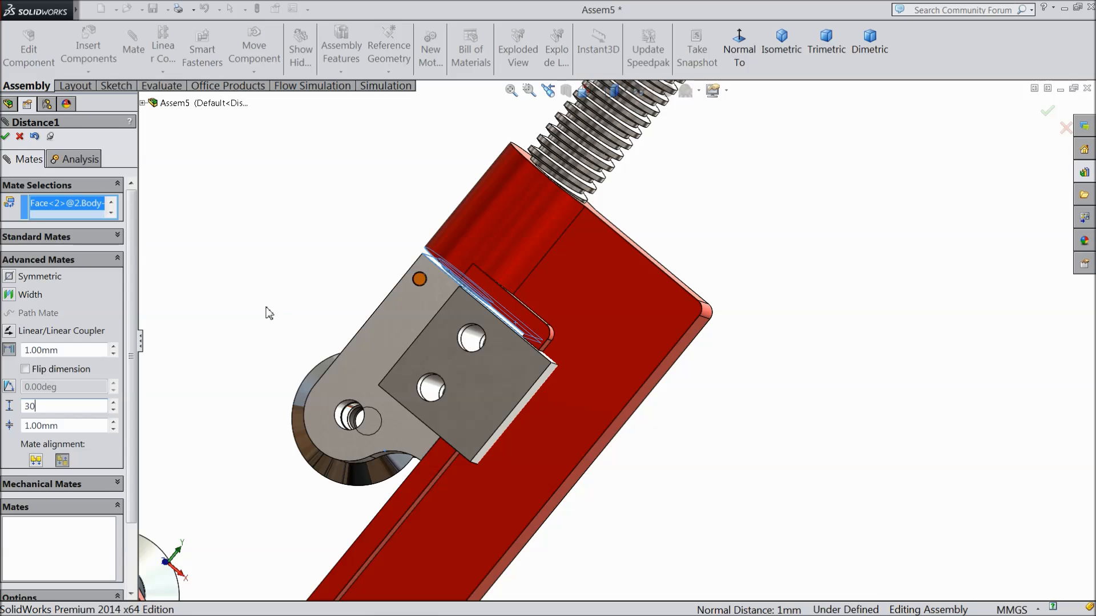
left_click_drag(434, 329, 397, 345)
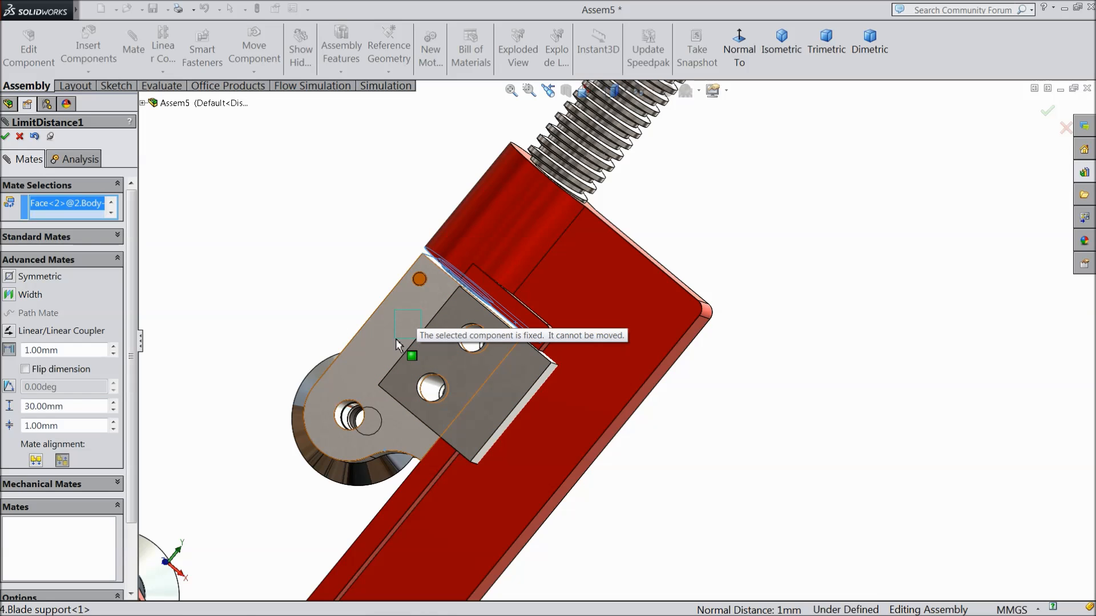
left_click(398, 345)
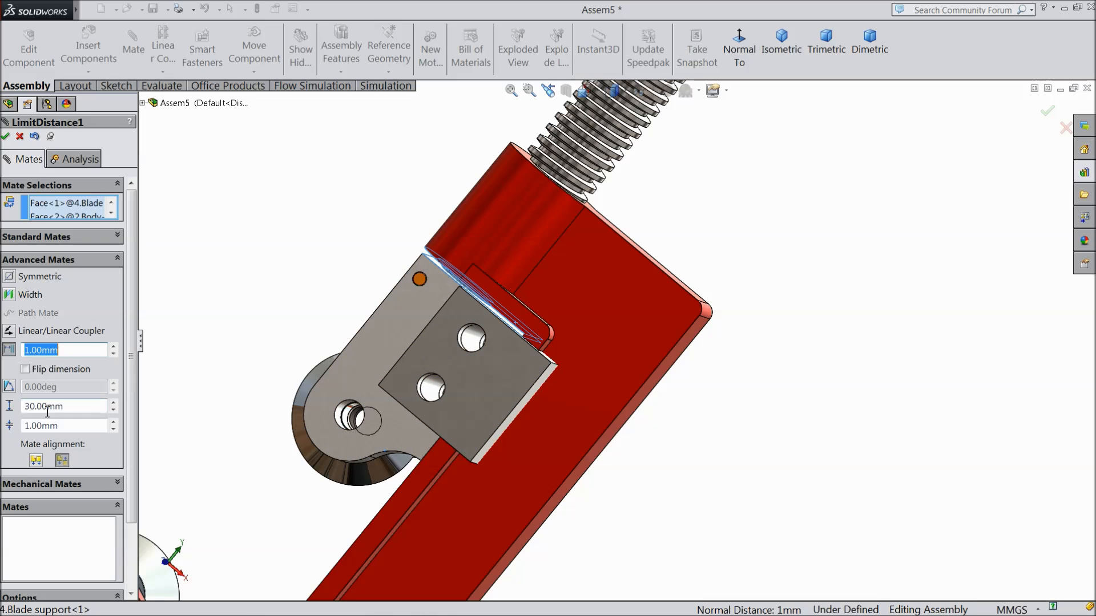
left_click(7, 136)
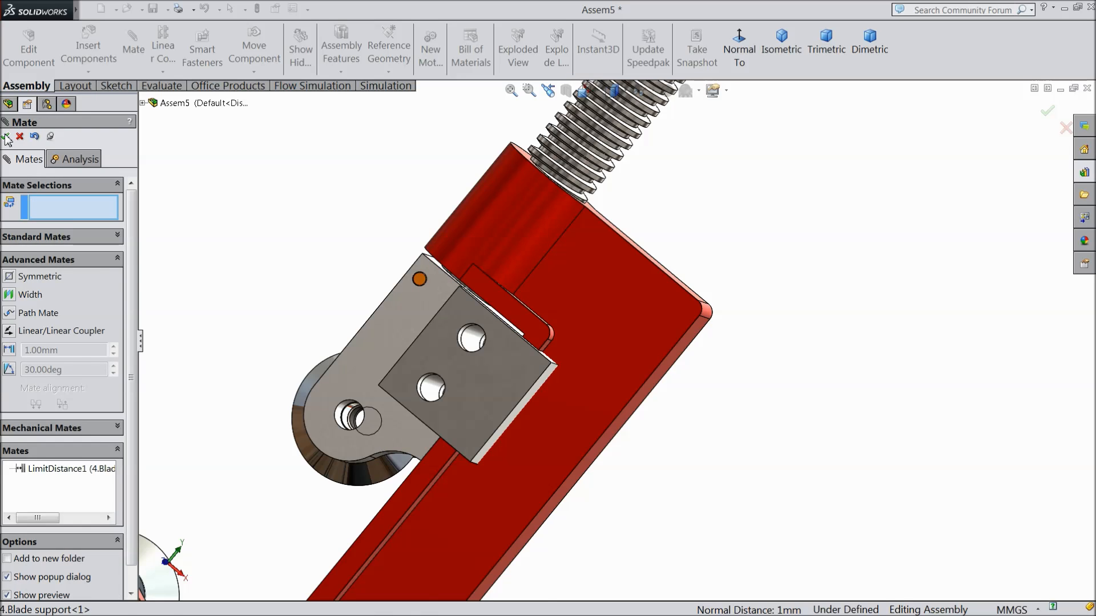
Step: Slide the blade support down and back up against the collar to test its limited travel
scroll(583, 375, "up", 5)
scroll(581, 342, "down", 2)
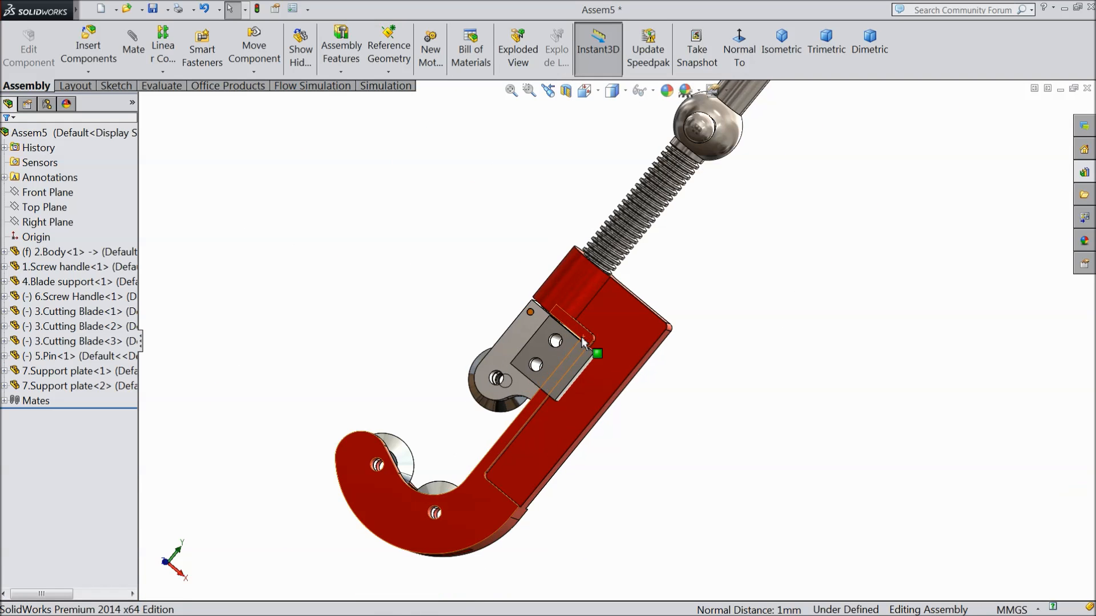
left_click_drag(529, 330, 475, 396)
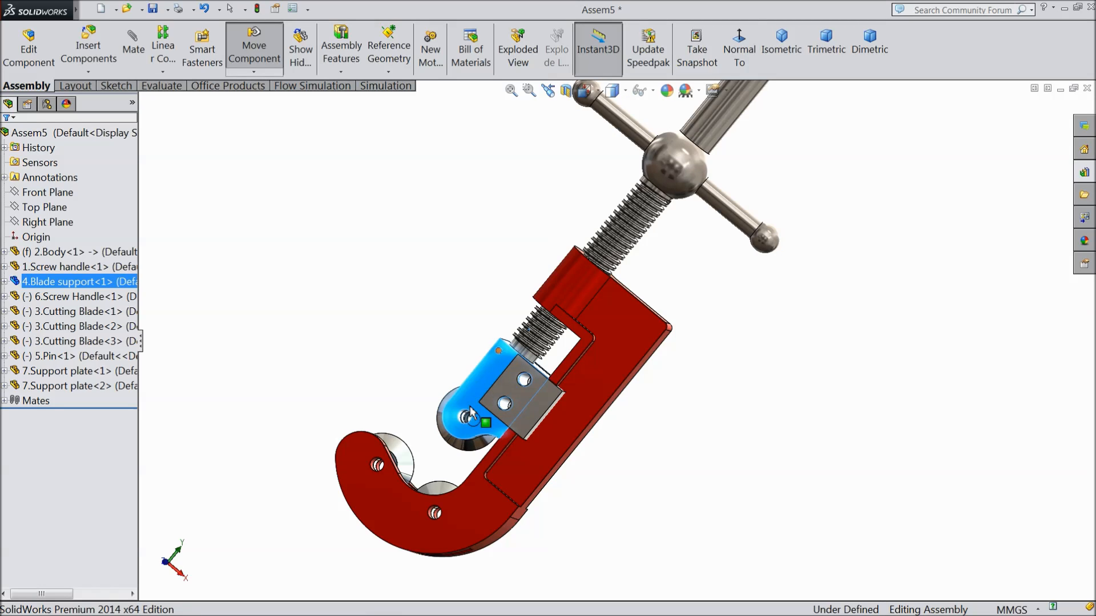
left_click_drag(489, 383, 542, 325)
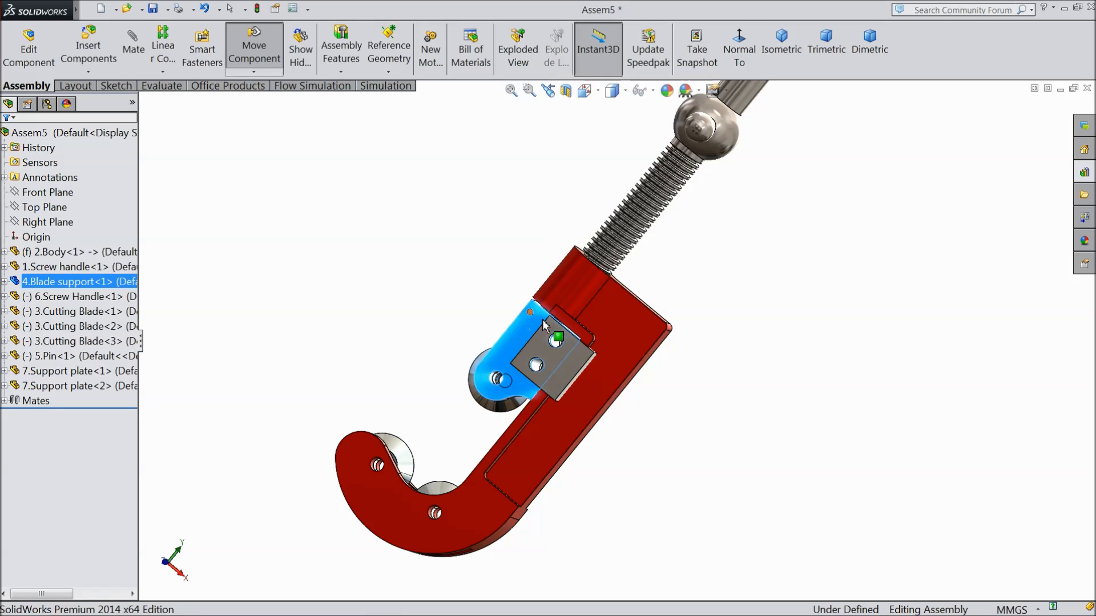
key("Escape")
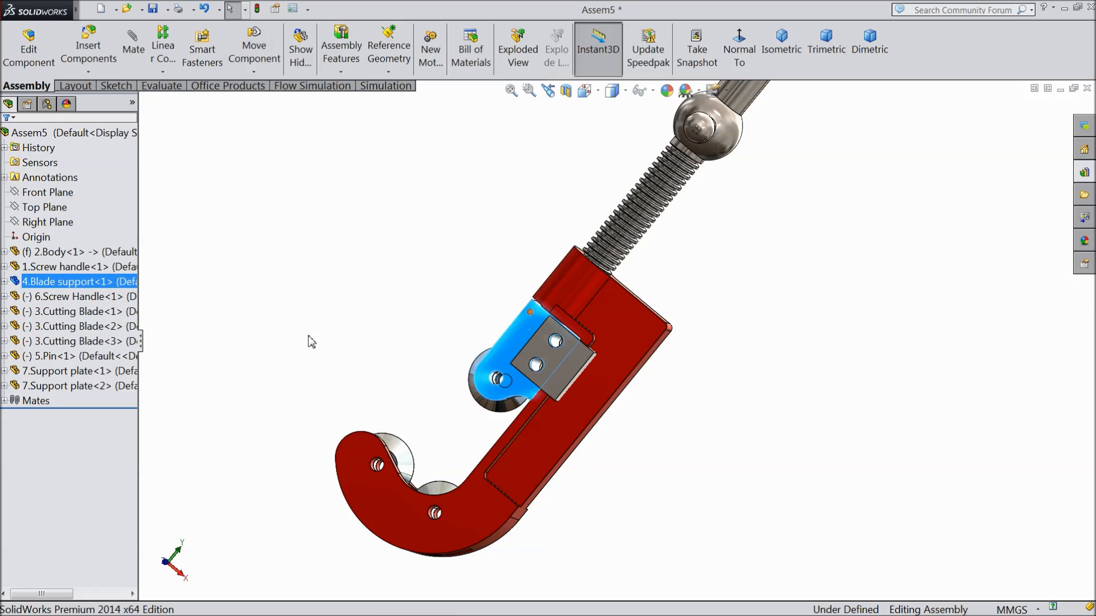
Step: Edit the limit distance mate between the blade support and body, setting its maximum distance to 50 mm
left_click(6, 403)
left_click(69, 371)
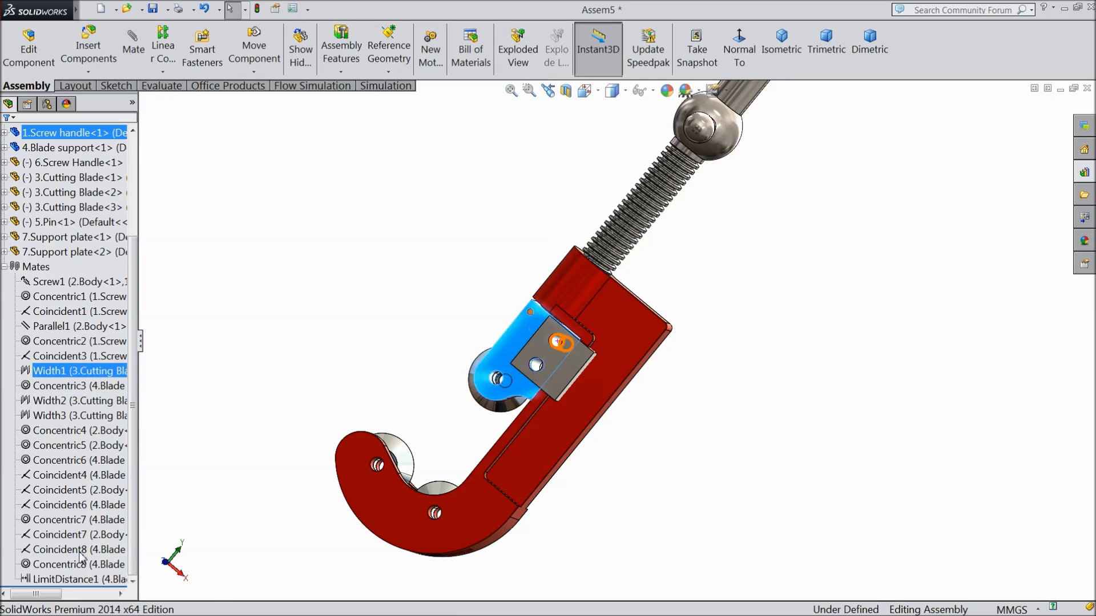
left_click(79, 579)
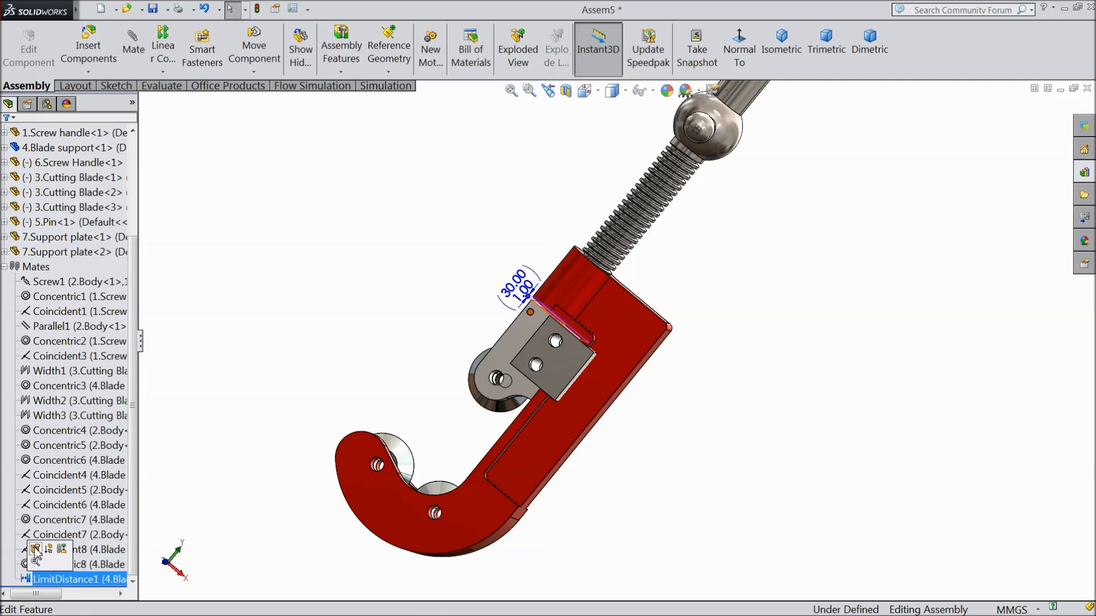
left_click(36, 550)
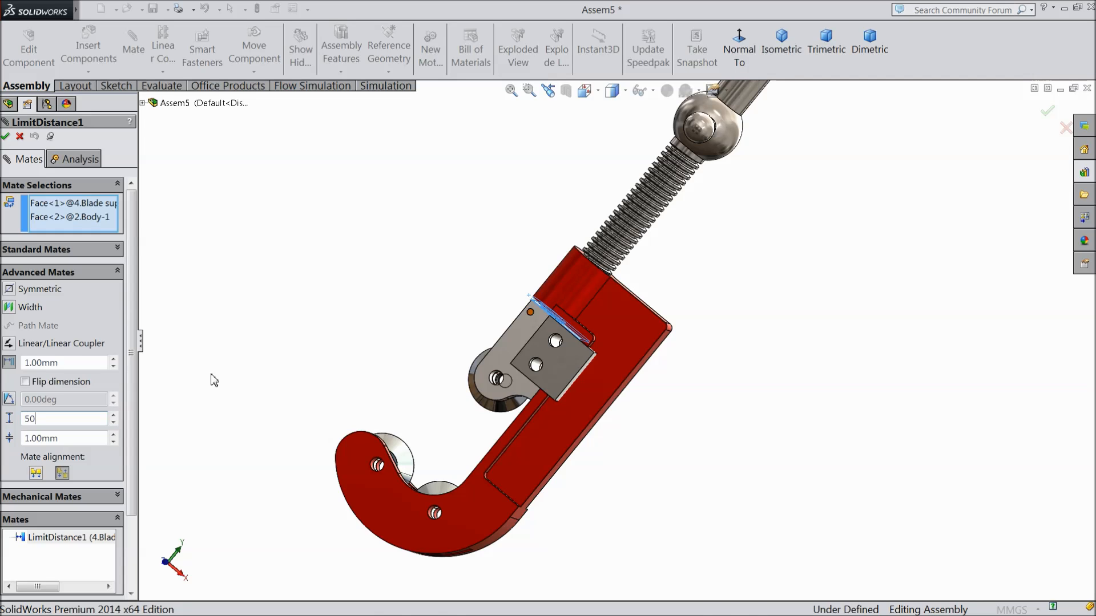
key("Return")
left_click(5, 136)
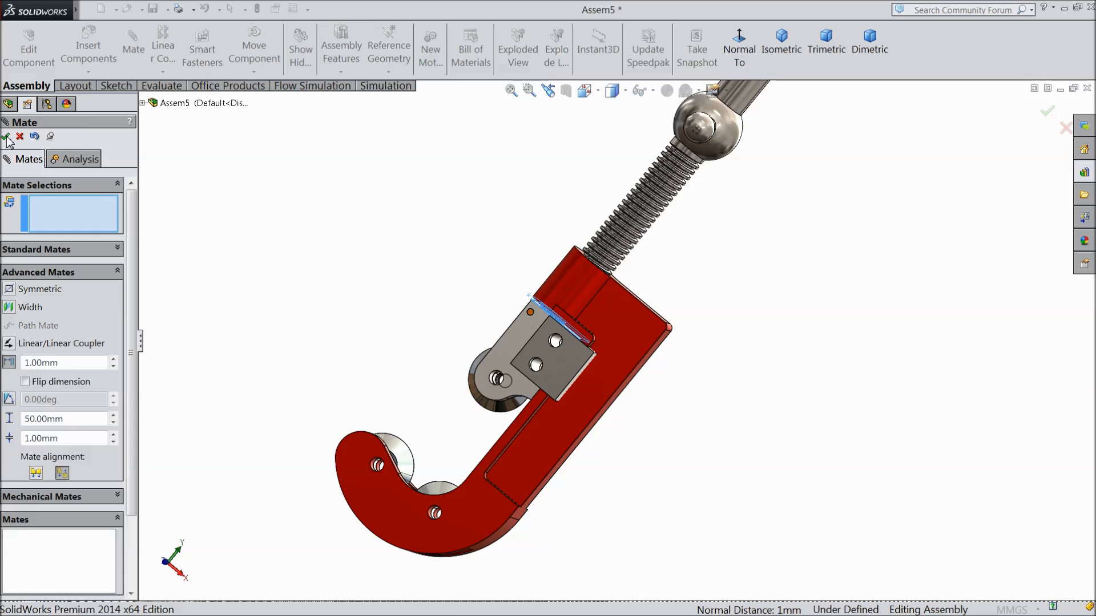
left_click(6, 135)
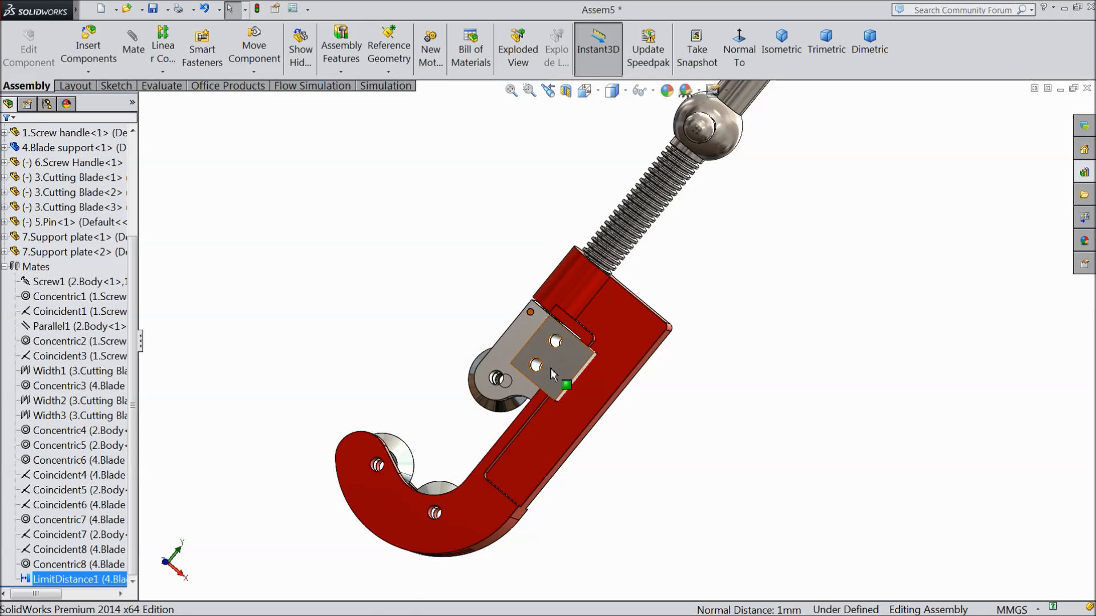
Step: Move the blade support through its extended travel range, leaving it at the lower end near the fixed cutting blades
scroll(525, 336, "down", 3)
scroll(510, 306, "up", 2)
left_click_drag(533, 316, 461, 437)
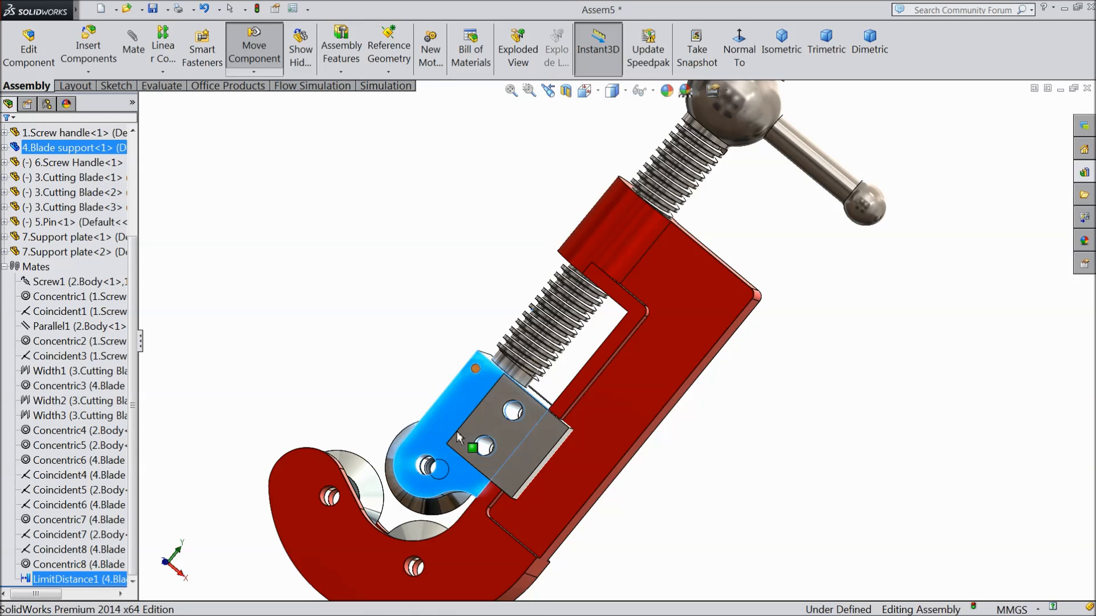
key("Escape")
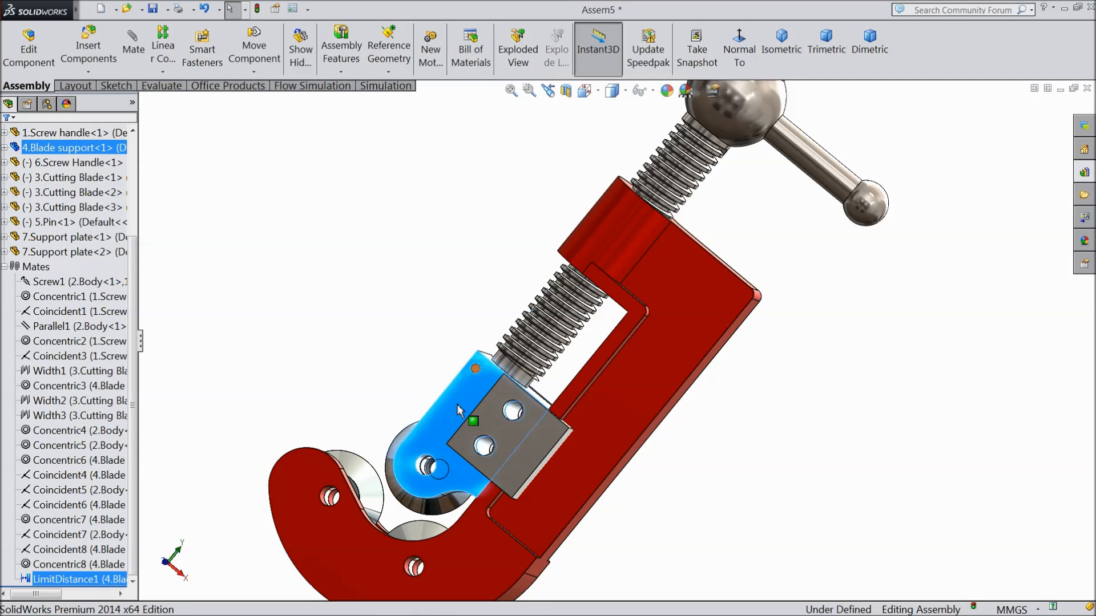
left_click_drag(403, 468, 598, 279)
left_click_drag(534, 336, 440, 435)
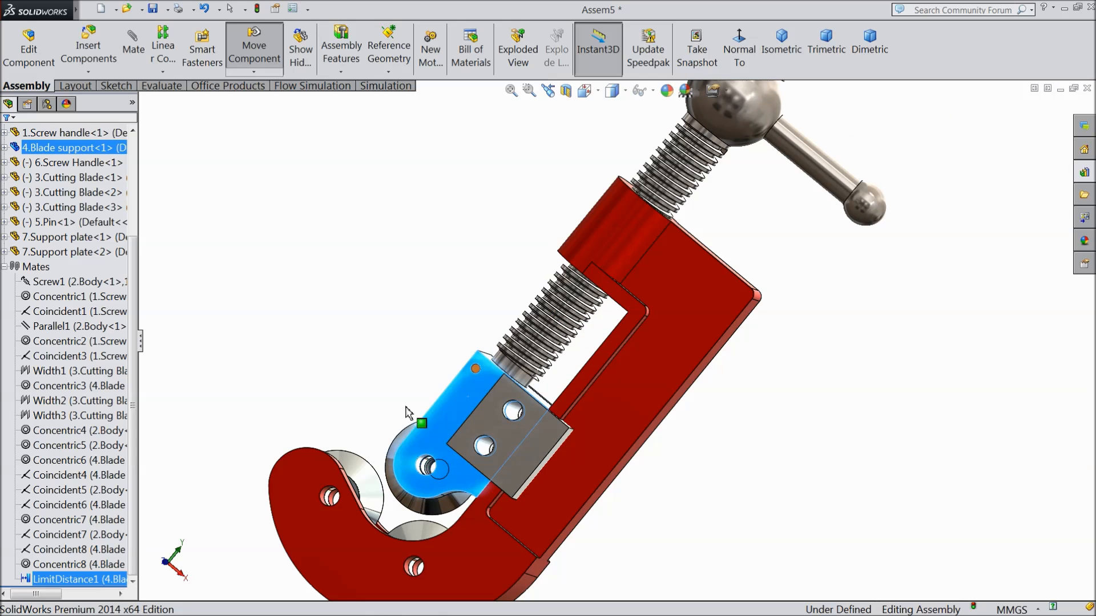
key("Escape")
middle_click_drag(374, 320, 397, 320)
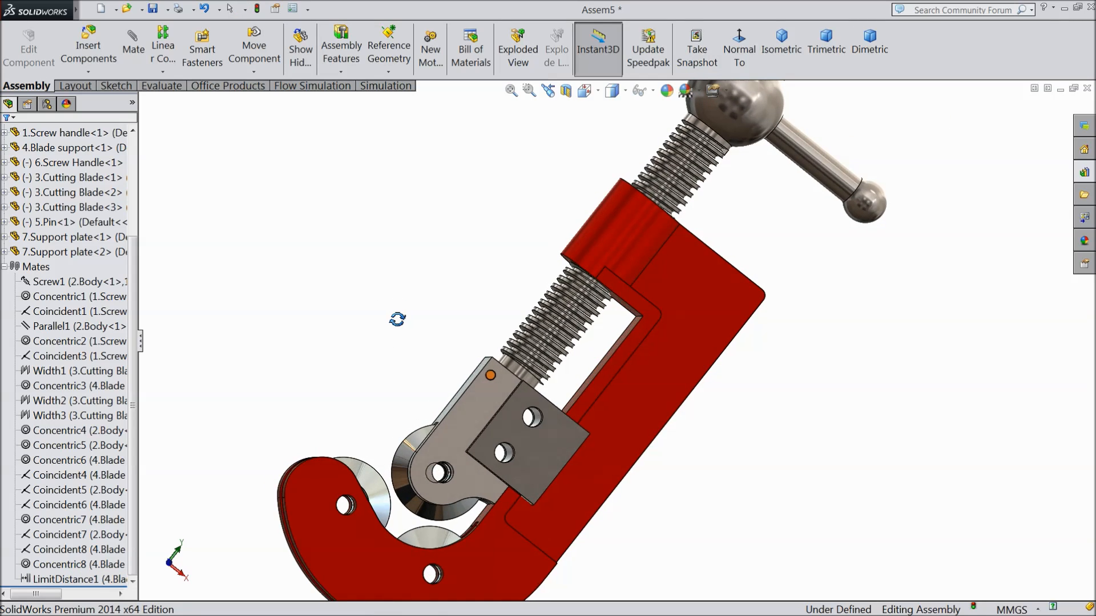
Step: Collapse the mates list, rebuild the assembly and save it as "Pipe cutting tool Assembly" in the Pipe Cutter folder
scroll(392, 324, "up", 4)
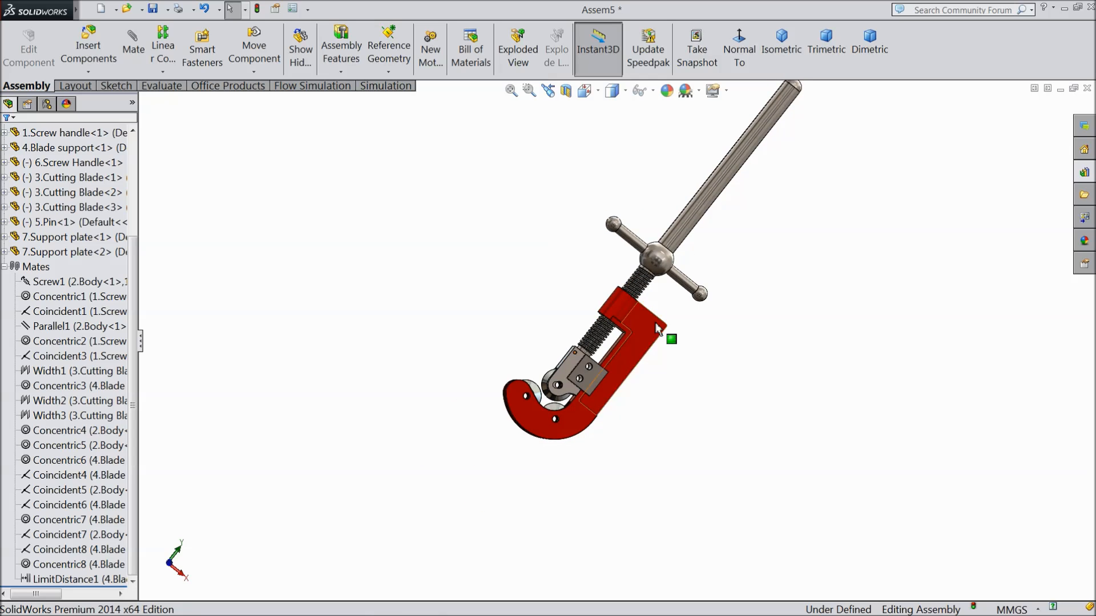
scroll(731, 300, "down", 3)
left_click(48, 132)
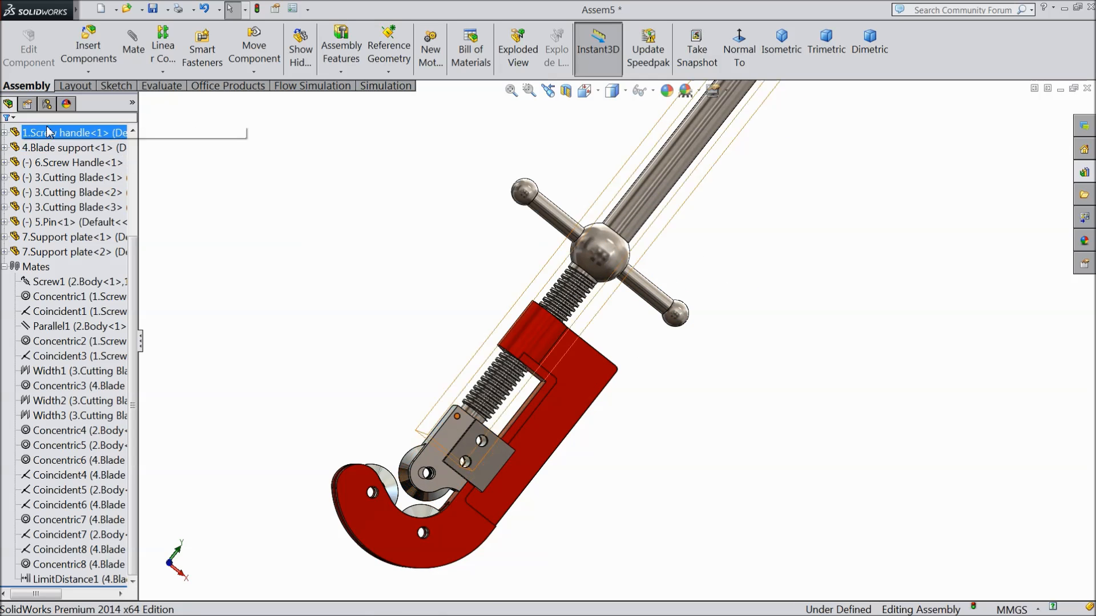
left_click(4, 268)
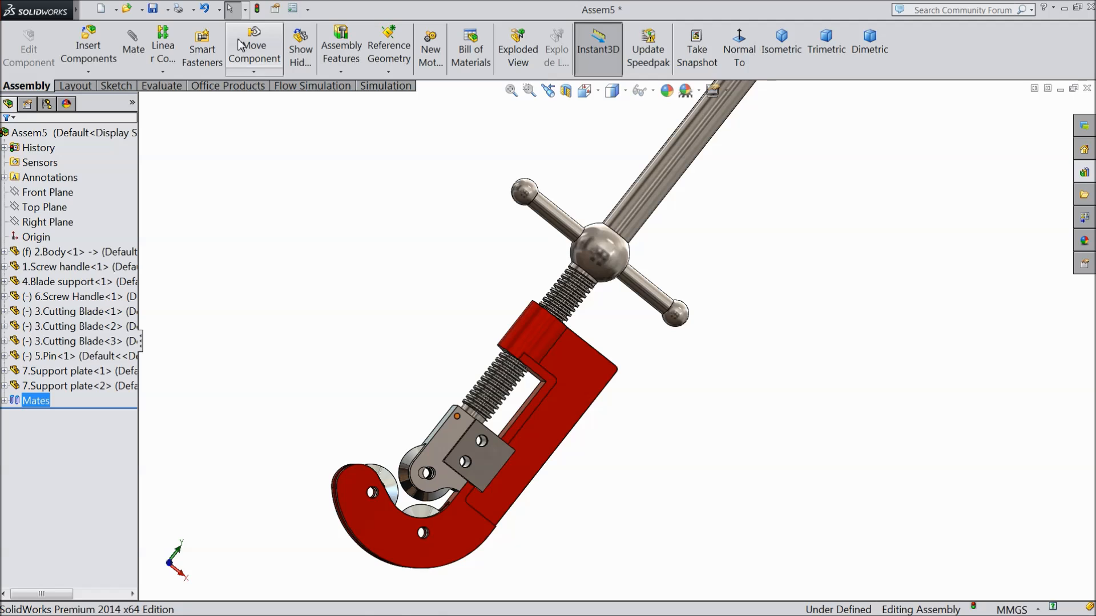
left_click(258, 10)
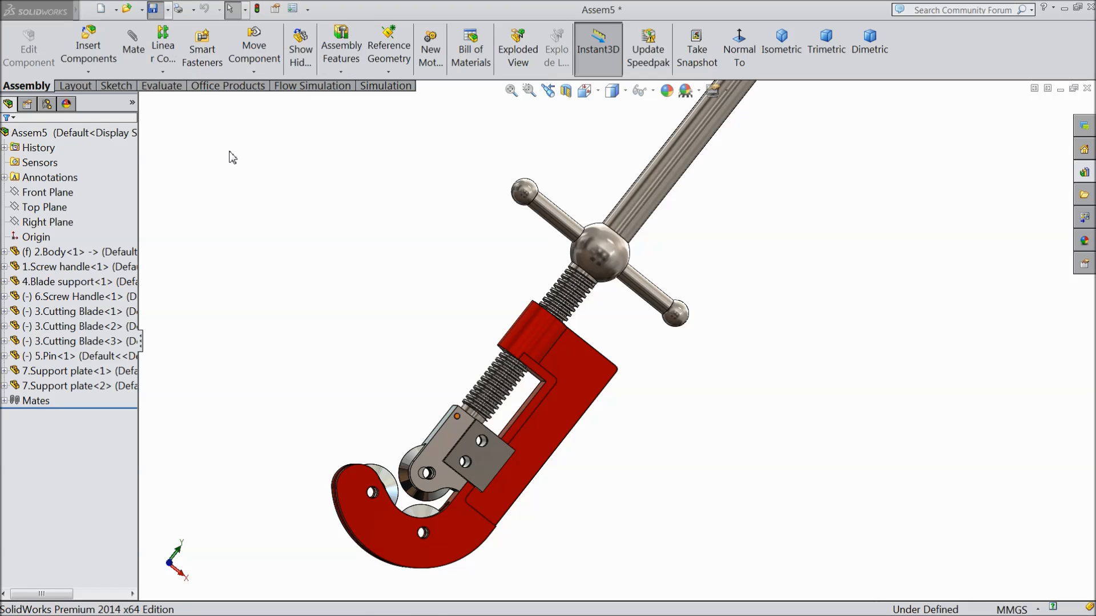
key("ctrl+s")
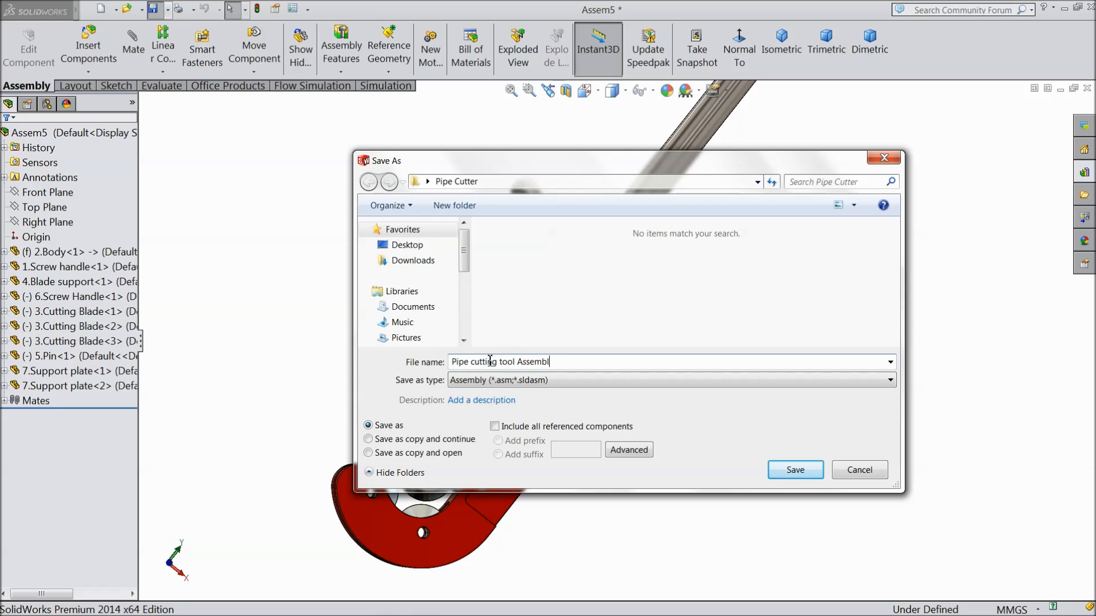
left_click(804, 477)
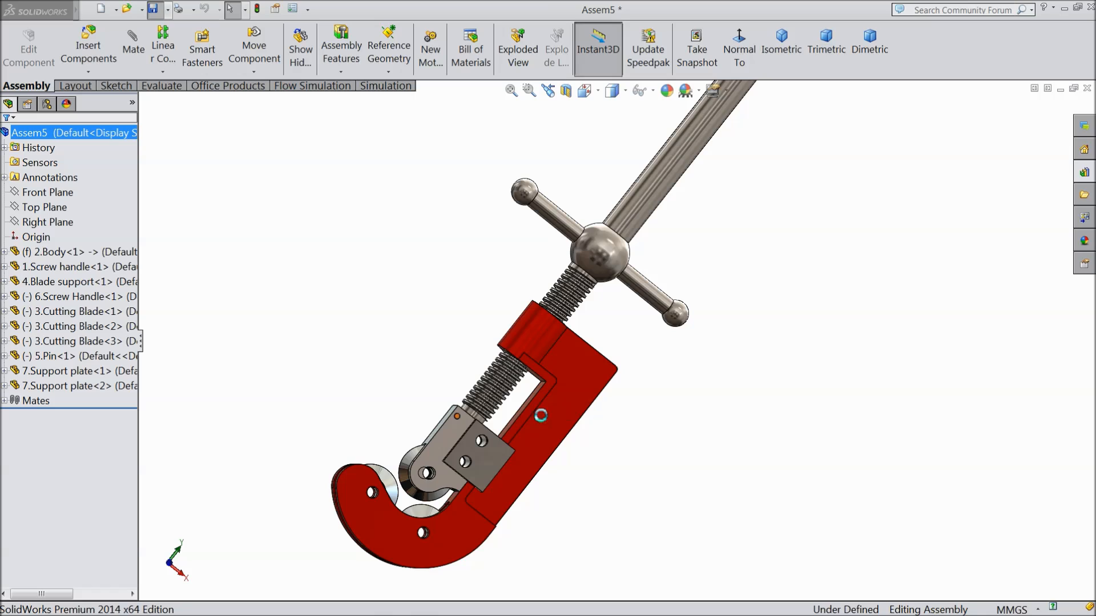
Step: Browse the Toolbox to the ANSI Metric machine screws and find the Pan Cross Head screw
scroll(494, 481, "down", 3)
scroll(464, 477, "up", 2)
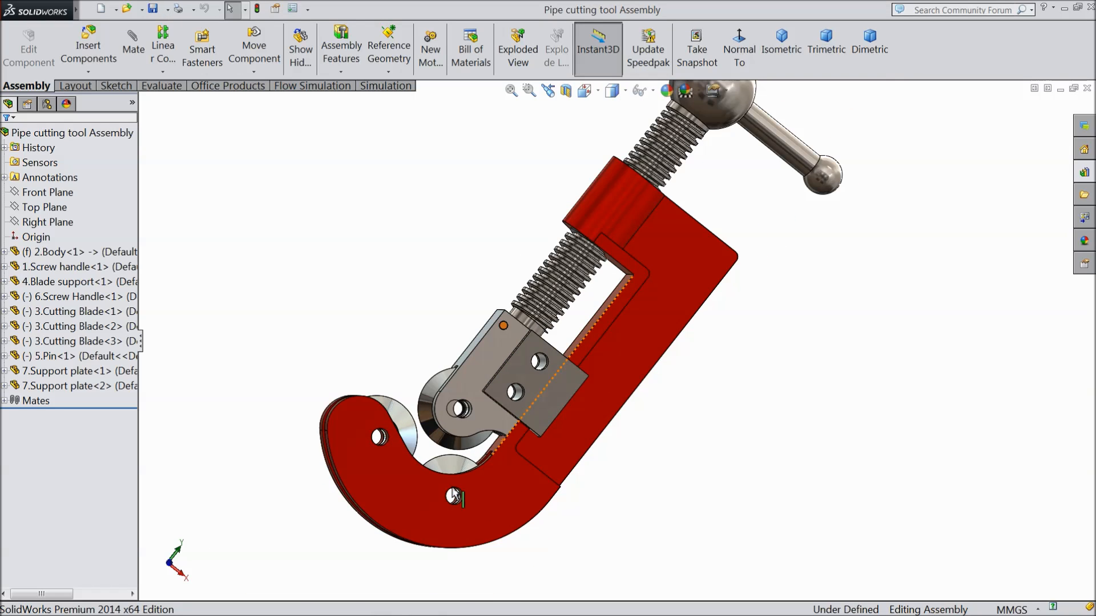
scroll(421, 492, "down", 2)
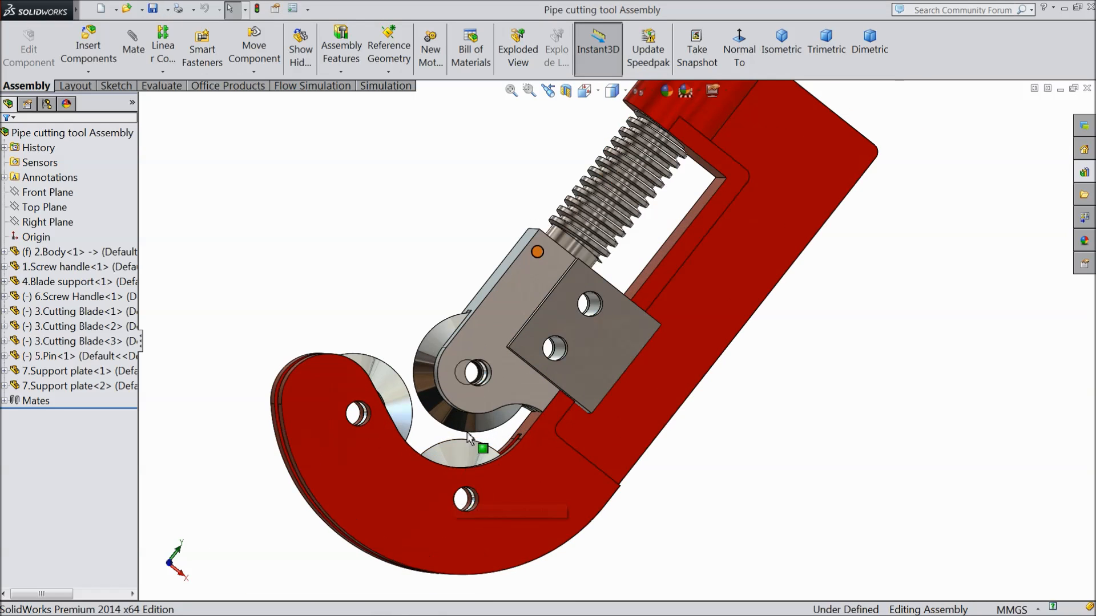
left_click(1084, 171)
scroll(1045, 177, "up", 4)
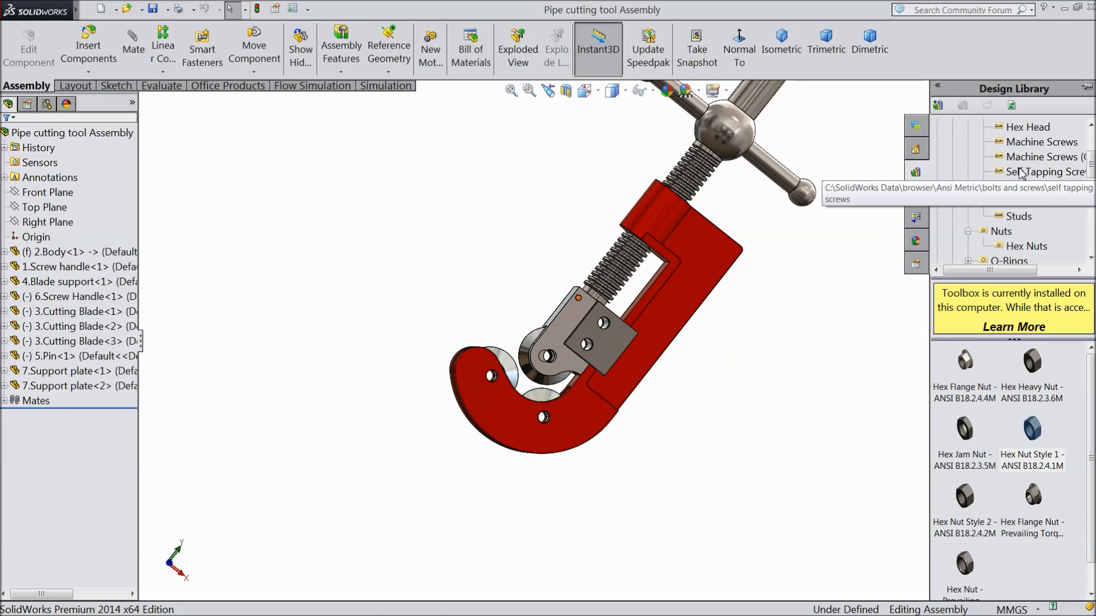
scroll(730, 285, "down", 3)
scroll(1081, 174, "up", 2)
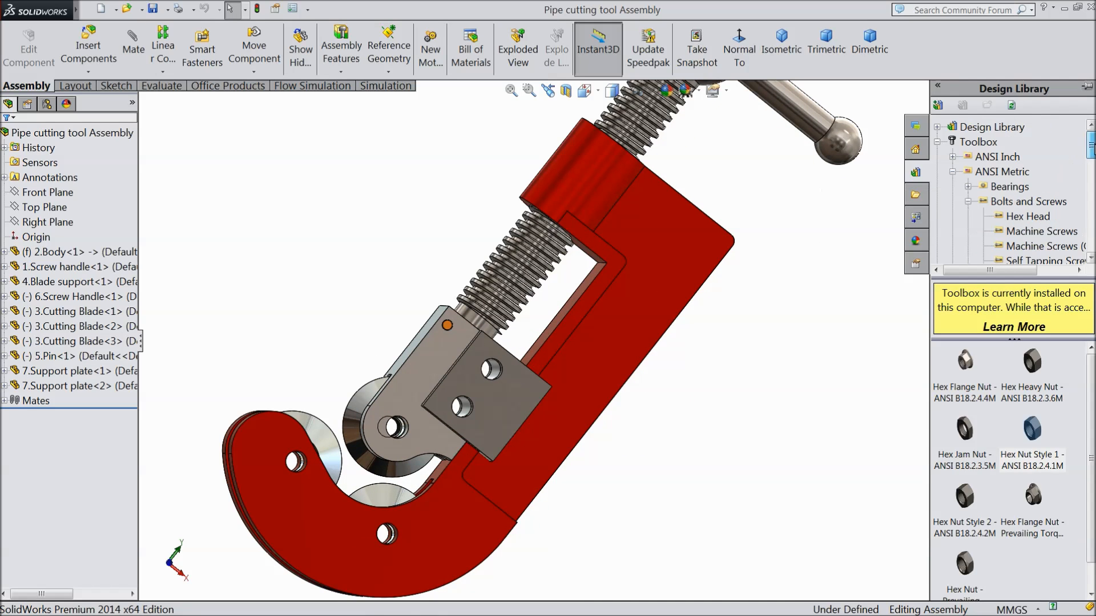
left_click(978, 143)
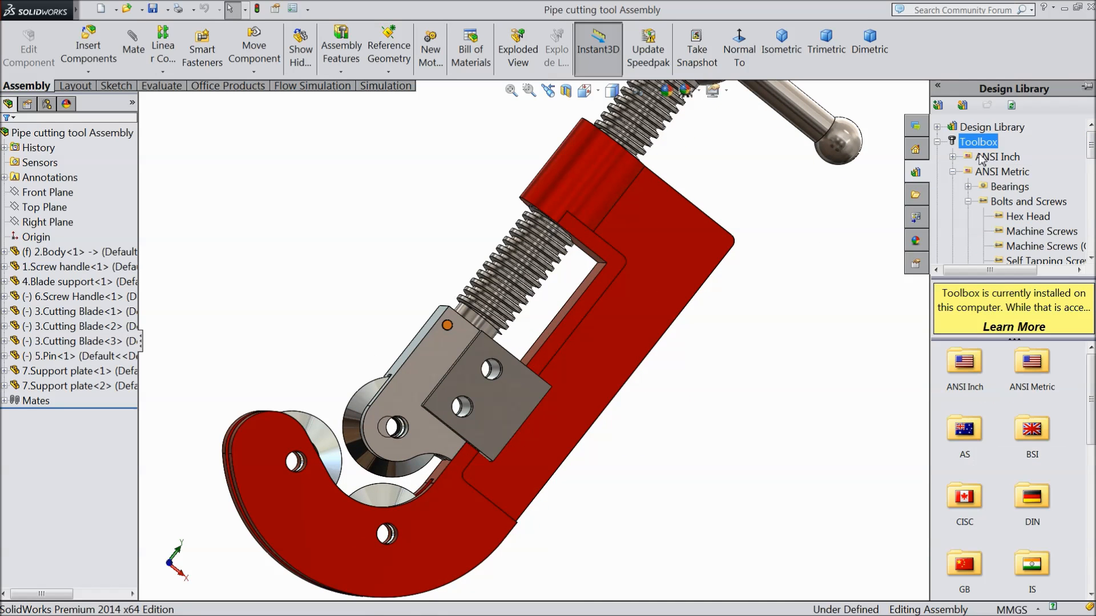
left_click(1033, 368)
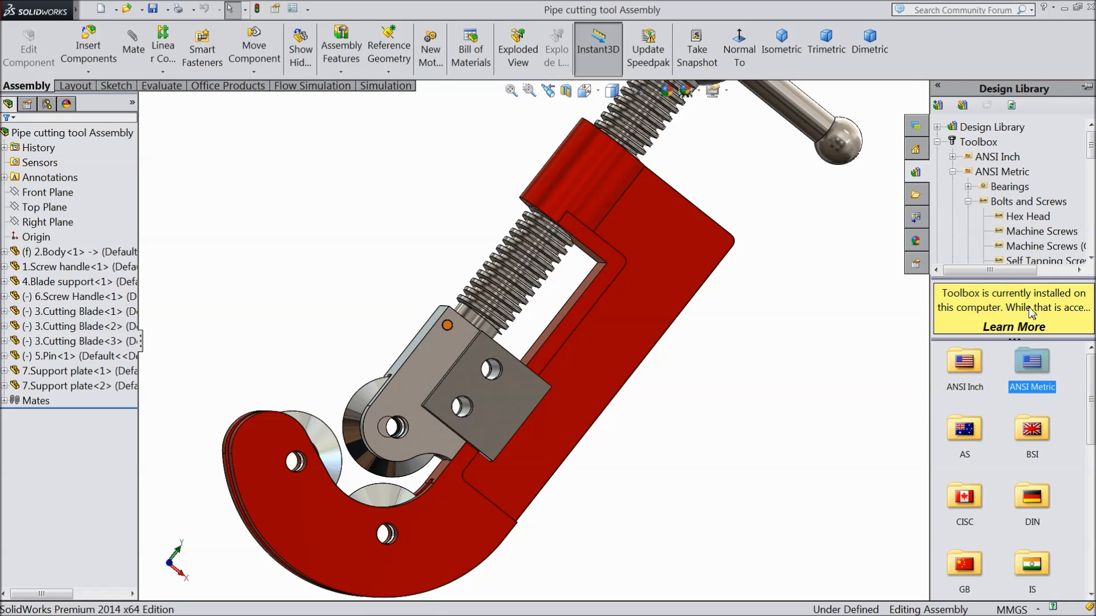
left_click(1011, 202)
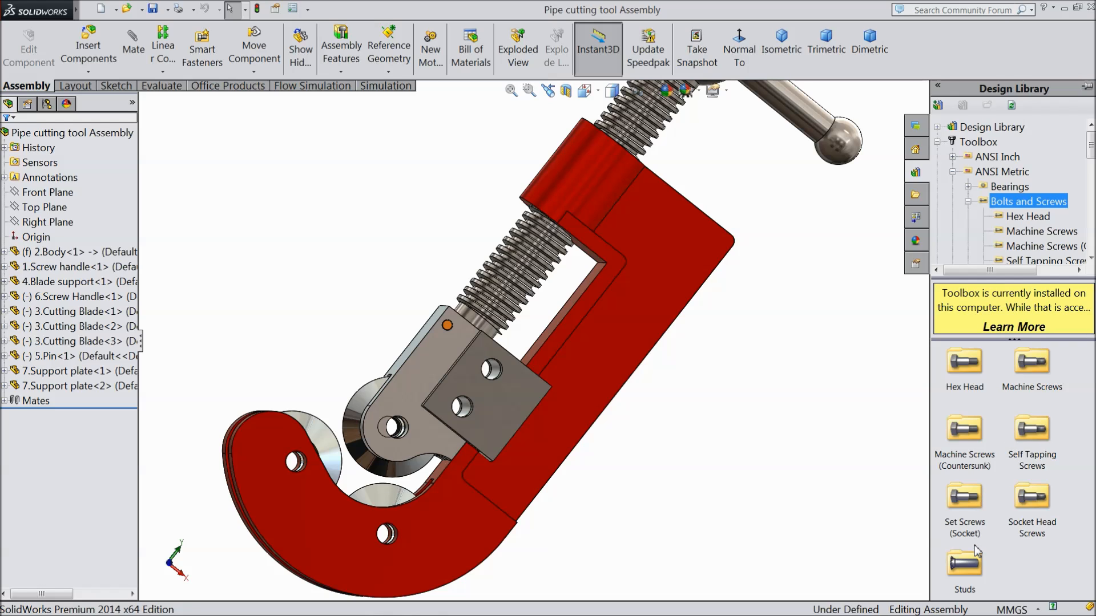
double_click(1033, 365)
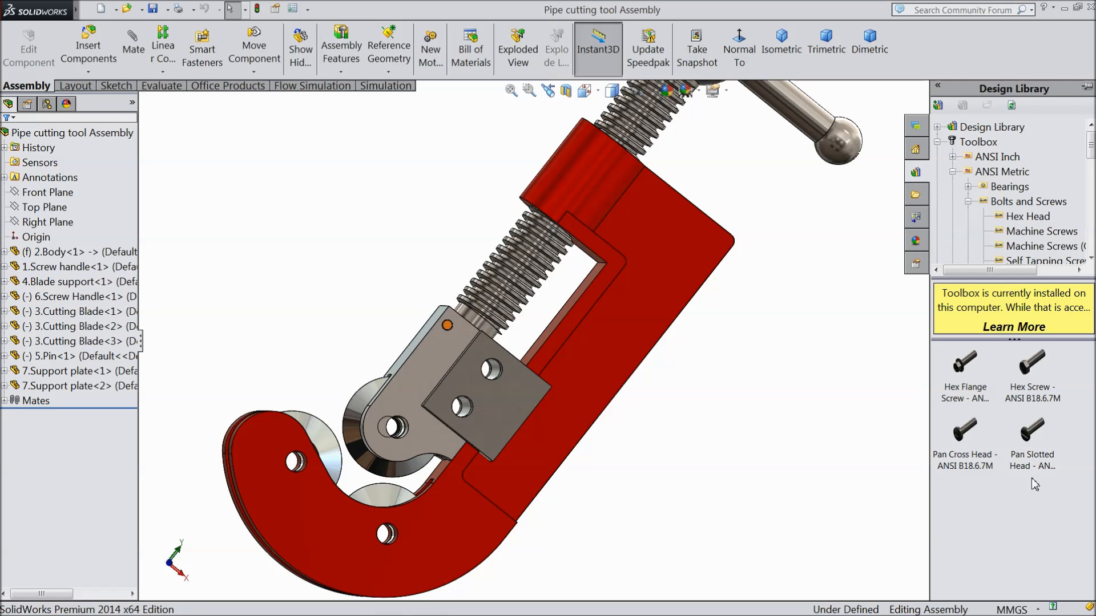
mouse_move(965, 441)
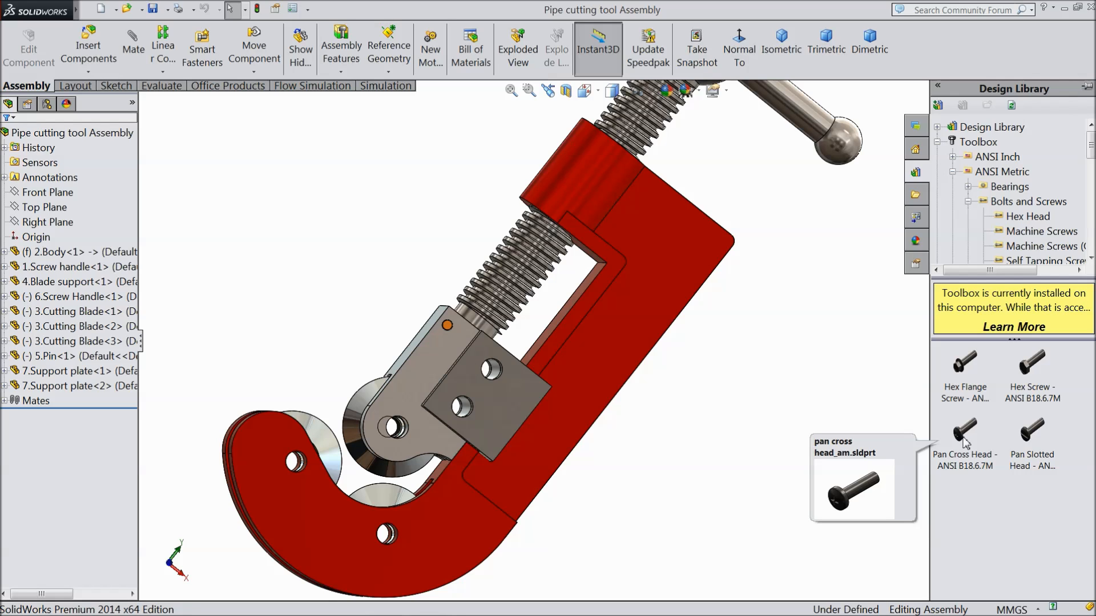
Step: Insert one Pan Cross Head screw, size M8 and length 35, into the empty space beside the cutter body
left_click_drag(963, 445, 708, 442)
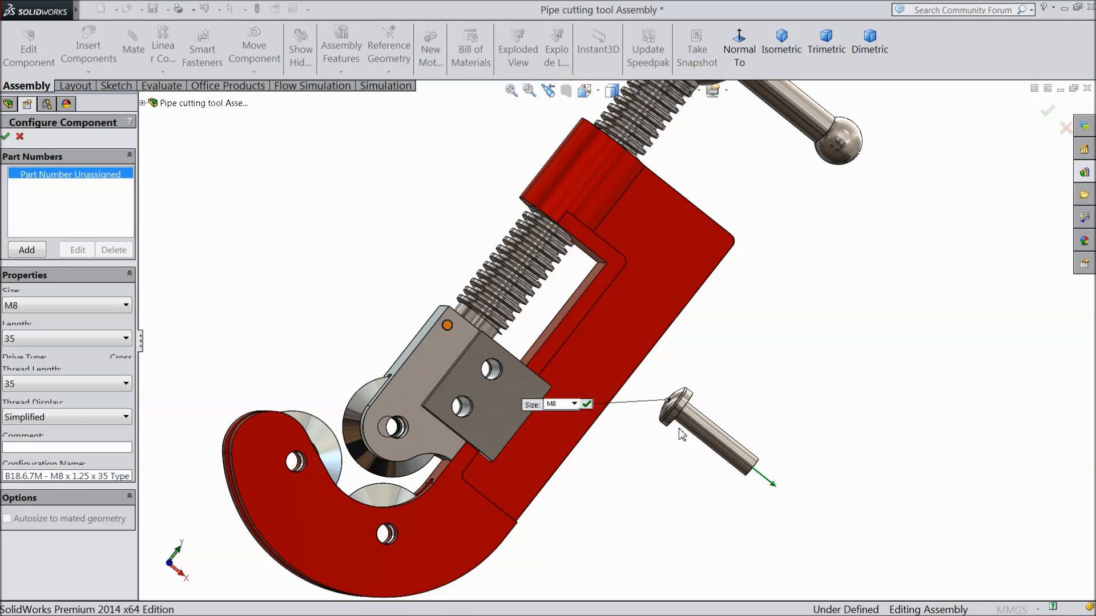
left_click(24, 311)
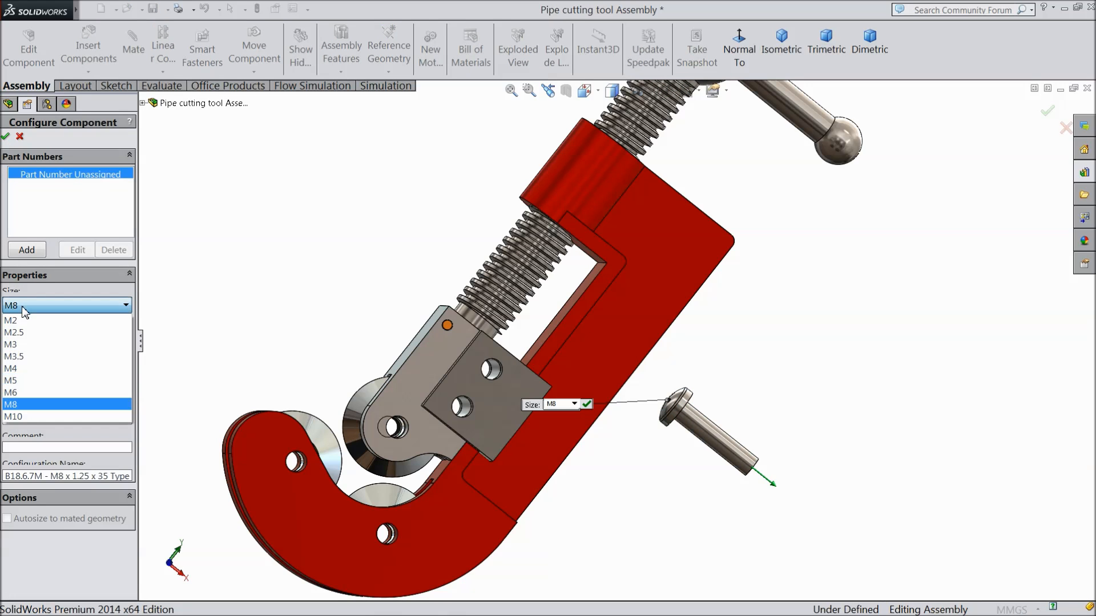
left_click(24, 311)
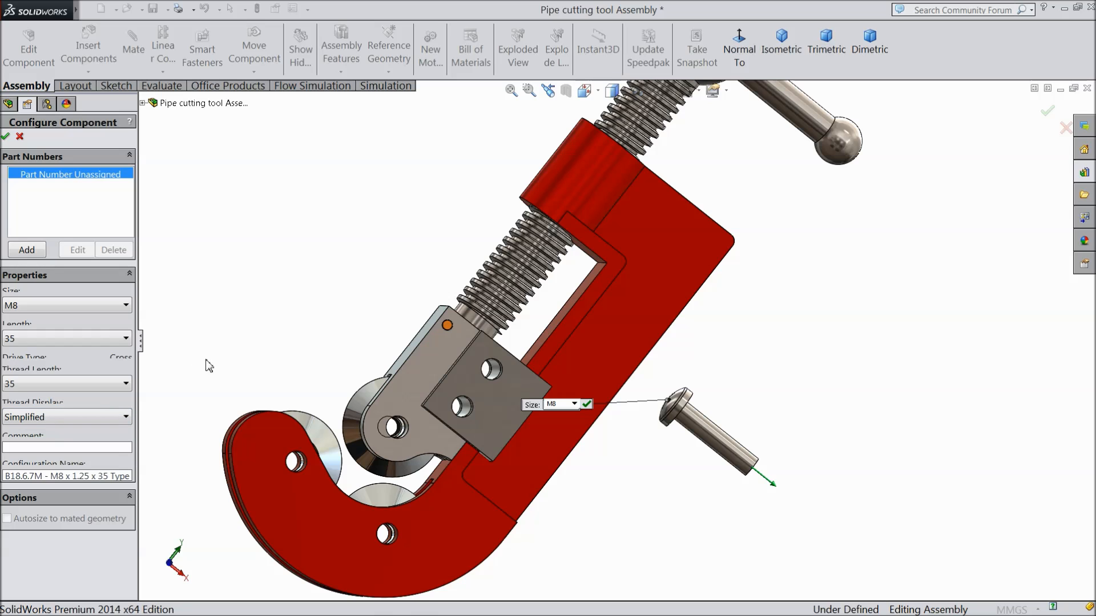
left_click(8, 136)
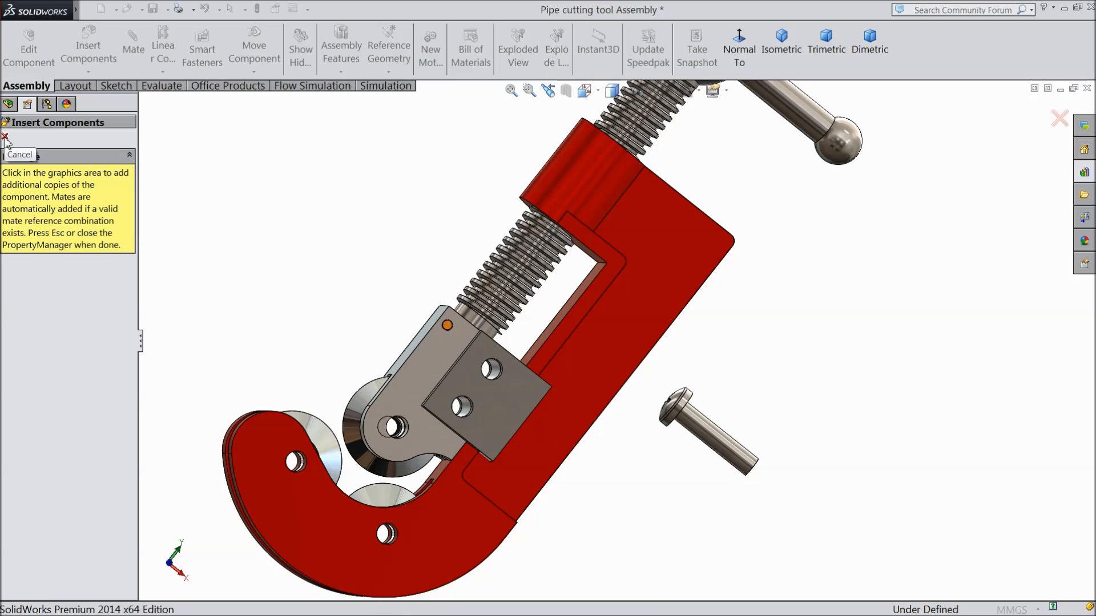
left_click(5, 138)
Step: Rotate the pan cross head screw freely so its shank points toward the blade support's hole
scroll(743, 422, "down", 3)
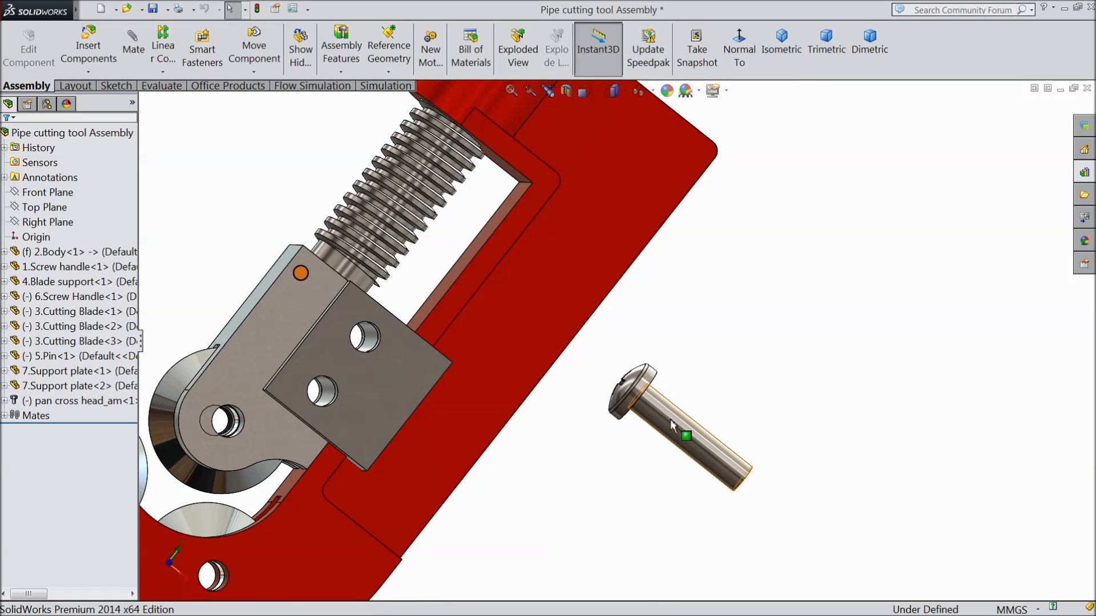
left_click(254, 71)
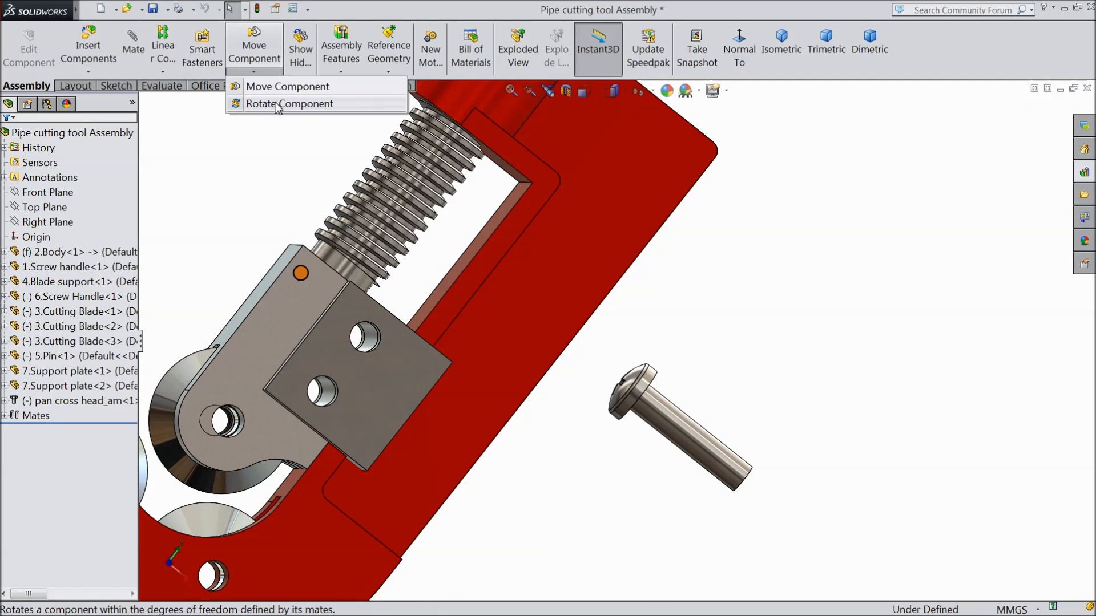
left_click(285, 103)
left_click_drag(629, 394, 776, 521)
scroll(774, 517, "up", 2)
mouse_move(630, 439)
middle_mouse_down()
mouse_move(656, 452)
mouse_move(631, 436)
middle_mouse_up()
scroll(521, 386, "down", 2)
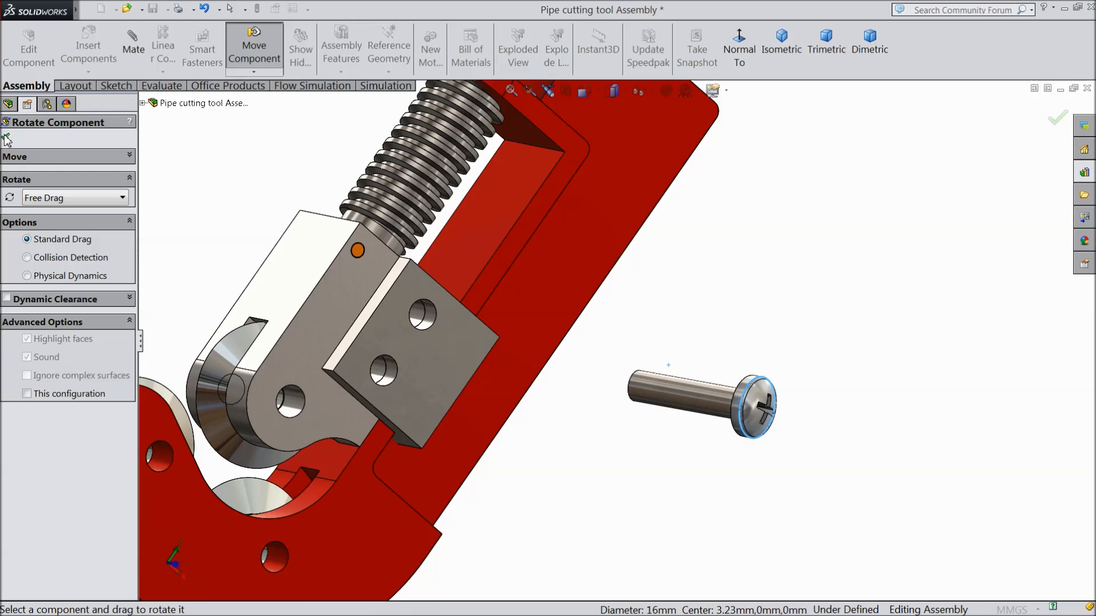
left_click(7, 138)
Step: Add a concentric mate between the screw's shank and the blade hole in the blade support
left_click(133, 49)
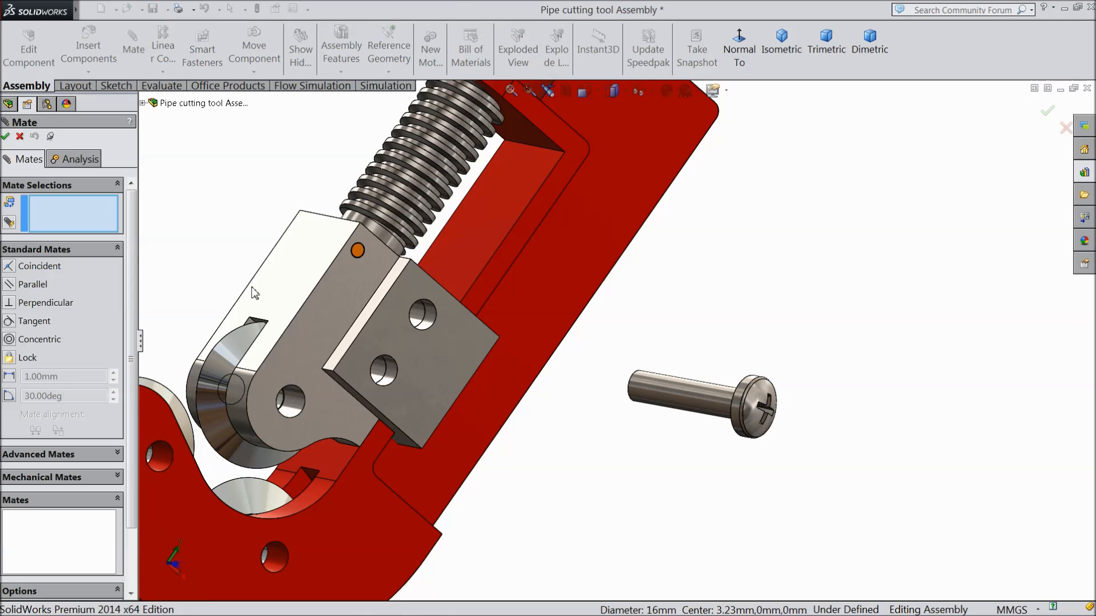
left_click(294, 404)
left_click(696, 402)
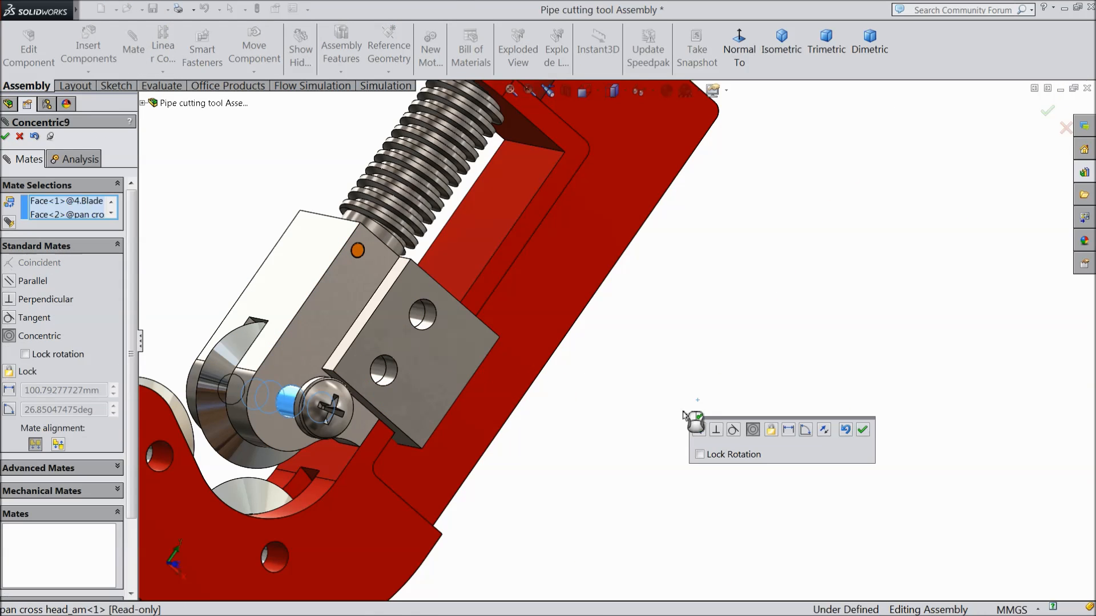
left_click(863, 429)
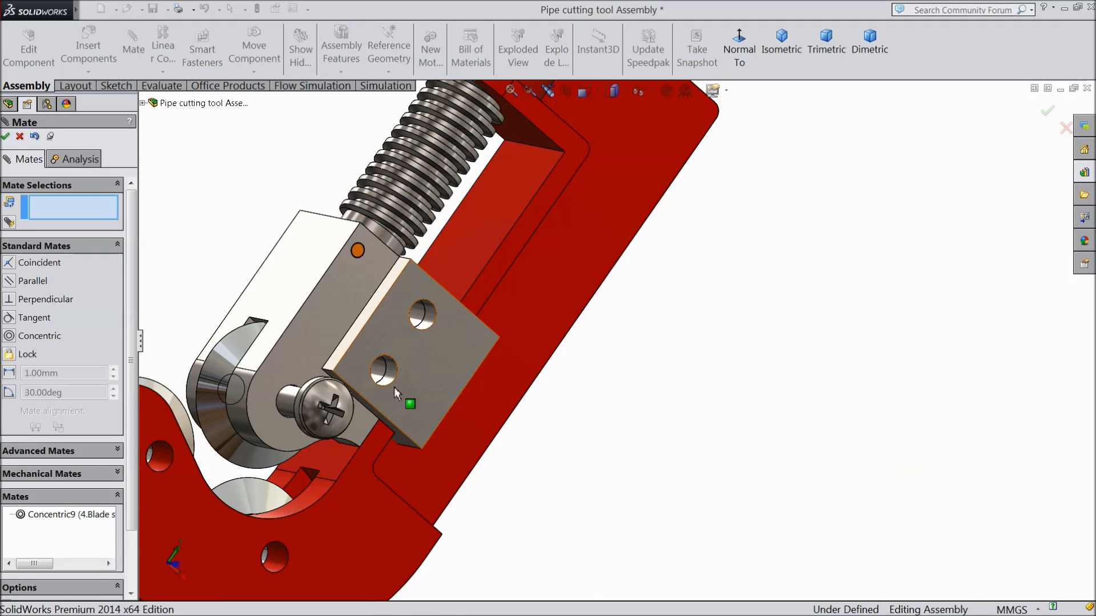
Step: Add a coincident mate between the underside of the screw head and the blade support's side face
scroll(394, 387, "down", 3)
middle_click_drag(394, 387, 411, 424)
left_click(425, 402)
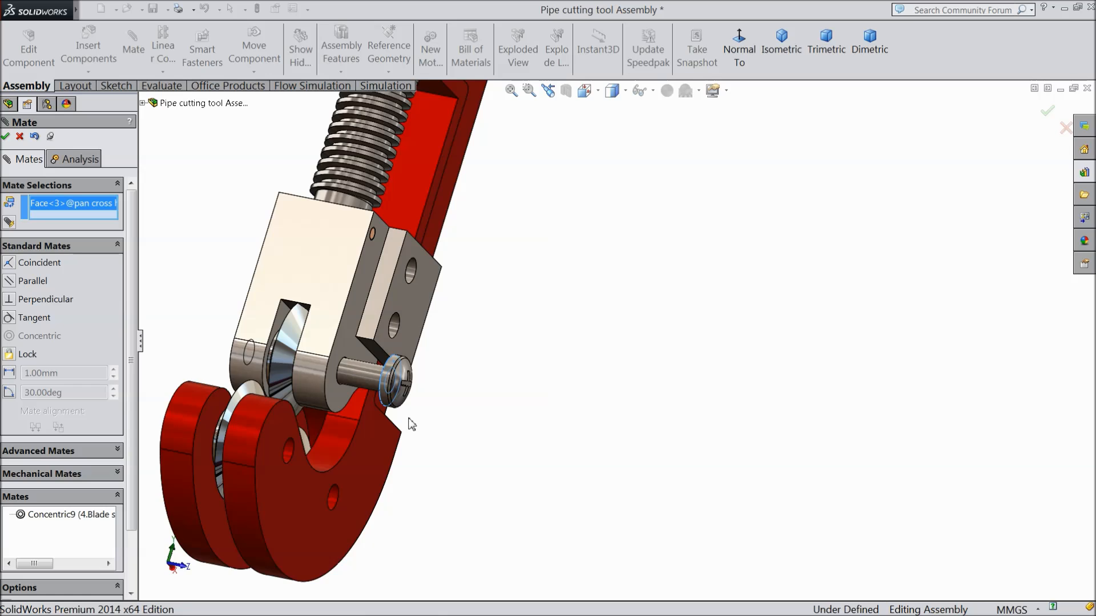
scroll(394, 382, "down", 6)
left_click(338, 389)
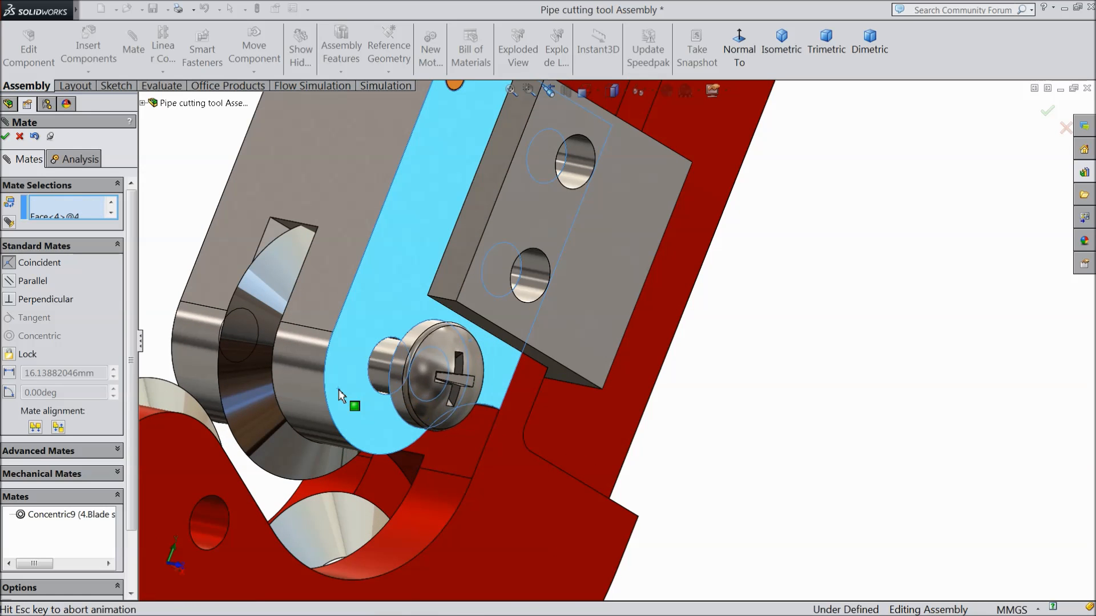
left_click(362, 409)
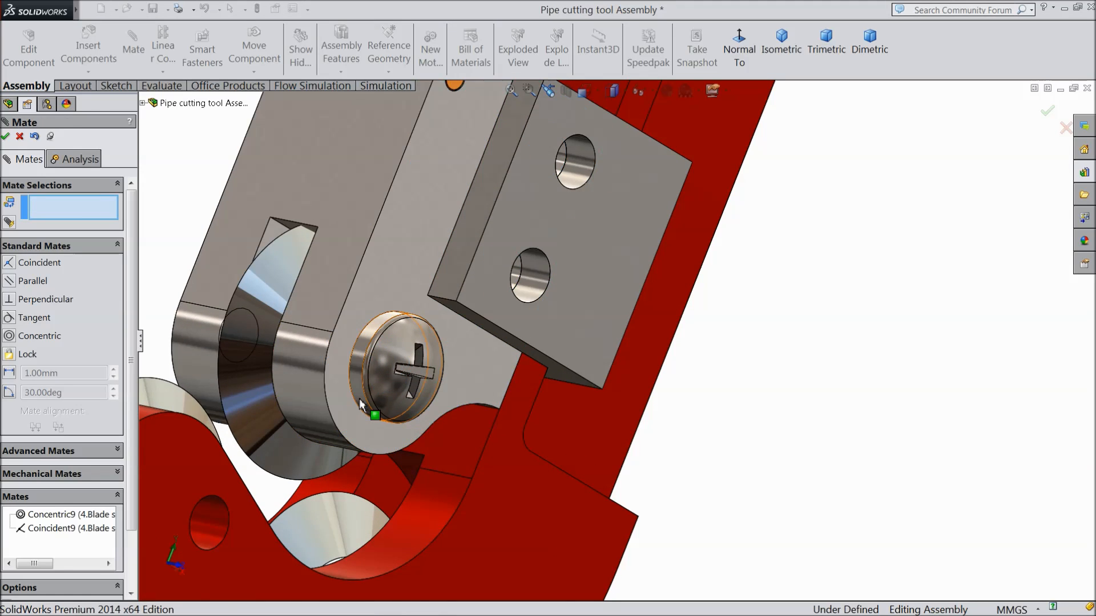
scroll(359, 398, "up", 5)
scroll(525, 366, "down", 5)
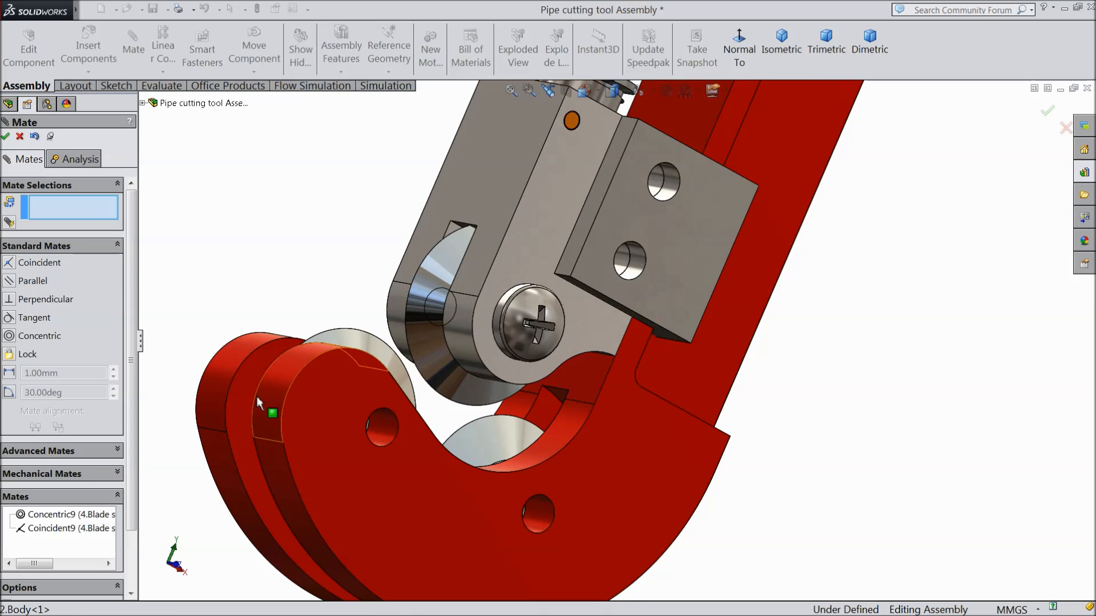
left_click(5, 136)
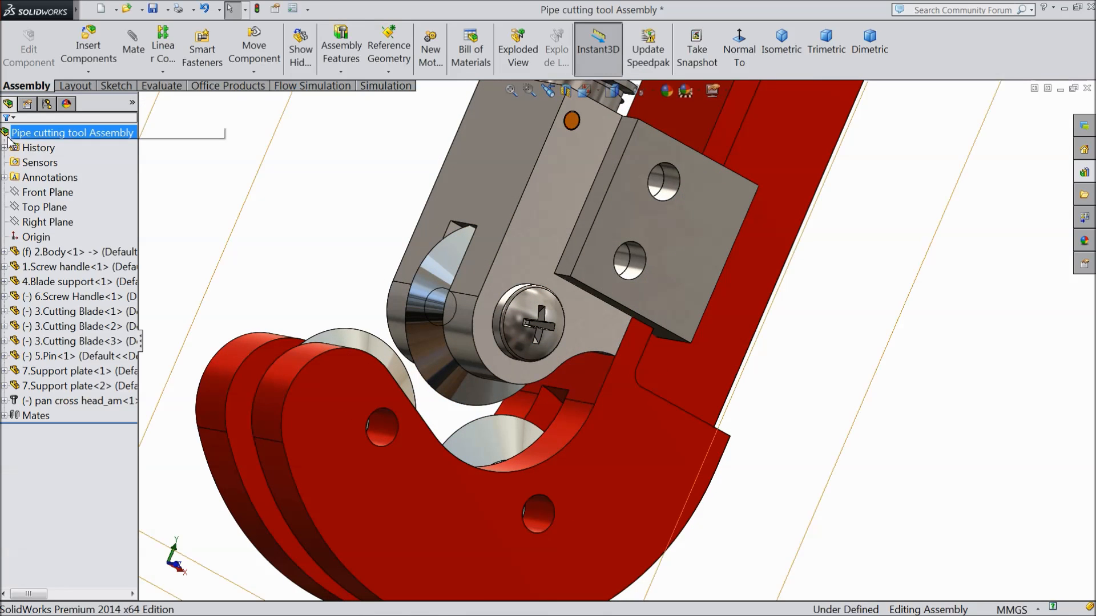
Step: Copy the screw with its mates into the body hole farther from the jaw tip, seated against the body's side face
left_click(88, 71)
left_click(116, 139)
left_click(517, 339)
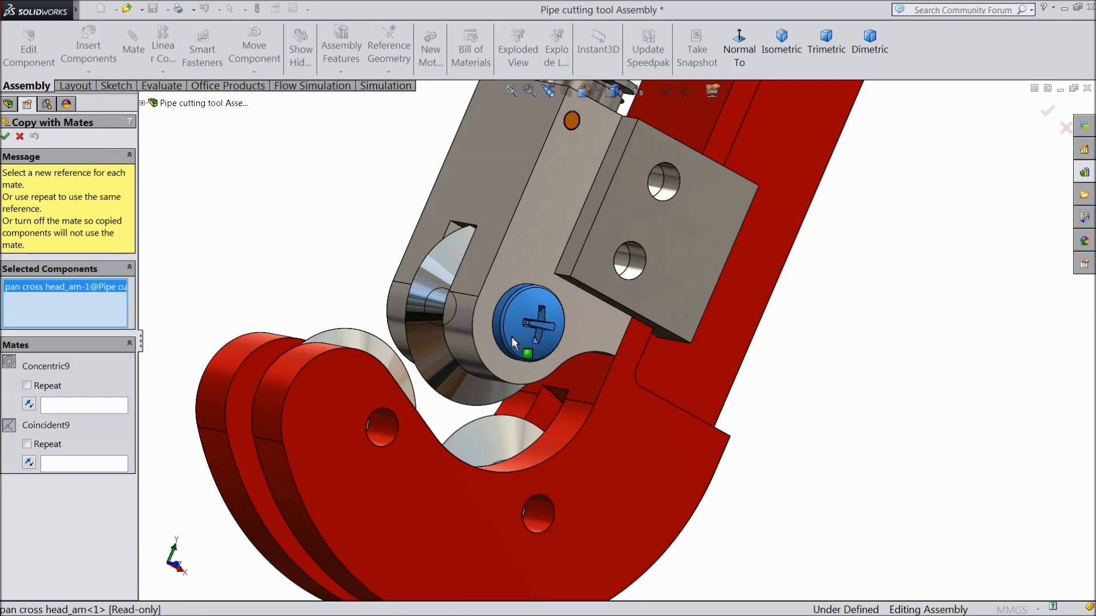
left_click(68, 406)
left_click(538, 518)
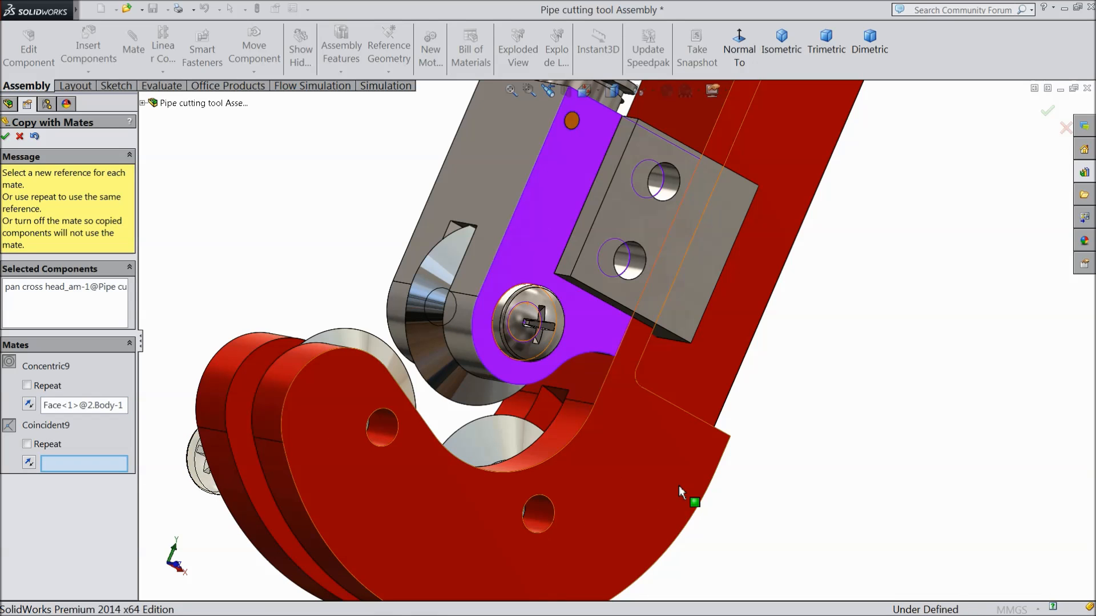
left_click(642, 477)
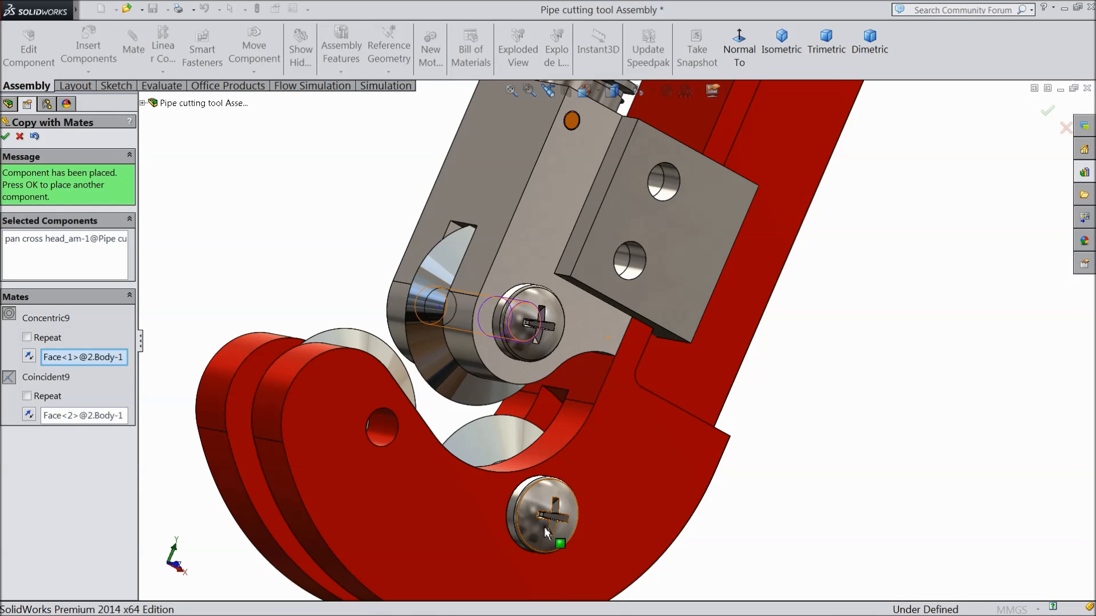
left_click(6, 136)
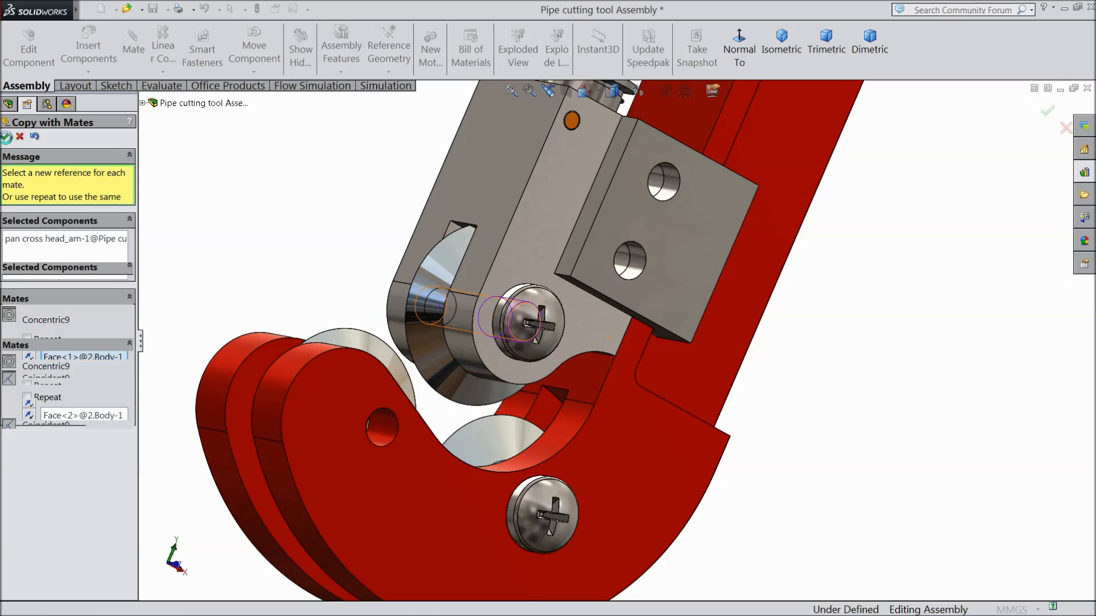
Step: Place another mated copy of the screw in the body hole near the jaw tip, seated against the same side face
left_click(384, 437)
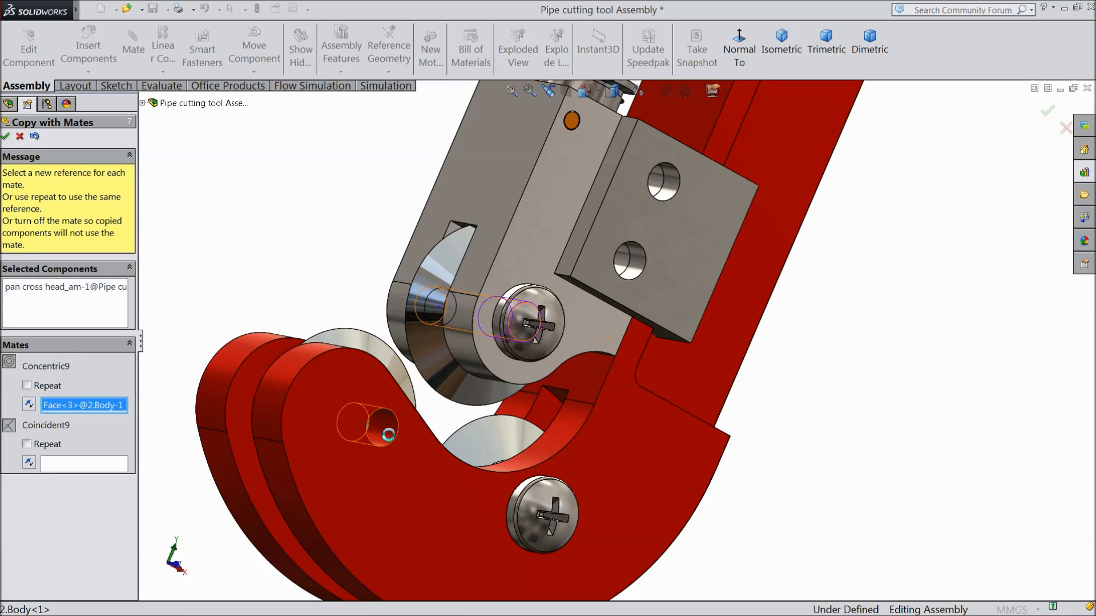
left_click(388, 494)
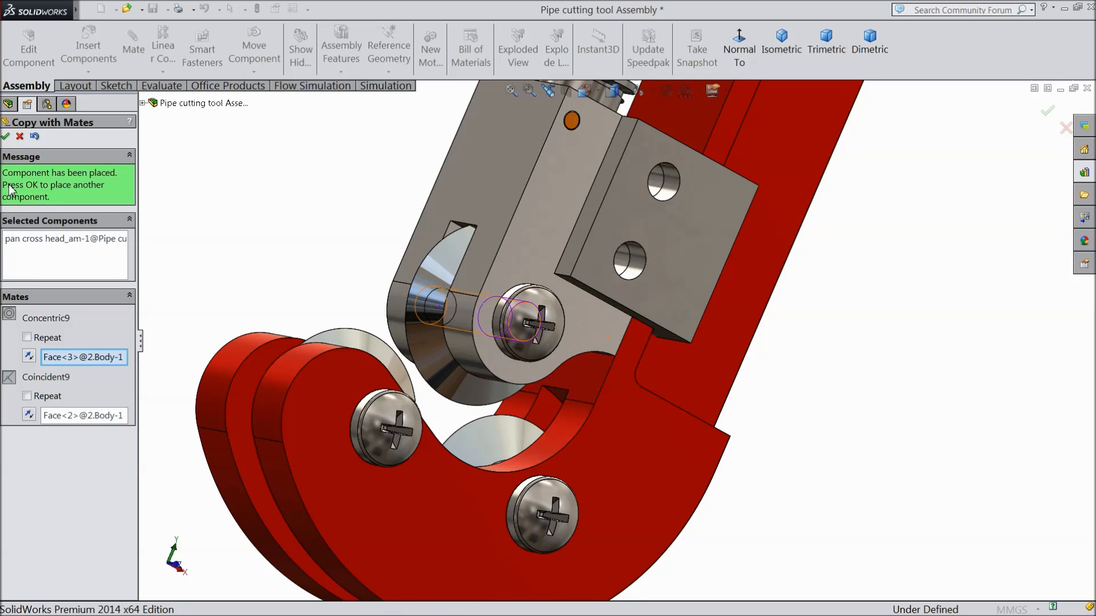
left_click(5, 136)
left_click(5, 136)
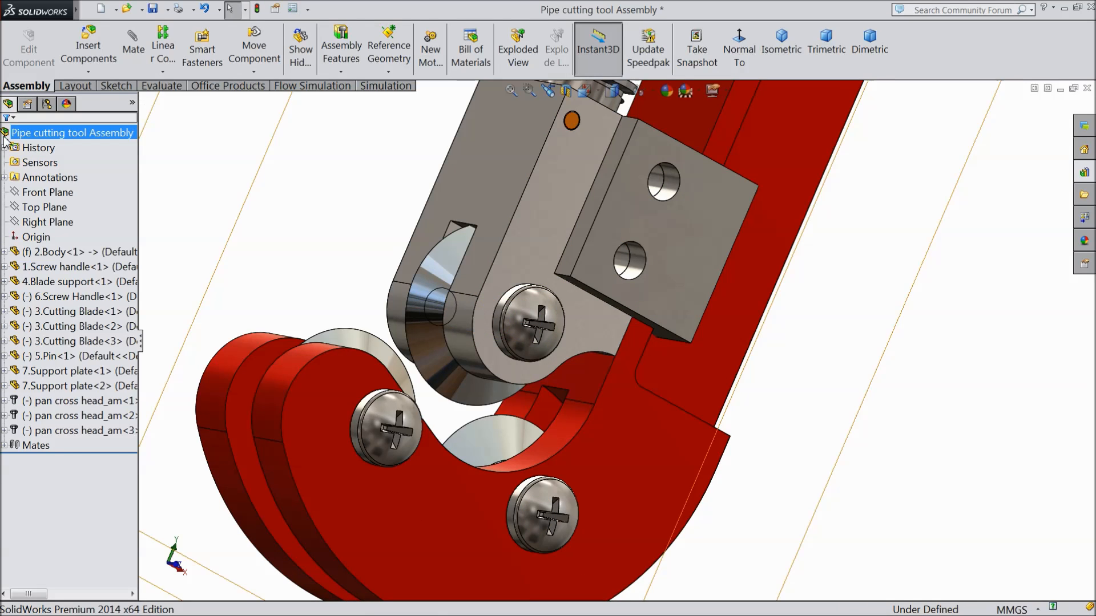
Step: Open the Hex Head category under ANSI Metric Bolts and Screws in the Toolbox library
scroll(580, 415, "up", 3)
middle_click_drag(485, 374, 419, 350)
scroll(449, 350, "up", 2)
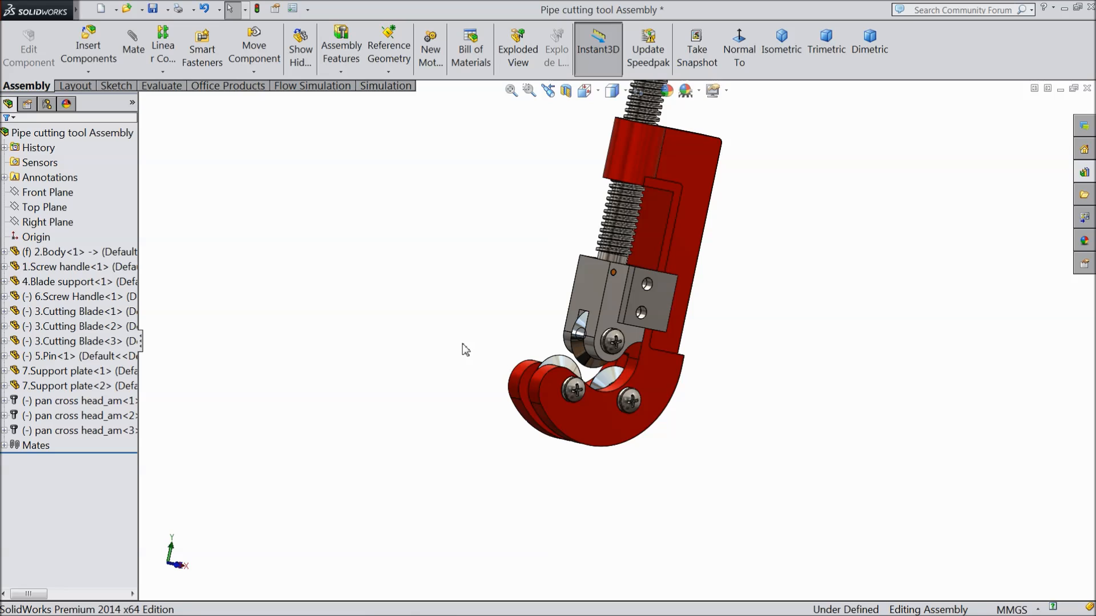
scroll(735, 269, "down", 2)
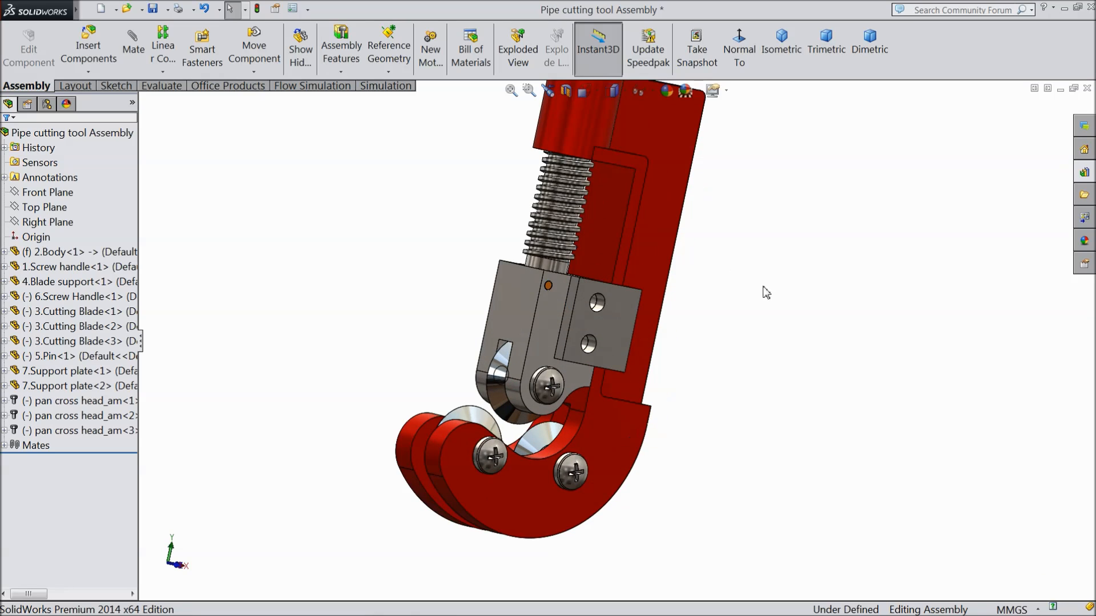
left_click(1084, 174)
left_click(979, 143)
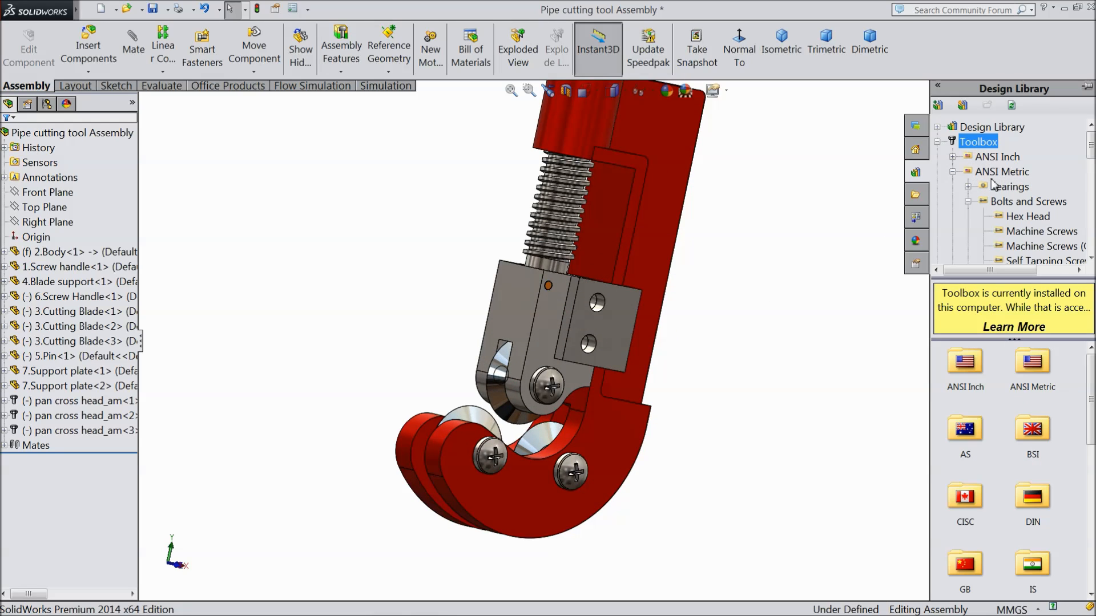
double_click(1043, 377)
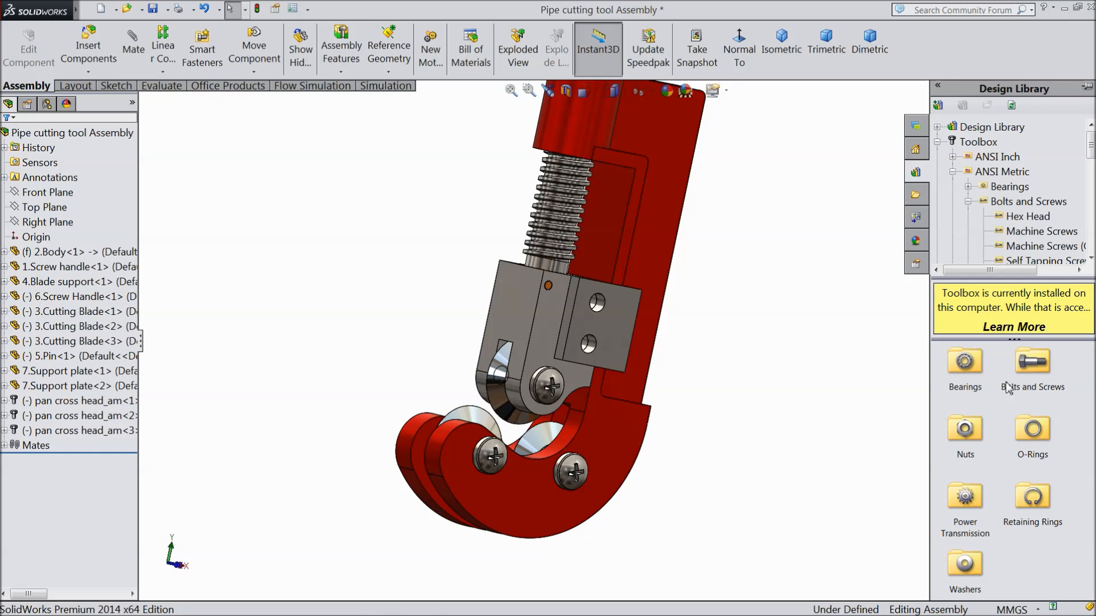
double_click(1047, 380)
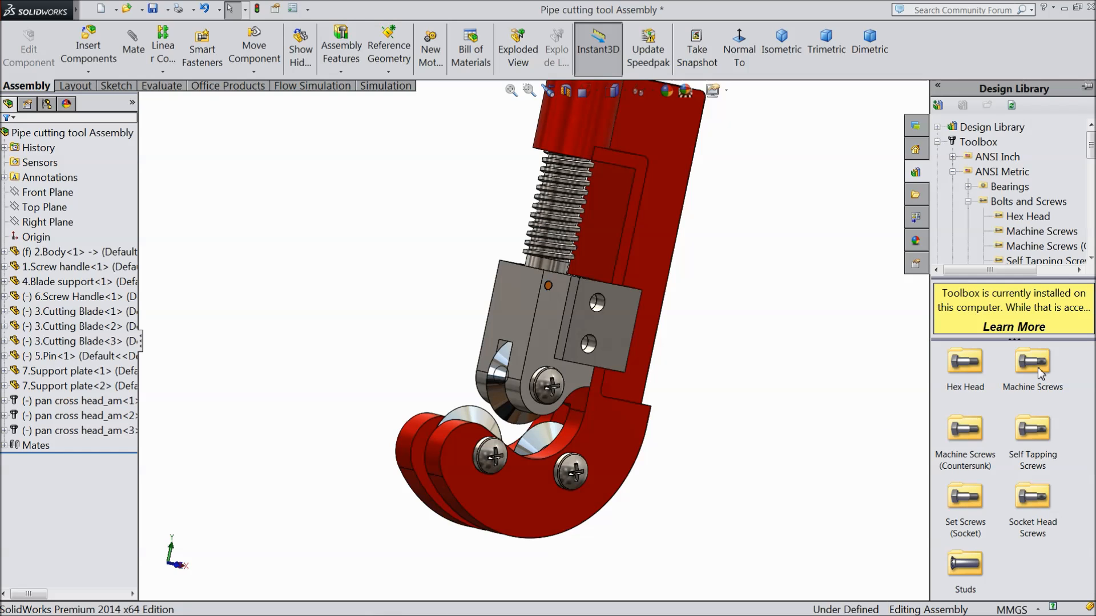
left_click(965, 368)
double_click(966, 371)
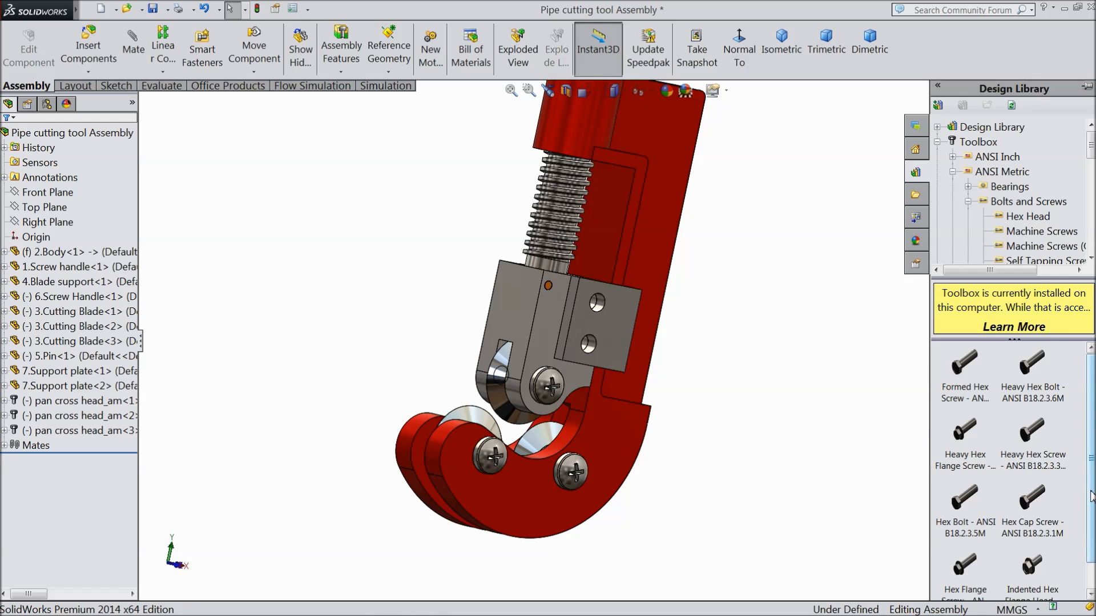
left_click_drag(1091, 511, 1092, 536)
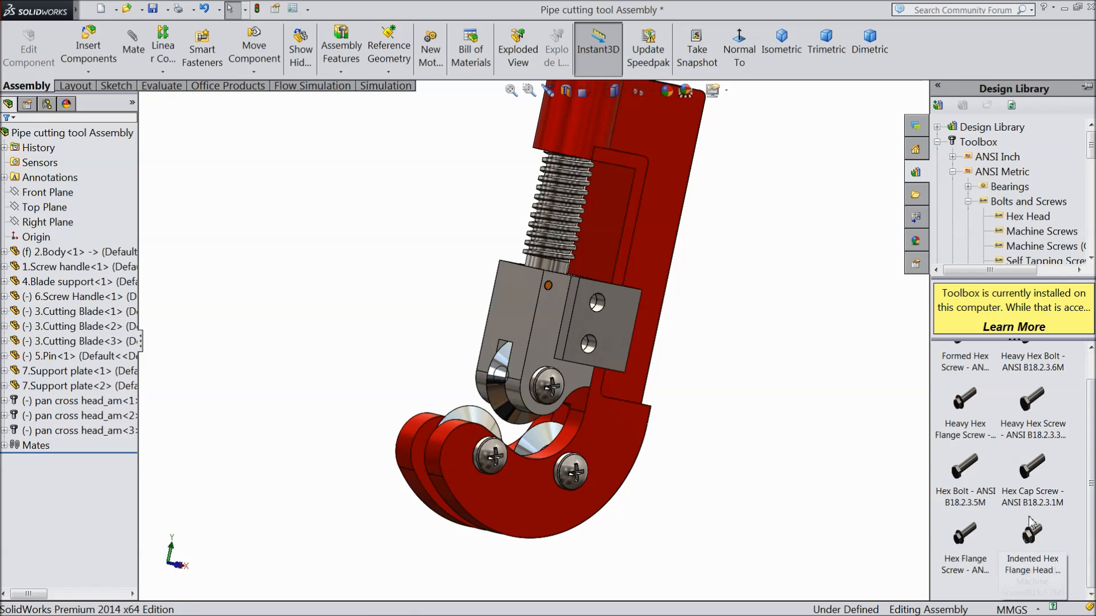
left_click_drag(1092, 412, 1092, 387)
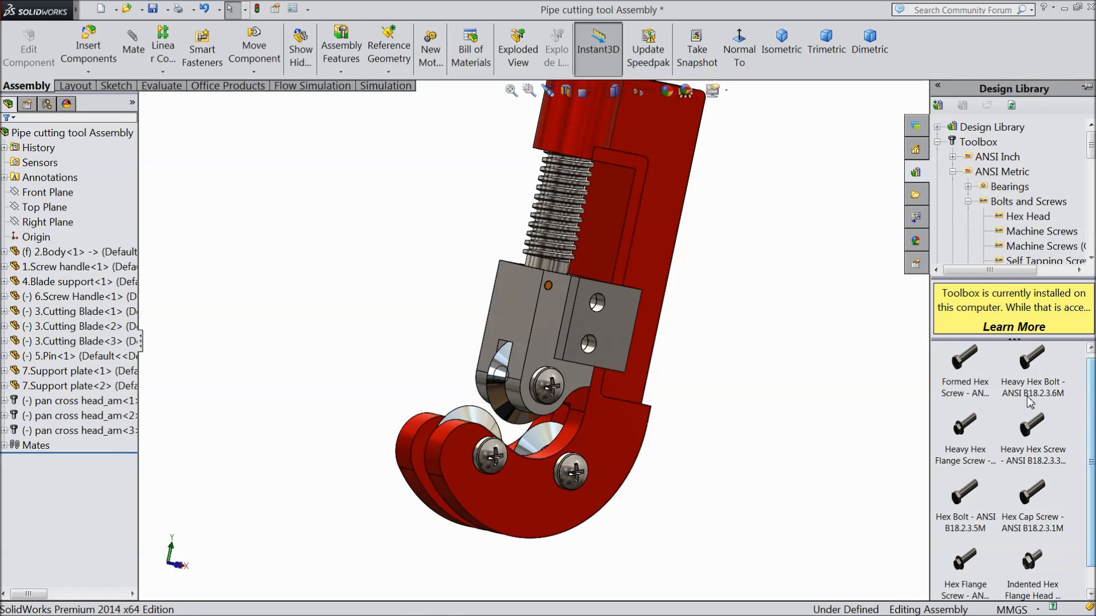
left_click(964, 380)
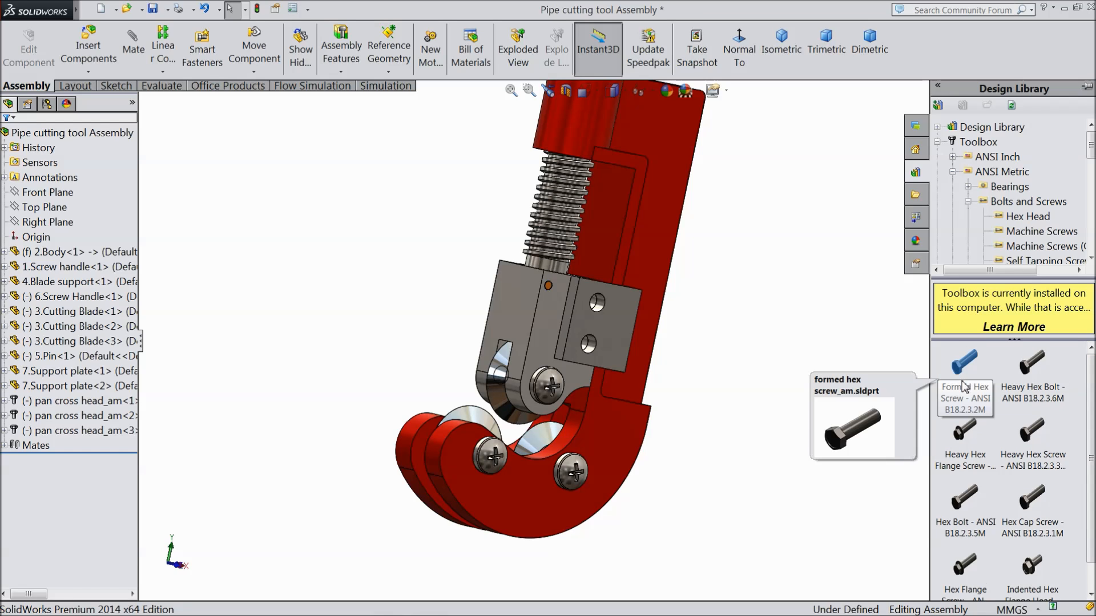
left_click_drag(963, 381, 775, 403)
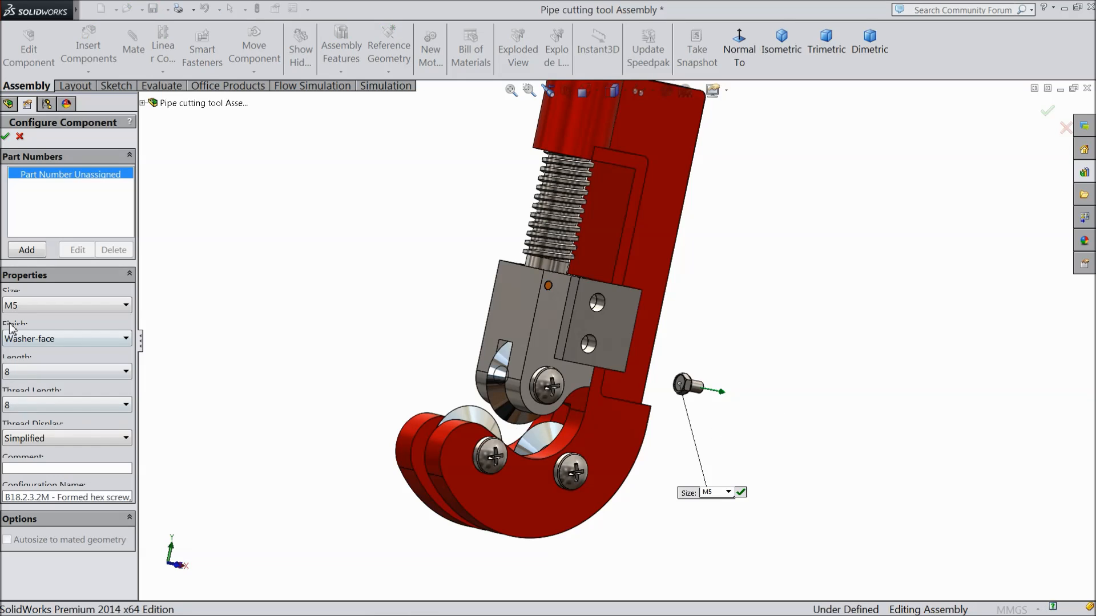
left_click(14, 306)
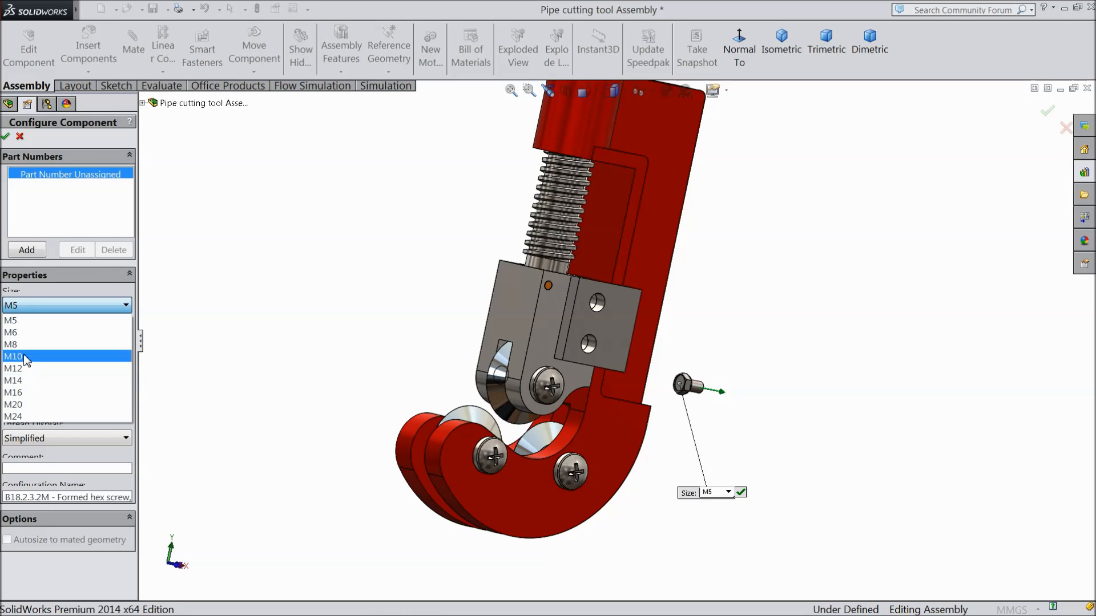
left_click(23, 345)
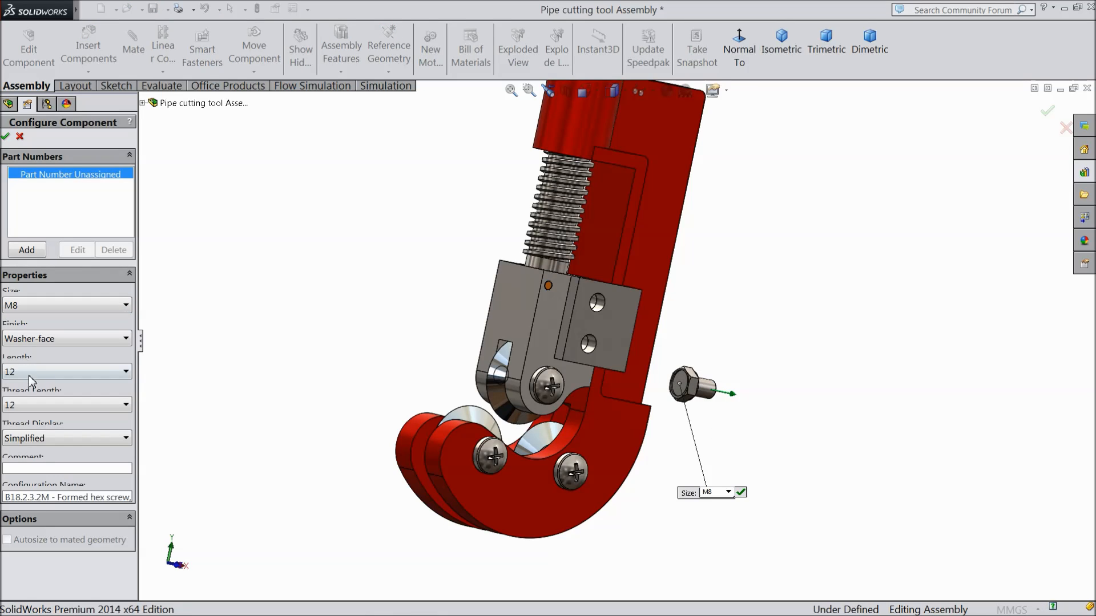
left_click(33, 374)
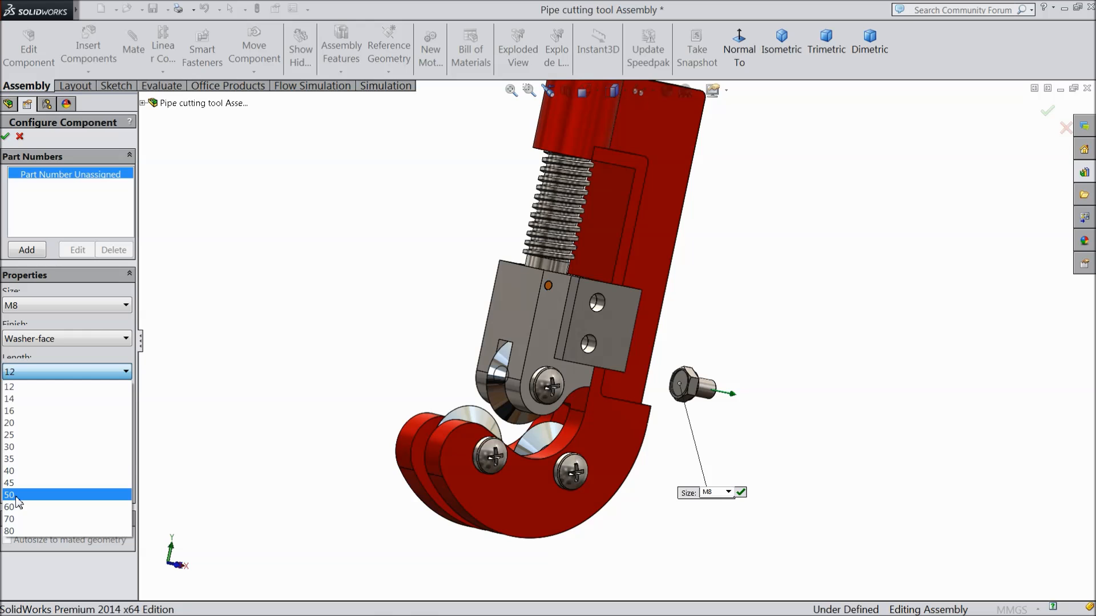
left_click(17, 496)
middle_click_drag(430, 405, 487, 439)
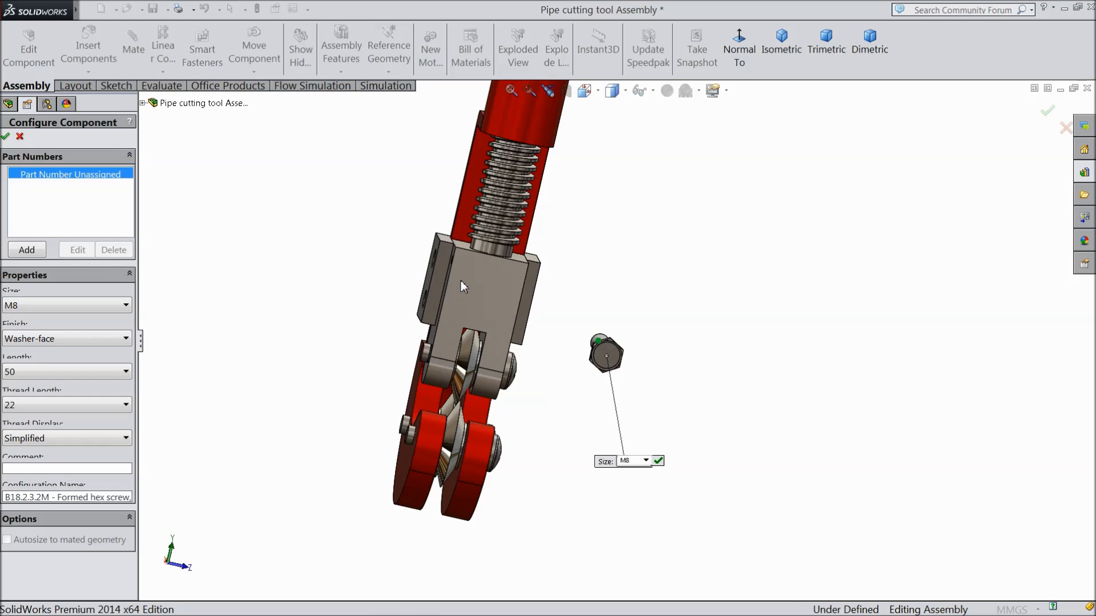
scroll(461, 281, "down", 3)
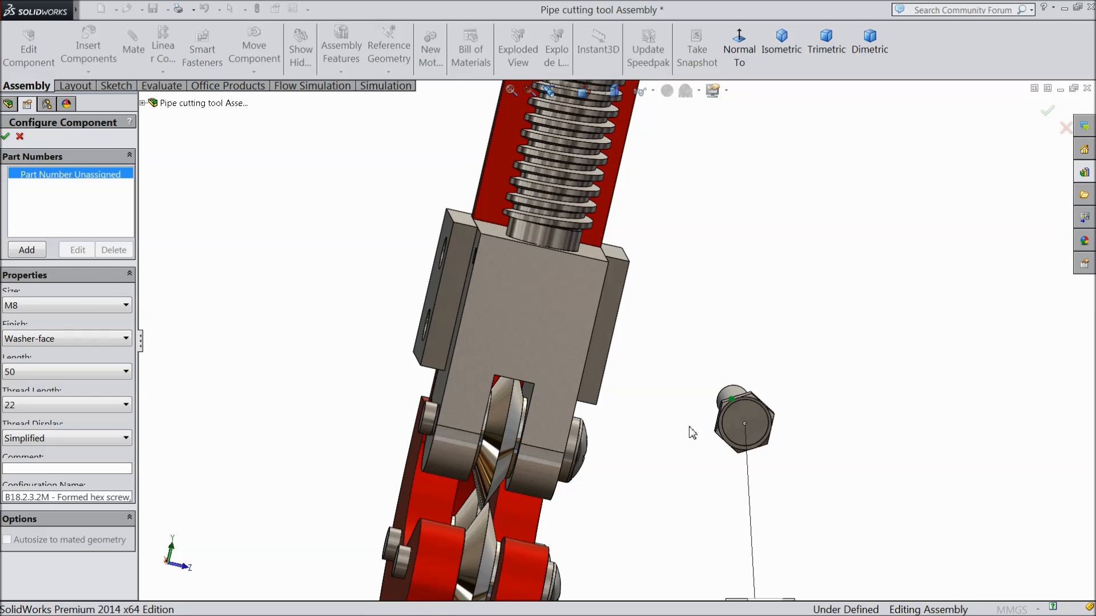
left_click(25, 376)
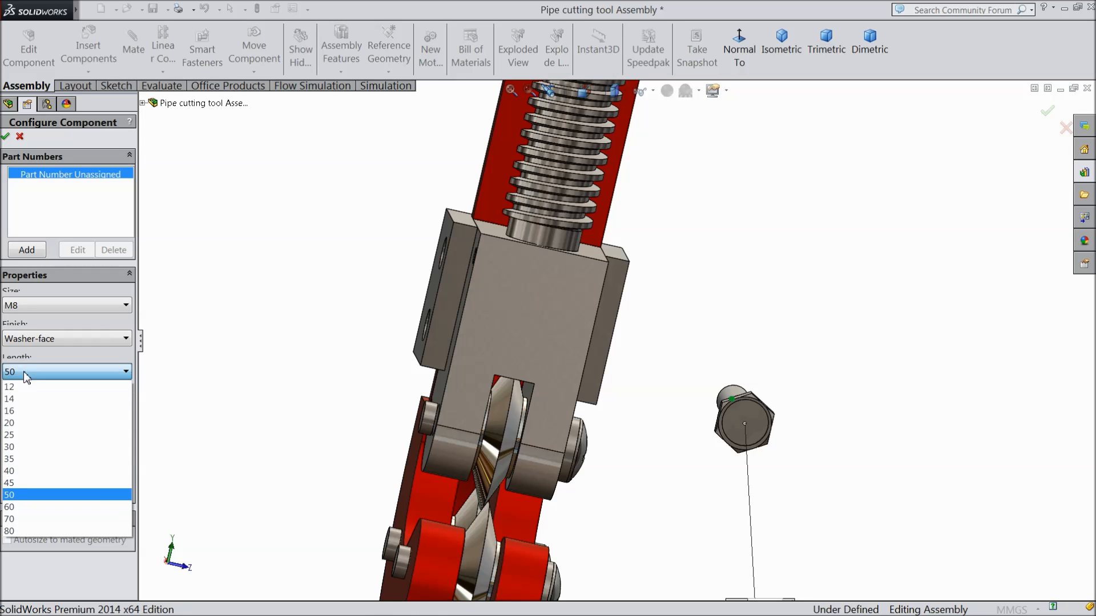
left_click(10, 507)
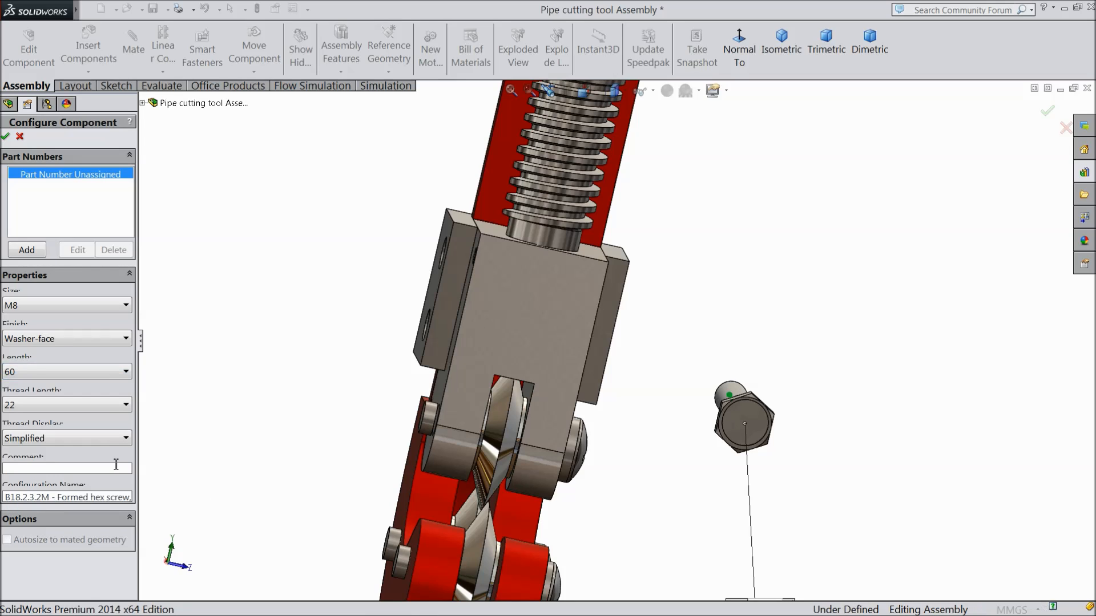
left_click(44, 377)
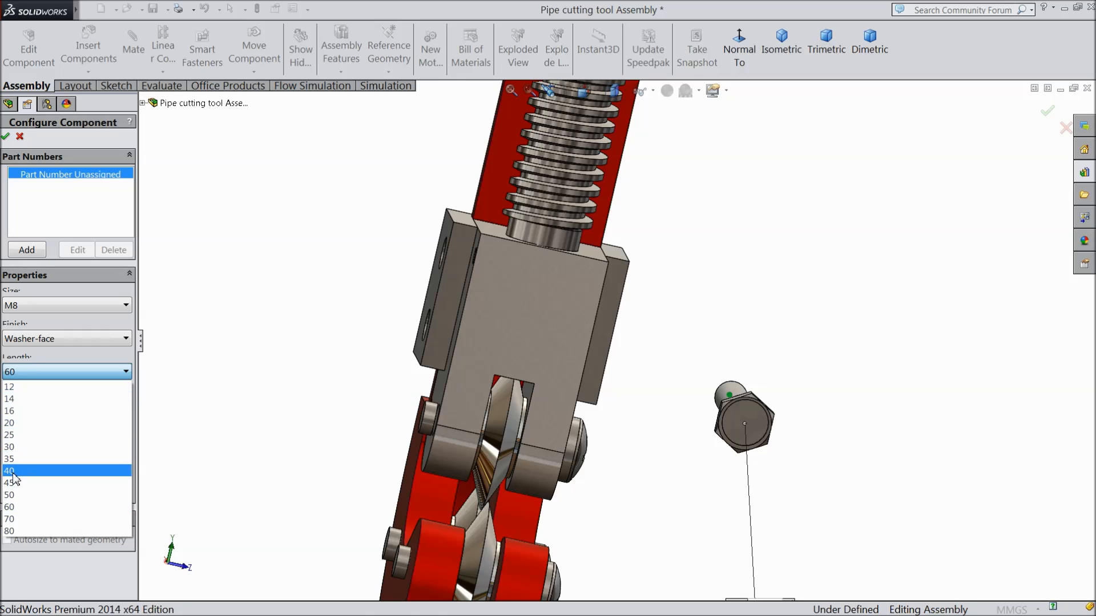
left_click(17, 139)
left_click(20, 137)
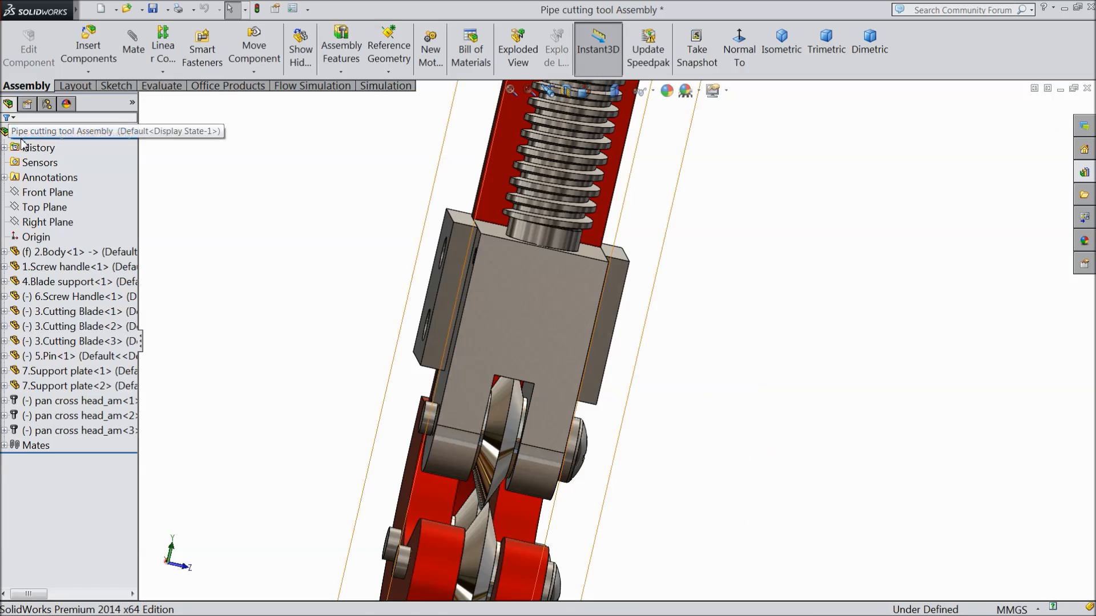
Step: Insert one Hex Bolt - ANSI B18.2.3.5M beside the blade support, with size M8 and length 55
left_click(1085, 173)
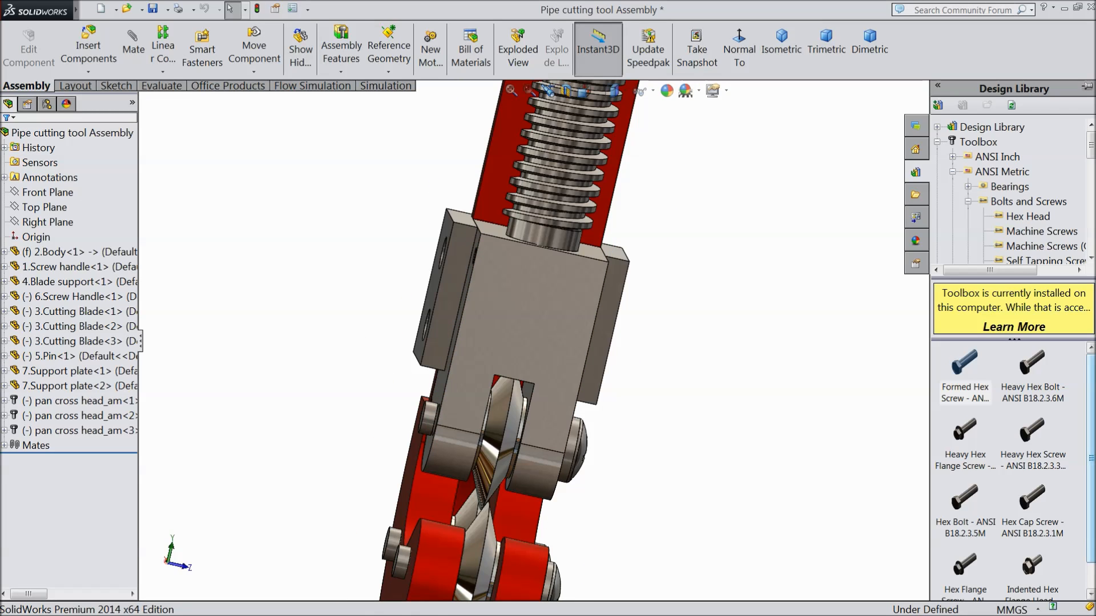
scroll(1016, 434, "down", 1)
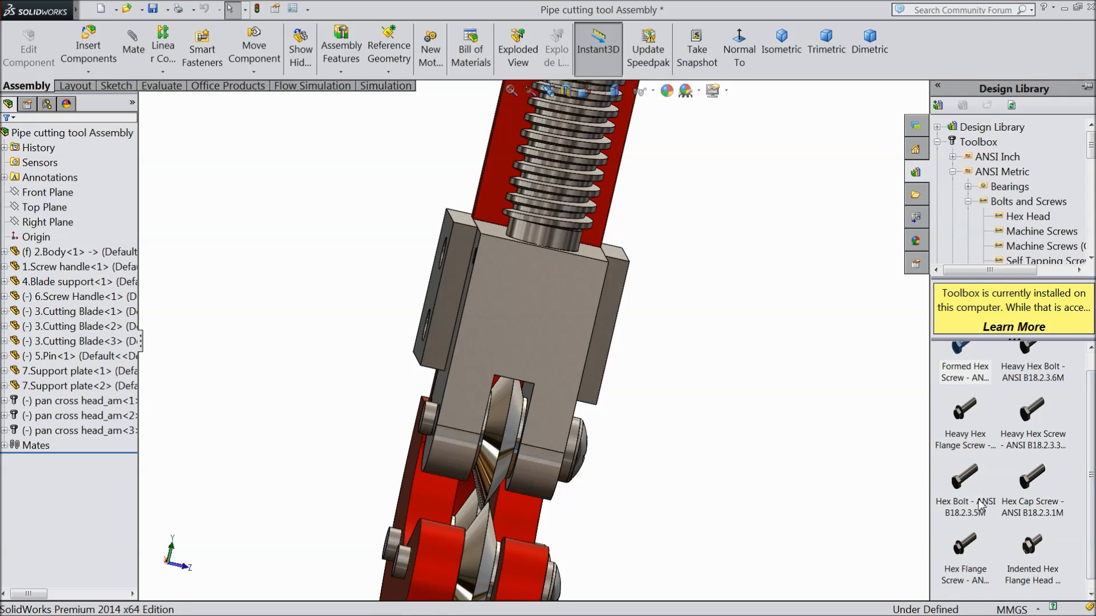
left_click_drag(960, 505, 721, 424)
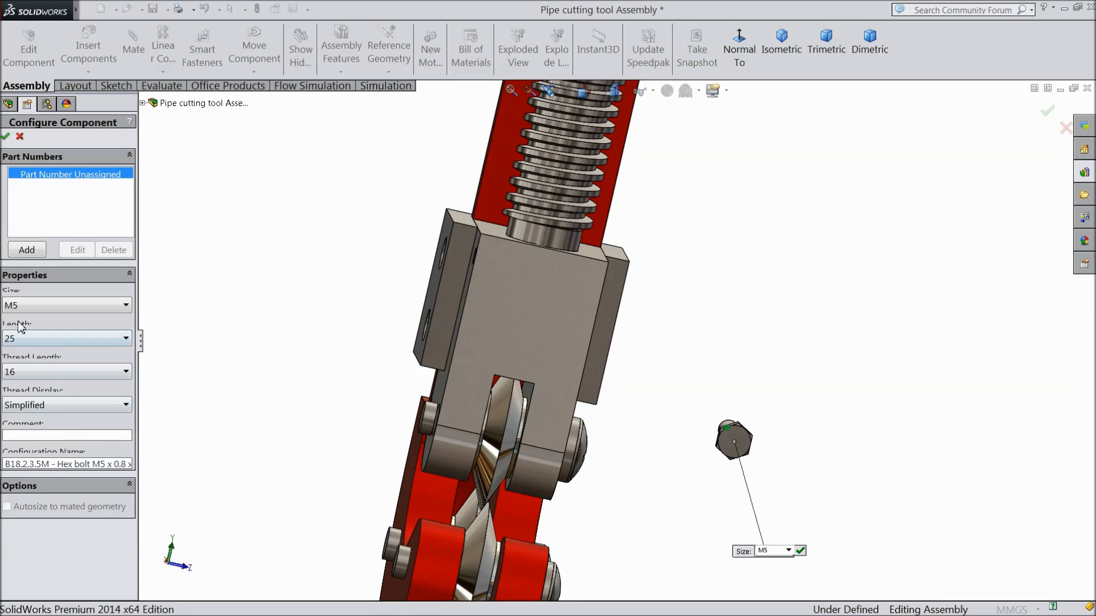
left_click(19, 305)
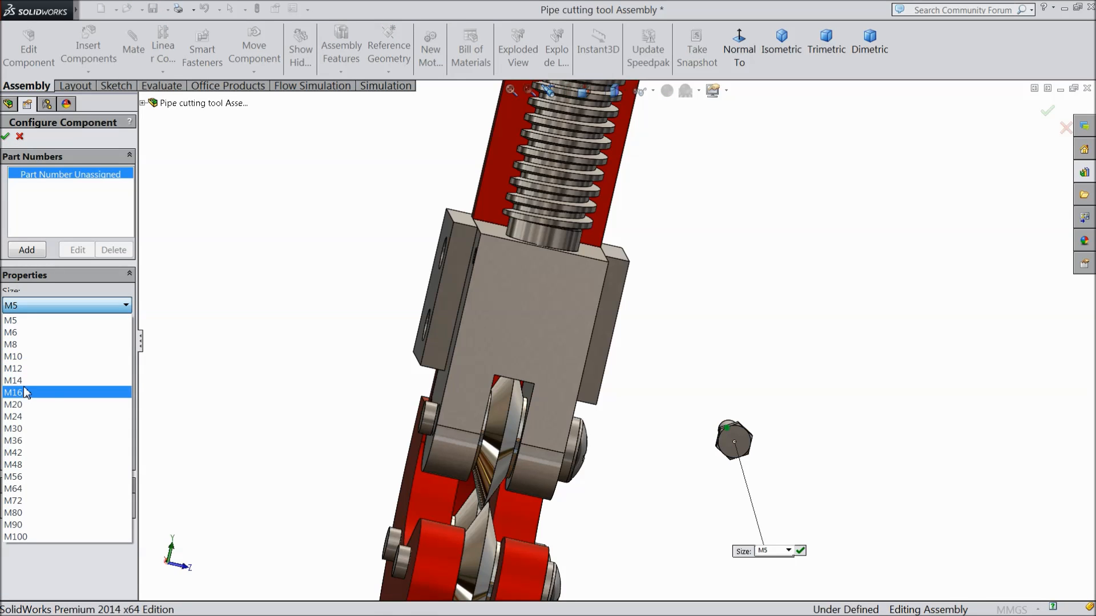
left_click(23, 345)
left_click(31, 340)
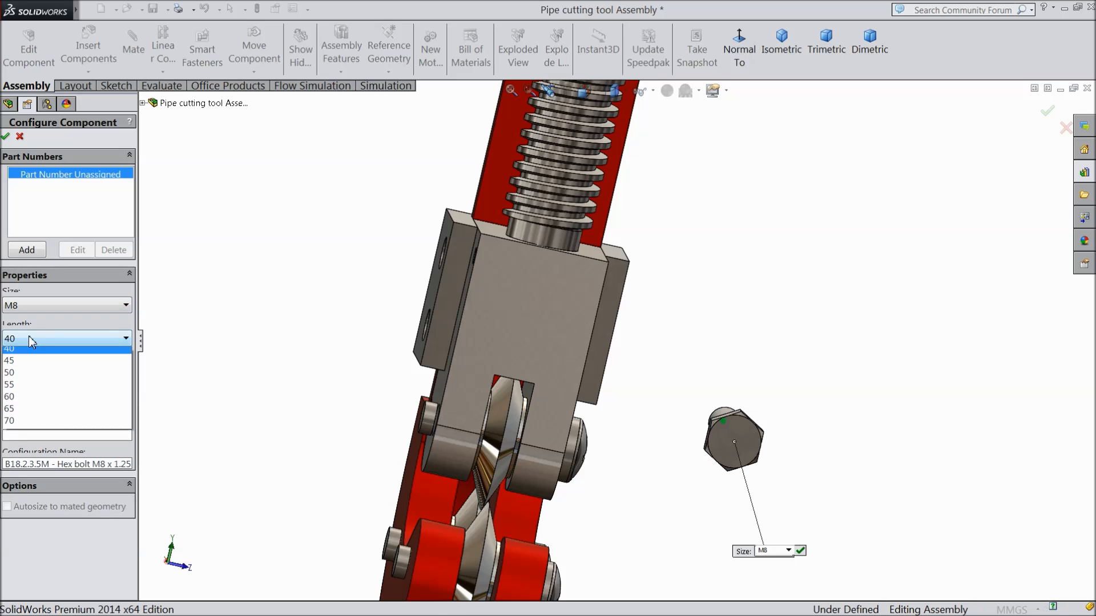
left_click(18, 390)
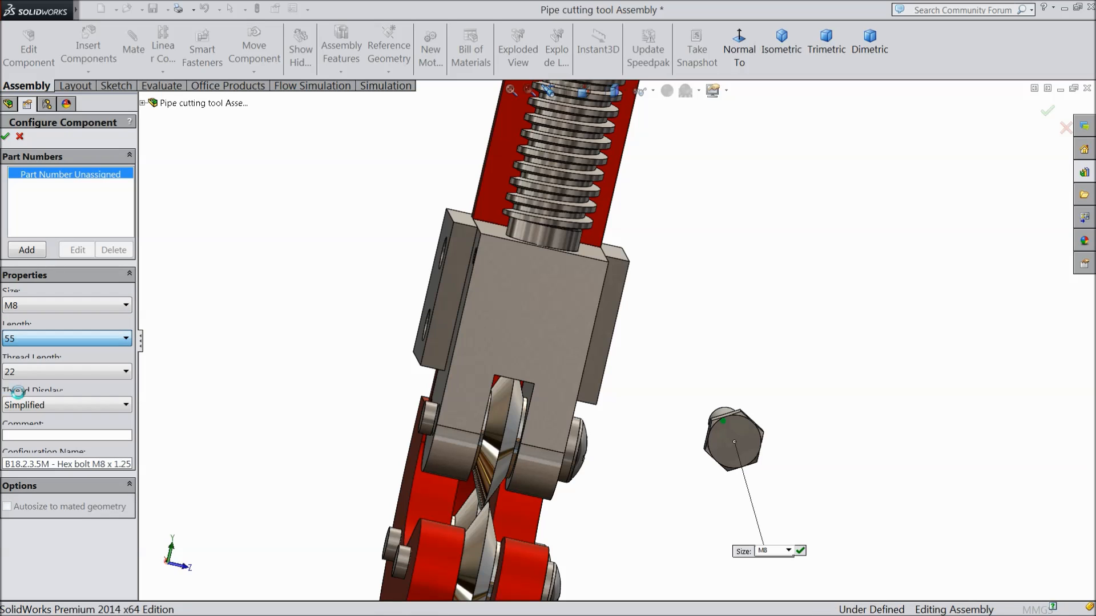
middle_click_drag(192, 422, 210, 425)
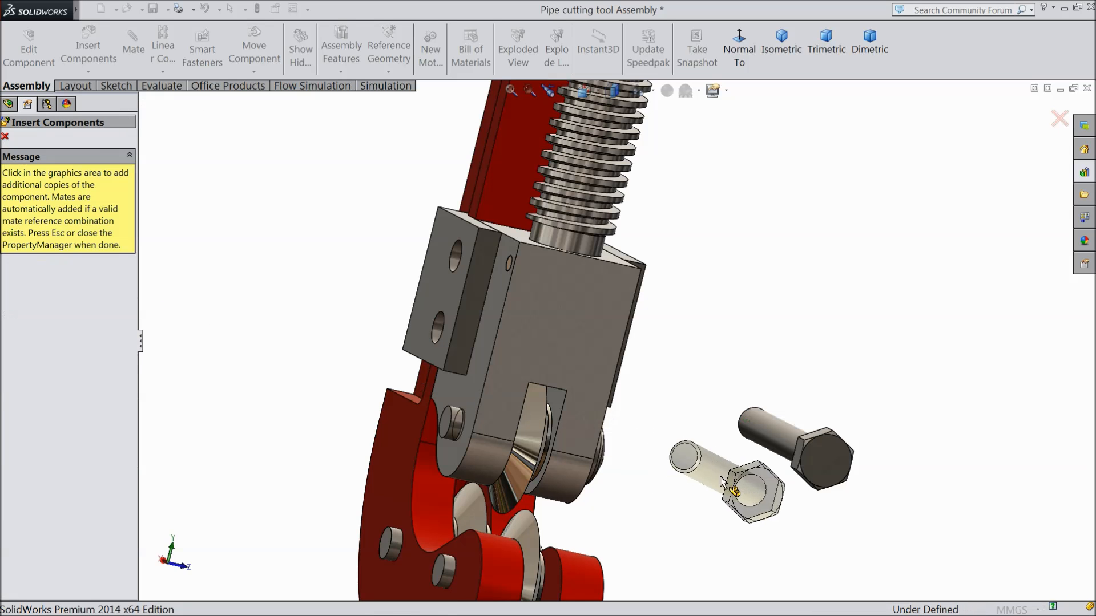
left_click(5, 137)
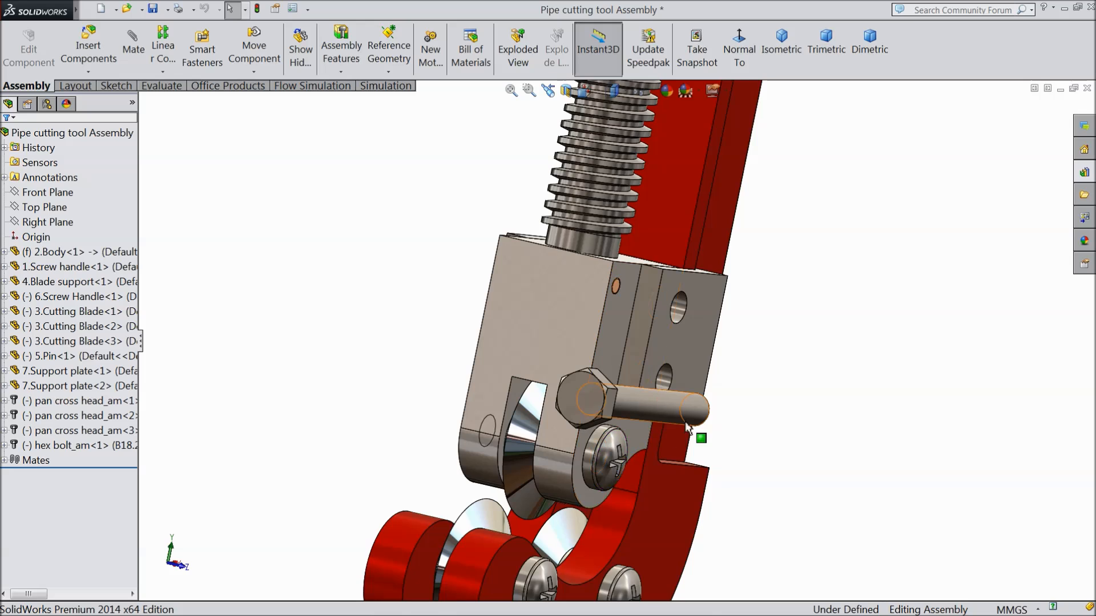
Step: Add a concentric mate between the hex bolt's shank and the support plate hole nearer the cutting blade
scroll(685, 421, "down", 3)
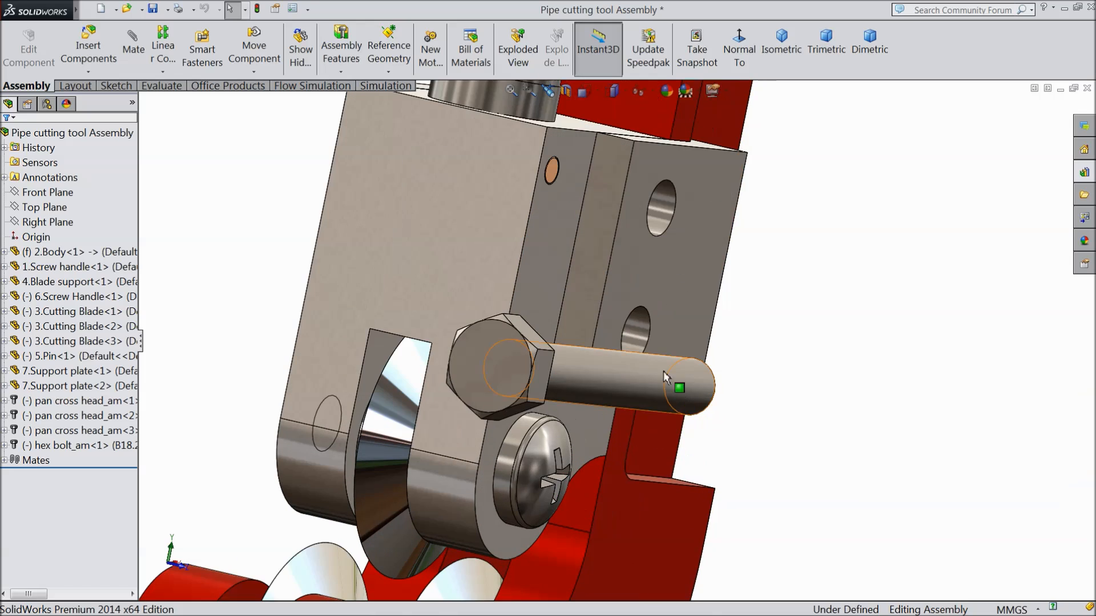
left_click(643, 338)
left_click(741, 274)
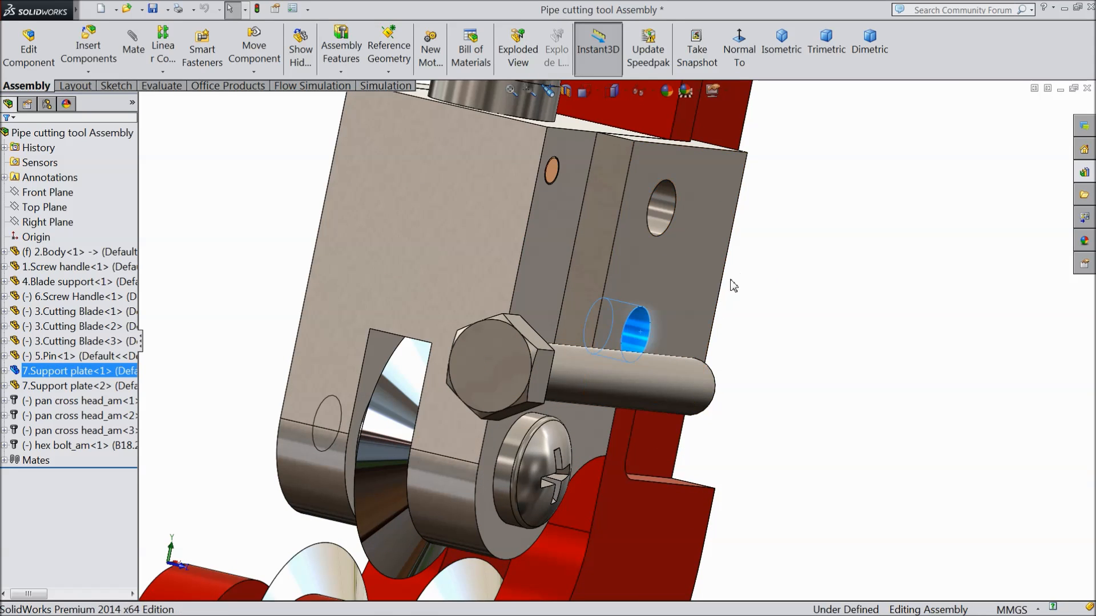
left_click(669, 384)
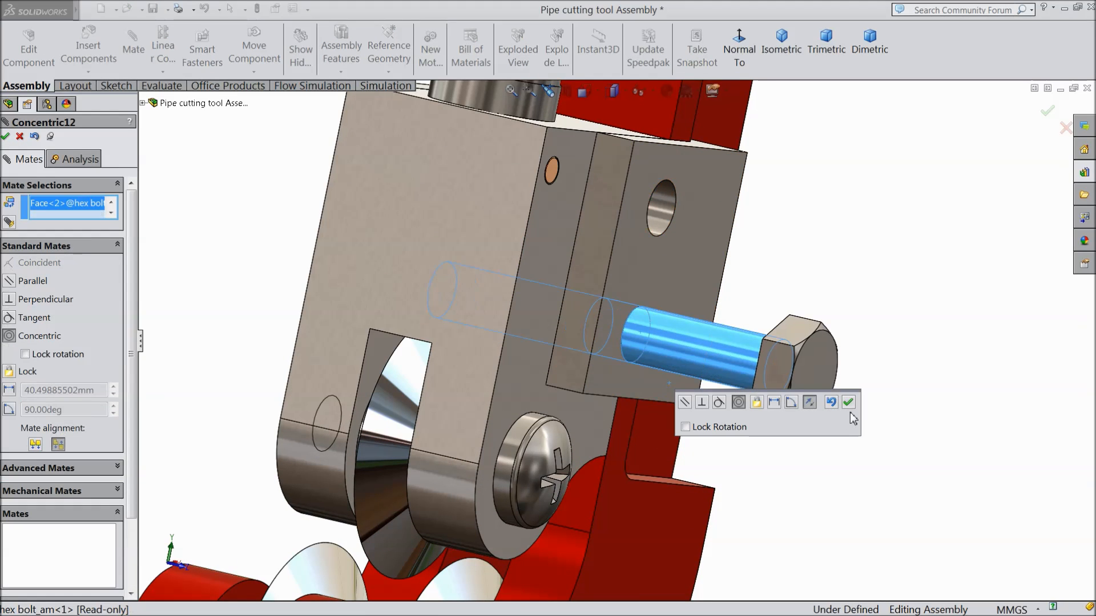
left_click(848, 403)
Step: Add a coincident mate between the underside of the hex bolt head and the support plate's outer face
middle_click_drag(848, 412, 839, 371)
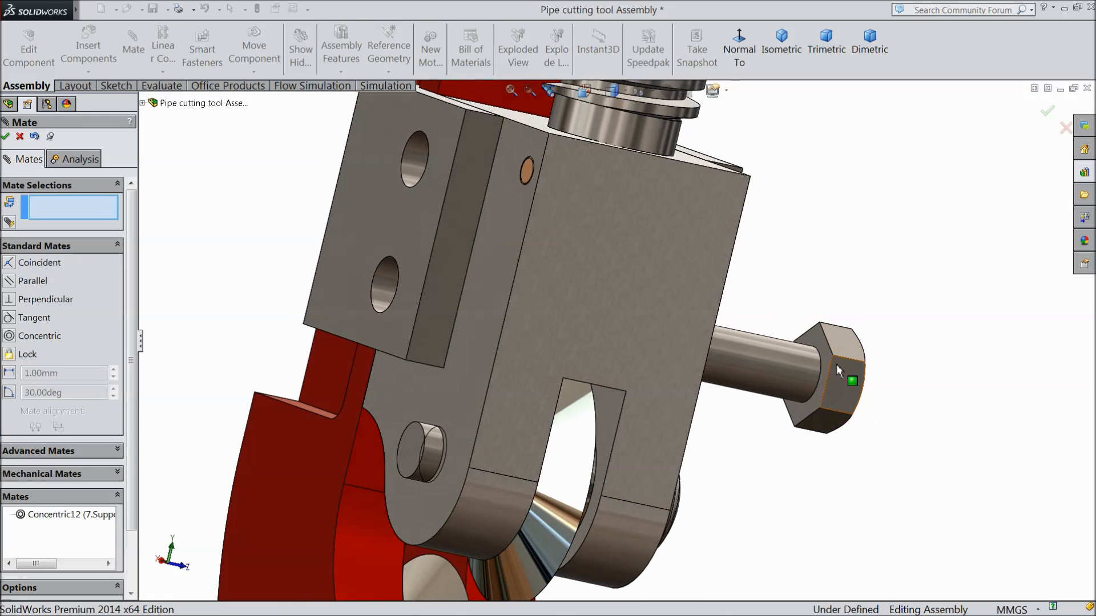
left_click(824, 355)
middle_click_drag(898, 421, 890, 335)
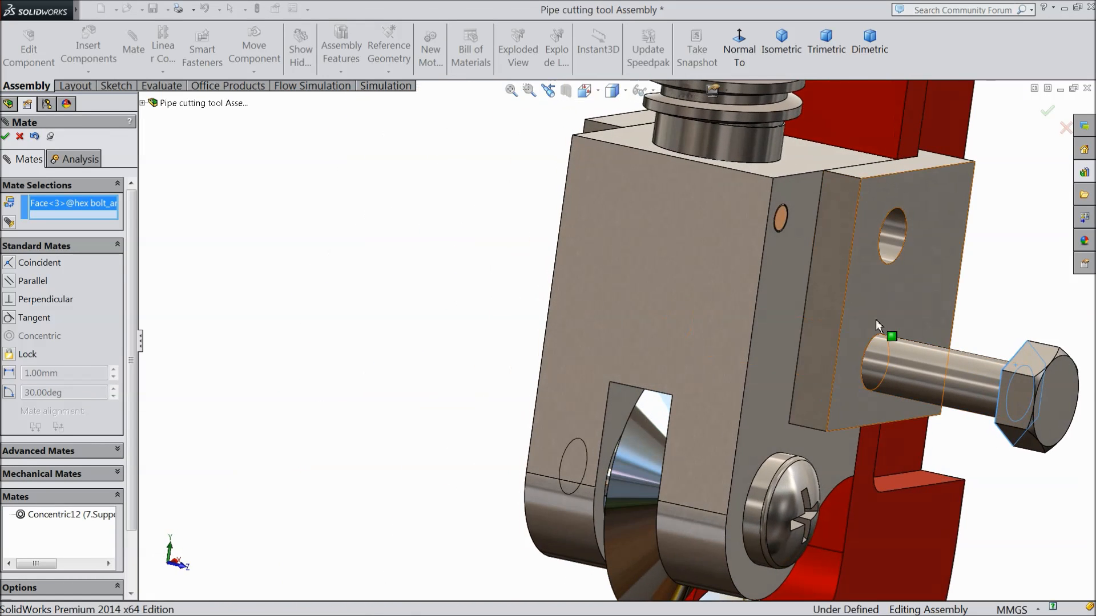
left_click(862, 306)
middle_click_drag(655, 362, 492, 352)
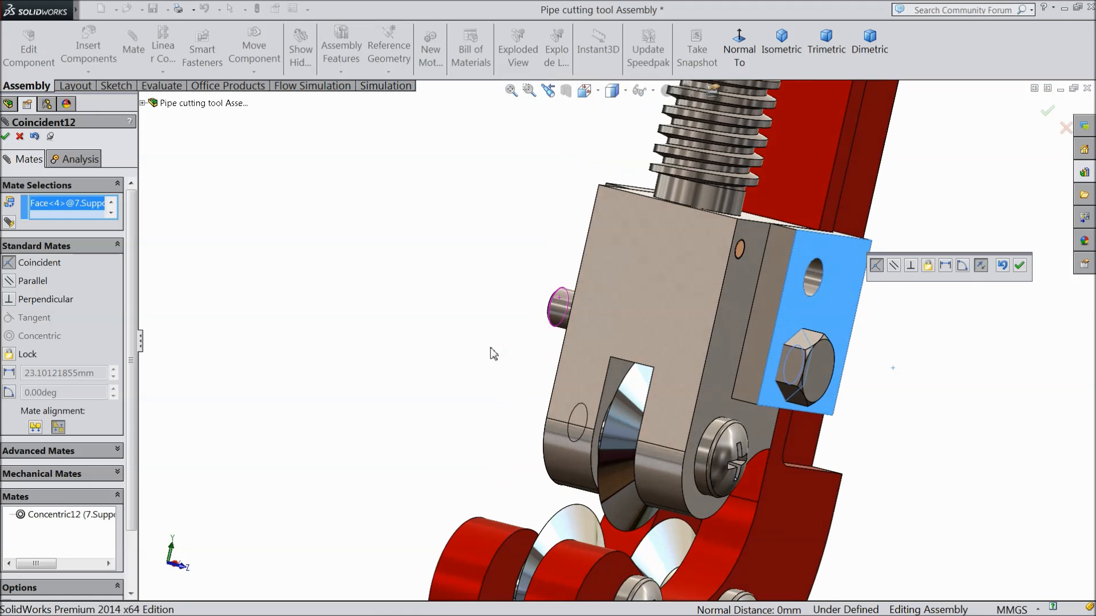
left_click(1021, 266)
middle_click_drag(904, 382, 835, 348)
scroll(770, 343, "down", 5)
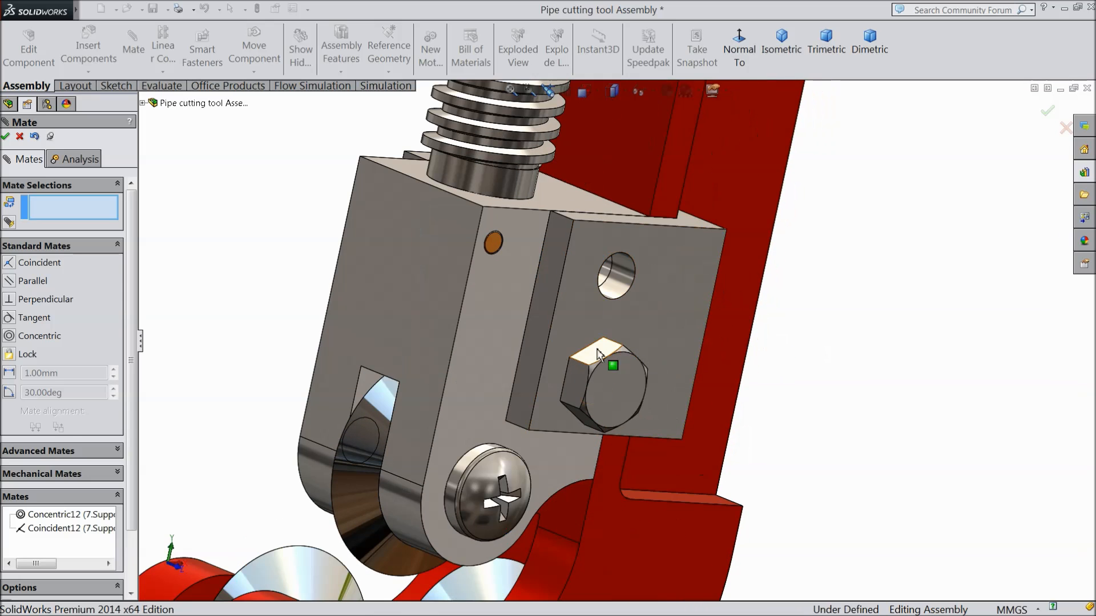
left_click(6, 137)
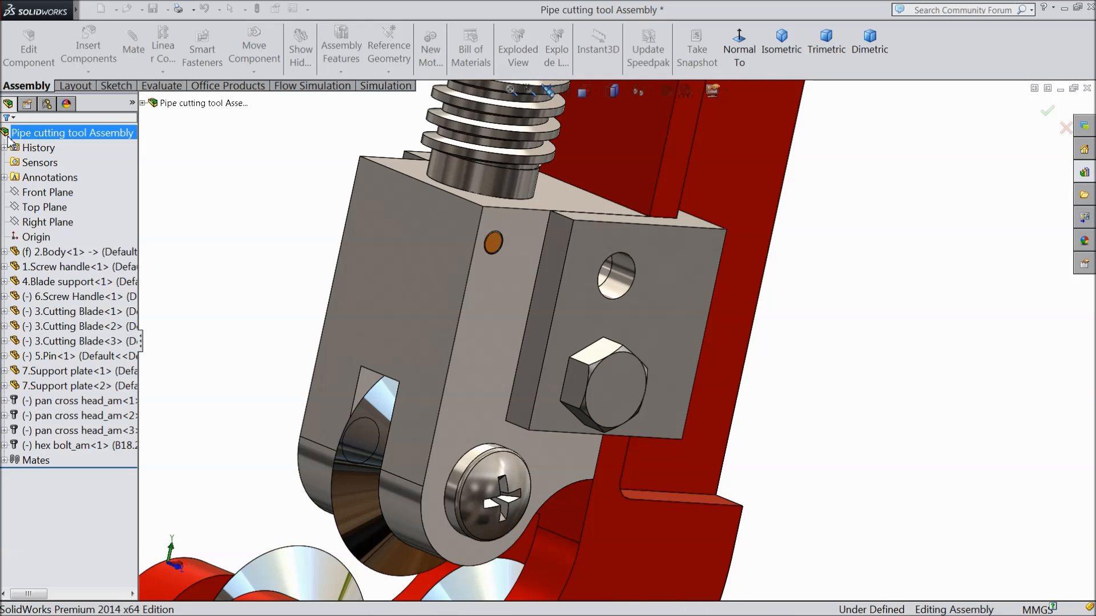
Step: Copy the hex bolt with its mates into the empty support plate hole, using that hole and the plate's outer face as references
left_click(88, 72)
left_click(117, 138)
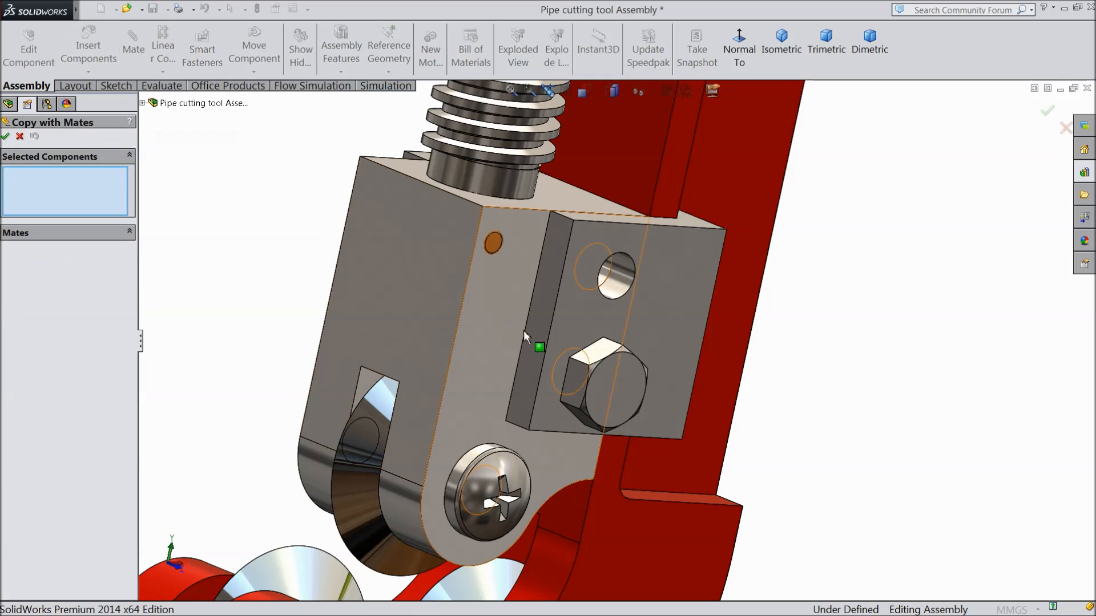
left_click(621, 382)
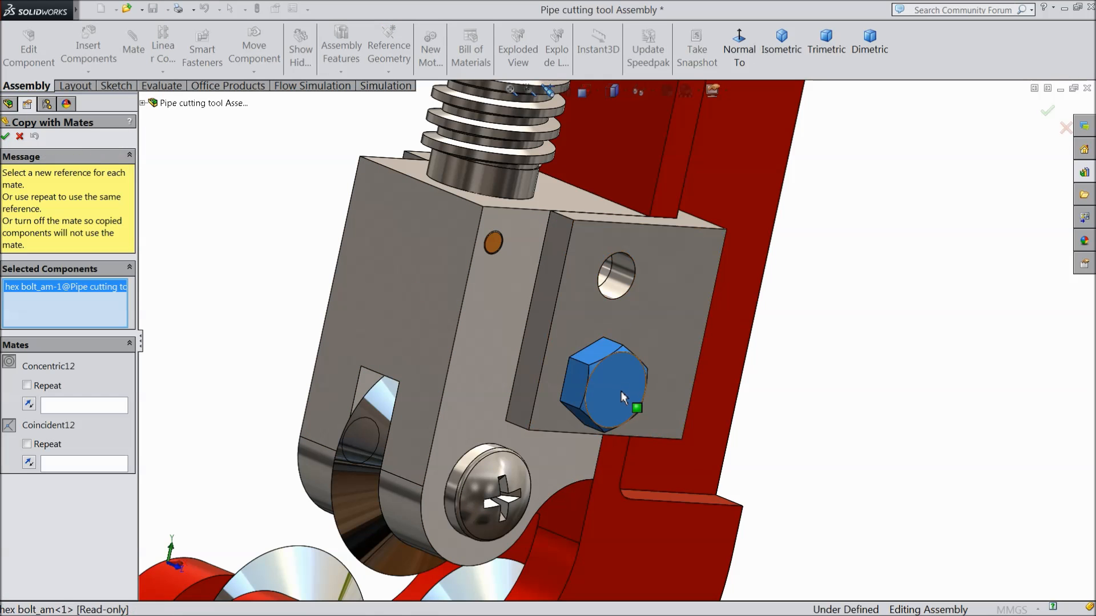
left_click(68, 408)
left_click(625, 330)
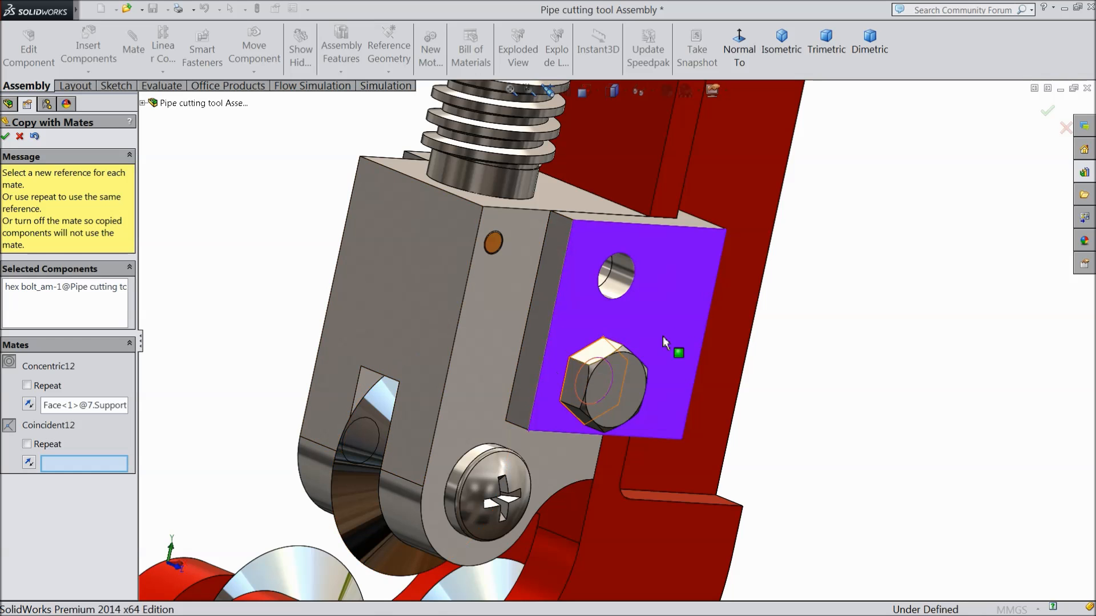
left_click(691, 312)
left_click(6, 137)
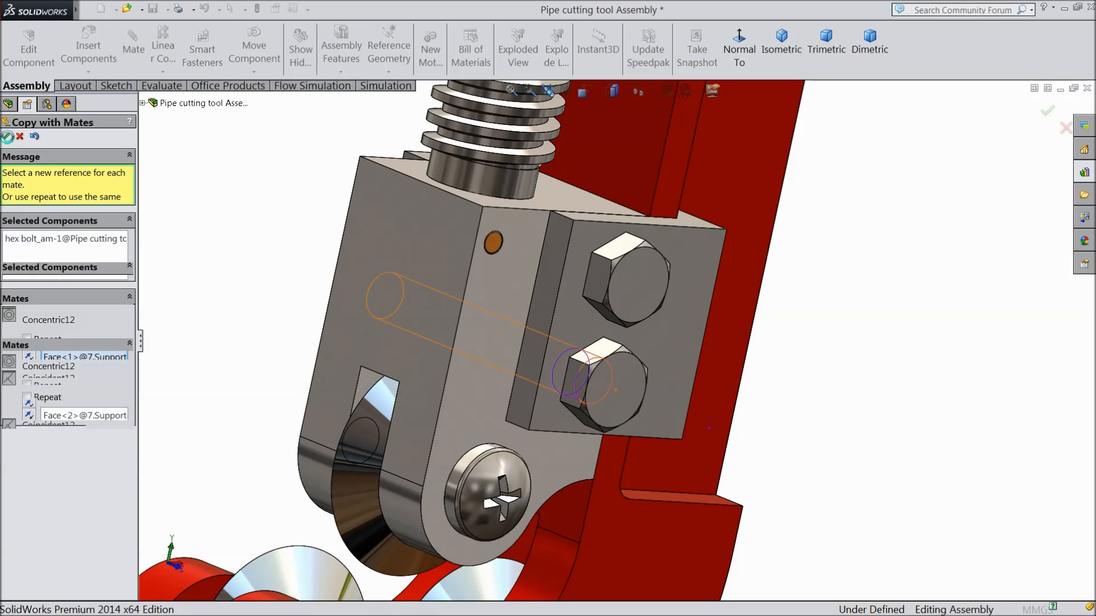
left_click(6, 136)
Step: Open the Hex Nuts category under ANSI Metric Nuts in the Toolbox library
mouse_move(642, 350)
middle_mouse_down()
mouse_move(600, 314)
mouse_move(713, 357)
mouse_move(633, 353)
middle_mouse_up()
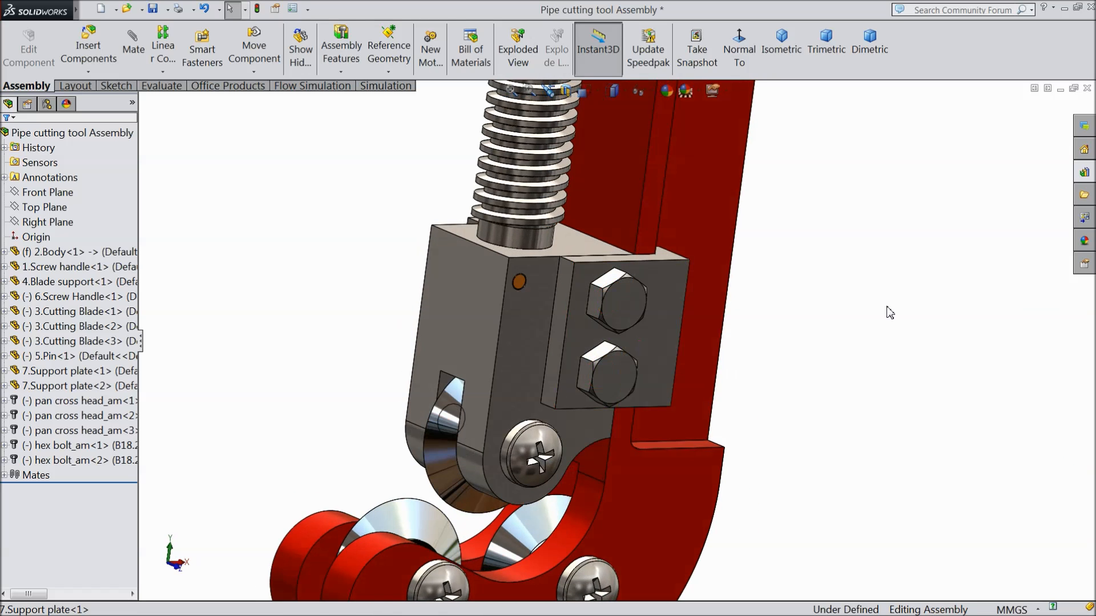
left_click(1085, 175)
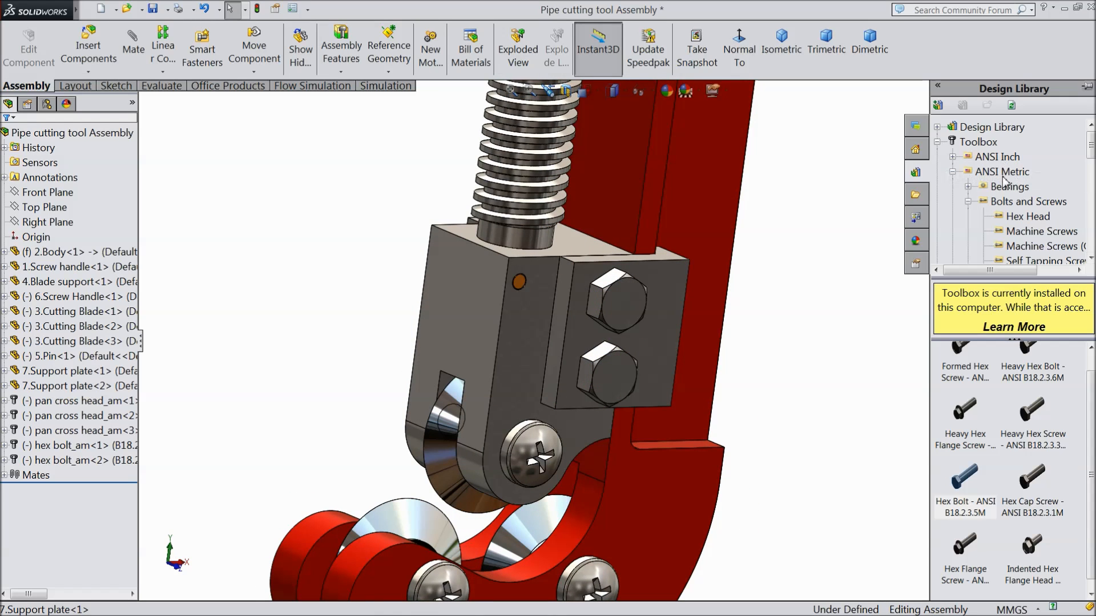
left_click(978, 141)
double_click(1032, 363)
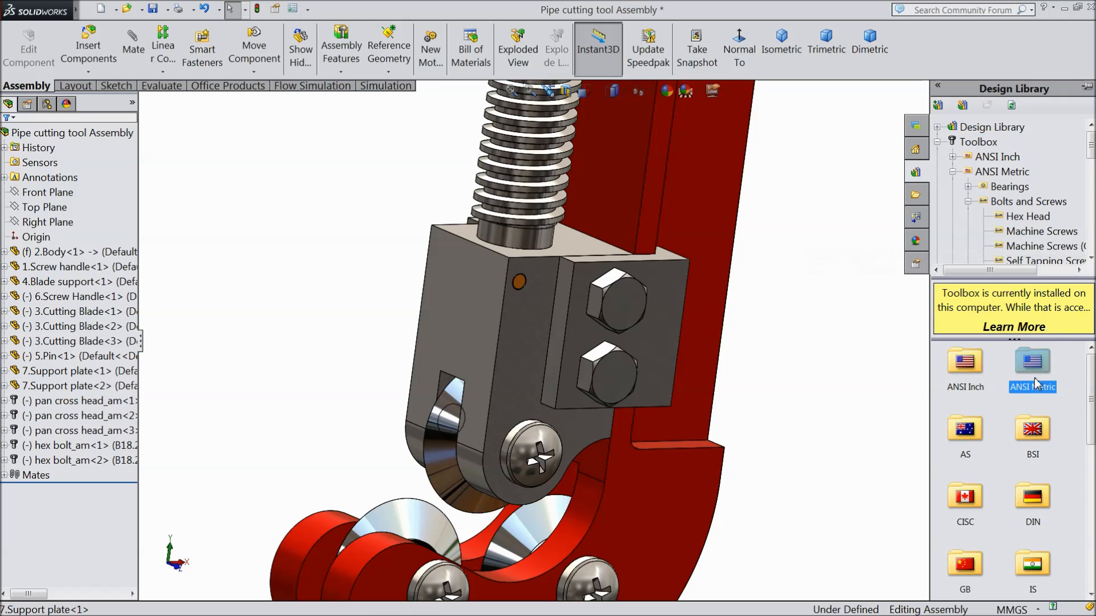
double_click(960, 435)
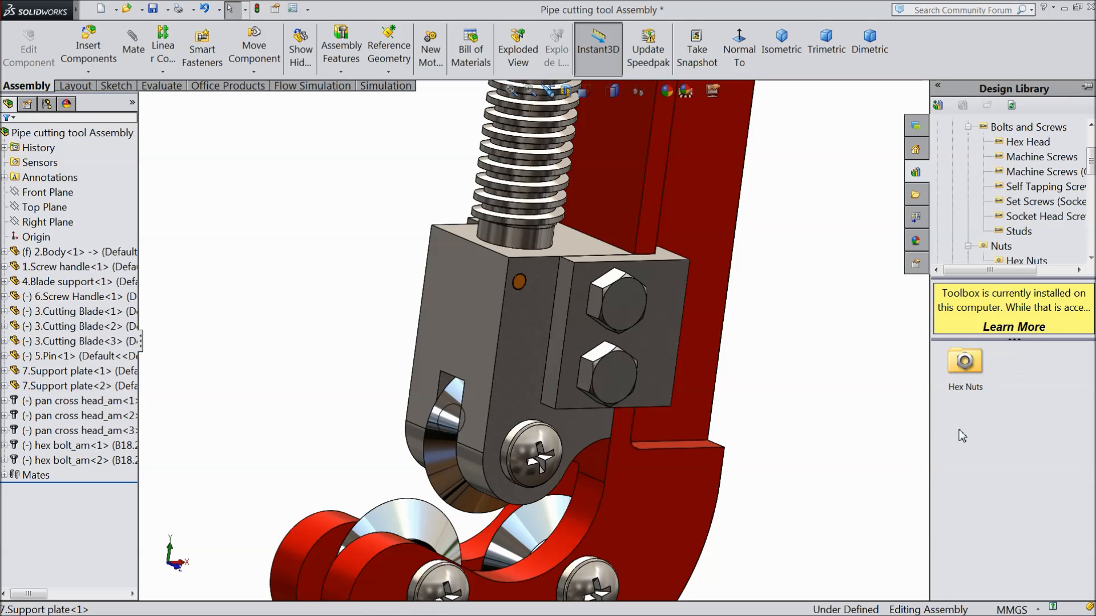
double_click(966, 365)
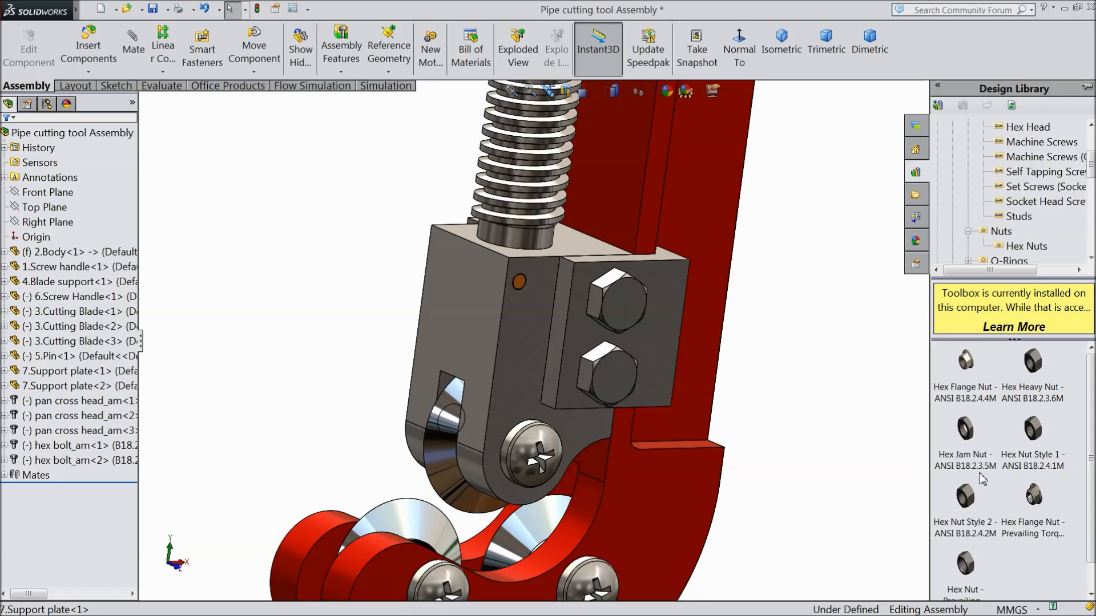
left_click_drag(1092, 490, 1093, 504)
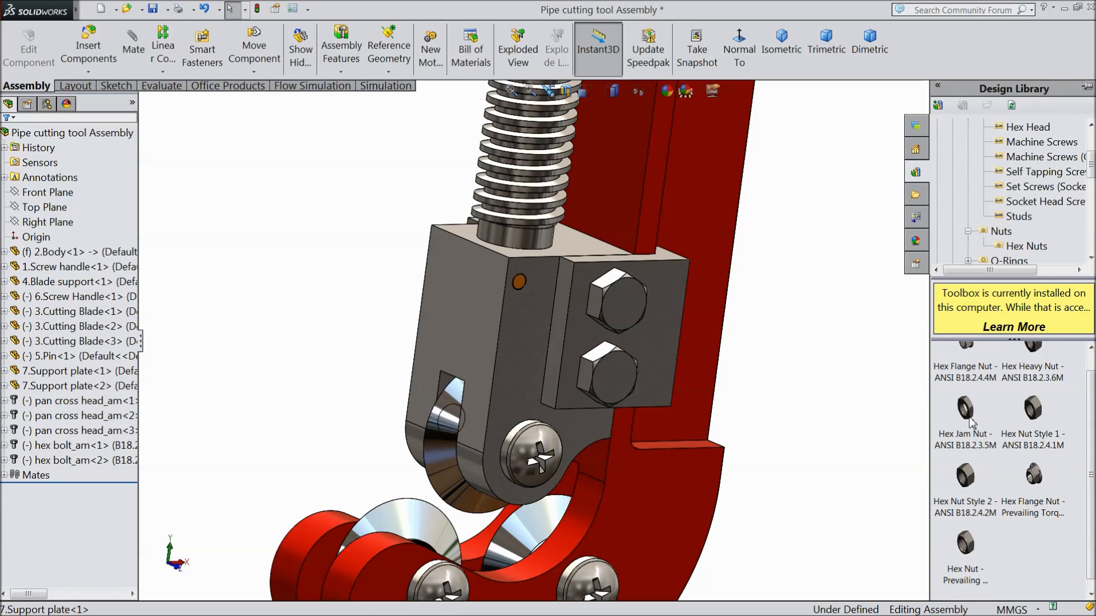
left_click_drag(972, 422, 828, 408)
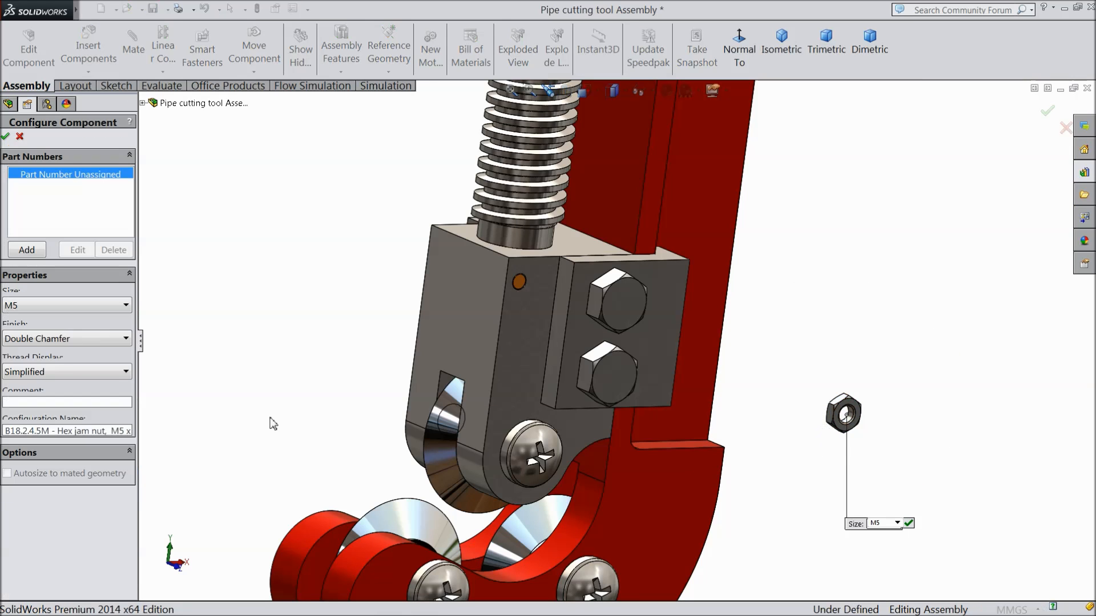
left_click(48, 313)
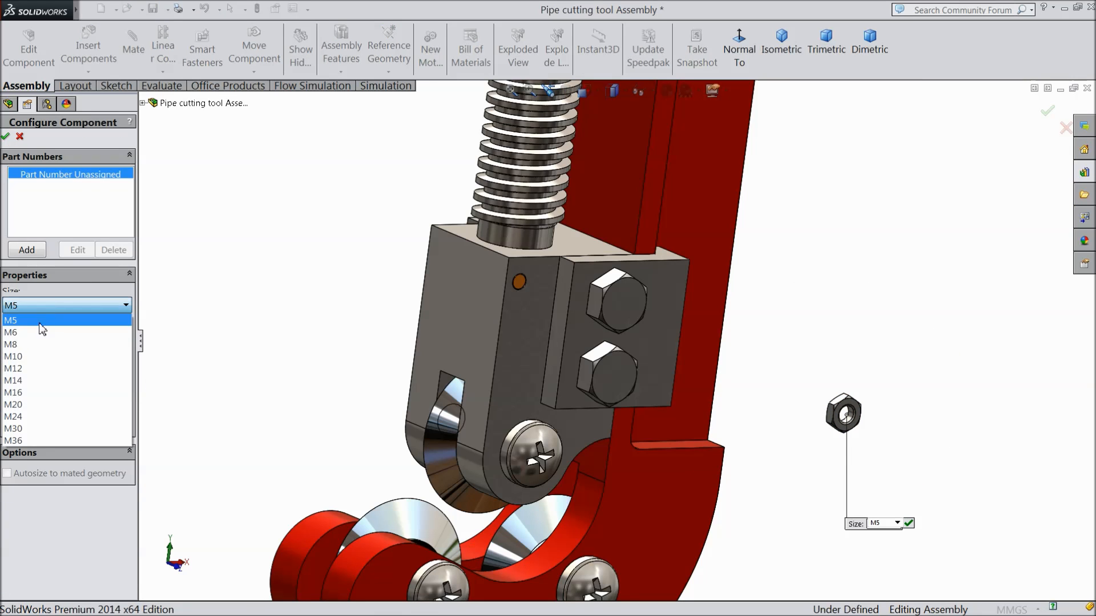
left_click(23, 347)
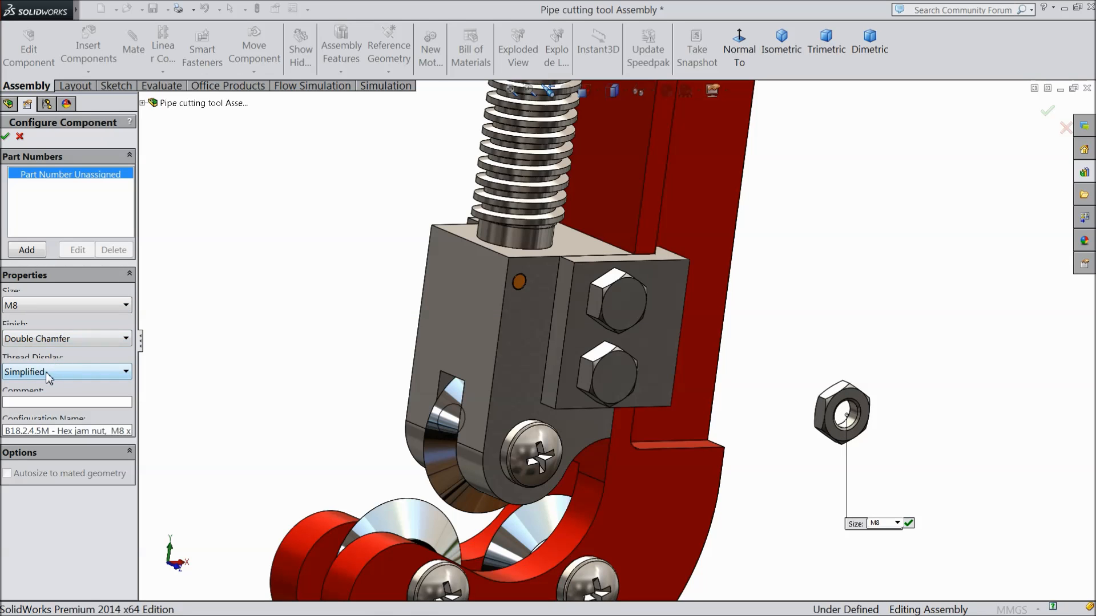
mouse_move(238, 392)
middle_mouse_down()
mouse_move(293, 384)
mouse_move(306, 406)
mouse_move(254, 376)
middle_mouse_up()
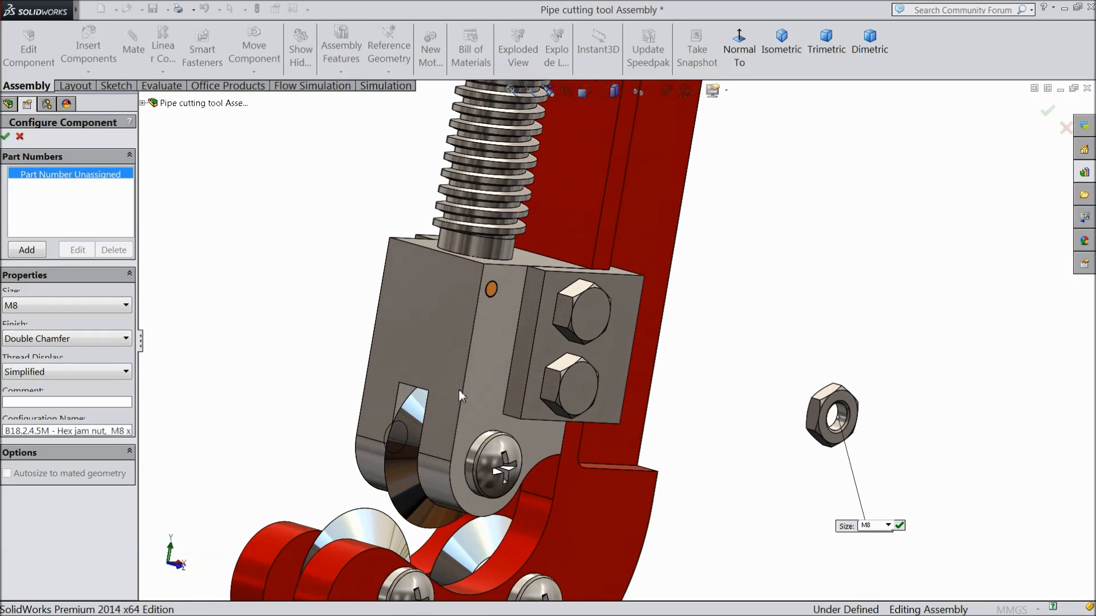
left_click(21, 137)
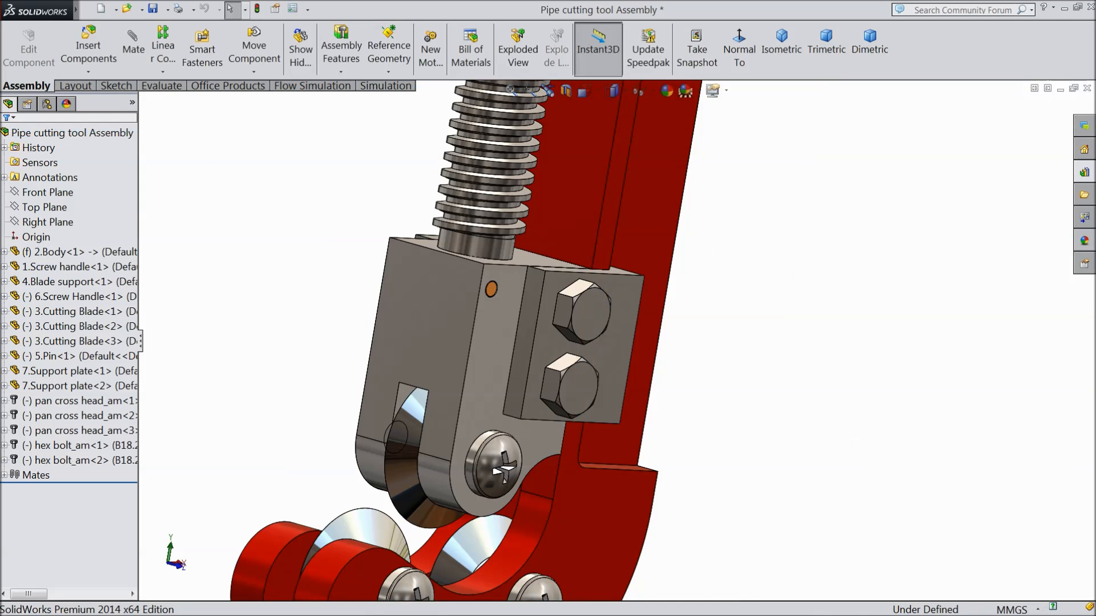
Step: Insert one Hex Nut Style 1 - ANSI B18.2.4.1M beside the blade support, with size M8
left_click(1084, 174)
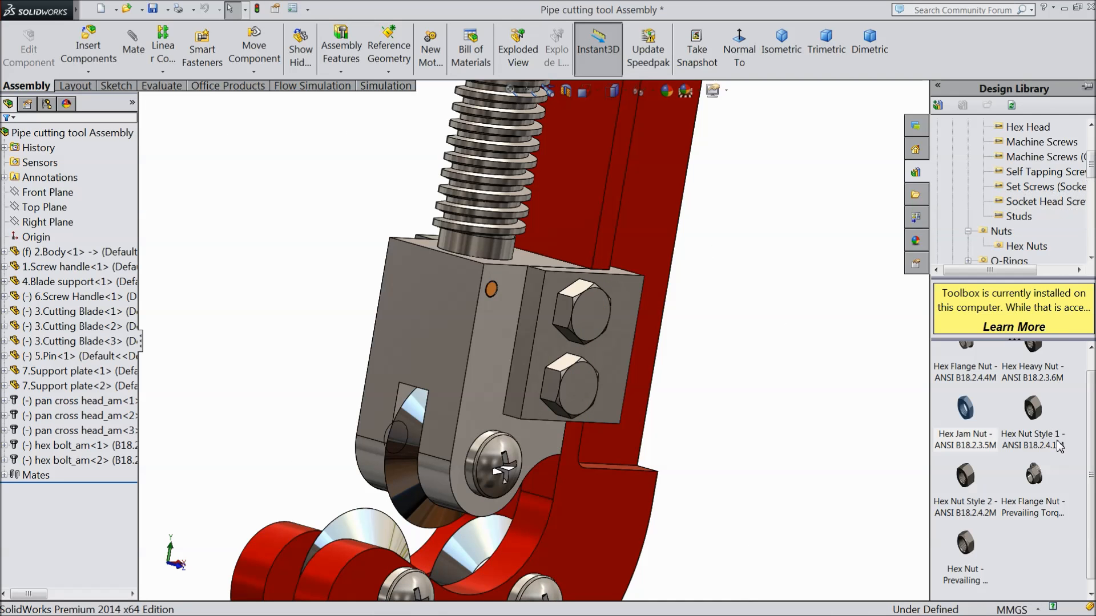
left_click_drag(1091, 427, 1092, 404)
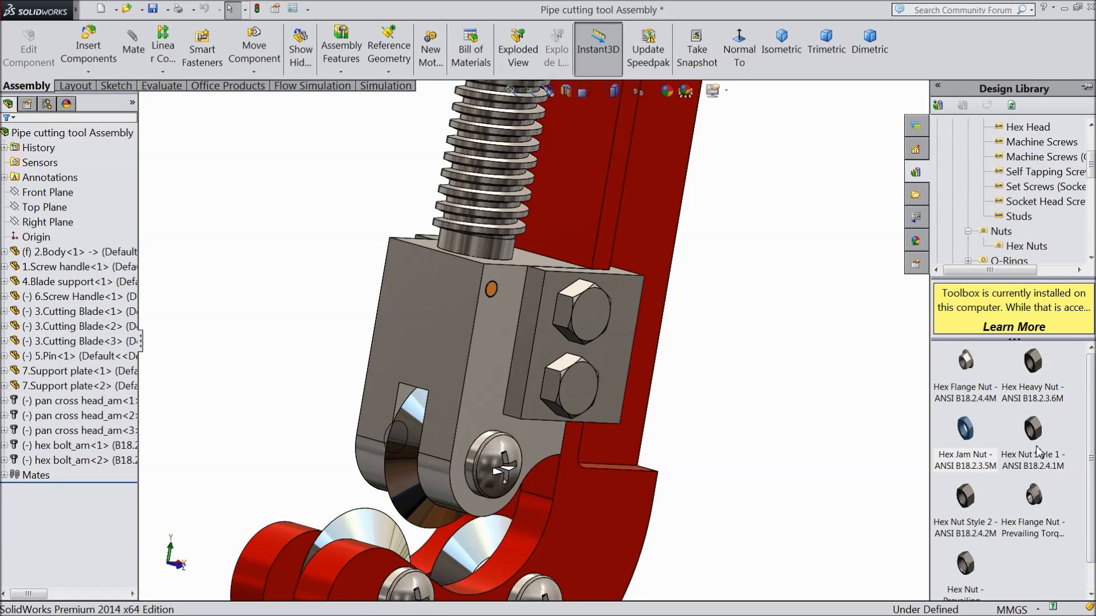
left_click_drag(1035, 447, 697, 427)
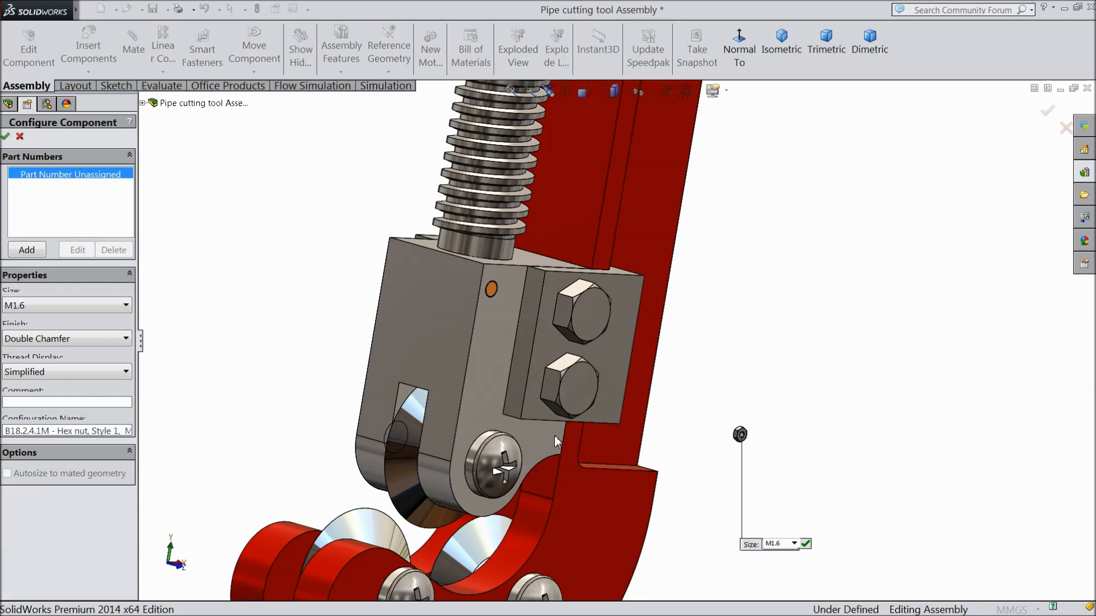
left_click(11, 306)
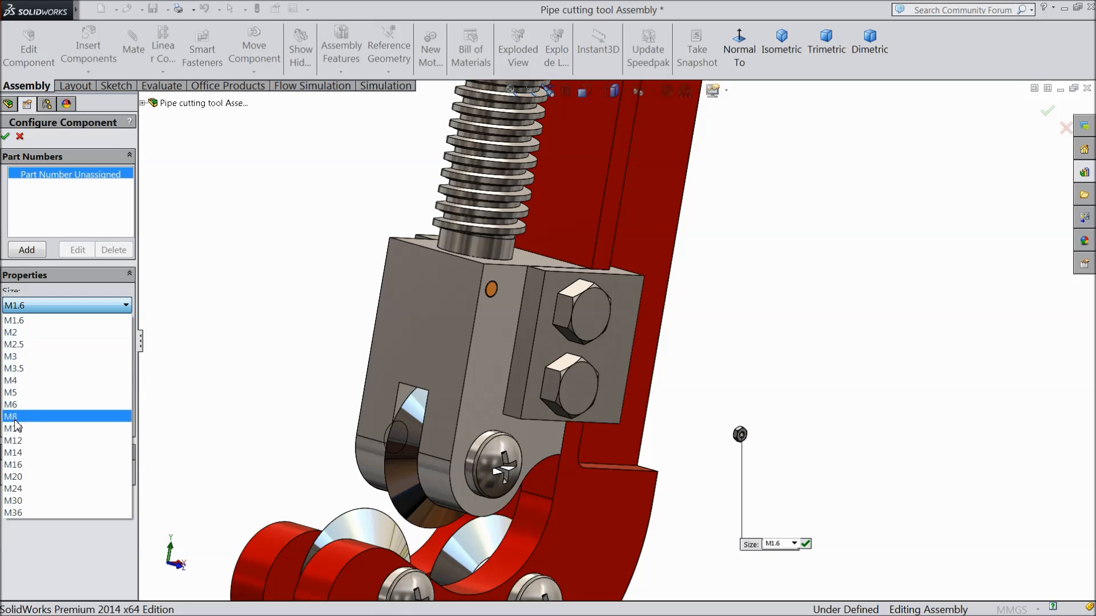
left_click(16, 422)
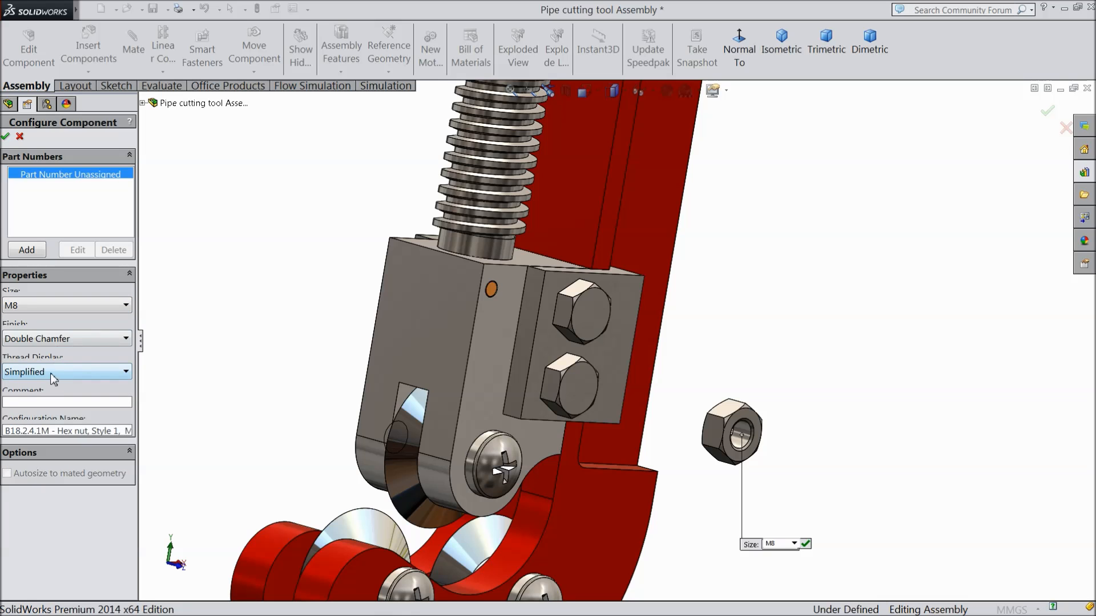
left_click(6, 137)
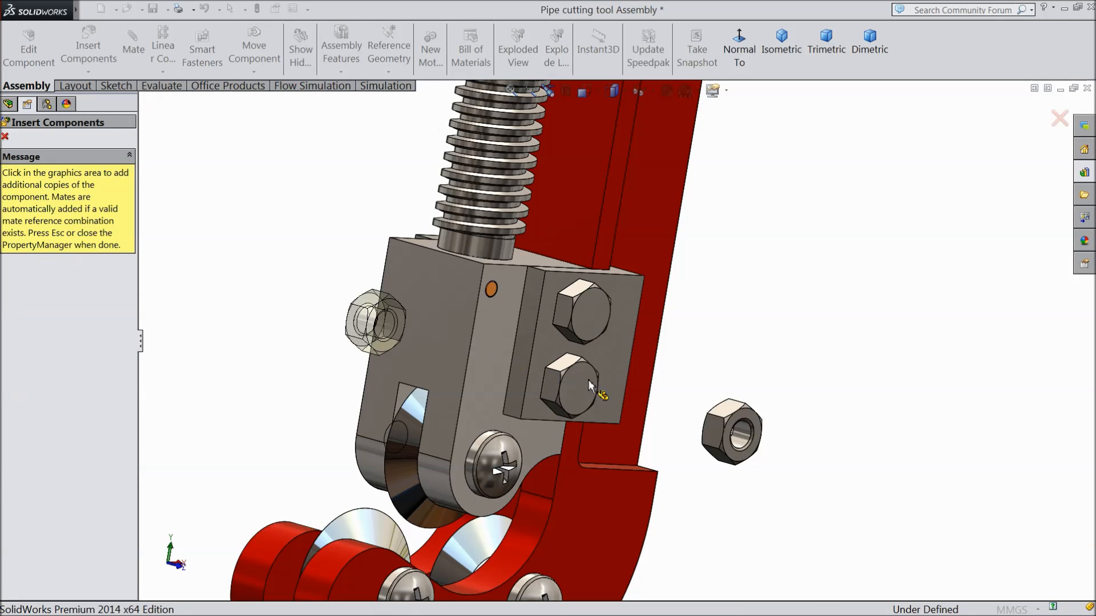
left_click(6, 137)
Step: Move the hex nut near the bolt ends and mate its bore concentric with the bolt shank farther from the cutting blade
left_click_drag(709, 437, 331, 268)
middle_click_drag(342, 332, 308, 287)
left_click_drag(309, 288, 206, 264)
middle_click_drag(205, 264, 320, 303)
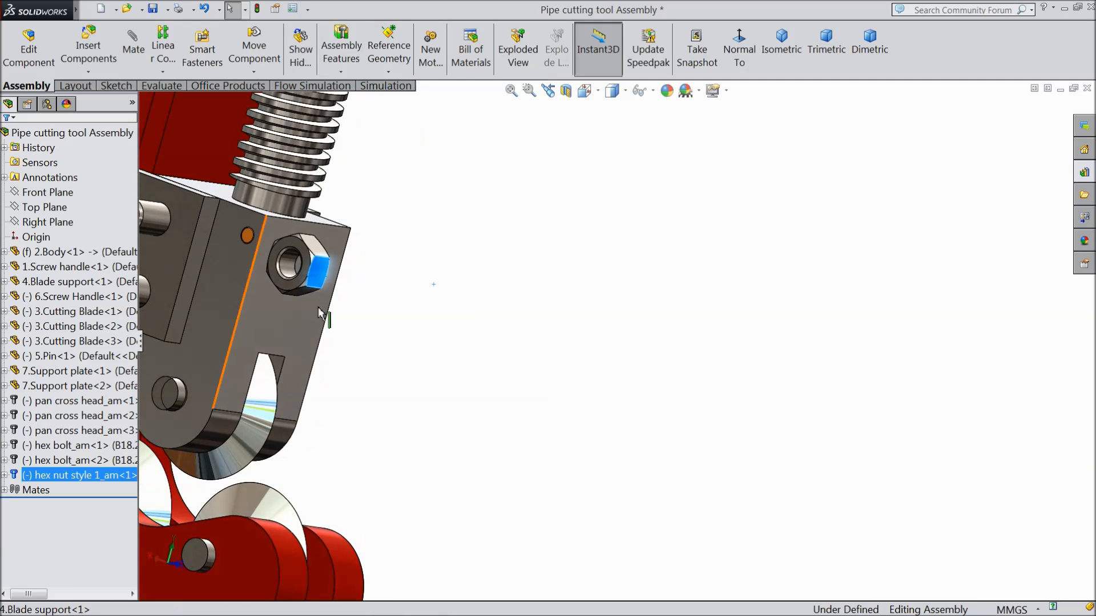
scroll(306, 297, "down", 3)
scroll(488, 298, "up", 5)
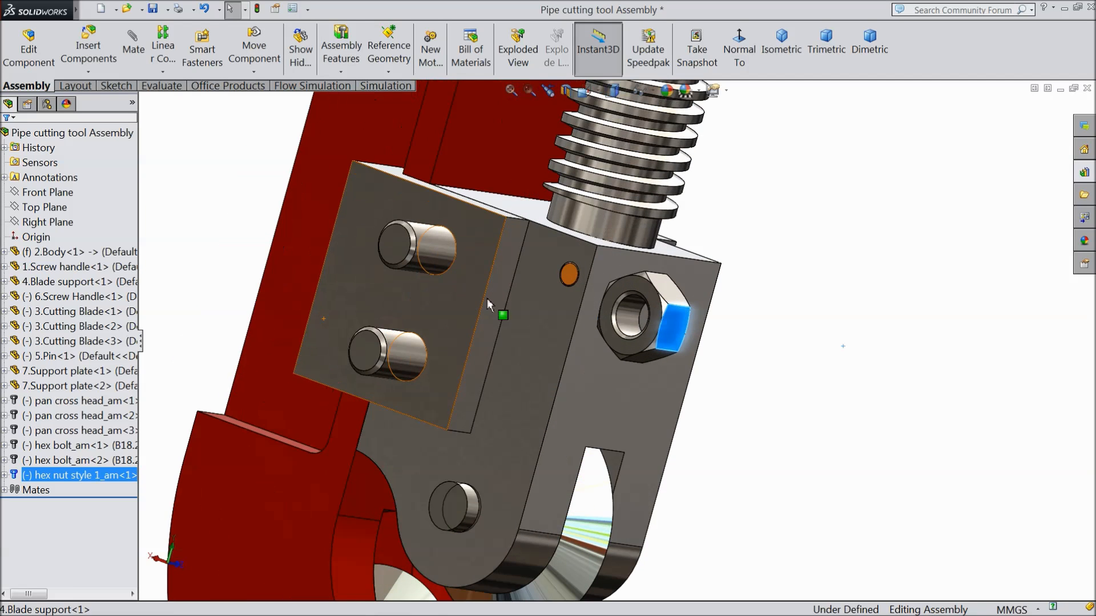
left_click(443, 247)
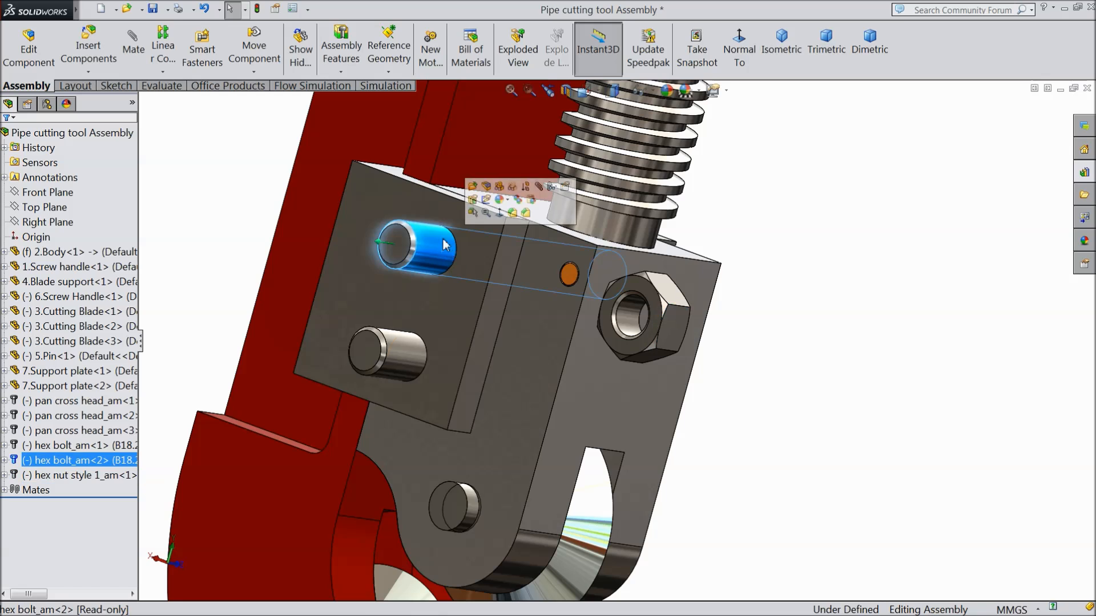
left_click(133, 47)
left_click(626, 318)
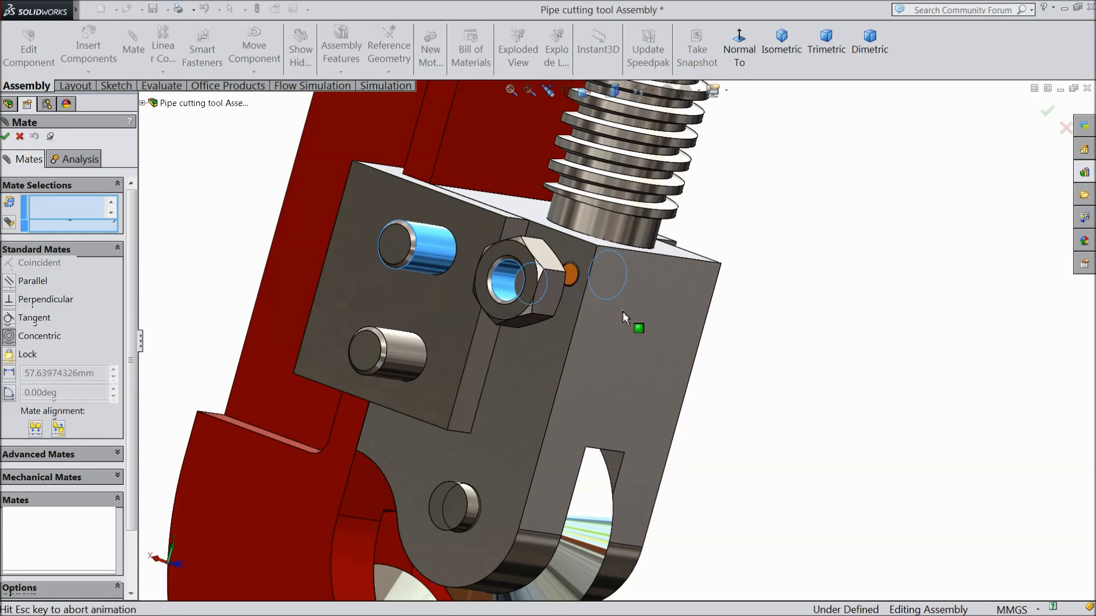
left_click(802, 274)
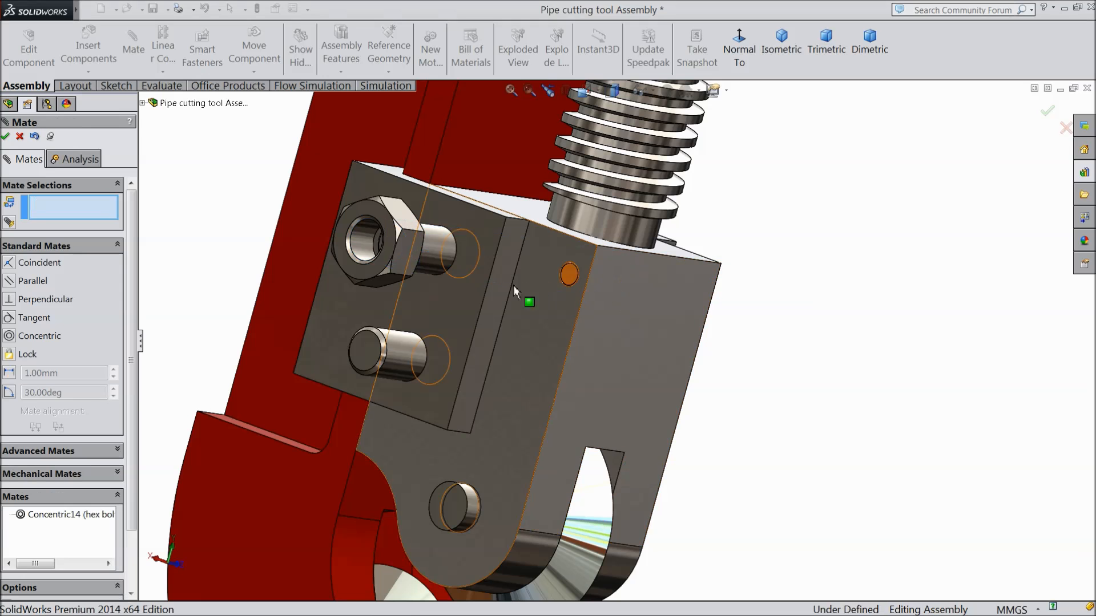
Step: Add a coincident mate between the hex nut's plate-side face and the outer face of the support plate at the bolt ends
middle_click_drag(479, 297, 403, 310)
scroll(433, 278, "down", 3)
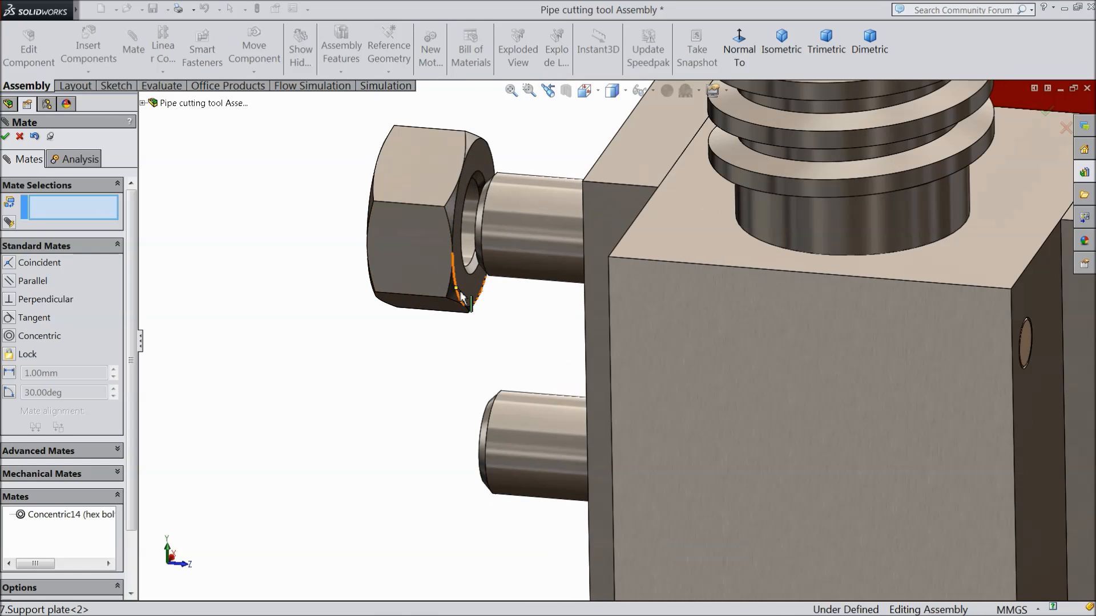
left_click(472, 294)
middle_click_drag(447, 342, 571, 333)
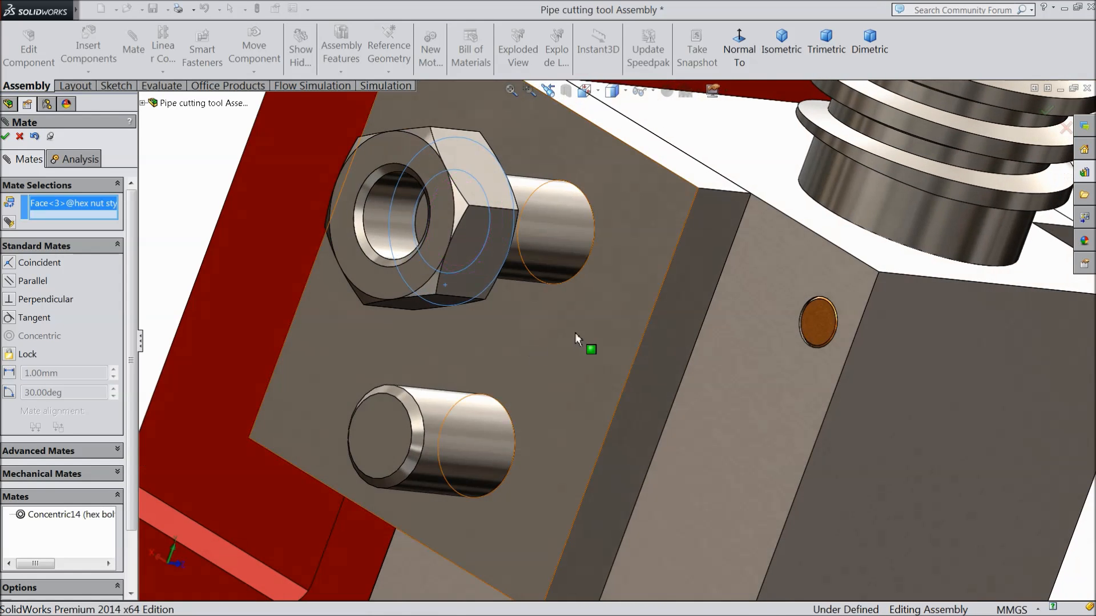
left_click(580, 327)
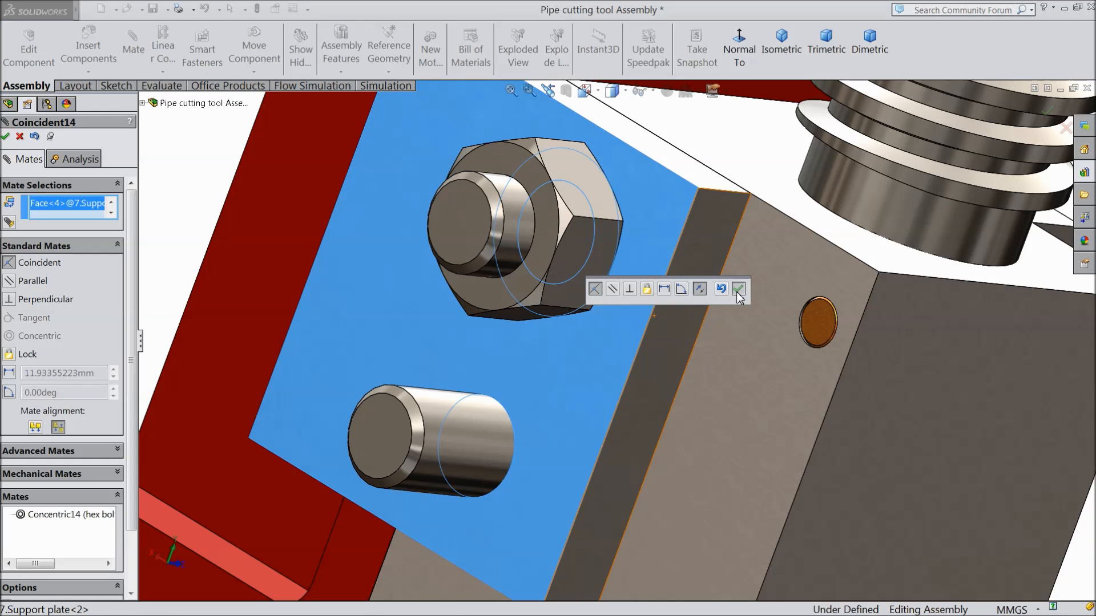
left_click(733, 288)
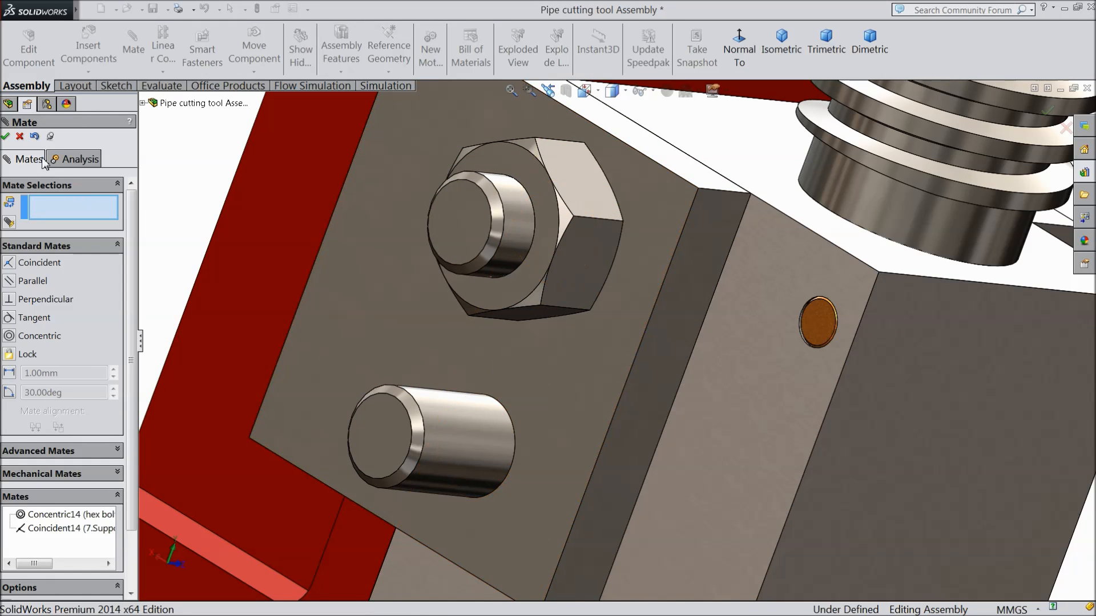
left_click(19, 136)
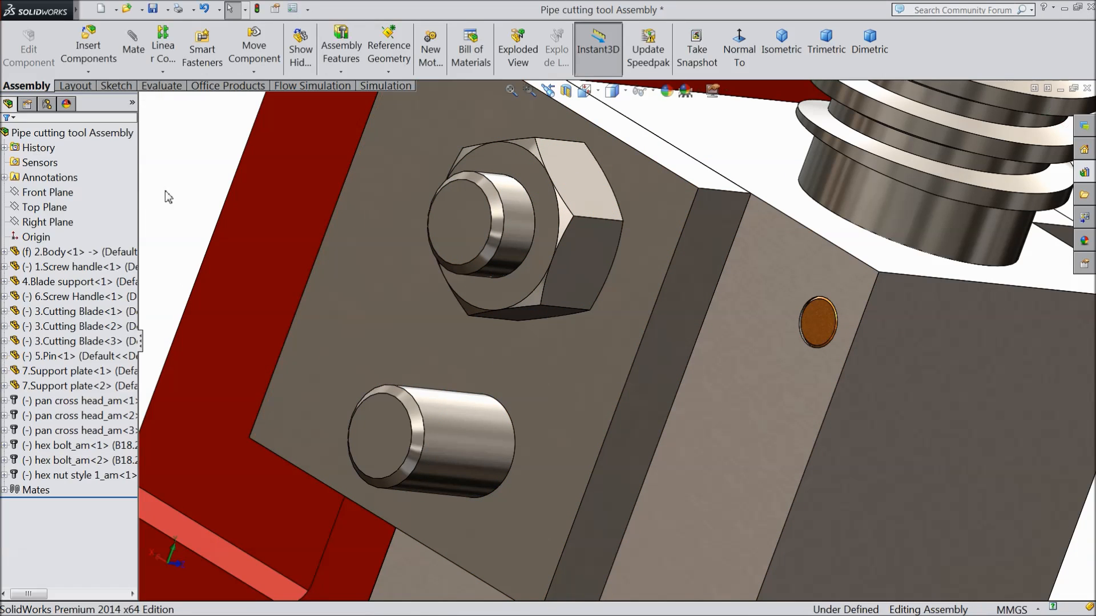
Step: Copy the hex nut with its mates onto the second bolt, using that bolt's shank and the support plate's outer face as references
left_click(89, 72)
left_click(105, 137)
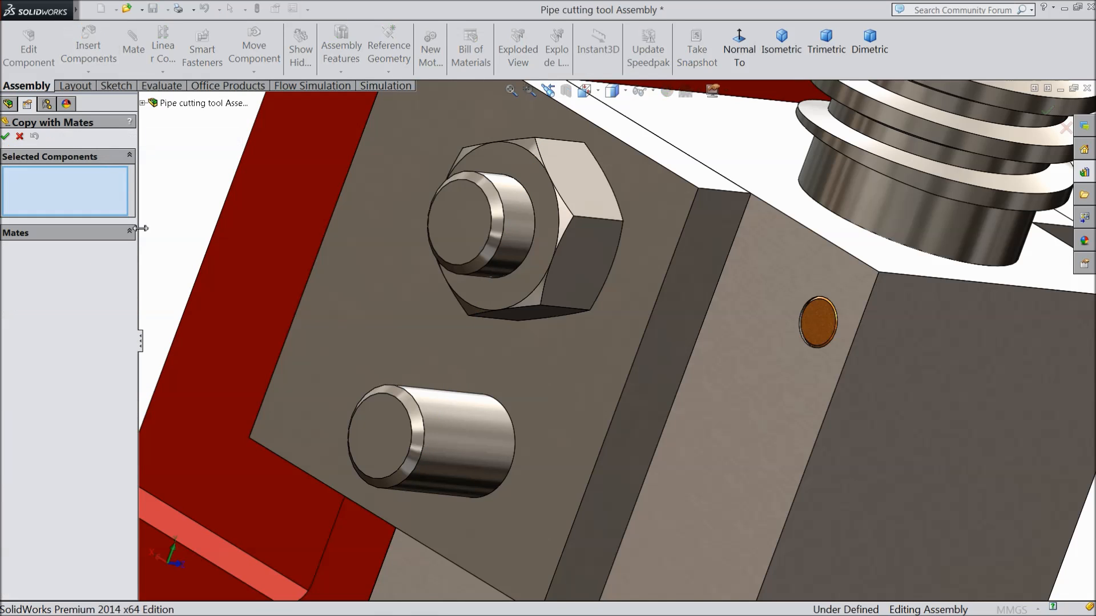
left_click(576, 251)
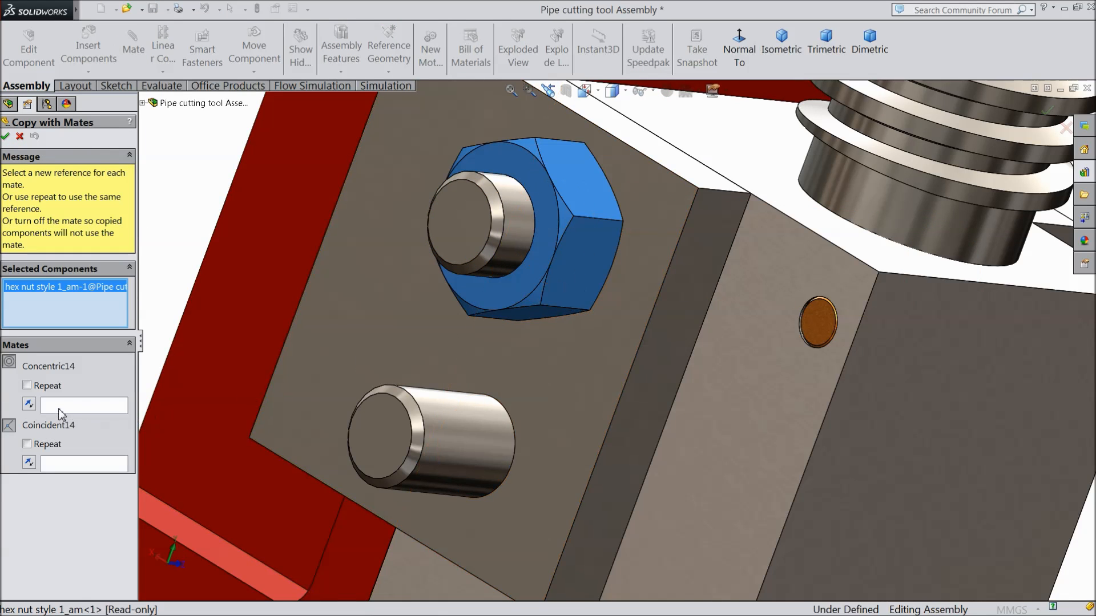
left_click(456, 453)
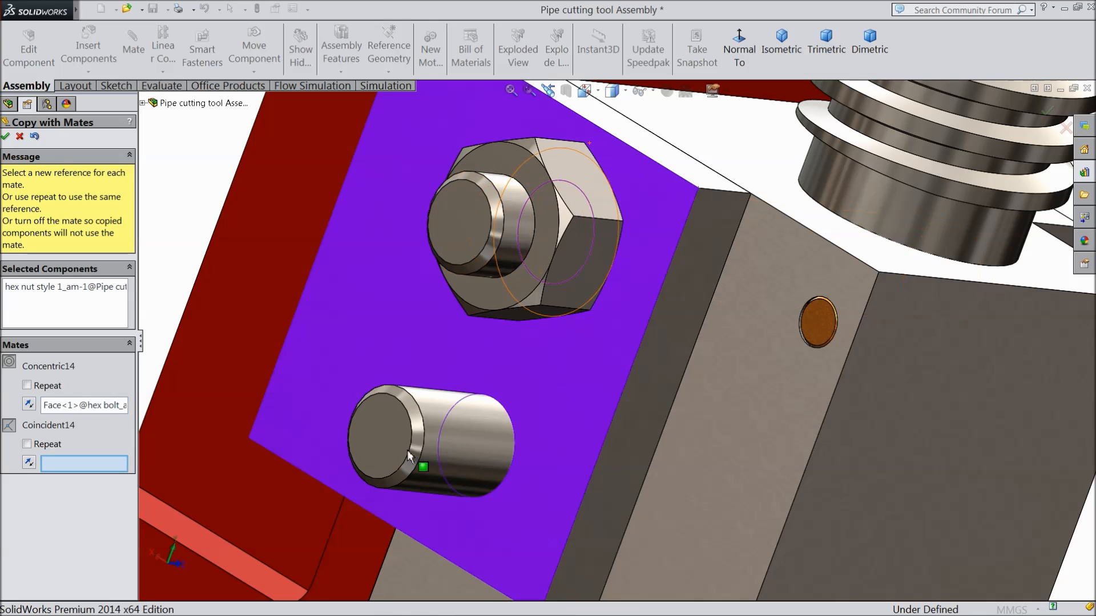
left_click(432, 324)
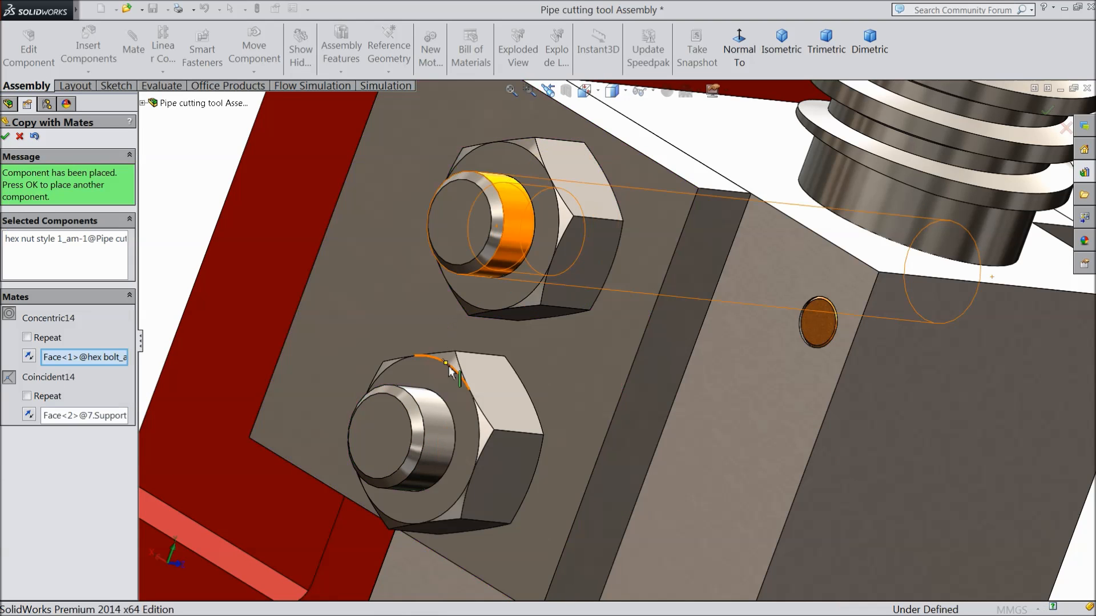
scroll(450, 373, "up", 2)
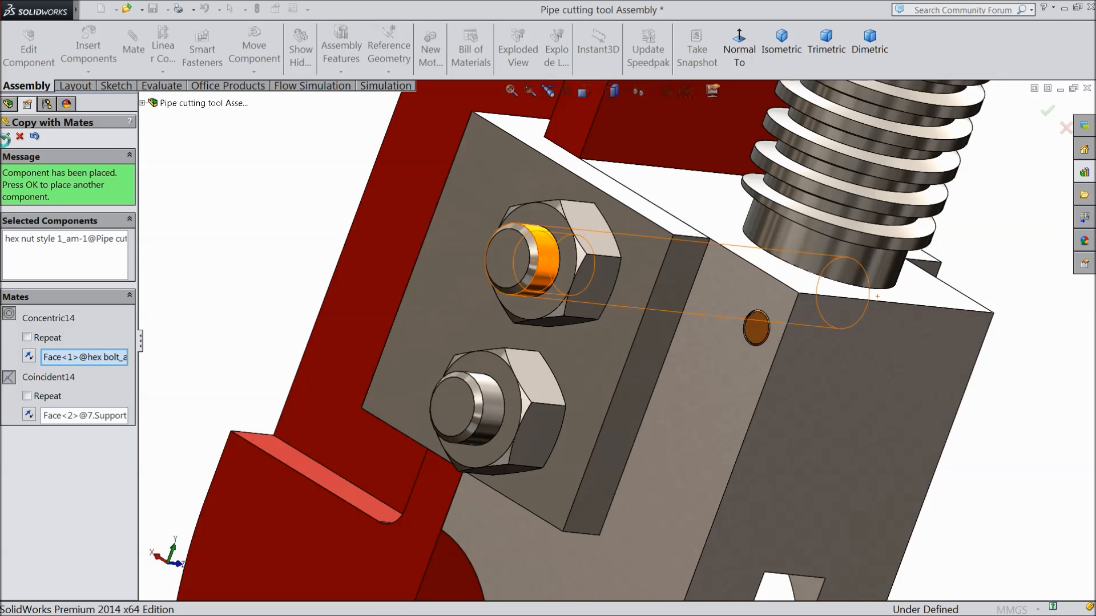
key("Return")
key("Escape")
Step: Examine the whole pipe cutter assembly from several sides, including the bolt heads, hex nuts, blade screws and handle
scroll(222, 208, "up", 5)
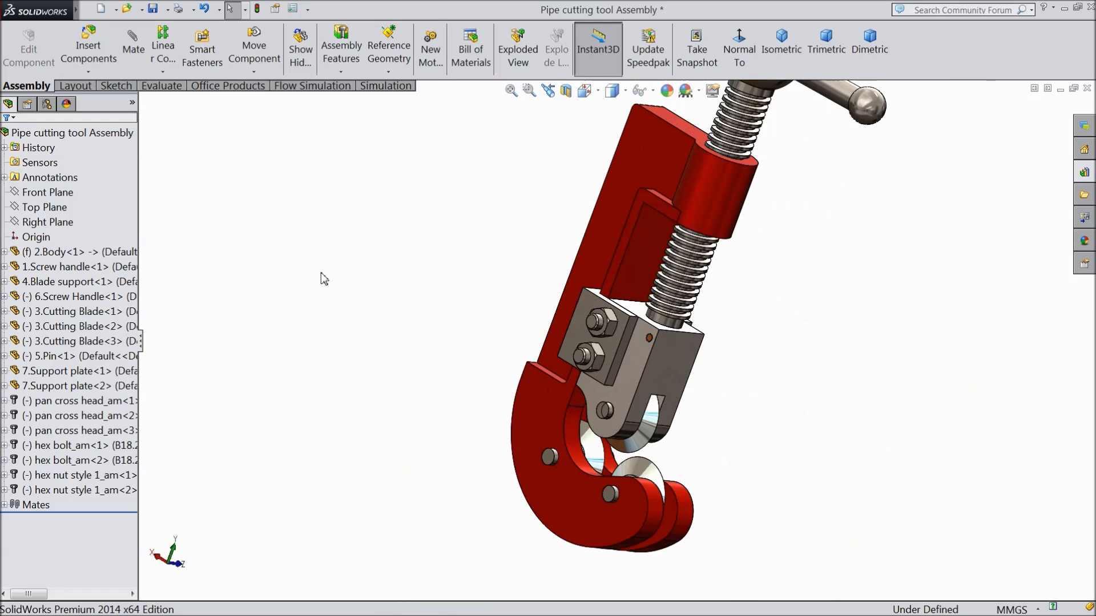
middle_click_drag(321, 279, 307, 316)
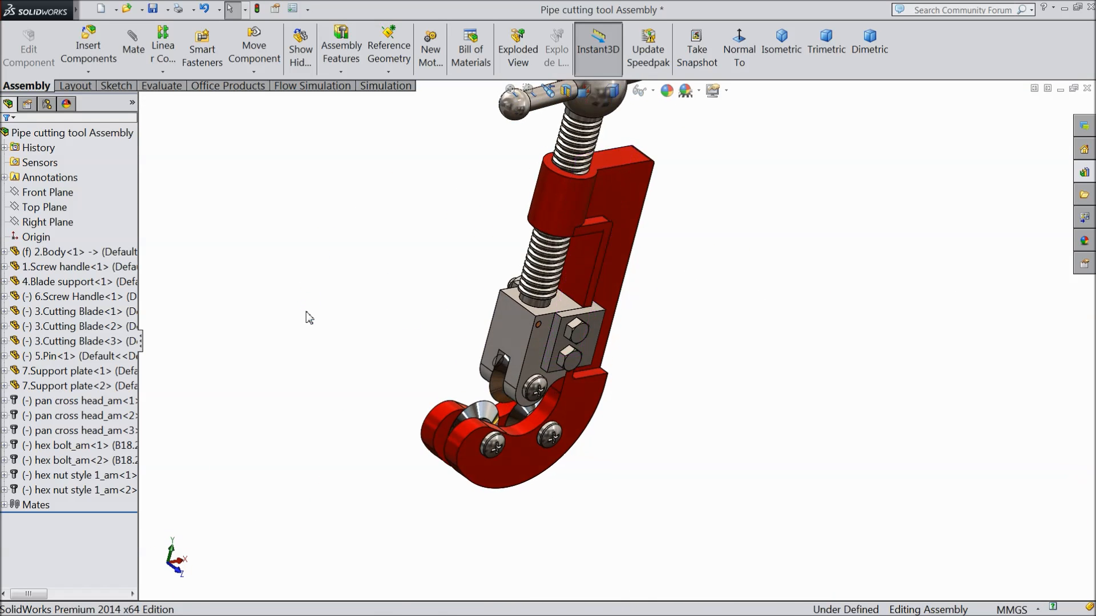
scroll(309, 318, "up", 5)
middle_click_drag(411, 347, 370, 291)
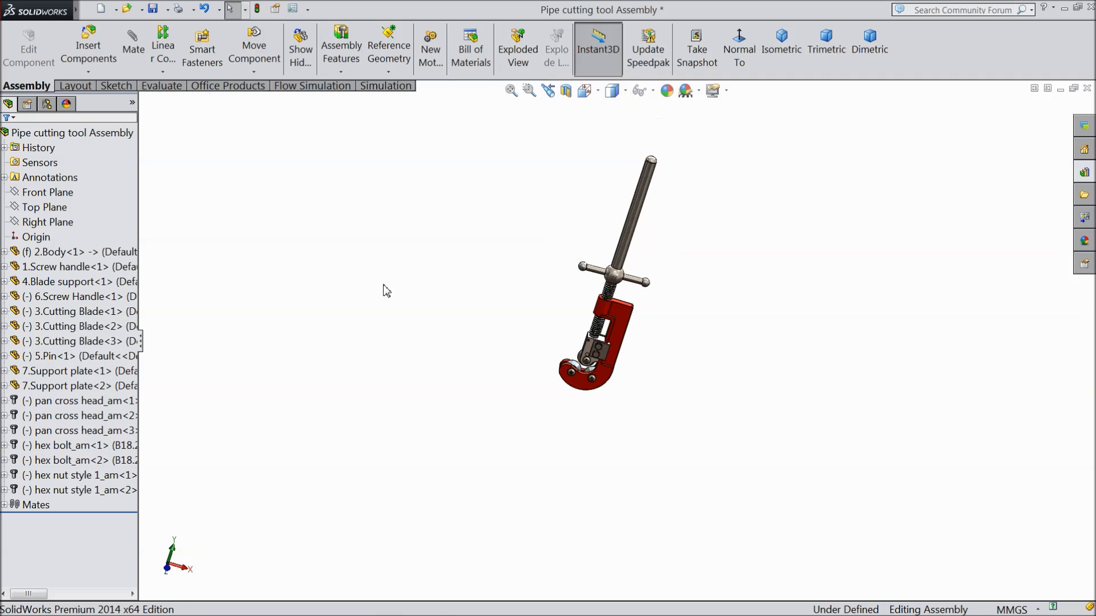
scroll(636, 257, "down", 4)
middle_click_drag(666, 367, 624, 357)
scroll(622, 400, "down", 2)
middle_click_drag(688, 330, 682, 296)
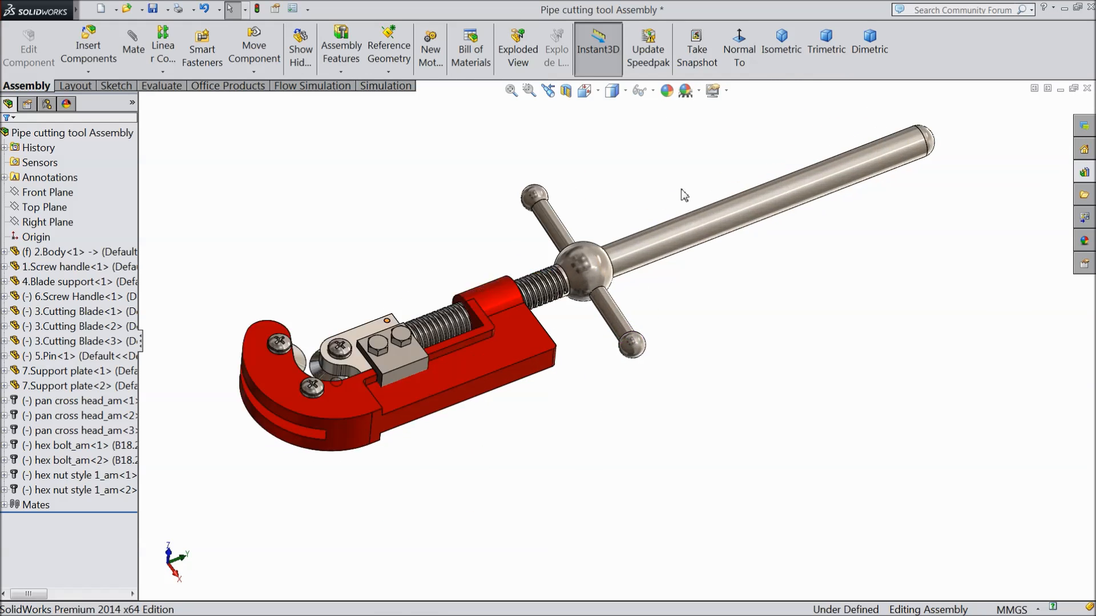
middle_click_drag(681, 190, 632, 209, "ctrl")
scroll(542, 238, "down", 2)
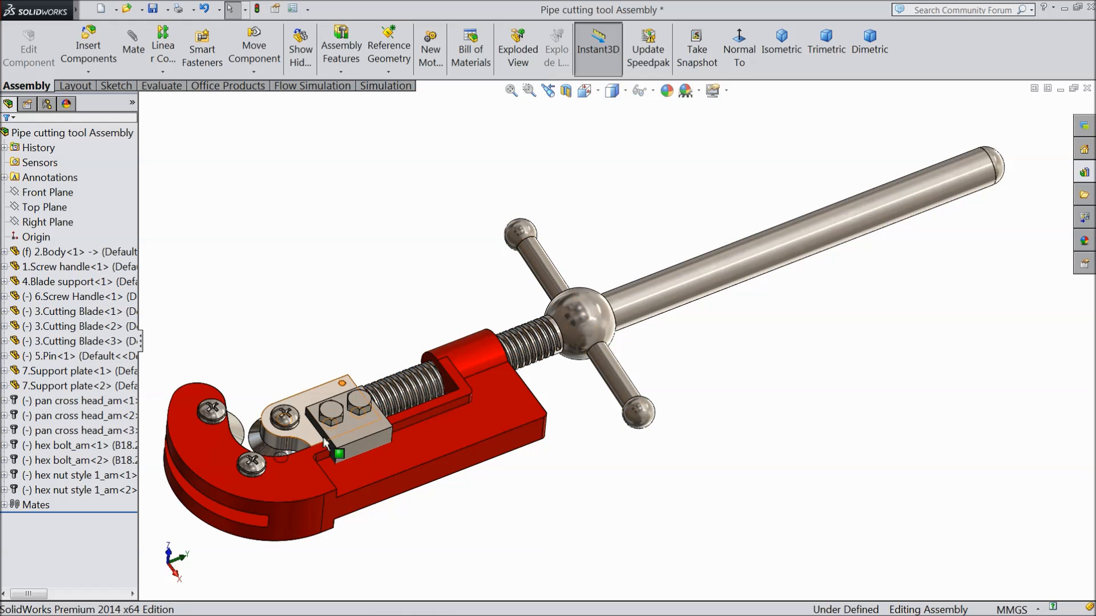
Step: Slide the bolt-head side support plate along the body away from the jaw's cutting blades to exercise the screw mechanism
mouse_move(351, 425)
left_mouse_down()
mouse_move(434, 420)
mouse_move(366, 427)
left_mouse_up()
middle_click_drag(411, 296, 412, 408)
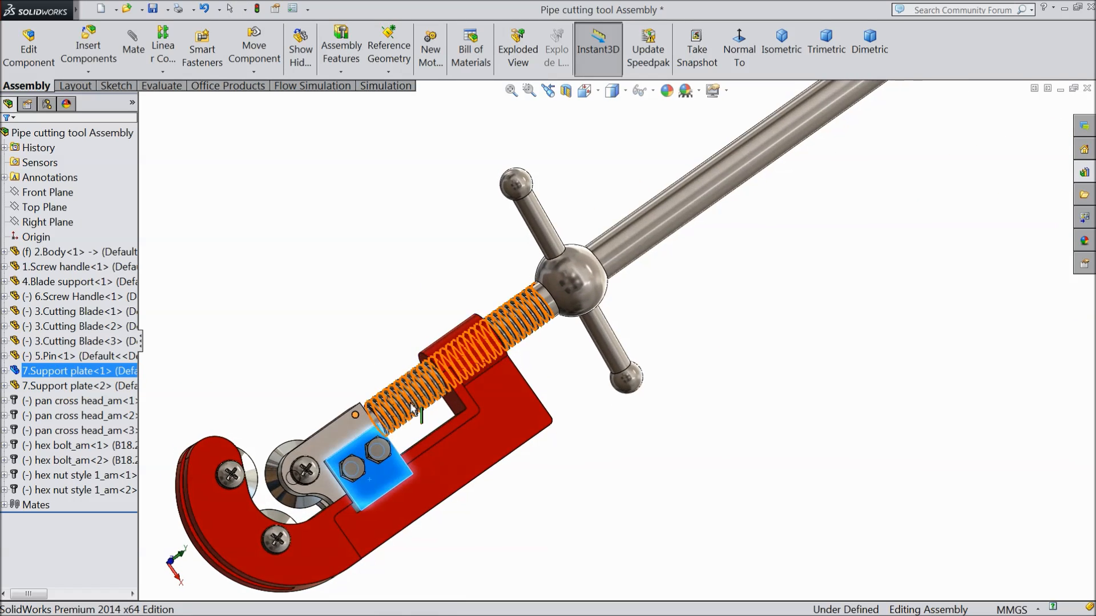
scroll(412, 408, "up", 3)
scroll(790, 305, "down", 5)
scroll(795, 314, "up", 2)
scroll(781, 290, "down", 3)
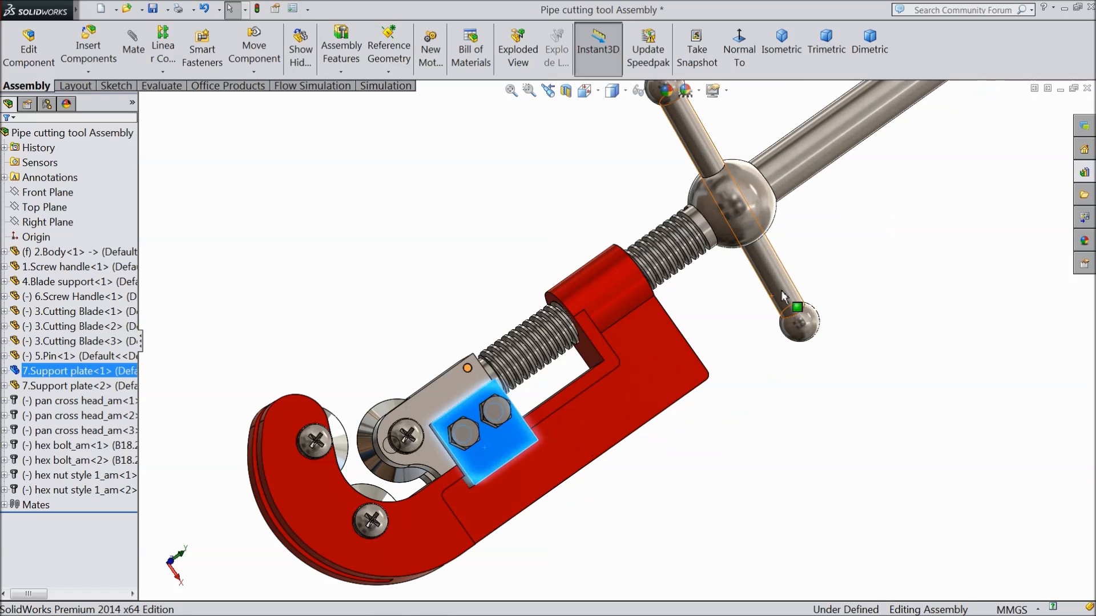
left_click_drag(498, 438, 540, 430)
left_click(411, 267)
Step: Rebuild and save the pipe cutting tool assembly
left_click(154, 10)
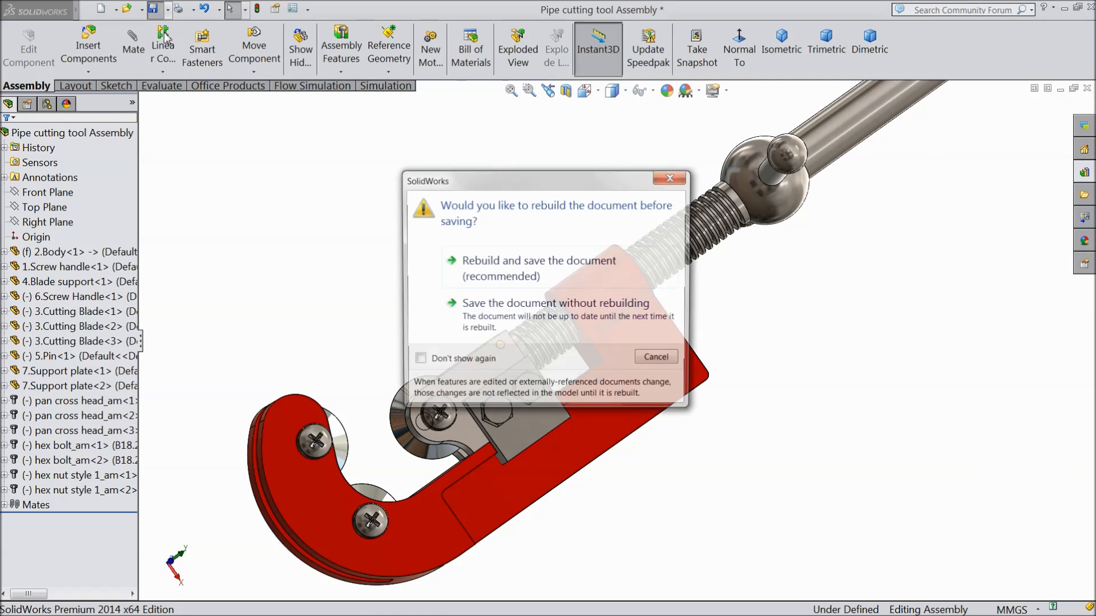
left_click(520, 210)
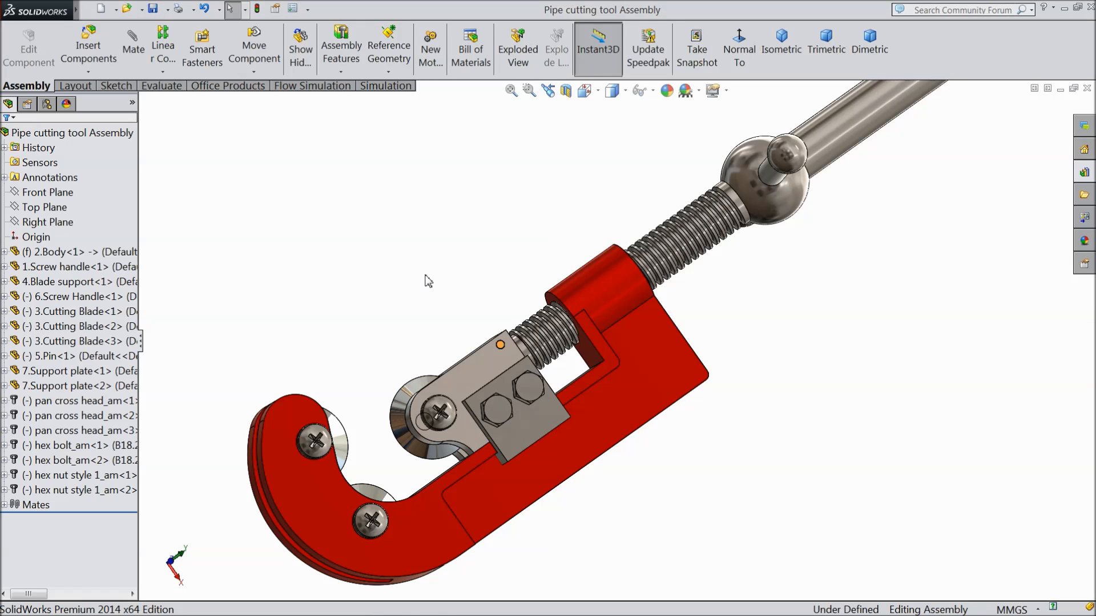
Step: Slide the blade support a short way along the body toward the jaw's cutting blades, turning the screw handle with it
key("f")
scroll(739, 265, "down", 3)
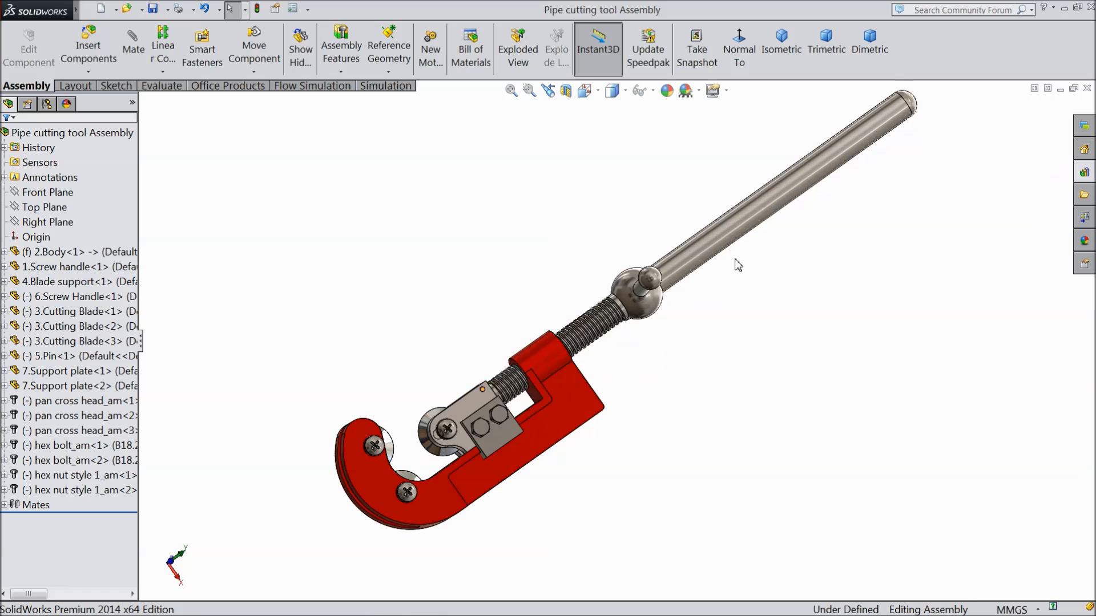
middle_click_drag(716, 338, 710, 310)
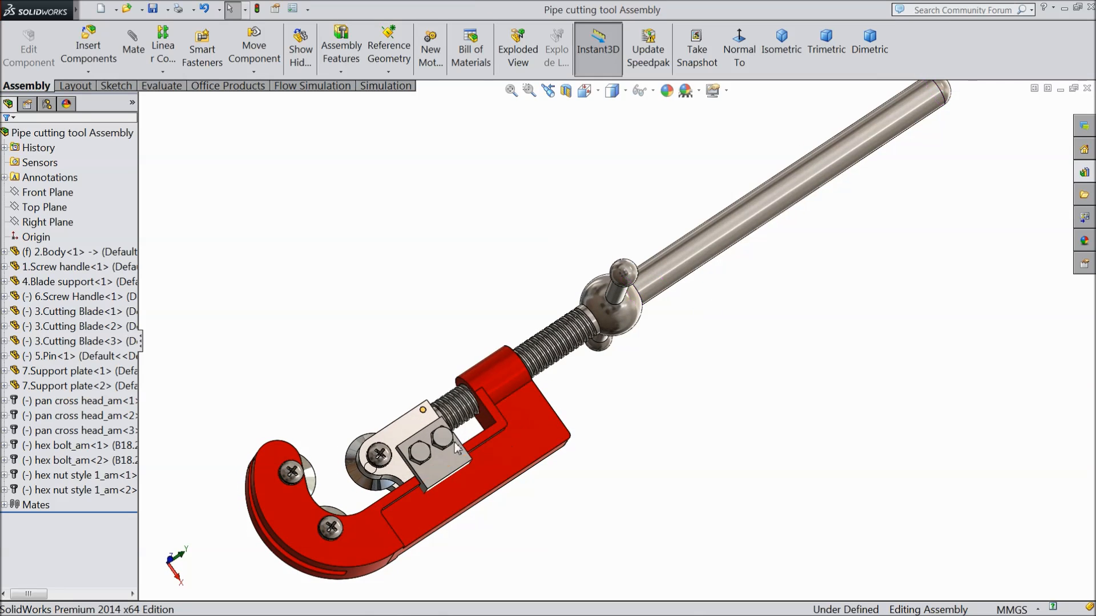
scroll(465, 438, "down", 2)
scroll(454, 438, "up", 3)
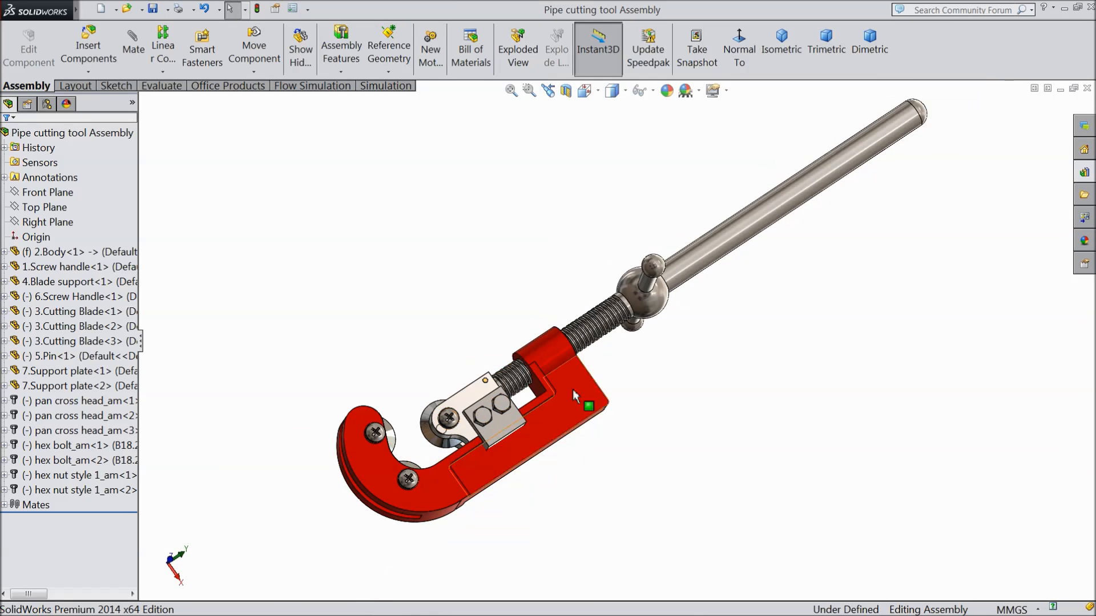
scroll(714, 289, "down", 3)
left_click_drag(417, 423, 399, 429)
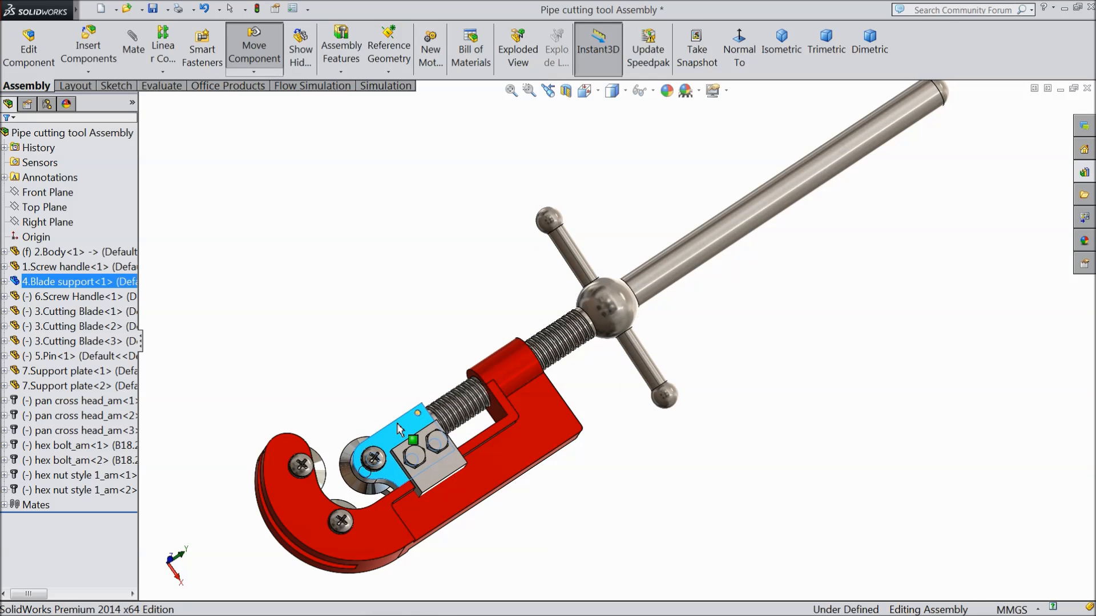
left_click(424, 331)
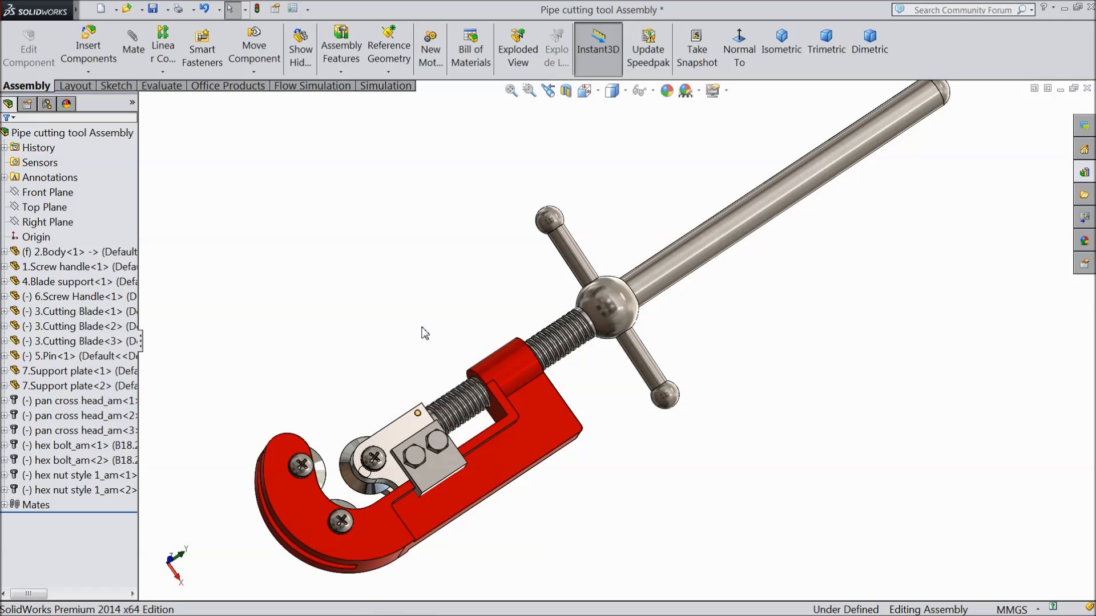